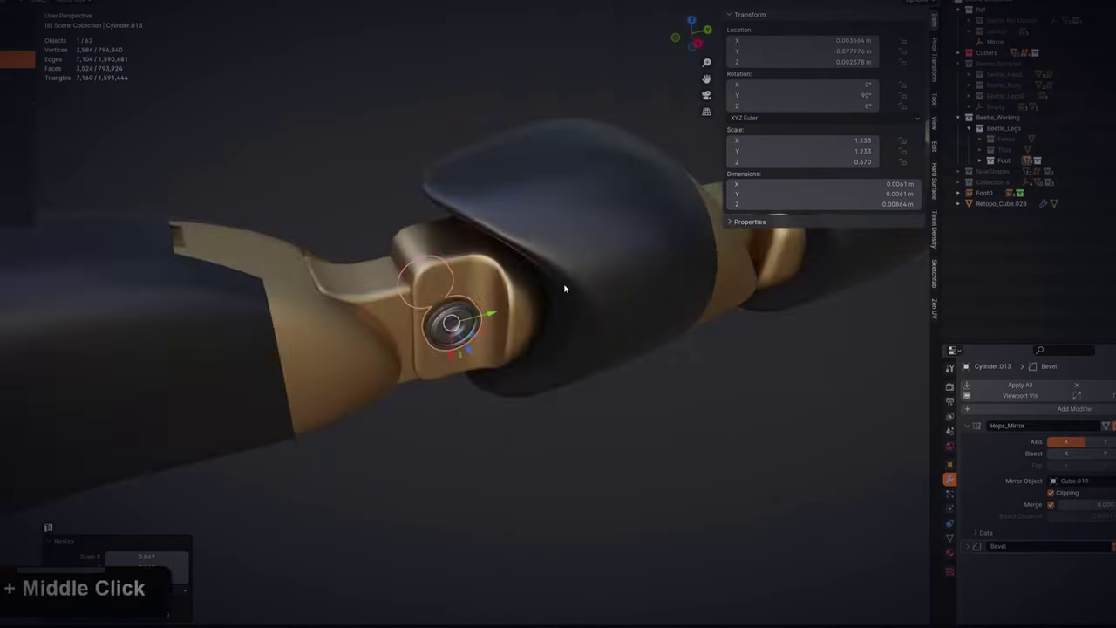
pyautogui.scroll(-4, 460, 301)
pyautogui.moveTo(564, 283); pyautogui.dragTo(375, 297, button='middle')
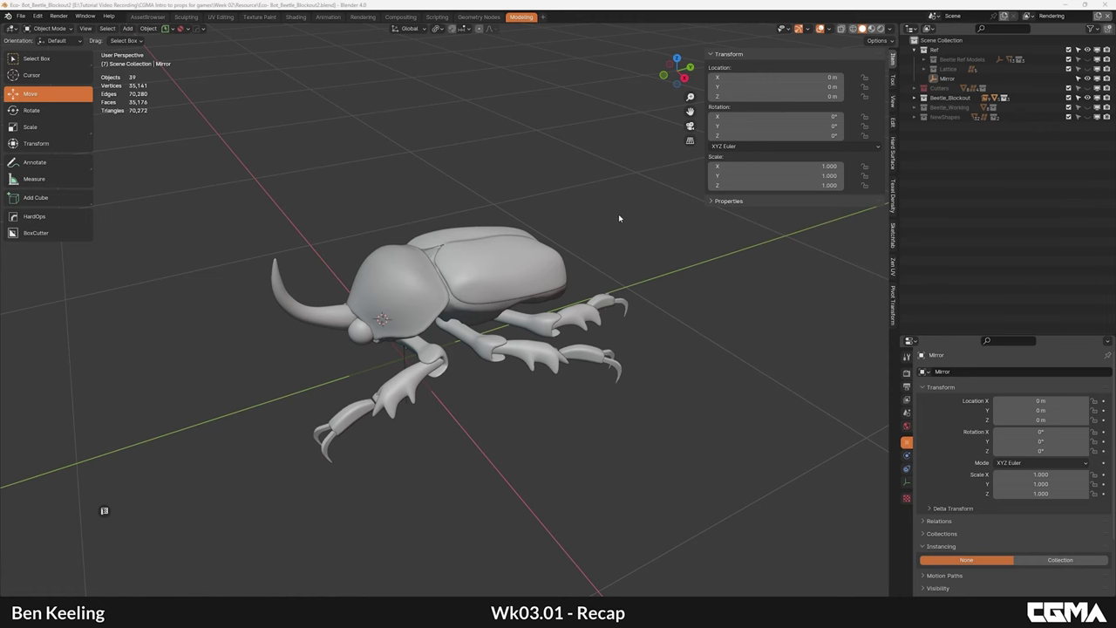
pyautogui.moveTo(672, 320)
pyautogui.mouseDown(button='middle')
pyautogui.moveTo(703, 323)
pyautogui.moveTo(676, 320)
pyautogui.moveTo(689, 325)
pyautogui.mouseUp(button='middle')
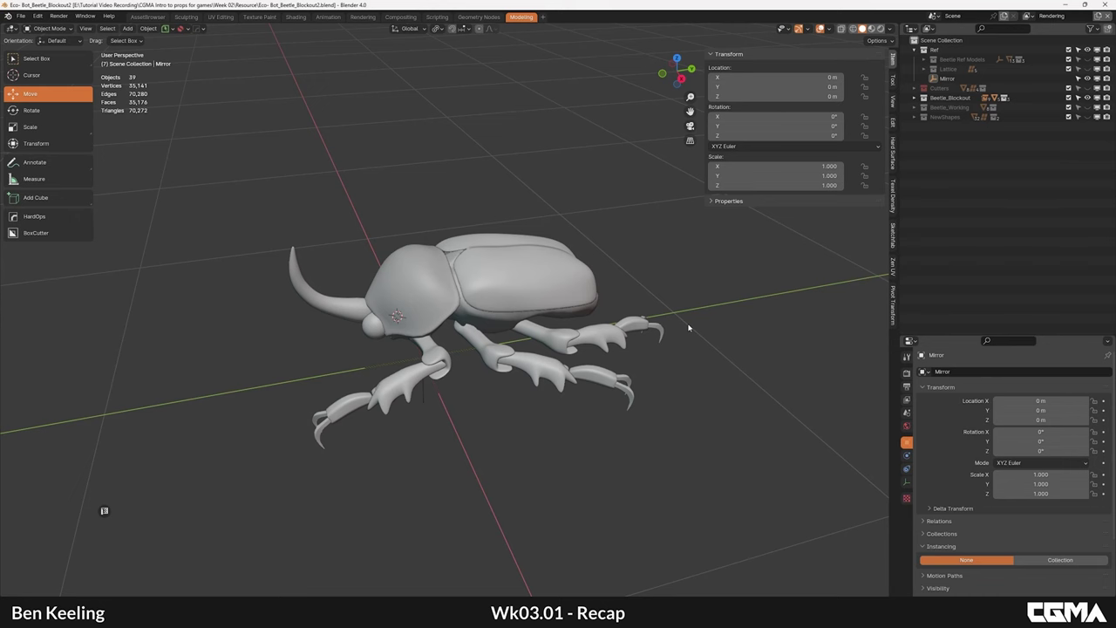
pyautogui.keyDown('shift'); pyautogui.moveTo(608, 391); pyautogui.dragTo(601, 363, button='middle'); pyautogui.keyUp('shift')
pyautogui.keyDown('alt'); pyautogui.moveTo(601, 363); pyautogui.dragTo(598, 356, button='middle'); pyautogui.keyUp('alt')
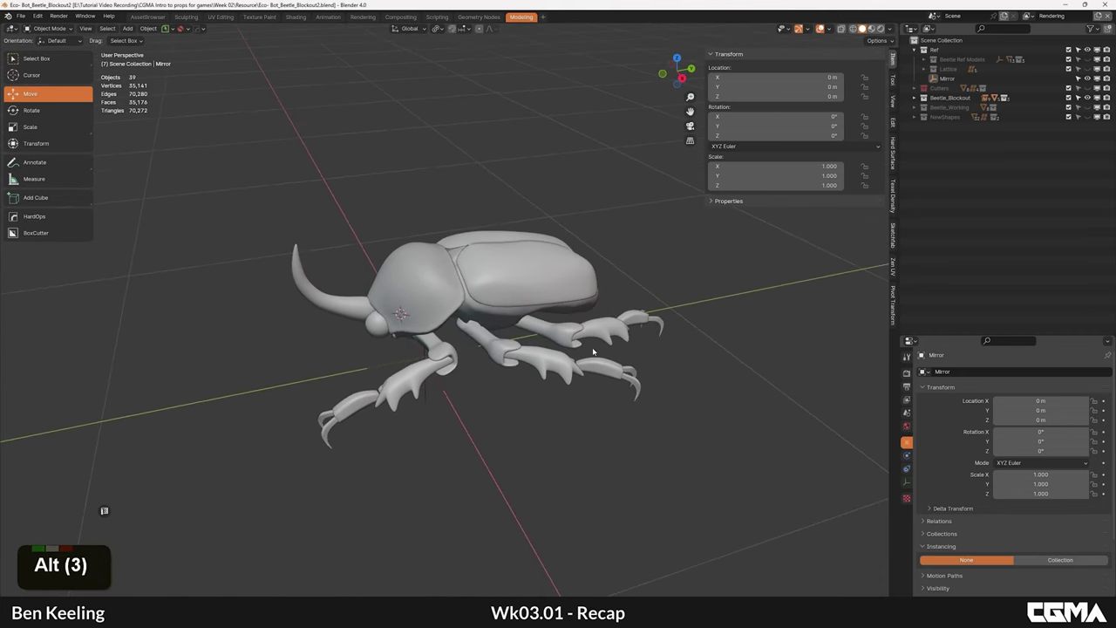
pyautogui.keyDown('alt'); pyautogui.moveTo(522, 321); pyautogui.dragTo(602, 303, button='middle'); pyautogui.keyUp('alt')
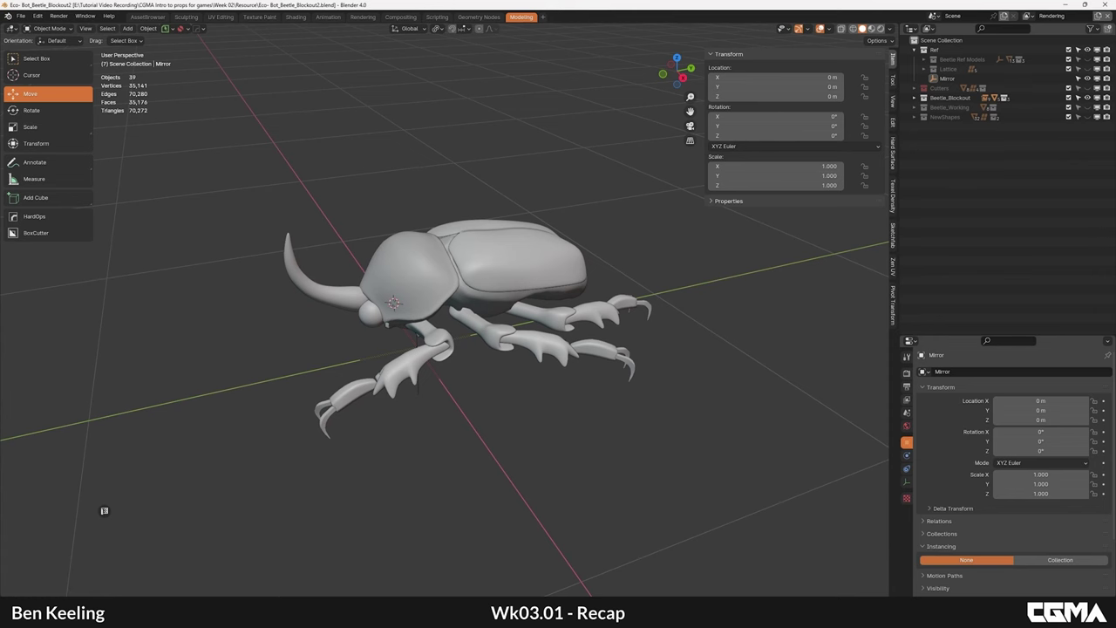
# Step: Switch to the high-poly beetle file and examine the detailed horn, shell and legs from several angles
pyautogui.moveTo(644, 612)
pyautogui.click(659, 572)
pyautogui.moveTo(654, 401); pyautogui.dragTo(593, 373, button='middle')
pyautogui.scroll(-2, 581, 373)
pyautogui.scroll(1, 593, 373)
pyautogui.keyDown('alt'); pyautogui.moveTo(469, 359); pyautogui.dragTo(492, 365, button='middle'); pyautogui.keyUp('alt')
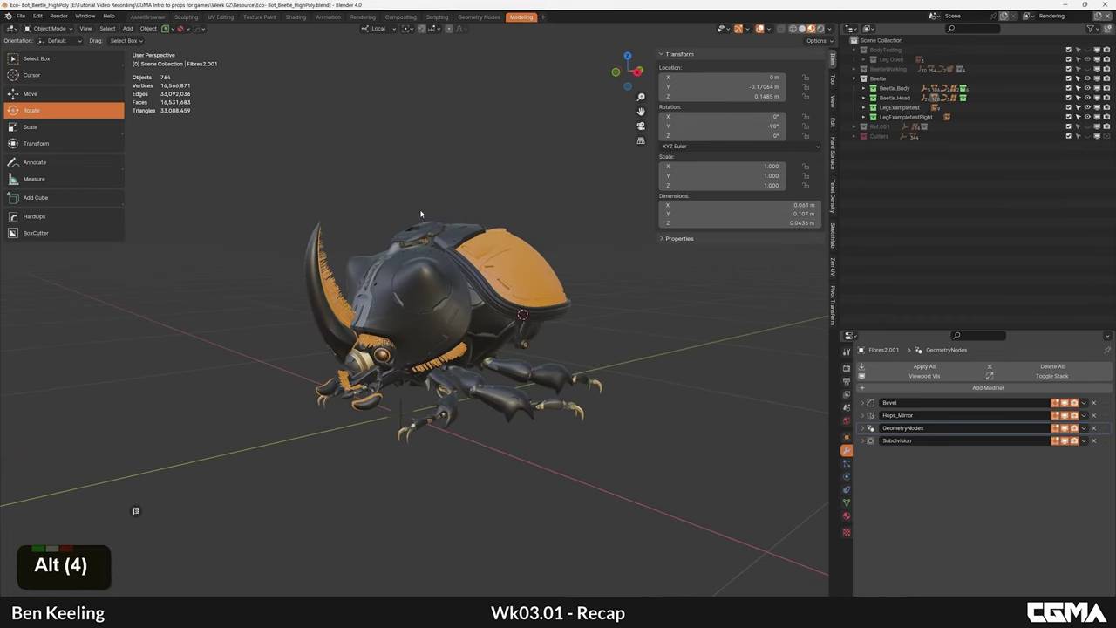
pyautogui.keyDown('alt'); pyautogui.moveTo(562, 334); pyautogui.dragTo(603, 366, button='middle'); pyautogui.keyUp('alt')
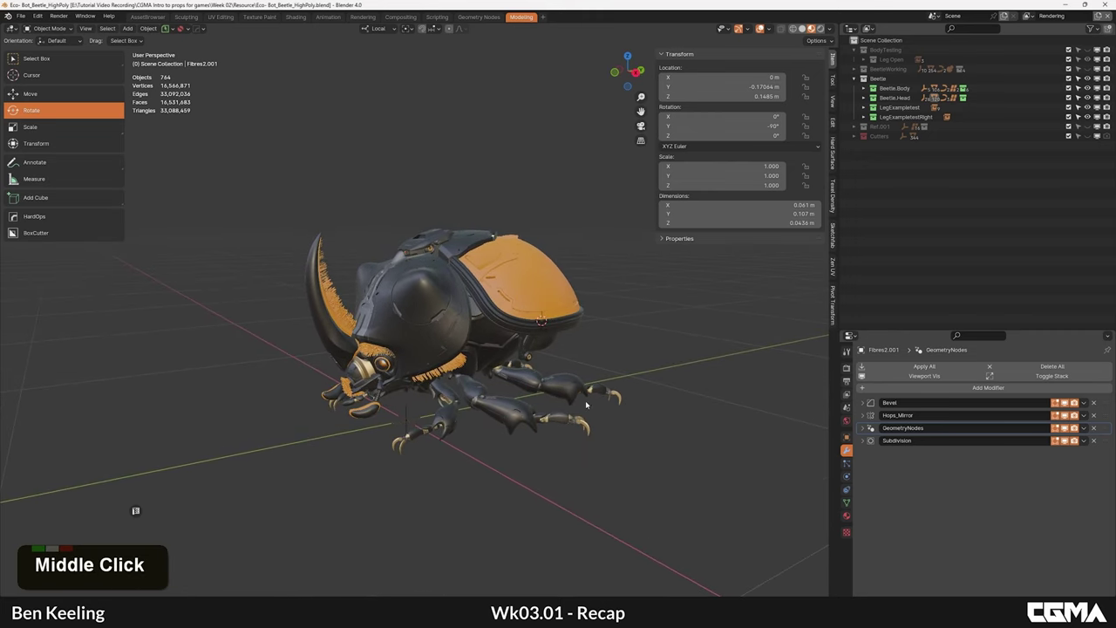
pyautogui.moveTo(510, 311); pyautogui.dragTo(546, 298, button='middle')
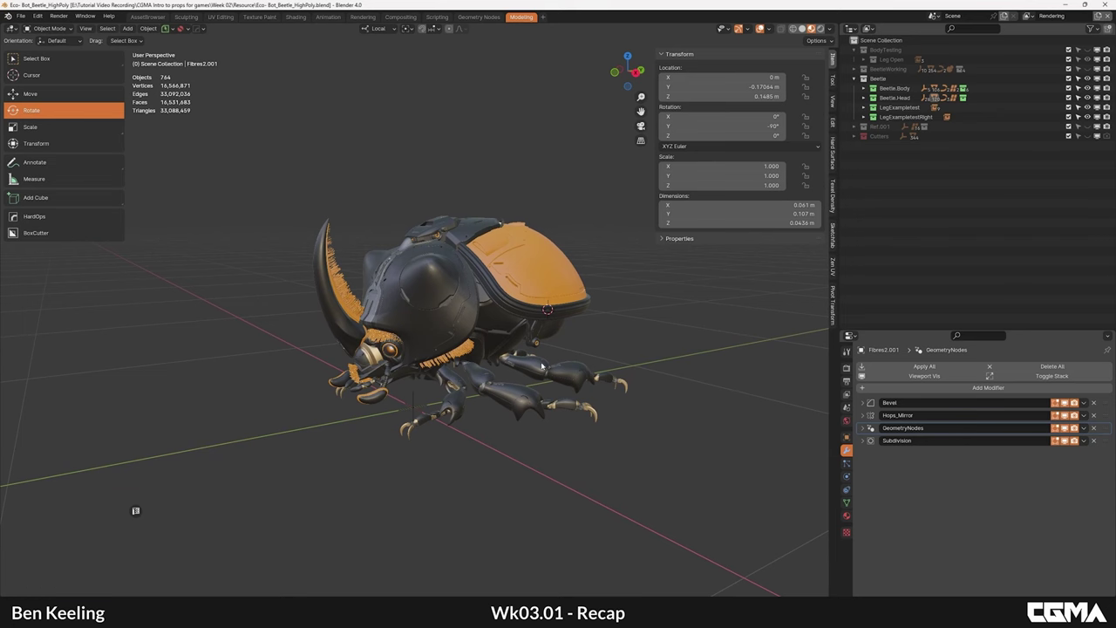
pyautogui.scroll(2, 446, 418)
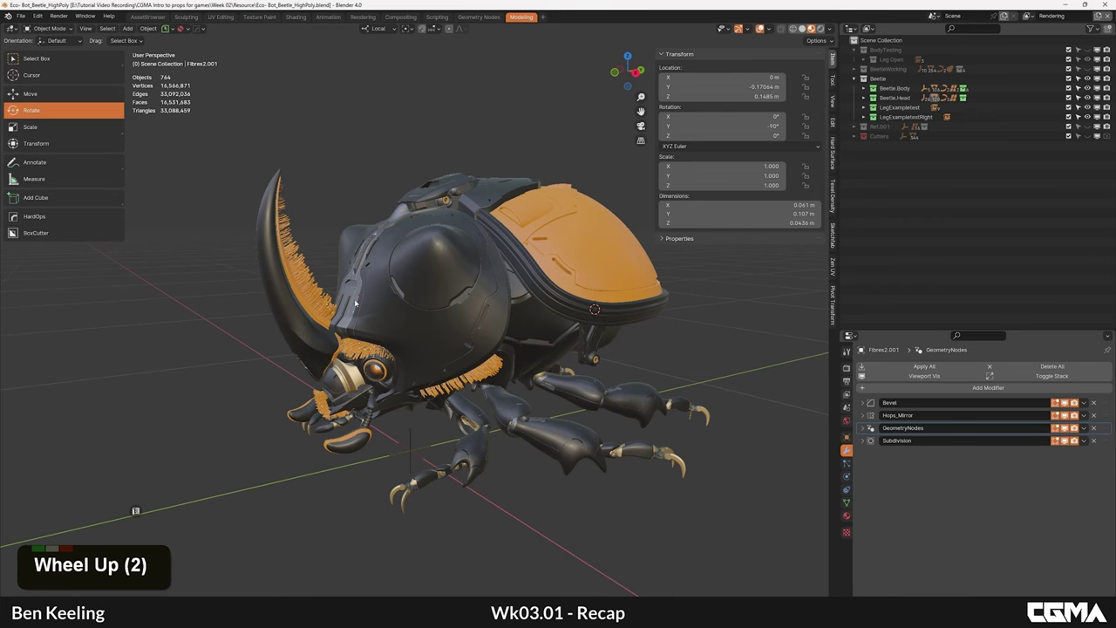
pyautogui.scroll(-1, 397, 314)
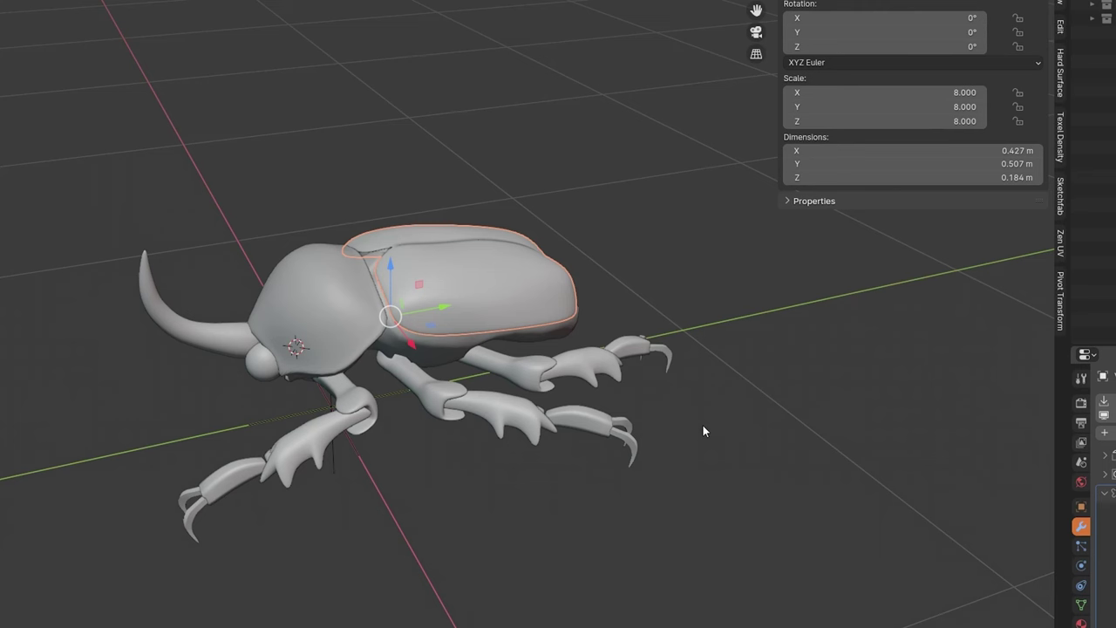
pyautogui.moveTo(661, 369); pyautogui.dragTo(599, 347, button='middle')
pyautogui.keyDown('shift'); pyautogui.moveTo(586, 419); pyautogui.dragTo(596, 370, button='middle'); pyautogui.keyUp('shift')
pyautogui.scroll(-2, 593, 372)
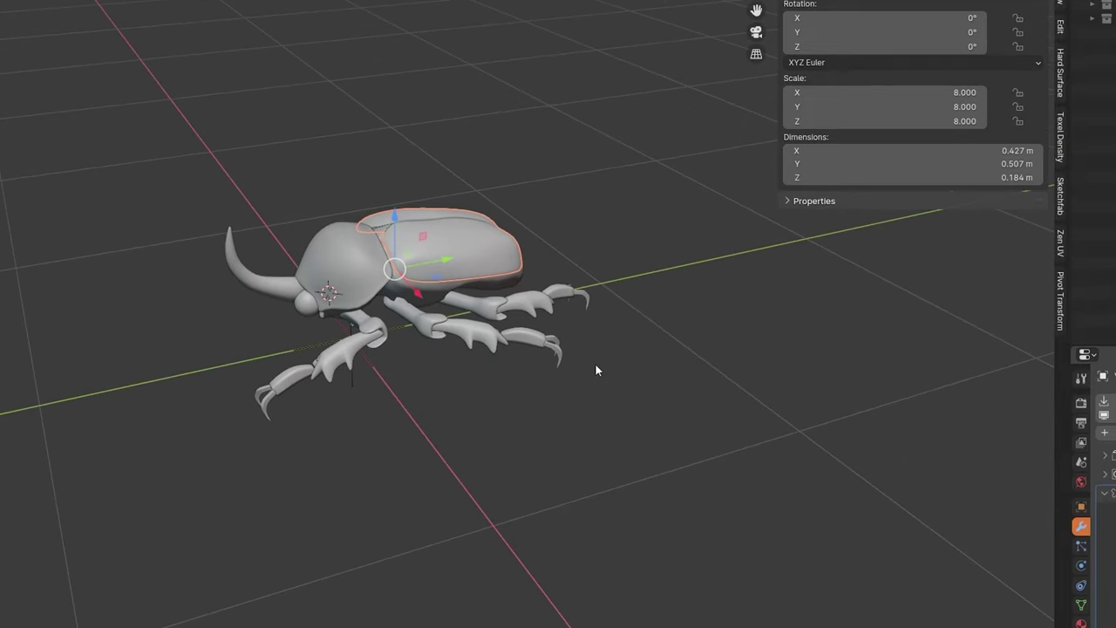
pyautogui.scroll(3, 588, 366)
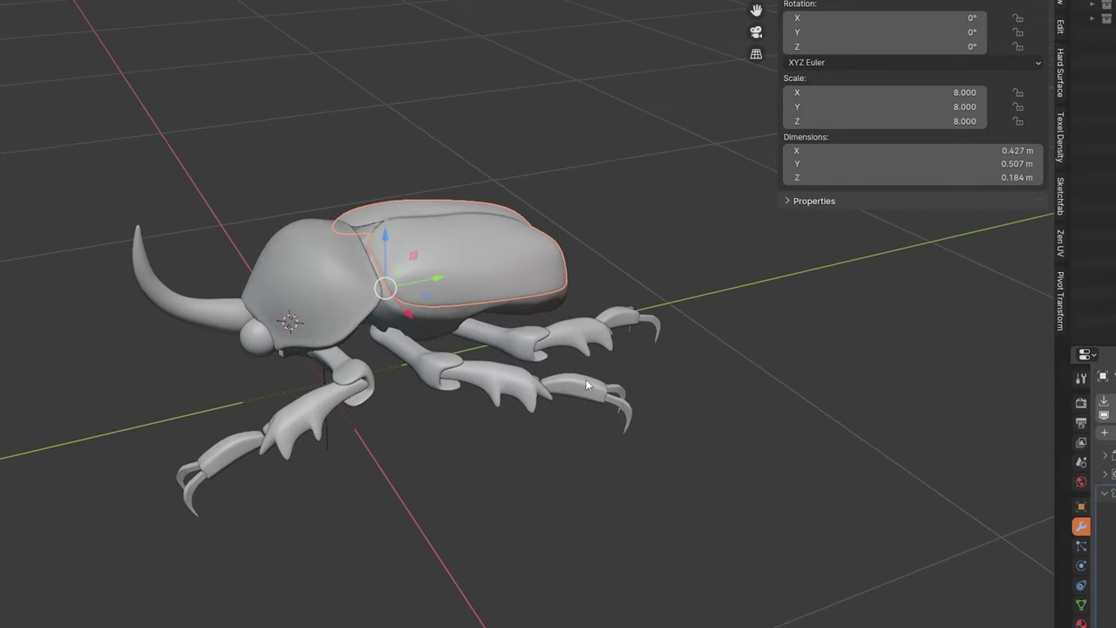
pyautogui.scroll(-2, 433, 302)
pyautogui.moveTo(433, 303)
pyautogui.mouseDown(button='middle')
pyautogui.moveTo(472, 302)
pyautogui.moveTo(438, 314)
pyautogui.mouseUp(button='middle')
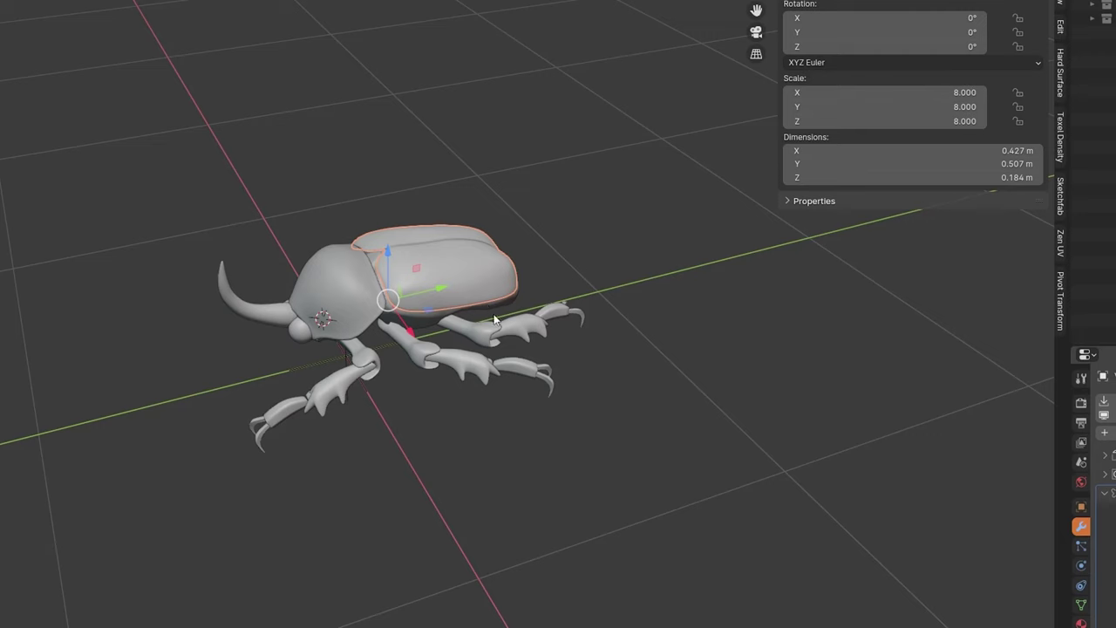
pyautogui.keyDown('shift'); pyautogui.moveTo(489, 319); pyautogui.dragTo(514, 334, button='middle'); pyautogui.keyUp('shift')
pyautogui.moveTo(550, 427); pyautogui.dragTo(569, 380, button='middle')
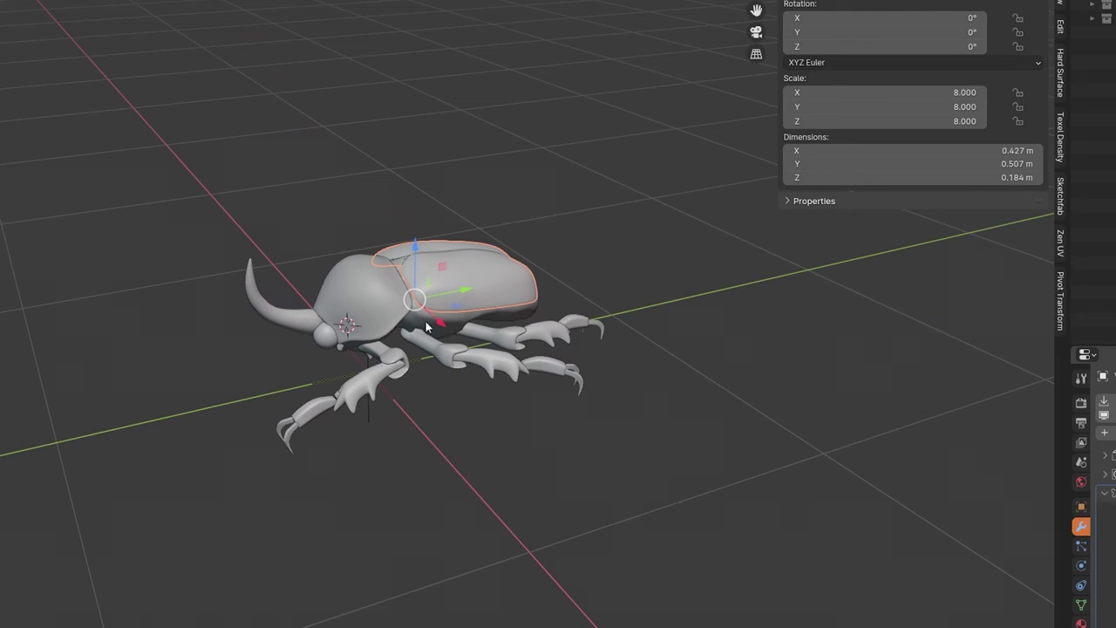
# Step: Expand the Beetle_Blockout collection and its nested sub-collections to list the beetle's objects
pyautogui.click(1092, 0)
pyautogui.click(1108, 6)
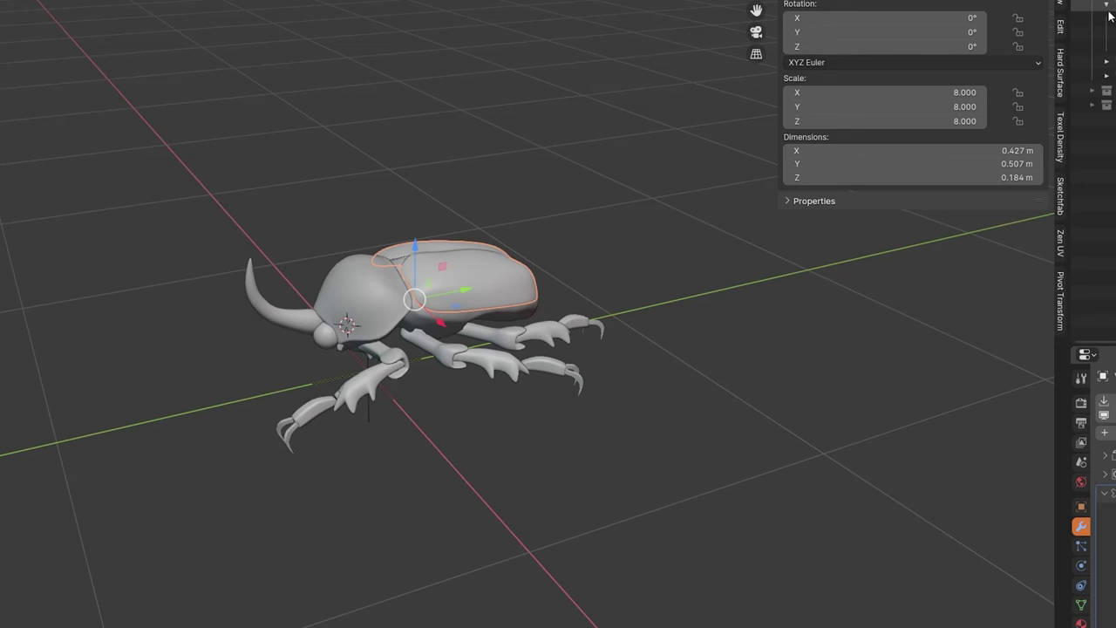
pyautogui.click(1107, 62)
pyautogui.click(1108, 105)
pyautogui.moveTo(581, 308); pyautogui.dragTo(619, 320, button='middle')
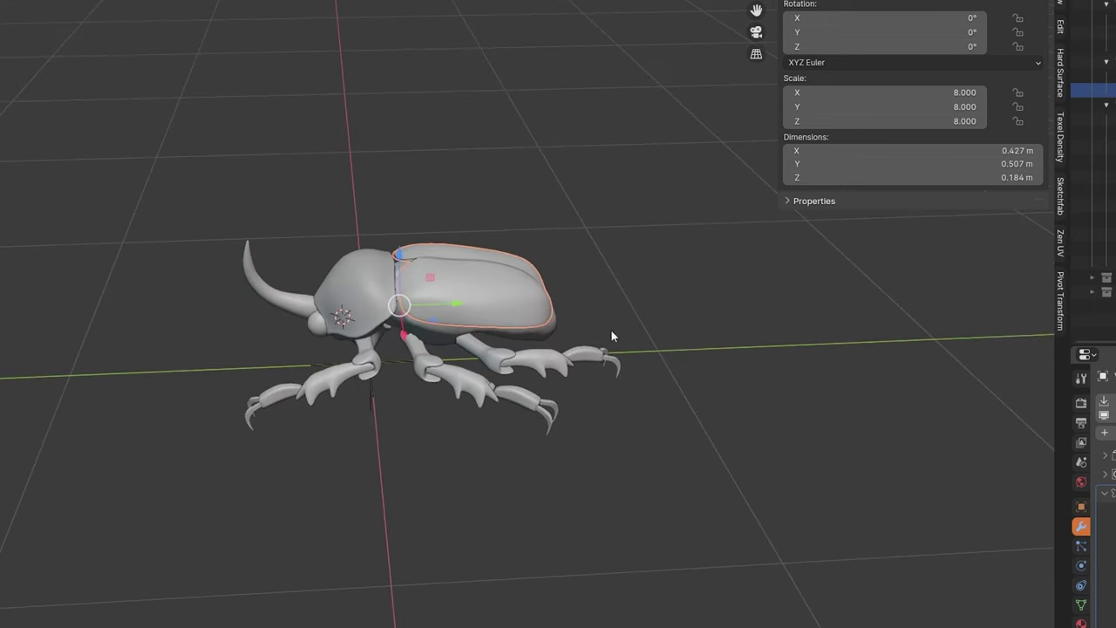
# Step: Add a Plain Axes empty and reset its location to the world origin
pyautogui.click(674, 351)
pyautogui.hotkey('shift', 'a')
pyautogui.moveTo(646, 490)
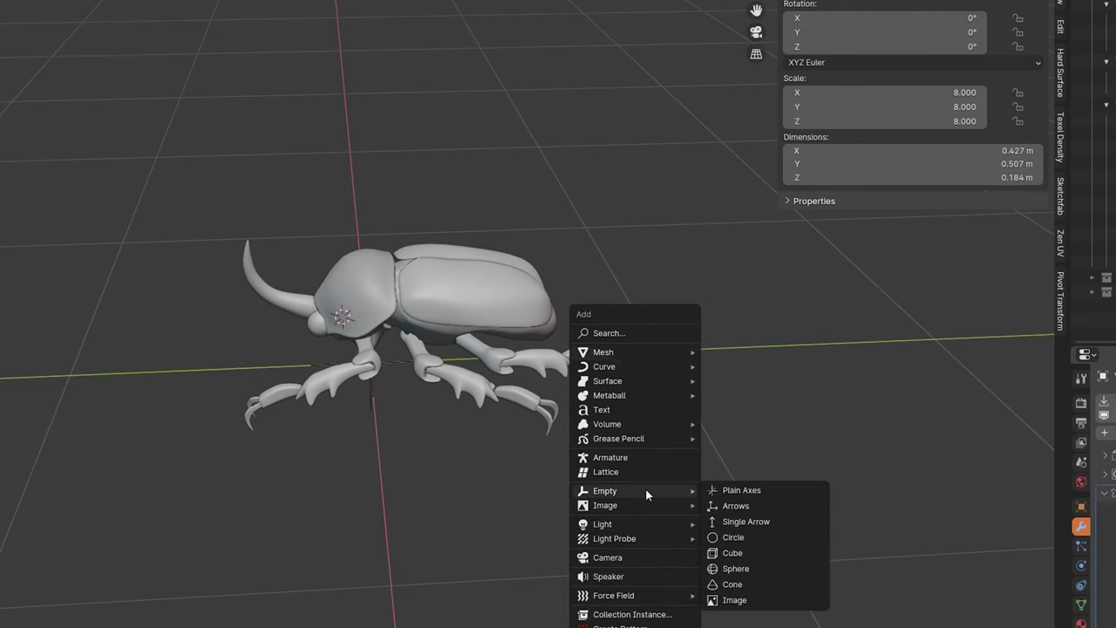
pyautogui.click(745, 490)
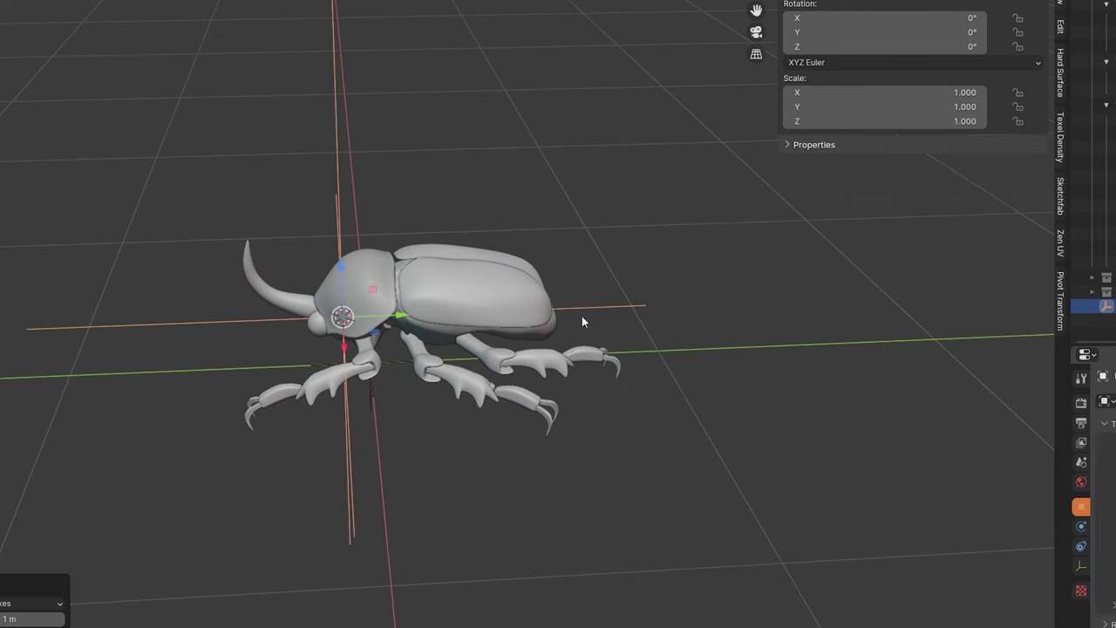
pyautogui.moveTo(546, 316); pyautogui.dragTo(542, 313, button='middle')
pyautogui.hotkey('alt', 'g')
pyautogui.moveTo(429, 285); pyautogui.dragTo(495, 293, button='middle')
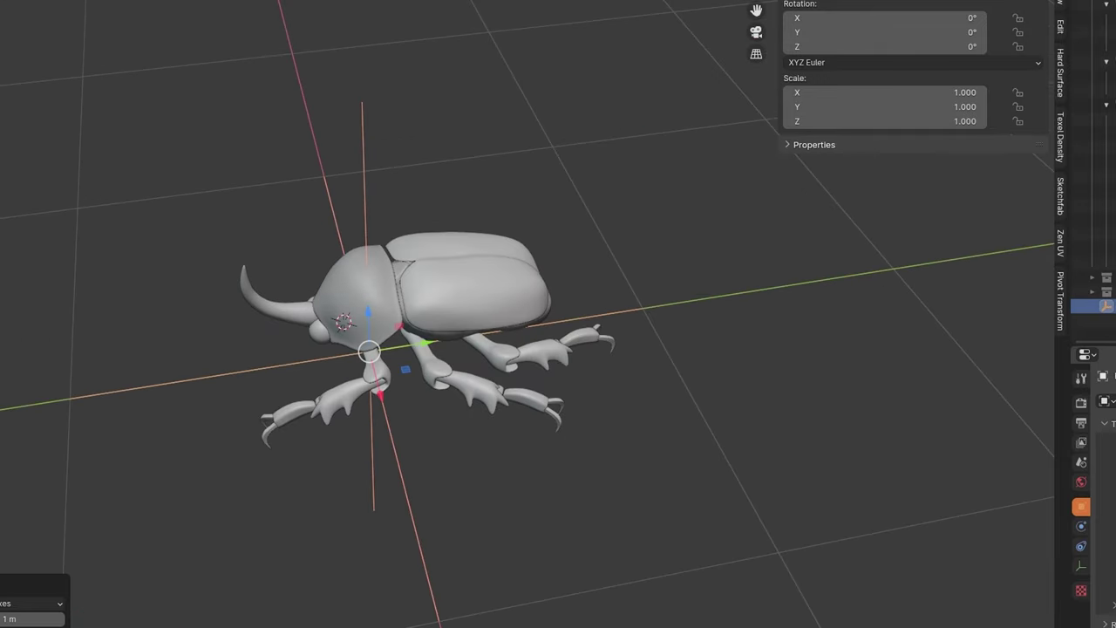
# Step: Move the empty into the Beetle_Blockout collection and collapse the expanded object hierarchies in the sub-collections
pyautogui.moveTo(1115, 306); pyautogui.dragTo(1115, 4)
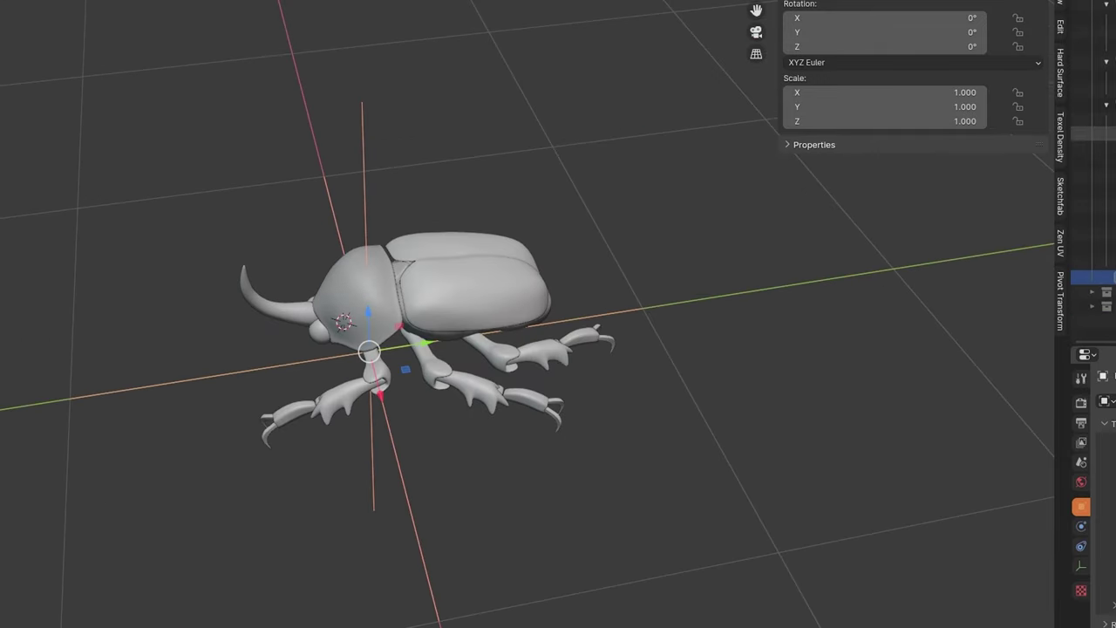
pyautogui.click(1115, 205)
pyautogui.click(1115, 191)
pyautogui.click(1115, 191)
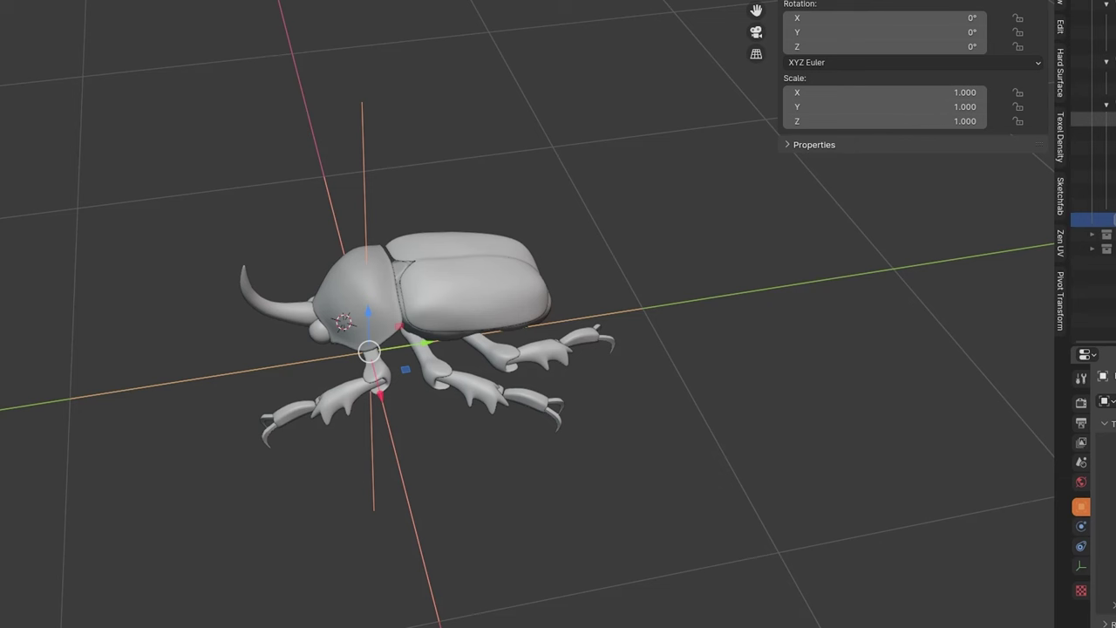
pyautogui.click(1115, 134)
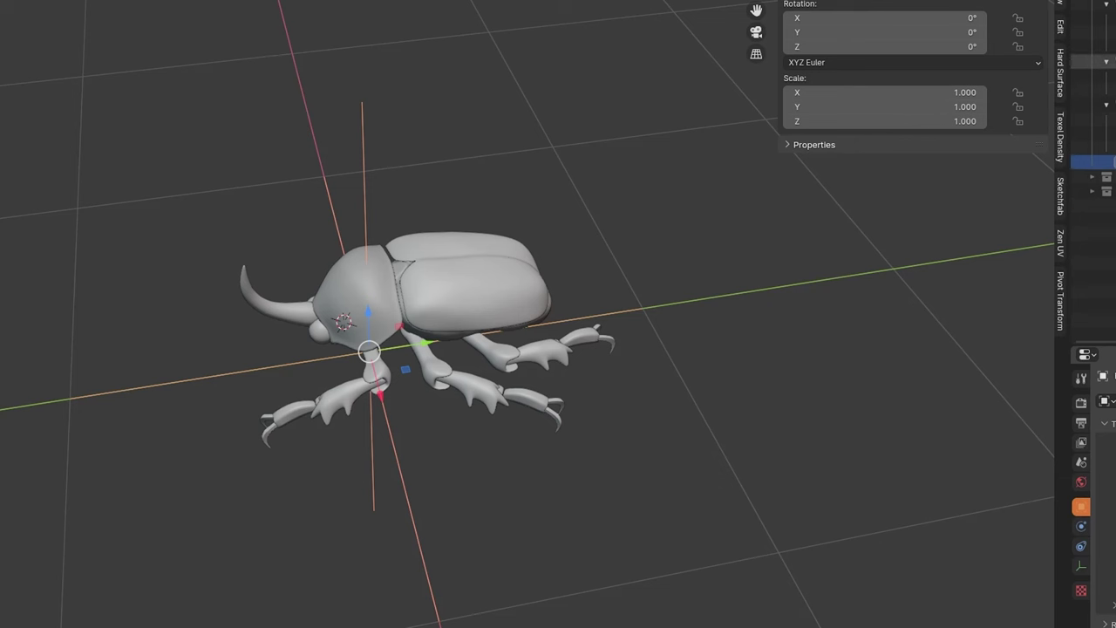
# Step: Parent the beetle's head, body, wing-case and upper-leg objects to the plain-axes empty, and leave only the empty selected
pyautogui.click(1115, 18)
pyautogui.keyDown('shift'); pyautogui.click(1115, 47); pyautogui.keyUp('shift')
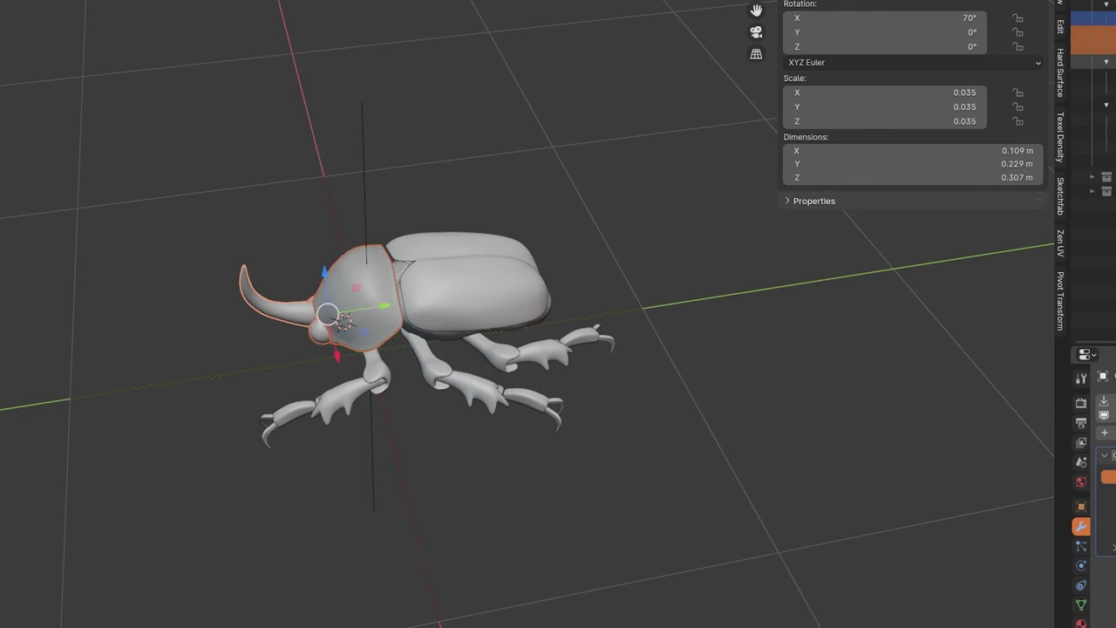
pyautogui.keyDown('ctrl'); pyautogui.click(1115, 76); pyautogui.keyUp('ctrl')
pyautogui.keyDown('ctrl'); pyautogui.click(1115, 89); pyautogui.keyUp('ctrl')
pyautogui.keyDown('ctrl'); pyautogui.click(1115, 119); pyautogui.keyUp('ctrl')
pyautogui.keyDown('ctrl'); pyautogui.click(1115, 148); pyautogui.keyUp('ctrl')
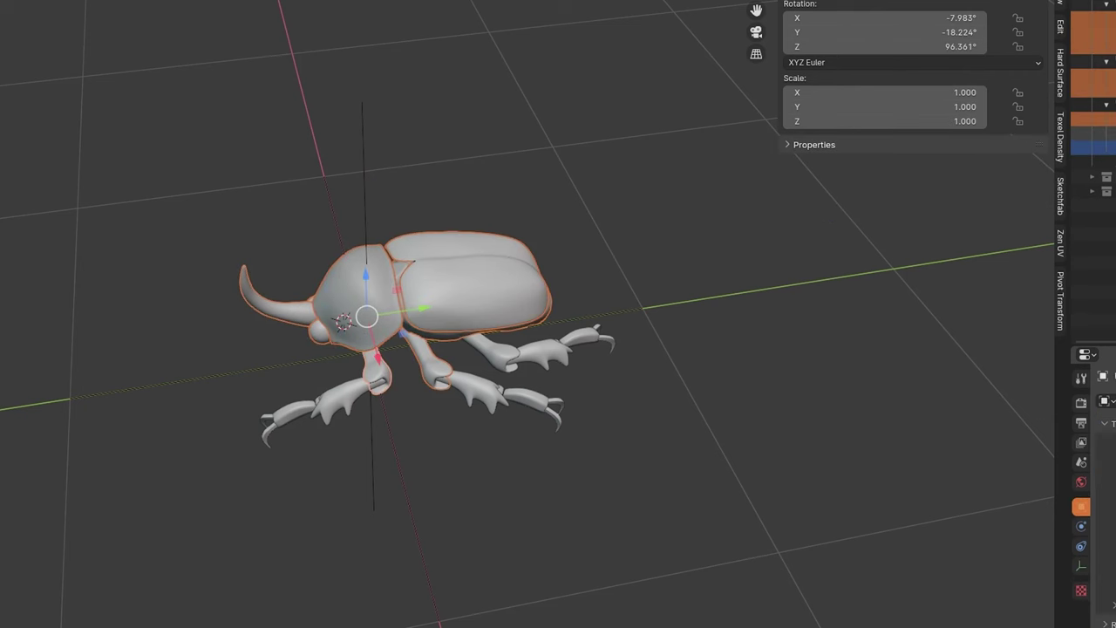
pyautogui.keyDown('ctrl'); pyautogui.click(1115, 134); pyautogui.keyUp('ctrl')
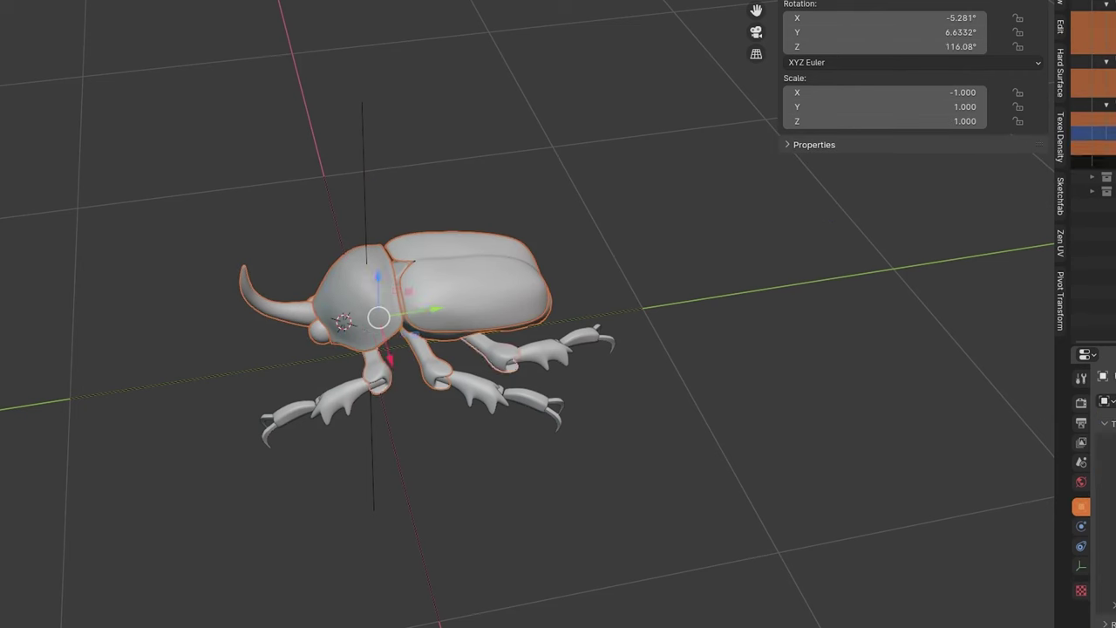
pyautogui.click(1101, 162)
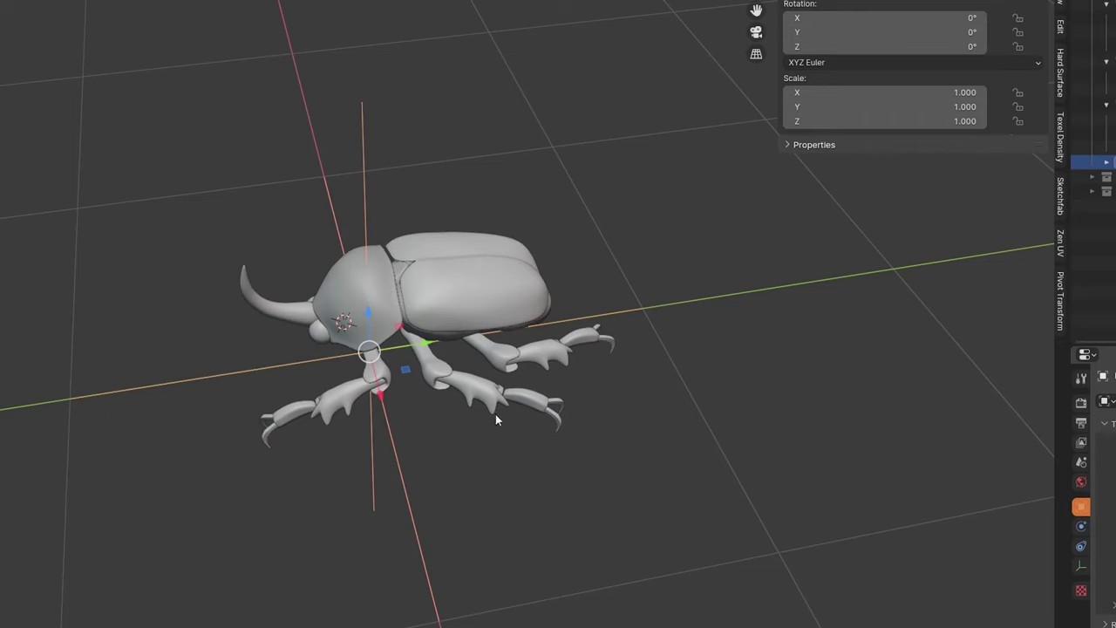
# Step: Try scaling the whole beetle uniformly through its parent empty, cancelling each trial
pyautogui.press('s')
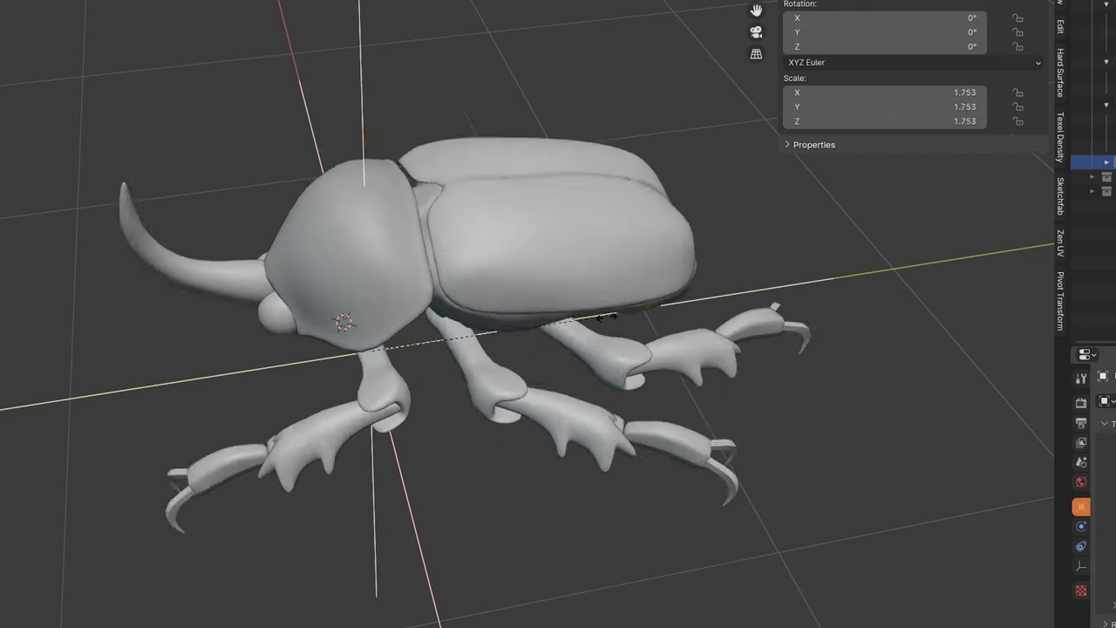
pyautogui.rightClick(621, 320)
pyautogui.moveTo(671, 329); pyautogui.dragTo(583, 358, button='middle')
pyautogui.moveTo(438, 379); pyautogui.dragTo(502, 396, button='middle')
pyautogui.scroll(2, 419, 348)
pyautogui.scroll(-2, 336, 393)
pyautogui.press('s')
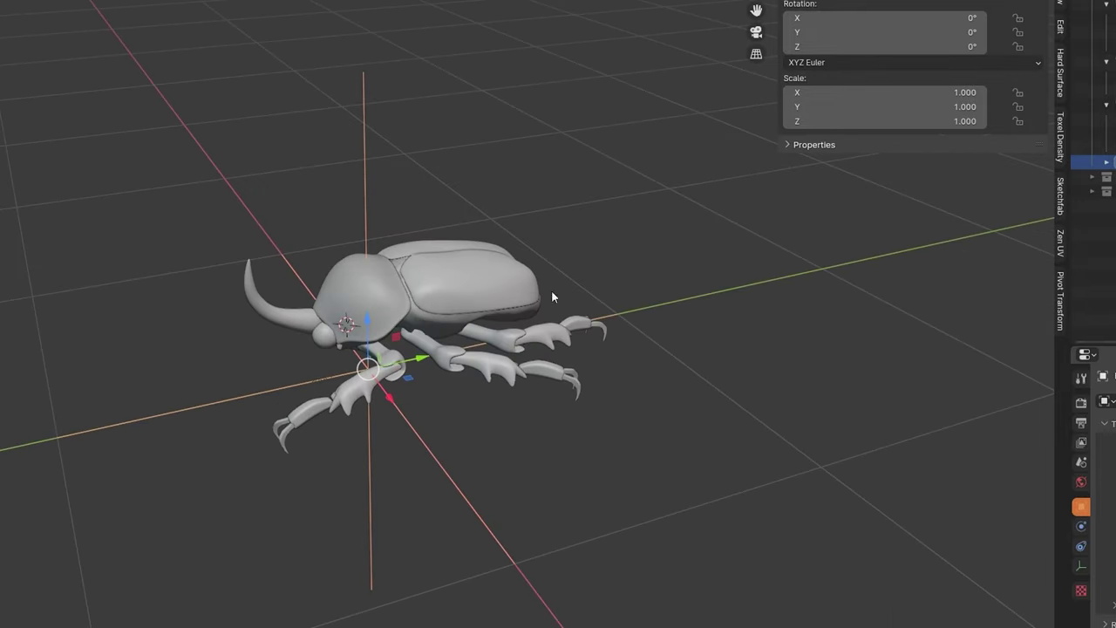
pyautogui.rightClick(562, 280)
pyautogui.moveTo(593, 340); pyautogui.dragTo(519, 301, button='middle')
# Step: Scale the beetle again through the empty as a test and undo the scale change
pyautogui.press('s')
pyautogui.click(407, 364)
pyautogui.moveTo(413, 338); pyautogui.dragTo(512, 394, button='middle')
pyautogui.scroll(2, 431, 395)
pyautogui.scroll(-5, 499, 396)
pyautogui.press('s')
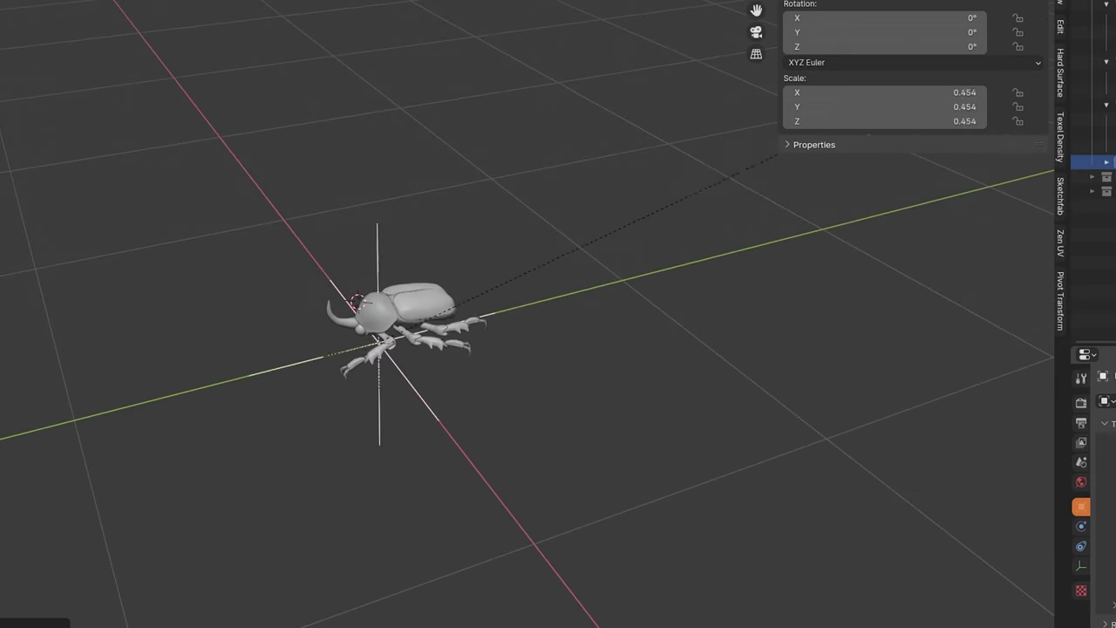
pyautogui.rightClick(1003, 55)
pyautogui.hotkey('ctrl', 'z')
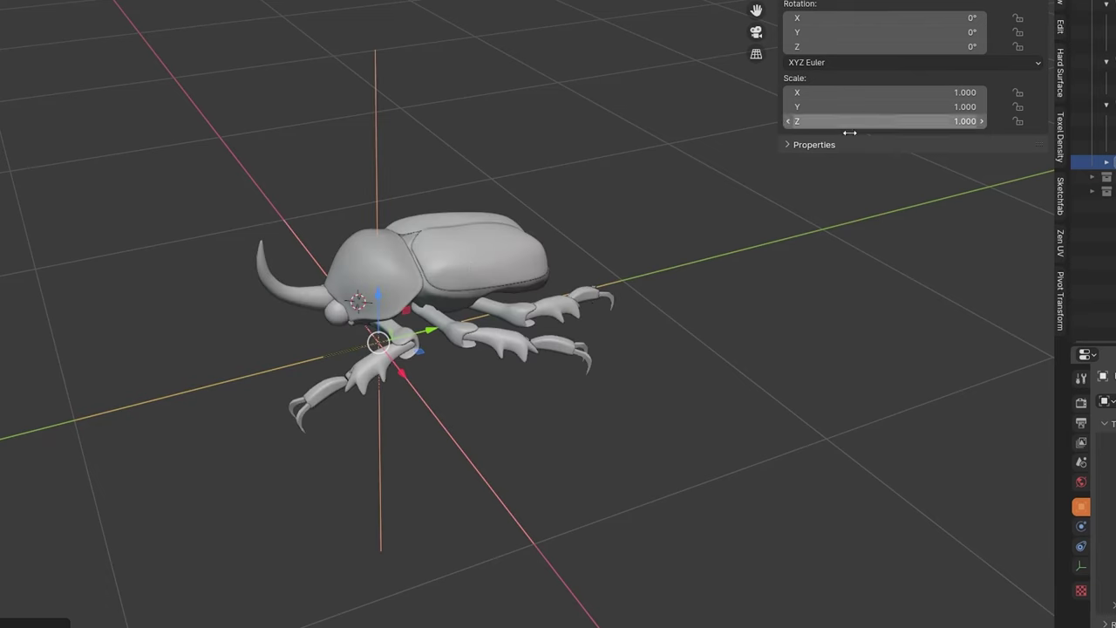
# Step: Expand the Beetle_Working collection and examine its nested contents alongside the blockout beetle
pyautogui.moveTo(557, 298); pyautogui.dragTo(505, 315, button='middle')
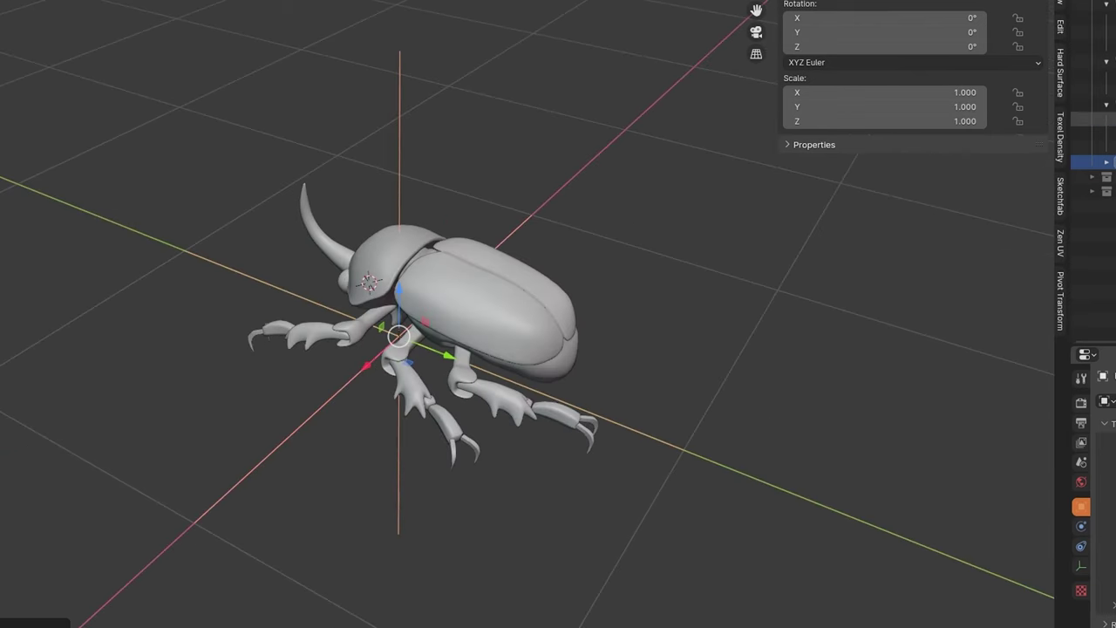
pyautogui.click(1115, 119)
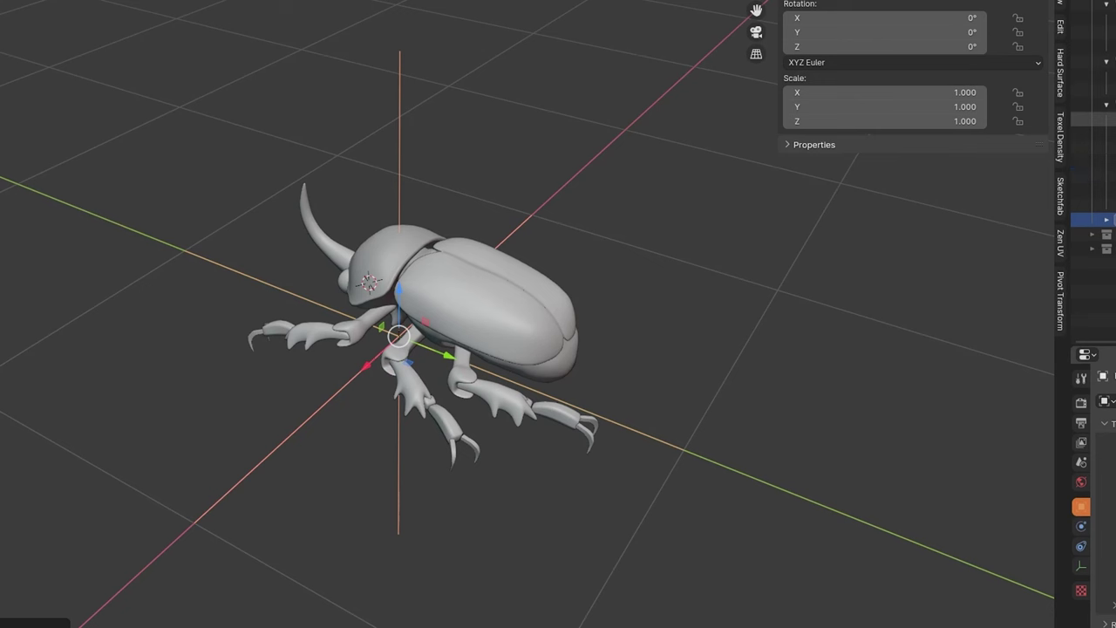
pyautogui.click(1115, 118)
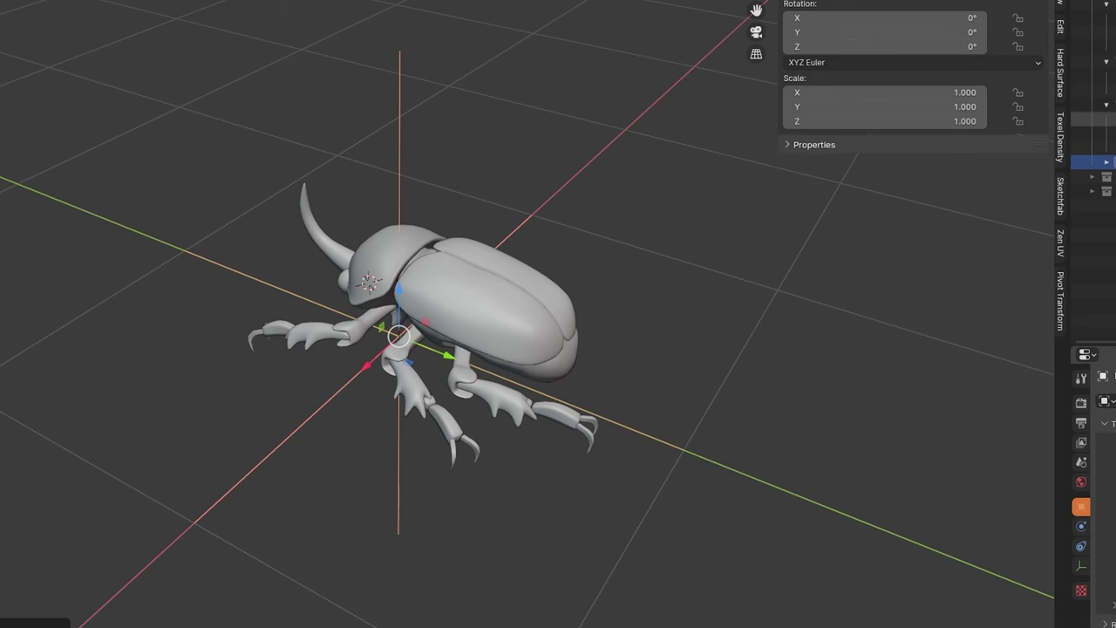
pyautogui.click(1093, 177)
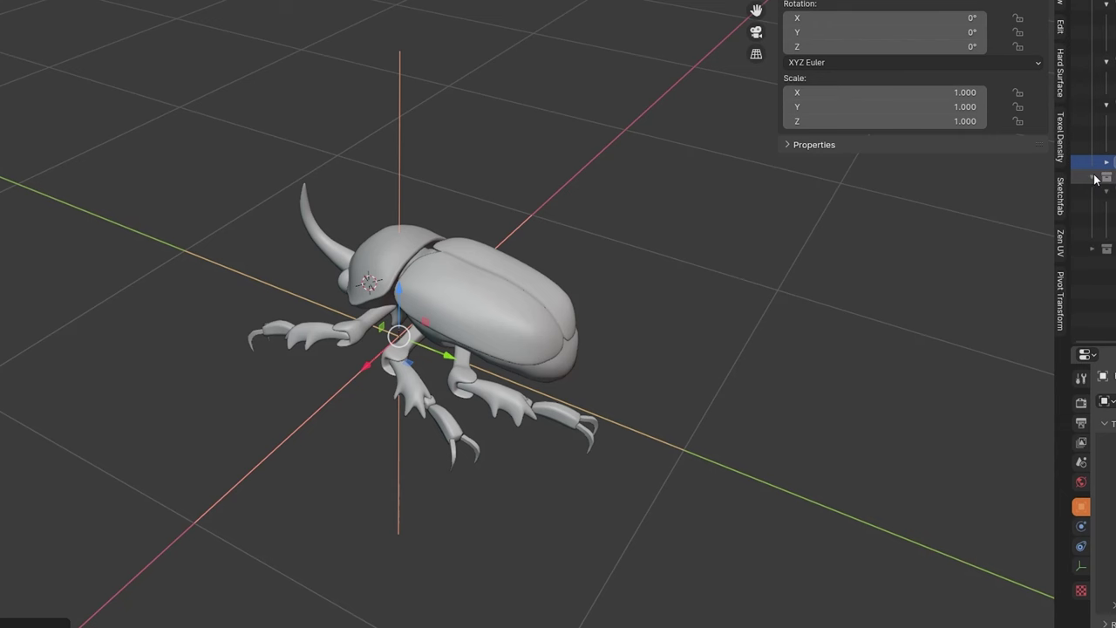
pyautogui.click(1115, 234)
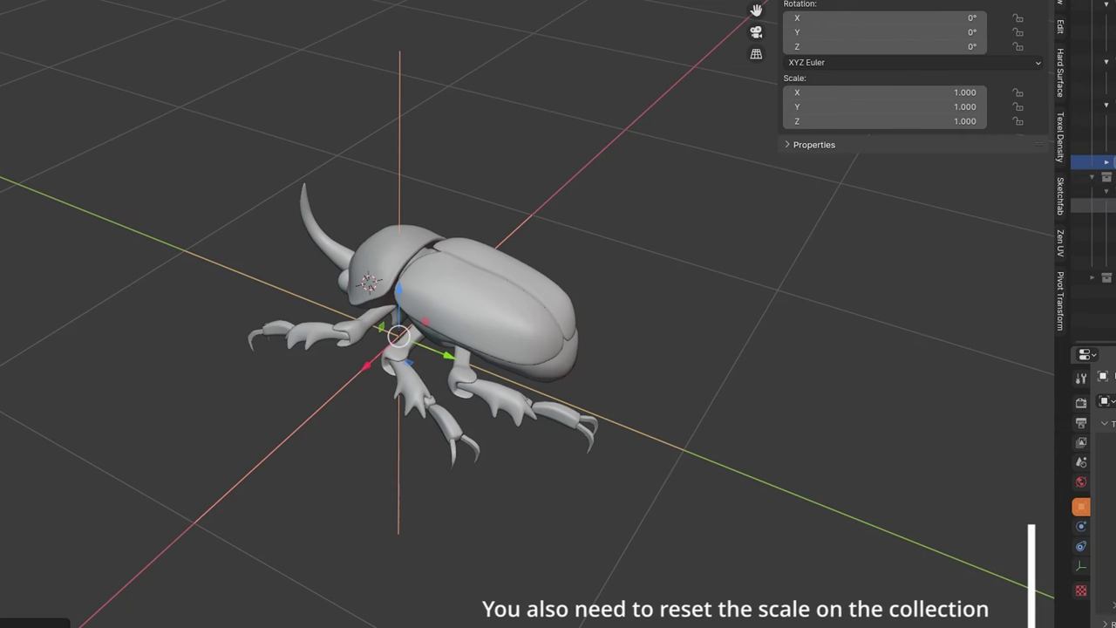
pyautogui.moveTo(292, 377); pyautogui.dragTo(511, 297, button='middle')
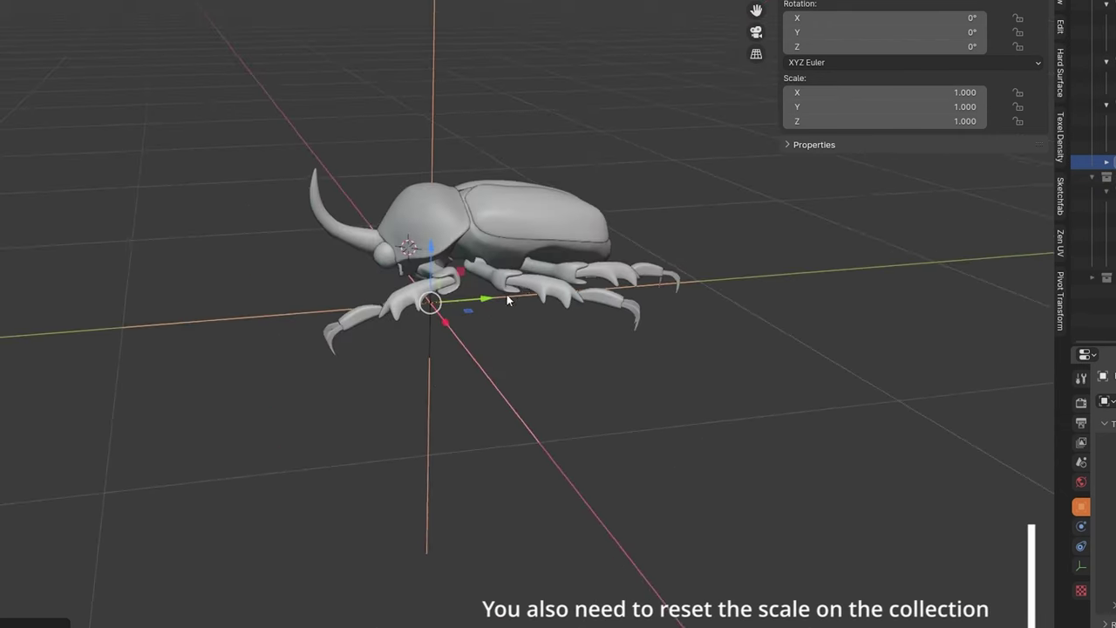
# Step: Try scaling the beetle's front upper-leg part on its own and cancel the trial
pyautogui.click(1115, 177)
pyautogui.moveTo(321, 307); pyautogui.dragTo(358, 283, button='middle')
pyautogui.scroll(6, 388, 325)
pyautogui.scroll(-3, 357, 283)
pyautogui.moveTo(491, 272); pyautogui.dragTo(420, 271, button='middle')
pyautogui.click(390, 275)
pyautogui.scroll(-3, 420, 271)
pyautogui.press('s')
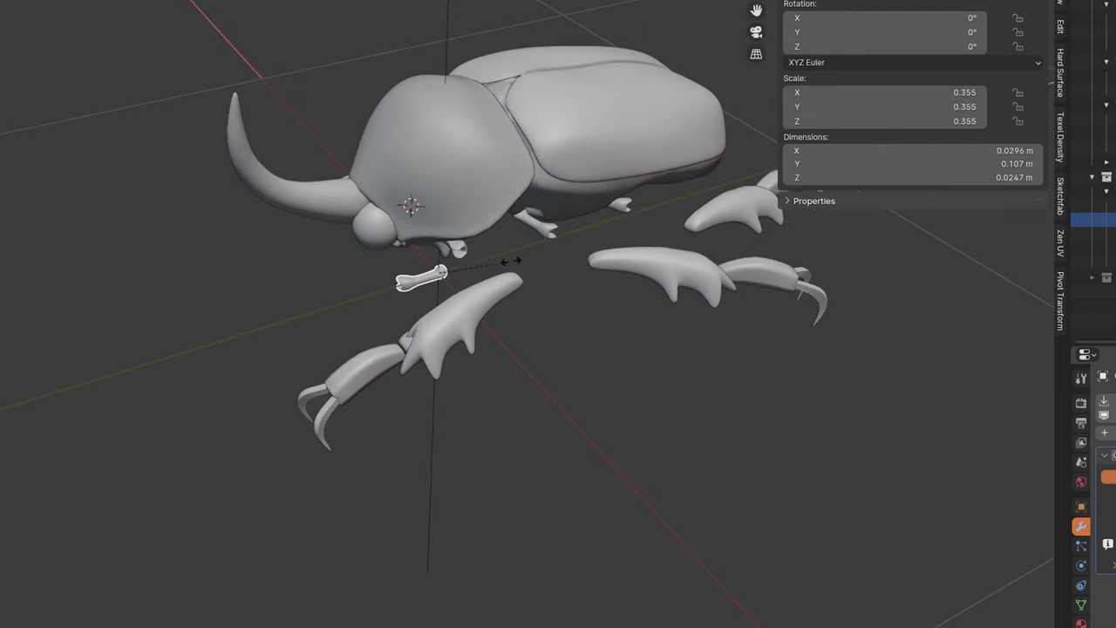
pyautogui.rightClick(599, 232)
pyautogui.scroll(-3, 580, 281)
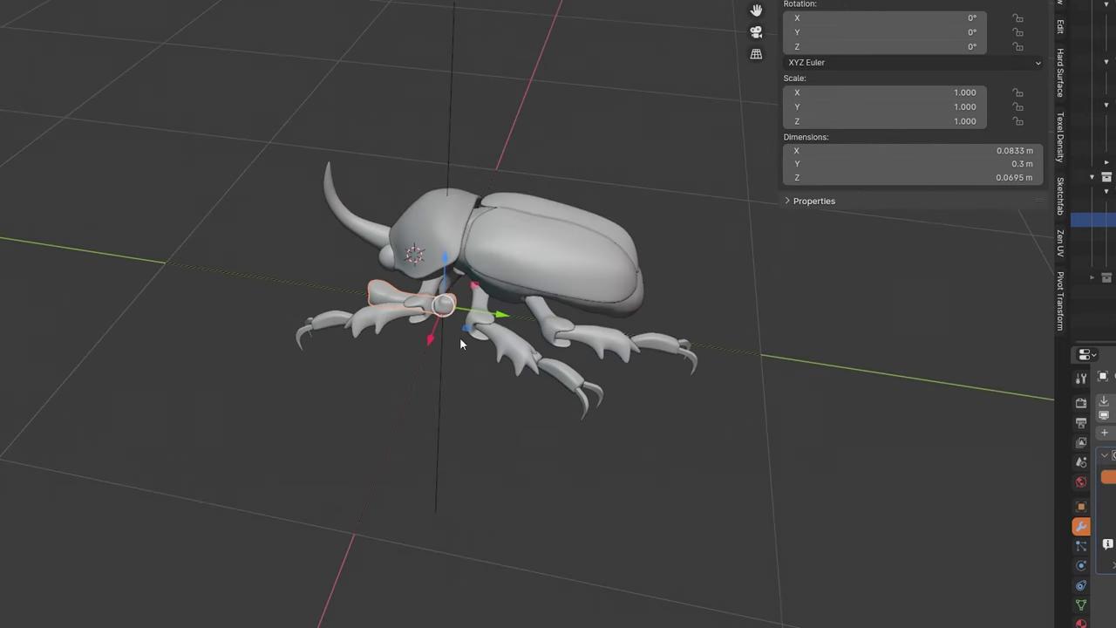
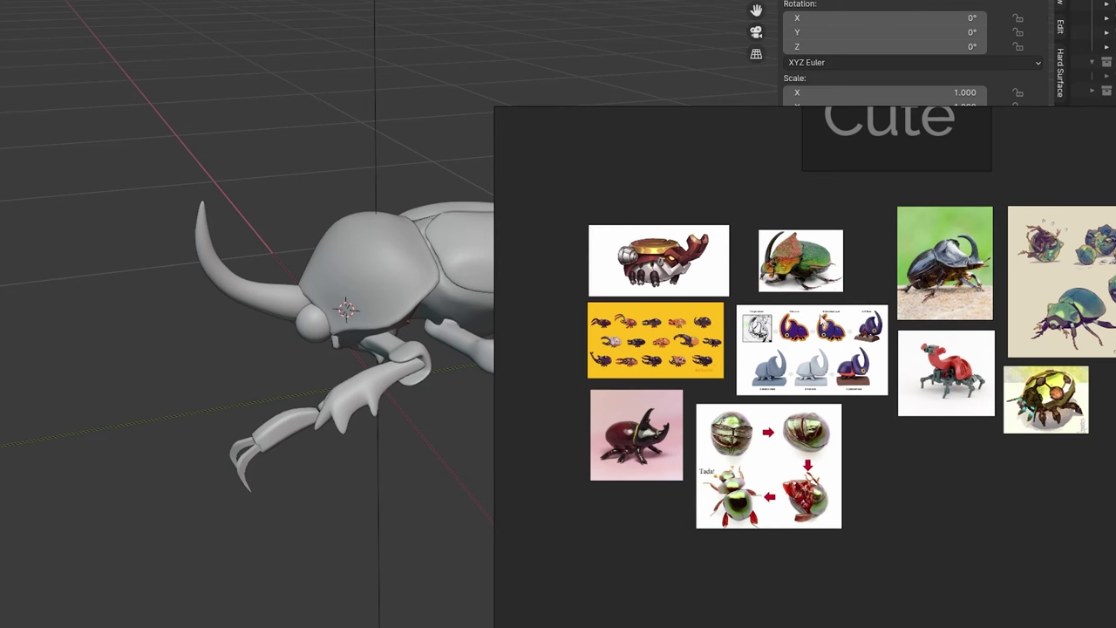
# Step: Examine the Cute section of the reference board, from the staged figure images to the beetle photographs and the red robot beetle
pyautogui.moveTo(800, 461); pyautogui.dragTo(805, 434, button='middle')
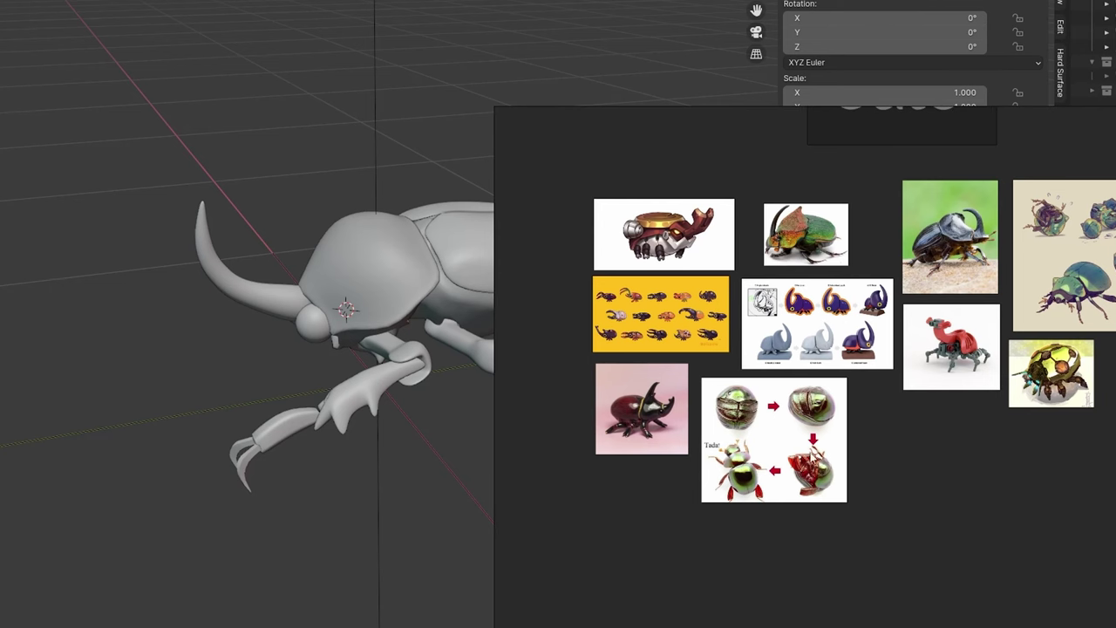
pyautogui.scroll(4, 842, 305)
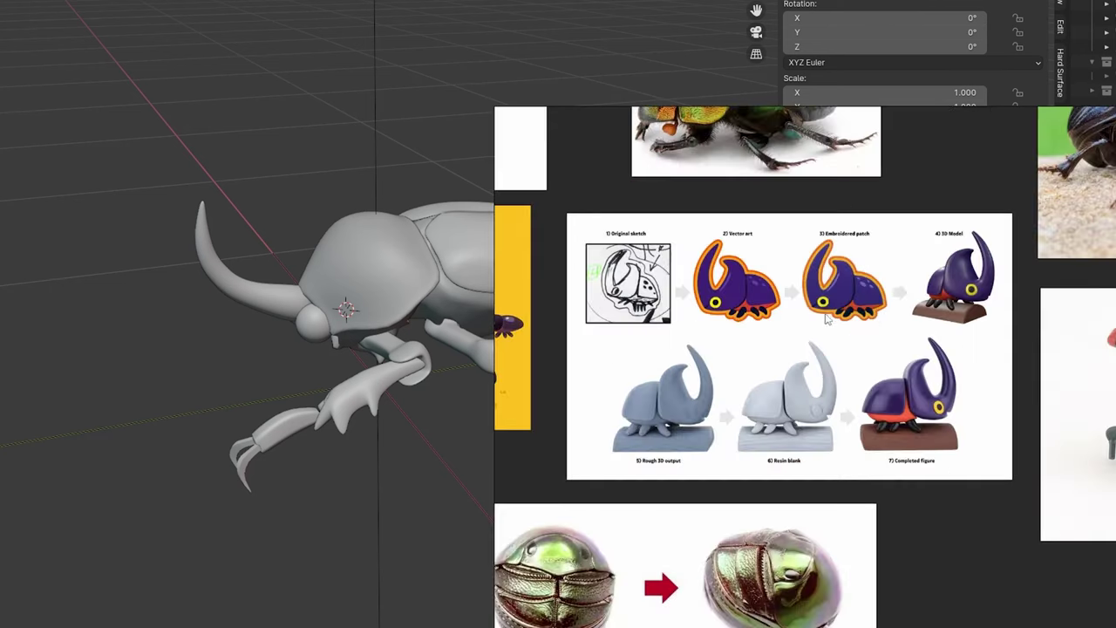
pyautogui.scroll(-2, 847, 311)
pyautogui.moveTo(1014, 427); pyautogui.dragTo(752, 417, button='middle')
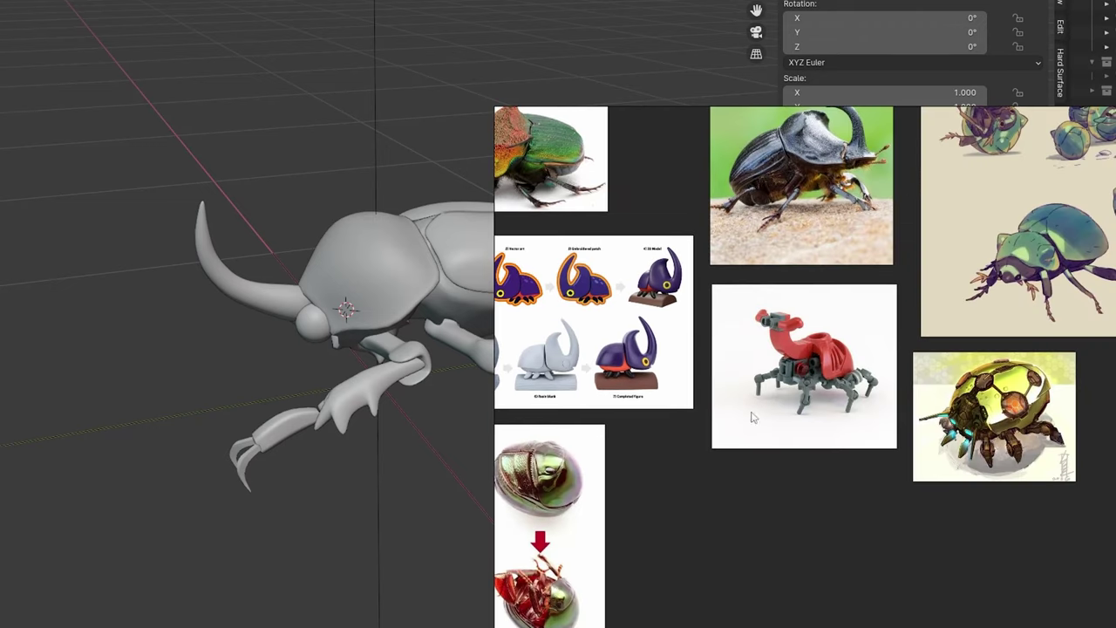
pyautogui.moveTo(1115, 252); pyautogui.dragTo(1034, 298, button='middle')
pyautogui.moveTo(740, 136); pyautogui.dragTo(911, 189, button='middle')
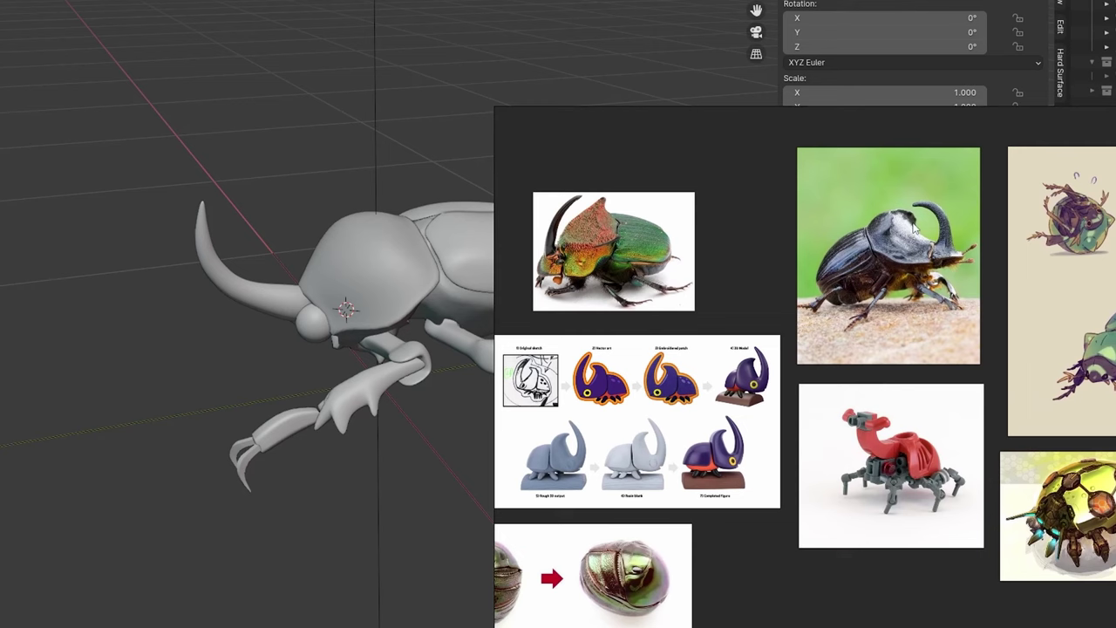
pyautogui.scroll(-2, 881, 253)
pyautogui.moveTo(592, 312); pyautogui.dragTo(673, 299, button='middle')
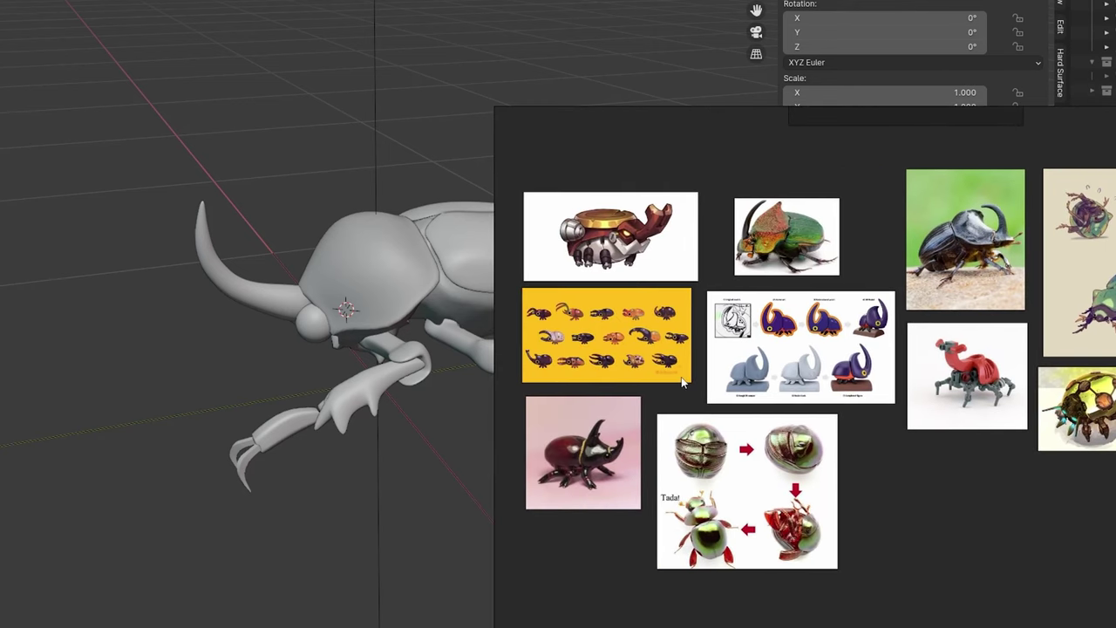
# Step: Examine the resin blank and completed figure in the staged rhinoceros beetle reference for its simplified proportions
pyautogui.moveTo(740, 344); pyautogui.dragTo(788, 352, button='middle')
pyautogui.scroll(4, 841, 252)
pyautogui.scroll(-1, 843, 254)
pyautogui.moveTo(889, 385); pyautogui.dragTo(843, 256, button='middle')
pyautogui.scroll(5, 895, 375)
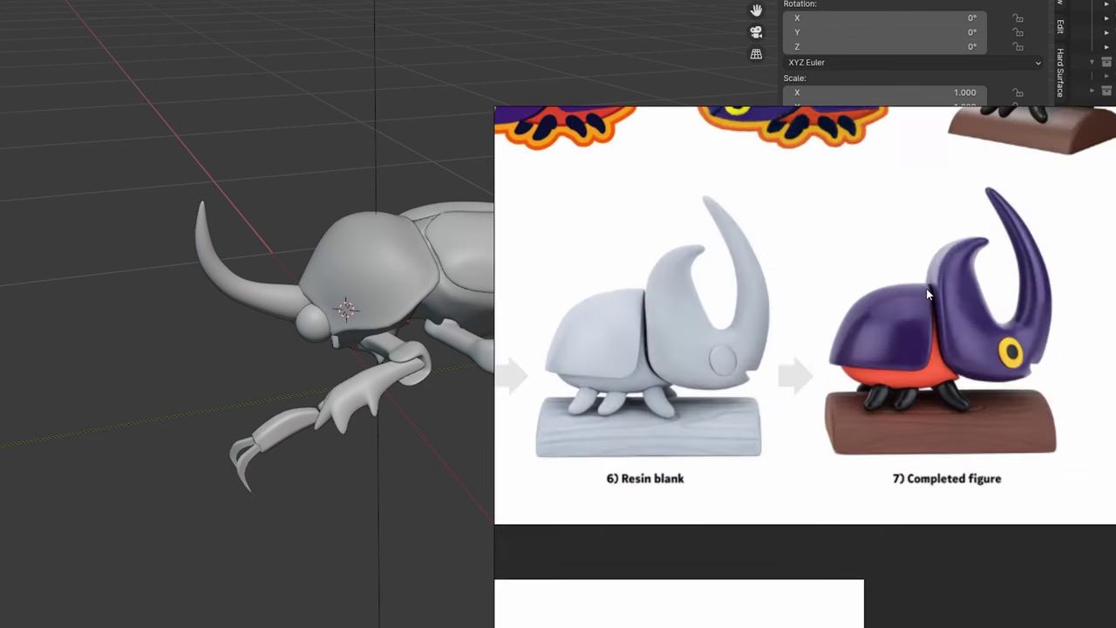
pyautogui.scroll(-3, 894, 324)
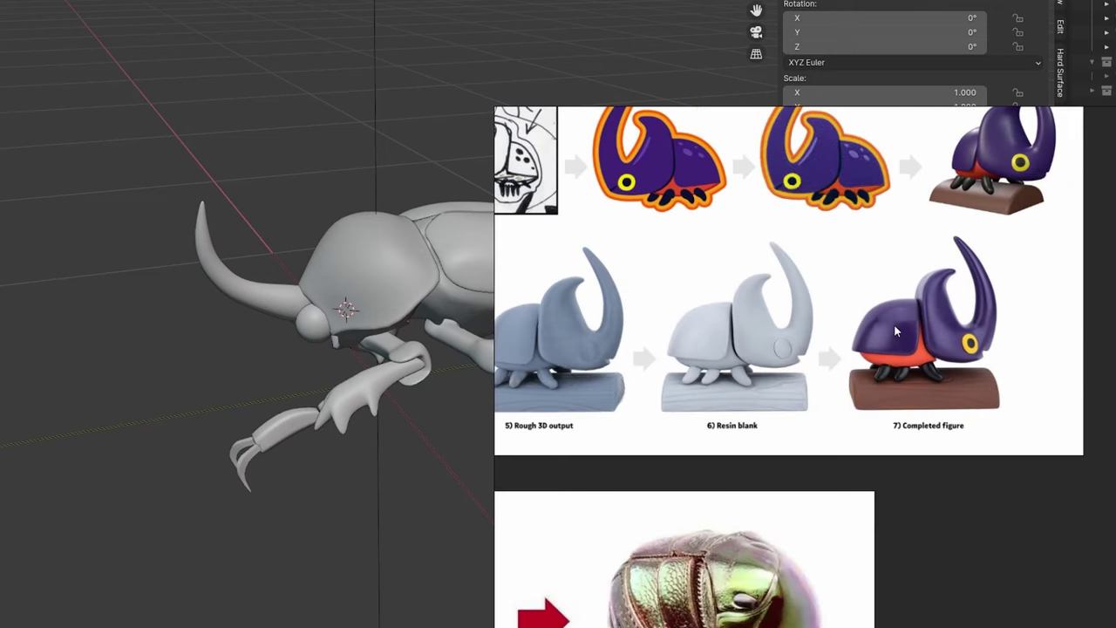
pyautogui.scroll(3, 808, 317)
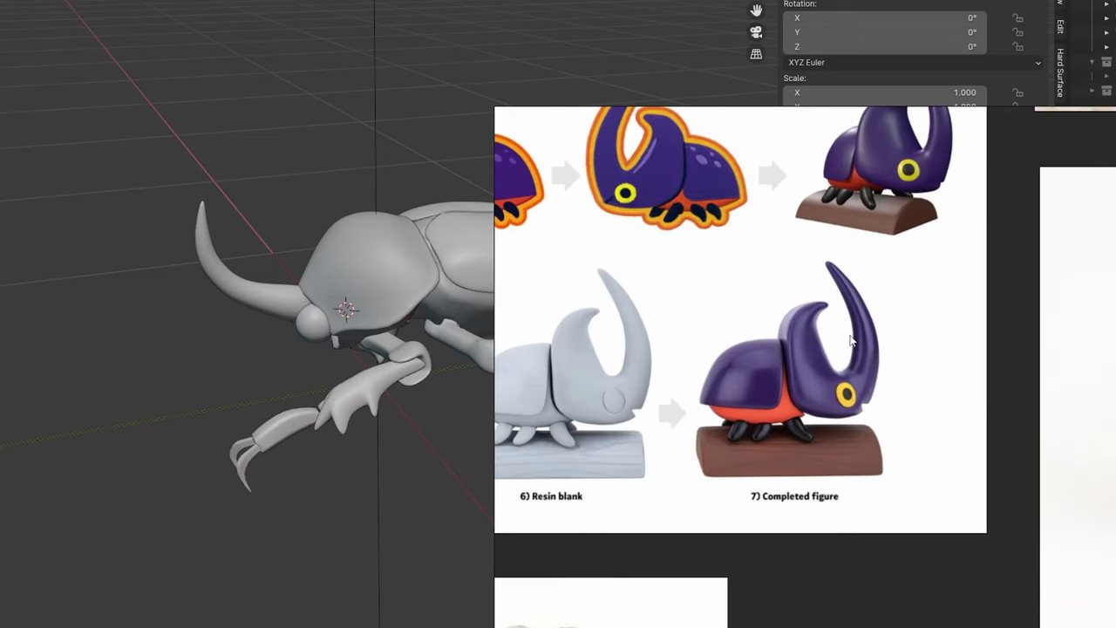
pyautogui.scroll(-3, 837, 287)
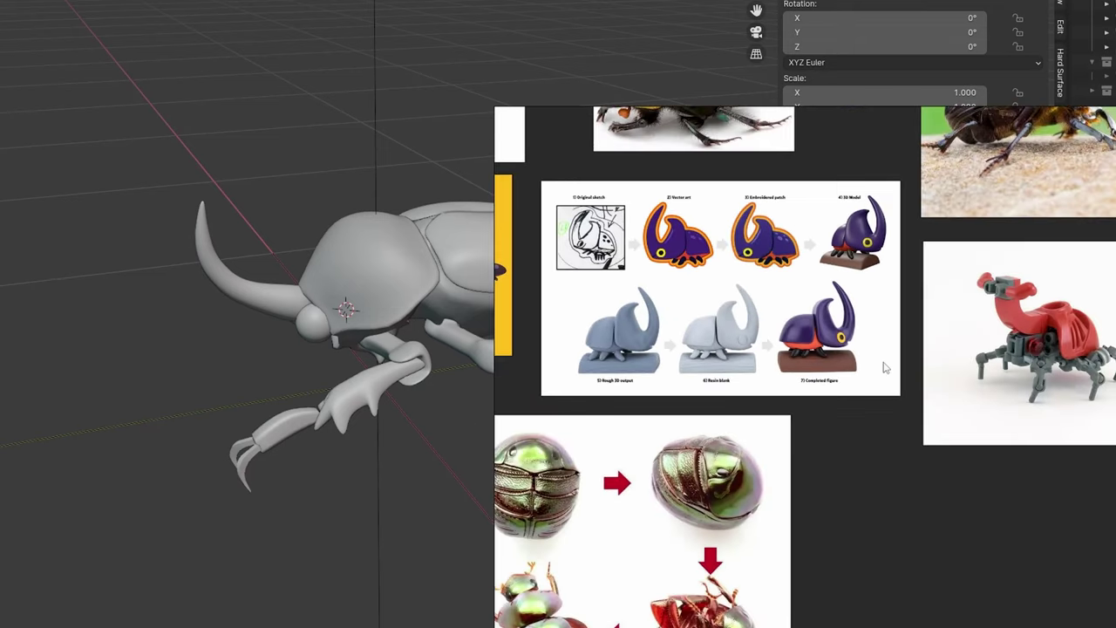
pyautogui.scroll(-2, 756, 349)
pyautogui.moveTo(861, 230); pyautogui.dragTo(885, 317, button='middle')
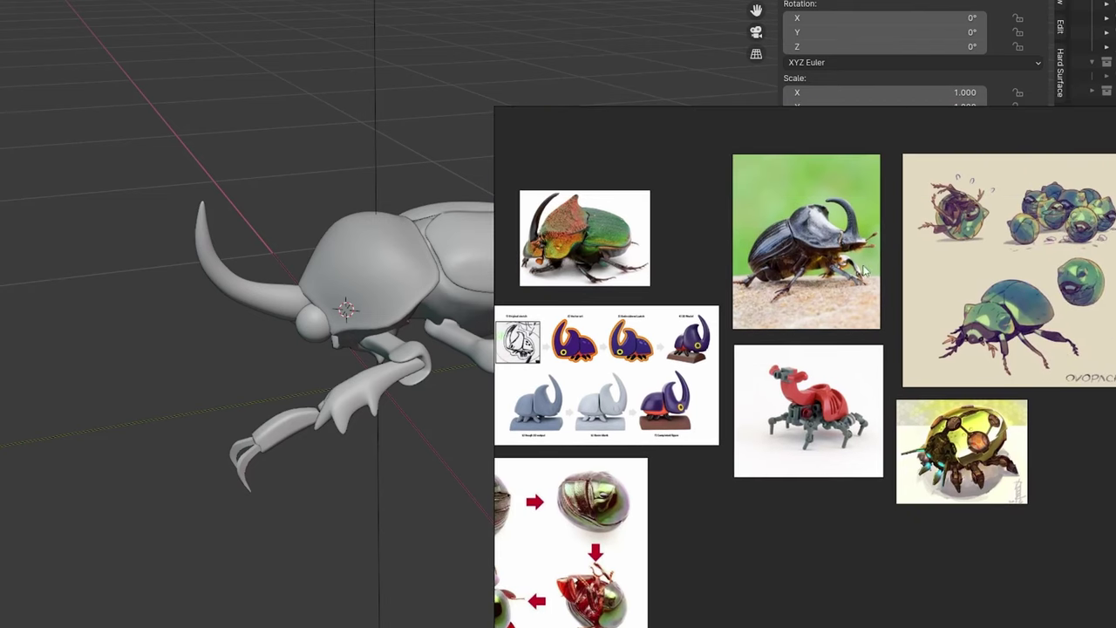
# Step: Examine the dark red beetle on the pink background, the beetle curling into a ball and the rolled-up beetle sketches
pyautogui.scroll(-2, 860, 279)
pyautogui.moveTo(828, 292); pyautogui.dragTo(929, 260, button='middle')
pyautogui.scroll(5, 614, 402)
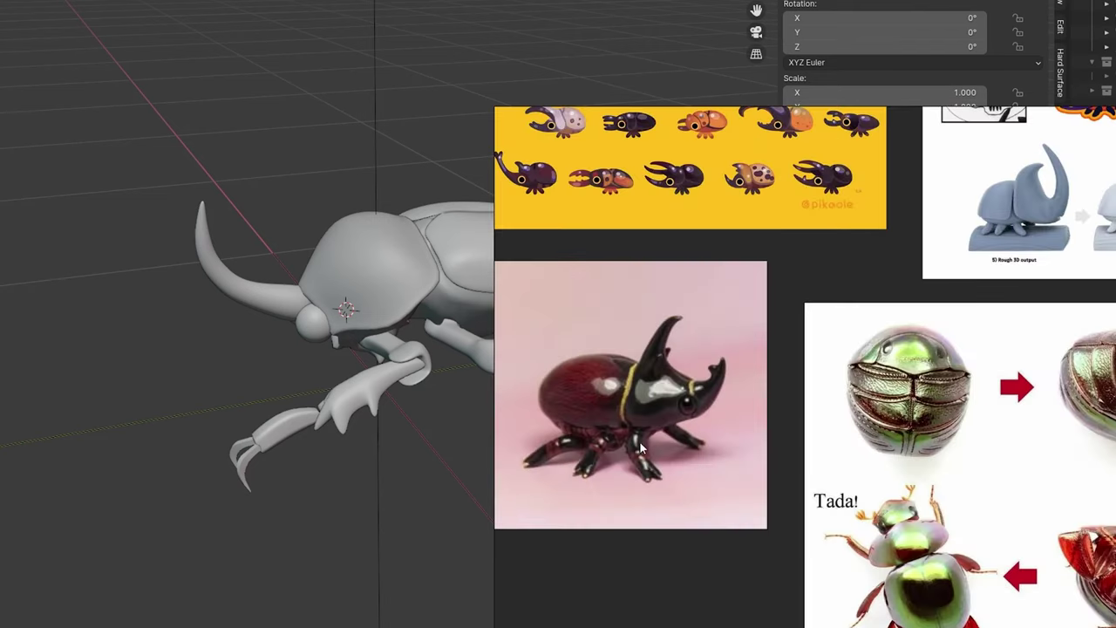
pyautogui.scroll(-1, 630, 455)
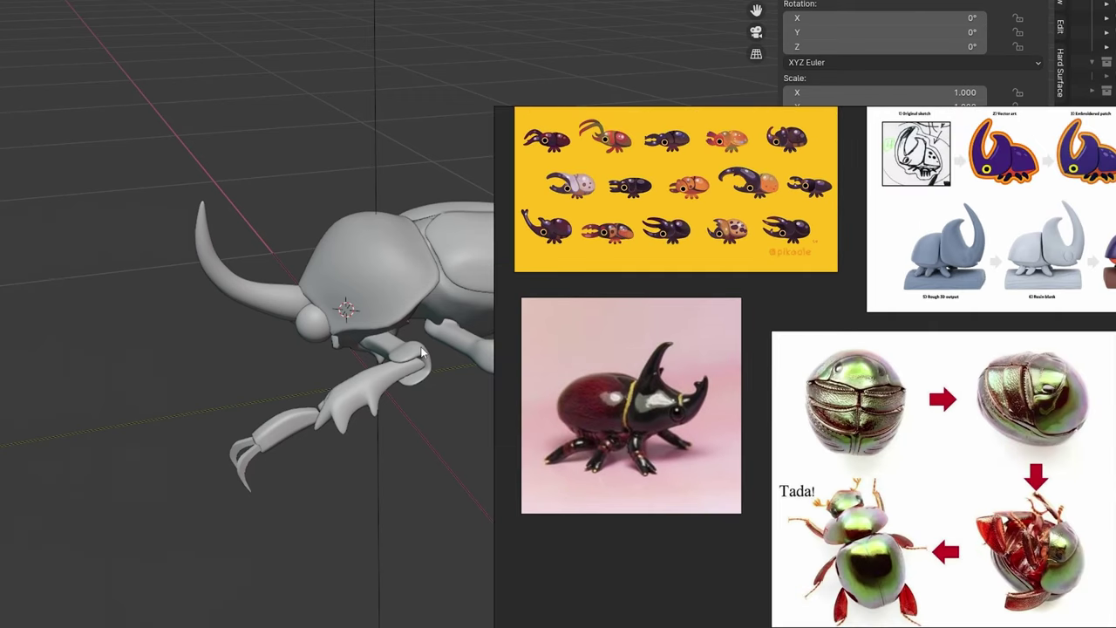
pyautogui.moveTo(849, 330); pyautogui.dragTo(835, 342, button='middle')
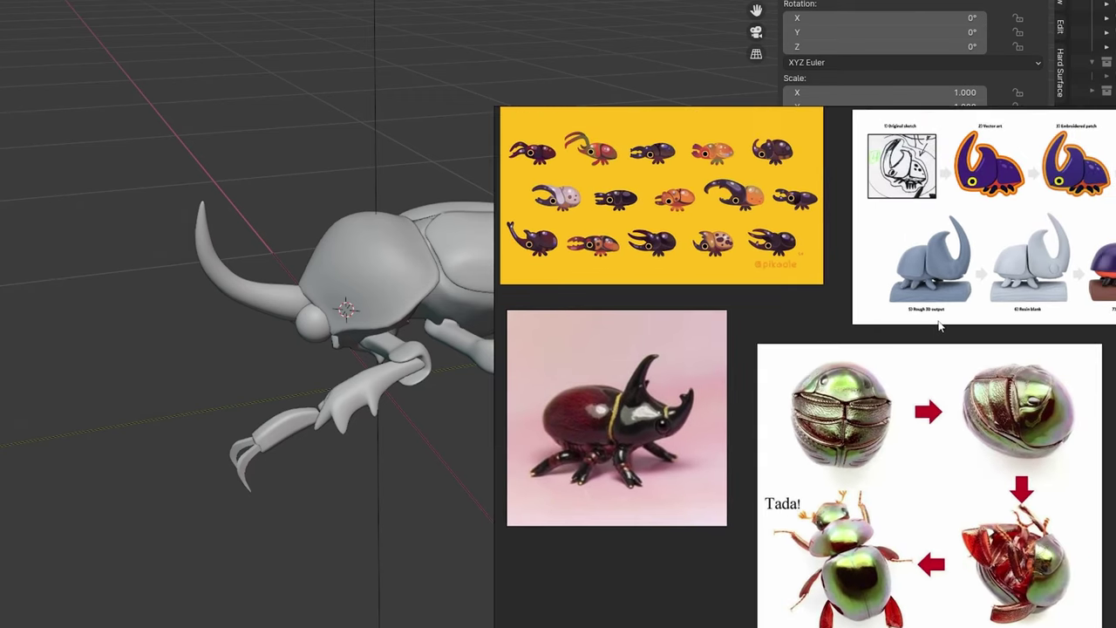
pyautogui.scroll(-3, 940, 319)
pyautogui.moveTo(1071, 327); pyautogui.dragTo(819, 355, button='middle')
pyautogui.moveTo(964, 316); pyautogui.dragTo(891, 346, button='middle')
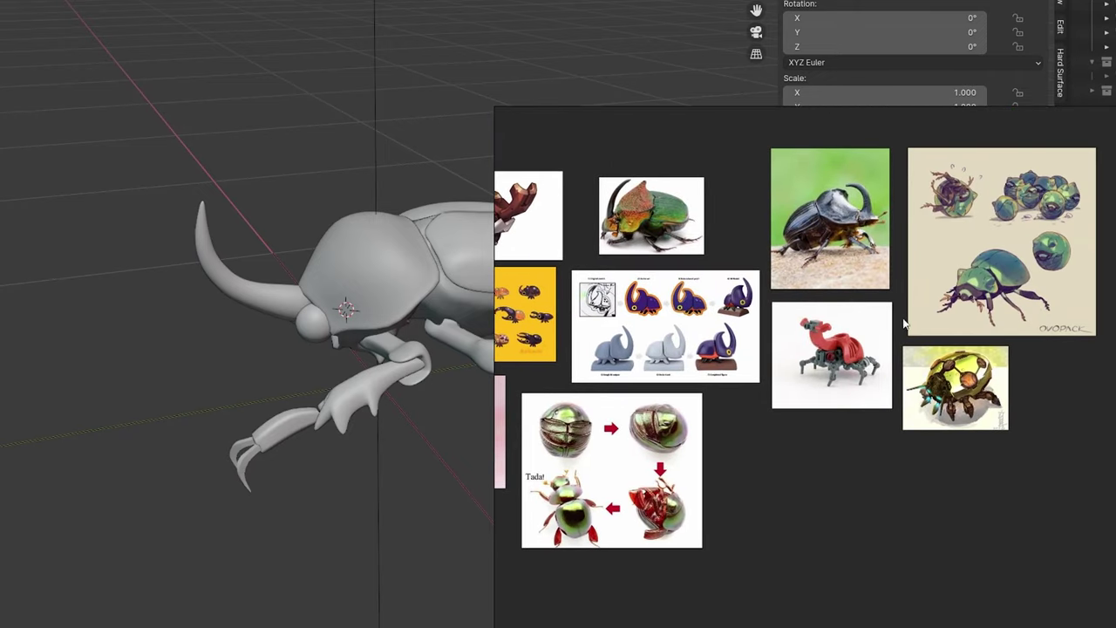
pyautogui.scroll(-1, 910, 314)
pyautogui.scroll(-5, 911, 314)
# Step: Move the reference board out of the way, show the detailed beetle version and hide the blockout parts
pyautogui.moveTo(910, 272); pyautogui.dragTo(1115, 288, button='right')
pyautogui.keyDown('shift'); pyautogui.moveTo(727, 128); pyautogui.dragTo(716, 88, button='middle'); pyautogui.keyUp('shift')
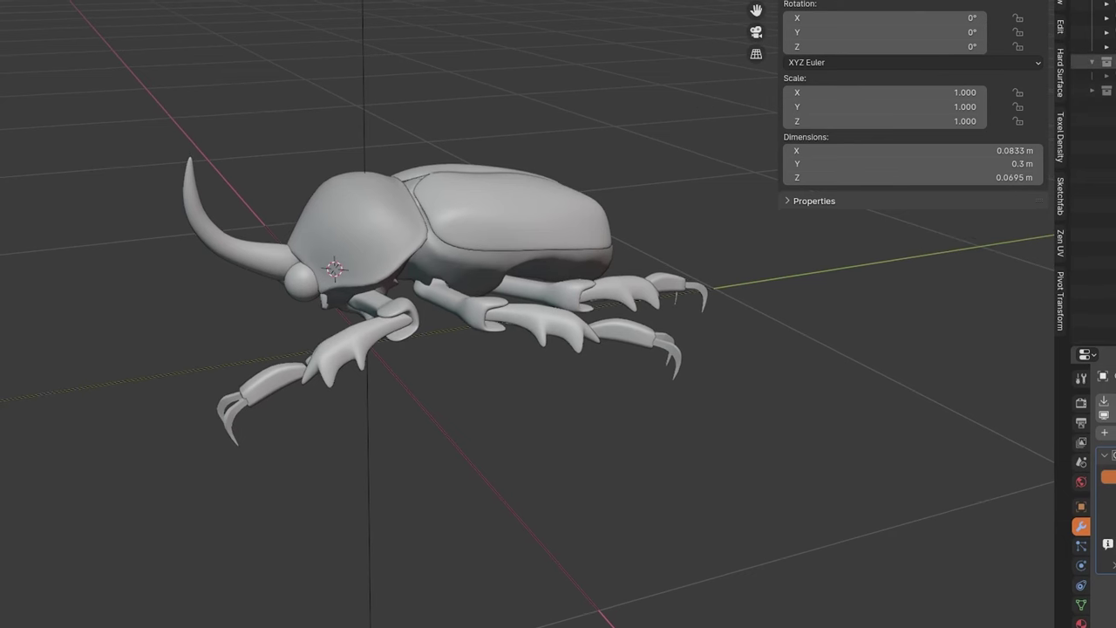
pyautogui.hotkey('ctrl', 'z')
pyautogui.hotkey('ctrl', 'shift', 'z')
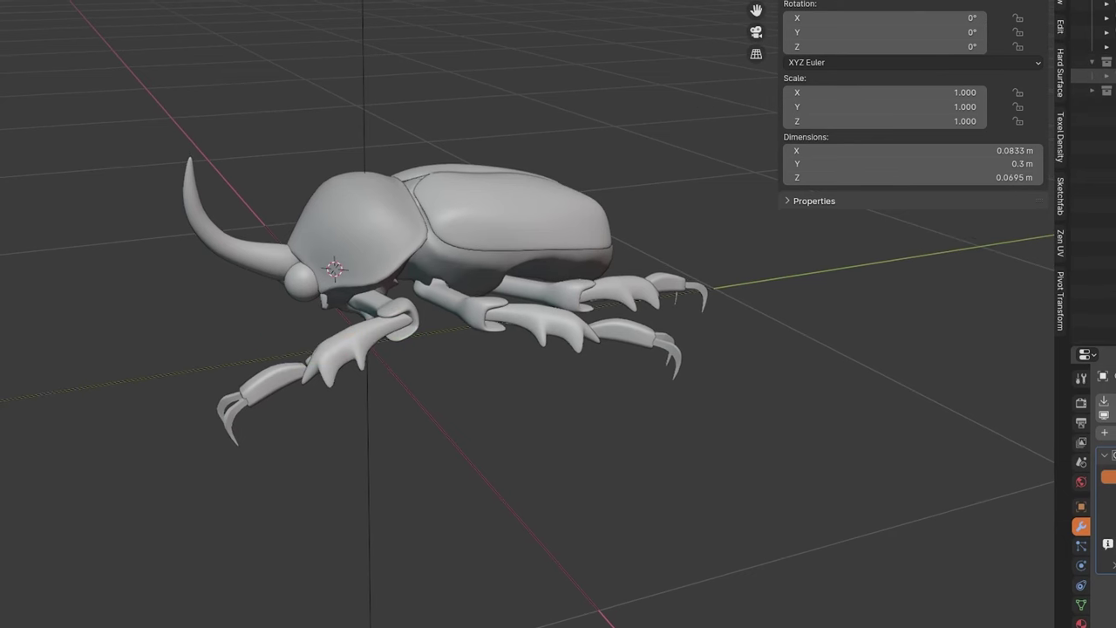
pyautogui.click(1115, 90)
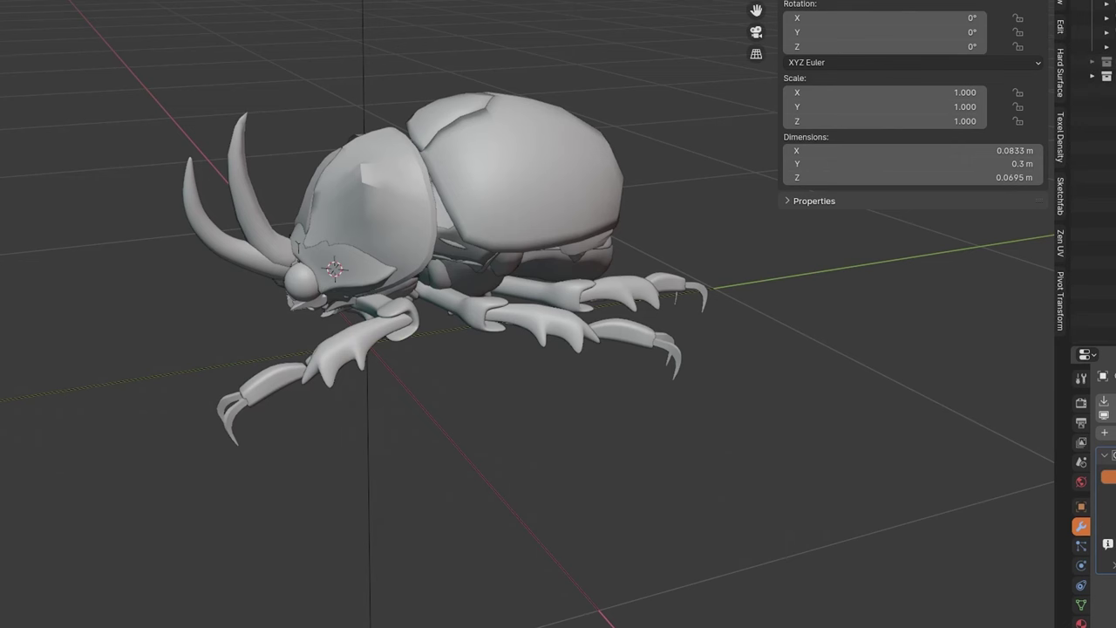
pyautogui.click(1115, 4)
pyautogui.moveTo(362, 199); pyautogui.dragTo(434, 251, button='middle')
pyautogui.click(1115, 62)
pyautogui.click(1115, 61)
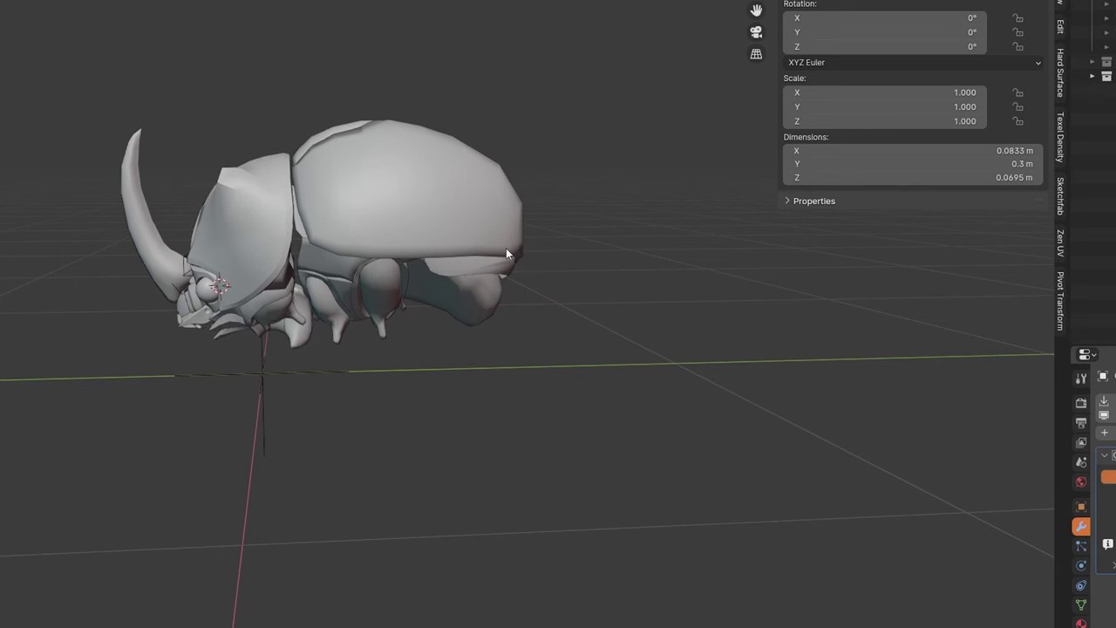
pyautogui.keyDown('shift'); pyautogui.moveTo(323, 202); pyautogui.dragTo(508, 170, button='middle'); pyautogui.keyUp('shift')
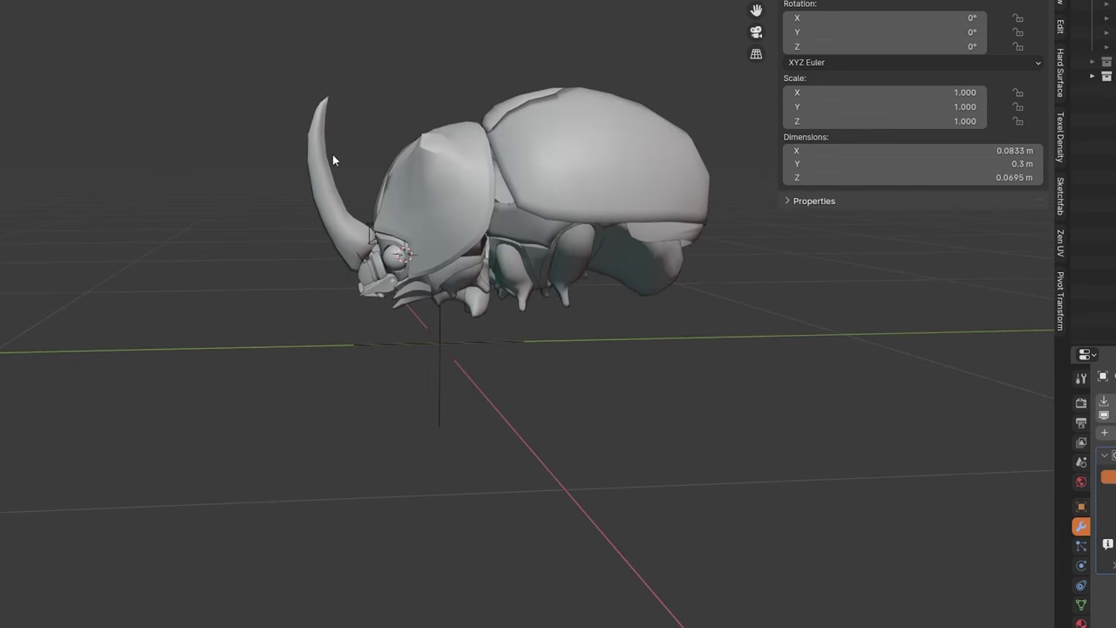
# Step: Try enlarging the detailed beetle's eye spheres to a scale of 0.050 and undo the change
pyautogui.moveTo(413, 153); pyautogui.dragTo(347, 232, button='middle')
pyautogui.scroll(4, 347, 232)
pyautogui.click(288, 167)
pyautogui.moveTo(338, 144); pyautogui.dragTo(332, 230, button='middle')
pyautogui.scroll(-2, 332, 230)
pyautogui.moveTo(428, 244); pyautogui.dragTo(447, 272, button='middle')
pyautogui.scroll(4, 377, 277)
pyautogui.press('s')
pyautogui.click(597, 223)
pyautogui.scroll(-4, 453, 276)
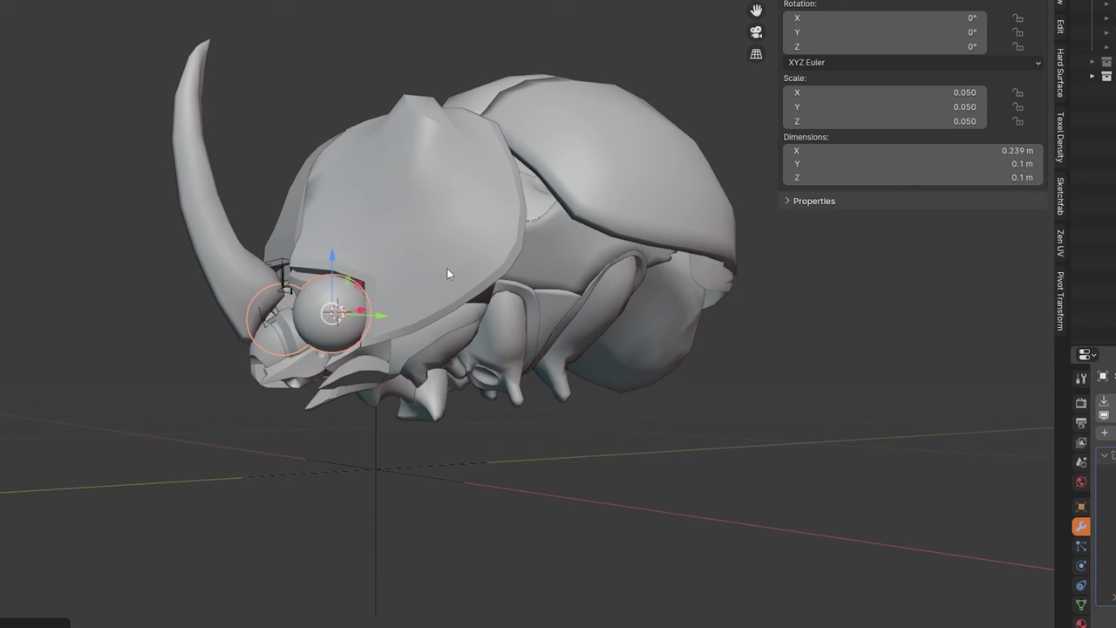
pyautogui.hotkey('ctrl', 'z')
pyautogui.press('s')
pyautogui.rightClick(521, 184)
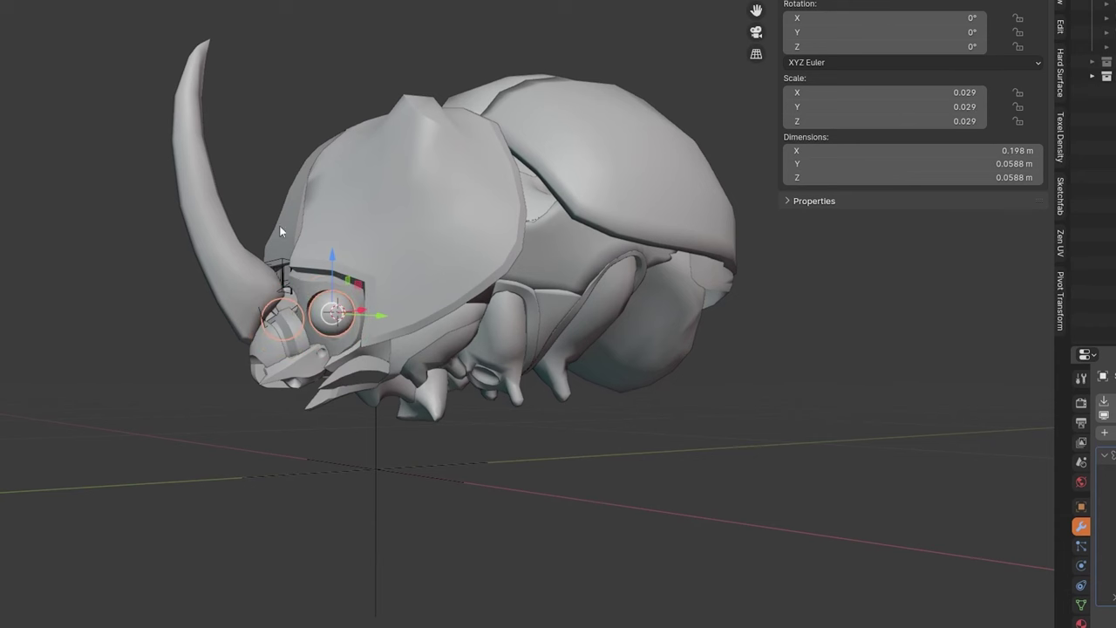
pyautogui.moveTo(280, 231); pyautogui.dragTo(394, 220, button='middle')
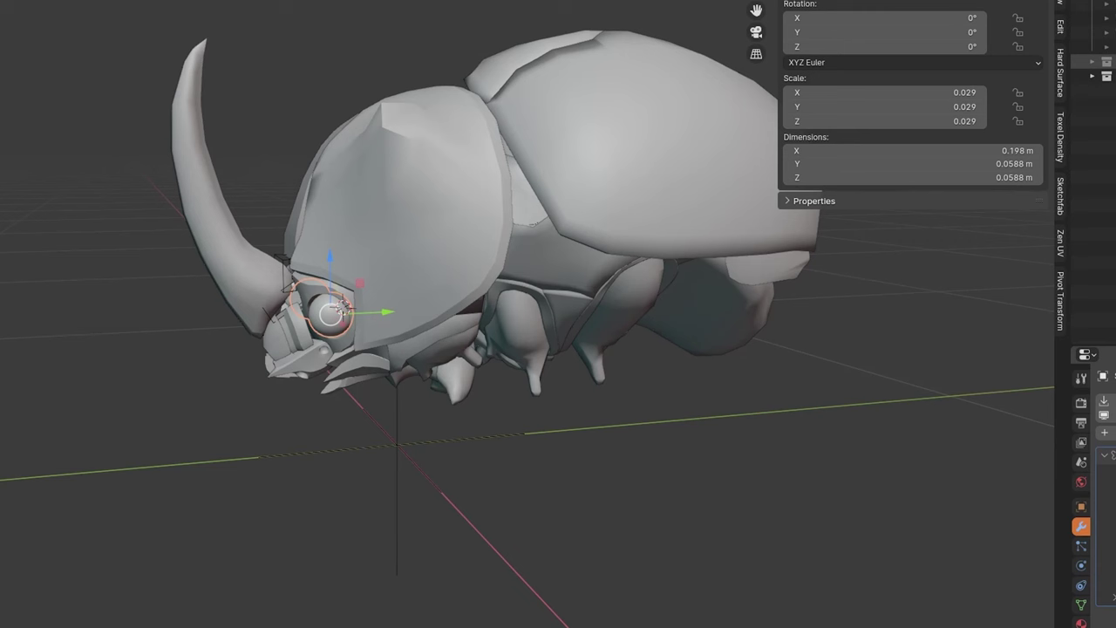
# Step: Temporarily show the blockout parts over the detailed beetle and compare the selected blockout body with the domed body
pyautogui.click(1115, 62)
pyautogui.click(1115, 62)
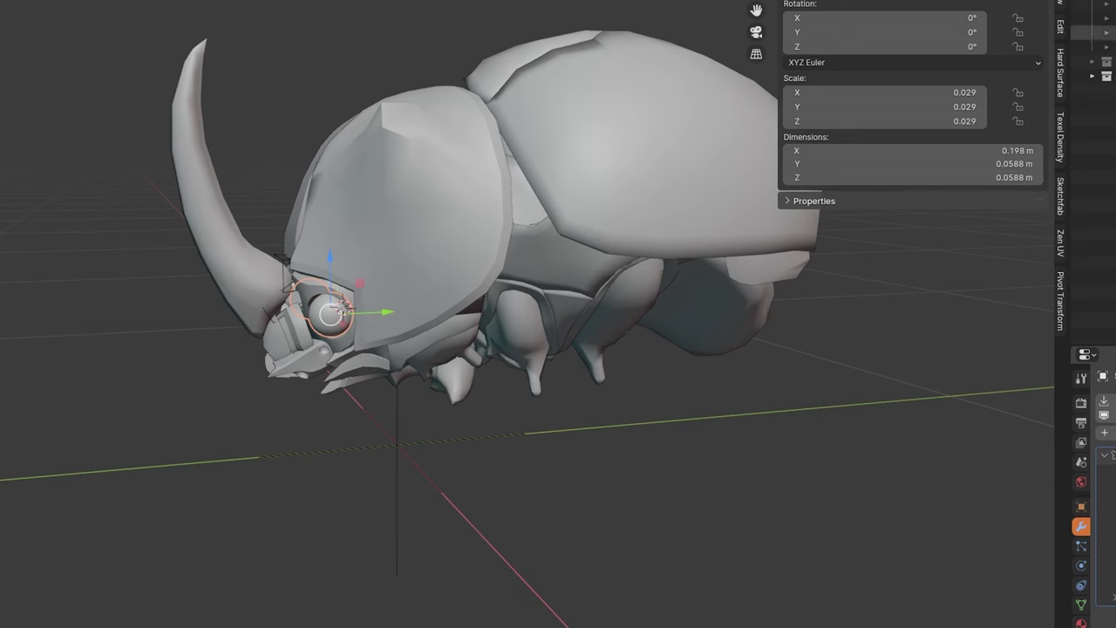
pyautogui.click(1115, 3)
pyautogui.scroll(-2, 667, 248)
pyautogui.moveTo(663, 240); pyautogui.dragTo(640, 280, button='middle')
pyautogui.moveTo(460, 207); pyautogui.dragTo(495, 337, button='middle')
pyautogui.click(674, 301)
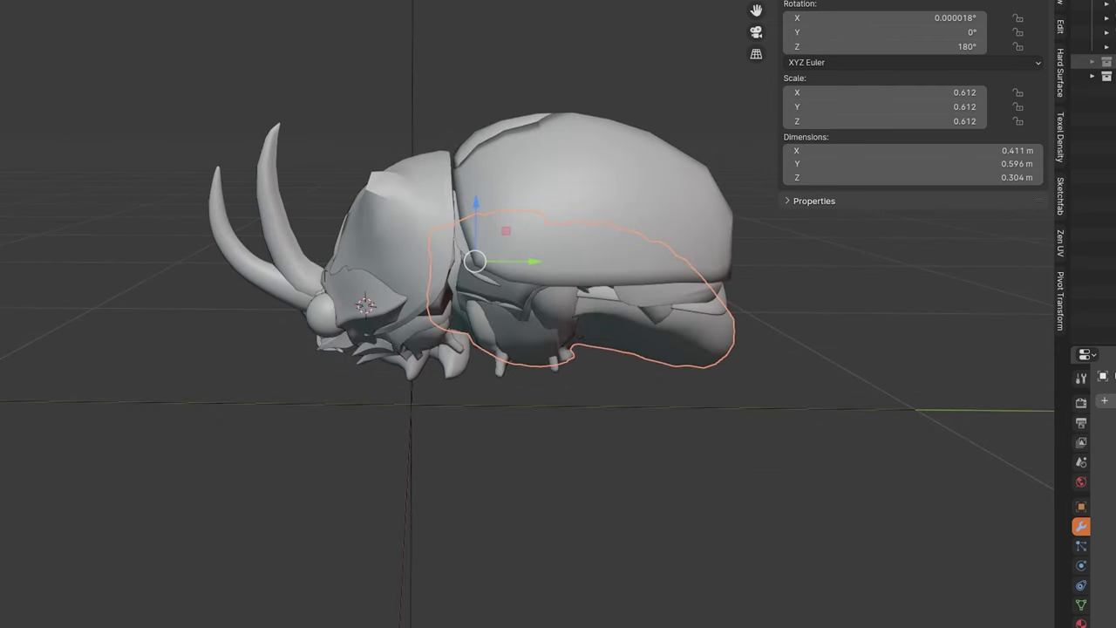
pyautogui.click(1114, 3)
pyautogui.click(1115, 75)
pyautogui.click(1114, 76)
# Step: Add a UV sphere in the side view of the beetle and scale it uniformly to about 0.355
pyautogui.keyDown('shift'); pyautogui.moveTo(598, 199); pyautogui.dragTo(531, 178, button='middle'); pyautogui.keyUp('shift')
pyautogui.moveTo(559, 277); pyautogui.dragTo(642, 282, button='middle')
pyautogui.scroll(-1, 537, 276)
pyautogui.hotkey('shift', 'a')
pyautogui.moveTo(536, 275)
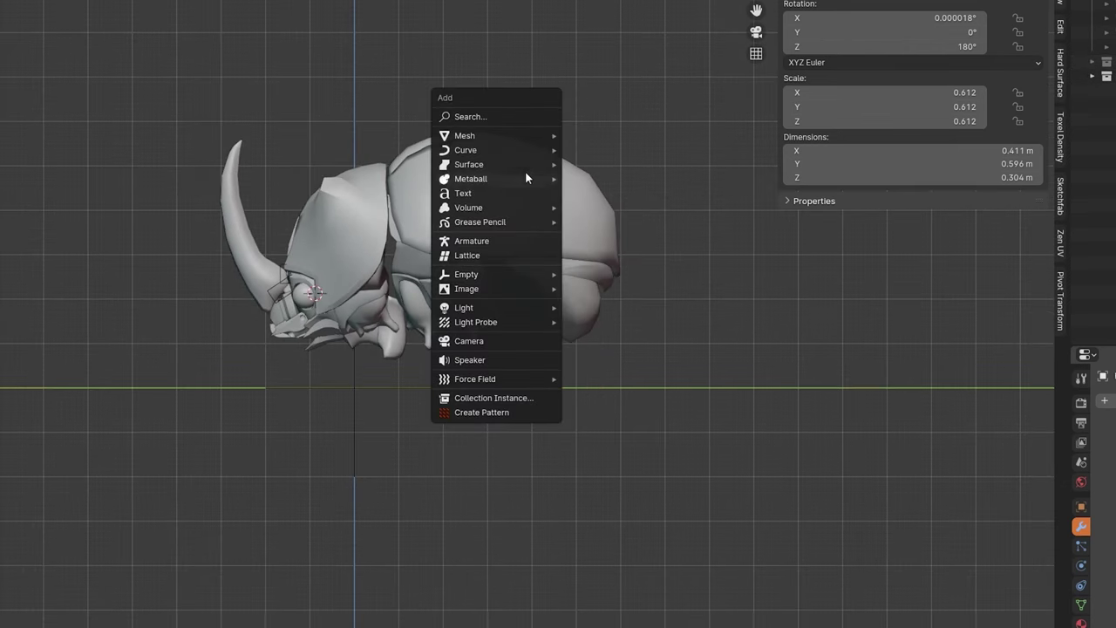
pyautogui.moveTo(512, 134)
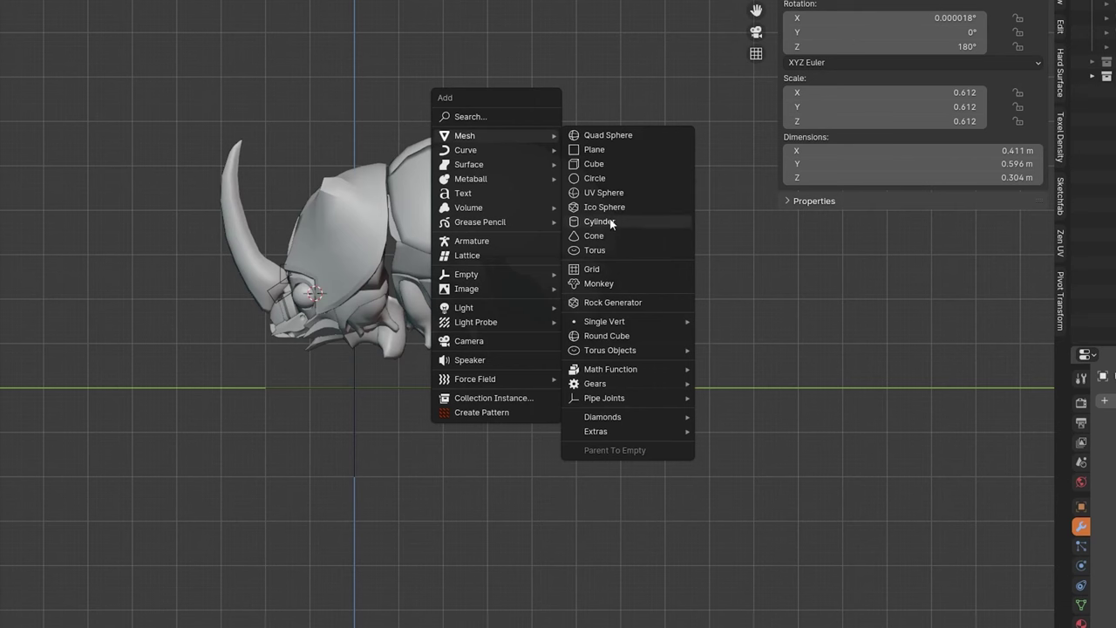
pyautogui.click(610, 192)
pyautogui.press('s')
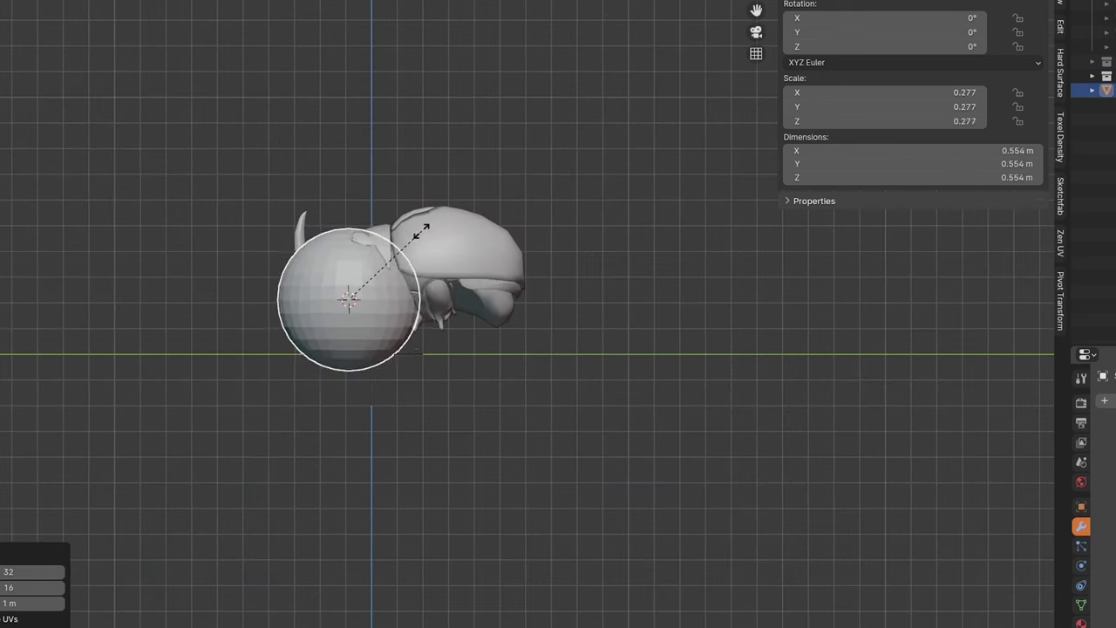
pyautogui.click(415, 237)
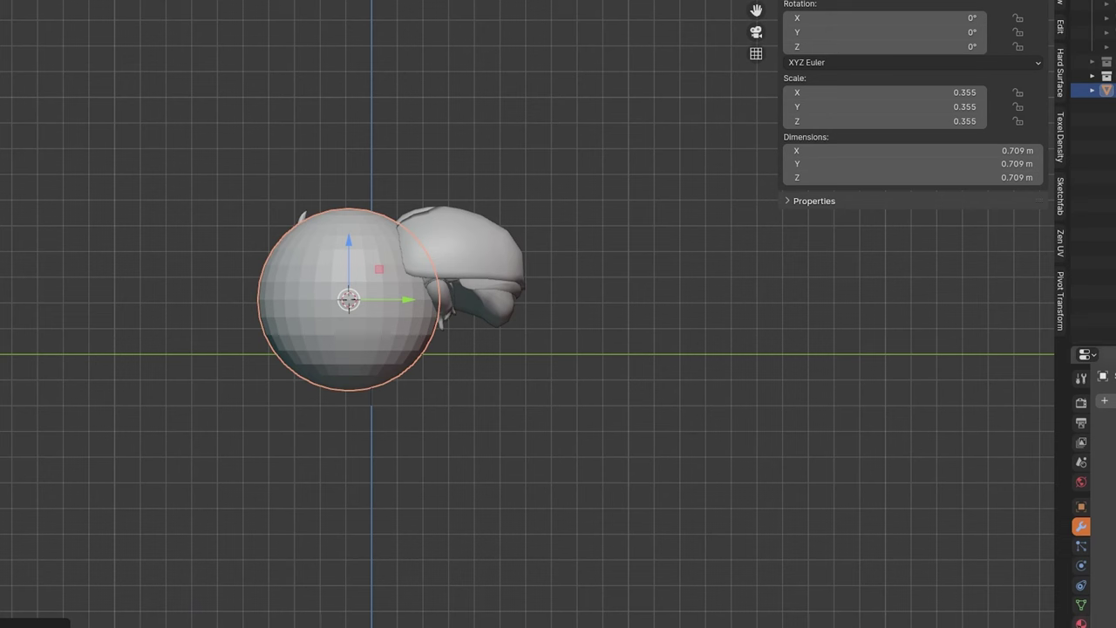
# Step: Set the sphere to display as a wireframe in its object viewport display settings
pyautogui.click(1081, 605)
pyautogui.scroll(-2, 1106, 506)
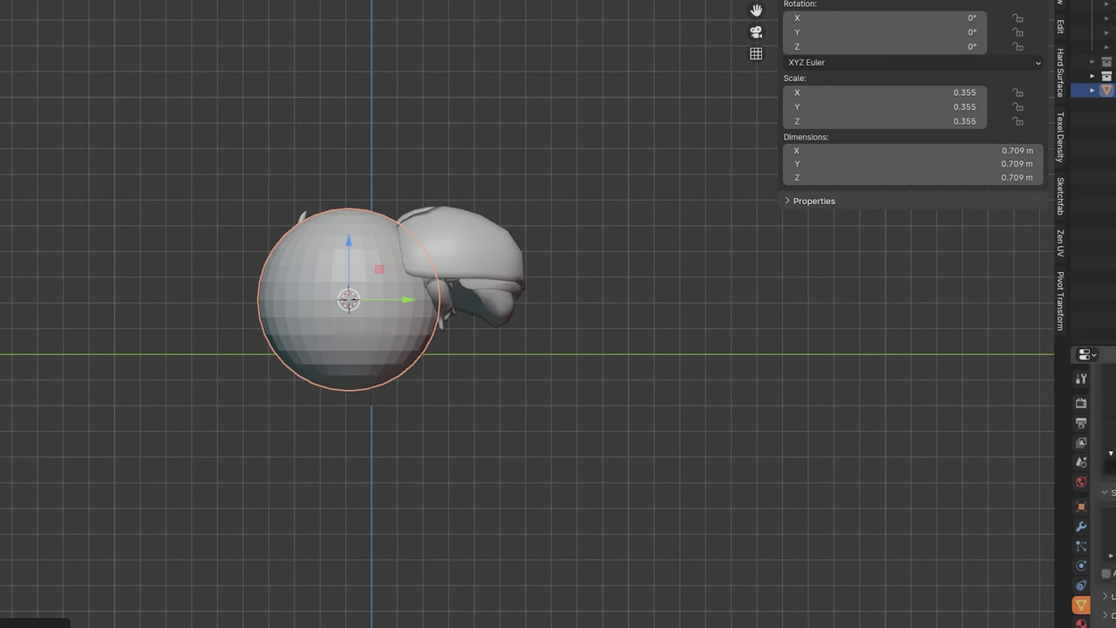
pyautogui.click(1082, 506)
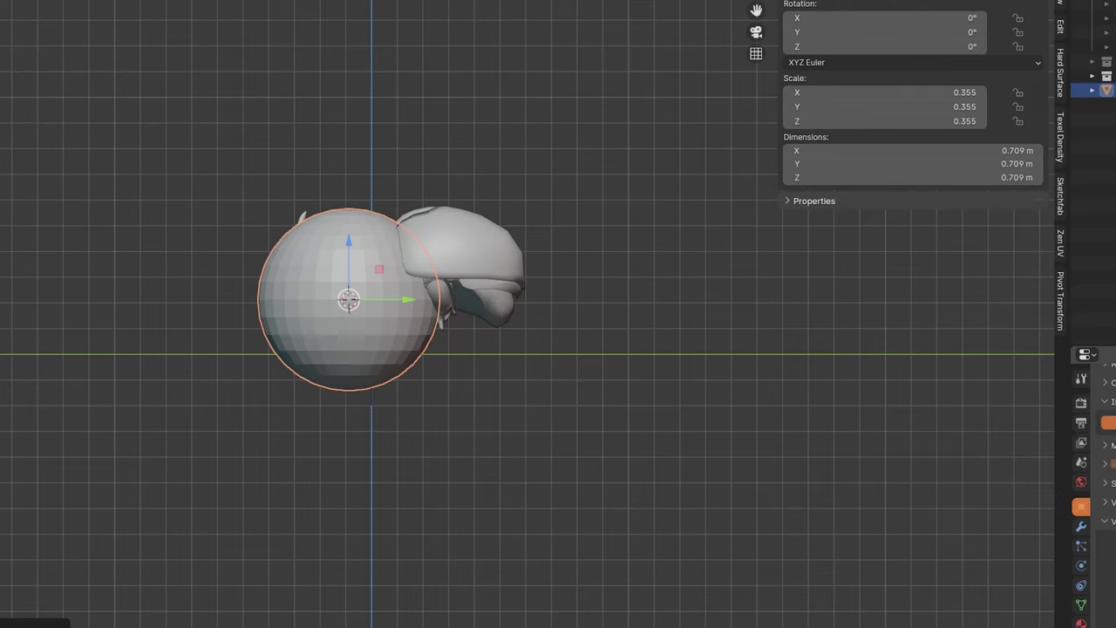
pyautogui.scroll(3, 314, 292)
# Step: Fit the wireframe sphere around the beetle's body at a scale of about 0.392, and select the wing case
pyautogui.press('g')
pyautogui.press('y')
pyautogui.click(460, 289)
pyautogui.press('s')
pyautogui.click(650, 272)
pyautogui.press('g')
pyautogui.click(498, 297)
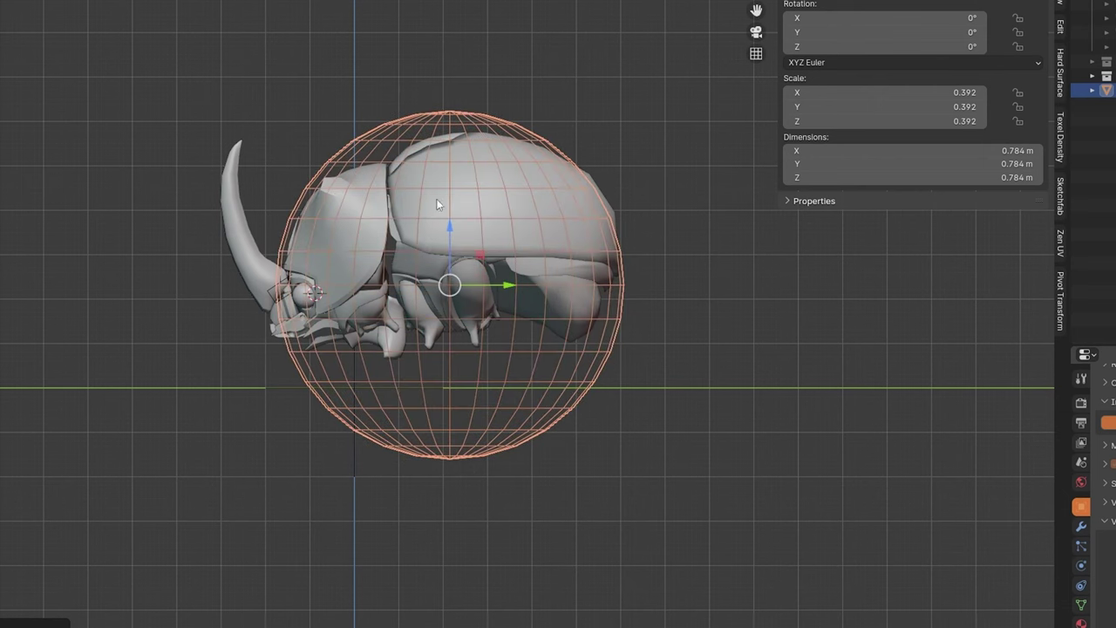
pyautogui.click(424, 234)
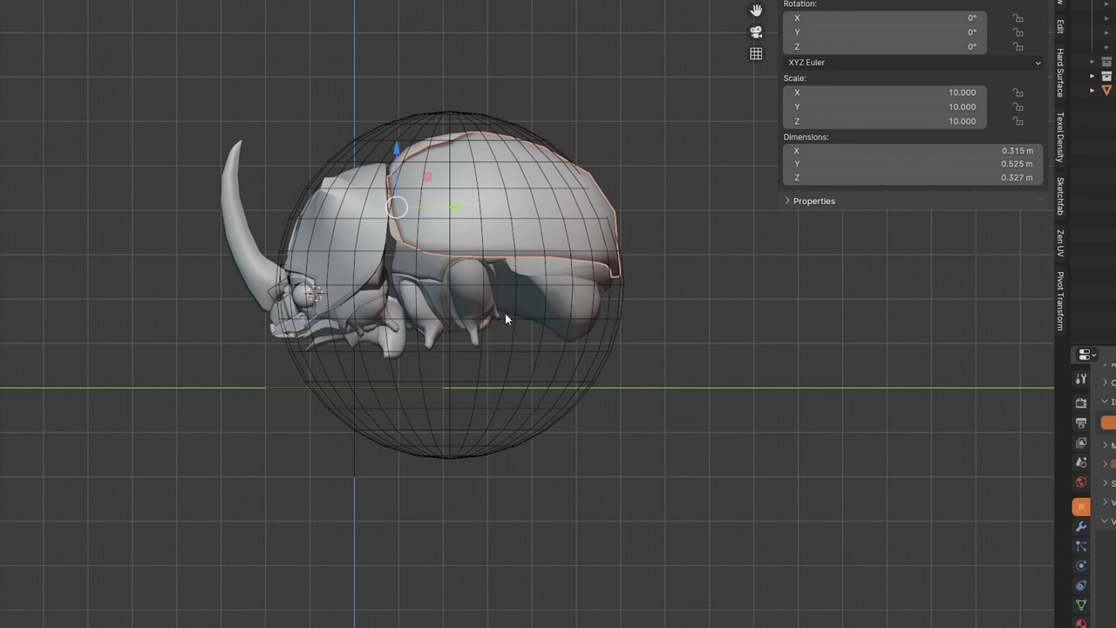
# Step: Try deleting the wireframe sphere and switching the display from the detailed beetle to the blockout parts
pyautogui.click(542, 393)
pyautogui.keyDown('shift'); pyautogui.moveTo(485, 220); pyautogui.dragTo(513, 236, button='middle'); pyautogui.keyUp('shift')
pyautogui.press('Delete')
pyautogui.click(550, 294)
pyautogui.click(613, 336)
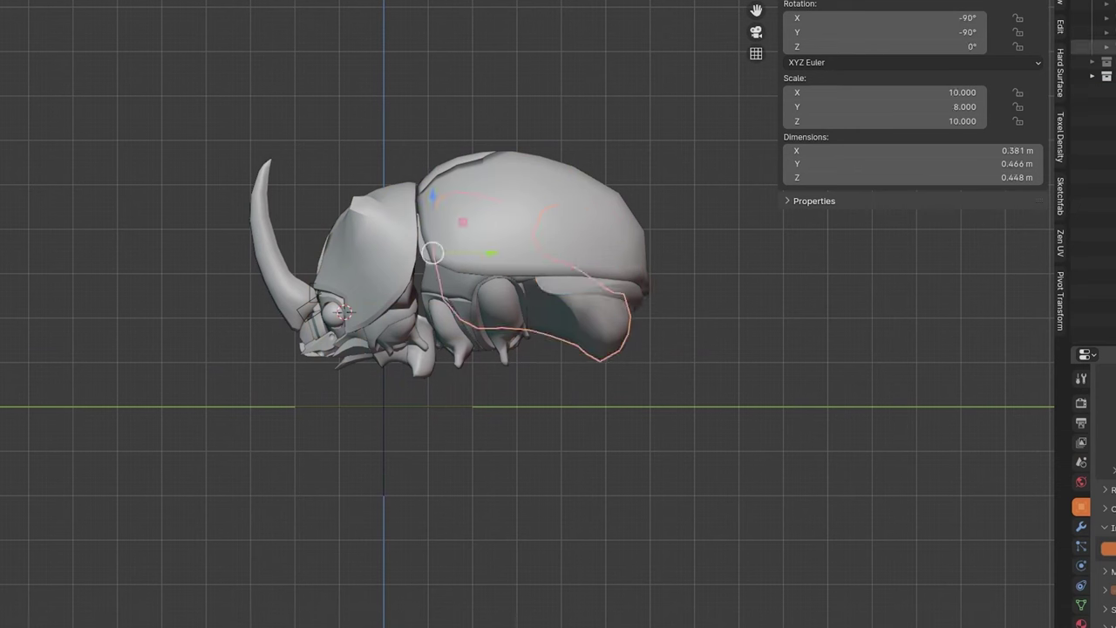
pyautogui.hotkey('alt', 'h')
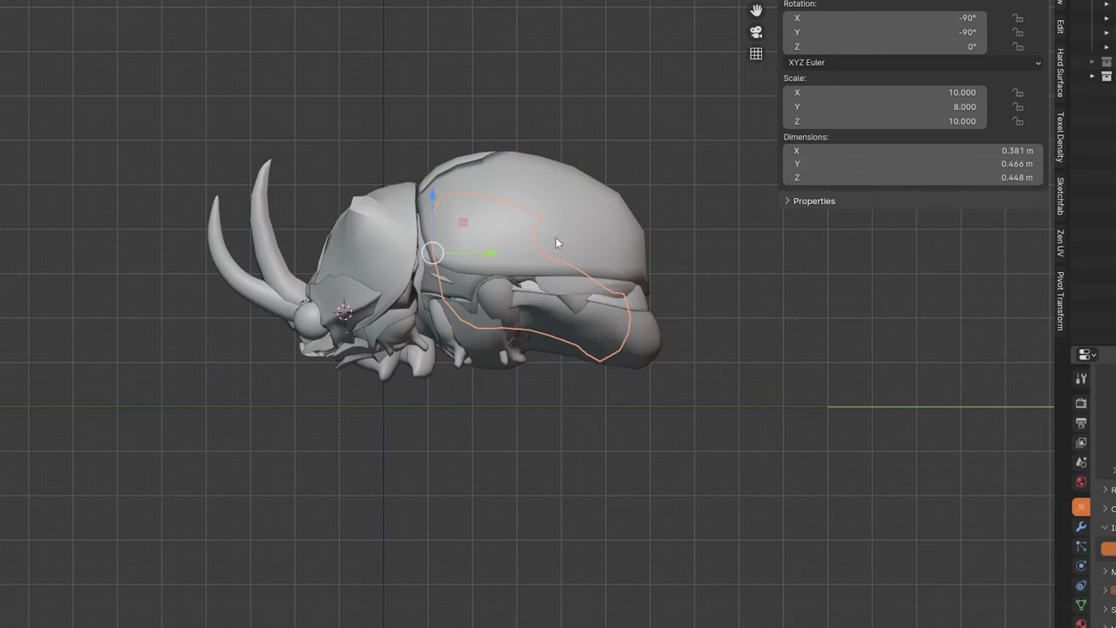
pyautogui.click(1115, 76)
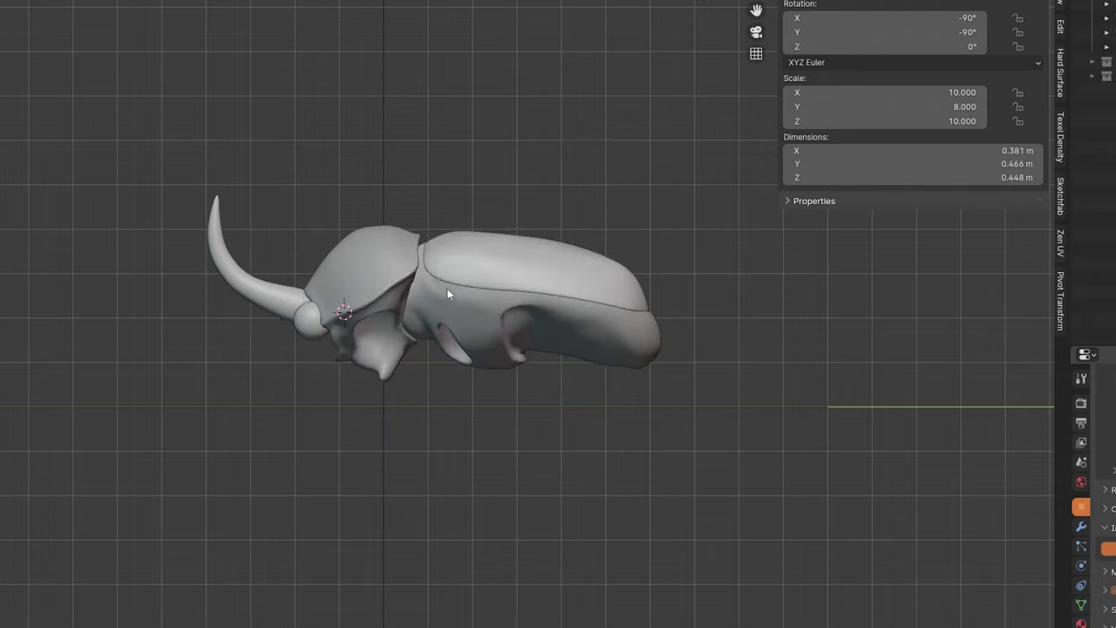
pyautogui.click(447, 294)
pyautogui.press('KP_Decimal')
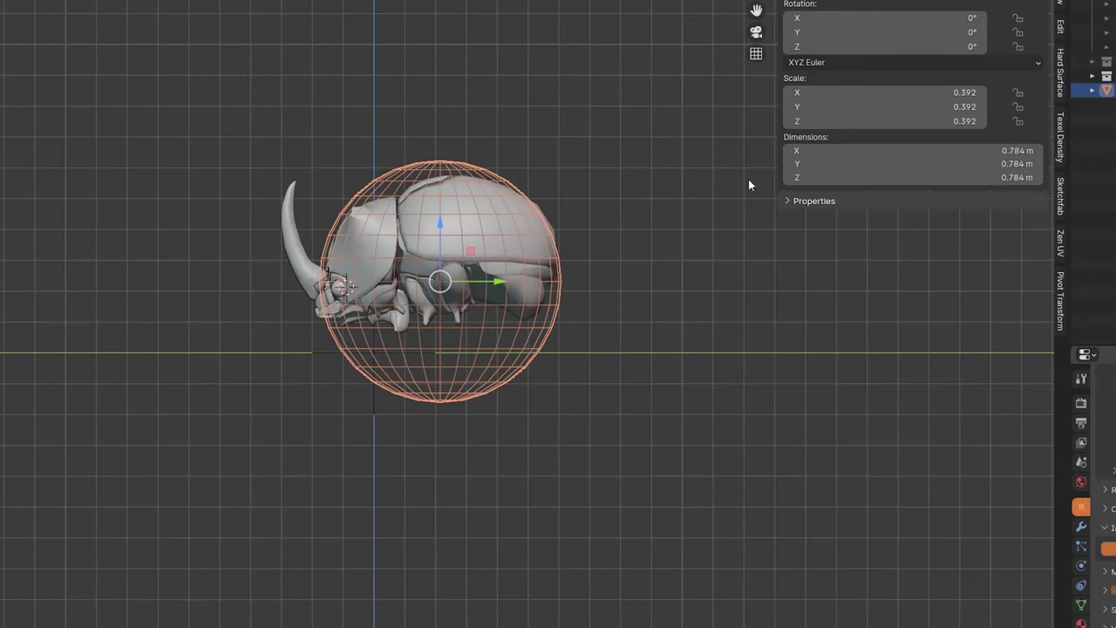
# Step: Show the blockout beetle instead of the detailed one inside the sphere, and add a lattice modifier to its rear body
pyautogui.click(1114, 76)
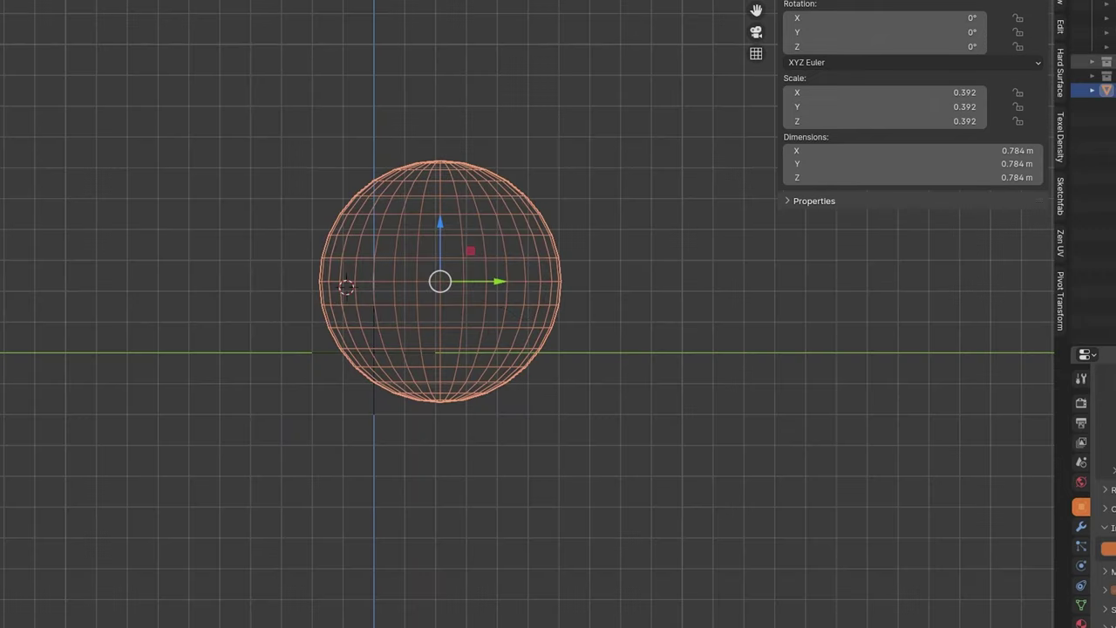
pyautogui.click(1114, 62)
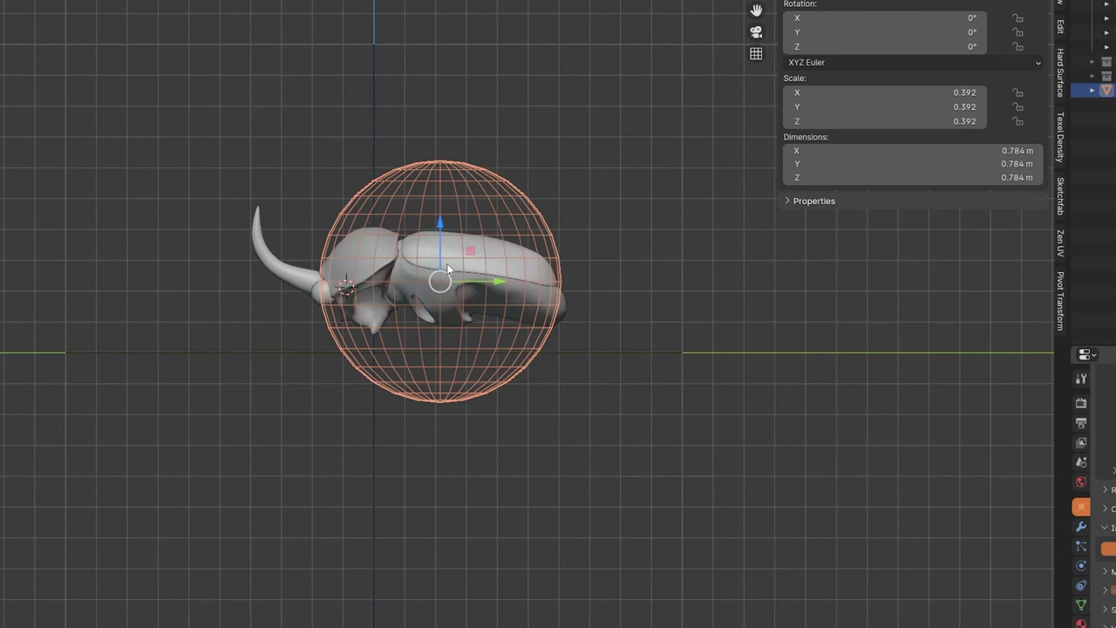
pyautogui.click(448, 265)
pyautogui.scroll(4, 478, 270)
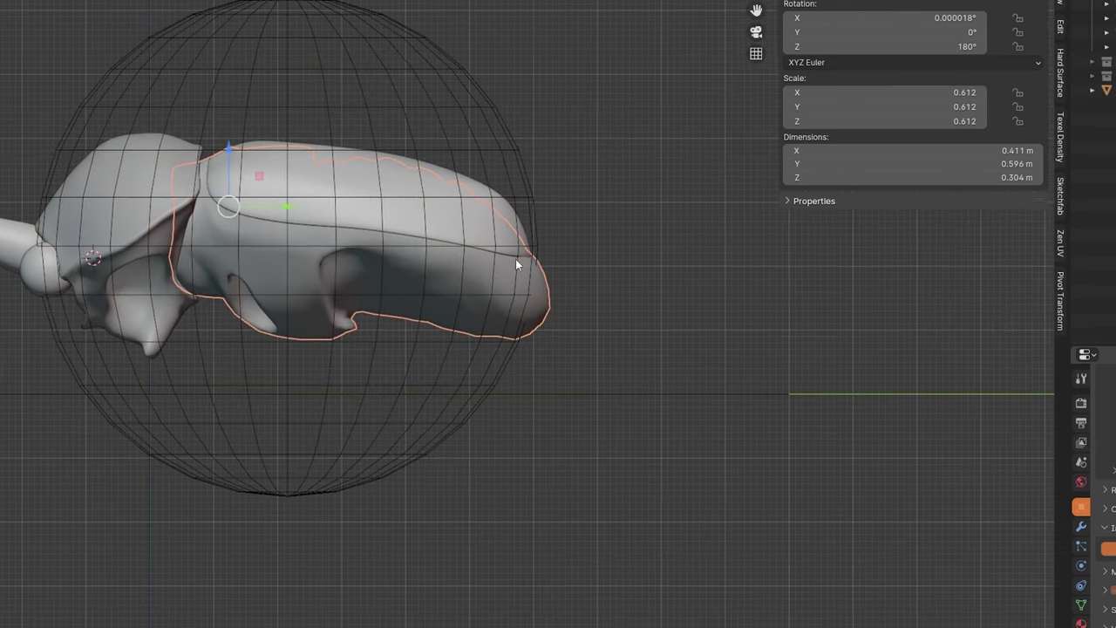
pyautogui.press('q')
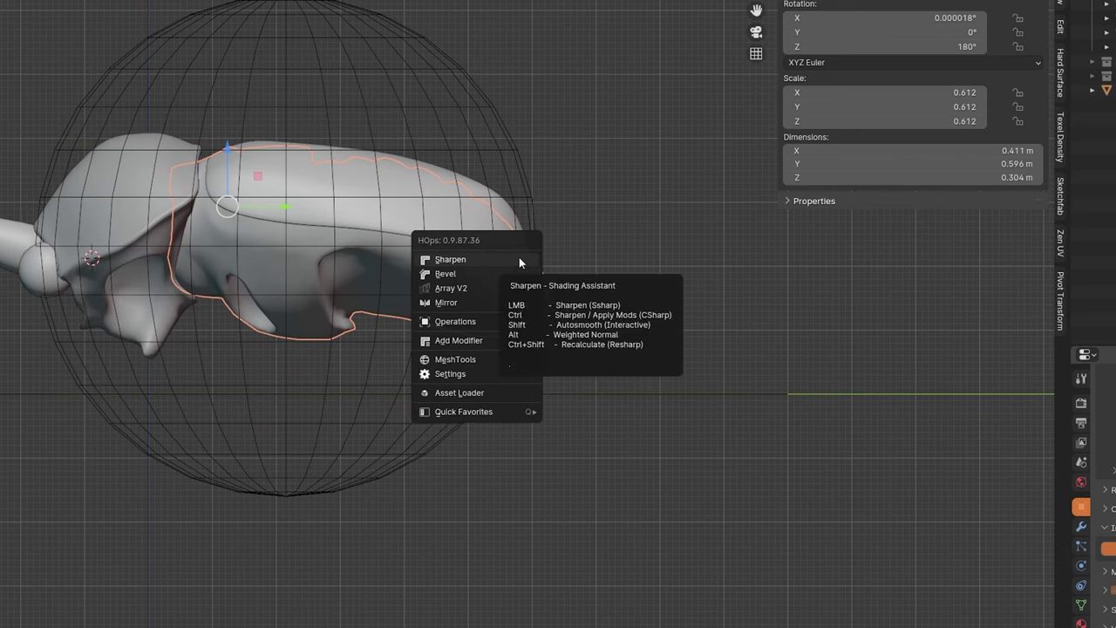
pyautogui.press('q')
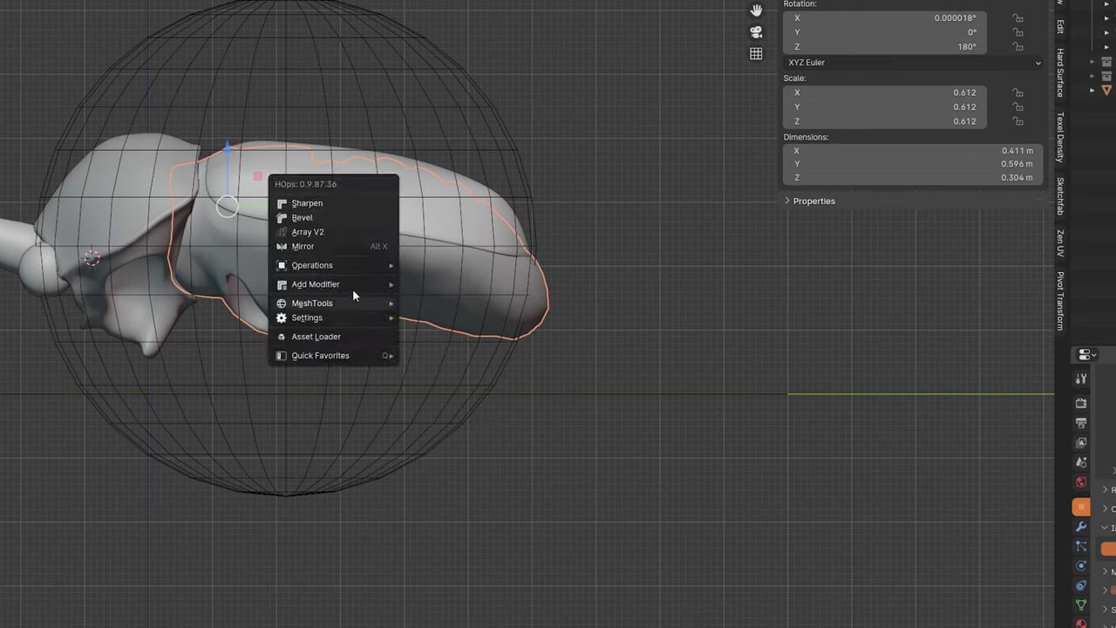
pyautogui.moveTo(370, 283)
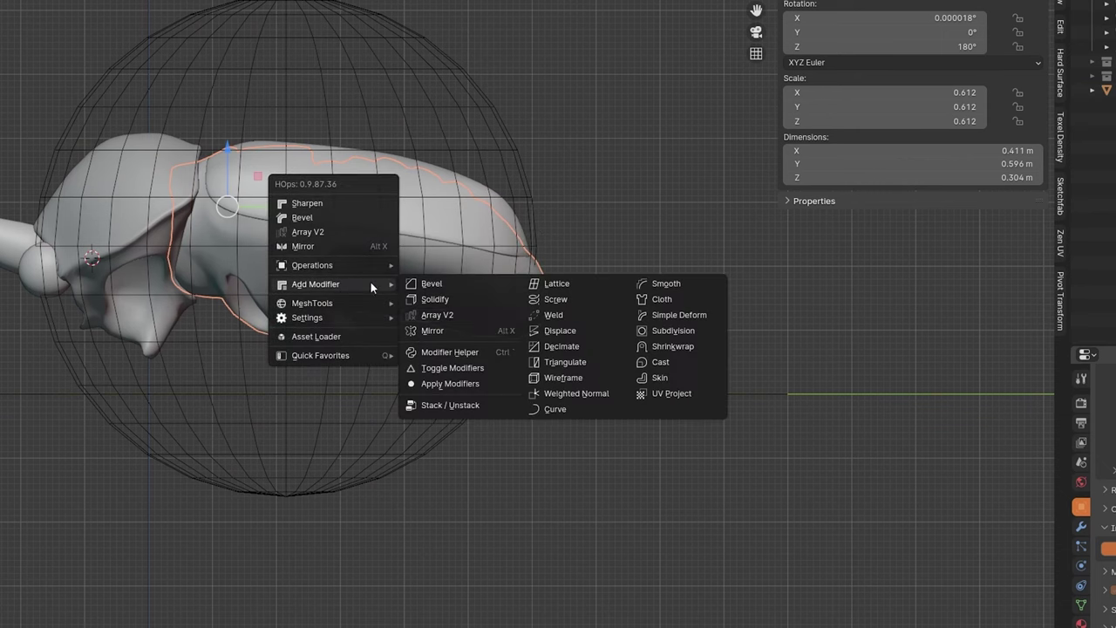
pyautogui.click(579, 284)
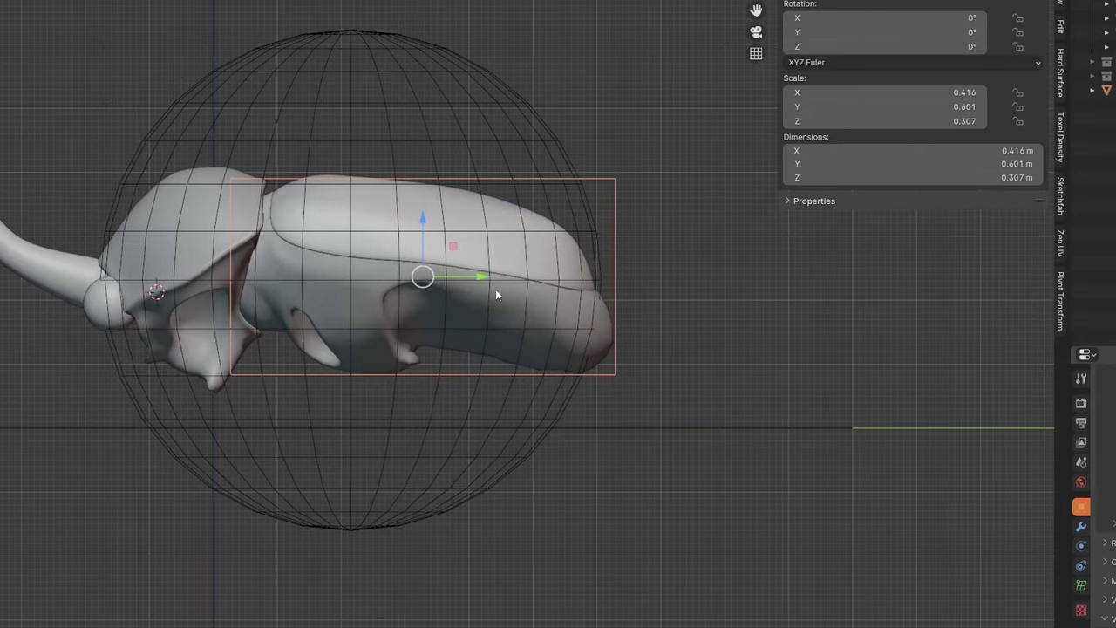
# Step: Add a middle division to the rear-body lattice along its length
pyautogui.press('Tab')
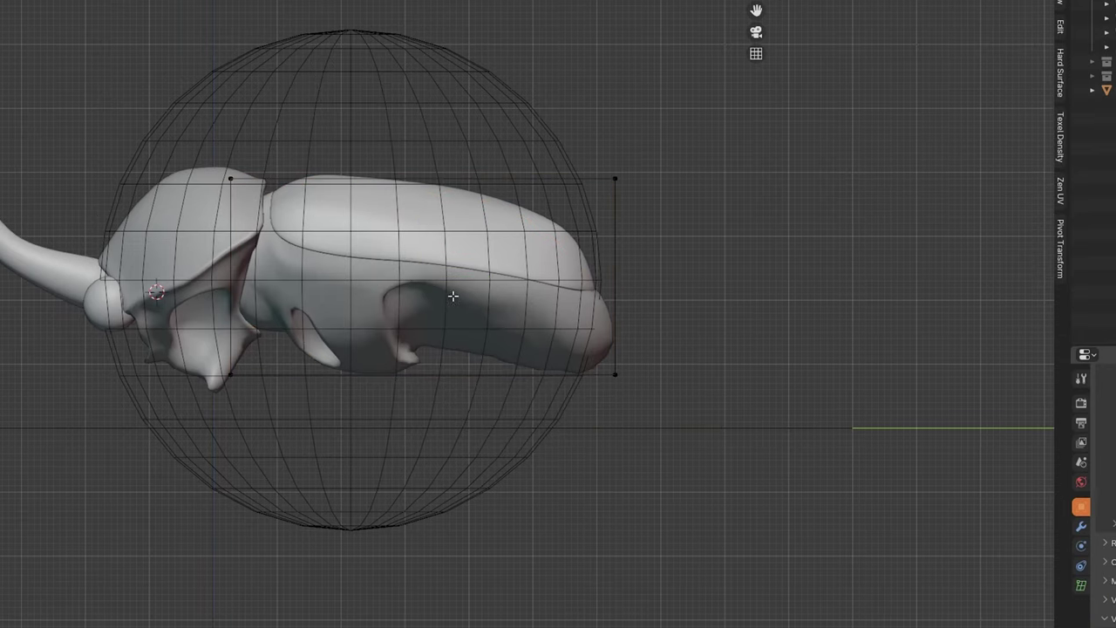
pyautogui.press('Tab')
pyautogui.press('q')
pyautogui.click(391, 301)
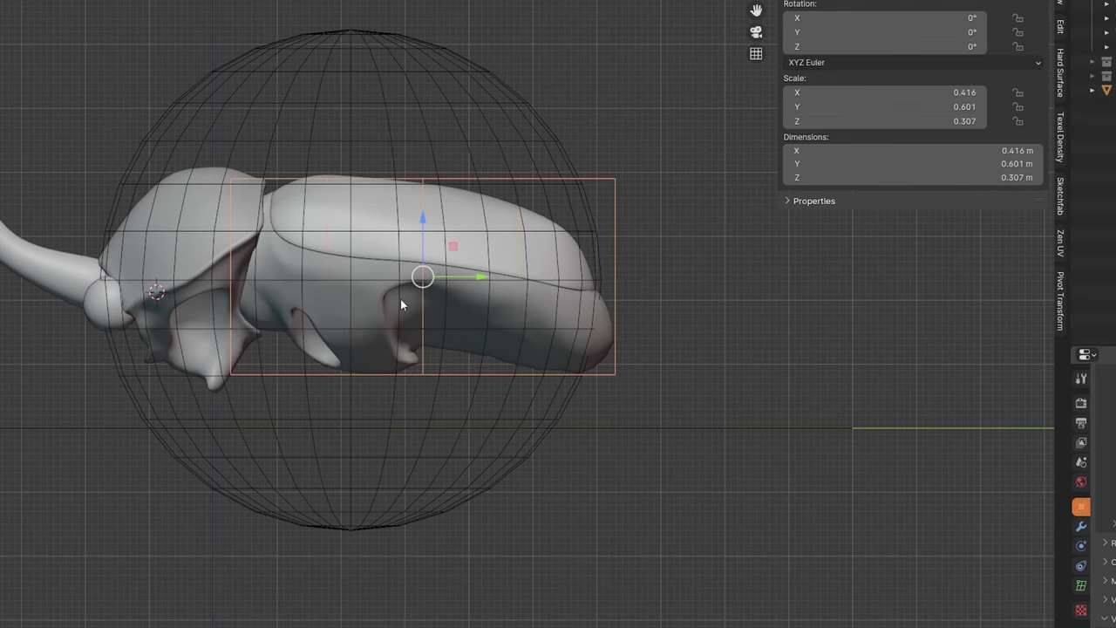
# Step: Raise the lattice's upper middle and upper rear points so the body's back domes toward the top of the sphere
pyautogui.press('Tab')
pyautogui.moveTo(405, 163); pyautogui.dragTo(434, 202)
pyautogui.press('g')
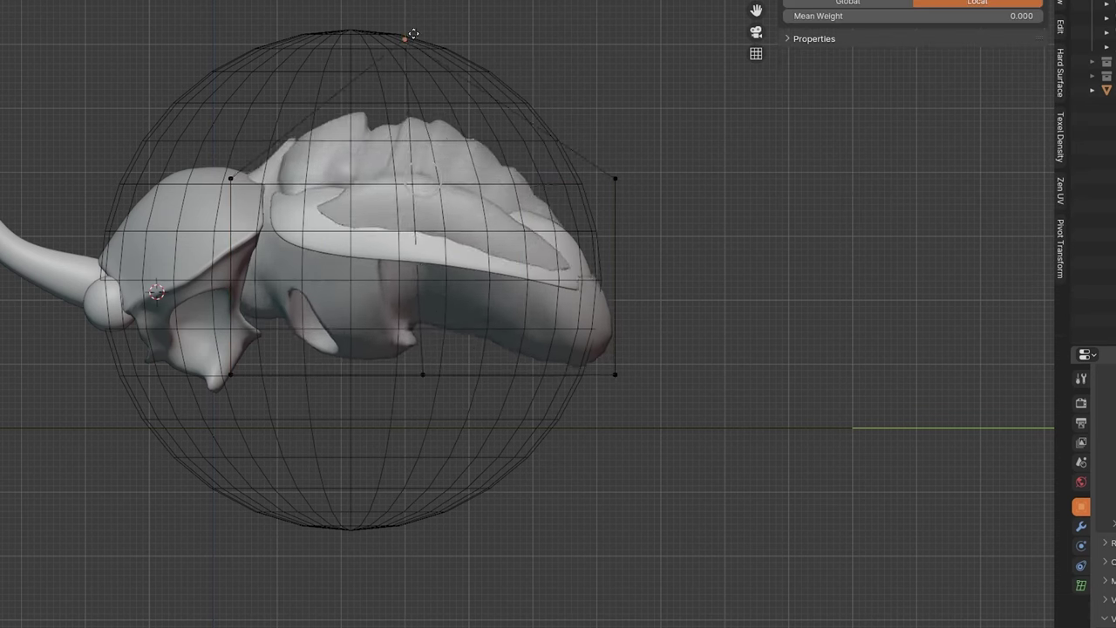
pyautogui.click(405, 24)
pyautogui.moveTo(684, 271); pyautogui.dragTo(533, 72)
pyautogui.press('g')
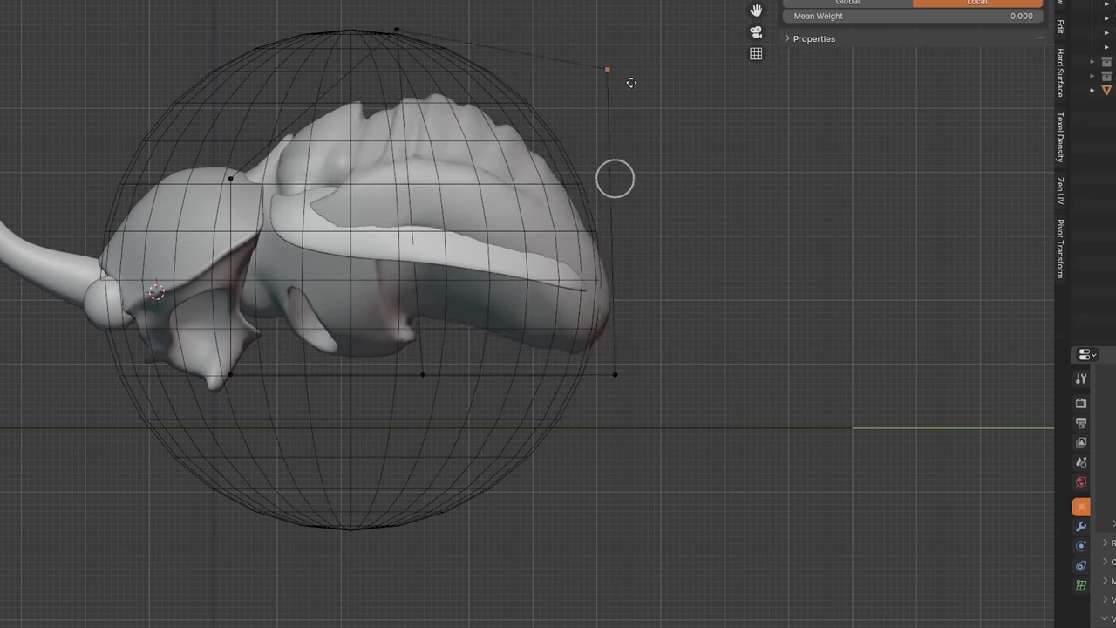
pyautogui.click(660, 47)
# Step: Pull the lattice's lower rear point slightly inward and raise its upper front point to round the body within the sphere
pyautogui.keyDown('shift'); pyautogui.click(615, 374); pyautogui.keyUp('shift')
pyautogui.press('g')
pyautogui.click(545, 374)
pyautogui.click(688, 180)
pyautogui.moveTo(277, 165); pyautogui.dragTo(174, 228)
pyautogui.press('g')
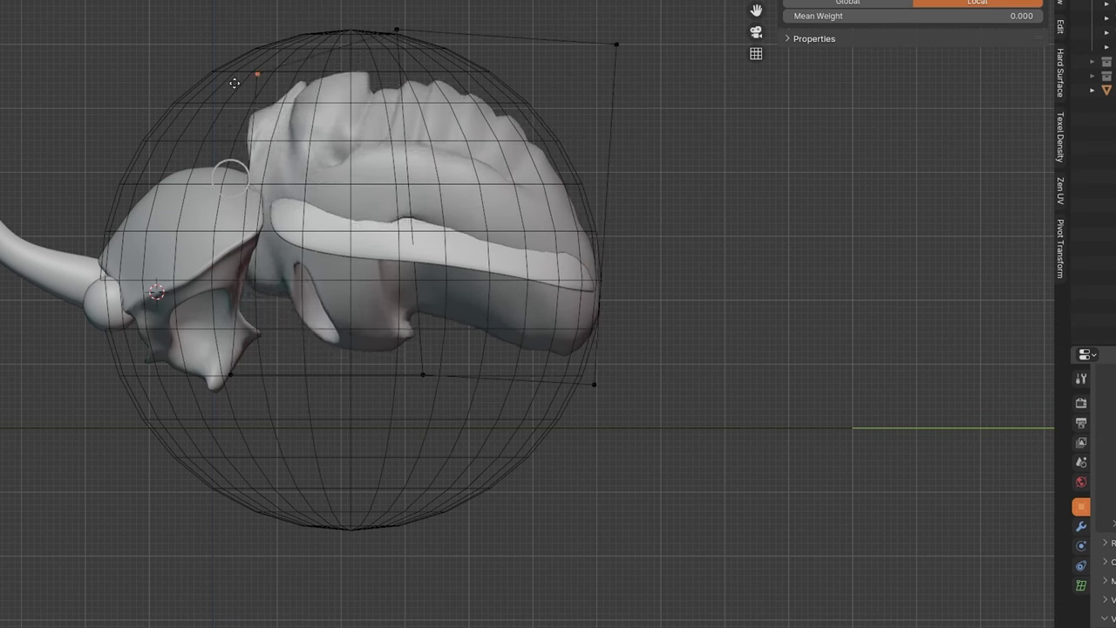
pyautogui.click(215, 108)
pyautogui.press('Tab')
# Step: Centre the wireframe sphere on the beetle's midline in the top view, and open the rear-body lattice for editing
pyautogui.scroll(-2, 371, 217)
pyautogui.moveTo(372, 217); pyautogui.dragTo(529, 318, button='middle')
pyautogui.press('KP_7')
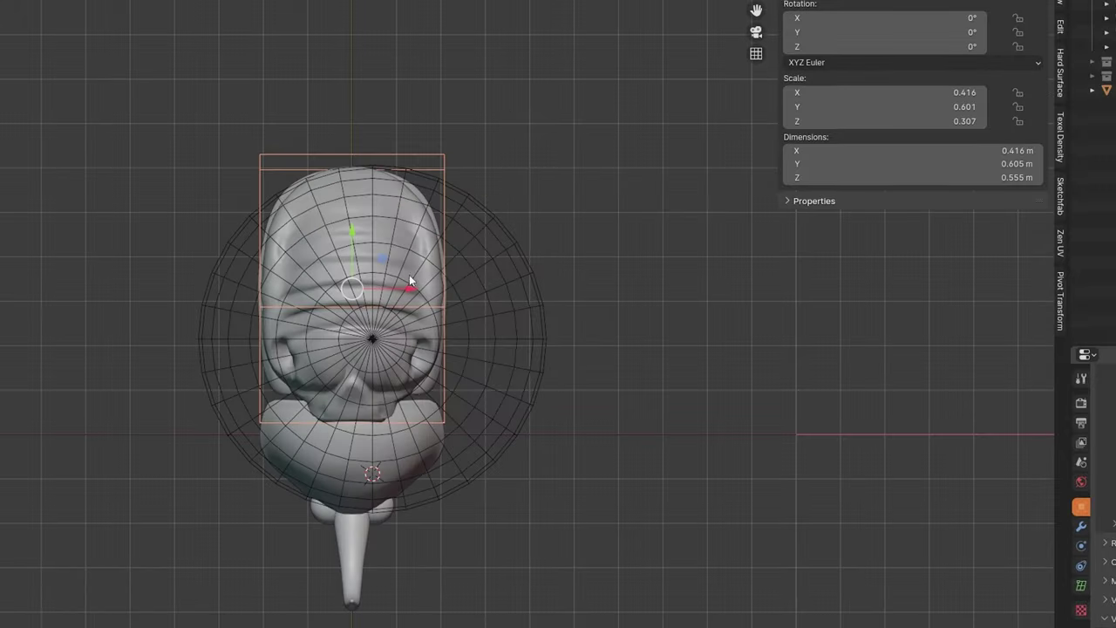
pyautogui.click(574, 279)
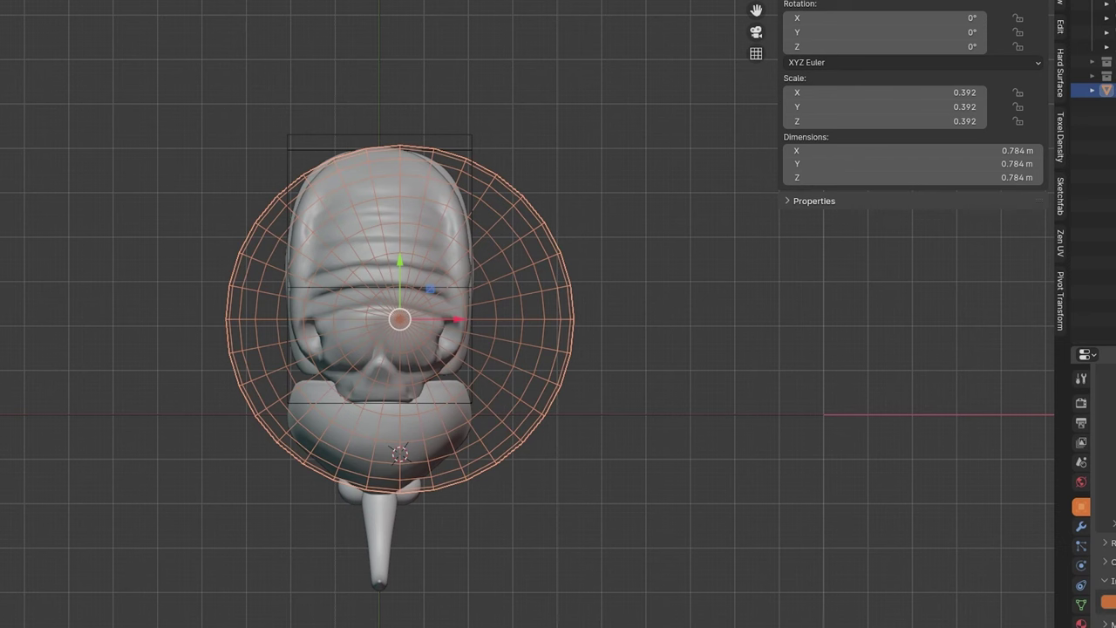
pyautogui.press('Return')
pyautogui.click(437, 228)
pyautogui.click(471, 154)
pyautogui.press('Tab')
# Step: Try to move the middle points on one side of the rear-body lattice outward along X, and undo it
pyautogui.moveTo(533, 336); pyautogui.dragTo(462, 234)
pyautogui.press('g')
pyautogui.press('x')
pyautogui.click(539, 254)
pyautogui.hotkey('ctrl', 'z')
pyautogui.hotkey('ctrl', 'z')
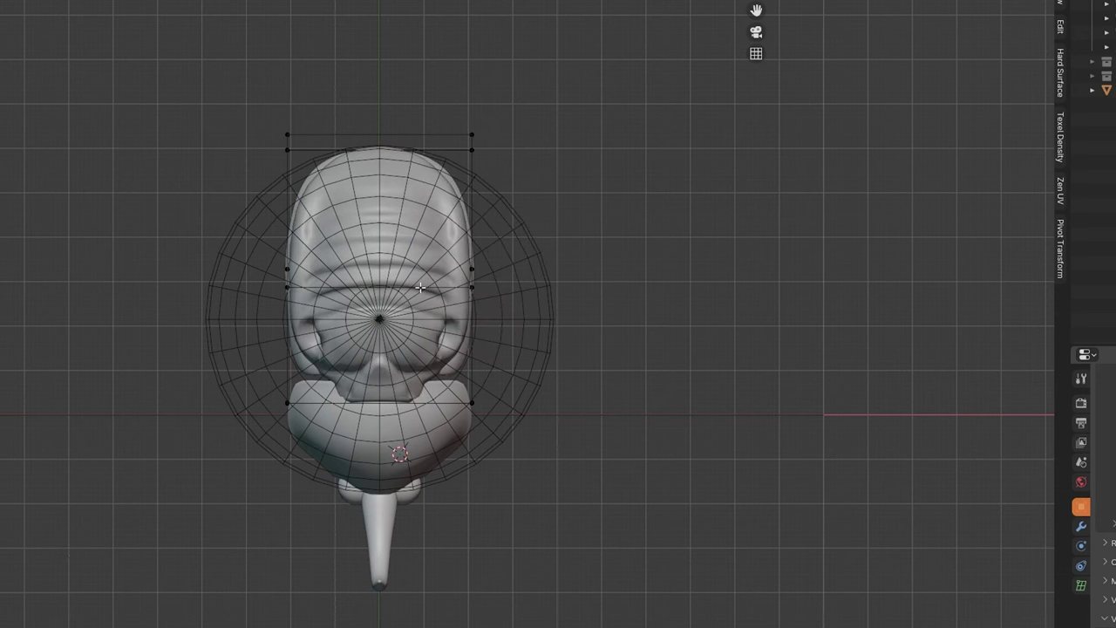
# Step: Scale the middle points on both sides of the rear-body lattice along X, widening the lattice to about 0.901 m
pyautogui.press('b')
pyautogui.moveTo(499, 299); pyautogui.dragTo(276, 249)
pyautogui.press('s')
pyautogui.press('x')
pyautogui.rightClick(628, 240)
pyautogui.press('s')
pyautogui.press('x')
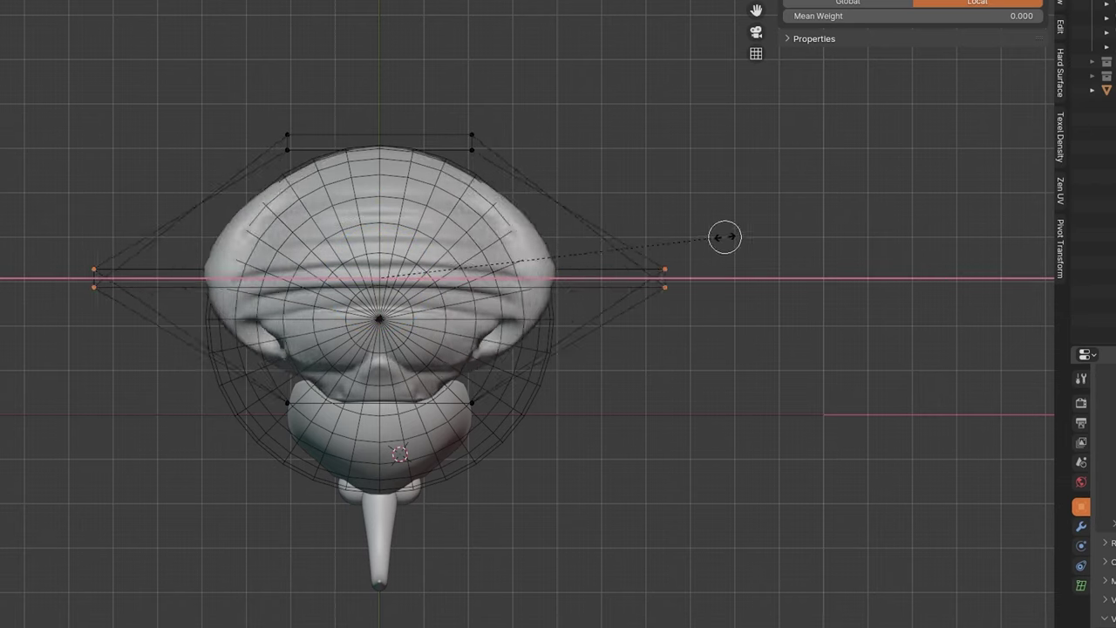
pyautogui.click(618, 241)
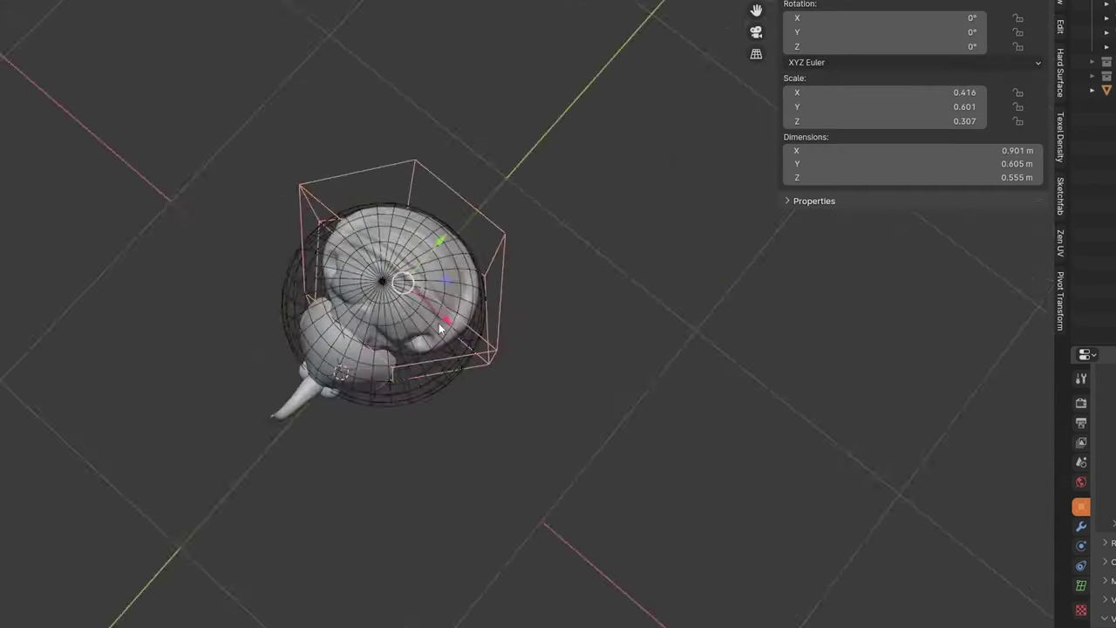
# Step: Select the blockout's front shell behind the horn and add a lattice modifier to it
pyautogui.moveTo(310, 218); pyautogui.dragTo(114, 293, button='middle')
pyautogui.click(345, 314)
pyautogui.moveTo(346, 314); pyautogui.dragTo(324, 281, button='middle')
pyautogui.press('q')
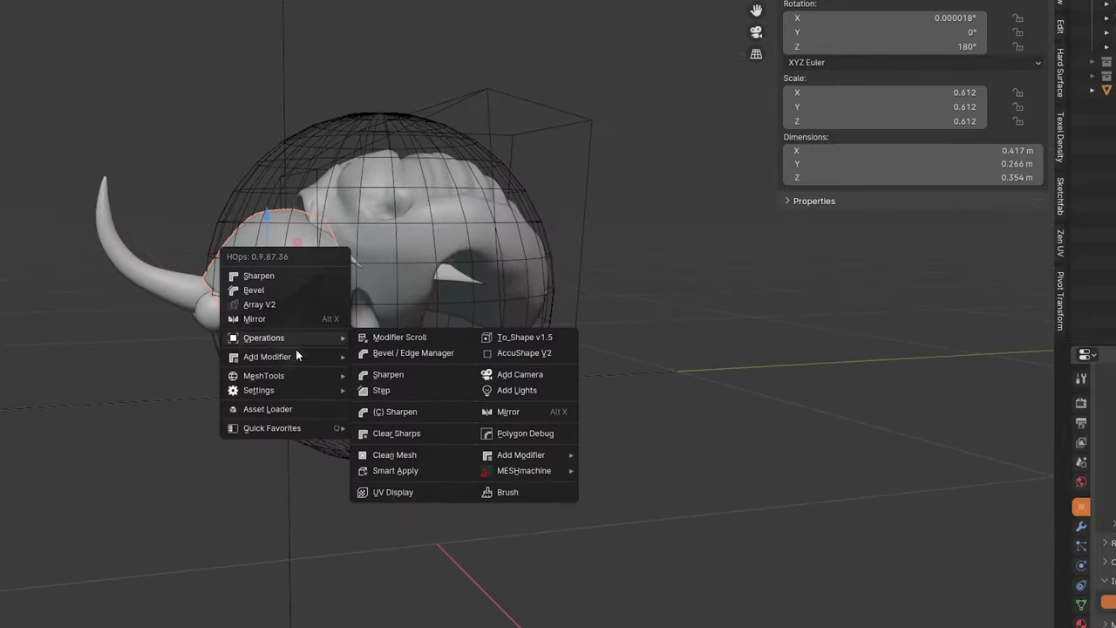
pyautogui.moveTo(304, 356)
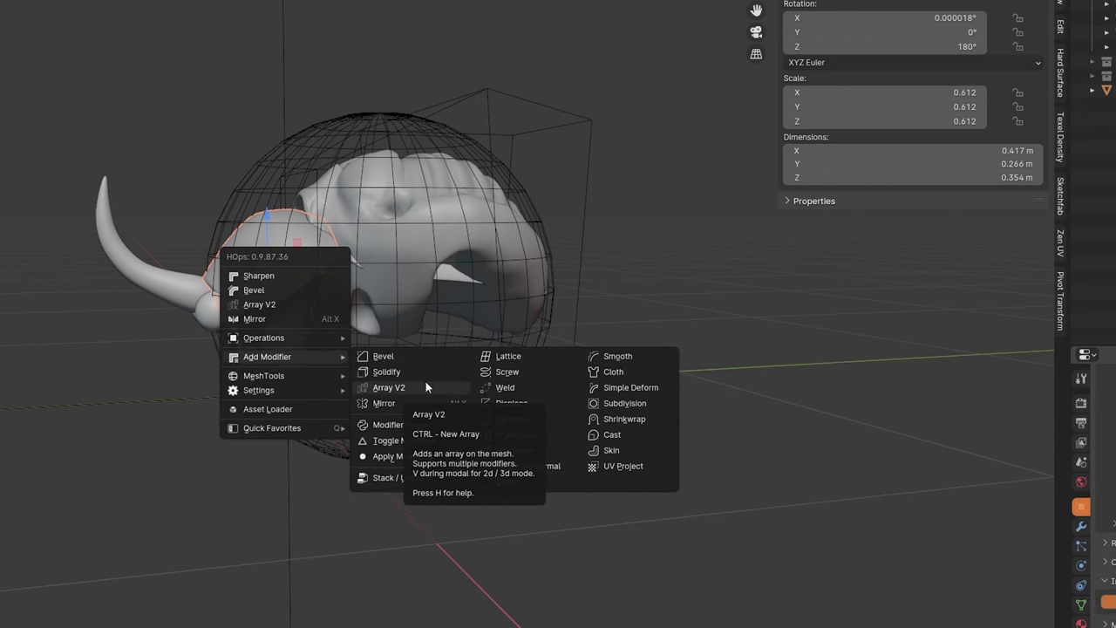
pyautogui.click(512, 357)
# Step: Add a middle division along the length of the front-shell lattice in the side view
pyautogui.moveTo(308, 258); pyautogui.dragTo(437, 265, button='middle')
pyautogui.press('`')
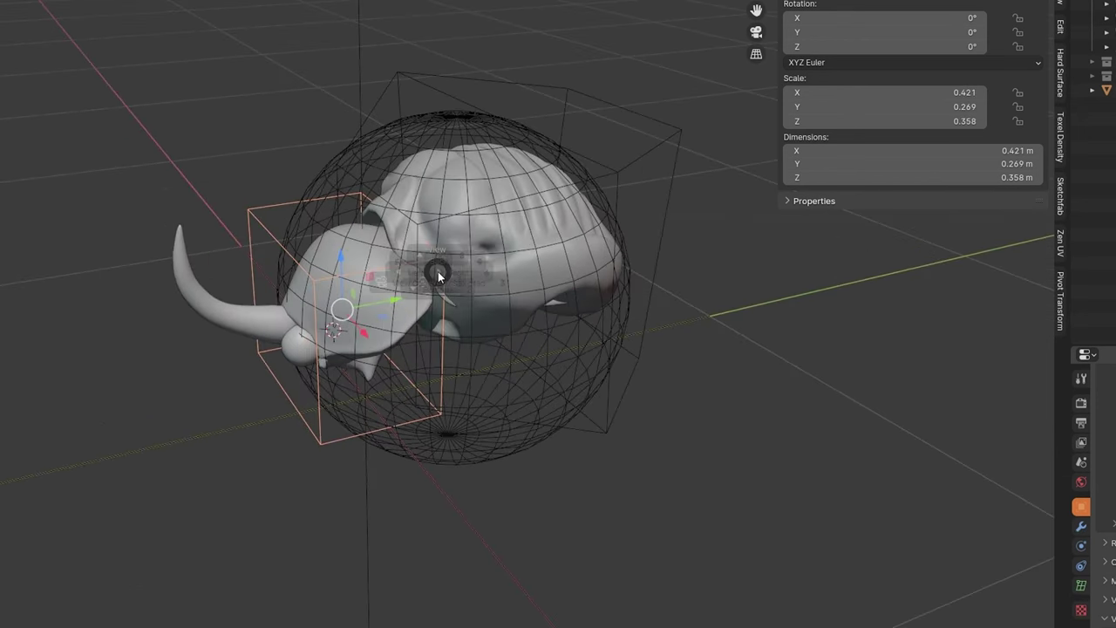
pyautogui.click(425, 174)
pyautogui.press('`')
pyautogui.click(554, 321)
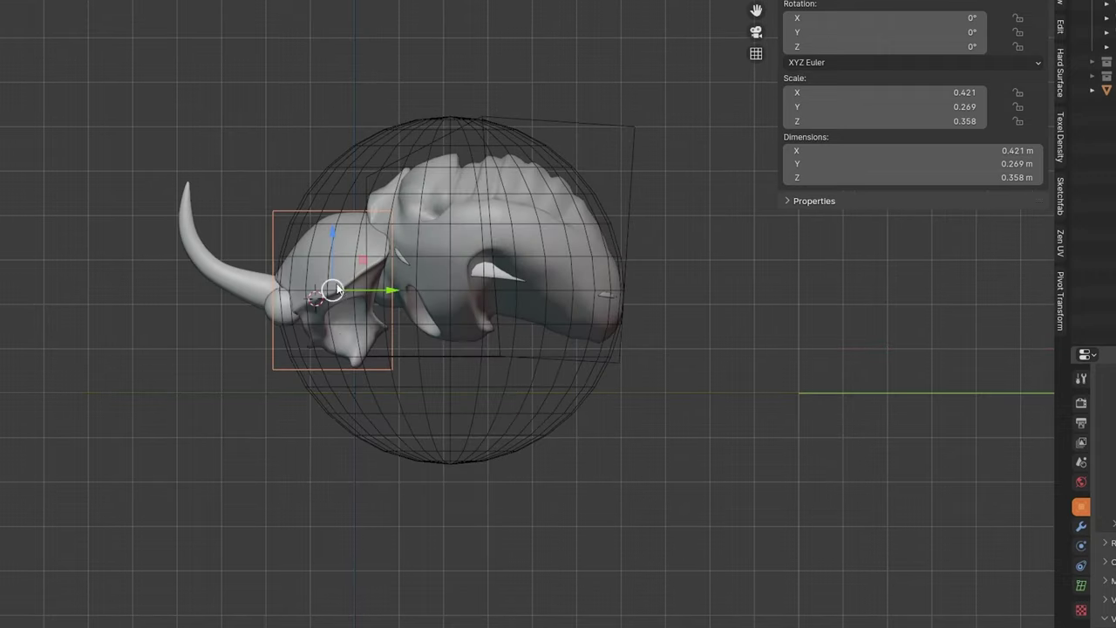
pyautogui.press('q')
pyautogui.moveTo(294, 275); pyautogui.dragTo(321, 276)
# Step: Raise the front lattice's upper middle and rear points and pull its lower front point backward to follow the sphere
pyautogui.press('Tab')
pyautogui.scroll(3, 346, 253)
pyautogui.moveTo(394, 146); pyautogui.dragTo(289, 141)
pyautogui.press('g')
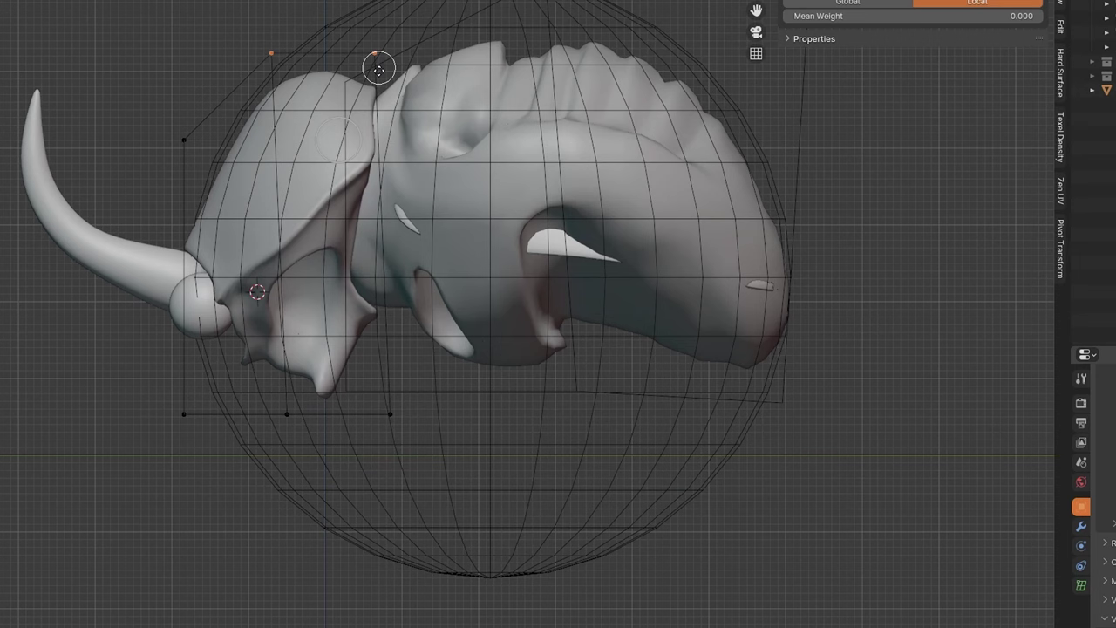
pyautogui.click(364, 77)
pyautogui.click(362, 450)
pyautogui.scroll(-1, 336, 392)
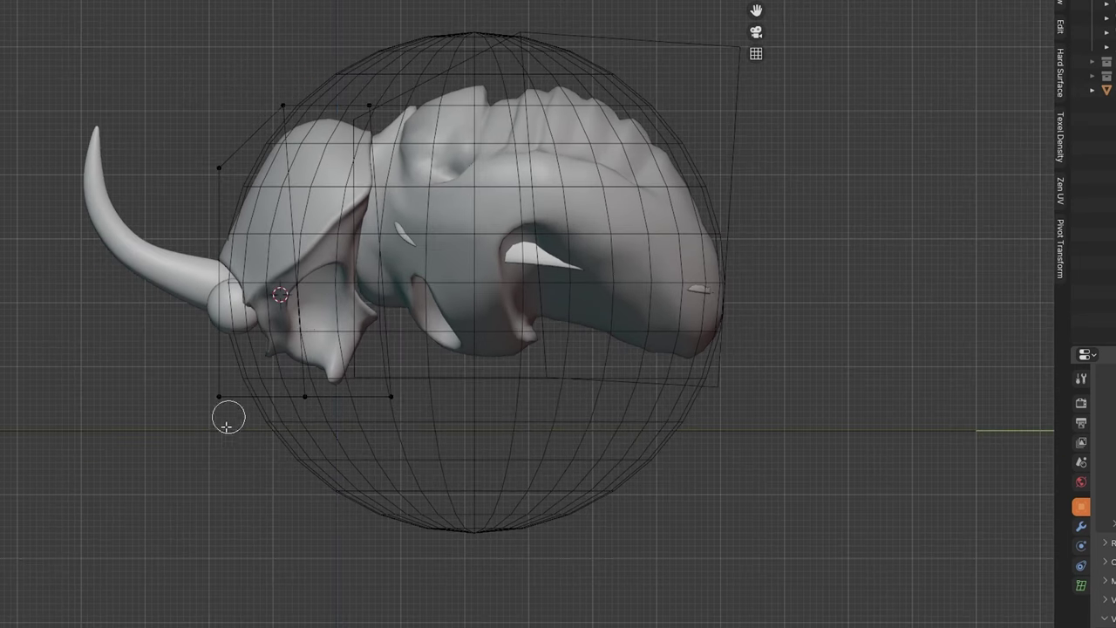
pyautogui.moveTo(252, 446); pyautogui.dragTo(200, 344)
pyautogui.press('g')
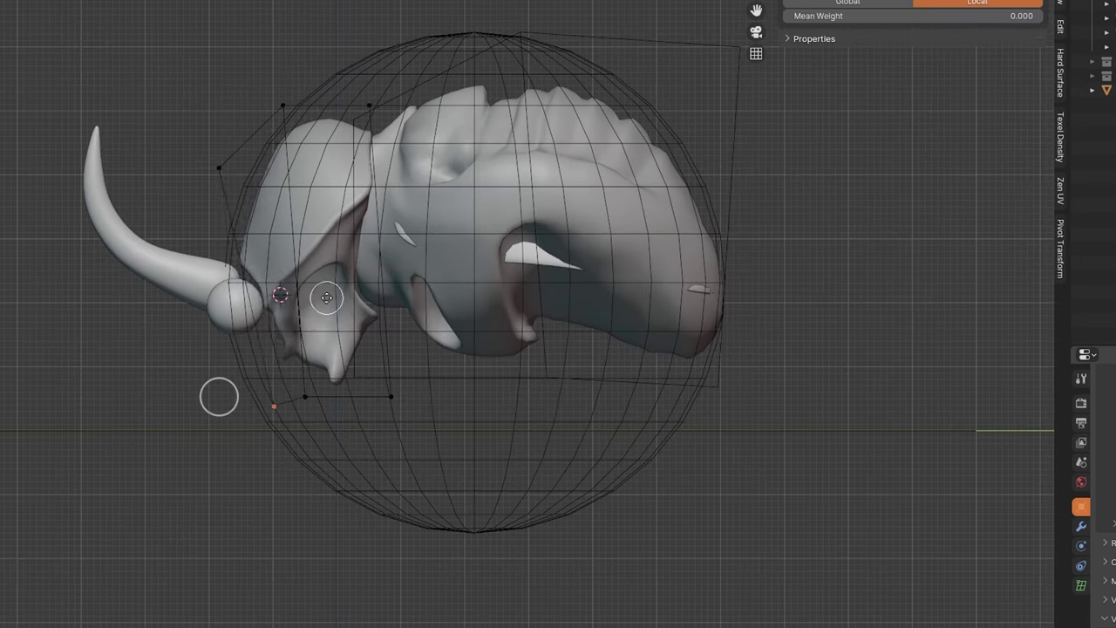
pyautogui.click(292, 296)
pyautogui.press('Tab')
# Step: Scale a box-selected group of the front-shell lattice's points along X to adjust the shell's width to the sphere
pyautogui.scroll(-2, 366, 262)
pyautogui.moveTo(373, 253); pyautogui.dragTo(558, 287, button='middle')
pyautogui.press('`')
pyautogui.click(517, 203)
pyautogui.press('Tab')
pyautogui.press('b')
pyautogui.moveTo(587, 348); pyautogui.dragTo(194, 252)
pyautogui.press('s')
pyautogui.press('x')
pyautogui.click(523, 269)
pyautogui.press('Tab')
# Step: Rotate the horn upward in the side view to an X rotation of 20°
pyautogui.moveTo(521, 268); pyautogui.dragTo(370, 209, button='middle')
pyautogui.scroll(3, 379, 265)
pyautogui.click(218, 277)
pyautogui.press('`')
pyautogui.click(497, 282)
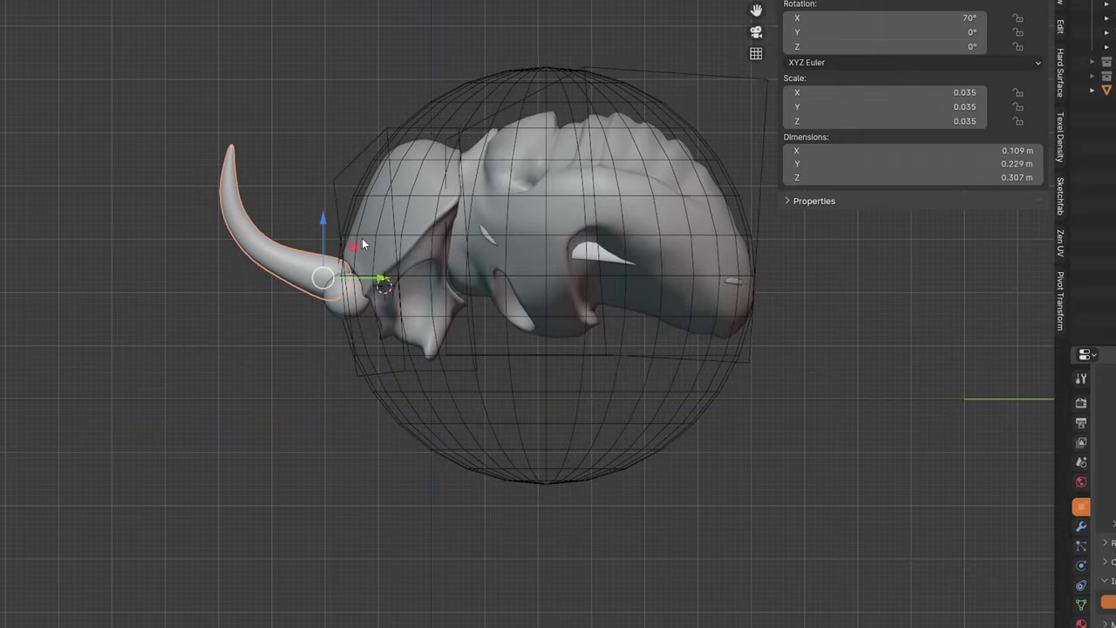
pyautogui.press('r')
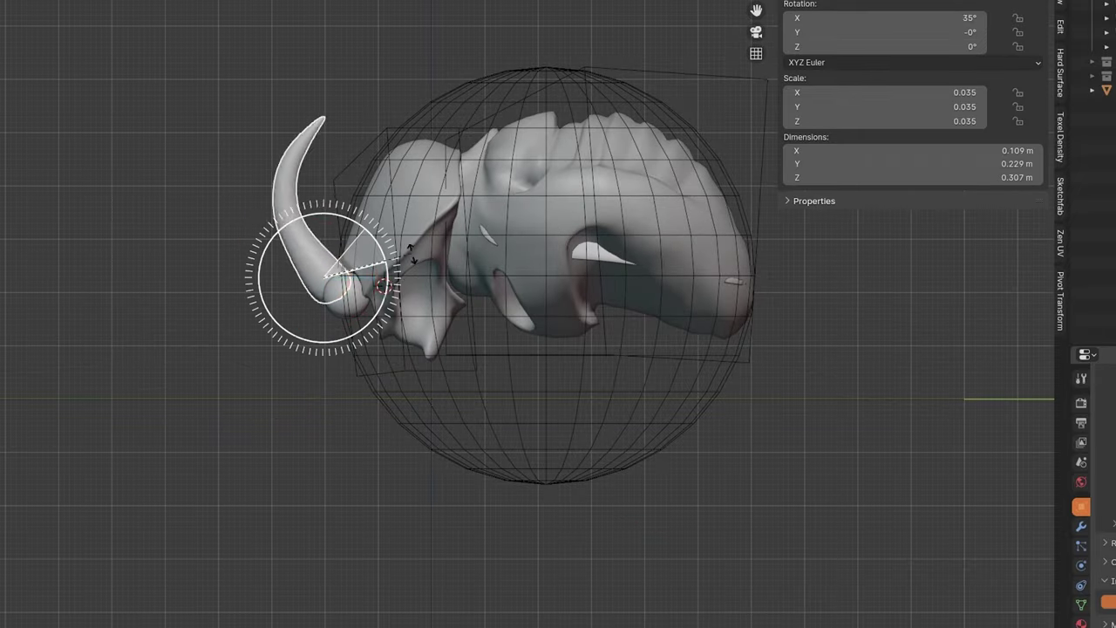
pyautogui.click(428, 275)
# Step: Open the horn's mesh in vertex mode and try to box-select a ring of vertices midway along it
pyautogui.scroll(-3, 403, 196)
pyautogui.scroll(3, 308, 219)
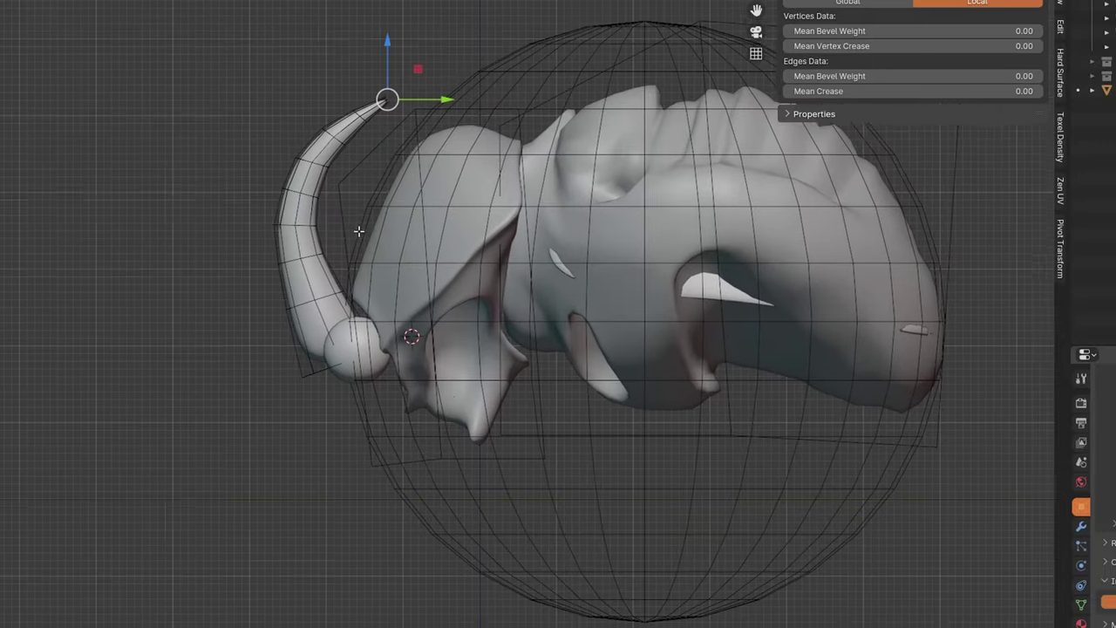
pyautogui.keyDown('shift'); pyautogui.moveTo(359, 231); pyautogui.dragTo(360, 240, button='middle'); pyautogui.keyUp('shift')
pyautogui.click(359, 249)
pyautogui.press('Tab')
pyautogui.press('Tab')
pyautogui.press('1')
pyautogui.click(349, 219)
pyautogui.moveTo(365, 222); pyautogui.dragTo(230, 175)
pyautogui.hotkey('alt', 'a')
pyautogui.press('b')
pyautogui.moveTo(370, 221); pyautogui.dragTo(262, 184)
# Step: Turn on X-ray, select the horn's middle ring of vertices and move it toward the head with wide proportional falloff
pyautogui.hotkey('alt', 'z')
pyautogui.click(325, 236)
pyautogui.press('b')
pyautogui.moveTo(349, 224); pyautogui.dragTo(266, 186)
pyautogui.hotkey('alt', 'a')
pyautogui.moveTo(355, 215); pyautogui.dragTo(227, 180)
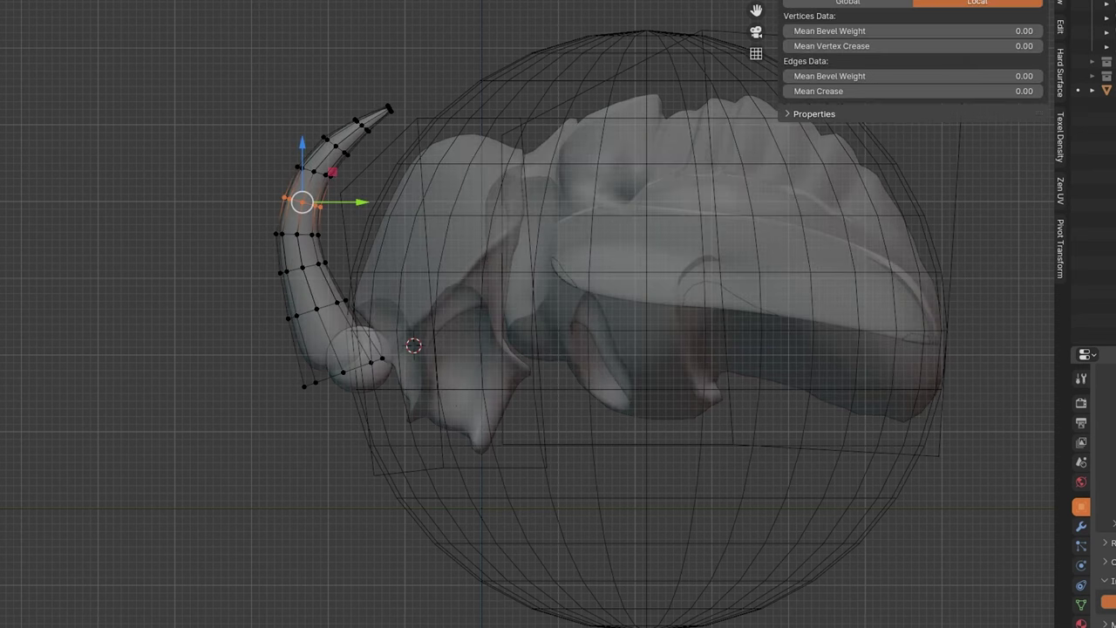
pyautogui.press('s')
pyautogui.rightClick(344, 212)
pyautogui.press('g')
pyautogui.scroll(-20, 349, 217)
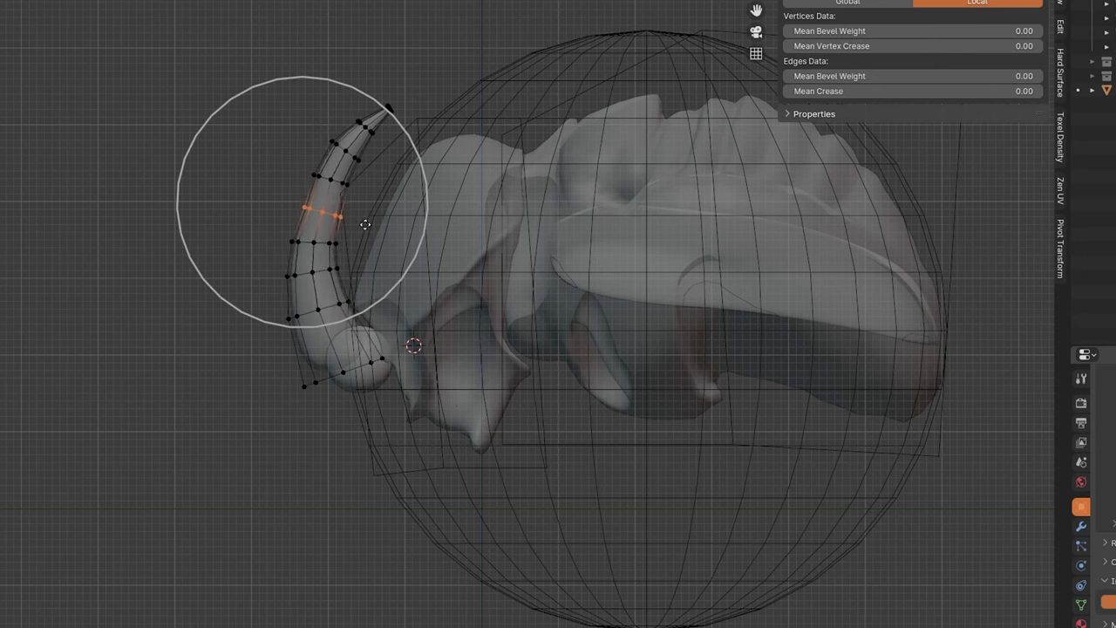
pyautogui.click(353, 221)
# Step: Select the horn's entire mesh and move it slightly toward the head, finishing with a view of the whole beetle
pyautogui.click(412, 270)
pyautogui.moveTo(458, 439); pyautogui.dragTo(182, 38)
pyautogui.press('g')
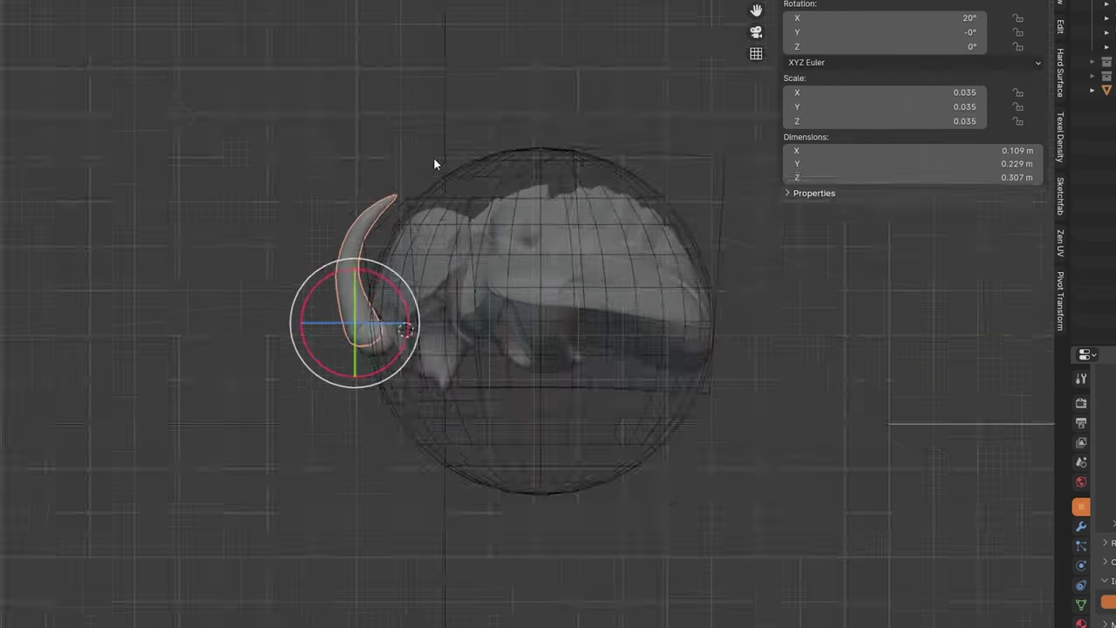
pyautogui.moveTo(548, 247); pyautogui.dragTo(449, 229, button='middle')
pyautogui.keyDown('shift'); pyautogui.moveTo(701, 135); pyautogui.dragTo(666, 183, button='middle'); pyautogui.keyUp('shift')
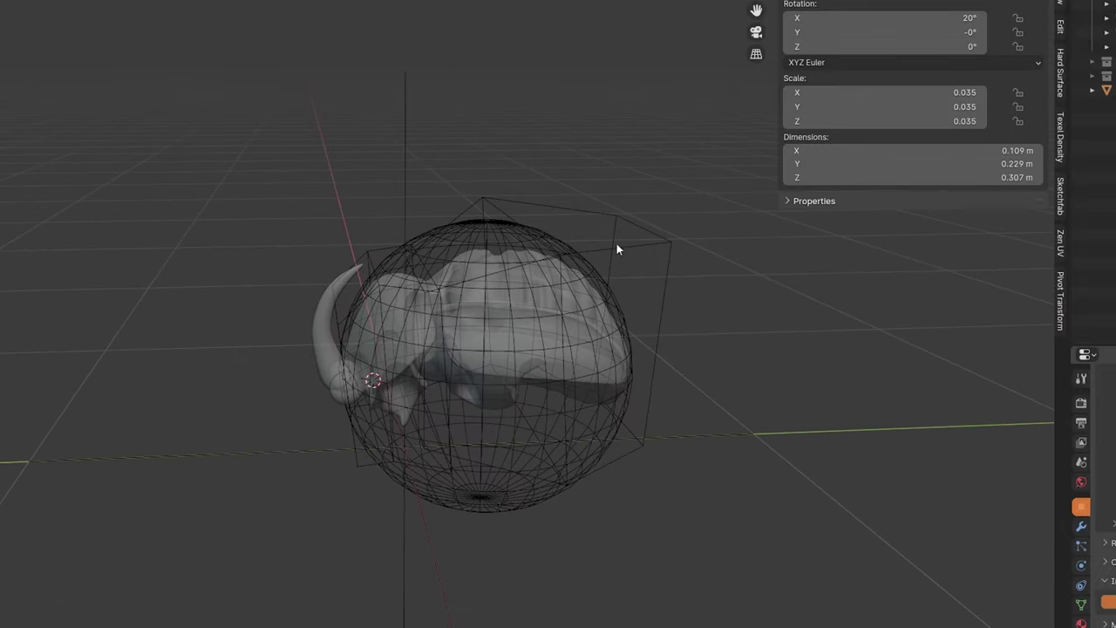
# Step: Hide the wireframe sphere guide so only the beetle blockout and its lattices are shown
pyautogui.click(537, 232)
pyautogui.moveTo(537, 231); pyautogui.dragTo(571, 218, button='middle')
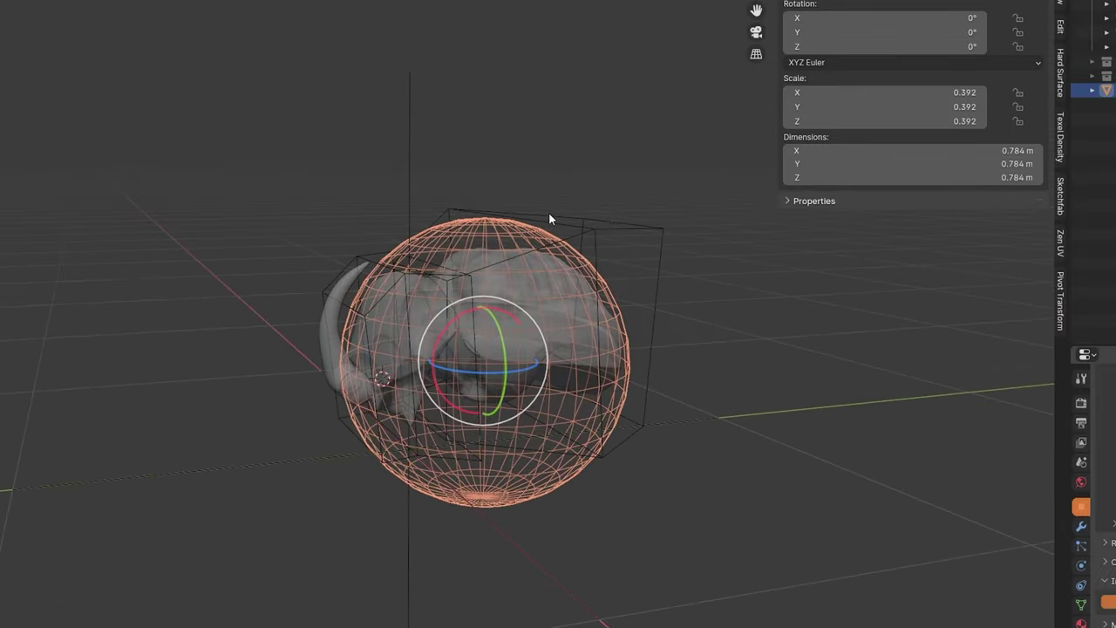
pyautogui.press('h')
pyautogui.moveTo(557, 282); pyautogui.dragTo(535, 250, button='middle')
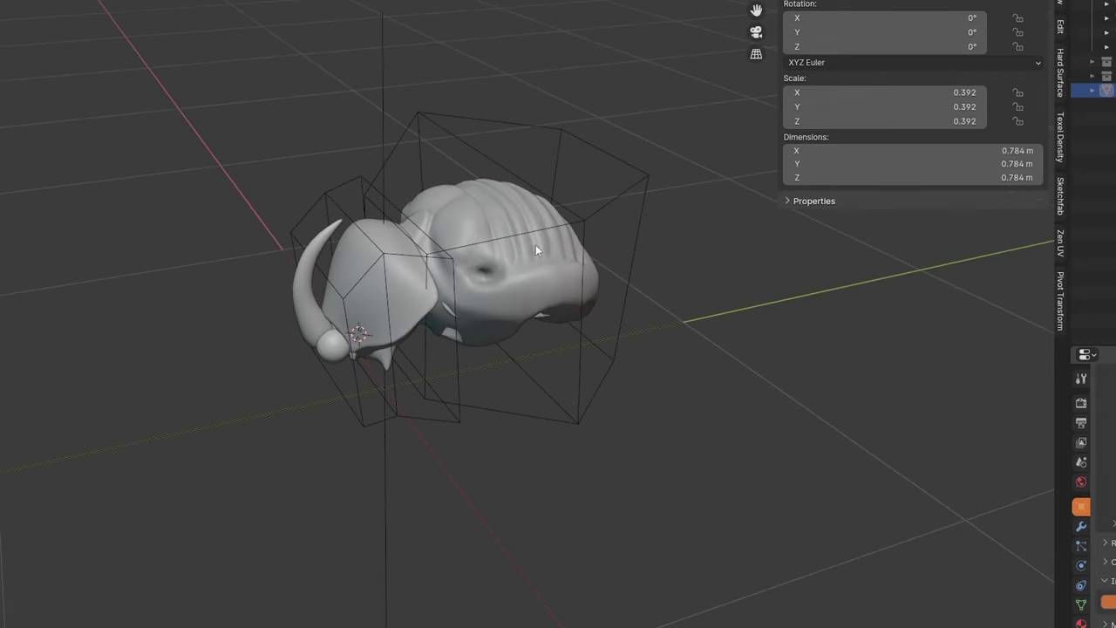
# Step: Select the abdomen mesh and toggle its modifiers' viewport visibility repeatedly to compare its shape with and without the lattice deformation
pyautogui.click(490, 239)
pyautogui.click(469, 219)
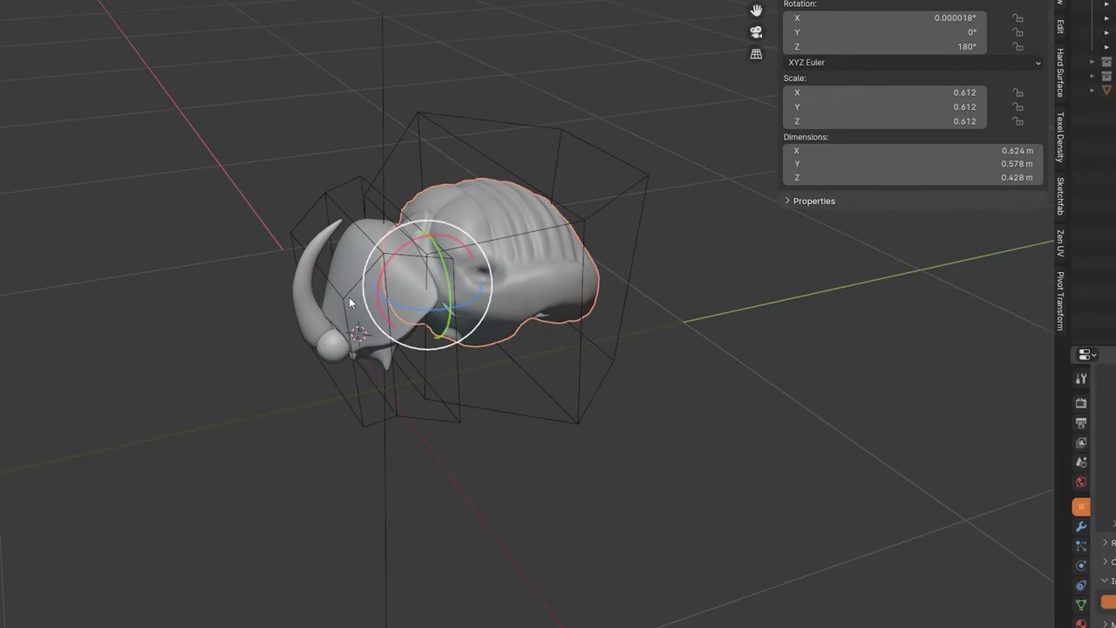
pyautogui.click(1077, 530)
pyautogui.click(1107, 415)
pyautogui.moveTo(484, 321); pyautogui.dragTo(470, 286, button='middle')
pyautogui.click(1105, 415)
pyautogui.click(1105, 416)
pyautogui.click(1105, 416)
pyautogui.click(1105, 416)
pyautogui.click(1105, 416)
pyautogui.moveTo(406, 232); pyautogui.dragTo(532, 249, button='middle')
pyautogui.moveTo(698, 262); pyautogui.dragTo(614, 272, button='middle')
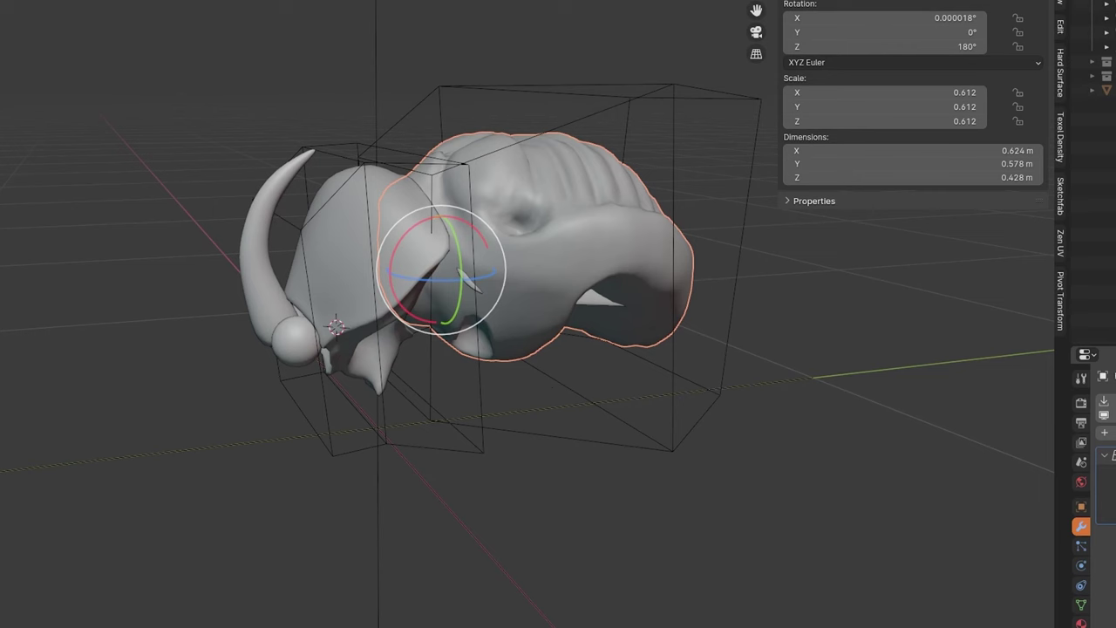
# Step: Hide the blockout collection, show the black-and-orange beetle model's collection and view it with its materials displayed
pyautogui.click(1115, 2)
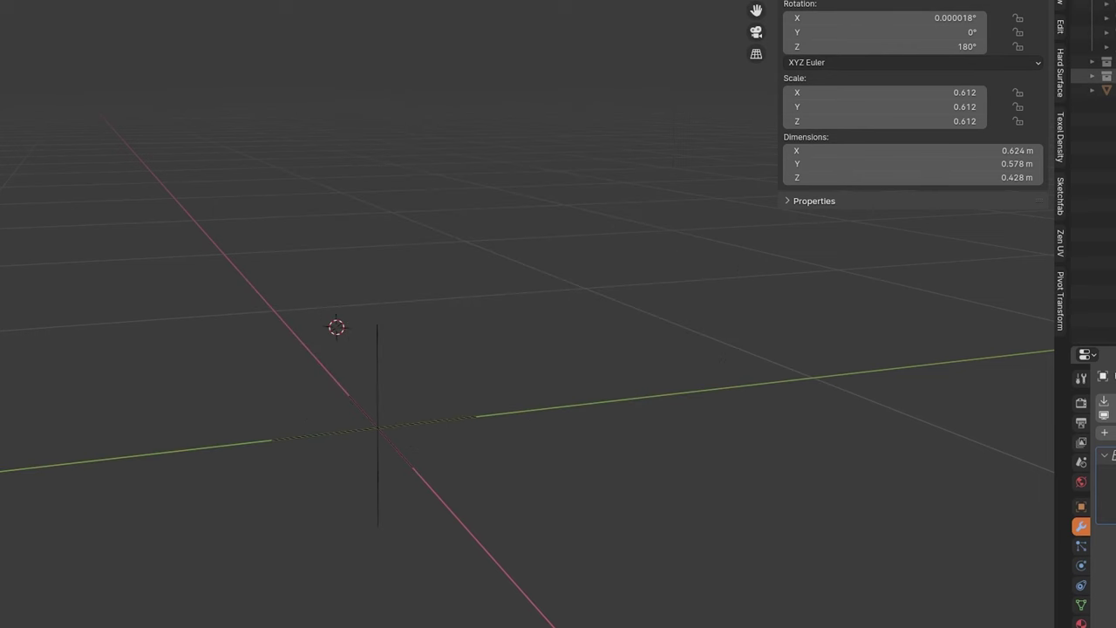
pyautogui.click(1115, 76)
pyautogui.moveTo(517, 267); pyautogui.dragTo(354, 247, button='middle')
pyautogui.click(355, 247)
pyautogui.moveTo(576, 262); pyautogui.dragTo(478, 372, button='middle')
pyautogui.hotkey('shift', 'z')
pyautogui.moveTo(536, 398)
pyautogui.mouseDown(button='middle')
pyautogui.moveTo(510, 301)
pyautogui.moveTo(567, 349)
pyautogui.moveTo(556, 264)
pyautogui.moveTo(558, 321)
pyautogui.moveTo(468, 312)
pyautogui.moveTo(469, 331)
pyautogui.moveTo(700, 339)
pyautogui.moveTo(495, 281)
pyautogui.moveTo(525, 340)
pyautogui.moveTo(463, 309)
pyautogui.moveTo(489, 306)
pyautogui.mouseUp(button='middle')
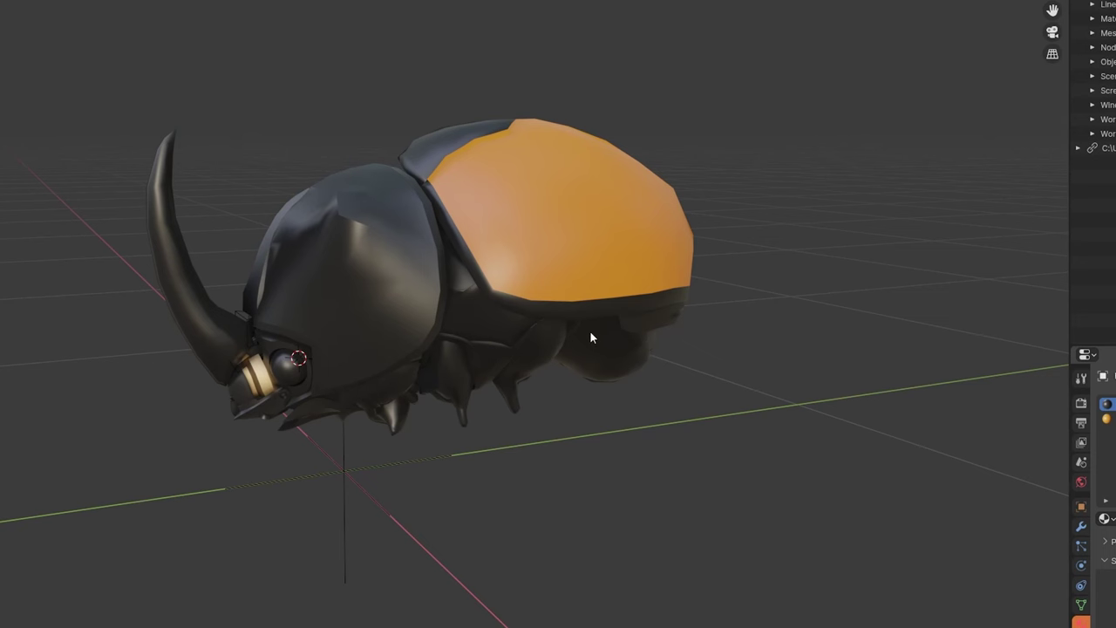
pyautogui.scroll(-2, 580, 279)
pyautogui.moveTo(580, 279); pyautogui.dragTo(599, 352, button='middle')
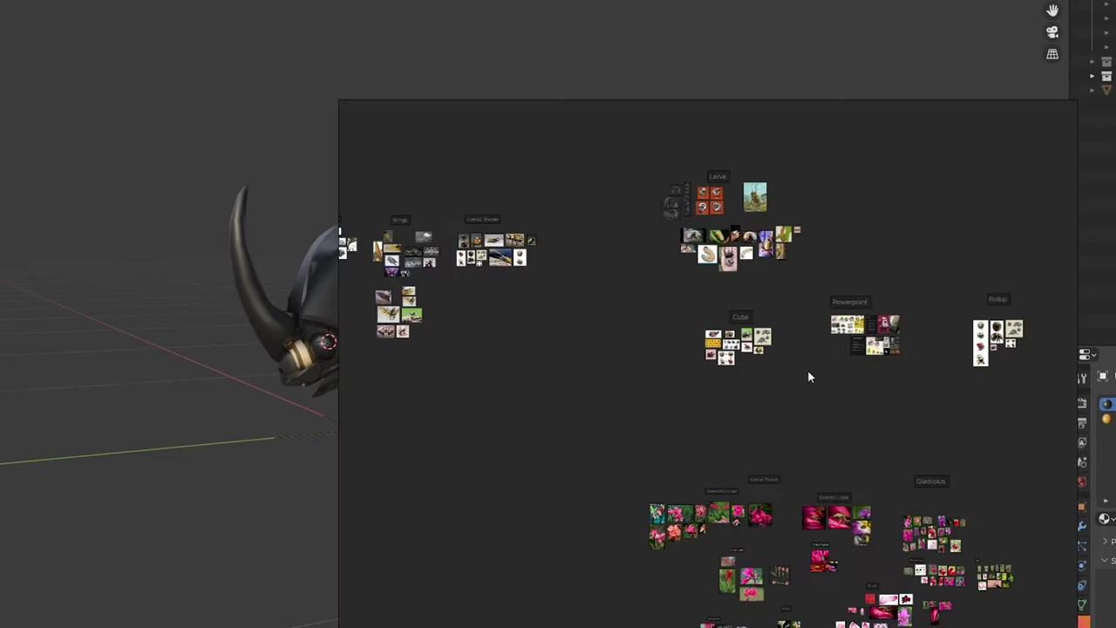
# Step: On the reference board, find the Hercules Beetle group and examine the side photo with the yellow wing cases and black thorax
pyautogui.moveTo(996, 289); pyautogui.dragTo(453, 439, button='middle')
pyautogui.scroll(8, 708, 358)
pyautogui.scroll(5, 708, 364)
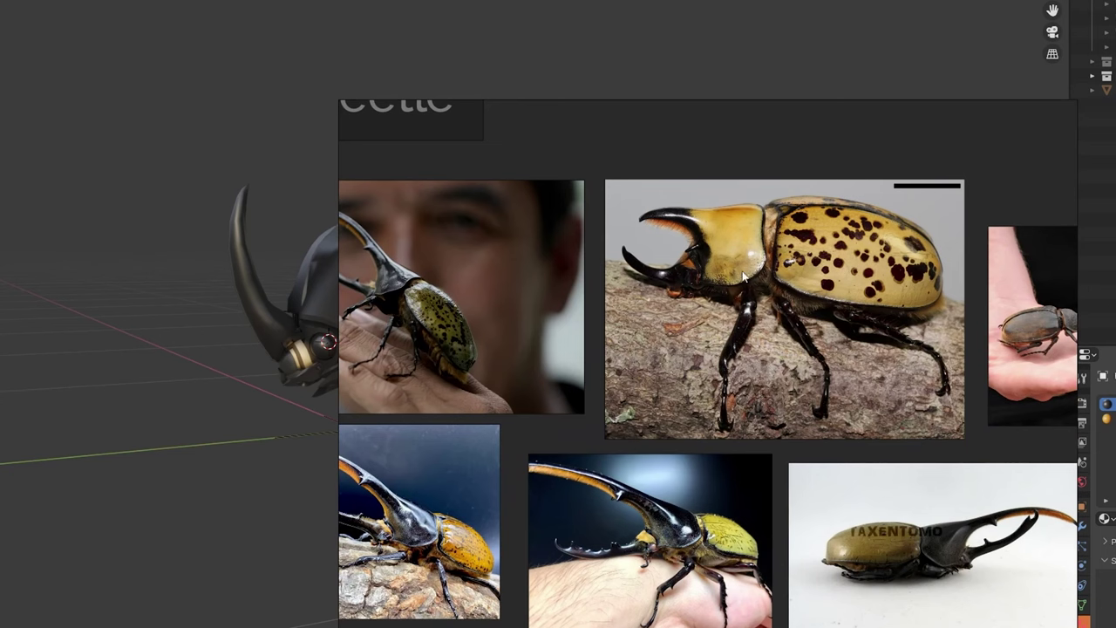
pyautogui.moveTo(643, 378); pyautogui.dragTo(859, 371, button='middle')
pyautogui.moveTo(405, 312); pyautogui.dragTo(643, 326, button='middle')
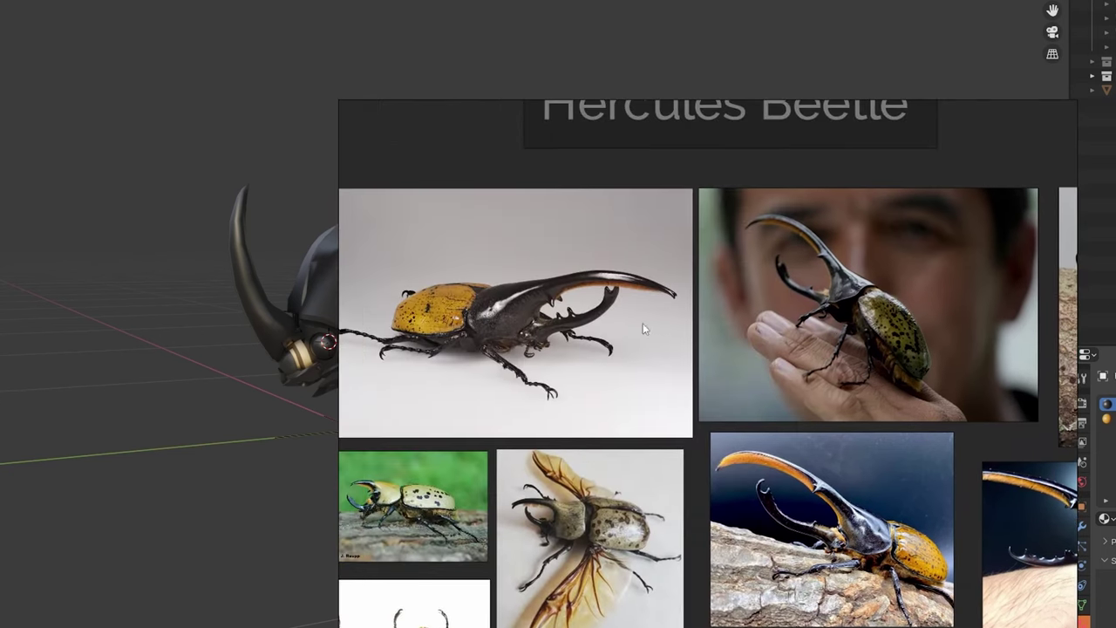
pyautogui.scroll(7, 442, 312)
pyautogui.moveTo(441, 312); pyautogui.dragTo(454, 296, button='middle')
pyautogui.scroll(-2, 485, 303)
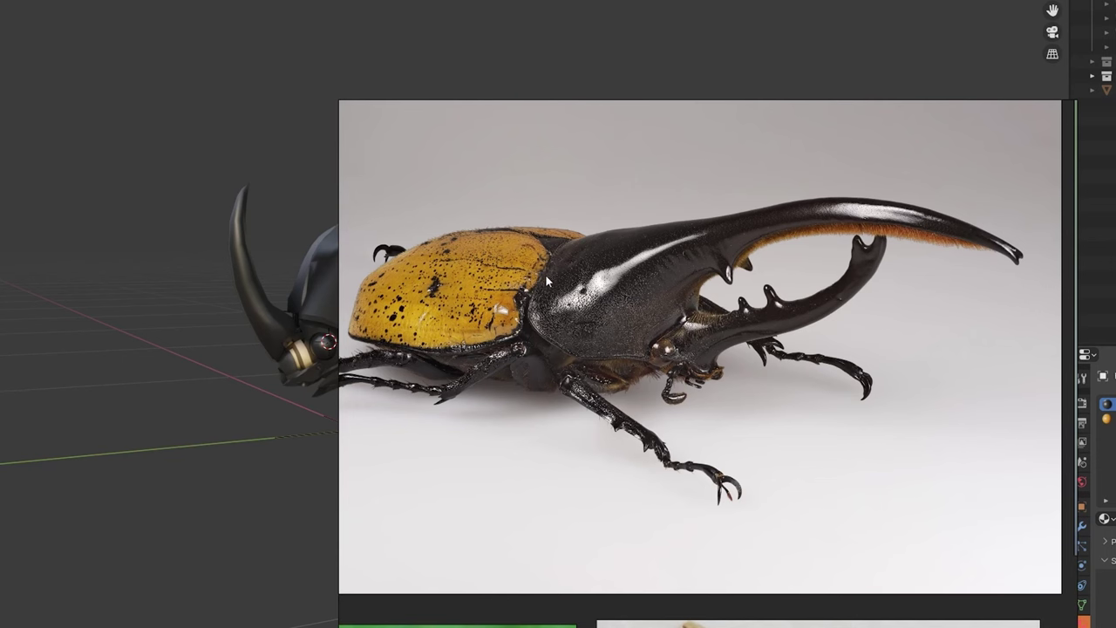
pyautogui.moveTo(569, 339); pyautogui.dragTo(643, 301, button='middle')
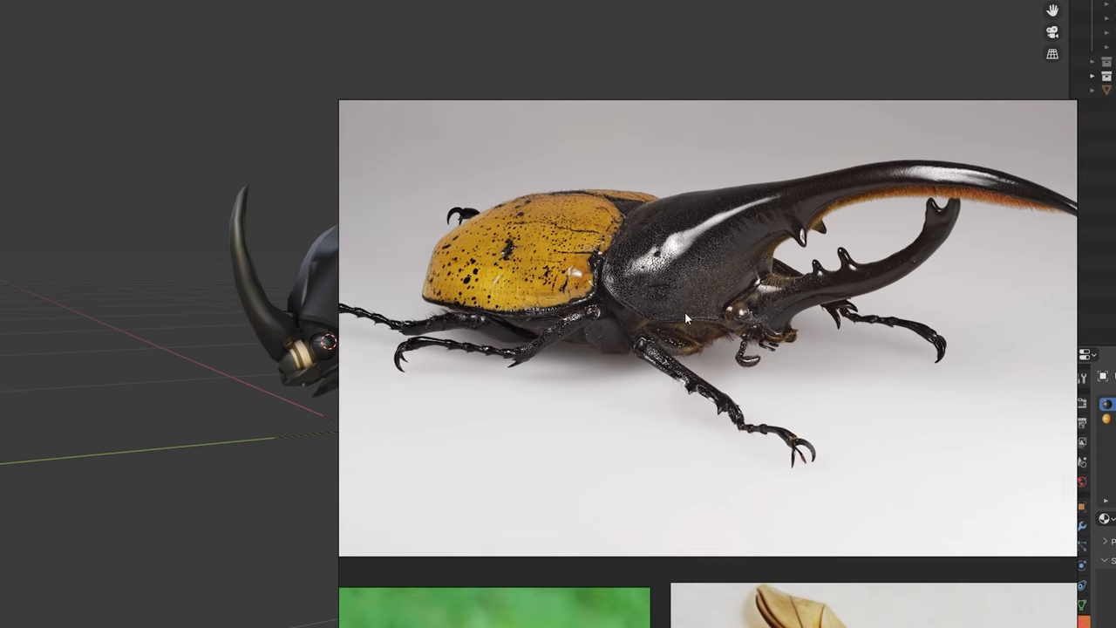
pyautogui.scroll(3, 685, 314)
pyautogui.scroll(-1, 689, 301)
pyautogui.moveTo(450, 184); pyautogui.dragTo(609, 269, button='middle')
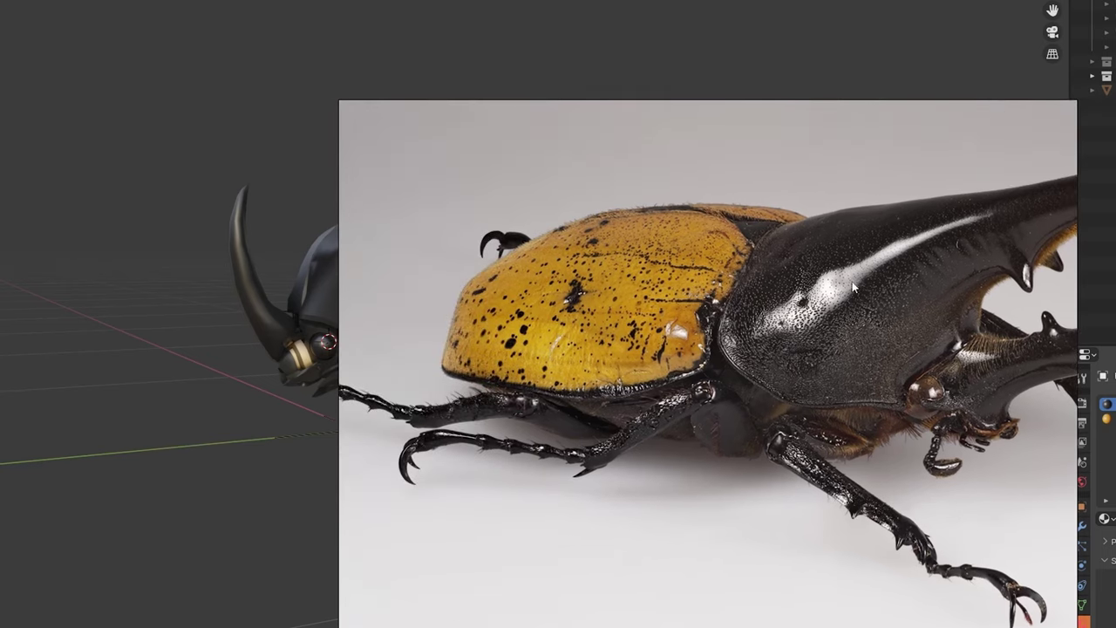
pyautogui.scroll(-4, 693, 314)
# Step: Examine the Hercules beetle photos taken on a log and on a hand, and compare them with the yellow-and-black side photo
pyautogui.moveTo(730, 457); pyautogui.dragTo(599, 279, button='middle')
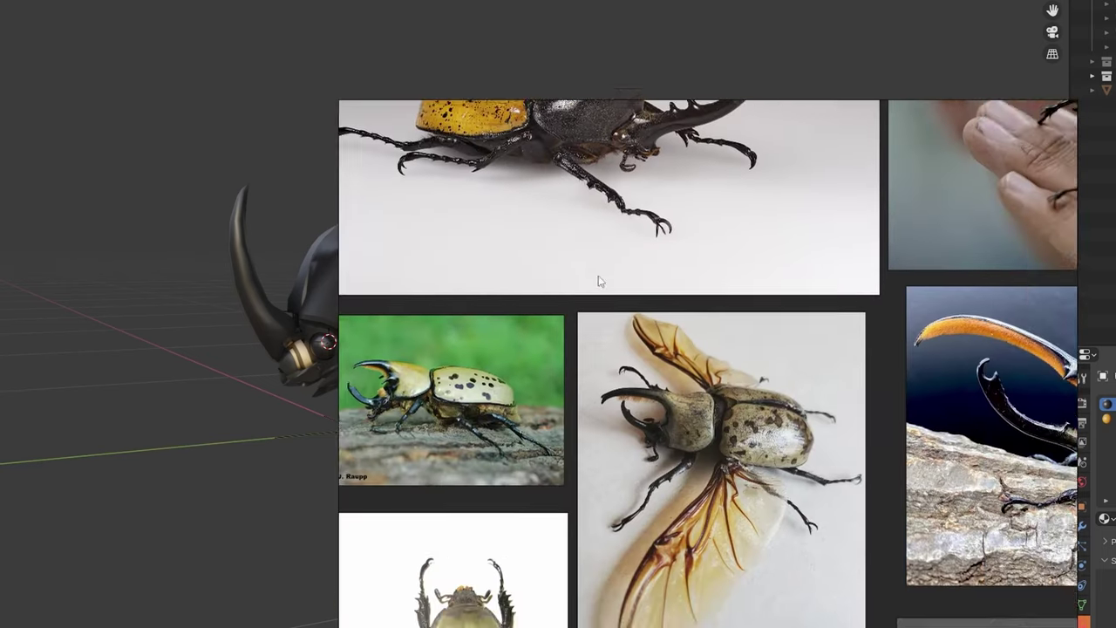
pyautogui.moveTo(881, 313); pyautogui.dragTo(627, 297, button='middle')
pyautogui.moveTo(911, 442); pyautogui.dragTo(677, 338, button='middle')
pyautogui.scroll(5, 678, 339)
pyautogui.scroll(-6, 683, 338)
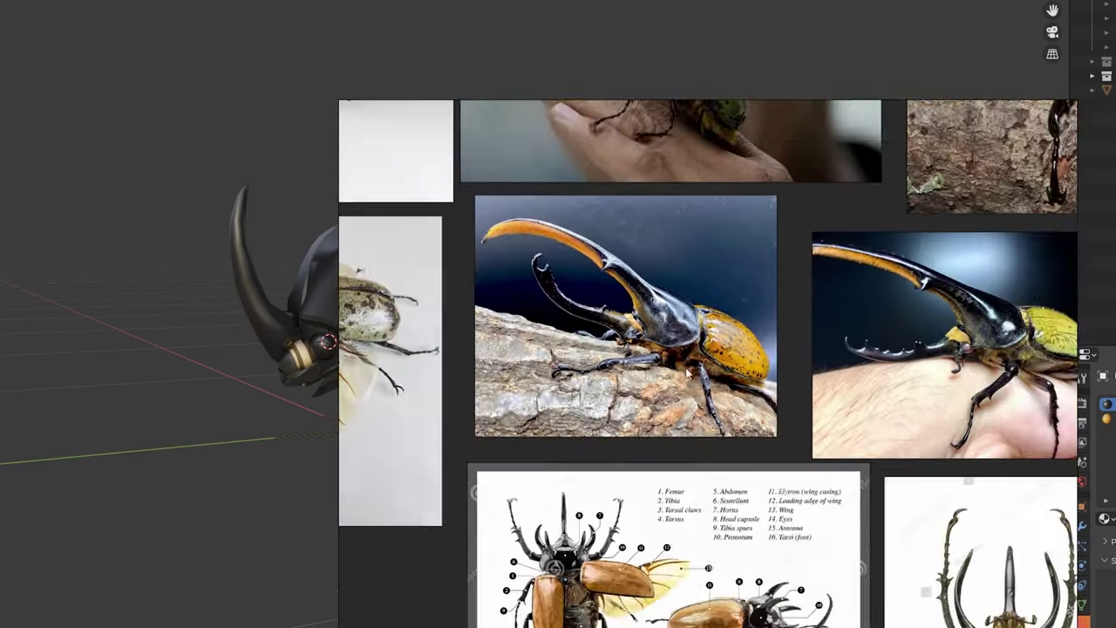
pyautogui.moveTo(722, 494); pyautogui.dragTo(684, 296, button='middle')
pyautogui.moveTo(814, 251); pyautogui.dragTo(579, 315, button='middle')
pyautogui.moveTo(736, 193); pyautogui.dragTo(614, 304, button='middle')
pyautogui.scroll(5, 614, 304)
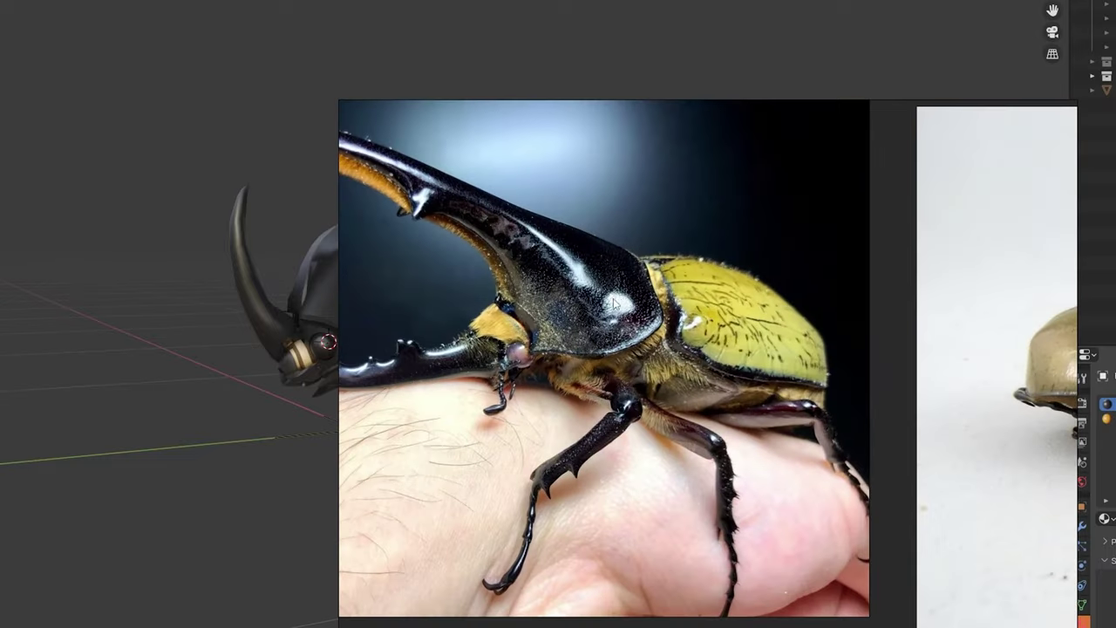
pyautogui.scroll(-3, 619, 288)
pyautogui.moveTo(809, 264)
pyautogui.mouseDown(button='middle')
pyautogui.moveTo(633, 322)
pyautogui.moveTo(897, 409)
pyautogui.mouseUp(button='middle')
pyautogui.moveTo(349, 184)
pyautogui.mouseDown(button='middle')
pyautogui.moveTo(741, 263)
pyautogui.moveTo(811, 265)
pyautogui.mouseUp(button='middle')
pyautogui.scroll(5, 721, 323)
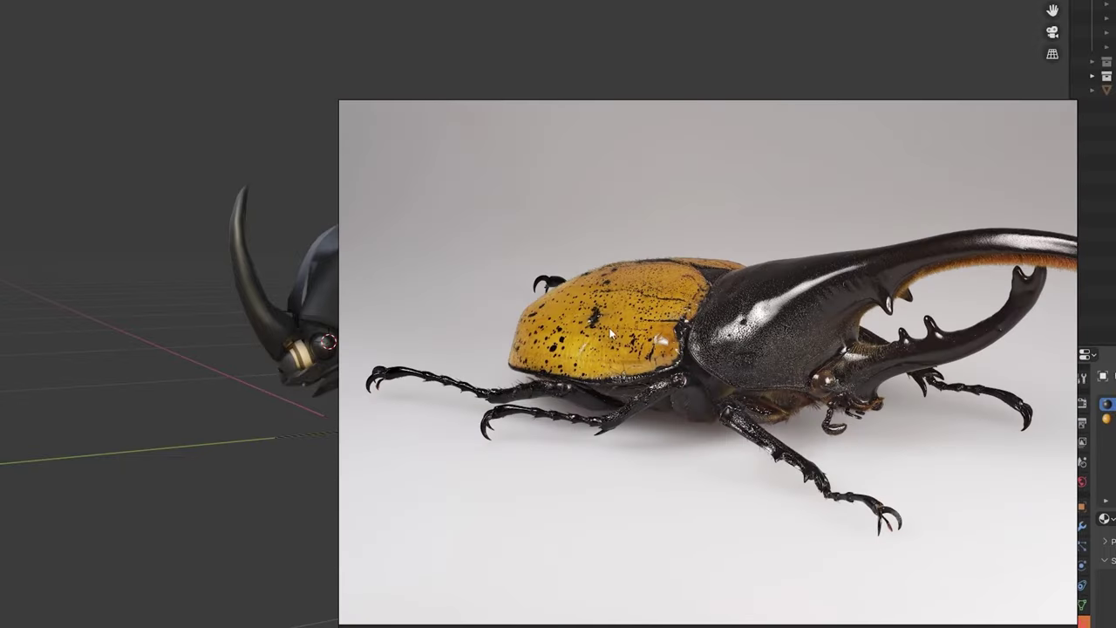
pyautogui.scroll(-5, 778, 305)
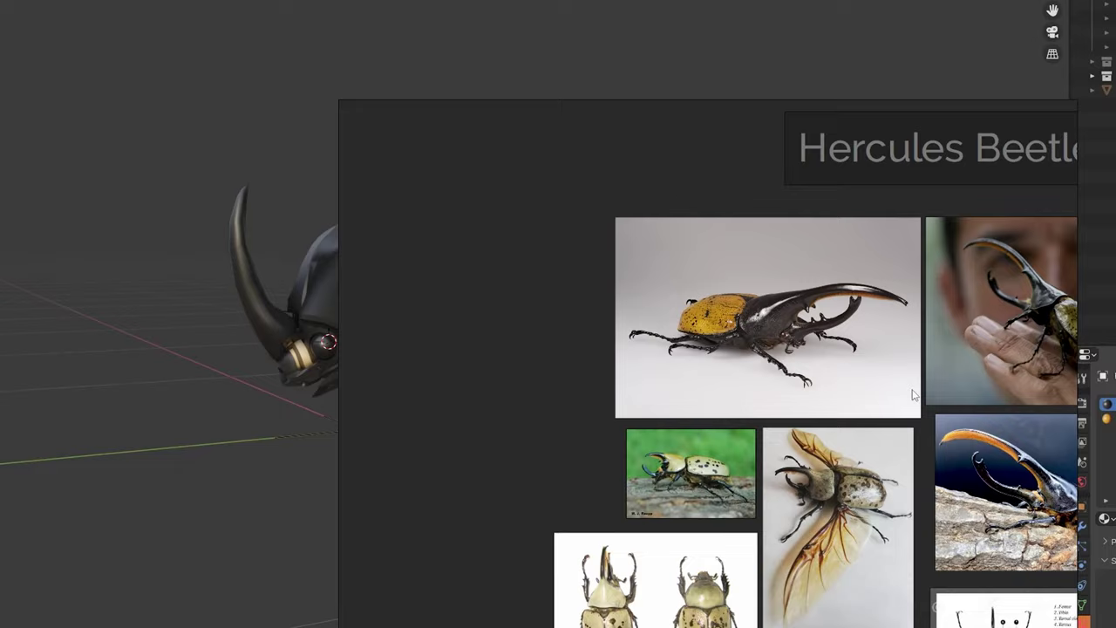
# Step: Study the close-up head and horn photos and the neighbouring pale-shelled beetle photos, then move the reference board out of the viewport
pyautogui.moveTo(912, 392); pyautogui.dragTo(765, 267, button='middle')
pyautogui.moveTo(1063, 277)
pyautogui.mouseDown(button='middle')
pyautogui.moveTo(670, 301)
pyautogui.moveTo(578, 335)
pyautogui.mouseUp(button='middle')
pyautogui.moveTo(777, 356); pyautogui.dragTo(730, 305, button='middle')
pyautogui.moveTo(839, 441); pyautogui.dragTo(737, 311, button='middle')
pyautogui.scroll(3, 789, 480)
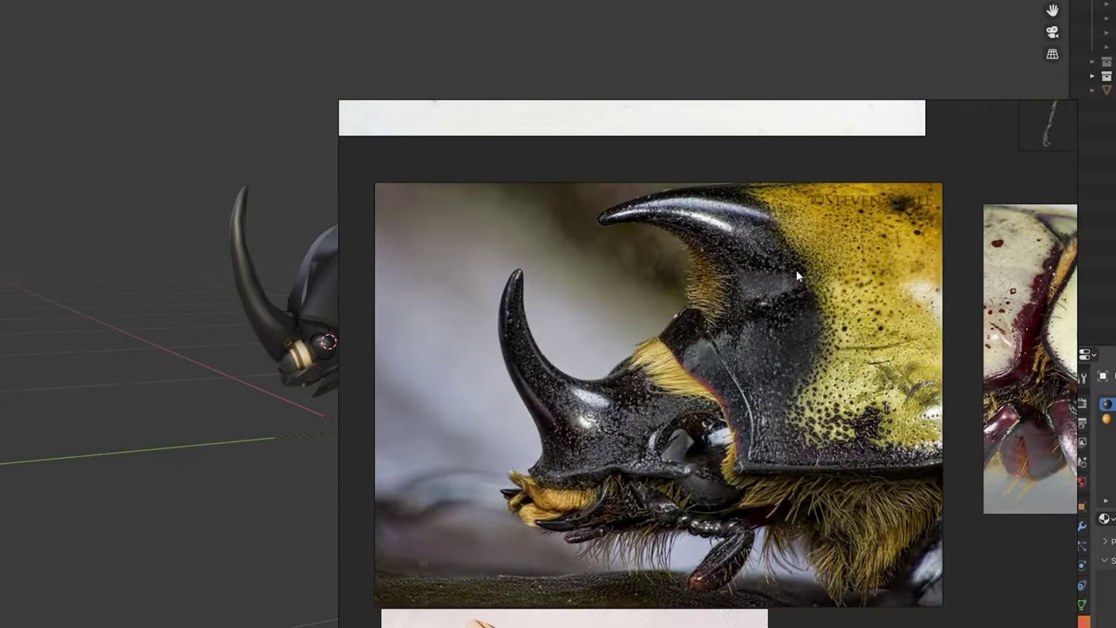
pyautogui.scroll(-4, 796, 277)
pyautogui.scroll(3, 752, 362)
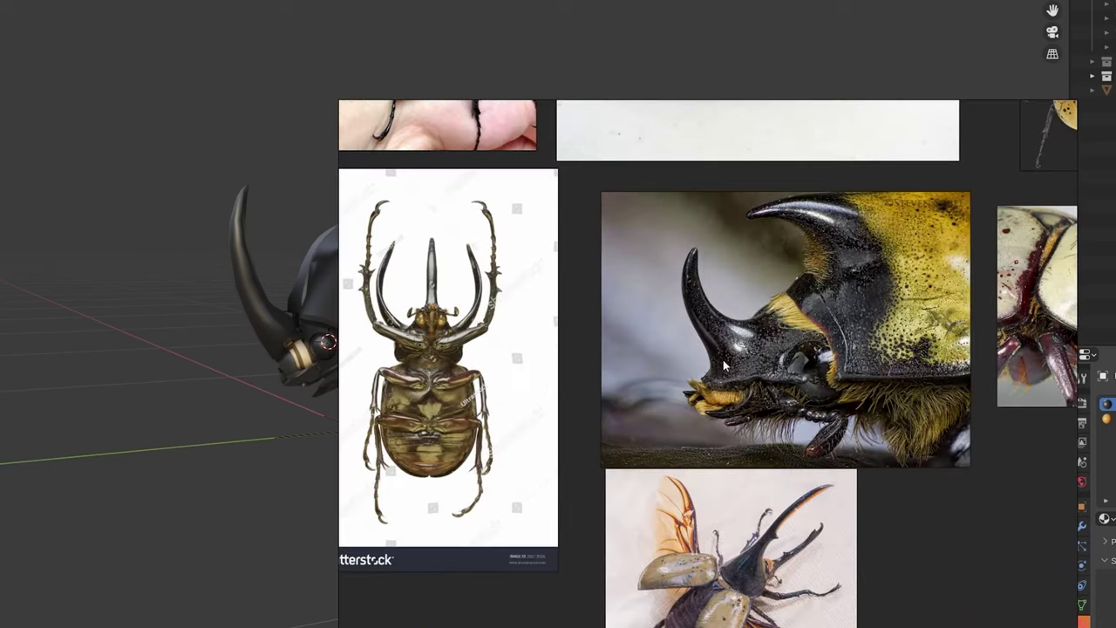
pyautogui.scroll(-2, 723, 359)
pyautogui.moveTo(832, 212); pyautogui.dragTo(676, 316, button='middle')
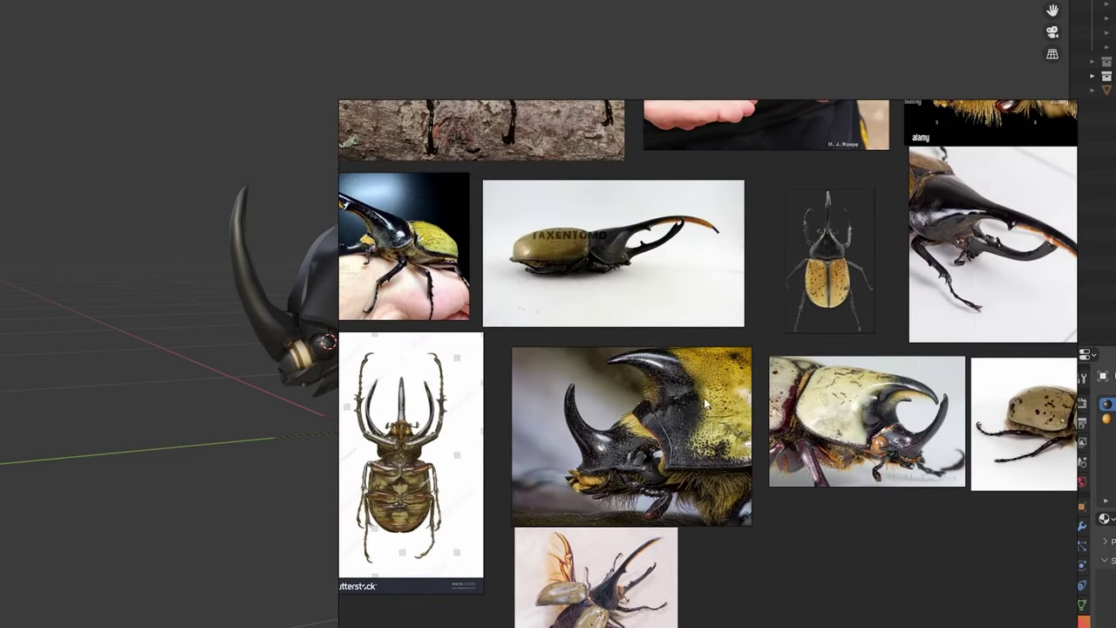
pyautogui.moveTo(704, 399); pyautogui.dragTo(757, 279, button='middle')
pyautogui.scroll(3, 881, 322)
pyautogui.scroll(-3, 961, 296)
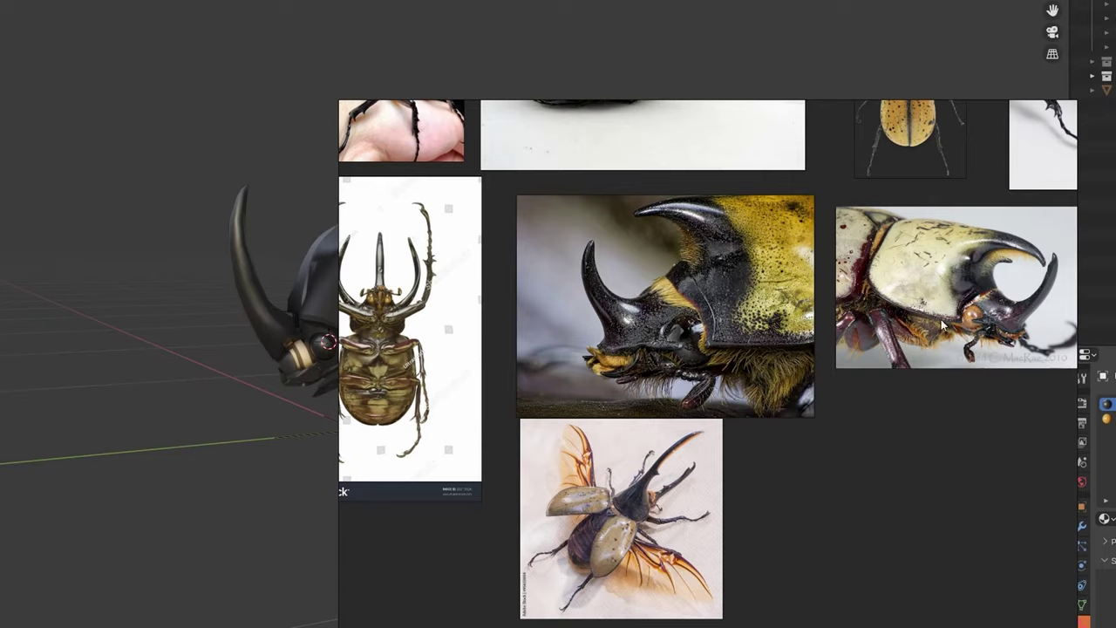
pyautogui.moveTo(965, 315); pyautogui.dragTo(713, 328, button='middle')
pyautogui.moveTo(826, 246); pyautogui.dragTo(737, 333, button='middle')
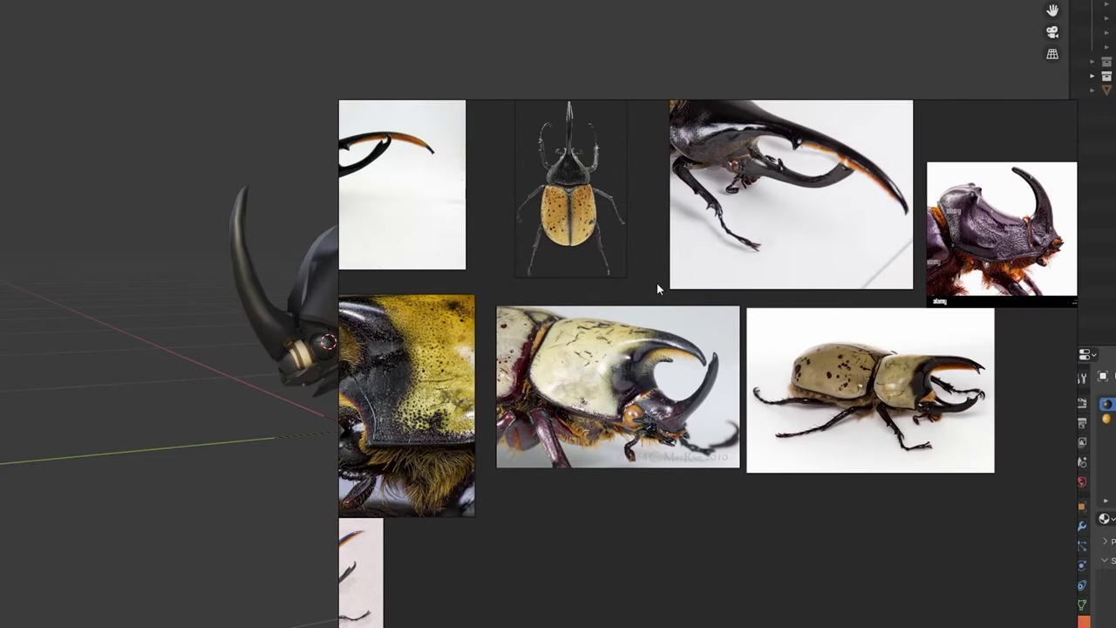
pyautogui.moveTo(546, 164); pyautogui.dragTo(628, 217, button='middle')
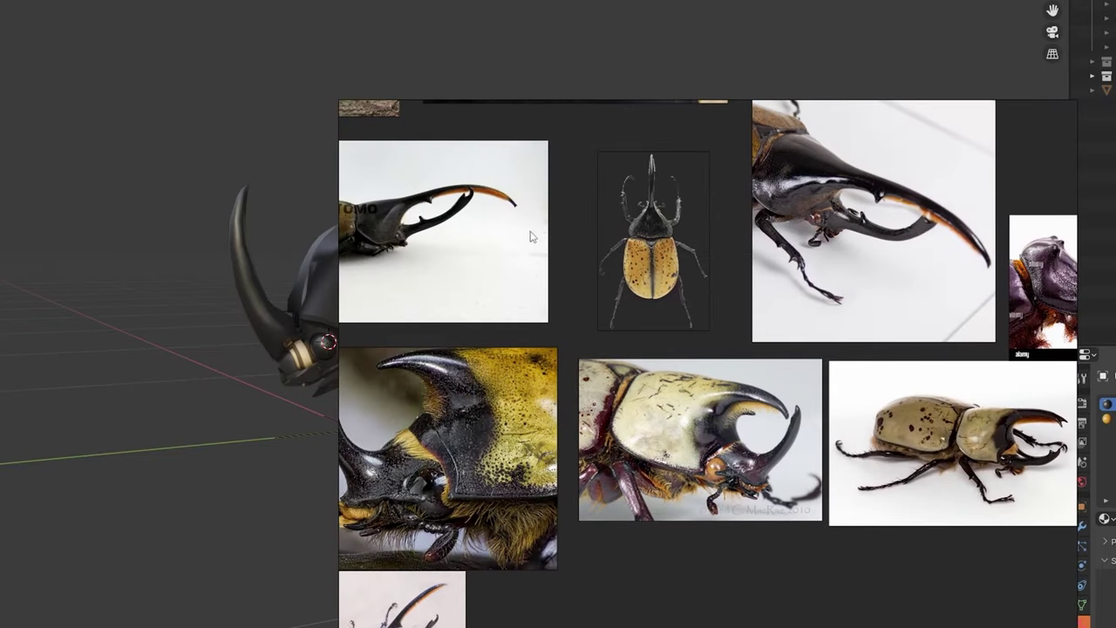
pyautogui.moveTo(531, 236); pyautogui.dragTo(1115, 228, button='right')
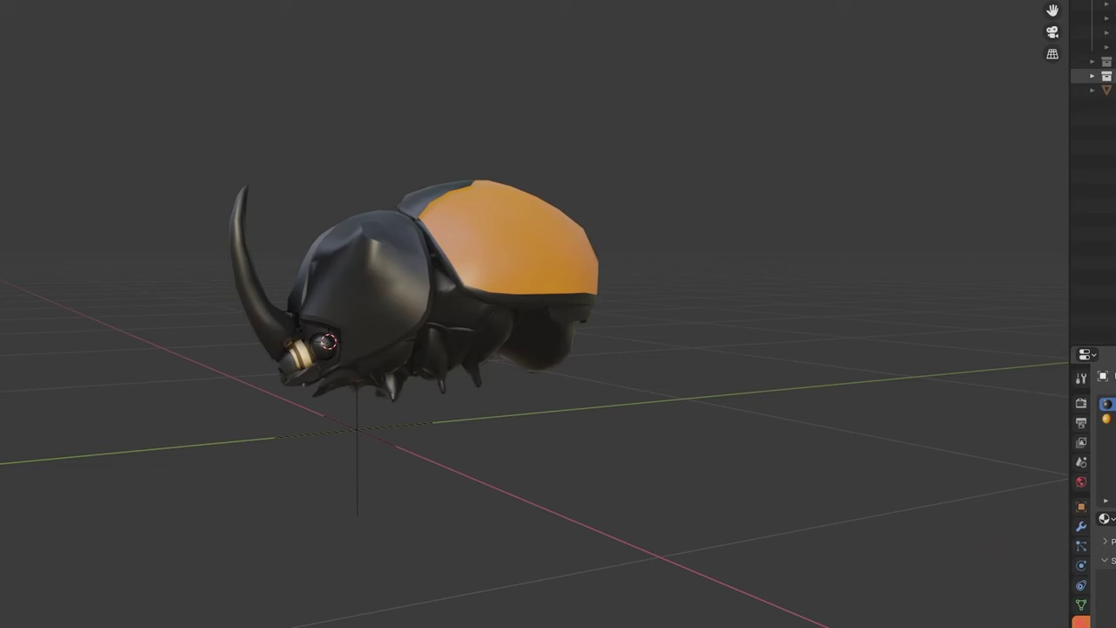
# Step: Hide the black-and-orange beetle model, show the blockout again and assign the glossy black material to its abdomen
pyautogui.click(1107, 76)
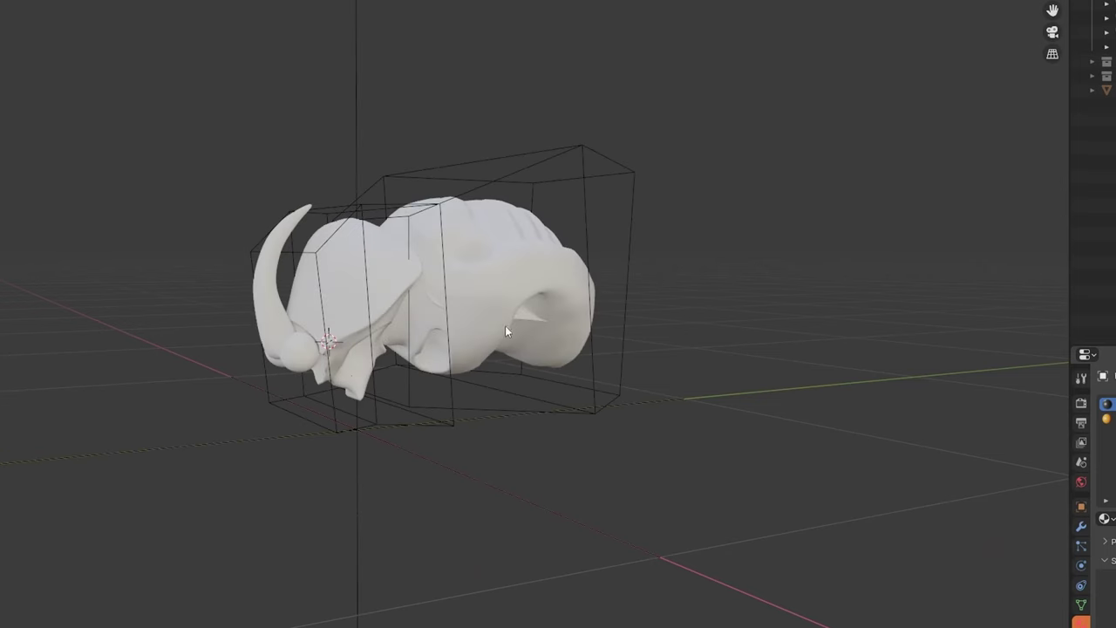
pyautogui.click(481, 340)
pyautogui.scroll(3, 485, 339)
pyautogui.moveTo(499, 332); pyautogui.dragTo(510, 307, button='middle')
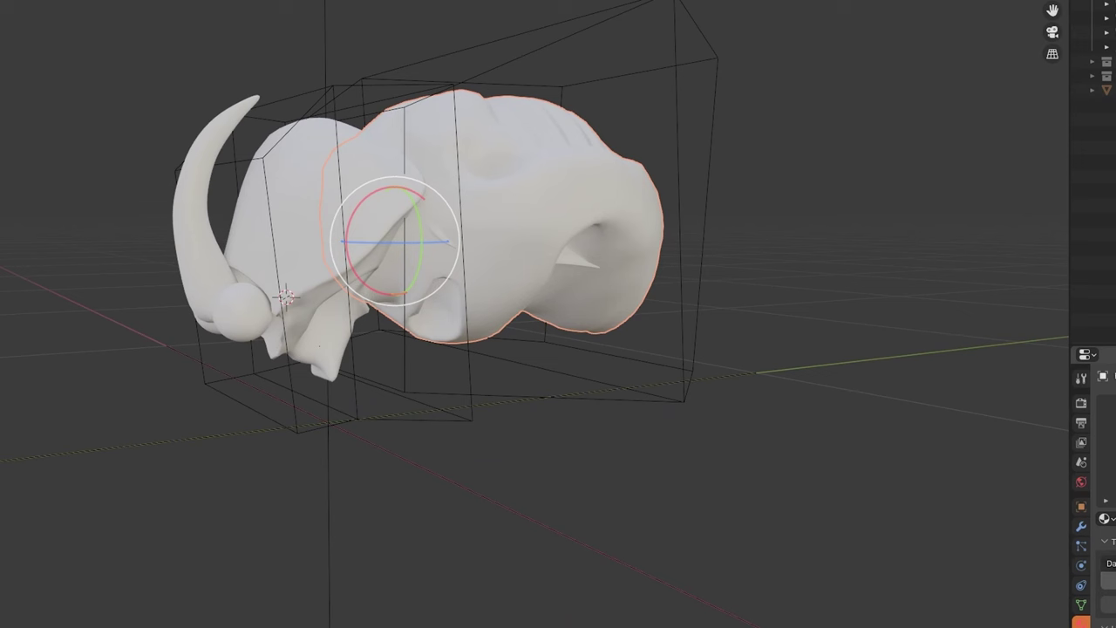
pyautogui.click(1115, 519)
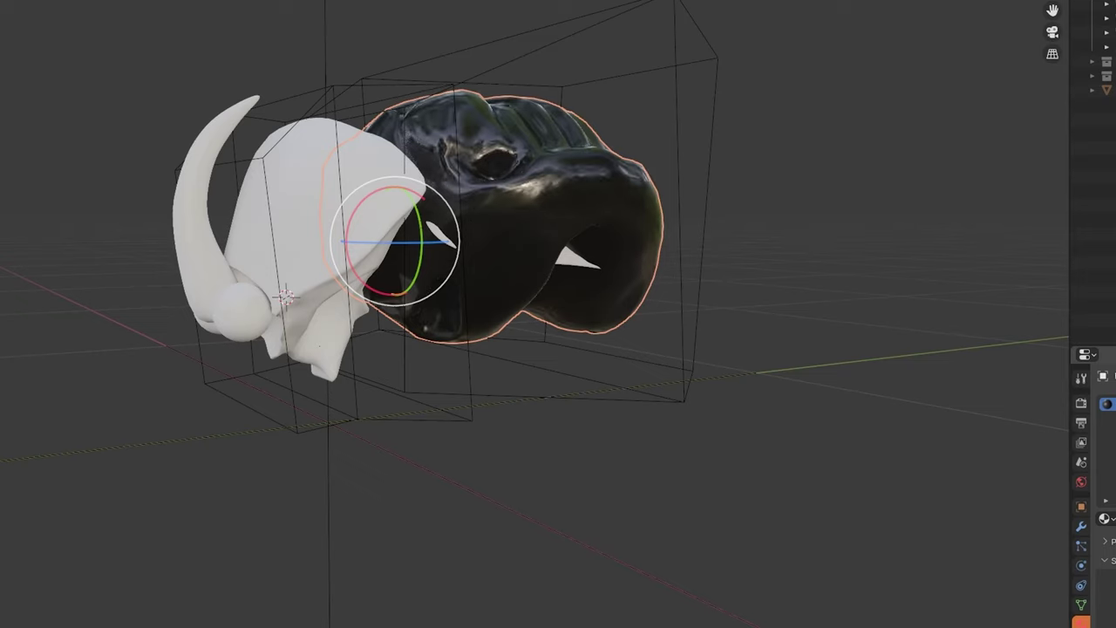
# Step: Inspect the black material on the abdomen from the side, from above and up close
pyautogui.moveTo(693, 76); pyautogui.dragTo(483, 239, button='middle')
pyautogui.scroll(-2, 361, 127)
pyautogui.scroll(4, 523, 218)
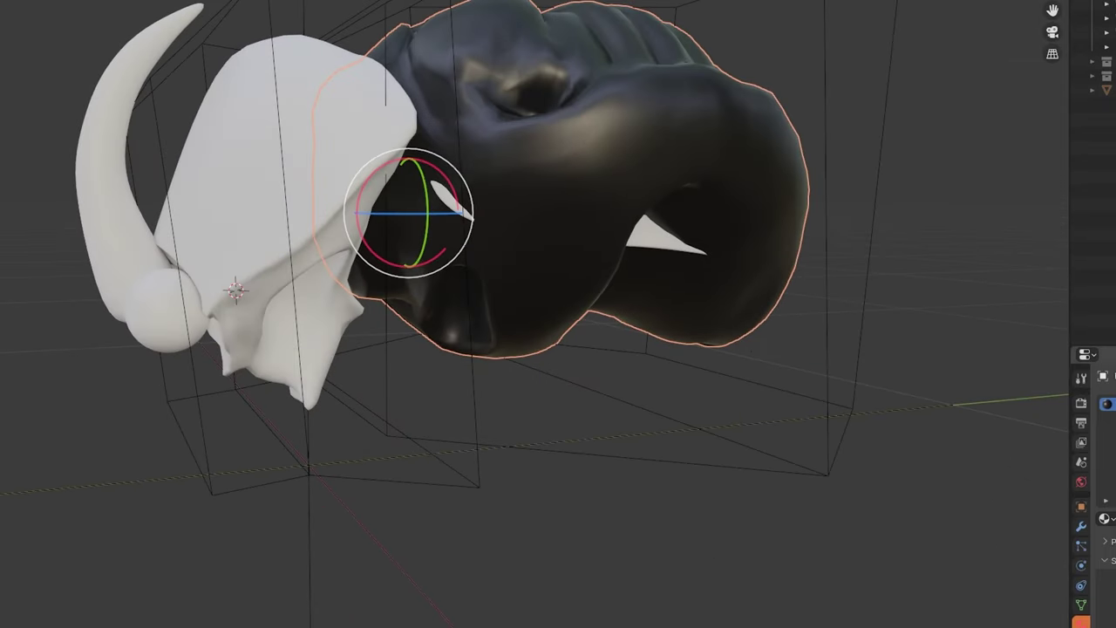
pyautogui.scroll(-2, 692, 233)
pyautogui.moveTo(692, 233); pyautogui.dragTo(631, 297, button='middle')
pyautogui.scroll(-2, 406, 195)
pyautogui.moveTo(406, 195); pyautogui.dragTo(436, 271, button='middle')
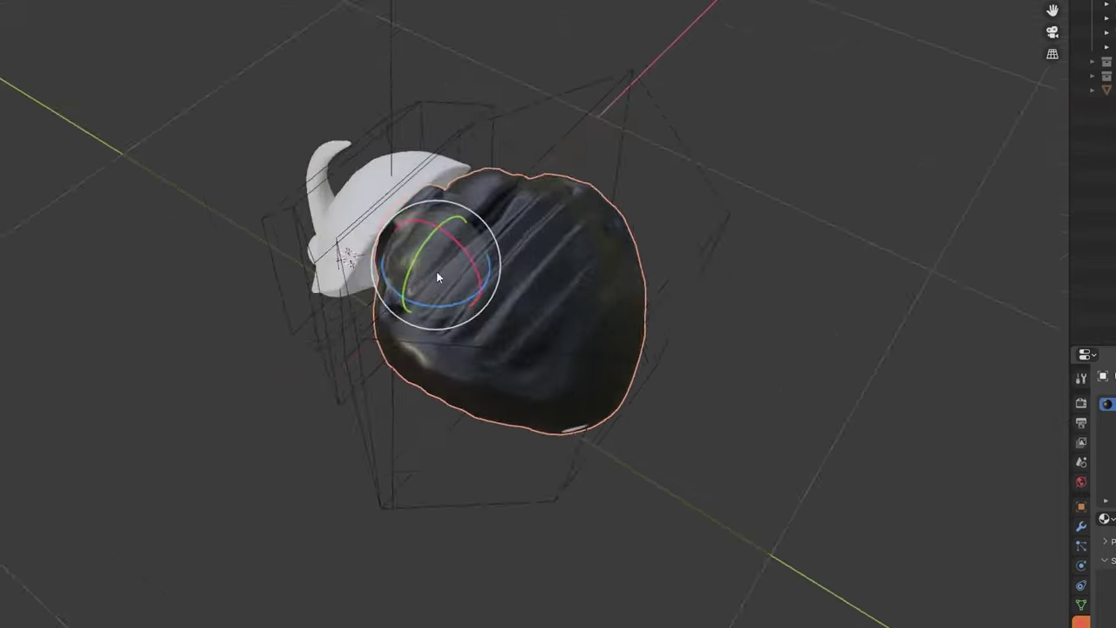
pyautogui.scroll(2, 436, 272)
pyautogui.moveTo(542, 194); pyautogui.dragTo(480, 240, button='middle')
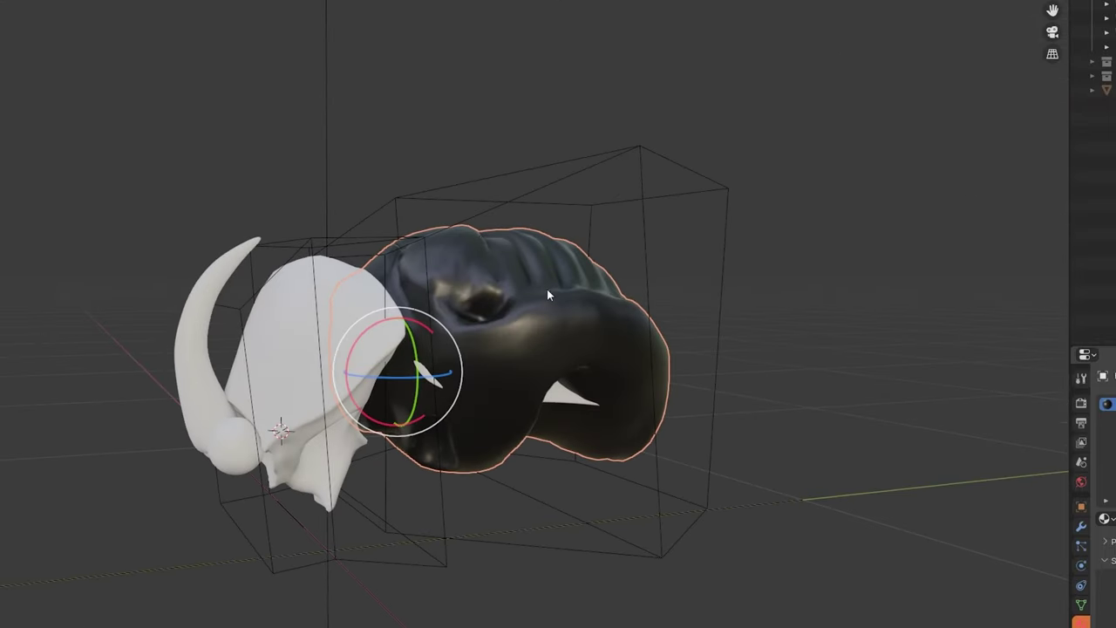
# Step: Give the blockout's thorax shell its own material and set the base colour to yellow
pyautogui.moveTo(547, 290); pyautogui.dragTo(672, 324, button='middle')
pyautogui.click(422, 298)
pyautogui.click(1115, 519)
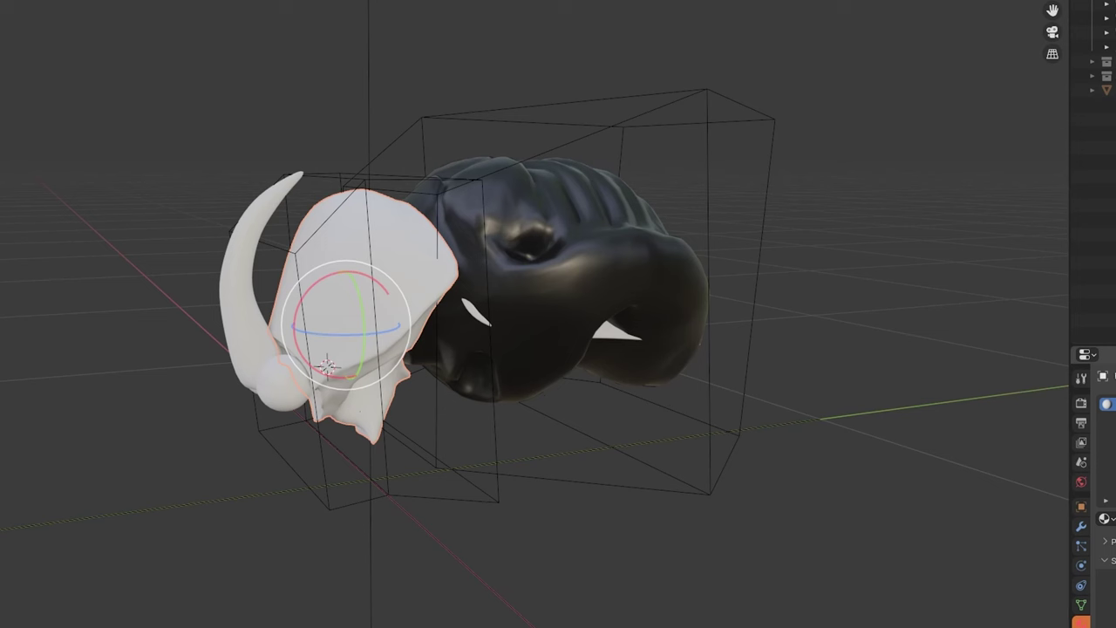
pyautogui.moveTo(1115, 523); pyautogui.dragTo(1115, 518)
pyautogui.keyDown('shift'); pyautogui.moveTo(502, 425); pyautogui.dragTo(570, 399, button='middle'); pyautogui.keyUp('shift')
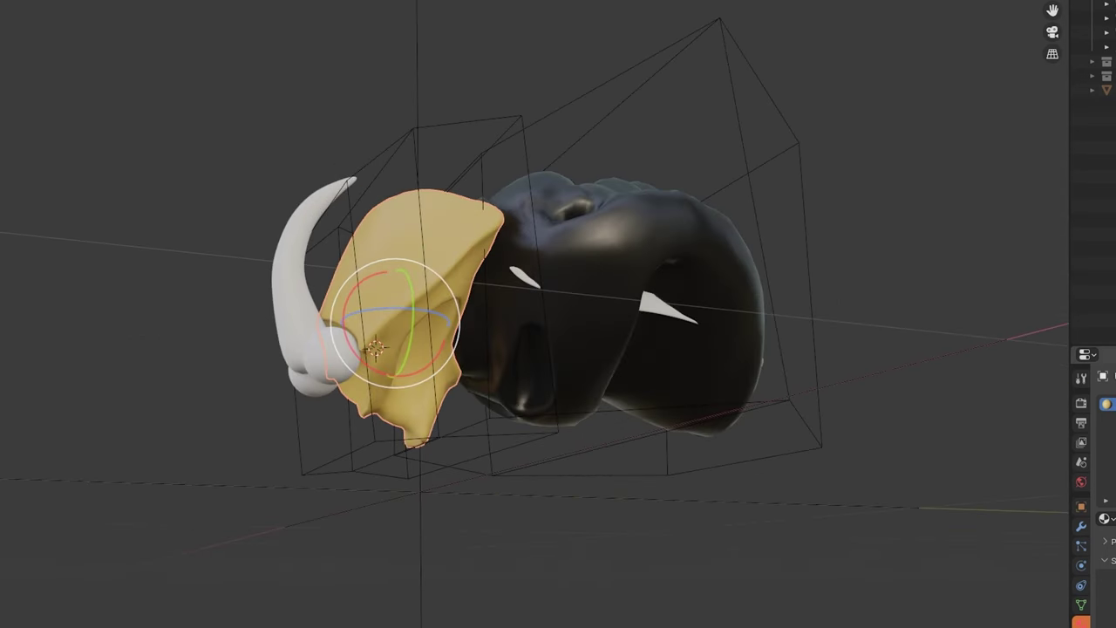
pyautogui.moveTo(1115, 518); pyautogui.dragTo(1115, 524)
pyautogui.moveTo(458, 260); pyautogui.dragTo(538, 305, button='middle')
pyautogui.scroll(3, 550, 282)
pyautogui.scroll(-3, 550, 282)
pyautogui.moveTo(615, 301); pyautogui.dragTo(764, 329, button='middle')
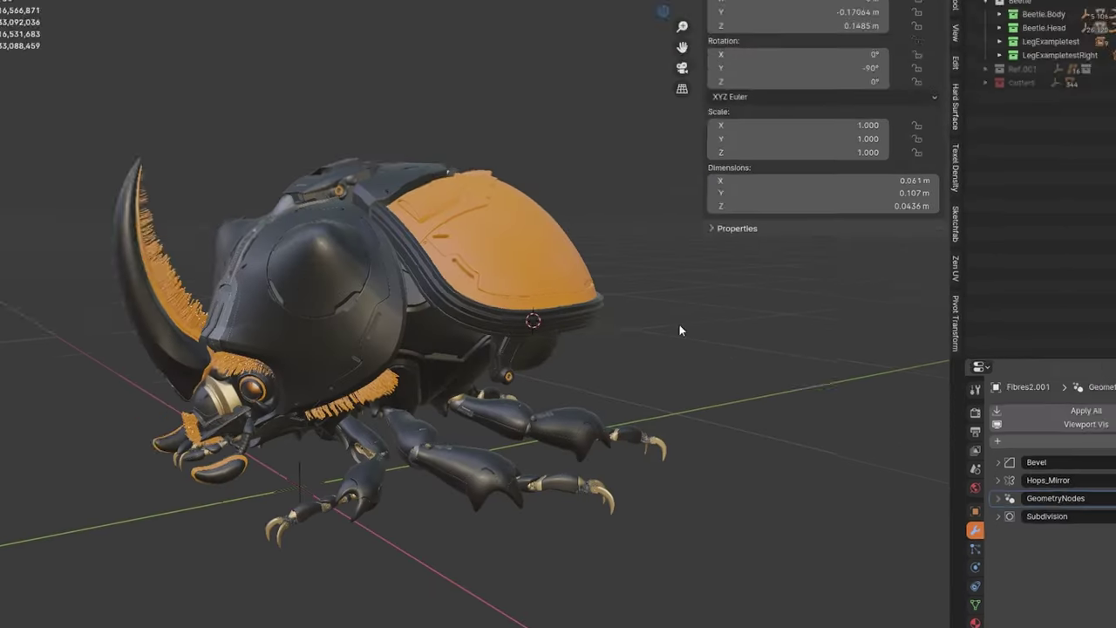
# Step: Examine the detailed beetle model from the side and close up around its eye, orange fibres, legs and claws
pyautogui.moveTo(679, 325); pyautogui.dragTo(586, 381, button='middle')
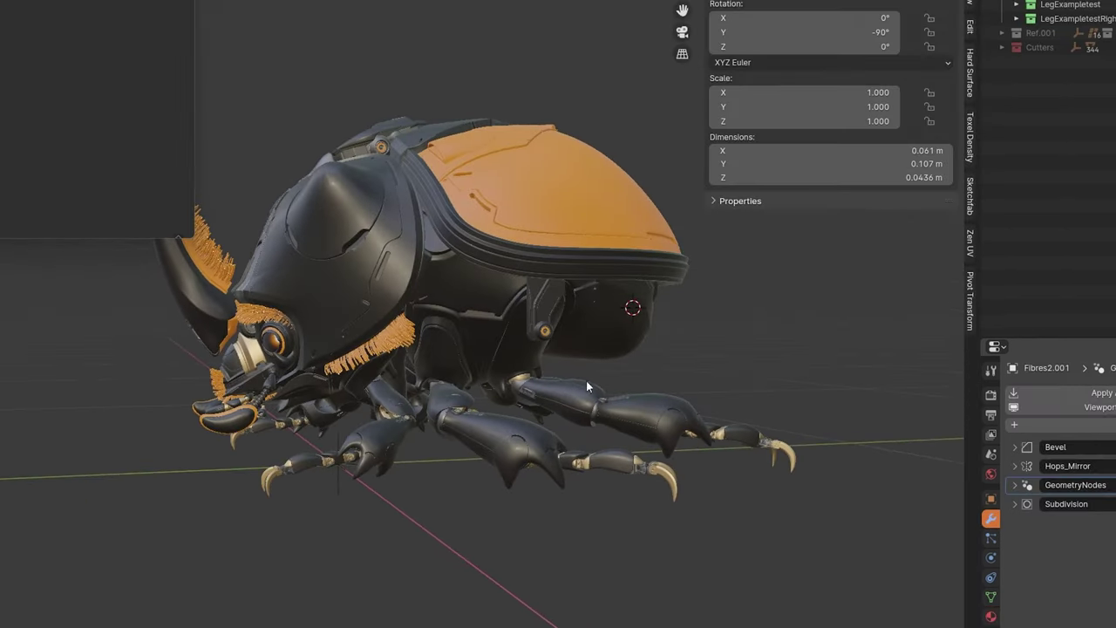
pyautogui.scroll(2, 490, 262)
pyautogui.moveTo(489, 262); pyautogui.dragTo(570, 186, button='middle')
pyautogui.scroll(-2, 496, 232)
pyautogui.moveTo(421, 336); pyautogui.dragTo(482, 268, button='middle')
pyautogui.scroll(3, 397, 417)
pyautogui.keyDown('shift'); pyautogui.moveTo(397, 418); pyautogui.dragTo(447, 305, button='middle'); pyautogui.keyUp('shift')
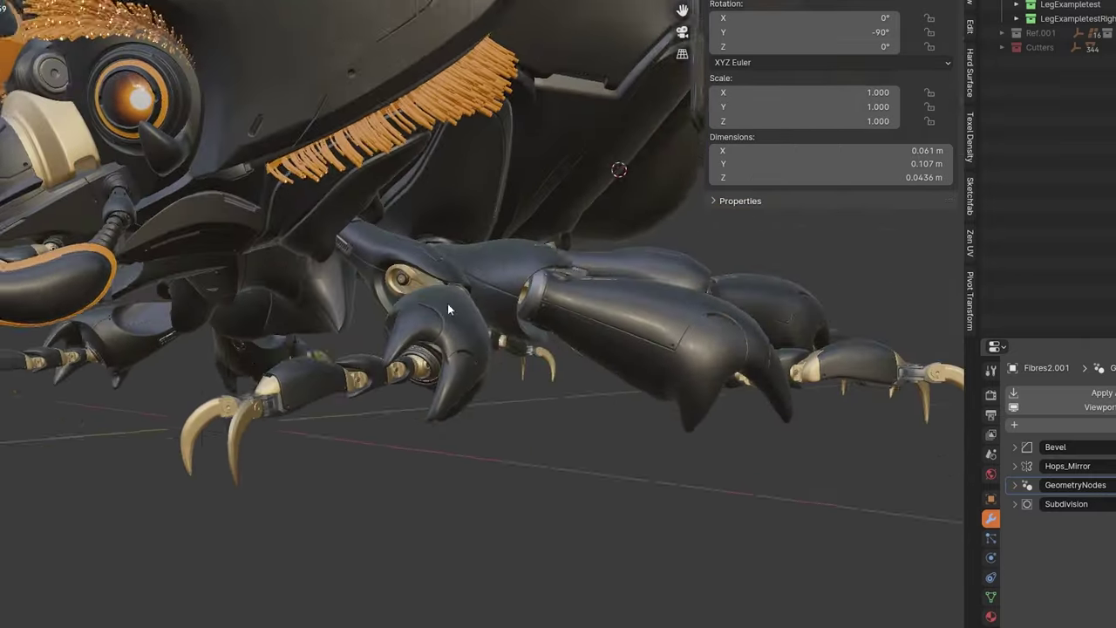
# Step: Inspect the detailed beetle model's leg armour, joints and claws up close, and its head and thorax from farther back
pyautogui.scroll(3, 443, 312)
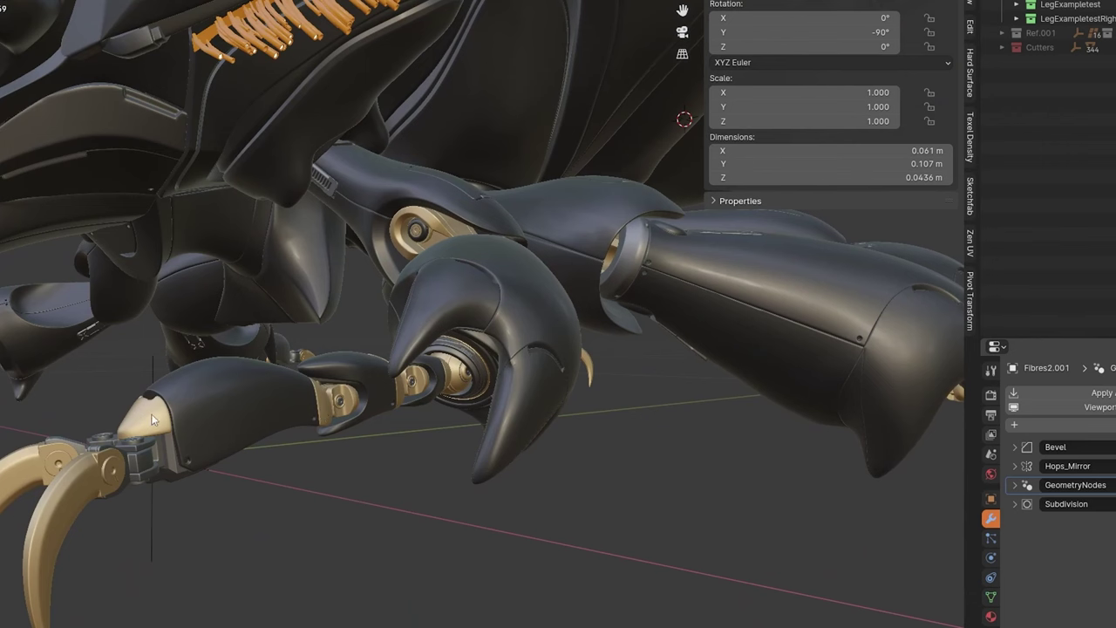
pyautogui.scroll(-2, 472, 332)
pyautogui.keyDown('shift'); pyautogui.moveTo(337, 205); pyautogui.dragTo(367, 265, button='middle'); pyautogui.keyUp('shift')
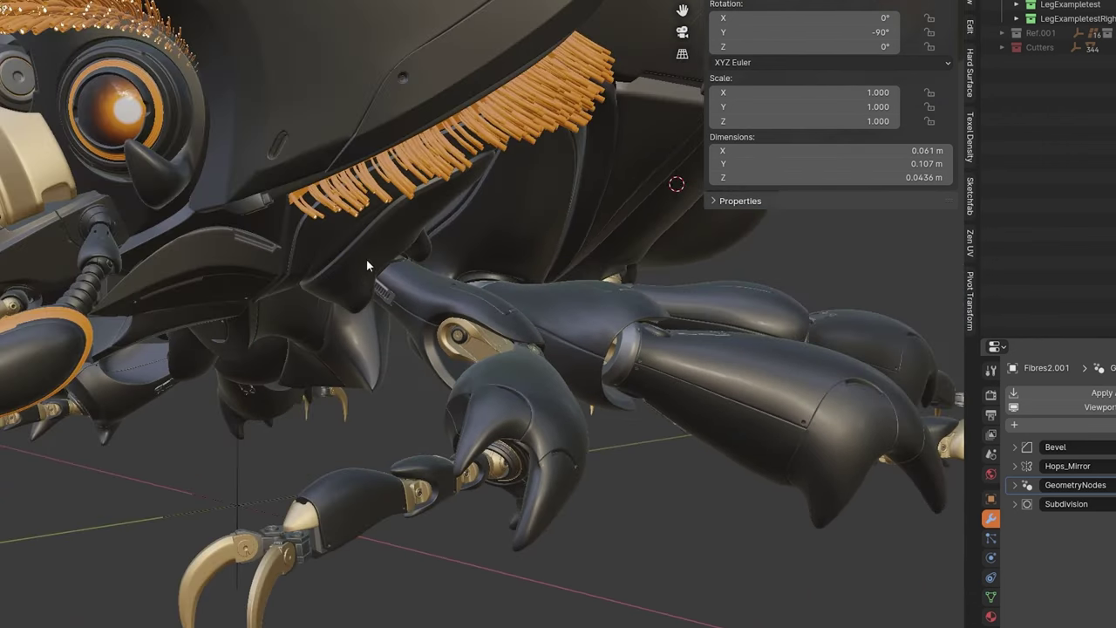
pyautogui.moveTo(174, 238); pyautogui.dragTo(99, 236, button='middle')
pyautogui.scroll(-3, 262, 164)
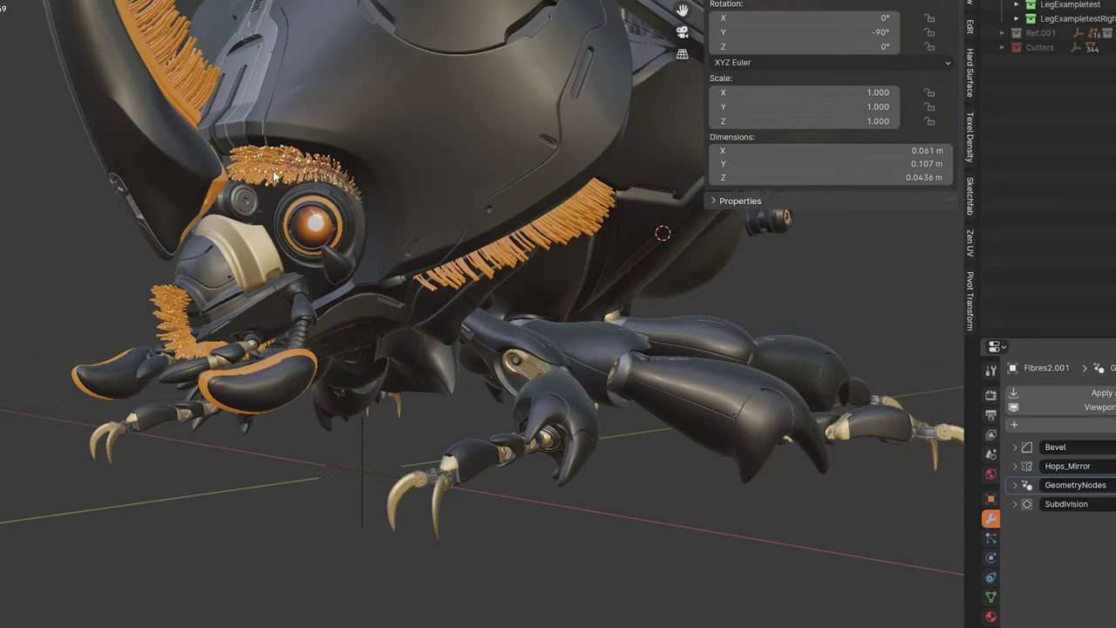
pyautogui.moveTo(477, 321); pyautogui.dragTo(534, 180, button='middle')
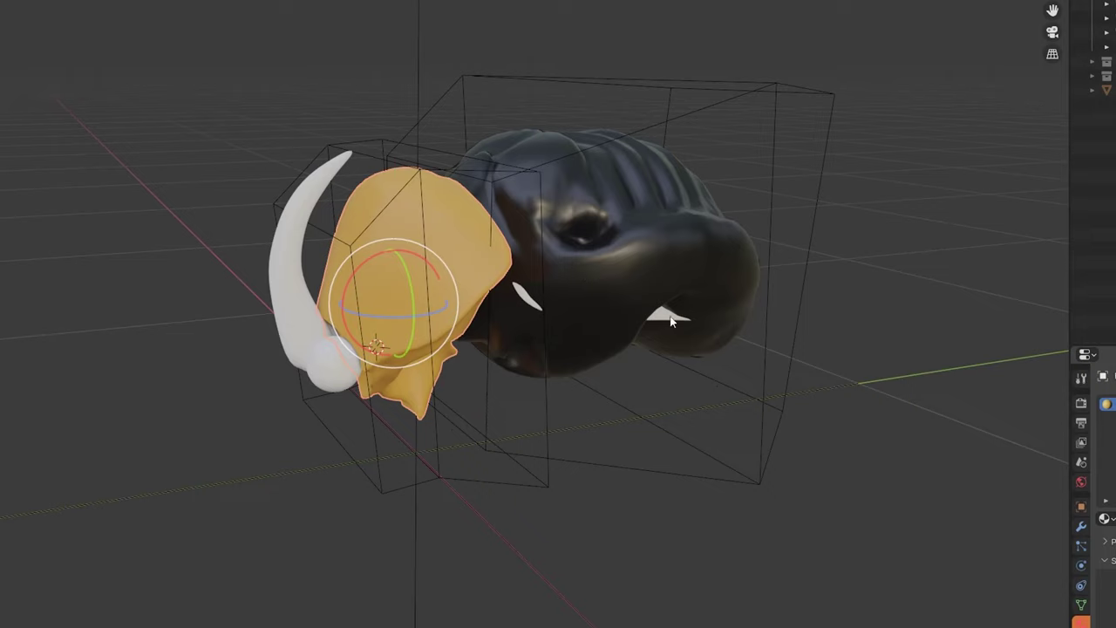
# Step: Give the blockout's curved horn a metallic gold material, and check it from the front and side against the yellow thorax and black abdomen
pyautogui.scroll(-2, 534, 314)
pyautogui.click(389, 279)
pyautogui.click(204, 276)
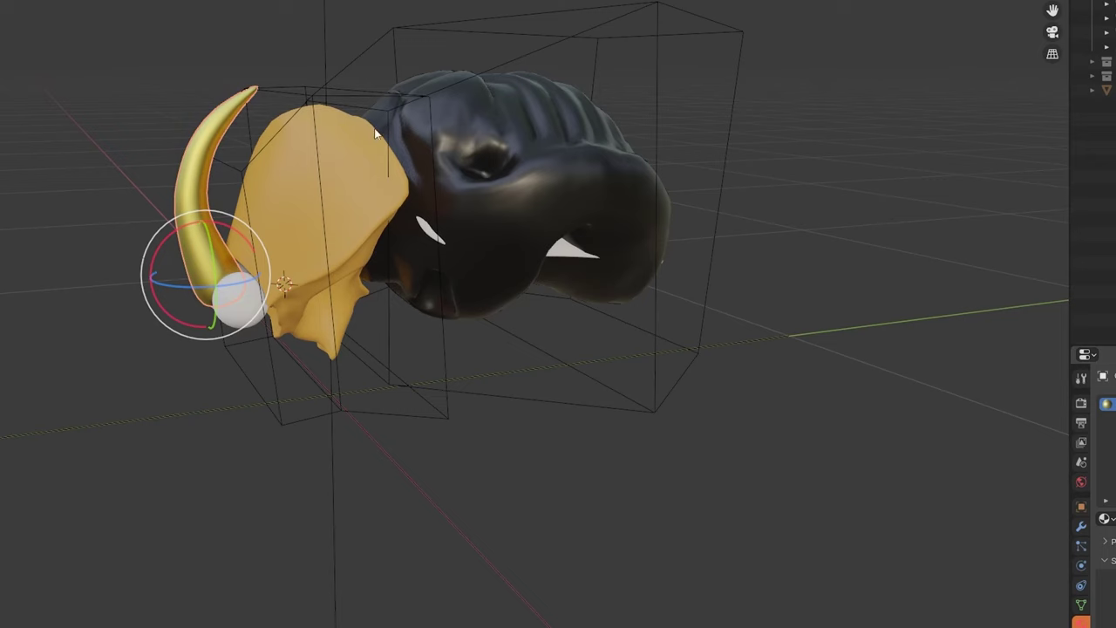
pyautogui.moveTo(376, 131); pyautogui.dragTo(474, 155, button='middle')
pyautogui.scroll(3, 541, 314)
pyautogui.keyDown('shift'); pyautogui.moveTo(563, 393); pyautogui.dragTo(756, 299, button='middle'); pyautogui.keyUp('shift')
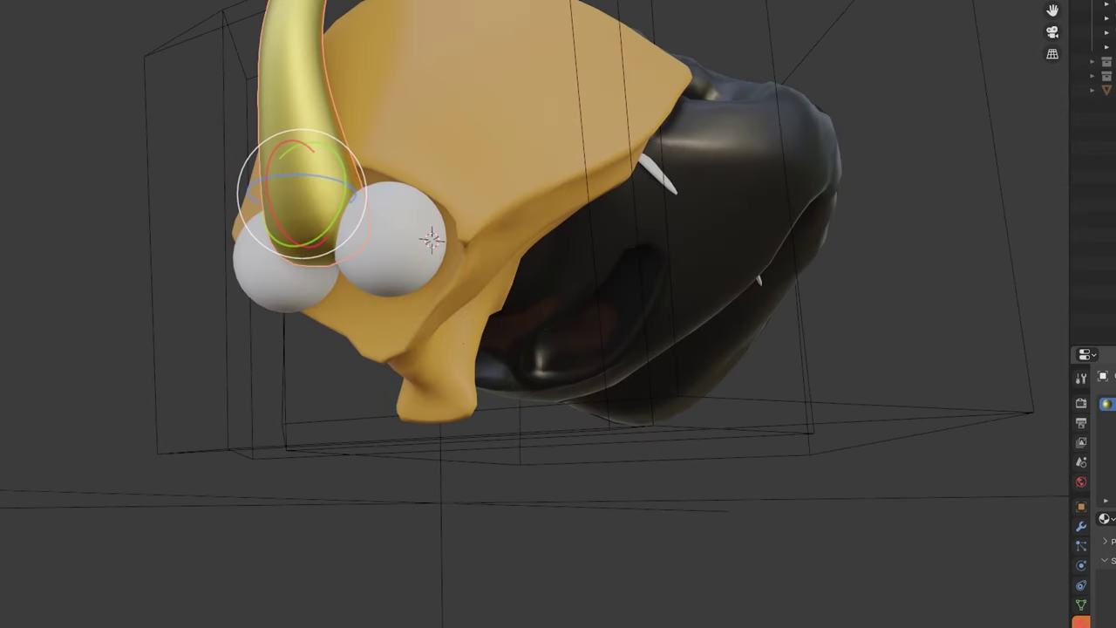
pyautogui.moveTo(544, 245); pyautogui.dragTo(731, 350, button='middle')
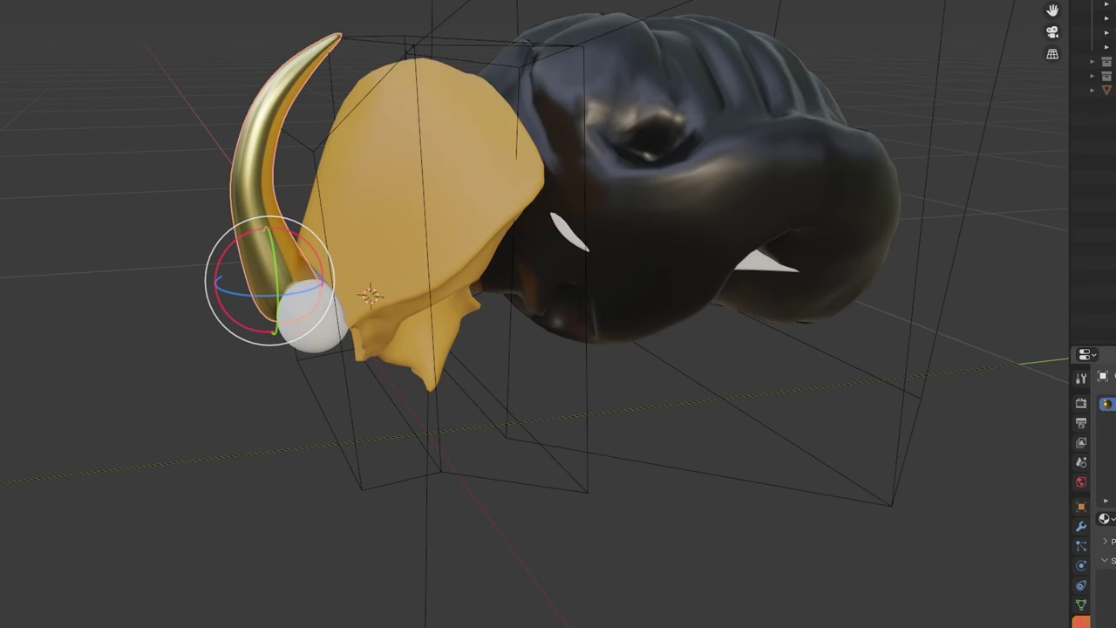
pyautogui.scroll(-2, 602, 253)
pyautogui.moveTo(595, 249); pyautogui.dragTo(562, 249, button='middle')
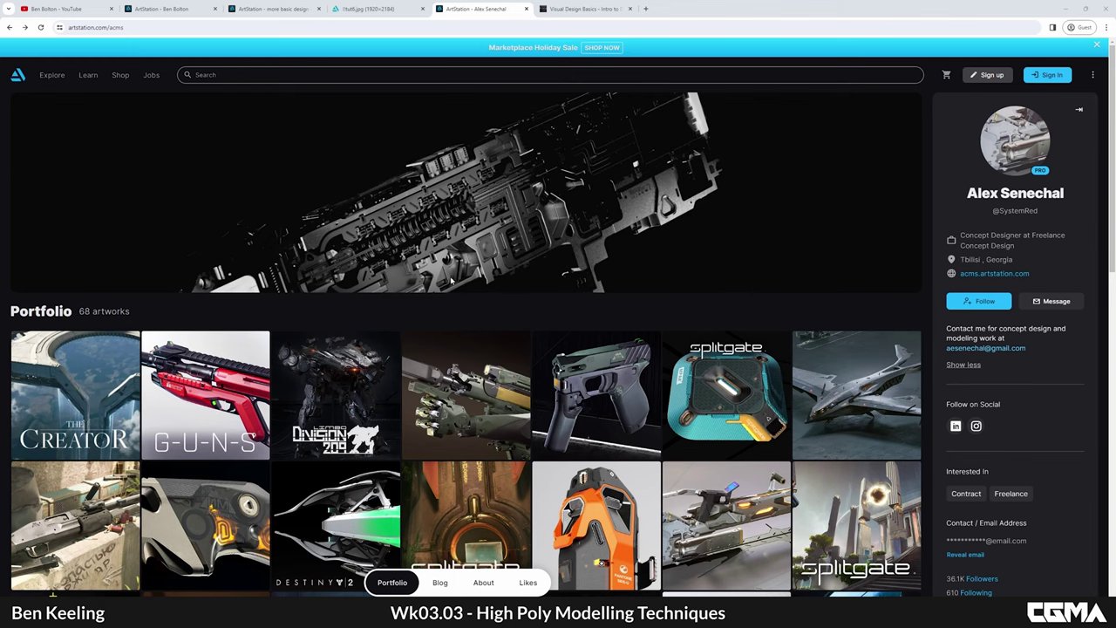
# Step: Switch to the browser and view the weapon concept designer's ArtStation portfolio and the Visual Design Basics - Intro to Design tutorial page
pyautogui.scroll(-1, 486, 364)
pyautogui.scroll(4, 492, 358)
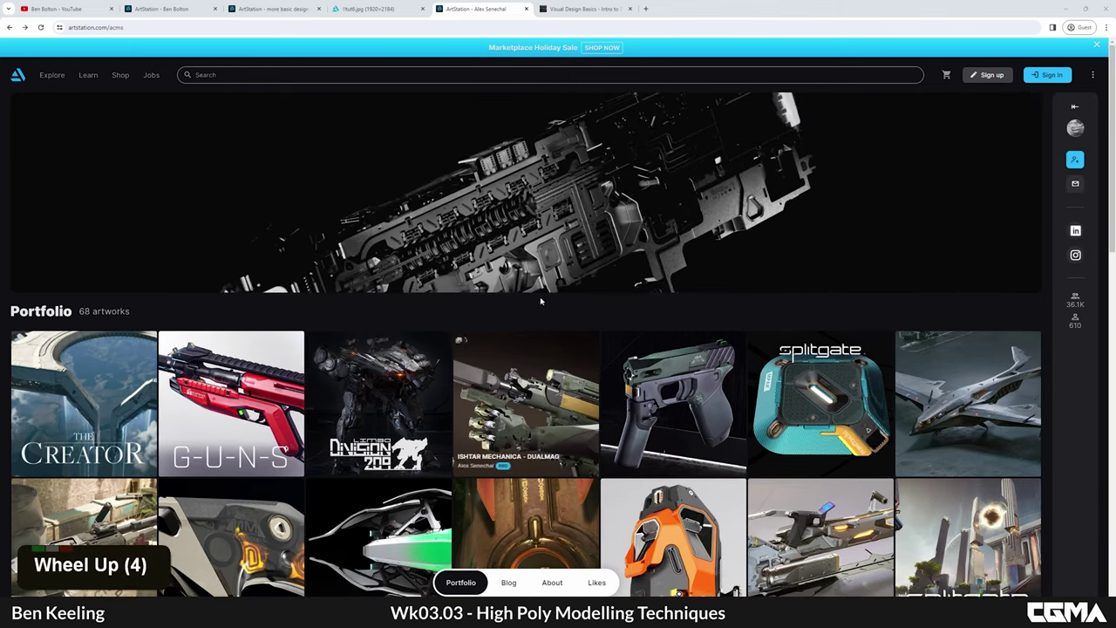
pyautogui.click(1077, 106)
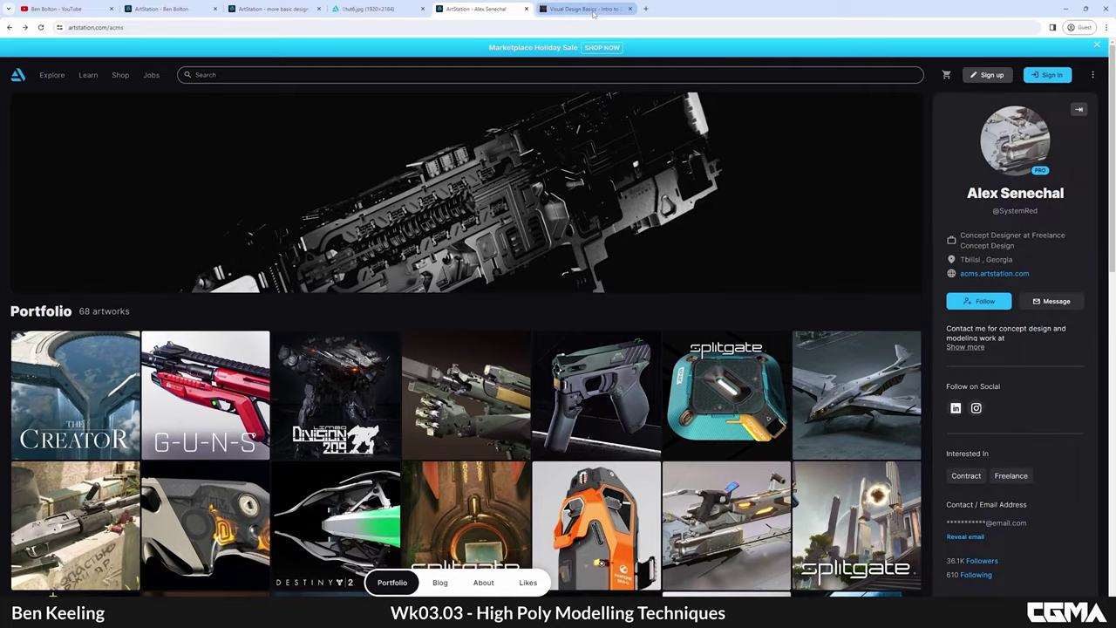
pyautogui.click(594, 11)
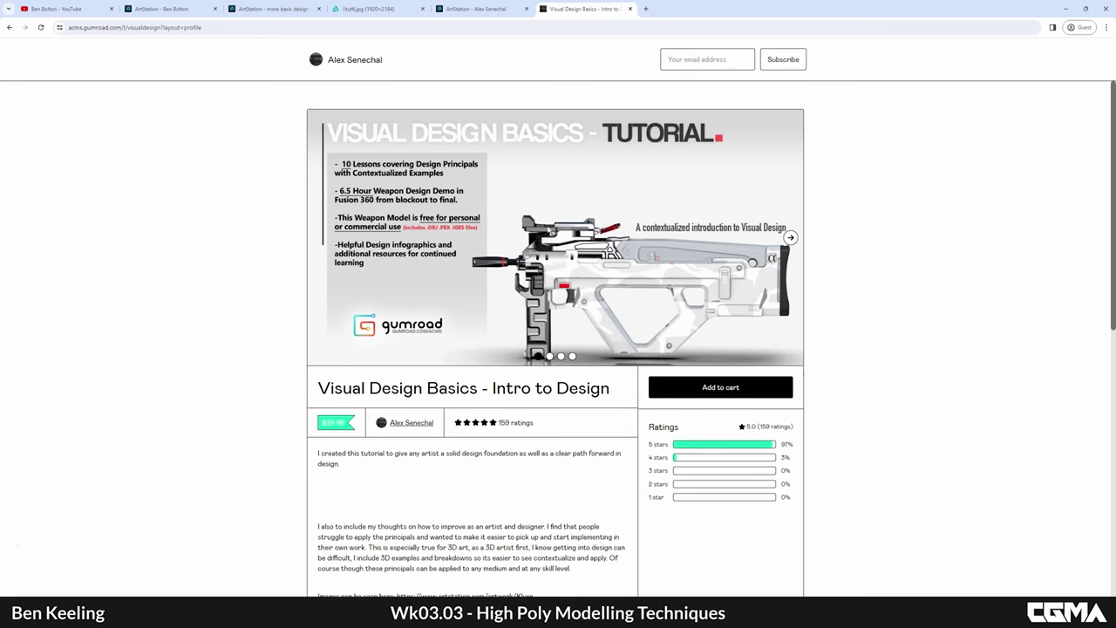
pyautogui.scroll(-1, 513, 221)
pyautogui.scroll(1, 547, 223)
# Step: Browse the ArtStation portfolio and YouTube video list of the author of the basic design concepts blog post
pyautogui.click(287, 10)
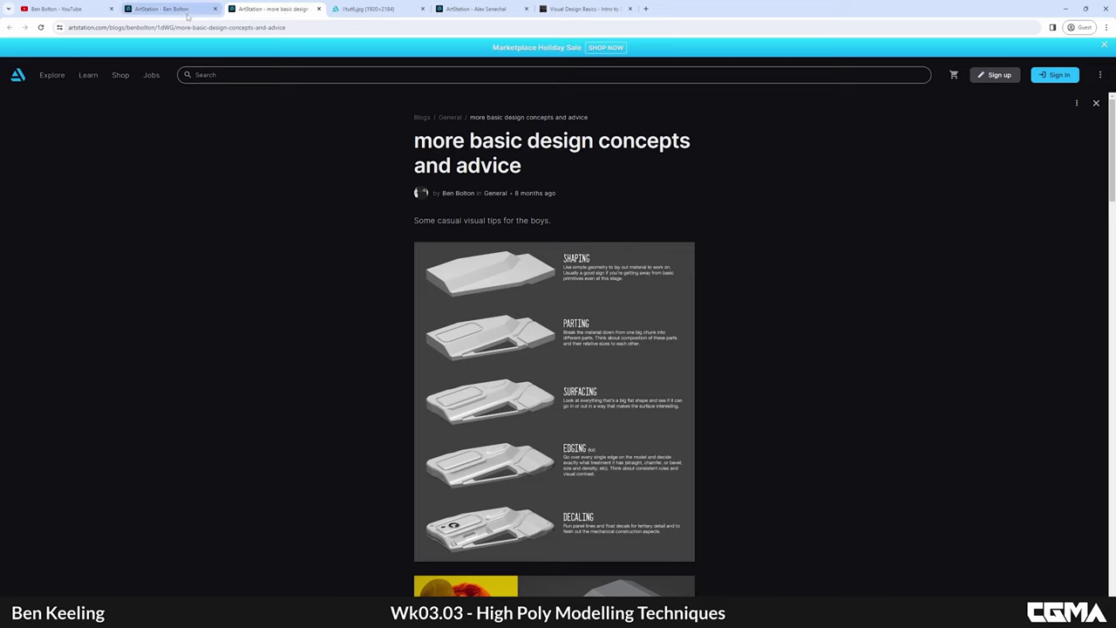
pyautogui.click(194, 10)
pyautogui.scroll(-2, 559, 382)
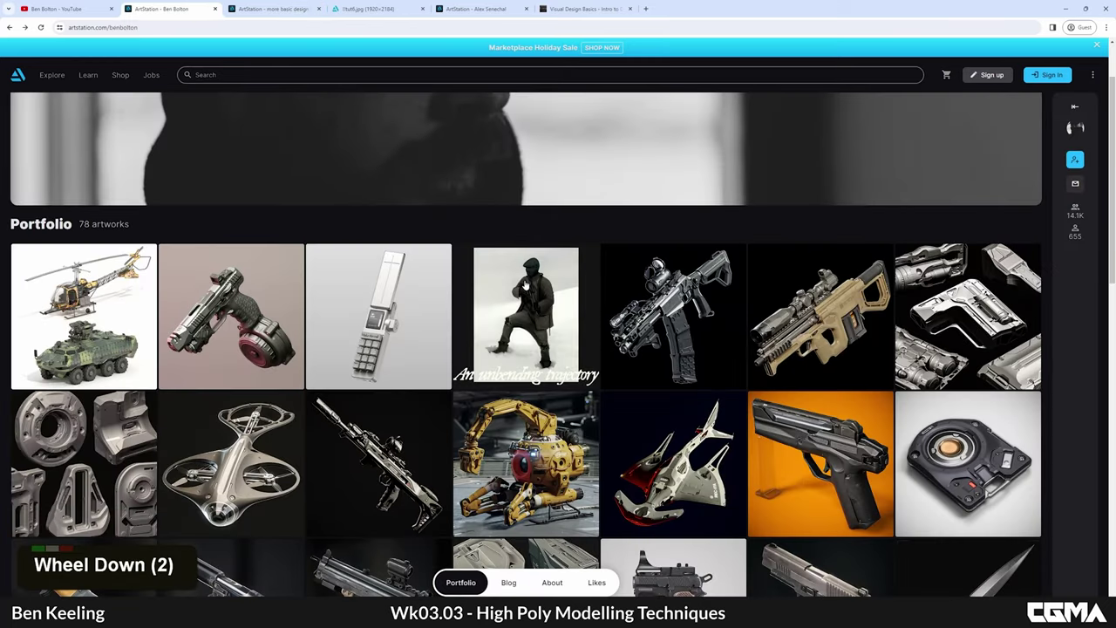
pyautogui.click(59, 9)
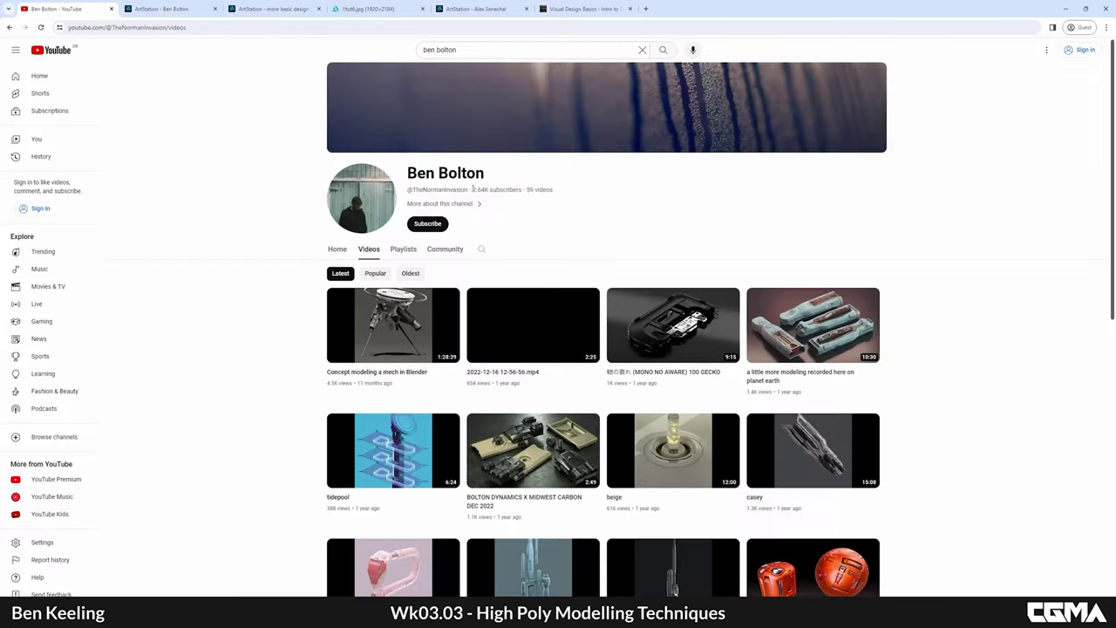
pyautogui.scroll(-5, 573, 264)
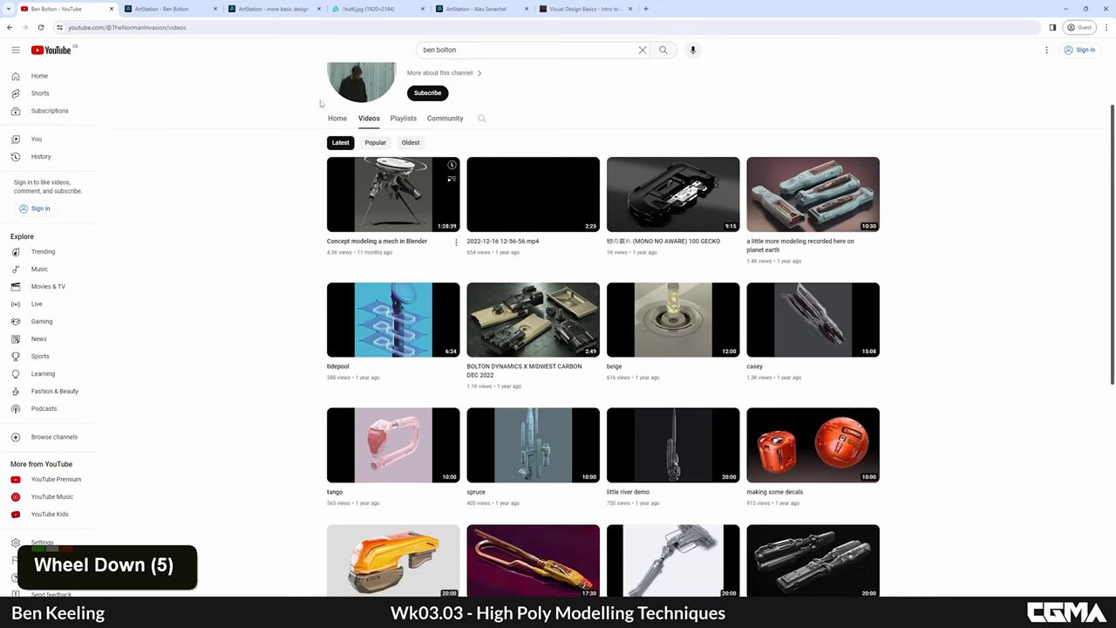
# Step: Read through the blog post "more basic design concepts and advice" and return to its beginning
pyautogui.click(293, 12)
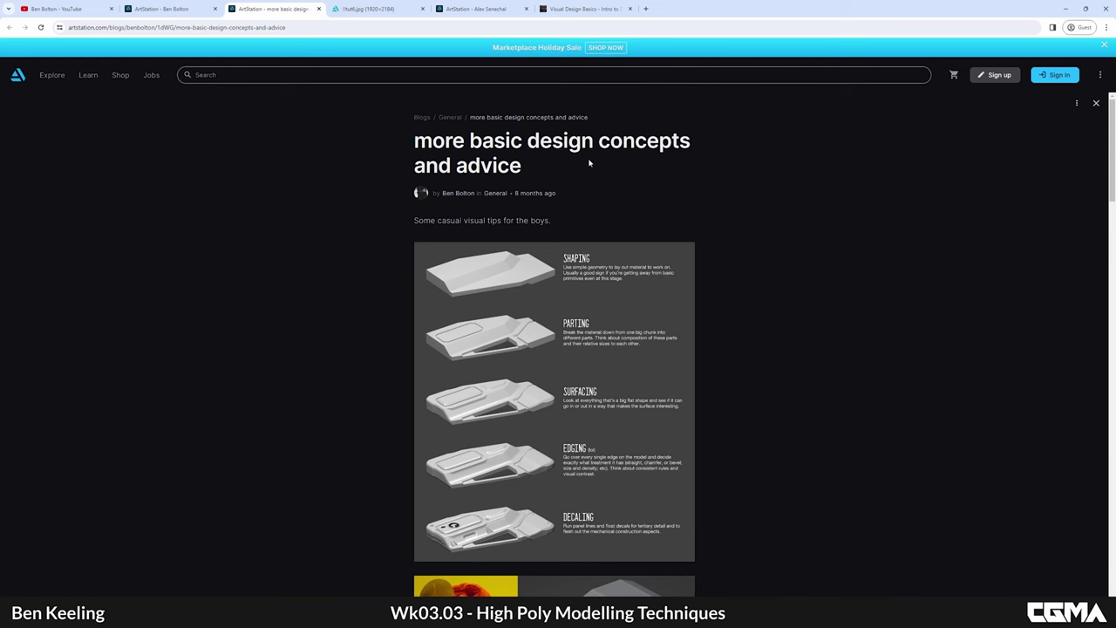
pyautogui.scroll(-3, 621, 209)
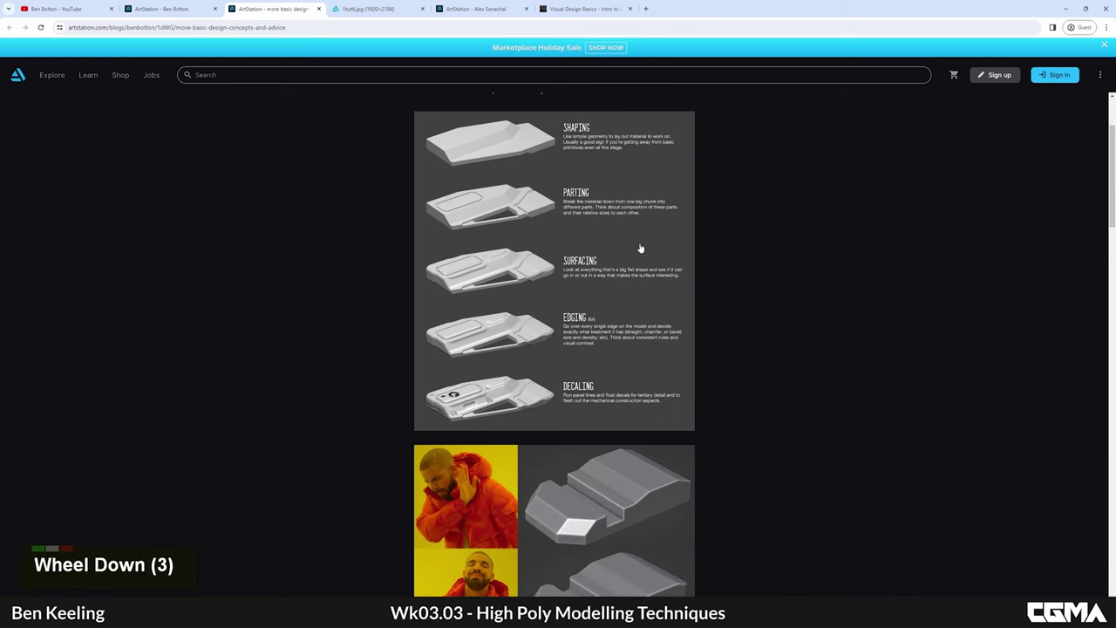
pyautogui.scroll(-11, 582, 281)
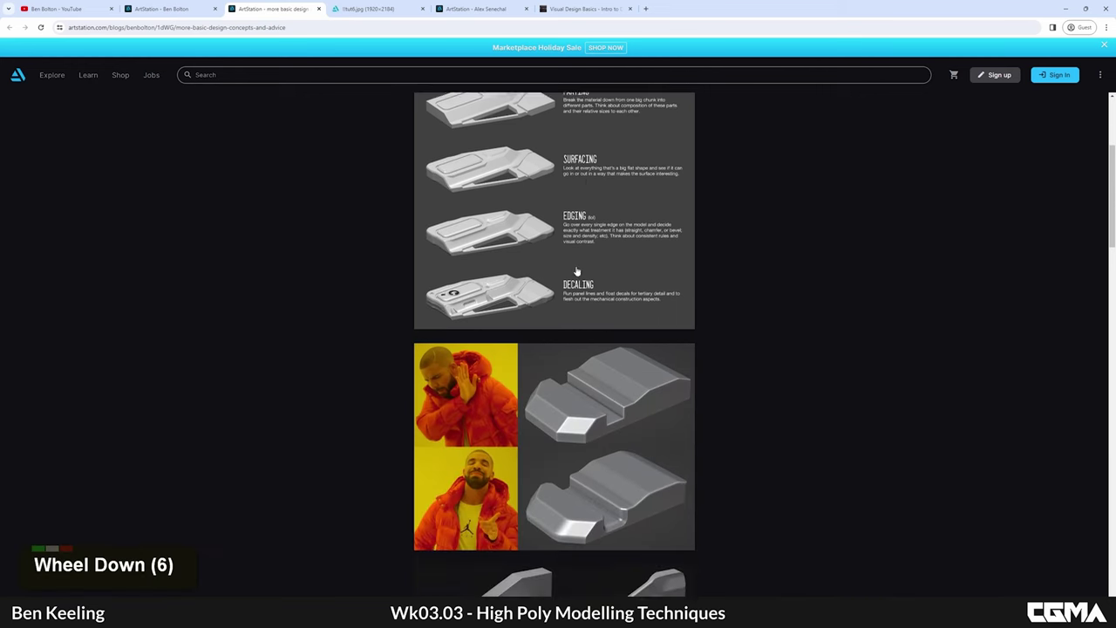
pyautogui.scroll(-3, 570, 232)
pyautogui.scroll(18, 595, 276)
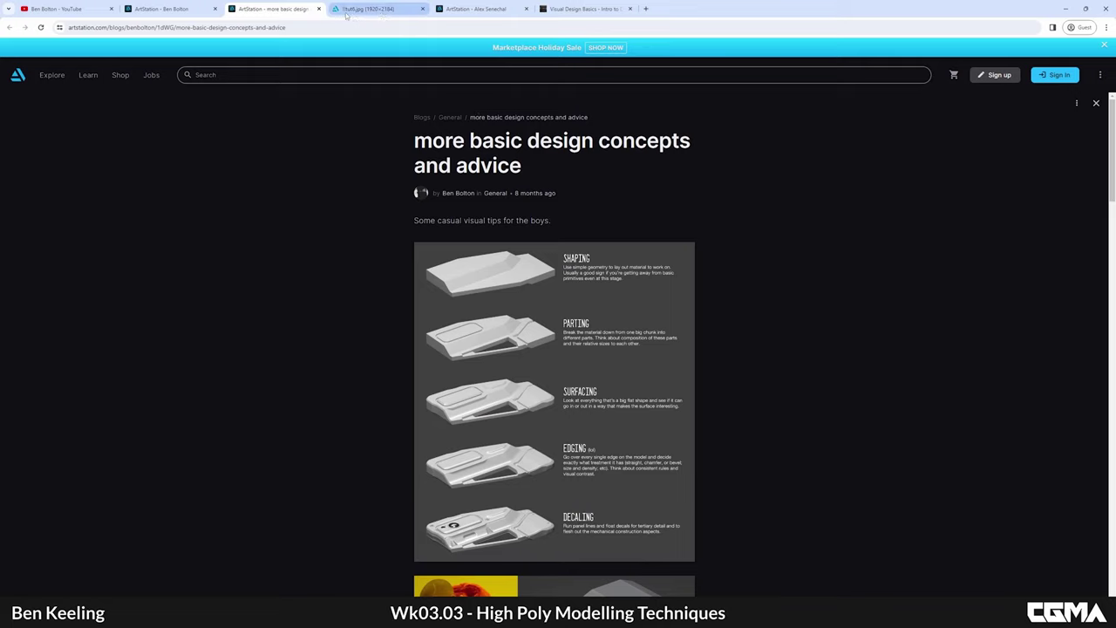
# Step: Study the full-size infographic on shaping, parting, surfacing, edging and decaling alongside the blog's bevel comparison
pyautogui.click(381, 10)
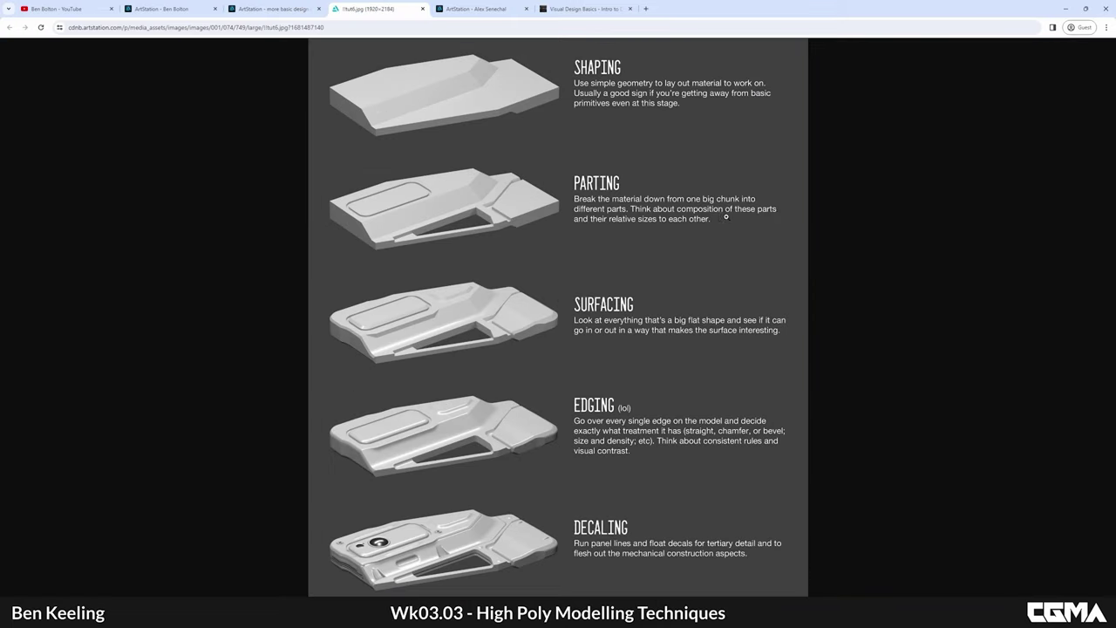
pyautogui.scroll(3, 667, 229)
pyautogui.click(280, 10)
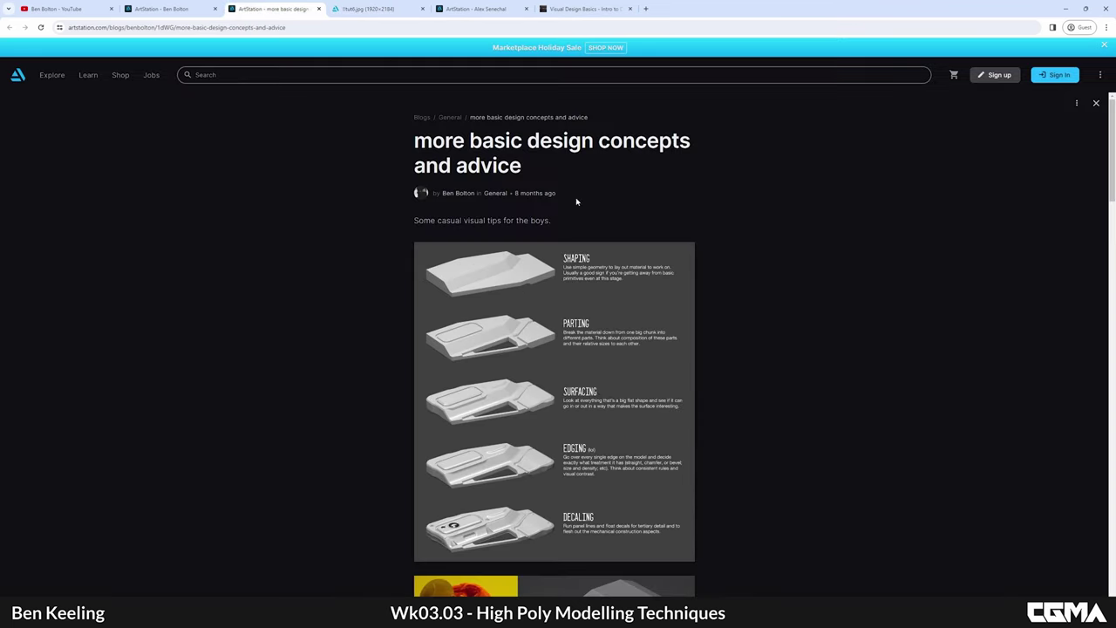
pyautogui.scroll(-5, 601, 360)
pyautogui.scroll(1, 603, 341)
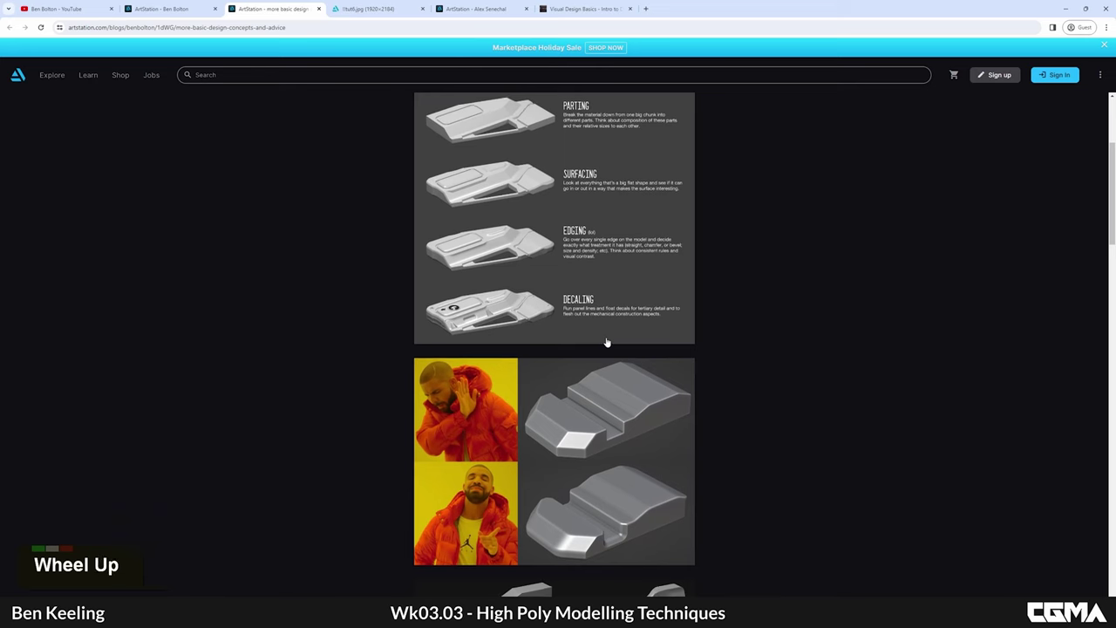
pyautogui.click(368, 12)
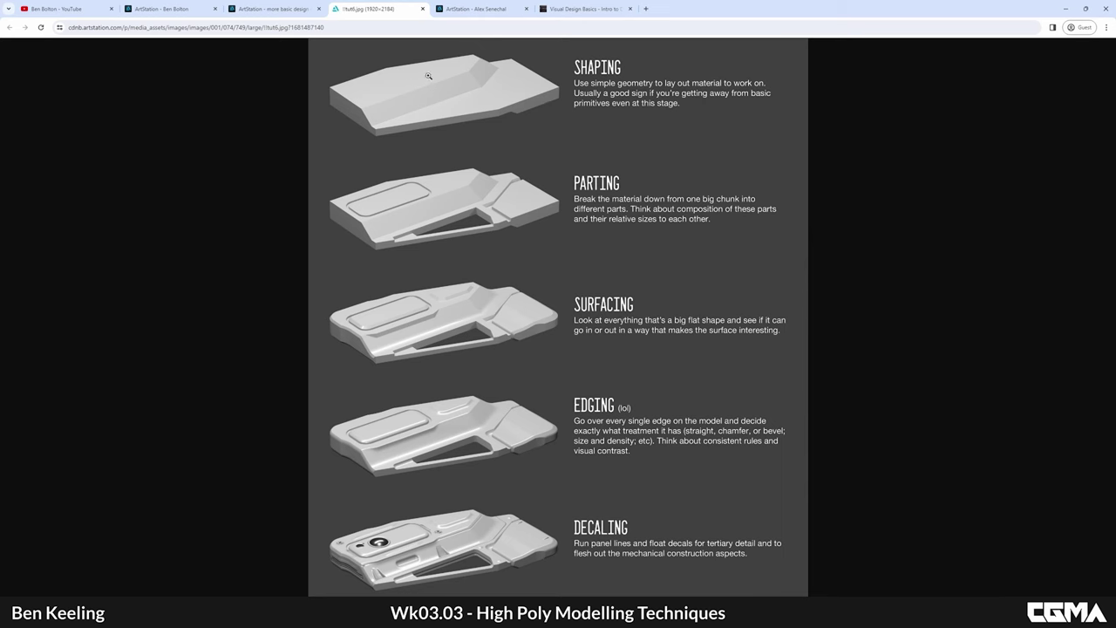
pyautogui.scroll(-1, 593, 127)
pyautogui.scroll(-1, 573, 148)
pyautogui.click(178, 10)
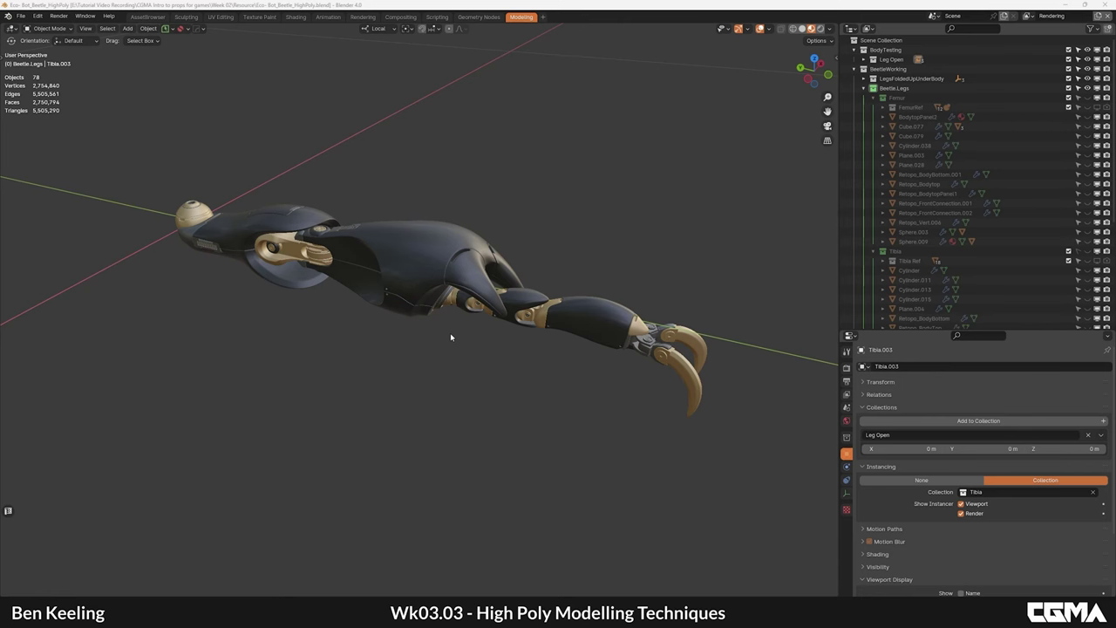
# Step: Inspect the assembled beetle leg in Blender from several sides
pyautogui.moveTo(497, 298)
pyautogui.keyDown('alt'); pyautogui.mouseDown(button='middle')
pyautogui.moveTo(540, 318)
pyautogui.moveTo(517, 305)
pyautogui.mouseUp(button='middle'); pyautogui.keyUp('alt')
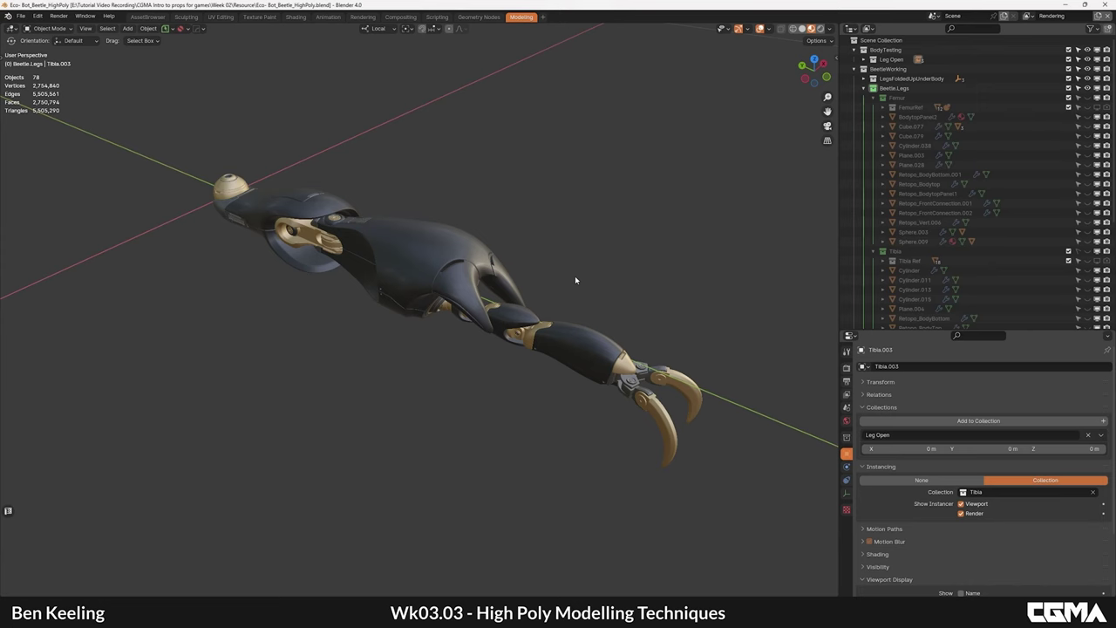
pyautogui.keyDown('alt'); pyautogui.moveTo(646, 318); pyautogui.dragTo(544, 307, button='middle'); pyautogui.keyUp('alt')
pyautogui.keyDown('alt'); pyautogui.moveTo(435, 308); pyautogui.dragTo(501, 278, button='middle'); pyautogui.keyUp('alt')
pyautogui.keyDown('alt'); pyautogui.moveTo(229, 250); pyautogui.dragTo(475, 264, button='middle'); pyautogui.keyUp('alt')
pyautogui.scroll(-1, 343, 279)
pyautogui.keyDown('alt'); pyautogui.moveTo(334, 293); pyautogui.dragTo(355, 292, button='middle'); pyautogui.keyUp('alt')
# Step: Test the leg's articulation by rotating the tibia and the foot at their joints, undoing each rotation
pyautogui.click(355, 292)
pyautogui.press('r')
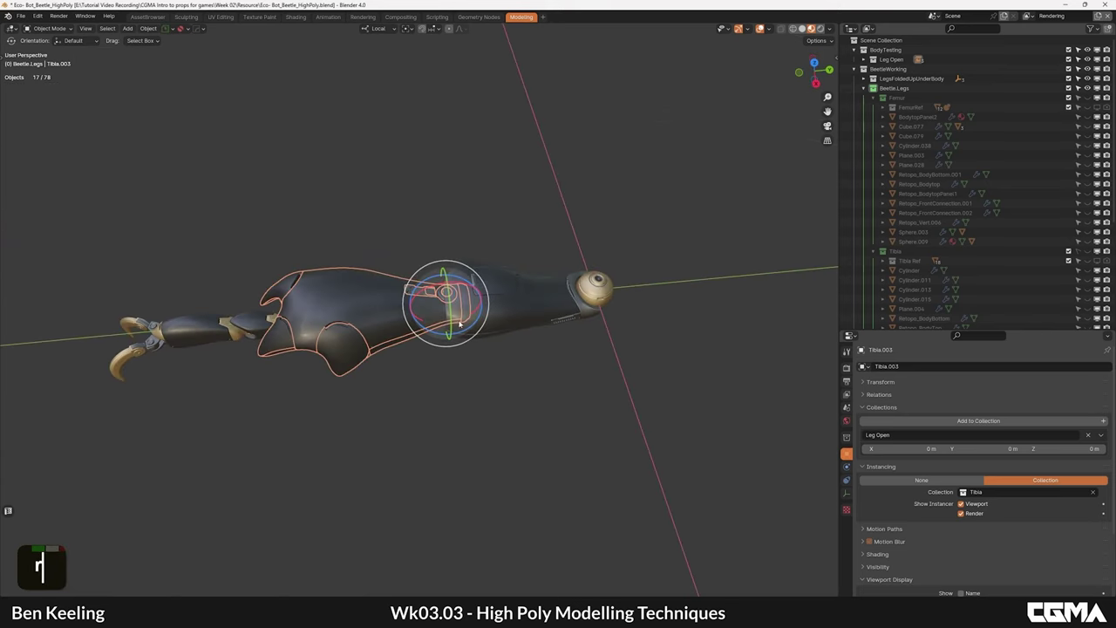
pyautogui.moveTo(420, 324); pyautogui.dragTo(322, 288)
pyautogui.hotkey('ctrl', 'z')
pyautogui.click(243, 313)
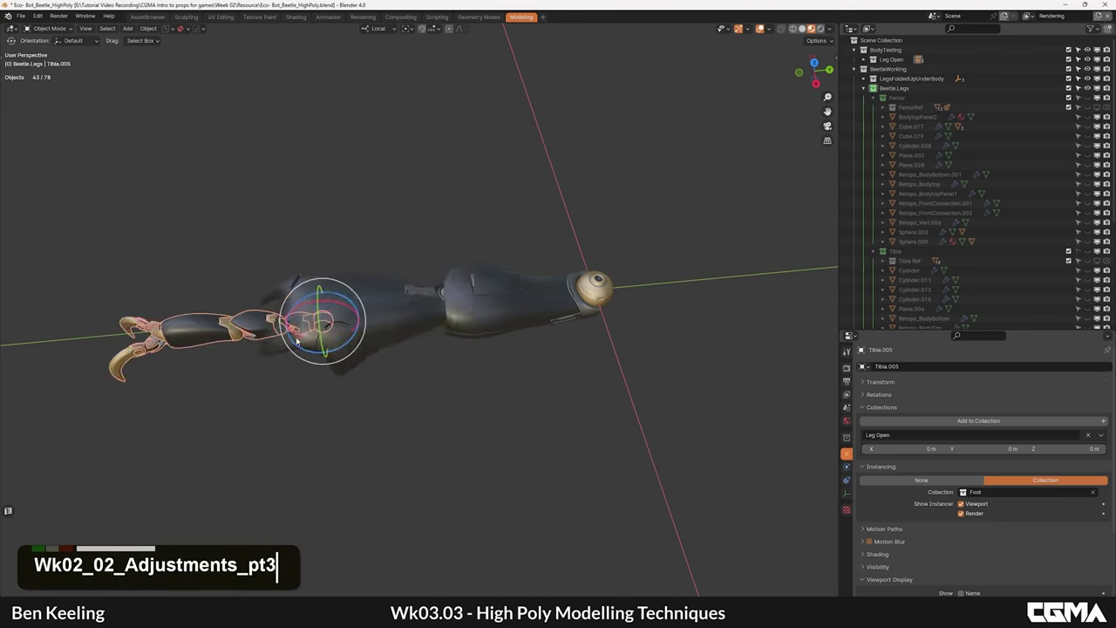
pyautogui.keyDown('alt'); pyautogui.moveTo(295, 340); pyautogui.dragTo(329, 280, button='middle'); pyautogui.keyUp('alt')
pyautogui.moveTo(360, 284); pyautogui.dragTo(332, 279)
pyautogui.hotkey('ctrl', 'z')
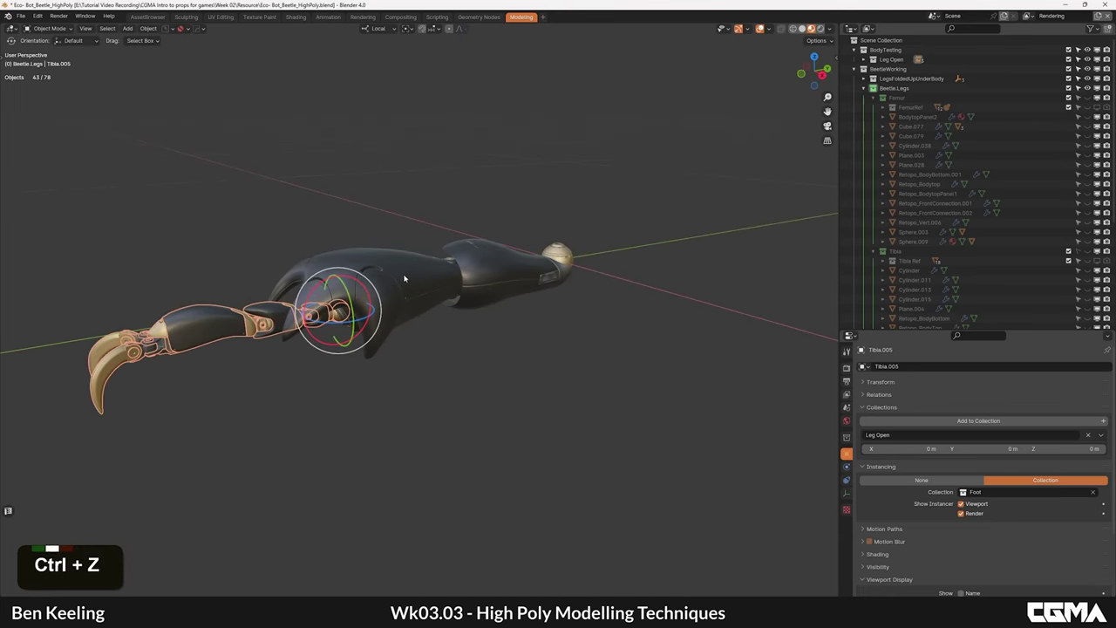
# Step: Try rotating the tibia again and the femur at its ball joint, undoing each rotation
pyautogui.click(407, 276)
pyautogui.keyDown('alt'); pyautogui.moveTo(408, 281); pyautogui.dragTo(431, 334, button='middle'); pyautogui.keyUp('alt')
pyautogui.moveTo(466, 321); pyautogui.dragTo(405, 328)
pyautogui.hotkey('ctrl', 'z')
pyautogui.click(539, 308)
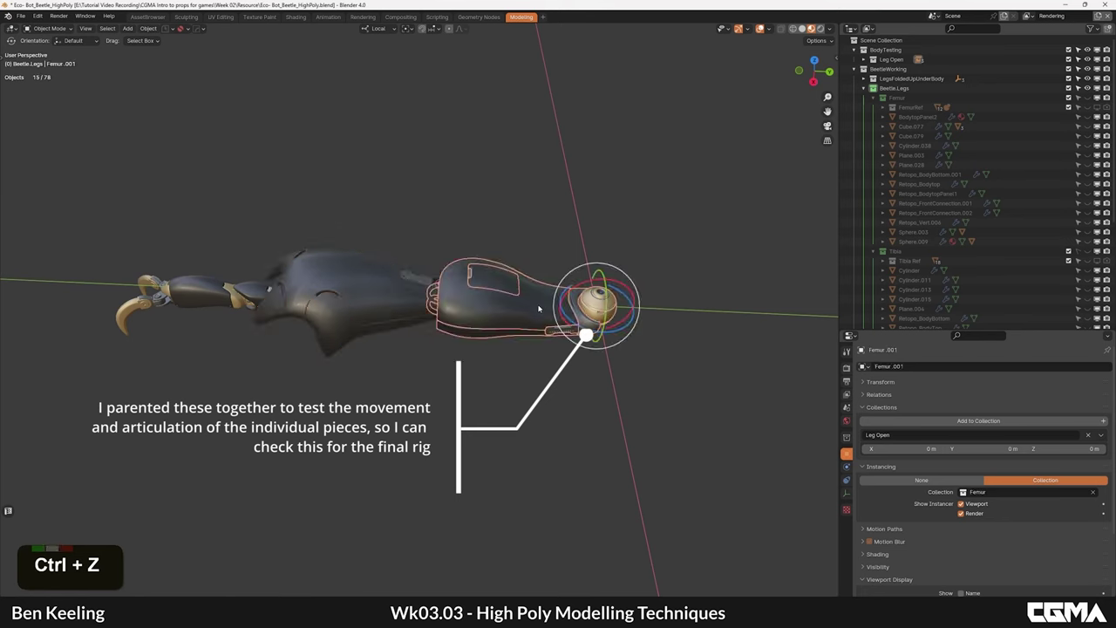
pyautogui.keyDown('alt'); pyautogui.moveTo(539, 308); pyautogui.dragTo(500, 312, button='middle'); pyautogui.keyUp('alt')
pyautogui.moveTo(599, 372); pyautogui.dragTo(592, 361)
pyautogui.hotkey('ctrl', 'z')
pyautogui.keyDown('alt'); pyautogui.moveTo(619, 287); pyautogui.dragTo(489, 267, button='middle'); pyautogui.keyUp('alt')
pyautogui.click(471, 306)
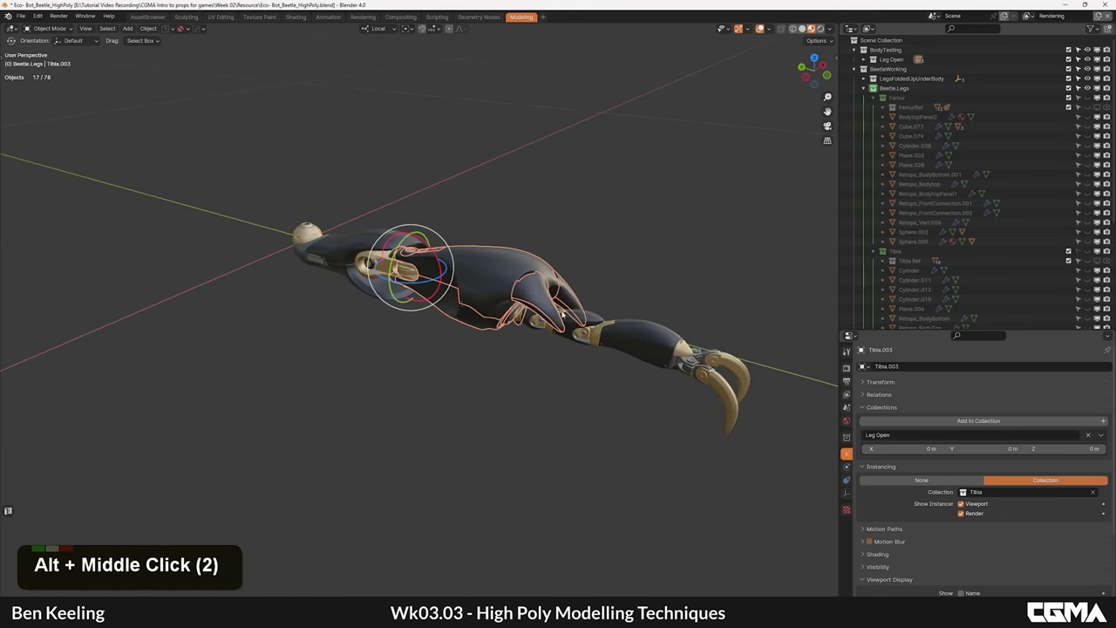
pyautogui.keyDown('alt'); pyautogui.middleClick(521, 317); pyautogui.keyUp('alt')
# Step: Collapse the sub-collections inside Beetle.Legs and show the Femur collection in place of the BodyTesting leg
pyautogui.click(864, 89)
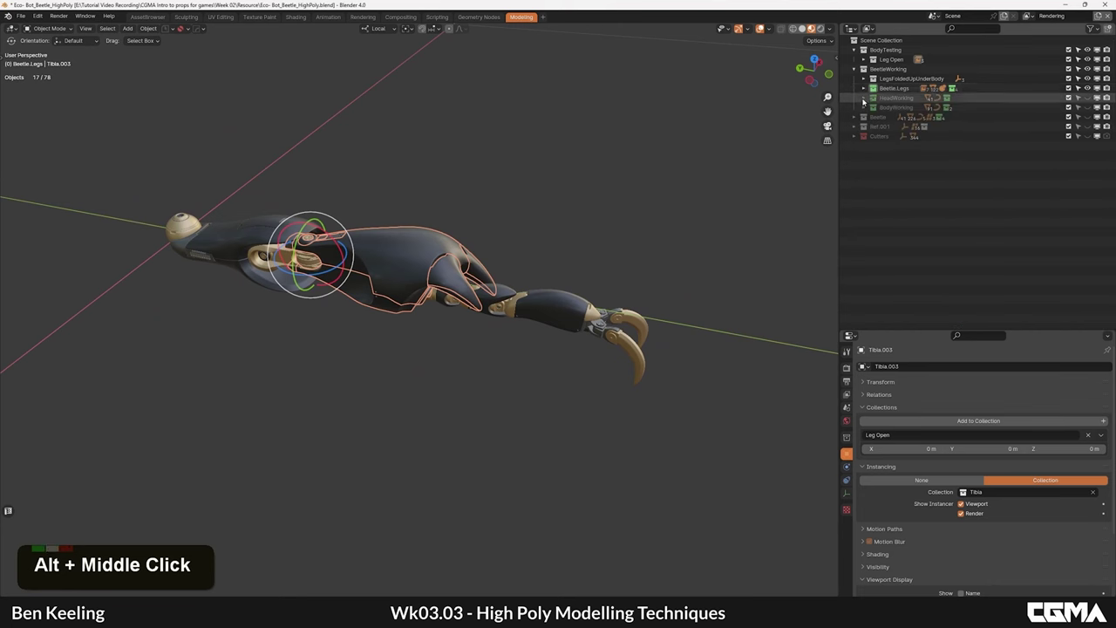
pyautogui.click(864, 89)
pyautogui.moveTo(873, 99); pyautogui.dragTo(873, 117)
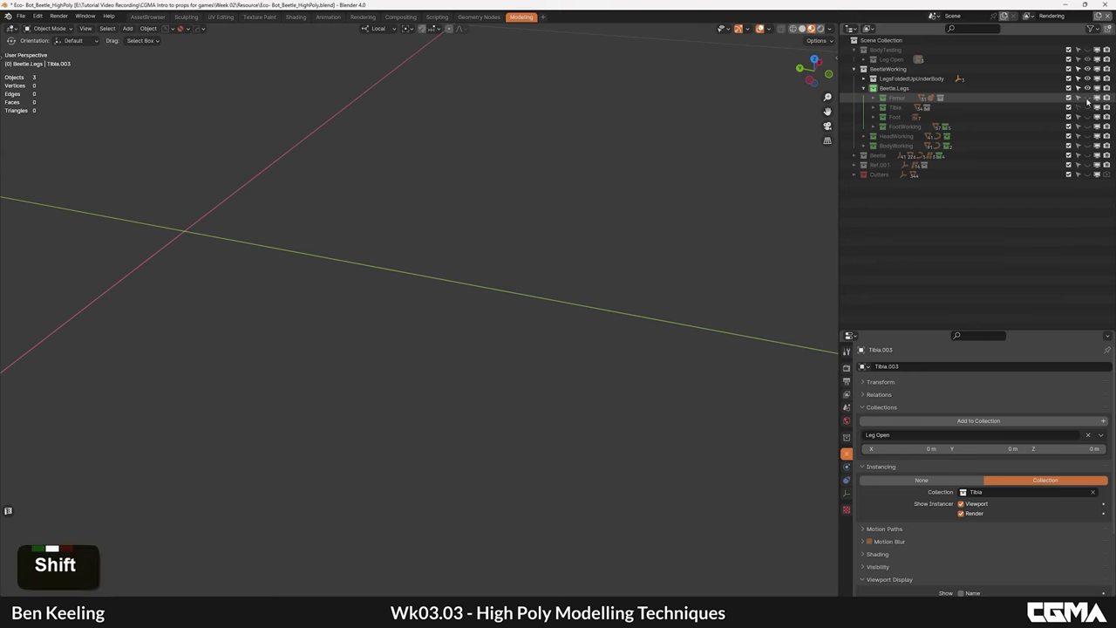
pyautogui.keyDown('shift'); pyautogui.click(1088, 99); pyautogui.keyUp('shift')
# Step: Examine the femur model up close, focusing on its upper body shell and joint bracket
pyautogui.keyDown('shift'); pyautogui.moveTo(218, 246); pyautogui.dragTo(429, 246, button='middle'); pyautogui.keyUp('shift')
pyautogui.click(429, 246)
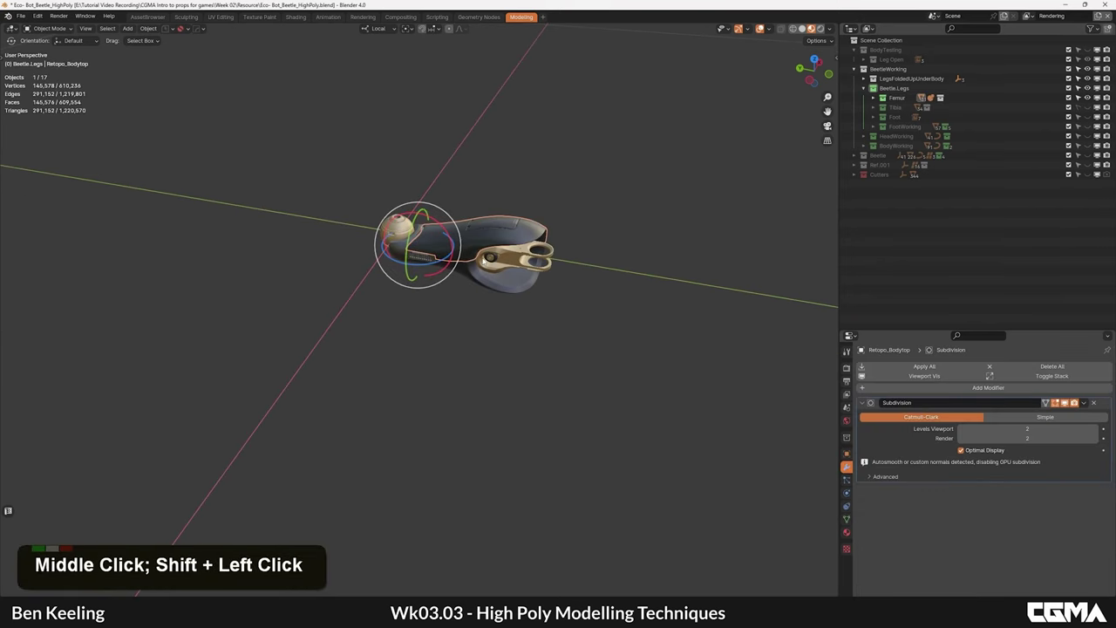
pyautogui.press('KP_Decimal')
pyautogui.scroll(-1, 490, 252)
pyautogui.click(515, 219)
pyautogui.press('F4')
pyautogui.moveTo(499, 259); pyautogui.dragTo(561, 204, button='middle')
pyautogui.scroll(-2, 516, 267)
pyautogui.press('F4')
# Step: Show the Tibia collection in place of the Femur, and replace it with the Foot collection to view the claws and segments
pyautogui.keyDown('shift'); pyautogui.click(1088, 99); pyautogui.keyUp('shift')
pyautogui.keyDown('shift'); pyautogui.click(1087, 107); pyautogui.keyUp('shift')
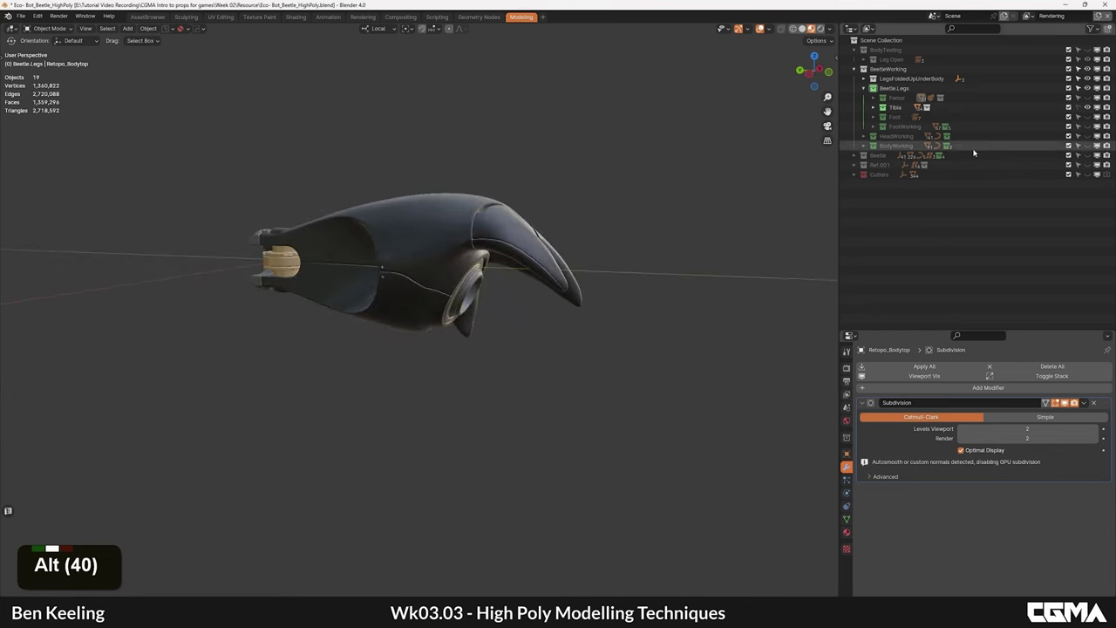
pyautogui.keyDown('shift'); pyautogui.click(1087, 107); pyautogui.keyUp('shift')
pyautogui.keyDown('shift'); pyautogui.click(1088, 116); pyautogui.keyUp('shift')
pyautogui.scroll(-1, 522, 235)
pyautogui.keyDown('alt'); pyautogui.moveTo(521, 235); pyautogui.dragTo(487, 337, button='middle'); pyautogui.keyUp('alt')
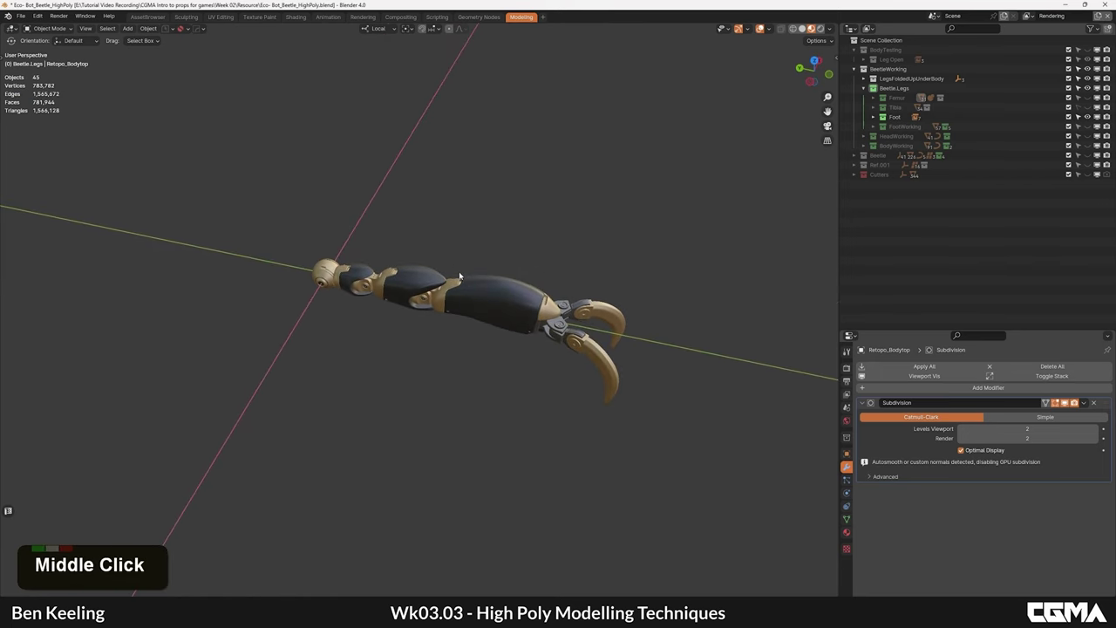
# Step: Examine the assembled high-poly leg around its joints, foot body and two claws
pyautogui.moveTo(459, 276); pyautogui.dragTo(489, 314, button='middle')
pyautogui.scroll(2, 493, 322)
pyautogui.moveTo(514, 351); pyautogui.dragTo(478, 312, button='middle')
pyautogui.moveTo(650, 348); pyautogui.dragTo(597, 284, button='middle')
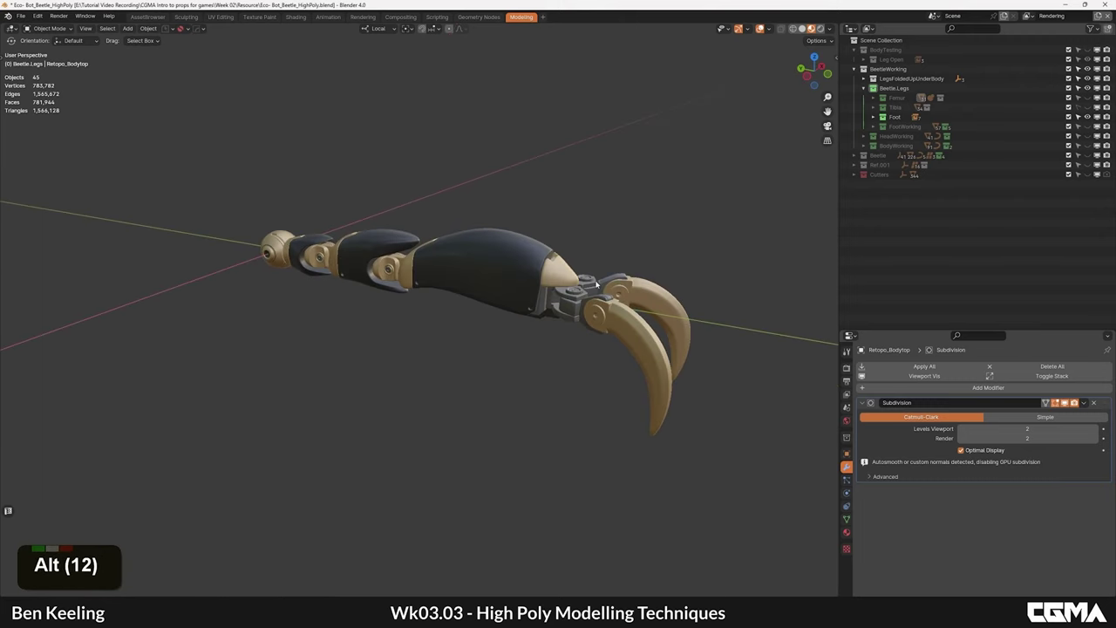
pyautogui.moveTo(527, 264); pyautogui.dragTo(538, 280, button='middle')
pyautogui.keyDown('alt'); pyautogui.moveTo(538, 280); pyautogui.dragTo(295, 258, button='middle'); pyautogui.keyUp('alt')
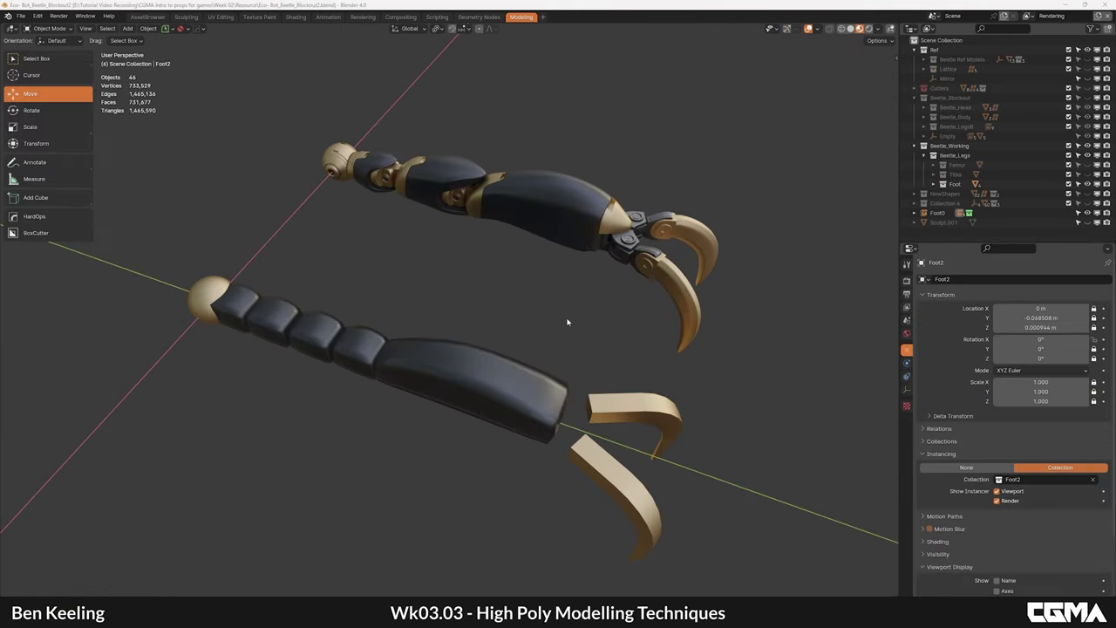
# Step: Compare the simple blockout leg with the detailed high-poly leg in the Blockout2 file, covering segments, joints and claws
pyautogui.keyDown('alt'); pyautogui.moveTo(671, 377); pyautogui.dragTo(643, 378, button='middle'); pyautogui.keyUp('alt')
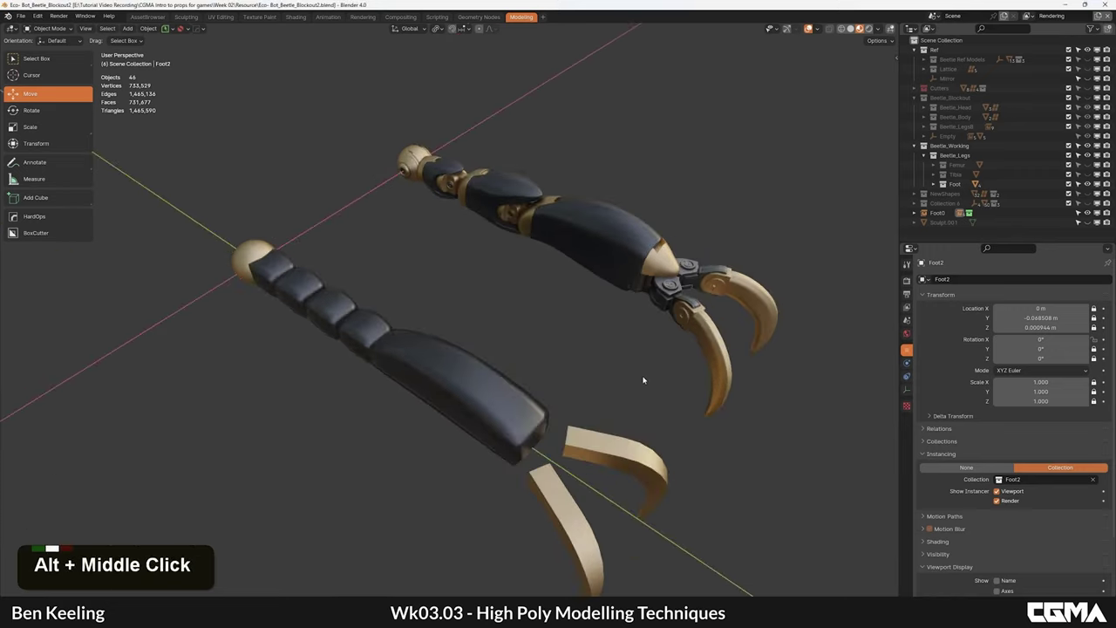
pyautogui.scroll(-1, 639, 363)
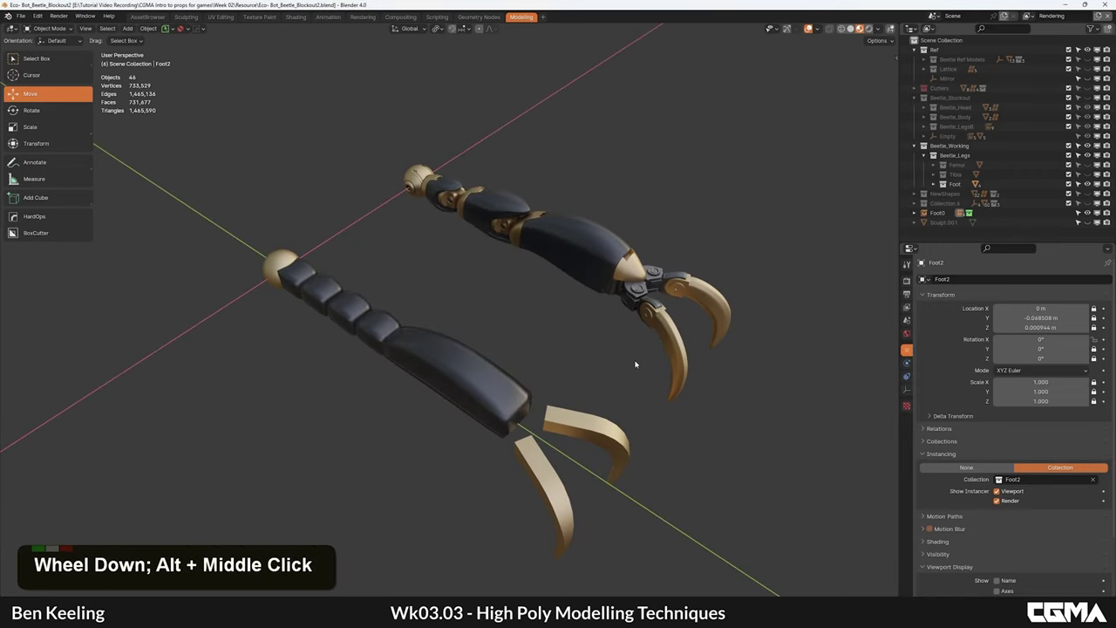
pyautogui.moveTo(631, 351); pyautogui.dragTo(631, 354, button='middle')
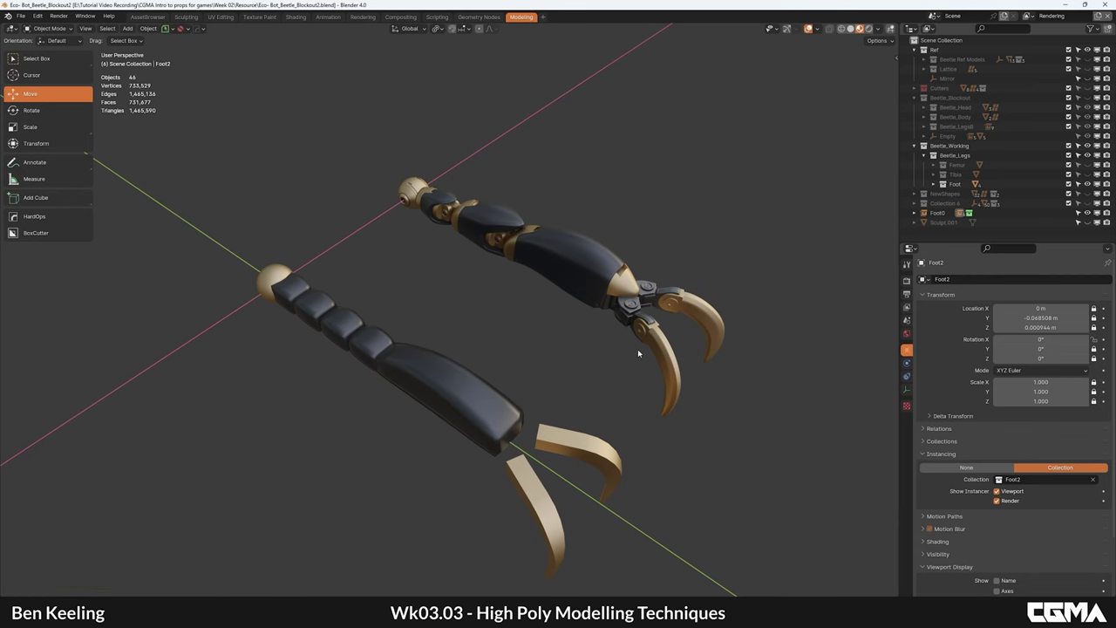
pyautogui.moveTo(637, 354); pyautogui.dragTo(550, 293, button='middle')
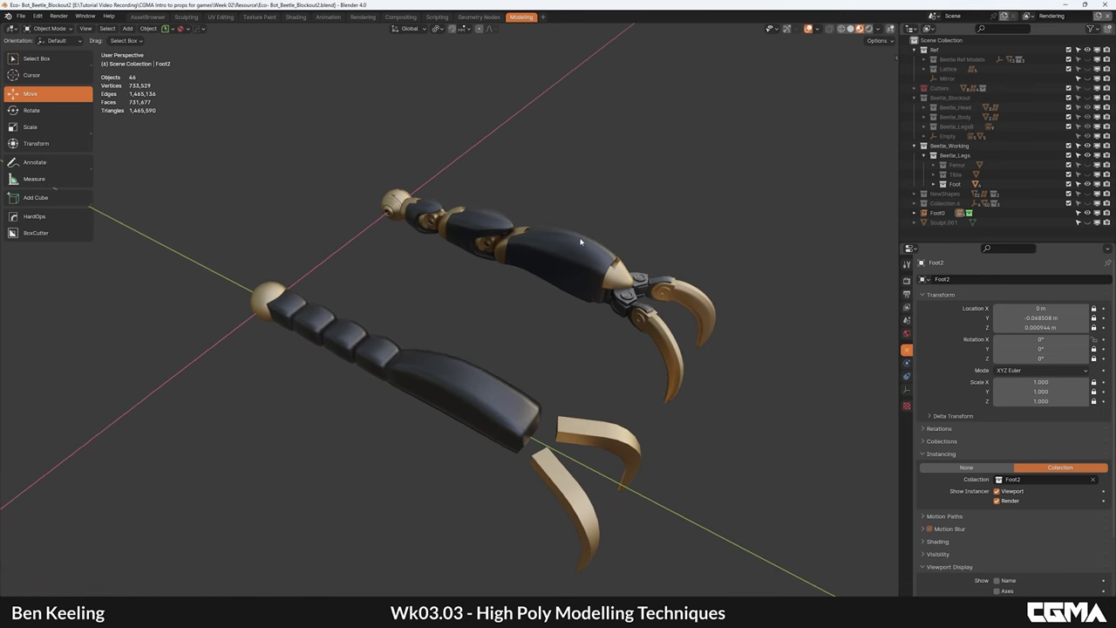
pyautogui.moveTo(581, 242); pyautogui.dragTo(563, 269, button='middle')
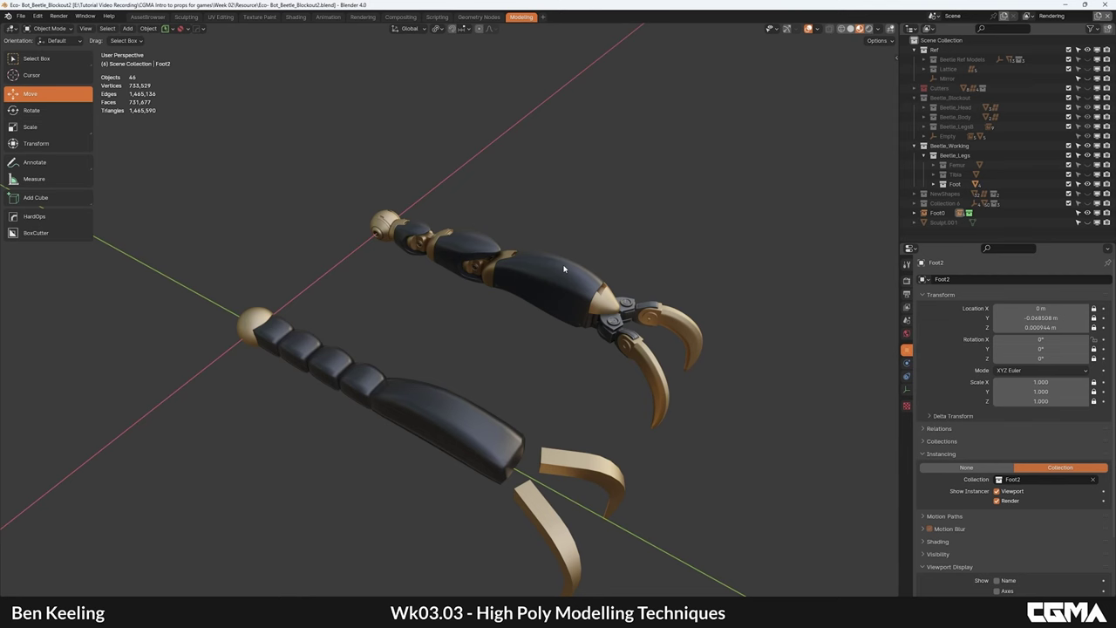
pyautogui.keyDown('alt'); pyautogui.middleClick(576, 282); pyautogui.keyUp('alt')
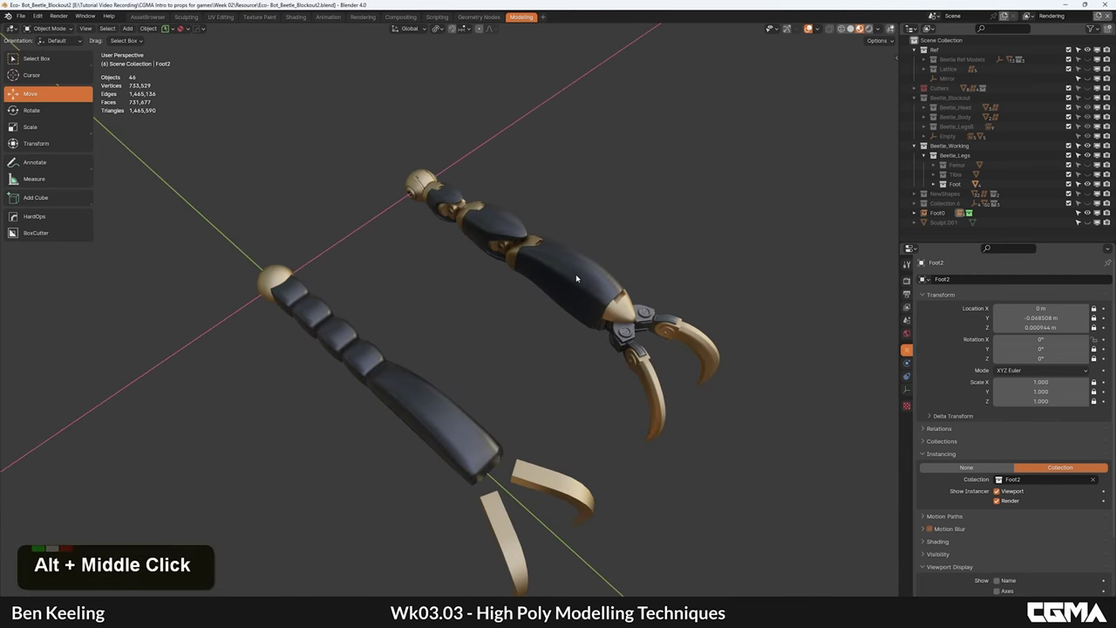
pyautogui.moveTo(550, 271); pyautogui.dragTo(528, 283, button='middle')
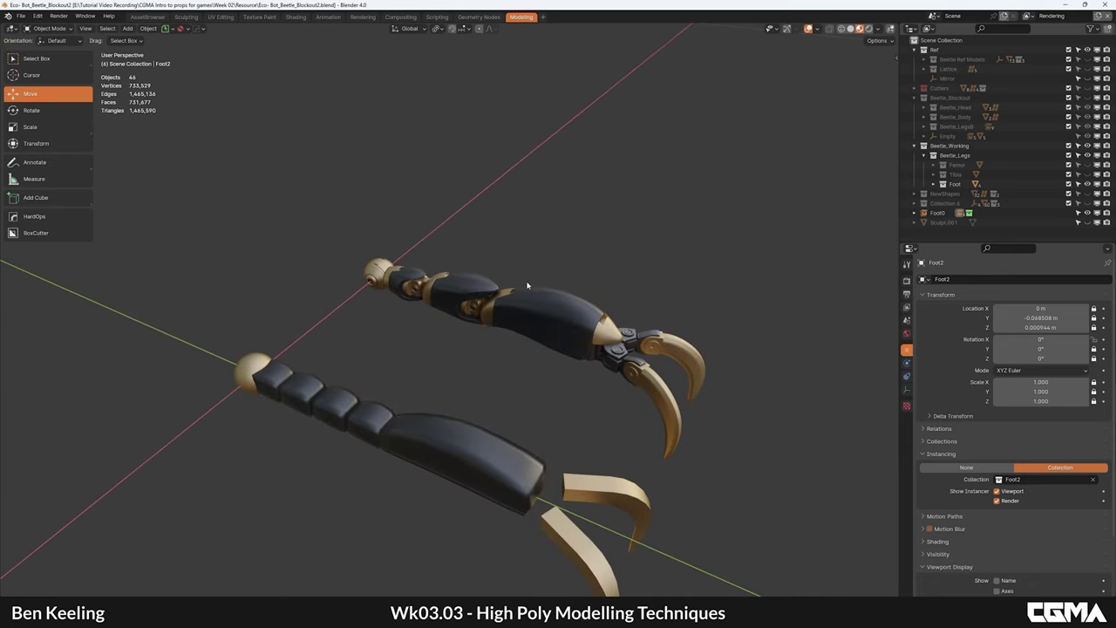
pyautogui.keyDown('alt'); pyautogui.moveTo(515, 279); pyautogui.dragTo(617, 252, button='middle'); pyautogui.keyUp('alt')
pyautogui.moveTo(560, 284); pyautogui.dragTo(501, 238, button='middle')
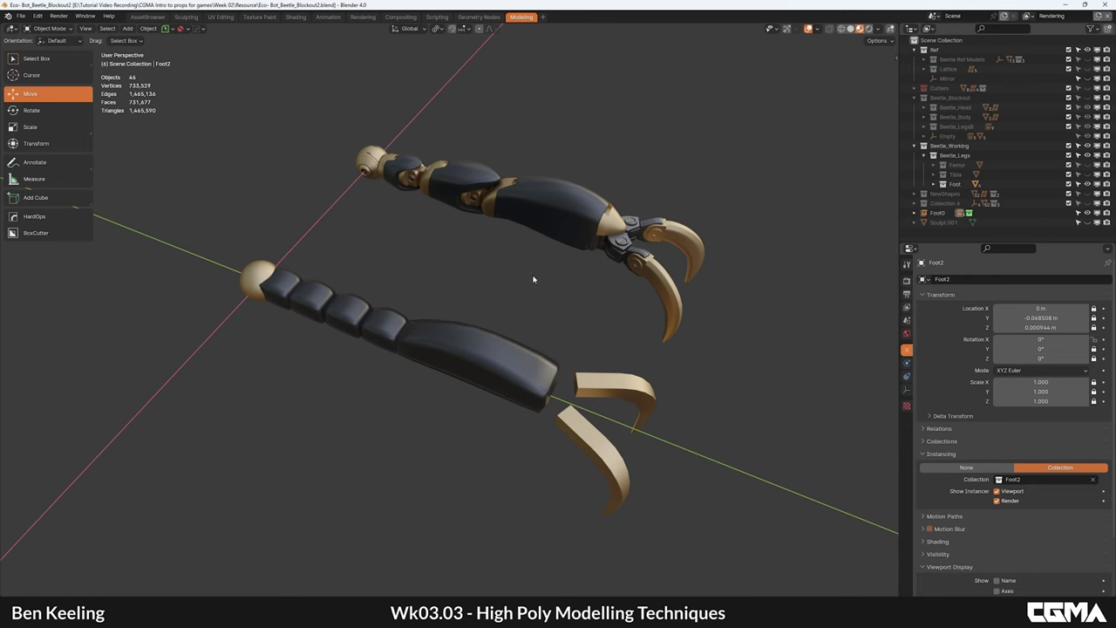
pyautogui.moveTo(550, 279); pyautogui.dragTo(541, 301, button='middle')
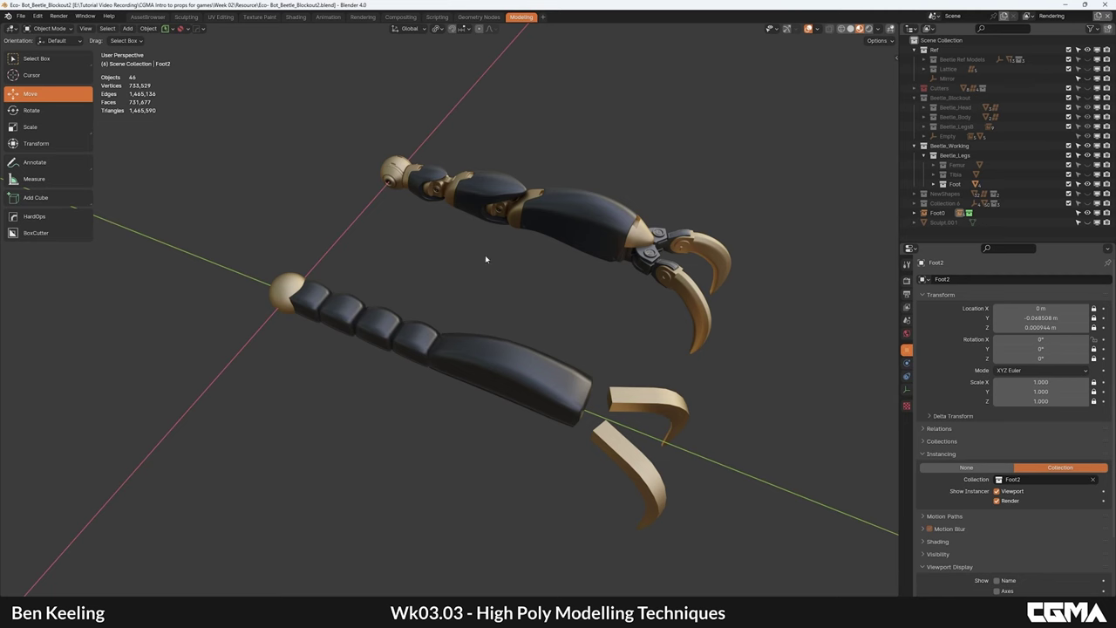
pyautogui.moveTo(522, 263); pyautogui.dragTo(532, 257, button='middle')
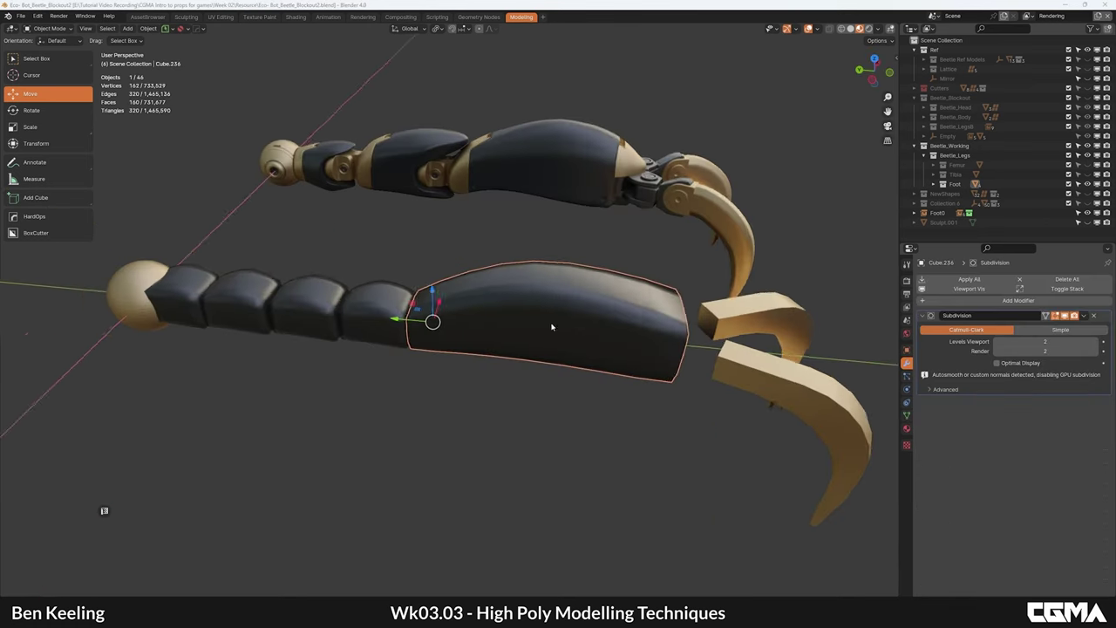
# Step: Add a centred lengthwise loop cut around the blockout leg's large foot segment
pyautogui.moveTo(552, 326)
pyautogui.mouseDown(button='middle')
pyautogui.moveTo(530, 334)
pyautogui.moveTo(540, 342)
pyautogui.mouseUp(button='middle')
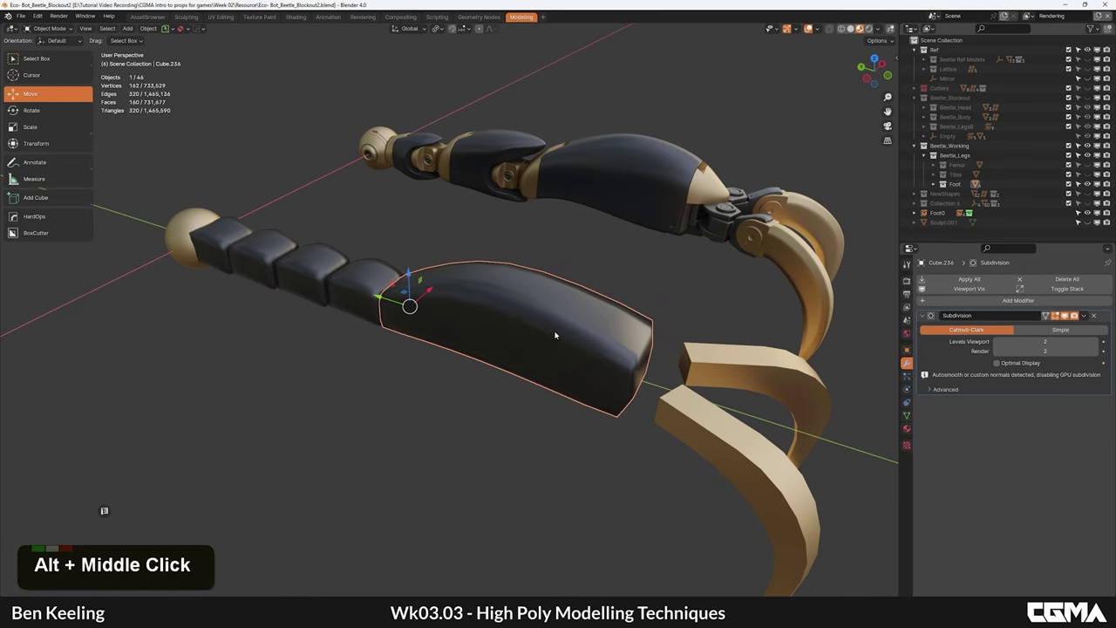
pyautogui.moveTo(665, 350); pyautogui.dragTo(539, 356, button='middle')
pyautogui.keyDown('alt'); pyautogui.moveTo(539, 356); pyautogui.dragTo(569, 324, button='middle'); pyautogui.keyUp('alt')
pyautogui.scroll(-2, 537, 357)
pyautogui.press('Tab')
pyautogui.click(518, 362)
pyautogui.keyDown('shift'); pyautogui.click(529, 333); pyautogui.keyUp('shift')
pyautogui.scroll(2, 541, 348)
pyautogui.press('1')
pyautogui.scroll(-1, 547, 337)
pyautogui.moveTo(550, 297); pyautogui.dragTo(549, 295)
pyautogui.keyDown('alt'); pyautogui.moveTo(549, 296); pyautogui.dragTo(468, 352, button='middle'); pyautogui.keyUp('alt')
pyautogui.hotkey('ctrl', 'r')
pyautogui.click(460, 353)
pyautogui.rightClick(460, 352)
# Step: Pull the middle edge at the foot segment's claw end outward to round that end
pyautogui.press('2')
pyautogui.click(446, 356)
pyautogui.scroll(2, 467, 352)
pyautogui.moveTo(458, 353); pyautogui.dragTo(497, 384)
pyautogui.scroll(-3, 453, 357)
pyautogui.keyDown('alt'); pyautogui.moveTo(409, 337); pyautogui.dragTo(474, 306, button='middle'); pyautogui.keyUp('alt')
pyautogui.scroll(2, 532, 306)
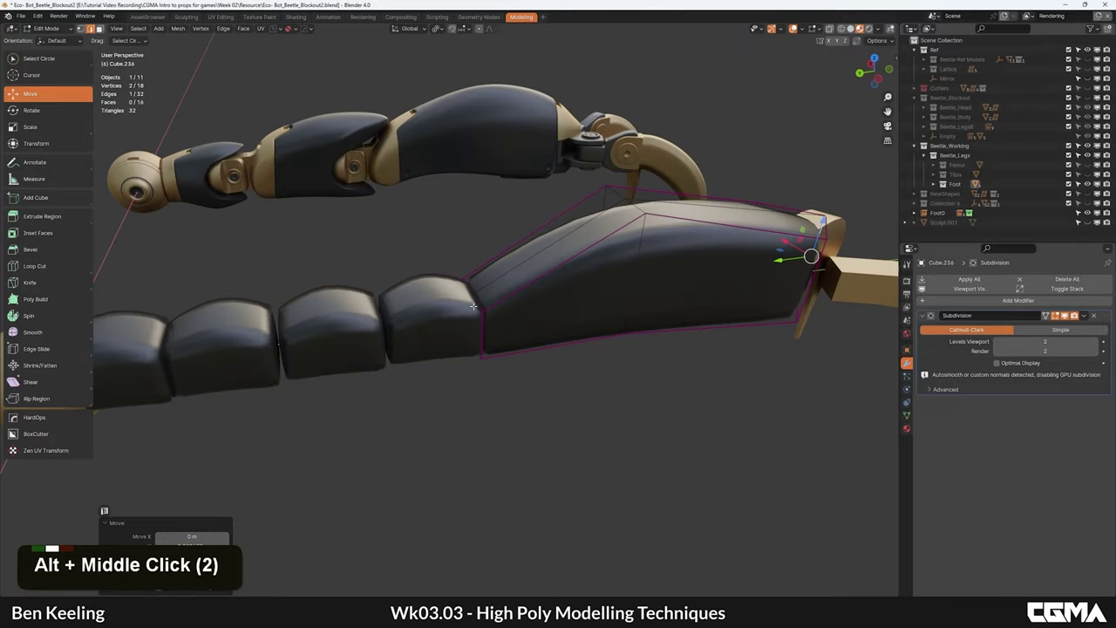
# Step: Bevel the upper edge where the foot segment meets the smaller segments, and reposition edges around the new bevel
pyautogui.scroll(2, 516, 313)
pyautogui.hotkey('ctrl', 'b')
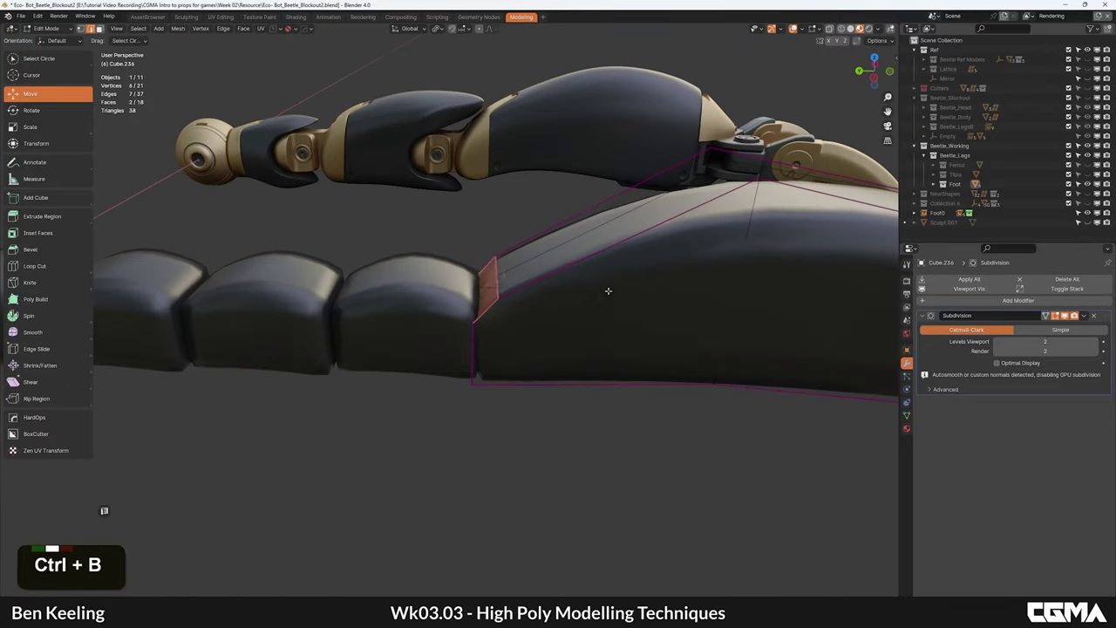
pyautogui.click(545, 277)
pyautogui.click(528, 274)
pyautogui.keyDown('shift'); pyautogui.click(523, 254); pyautogui.keyUp('shift')
pyautogui.keyDown('alt'); pyautogui.moveTo(521, 255); pyautogui.dragTo(537, 253, button='middle'); pyautogui.keyUp('alt')
pyautogui.press('g')
pyautogui.click(543, 252)
pyautogui.scroll(-4, 558, 253)
pyautogui.press('Tab')
# Step: Raise the foot segment's Subdivision viewport level to 4 and deselect everything to check the smoothed shape
pyautogui.scroll(-3, 586, 296)
pyautogui.keyDown('alt'); pyautogui.moveTo(617, 261); pyautogui.dragTo(602, 219, button='middle'); pyautogui.keyUp('alt')
pyautogui.keyDown('alt'); pyautogui.moveTo(478, 314); pyautogui.dragTo(501, 305, button='middle'); pyautogui.keyUp('alt')
pyautogui.scroll(3, 558, 332)
pyautogui.press('Tab')
pyautogui.press('Tab')
pyautogui.scroll(-2, 521, 305)
pyautogui.click(507, 270)
pyautogui.scroll(2, 518, 321)
pyautogui.scroll(-3, 484, 318)
pyautogui.click(417, 309)
pyautogui.click(1099, 343)
pyautogui.keyDown('alt'); pyautogui.moveTo(602, 284); pyautogui.dragTo(397, 279, button='middle'); pyautogui.keyUp('alt')
pyautogui.hotkey('alt', 'a')
pyautogui.scroll(-2, 536, 309)
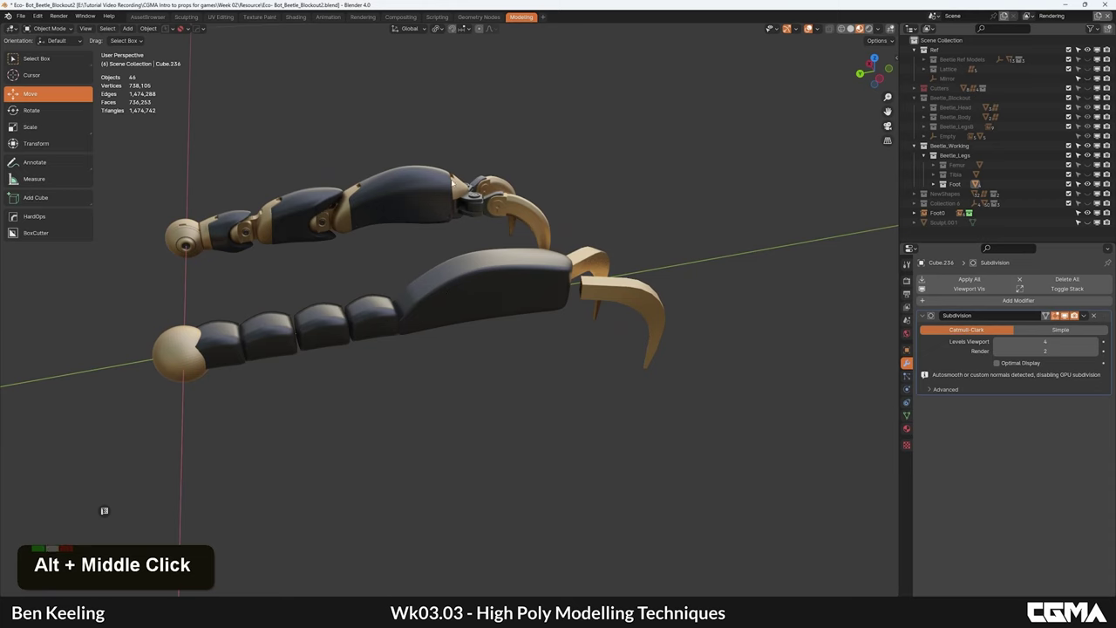
# Step: Remove the crease from the upper long edge chain on one side of the foot segment
pyautogui.press('Tab')
pyautogui.scroll(3, 501, 291)
pyautogui.press('2')
pyautogui.keyDown('ctrl'); pyautogui.click(573, 238); pyautogui.keyUp('ctrl')
pyautogui.moveTo(573, 238); pyautogui.dragTo(473, 294, button='middle')
pyautogui.press('n')
pyautogui.click(820, 165)
pyautogui.press('Return')
pyautogui.press('Tab')
pyautogui.scroll(-3, 471, 342)
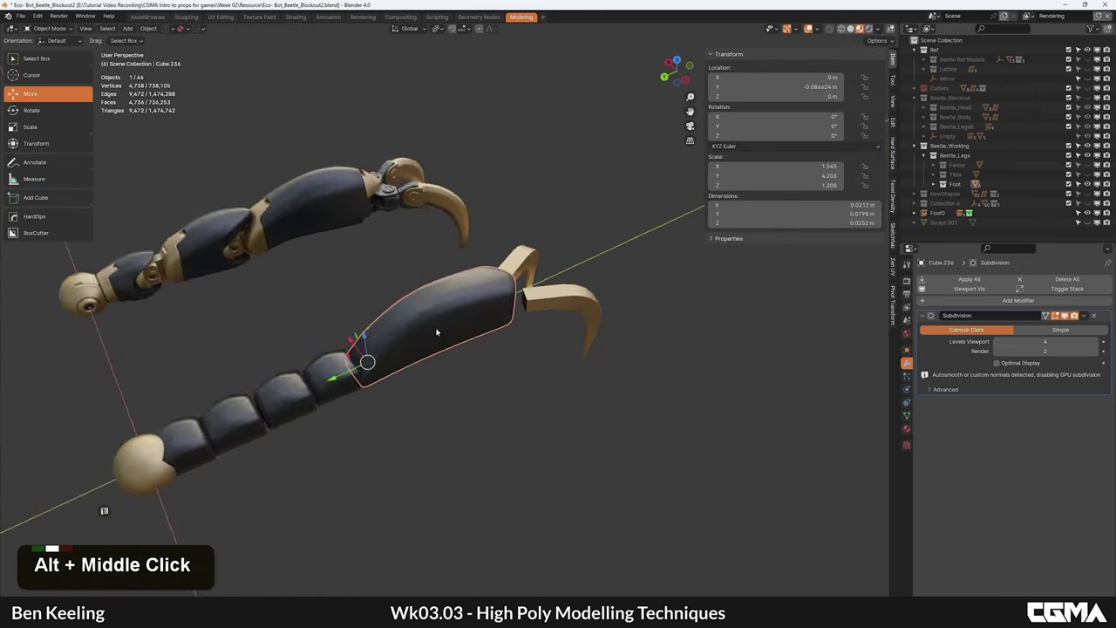
# Step: Set the mean crease of the matching upper edge chain on the foot segment's opposite side to 0
pyautogui.keyDown('alt'); pyautogui.moveTo(436, 331); pyautogui.dragTo(568, 383, button='middle'); pyautogui.keyUp('alt')
pyautogui.scroll(1, 569, 385)
pyautogui.press('Tab')
pyautogui.keyDown('ctrl'); pyautogui.click(569, 381); pyautogui.keyUp('ctrl')
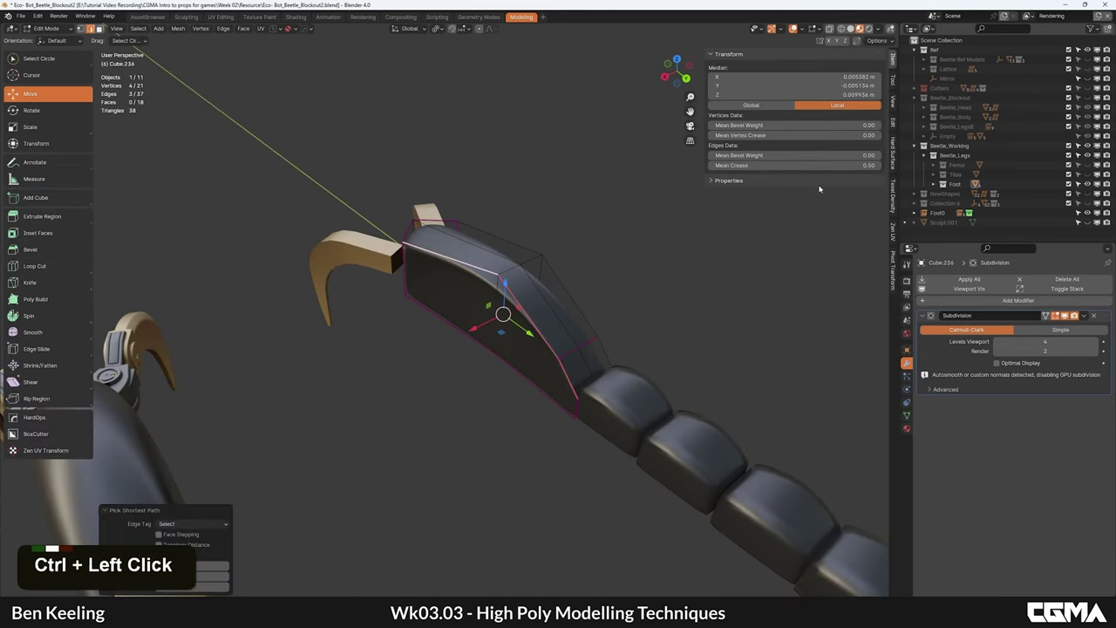
pyautogui.write('0')
pyautogui.press('Return')
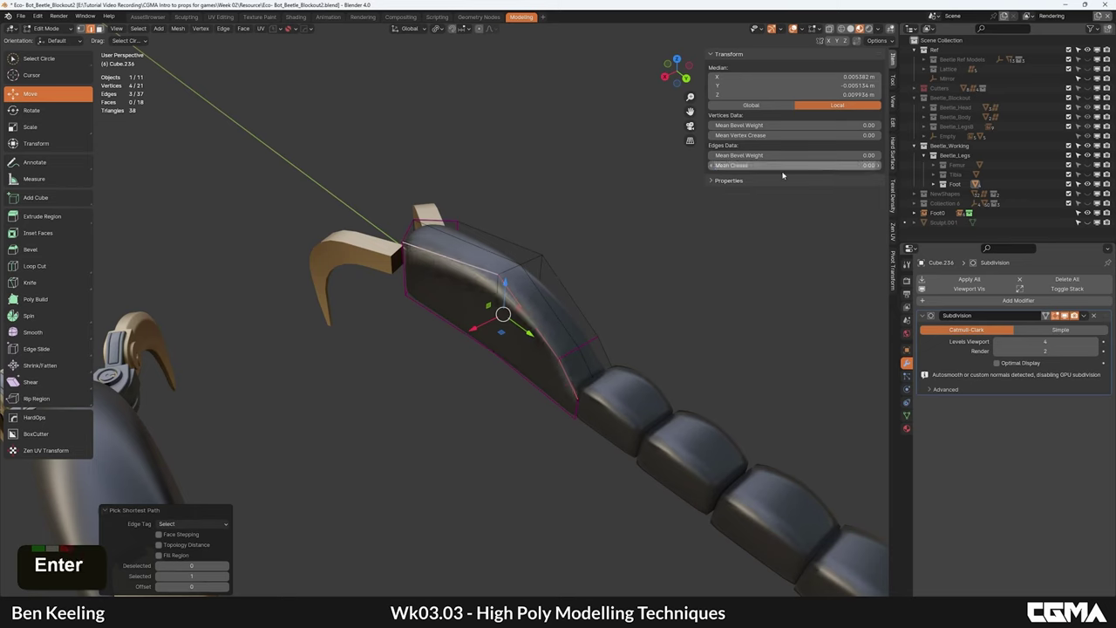
pyautogui.press('Tab')
pyautogui.scroll(-2, 531, 294)
pyautogui.keyDown('alt'); pyautogui.moveTo(531, 294); pyautogui.dragTo(549, 262, button='middle'); pyautogui.keyUp('alt')
# Step: Remove the crease from the two side and two upper edges at the foot segment's claw end
pyautogui.press('Tab')
pyautogui.scroll(2, 506, 312)
pyautogui.click(496, 320)
pyautogui.keyDown('alt'); pyautogui.moveTo(497, 320); pyautogui.dragTo(563, 319, button='middle'); pyautogui.keyUp('alt')
pyautogui.keyDown('alt'); pyautogui.moveTo(564, 319); pyautogui.dragTo(485, 317); pyautogui.keyUp('alt')
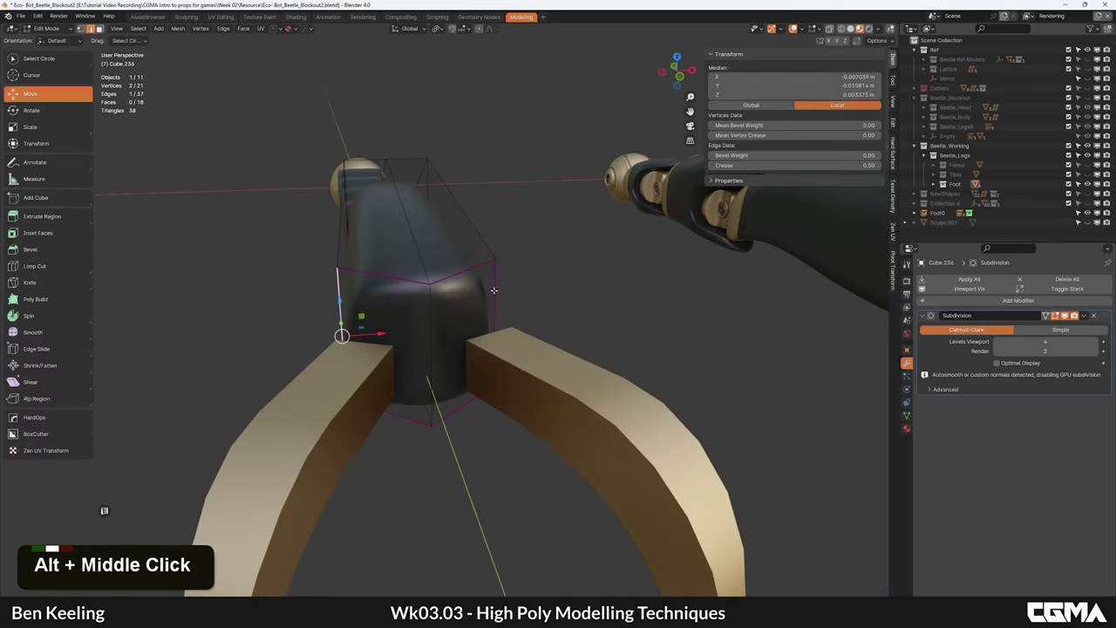
pyautogui.keyDown('shift'); pyautogui.click(494, 291); pyautogui.keyUp('shift')
pyautogui.keyDown('shift'); pyautogui.click(467, 270); pyautogui.keyUp('shift')
pyautogui.keyDown('shift'); pyautogui.click(397, 278); pyautogui.keyUp('shift')
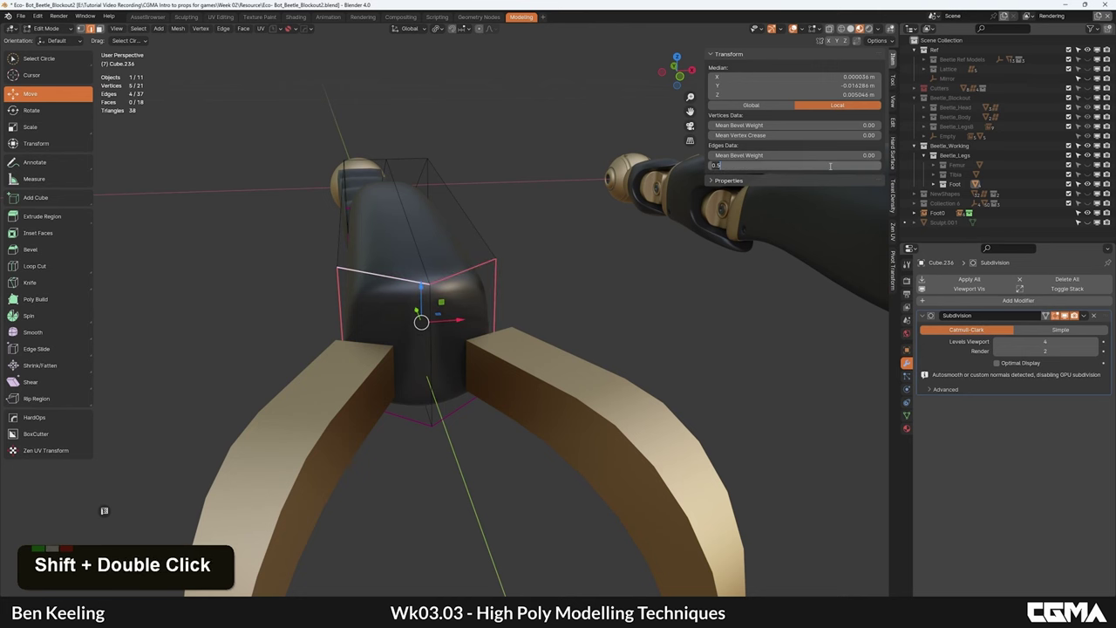
pyautogui.press('Return')
pyautogui.press('Tab')
# Step: Compare the softened foot segment and blockout claws with the high-poly foot from several angles
pyautogui.scroll(-3, 523, 262)
pyautogui.keyDown('alt'); pyautogui.moveTo(436, 272); pyautogui.dragTo(530, 284, button='middle'); pyautogui.keyUp('alt')
pyautogui.scroll(2, 520, 289)
pyautogui.keyDown('alt'); pyautogui.moveTo(516, 292); pyautogui.dragTo(611, 283, button='middle'); pyautogui.keyUp('alt')
pyautogui.scroll(-1, 499, 289)
pyautogui.scroll(2, 483, 314)
pyautogui.scroll(-2, 359, 267)
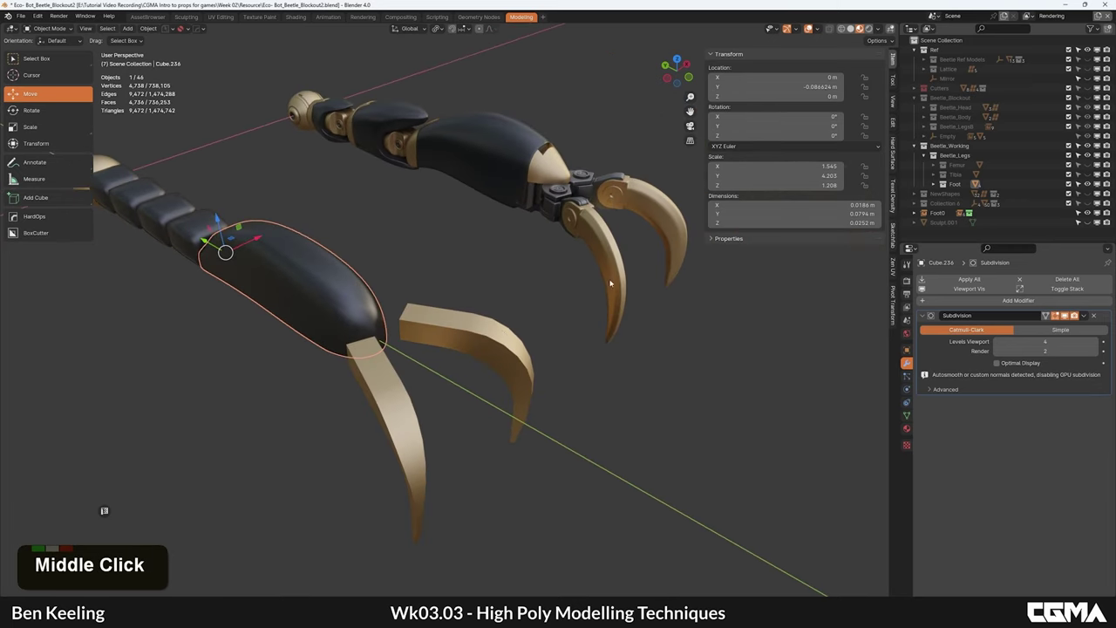
pyautogui.click(495, 342)
pyautogui.moveTo(495, 343); pyautogui.dragTo(468, 324, button='middle')
pyautogui.click(558, 165)
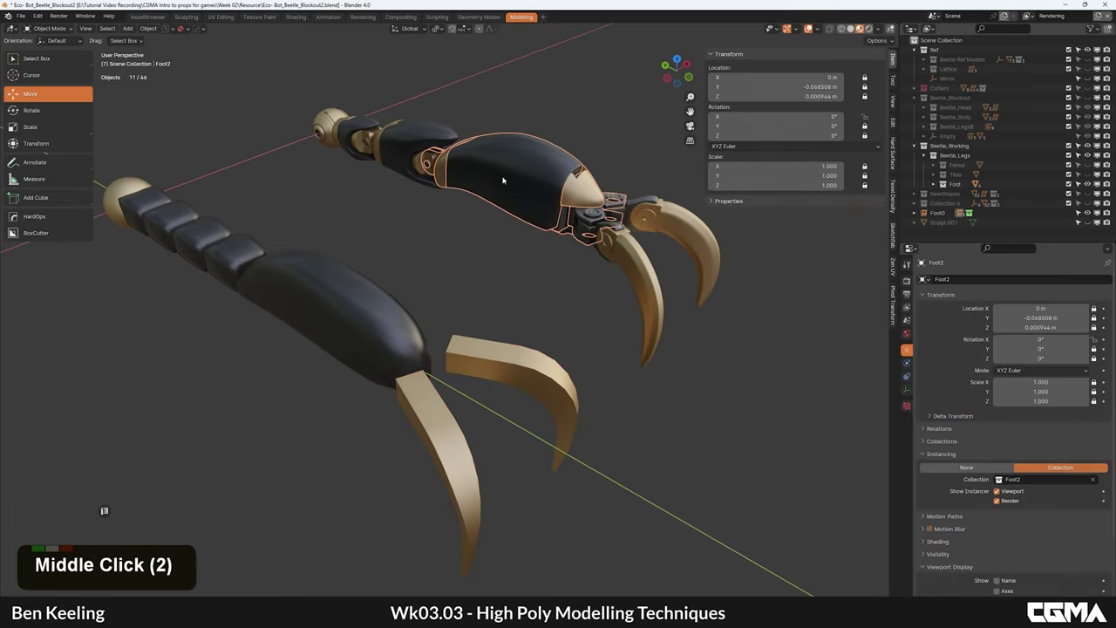
pyautogui.keyDown('alt'); pyautogui.middleClick(532, 215); pyautogui.keyUp('alt')
pyautogui.click(350, 351)
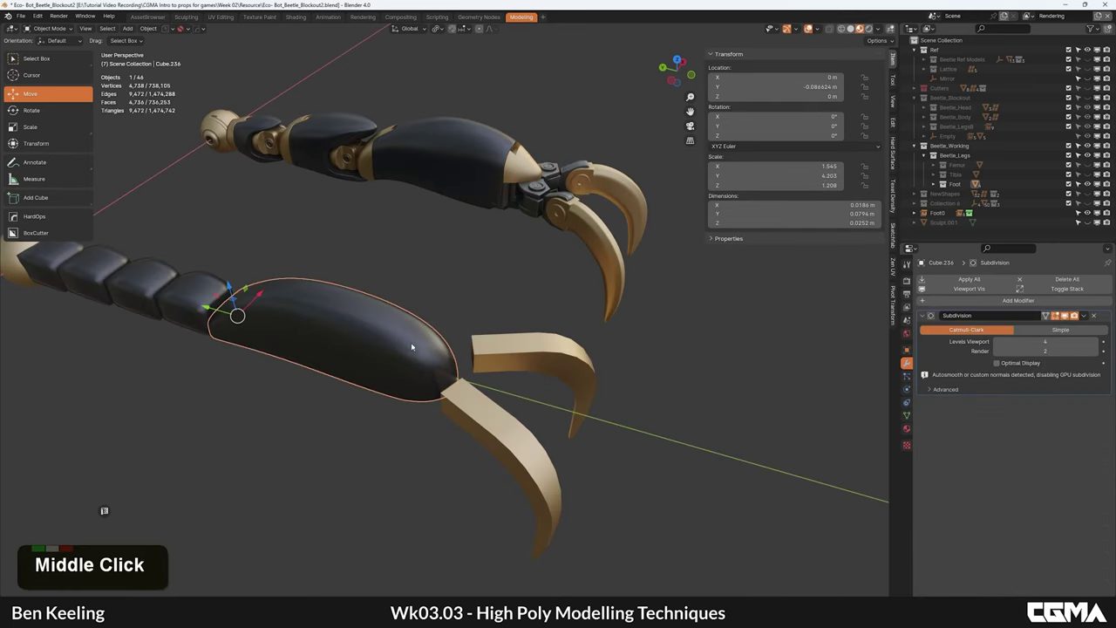
pyautogui.moveTo(350, 351); pyautogui.dragTo(411, 322, button='middle')
# Step: Add a 30° two-segment HardOps bevel to the mirrored blockout claws and show the wireframe
pyautogui.click(577, 358)
pyautogui.keyDown('alt'); pyautogui.moveTo(625, 368); pyautogui.dragTo(551, 338, button='middle'); pyautogui.keyUp('alt')
pyautogui.scroll(2, 498, 324)
pyautogui.scroll(-1, 518, 313)
pyautogui.scroll(2, 523, 343)
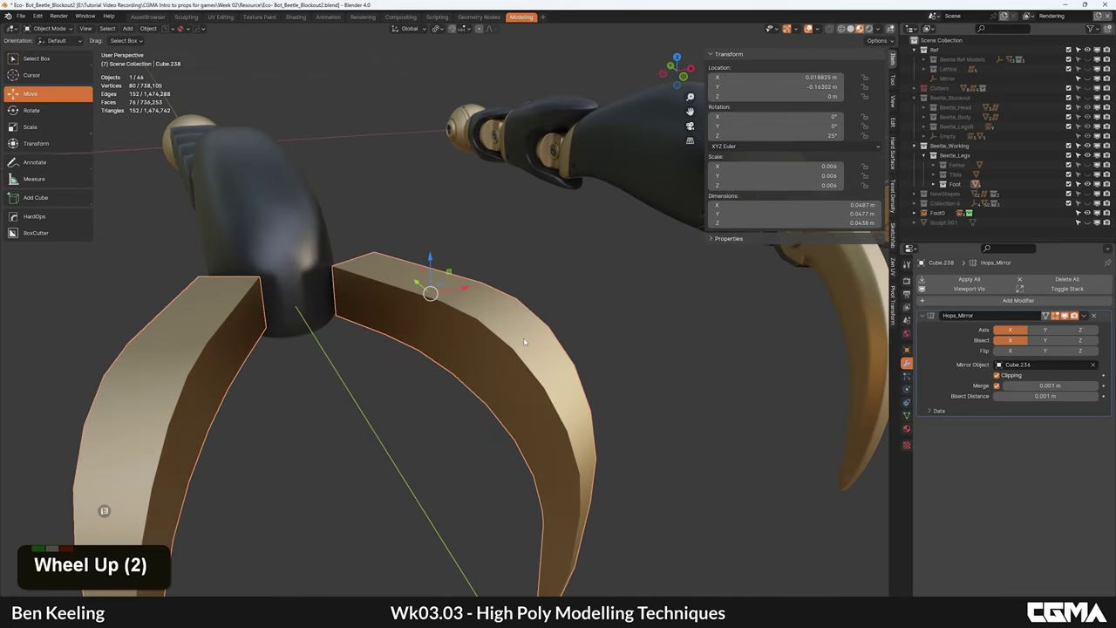
pyautogui.press('q')
pyautogui.click(549, 340)
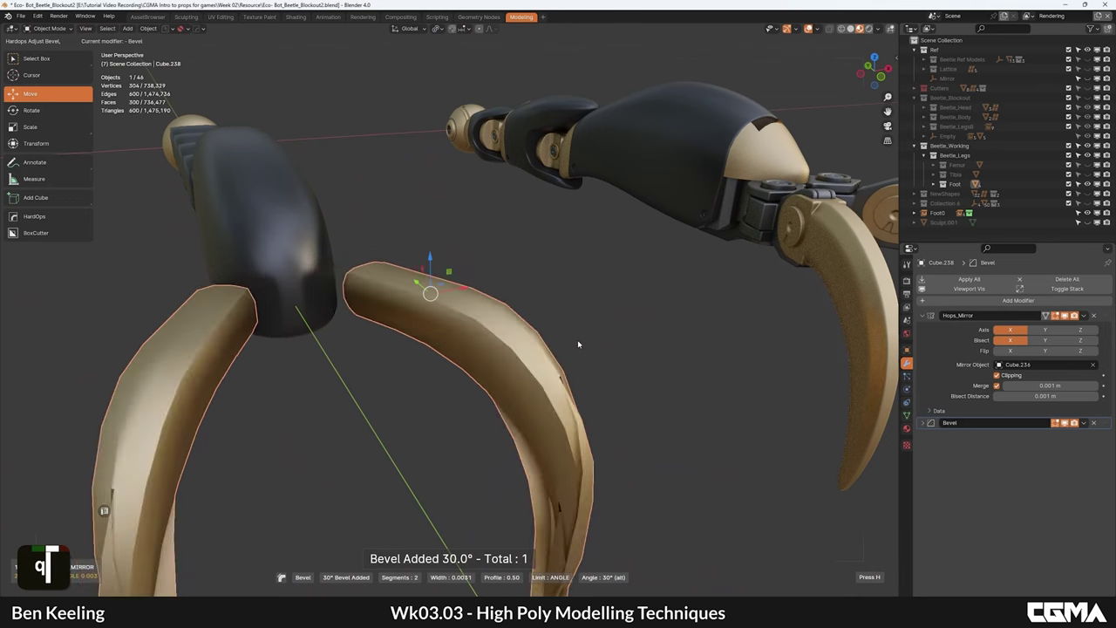
pyautogui.keyDown('shift'); pyautogui.click(583, 345); pyautogui.keyUp('shift')
pyautogui.press('F4')
pyautogui.moveTo(529, 367); pyautogui.dragTo(526, 339, button='middle')
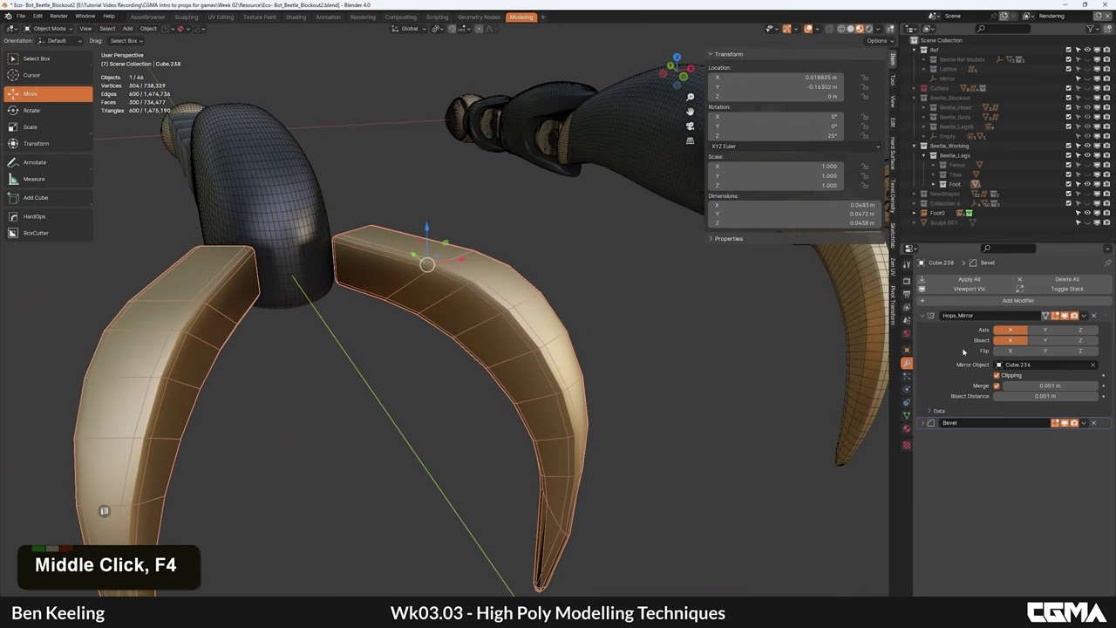
# Step: Collapse the claws' mirror modifier settings, readjust the HardOps bevel and hide the wireframe
pyautogui.click(923, 315)
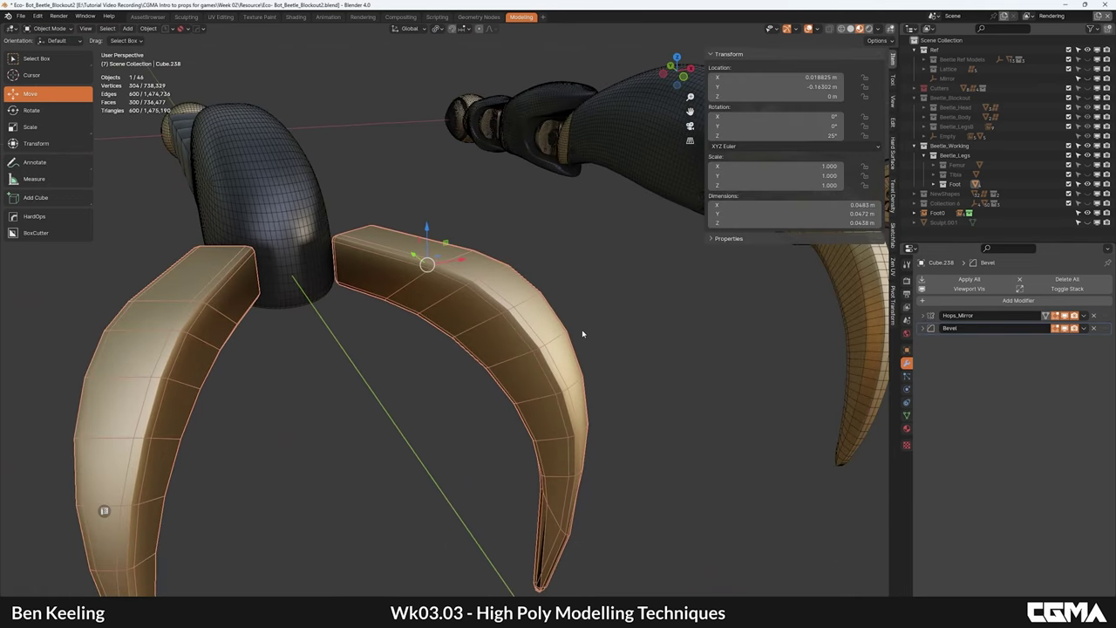
pyautogui.press('q')
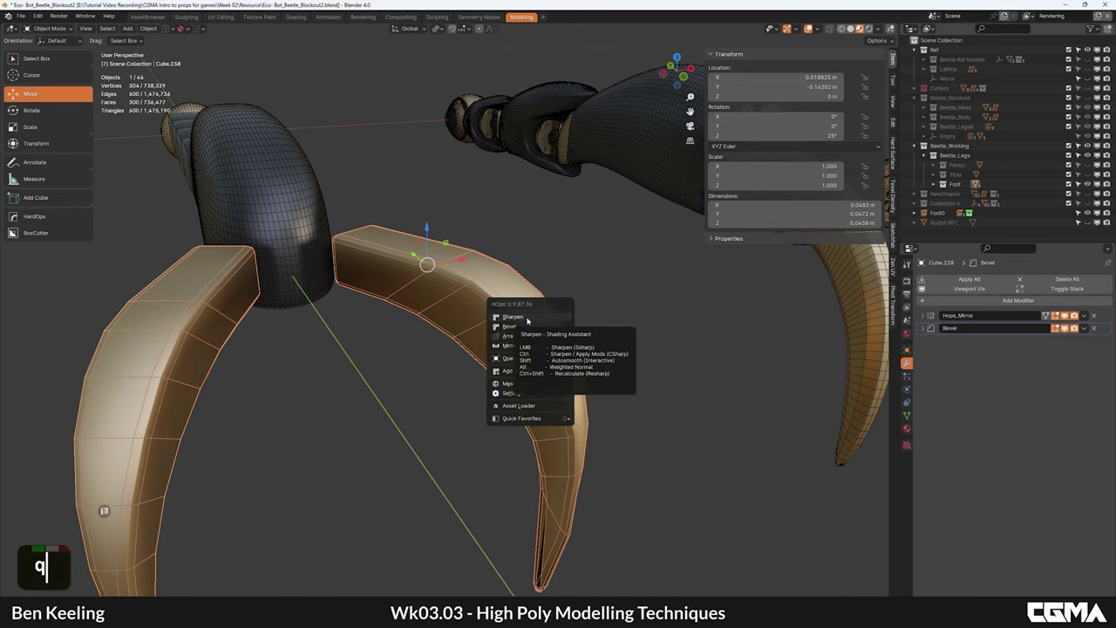
pyautogui.click(523, 326)
pyautogui.click(523, 329)
pyautogui.scroll(-2, 541, 330)
pyautogui.keyDown('alt'); pyautogui.moveTo(602, 332); pyautogui.dragTo(541, 330, button='middle'); pyautogui.keyUp('alt')
pyautogui.click(523, 327)
pyautogui.press('F4')
# Step: Select the long edge chain along the claw in edge mode and hide its modifiers in the viewport
pyautogui.keyDown('alt'); pyautogui.moveTo(454, 315); pyautogui.dragTo(525, 308, button='middle'); pyautogui.keyUp('alt')
pyautogui.scroll(2, 561, 319)
pyautogui.click(525, 308)
pyautogui.keyDown('alt'); pyautogui.moveTo(593, 341); pyautogui.dragTo(523, 330, button='middle'); pyautogui.keyUp('alt')
pyautogui.scroll(2, 605, 346)
pyautogui.press('Tab')
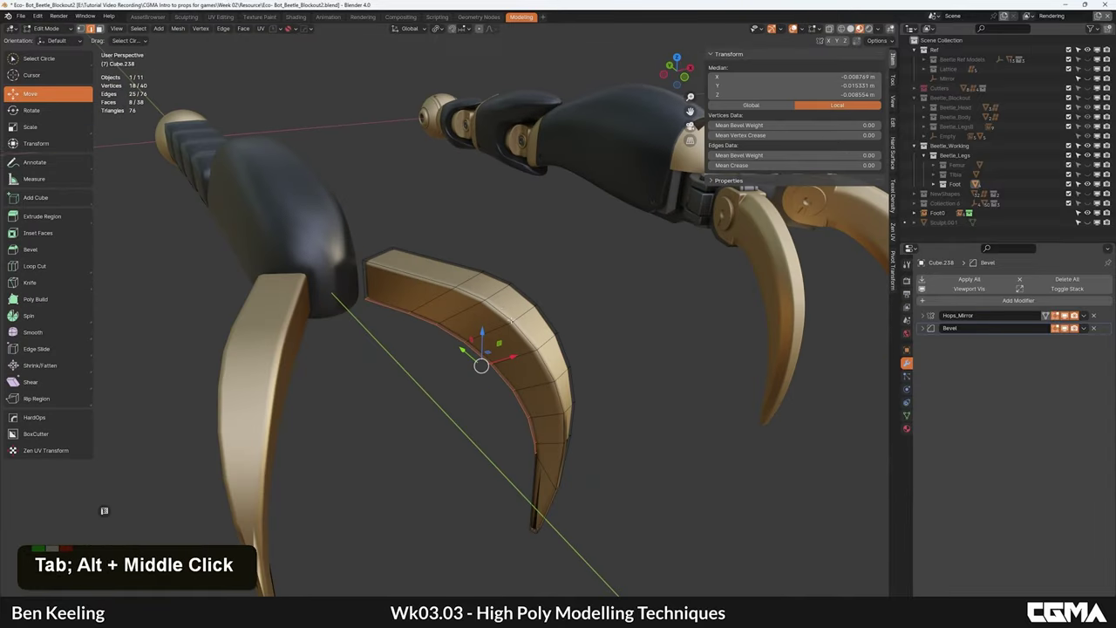
pyautogui.press('2')
pyautogui.click(490, 306)
pyautogui.keyDown('ctrl'); pyautogui.click(551, 369); pyautogui.keyUp('ctrl')
pyautogui.keyDown('ctrl'); pyautogui.click(566, 428); pyautogui.keyUp('ctrl')
pyautogui.keyDown('alt'); pyautogui.moveTo(603, 443); pyautogui.dragTo(596, 389, button='middle'); pyautogui.keyUp('alt')
pyautogui.click(980, 289)
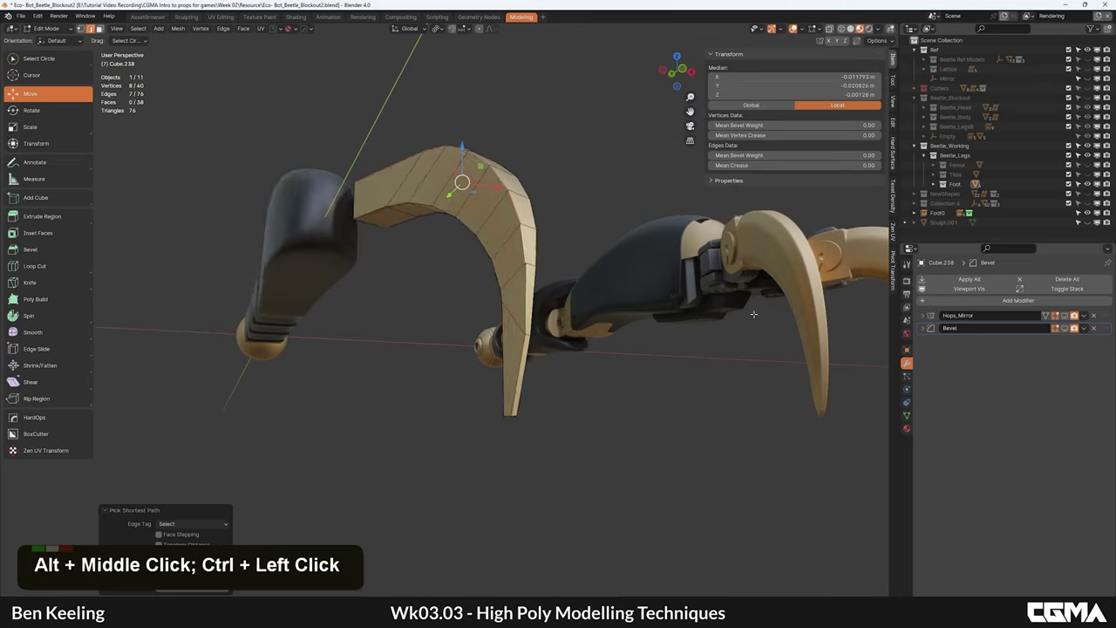
# Step: Slide a single edge on the lower part of the claw near its tip
pyautogui.keyDown('alt'); pyautogui.moveTo(646, 315); pyautogui.dragTo(611, 288, button='middle'); pyautogui.keyUp('alt')
pyautogui.scroll(2, 558, 283)
pyautogui.click(498, 276)
pyautogui.press('1')
pyautogui.press('2')
pyautogui.press('g')
pyautogui.press('g')
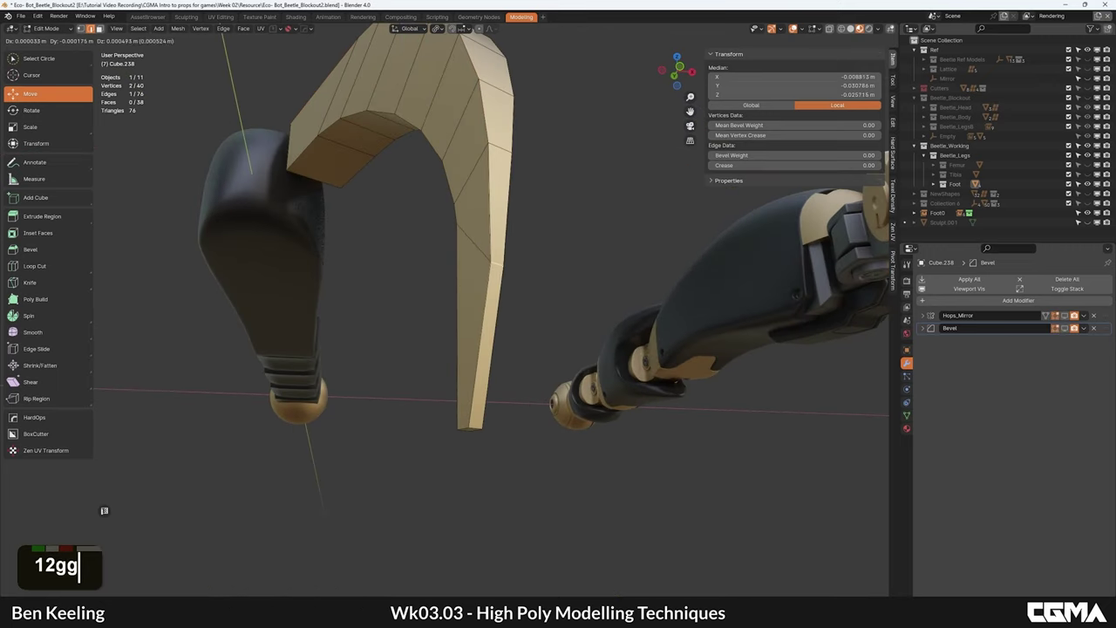
pyautogui.click(505, 301)
# Step: Scale the claw's tip face by 2.199 along its local Y axis and show the Bevel modifier in the viewport again
pyautogui.keyDown('alt'); pyautogui.moveTo(503, 324); pyautogui.dragTo(615, 270, button='middle'); pyautogui.keyUp('alt')
pyautogui.press('2')
pyautogui.click(468, 252)
pyautogui.press('3')
pyautogui.click(474, 274)
pyautogui.press('m')
pyautogui.press(',')
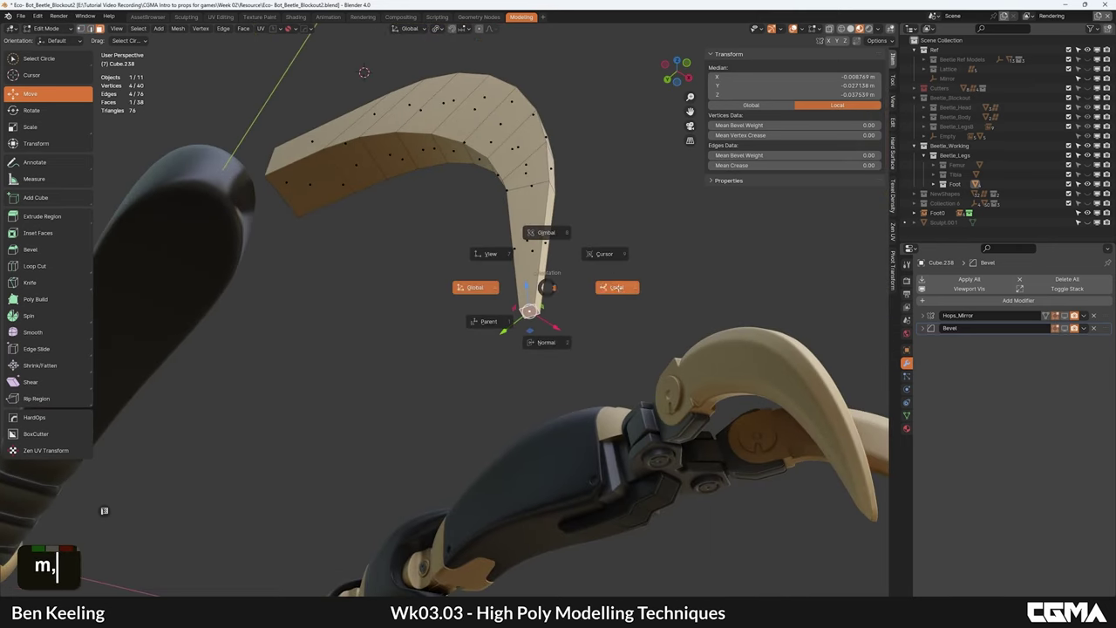
pyautogui.click(616, 287)
pyautogui.keyDown('alt'); pyautogui.moveTo(567, 330); pyautogui.dragTo(552, 309, button='middle'); pyautogui.keyUp('alt')
pyautogui.scroll(2, 602, 297)
pyautogui.press('s')
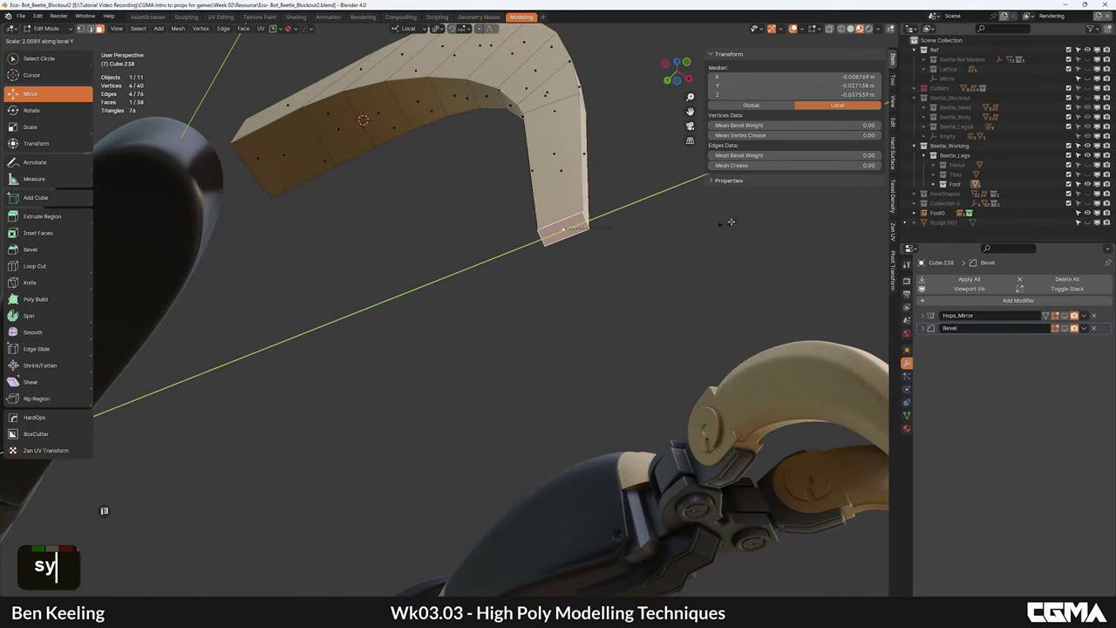
pyautogui.click(732, 217)
pyautogui.click(1072, 330)
pyautogui.click(1066, 330)
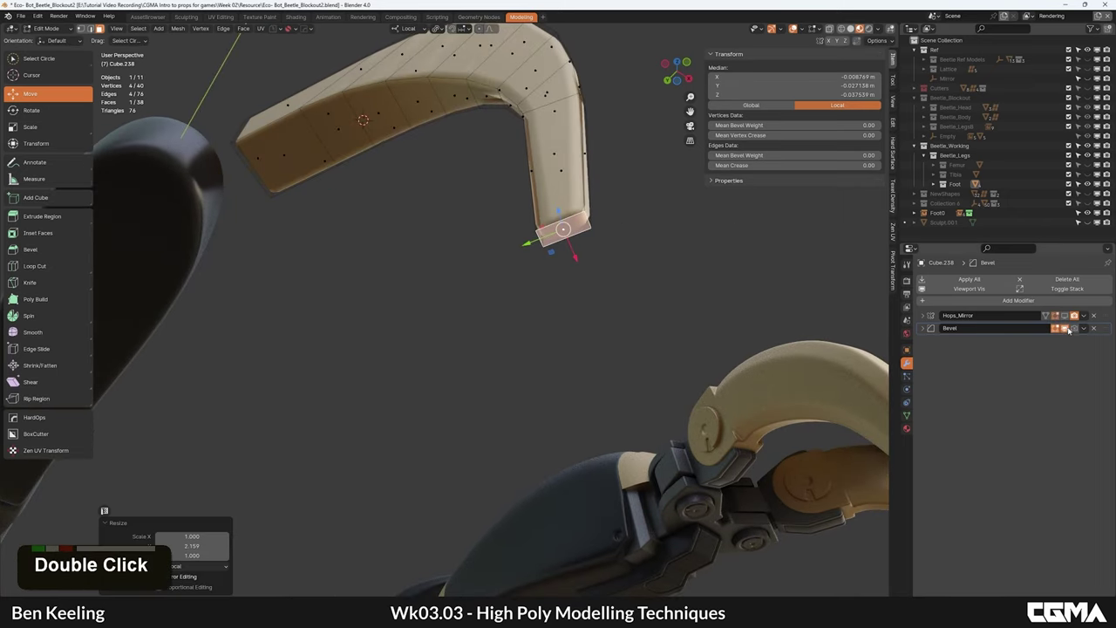
# Step: Widen the edge loops around the claw just below its bend along local X, scaling the last one by 1.671
pyautogui.press('Tab')
pyautogui.scroll(-2, 560, 245)
pyautogui.keyDown('alt'); pyautogui.moveTo(561, 245); pyautogui.dragTo(534, 292, button='middle'); pyautogui.keyUp('alt')
pyautogui.press('Tab')
pyautogui.press('2')
pyautogui.keyDown('alt'); pyautogui.keyDown('shift'); pyautogui.click(484, 150); pyautogui.keyUp('shift'); pyautogui.keyUp('alt')
pyautogui.press('s')
pyautogui.press('x')
pyautogui.click(612, 224)
pyautogui.click(502, 210)
pyautogui.keyDown('alt'); pyautogui.moveTo(503, 211); pyautogui.dragTo(520, 222, button='middle'); pyautogui.keyUp('alt')
pyautogui.press('s')
pyautogui.press('x')
pyautogui.click(750, 264)
pyautogui.keyDown('alt'); pyautogui.moveTo(620, 288); pyautogui.dragTo(595, 261, button='middle'); pyautogui.keyUp('alt')
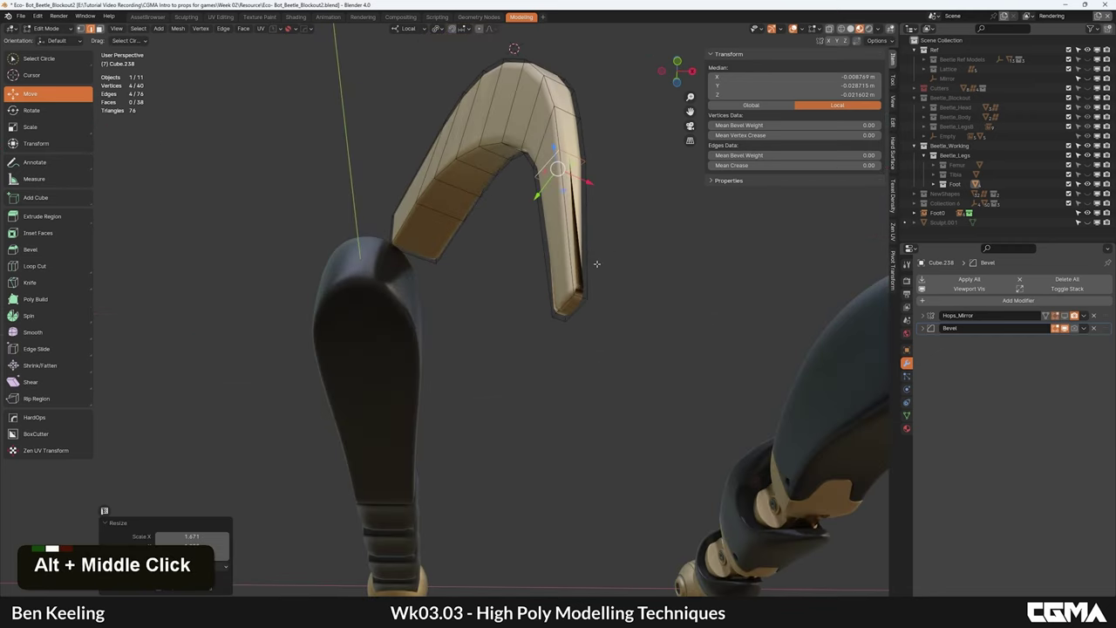
# Step: Select the claw's tip face, turn on the wireframe and scale the face along its local X axis
pyautogui.press('3')
pyautogui.click(571, 307)
pyautogui.moveTo(575, 307); pyautogui.dragTo(484, 292, button='middle')
pyautogui.scroll(1, 483, 292)
pyautogui.press('F4')
pyautogui.scroll(2, 483, 292)
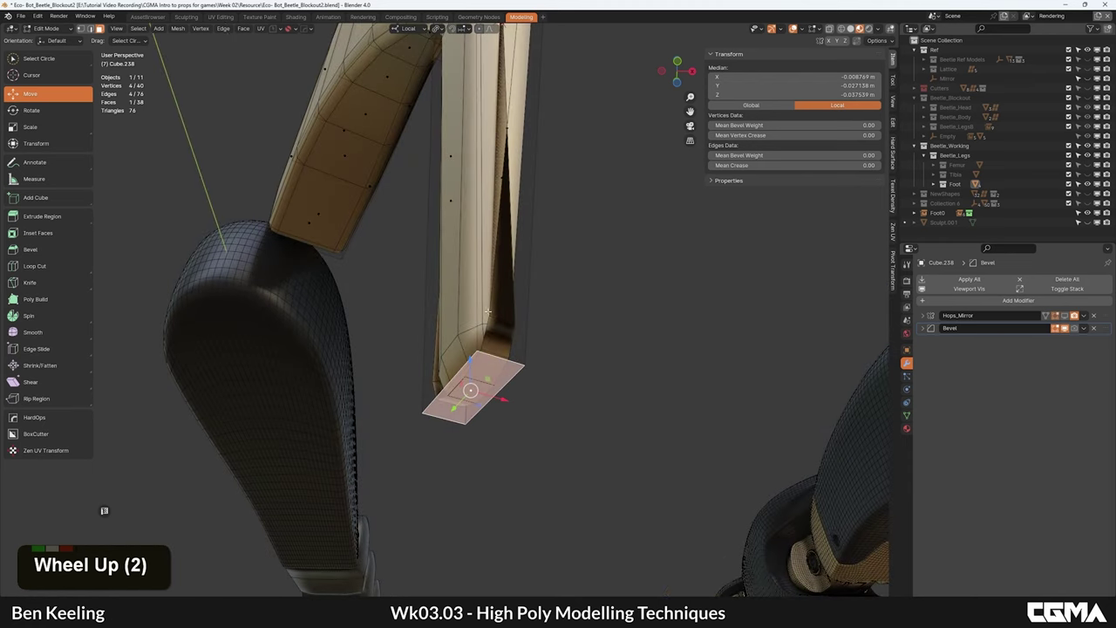
pyautogui.scroll(-1, 483, 293)
pyautogui.press('s')
pyautogui.press('x')
pyautogui.click(700, 364)
# Step: Examine the reshaped claw from several angles, with the wireframe hidden and shown
pyautogui.press('Tab')
pyautogui.keyDown('alt'); pyautogui.moveTo(620, 329); pyautogui.dragTo(490, 245, button='middle'); pyautogui.keyUp('alt')
pyautogui.press('F4')
pyautogui.scroll(-1, 409, 289)
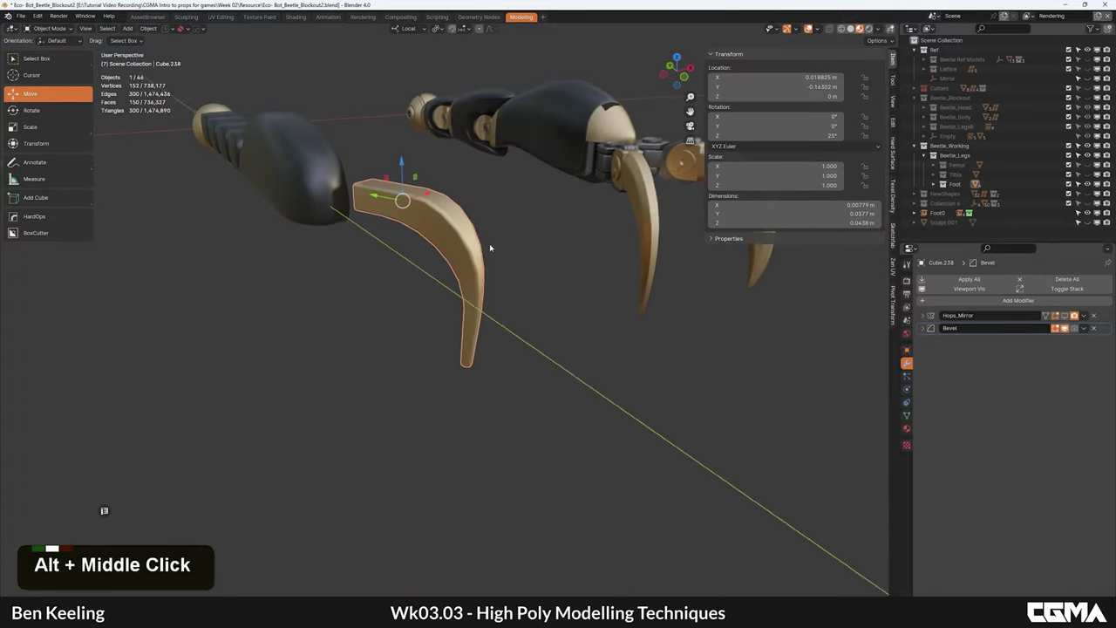
pyautogui.scroll(2, 634, 235)
pyautogui.moveTo(632, 243); pyautogui.dragTo(539, 287, button='middle')
pyautogui.press('F4')
pyautogui.press('Tab')
pyautogui.keyDown('alt'); pyautogui.moveTo(539, 288); pyautogui.dragTo(403, 281, button='middle'); pyautogui.keyUp('alt')
pyautogui.press('Tab')
pyautogui.scroll(2, 403, 281)
# Step: Hide the claw's modifiers in the viewport, select the edge chain running down the claw to its tip and bevel it
pyautogui.press('Tab')
pyautogui.press('2')
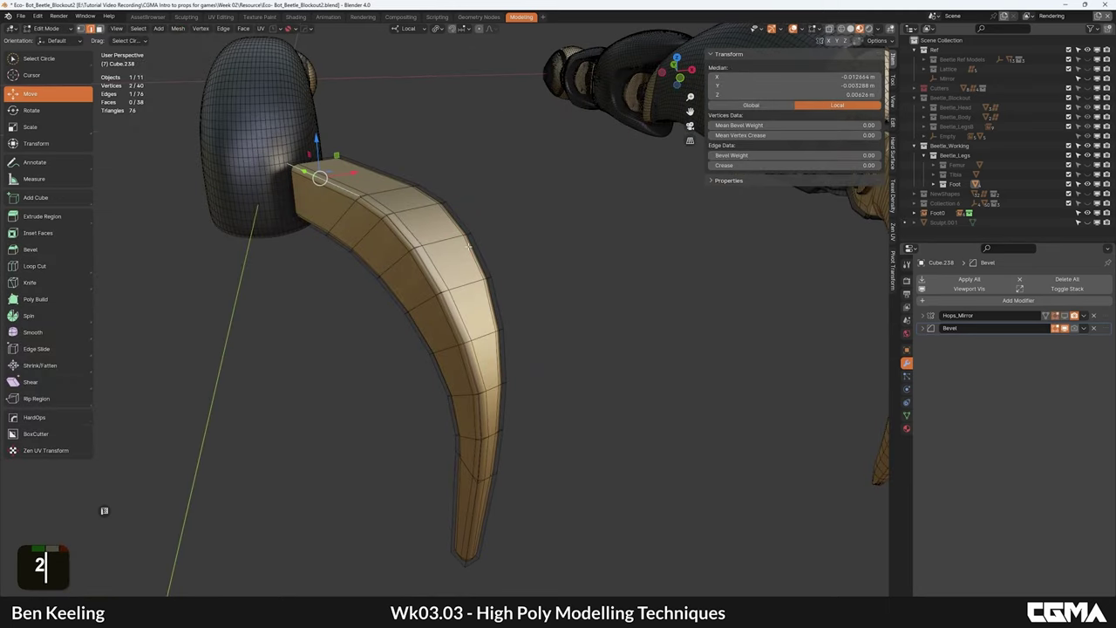
pyautogui.keyDown('alt'); pyautogui.moveTo(469, 246); pyautogui.dragTo(480, 242, button='middle'); pyautogui.keyUp('alt')
pyautogui.click(968, 289)
pyautogui.scroll(-1, 523, 383)
pyautogui.keyDown('alt'); pyautogui.moveTo(523, 383); pyautogui.dragTo(525, 342, button='middle'); pyautogui.keyUp('alt')
pyautogui.keyDown('ctrl'); pyautogui.click(493, 472); pyautogui.keyUp('ctrl')
pyautogui.hotkey('ctrl', 'b')
pyautogui.click(585, 377)
pyautogui.press('Tab')
pyautogui.press('Tab')
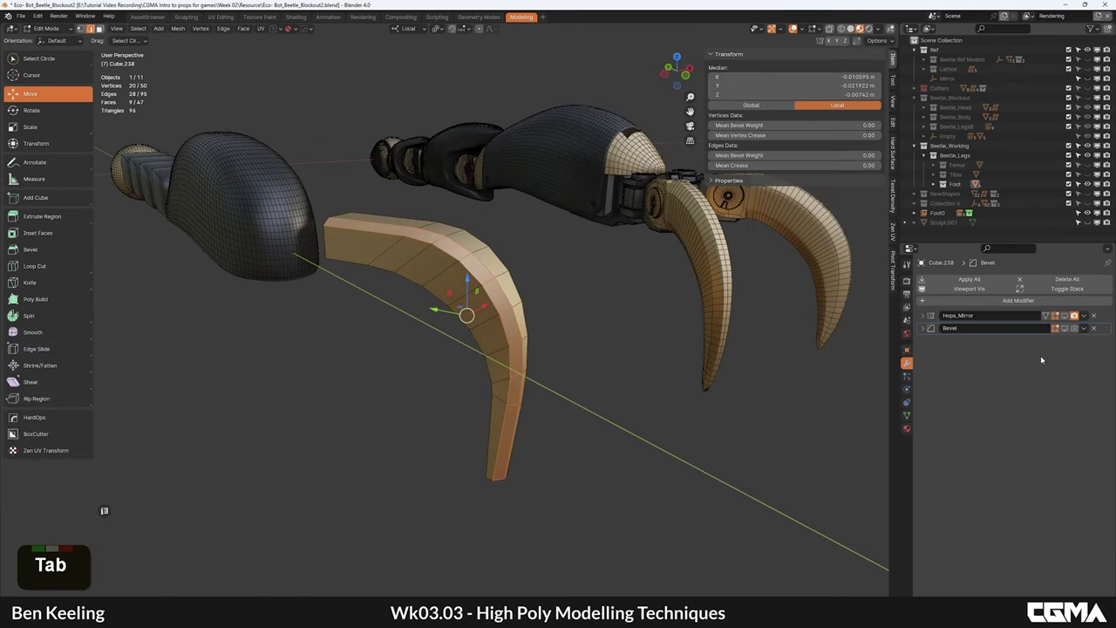
# Step: Show the claw's Bevel modifier in the viewport again and set its amount to 0.0005 m
pyautogui.click(1066, 329)
pyautogui.press('Tab')
pyautogui.moveTo(521, 290); pyautogui.dragTo(485, 326, button='middle')
pyautogui.click(925, 329)
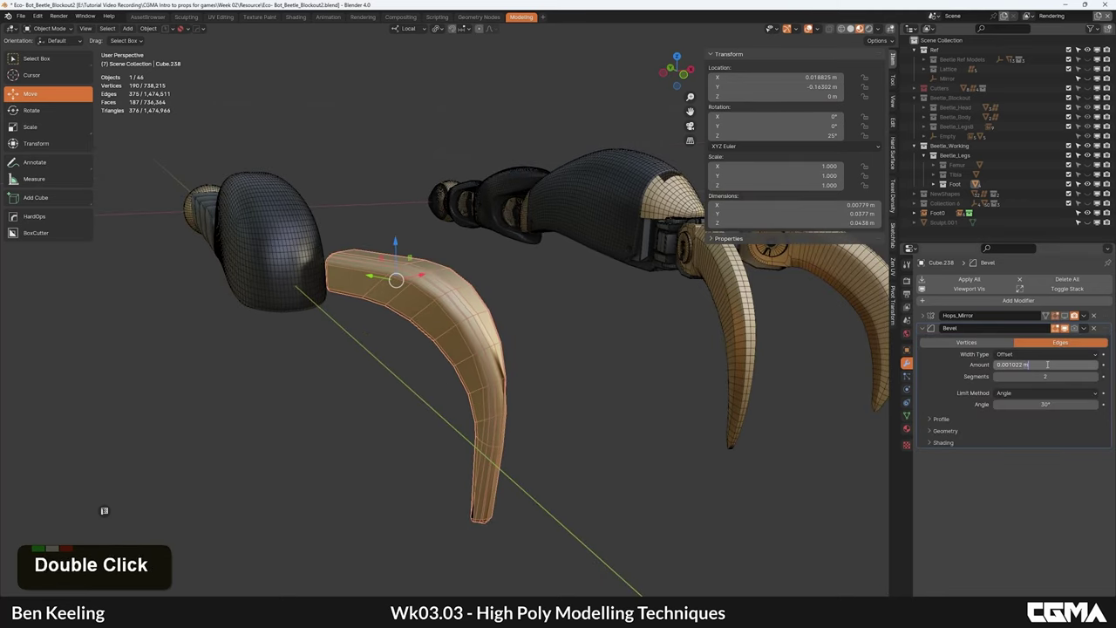
pyautogui.write('05')
pyautogui.press('Return')
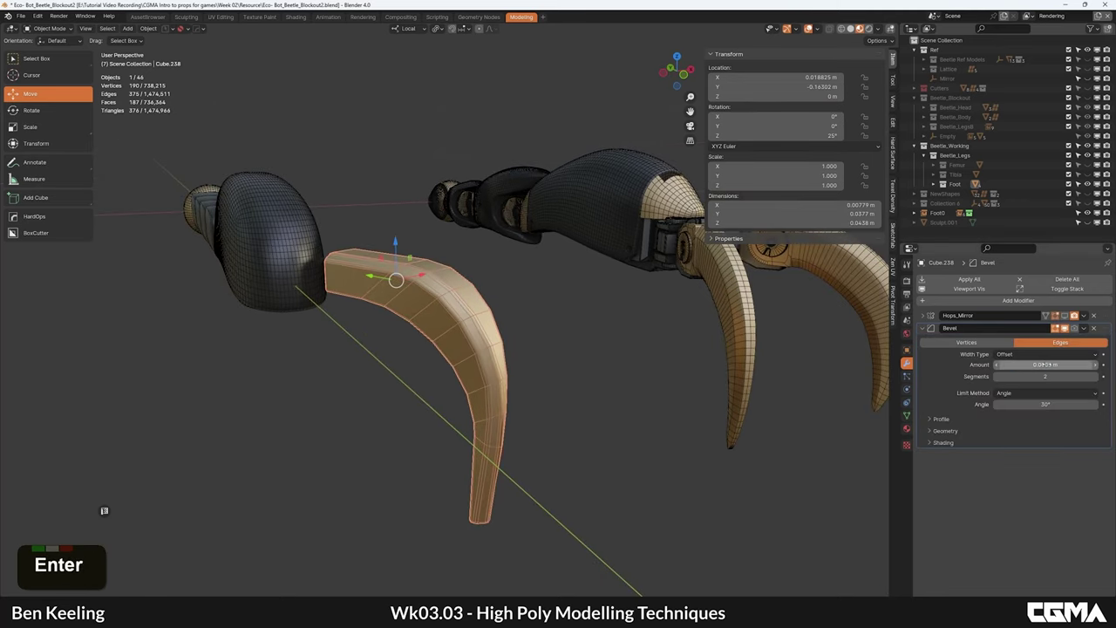
# Step: Examine the bevelled claw's shading and topology in object and edit mode
pyautogui.click(546, 333)
pyautogui.moveTo(544, 323)
pyautogui.keyDown('alt'); pyautogui.mouseDown(button='middle')
pyautogui.moveTo(546, 333)
pyautogui.moveTo(551, 324)
pyautogui.moveTo(432, 387)
pyautogui.moveTo(462, 331)
pyautogui.moveTo(471, 277)
pyautogui.mouseUp(button='middle'); pyautogui.keyUp('alt')
pyautogui.hotkey('shift', 'w')
pyautogui.click(462, 331)
pyautogui.scroll(2, 461, 383)
pyautogui.press('Tab')
pyautogui.scroll(-1, 461, 407)
pyautogui.keyDown('alt'); pyautogui.moveTo(461, 407); pyautogui.dragTo(343, 260, button='middle'); pyautogui.keyUp('alt')
pyautogui.press('Tab')
pyautogui.scroll(-2, 443, 319)
pyautogui.scroll(-1, 366, 274)
pyautogui.moveTo(408, 353); pyautogui.dragTo(508, 360, button='middle')
# Step: Add a level 2 Subdivision modifier to the claw and collapse the settings of its modifiers
pyautogui.hotkey('ctrl', '2')
pyautogui.scroll(3, 509, 360)
pyautogui.press('F4')
pyautogui.keyDown('alt'); pyautogui.moveTo(442, 351); pyautogui.dragTo(498, 301, button='middle'); pyautogui.keyUp('alt')
pyautogui.scroll(-1, 457, 293)
pyautogui.press('F4')
pyautogui.scroll(-1, 471, 301)
pyautogui.keyDown('alt'); pyautogui.moveTo(427, 298); pyautogui.dragTo(509, 267, button='middle'); pyautogui.keyUp('alt')
pyautogui.keyDown('alt'); pyautogui.moveTo(571, 359); pyautogui.dragTo(534, 328, button='middle'); pyautogui.keyUp('alt')
pyautogui.click(923, 456)
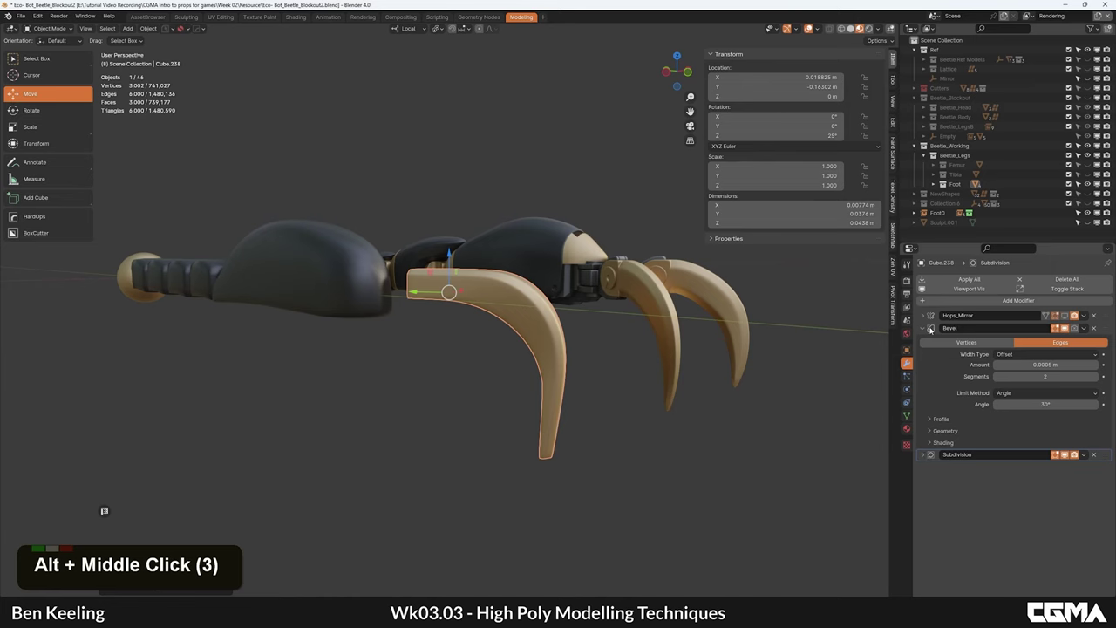
pyautogui.click(923, 329)
# Step: Examine the subdivided claw's wireframe beside the high-poly leg, keeping the subdivision at level 2
pyautogui.keyDown('alt'); pyautogui.moveTo(456, 289); pyautogui.dragTo(638, 329, button='middle'); pyautogui.keyUp('alt')
pyautogui.scroll(2, 481, 340)
pyautogui.press('F4')
pyautogui.scroll(-1, 485, 341)
pyautogui.scroll(-1, 466, 305)
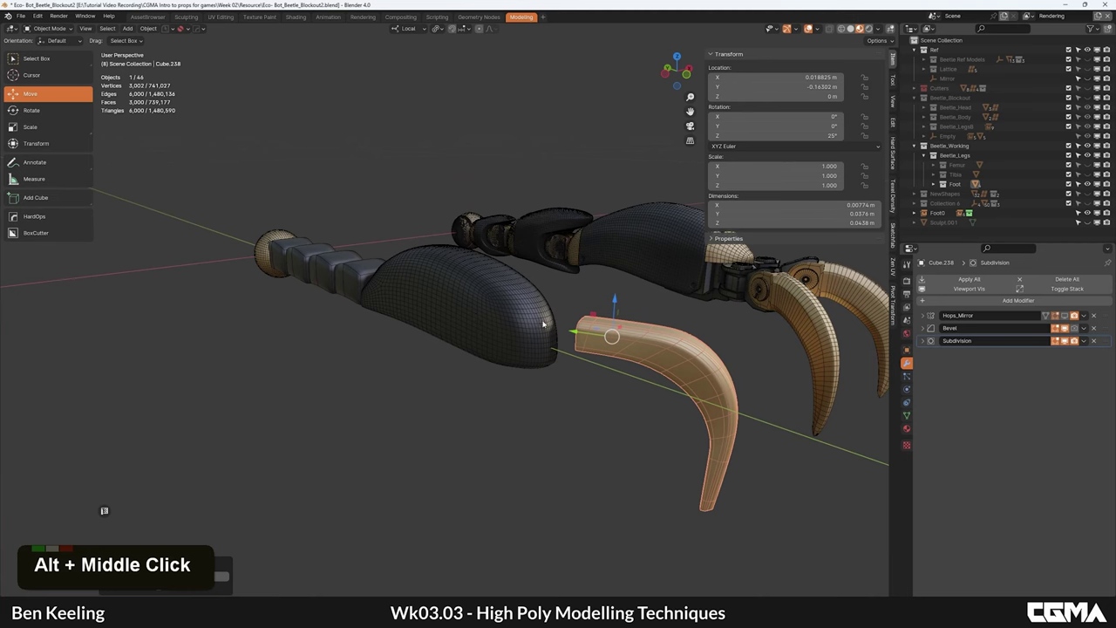
pyautogui.moveTo(562, 342); pyautogui.dragTo(483, 325, button='middle')
pyautogui.keyDown('alt'); pyautogui.moveTo(392, 294); pyautogui.dragTo(418, 283, button='middle'); pyautogui.keyUp('alt')
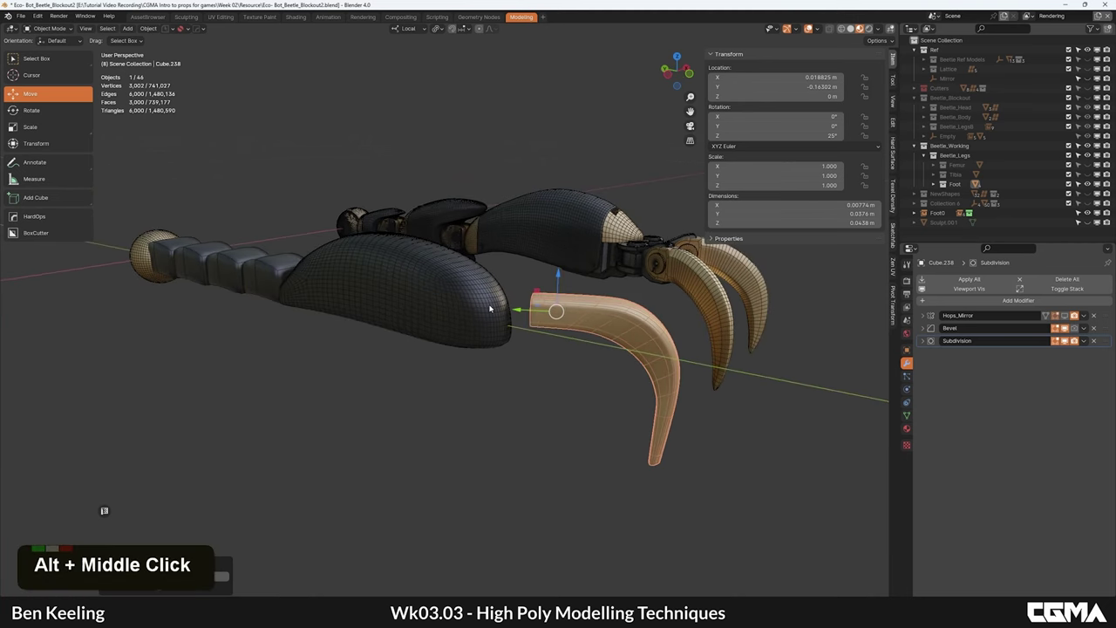
pyautogui.hotkey('ctrl', '2')
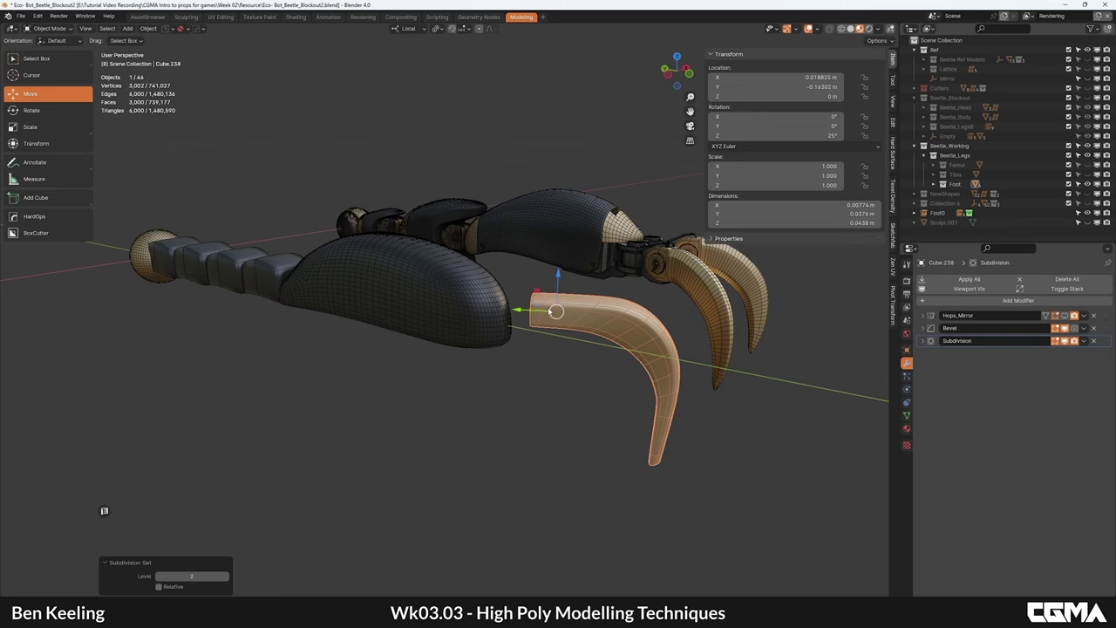
pyautogui.keyDown('alt'); pyautogui.moveTo(549, 311); pyautogui.dragTo(660, 323, button='middle'); pyautogui.keyUp('alt')
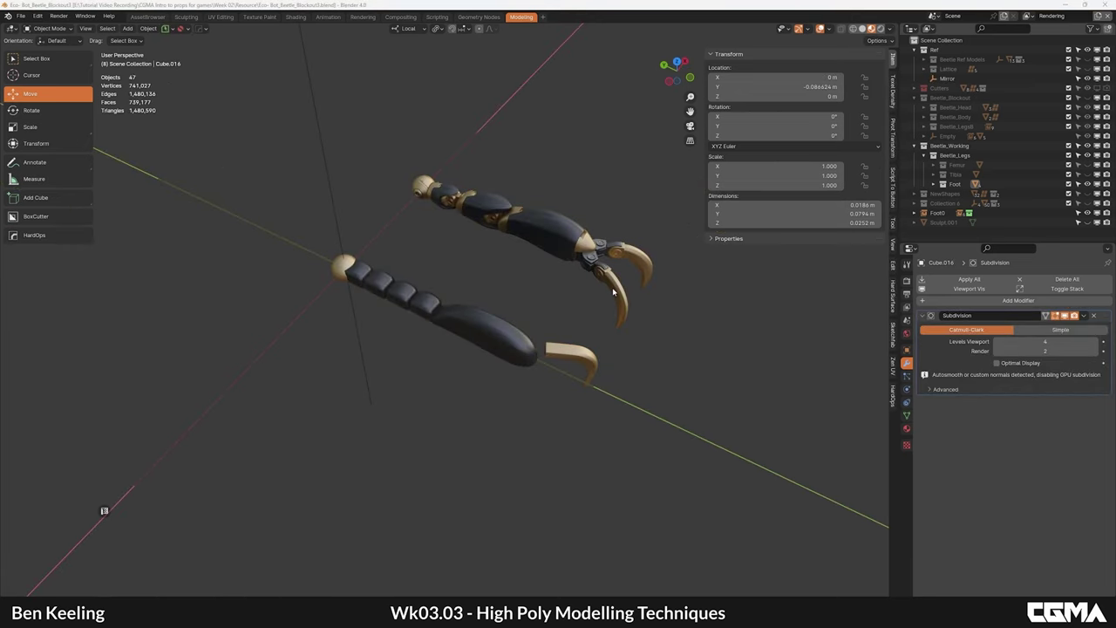
# Step: Compare the blockout leg with the finished high-poly leg from the side and from above
pyautogui.moveTo(551, 360); pyautogui.dragTo(346, 295, button='middle')
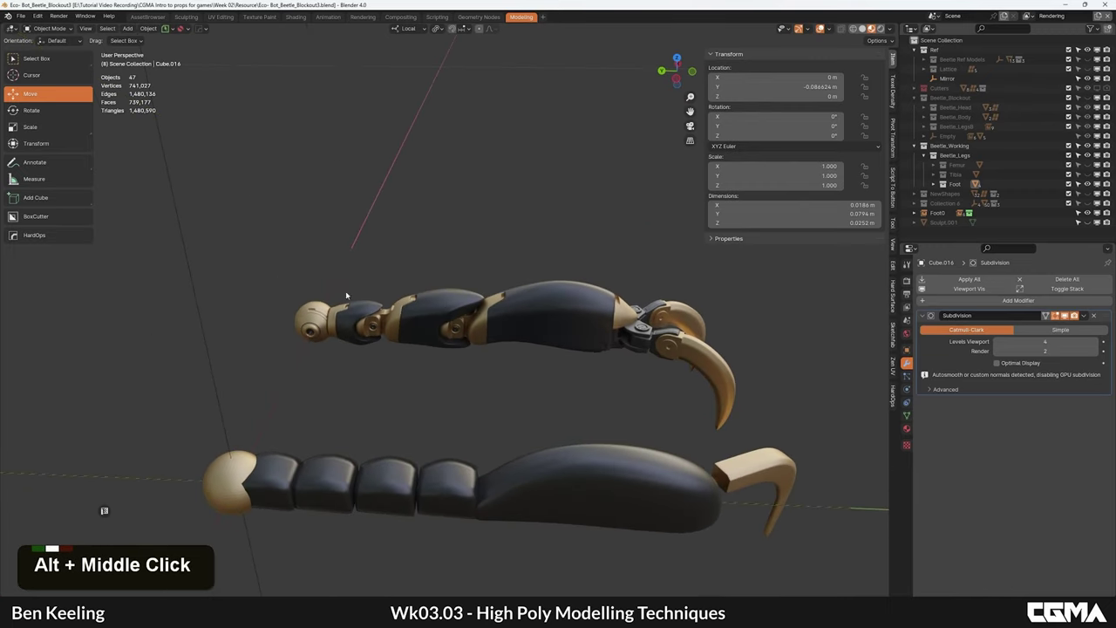
pyautogui.moveTo(454, 316); pyautogui.dragTo(435, 164, button='middle')
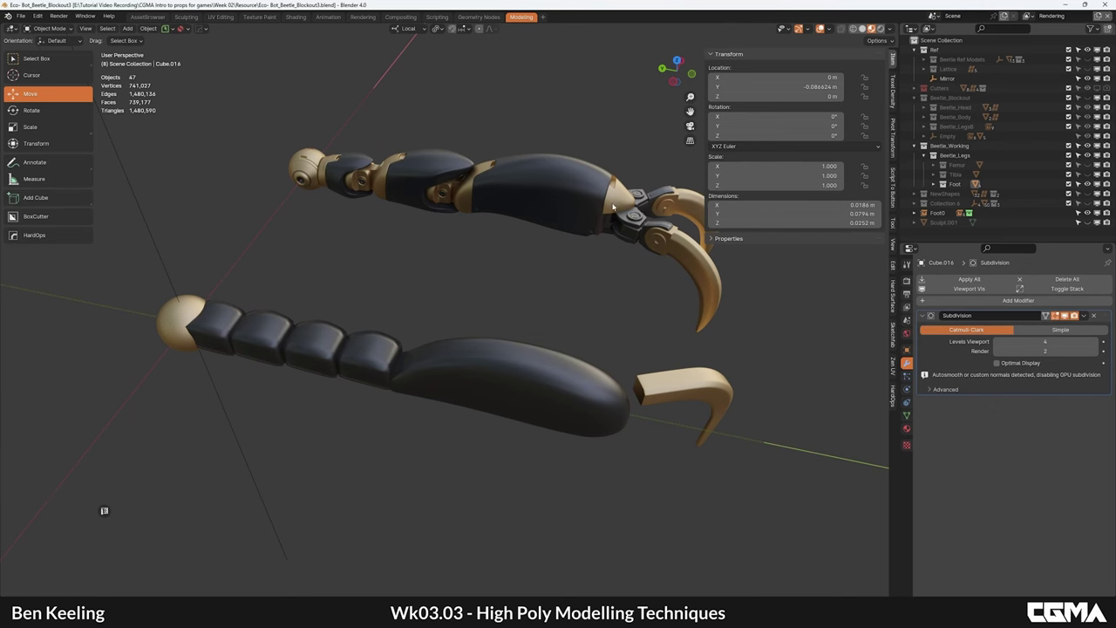
pyautogui.moveTo(613, 207); pyautogui.dragTo(504, 202, button='middle')
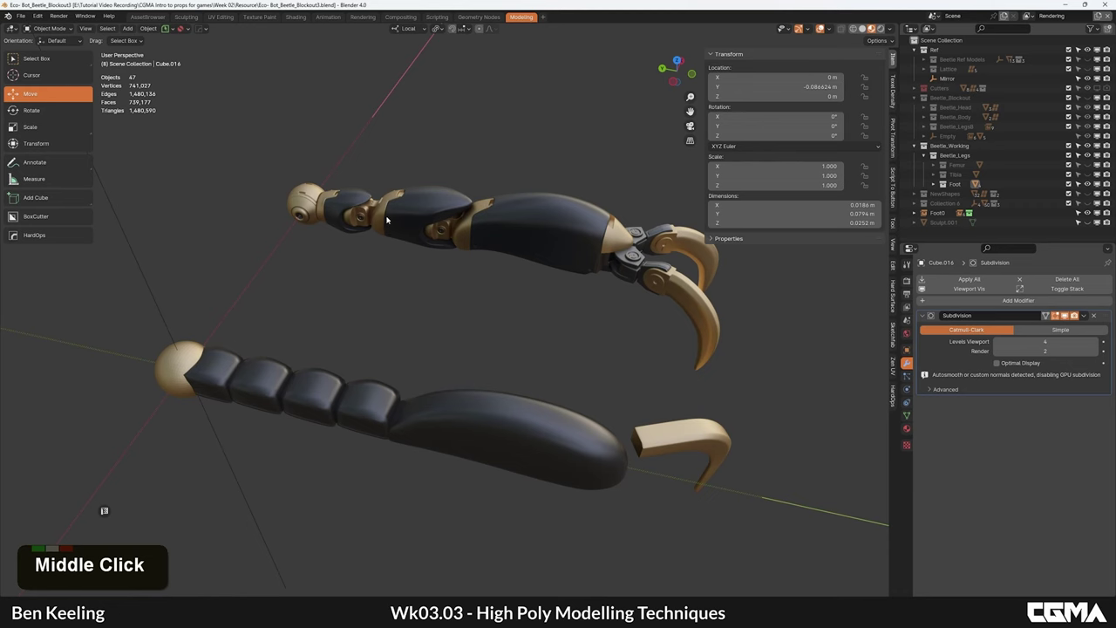
pyautogui.scroll(-4, 387, 220)
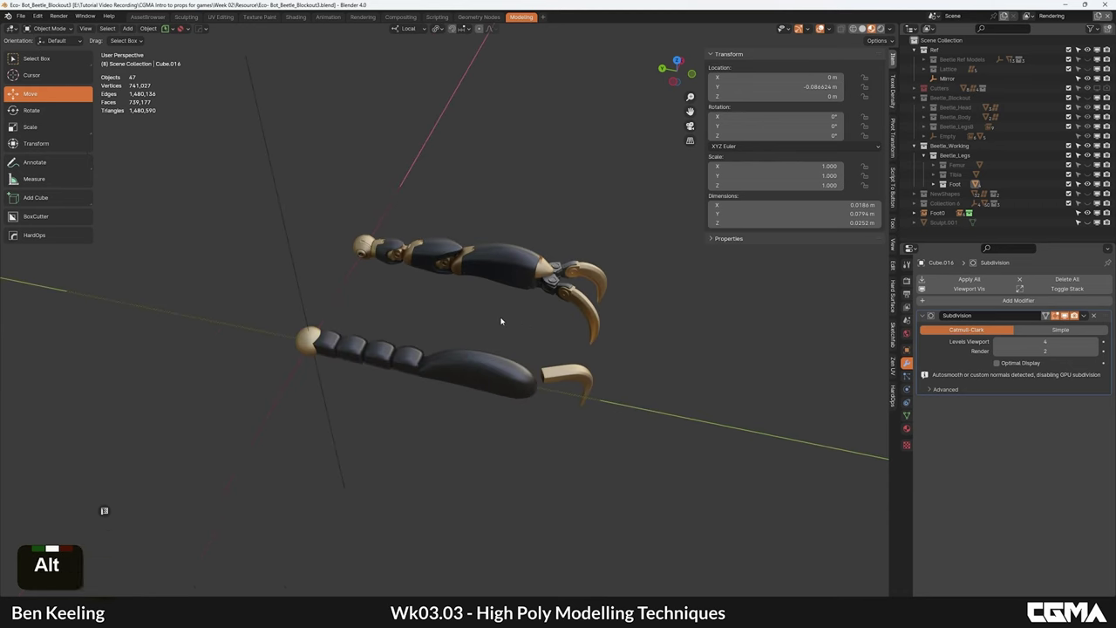
pyautogui.scroll(4, 466, 349)
pyautogui.moveTo(528, 429); pyautogui.dragTo(466, 414, button='middle')
pyautogui.click(526, 317)
pyautogui.keyDown('alt'); pyautogui.moveTo(496, 344); pyautogui.dragTo(496, 297, button='middle'); pyautogui.keyUp('alt')
pyautogui.scroll(-2, 483, 357)
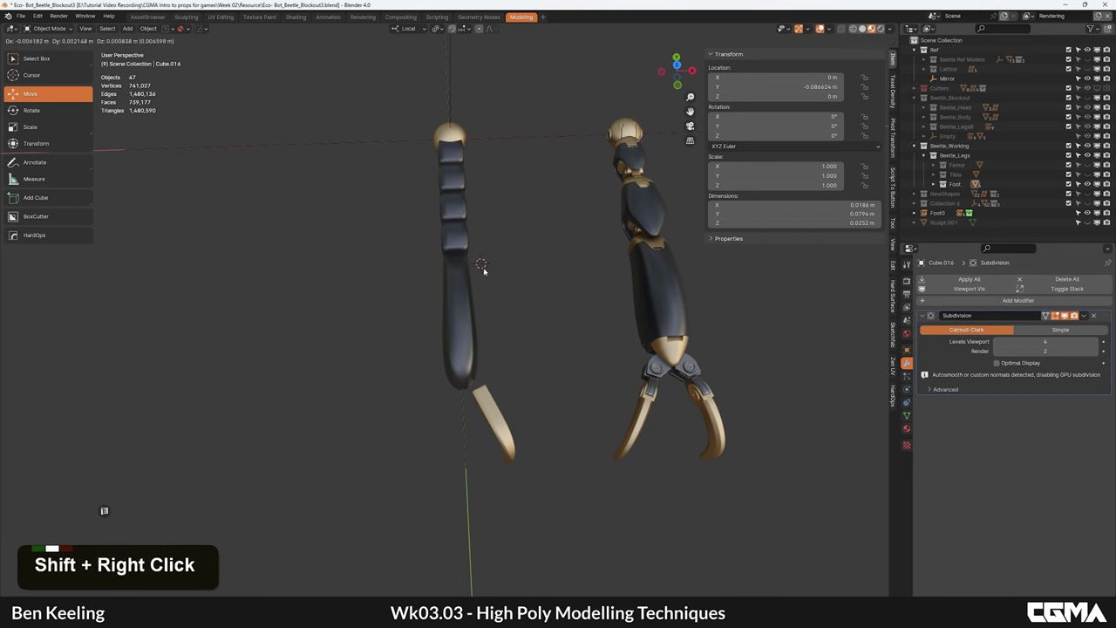
# Step: Add a cube at the 3D cursor beside the blockout leg and scale it down to about 0.0195 m per side
pyautogui.hotkey('shift', 'a')
pyautogui.moveTo(511, 285)
pyautogui.click(559, 304)
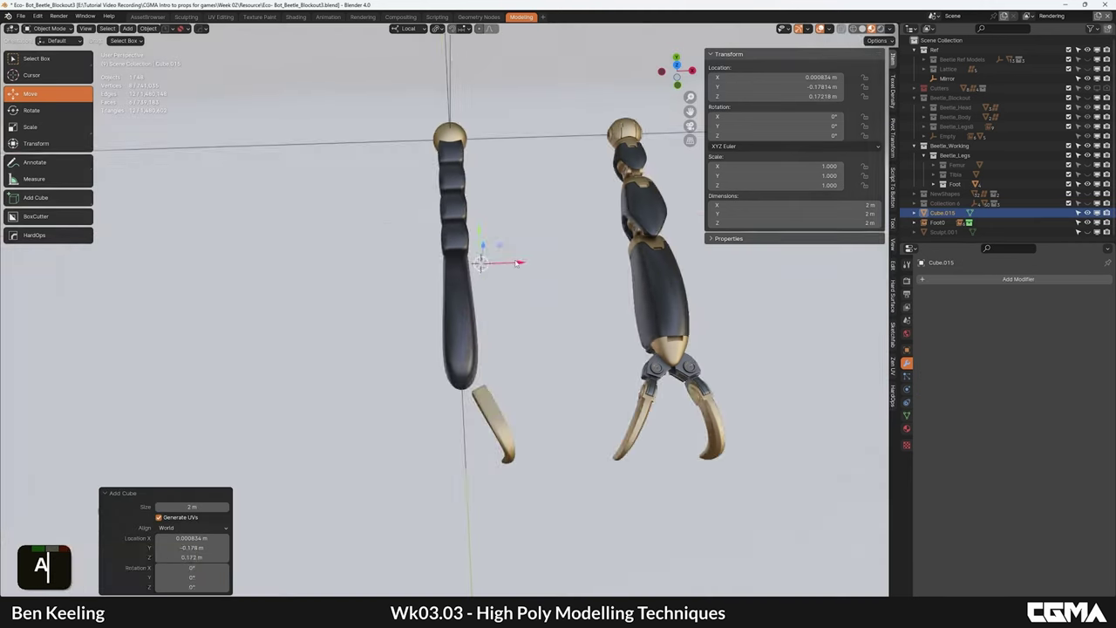
pyautogui.scroll(-4, 515, 270)
pyautogui.press('s')
pyautogui.click(465, 279)
pyautogui.press('s')
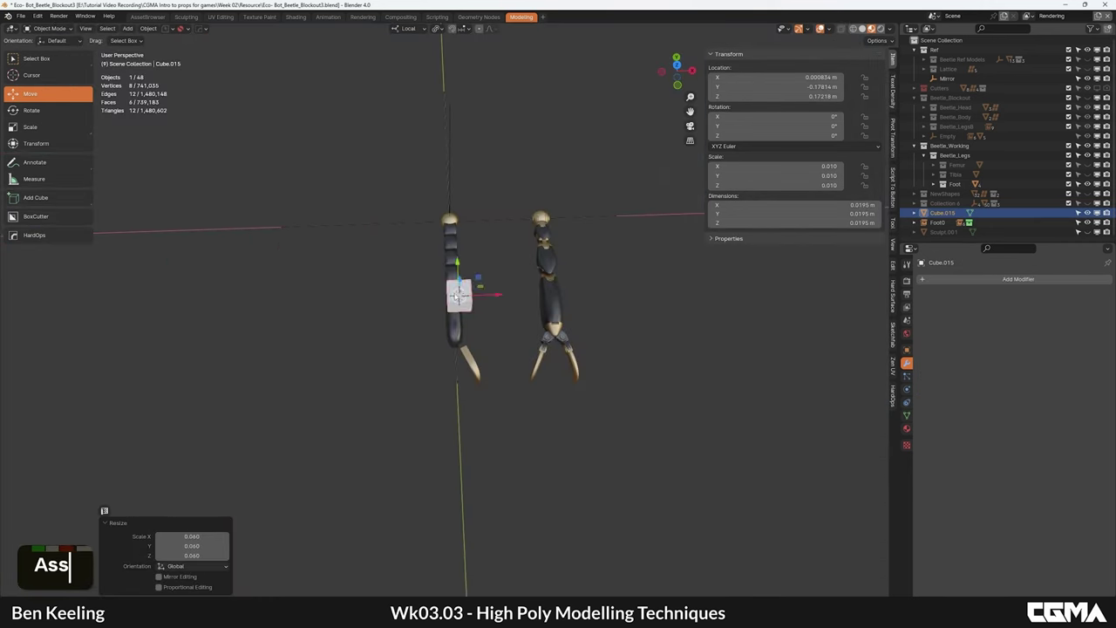
# Step: Move the cube down onto the start of the long dark leg segment and stretch it to about 0.04 m along Z
pyautogui.keyDown('alt'); pyautogui.moveTo(458, 293); pyautogui.dragTo(493, 187, button='middle'); pyautogui.keyUp('alt')
pyautogui.scroll(-7, 492, 188)
pyautogui.moveTo(476, 297); pyautogui.dragTo(352, 303)
pyautogui.scroll(6, 476, 297)
pyautogui.keyDown('alt'); pyautogui.moveTo(357, 301); pyautogui.dragTo(423, 307, button='middle'); pyautogui.keyUp('alt')
pyautogui.scroll(5, 449, 312)
pyautogui.press('s')
pyautogui.press('z')
pyautogui.click(504, 227)
pyautogui.keyDown('alt'); pyautogui.moveTo(504, 226); pyautogui.dragTo(429, 295, button='middle'); pyautogui.keyUp('alt')
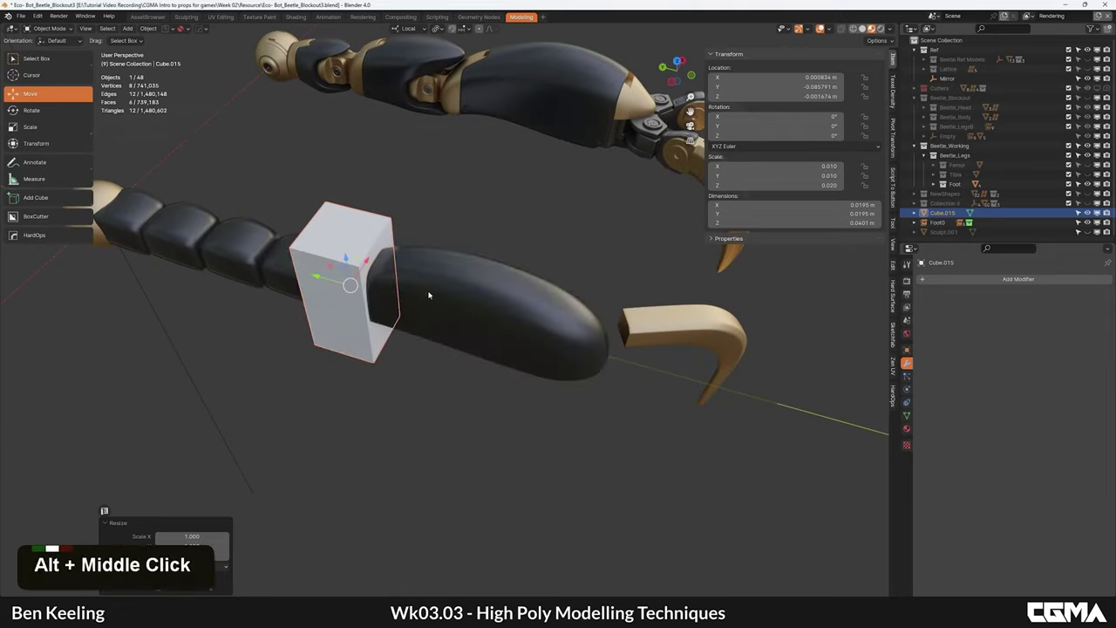
# Step: Try cutting the cube out of the long leg segment with a HardOps Difference, undo it and reselect both objects
pyautogui.keyDown('shift'); pyautogui.click(459, 298); pyautogui.keyUp('shift')
pyautogui.press('q')
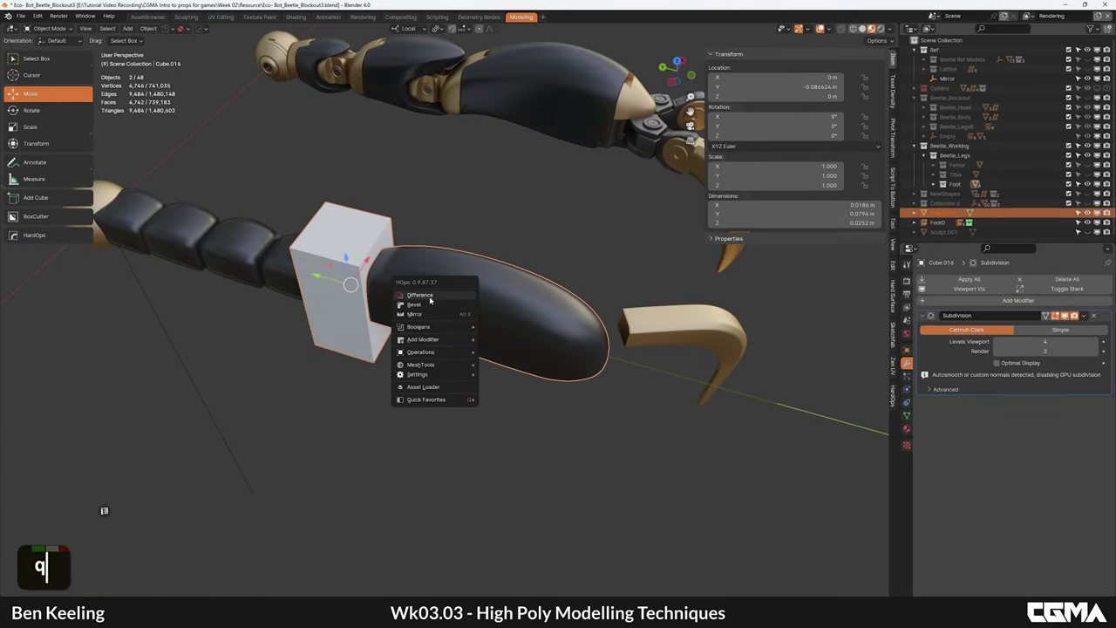
pyautogui.click(427, 297)
pyautogui.moveTo(429, 296); pyautogui.dragTo(451, 320, button='middle')
pyautogui.hotkey('ctrl', 'z')
pyautogui.keyDown('shift'); pyautogui.click(471, 323); pyautogui.keyUp('shift')
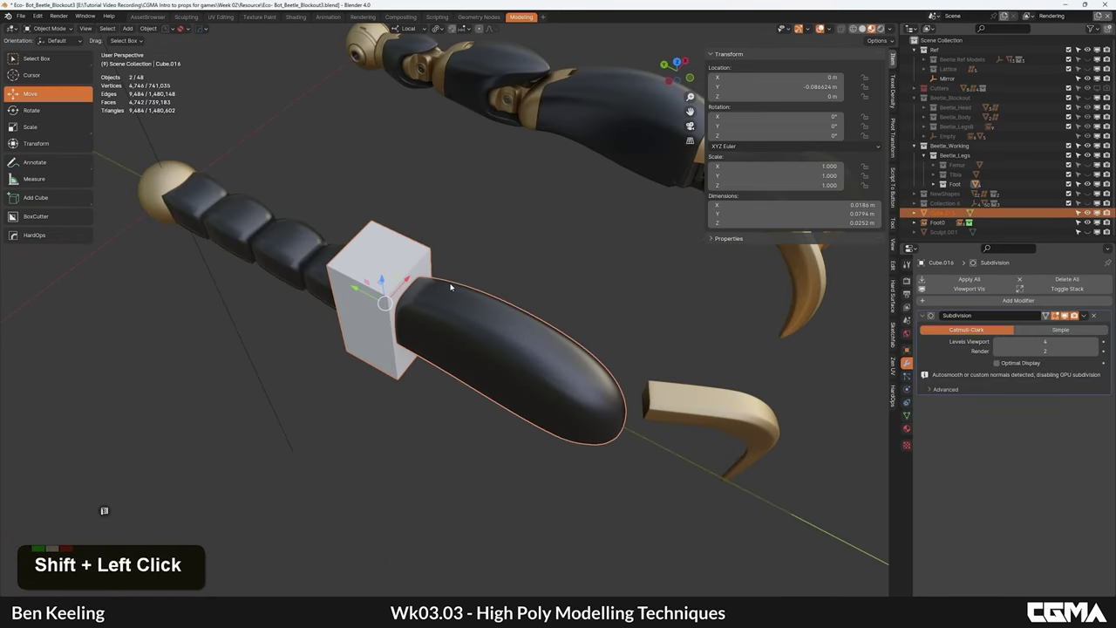
# Step: Try a Union and a Difference boolean between the cube and the long leg segment, undoing each
pyautogui.keyDown('alt'); pyautogui.moveTo(417, 225); pyautogui.dragTo(423, 305, button='middle'); pyautogui.keyUp('alt')
pyautogui.press('ctrl+KP_Add')
pyautogui.hotkey('ctrl', 'z')
pyautogui.press('ctrl+KP_Subtract')
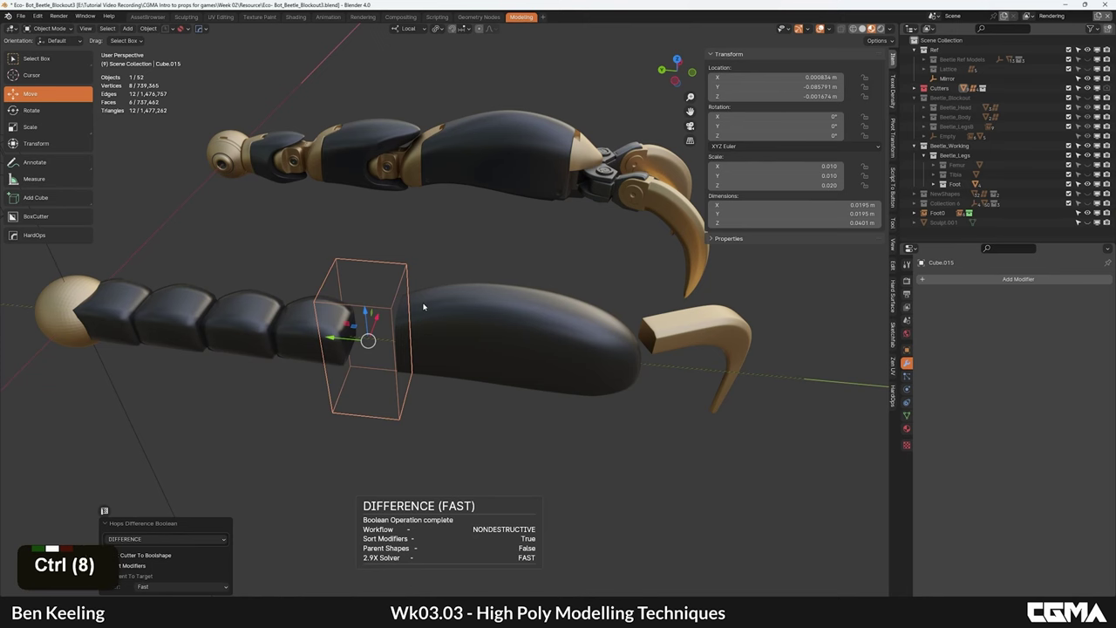
pyautogui.hotkey('ctrl', 'z')
# Step: Try a Slash boolean with the cube on the long leg segment, check its wireframe and undo it
pyautogui.press('ctrl+KP_Divide')
pyautogui.keyDown('alt'); pyautogui.moveTo(378, 279); pyautogui.dragTo(407, 312, button='middle'); pyautogui.keyUp('alt')
pyautogui.keyDown('alt'); pyautogui.moveTo(429, 360); pyautogui.dragTo(466, 284, button='middle'); pyautogui.keyUp('alt')
pyautogui.scroll(4, 433, 345)
pyautogui.press('F4')
pyautogui.scroll(-2, 428, 339)
pyautogui.hotkey('ctrl', 'z')
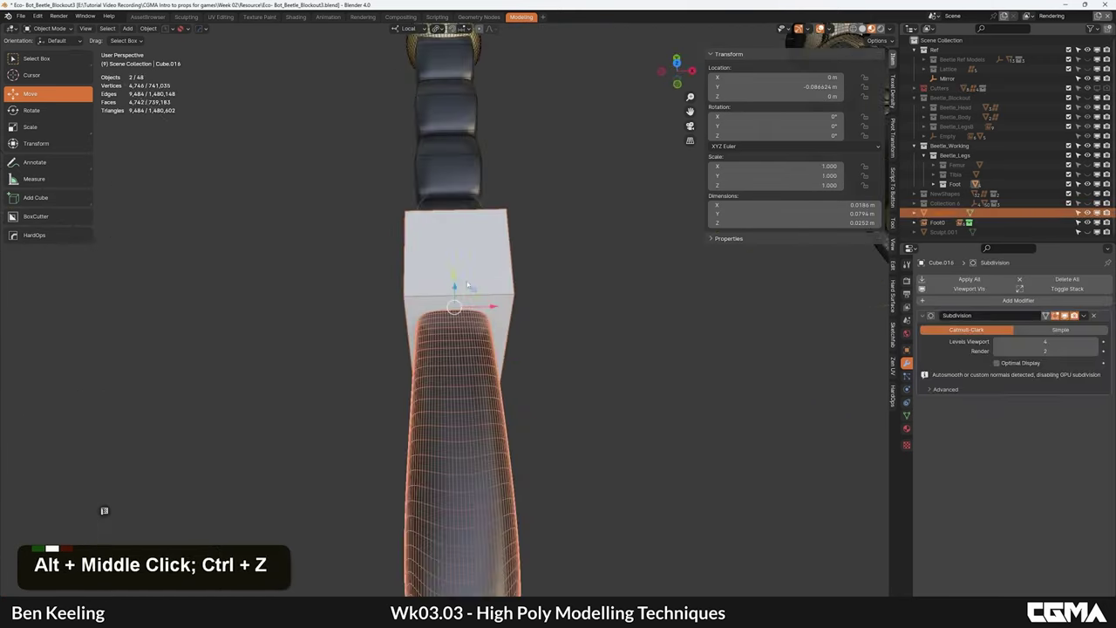
pyautogui.hotkey('ctrl', 'z')
# Step: Slash the long leg segment with the cube as cutter and select each resulting piece in turn to check its topology
pyautogui.keyDown('alt'); pyautogui.moveTo(437, 355); pyautogui.dragTo(517, 303, button='middle'); pyautogui.keyUp('alt')
pyautogui.keyDown('shift'); pyautogui.click(457, 344); pyautogui.keyUp('shift')
pyautogui.press('ctrl+KP_Divide')
pyautogui.keyDown('alt'); pyautogui.moveTo(524, 341); pyautogui.dragTo(530, 248, button='middle'); pyautogui.keyUp('alt')
pyautogui.click(431, 331)
pyautogui.press('F4')
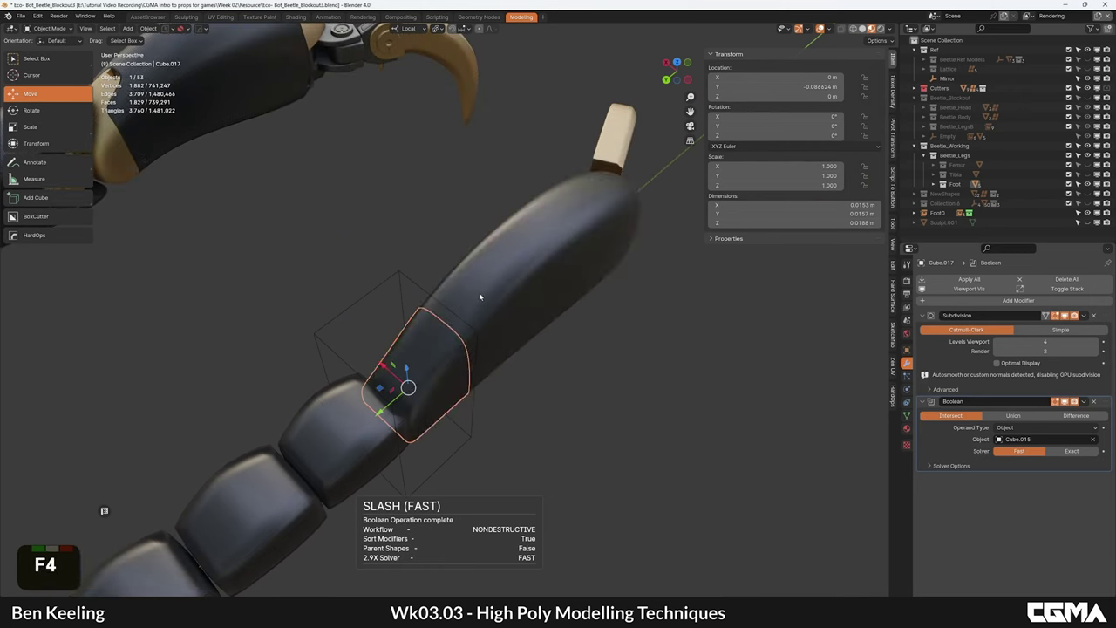
pyautogui.keyDown('alt'); pyautogui.moveTo(479, 297); pyautogui.dragTo(489, 234, button='middle'); pyautogui.keyUp('alt')
pyautogui.click(516, 341)
pyautogui.click(465, 339)
pyautogui.click(519, 343)
pyautogui.keyDown('alt'); pyautogui.moveTo(533, 342); pyautogui.dragTo(521, 389, button='middle'); pyautogui.keyUp('alt')
pyautogui.press('F4')
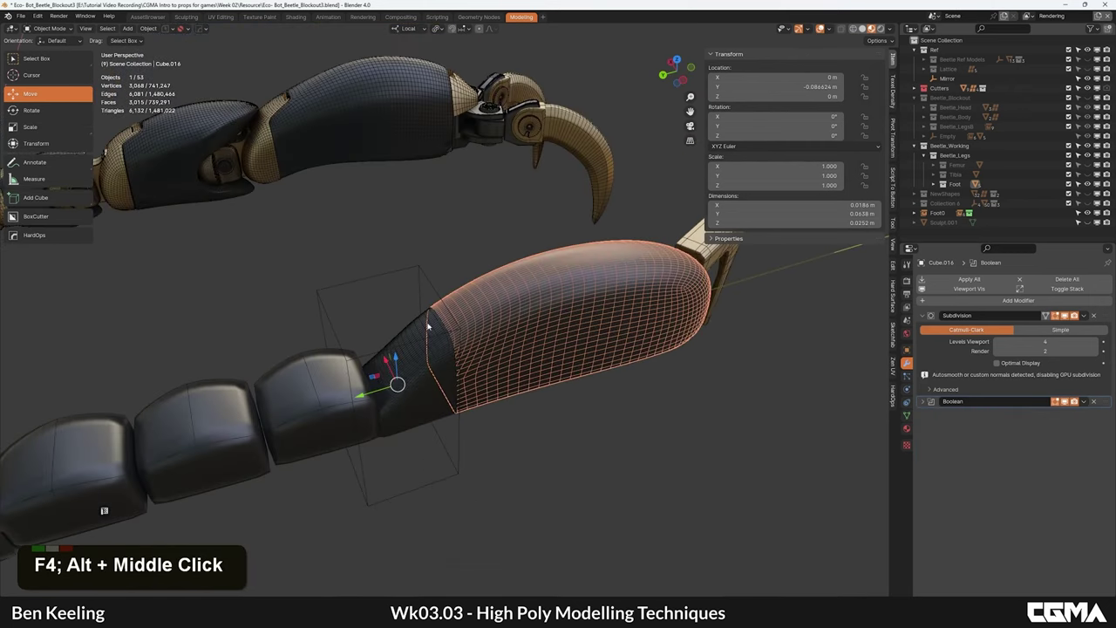
# Step: Select the cutter cube and reposition its geometry along a single axis in Edit Mode
pyautogui.click(449, 334)
pyautogui.keyDown('alt'); pyautogui.moveTo(449, 334); pyautogui.dragTo(486, 371, button='middle'); pyautogui.keyUp('alt')
pyautogui.press('g')
pyautogui.rightClick(474, 330)
pyautogui.press('`')
pyautogui.scroll(2, 480, 328)
pyautogui.press('Tab')
pyautogui.moveTo(488, 246); pyautogui.dragTo(493, 332, button='middle')
pyautogui.press('g')
pyautogui.middleClick(509, 291)
pyautogui.click(507, 296)
# Step: Add a centred loop cut to the cutter cube and bevel it into two parallel edge loops
pyautogui.keyDown('ctrl'); pyautogui.click(460, 223); pyautogui.keyUp('ctrl')
pyautogui.rightClick(461, 227)
pyautogui.hotkey('ctrl', 'b')
pyautogui.click(616, 287)
# Step: Extrude the cutter cube's middle face between the two loops towards the large leg piece to form a tab
pyautogui.press('3')
pyautogui.hotkey('alt', 'a')
pyautogui.keyDown('alt'); pyautogui.moveTo(446, 392); pyautogui.dragTo(499, 336, button='middle'); pyautogui.keyUp('alt')
pyautogui.click(503, 384)
pyautogui.press('e')
pyautogui.click(509, 400)
pyautogui.press('Tab')
# Step: Examine the reshaped cut from several angles with the cutter cube selected
pyautogui.scroll(-2, 464, 388)
pyautogui.keyDown('alt'); pyautogui.moveTo(464, 388); pyautogui.dragTo(504, 363, button='middle'); pyautogui.keyUp('alt')
pyautogui.click(469, 344)
pyautogui.moveTo(504, 363); pyautogui.dragTo(611, 457, button='middle')
pyautogui.keyDown('alt'); pyautogui.moveTo(548, 406); pyautogui.dragTo(472, 402, button='middle'); pyautogui.keyUp('alt')
pyautogui.click(526, 367)
pyautogui.scroll(2, 471, 403)
pyautogui.press('Tab')
pyautogui.press('3')
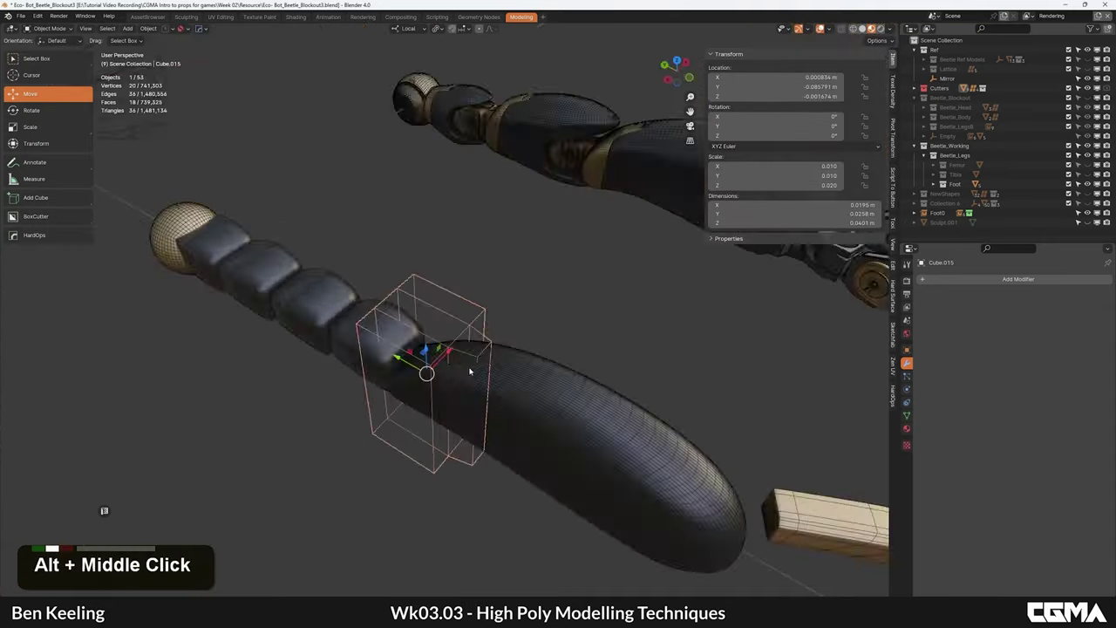
# Step: Select the small split piece and the cutter in turn to check the new interlocking cut shape
pyautogui.keyDown('alt'); pyautogui.moveTo(427, 375); pyautogui.dragTo(467, 362, button='middle'); pyautogui.keyUp('alt')
pyautogui.scroll(-2, 530, 357)
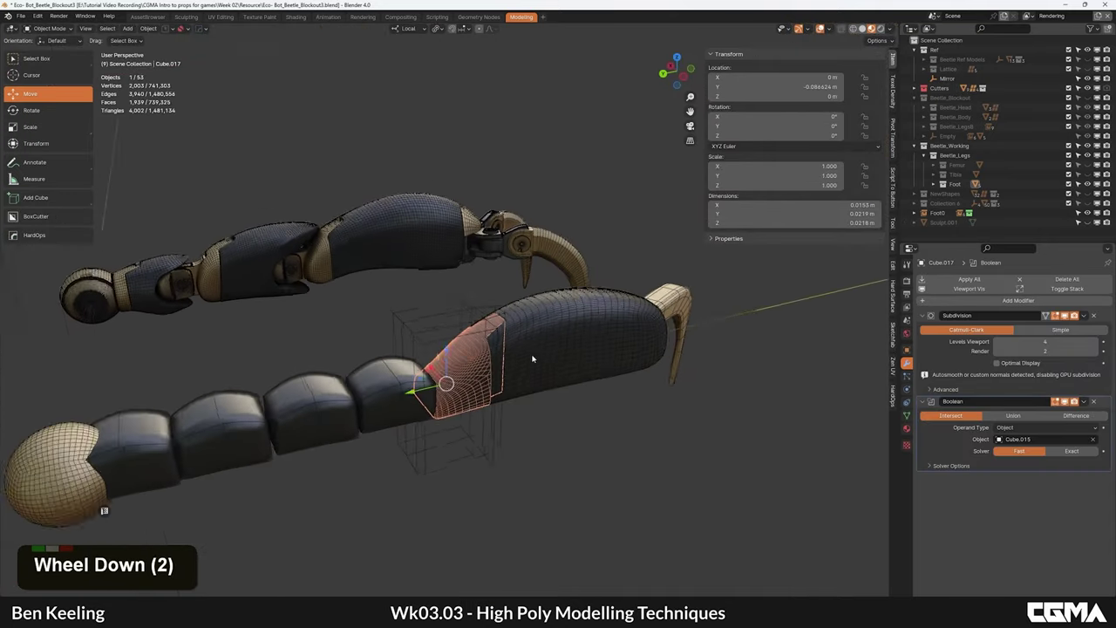
pyautogui.click(513, 357)
pyautogui.click(479, 356)
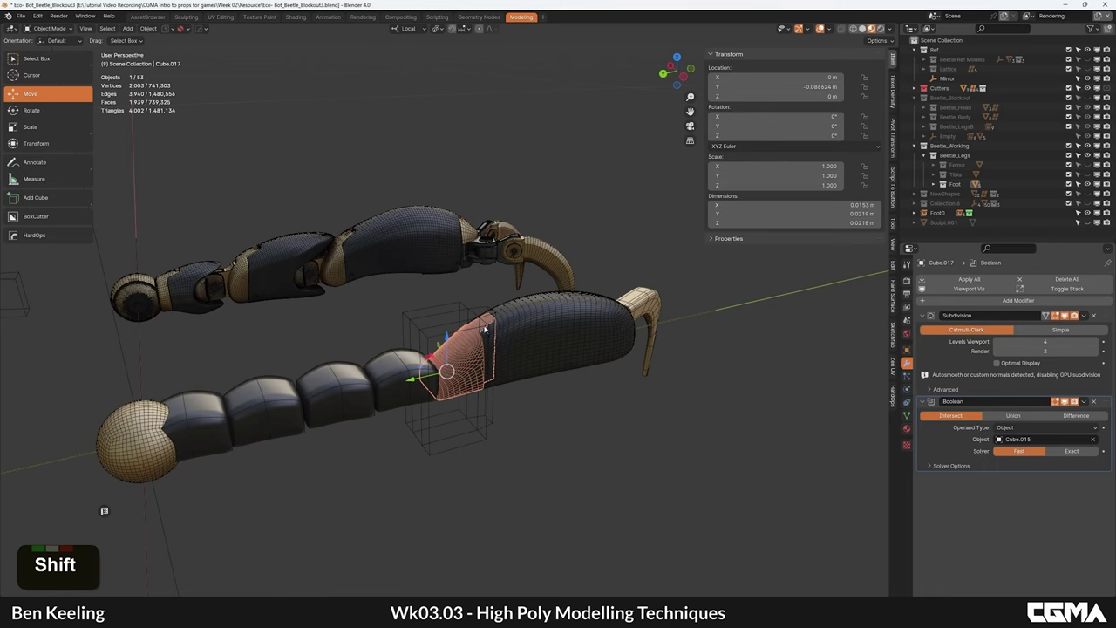
pyautogui.click(485, 330)
pyautogui.scroll(4, 392, 324)
pyautogui.moveTo(429, 351); pyautogui.dragTo(459, 260, button='middle')
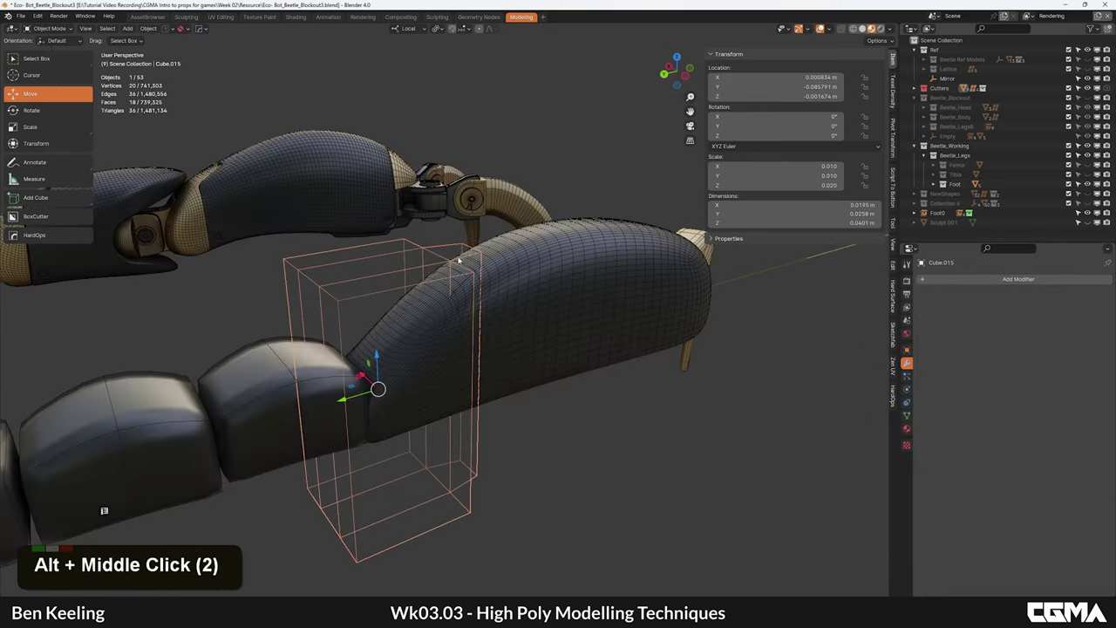
pyautogui.moveTo(496, 304); pyautogui.dragTo(475, 307, button='middle')
# Step: Switch the Cutters collection's visibility on and off, leaving the cutters hidden
pyautogui.click(1088, 89)
pyautogui.click(1088, 88)
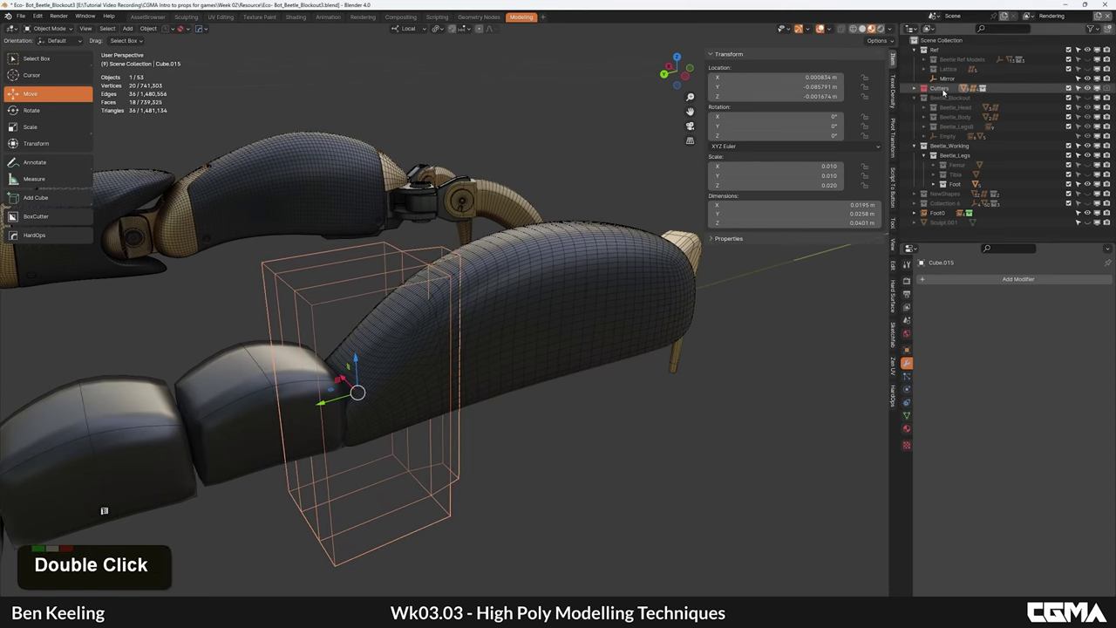
pyautogui.click(1087, 88)
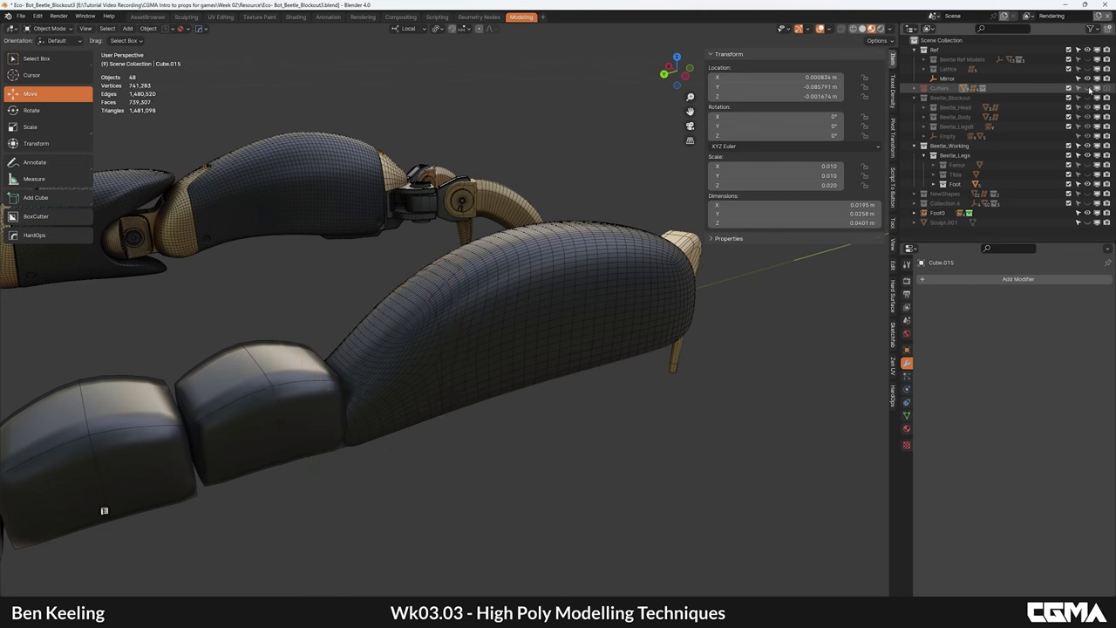
pyautogui.click(1088, 88)
pyautogui.click(1087, 88)
# Step: Select the small split piece, bring back its cutter with the HardOps boolean scroll, and select that cutter
pyautogui.click(423, 324)
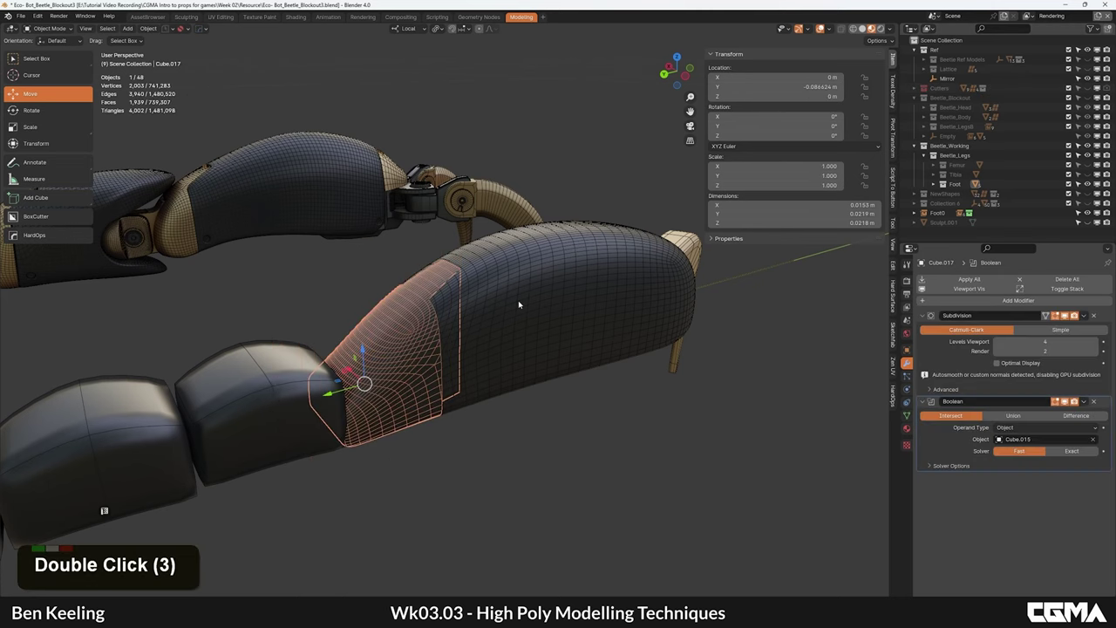
pyautogui.press('q')
pyautogui.click(478, 320)
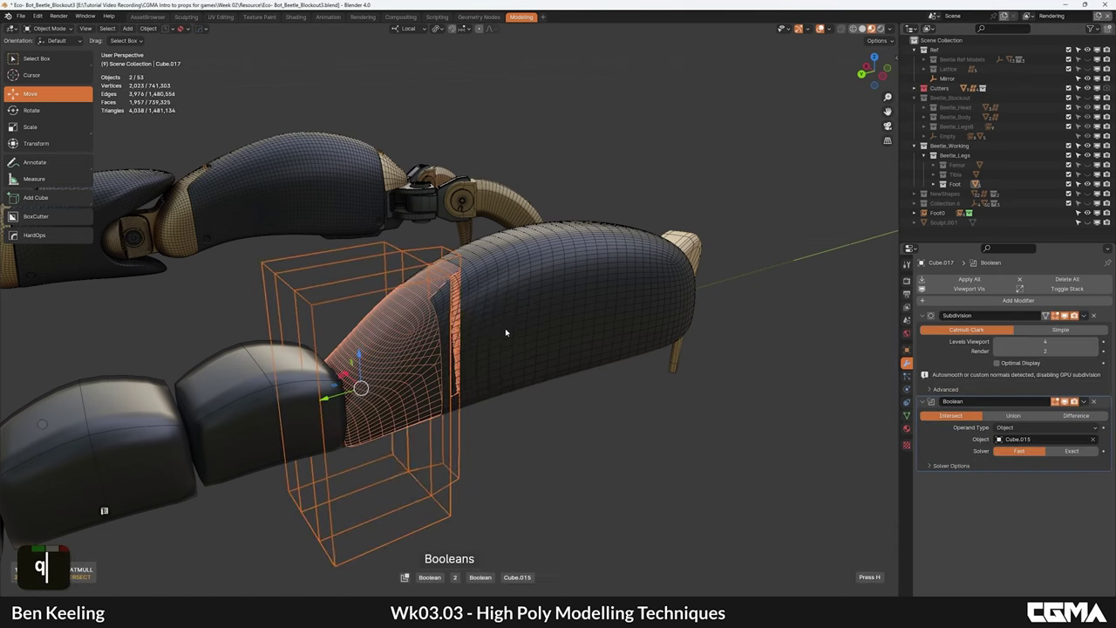
pyautogui.click(532, 335)
pyautogui.keyDown('alt'); pyautogui.moveTo(484, 331); pyautogui.dragTo(471, 311, button='middle'); pyautogui.keyUp('alt')
pyautogui.scroll(3, 454, 322)
pyautogui.scroll(-2, 446, 256)
pyautogui.keyDown('alt'); pyautogui.middleClick(474, 322); pyautogui.keyUp('alt')
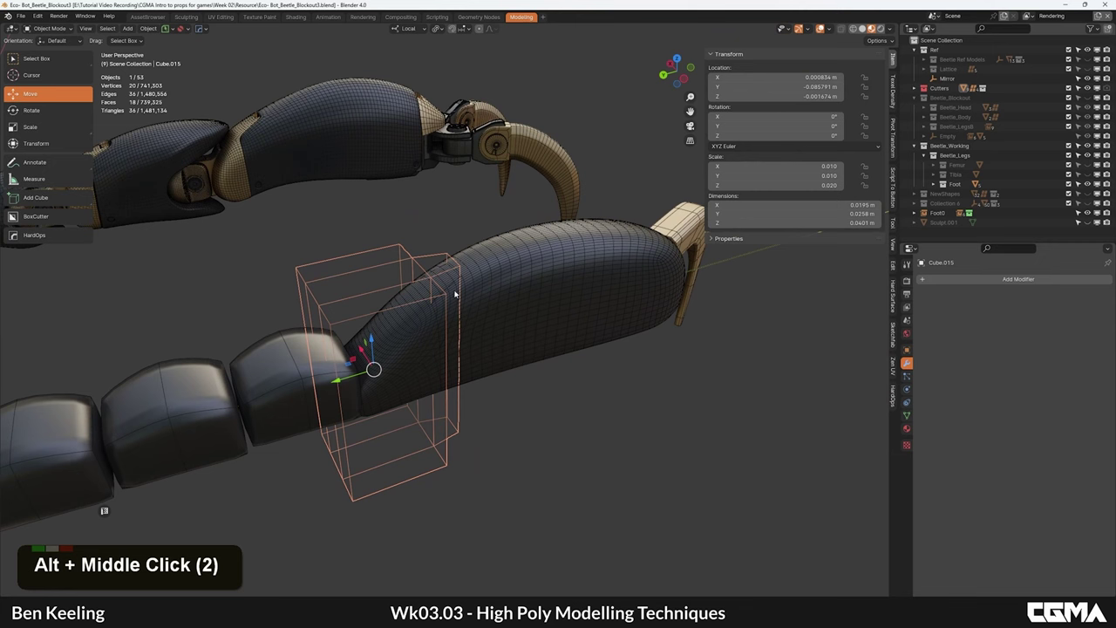
# Step: Hide the cutter and link the small split piece's object data to that of the large piece
pyautogui.click(457, 296)
pyautogui.keyDown('alt'); pyautogui.middleClick(462, 301); pyautogui.keyUp('alt')
pyautogui.keyDown('shift'); pyautogui.click(396, 320); pyautogui.keyUp('shift')
pyautogui.moveTo(482, 303); pyautogui.dragTo(432, 322, button='middle')
pyautogui.click(429, 324)
pyautogui.keyDown('shift'); pyautogui.click(513, 304); pyautogui.keyUp('shift')
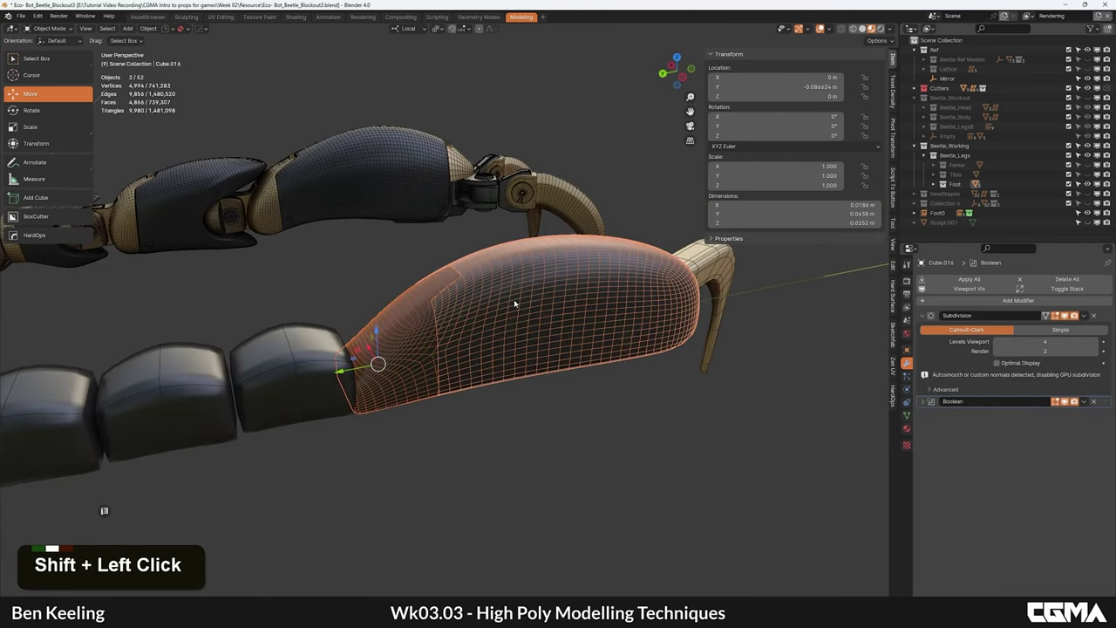
pyautogui.hotkey('ctrl', 'l')
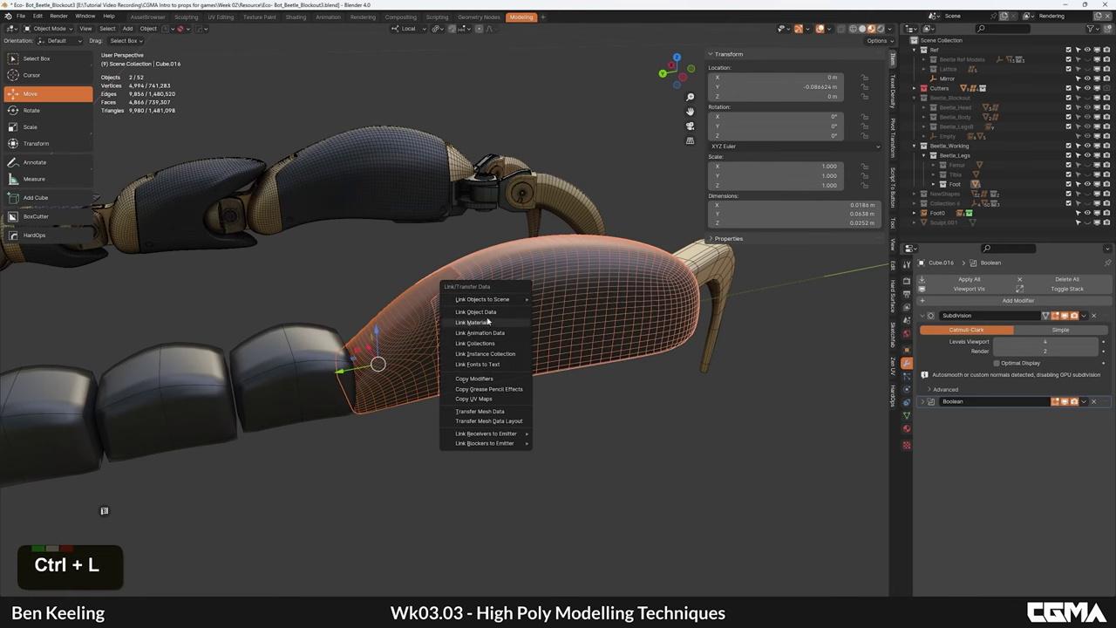
pyautogui.click(488, 316)
# Step: Try moving the three upper front vertices of the small piece's mesh to test the shared object data
pyautogui.click(424, 320)
pyautogui.keyDown('alt'); pyautogui.moveTo(424, 320); pyautogui.dragTo(498, 326, button='middle'); pyautogui.keyUp('alt')
pyautogui.press('Tab')
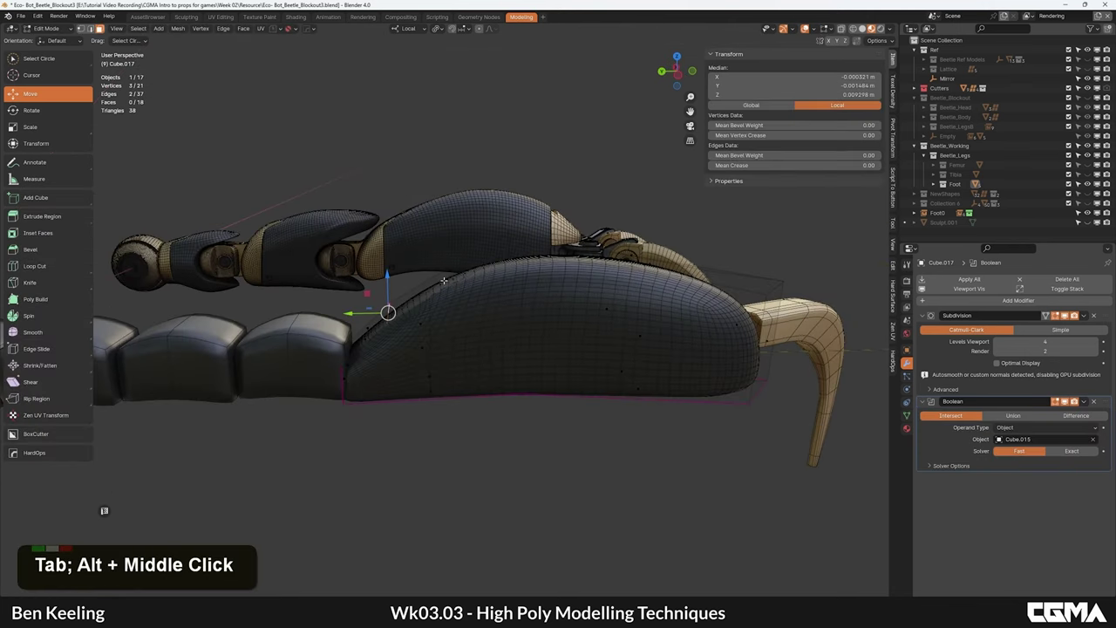
pyautogui.click(469, 366)
pyautogui.click(403, 301)
pyautogui.press('1')
pyautogui.press('b')
pyautogui.moveTo(361, 243); pyautogui.dragTo(406, 338)
pyautogui.keyDown('alt'); pyautogui.moveTo(406, 338); pyautogui.dragTo(415, 298, button='middle'); pyautogui.keyUp('alt')
pyautogui.press('g')
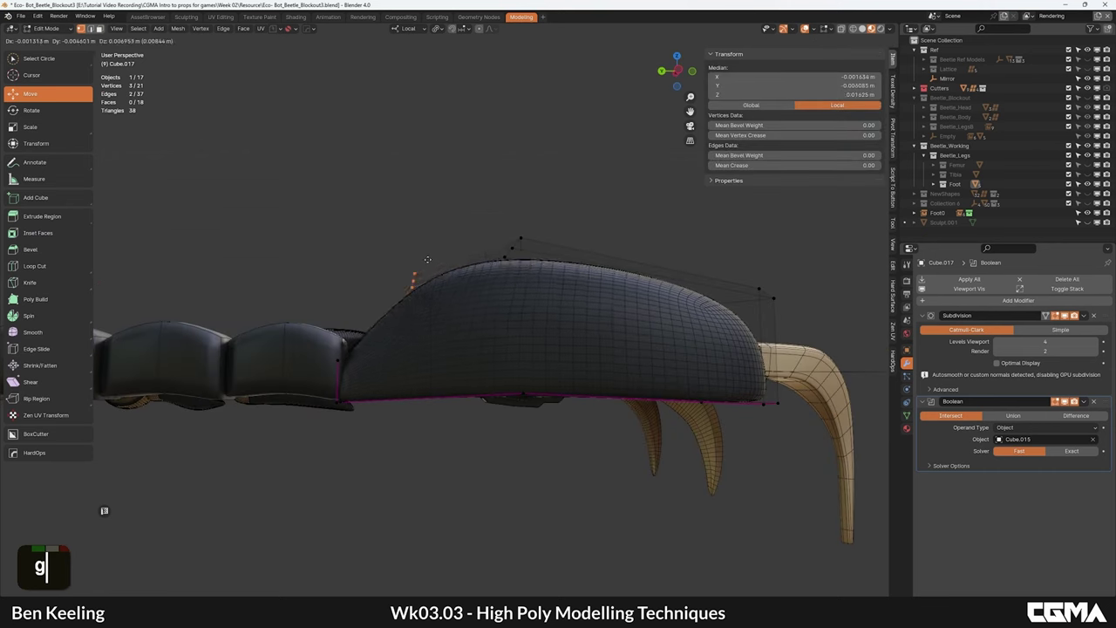
pyautogui.rightClick(433, 252)
pyautogui.press('Tab')
# Step: Link the small split piece's material slot to Object and assign the Bronze material
pyautogui.keyDown('alt'); pyautogui.moveTo(438, 255); pyautogui.dragTo(463, 322, button='middle'); pyautogui.keyUp('alt')
pyautogui.click(473, 292)
pyautogui.click(433, 326)
pyautogui.keyDown('alt'); pyautogui.moveTo(382, 271); pyautogui.dragTo(399, 317, button='middle'); pyautogui.keyUp('alt')
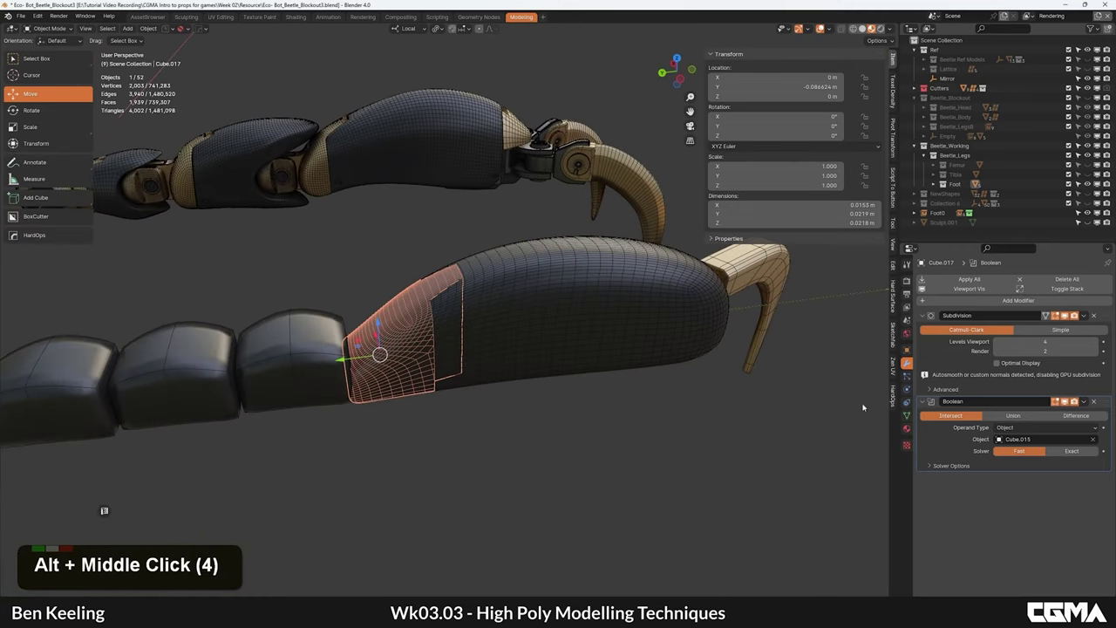
pyautogui.click(907, 429)
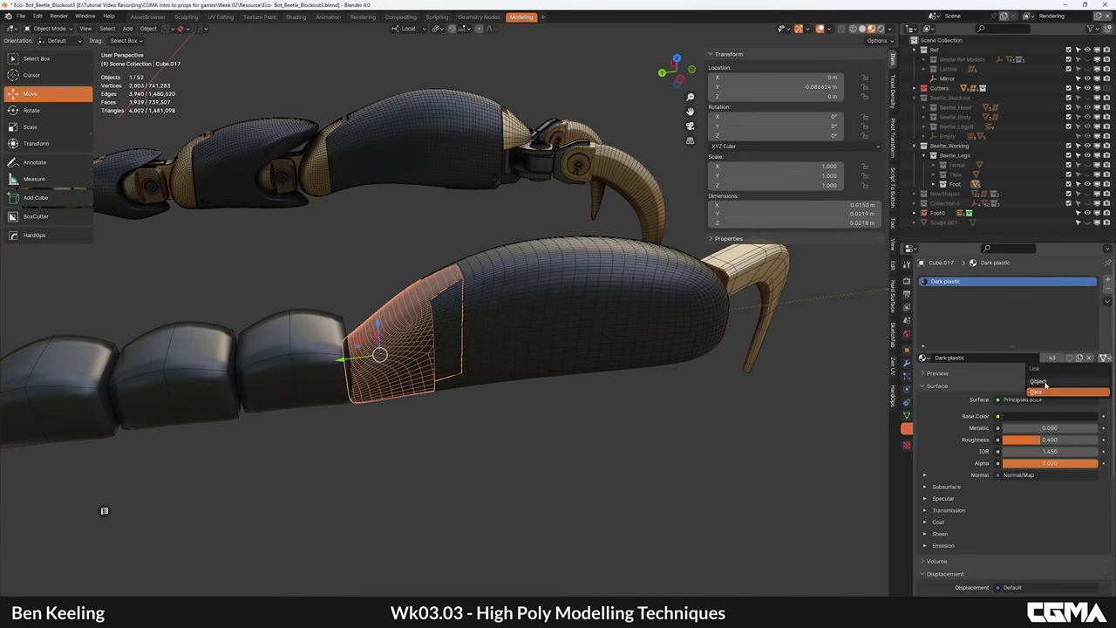
pyautogui.click(1040, 382)
pyautogui.click(923, 358)
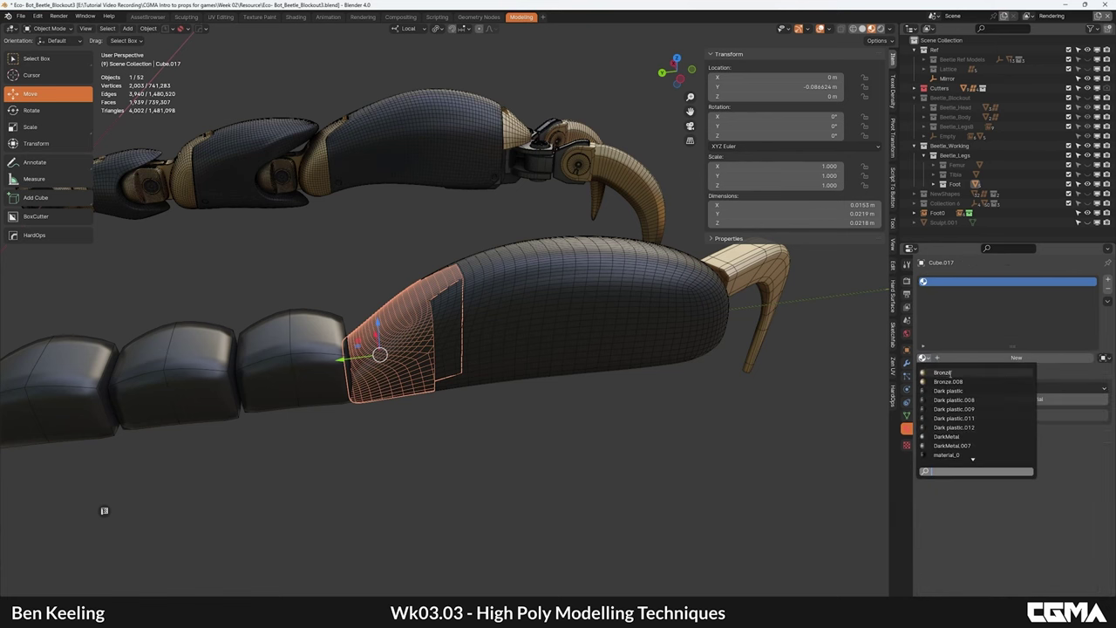
pyautogui.click(951, 373)
# Step: Turn off the wireframe display and review the bronze and dark plastic pieces from several angles
pyautogui.keyDown('alt'); pyautogui.moveTo(456, 357); pyautogui.dragTo(541, 377, button='middle'); pyautogui.keyUp('alt')
pyautogui.press('F4')
pyautogui.keyDown('alt'); pyautogui.moveTo(409, 335); pyautogui.dragTo(418, 288, button='middle'); pyautogui.keyUp('alt')
pyautogui.click(443, 302)
pyautogui.click(479, 329)
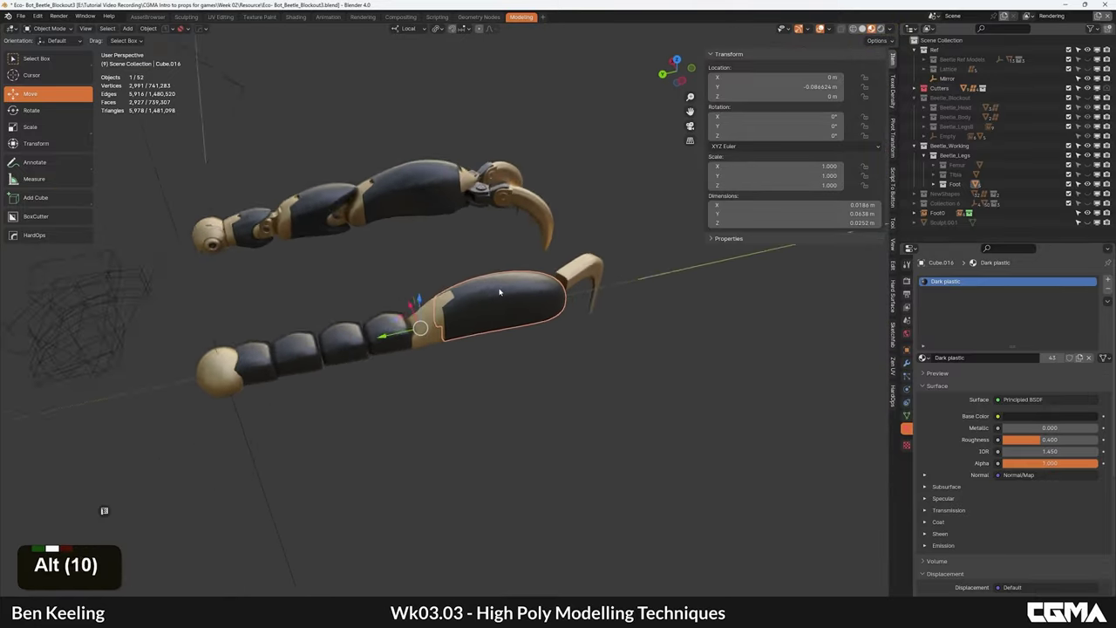
pyautogui.keyDown('alt'); pyautogui.moveTo(501, 291); pyautogui.dragTo(447, 216, button='middle'); pyautogui.keyUp('alt')
pyautogui.keyDown('alt'); pyautogui.moveTo(590, 300); pyautogui.dragTo(400, 279, button='middle'); pyautogui.keyUp('alt')
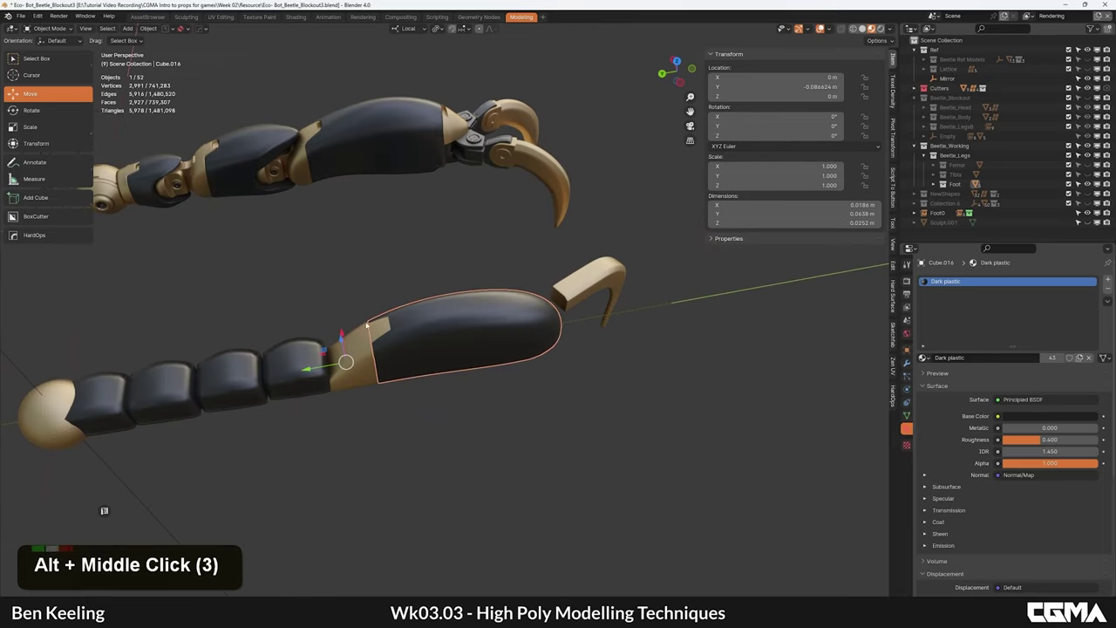
pyautogui.keyDown('alt'); pyautogui.moveTo(366, 324); pyautogui.dragTo(379, 340, button='middle'); pyautogui.keyUp('alt')
pyautogui.keyDown('alt'); pyautogui.moveTo(513, 337); pyautogui.dragTo(427, 341, button='middle'); pyautogui.keyUp('alt')
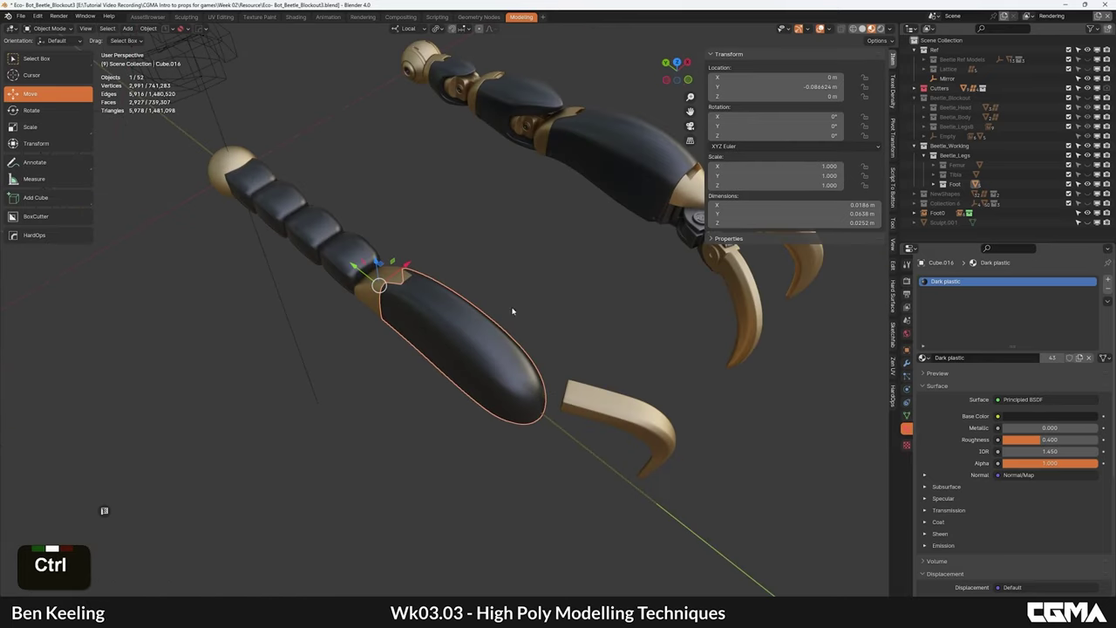
pyautogui.keyDown('alt'); pyautogui.moveTo(458, 234); pyautogui.dragTo(494, 285, button='middle'); pyautogui.keyUp('alt')
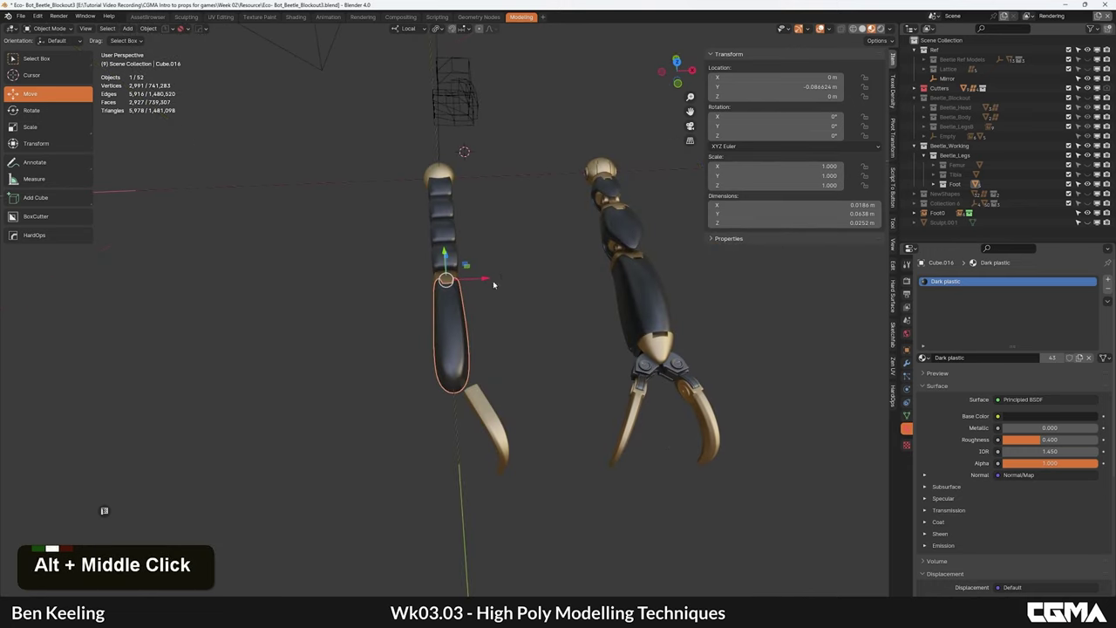
pyautogui.keyDown('alt'); pyautogui.moveTo(440, 329); pyautogui.dragTo(515, 323, button='middle'); pyautogui.keyUp('alt')
# Step: In top view, duplicate the large dark piece about 0.056 m along negative X and show the copy's modifiers
pyautogui.press('`')
pyautogui.click(500, 245)
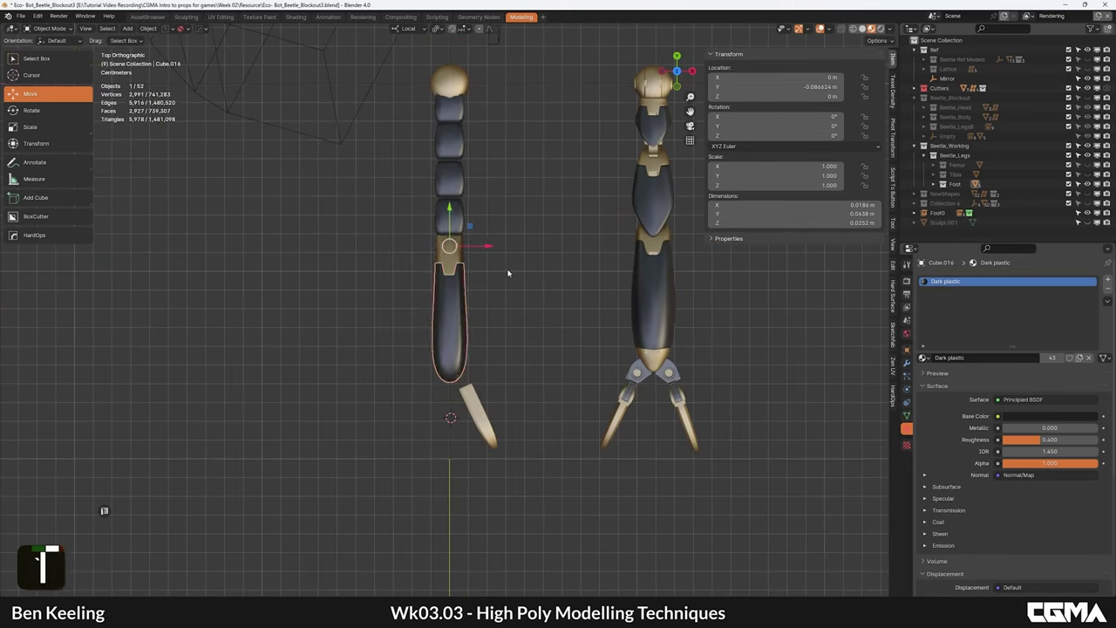
pyautogui.hotkey('shift', 'd')
pyautogui.middleClick(410, 268)
pyautogui.click(402, 268)
pyautogui.click(907, 375)
pyautogui.click(908, 364)
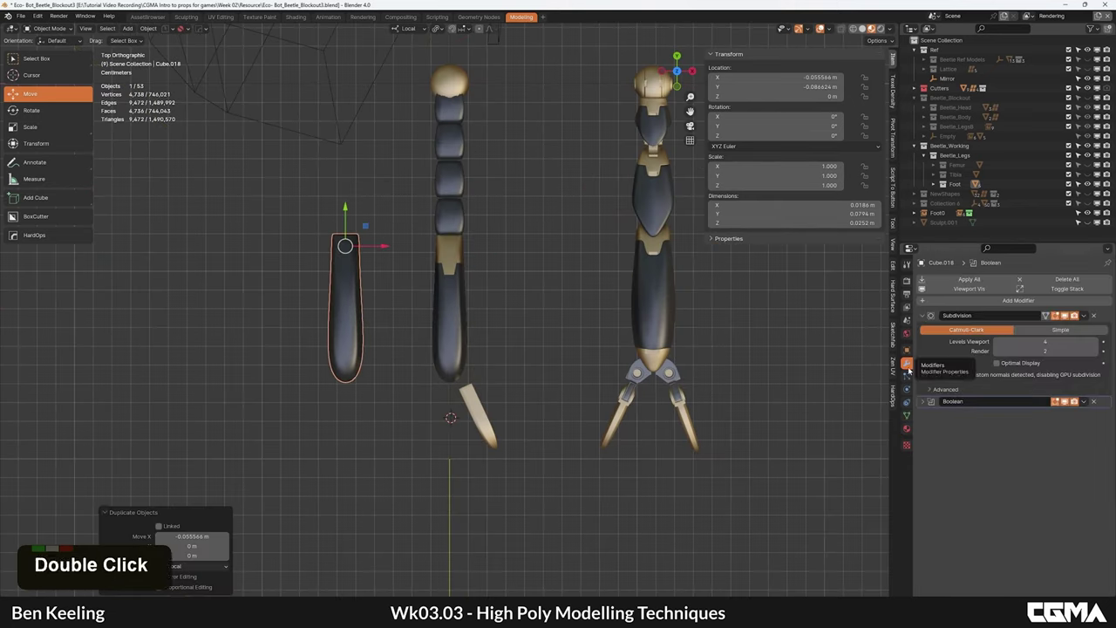
# Step: Activate BoxCutter for the duplicated leg piece and open its Box Helper settings
pyautogui.moveTo(8, 197); pyautogui.dragTo(122, 254, button='middle')
pyautogui.moveTo(418, 357); pyautogui.dragTo(391, 314, button='middle')
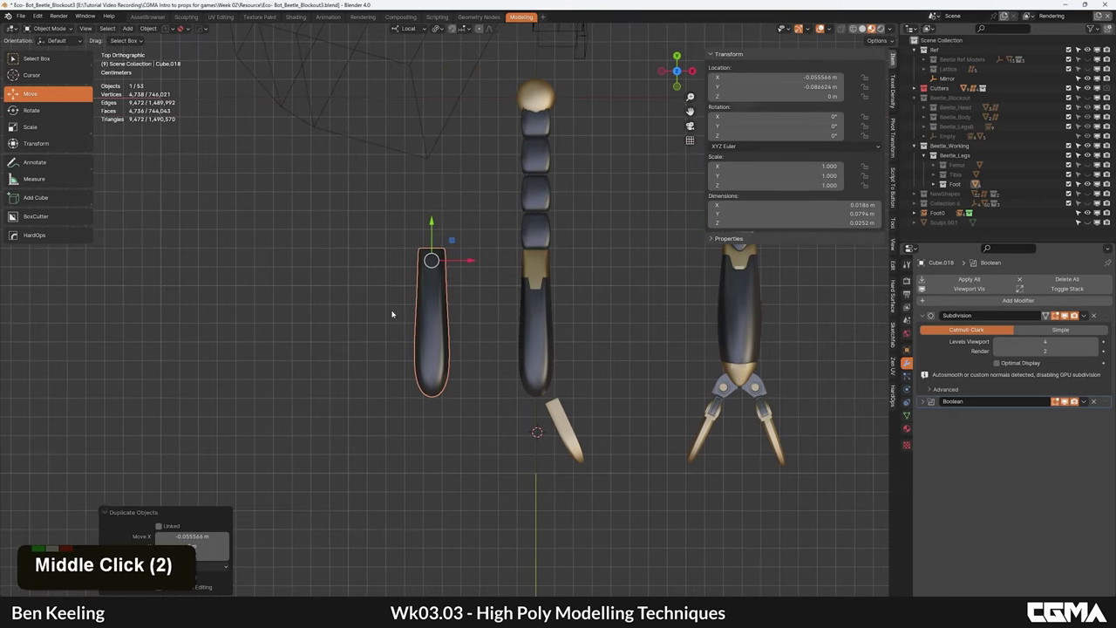
pyautogui.hotkey('alt', 'w')
pyautogui.moveTo(486, 307); pyautogui.dragTo(502, 290, button='middle')
pyautogui.press('w')
pyautogui.scroll(3, 500, 292)
pyautogui.press('d')
pyautogui.rightClick(482, 311)
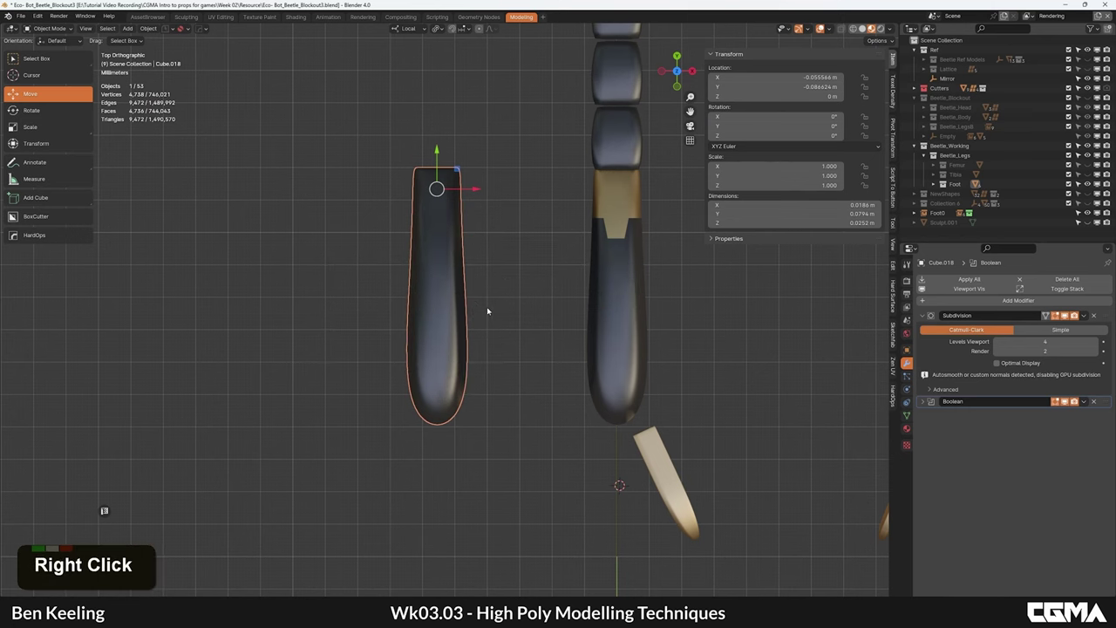
pyautogui.click(35, 216)
pyautogui.press('d')
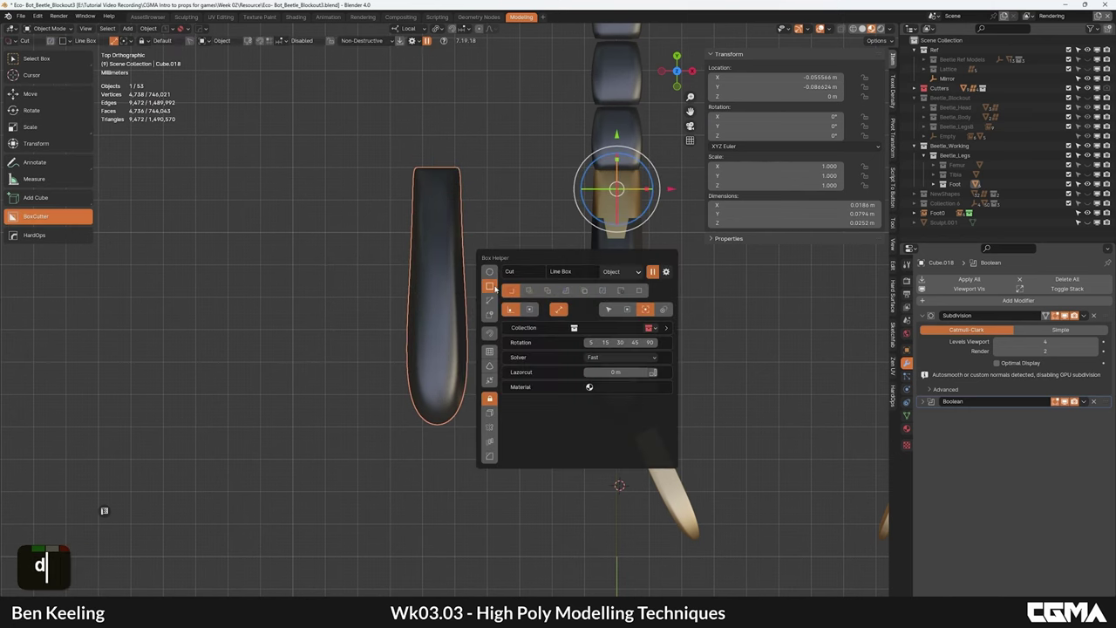
pyautogui.keyDown('shift'); pyautogui.moveTo(500, 457); pyautogui.dragTo(521, 387, button='middle'); pyautogui.keyUp('shift')
pyautogui.click(408, 294)
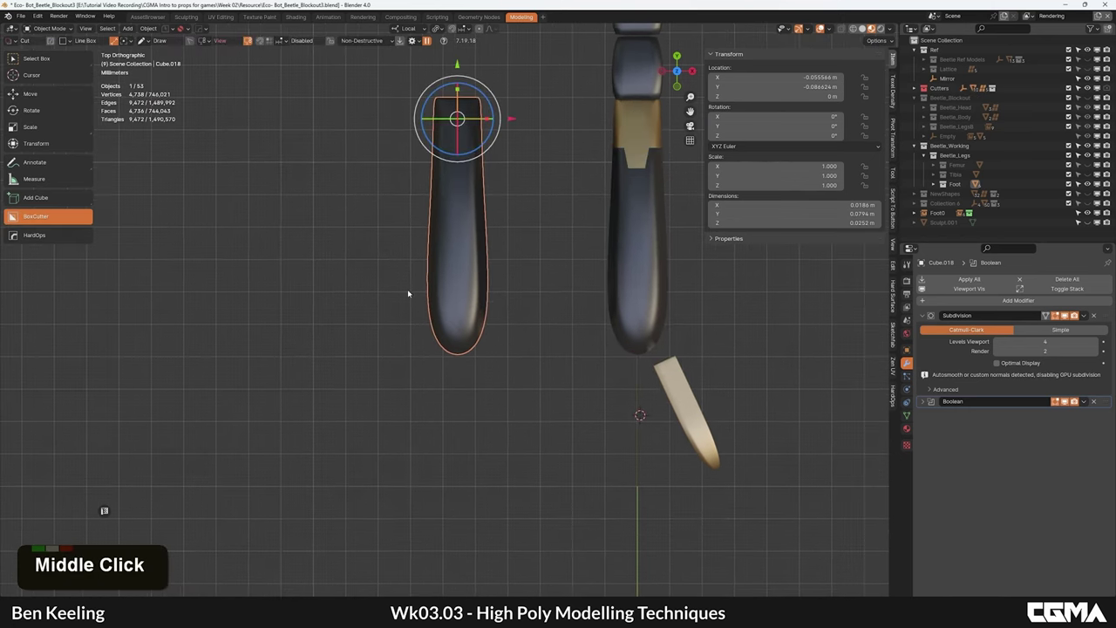
pyautogui.rightClick(397, 327)
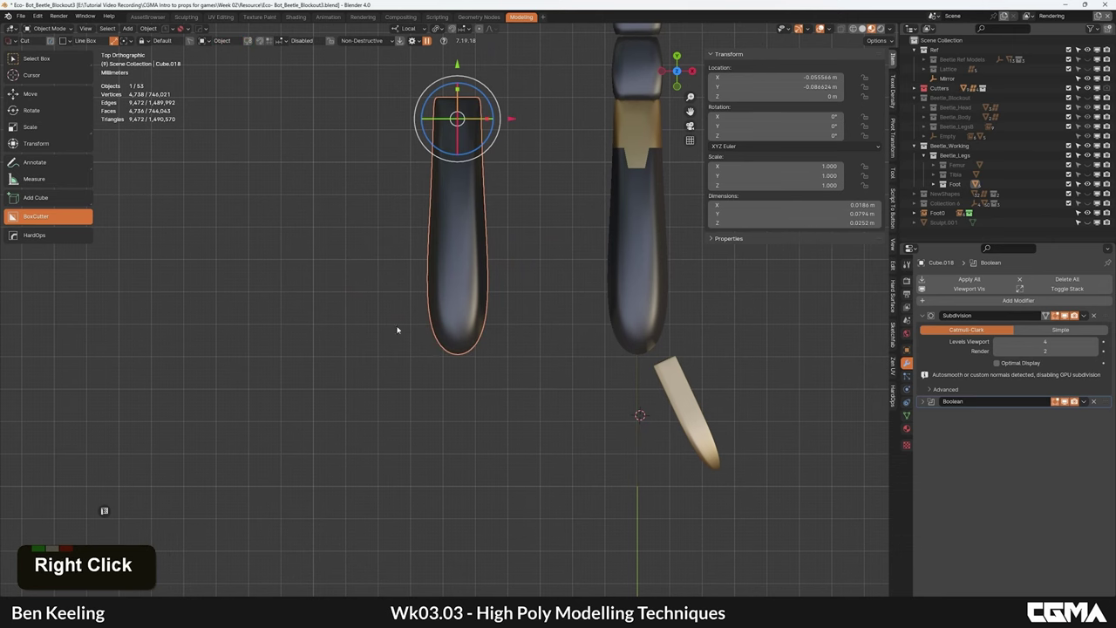
# Step: Set BoxCutter to the plain Box shape with line drawing turned off
pyautogui.keyDown('shift'); pyautogui.moveTo(490, 255); pyautogui.dragTo(459, 289, button='middle'); pyautogui.keyUp('shift')
pyautogui.press('d')
pyautogui.press('d')
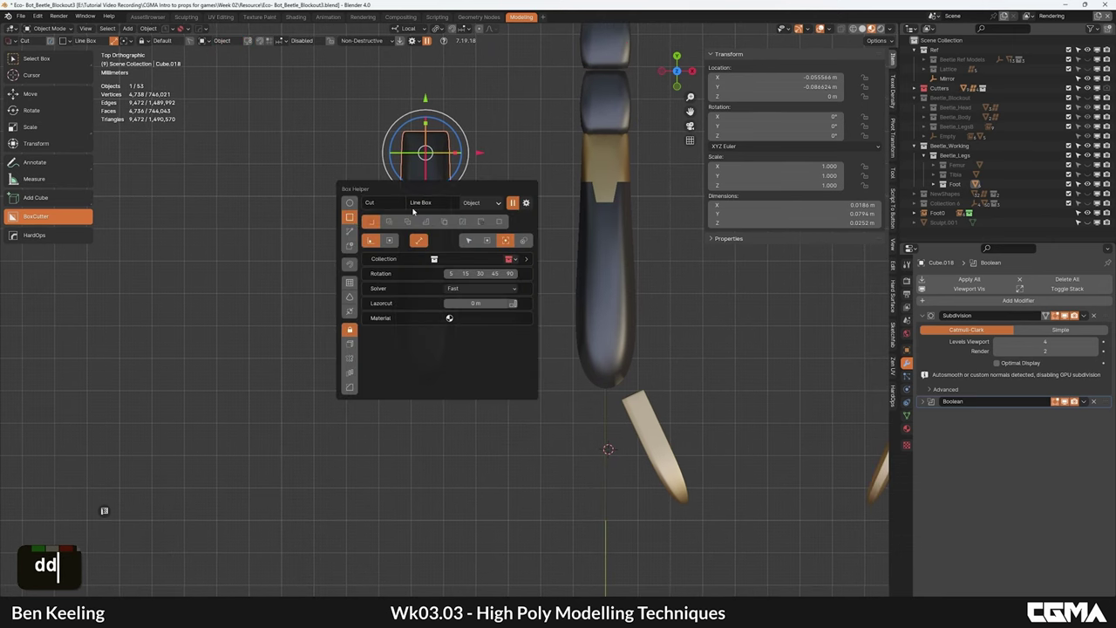
pyautogui.click(94, 41)
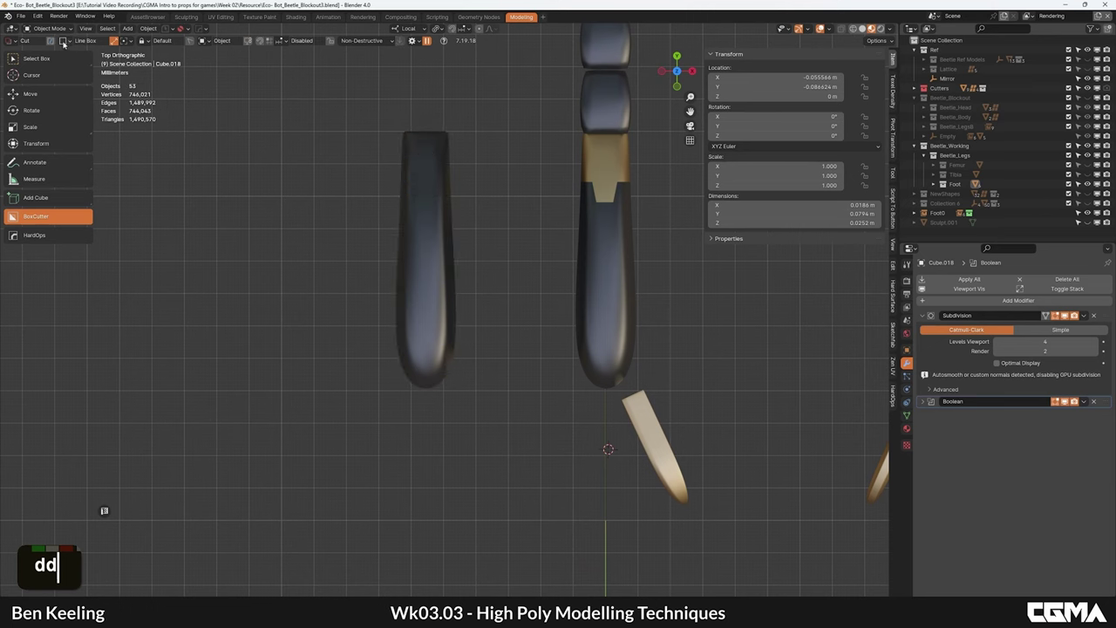
pyautogui.click(65, 42)
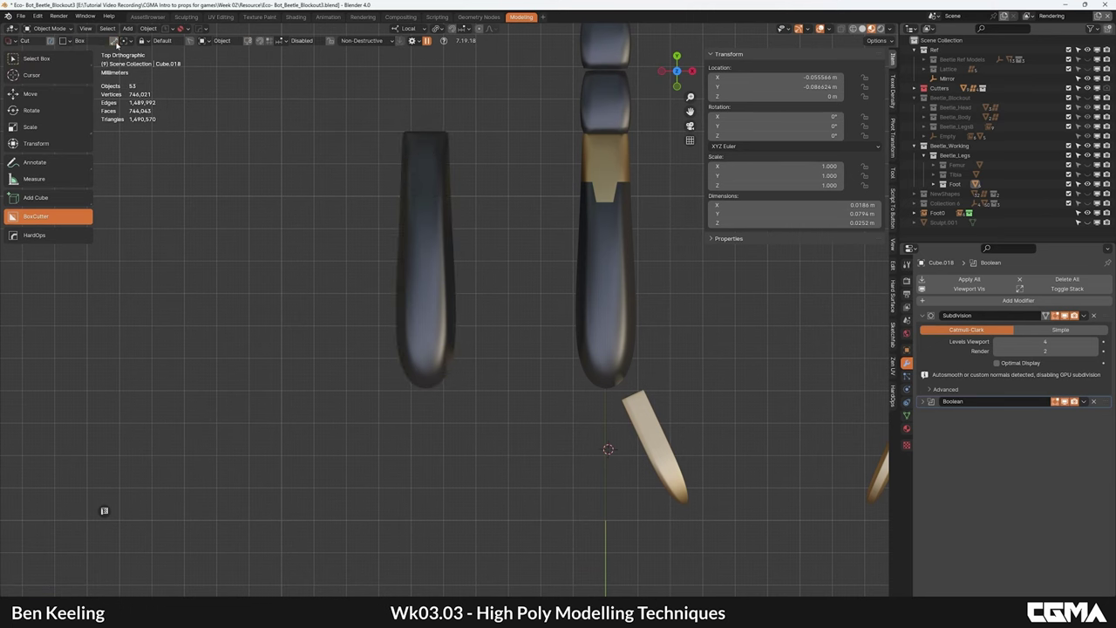
# Step: Select the duplicated leg piece and box-cut away its rounded end from the top view
pyautogui.keyDown('shift'); pyautogui.moveTo(435, 331); pyautogui.dragTo(403, 344, button='middle'); pyautogui.keyUp('shift')
pyautogui.click(403, 345)
pyautogui.keyDown('shift'); pyautogui.moveTo(430, 307); pyautogui.dragTo(482, 336, button='middle'); pyautogui.keyUp('shift')
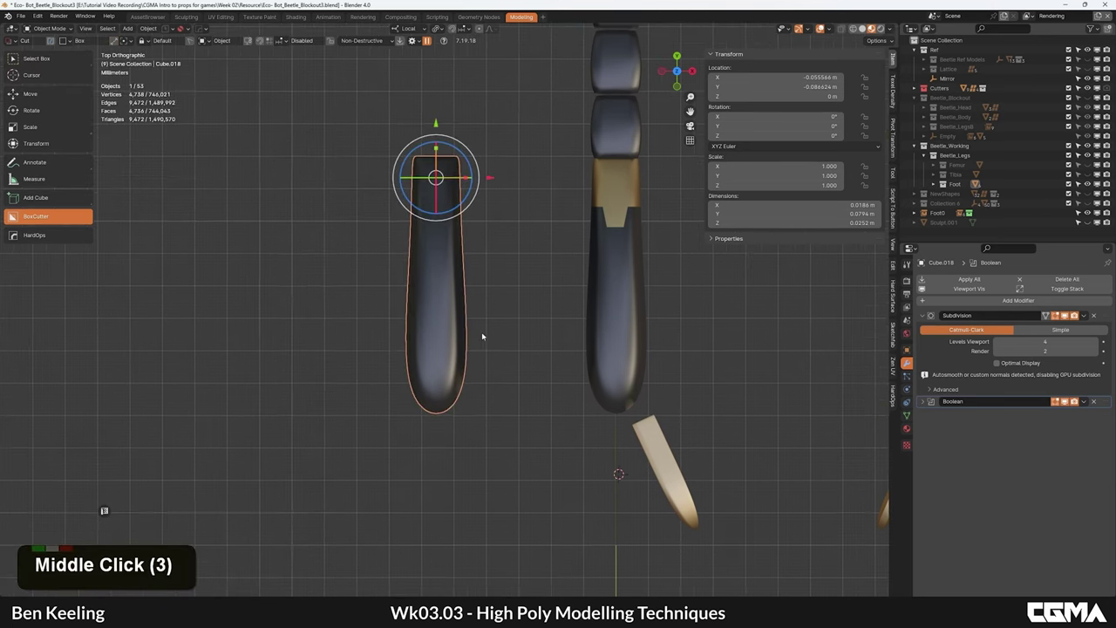
pyautogui.moveTo(398, 371); pyautogui.dragTo(342, 317)
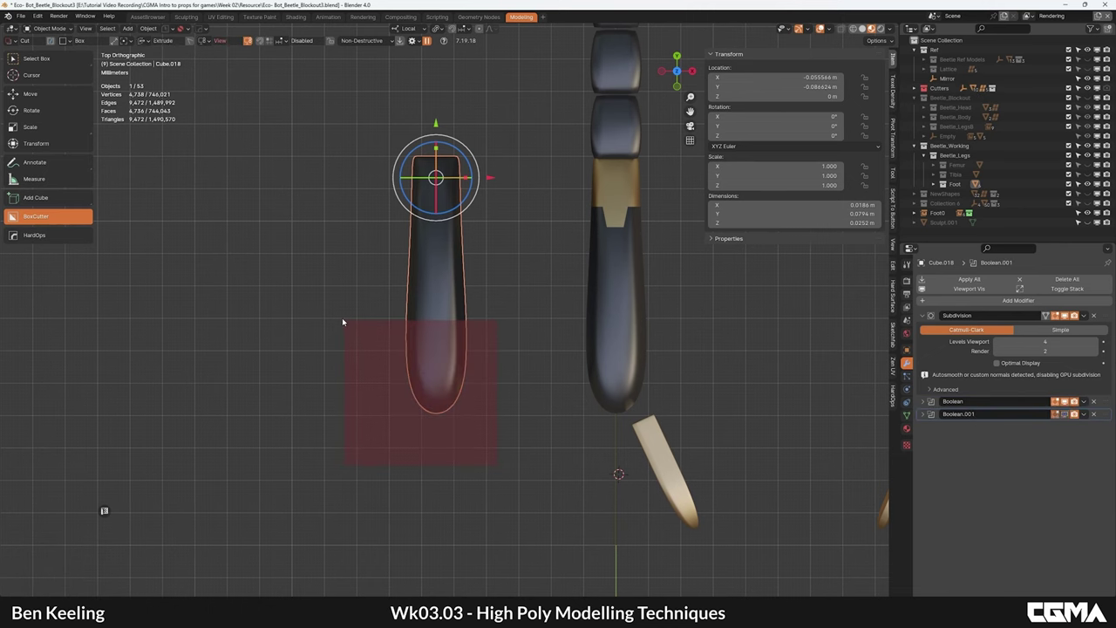
pyautogui.doubleClick(342, 317)
pyautogui.moveTo(442, 330)
pyautogui.keyDown('alt'); pyautogui.mouseDown(button='middle')
pyautogui.moveTo(449, 375)
pyautogui.moveTo(421, 319)
pyautogui.moveTo(460, 336)
pyautogui.mouseUp(button='middle'); pyautogui.keyUp('alt')
pyautogui.scroll(-4, 422, 319)
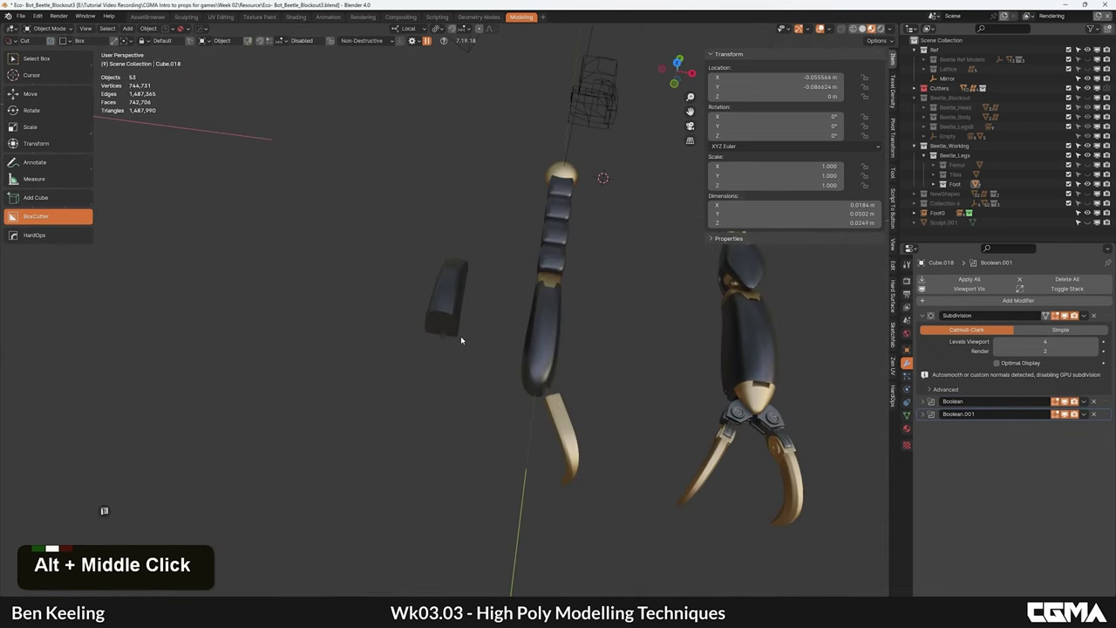
pyautogui.press('`')
pyautogui.scroll(3, 429, 317)
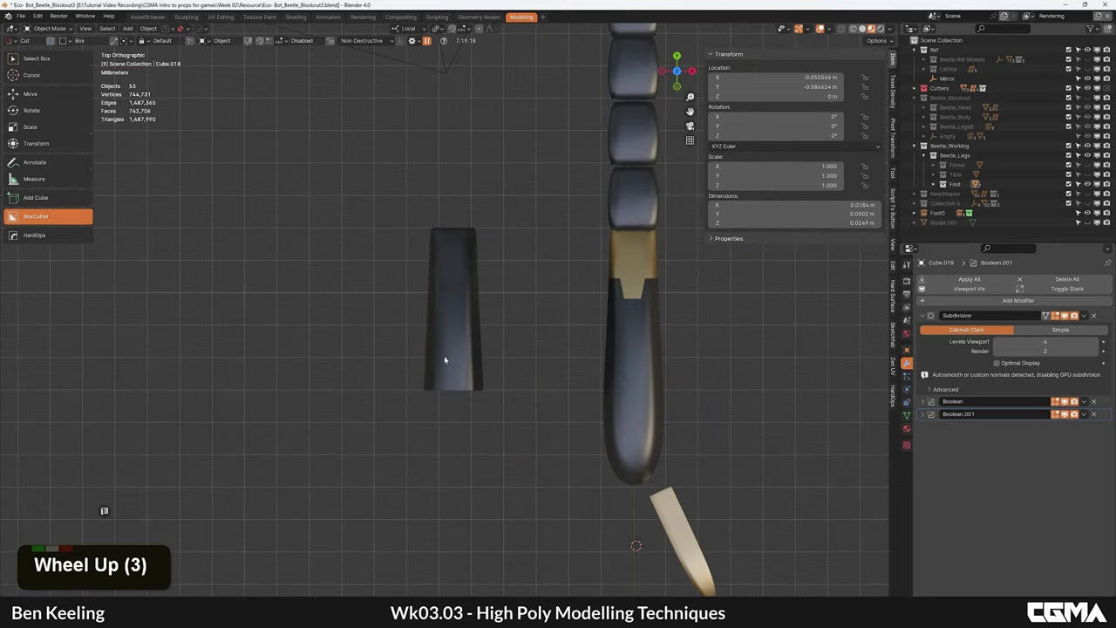
# Step: Select the duplicated leg piece and box-cut a rectangular recess into its flat cut end
pyautogui.scroll(-4, 429, 353)
pyautogui.keyDown('alt'); pyautogui.moveTo(479, 389); pyautogui.dragTo(460, 346, button='middle'); pyautogui.keyUp('alt')
pyautogui.scroll(5, 429, 375)
pyautogui.click(462, 346)
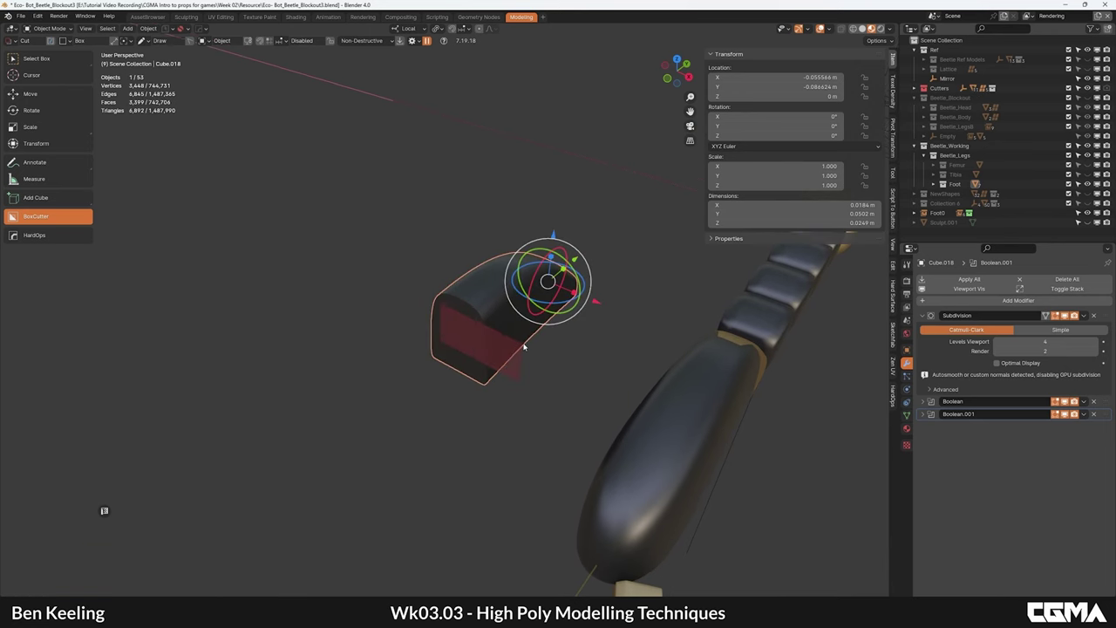
pyautogui.moveTo(524, 346); pyautogui.dragTo(530, 343)
pyautogui.click(558, 327)
# Step: Reveal the boolean cutter of the new recess through the HardOps boolean options and select it
pyautogui.keyDown('alt'); pyautogui.moveTo(559, 327); pyautogui.dragTo(514, 353, button='middle'); pyautogui.keyUp('alt')
pyautogui.scroll(3, 453, 349)
pyautogui.press('q')
pyautogui.click(472, 339)
pyautogui.click(474, 344)
# Step: Reshape the recess by moving the upper face of the cutter box slightly upward in Edit Mode
pyautogui.scroll(3, 506, 340)
pyautogui.press('Tab')
pyautogui.press('3')
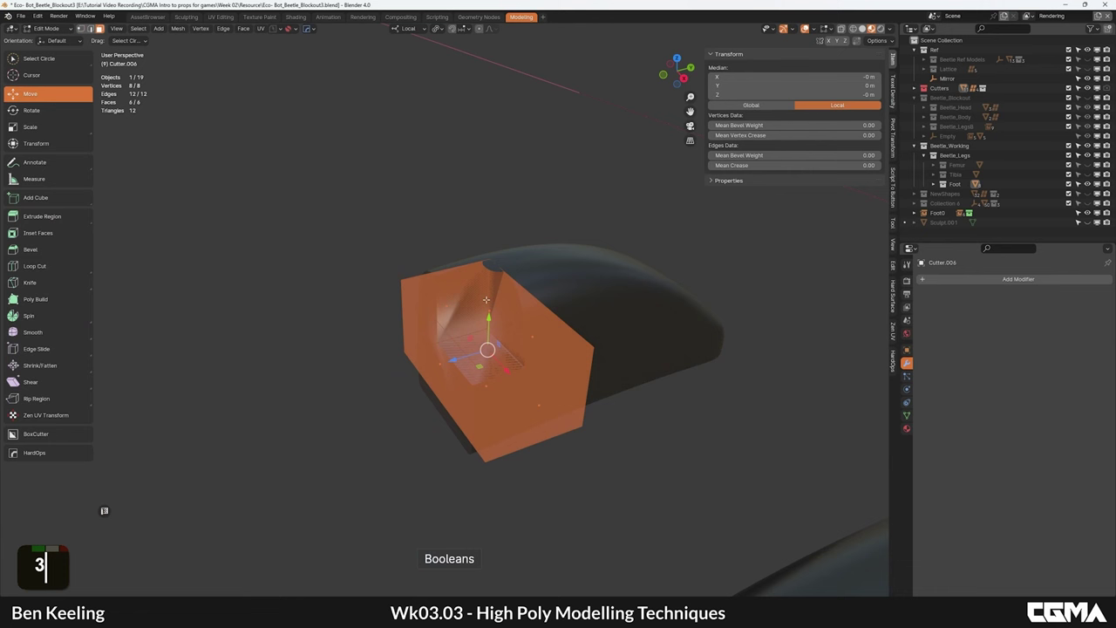
pyautogui.click(510, 301)
pyautogui.keyDown('alt'); pyautogui.moveTo(510, 301); pyautogui.dragTo(545, 293, button='middle'); pyautogui.keyUp('alt')
pyautogui.moveTo(531, 257); pyautogui.dragTo(530, 250)
pyautogui.scroll(-3, 528, 253)
pyautogui.keyDown('alt'); pyautogui.moveTo(523, 261); pyautogui.dragTo(558, 279, button='middle'); pyautogui.keyUp('alt')
pyautogui.press('Tab')
pyautogui.scroll(4, 497, 305)
pyautogui.keyDown('alt'); pyautogui.moveTo(479, 323); pyautogui.dragTo(431, 305, button='middle'); pyautogui.keyUp('alt')
pyautogui.press('w')
pyautogui.keyDown('alt'); pyautogui.middleClick(493, 301); pyautogui.keyUp('alt')
pyautogui.keyDown('alt'); pyautogui.middleClick(434, 307); pyautogui.keyUp('alt')
pyautogui.keyDown('alt'); pyautogui.moveTo(543, 349); pyautogui.dragTo(471, 327, button='middle'); pyautogui.keyUp('alt')
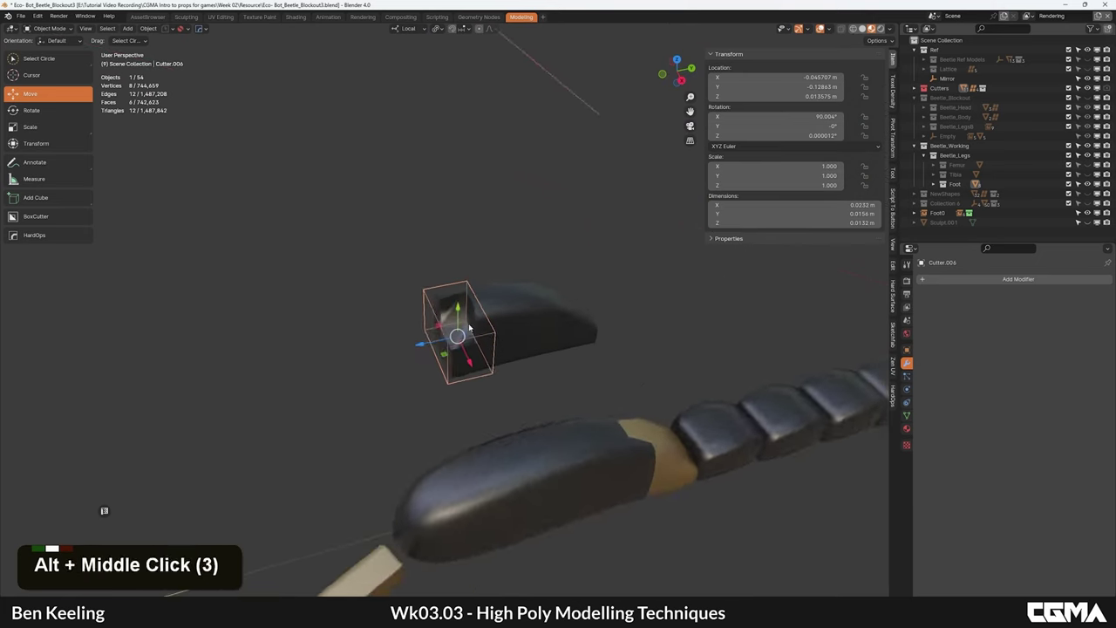
# Step: Bevel an edge of the cutter box with several segments to round the recess
pyautogui.scroll(4, 471, 327)
pyautogui.press('Tab')
pyautogui.press('2')
pyautogui.click(479, 301)
pyautogui.keyDown('alt'); pyautogui.middleClick(534, 334); pyautogui.keyUp('alt')
pyautogui.hotkey('ctrl', 'b')
pyautogui.scroll(5, 567, 314)
pyautogui.click(571, 315)
pyautogui.scroll(-3, 532, 316)
pyautogui.press('Tab')
# Step: Hide the cutter box and inspect the rounded recess in the duplicated leg piece
pyautogui.moveTo(529, 317)
pyautogui.keyDown('alt'); pyautogui.mouseDown(button='middle')
pyautogui.moveTo(553, 347)
pyautogui.moveTo(536, 334)
pyautogui.mouseUp(button='middle'); pyautogui.keyUp('alt')
pyautogui.scroll(3, 535, 332)
pyautogui.press('h')
pyautogui.click(504, 277)
pyautogui.keyDown('alt'); pyautogui.moveTo(505, 278); pyautogui.dragTo(423, 325, button='middle'); pyautogui.keyUp('alt')
pyautogui.rightClick(510, 270)
pyautogui.click(494, 279)
pyautogui.scroll(-1, 555, 321)
pyautogui.scroll(2, 501, 309)
pyautogui.keyDown('alt'); pyautogui.middleClick(430, 285); pyautogui.keyUp('alt')
pyautogui.scroll(-3, 522, 294)
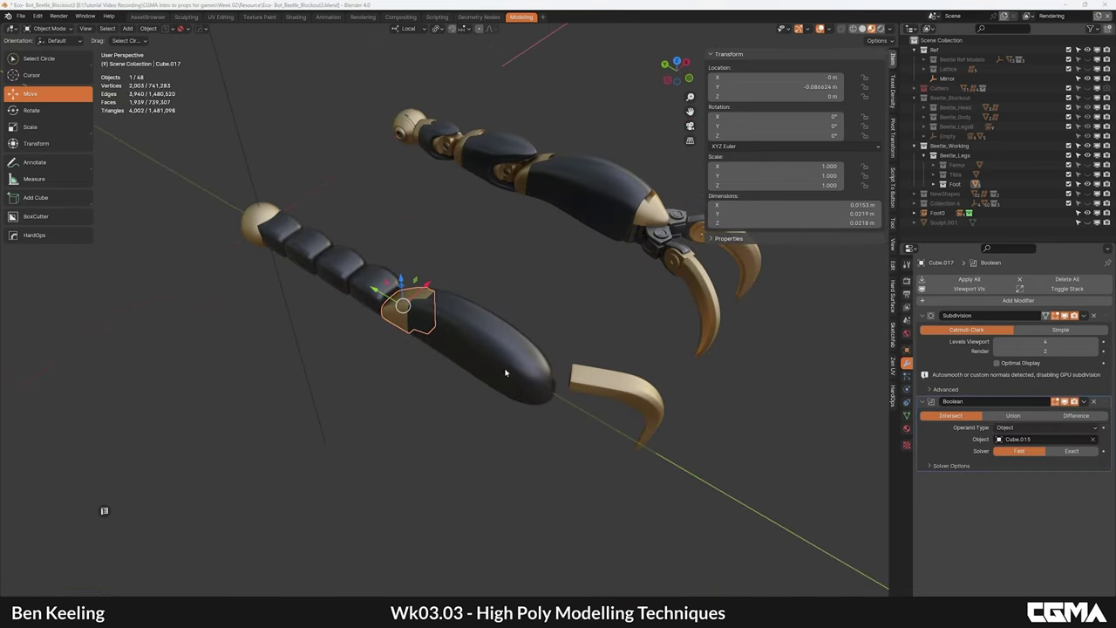
# Step: Examine the gold and dark panel seams on the finished reference leg, comparing them with the gold collar of the foot segment
pyautogui.keyDown('alt'); pyautogui.moveTo(419, 331); pyautogui.dragTo(498, 357, button='middle'); pyautogui.keyUp('alt')
pyautogui.keyDown('alt'); pyautogui.moveTo(406, 324); pyautogui.dragTo(433, 369, button='middle'); pyautogui.keyUp('alt')
pyautogui.scroll(4, 469, 361)
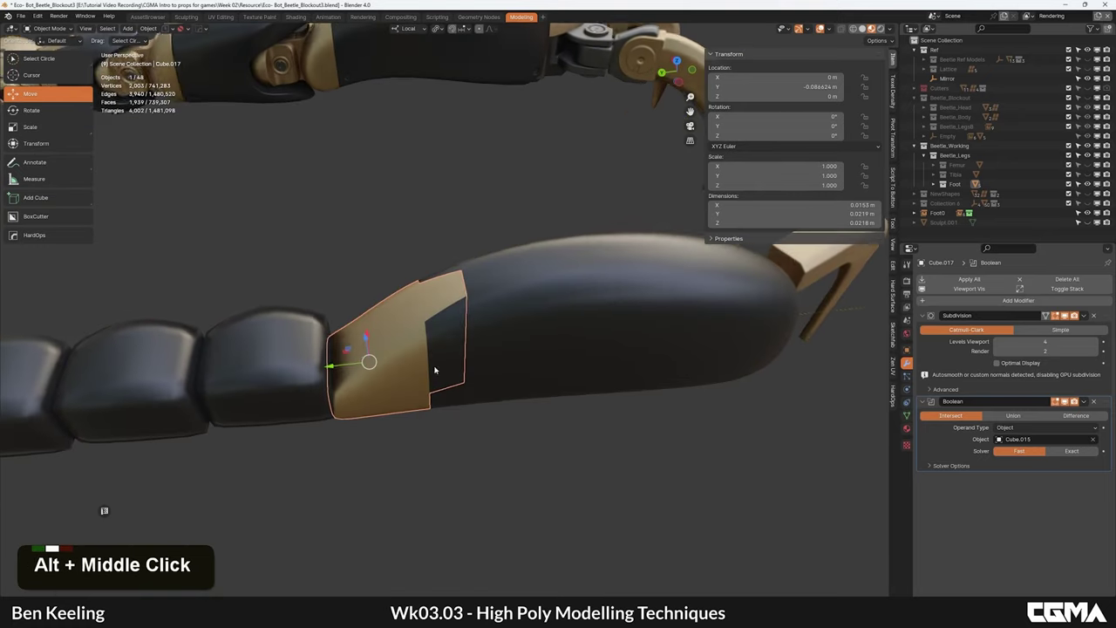
pyautogui.scroll(-3, 474, 319)
pyautogui.keyDown('alt'); pyautogui.moveTo(474, 319); pyautogui.dragTo(622, 444, button='middle'); pyautogui.keyUp('alt')
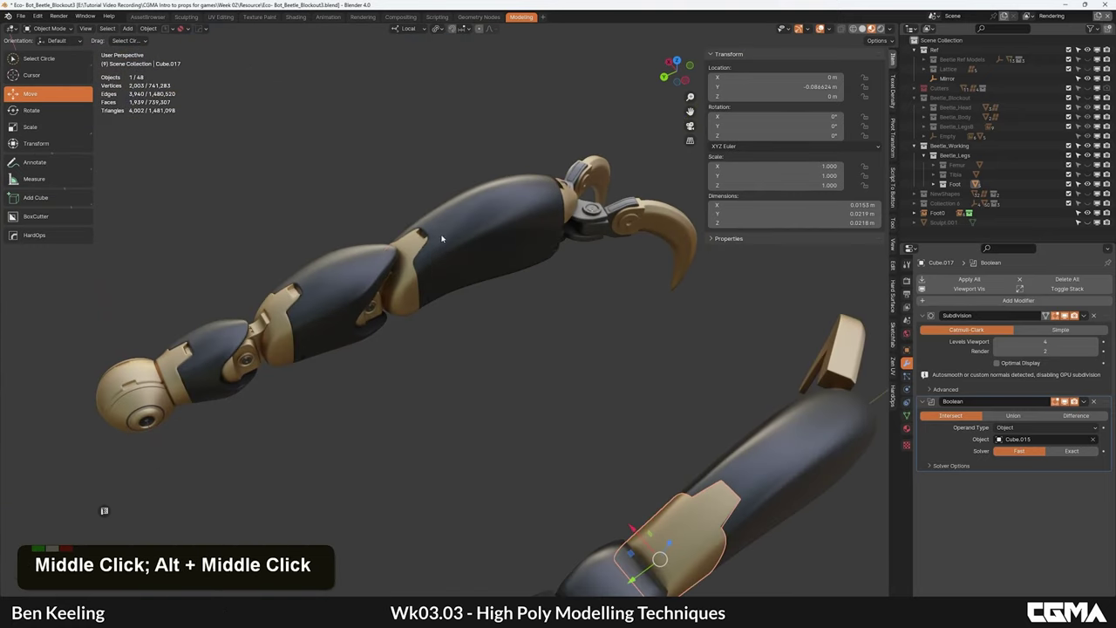
pyautogui.click(443, 236)
pyautogui.scroll(7, 404, 274)
pyautogui.moveTo(403, 274); pyautogui.dragTo(598, 407, button='middle')
pyautogui.click(598, 406)
pyautogui.scroll(-4, 467, 328)
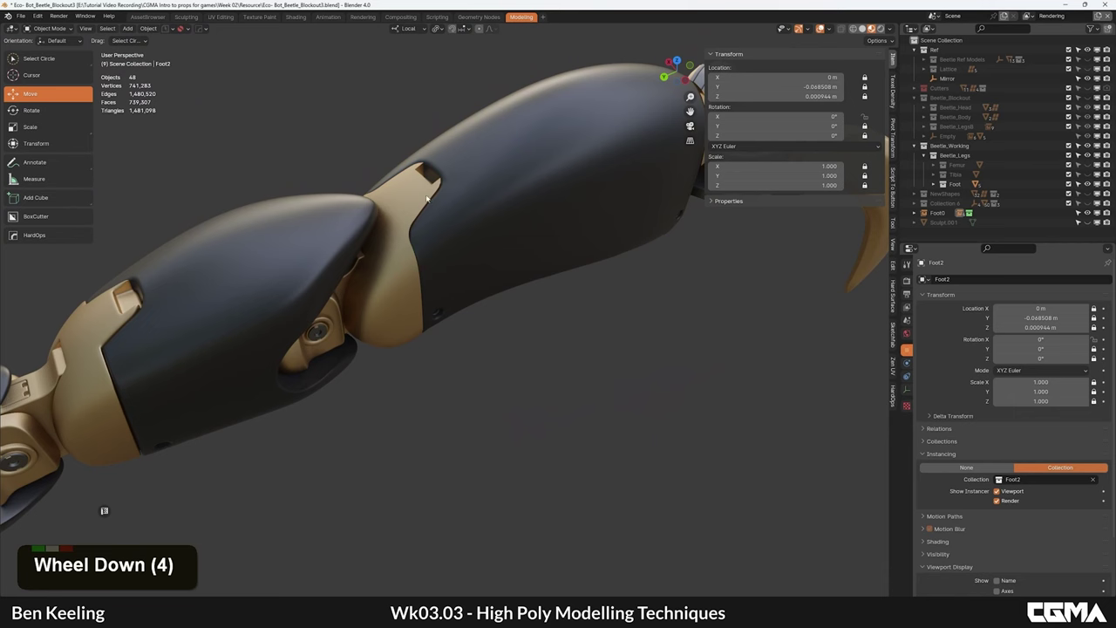
pyautogui.scroll(-4, 375, 217)
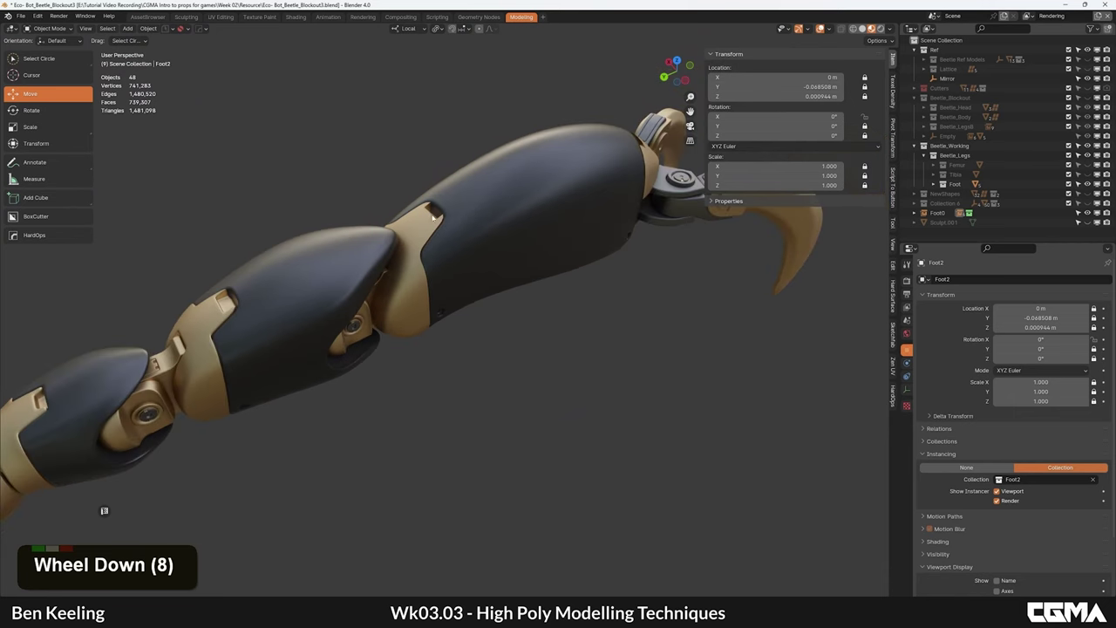
pyautogui.scroll(-6, 444, 248)
pyautogui.keyDown('alt'); pyautogui.moveTo(443, 248); pyautogui.dragTo(517, 307, button='middle'); pyautogui.keyUp('alt')
pyautogui.scroll(5, 466, 238)
# Step: Select the gold collar piece, show its wireframe and open the Quad Remesher settings
pyautogui.click(490, 334)
pyautogui.press('F4')
pyautogui.scroll(4, 441, 306)
pyautogui.scroll(-2, 445, 312)
pyautogui.press('F4')
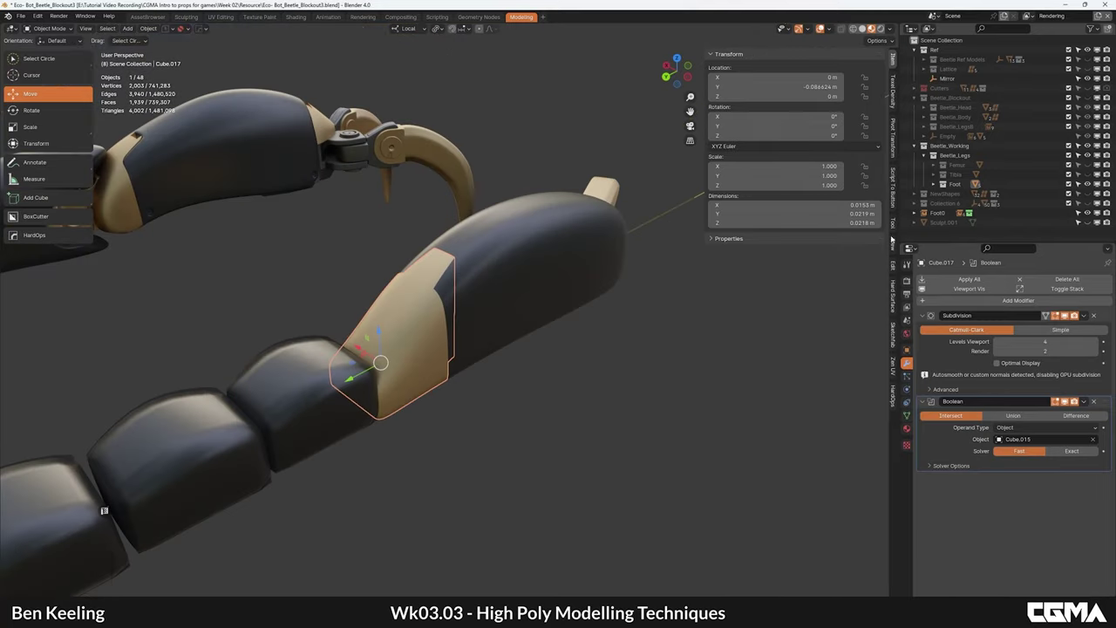
pyautogui.click(892, 297)
pyautogui.moveTo(518, 235); pyautogui.dragTo(542, 246, button='middle')
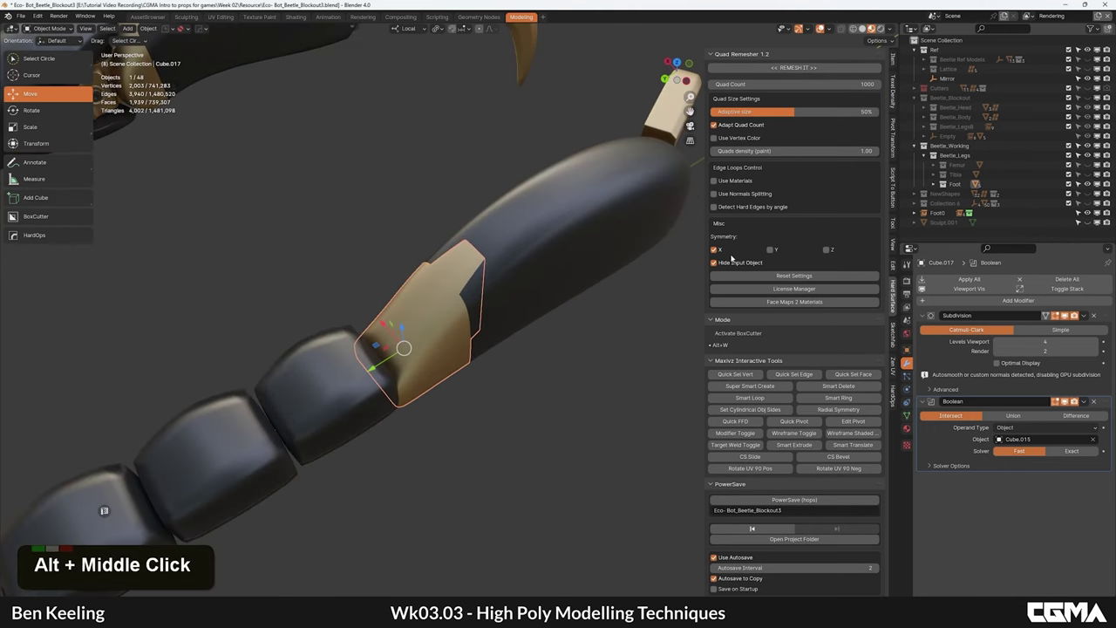
pyautogui.keyDown('alt'); pyautogui.moveTo(462, 231); pyautogui.dragTo(468, 320, button='middle'); pyautogui.keyUp('alt')
pyautogui.scroll(2, 488, 291)
pyautogui.press('F4')
pyautogui.scroll(-3, 498, 279)
pyautogui.scroll(2, 470, 317)
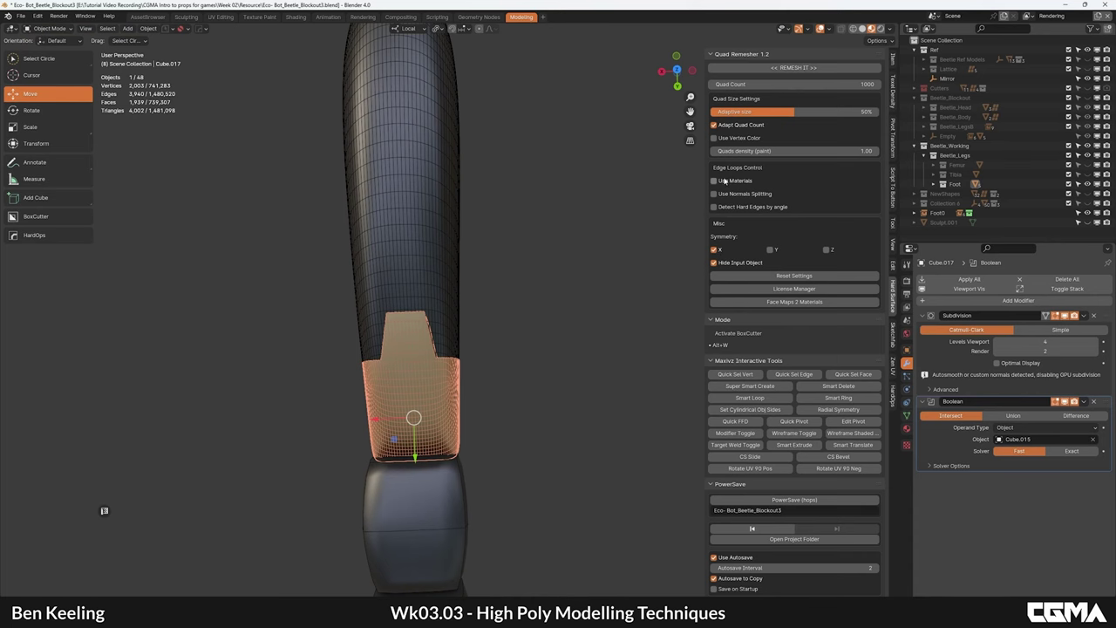
# Step: Examine the boolean topology of the gold collar piece in isolation and return to the full scene
pyautogui.keyDown('alt'); pyautogui.moveTo(468, 289); pyautogui.dragTo(511, 269, button='middle'); pyautogui.keyUp('alt')
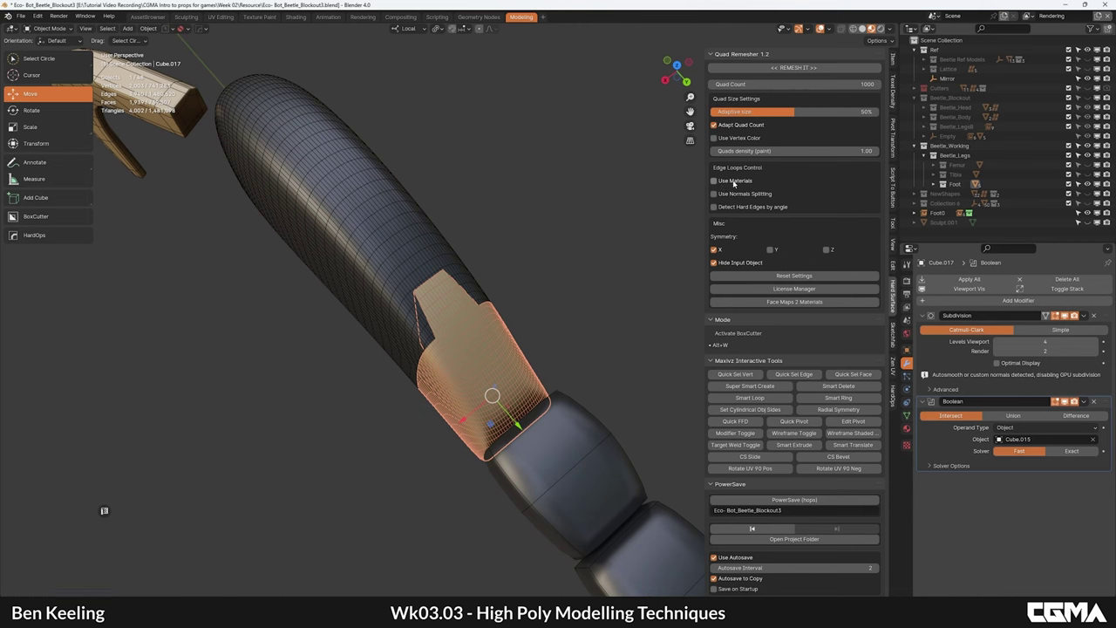
pyautogui.keyDown('alt'); pyautogui.moveTo(535, 361); pyautogui.dragTo(452, 239, button='middle'); pyautogui.keyUp('alt')
pyautogui.press('/')
pyautogui.scroll(-3, 538, 341)
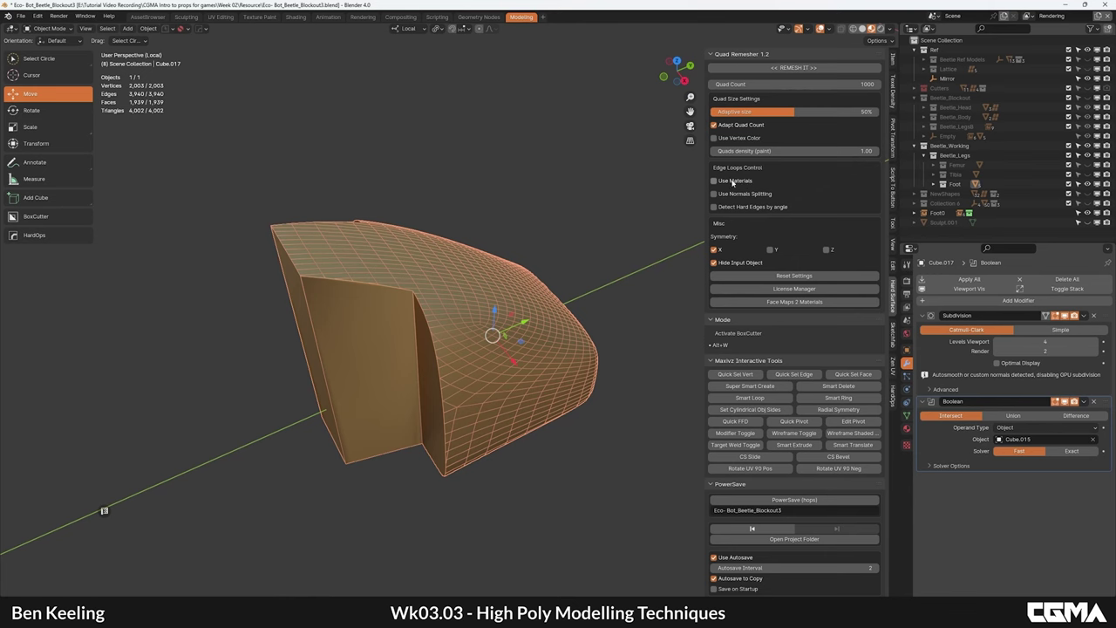
pyautogui.keyDown('alt'); pyautogui.moveTo(617, 212); pyautogui.dragTo(535, 242, button='middle'); pyautogui.keyUp('alt')
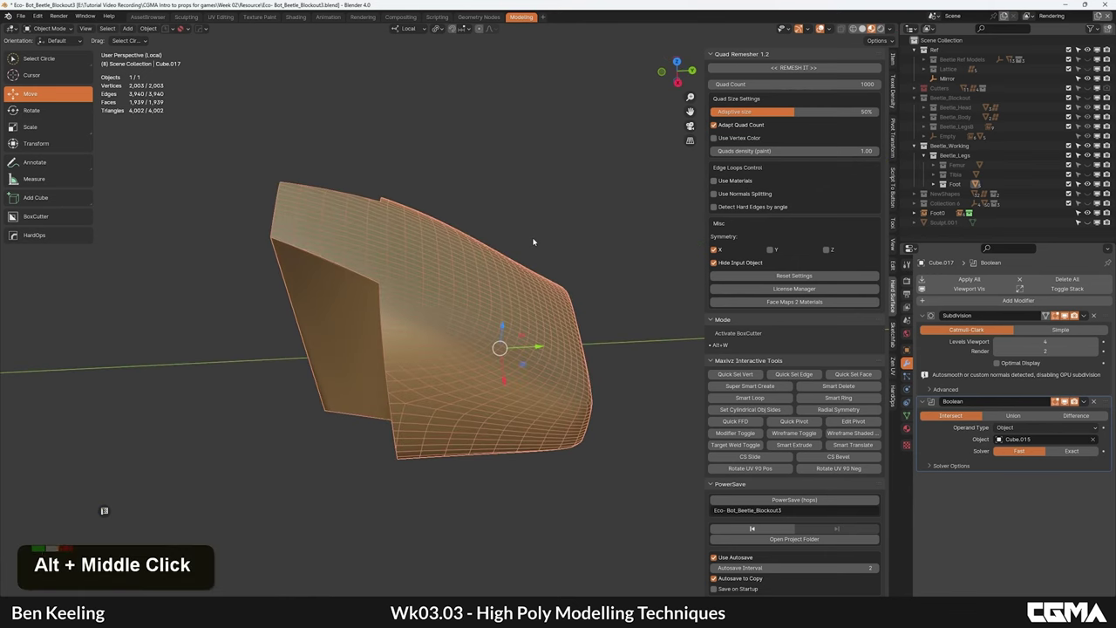
pyautogui.press('KP_Divide')
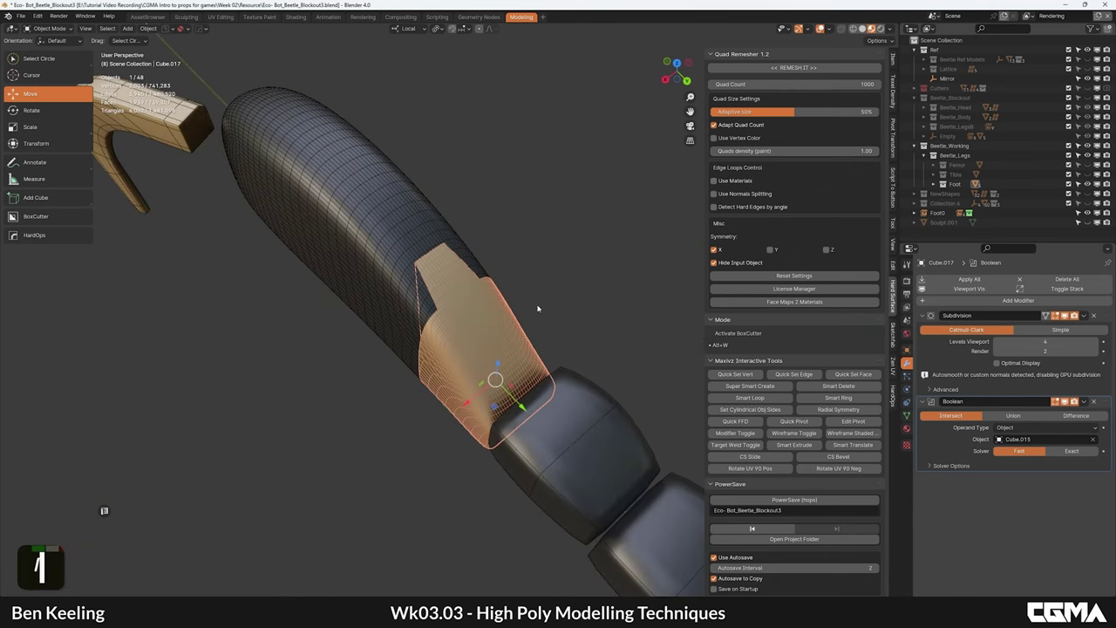
pyautogui.keyDown('alt'); pyautogui.moveTo(538, 308); pyautogui.dragTo(463, 334, button='middle'); pyautogui.keyUp('alt')
pyautogui.keyDown('alt'); pyautogui.moveTo(491, 238); pyautogui.dragTo(477, 271, button='middle'); pyautogui.keyUp('alt')
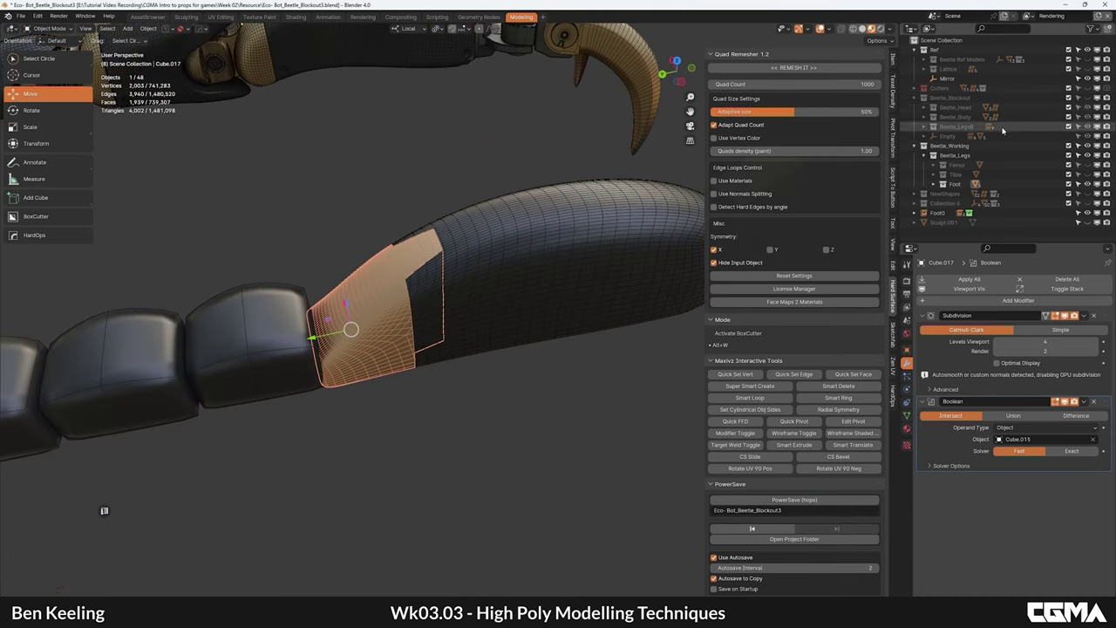
# Step: Create a sub-collection inside the Foot collection and move Cube.017 into it
pyautogui.press('KP_Decimal')
pyautogui.rightClick(969, 153)
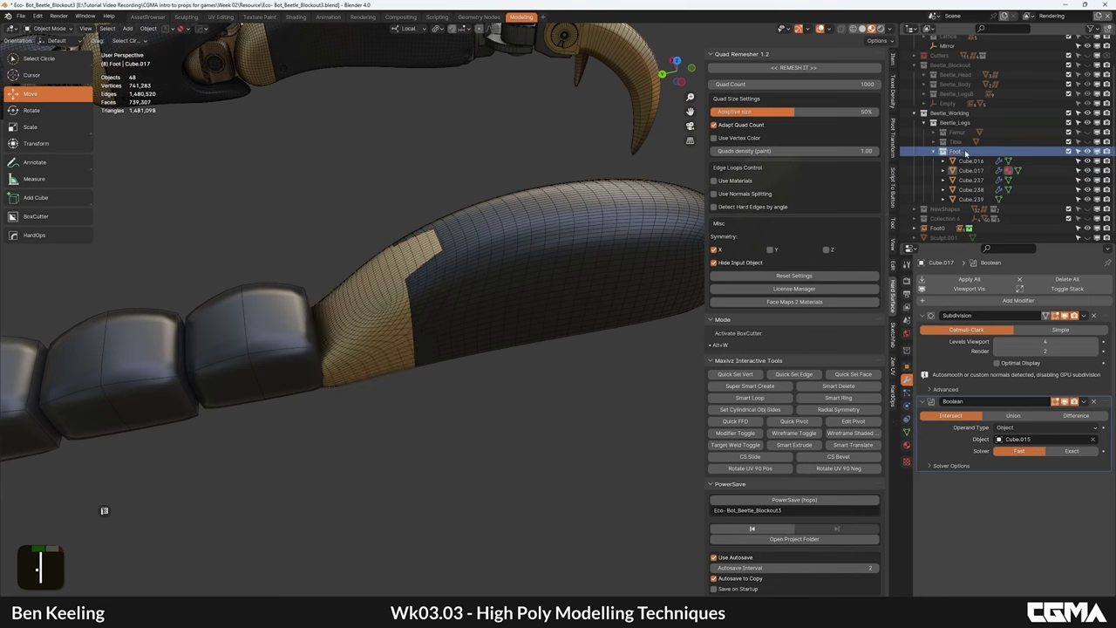
pyautogui.click(912, 151)
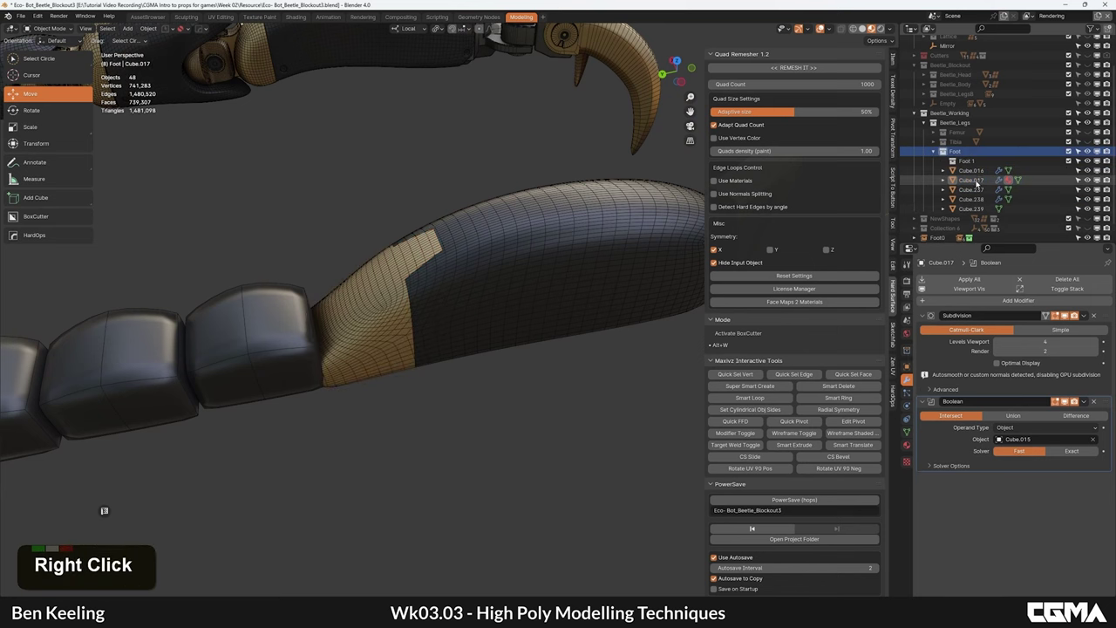
pyautogui.click(395, 299)
pyautogui.moveTo(962, 182); pyautogui.dragTo(968, 162)
# Step: Rename the new sub-collection FootRef
pyautogui.doubleClick(956, 164)
pyautogui.click(972, 163)
pyautogui.doubleClick(982, 163)
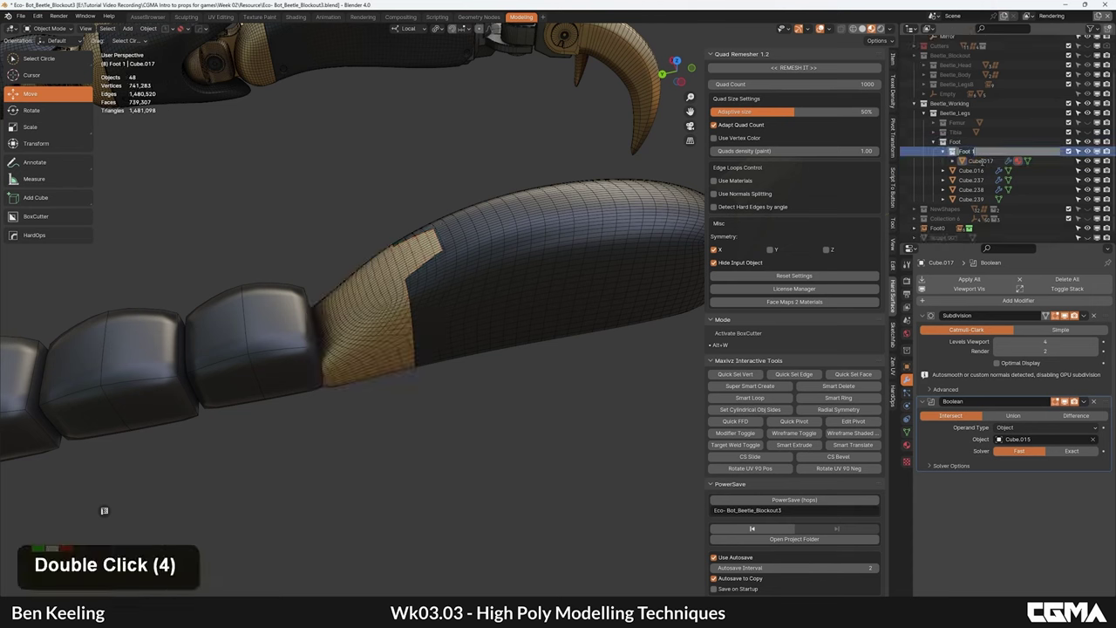
pyautogui.hotkey('shift', 'BackSpace')
pyautogui.write('Ref')
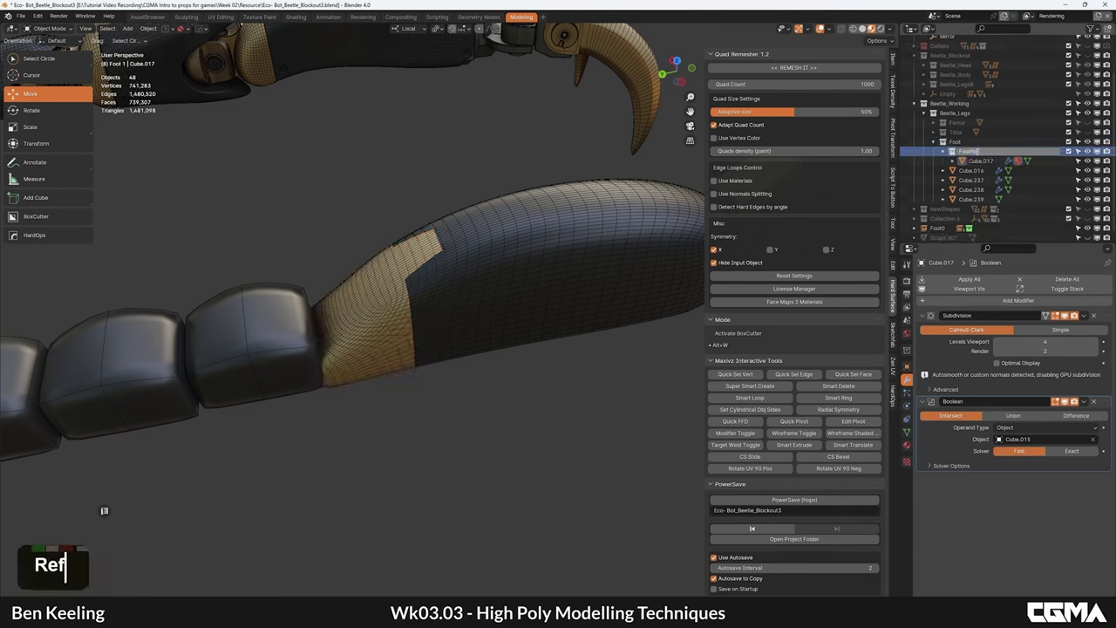
# Step: Remesh Cube.017 with Quad Remesher at a quad count of 1000 and X symmetry, and move the remeshed copy into the Foot collection
pyautogui.click(979, 162)
pyautogui.keyDown('alt'); pyautogui.moveTo(359, 295); pyautogui.dragTo(436, 315, button='middle'); pyautogui.keyUp('alt')
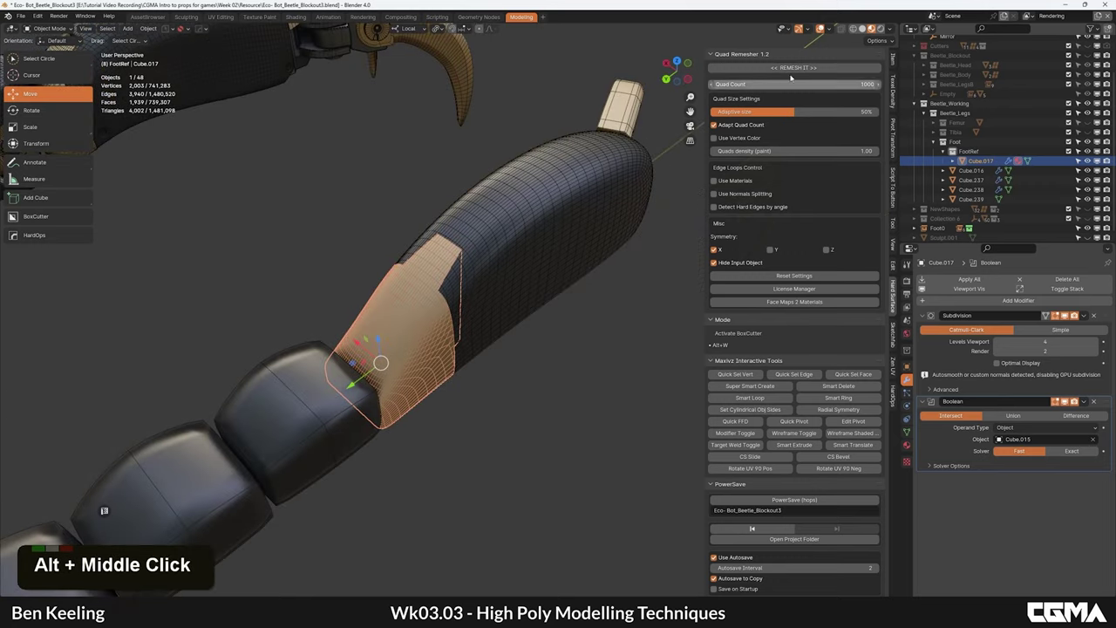
pyautogui.click(785, 71)
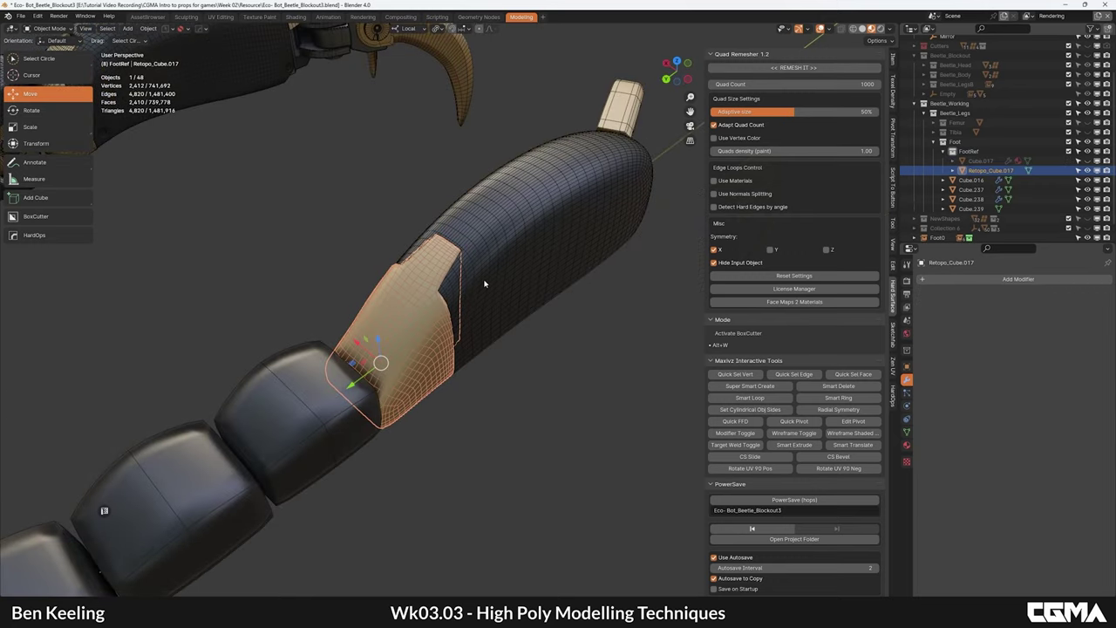
pyautogui.keyDown('alt'); pyautogui.middleClick(447, 307); pyautogui.keyUp('alt')
pyautogui.scroll(4, 489, 212)
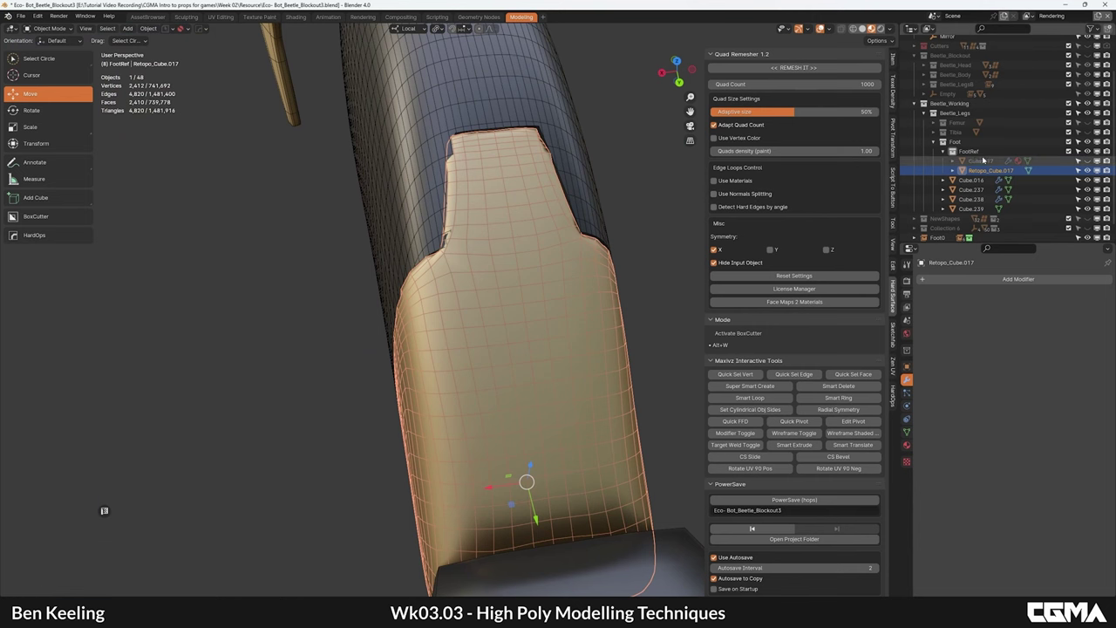
pyautogui.moveTo(974, 173); pyautogui.dragTo(955, 142)
# Step: Isolate the remeshed collar piece and examine its topology and edge shading, with and without wireframe
pyautogui.keyDown('alt'); pyautogui.moveTo(443, 318); pyautogui.dragTo(454, 276, button='middle'); pyautogui.keyUp('alt')
pyautogui.press('/')
pyautogui.scroll(-1, 465, 255)
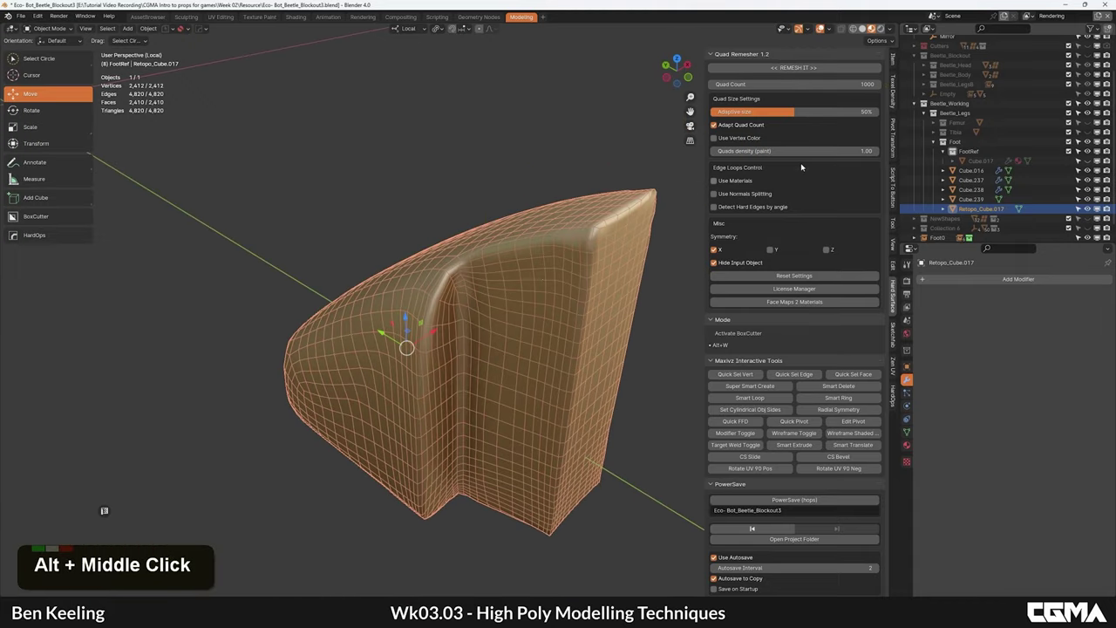
pyautogui.keyDown('alt'); pyautogui.moveTo(463, 353); pyautogui.dragTo(416, 302, button='middle'); pyautogui.keyUp('alt')
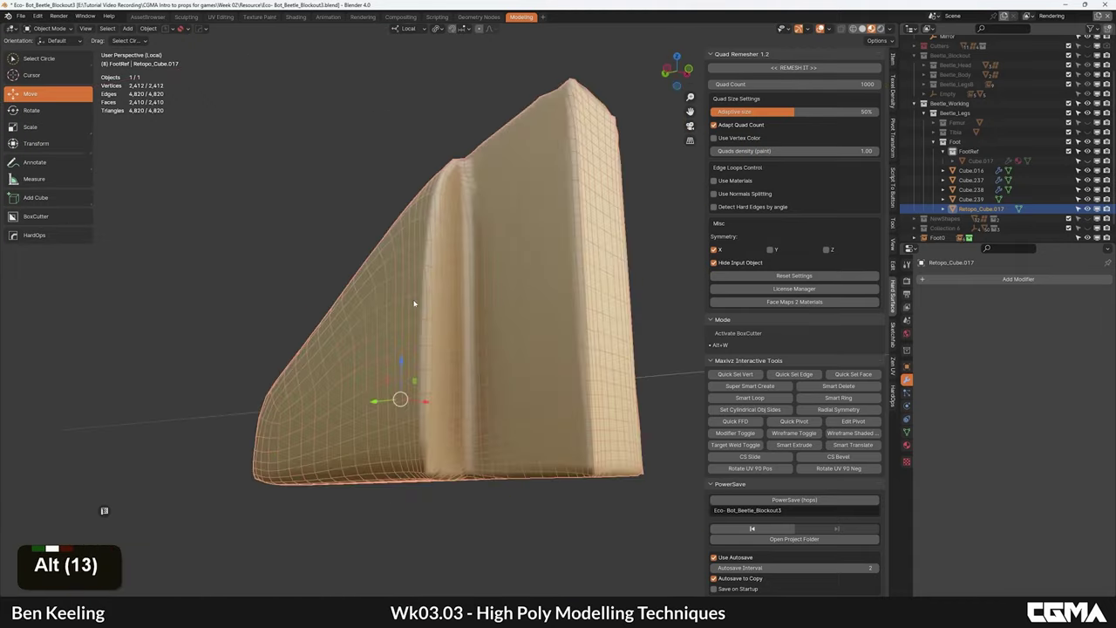
pyautogui.scroll(-3, 493, 262)
pyautogui.keyDown('alt'); pyautogui.moveTo(493, 262); pyautogui.dragTo(460, 293, button='middle'); pyautogui.keyUp('alt')
pyautogui.scroll(3, 461, 293)
pyautogui.press('F4')
pyautogui.press('F4')
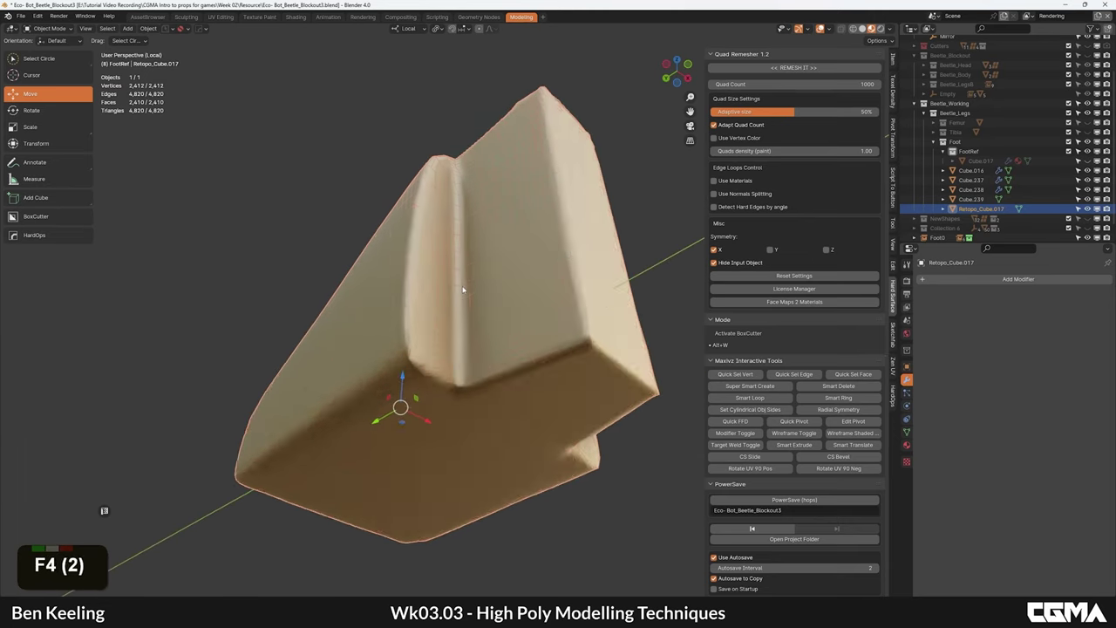
pyautogui.scroll(-2, 453, 340)
pyautogui.scroll(3, 406, 400)
pyautogui.press('F4')
pyautogui.scroll(-2, 407, 387)
pyautogui.keyDown('alt'); pyautogui.middleClick(407, 386); pyautogui.keyUp('alt')
pyautogui.moveTo(406, 387); pyautogui.dragTo(501, 382, button='middle')
# Step: Delete the remeshed collar copy, and bring the original Cube.017 back selected in the full scene
pyautogui.press('Delete')
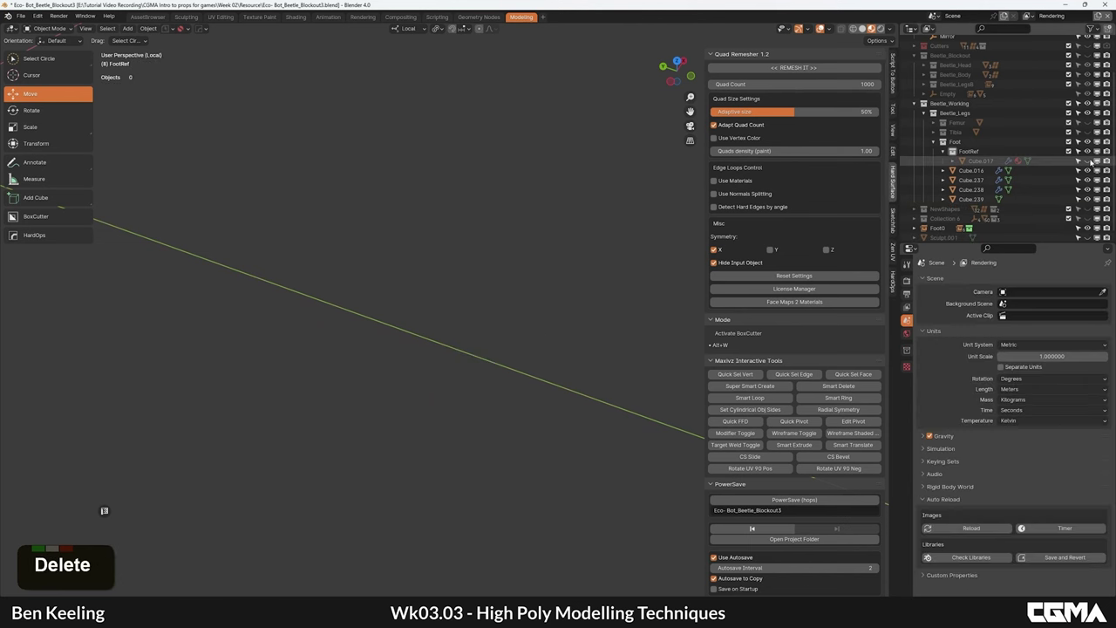
pyautogui.click(991, 163)
pyautogui.scroll(-8, 488, 302)
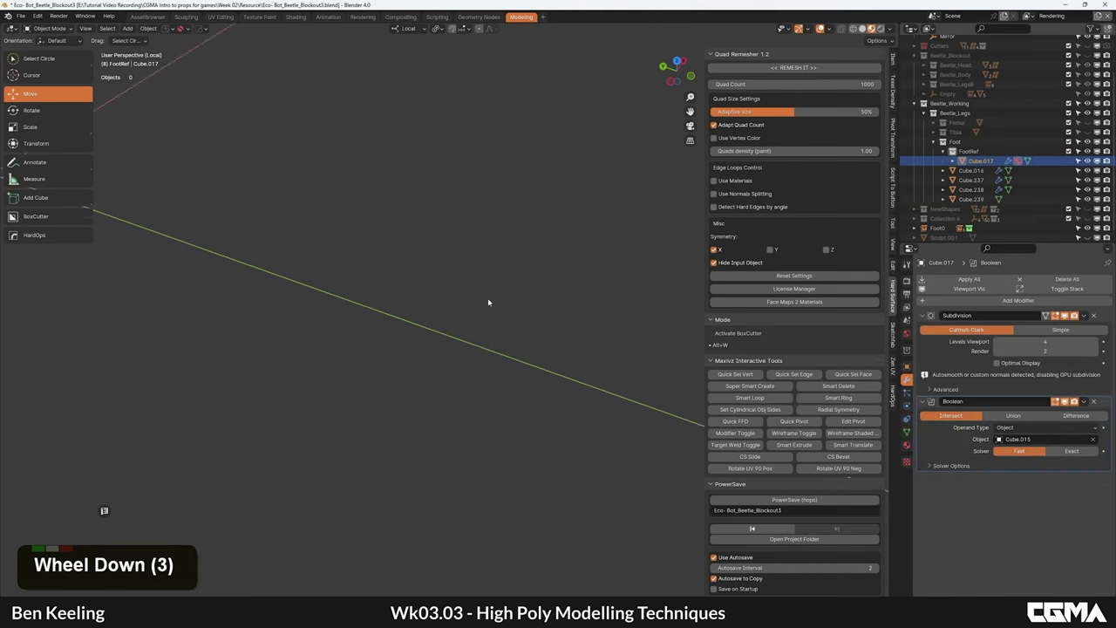
pyautogui.press('/')
# Step: Remesh Cube.017 with Use Normals Splitting and Detect Hard Edges by angle enabled, and isolate the result for inspection
pyautogui.scroll(-2, 483, 279)
pyautogui.scroll(4, 482, 277)
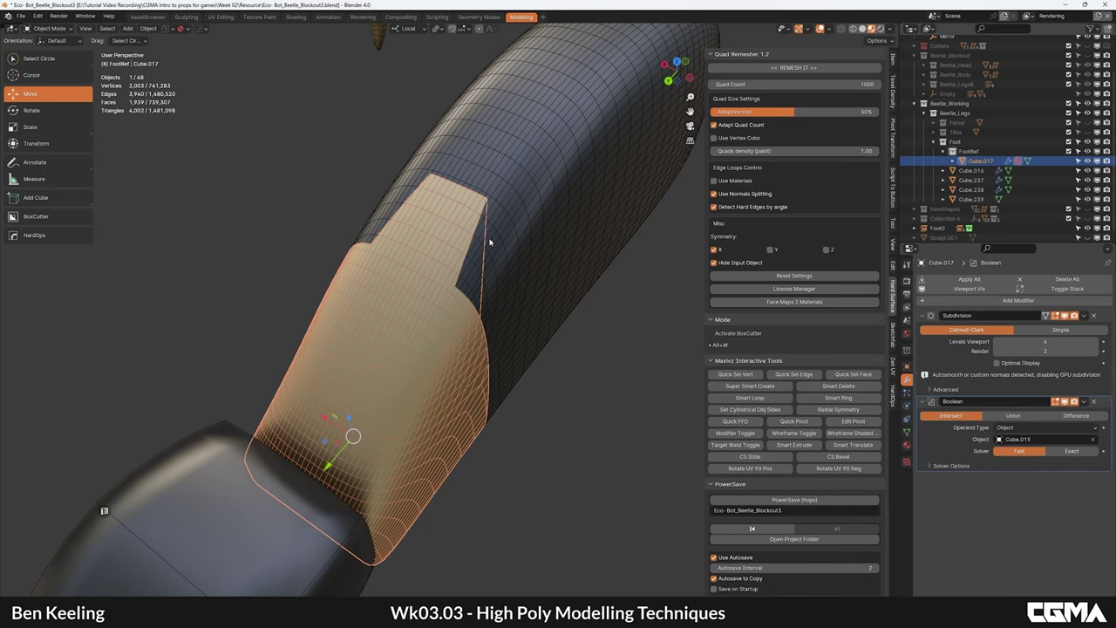
pyautogui.press('/')
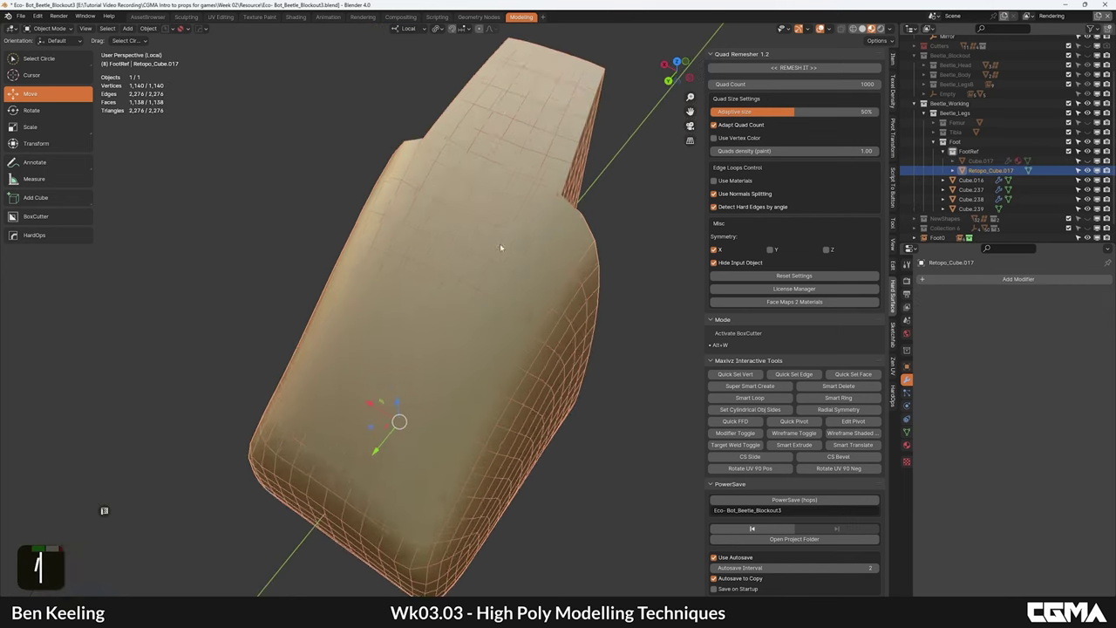
pyautogui.scroll(-1, 499, 245)
pyautogui.keyDown('alt'); pyautogui.moveTo(561, 251); pyautogui.dragTo(468, 180, button='middle'); pyautogui.keyUp('alt')
pyautogui.scroll(-2, 465, 221)
pyautogui.keyDown('alt'); pyautogui.moveTo(490, 261); pyautogui.dragTo(662, 346, button='middle'); pyautogui.keyUp('alt')
pyautogui.scroll(1, 541, 336)
pyautogui.keyDown('alt'); pyautogui.moveTo(528, 332); pyautogui.dragTo(416, 305, button='middle'); pyautogui.keyUp('alt')
# Step: Add a level 2 Subdivision modifier to the remeshed collar and clear the sharp marks from all its edges
pyautogui.hotkey('ctrl', '2')
pyautogui.press('Tab')
pyautogui.keyDown('alt'); pyautogui.moveTo(380, 266); pyautogui.dragTo(414, 282, button='middle'); pyautogui.keyUp('alt')
pyautogui.keyDown('alt'); pyautogui.moveTo(343, 282); pyautogui.dragTo(521, 303, button='middle'); pyautogui.keyUp('alt')
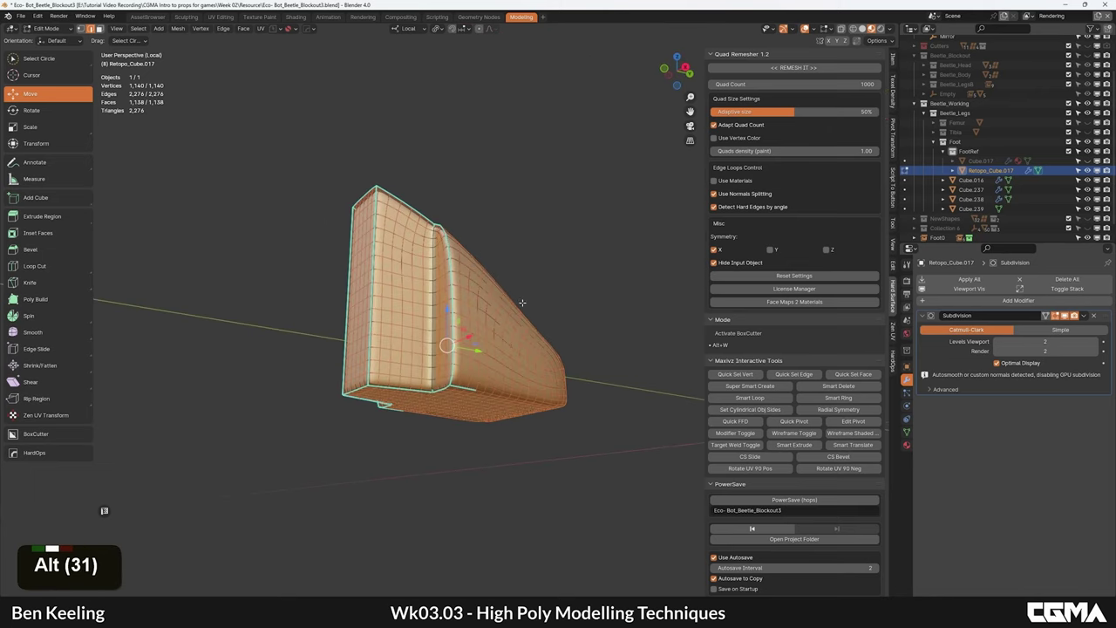
pyautogui.keyDown('alt'); pyautogui.moveTo(457, 266); pyautogui.dragTo(480, 293, button='middle'); pyautogui.keyUp('alt')
pyautogui.press('a')
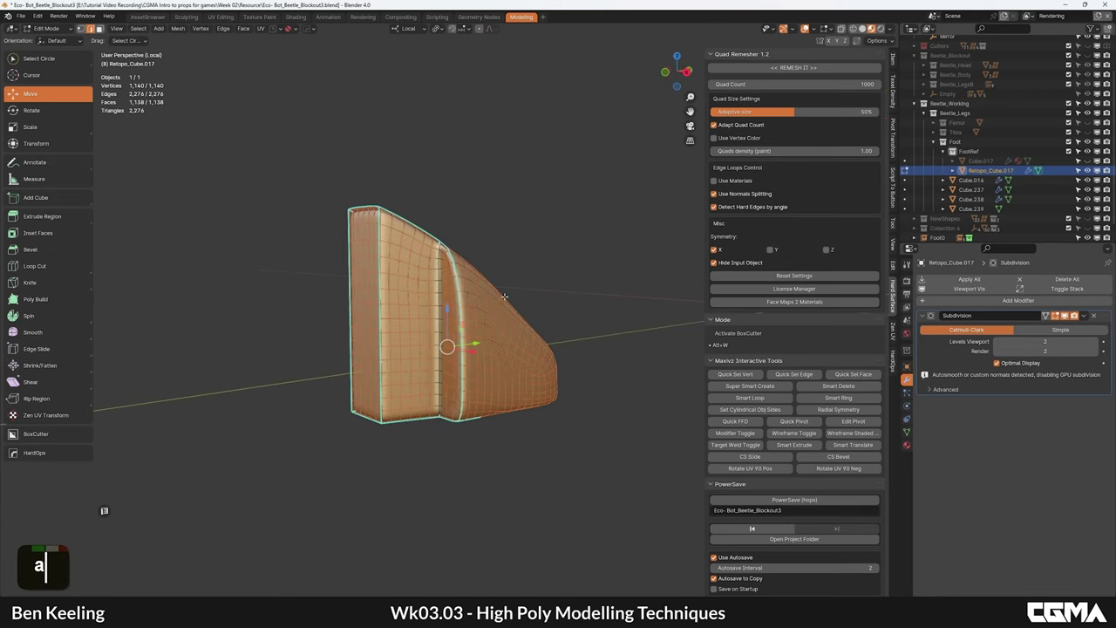
pyautogui.rightClick(504, 299)
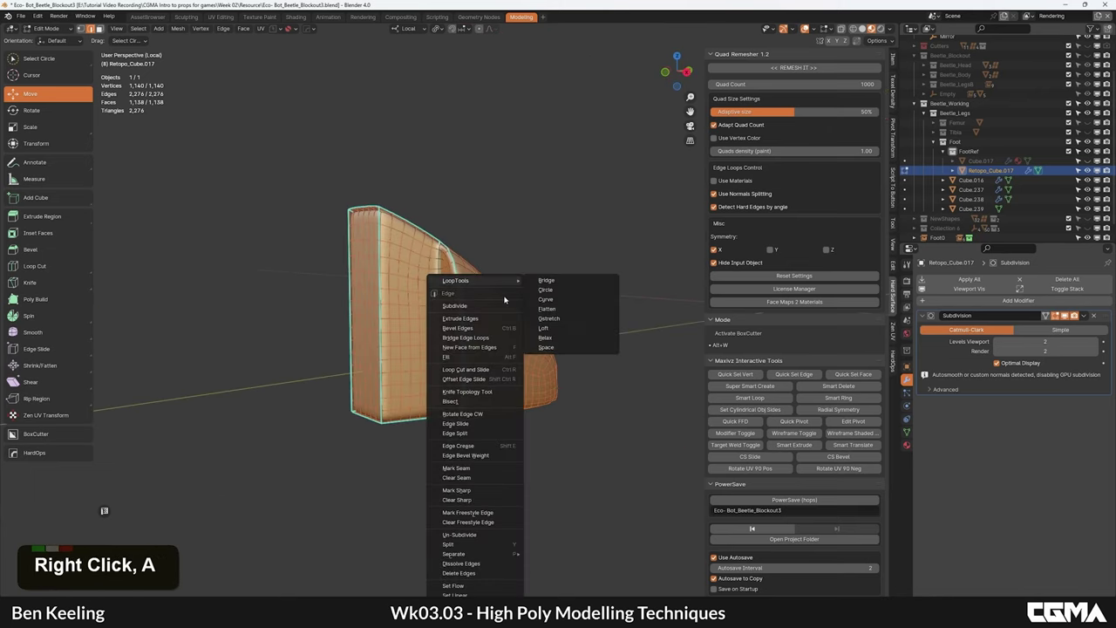
pyautogui.click(473, 503)
pyautogui.press('Tab')
# Step: Inspect the smoothed shading and wireframe of the subdivided collar piece from several angles
pyautogui.keyDown('alt'); pyautogui.moveTo(418, 315); pyautogui.dragTo(544, 309, button='middle'); pyautogui.keyUp('alt')
pyautogui.press('F4')
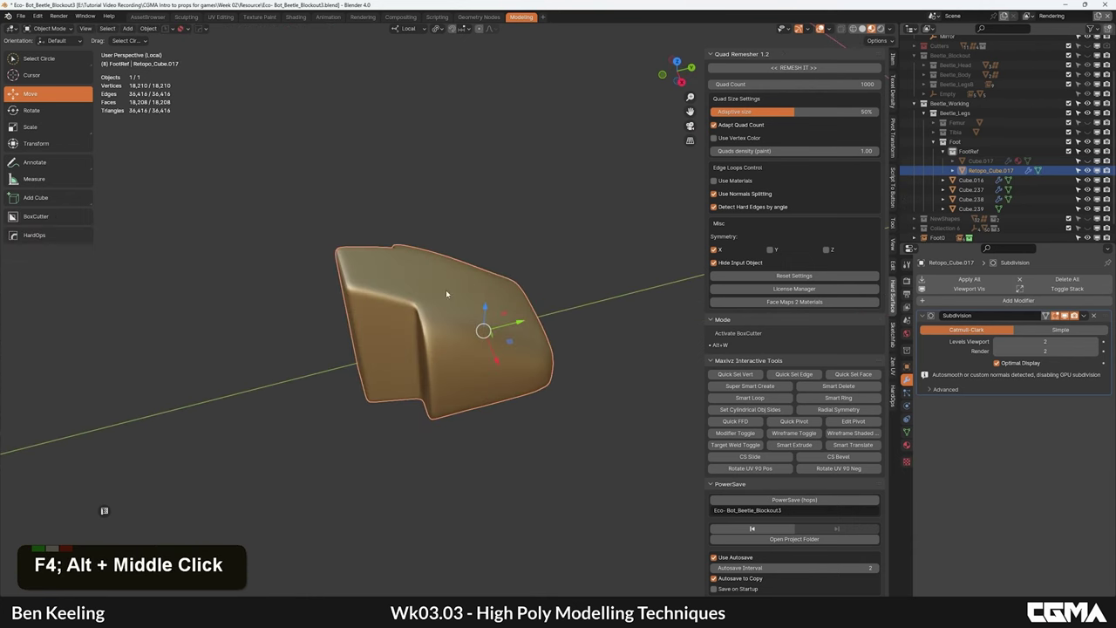
pyautogui.keyDown('alt'); pyautogui.moveTo(445, 289); pyautogui.dragTo(583, 287, button='middle'); pyautogui.keyUp('alt')
pyautogui.scroll(3, 557, 326)
pyautogui.scroll(-2, 602, 339)
pyautogui.keyDown('alt'); pyautogui.moveTo(566, 354); pyautogui.dragTo(530, 334, button='middle'); pyautogui.keyUp('alt')
pyautogui.press('F4')
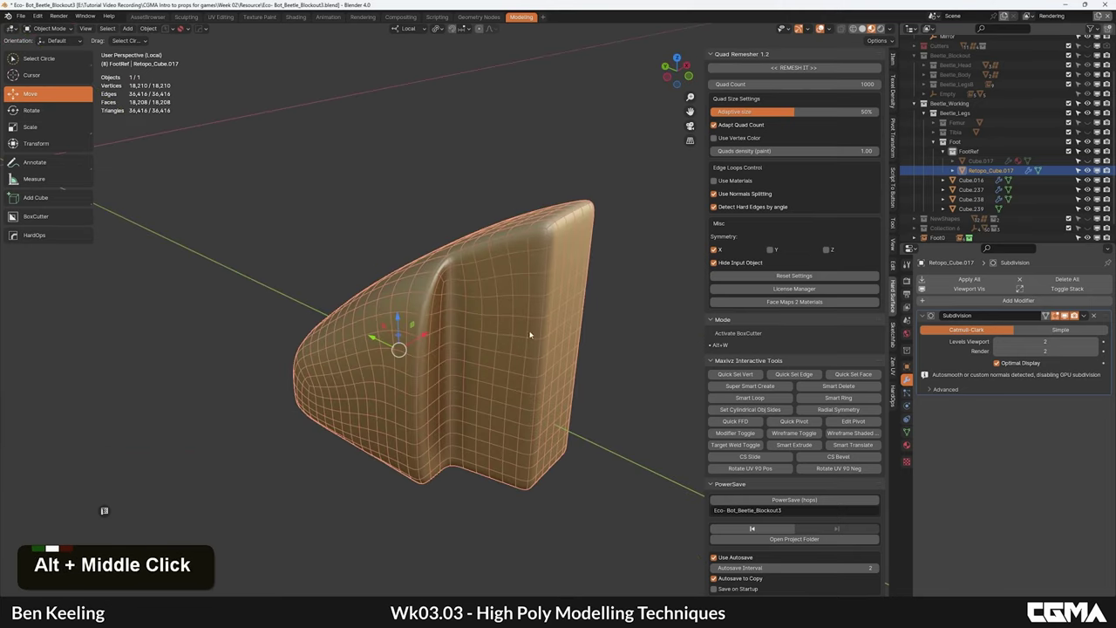
# Step: Examine the subdivided collar in isolation, and check its fit and wireframe within the full leg
pyautogui.keyDown('alt'); pyautogui.moveTo(512, 213); pyautogui.dragTo(453, 392, button='middle'); pyautogui.keyUp('alt')
pyautogui.scroll(-2, 527, 262)
pyautogui.press('/')
pyautogui.press('F4')
pyautogui.scroll(-3, 351, 263)
pyautogui.scroll(4, 435, 276)
pyautogui.scroll(-2, 435, 277)
pyautogui.scroll(-3, 452, 310)
# Step: Try remeshing the dark shell Cube.016 with Quad Remesher after setting its viewport subdivision level to 2
pyautogui.click(484, 335)
pyautogui.scroll(2, 474, 352)
pyautogui.press('F4')
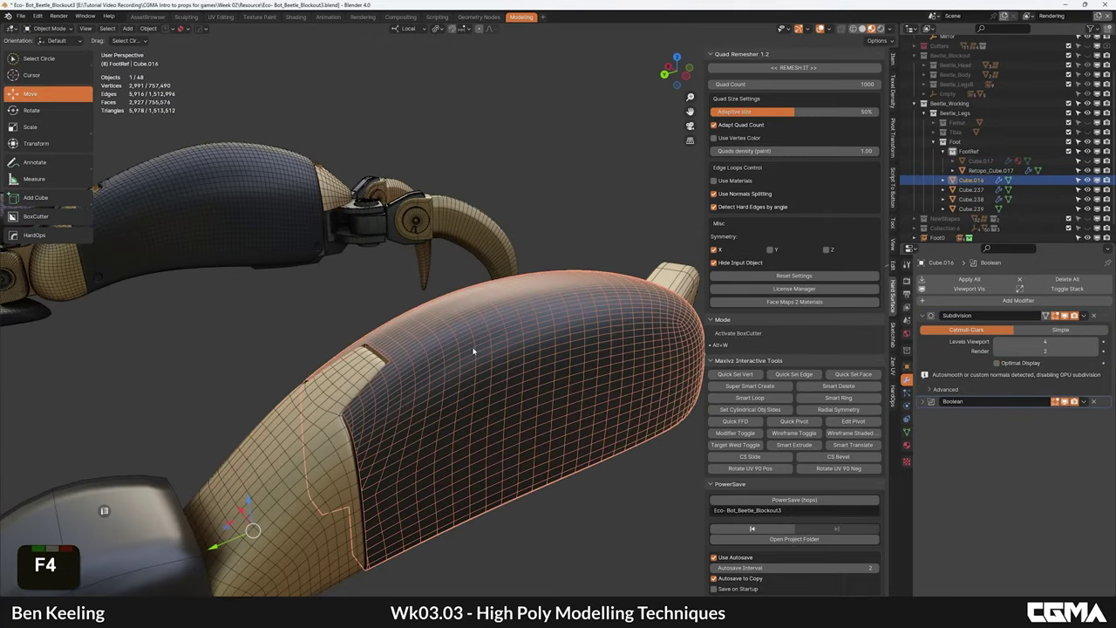
pyautogui.moveTo(473, 351); pyautogui.dragTo(458, 301, button='middle')
pyautogui.doubleClick(997, 346)
pyautogui.moveTo(527, 351)
pyautogui.keyDown('alt'); pyautogui.mouseDown(button='middle')
pyautogui.moveTo(527, 374)
pyautogui.moveTo(541, 381)
pyautogui.moveTo(532, 335)
pyautogui.mouseUp(button='middle'); pyautogui.keyUp('alt')
pyautogui.press('F4')
pyautogui.scroll(-2, 523, 353)
pyautogui.scroll(2, 506, 351)
pyautogui.click(817, 69)
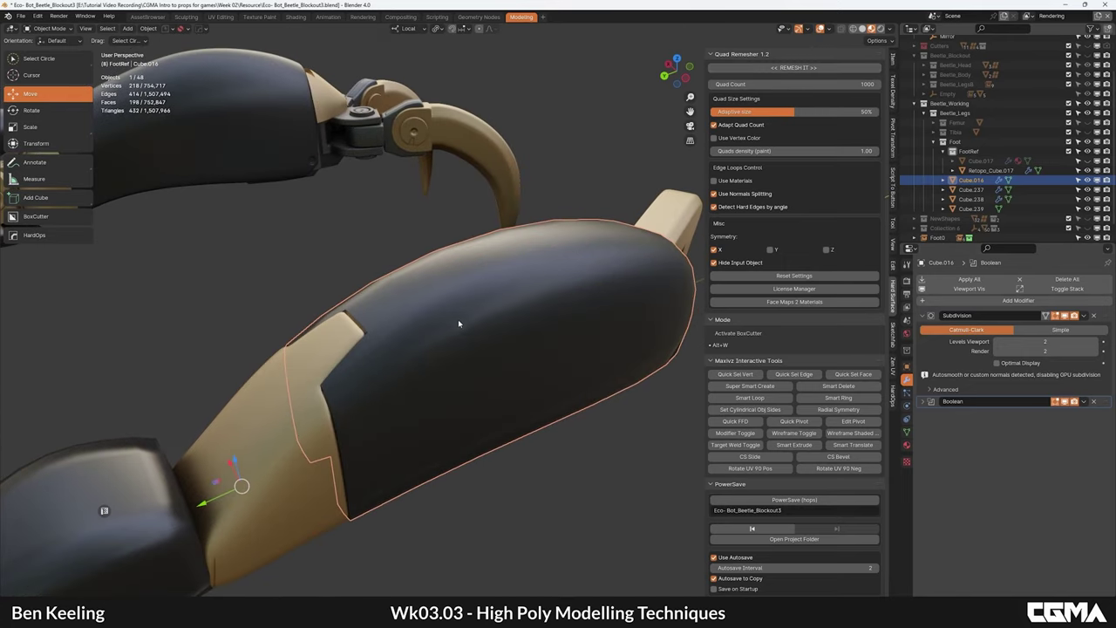
pyautogui.press('F4')
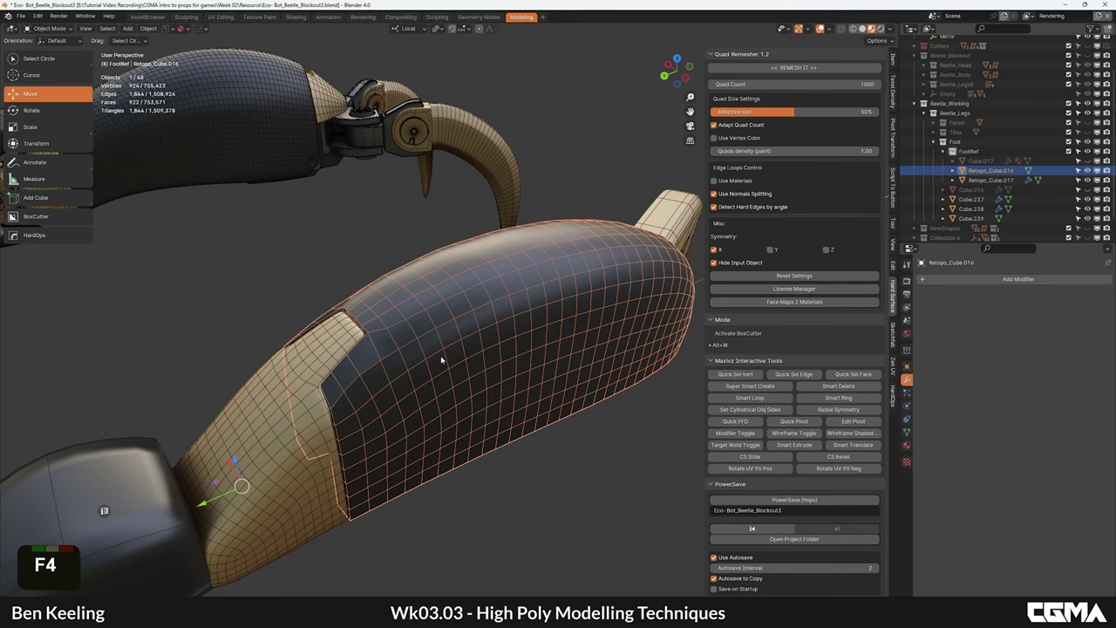
# Step: Isolate the remeshed shell, add a level 2 Subdivision modifier and inspect its smoothed shading
pyautogui.press('/')
pyautogui.hotkey('ctrl', '2')
pyautogui.click(530, 444)
pyautogui.keyDown('alt'); pyautogui.moveTo(530, 444); pyautogui.dragTo(493, 258, button='middle'); pyautogui.keyUp('alt')
pyautogui.press('F4')
pyautogui.keyDown('alt'); pyautogui.moveTo(347, 341); pyautogui.dragTo(454, 320, button='middle'); pyautogui.keyUp('alt')
pyautogui.click(454, 319)
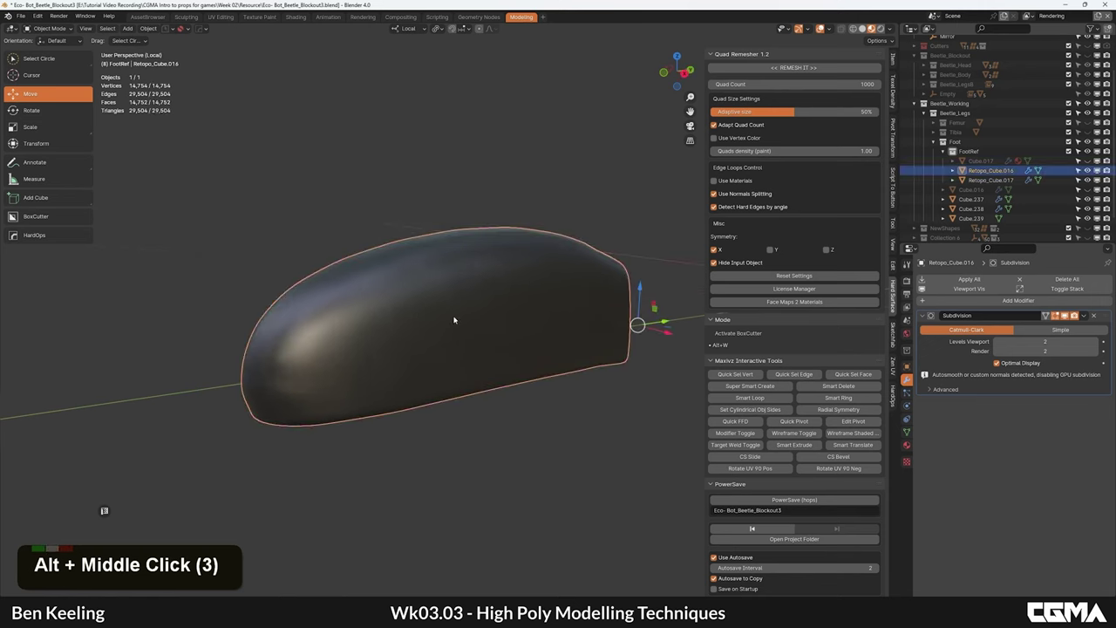
# Step: Delete the remeshed shell copy, and bring the original Cube.016 back selected in the full scene
pyautogui.press('Delete')
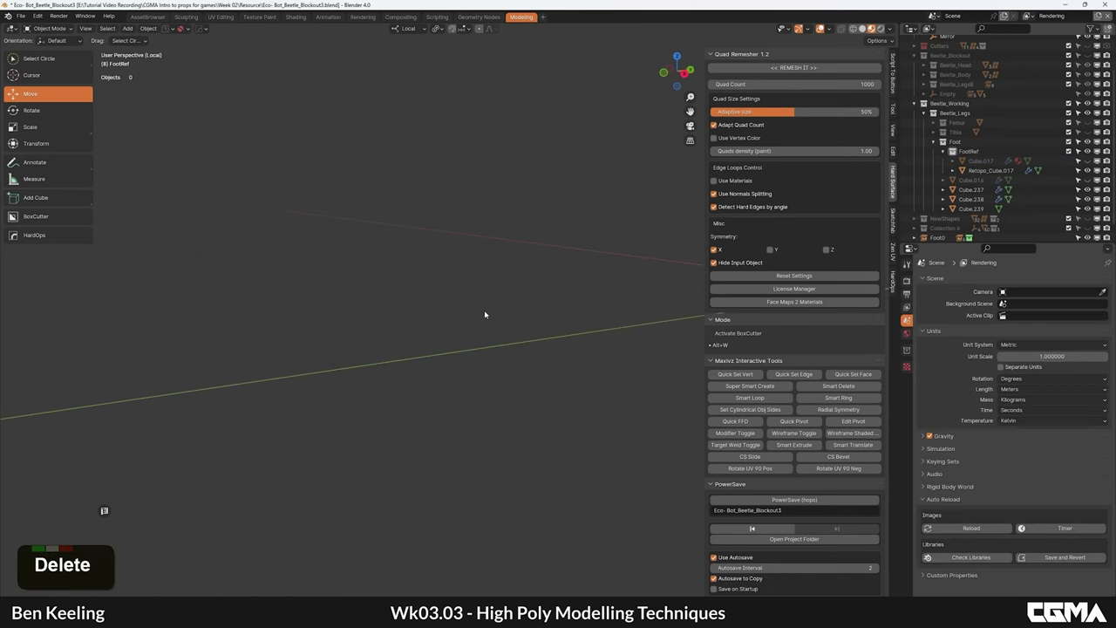
pyautogui.press('/')
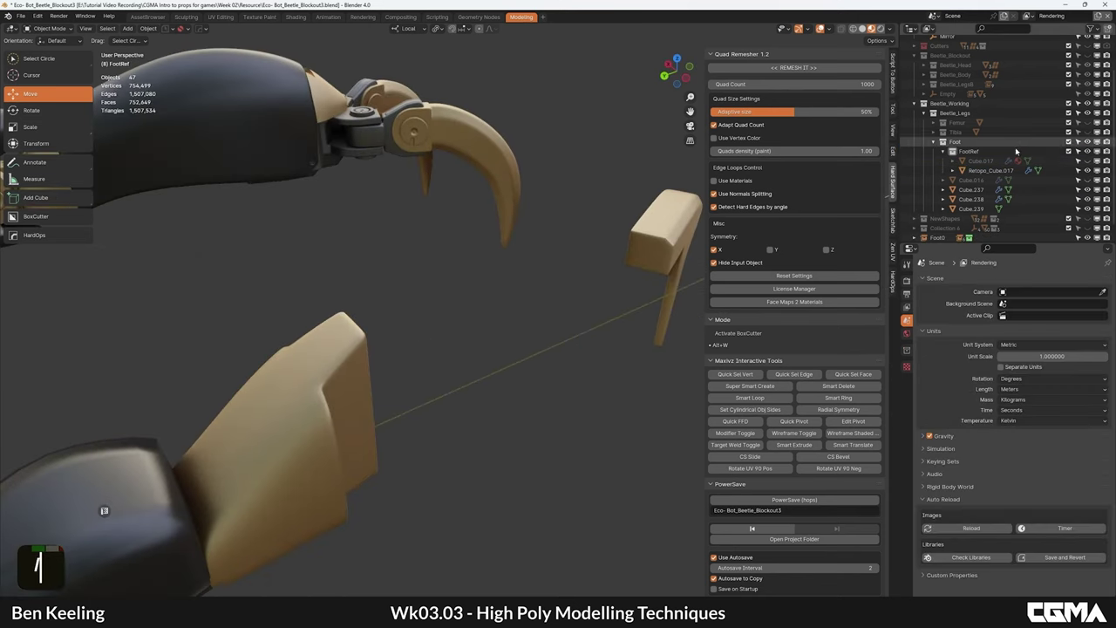
pyautogui.click(1088, 162)
pyautogui.scroll(-2, 445, 307)
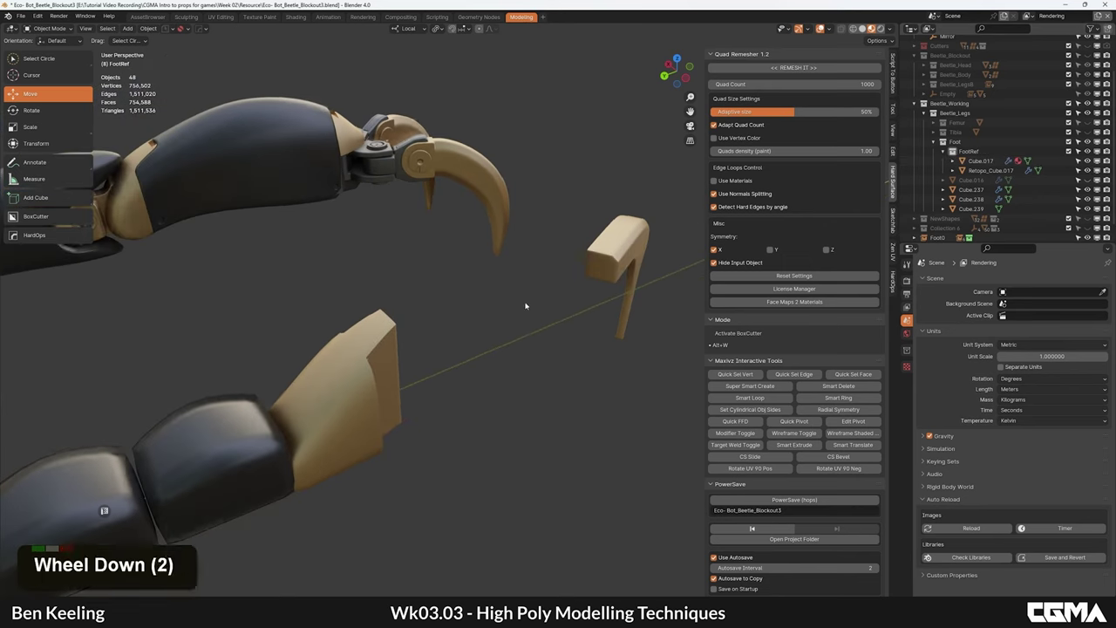
pyautogui.click(976, 181)
pyautogui.press('F4')
pyautogui.scroll(1, 469, 323)
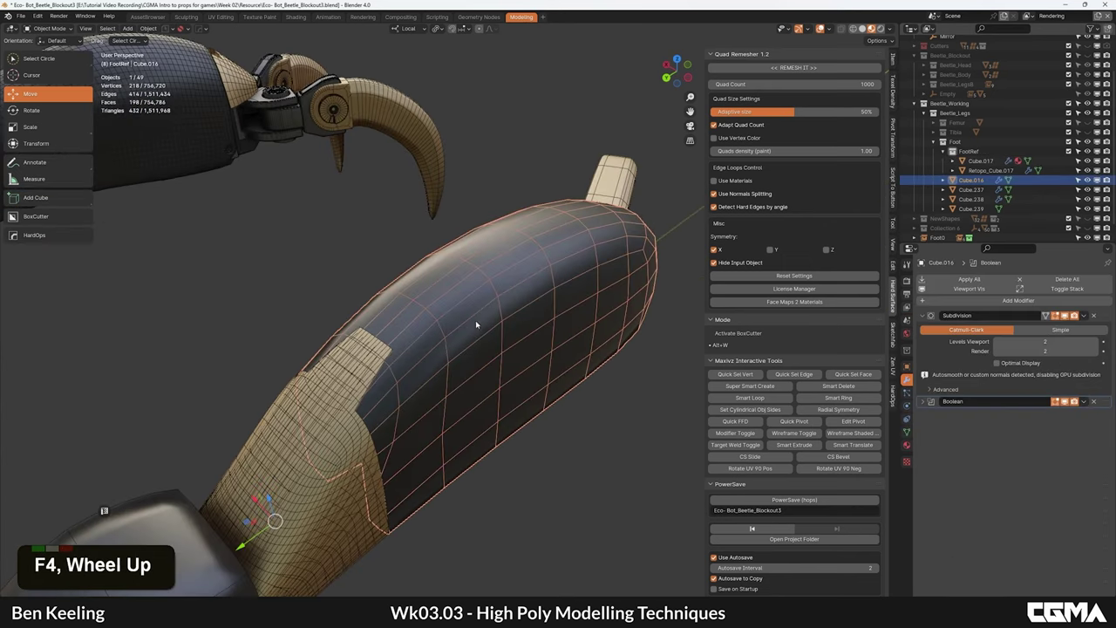
# Step: Set Cube.016's viewport subdivision level to 5 and remesh the shell with Quad Remesher
pyautogui.write('5')
pyautogui.press('Return')
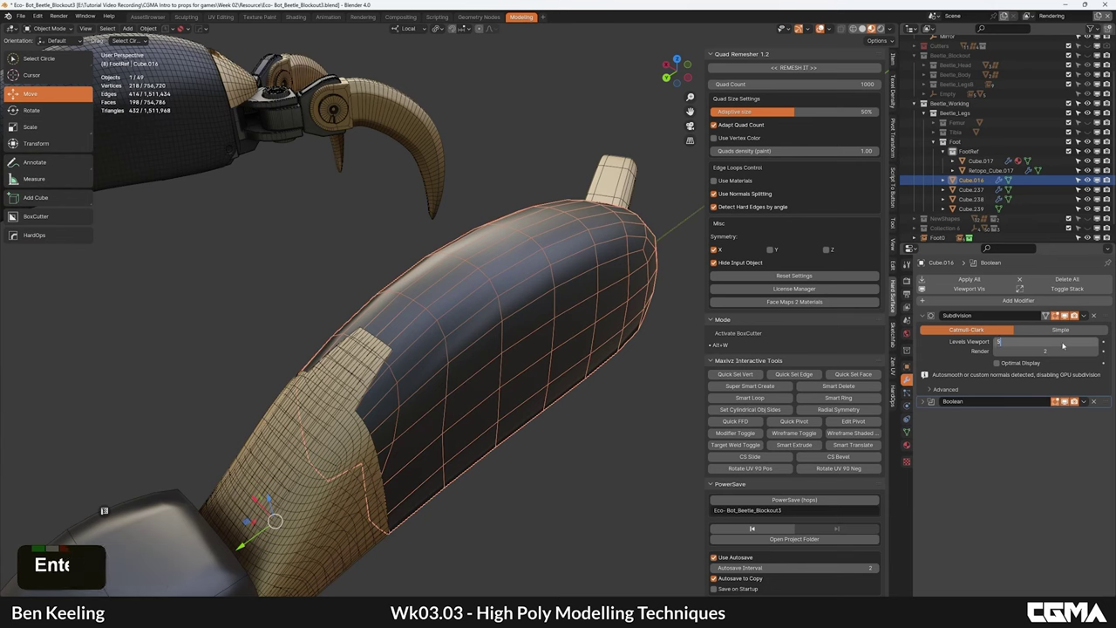
pyautogui.keyDown('alt'); pyautogui.moveTo(630, 336); pyautogui.dragTo(529, 371, button='middle'); pyautogui.keyUp('alt')
pyautogui.press('F4')
pyautogui.scroll(-2, 468, 295)
pyautogui.keyDown('alt'); pyautogui.moveTo(469, 295); pyautogui.dragTo(490, 321, button='middle'); pyautogui.keyUp('alt')
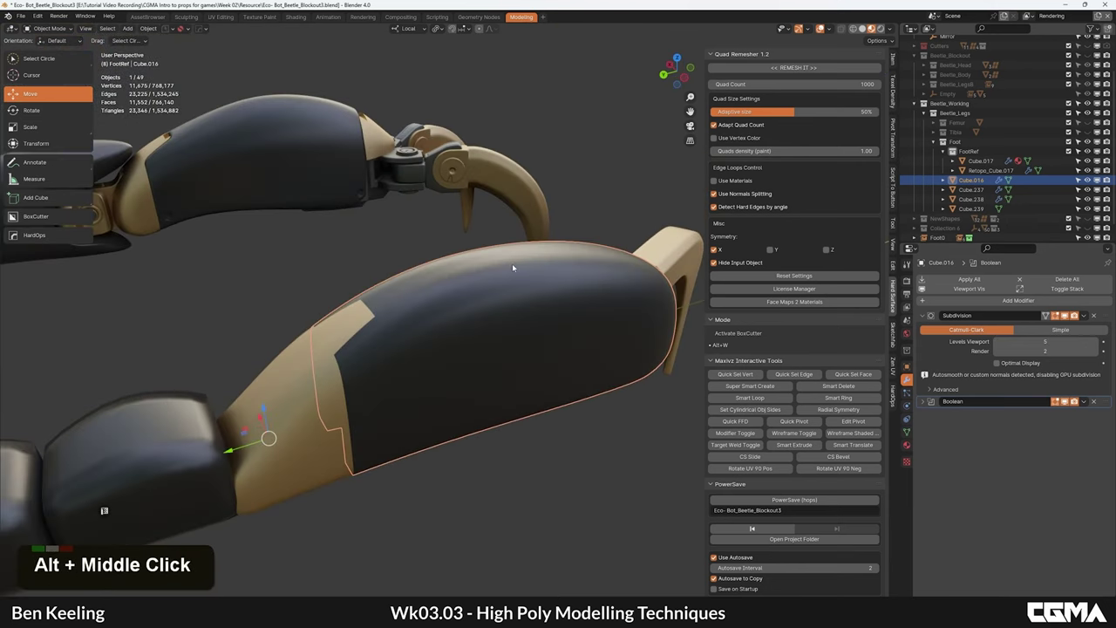
pyautogui.keyDown('alt'); pyautogui.moveTo(488, 274); pyautogui.dragTo(493, 282, button='middle'); pyautogui.keyUp('alt')
pyautogui.press('F4')
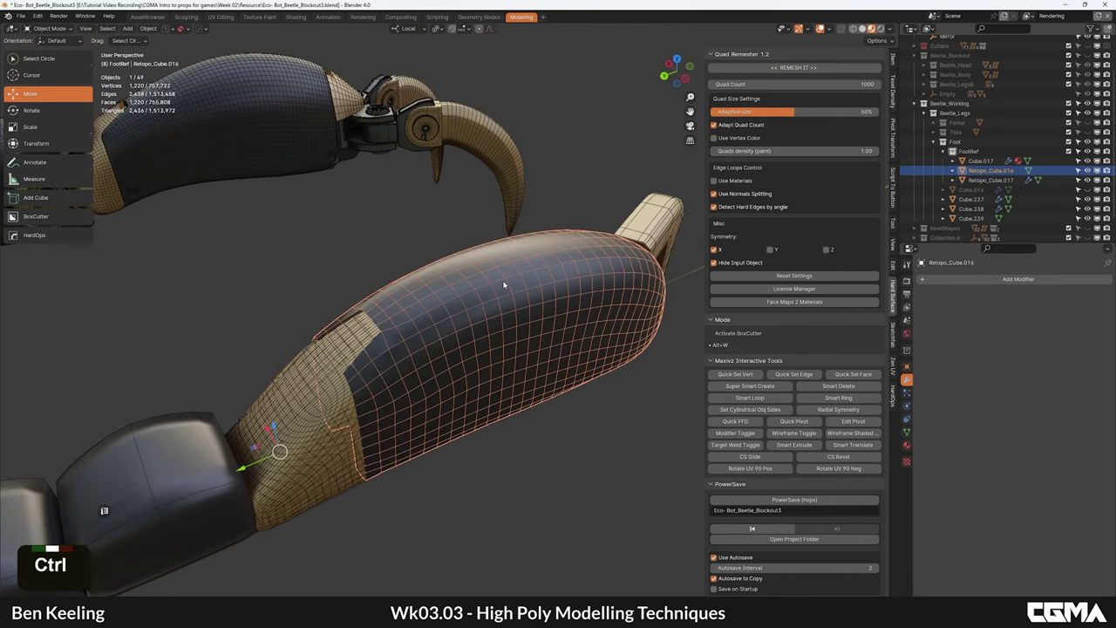
# Step: Add a level 2 Subdivision modifier to the remeshed shell and check its smoothed shading from several angles
pyautogui.hotkey('ctrl', '2')
pyautogui.keyDown('alt'); pyautogui.moveTo(550, 362); pyautogui.dragTo(593, 418, button='middle'); pyautogui.keyUp('alt')
pyautogui.click(594, 419)
pyautogui.press('F4')
pyautogui.click(503, 341)
pyautogui.keyDown('alt'); pyautogui.moveTo(503, 341); pyautogui.dragTo(410, 286, button='middle'); pyautogui.keyUp('alt')
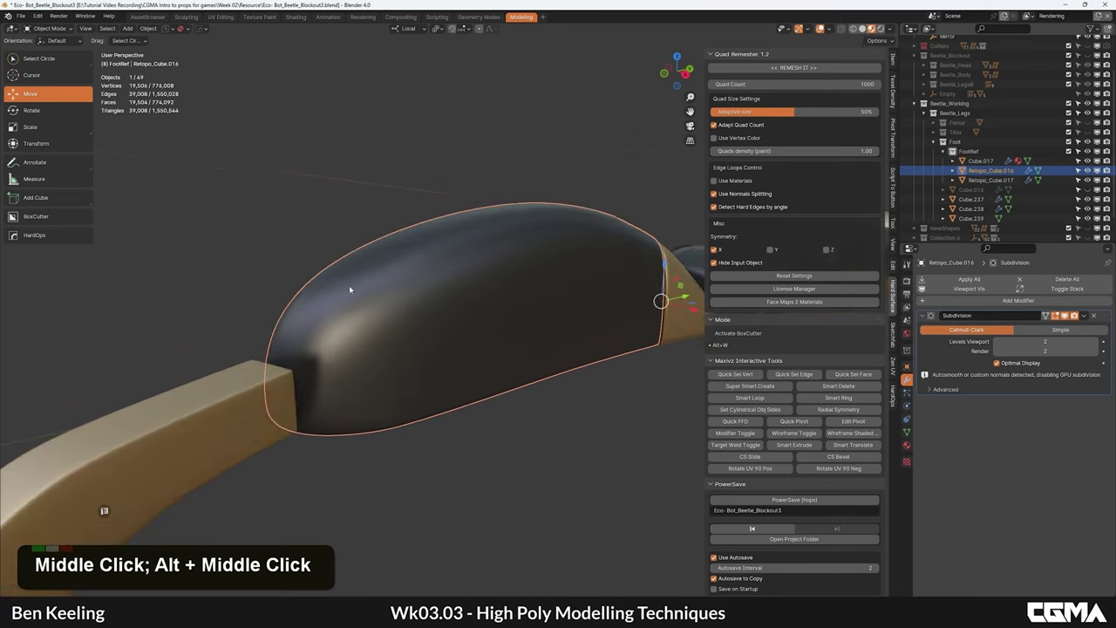
pyautogui.scroll(-2, 332, 292)
pyautogui.keyDown('alt'); pyautogui.moveTo(309, 296); pyautogui.dragTo(505, 305, button='middle'); pyautogui.keyUp('alt')
pyautogui.click(533, 365)
pyautogui.scroll(3, 448, 336)
pyautogui.keyDown('alt'); pyautogui.moveTo(532, 365); pyautogui.dragTo(403, 388, button='middle'); pyautogui.keyUp('alt')
pyautogui.scroll(-3, 434, 330)
pyautogui.scroll(2, 403, 388)
# Step: Place both remeshed pieces directly in the Foot collection, and keep the originals Cube.016 and Cube.017 hidden in FootRef
pyautogui.click(992, 173)
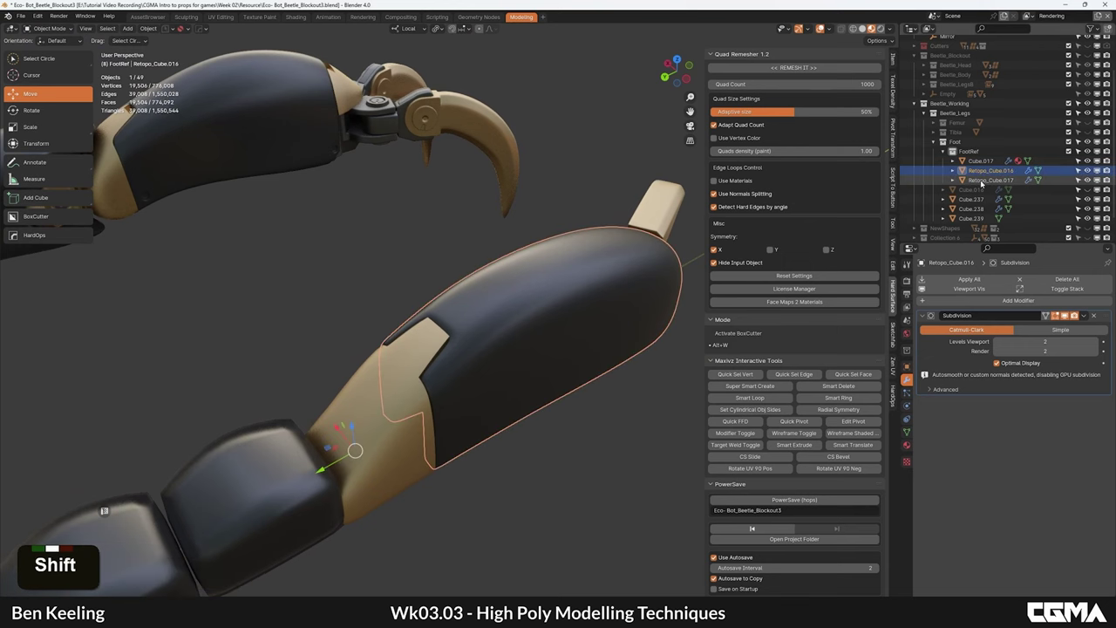
pyautogui.click(975, 189)
pyautogui.moveTo(975, 189); pyautogui.dragTo(959, 142)
pyautogui.click(1087, 170)
pyautogui.click(988, 180)
pyautogui.keyDown('shift'); pyautogui.click(989, 189); pyautogui.keyUp('shift')
# Step: Examine the remeshed collar and shell on the leg, both with and without the wireframe overlay
pyautogui.scroll(-3, 523, 432)
pyautogui.keyDown('alt'); pyautogui.moveTo(511, 433); pyautogui.dragTo(484, 438, button='middle'); pyautogui.keyUp('alt')
pyautogui.click(485, 439)
pyautogui.press('F4')
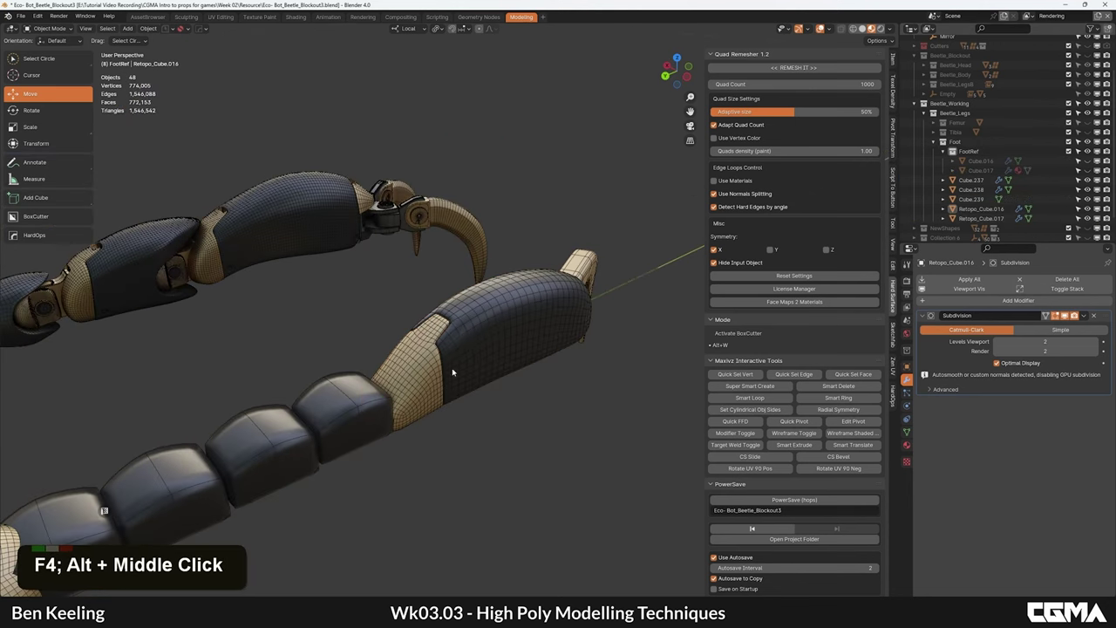
pyautogui.keyDown('alt'); pyautogui.moveTo(454, 373); pyautogui.dragTo(462, 367, button='middle'); pyautogui.keyUp('alt')
pyautogui.scroll(3, 474, 316)
pyautogui.press('F4')
pyautogui.scroll(-3, 474, 317)
pyautogui.keyDown('alt'); pyautogui.moveTo(440, 330); pyautogui.dragTo(381, 326, button='middle'); pyautogui.keyUp('alt')
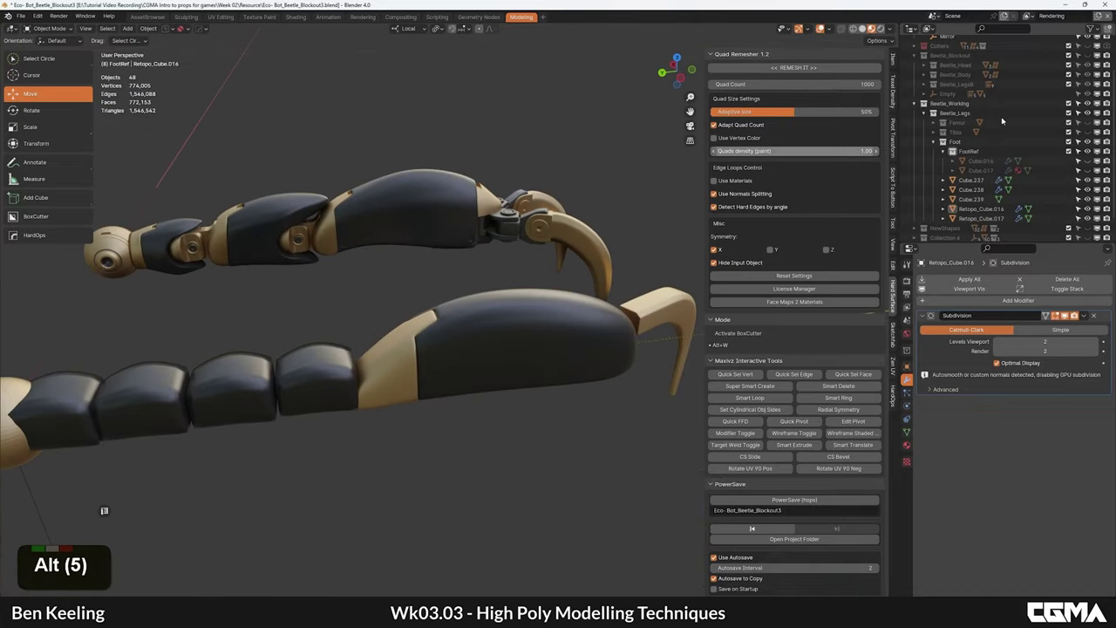
# Step: Hide the FootRef collection together with the original pieces it holds
pyautogui.keyDown('shift'); pyautogui.doubleClick(1087, 151); pyautogui.keyUp('shift')
pyautogui.keyDown('shift'); pyautogui.click(1088, 154); pyautogui.keyUp('shift')
pyautogui.click(1047, 163)
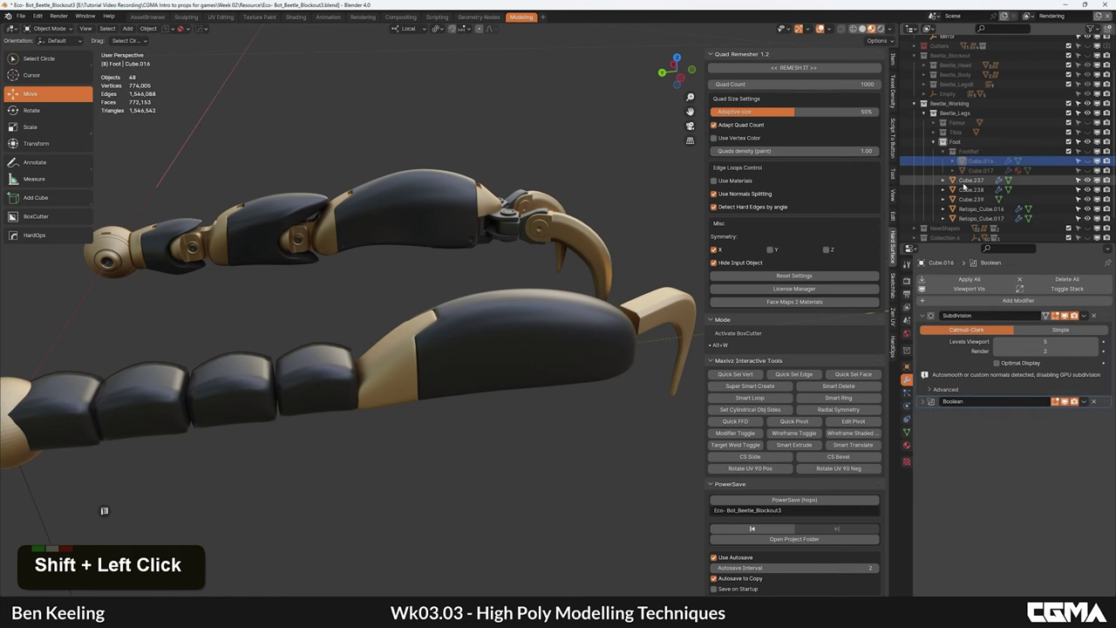
pyautogui.click(983, 188)
# Step: Select the remeshed shell and collar together and inspect their shading and topology on the leg
pyautogui.scroll(2, 461, 346)
pyautogui.keyDown('alt'); pyautogui.moveTo(523, 301); pyautogui.dragTo(490, 333, button='middle'); pyautogui.keyUp('alt')
pyautogui.click(461, 347)
pyautogui.keyDown('shift'); pyautogui.click(378, 374); pyautogui.keyUp('shift')
pyautogui.scroll(-1, 409, 335)
pyautogui.press('F4')
pyautogui.press('F4')
pyautogui.keyDown('alt'); pyautogui.moveTo(412, 326); pyautogui.dragTo(472, 322, button='middle'); pyautogui.keyUp('alt')
pyautogui.keyDown('alt'); pyautogui.middleClick(511, 305); pyautogui.keyUp('alt')
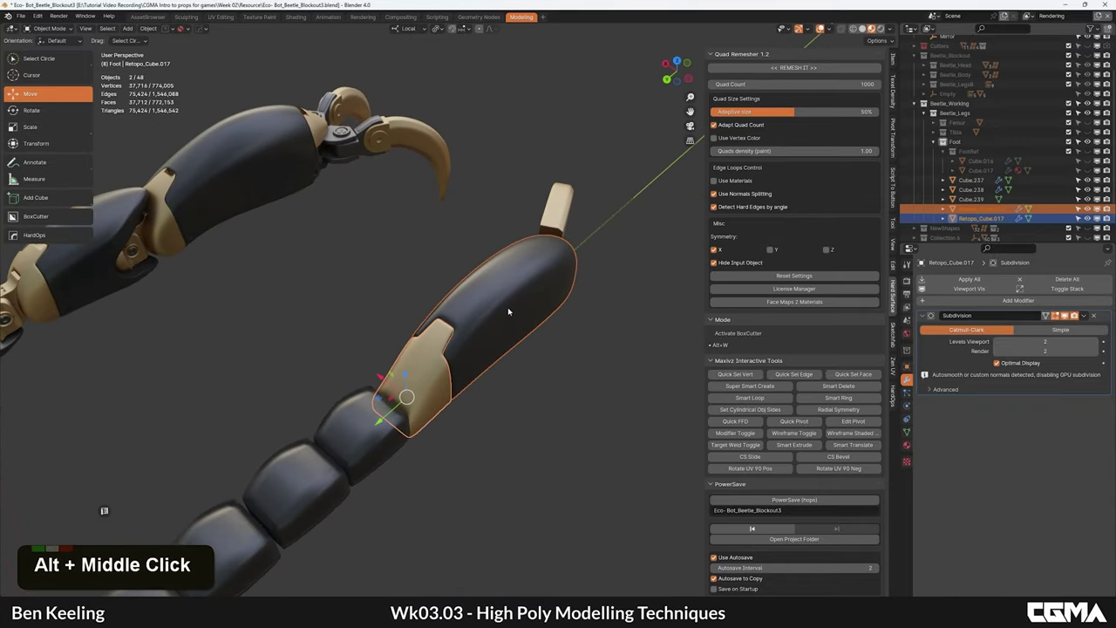
# Step: Show the FootRef collection again and select the original Cube.017 collar to view its modifiers
pyautogui.keyDown('shift'); pyautogui.click(1094, 154); pyautogui.keyUp('shift')
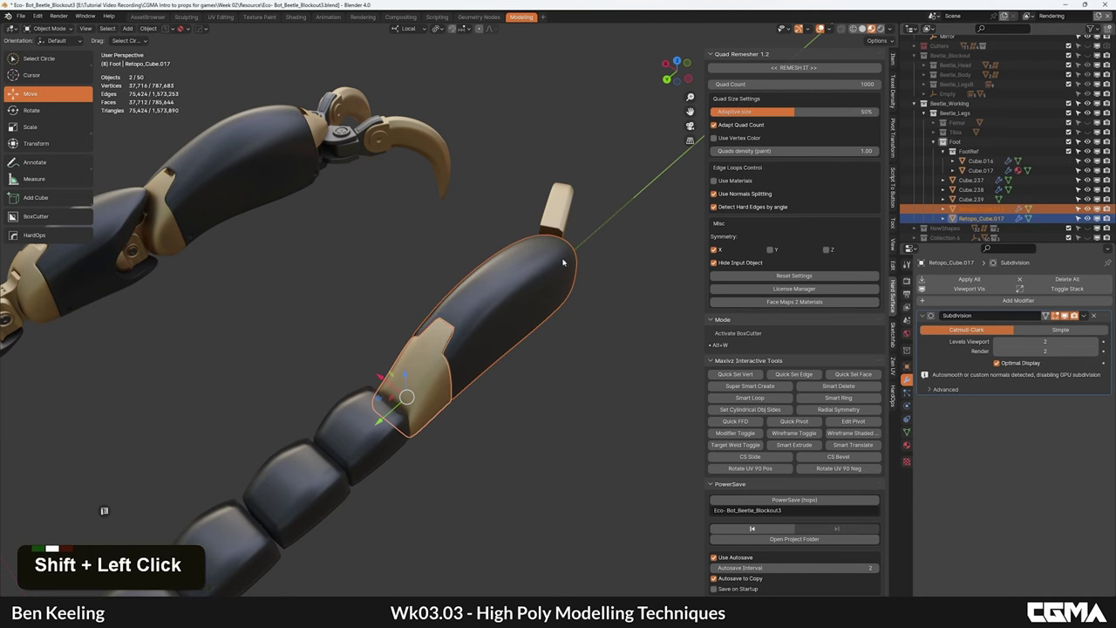
pyautogui.click(973, 180)
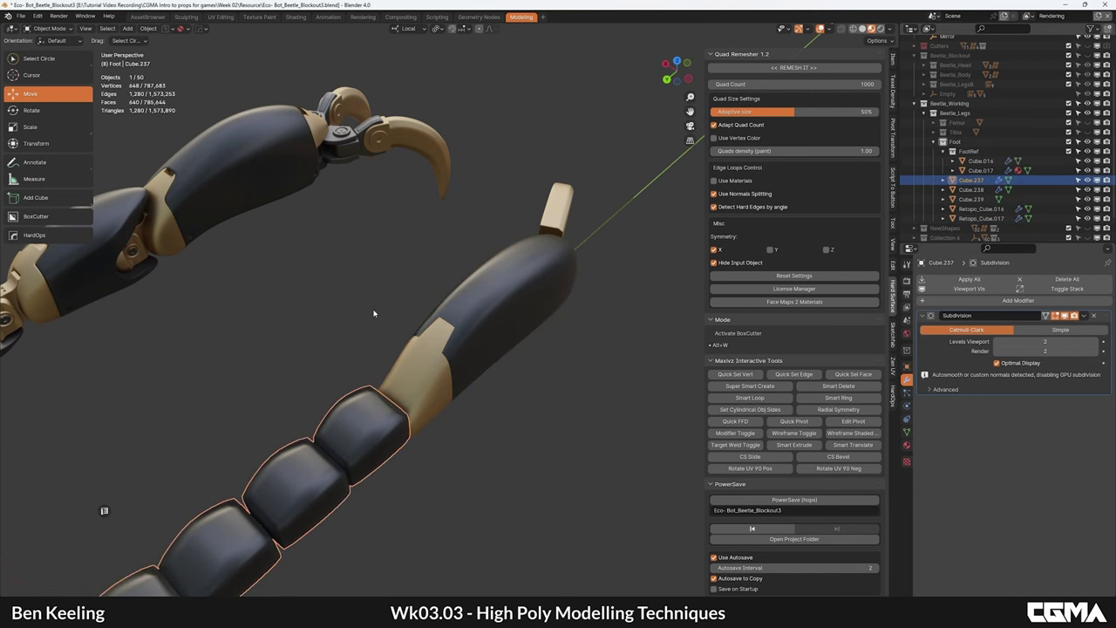
pyautogui.keyDown('alt'); pyautogui.moveTo(556, 268); pyautogui.dragTo(622, 310, button='middle'); pyautogui.keyUp('alt')
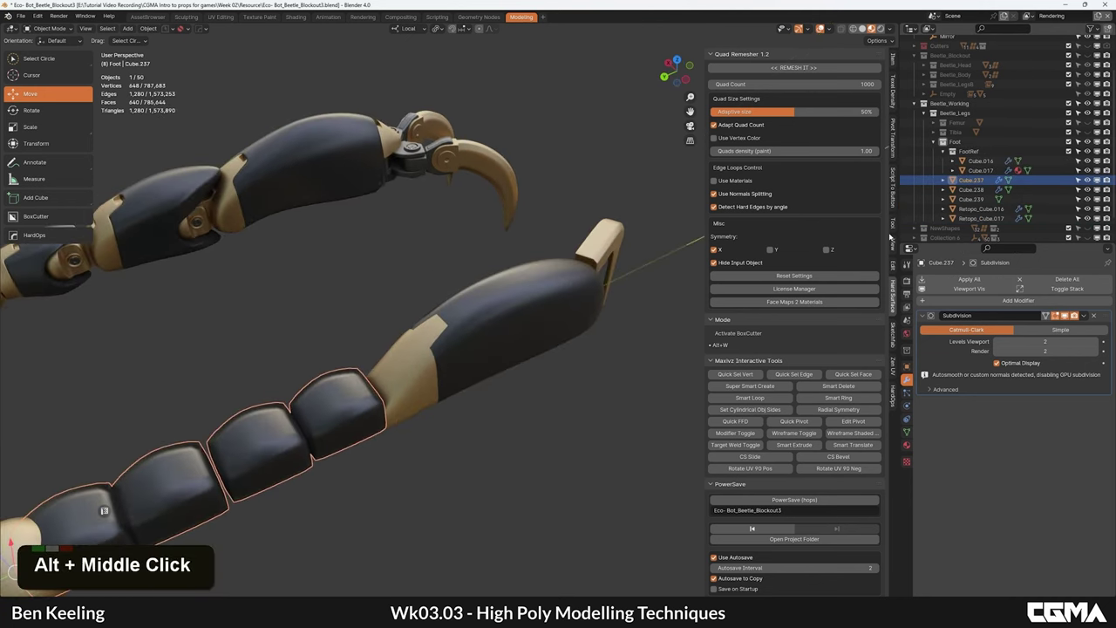
pyautogui.click(993, 171)
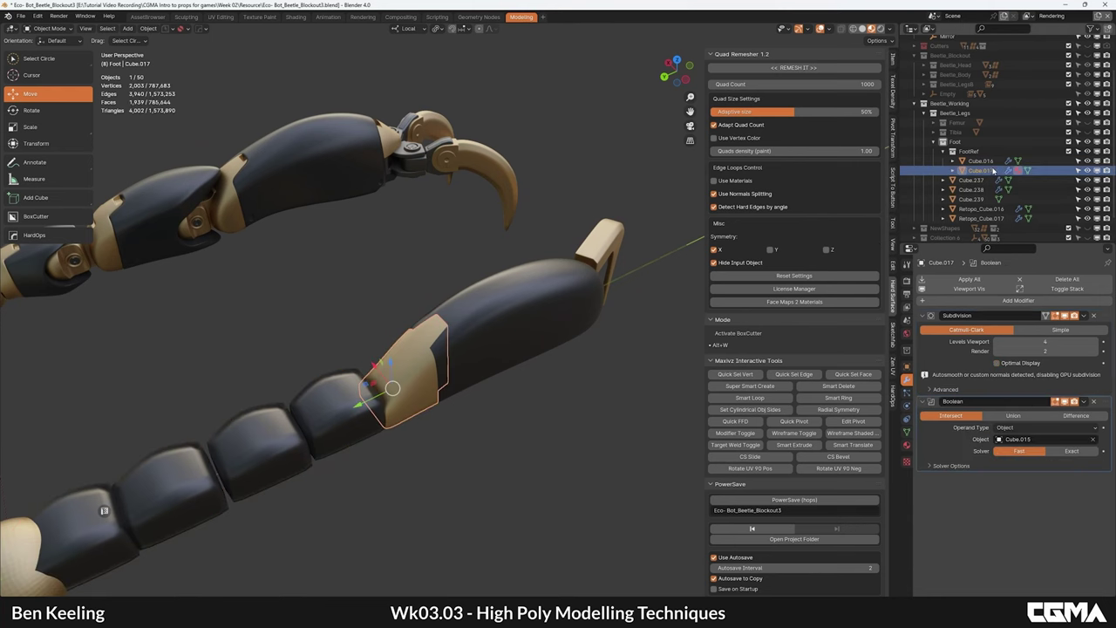
# Step: Examine the original collar's boolean mesh in isolation with its wireframe displayed, and return to the full scene
pyautogui.press('/')
pyautogui.keyDown('alt'); pyautogui.moveTo(514, 283); pyautogui.dragTo(465, 296, button='middle'); pyautogui.keyUp('alt')
pyautogui.scroll(-5, 521, 263)
pyautogui.press('F4')
pyautogui.scroll(4, 443, 293)
pyautogui.scroll(-2, 538, 267)
pyautogui.keyDown('alt'); pyautogui.moveTo(479, 336); pyautogui.dragTo(406, 327, button='middle'); pyautogui.keyUp('alt')
pyautogui.press('KP_Divide')
pyautogui.keyDown('alt'); pyautogui.moveTo(447, 295); pyautogui.dragTo(499, 350, button='middle'); pyautogui.keyUp('alt')
# Step: Hide the FootRef originals and review the remeshed foot pieces with the wireframe on and off
pyautogui.click(1088, 152)
pyautogui.scroll(2, 430, 367)
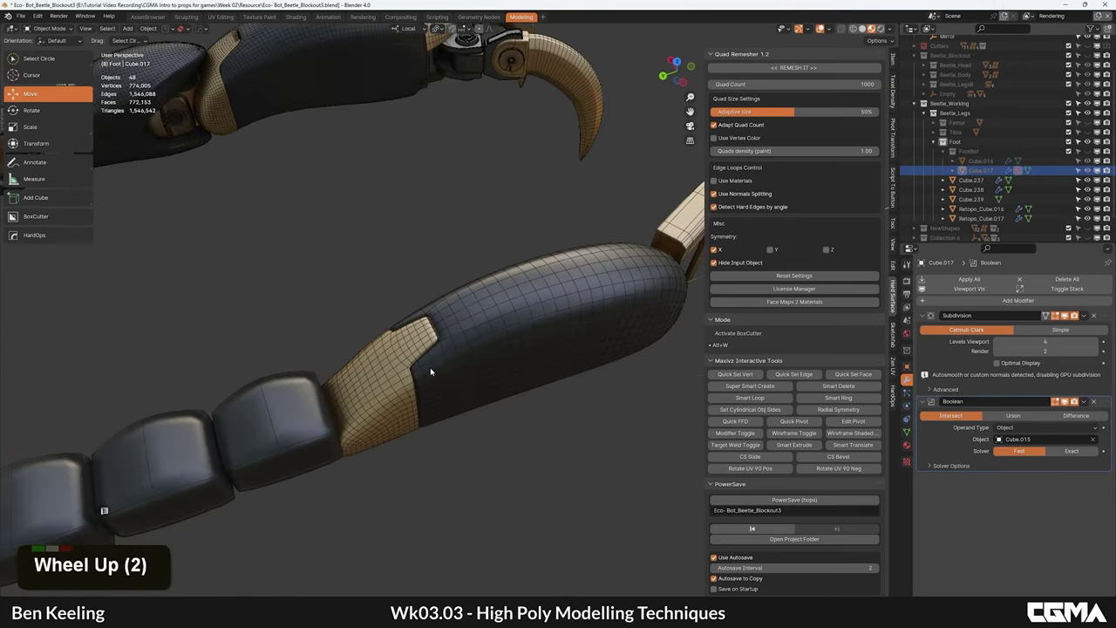
pyautogui.keyDown('alt'); pyautogui.moveTo(430, 367); pyautogui.dragTo(436, 355, button='middle'); pyautogui.keyUp('alt')
pyautogui.press('F4')
pyautogui.scroll(-3, 514, 316)
pyautogui.keyDown('alt'); pyautogui.moveTo(514, 316); pyautogui.dragTo(350, 185, button='middle'); pyautogui.keyUp('alt')
pyautogui.scroll(3, 504, 305)
pyautogui.click(514, 299)
pyautogui.press('F4')
pyautogui.scroll(-2, 500, 273)
pyautogui.press('F4')
pyautogui.scroll(-3, 513, 300)
pyautogui.keyDown('alt'); pyautogui.moveTo(429, 297); pyautogui.dragTo(399, 293, button='middle'); pyautogui.keyUp('alt')
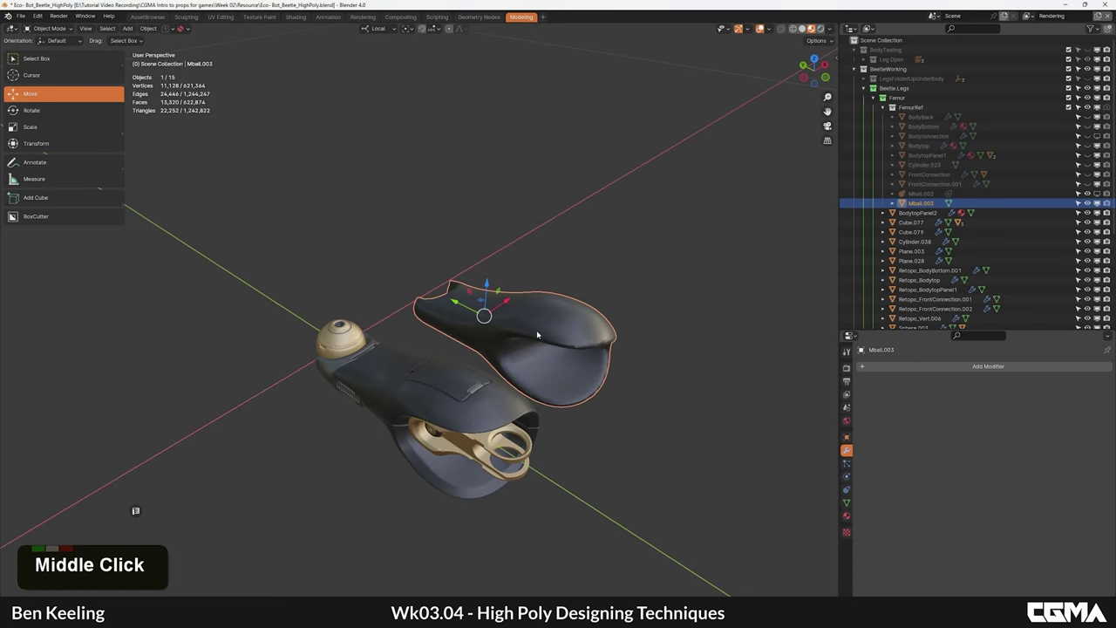
pyautogui.keyDown('alt'); pyautogui.moveTo(520, 373); pyautogui.dragTo(498, 352, button='middle'); pyautogui.keyUp('alt')
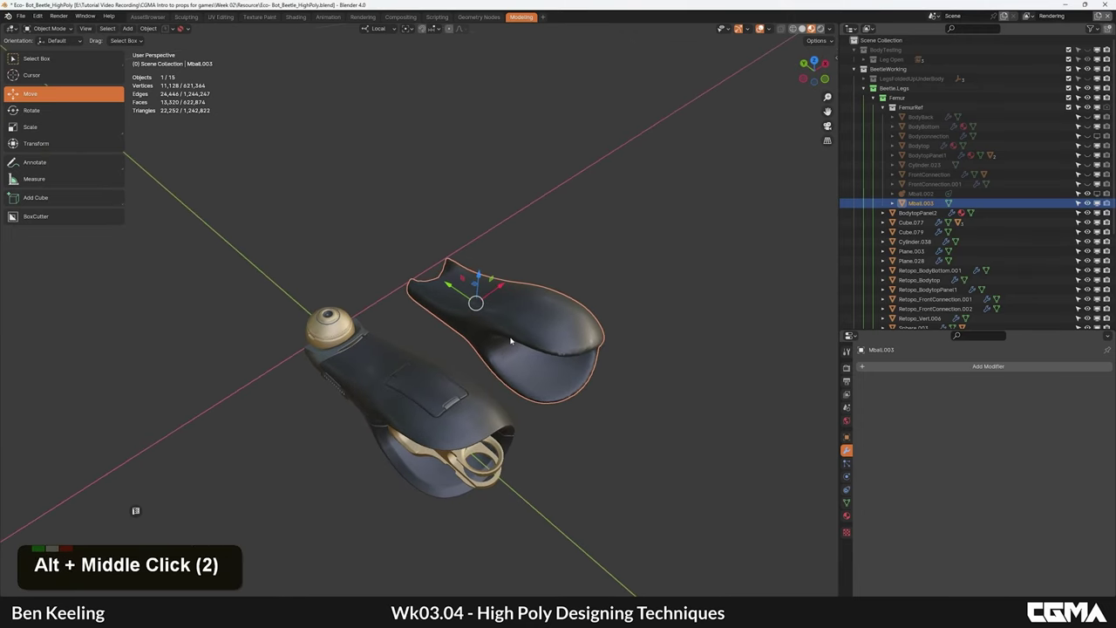
pyautogui.keyDown('alt'); pyautogui.middleClick(516, 312); pyautogui.keyUp('alt')
pyautogui.keyDown('alt'); pyautogui.middleClick(570, 319); pyautogui.keyUp('alt')
pyautogui.keyDown('alt'); pyautogui.moveTo(570, 319); pyautogui.dragTo(579, 286, button='middle'); pyautogui.keyUp('alt')
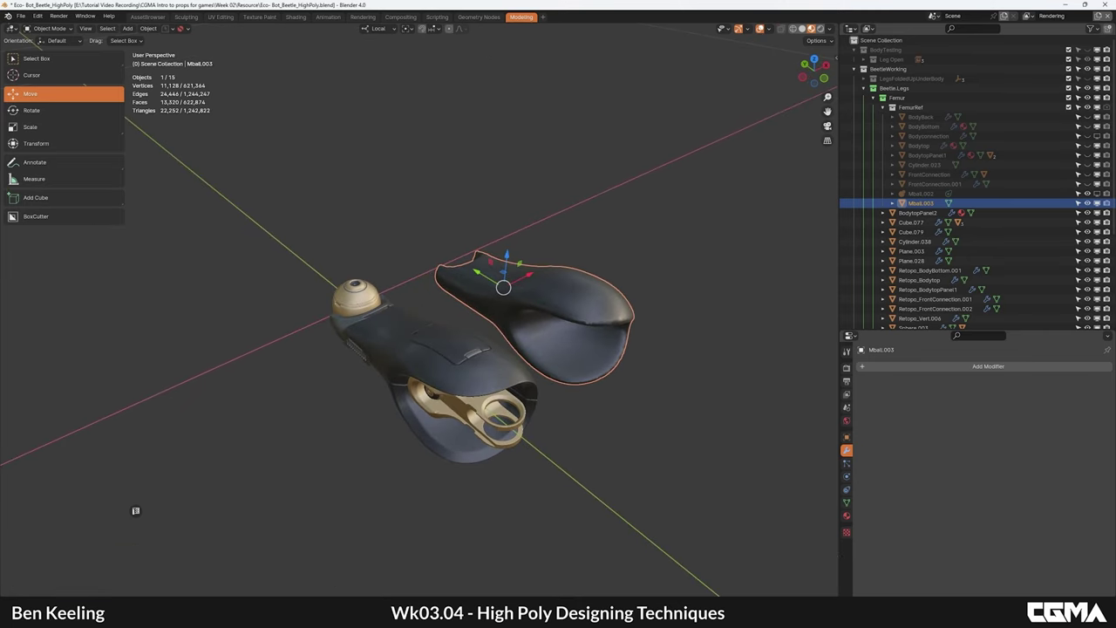
# Step: Bring up the reference image board over the viewport and find the beetle leg photos
pyautogui.moveTo(1115, 287); pyautogui.dragTo(742, 346, button='right')
pyautogui.scroll(-2, 742, 345)
pyautogui.moveTo(618, 381); pyautogui.dragTo(834, 338, button='middle')
pyautogui.scroll(-2, 678, 392)
pyautogui.moveTo(690, 327); pyautogui.dragTo(698, 325, button='middle')
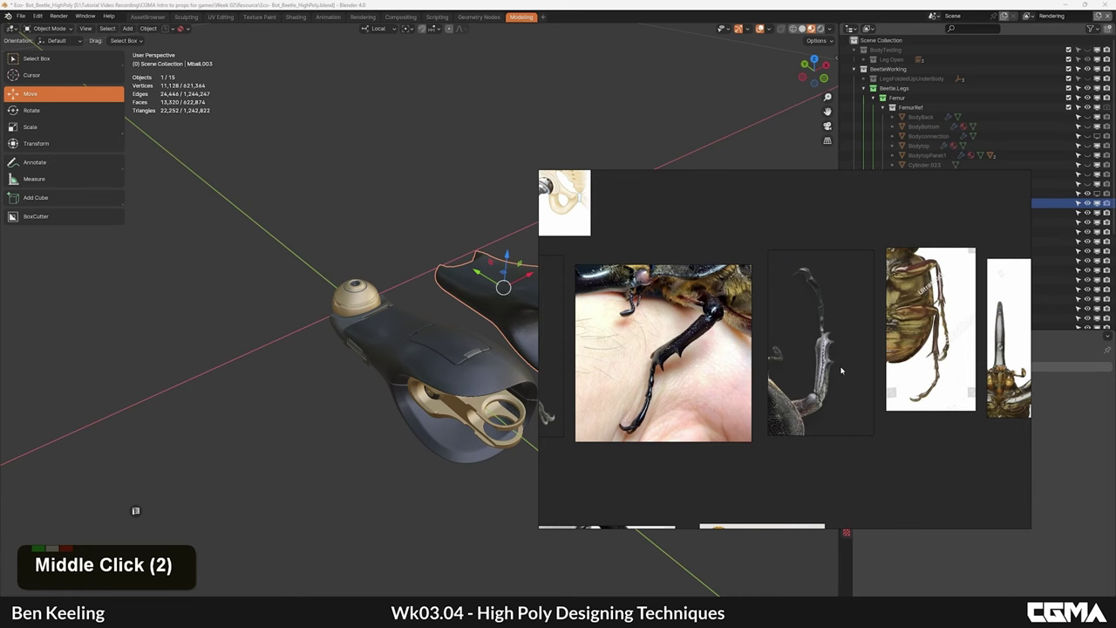
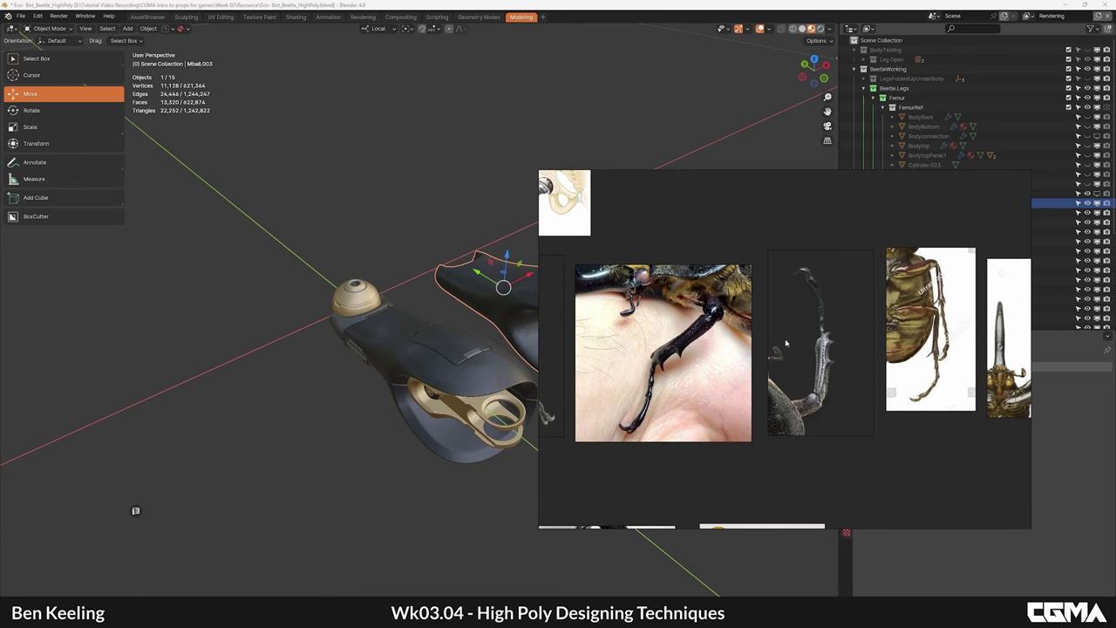
# Step: Study the dark close-up of the spiked leg and the underside photo's segmented foot and claw
pyautogui.moveTo(846, 375); pyautogui.dragTo(847, 352, button='middle')
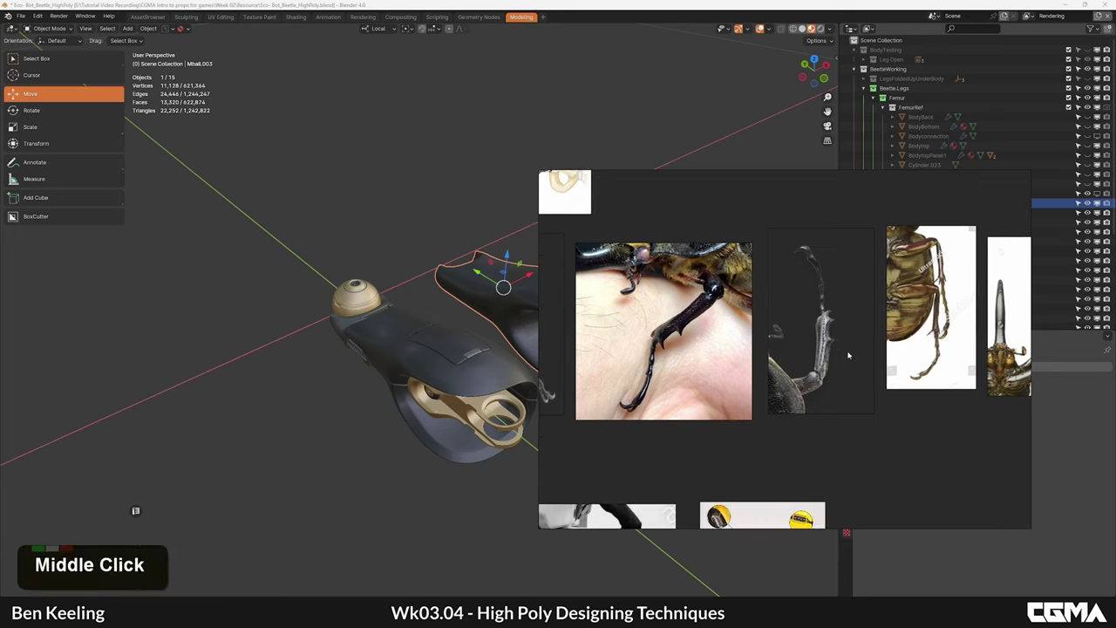
pyautogui.scroll(2, 658, 377)
pyautogui.moveTo(837, 305); pyautogui.dragTo(705, 309, button='middle')
pyautogui.moveTo(772, 206); pyautogui.dragTo(737, 291, button='middle')
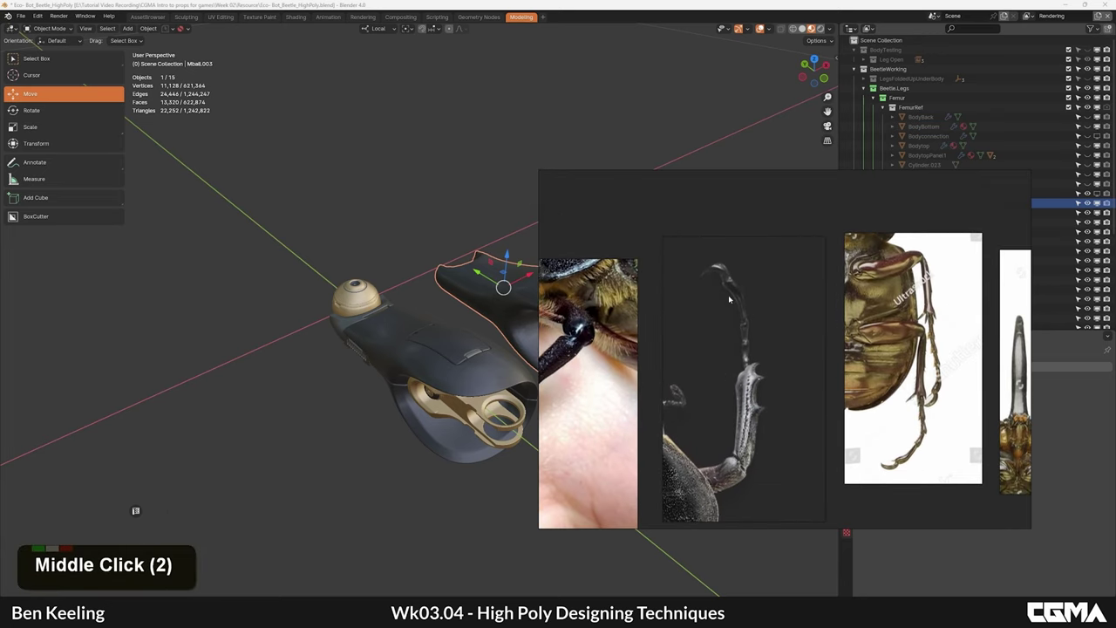
pyautogui.scroll(2, 705, 259)
pyautogui.scroll(-2, 741, 302)
pyautogui.moveTo(931, 433); pyautogui.dragTo(767, 354, button='middle')
pyautogui.scroll(4, 766, 354)
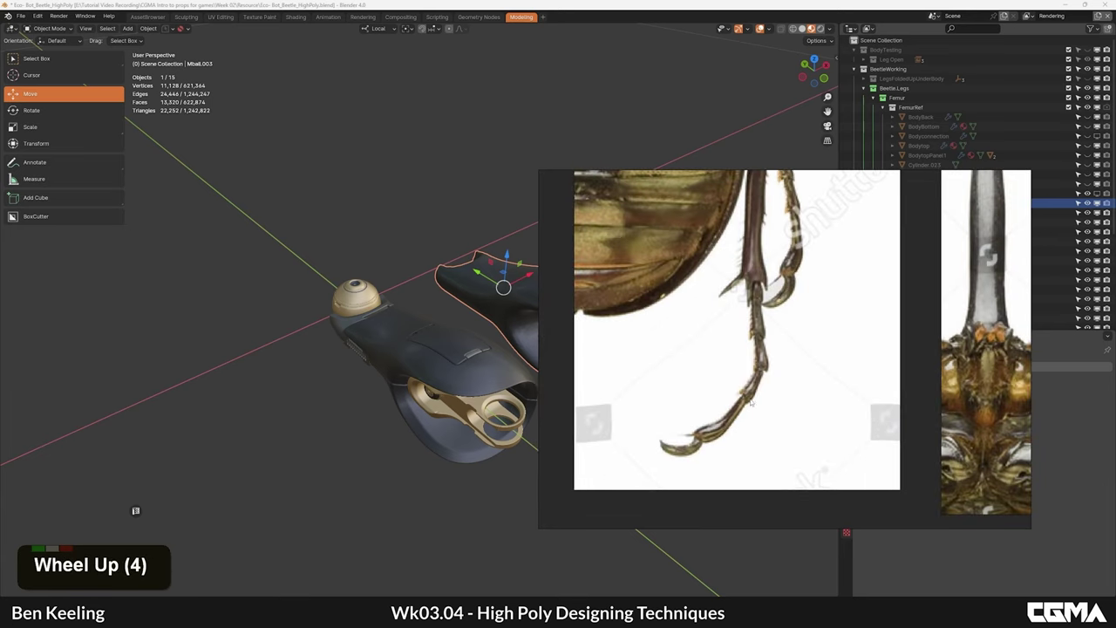
pyautogui.scroll(-1, 743, 303)
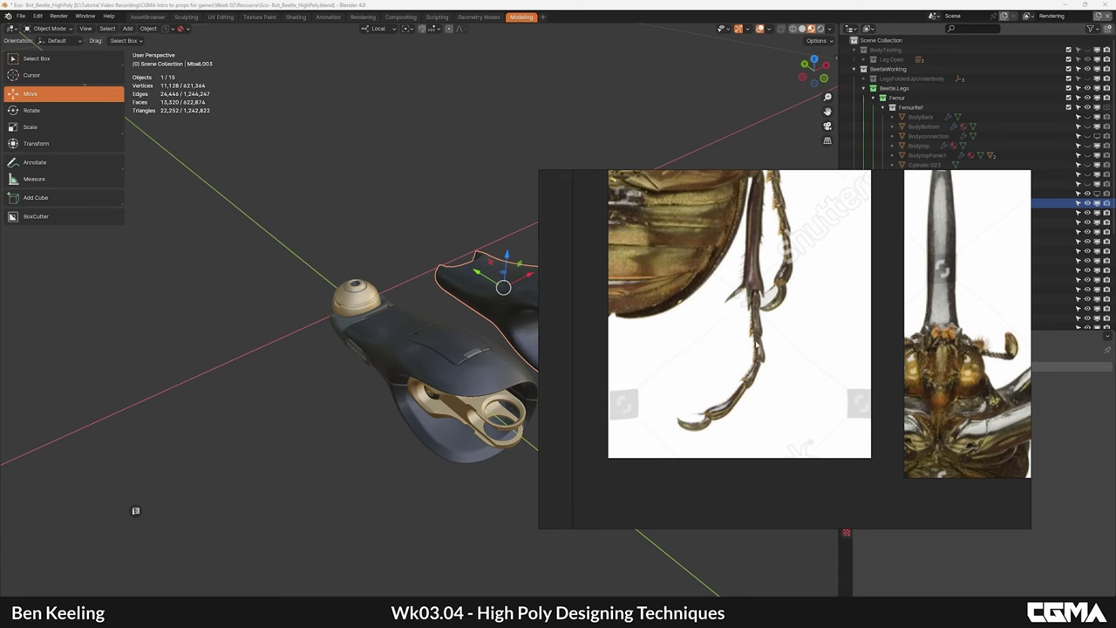
pyautogui.scroll(-3, 791, 347)
pyautogui.moveTo(553, 350); pyautogui.dragTo(676, 344, button='middle')
pyautogui.scroll(1, 677, 342)
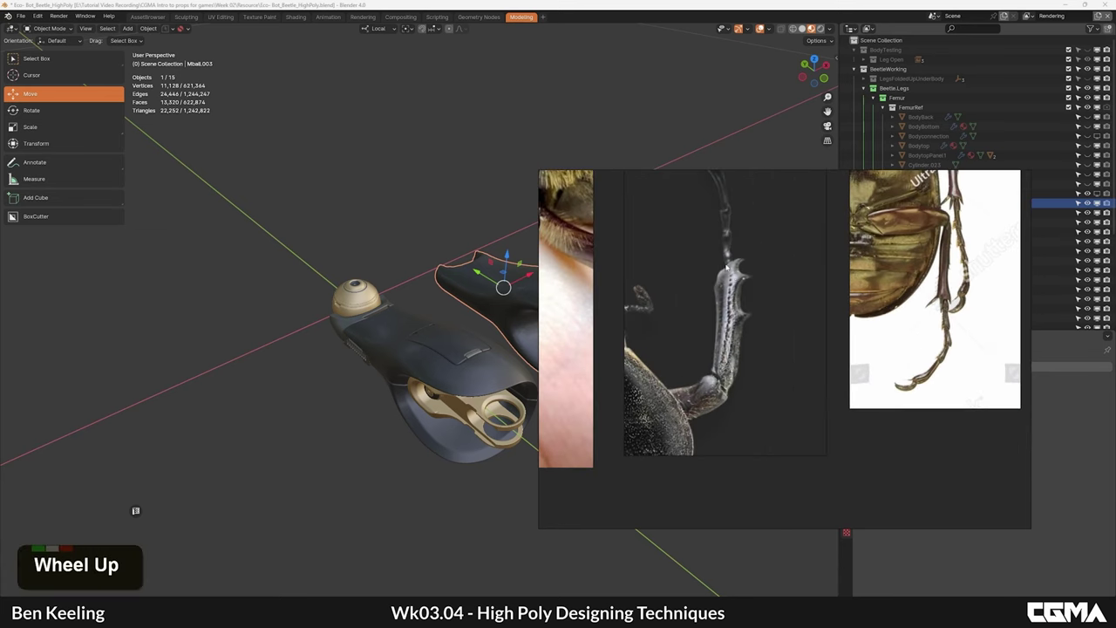
# Step: Examine the horned beetle photo for the shape and spikes of its front leg segments
pyautogui.moveTo(743, 297); pyautogui.dragTo(681, 306, button='middle')
pyautogui.scroll(-2, 681, 306)
pyautogui.moveTo(958, 335); pyautogui.dragTo(806, 319, button='middle')
pyautogui.scroll(3, 809, 312)
pyautogui.moveTo(816, 225); pyautogui.dragTo(794, 286, button='middle')
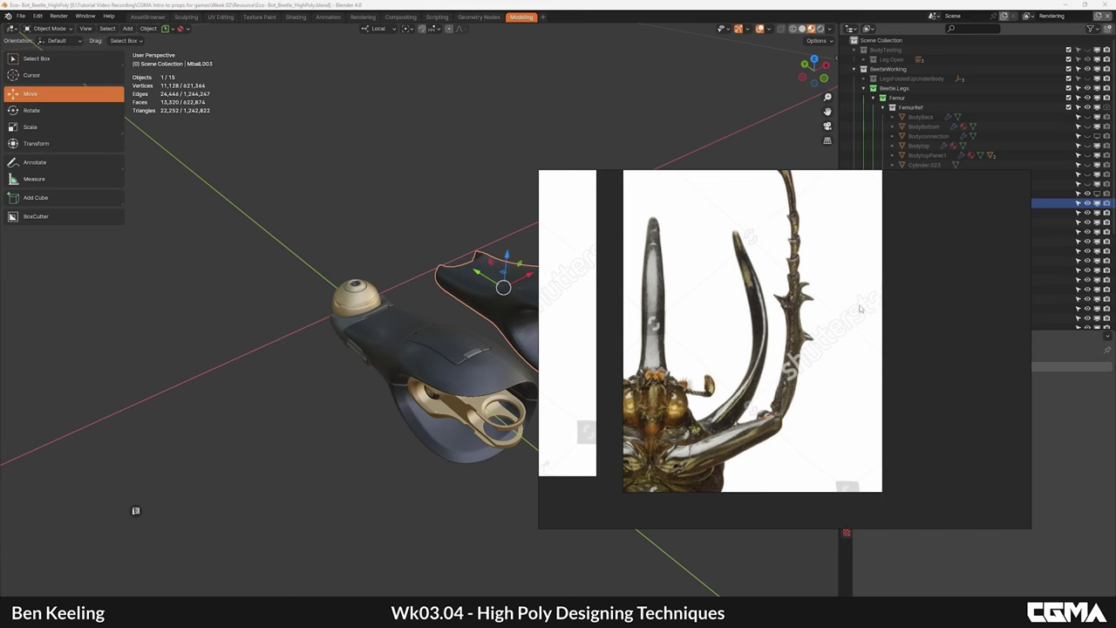
pyautogui.scroll(5, 773, 410)
pyautogui.moveTo(773, 410); pyautogui.dragTo(771, 356, button='middle')
pyautogui.scroll(-4, 770, 356)
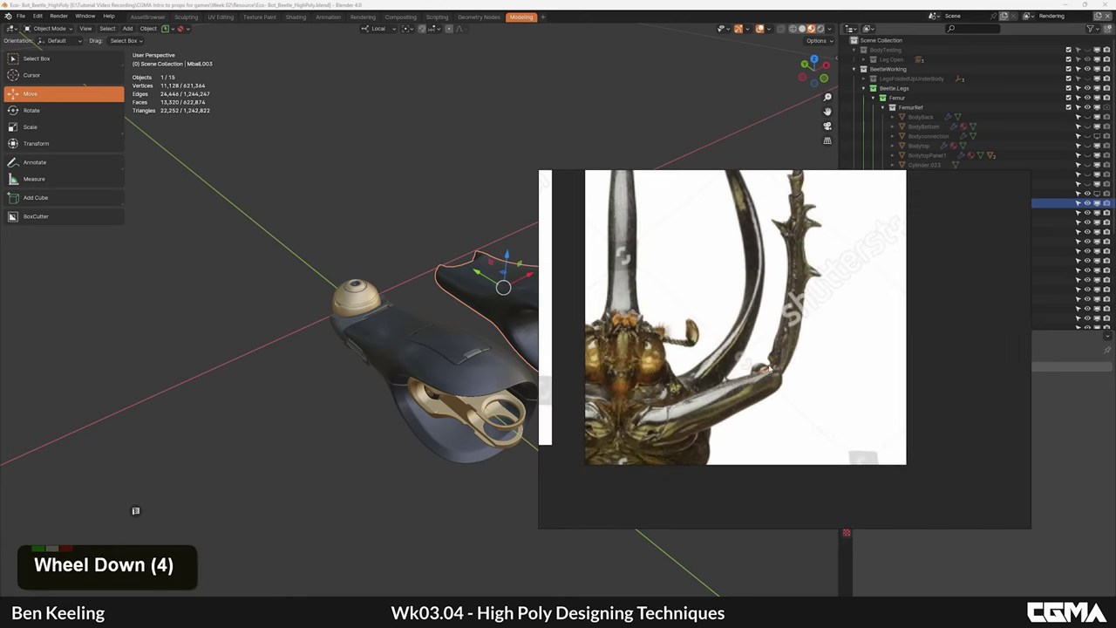
pyautogui.scroll(-1, 771, 370)
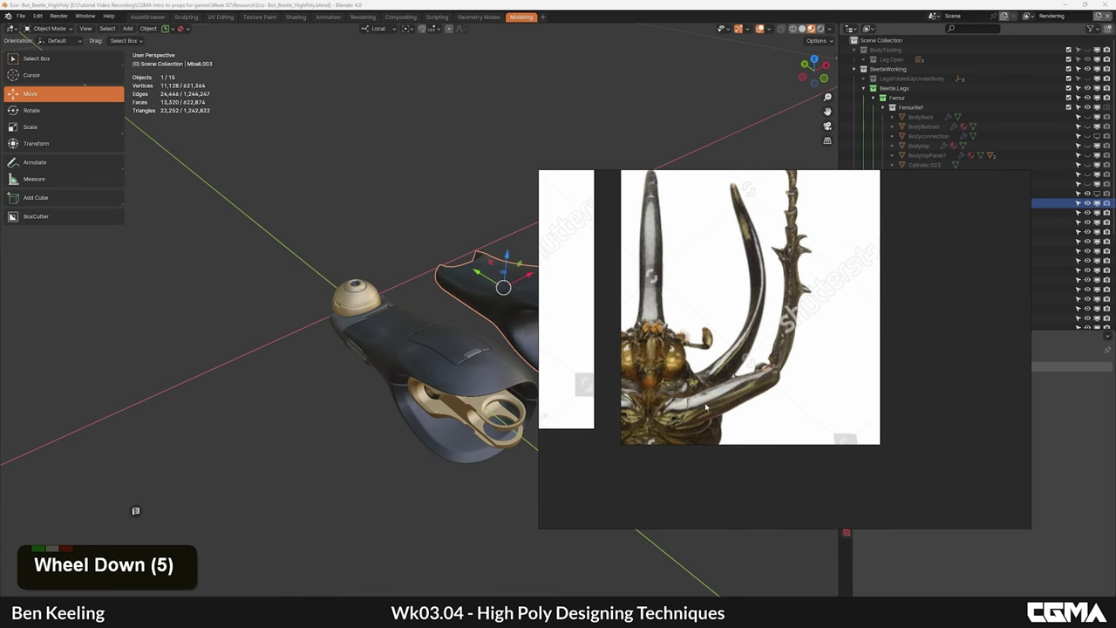
# Step: Compare the horned beetle's front leg with the leg segments in the underside beetle photo
pyautogui.moveTo(732, 400); pyautogui.dragTo(666, 383, button='right')
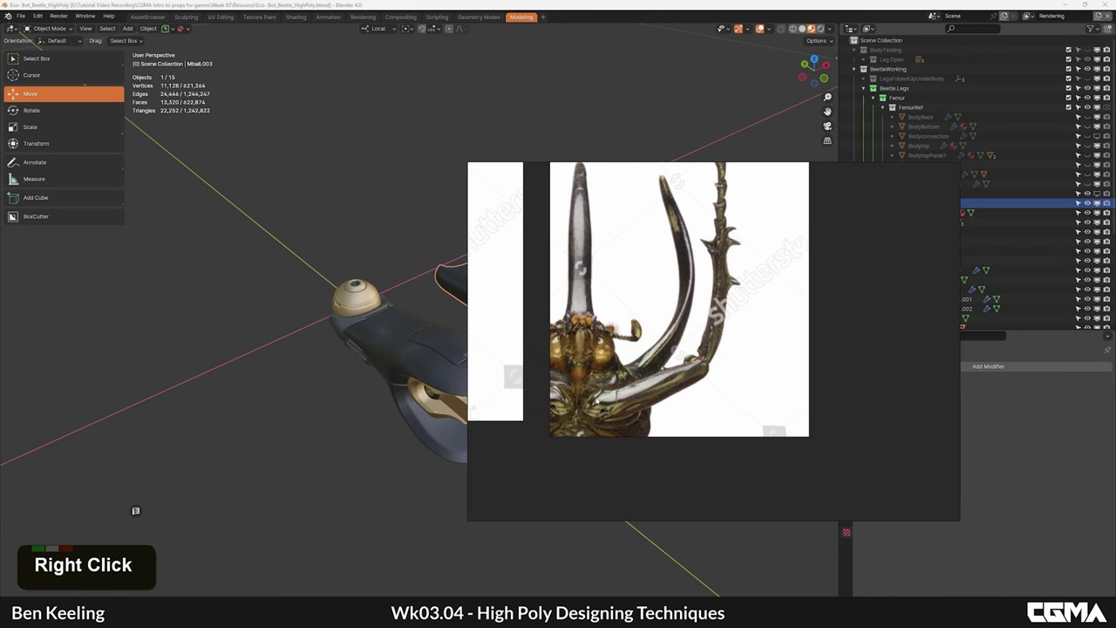
pyautogui.scroll(-3, 684, 362)
pyautogui.moveTo(684, 361); pyautogui.dragTo(874, 374, button='middle')
pyautogui.scroll(4, 738, 275)
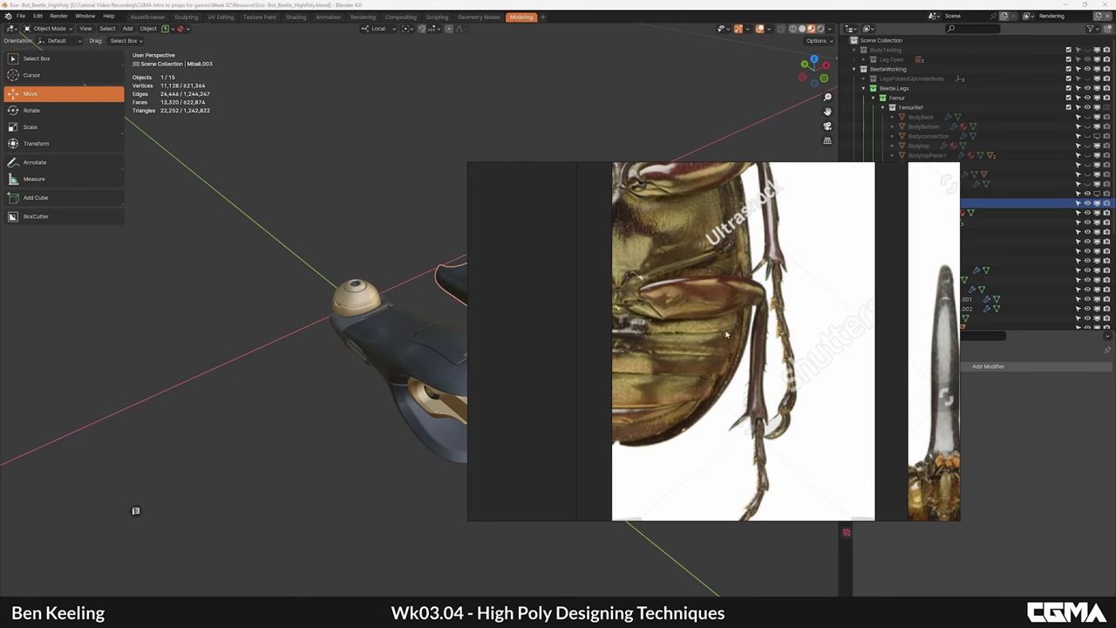
# Step: Move the reference board aside and inspect the smooth femur form against the detailed leg from several angles, toggling the wireframe
pyautogui.moveTo(695, 304); pyautogui.dragTo(1115, 301, button='right')
pyautogui.moveTo(508, 329); pyautogui.dragTo(496, 305, button='middle')
pyautogui.keyDown('alt'); pyautogui.moveTo(496, 305); pyautogui.dragTo(529, 331, button='middle'); pyautogui.keyUp('alt')
pyautogui.keyDown('alt'); pyautogui.moveTo(454, 314); pyautogui.dragTo(558, 324, button='middle'); pyautogui.keyUp('alt')
pyautogui.keyDown('alt'); pyautogui.moveTo(449, 324); pyautogui.dragTo(461, 301, button='middle'); pyautogui.keyUp('alt')
pyautogui.scroll(3, 484, 332)
pyautogui.scroll(-2, 461, 301)
pyautogui.keyDown('alt'); pyautogui.moveTo(649, 312); pyautogui.dragTo(437, 400, button='middle'); pyautogui.keyUp('alt')
pyautogui.scroll(2, 525, 304)
pyautogui.press('F4')
pyautogui.press('F4')
pyautogui.scroll(-2, 531, 347)
pyautogui.scroll(-2, 477, 391)
pyautogui.keyDown('alt'); pyautogui.moveTo(495, 330); pyautogui.dragTo(393, 341, button='middle'); pyautogui.keyUp('alt')
pyautogui.keyDown('alt'); pyautogui.moveTo(471, 348); pyautogui.dragTo(441, 331, button='middle'); pyautogui.keyUp('alt')
pyautogui.scroll(2, 460, 289)
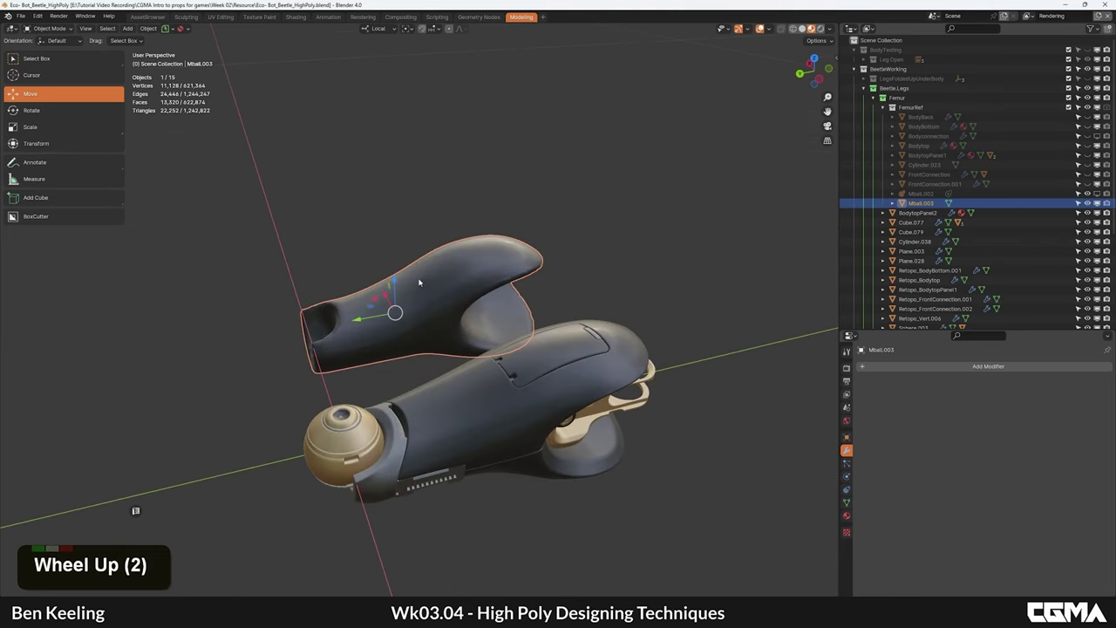
pyautogui.keyDown('alt'); pyautogui.moveTo(528, 361); pyautogui.dragTo(525, 284, button='middle'); pyautogui.keyUp('alt')
pyautogui.keyDown('alt'); pyautogui.moveTo(525, 284); pyautogui.dragTo(550, 265, button='middle'); pyautogui.keyUp('alt')
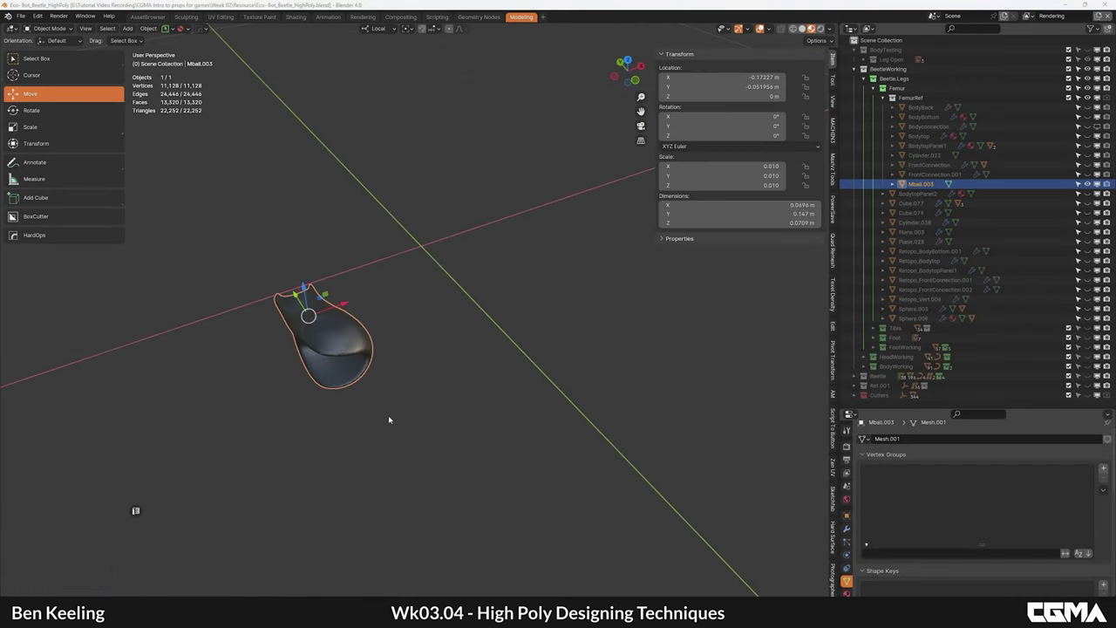
# Step: Add a ball metaball to the scene and reset its location to the world origin
pyautogui.moveTo(388, 417); pyautogui.dragTo(418, 369, button='middle')
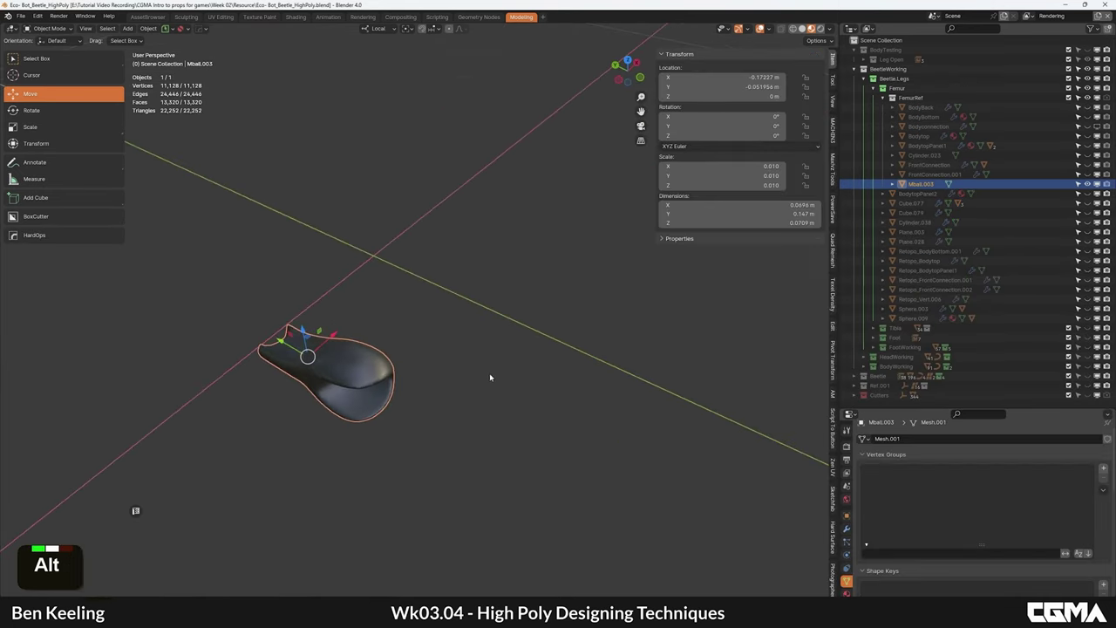
pyautogui.keyDown('alt'); pyautogui.moveTo(490, 377); pyautogui.dragTo(449, 374, button='middle'); pyautogui.keyUp('alt')
pyautogui.moveTo(340, 379); pyautogui.dragTo(410, 327, button='middle')
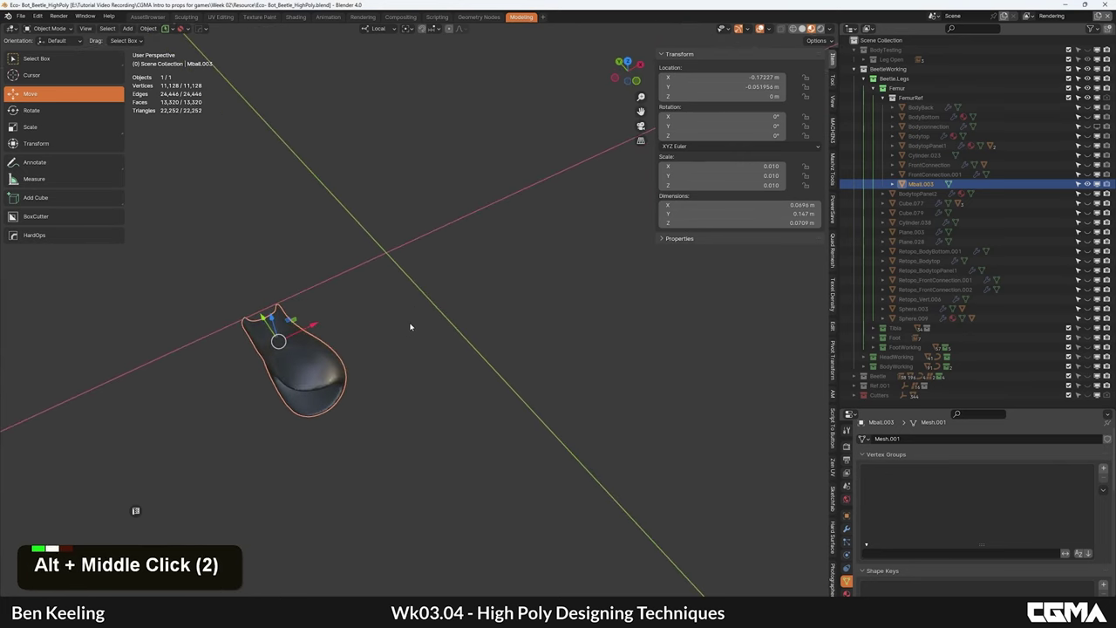
pyautogui.hotkey('shift', 'a')
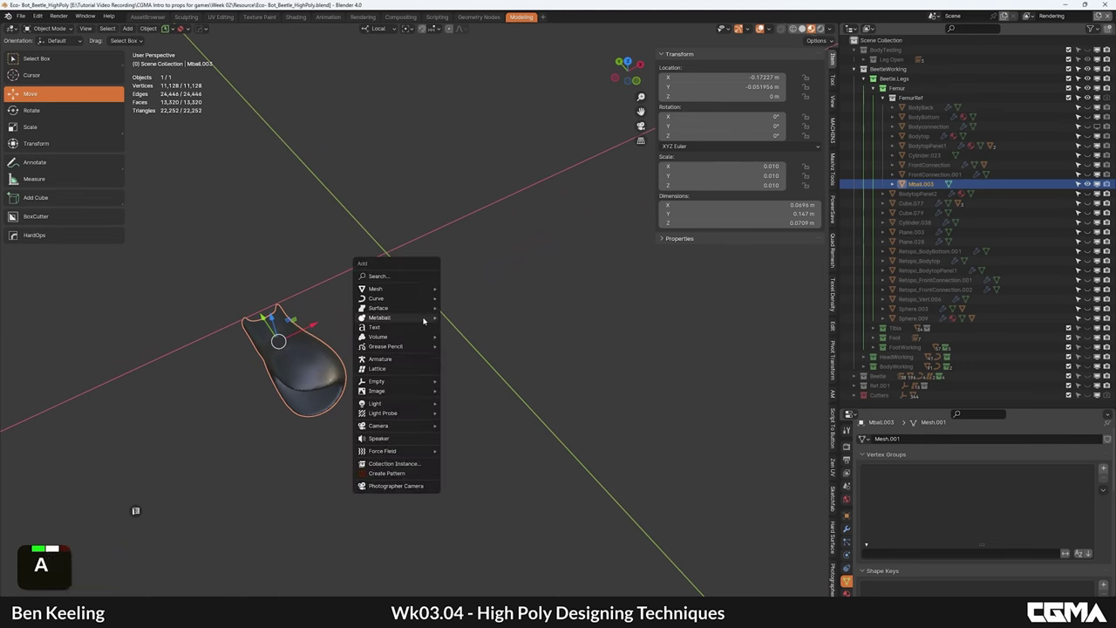
pyautogui.moveTo(423, 321)
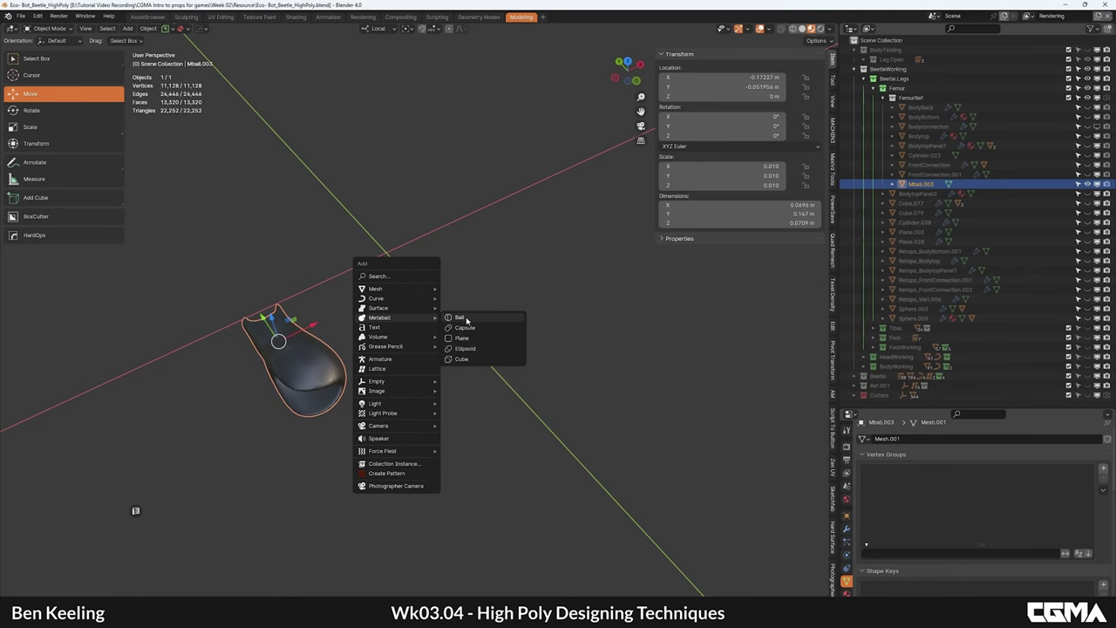
pyautogui.click(470, 319)
pyautogui.scroll(-9, 462, 262)
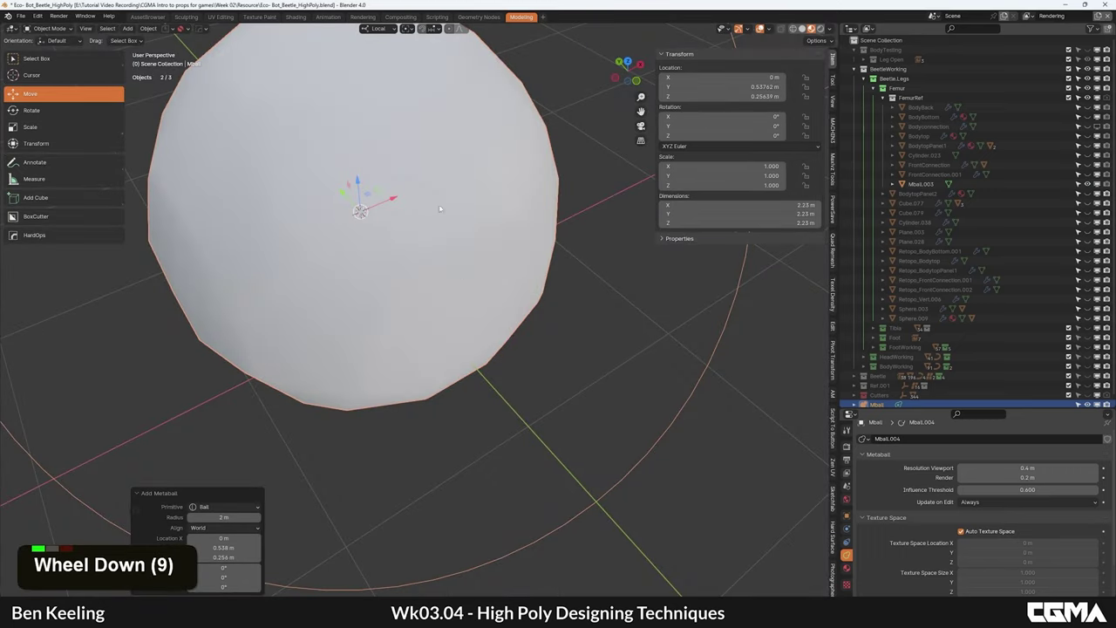
pyautogui.press('BackSpace')
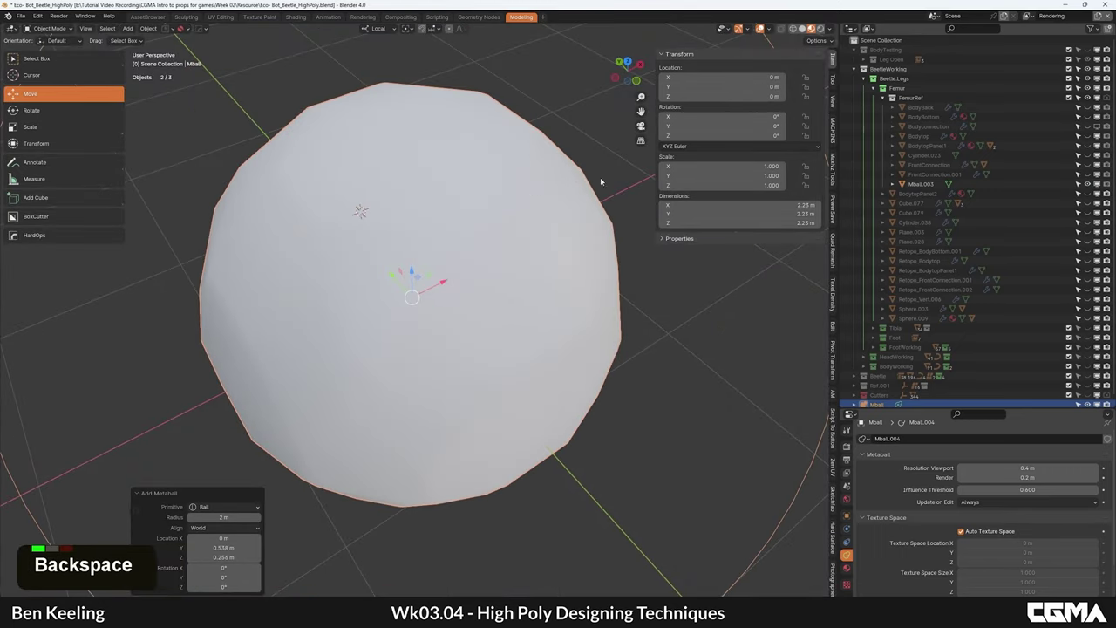
# Step: Scale the metaball down to about 0.017 so it suits the size of the femur form
pyautogui.press('s')
pyautogui.click(423, 257)
pyautogui.press('s')
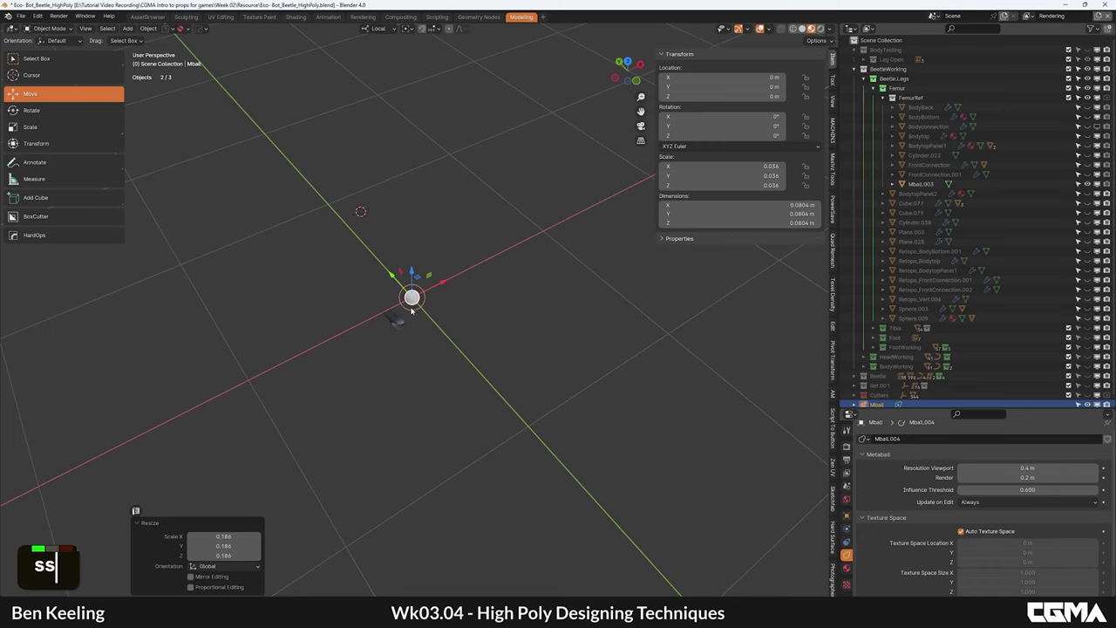
pyautogui.scroll(10, 412, 310)
pyautogui.keyDown('alt'); pyautogui.moveTo(378, 294); pyautogui.dragTo(471, 193, button='middle'); pyautogui.keyUp('alt')
pyautogui.press('s')
pyautogui.click(417, 228)
pyautogui.moveTo(417, 228)
pyautogui.keyDown('alt'); pyautogui.mouseDown(button='middle')
pyautogui.moveTo(375, 287)
pyautogui.moveTo(378, 249)
pyautogui.moveTo(403, 237)
pyautogui.mouseUp(button='middle'); pyautogui.keyUp('alt')
pyautogui.keyDown('alt'); pyautogui.moveTo(402, 237); pyautogui.dragTo(381, 350, button='middle'); pyautogui.keyUp('alt')
# Step: Show the wireframe and add a second ball element to the metaball in Edit Mode
pyautogui.press('F4')
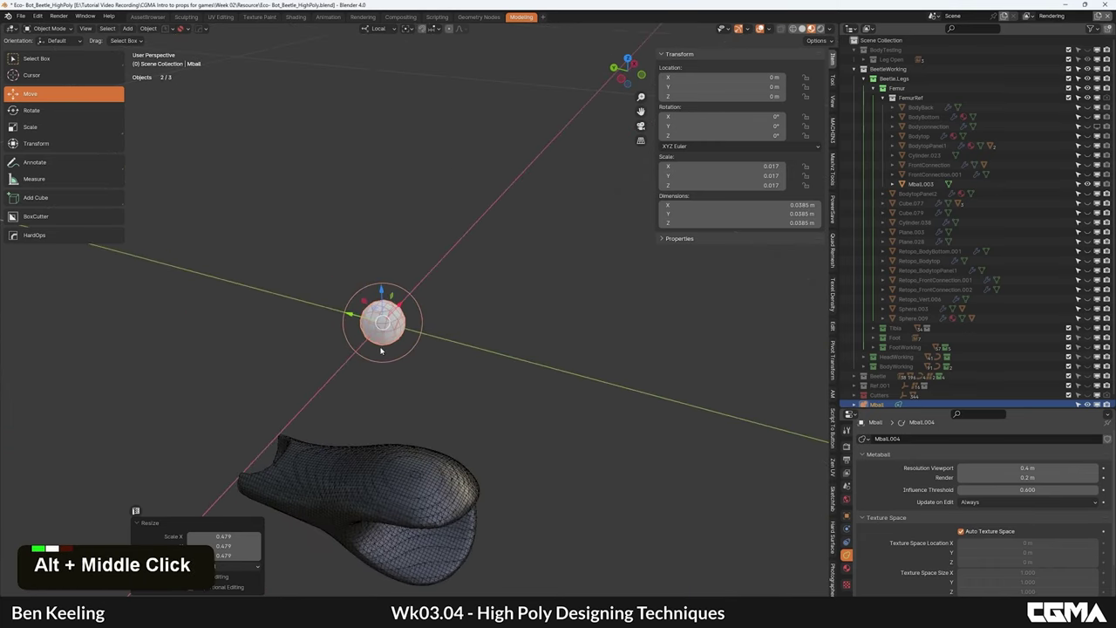
pyautogui.press('Tab')
pyautogui.keyDown('alt'); pyautogui.moveTo(451, 242); pyautogui.dragTo(471, 252, button='middle'); pyautogui.keyUp('alt')
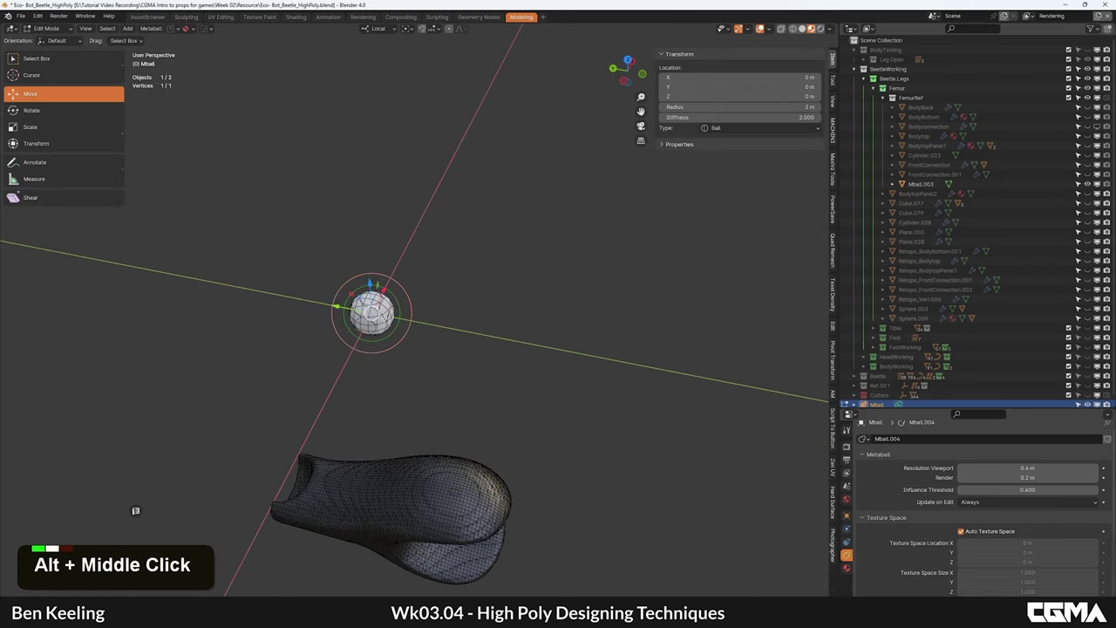
pyautogui.hotkey('shift', 'a')
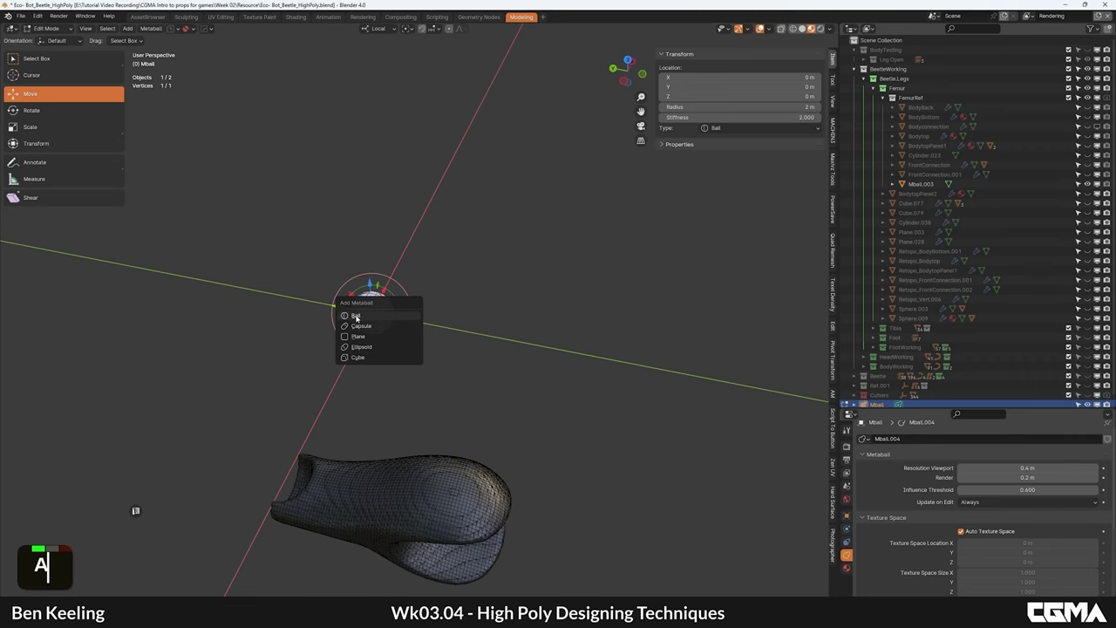
pyautogui.click(356, 318)
pyautogui.scroll(-9, 411, 193)
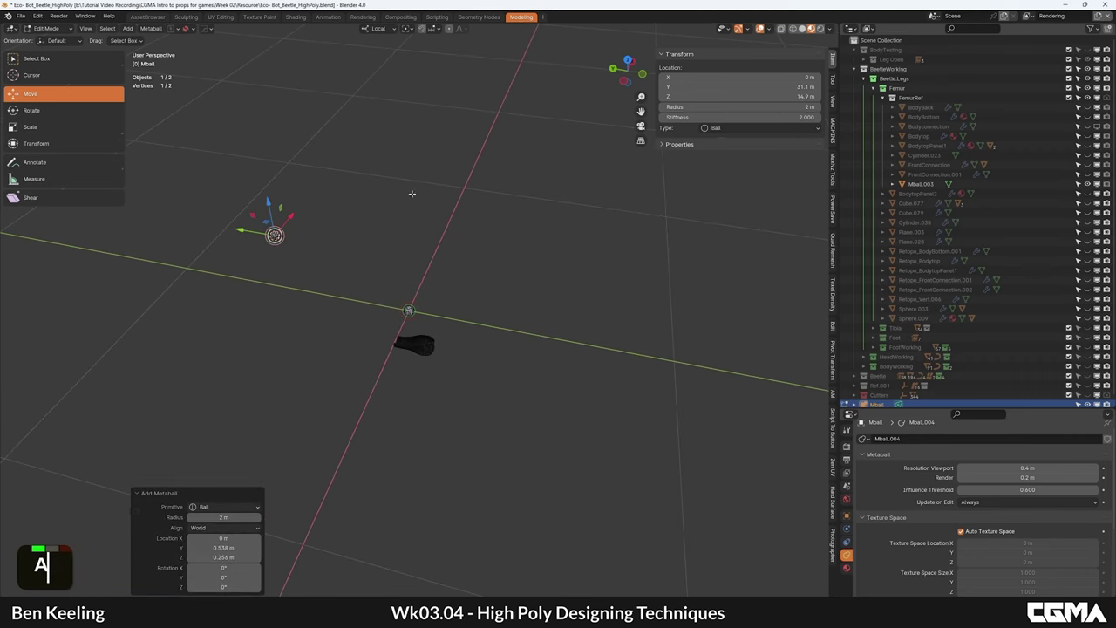
# Step: Bring the 3D cursor and the second ball to the world origin, and slide the ball along Y to about -3.21 m
pyautogui.press('BackSpace')
pyautogui.scroll(7, 427, 290)
pyautogui.hotkey('shift', 's')
pyautogui.click(434, 346)
pyautogui.moveTo(350, 306); pyautogui.dragTo(394, 314)
pyautogui.scroll(7, 394, 314)
# Step: Slide the second ball along Y to about -1.93 m so it blends into the first ball
pyautogui.press('s')
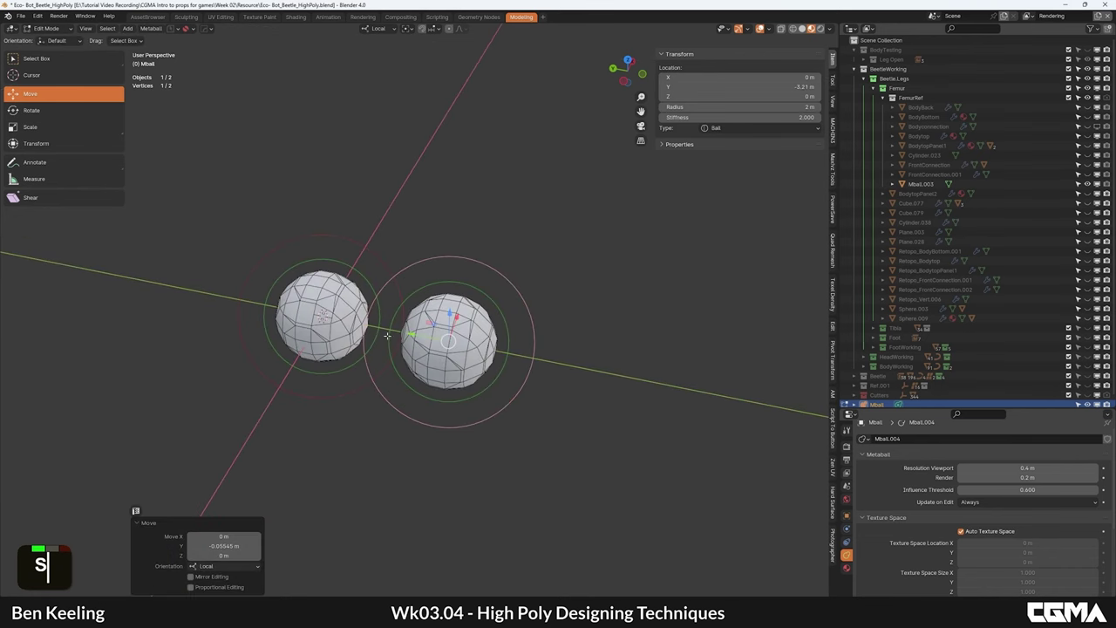
pyautogui.moveTo(465, 350); pyautogui.dragTo(368, 329)
pyautogui.keyDown('alt'); pyautogui.scroll(-4, 384, 326); pyautogui.keyUp('alt')
pyautogui.keyDown('alt'); pyautogui.moveTo(383, 326); pyautogui.dragTo(470, 297, button='middle'); pyautogui.keyUp('alt')
pyautogui.keyDown('alt'); pyautogui.scroll(1, 471, 297); pyautogui.keyUp('alt')
# Step: Scale the second ball up to a radius of about 2.86 m and shift it along Y to about -2.27 m
pyautogui.press('s')
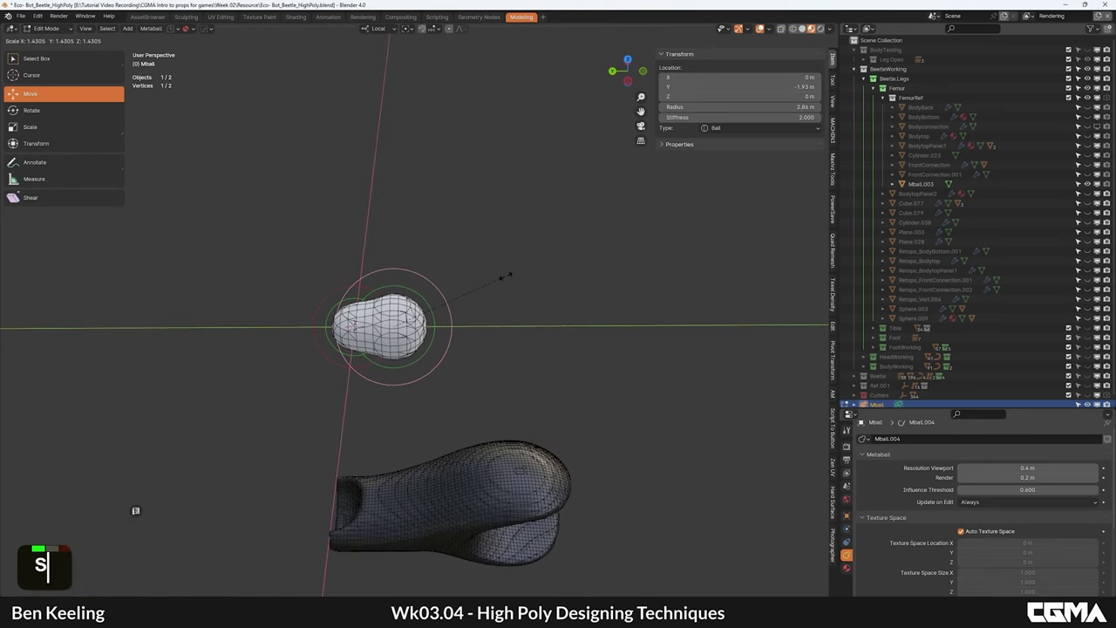
pyautogui.click(506, 277)
pyautogui.moveTo(355, 327)
pyautogui.mouseDown()
pyautogui.moveTo(456, 326)
pyautogui.moveTo(358, 327)
pyautogui.mouseUp()
pyautogui.press('r')
pyautogui.rightClick(441, 318)
pyautogui.keyDown('alt'); pyautogui.moveTo(489, 283); pyautogui.dragTo(449, 317, button='middle'); pyautogui.keyUp('alt')
pyautogui.moveTo(397, 279)
pyautogui.mouseDown()
pyautogui.moveTo(427, 295)
pyautogui.moveTo(400, 281)
pyautogui.mouseUp()
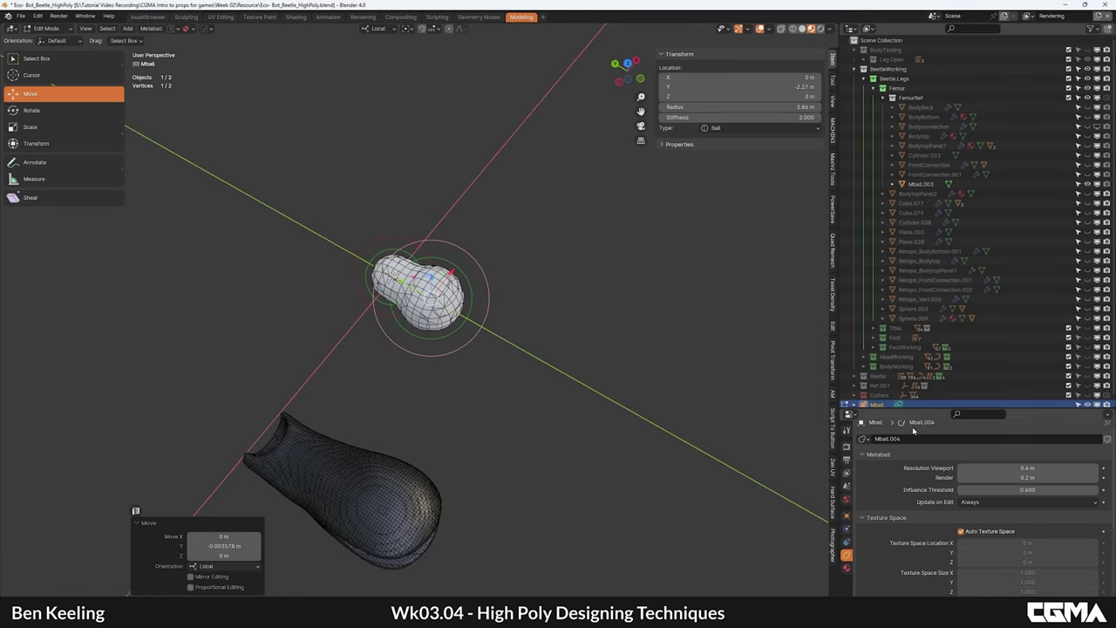
# Step: Enlarge the properties area, change the larger element's type to Capsule and slide it along Y to about -3.69 m
pyautogui.moveTo(914, 406); pyautogui.dragTo(915, 174)
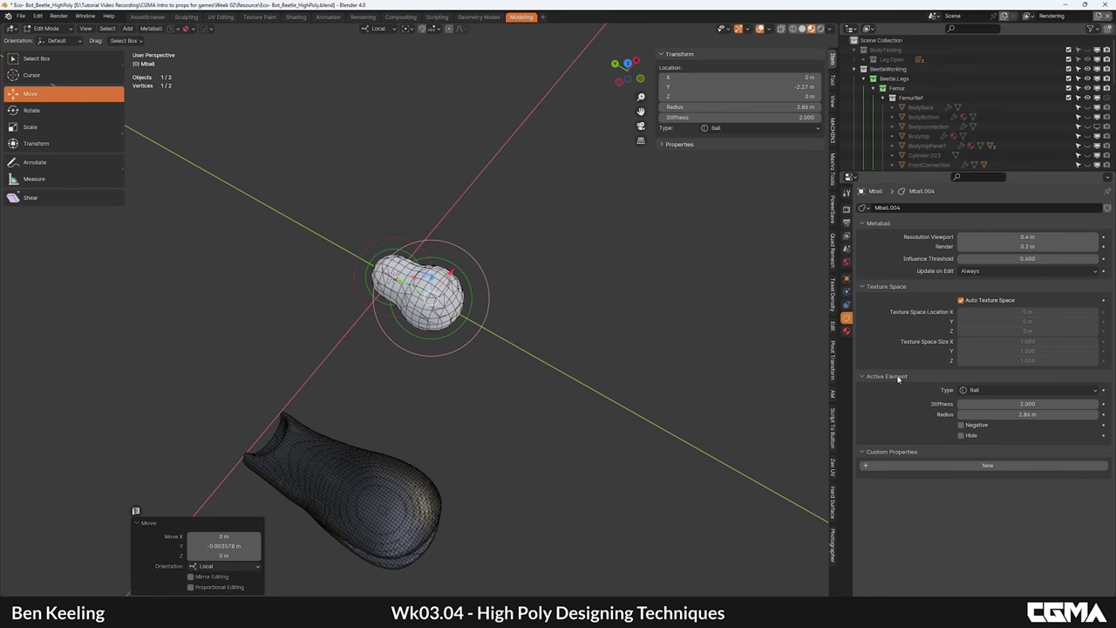
pyautogui.click(381, 252)
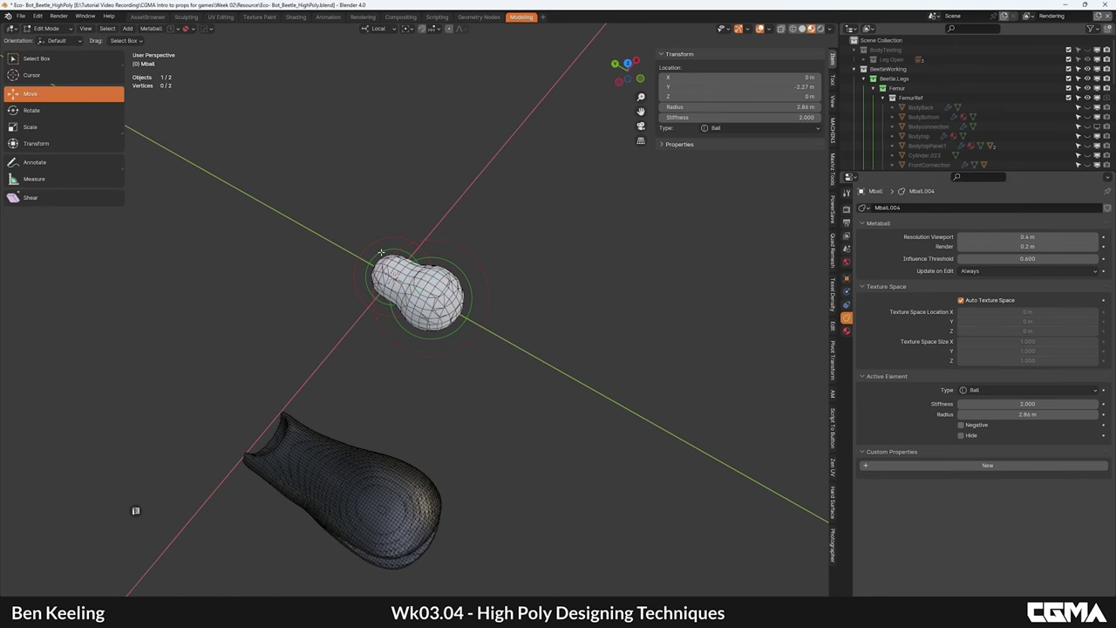
pyautogui.keyDown('alt'); pyautogui.moveTo(449, 263); pyautogui.dragTo(494, 263, button='middle'); pyautogui.keyUp('alt')
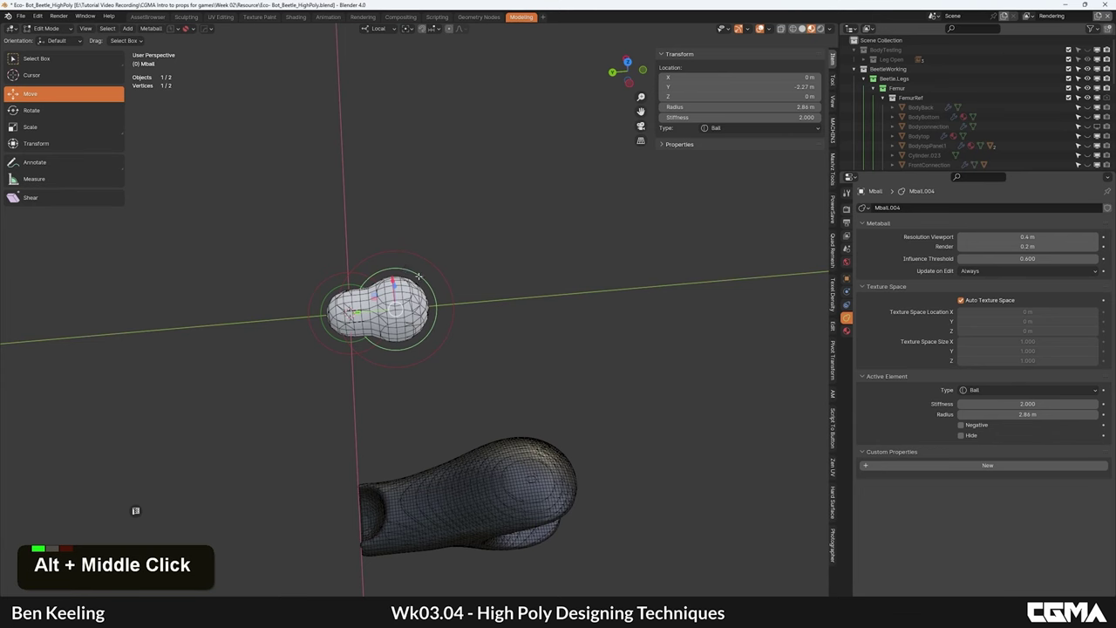
pyautogui.click(982, 392)
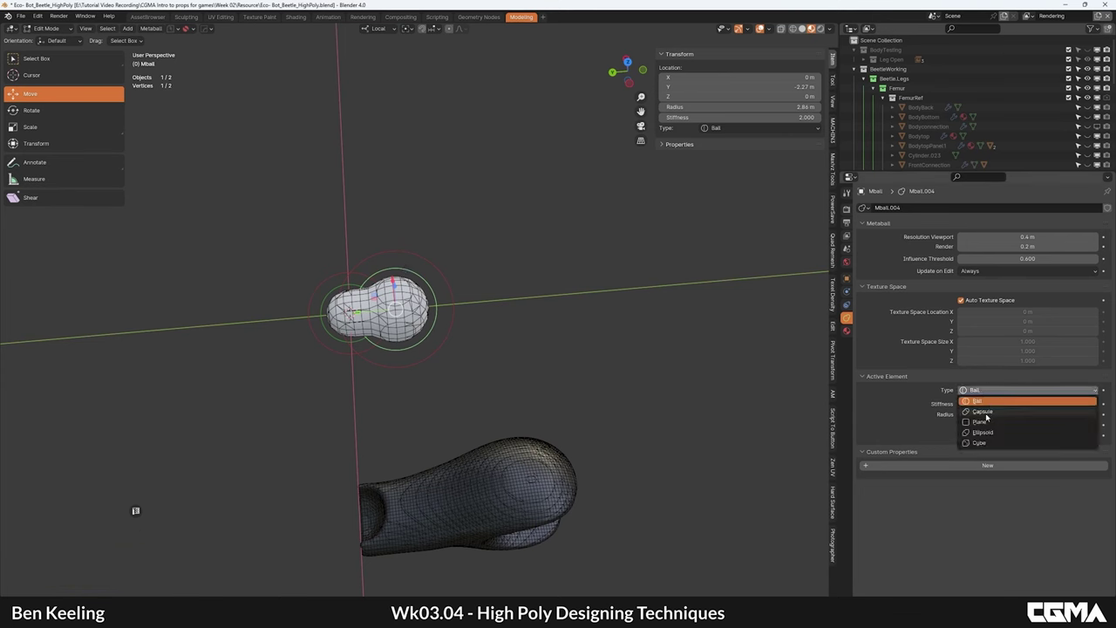
pyautogui.click(983, 412)
pyautogui.press('g')
pyautogui.press('y')
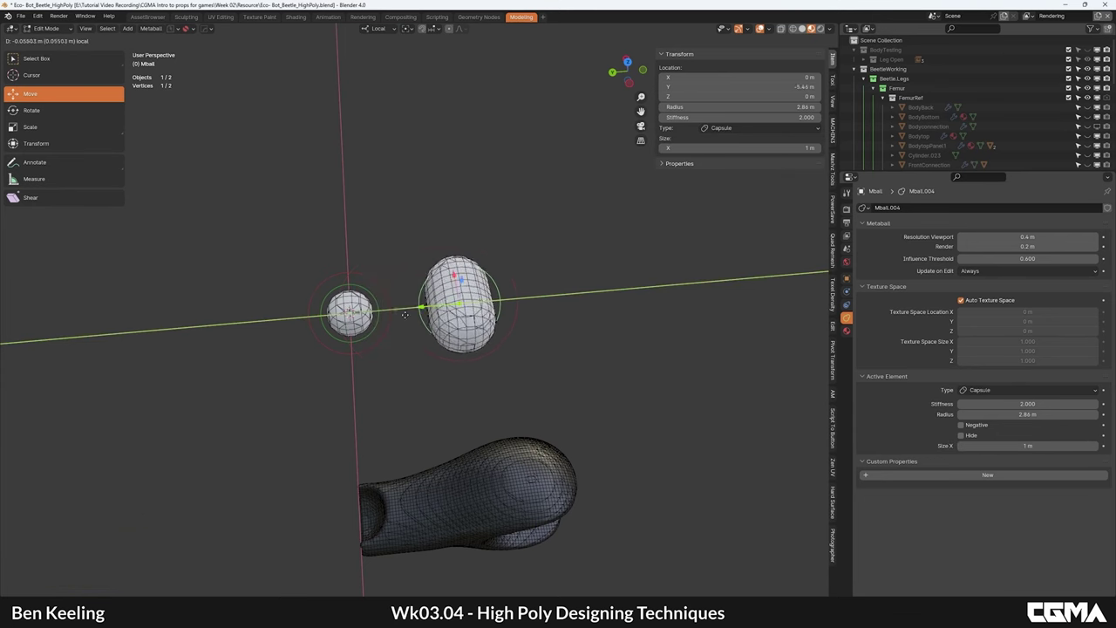
pyautogui.moveTo(406, 311); pyautogui.dragTo(377, 313)
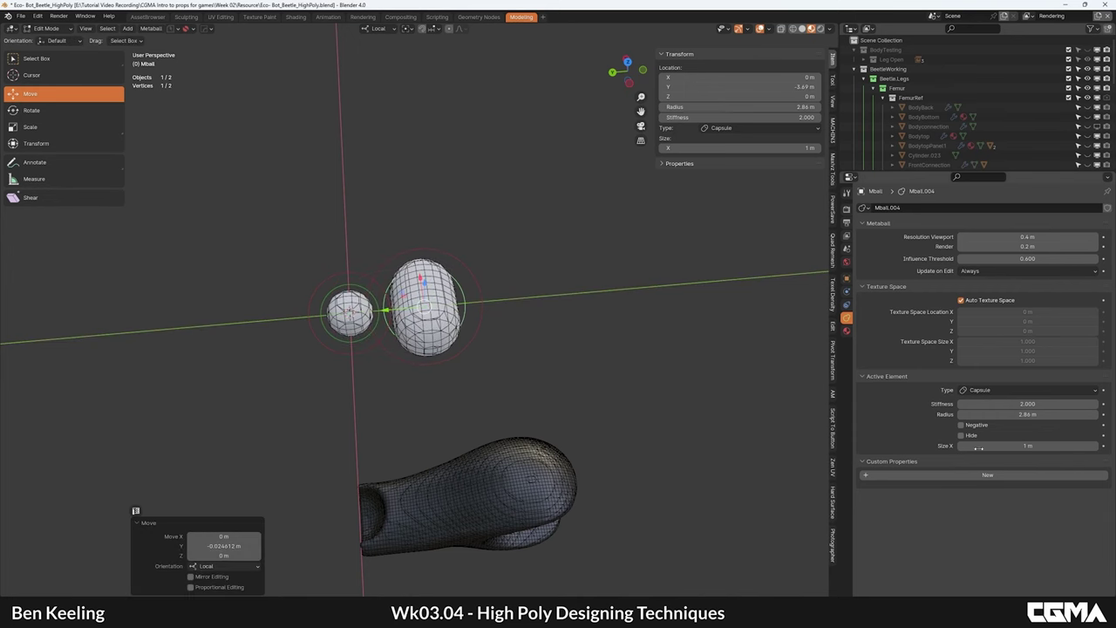
# Step: Change the element back to Ball, with a stiffness of 7.3 and a radius of 2.06 m
pyautogui.click(971, 395)
pyautogui.click(972, 402)
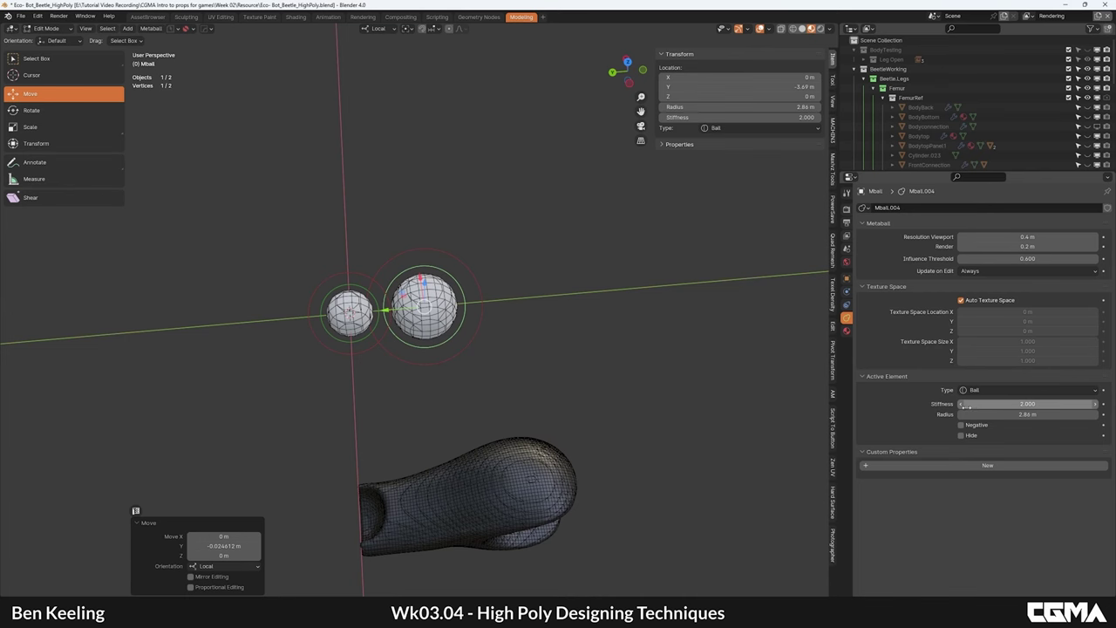
pyautogui.keyDown('alt'); pyautogui.moveTo(628, 348); pyautogui.dragTo(593, 340, button='middle'); pyautogui.keyUp('alt')
pyautogui.scroll(3, 593, 340)
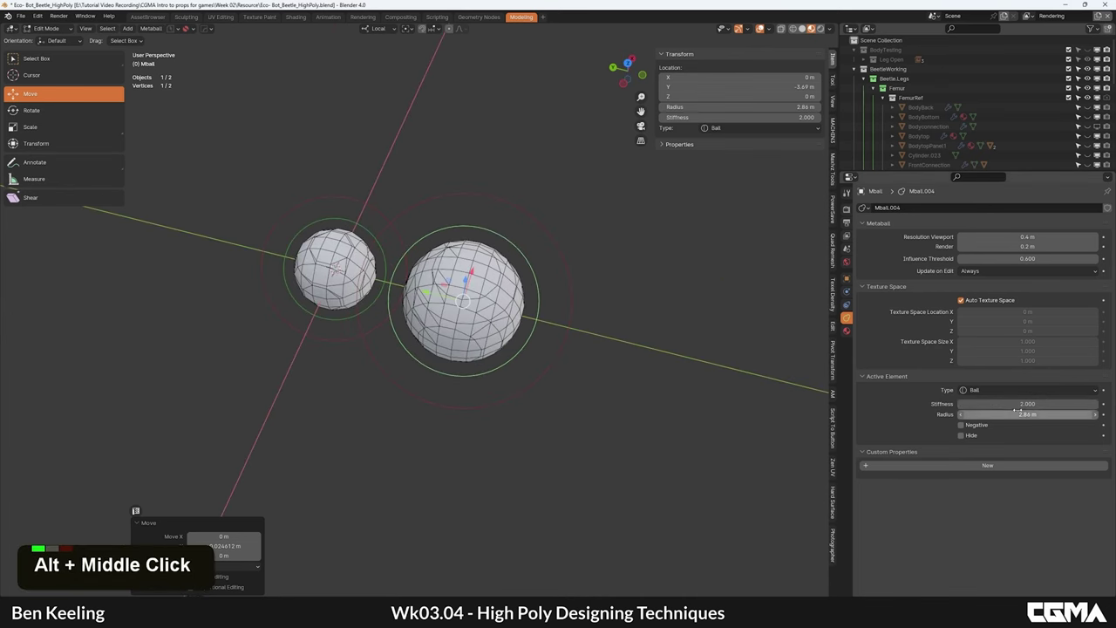
pyautogui.moveTo(995, 404)
pyautogui.mouseDown()
pyautogui.moveTo(1059, 404)
pyautogui.moveTo(972, 404)
pyautogui.moveTo(1043, 404)
pyautogui.moveTo(969, 413)
pyautogui.moveTo(999, 413)
pyautogui.moveTo(988, 414)
pyautogui.mouseUp()
# Step: Try the Capsule type on the larger element with a Size X of 4.3 m
pyautogui.click(978, 392)
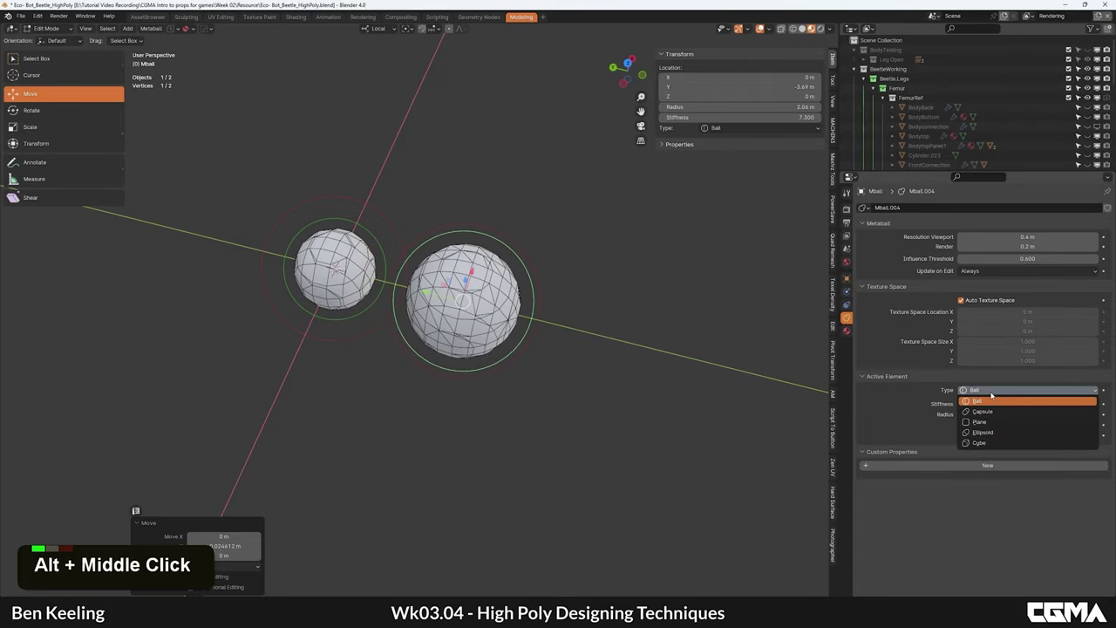
pyautogui.click(999, 412)
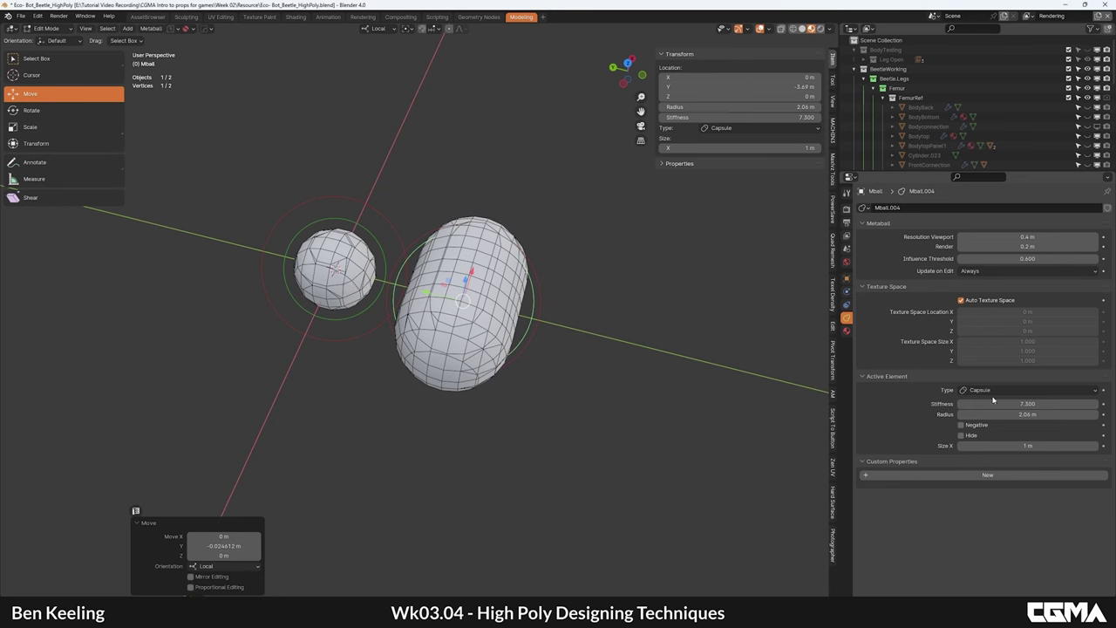
pyautogui.moveTo(992, 445); pyautogui.dragTo(1021, 446)
pyautogui.scroll(-3, 530, 279)
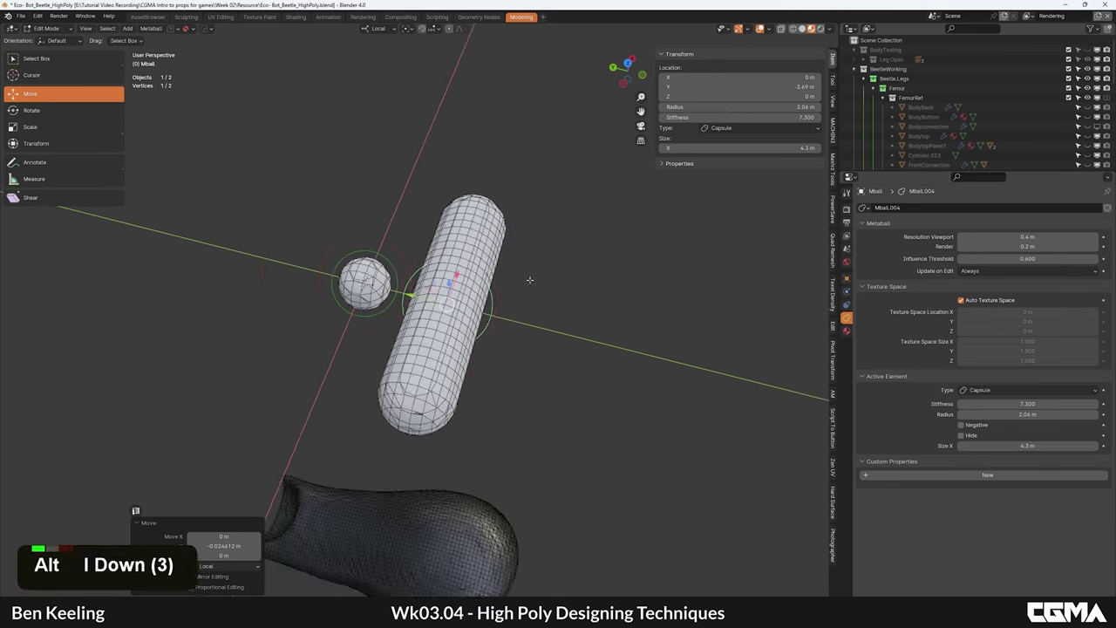
pyautogui.keyDown('alt'); pyautogui.moveTo(530, 279); pyautogui.dragTo(490, 281, button='middle'); pyautogui.keyUp('alt')
# Step: Change the larger element's type to Cube, with Size X 1.8 m and Size Y 1.1 m
pyautogui.click(986, 391)
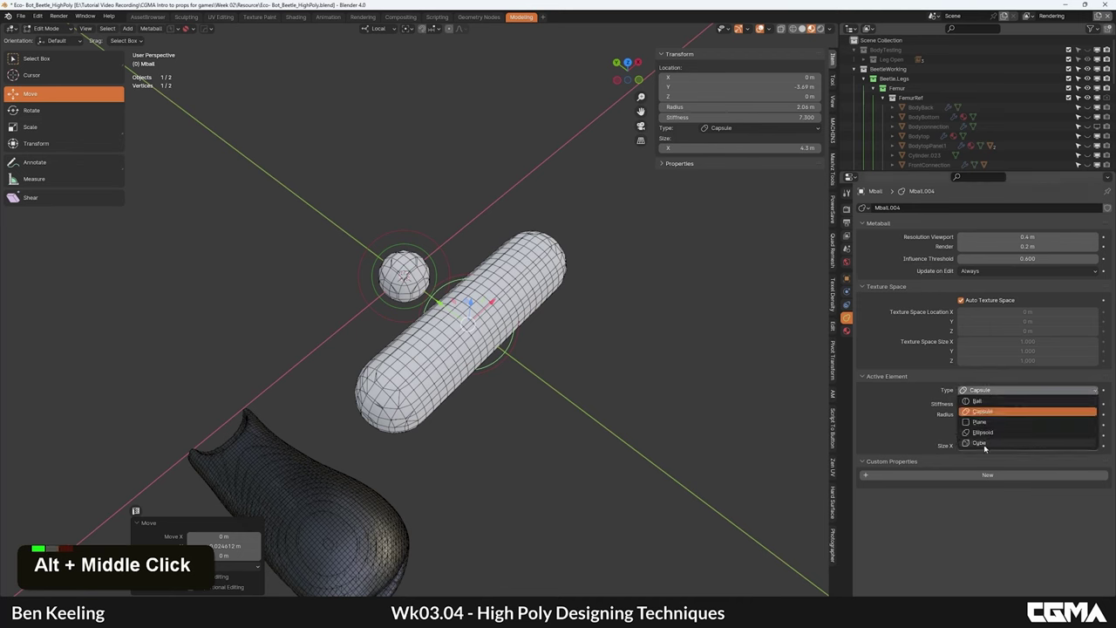
pyautogui.click(986, 445)
pyautogui.moveTo(998, 455); pyautogui.dragTo(1028, 446)
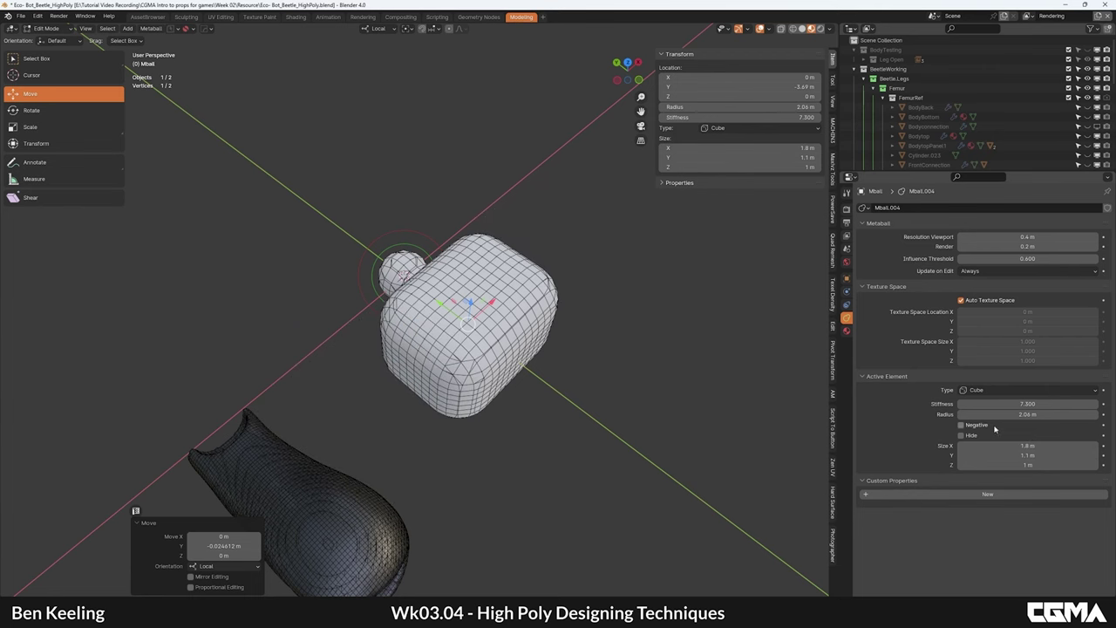
# Step: Make the cube element negative so it carves the ball, and slide it along Y to about -3.22 m
pyautogui.moveTo(576, 277); pyautogui.dragTo(638, 283, button='middle')
pyautogui.scroll(3, 601, 301)
pyautogui.keyDown('shift'); pyautogui.moveTo(638, 283); pyautogui.dragTo(603, 298, button='middle'); pyautogui.keyUp('shift')
pyautogui.moveTo(476, 298)
pyautogui.mouseDown()
pyautogui.moveTo(524, 299)
pyautogui.moveTo(458, 299)
pyautogui.mouseUp()
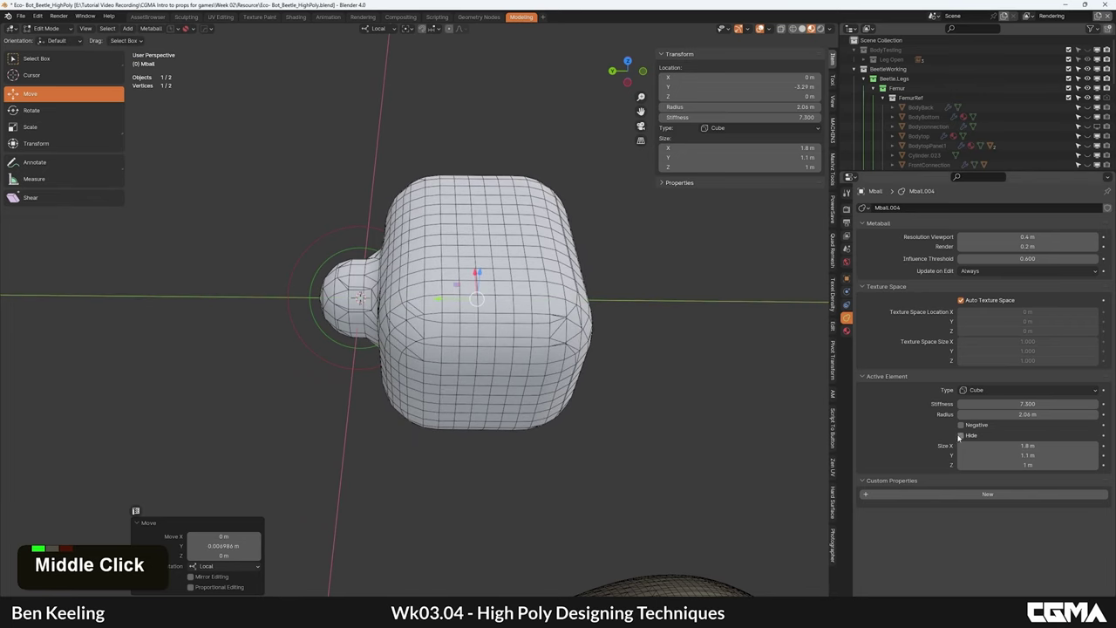
pyautogui.click(961, 426)
pyautogui.keyDown('alt'); pyautogui.moveTo(420, 257); pyautogui.dragTo(375, 259, button='middle'); pyautogui.keyUp('alt')
pyautogui.moveTo(513, 349)
pyautogui.mouseDown()
pyautogui.moveTo(484, 341)
pyautogui.moveTo(561, 364)
pyautogui.moveTo(511, 346)
pyautogui.mouseUp()
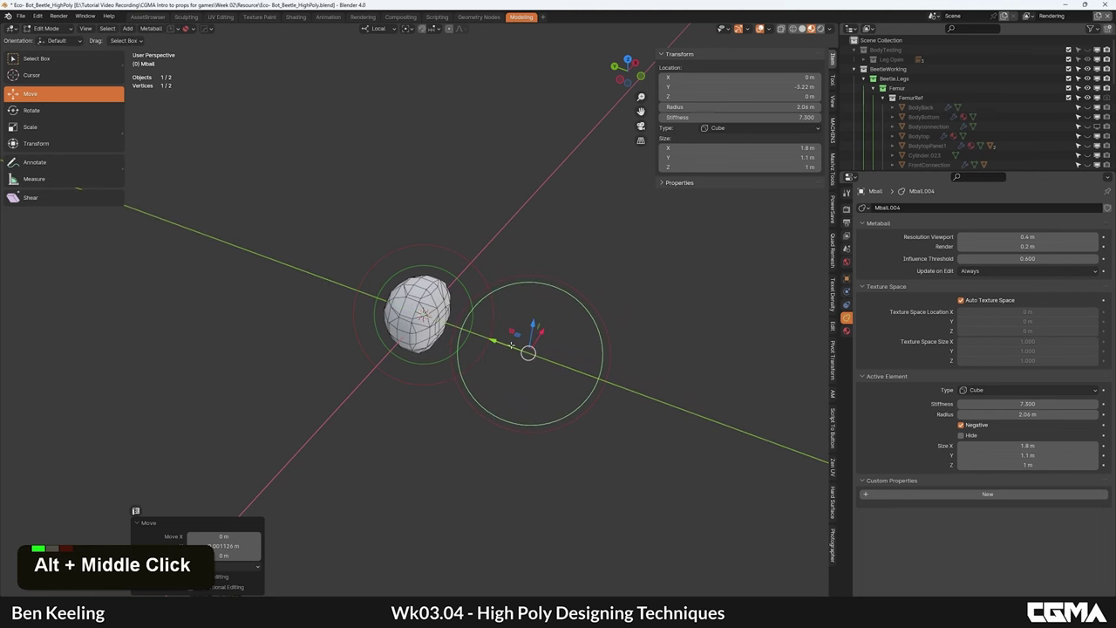
# Step: Set the metaball's viewport resolution to 0.1 m and compare the carved ball with the femur form
pyautogui.keyDown('alt'); pyautogui.moveTo(499, 255); pyautogui.dragTo(434, 301, button='middle'); pyautogui.keyUp('alt')
pyautogui.scroll(10, 434, 301)
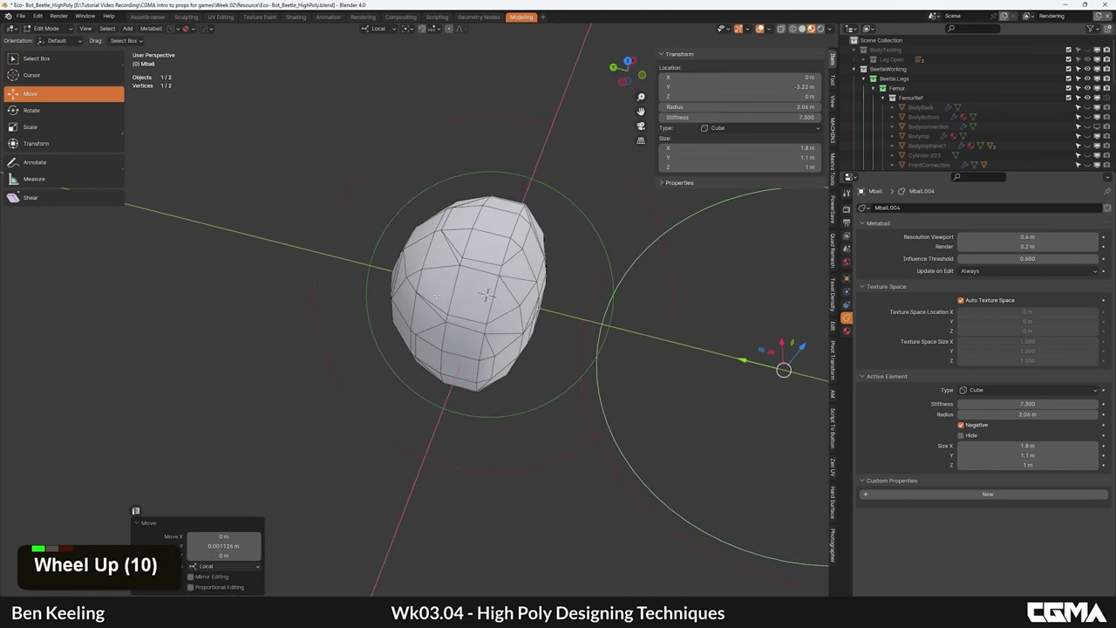
pyautogui.doubleClick(1027, 237)
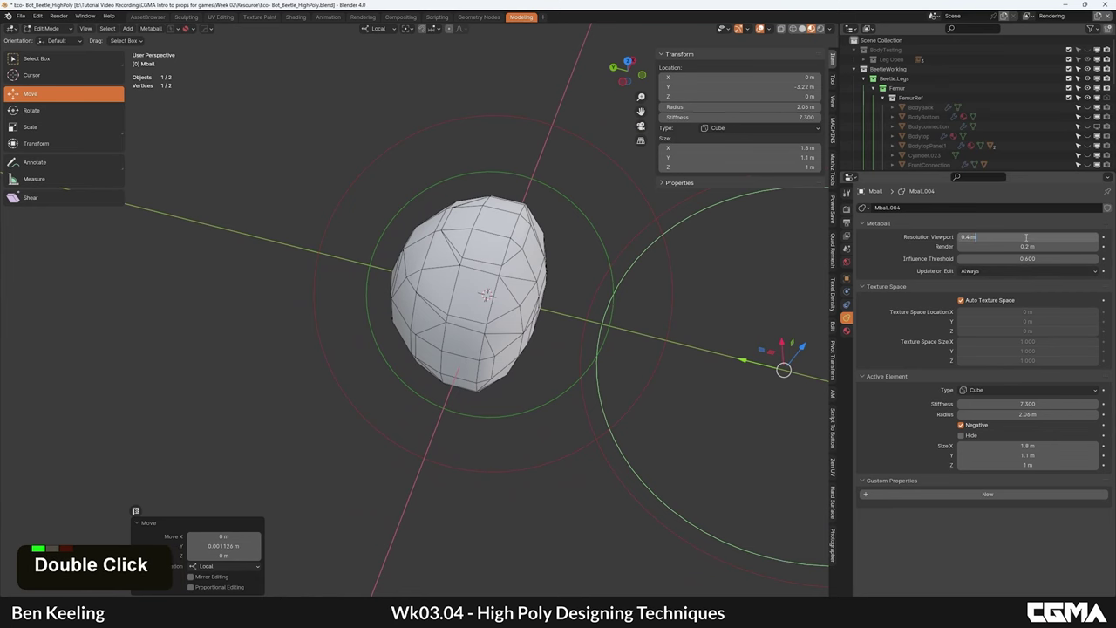
pyautogui.write('1')
pyautogui.press('Return')
pyautogui.scroll(-14, 483, 264)
pyautogui.scroll(-3, 483, 264)
pyautogui.keyDown('alt'); pyautogui.moveTo(483, 264); pyautogui.dragTo(425, 309, button='middle'); pyautogui.keyUp('alt')
pyautogui.scroll(6, 425, 309)
pyautogui.scroll(-3, 424, 309)
pyautogui.moveTo(453, 370); pyautogui.dragTo(513, 293, button='middle')
pyautogui.moveTo(397, 506); pyautogui.dragTo(446, 329, button='middle')
pyautogui.keyDown('alt'); pyautogui.moveTo(264, 400); pyautogui.dragTo(312, 400, button='middle'); pyautogui.keyUp('alt')
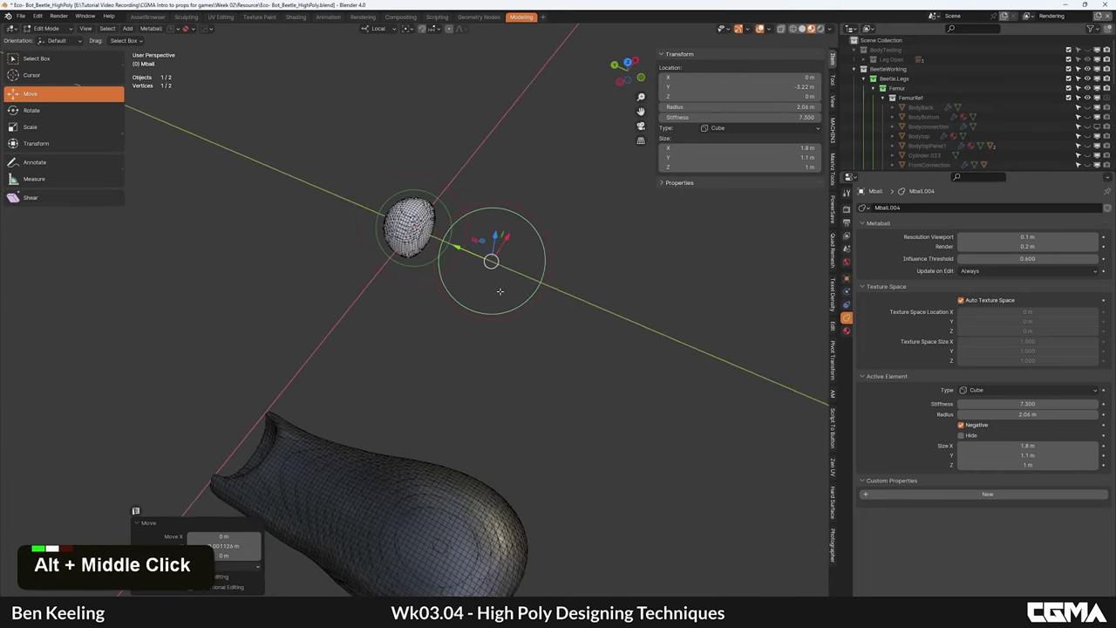
# Step: Set the metaball's viewport resolution to 0.05 m
pyautogui.doubleClick(1044, 240)
pyautogui.press('BackSpace')
pyautogui.write('05')
pyautogui.press('Return')
pyautogui.moveTo(461, 186); pyautogui.dragTo(511, 344, button='middle')
pyautogui.scroll(6, 470, 242)
pyautogui.scroll(-9, 511, 344)
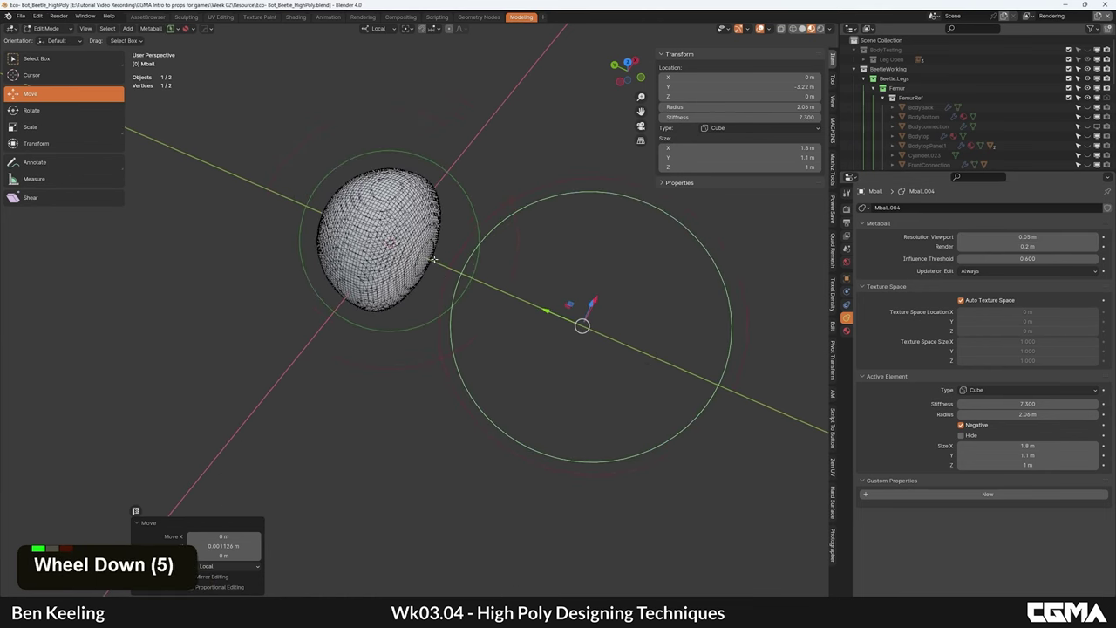
# Step: Move the negative cube element along Y to about -3.41 m and hide the wireframe display
pyautogui.moveTo(485, 306)
pyautogui.mouseDown()
pyautogui.moveTo(526, 323)
pyautogui.moveTo(492, 309)
pyautogui.mouseUp()
pyautogui.moveTo(444, 245); pyautogui.dragTo(429, 306, button='middle')
pyautogui.press('F4')
pyautogui.scroll(6, 430, 305)
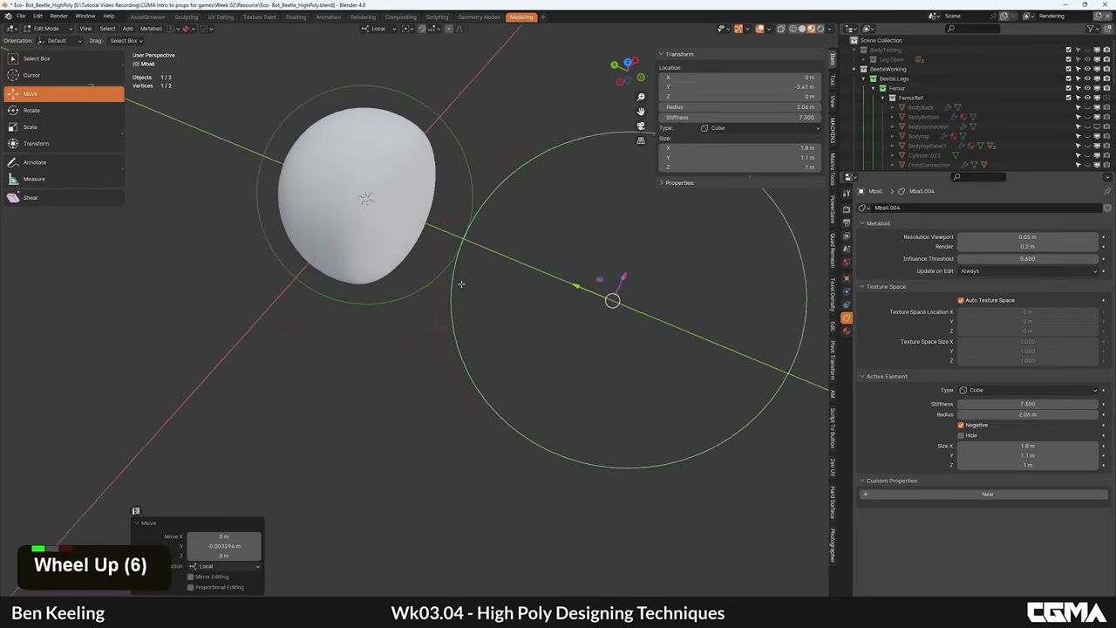
pyautogui.keyDown('alt'); pyautogui.middleClick(472, 266); pyautogui.keyUp('alt')
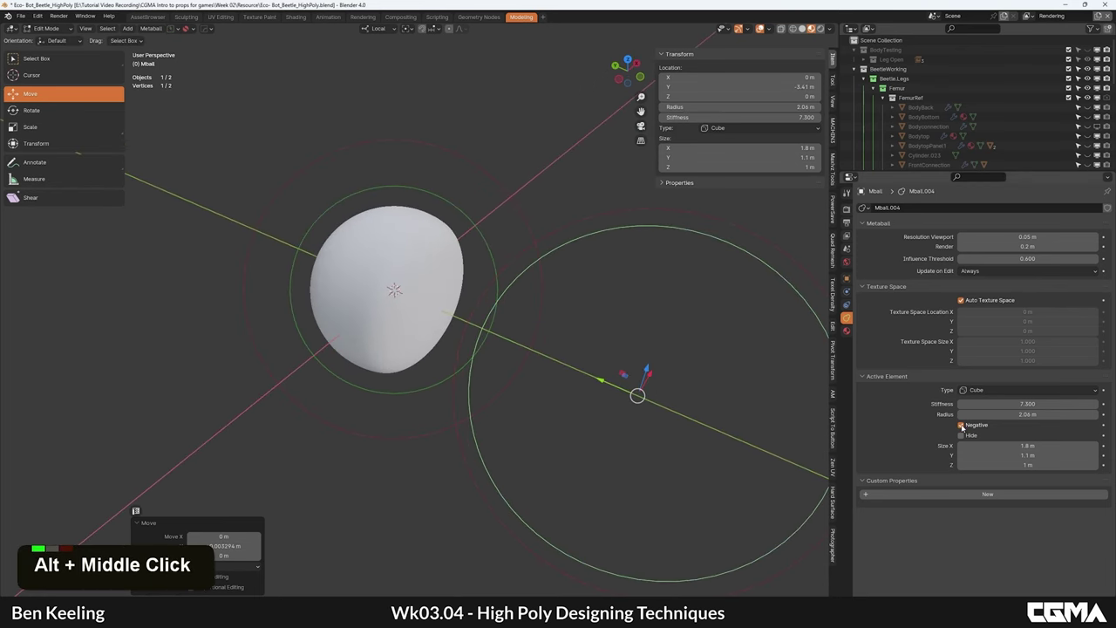
# Step: Toggle the cube element's Negative option off and on to compare its effect on the ball
pyautogui.click(962, 427)
pyautogui.scroll(-3, 488, 331)
pyautogui.moveTo(321, 305); pyautogui.dragTo(393, 317, button='middle')
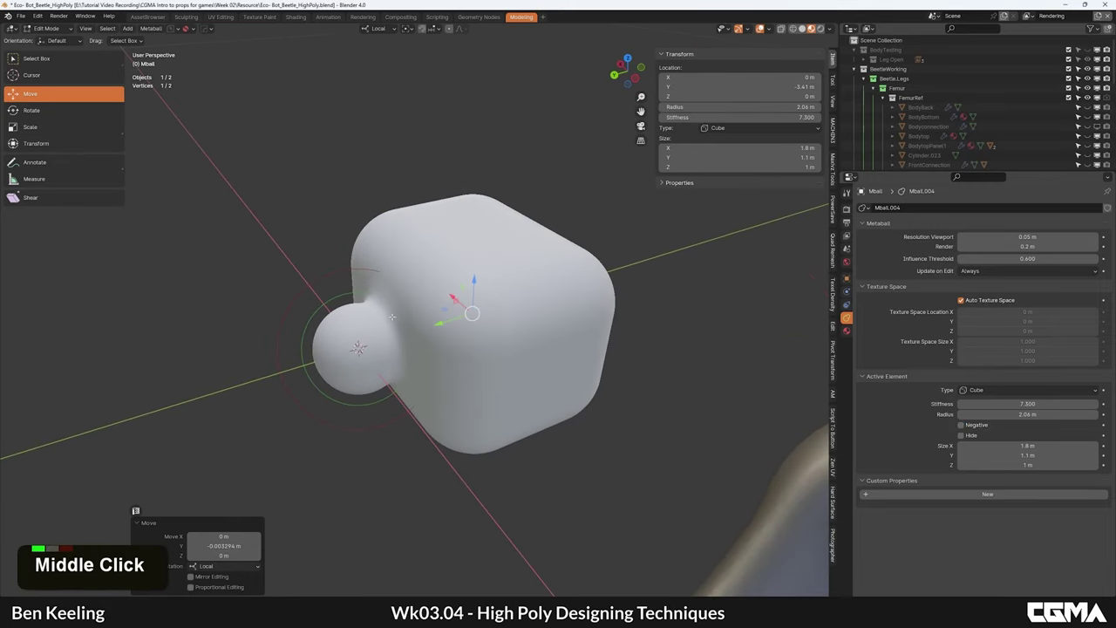
pyautogui.click(963, 425)
pyautogui.click(962, 426)
pyautogui.click(962, 426)
pyautogui.keyDown('alt'); pyautogui.moveTo(575, 300); pyautogui.dragTo(490, 308, button='middle'); pyautogui.keyUp('alt')
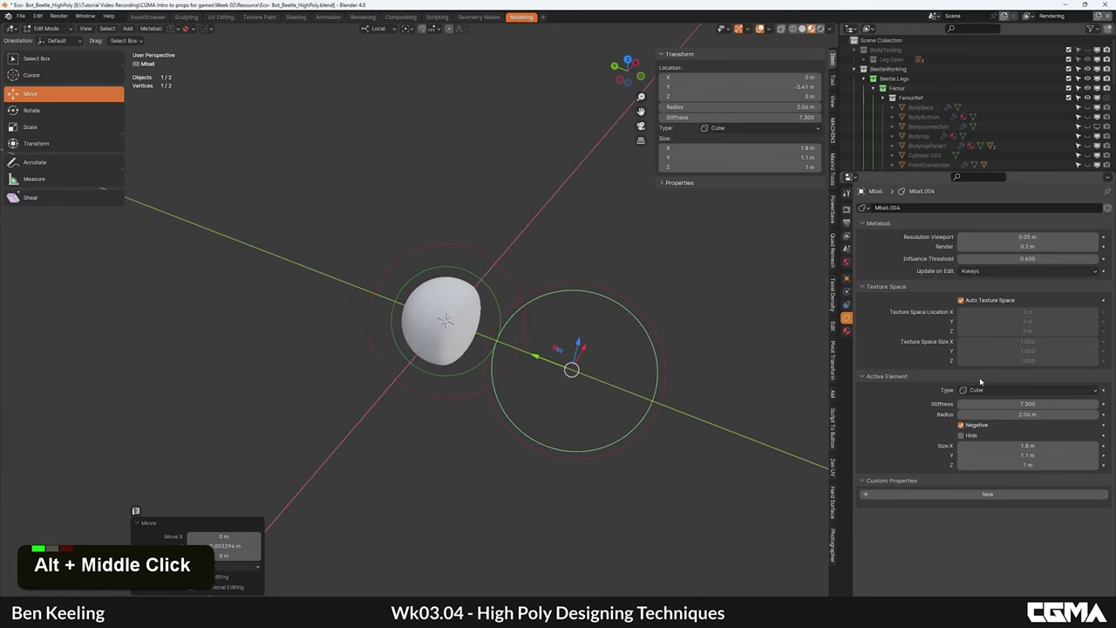
pyautogui.doubleClick(965, 428)
pyautogui.scroll(-4, 440, 397)
# Step: Delete the negative cube element and add a Capsule metaball element at the origin
pyautogui.keyDown('alt'); pyautogui.moveTo(434, 399); pyautogui.dragTo(422, 429, button='middle'); pyautogui.keyUp('alt')
pyautogui.press('Delete')
pyautogui.press('Delete')
pyautogui.click(474, 336)
pyautogui.moveTo(473, 336)
pyautogui.mouseDown(button='middle')
pyautogui.moveTo(490, 291)
pyautogui.moveTo(490, 343)
pyautogui.mouseUp(button='middle')
pyautogui.click(486, 297)
pyautogui.hotkey('shift', 'a')
pyautogui.click(516, 314)
# Step: Rotate the capsule about Z in top view so that its length runs along the Y axis
pyautogui.press('`')
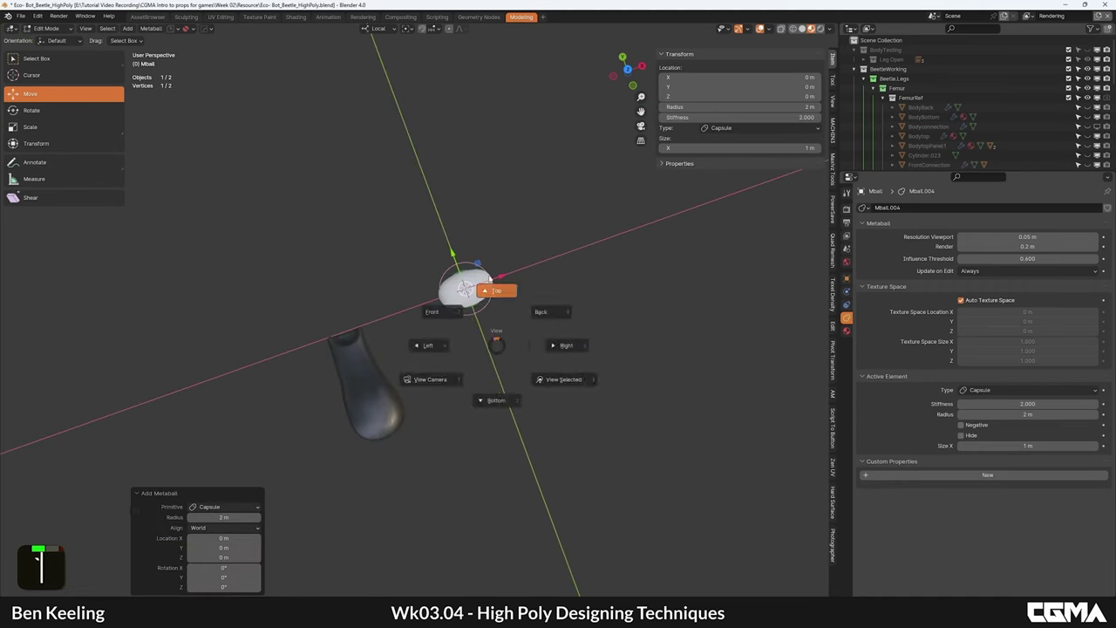
pyautogui.click(498, 293)
pyautogui.press('r')
pyautogui.rightClick(460, 283)
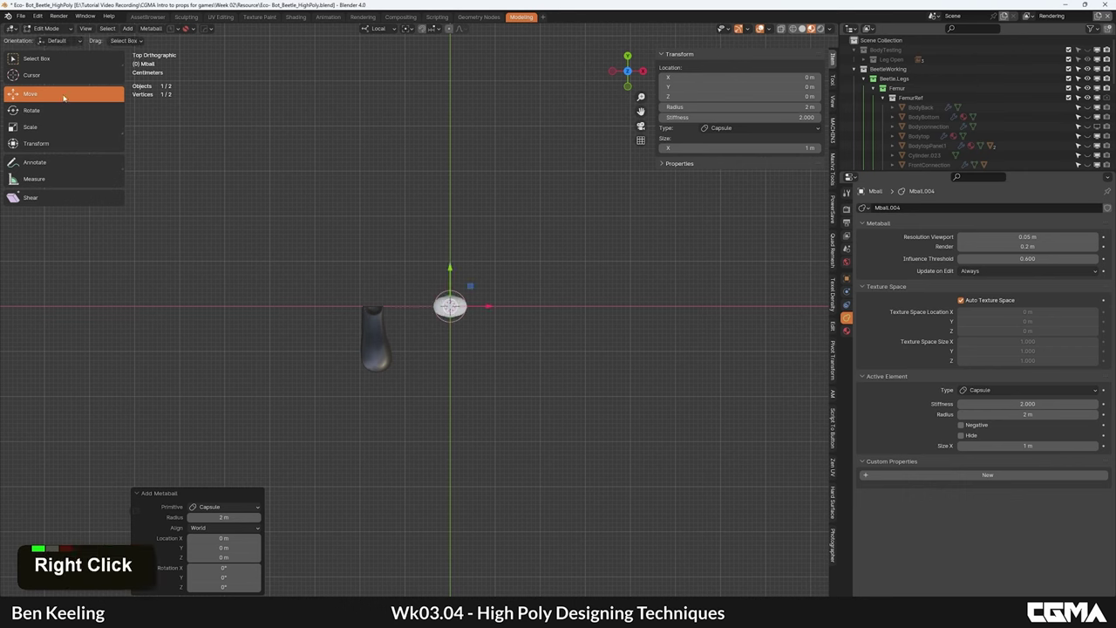
pyautogui.click(61, 111)
pyautogui.moveTo(475, 281); pyautogui.dragTo(411, 273)
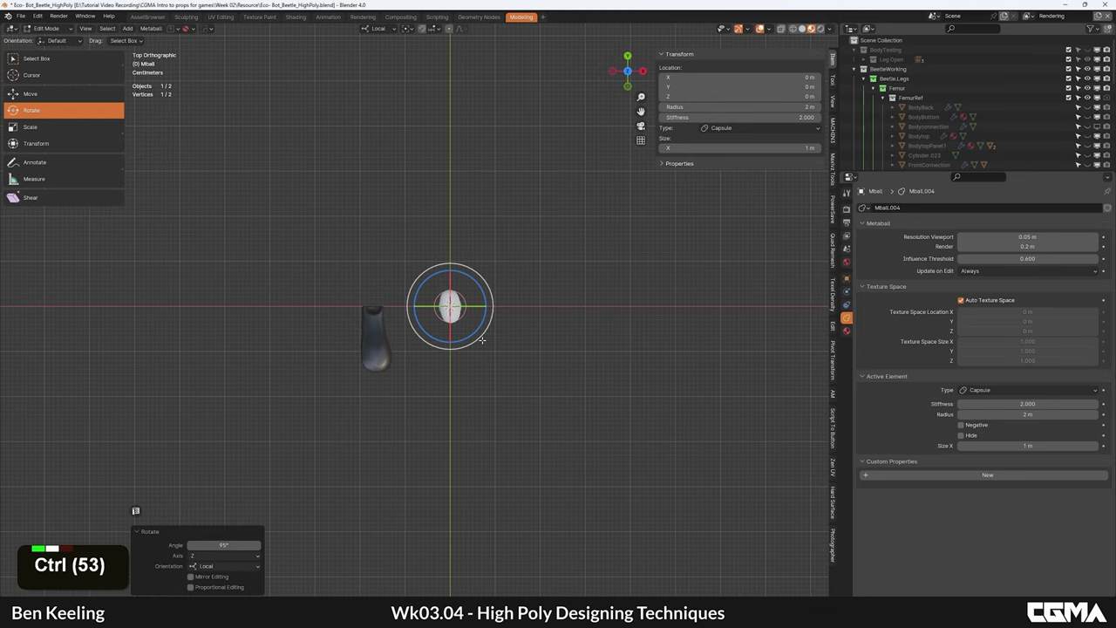
pyautogui.scroll(5, 505, 301)
pyautogui.press('w')
pyautogui.rightClick(503, 271)
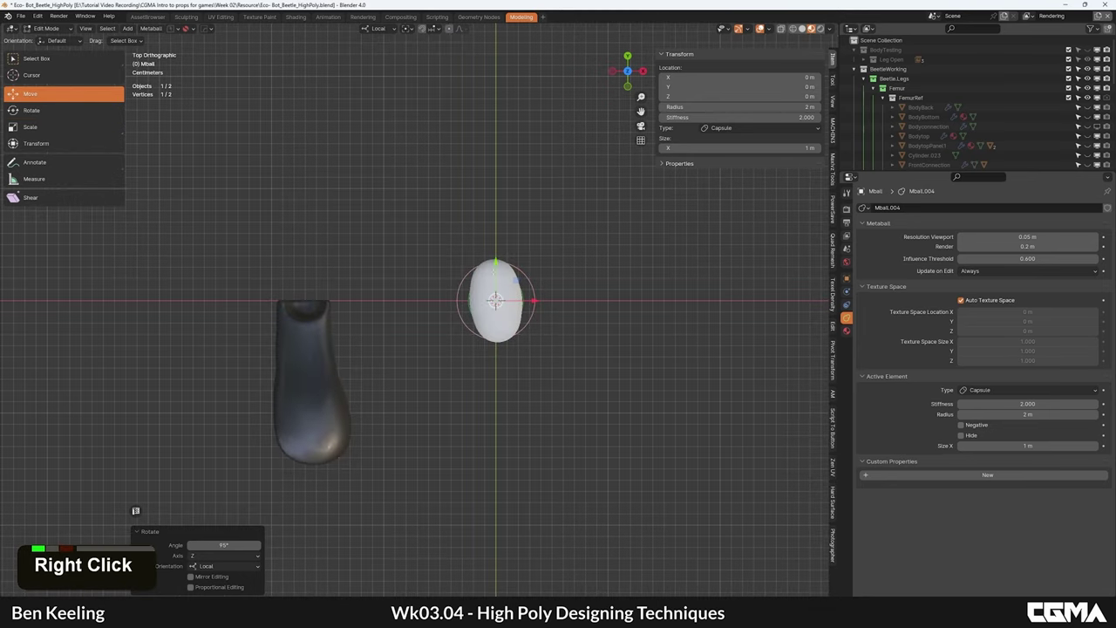
pyautogui.click(62, 109)
pyautogui.keyDown('ctrl'); pyautogui.moveTo(511, 265); pyautogui.dragTo(487, 329); pyautogui.keyUp('ctrl')
# Step: Set the capsule's radius to 2.9 m and place it at about -2.12 m along Y
pyautogui.press('w')
pyautogui.press('s')
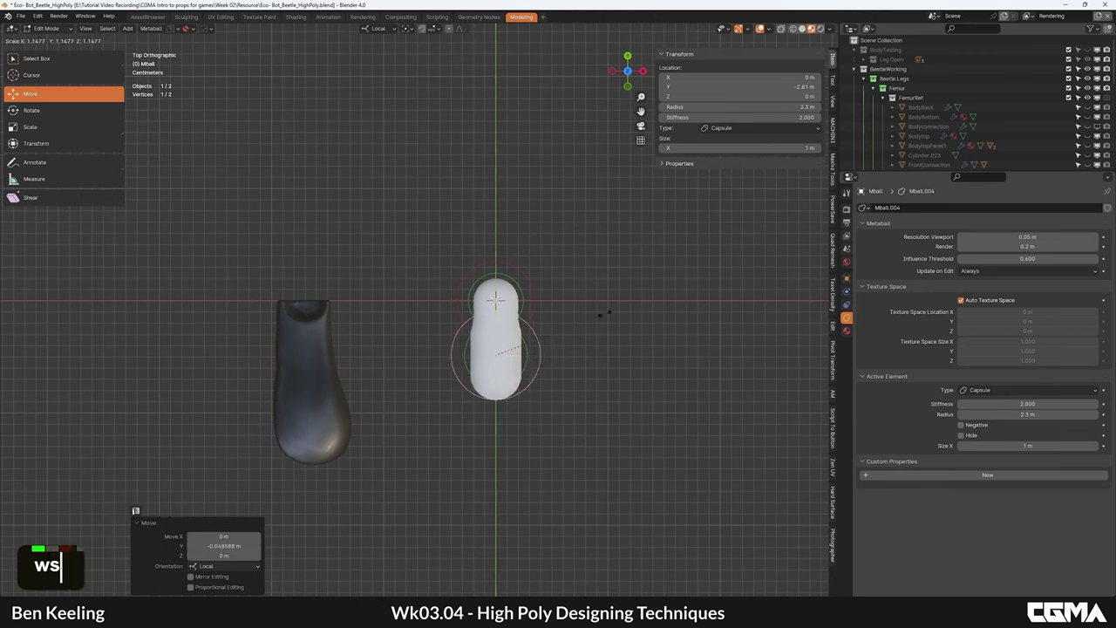
pyautogui.rightClick(612, 315)
pyautogui.moveTo(1008, 416); pyautogui.dragTo(1031, 416)
pyautogui.moveTo(495, 328)
pyautogui.mouseDown()
pyautogui.moveTo(491, 309)
pyautogui.moveTo(491, 328)
pyautogui.mouseUp()
pyautogui.keyDown('shift'); pyautogui.moveTo(511, 360); pyautogui.dragTo(506, 314, button='middle'); pyautogui.keyUp('shift')
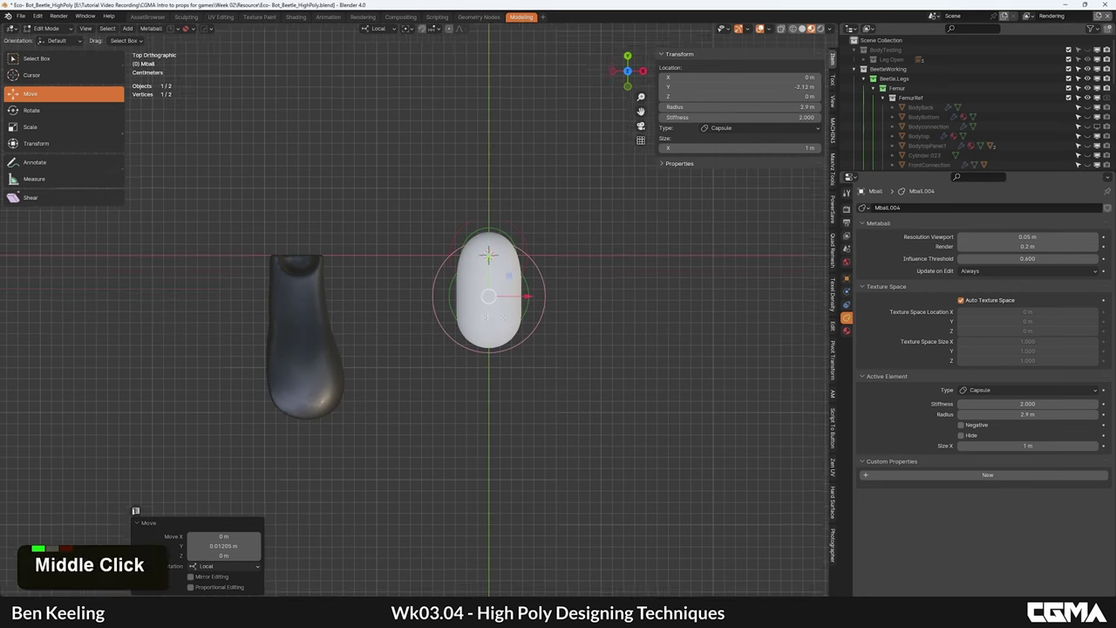
# Step: Duplicate the ball at the origin, move the copy to about -5.71 m along Y and set its radius to 3.9 m
pyautogui.scroll(3, 567, 192)
pyautogui.click(572, 182)
pyautogui.hotkey('shift', 'd')
pyautogui.rightClick(571, 182)
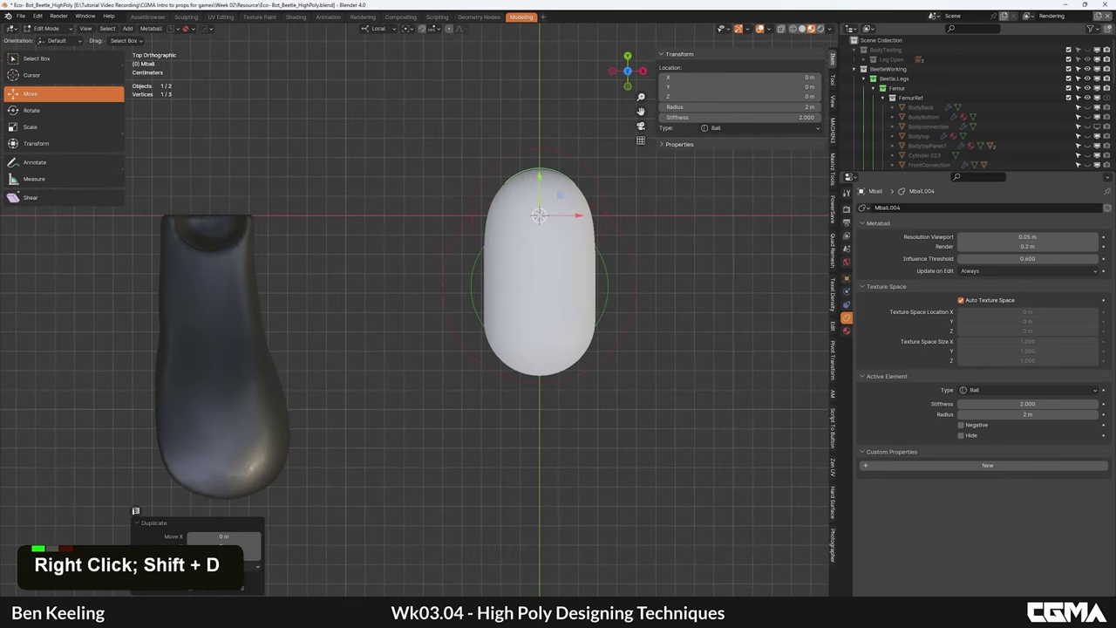
pyautogui.moveTo(538, 207); pyautogui.dragTo(539, 397)
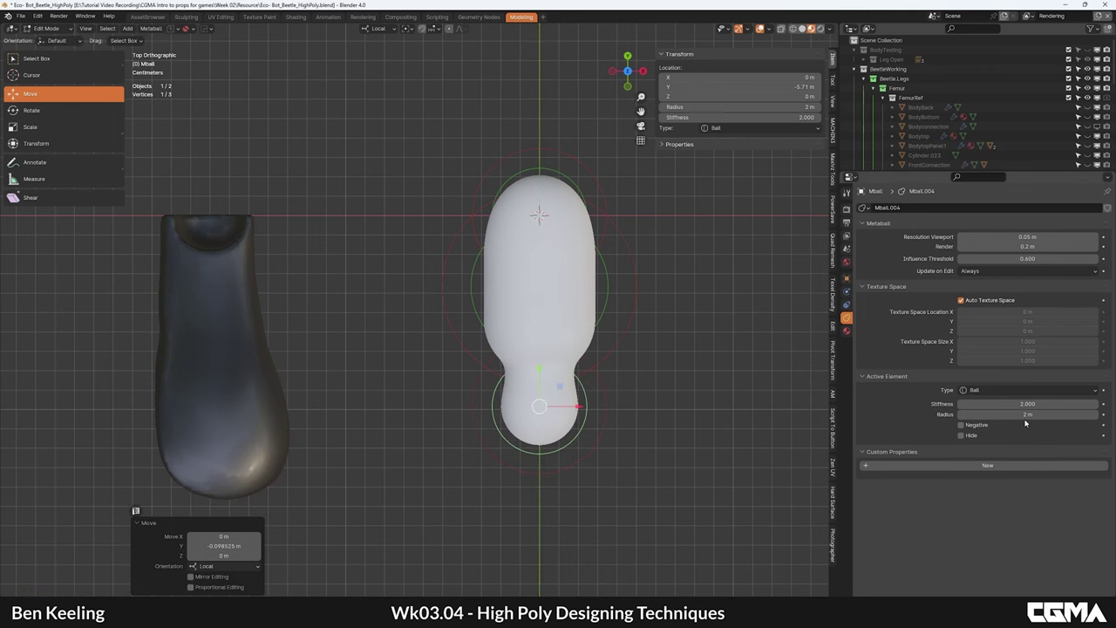
pyautogui.moveTo(1027, 414); pyautogui.dragTo(1035, 415)
pyautogui.scroll(-5, 332, 338)
# Step: Duplicate the large end ball and place the copy beside it at about -4.02 m in X
pyautogui.keyDown('alt'); pyautogui.moveTo(383, 336); pyautogui.dragTo(436, 342, button='middle'); pyautogui.keyUp('alt')
pyautogui.scroll(5, 490, 306)
pyautogui.hotkey('shift', 'd')
pyautogui.moveTo(506, 355); pyautogui.dragTo(462, 361, button='middle')
pyautogui.click(425, 370)
pyautogui.keyDown('alt'); pyautogui.moveTo(327, 405); pyautogui.dragTo(261, 370, button='middle'); pyautogui.keyUp('alt')
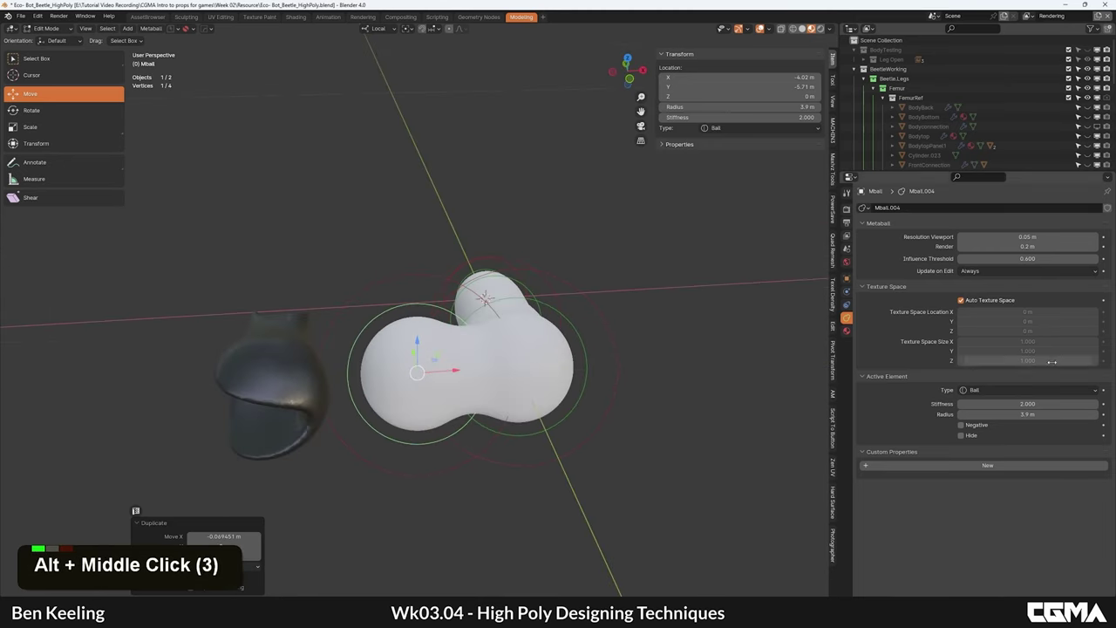
# Step: Change the copied ball to a Cube with a 0.6 m radius and slide it to about -1.52 m in X
pyautogui.click(979, 392)
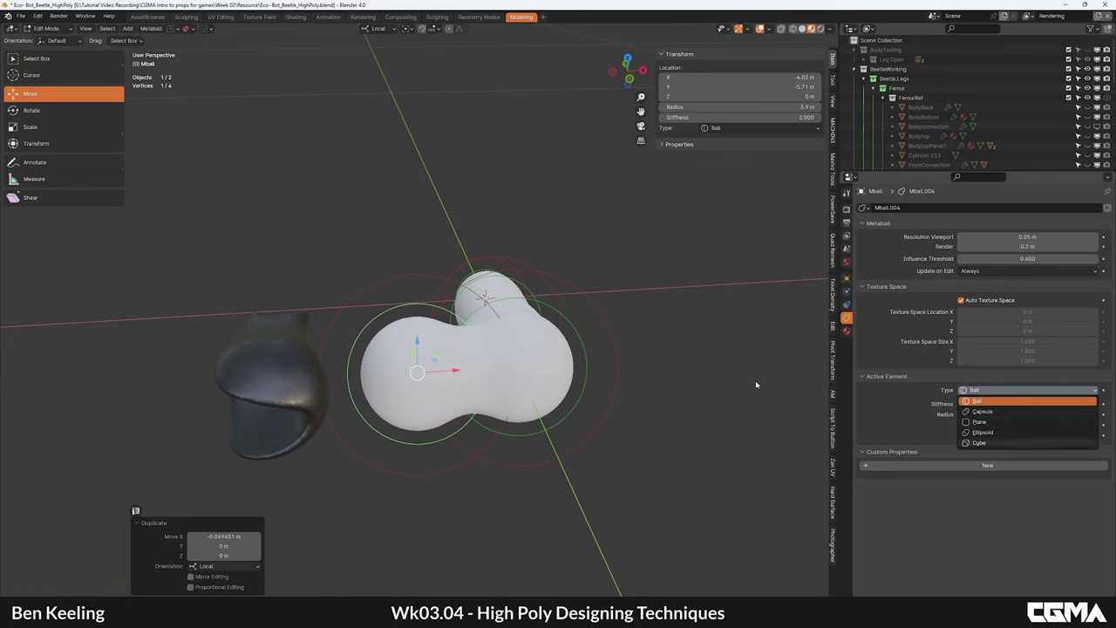
pyautogui.moveTo(1037, 414); pyautogui.dragTo(1007, 414)
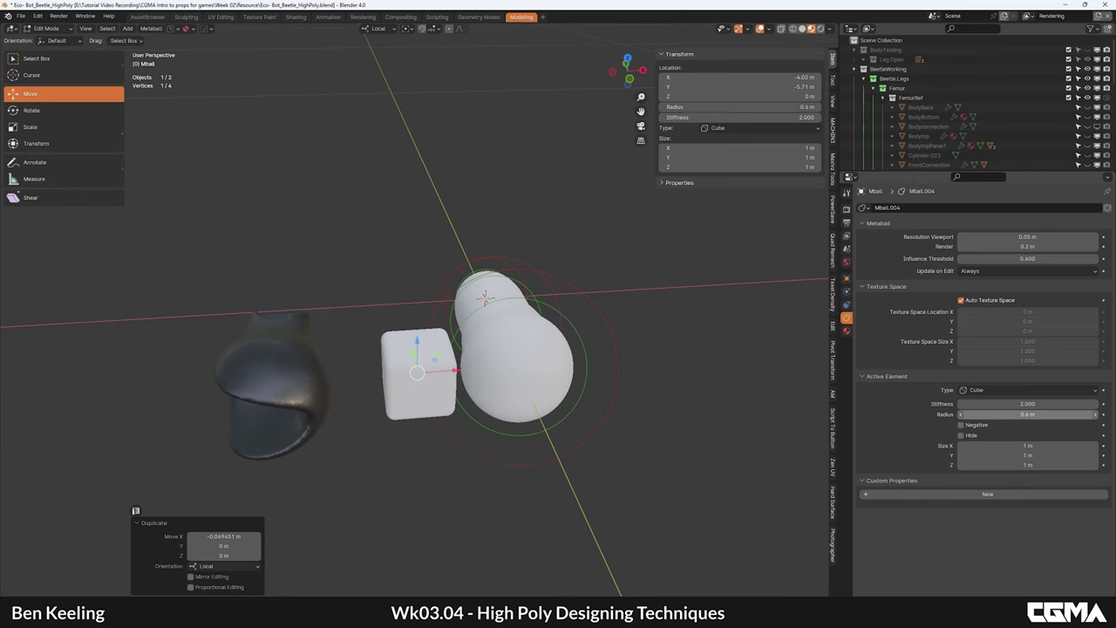
pyautogui.moveTo(467, 383)
pyautogui.keyDown('alt'); pyautogui.mouseDown(button='middle')
pyautogui.moveTo(436, 327)
pyautogui.moveTo(463, 365)
pyautogui.mouseUp(button='middle'); pyautogui.keyUp('alt')
pyautogui.moveTo(469, 360); pyautogui.dragTo(526, 349)
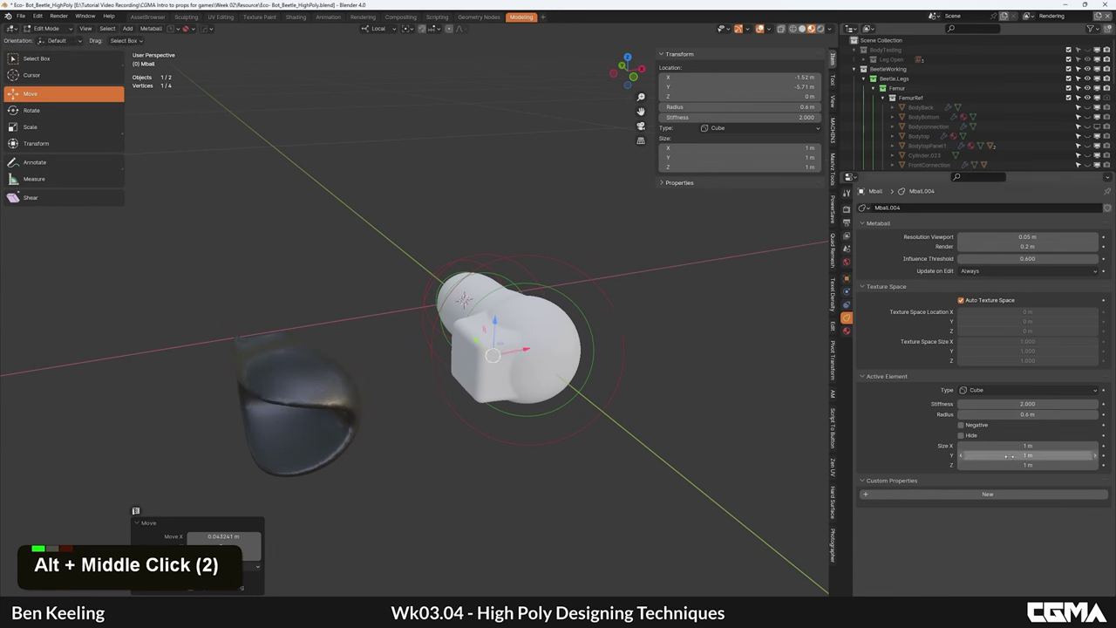
# Step: Make the small cube element negative so that it carves into the large end ball
pyautogui.click(965, 425)
pyautogui.keyDown('alt'); pyautogui.middleClick(470, 339); pyautogui.keyUp('alt')
pyautogui.scroll(3, 471, 339)
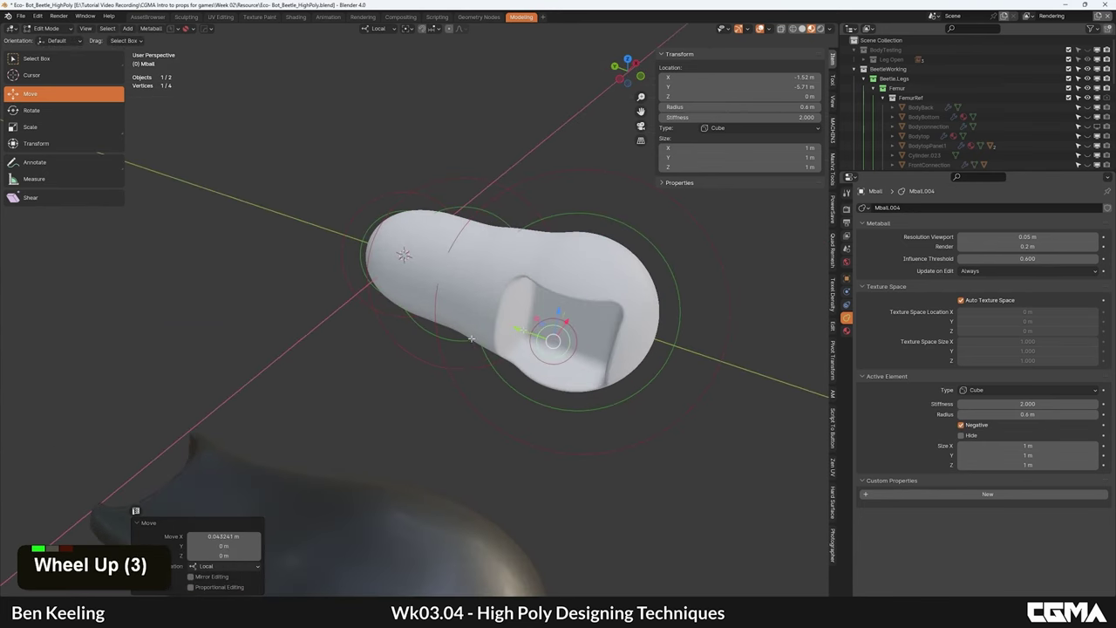
# Step: Move the negative cube to about Y -4.46 m and Z -0.0157 m, and set its stiffness to 1.500
pyautogui.moveTo(520, 330); pyautogui.dragTo(545, 338)
pyautogui.keyDown('alt'); pyautogui.moveTo(545, 342); pyautogui.dragTo(537, 327, button='middle'); pyautogui.keyUp('alt')
pyautogui.moveTo(533, 313); pyautogui.dragTo(528, 314)
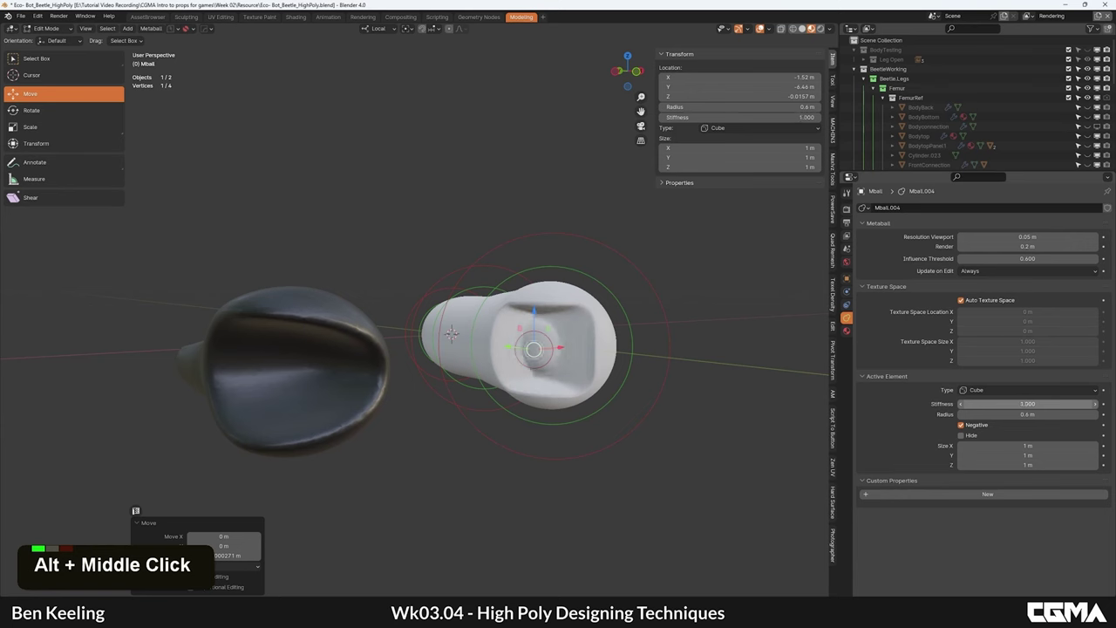
pyautogui.keyDown('alt'); pyautogui.moveTo(568, 359); pyautogui.dragTo(639, 424, button='middle'); pyautogui.keyUp('alt')
pyautogui.moveTo(544, 406); pyautogui.dragTo(569, 422, button='middle')
# Step: Duplicate the negative cube and shift the copy along Y to about -5.22 m
pyautogui.hotkey('shift', 'd')
pyautogui.rightClick(543, 350)
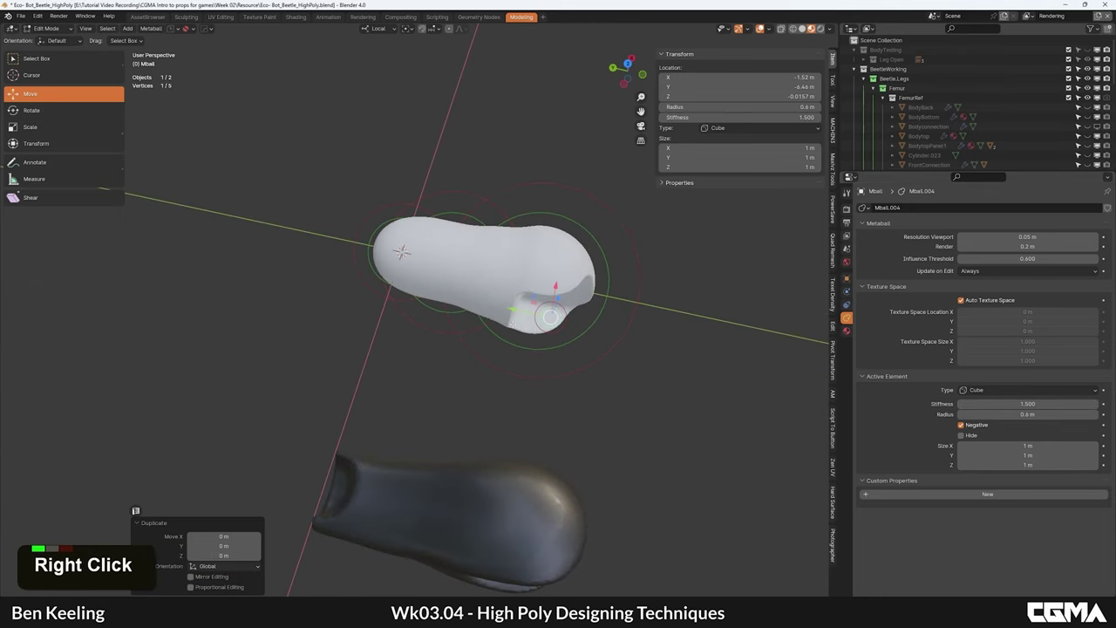
pyautogui.keyDown('alt'); pyautogui.moveTo(543, 350); pyautogui.dragTo(530, 319, button='middle'); pyautogui.keyUp('alt')
pyautogui.moveTo(517, 345); pyautogui.dragTo(488, 331)
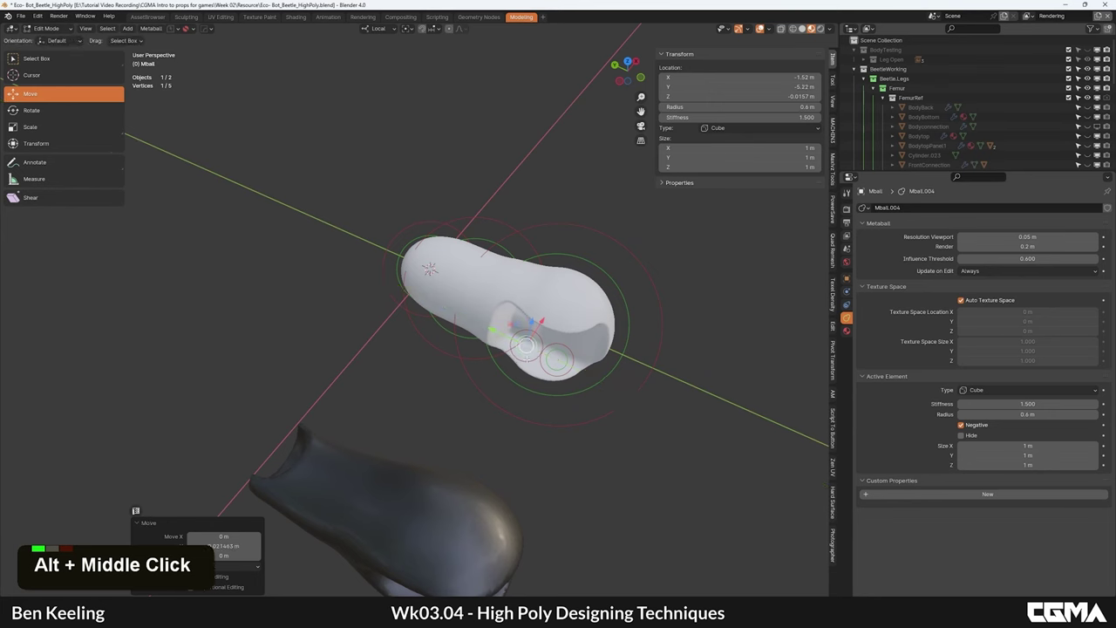
# Step: Rotate the copied negative cube about its local Z axis and move it to about X -1.62 m, Y -5.94 m
pyautogui.click(55, 116)
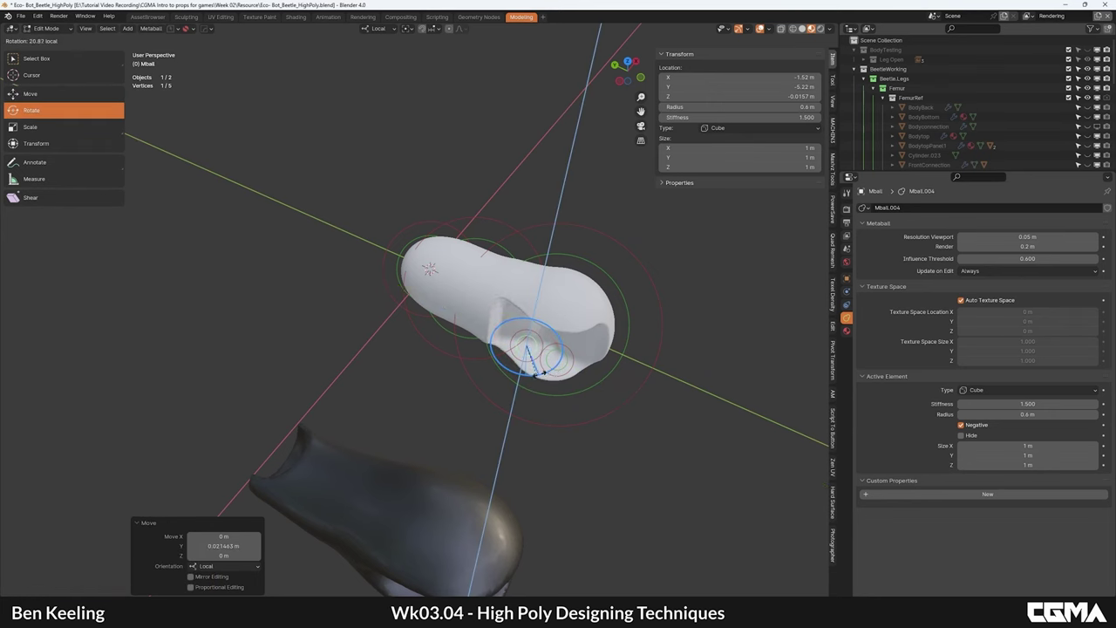
pyautogui.moveTo(549, 374); pyautogui.dragTo(540, 376)
pyautogui.press('w')
pyautogui.keyDown('alt'); pyautogui.moveTo(508, 346); pyautogui.dragTo(523, 352, button='middle'); pyautogui.keyUp('alt')
pyautogui.moveTo(509, 297)
pyautogui.mouseDown()
pyautogui.moveTo(510, 311)
pyautogui.moveTo(528, 304)
pyautogui.mouseUp()
pyautogui.keyDown('alt'); pyautogui.moveTo(528, 303); pyautogui.dragTo(530, 275, button='middle'); pyautogui.keyUp('alt')
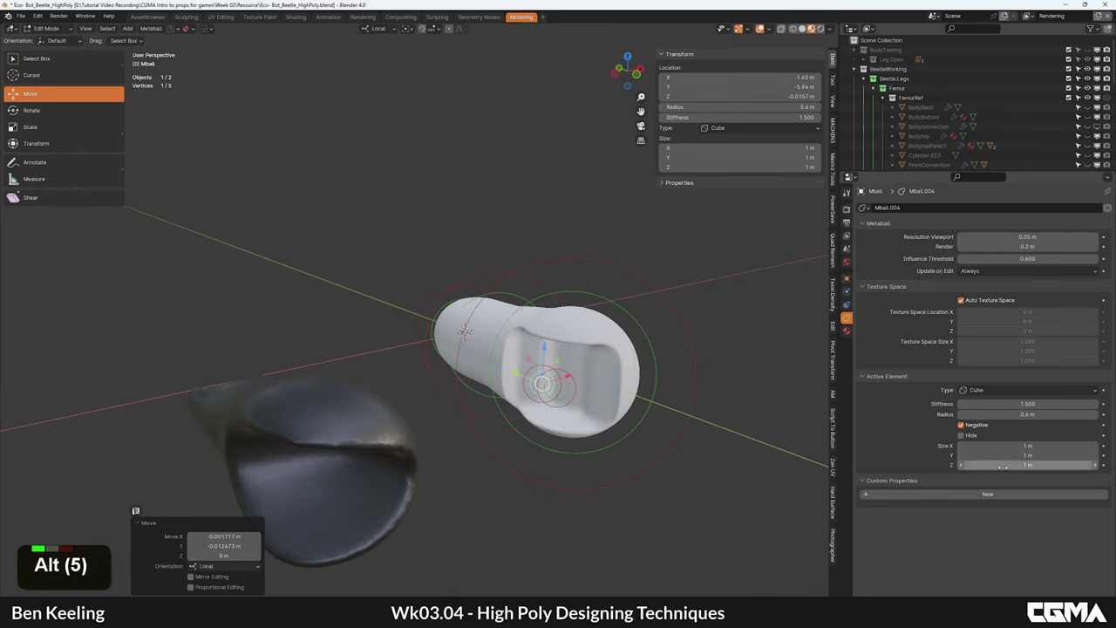
# Step: Undo the trial size changes and set the copied negative cube's Y size to 3.3 m
pyautogui.hotkey('ctrl', 'z')
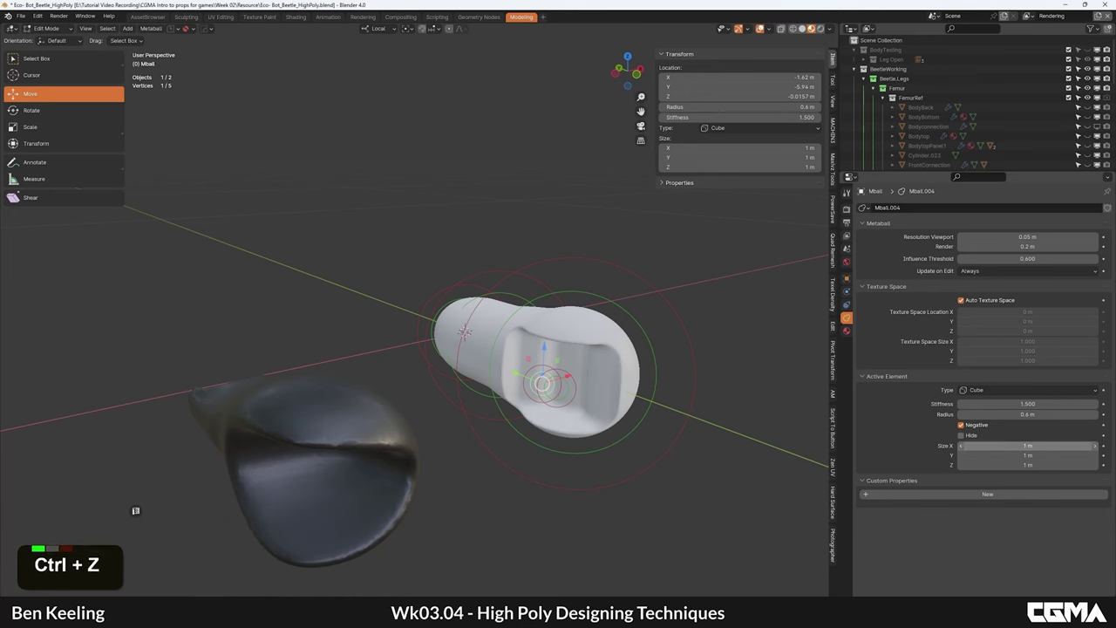
pyautogui.hotkey('ctrl', 'z')
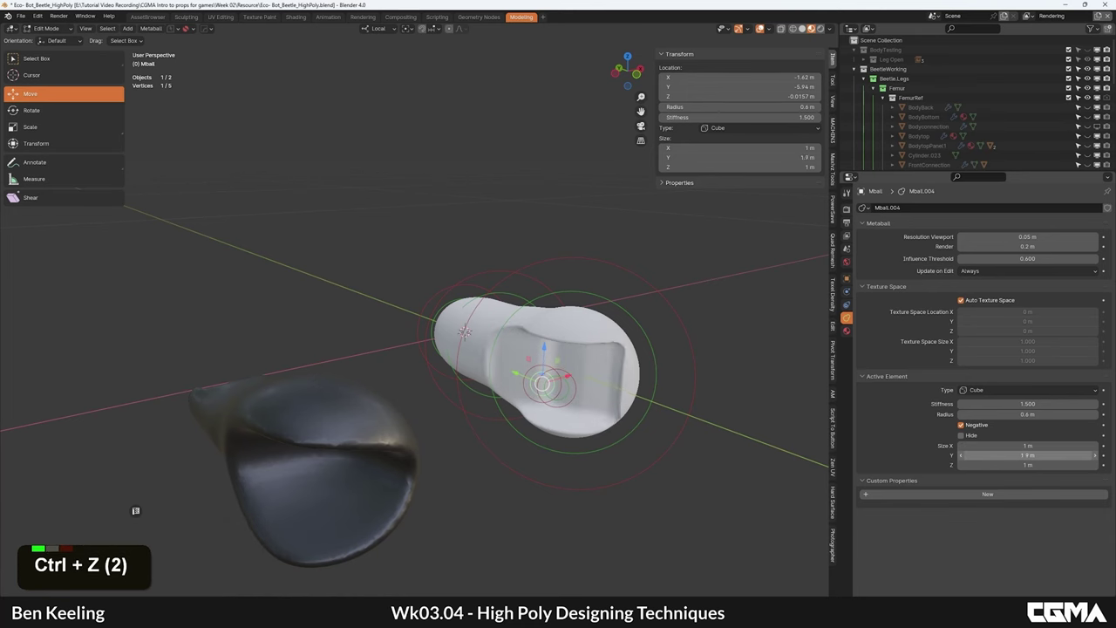
pyautogui.moveTo(1028, 456); pyautogui.dragTo(1036, 455)
pyautogui.keyDown('alt'); pyautogui.moveTo(560, 397); pyautogui.dragTo(520, 310, button='middle'); pyautogui.keyUp('alt')
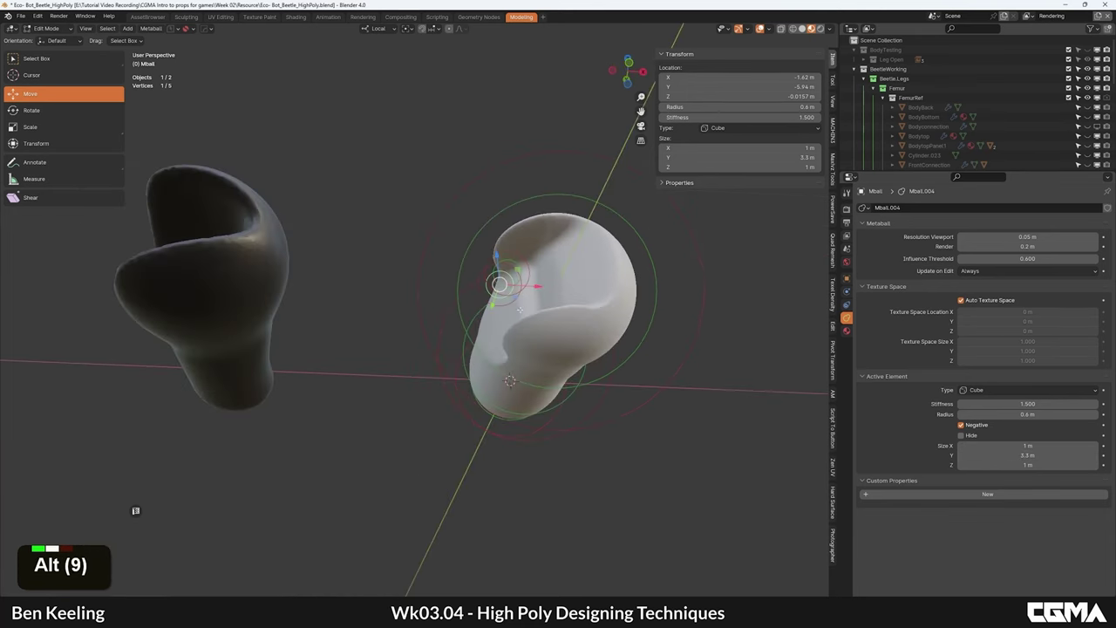
# Step: Set the copied negative cube's radius to 1.1 m
pyautogui.keyDown('alt'); pyautogui.moveTo(694, 332); pyautogui.dragTo(728, 406, button='middle'); pyautogui.keyUp('alt')
pyautogui.moveTo(1028, 414)
pyautogui.mouseDown()
pyautogui.moveTo(1046, 414)
pyautogui.moveTo(1035, 415)
pyautogui.mouseUp()
pyautogui.scroll(-2, 558, 331)
pyautogui.keyDown('alt'); pyautogui.moveTo(559, 331); pyautogui.dragTo(551, 457, button='middle'); pyautogui.keyUp('alt')
pyautogui.scroll(2, 551, 458)
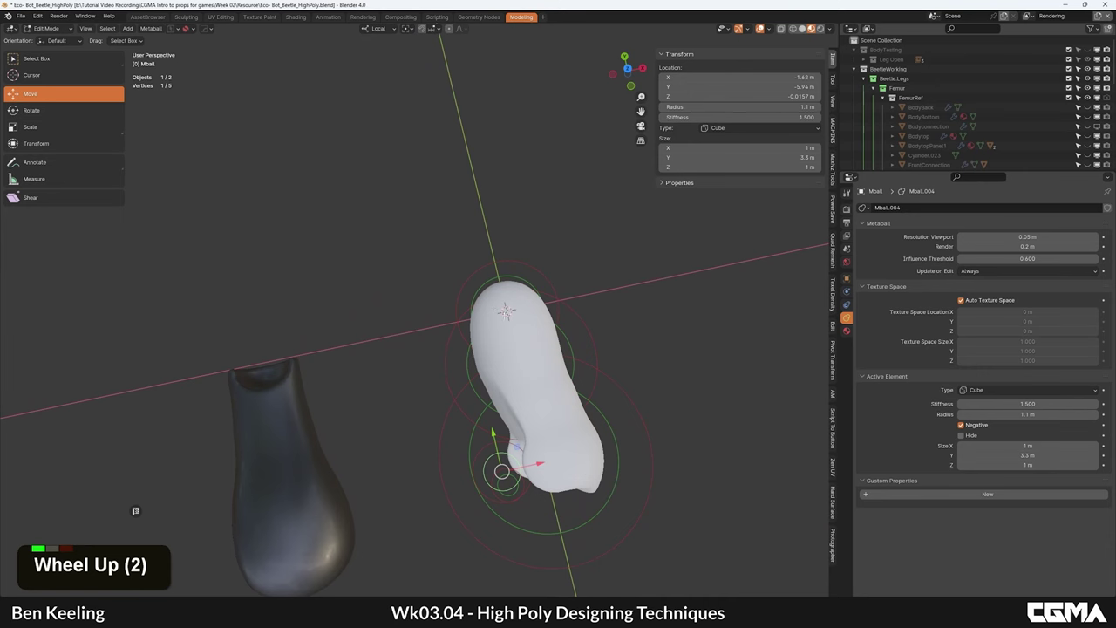
# Step: Duplicate the ball at the origin and place the copy at about X 0.247 m, Y -2.16 m, Z -0.371 m
pyautogui.click(521, 277)
pyautogui.hotkey('shift', 'd')
pyautogui.click(513, 350)
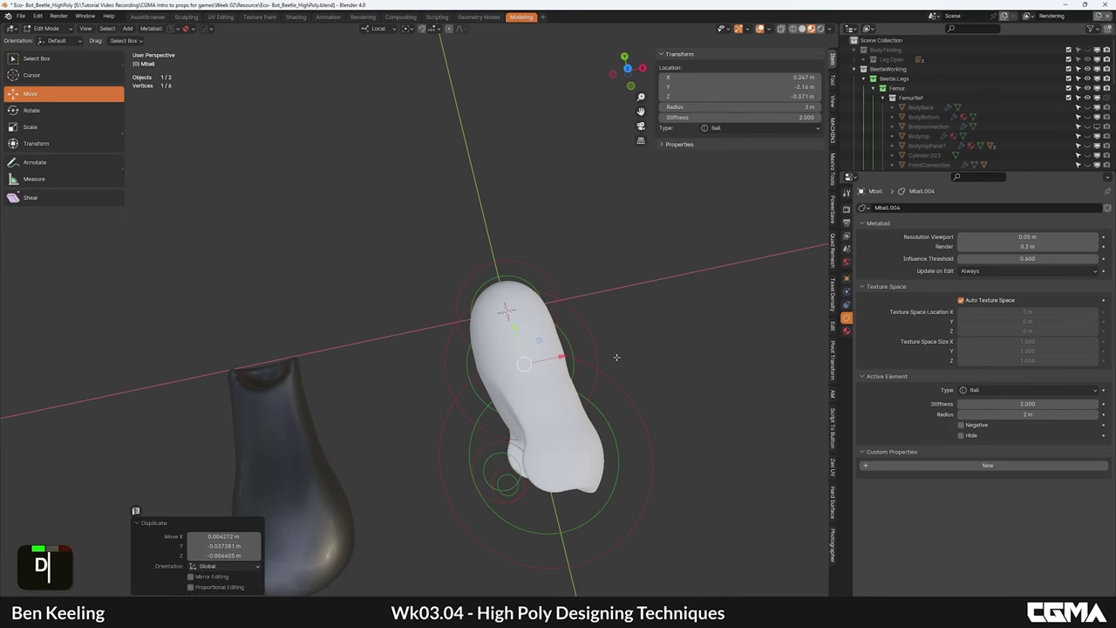
pyautogui.rightClick(723, 279)
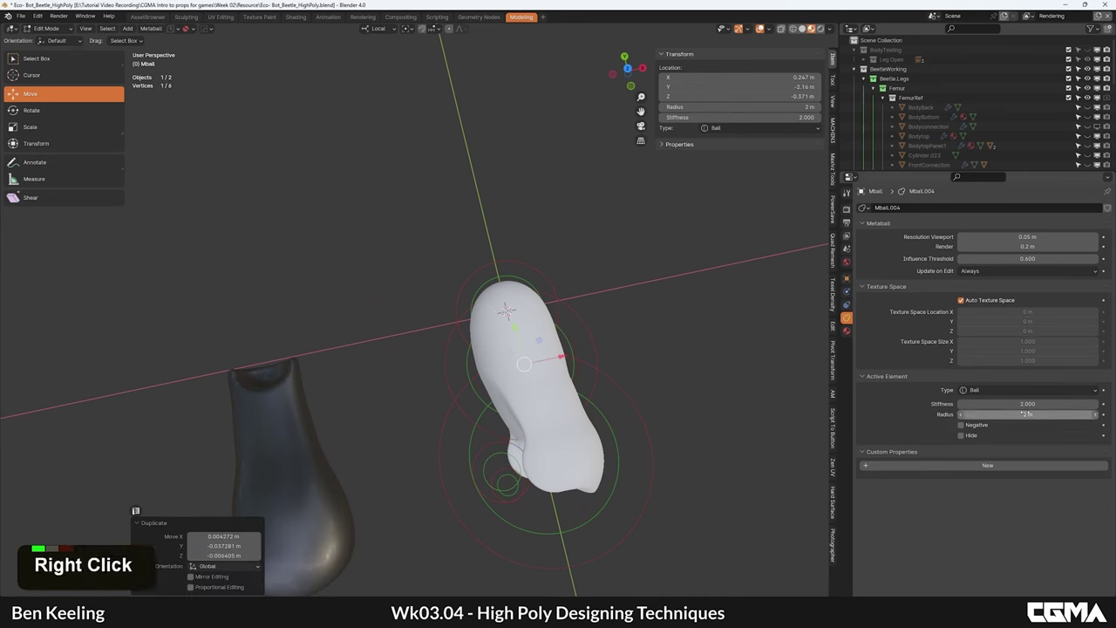
# Step: Set the new ball's radius to 3.7 m and move it sideways to about 2.49 m in X
pyautogui.moveTo(1027, 414); pyautogui.dragTo(992, 414)
pyautogui.keyDown('alt'); pyautogui.moveTo(559, 375); pyautogui.dragTo(750, 410, button='middle'); pyautogui.keyUp('alt')
pyautogui.moveTo(475, 330); pyautogui.dragTo(399, 318)
pyautogui.keyDown('alt'); pyautogui.moveTo(399, 317); pyautogui.dragTo(358, 253, button='middle'); pyautogui.keyUp('alt')
pyautogui.keyDown('alt'); pyautogui.moveTo(358, 253); pyautogui.dragTo(389, 401, button='middle'); pyautogui.keyUp('alt')
pyautogui.keyDown('alt'); pyautogui.moveTo(379, 331); pyautogui.dragTo(456, 319, button='middle'); pyautogui.keyUp('alt')
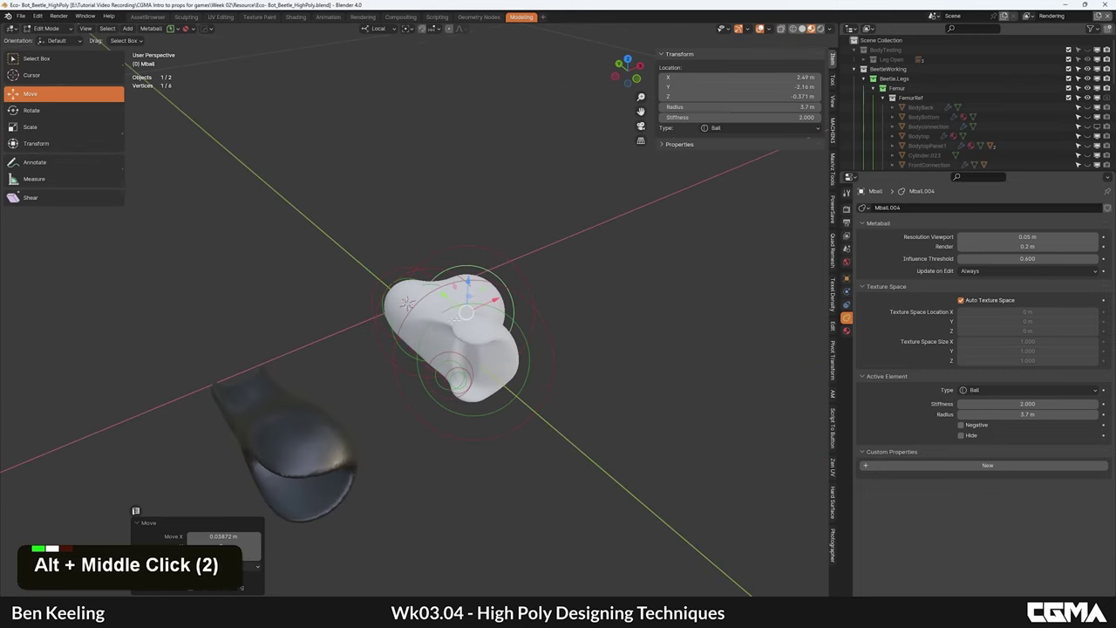
pyautogui.keyDown('alt'); pyautogui.moveTo(538, 261); pyautogui.dragTo(571, 286, button='middle'); pyautogui.keyUp('alt')
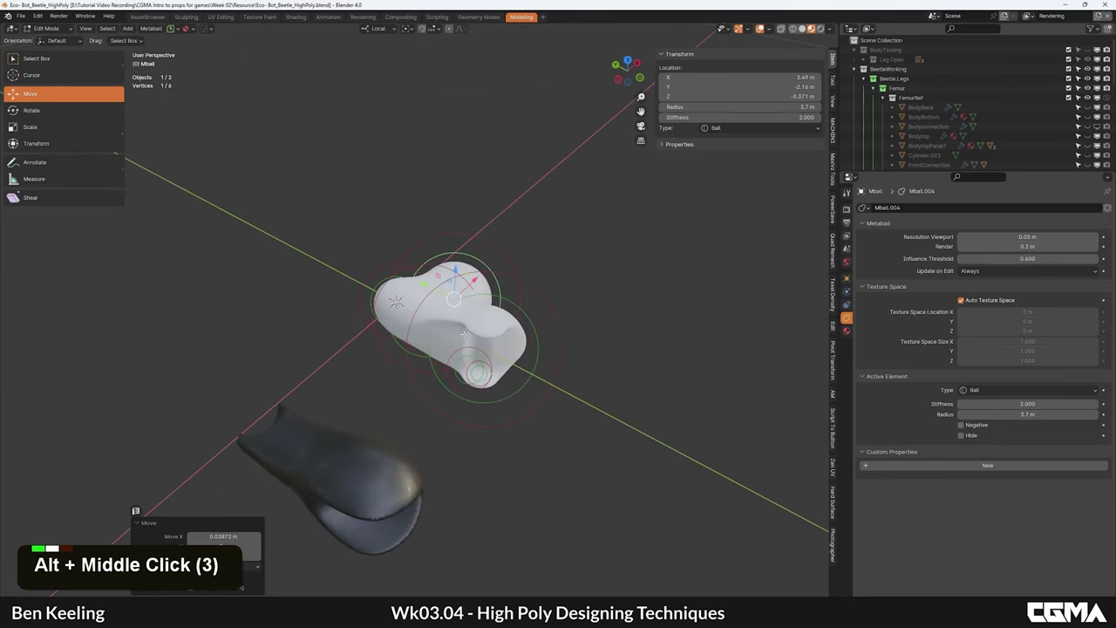
# Step: Return to Object Mode and make the white metaball the active selected object
pyautogui.press('Tab')
pyautogui.keyDown('shift'); pyautogui.click(344, 469); pyautogui.keyUp('shift')
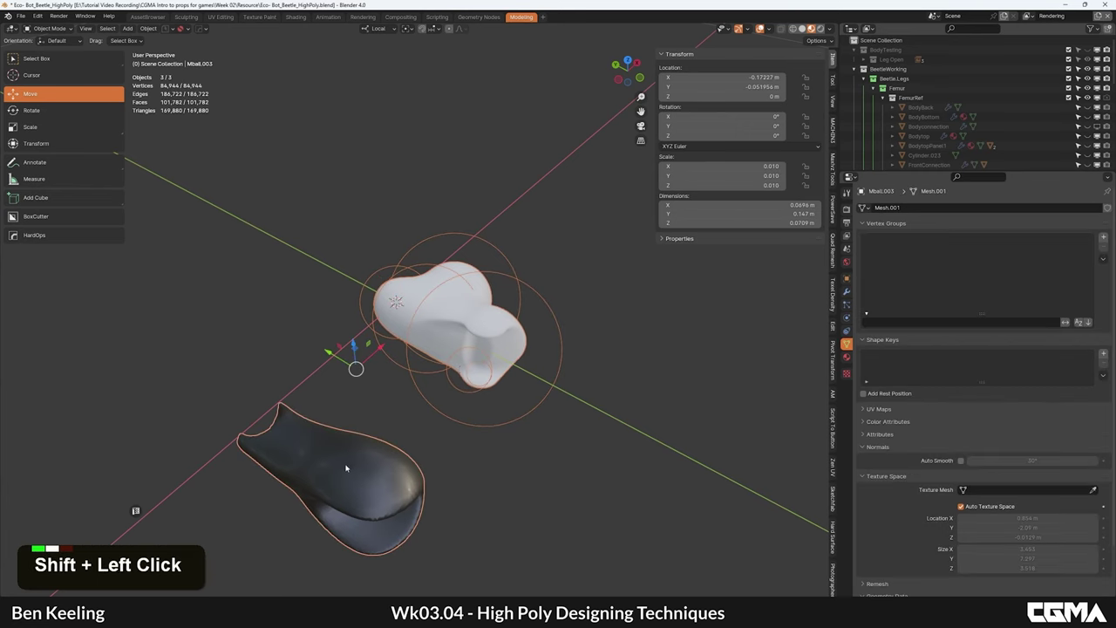
pyautogui.click(462, 347)
pyautogui.press('m')
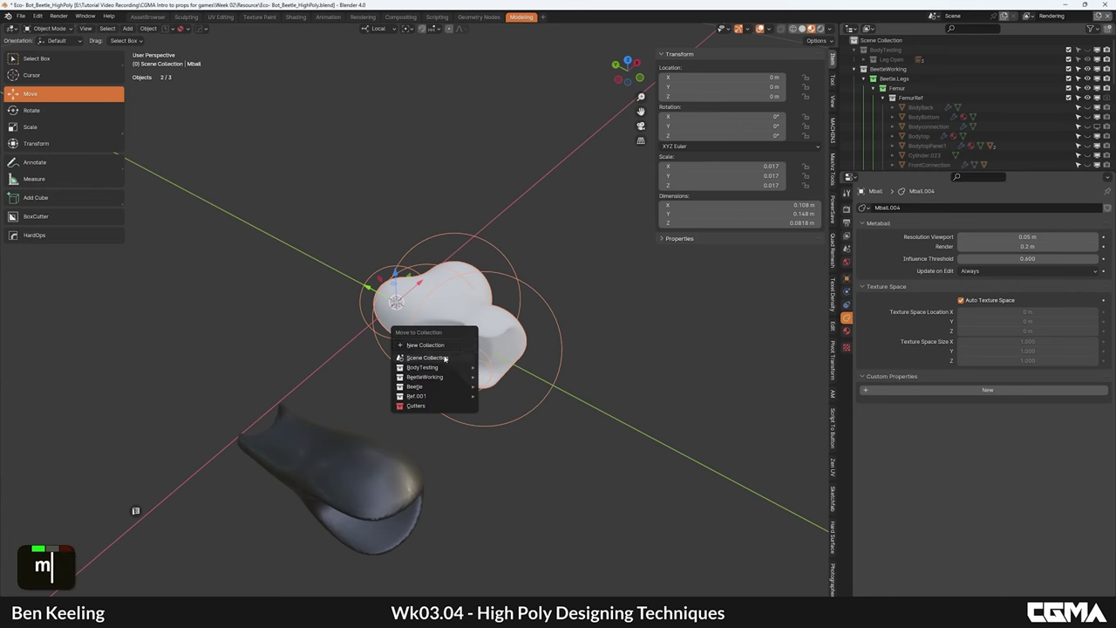
# Step: Assign the existing Dark plastic material to the metaball object
pyautogui.click(848, 332)
pyautogui.click(864, 285)
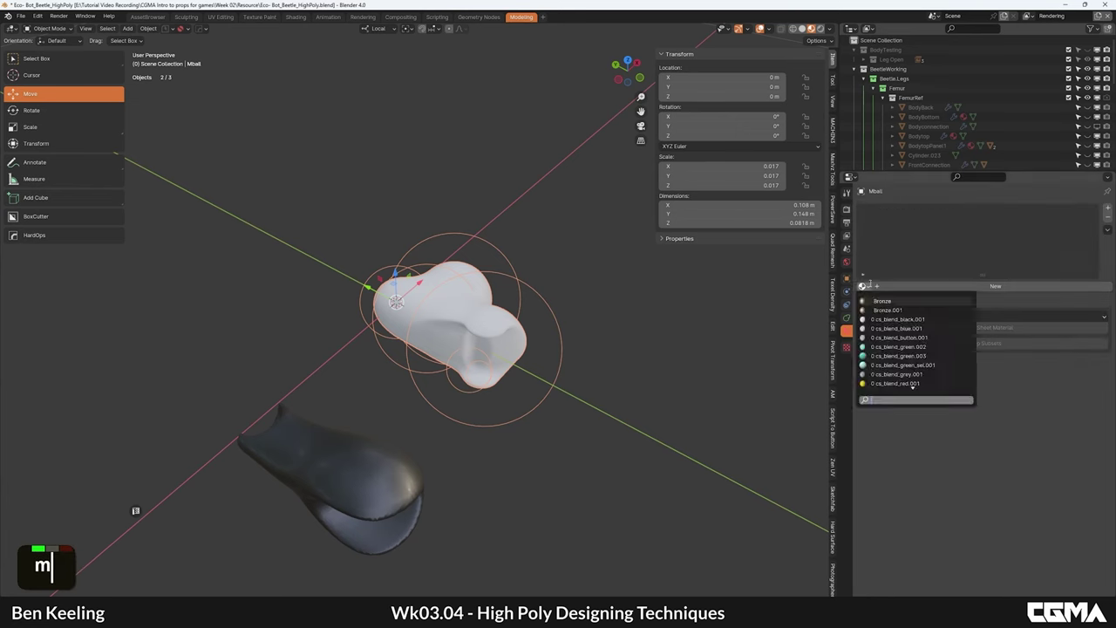
pyautogui.write('p')
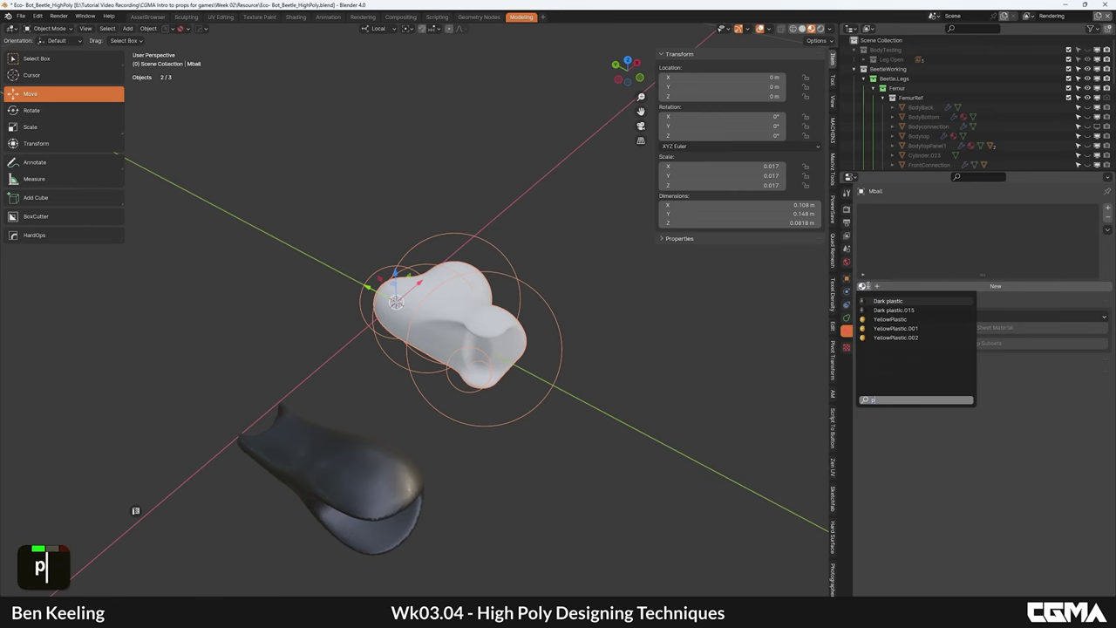
pyautogui.click(899, 300)
pyautogui.click(901, 302)
# Step: Show the wireframe overlay and convert the metaball object to a mesh
pyautogui.keyDown('alt'); pyautogui.moveTo(523, 289); pyautogui.dragTo(364, 332, button='middle'); pyautogui.keyUp('alt')
pyautogui.scroll(3, 393, 346)
pyautogui.scroll(-4, 462, 344)
pyautogui.keyDown('alt'); pyautogui.moveTo(468, 345); pyautogui.dragTo(468, 314, button='middle'); pyautogui.keyUp('alt')
pyautogui.rightClick(468, 314)
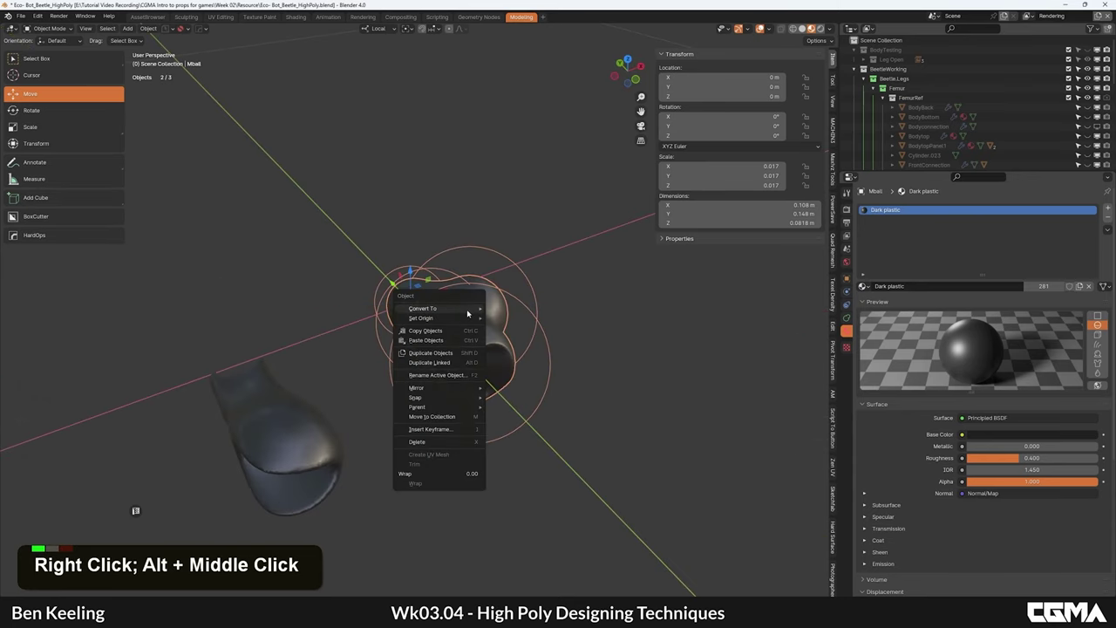
pyautogui.press('Escape')
pyautogui.press('F4')
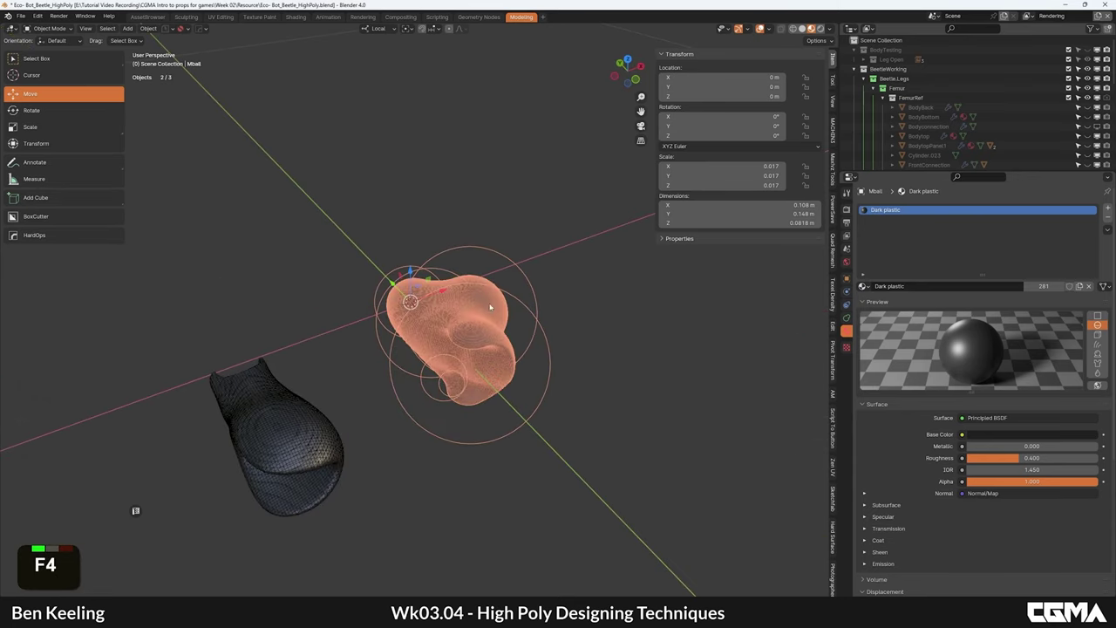
pyautogui.scroll(5, 490, 307)
pyautogui.moveTo(491, 331)
pyautogui.keyDown('alt'); pyautogui.mouseDown(button='middle')
pyautogui.moveTo(529, 316)
pyautogui.moveTo(501, 315)
pyautogui.mouseUp(button='middle'); pyautogui.keyUp('alt')
pyautogui.press('F3')
pyautogui.middleClick(471, 271)
pyautogui.rightClick(472, 271)
pyautogui.press('F3')
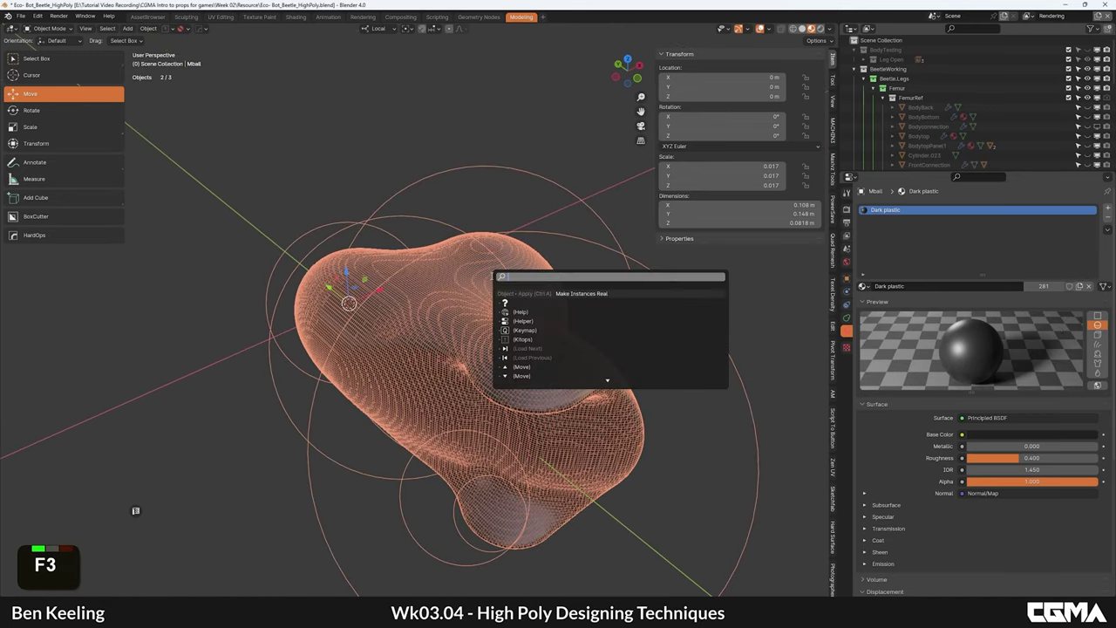
pyautogui.write('convert')
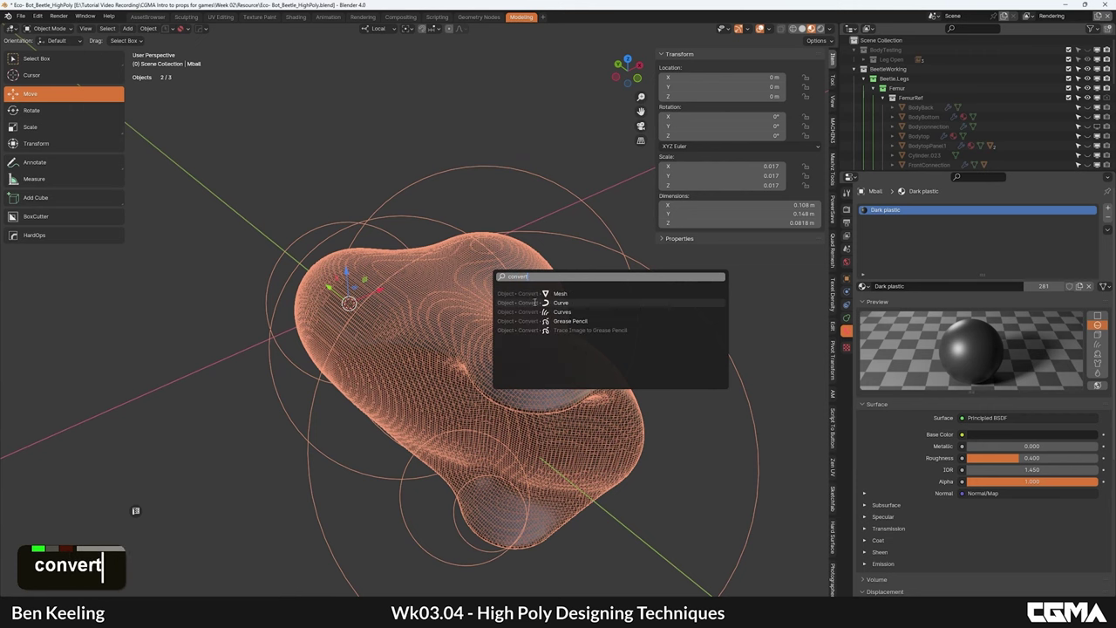
pyautogui.click(561, 295)
# Step: Examine the converted mesh's topology in Edit Mode with face selection active
pyautogui.scroll(-3, 561, 296)
pyautogui.keyDown('alt'); pyautogui.moveTo(561, 297); pyautogui.dragTo(561, 320, button='middle'); pyautogui.keyUp('alt')
pyautogui.doubleClick(558, 301)
pyautogui.click(417, 318)
pyautogui.press('F4')
pyautogui.keyDown('alt'); pyautogui.moveTo(442, 323); pyautogui.dragTo(456, 349, button='middle'); pyautogui.keyUp('alt')
pyautogui.press('Tab')
pyautogui.scroll(4, 448, 346)
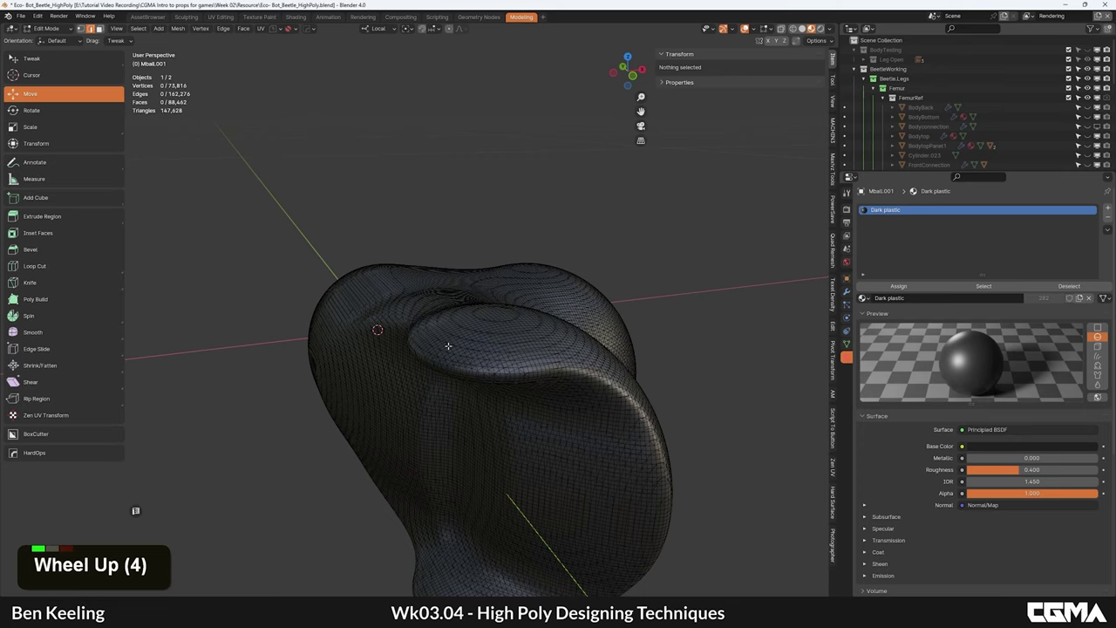
pyautogui.press('3')
pyautogui.keyDown('alt'); pyautogui.middleClick(461, 323); pyautogui.keyUp('alt')
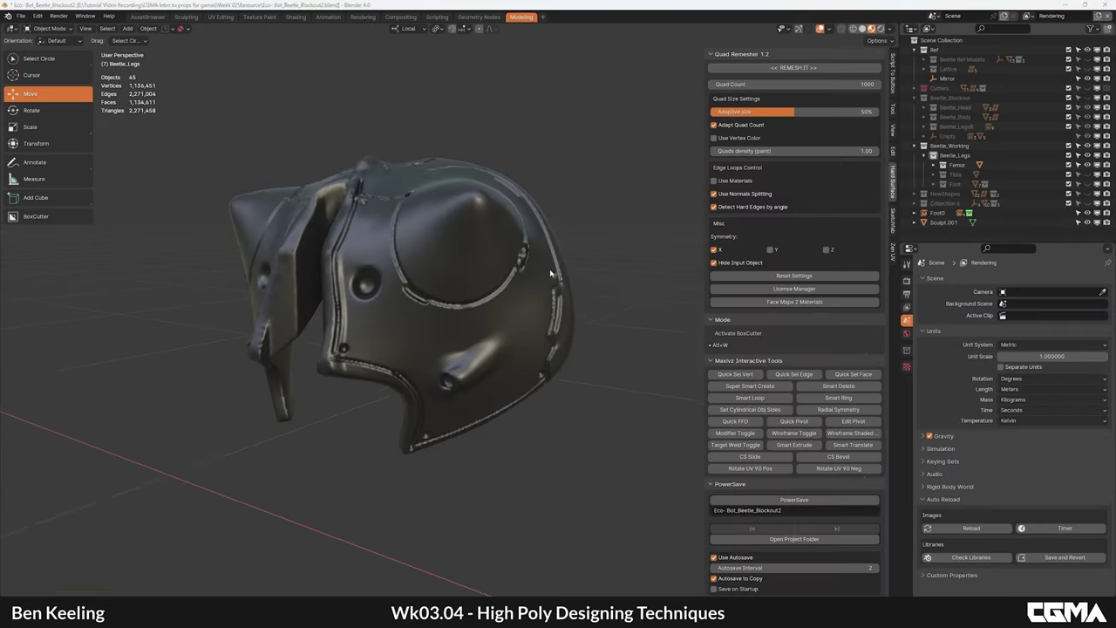
# Step: In the blockout file, examine the sculpted shell's surface details and mesh density from several angles
pyautogui.moveTo(558, 292); pyautogui.dragTo(575, 288, button='middle')
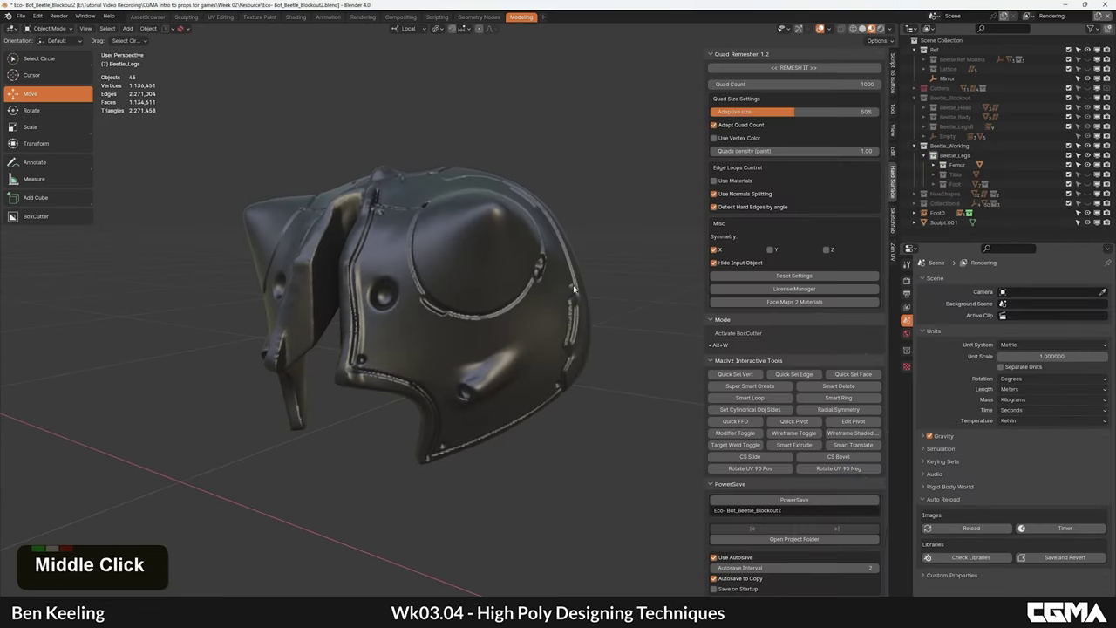
pyautogui.press('n')
pyautogui.keyDown('alt'); pyautogui.moveTo(568, 212); pyautogui.dragTo(576, 225, button='middle'); pyautogui.keyUp('alt')
pyautogui.click(489, 262)
pyautogui.press('F4')
pyautogui.press('F4')
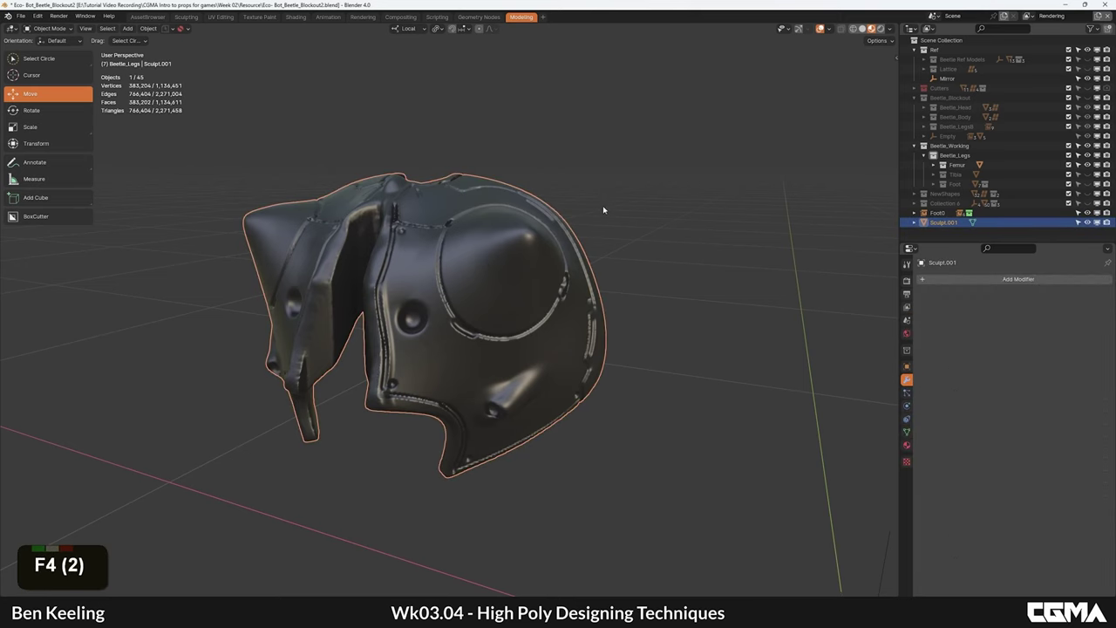
pyautogui.scroll(-2, 566, 226)
pyautogui.keyDown('alt'); pyautogui.middleClick(610, 308); pyautogui.keyUp('alt')
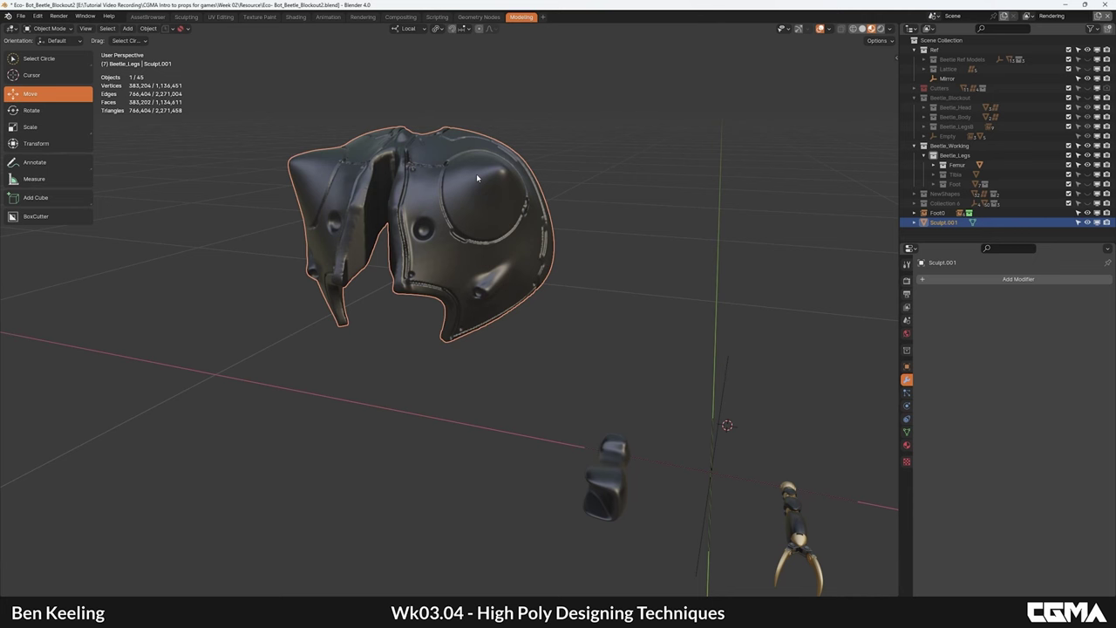
pyautogui.moveTo(471, 173)
pyautogui.keyDown('alt'); pyautogui.mouseDown(button='middle')
pyautogui.moveTo(463, 197)
pyautogui.moveTo(525, 187)
pyautogui.moveTo(491, 180)
pyautogui.moveTo(438, 203)
pyautogui.mouseUp(button='middle'); pyautogui.keyUp('alt')
pyautogui.scroll(2, 401, 209)
pyautogui.moveTo(388, 249)
pyautogui.keyDown('alt'); pyautogui.mouseDown(button='middle')
pyautogui.moveTo(430, 159)
pyautogui.moveTo(429, 207)
pyautogui.mouseUp(button='middle'); pyautogui.keyUp('alt')
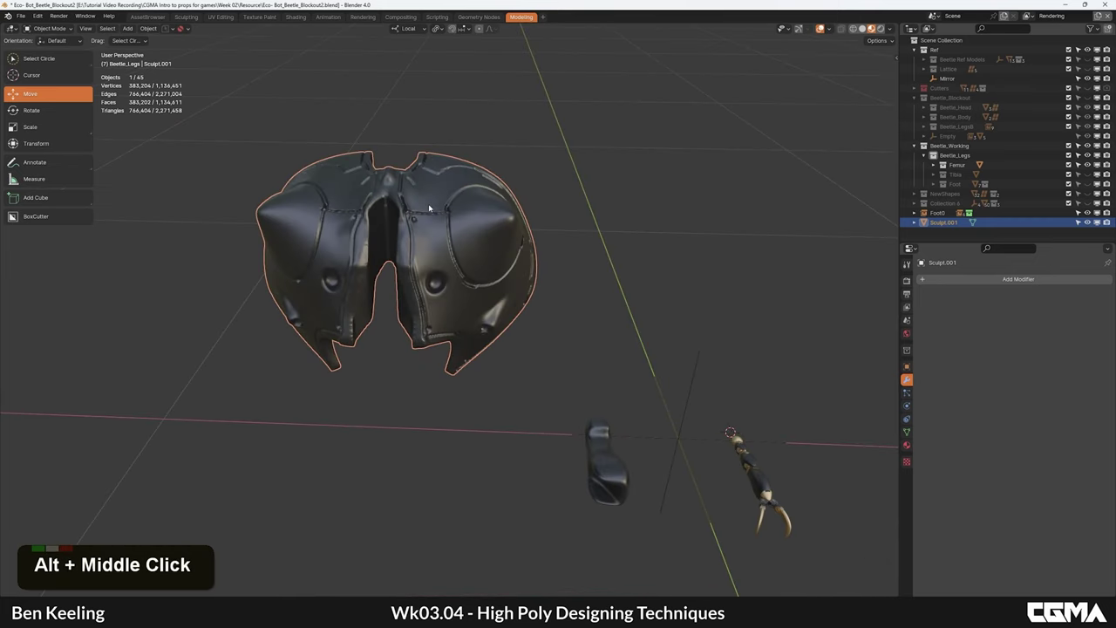
pyautogui.moveTo(507, 204)
pyautogui.keyDown('alt'); pyautogui.mouseDown(button='middle')
pyautogui.moveTo(498, 228)
pyautogui.moveTo(545, 230)
pyautogui.mouseUp(button='middle'); pyautogui.keyUp('alt')
pyautogui.moveTo(465, 216)
pyautogui.mouseDown(button='middle')
pyautogui.moveTo(484, 276)
pyautogui.moveTo(487, 260)
pyautogui.moveTo(534, 259)
pyautogui.moveTo(460, 254)
pyautogui.moveTo(532, 309)
pyautogui.moveTo(568, 251)
pyautogui.mouseUp(button='middle')
pyautogui.scroll(2, 485, 274)
pyautogui.keyDown('alt'); pyautogui.moveTo(582, 397); pyautogui.dragTo(556, 327, button='middle'); pyautogui.keyUp('alt')
pyautogui.moveTo(635, 377); pyautogui.dragTo(566, 272, button='middle')
pyautogui.scroll(-3, 562, 365)
# Step: Duplicate the femur mesh and move the copy about 0.35 m up along Z beside the shell
pyautogui.click(519, 388)
pyautogui.hotkey('shift', 'd')
pyautogui.middleClick(522, 274)
pyautogui.click(525, 218)
# Step: Show the wireframe overlay and apply the copied femur's Subdivision modifier
pyautogui.scroll(3, 515, 270)
pyautogui.press('F4')
pyautogui.press('F4')
pyautogui.scroll(1, 518, 259)
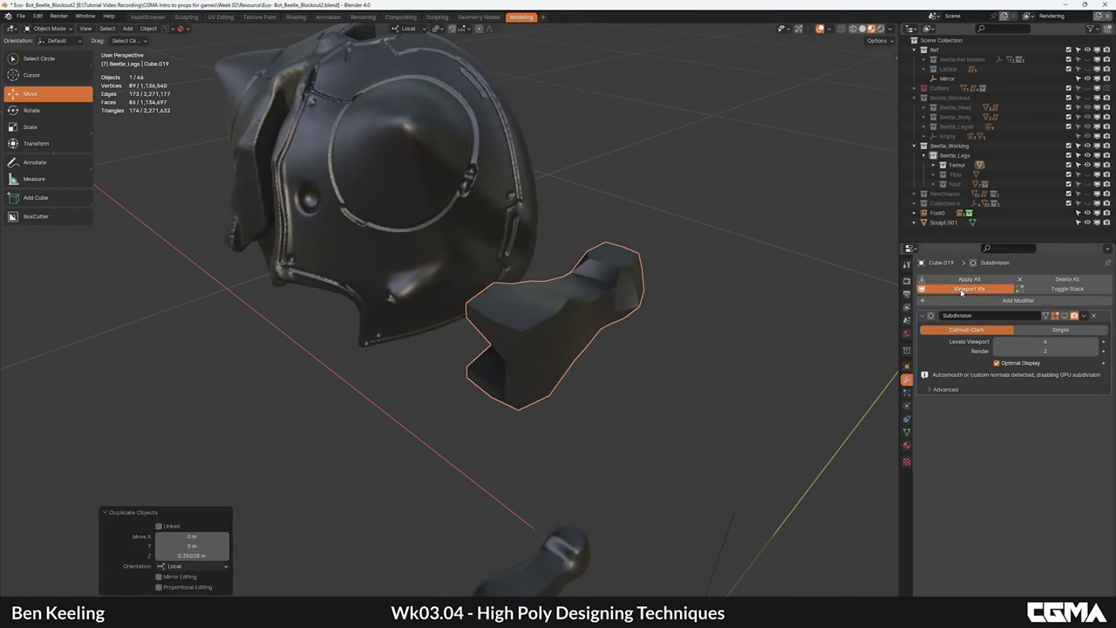
pyautogui.press('F4')
pyautogui.doubleClick(997, 365)
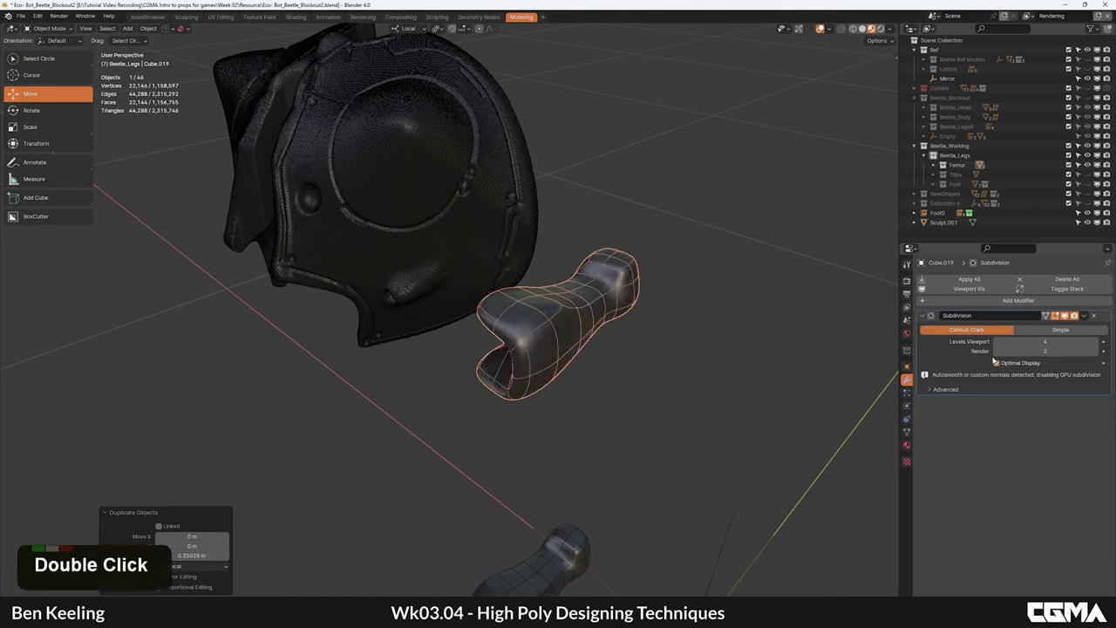
pyautogui.hotkey('ctrl', 'a')
pyautogui.keyDown('alt'); pyautogui.moveTo(559, 293); pyautogui.dragTo(578, 282, button='middle'); pyautogui.keyUp('alt')
pyautogui.scroll(3, 550, 304)
pyautogui.scroll(-2, 550, 300)
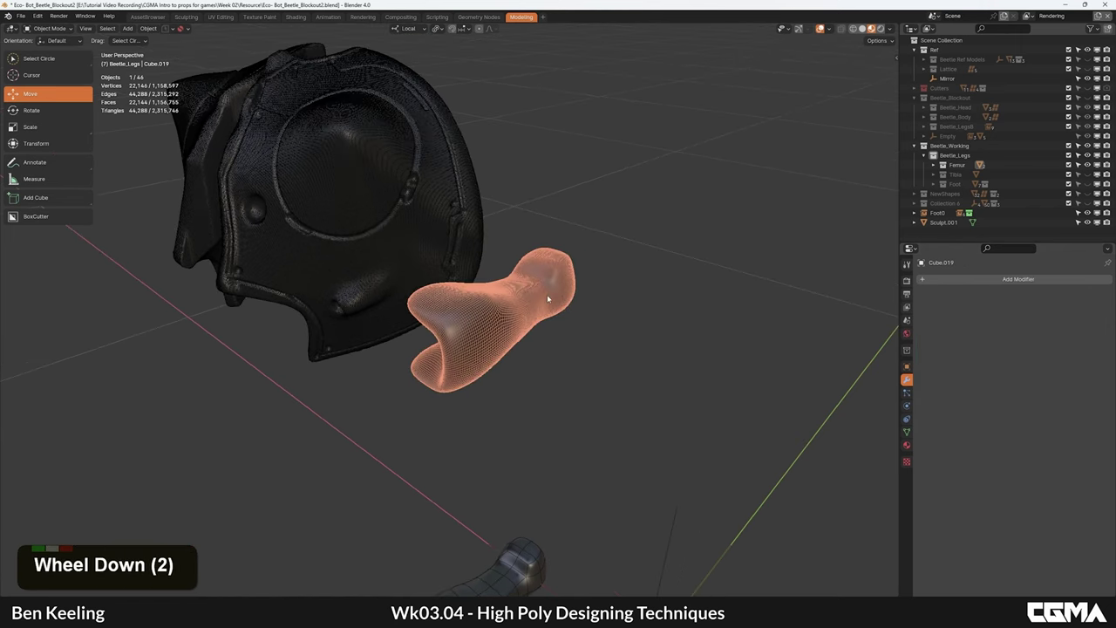
# Step: Switch the femur copy to Sculpt Mode and reduce the Draw brush radius to 136 px
pyautogui.click(50, 27)
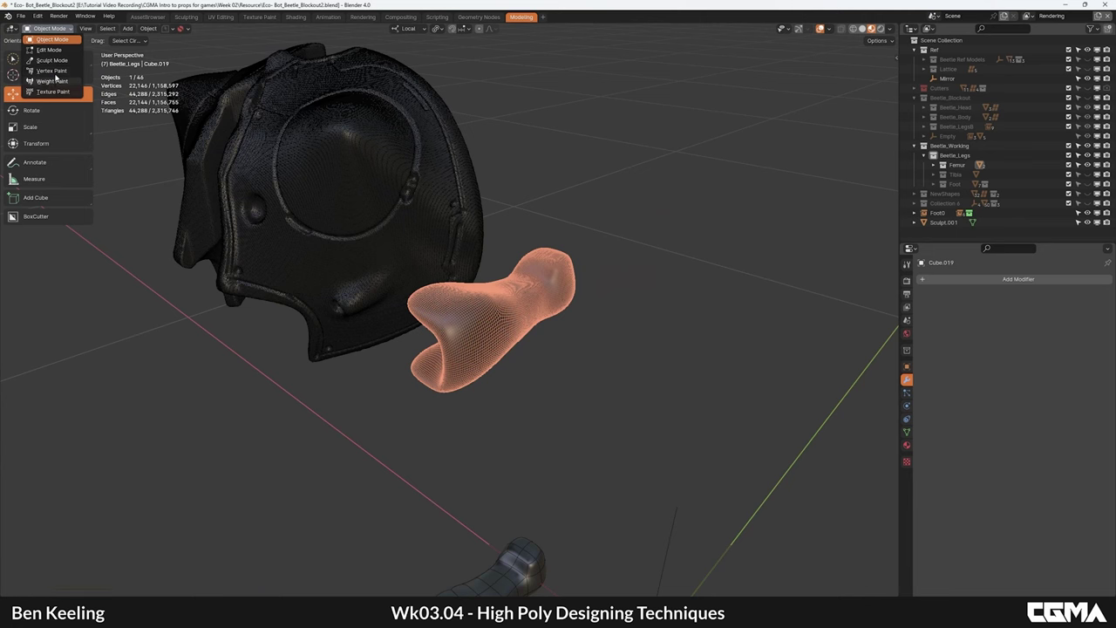
pyautogui.click(52, 61)
pyautogui.scroll(4, 476, 372)
pyautogui.moveTo(518, 235)
pyautogui.keyDown('alt'); pyautogui.mouseDown(button='middle')
pyautogui.moveTo(477, 372)
pyautogui.moveTo(532, 249)
pyautogui.mouseUp(button='middle'); pyautogui.keyUp('alt')
pyautogui.scroll(-1, 485, 343)
pyautogui.press('[')
pyautogui.press('[')
pyautogui.press('[')
pyautogui.press('[')
pyautogui.press('[')
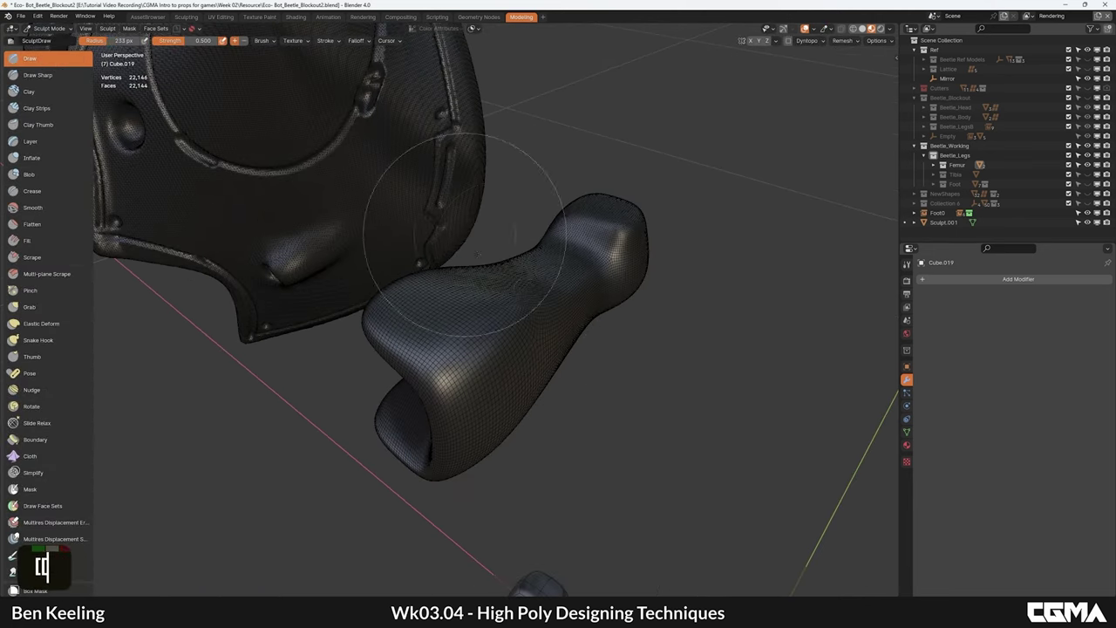
pyautogui.press('[')
pyautogui.press('[')
# Step: Remesh the femur copy with a voxel size of 0.001 m
pyautogui.click(846, 41)
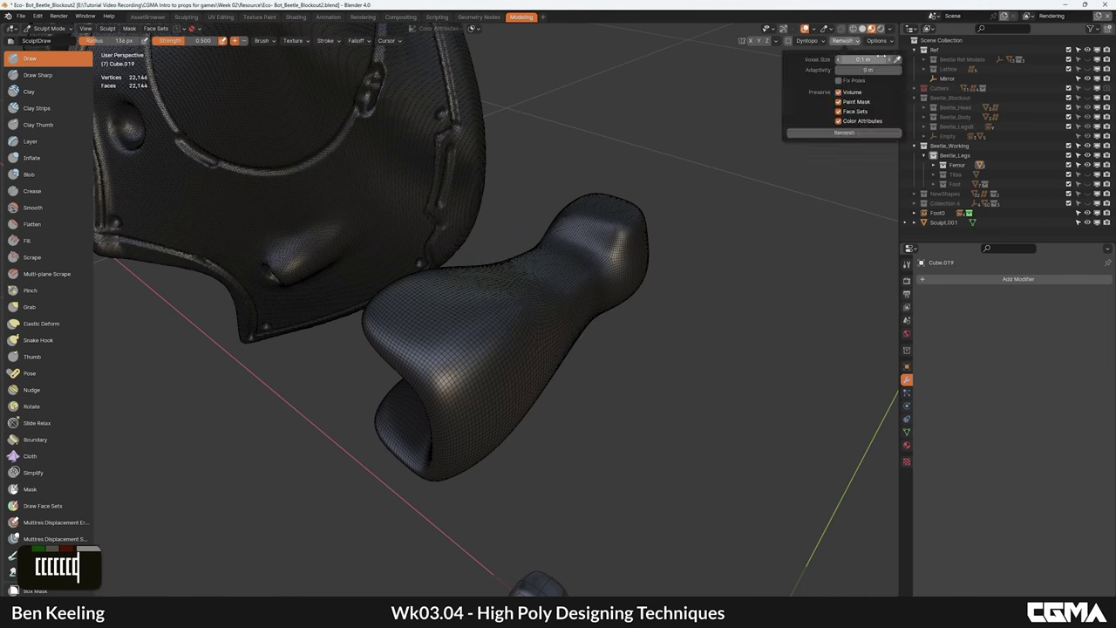
pyautogui.doubleClick(868, 59)
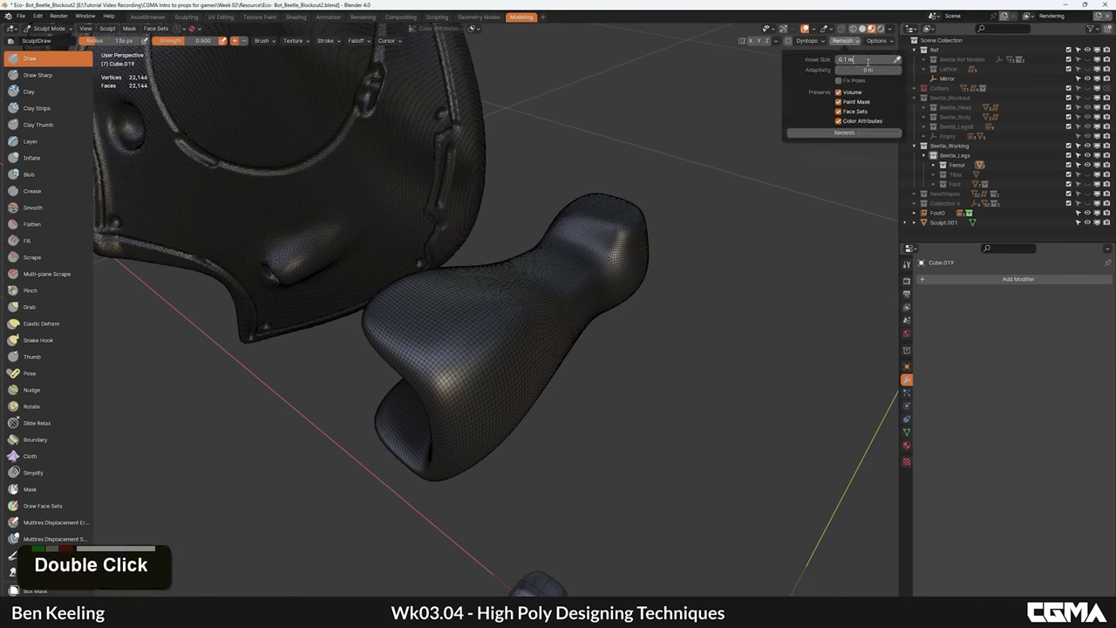
pyautogui.press('BackSpace')
pyautogui.press('BackSpace')
pyautogui.write('00')
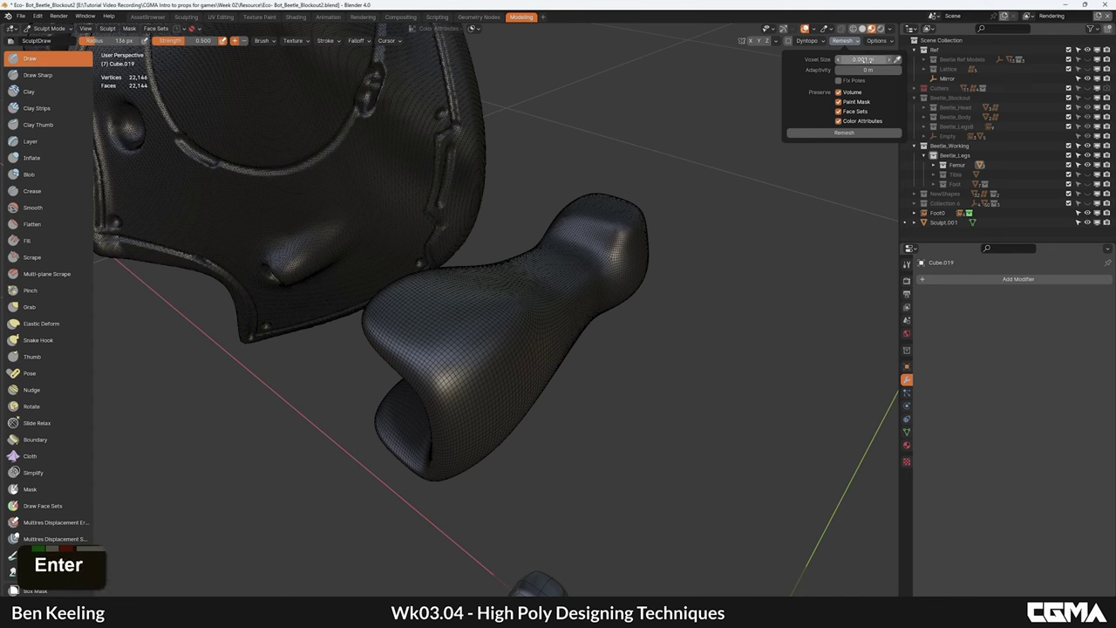
pyautogui.click(864, 135)
# Step: Examine the remeshed femur's surface density close up and from several sides
pyautogui.keyDown('alt'); pyautogui.moveTo(582, 307); pyautogui.dragTo(521, 311, button='middle'); pyautogui.keyUp('alt')
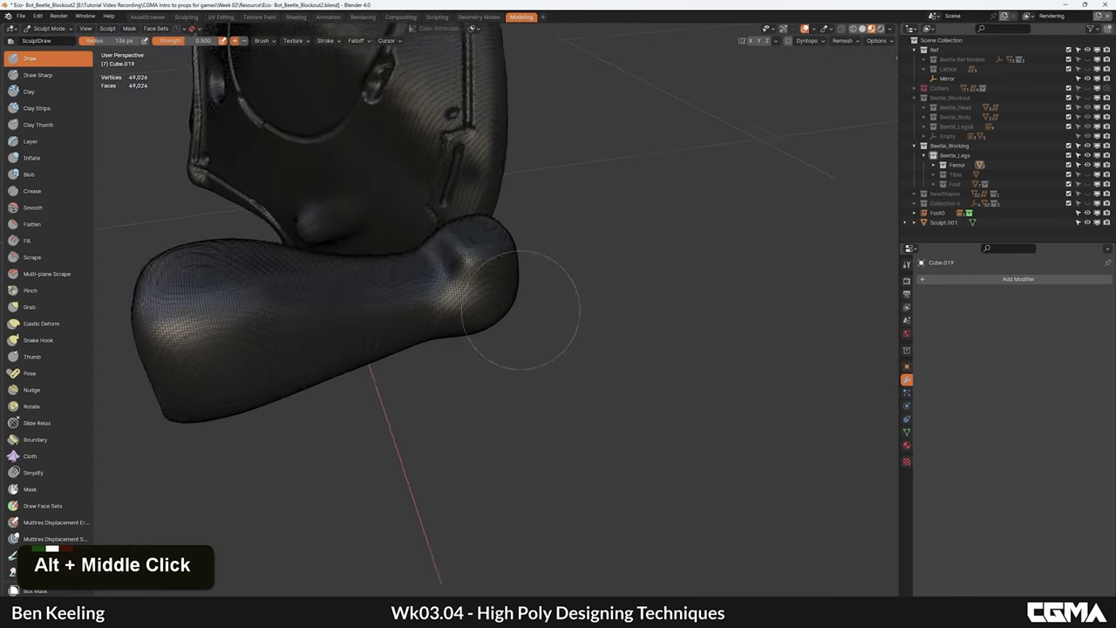
pyautogui.scroll(1, 488, 312)
pyautogui.moveTo(270, 323); pyautogui.dragTo(376, 317, button='middle')
pyautogui.scroll(3, 375, 305)
pyautogui.moveTo(359, 237); pyautogui.dragTo(522, 262, button='middle')
pyautogui.scroll(5, 523, 264)
pyautogui.scroll(-2, 545, 218)
pyautogui.scroll(-5, 534, 228)
pyautogui.moveTo(541, 392); pyautogui.dragTo(488, 286, button='middle')
pyautogui.moveTo(481, 324)
pyautogui.keyDown('alt'); pyautogui.mouseDown(button='middle')
pyautogui.moveTo(543, 320)
pyautogui.moveTo(530, 314)
pyautogui.mouseUp(button='middle'); pyautogui.keyUp('alt')
# Step: Try raised and inverted Draw strokes along the femur's outer side with a brush radius of 162 px
pyautogui.press(']')
pyautogui.press(']')
pyautogui.press(']')
pyautogui.press(']')
pyautogui.press(']')
pyautogui.press(']')
pyautogui.press(']')
pyautogui.press(']')
pyautogui.press(']')
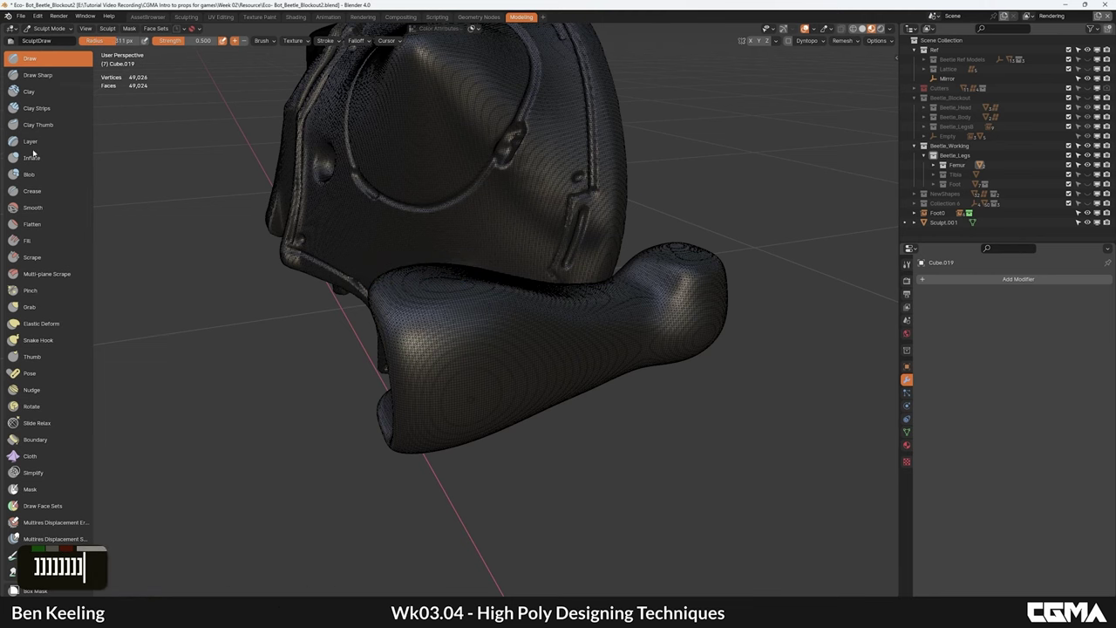
pyautogui.press('[')
pyautogui.press('[')
pyautogui.press('[')
pyautogui.press('[')
pyautogui.press('[')
pyautogui.press('[')
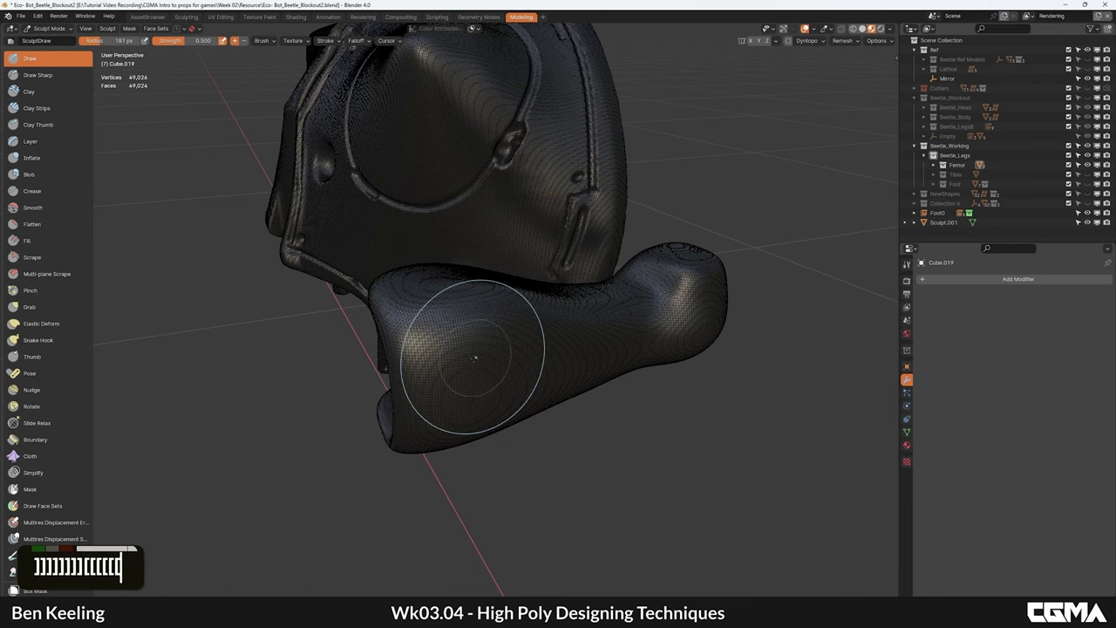
pyautogui.moveTo(597, 345)
pyautogui.mouseDown()
pyautogui.moveTo(665, 319)
pyautogui.moveTo(654, 323)
pyautogui.mouseUp()
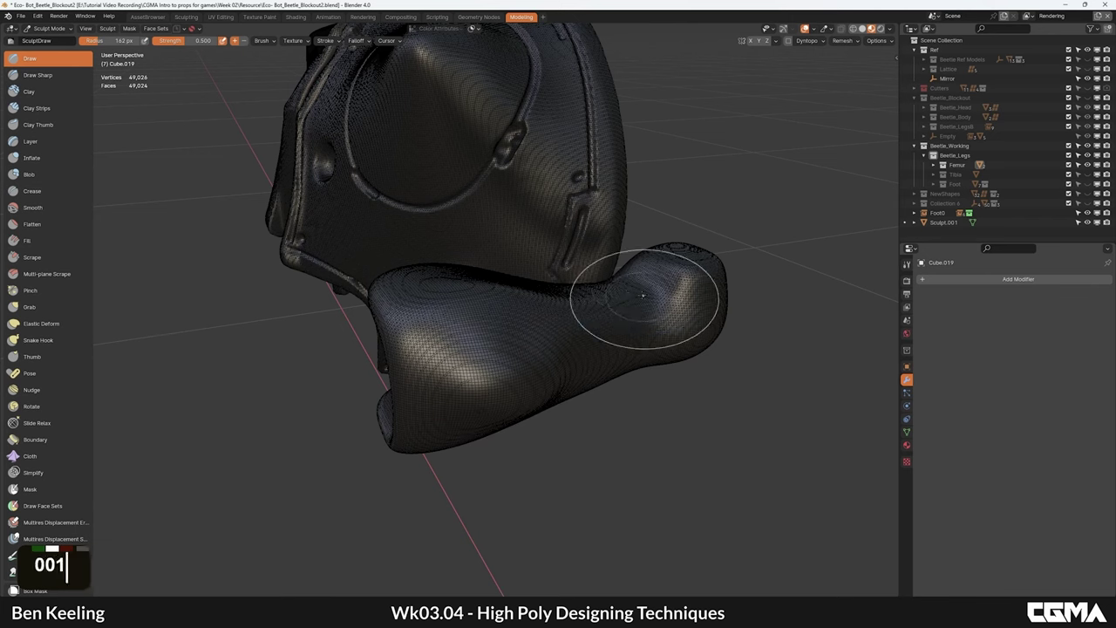
pyautogui.keyDown('alt'); pyautogui.moveTo(585, 331); pyautogui.dragTo(429, 301, button='middle'); pyautogui.keyUp('alt')
pyautogui.hotkey('ctrl', 'z')
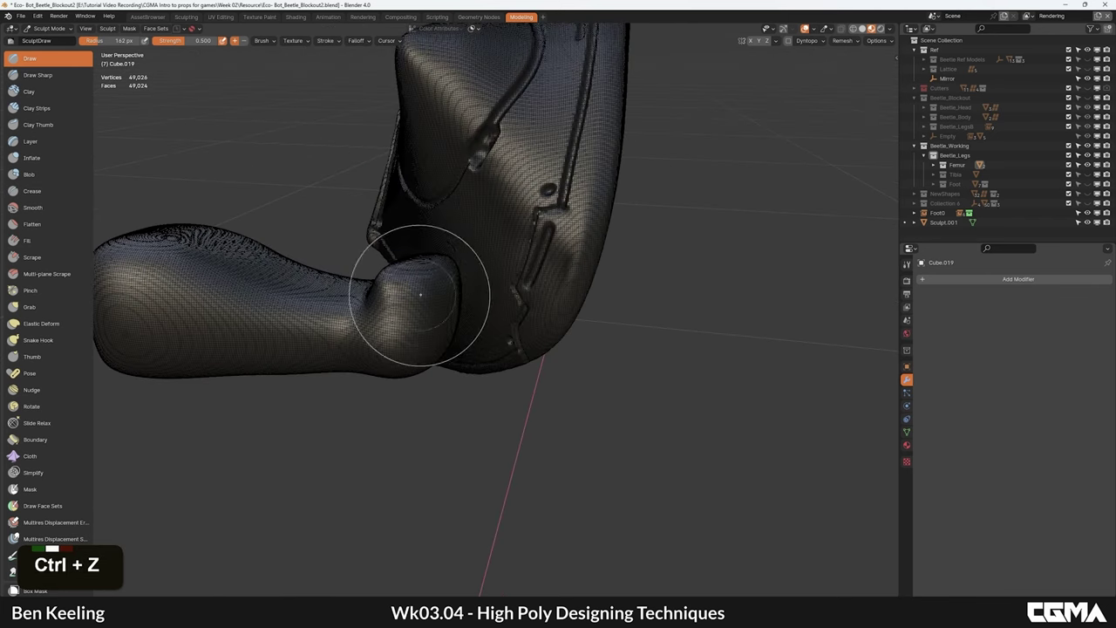
pyautogui.moveTo(393, 312)
pyautogui.keyDown('ctrl'); pyautogui.mouseDown()
pyautogui.moveTo(419, 325)
pyautogui.moveTo(471, 306)
pyautogui.mouseUp(); pyautogui.keyUp('ctrl')
pyautogui.hotkey('ctrl', 'z')
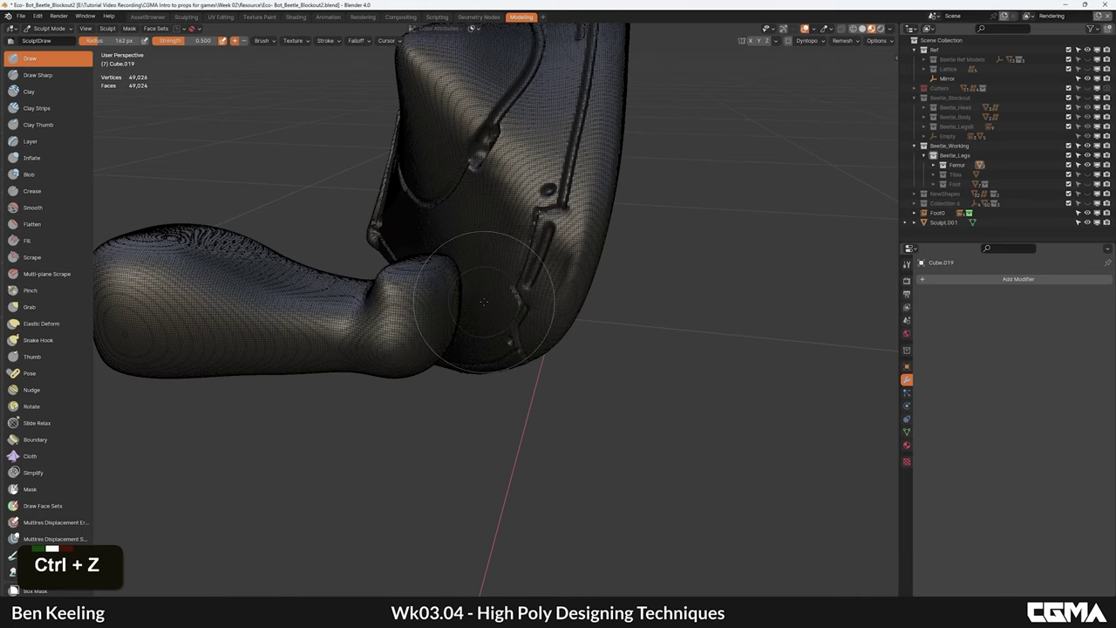
pyautogui.keyDown('alt'); pyautogui.moveTo(481, 281); pyautogui.dragTo(558, 292, button='middle'); pyautogui.keyUp('alt')
pyautogui.press('h')
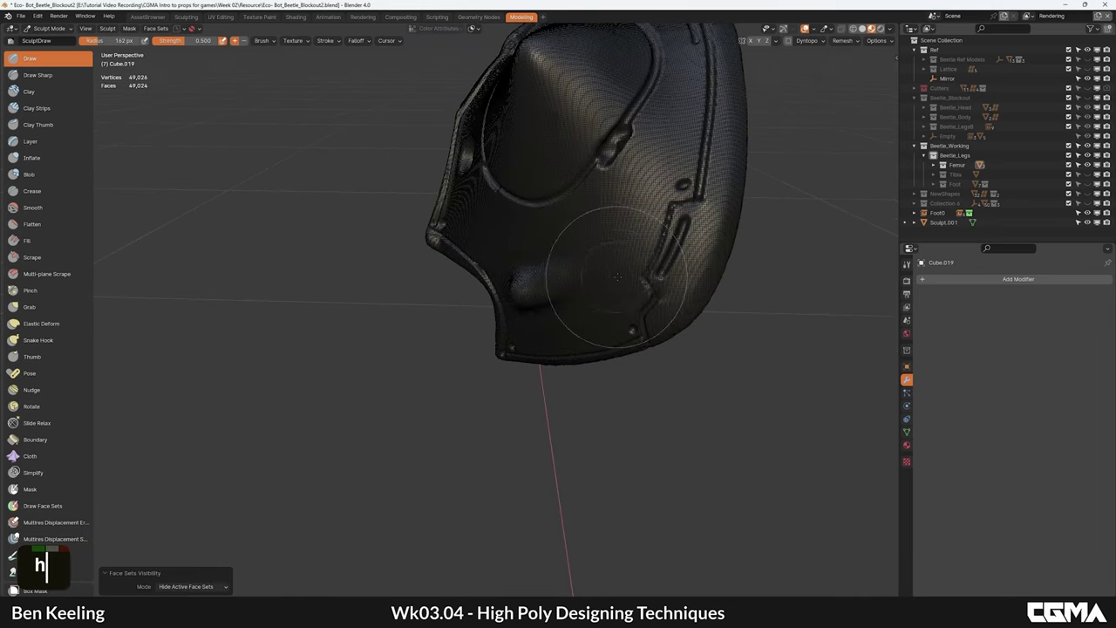
pyautogui.hotkey('ctrl', 'z')
# Step: Enlarge the Grab brush and pull the surface of the femur's wide end and joint end
pyautogui.press('g')
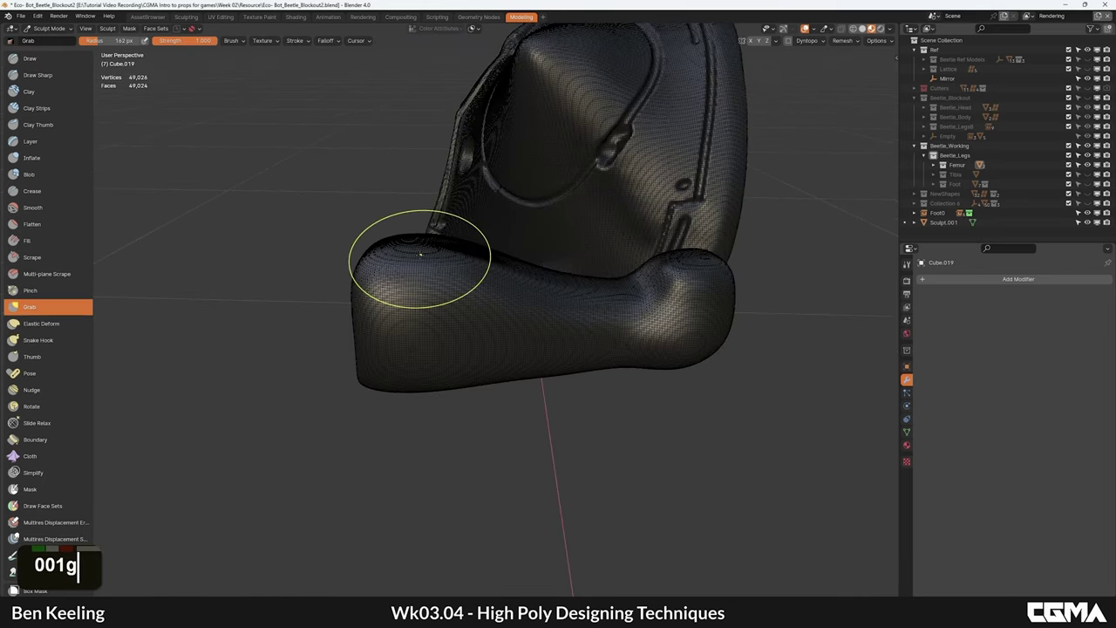
pyautogui.press(']')
pyautogui.press(']')
pyautogui.press(']')
pyautogui.press(']')
pyautogui.moveTo(403, 249)
pyautogui.mouseDown()
pyautogui.moveTo(392, 201)
pyautogui.moveTo(404, 249)
pyautogui.mouseUp()
pyautogui.press('h')
pyautogui.moveTo(688, 265)
pyautogui.mouseDown()
pyautogui.moveTo(734, 218)
pyautogui.moveTo(690, 276)
pyautogui.mouseUp()
pyautogui.moveTo(415, 256)
pyautogui.mouseDown()
pyautogui.moveTo(410, 232)
pyautogui.moveTo(399, 257)
pyautogui.mouseUp()
pyautogui.moveTo(427, 265)
pyautogui.keyDown('alt'); pyautogui.mouseDown(button='middle')
pyautogui.moveTo(558, 296)
pyautogui.moveTo(488, 288)
pyautogui.mouseUp(button='middle'); pyautogui.keyUp('alt')
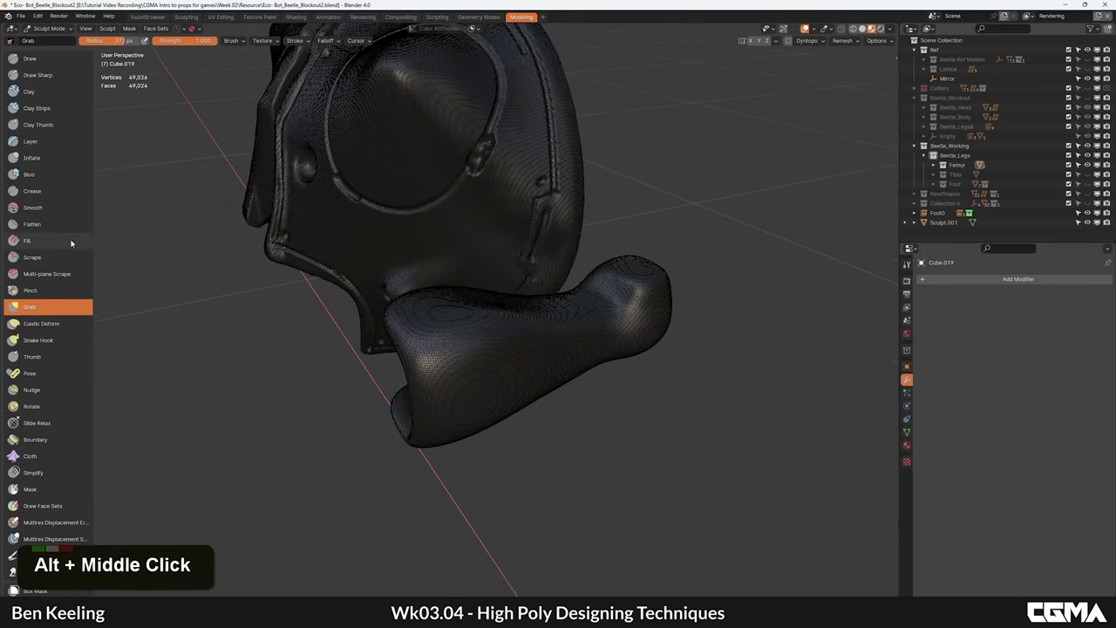
# Step: Try flattening the femur's wide end, middle and joint end with Scrape brush strokes
pyautogui.click(41, 242)
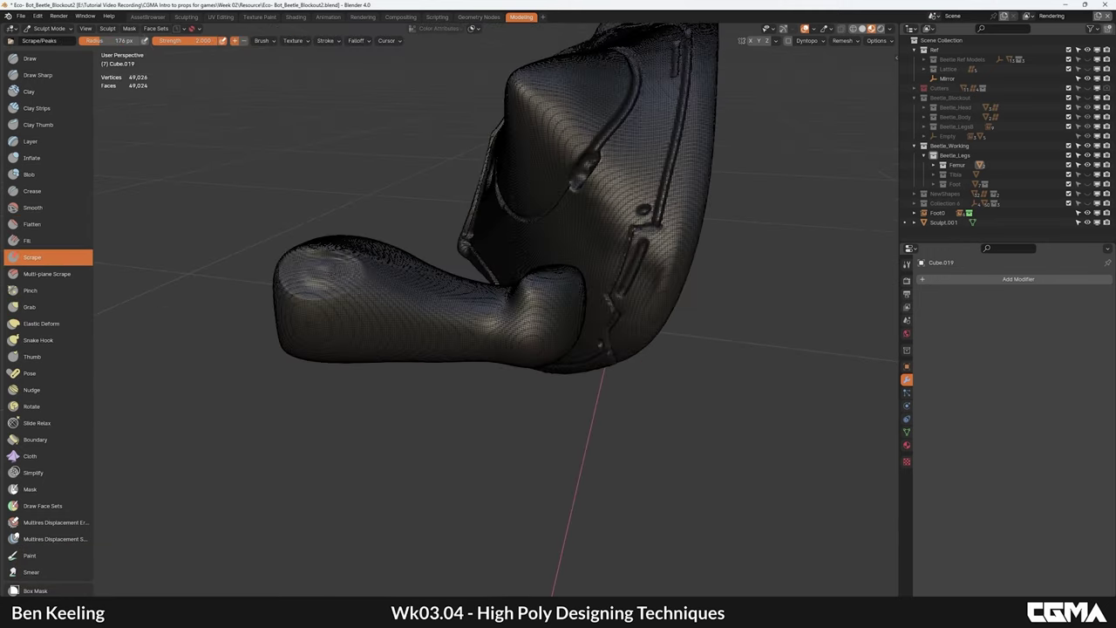
pyautogui.hotkey('ctrl', 'z')
pyautogui.hotkey('ctrl', 'z')
pyautogui.moveTo(294, 259); pyautogui.dragTo(319, 260)
pyautogui.moveTo(316, 259)
pyautogui.mouseDown()
pyautogui.moveTo(354, 277)
pyautogui.moveTo(366, 267)
pyautogui.moveTo(351, 279)
pyautogui.mouseUp()
pyautogui.hotkey('ctrl', 'z')
pyautogui.hotkey('ctrl', 'z')
pyautogui.press('F4')
pyautogui.moveTo(406, 294); pyautogui.dragTo(504, 312)
pyautogui.moveTo(551, 306); pyautogui.dragTo(556, 302)
pyautogui.hotkey('ctrl', 'z')
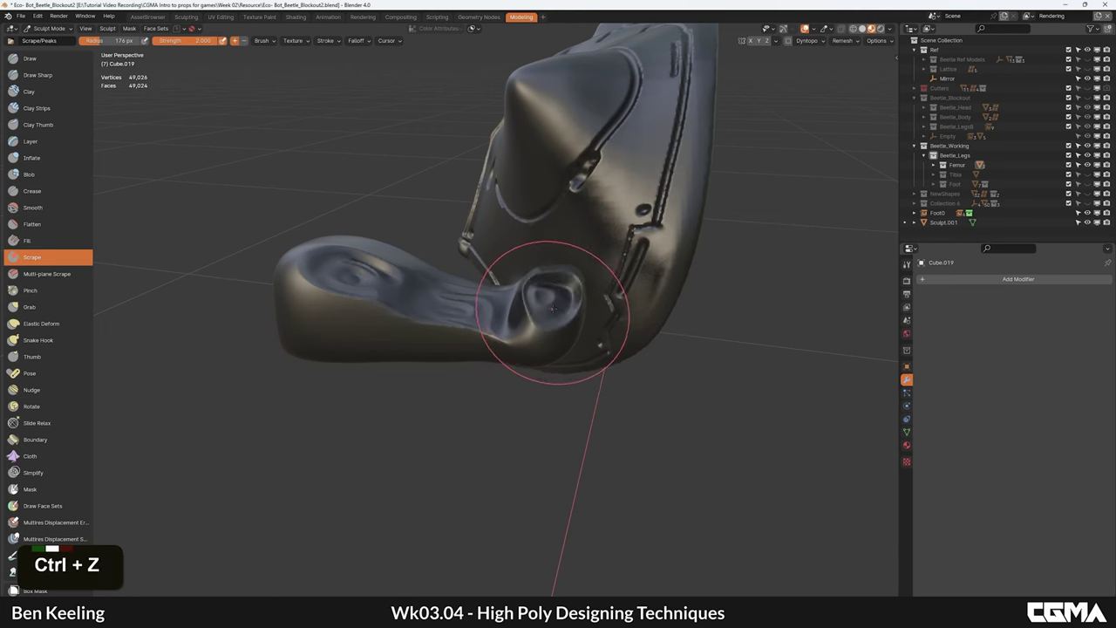
pyautogui.hotkey('ctrl', 'z')
pyautogui.hotkey('ctrl', 'z')
pyautogui.hotkey('ctrl', 'z')
pyautogui.hotkey('ctrl', 'z')
pyautogui.hotkey('ctrl', 'z')
# Step: Try carving a groove into the femur's outer side with the Crease brush at a 36 px radius
pyautogui.keyDown('alt'); pyautogui.moveTo(488, 161); pyautogui.dragTo(515, 130, button='middle'); pyautogui.keyUp('alt')
pyautogui.keyDown('alt'); pyautogui.moveTo(297, 166); pyautogui.dragTo(344, 164, button='middle'); pyautogui.keyUp('alt')
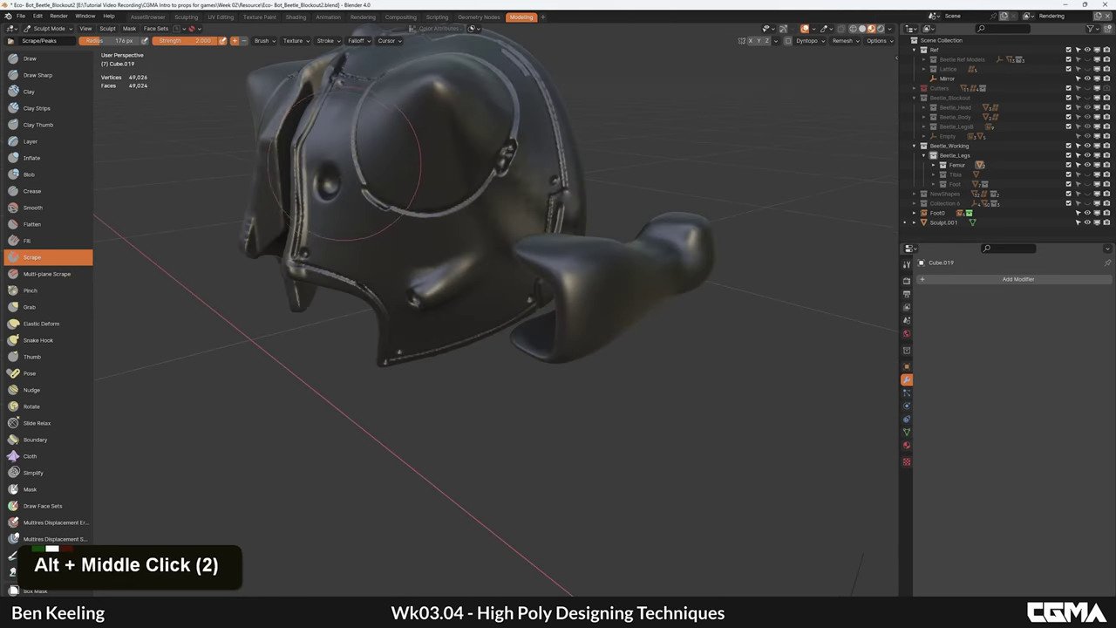
pyautogui.click(57, 197)
pyautogui.keyDown('alt'); pyautogui.moveTo(577, 294); pyautogui.dragTo(526, 298, button='middle'); pyautogui.keyUp('alt')
pyautogui.press('[')
pyautogui.press('[')
pyautogui.press('[')
pyautogui.press('[')
pyautogui.press('[')
pyautogui.press('[')
pyautogui.press('[')
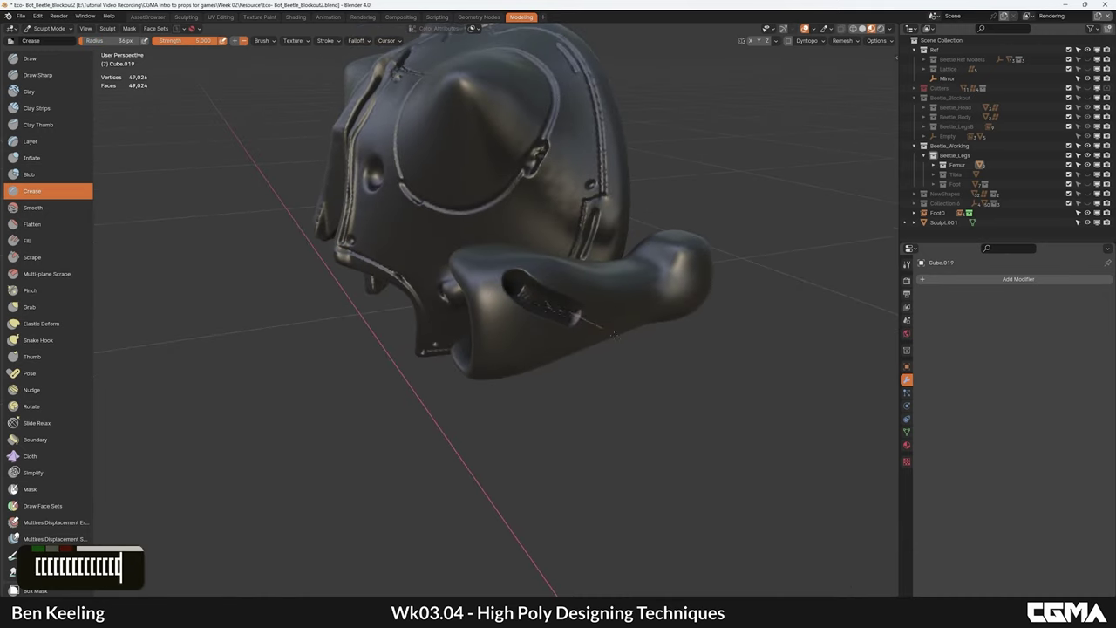
pyautogui.hotkey('ctrl', 'z')
# Step: Try a finer curved crease along the femur's outer side with a 22 px radius and strength 1.000
pyautogui.keyDown('alt'); pyautogui.moveTo(663, 298); pyautogui.dragTo(451, 314, button='middle'); pyautogui.keyUp('alt')
pyautogui.scroll(3, 451, 314)
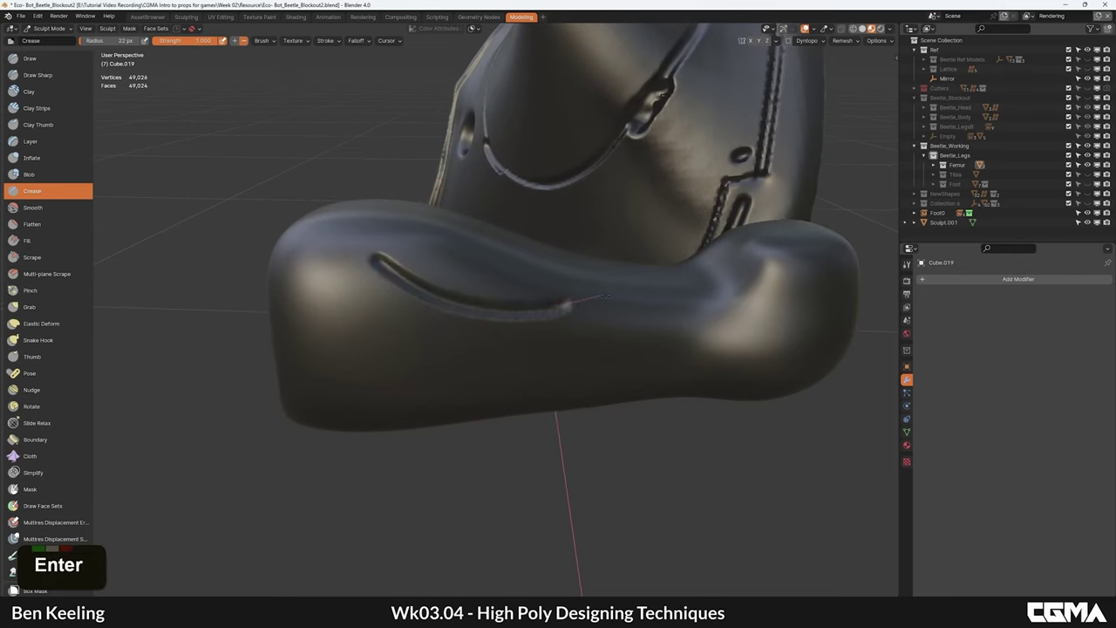
pyautogui.hotkey('ctrl', 'z')
pyautogui.hotkey('ctrl', 'z')
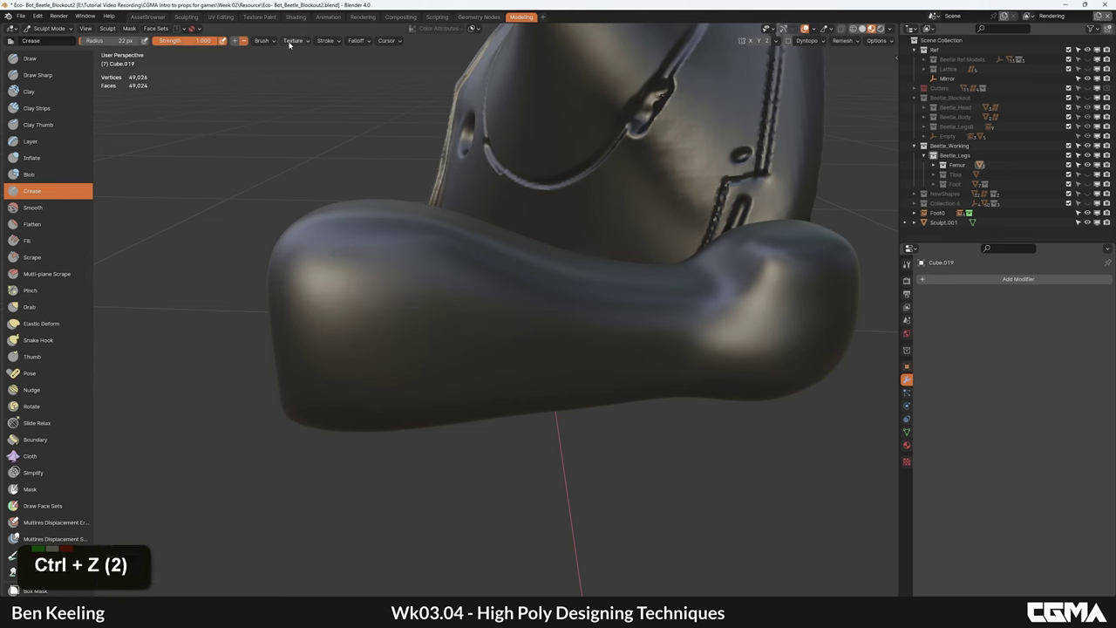
# Step: Turn off Stabilize Stroke and try a freehand crease along the femur's outer side
pyautogui.click(324, 41)
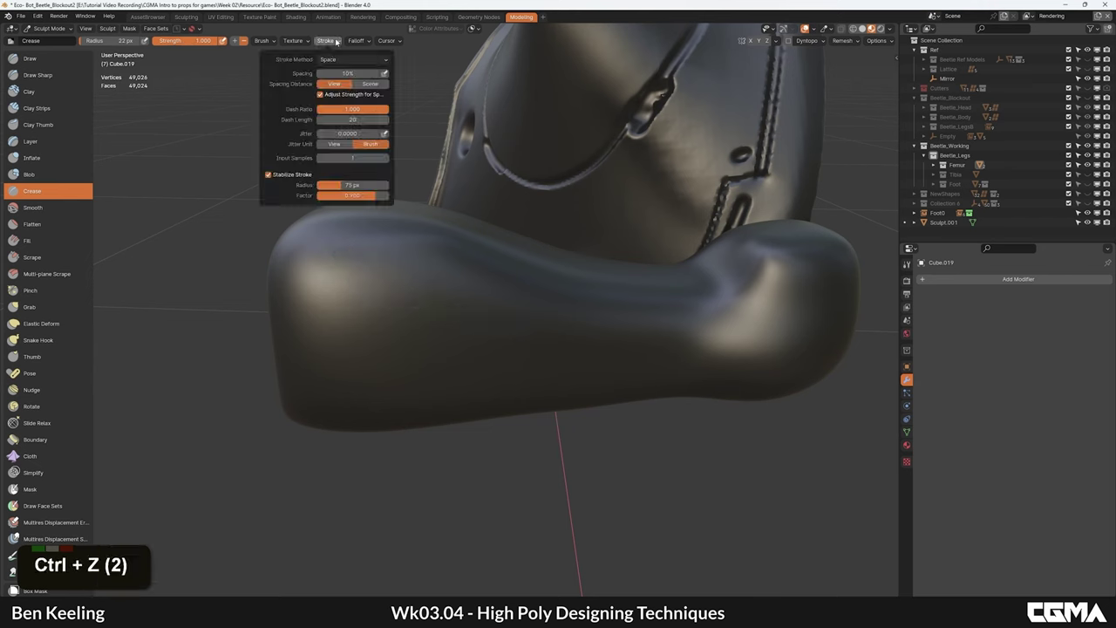
pyautogui.click(270, 176)
pyautogui.moveTo(433, 307); pyautogui.dragTo(645, 343)
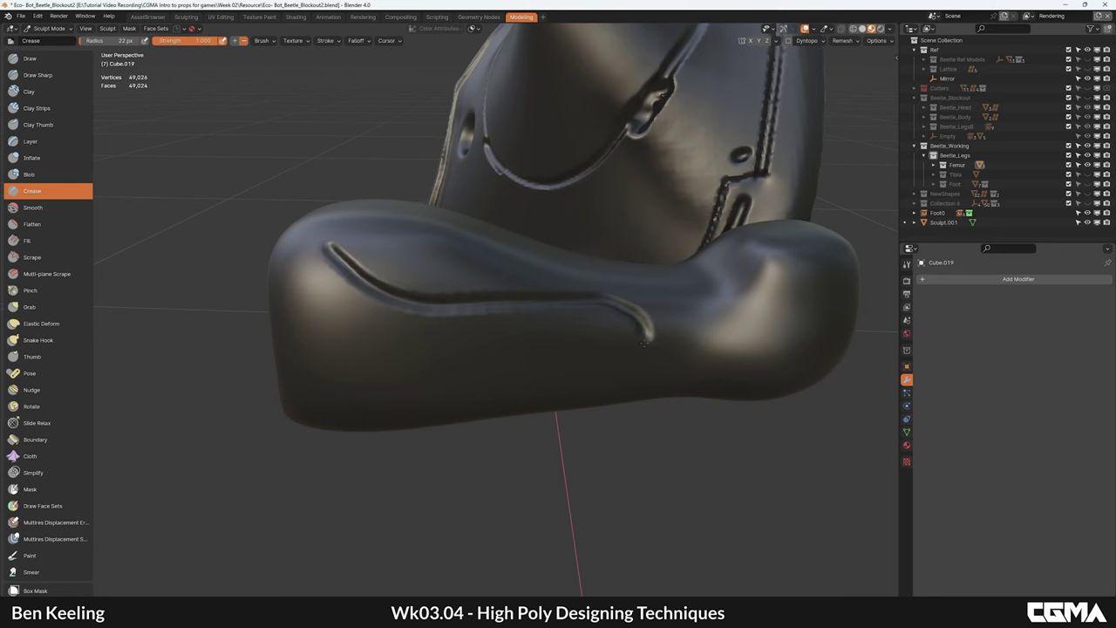
pyautogui.scroll(-2, 491, 319)
pyautogui.keyDown('alt'); pyautogui.moveTo(490, 319); pyautogui.dragTo(469, 268, button='middle'); pyautogui.keyUp('alt')
pyautogui.hotkey('ctrl', 'z')
# Step: Try toggling X-axis symmetry for the femur sculpt and undo the latest changes
pyautogui.keyDown('alt'); pyautogui.moveTo(571, 262); pyautogui.dragTo(502, 289, button='middle'); pyautogui.keyUp('alt')
pyautogui.keyDown('alt'); pyautogui.moveTo(593, 292); pyautogui.dragTo(514, 351, button='middle'); pyautogui.keyUp('alt')
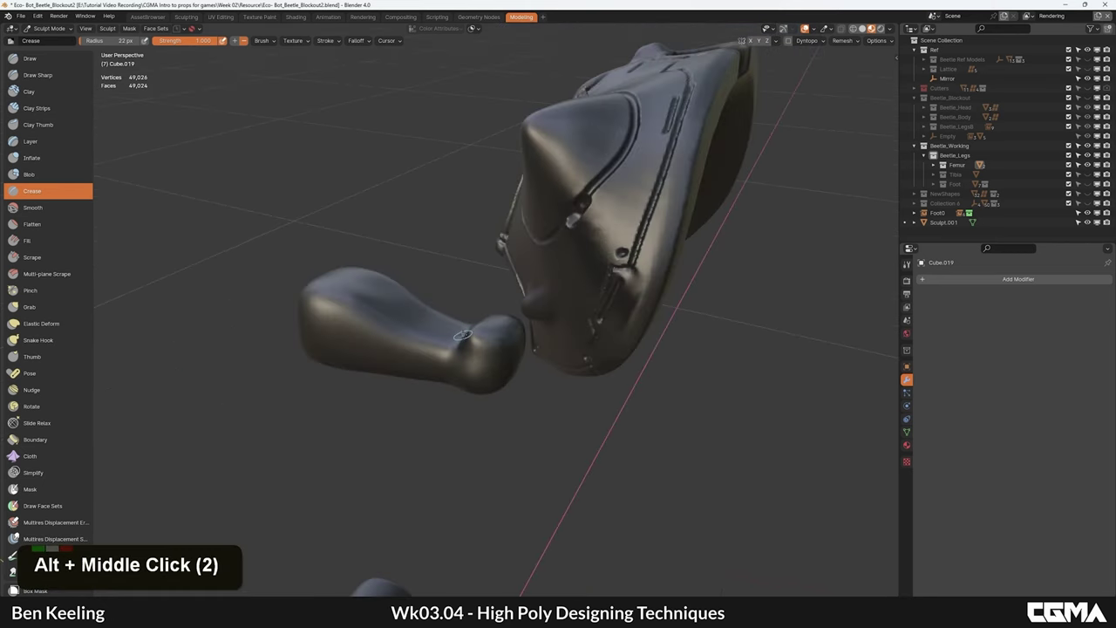
pyautogui.moveTo(479, 393)
pyautogui.keyDown('alt'); pyautogui.mouseDown(button='middle')
pyautogui.moveTo(641, 168)
pyautogui.moveTo(679, 184)
pyautogui.mouseUp(button='middle'); pyautogui.keyUp('alt')
pyautogui.hotkey('ctrl', 'z')
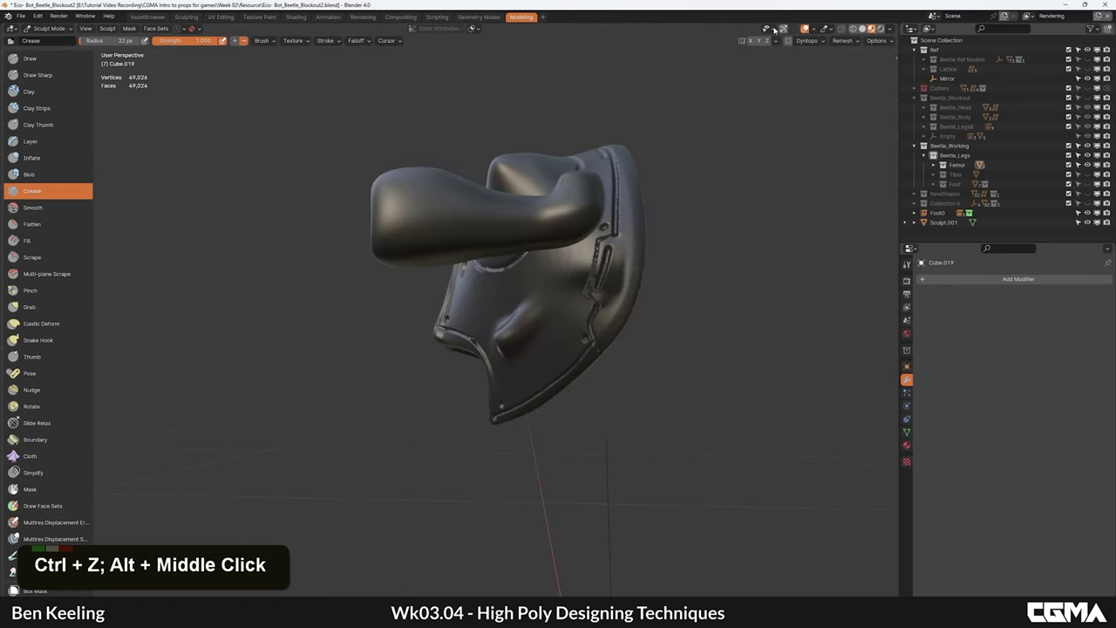
pyautogui.click(752, 42)
pyautogui.keyDown('alt'); pyautogui.moveTo(650, 144); pyautogui.dragTo(492, 230, button='middle'); pyautogui.keyUp('alt')
pyautogui.moveTo(635, 311)
pyautogui.keyDown('alt'); pyautogui.mouseDown(button='middle')
pyautogui.moveTo(578, 271)
pyautogui.moveTo(640, 175)
pyautogui.moveTo(600, 193)
pyautogui.moveTo(615, 248)
pyautogui.mouseUp(button='middle'); pyautogui.keyUp('alt')
pyautogui.hotkey('ctrl', 'z')
pyautogui.hotkey('ctrl', 'z')
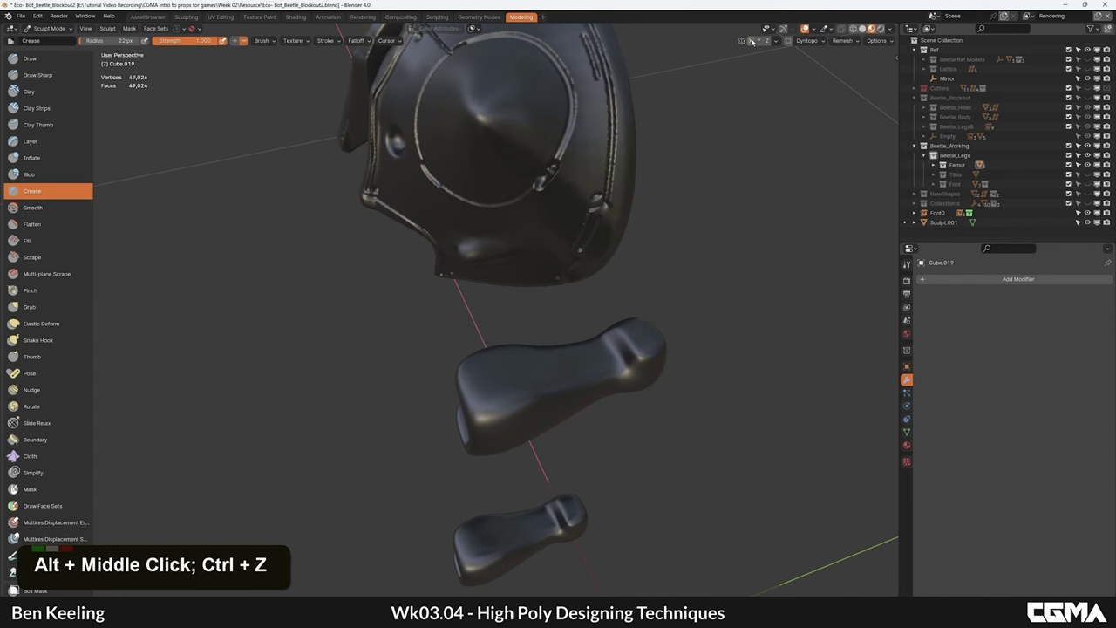
# Step: Turn on Stabilize Stroke and carve a smooth curved crease along the femur's outer side up to the joint end
pyautogui.click(330, 41)
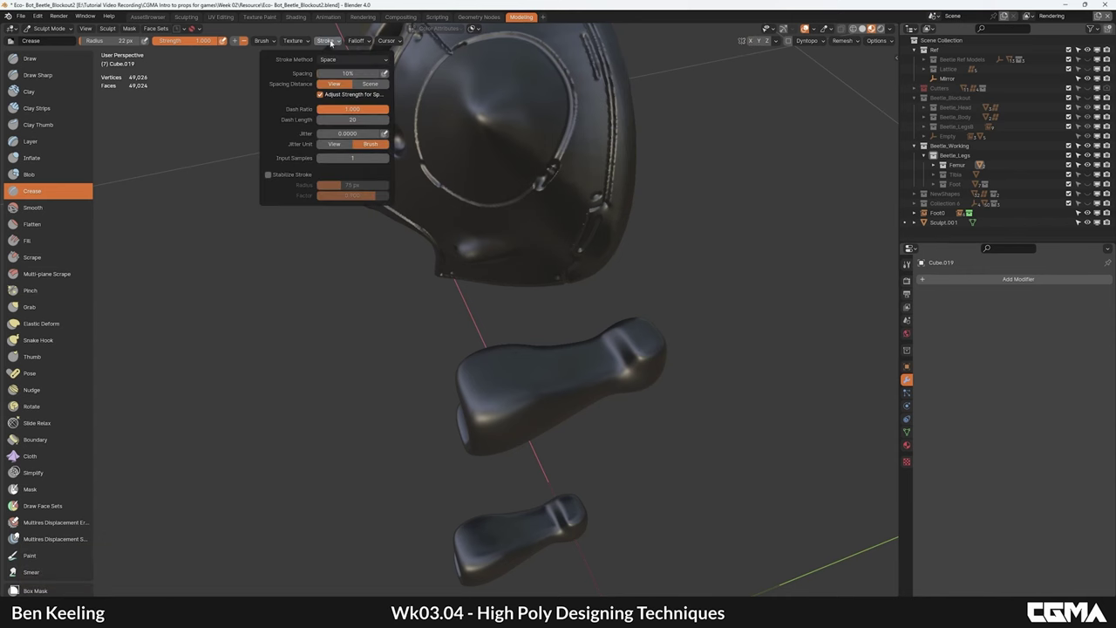
pyautogui.click(270, 176)
pyautogui.keyDown('alt'); pyautogui.moveTo(571, 406); pyautogui.dragTo(518, 323, button='middle'); pyautogui.keyUp('alt')
pyautogui.scroll(3, 516, 322)
pyautogui.moveTo(384, 271)
pyautogui.mouseDown()
pyautogui.moveTo(547, 308)
pyautogui.moveTo(648, 350)
pyautogui.moveTo(742, 325)
pyautogui.moveTo(778, 261)
pyautogui.mouseUp()
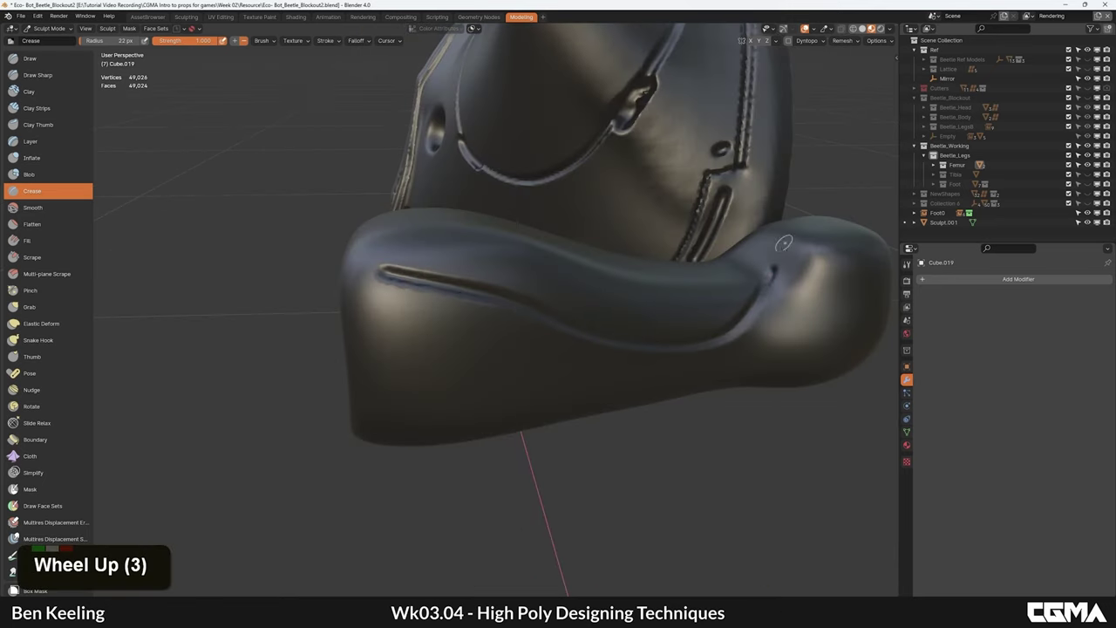
# Step: Switch sculpting from the femur copy to the helmet-shaped Sculpt.001 object
pyautogui.scroll(-3, 784, 242)
pyautogui.keyDown('alt'); pyautogui.moveTo(784, 243); pyautogui.dragTo(859, 266, button='middle'); pyautogui.keyUp('alt')
pyautogui.keyDown('alt'); pyautogui.moveTo(292, 173); pyautogui.dragTo(493, 333, button='middle'); pyautogui.keyUp('alt')
pyautogui.moveTo(499, 377); pyautogui.dragTo(480, 276, button='middle')
pyautogui.hotkey('alt', 'w')
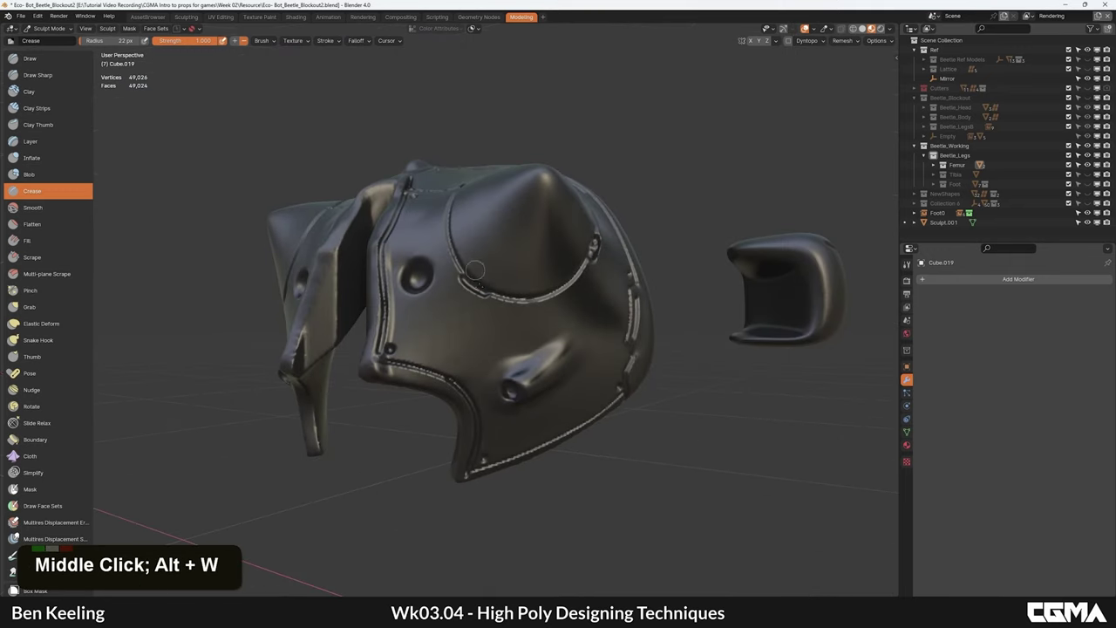
pyautogui.click(52, 29)
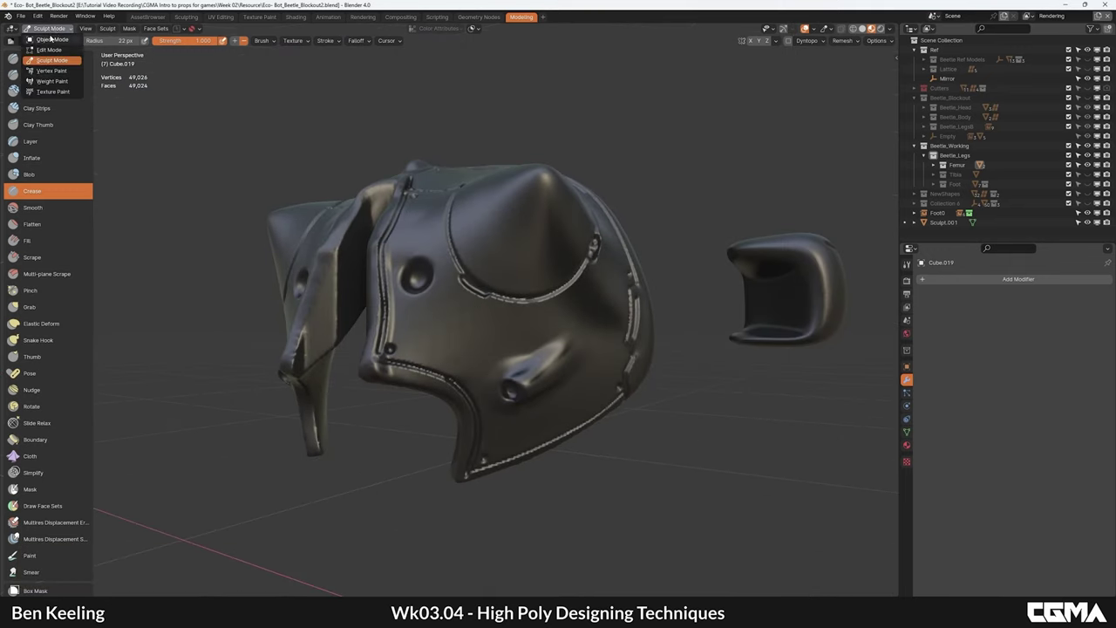
pyautogui.click(52, 39)
pyautogui.click(456, 272)
pyautogui.click(48, 28)
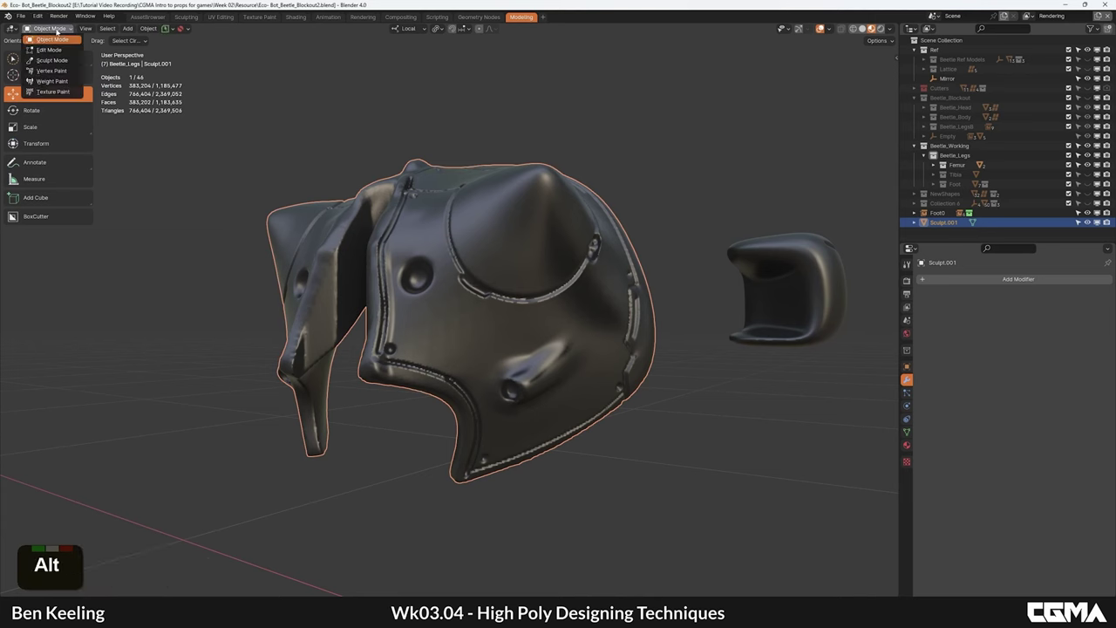
pyautogui.click(55, 61)
# Step: Try a stabilized Crease stroke across the side of the helmet-shaped sculpt
pyautogui.keyDown('alt'); pyautogui.moveTo(443, 234); pyautogui.dragTo(450, 277, button='middle'); pyautogui.keyUp('alt')
pyautogui.scroll(3, 446, 275)
pyautogui.moveTo(426, 185)
pyautogui.mouseDown()
pyautogui.moveTo(467, 338)
pyautogui.moveTo(616, 347)
pyautogui.moveTo(702, 318)
pyautogui.mouseUp()
pyautogui.scroll(-3, 574, 282)
pyautogui.keyDown('alt'); pyautogui.moveTo(514, 277); pyautogui.dragTo(547, 265, button='middle'); pyautogui.keyUp('alt')
pyautogui.moveTo(403, 252)
pyautogui.keyDown('alt'); pyautogui.mouseDown(button='middle')
pyautogui.moveTo(445, 255)
pyautogui.moveTo(388, 262)
pyautogui.mouseUp(button='middle'); pyautogui.keyUp('alt')
pyautogui.hotkey('ctrl', 'z')
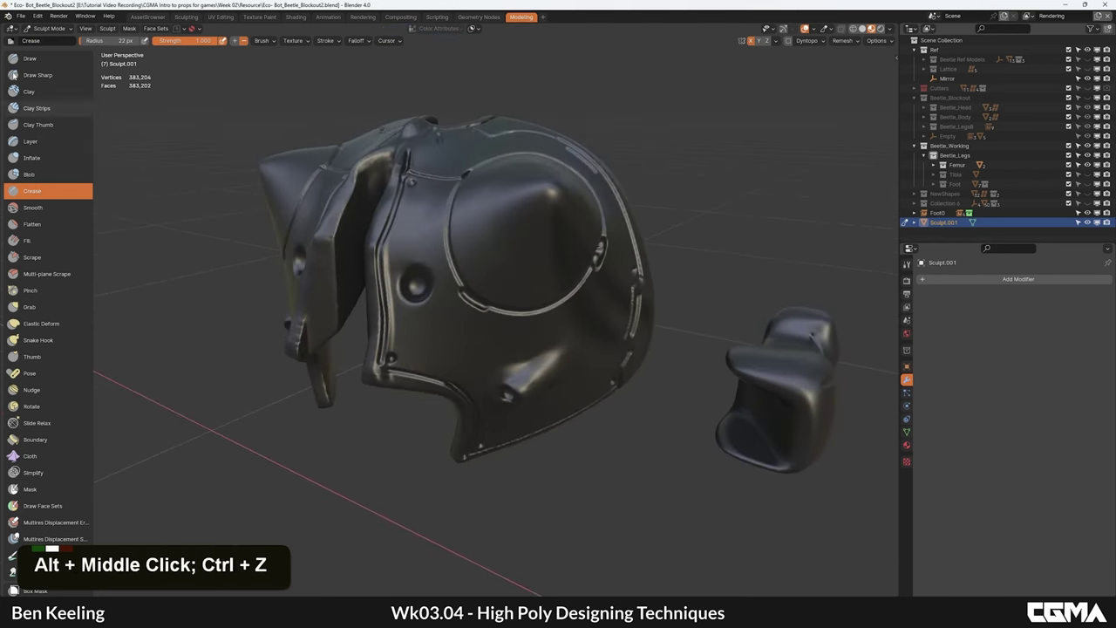
# Step: Select the femur copy in Object Mode and put it back into Sculpt Mode
pyautogui.click(50, 31)
pyautogui.click(51, 39)
pyautogui.click(753, 409)
pyautogui.moveTo(756, 407); pyautogui.dragTo(607, 349, button='middle')
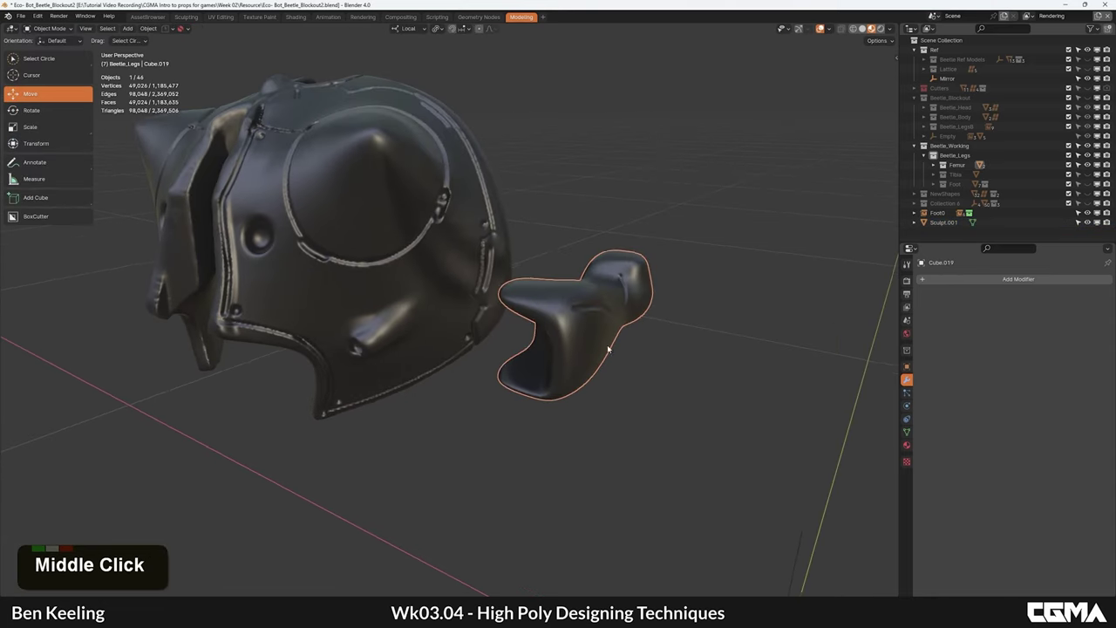
pyautogui.click(52, 29)
pyautogui.click(54, 61)
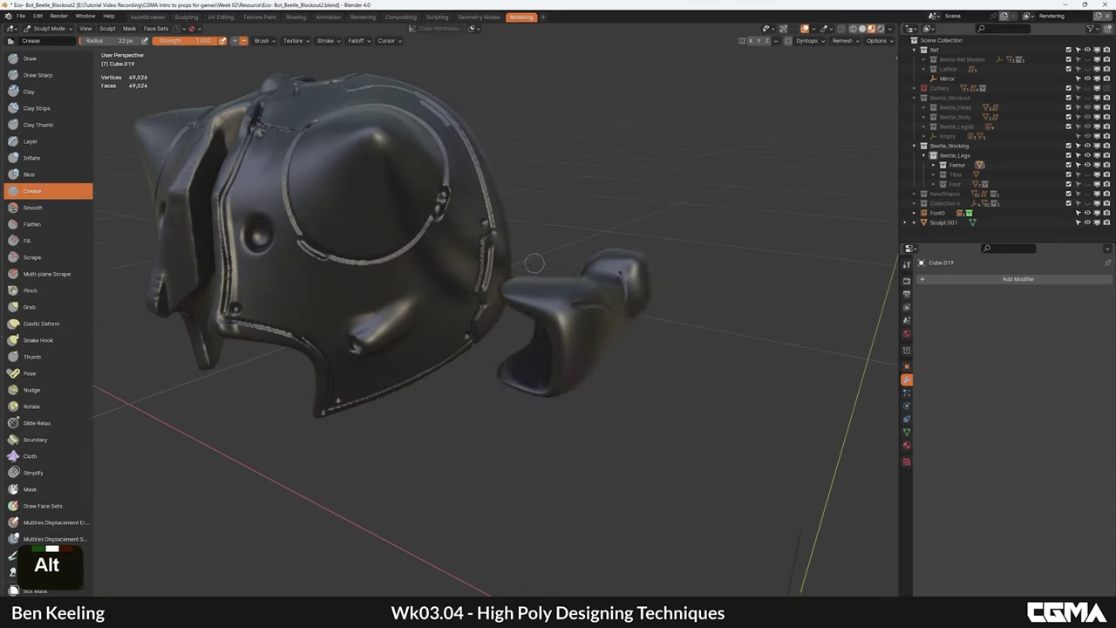
pyautogui.keyDown('alt'); pyautogui.moveTo(584, 306); pyautogui.dragTo(547, 330, button='middle'); pyautogui.keyUp('alt')
pyautogui.hotkey('ctrl', 'z')
pyautogui.hotkey('ctrl', 'z')
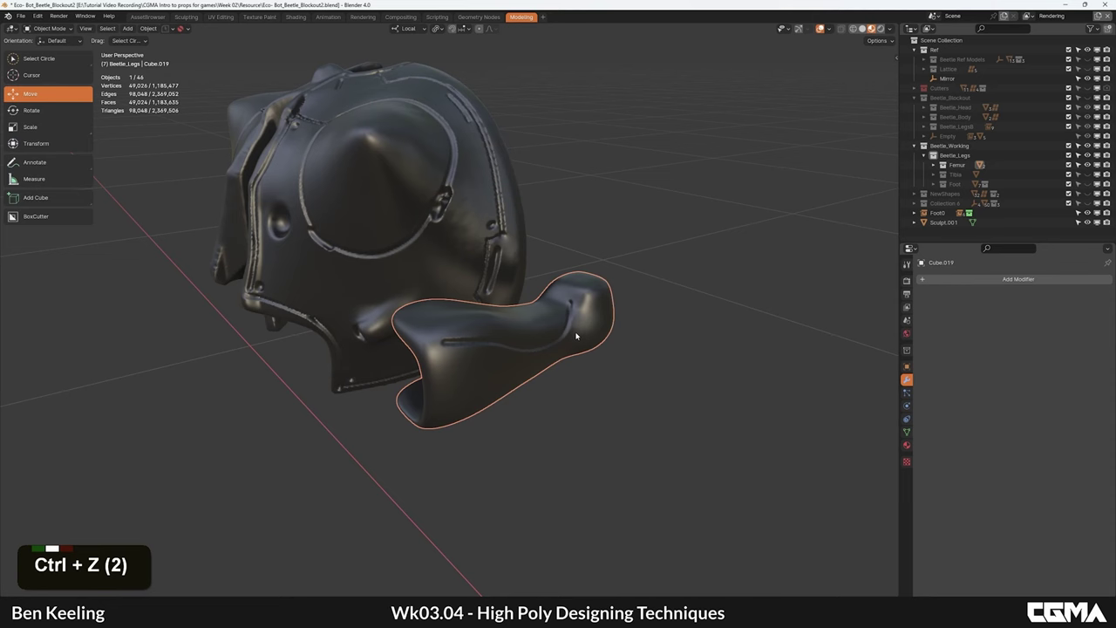
pyautogui.click(534, 348)
pyautogui.keyDown('alt'); pyautogui.moveTo(534, 349); pyautogui.dragTo(526, 310, button='middle'); pyautogui.keyUp('alt')
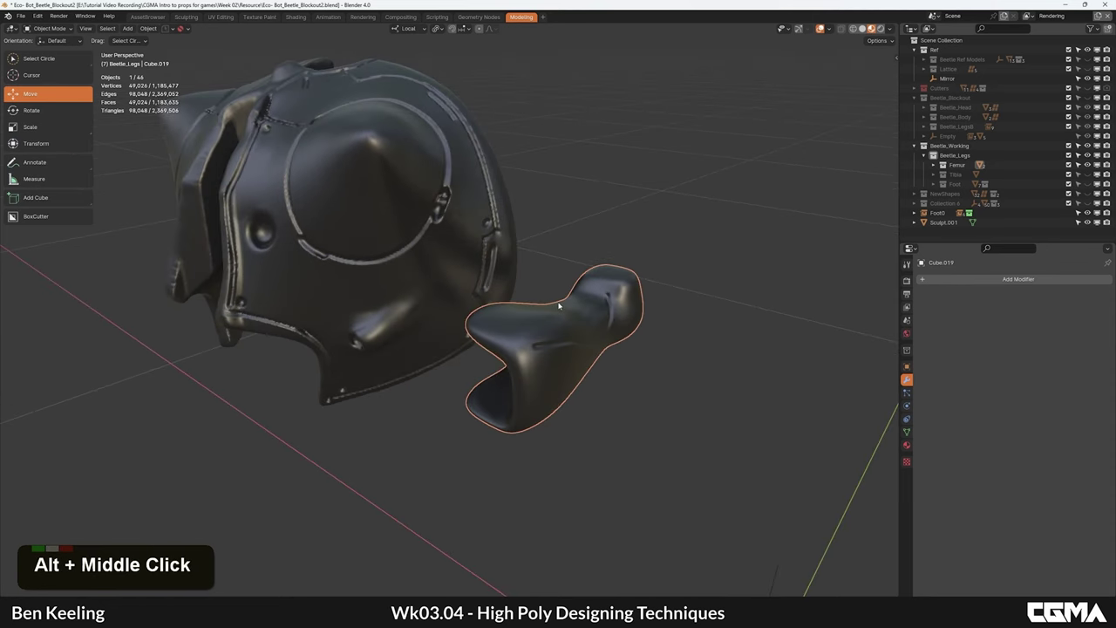
pyautogui.click(50, 28)
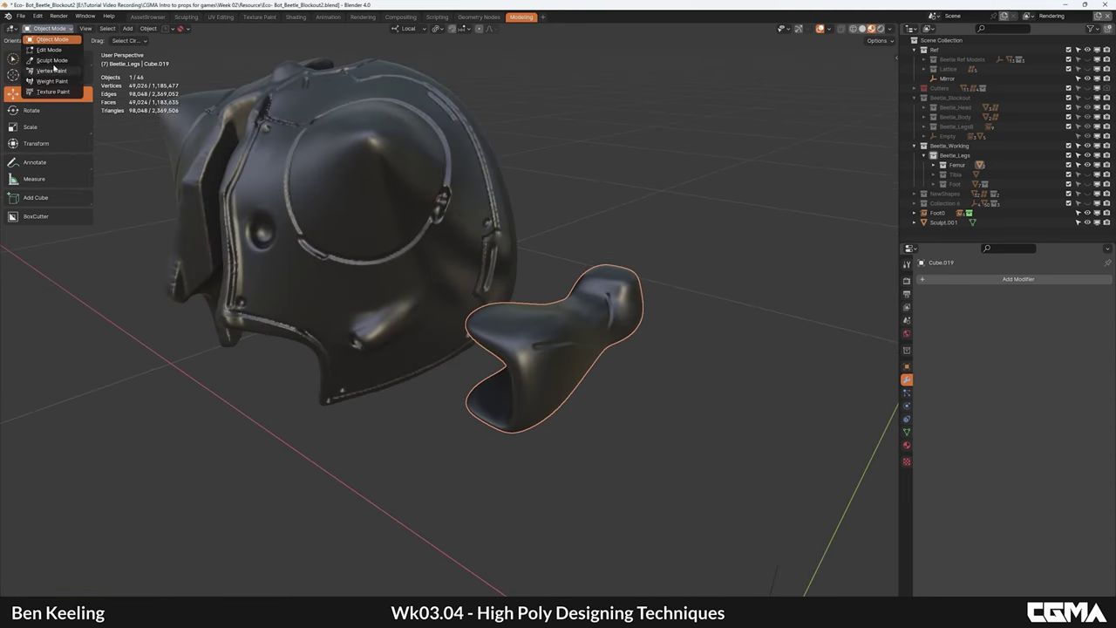
pyautogui.click(54, 62)
# Step: Enable Dyntopo for the femur copy and show the wireframe over its surface
pyautogui.keyDown('alt'); pyautogui.moveTo(636, 267); pyautogui.dragTo(583, 272, button='middle'); pyautogui.keyUp('alt')
pyautogui.keyDown('alt'); pyautogui.moveTo(558, 336); pyautogui.dragTo(440, 359, button='middle'); pyautogui.keyUp('alt')
pyautogui.moveTo(441, 359); pyautogui.dragTo(490, 308, button='middle')
pyautogui.scroll(1, 491, 308)
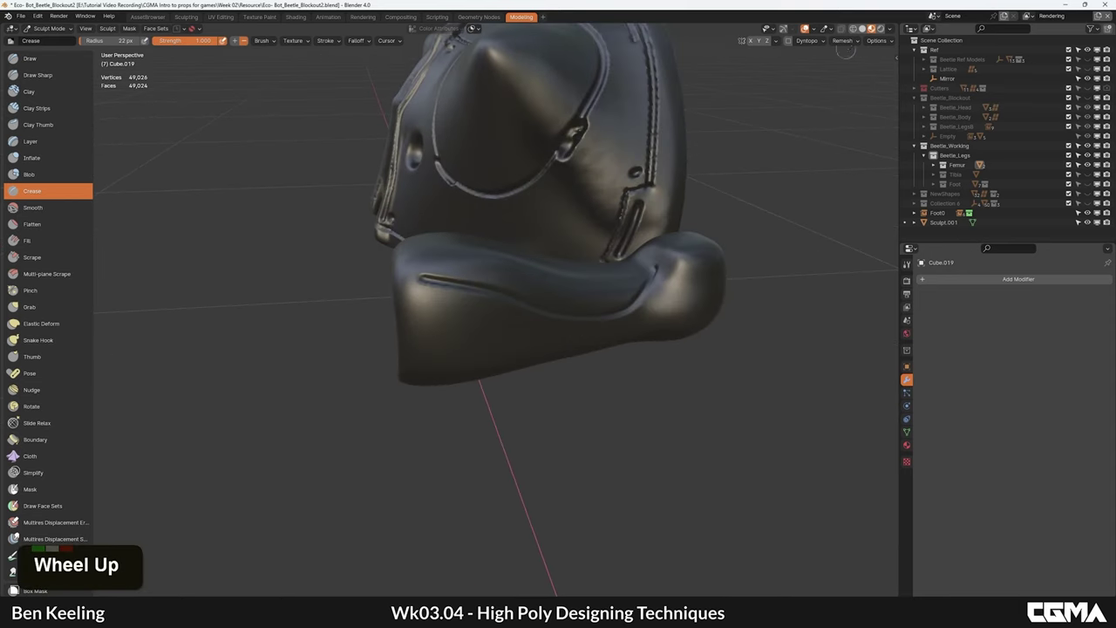
pyautogui.click(788, 41)
pyautogui.click(805, 42)
pyautogui.moveTo(564, 311); pyautogui.dragTo(452, 223, button='middle')
pyautogui.press('F4')
pyautogui.scroll(2, 478, 321)
pyautogui.moveTo(532, 321); pyautogui.dragTo(512, 317, button='middle')
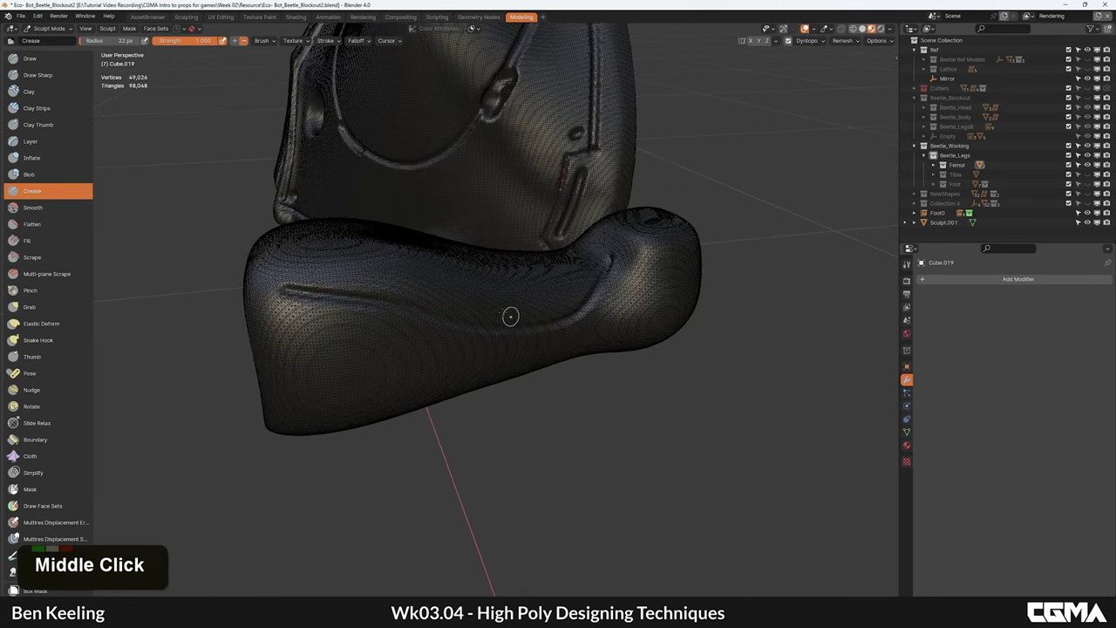
# Step: Enlarge the brush greatly and try broad Draw strokes at strength 0.500 across the femur's surface
pyautogui.press(']')
pyautogui.press(']')
pyautogui.press(']')
pyautogui.press(']')
pyautogui.press(']')
pyautogui.press(']')
pyautogui.press(']')
pyautogui.press(']')
pyautogui.press(']')
pyautogui.press(']')
pyautogui.press(']')
pyautogui.press(']')
pyautogui.press(']')
pyautogui.press(']')
pyautogui.press(']')
pyautogui.press(']')
pyautogui.press(']')
pyautogui.press(']')
pyautogui.press(']')
pyautogui.press(']')
pyautogui.press(']')
pyautogui.press(']')
pyautogui.press(']')
pyautogui.press(']')
pyautogui.press(']')
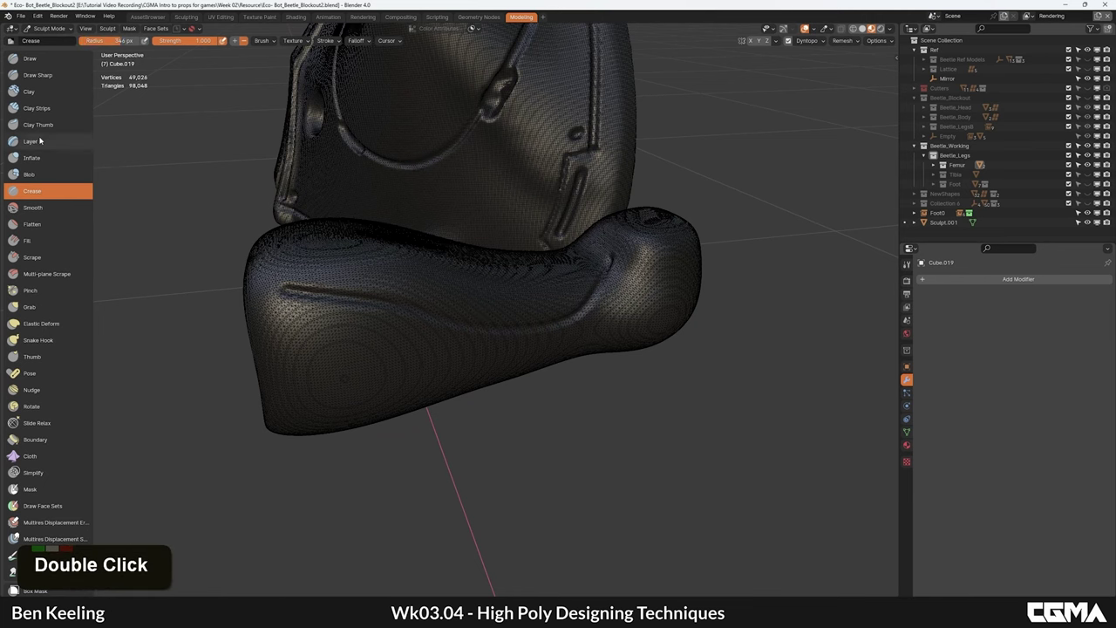
pyautogui.click(30, 58)
pyautogui.moveTo(472, 309); pyautogui.dragTo(407, 299)
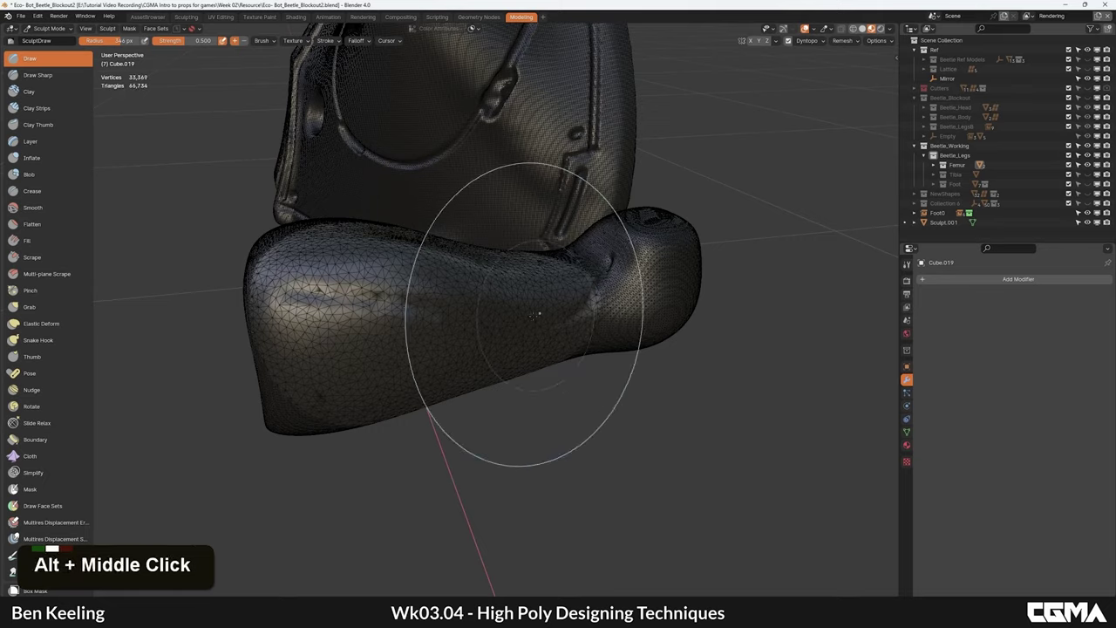
pyautogui.keyDown('alt'); pyautogui.moveTo(526, 315); pyautogui.dragTo(461, 275, button='middle'); pyautogui.keyUp('alt')
pyautogui.moveTo(461, 274); pyautogui.dragTo(474, 271)
pyautogui.keyDown('alt'); pyautogui.moveTo(475, 272); pyautogui.dragTo(504, 251, button='middle'); pyautogui.keyUp('alt')
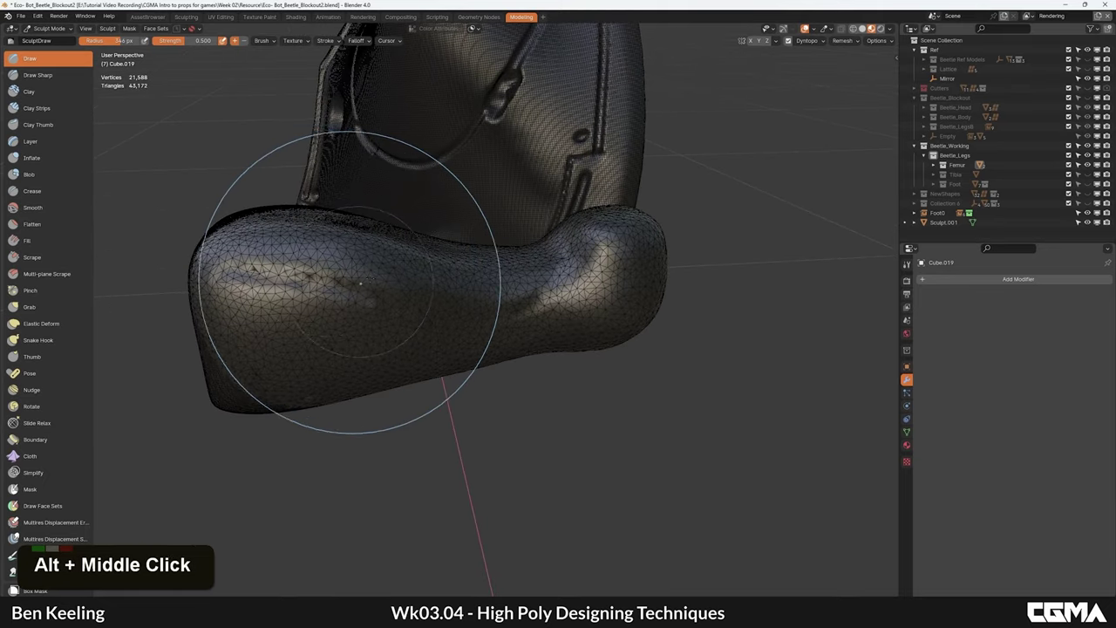
# Step: Shrink the Draw brush and try small raised strokes on the middle of the femur
pyautogui.press('[')
pyautogui.press('[')
pyautogui.press('[')
pyautogui.press('[')
pyautogui.press('[')
pyautogui.press('[')
pyautogui.press('[')
pyautogui.press('[')
pyautogui.press('[')
pyautogui.moveTo(341, 288)
pyautogui.mouseDown()
pyautogui.moveTo(317, 289)
pyautogui.moveTo(337, 295)
pyautogui.mouseUp()
pyautogui.hotkey('ctrl', 'z')
pyautogui.moveTo(393, 299)
pyautogui.keyDown('ctrl'); pyautogui.mouseDown(button='middle')
pyautogui.moveTo(373, 296)
pyautogui.moveTo(454, 299)
pyautogui.mouseUp(button='middle'); pyautogui.keyUp('ctrl')
pyautogui.moveTo(390, 261)
pyautogui.mouseDown()
pyautogui.moveTo(353, 272)
pyautogui.moveTo(316, 262)
pyautogui.mouseUp()
pyautogui.moveTo(427, 296); pyautogui.dragTo(419, 316)
# Step: Try an inverted Draw stroke at a 93 px radius beside the raised areas and undo the small strokes
pyautogui.press(']')
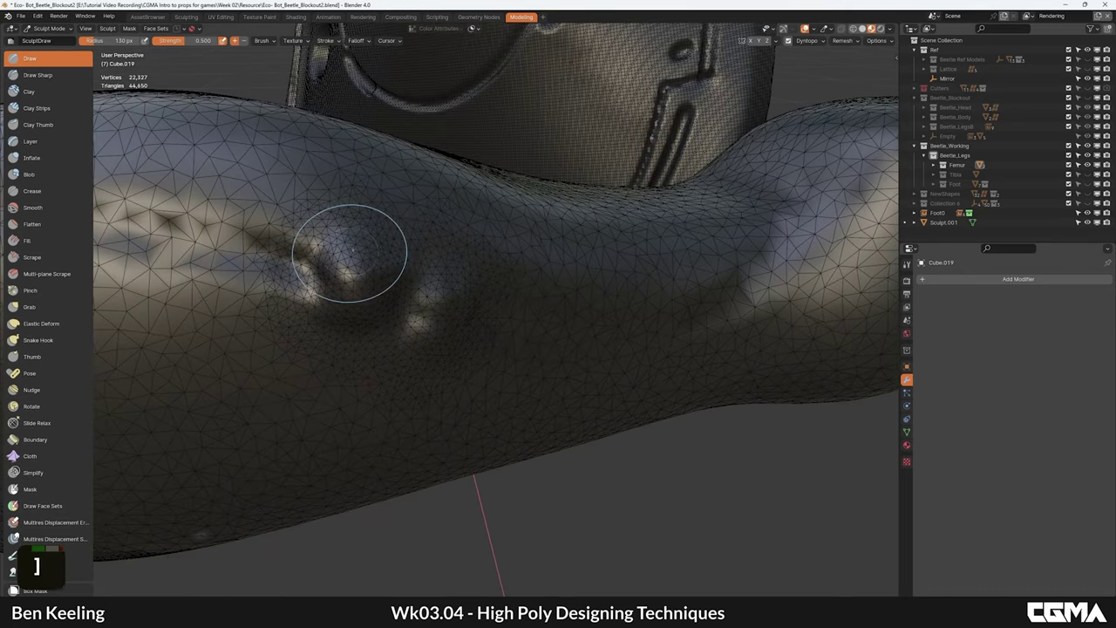
pyautogui.press('[')
pyautogui.press('[')
pyautogui.press('[')
pyautogui.press('[')
pyautogui.keyDown('ctrl'); pyautogui.moveTo(358, 260); pyautogui.dragTo(417, 292); pyautogui.keyUp('ctrl')
pyautogui.hotkey('ctrl', 'z')
pyautogui.hotkey('ctrl', 'z')
pyautogui.hotkey('ctrl', 'z')
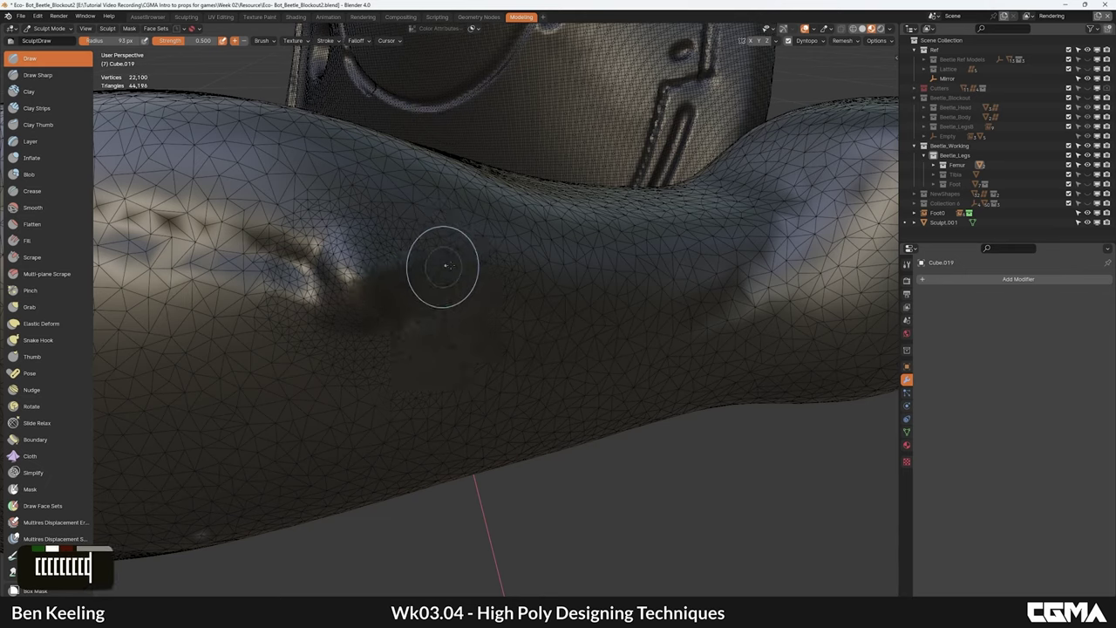
# Step: Undo the remaining Dyntopo Draw strokes to restore the femur's dense creased surface
pyautogui.scroll(-6, 456, 262)
pyautogui.keyDown('alt'); pyautogui.moveTo(456, 262); pyautogui.dragTo(647, 313, button='middle'); pyautogui.keyUp('alt')
pyautogui.hotkey('ctrl', 'z')
pyautogui.hotkey('ctrl', 'z')
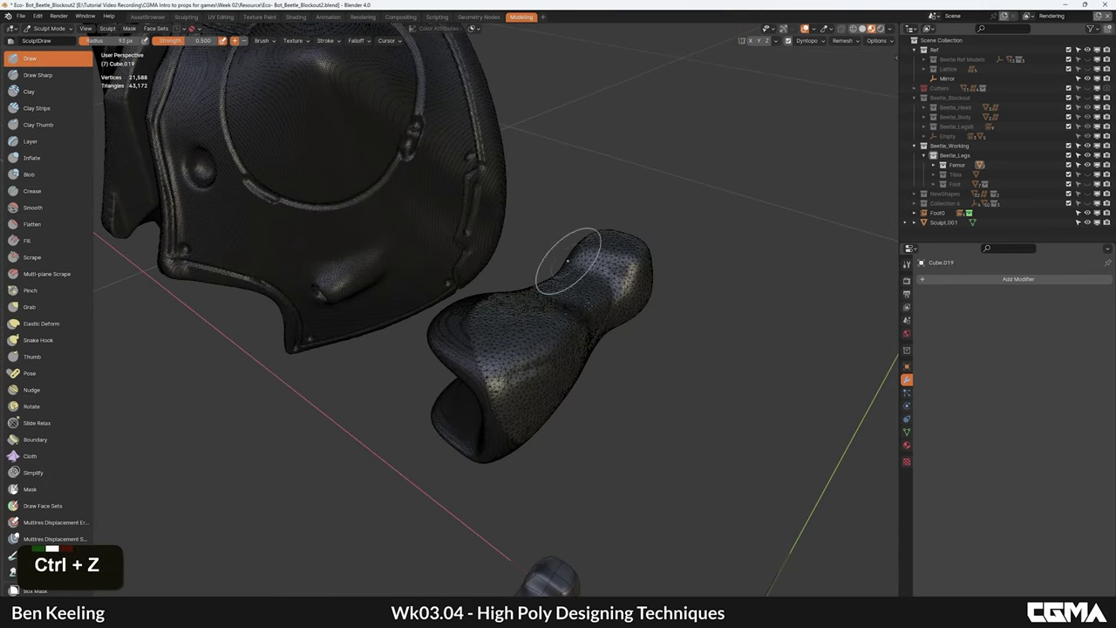
pyautogui.hotkey('ctrl', 'z')
pyautogui.hotkey('ctrl', 'z')
pyautogui.hotkey('ctrl', 'z')
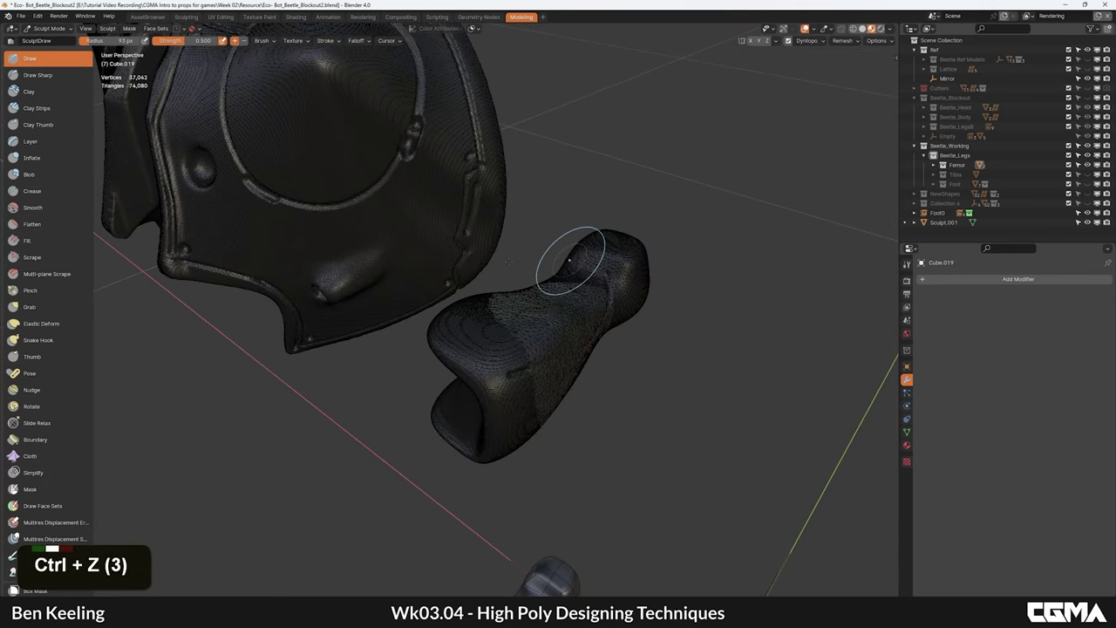
# Step: Hide the wireframe in Object Mode and delete the sculpted femur copy
pyautogui.keyDown('alt'); pyautogui.moveTo(540, 279); pyautogui.dragTo(146, 150, button='middle'); pyautogui.keyUp('alt')
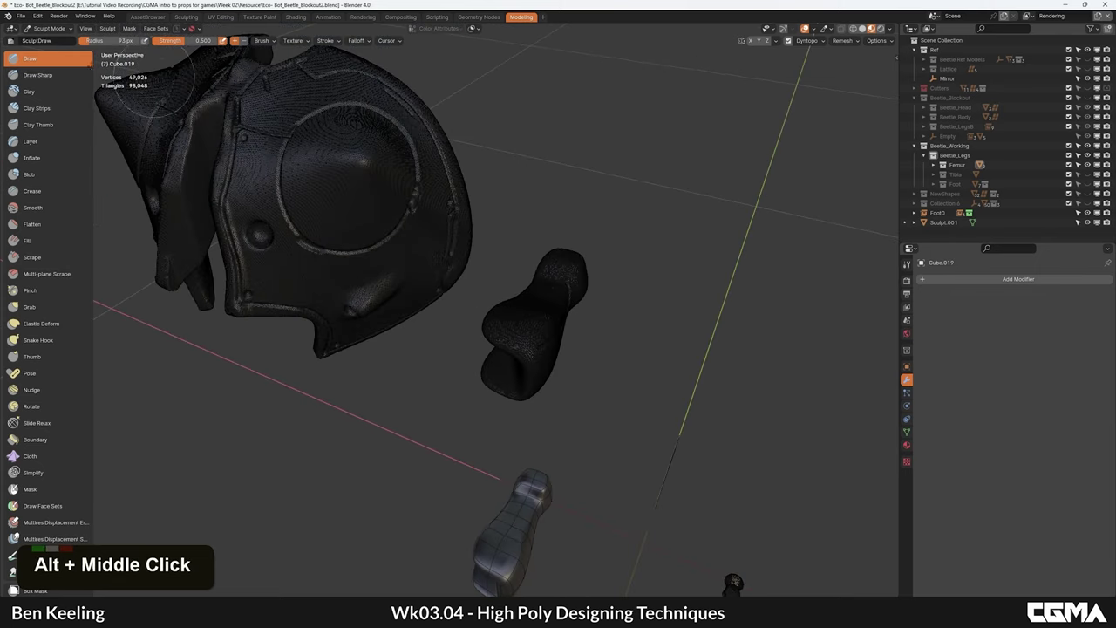
pyautogui.click(50, 29)
pyautogui.click(49, 40)
pyautogui.keyDown('alt'); pyautogui.moveTo(527, 260); pyautogui.dragTo(436, 227, button='middle'); pyautogui.keyUp('alt')
pyautogui.press('F4')
pyautogui.moveTo(493, 196); pyautogui.dragTo(533, 298, button='middle')
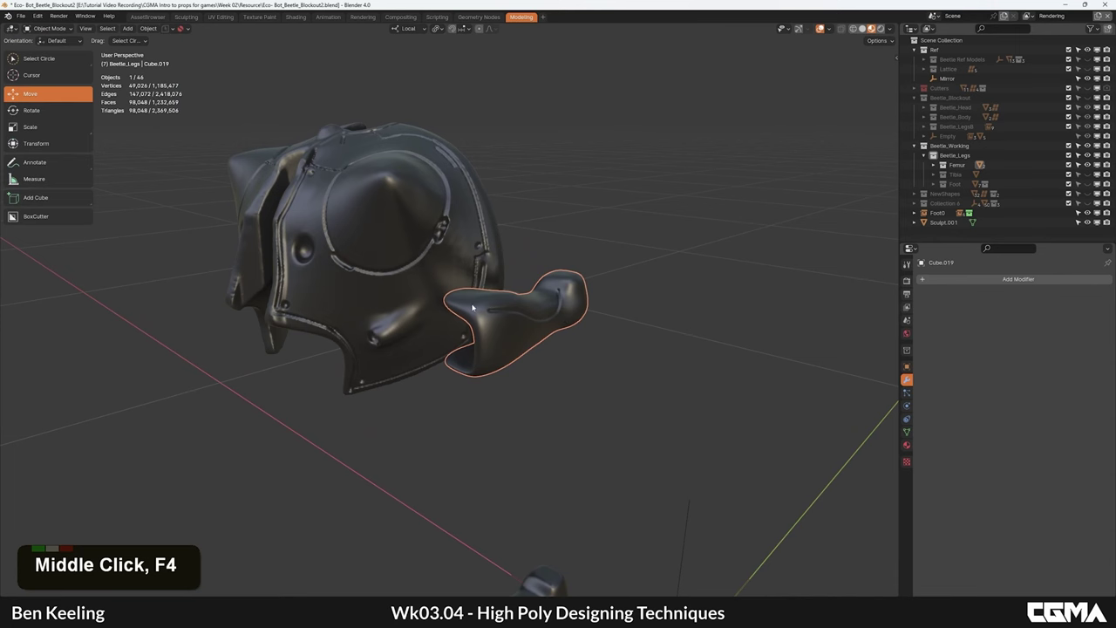
pyautogui.press('Delete')
pyautogui.scroll(-1, 447, 256)
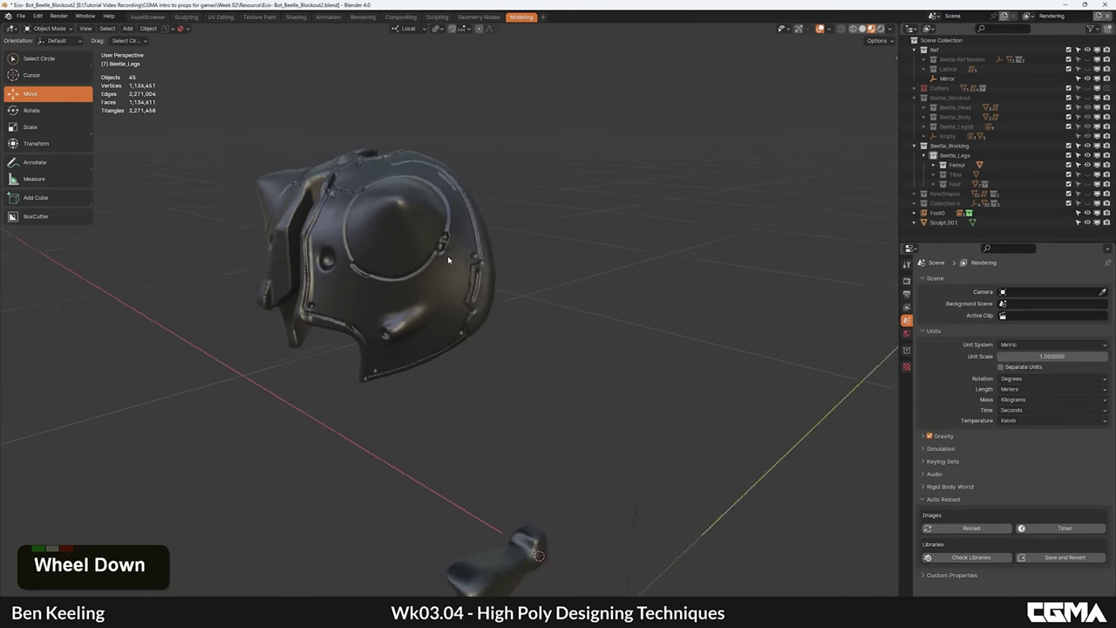
# Step: Examine the helmet-shaped sculpt's panel seams, holes and spikes from several angles, along with the remaining leg parts
pyautogui.keyDown('alt'); pyautogui.moveTo(448, 256); pyautogui.dragTo(466, 256, button='middle'); pyautogui.keyUp('alt')
pyautogui.scroll(1, 454, 257)
pyautogui.keyDown('alt'); pyautogui.moveTo(393, 261); pyautogui.dragTo(351, 215, button='middle'); pyautogui.keyUp('alt')
pyautogui.keyDown('alt'); pyautogui.moveTo(443, 241); pyautogui.dragTo(468, 132, button='middle'); pyautogui.keyUp('alt')
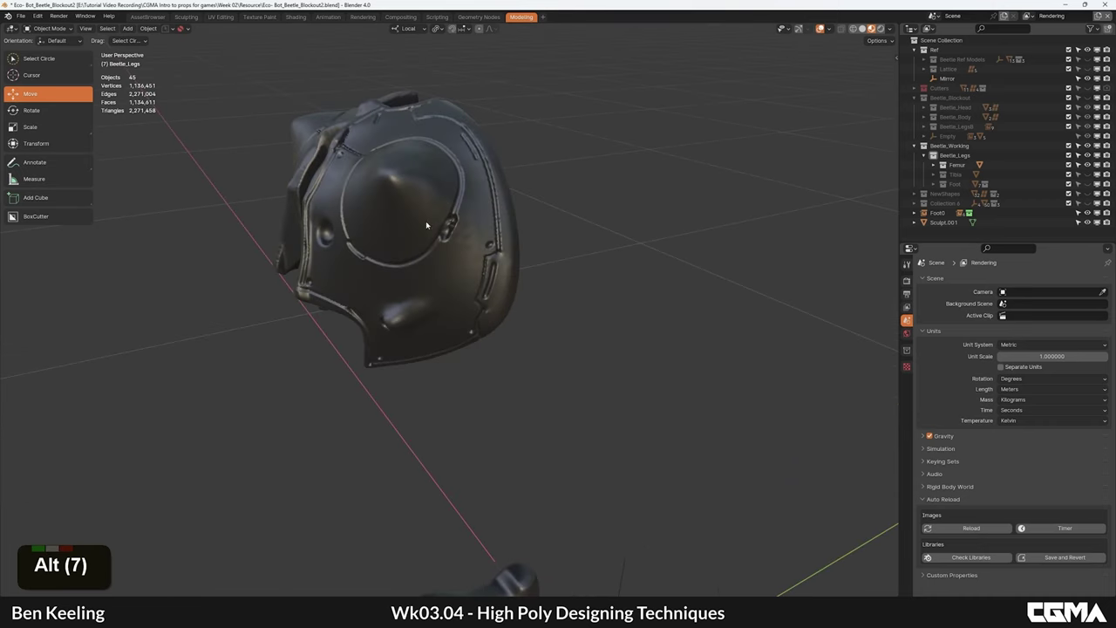
pyautogui.keyDown('alt'); pyautogui.moveTo(406, 294); pyautogui.dragTo(448, 264, button='middle'); pyautogui.keyUp('alt')
pyautogui.keyDown('alt'); pyautogui.moveTo(455, 369); pyautogui.dragTo(479, 299, button='middle'); pyautogui.keyUp('alt')
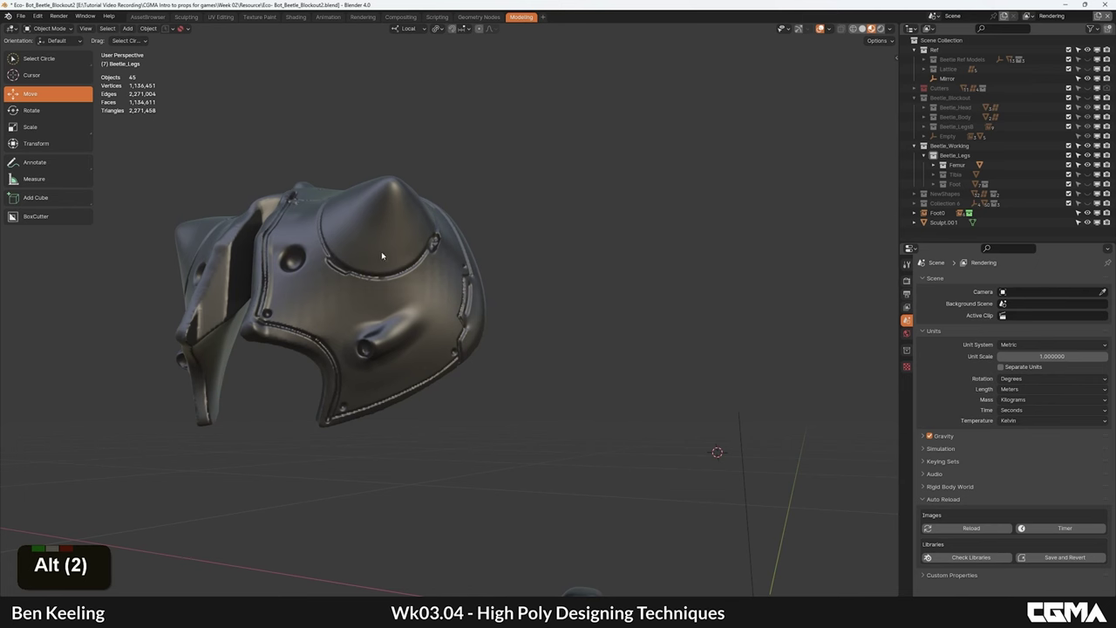
pyautogui.keyDown('alt'); pyautogui.moveTo(360, 260); pyautogui.dragTo(453, 357, button='middle'); pyautogui.keyUp('alt')
pyautogui.keyDown('alt'); pyautogui.moveTo(358, 335); pyautogui.dragTo(421, 349, button='middle'); pyautogui.keyUp('alt')
pyautogui.keyDown('alt'); pyautogui.moveTo(494, 316); pyautogui.dragTo(492, 253, button='middle'); pyautogui.keyUp('alt')
pyautogui.keyDown('alt'); pyautogui.moveTo(465, 348); pyautogui.dragTo(454, 281, button='middle'); pyautogui.keyUp('alt')
pyautogui.keyDown('alt'); pyautogui.moveTo(584, 312); pyautogui.dragTo(509, 288, button='middle'); pyautogui.keyUp('alt')
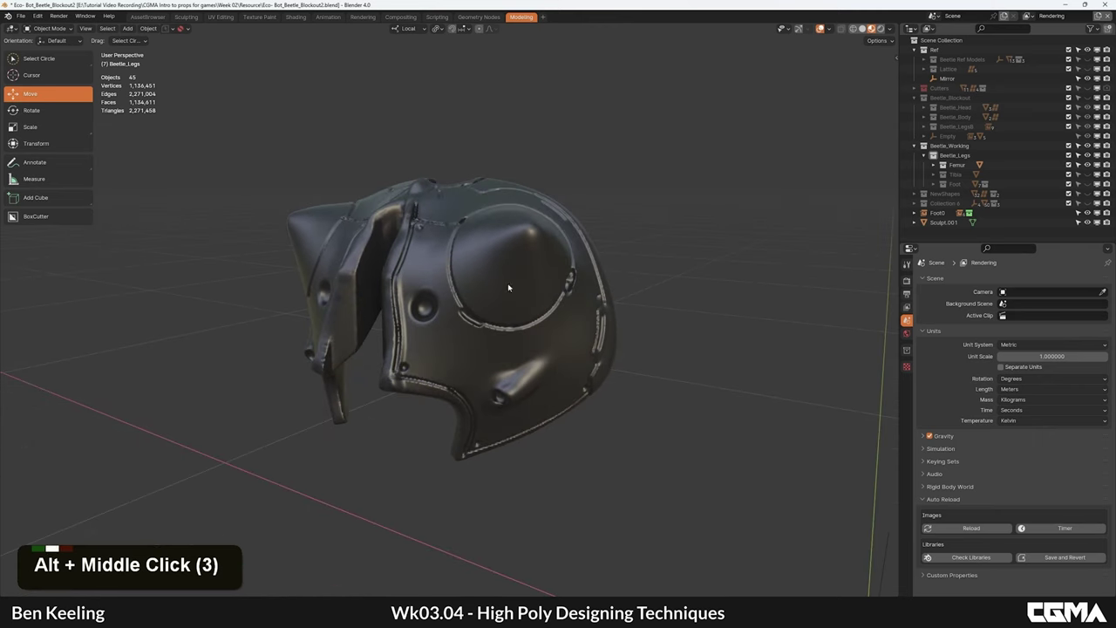
pyautogui.scroll(-2, 488, 288)
pyautogui.moveTo(529, 337); pyautogui.dragTo(501, 279, button='middle')
pyautogui.keyDown('alt'); pyautogui.moveTo(475, 292); pyautogui.dragTo(513, 306, button='middle'); pyautogui.keyUp('alt')
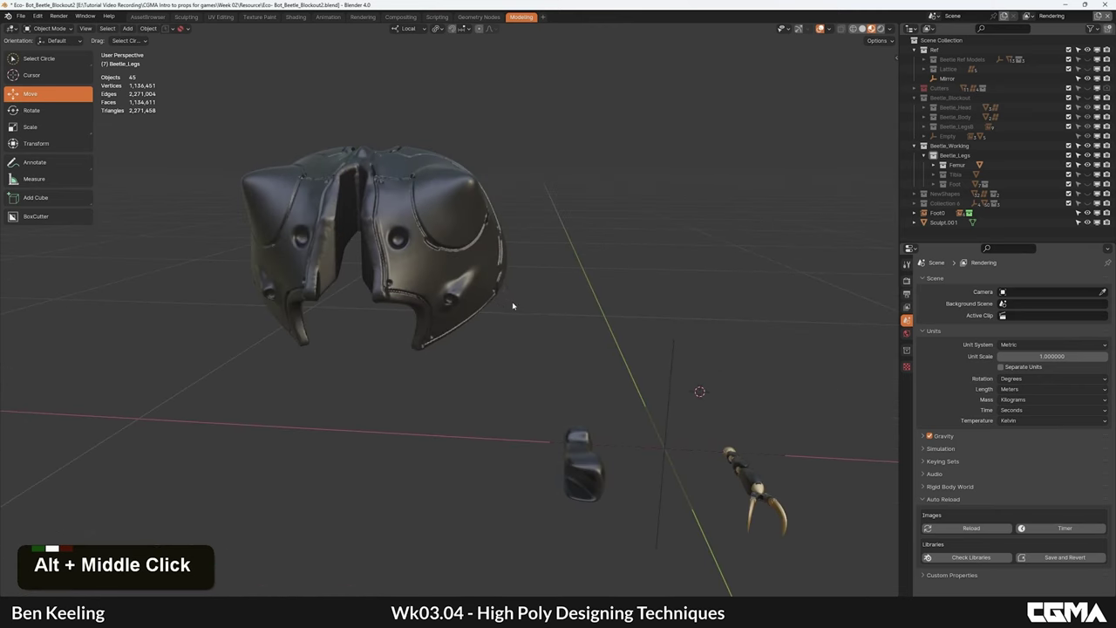
pyautogui.keyDown('alt'); pyautogui.moveTo(487, 269); pyautogui.dragTo(484, 316, button='middle'); pyautogui.keyUp('alt')
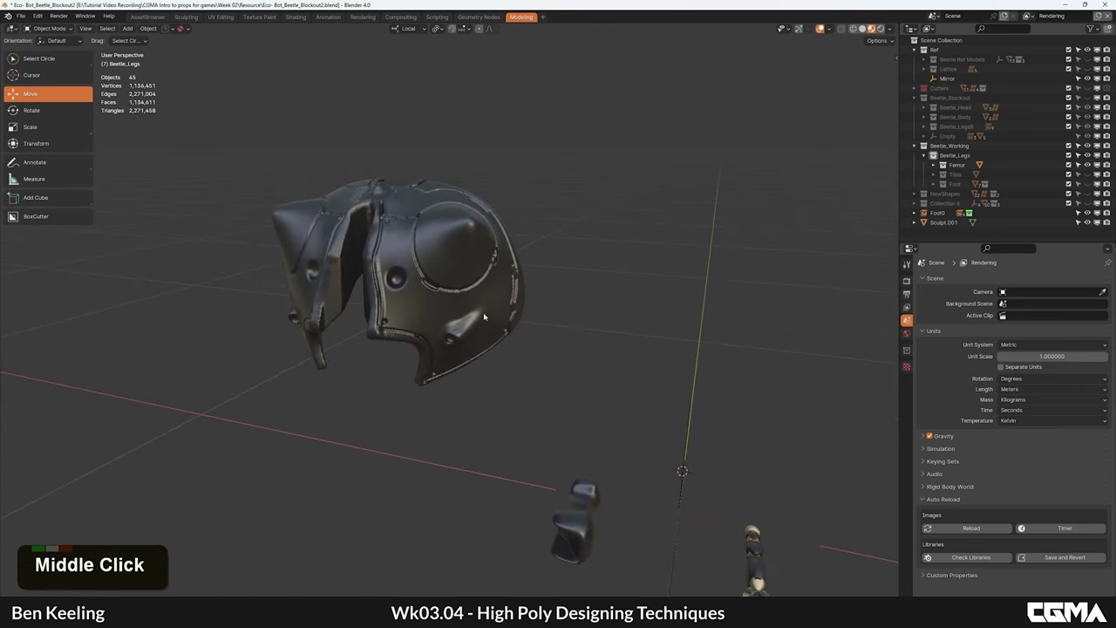
pyautogui.moveTo(539, 352); pyautogui.dragTo(487, 281, button='middle')
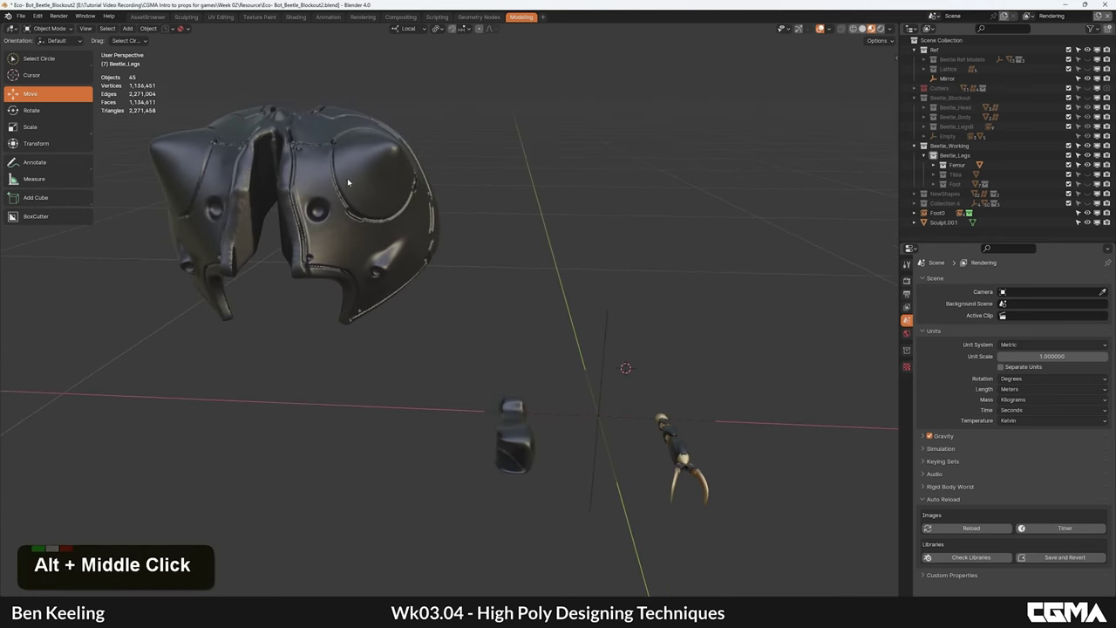
pyautogui.keyDown('alt'); pyautogui.moveTo(523, 431); pyautogui.dragTo(470, 406, button='middle'); pyautogui.keyUp('alt')
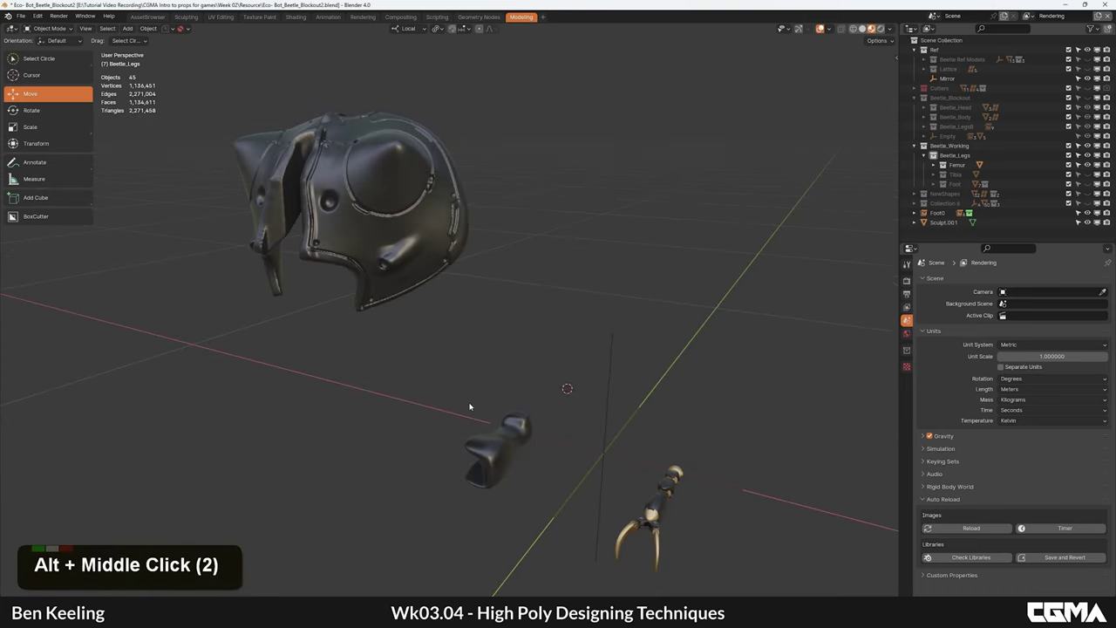
pyautogui.click(959, 222)
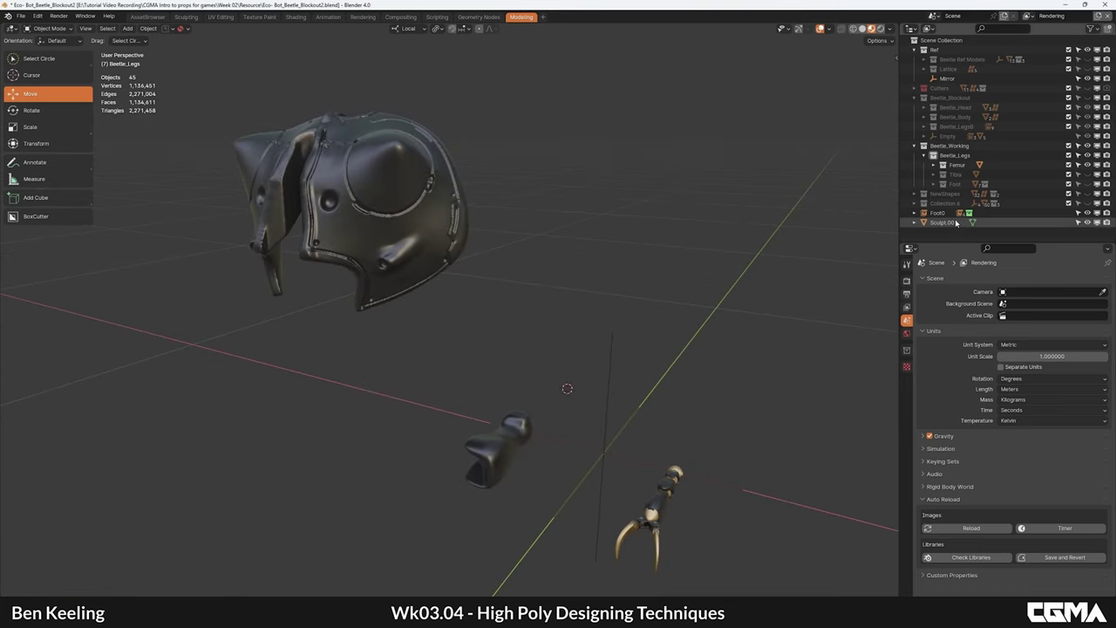
pyautogui.keyDown('alt'); pyautogui.moveTo(566, 304); pyautogui.dragTo(485, 282, button='middle'); pyautogui.keyUp('alt')
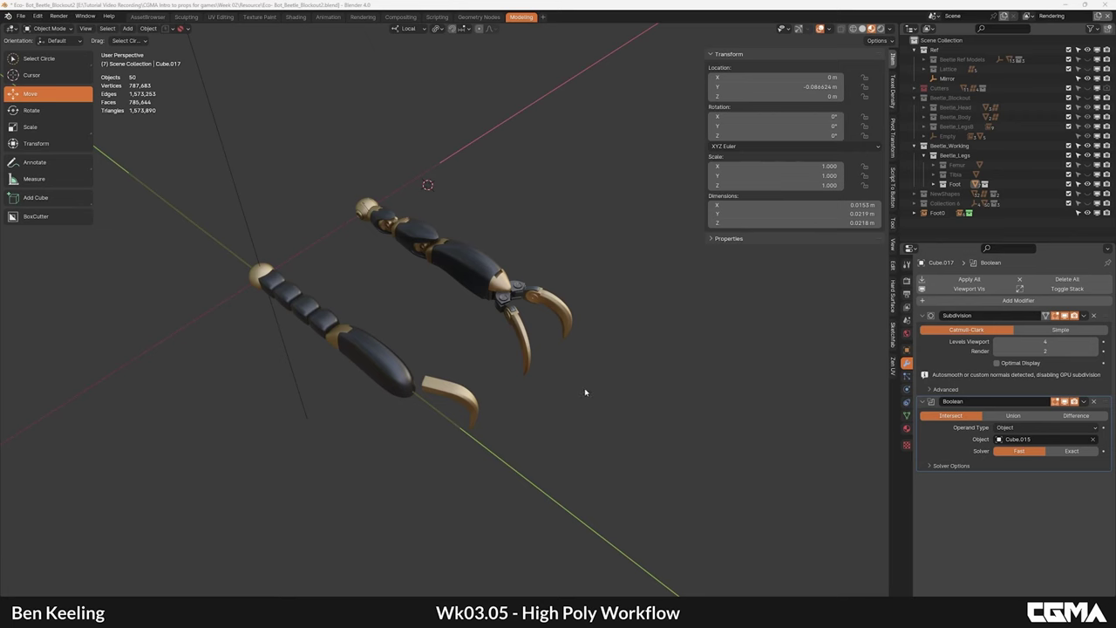
# Step: Compare the simple blockout foot with the detailed clawed foot from several angles
pyautogui.moveTo(585, 391); pyautogui.dragTo(550, 368, button='middle')
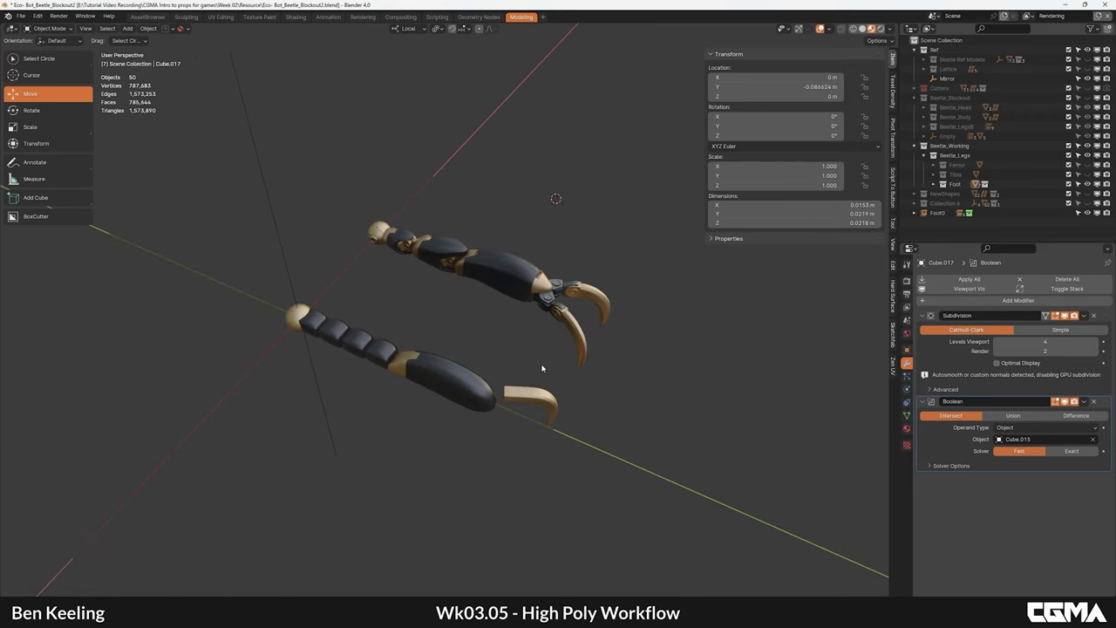
pyautogui.moveTo(562, 389); pyautogui.dragTo(474, 353, button='middle')
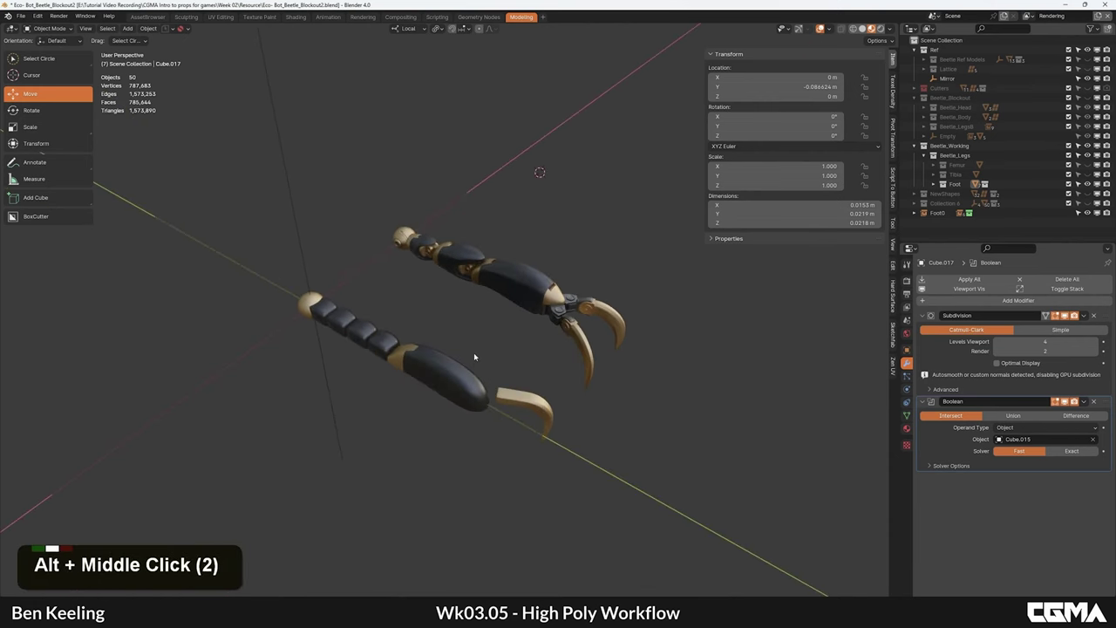
pyautogui.moveTo(458, 309); pyautogui.dragTo(501, 300, button='middle')
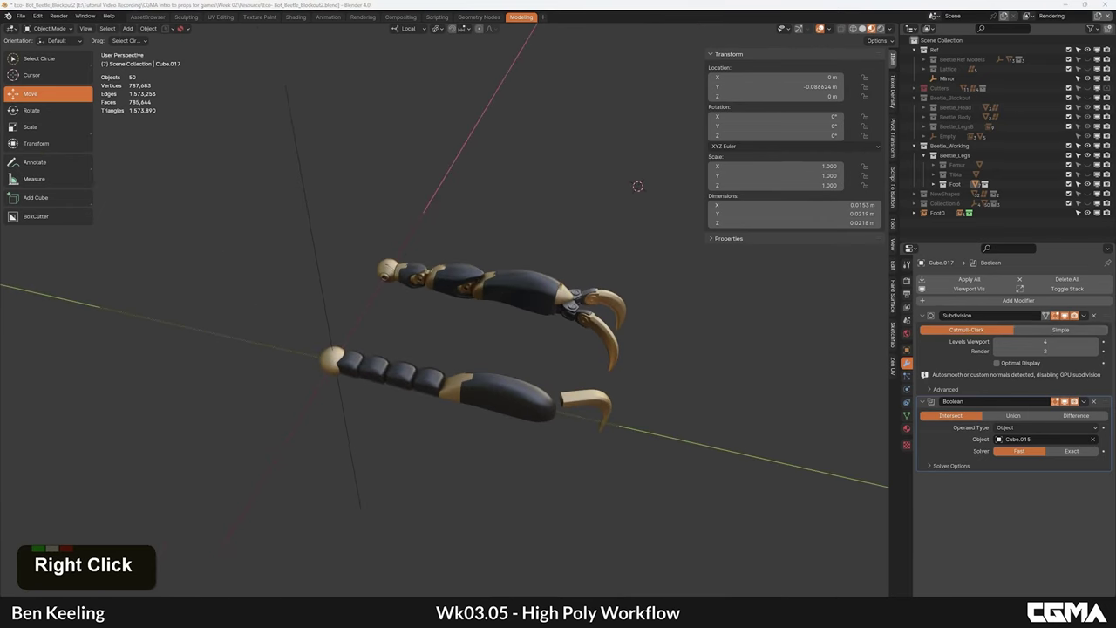
# Step: Bring the reference board over the viewport and examine the beetle leg photos for the leg and foot shapes
pyautogui.moveTo(1115, 344); pyautogui.dragTo(791, 361, button='right')
pyautogui.moveTo(848, 353); pyautogui.dragTo(790, 332, button='middle')
pyautogui.scroll(-3, 781, 359)
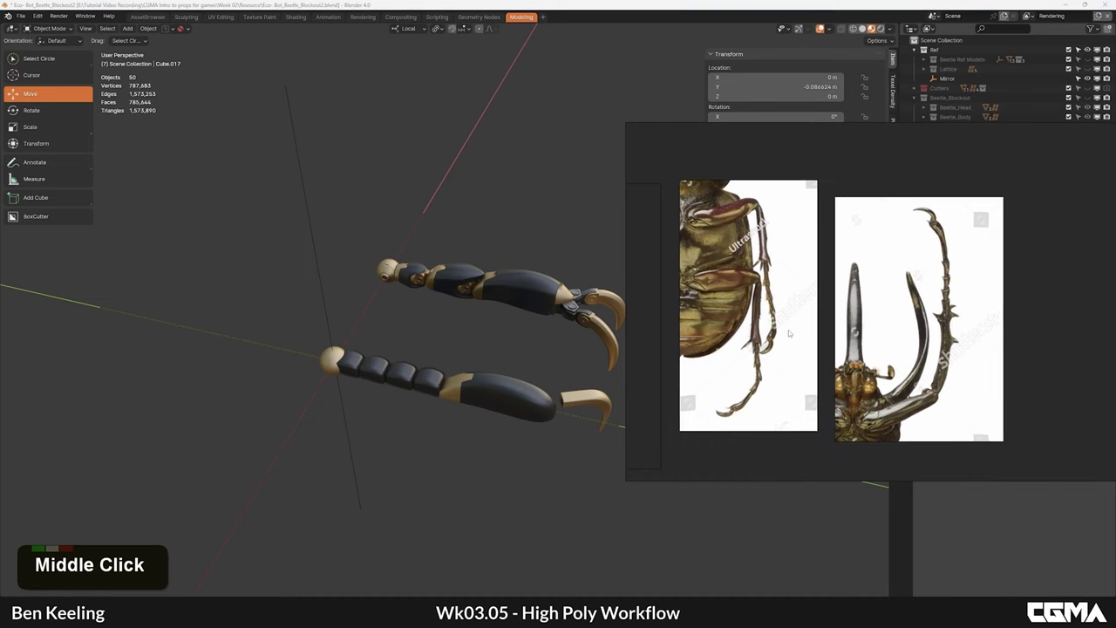
pyautogui.scroll(3, 739, 368)
pyautogui.moveTo(851, 355); pyautogui.dragTo(816, 328, button='middle')
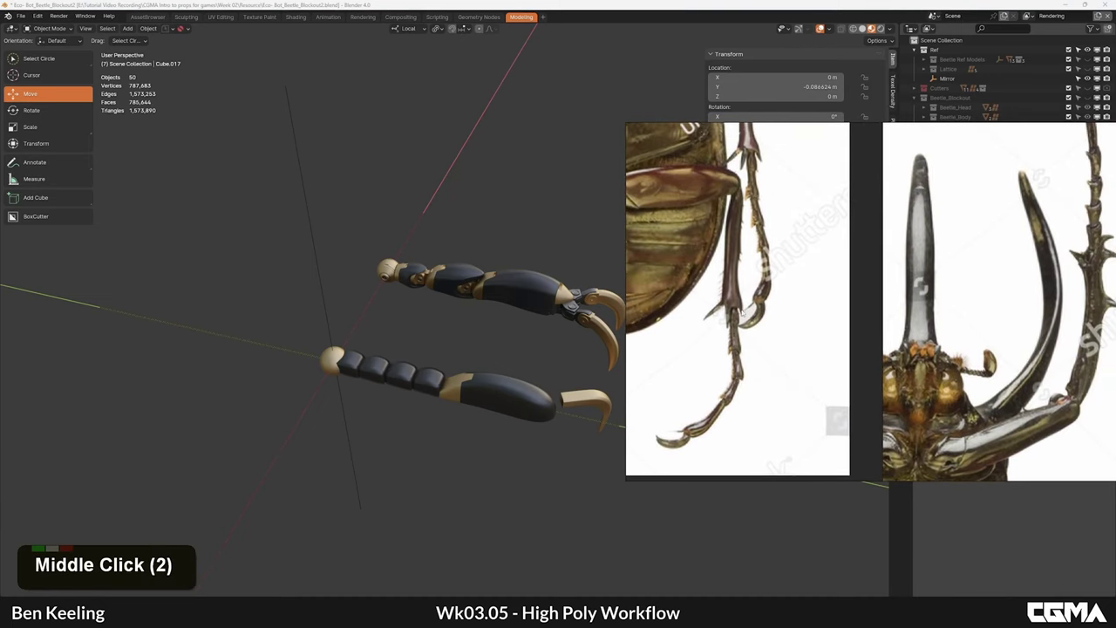
pyautogui.moveTo(813, 369); pyautogui.dragTo(720, 378, button='middle')
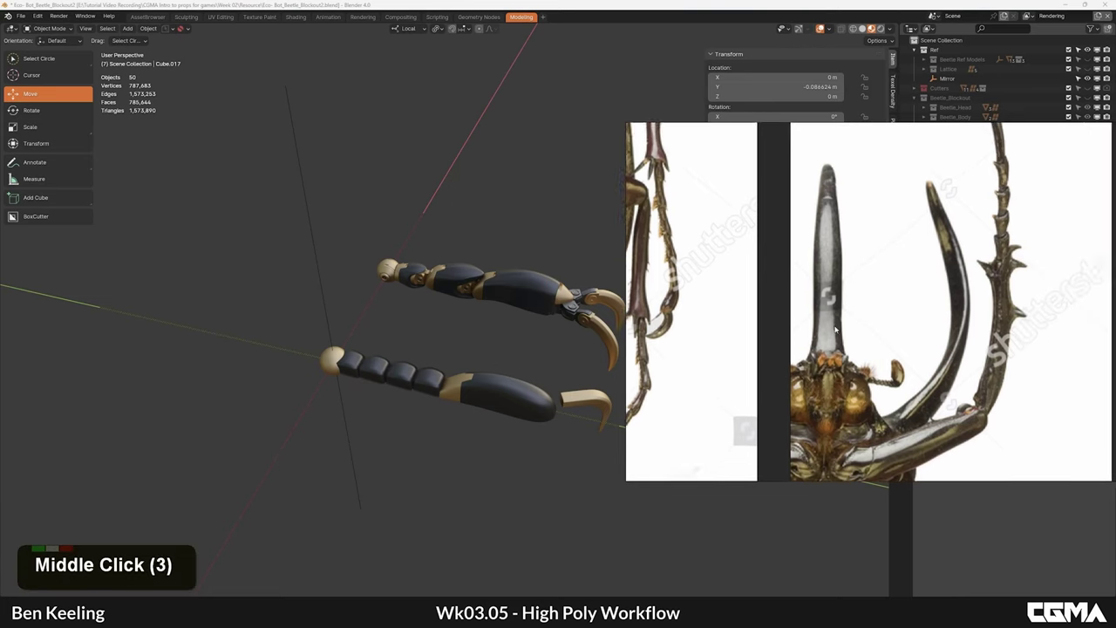
pyautogui.moveTo(883, 295); pyautogui.dragTo(821, 361, button='middle')
pyautogui.moveTo(902, 252); pyautogui.dragTo(931, 295, button='middle')
# Step: Examine the foot segments, spikes and end claw in the horned beetle photo
pyautogui.scroll(2, 932, 295)
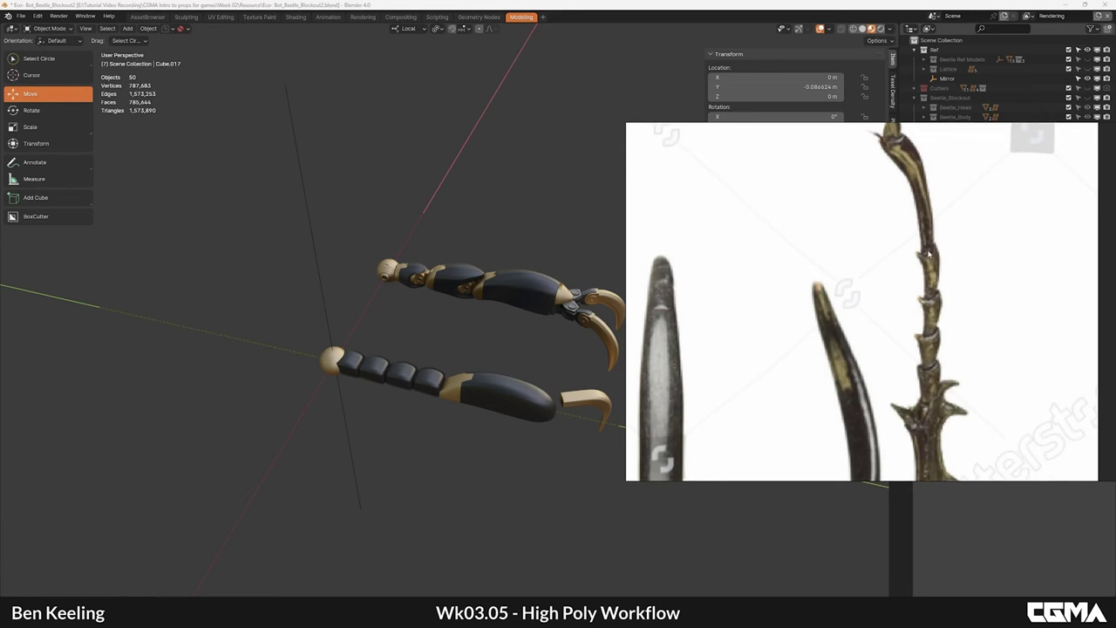
pyautogui.moveTo(927, 244); pyautogui.dragTo(913, 270, button='middle')
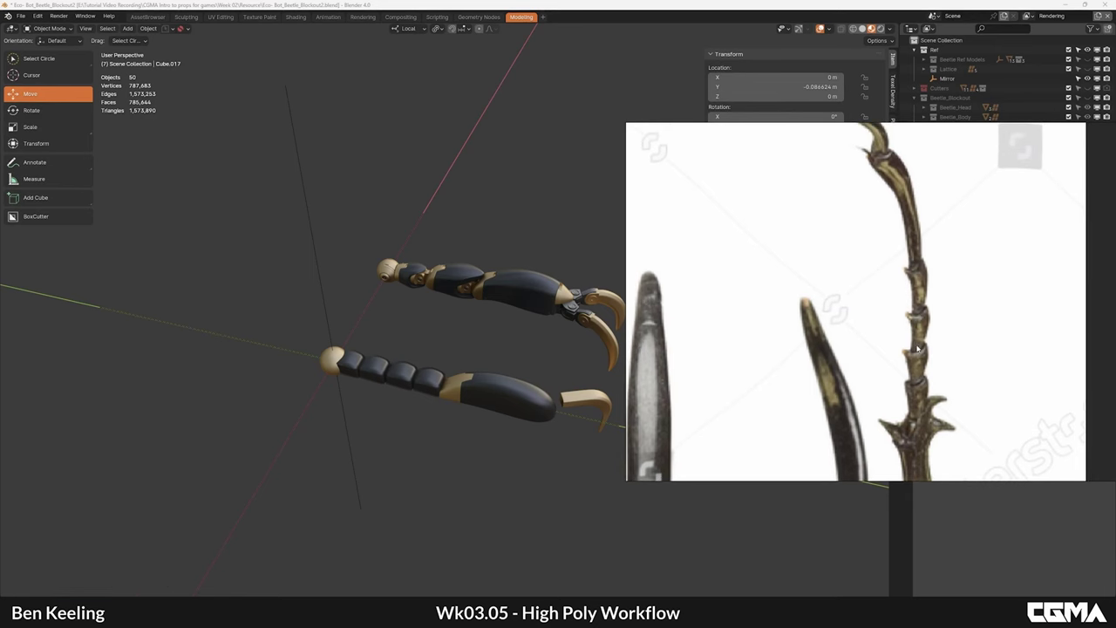
pyautogui.scroll(-2, 928, 340)
pyautogui.scroll(2, 911, 382)
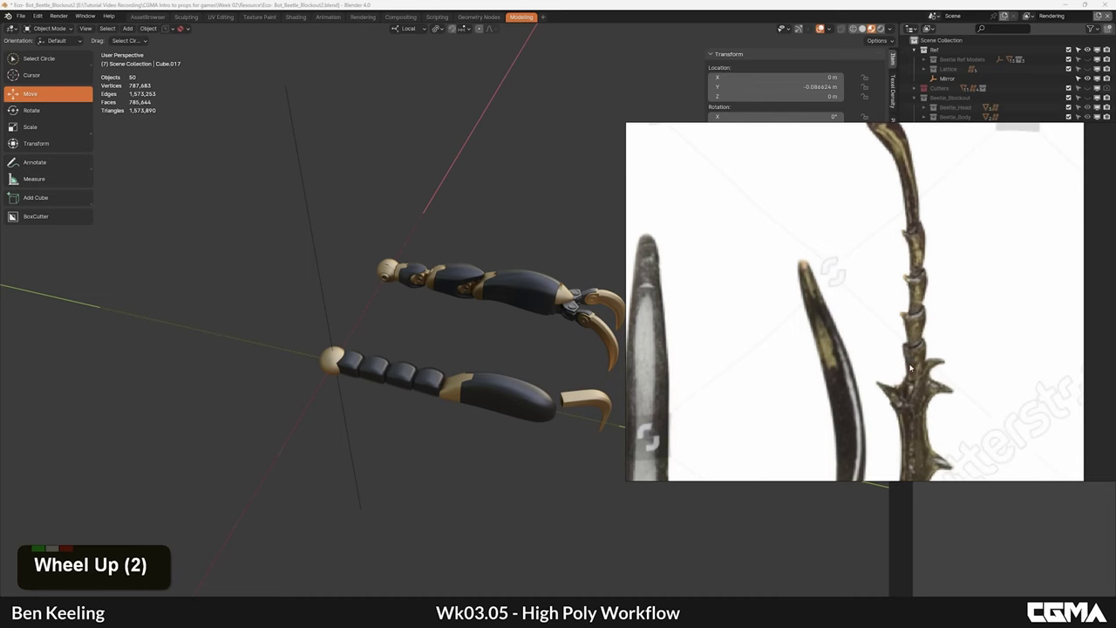
pyautogui.scroll(-2, 908, 369)
pyautogui.moveTo(880, 230); pyautogui.dragTo(871, 281, button='middle')
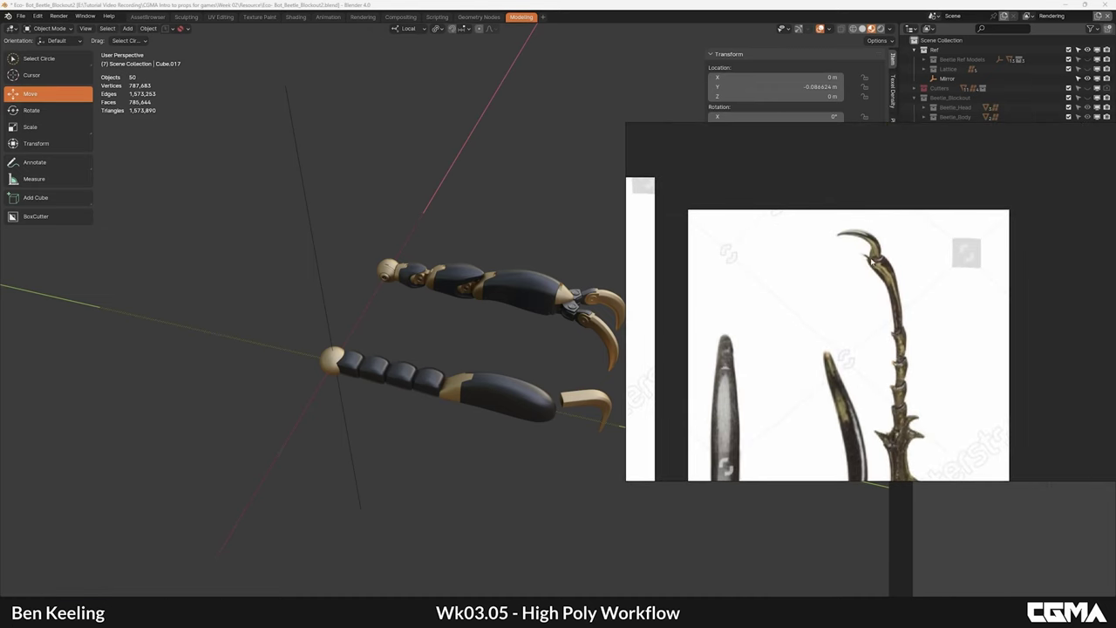
pyautogui.scroll(-2, 888, 270)
pyautogui.moveTo(887, 270); pyautogui.dragTo(913, 212, button='middle')
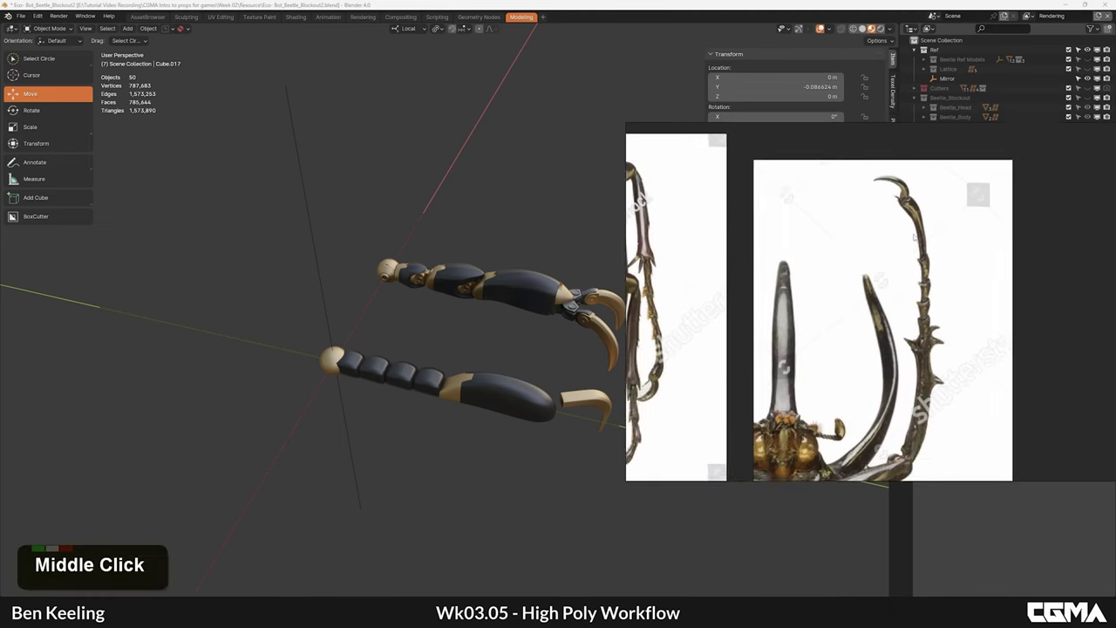
# Step: Examine the foot segments in the beetle underside photo and compare it with the neighbouring leg references
pyautogui.moveTo(747, 305); pyautogui.dragTo(881, 272, button='middle')
pyautogui.scroll(3, 798, 366)
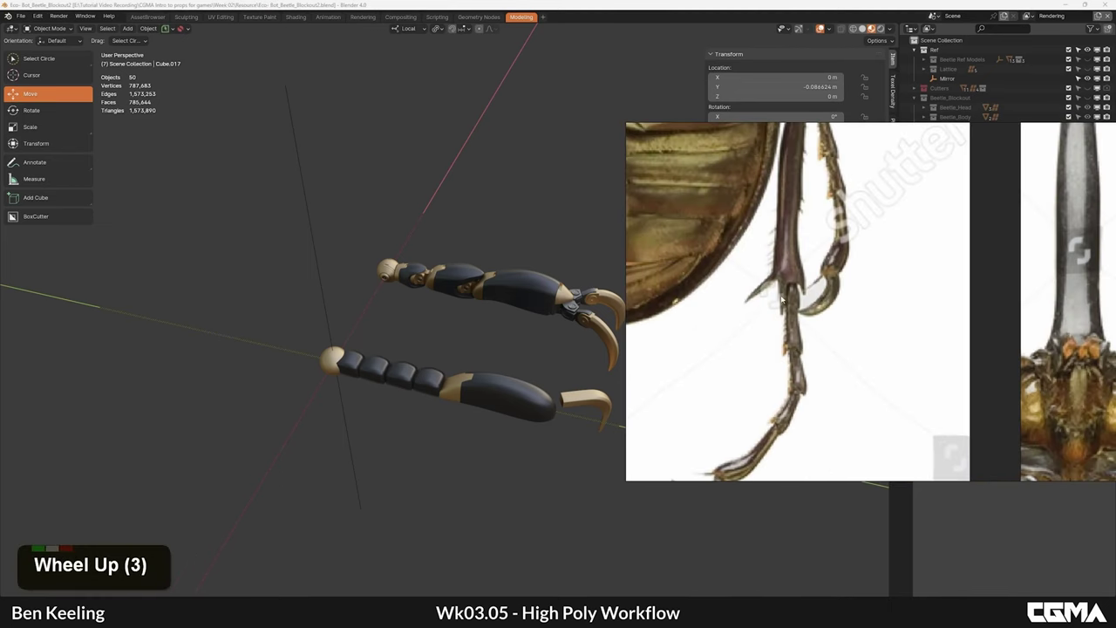
pyautogui.scroll(-4, 782, 301)
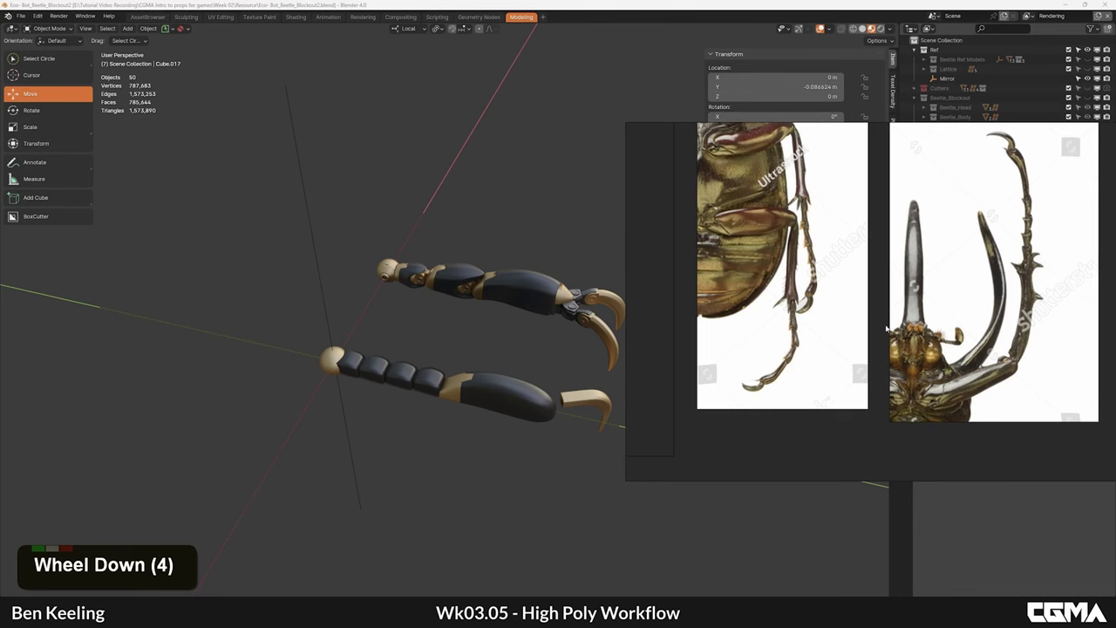
pyautogui.moveTo(696, 303); pyautogui.dragTo(877, 293, button='middle')
pyautogui.scroll(-1, 879, 295)
pyautogui.scroll(-1, 885, 289)
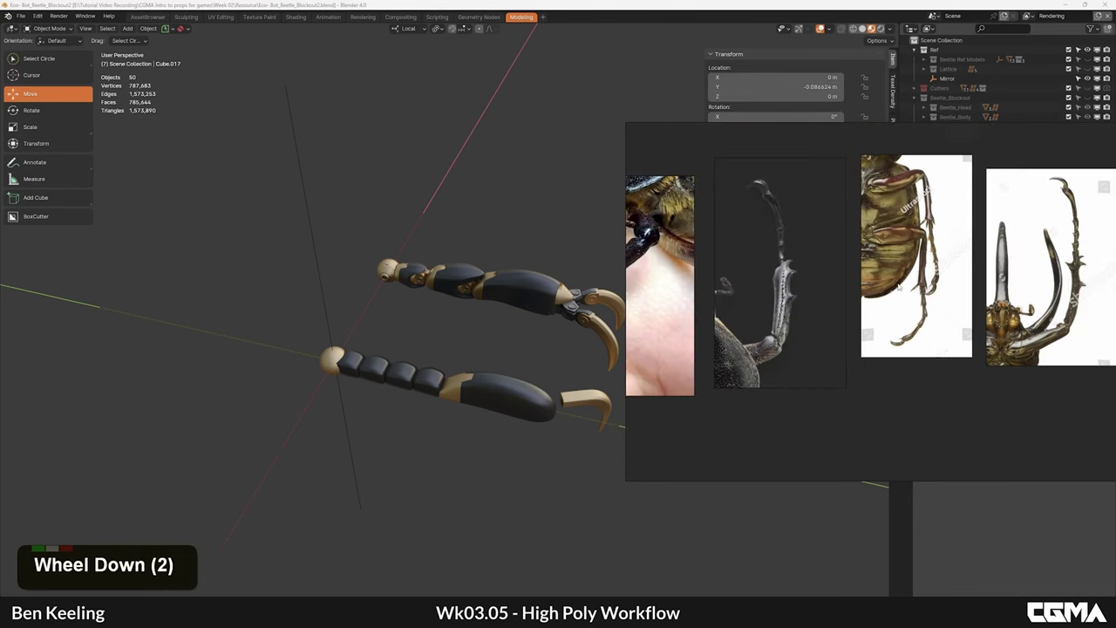
# Step: Move the five-stage design chart from beside the leg references to empty space on the reference board
pyautogui.scroll(-10, 898, 289)
pyautogui.moveTo(900, 319); pyautogui.dragTo(885, 323, button='middle')
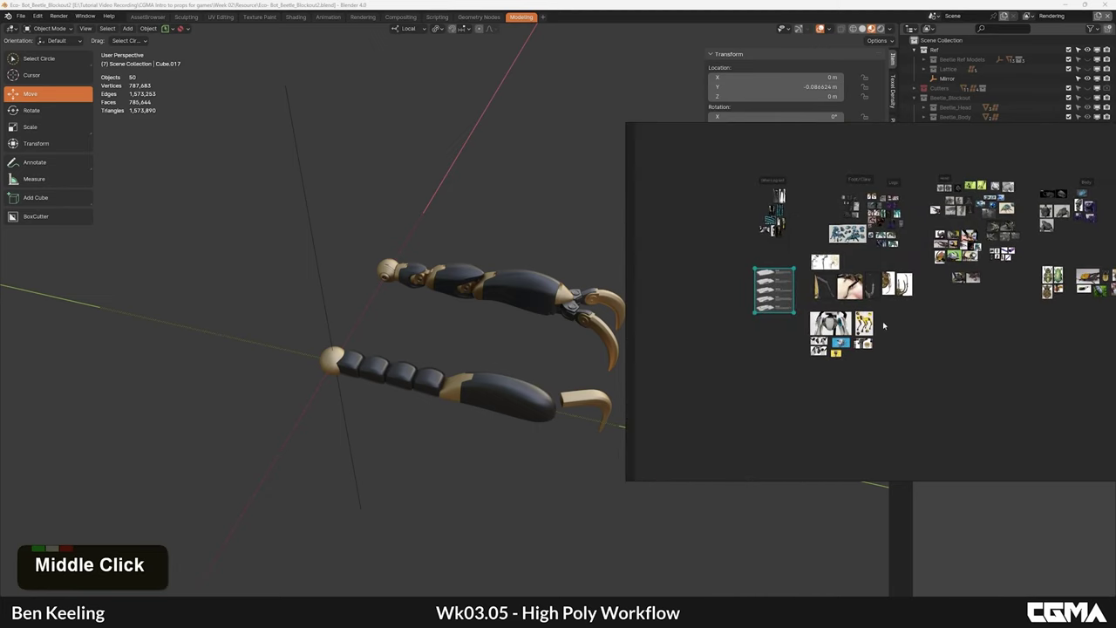
pyautogui.scroll(3, 771, 290)
pyautogui.moveTo(767, 283); pyautogui.dragTo(1054, 384)
pyautogui.moveTo(1073, 345); pyautogui.dragTo(834, 284, button='middle')
pyautogui.scroll(4, 834, 281)
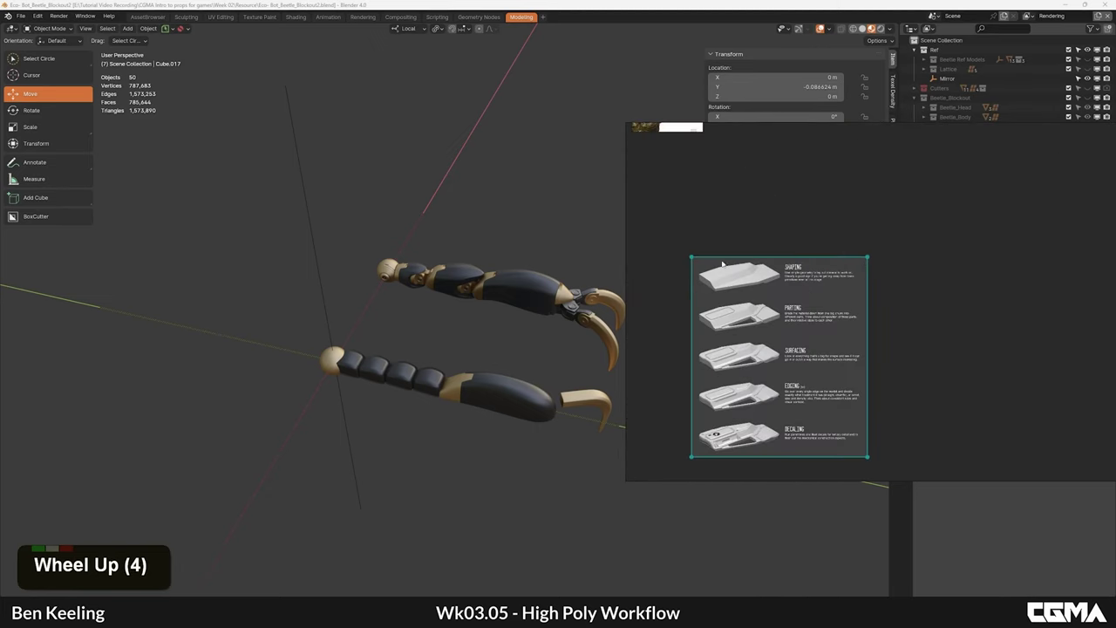
# Step: Read the chart's Shaping, Parting, Surfacing, Edging and Decaling stages with their example shapes
pyautogui.moveTo(819, 324); pyautogui.dragTo(872, 237, button='middle')
pyautogui.scroll(2, 797, 259)
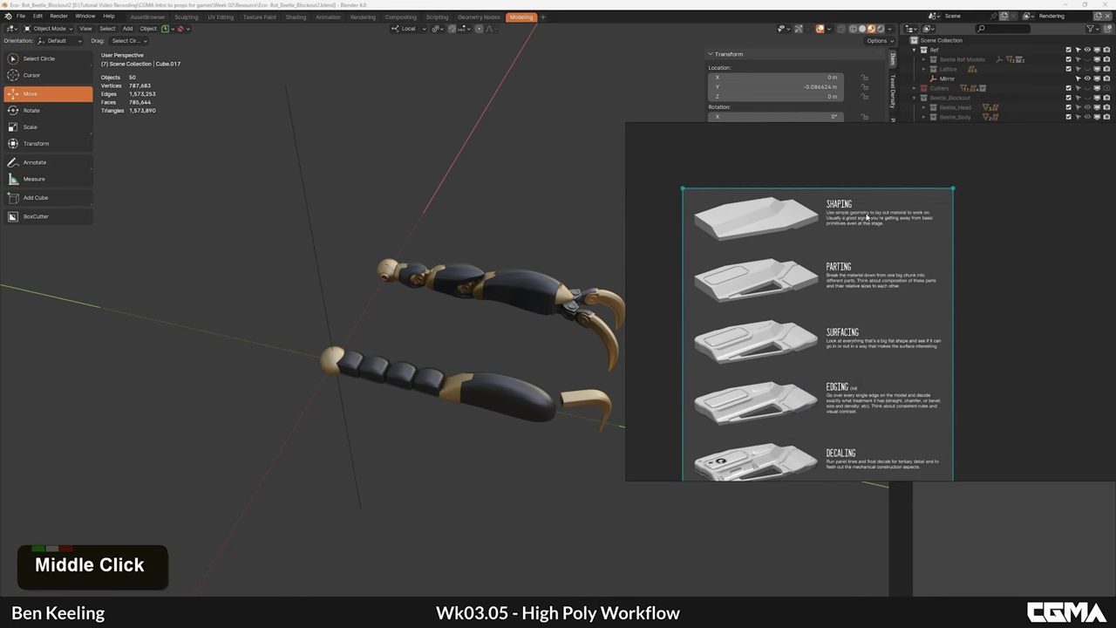
pyautogui.scroll(2, 837, 209)
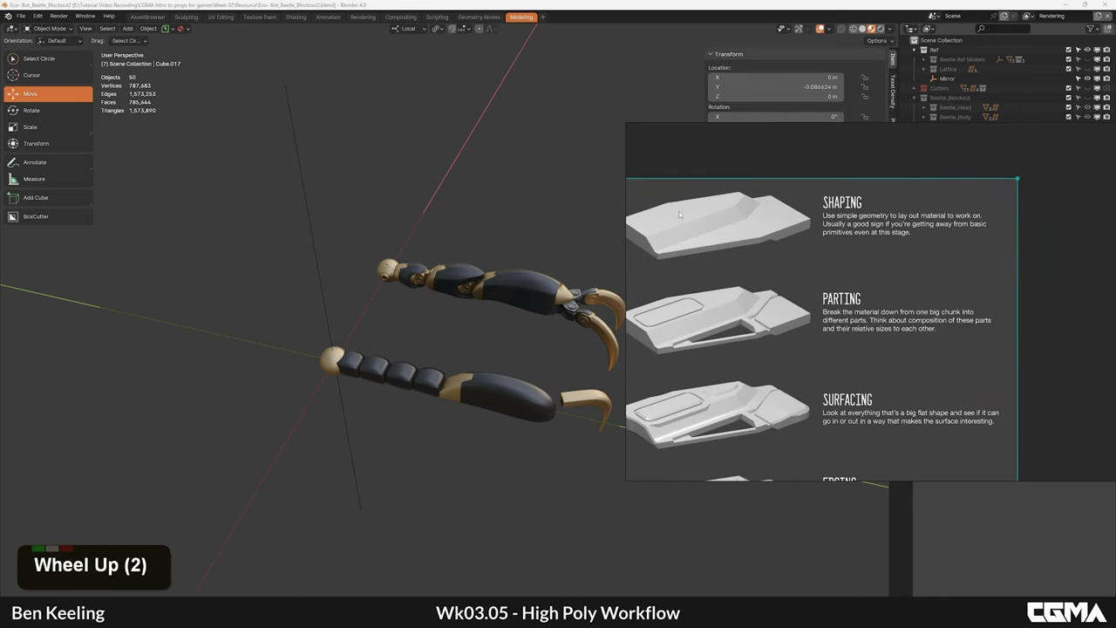
pyautogui.moveTo(874, 225); pyautogui.dragTo(795, 238, button='middle')
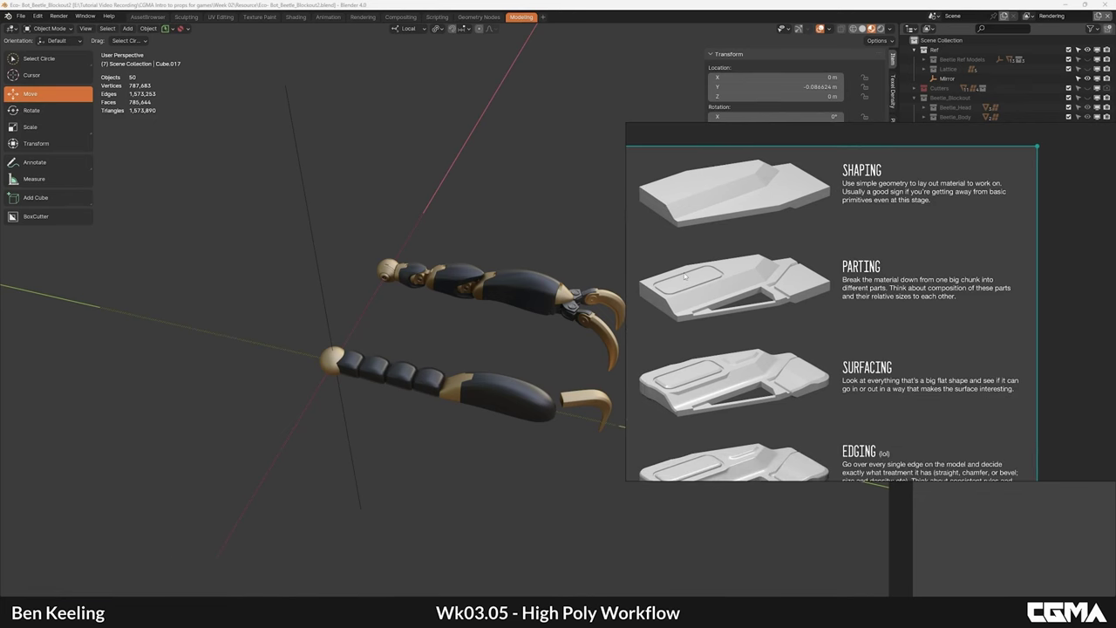
pyautogui.moveTo(811, 315); pyautogui.dragTo(808, 274, button='middle')
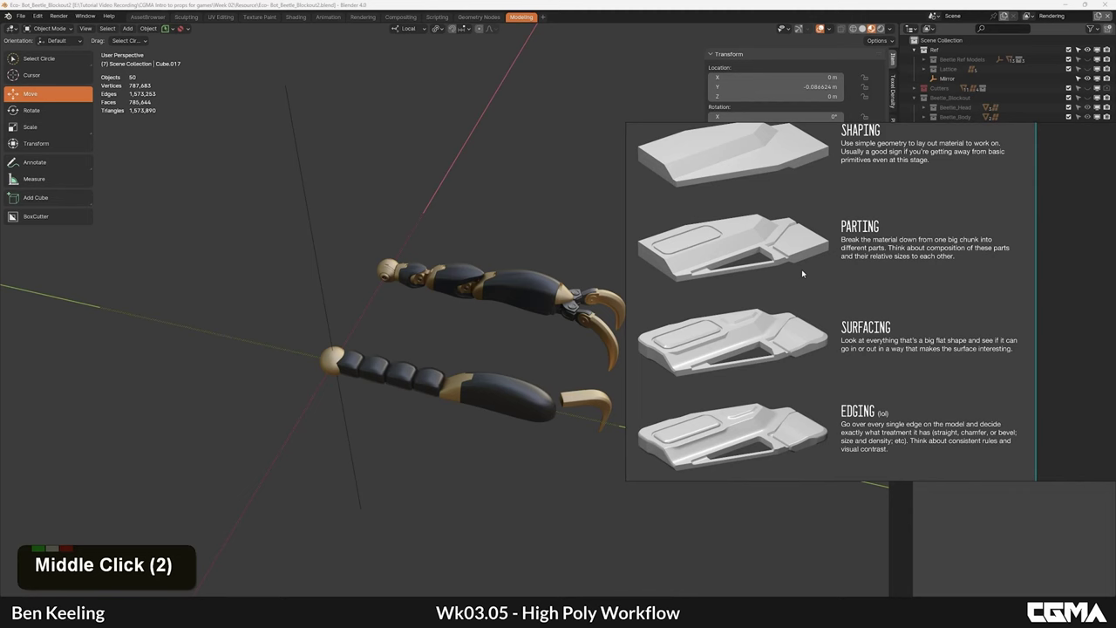
pyautogui.scroll(-1, 808, 272)
pyautogui.moveTo(761, 338); pyautogui.dragTo(765, 316, button='middle')
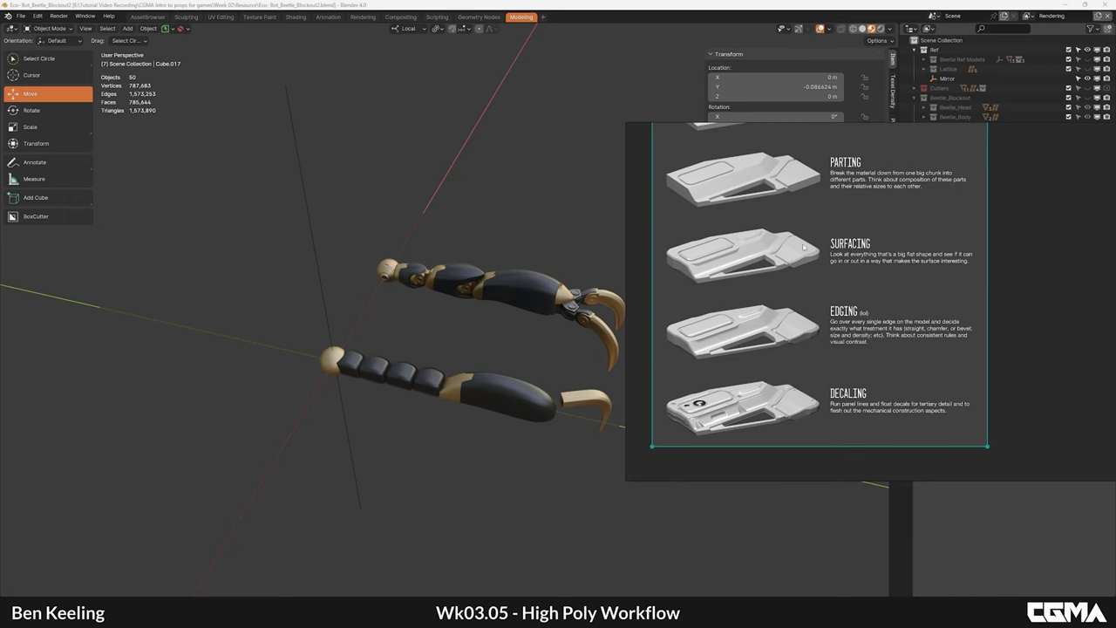
# Step: Go back to the leg references, move the board out of view and examine the two feet in the viewport
pyautogui.scroll(-6, 804, 247)
pyautogui.moveTo(804, 246); pyautogui.dragTo(900, 408, button='middle')
pyautogui.moveTo(752, 282); pyautogui.dragTo(829, 304, button='middle')
pyautogui.scroll(1, 829, 305)
pyautogui.scroll(-1, 869, 319)
pyautogui.moveTo(869, 319); pyautogui.dragTo(1115, 349, button='right')
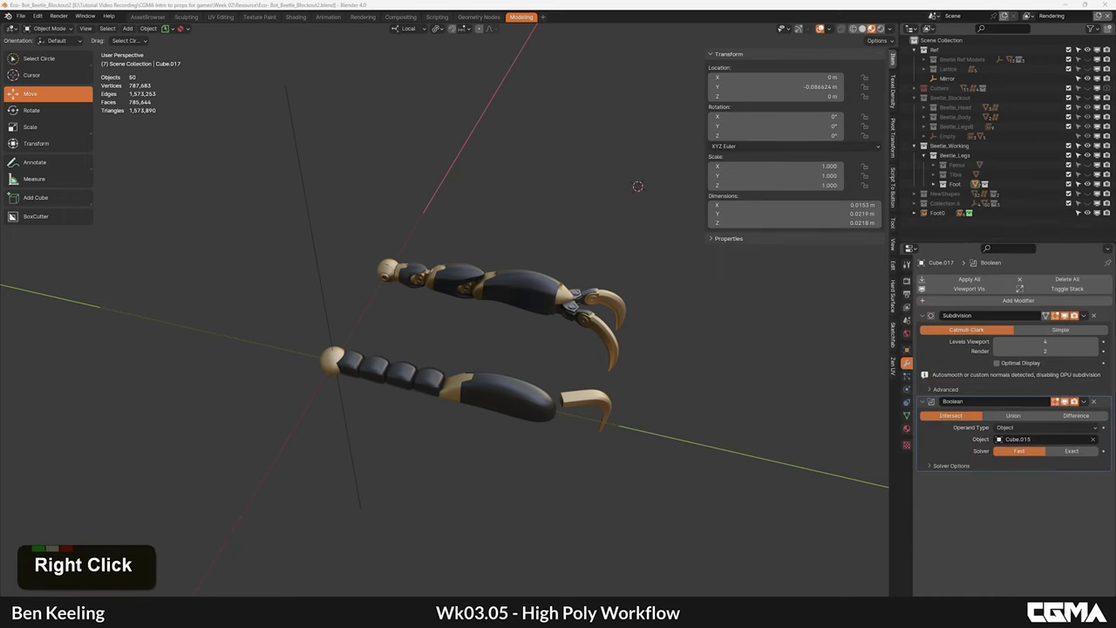
pyautogui.keyDown('alt'); pyautogui.moveTo(704, 392); pyautogui.dragTo(563, 366, button='middle'); pyautogui.keyUp('alt')
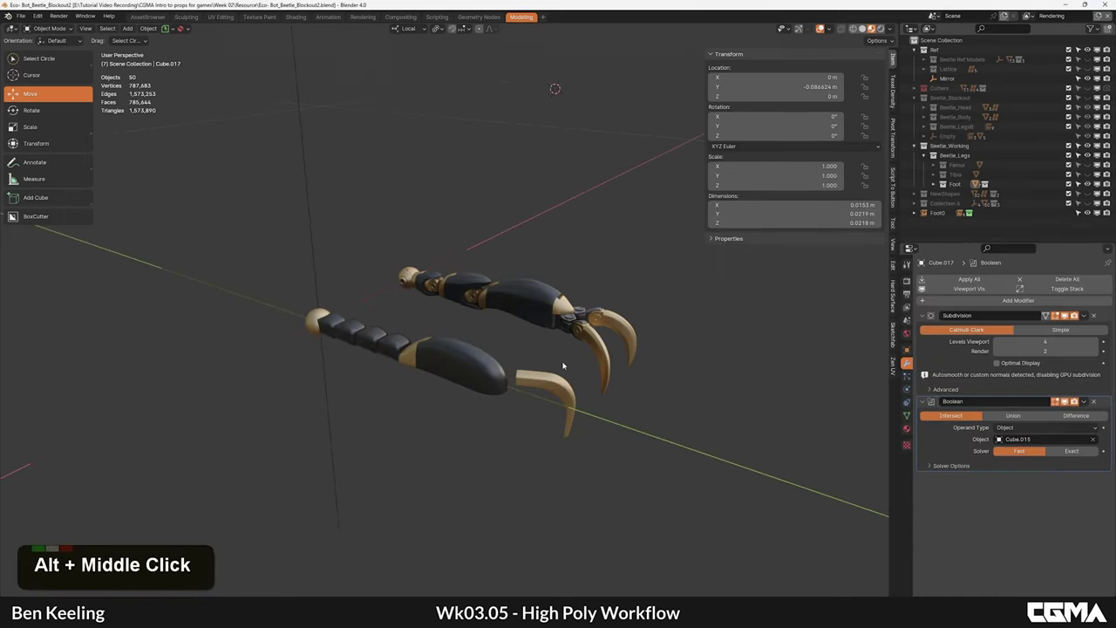
pyautogui.scroll(6, 564, 366)
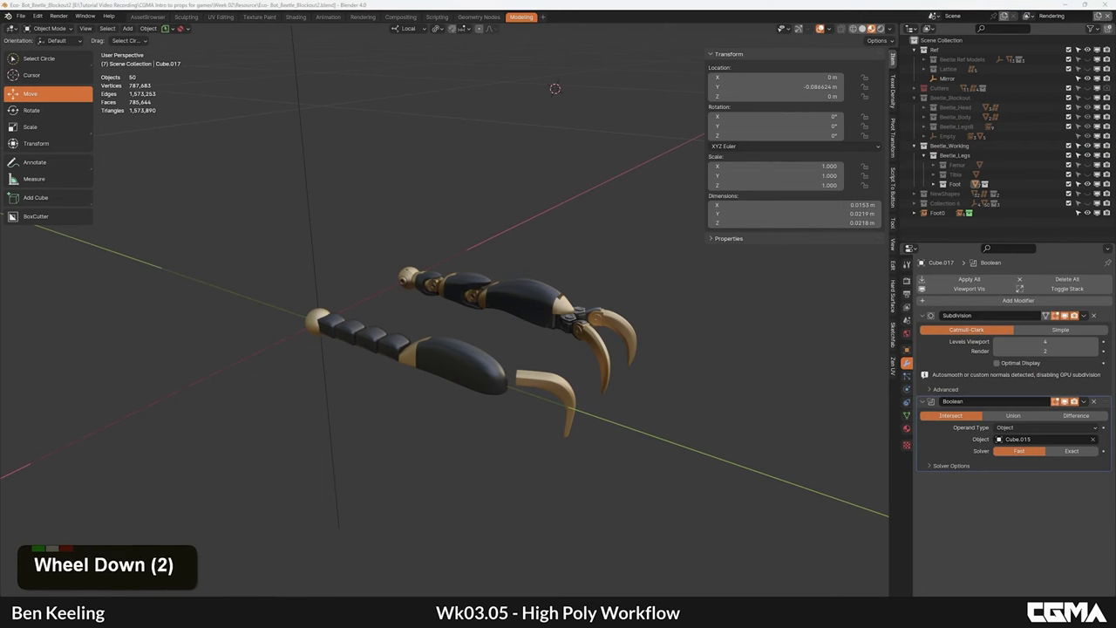
# Step: Bring the reference board back and examine how the claw joins the last foot segment in the horned beetle photo
pyautogui.moveTo(1115, 322); pyautogui.dragTo(805, 311, button='right')
pyautogui.scroll(2, 805, 311)
pyautogui.scroll(4, 663, 288)
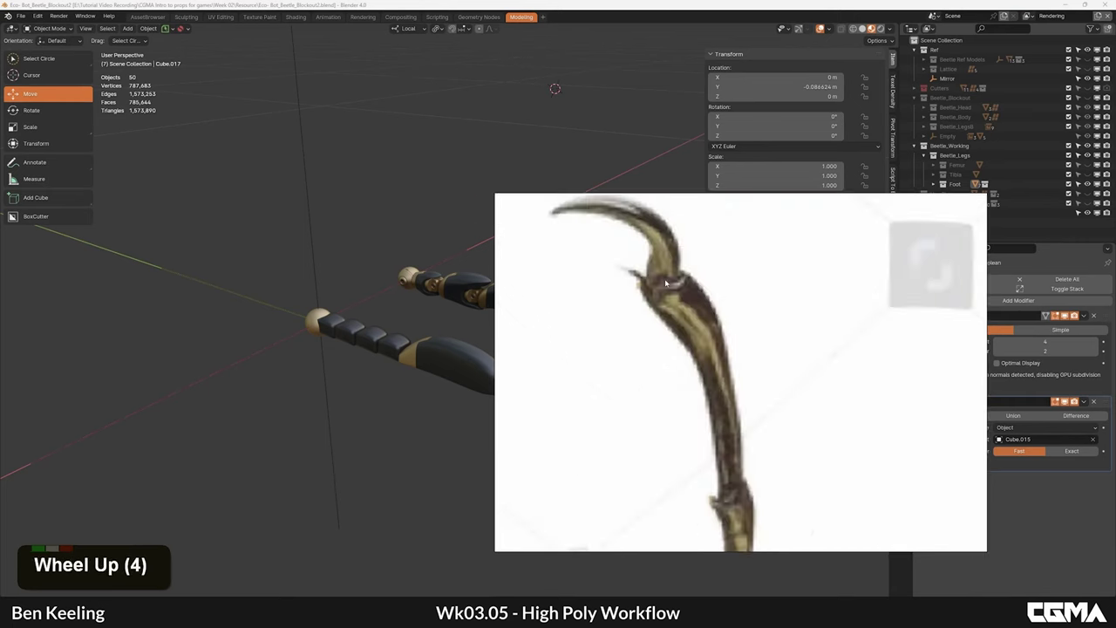
pyautogui.scroll(-2, 650, 279)
pyautogui.scroll(-6, 659, 260)
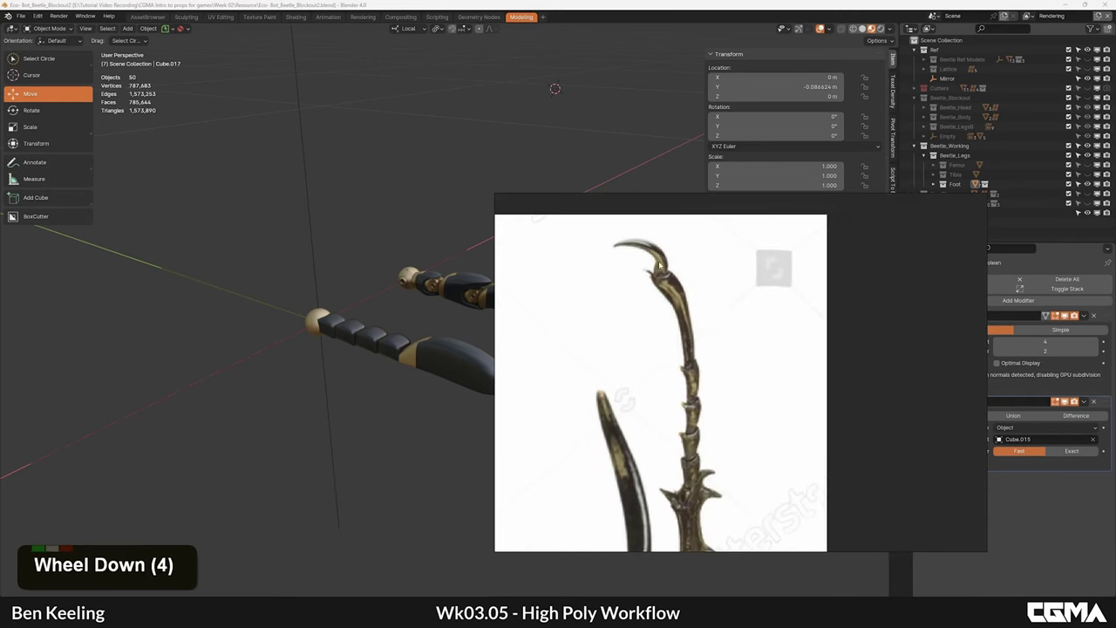
pyautogui.moveTo(660, 264); pyautogui.dragTo(734, 279, button='middle')
pyautogui.scroll(-4, 734, 279)
# Step: Examine the black beetle's foot and paired claws in the close-up on skin, and move the board out of view
pyautogui.moveTo(674, 321); pyautogui.dragTo(717, 276, button='middle')
pyautogui.moveTo(661, 278); pyautogui.dragTo(742, 325, button='middle')
pyautogui.scroll(3, 633, 321)
pyautogui.moveTo(589, 412); pyautogui.dragTo(659, 375, button='middle')
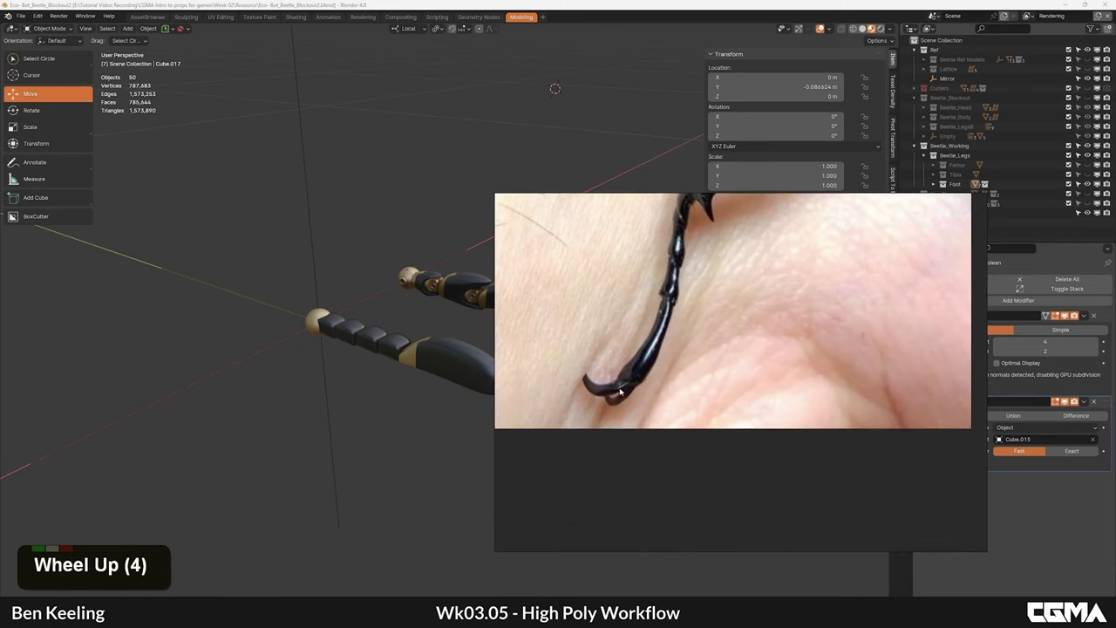
pyautogui.scroll(-2, 620, 392)
pyautogui.moveTo(620, 389); pyautogui.dragTo(785, 397, button='middle')
pyautogui.moveTo(622, 319); pyautogui.dragTo(860, 336, button='middle')
pyautogui.moveTo(702, 318); pyautogui.dragTo(1115, 323, button='right')
# Step: In top view, move the blockout foot's claw about -0.003 m along its local Y axis
pyautogui.keyDown('alt'); pyautogui.moveTo(715, 366); pyautogui.dragTo(601, 375, button='middle'); pyautogui.keyUp('alt')
pyautogui.press('`')
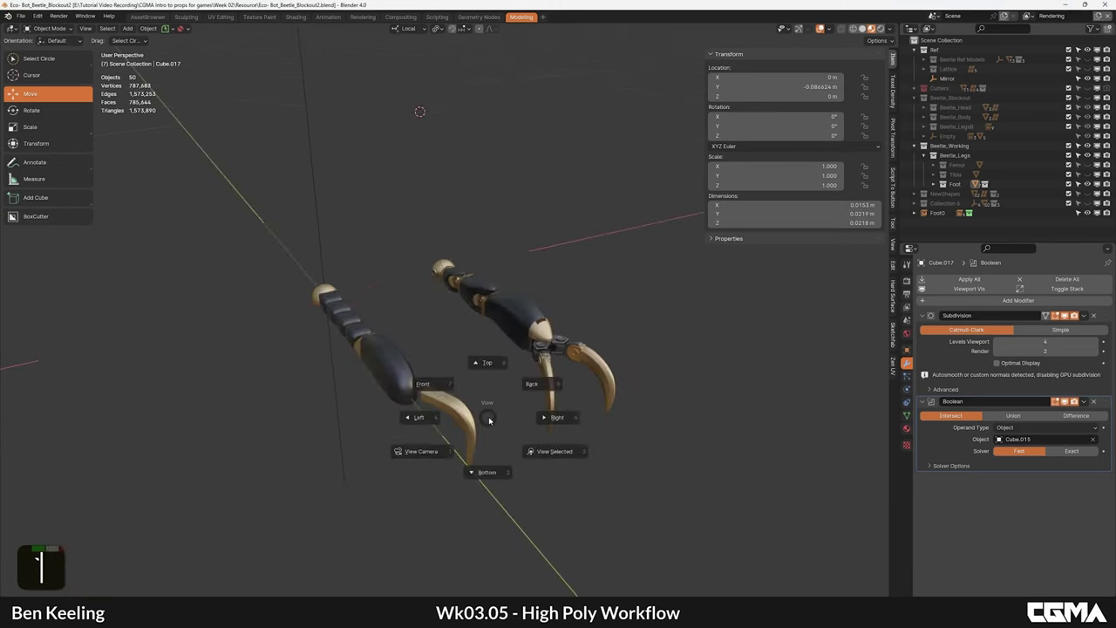
pyautogui.click(487, 364)
pyautogui.moveTo(474, 386); pyautogui.dragTo(539, 321, button='middle')
pyautogui.scroll(4, 421, 383)
pyautogui.moveTo(414, 455); pyautogui.dragTo(532, 354, button='middle')
pyautogui.scroll(1, 533, 354)
pyautogui.scroll(3, 533, 354)
pyautogui.click(582, 362)
pyautogui.scroll(-3, 563, 359)
pyautogui.press('g')
pyautogui.middleClick(554, 347)
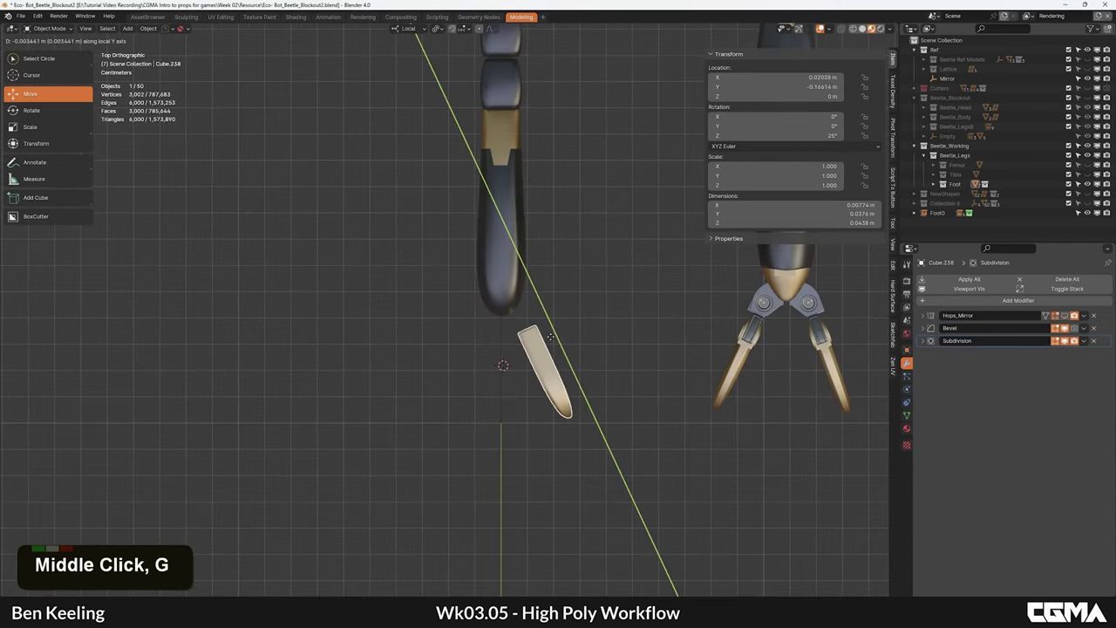
pyautogui.click(551, 337)
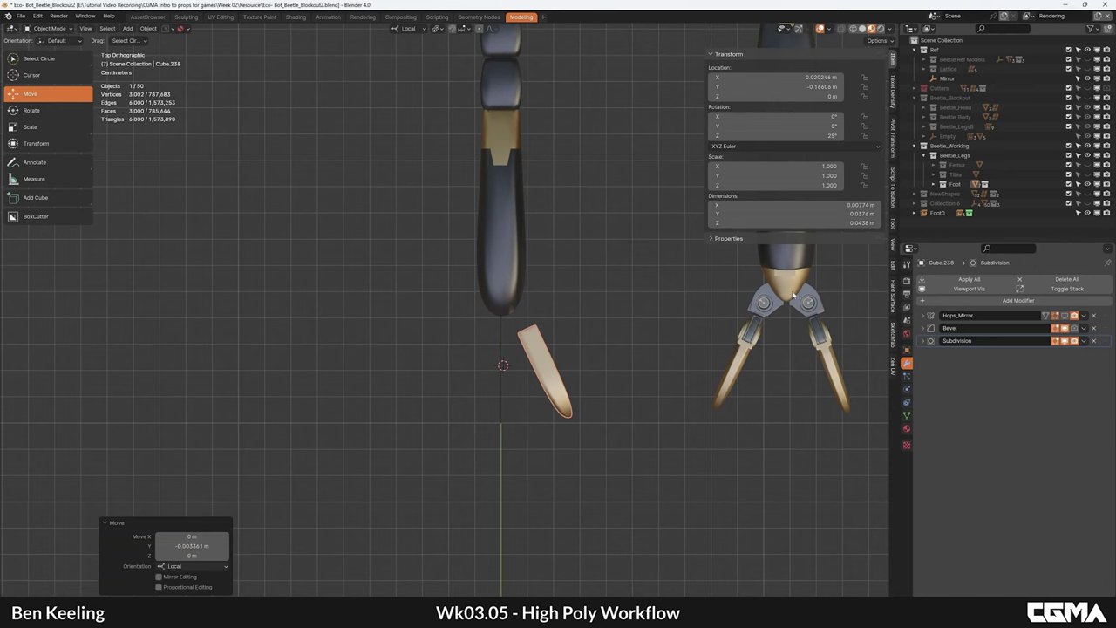
# Step: Add a cube mesh and scale it down uniformly to about 0.0126 m per side
pyautogui.moveTo(505, 314); pyautogui.dragTo(531, 361, button='middle')
pyautogui.scroll(2, 531, 361)
pyautogui.moveTo(617, 352); pyautogui.dragTo(558, 336, button='middle')
pyautogui.scroll(-2, 558, 337)
pyautogui.moveTo(564, 287); pyautogui.dragTo(513, 308, button='middle')
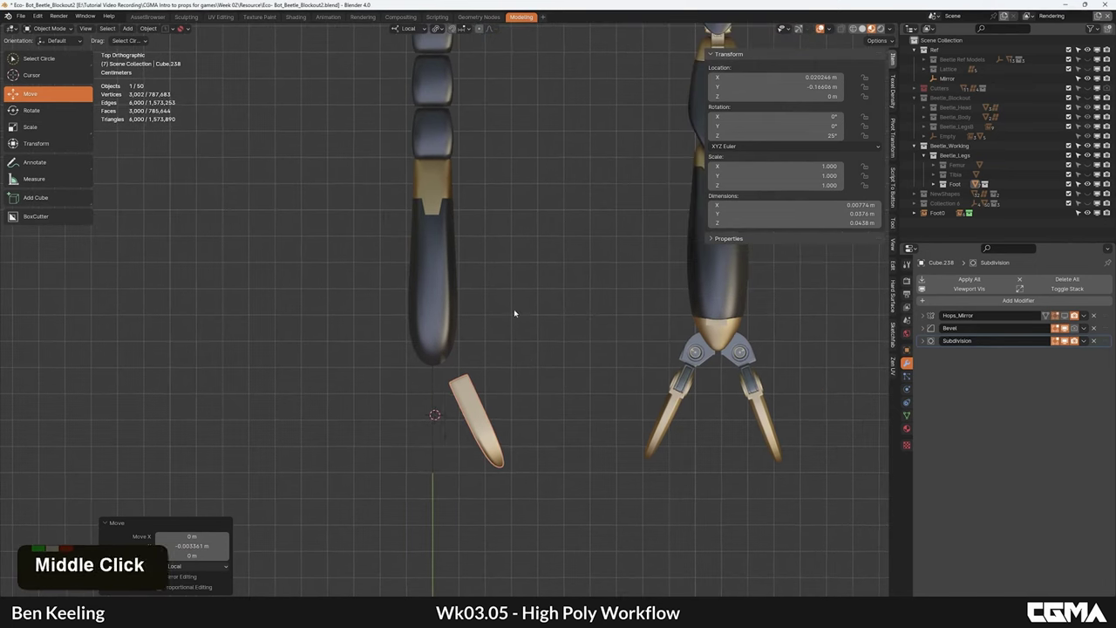
pyautogui.hotkey('shift', 'a')
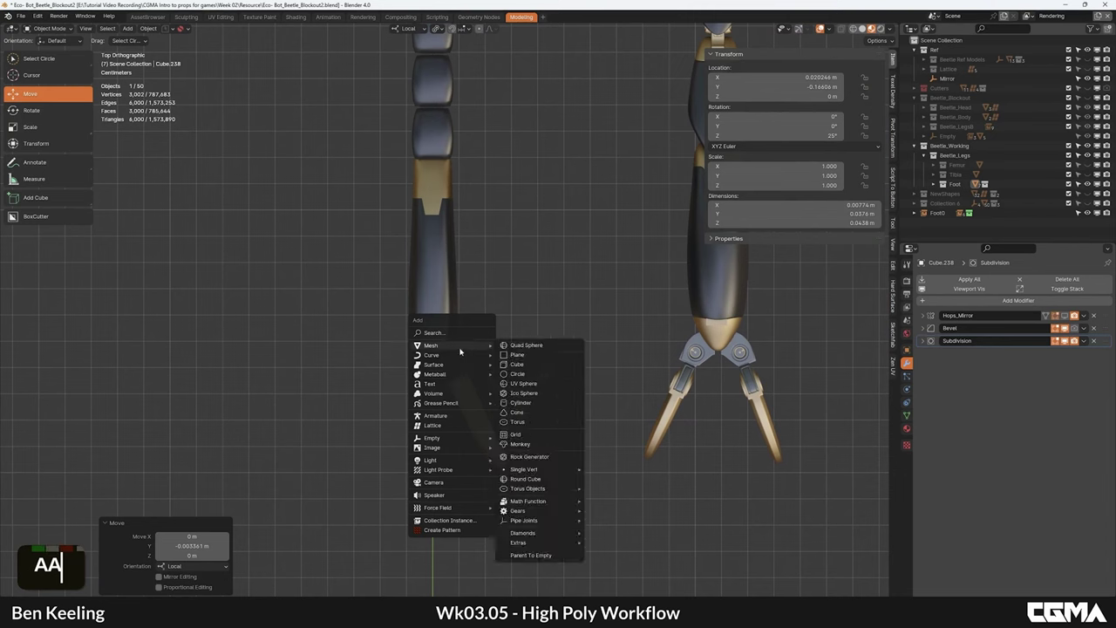
pyautogui.hotkey('shift', 'a')
pyautogui.moveTo(484, 316)
pyautogui.click(548, 337)
pyautogui.scroll(-3, 441, 366)
pyautogui.press('s')
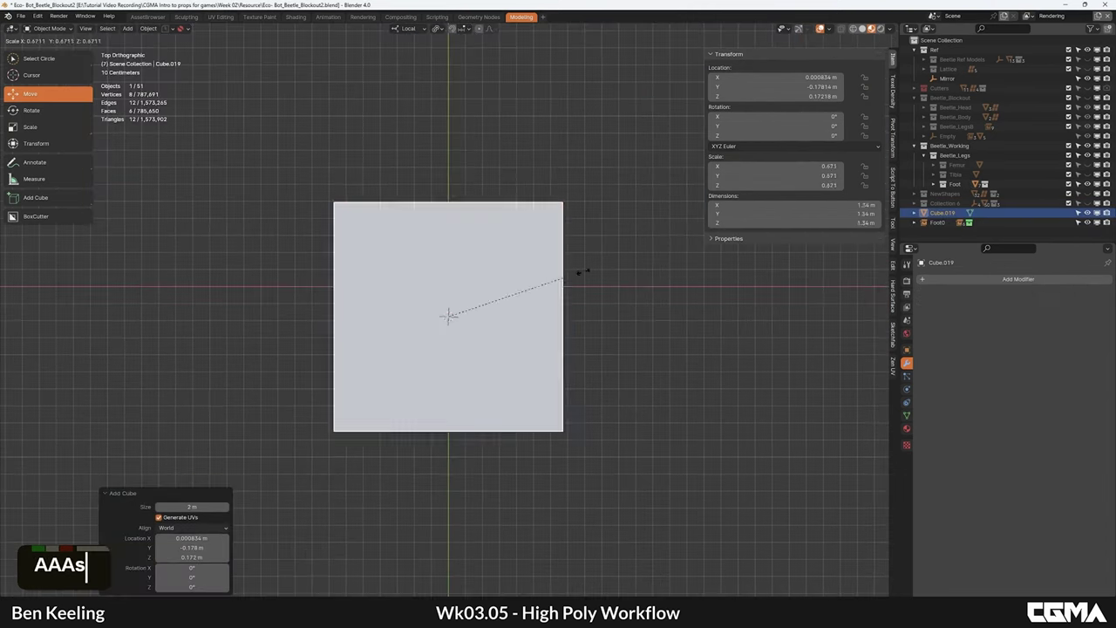
pyautogui.click(464, 306)
pyautogui.scroll(12, 449, 310)
pyautogui.press('s')
pyautogui.click(427, 363)
pyautogui.press('s')
pyautogui.click(455, 309)
# Step: Move the small cube about 0.018 m along its local Y axis to the tip of the blockout foot
pyautogui.scroll(6, 449, 313)
pyautogui.press('g')
pyautogui.middleClick(462, 419)
pyautogui.click(464, 403)
# Step: Lower the cube along Z to about -0.0029 m, level with the end of the blockout foot
pyautogui.keyDown('alt'); pyautogui.moveTo(464, 403); pyautogui.dragTo(474, 381, button='middle'); pyautogui.keyUp('alt')
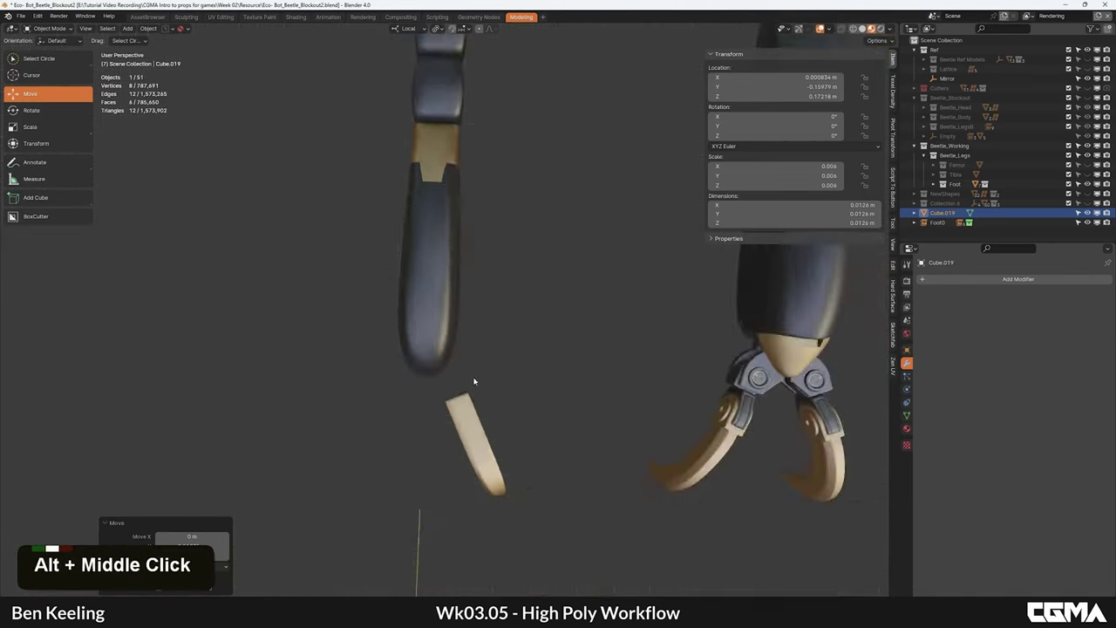
pyautogui.scroll(-8, 474, 381)
pyautogui.press('w')
pyautogui.middleClick(435, 244)
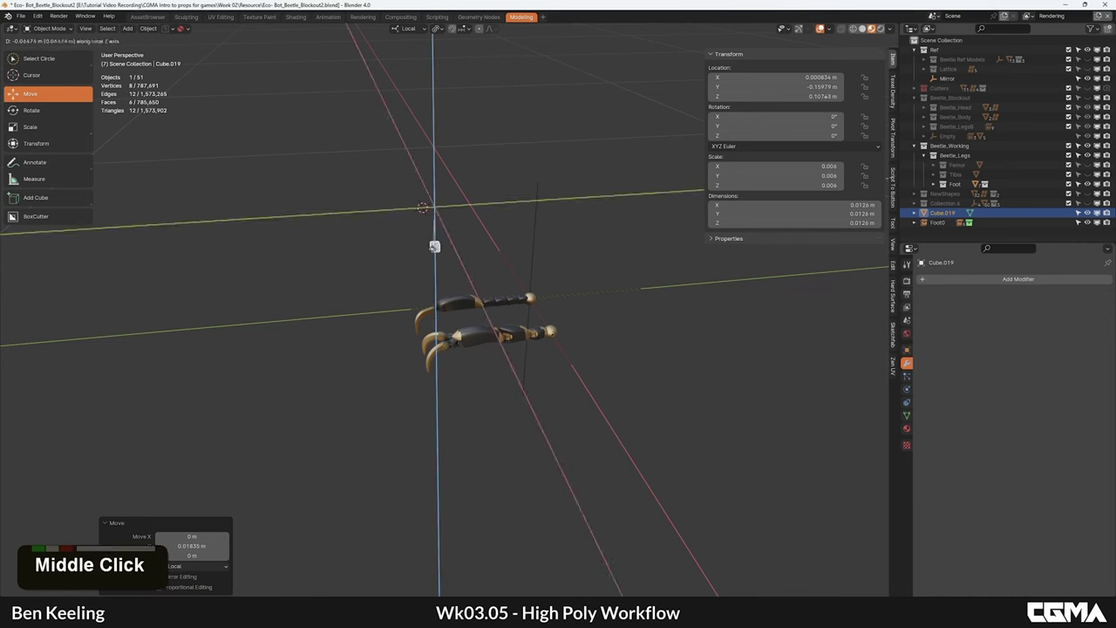
pyautogui.click(441, 290)
pyautogui.scroll(7, 442, 303)
pyautogui.keyDown('alt'); pyautogui.moveTo(443, 305); pyautogui.dragTo(478, 345, button='middle'); pyautogui.keyUp('alt')
pyautogui.keyDown('alt'); pyautogui.scroll(2, 449, 328); pyautogui.keyUp('alt')
pyautogui.scroll(3, 462, 319)
pyautogui.scroll(3, 495, 286)
pyautogui.press('g')
pyautogui.middleClick(482, 261)
pyautogui.click(482, 266)
# Step: In top view, assign a grey material to the cube at the foot tip
pyautogui.scroll(-2, 482, 270)
pyautogui.press('`')
pyautogui.click(460, 280)
pyautogui.moveTo(460, 286); pyautogui.dragTo(474, 291, button='middle')
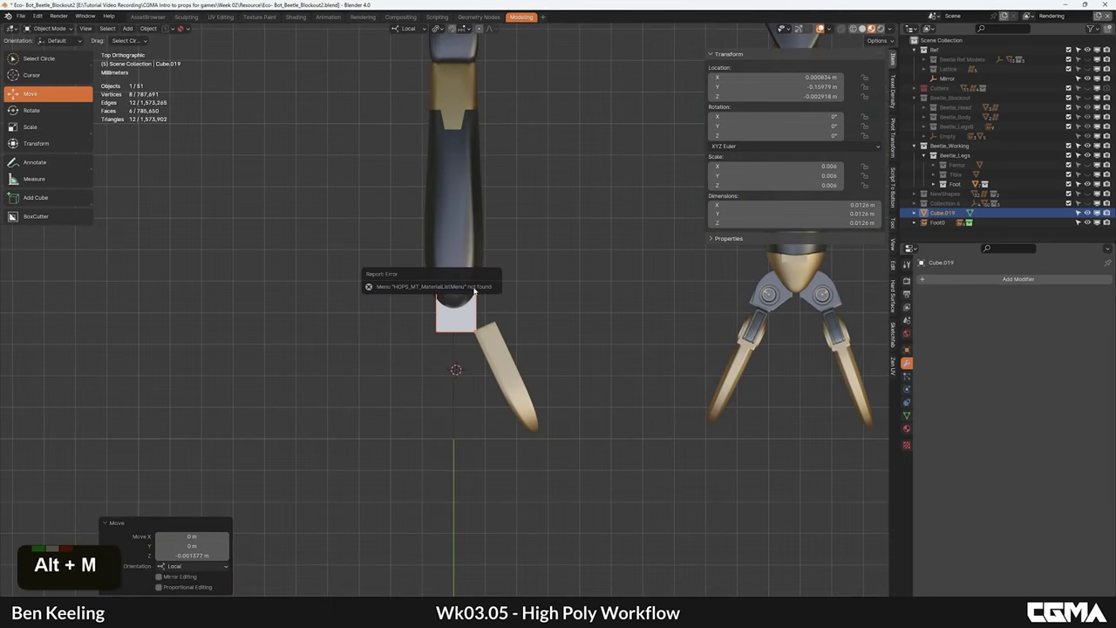
pyautogui.moveTo(486, 298); pyautogui.dragTo(514, 328, button='middle')
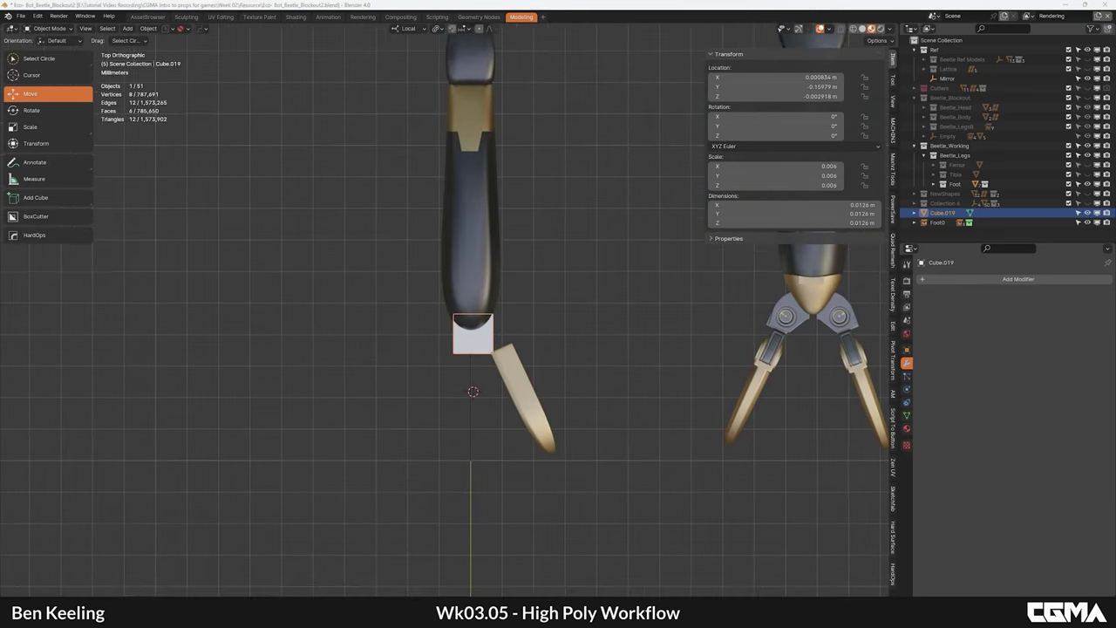
pyautogui.moveTo(646, 305); pyautogui.dragTo(641, 321, button='middle')
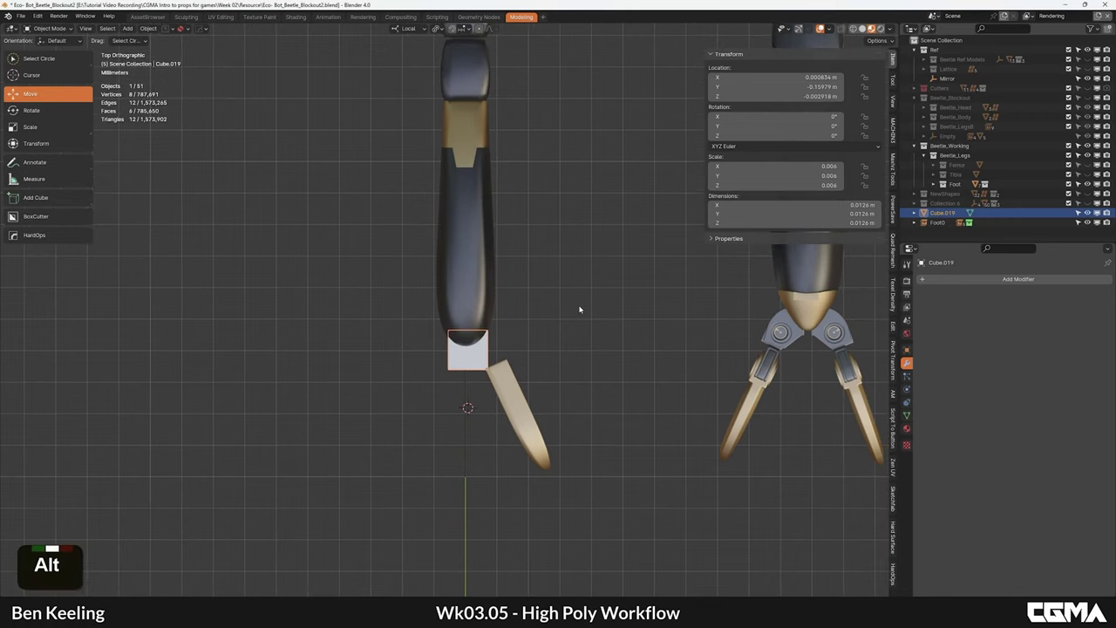
pyautogui.hotkey('alt', 'm')
pyautogui.click(559, 426)
# Step: Set the cube's X location to 0 m
pyautogui.moveTo(498, 341); pyautogui.dragTo(533, 323, button='middle')
pyautogui.scroll(3, 515, 305)
pyautogui.press('Tab')
pyautogui.press('1')
pyautogui.scroll(-3, 532, 324)
pyautogui.press('Tab')
pyautogui.press('Tab')
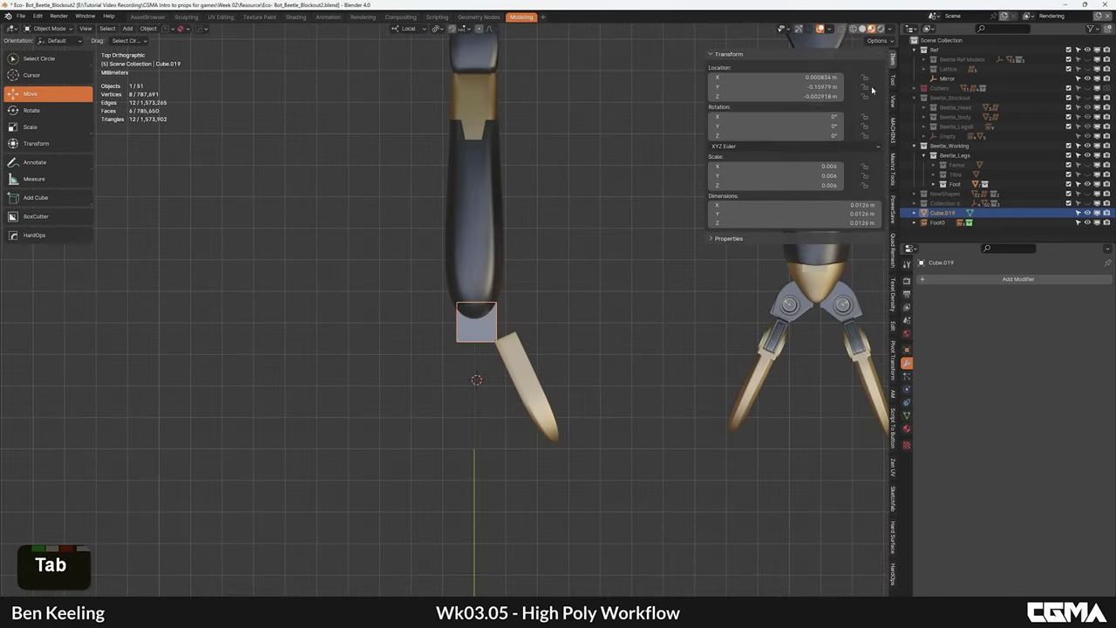
pyautogui.keyDown('alt'); pyautogui.moveTo(650, 353); pyautogui.dragTo(637, 307, button='middle'); pyautogui.keyUp('alt')
pyautogui.scroll(-4, 640, 317)
pyautogui.scroll(3, 620, 373)
pyautogui.keyDown('alt'); pyautogui.moveTo(669, 406); pyautogui.dragTo(522, 304, button='middle'); pyautogui.keyUp('alt')
pyautogui.press('`')
pyautogui.click(525, 272)
pyautogui.scroll(4, 449, 330)
pyautogui.moveTo(455, 405); pyautogui.dragTo(471, 324, button='middle')
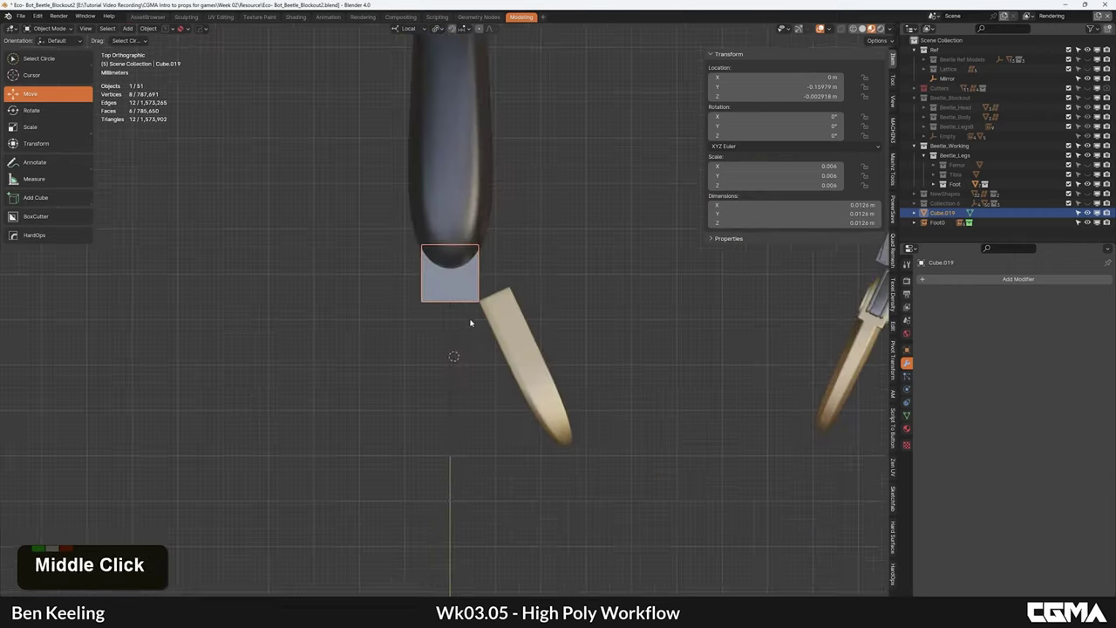
# Step: Select the claw, bring the reference board back and examine how the claws join the feet in the beetle leg photos
pyautogui.scroll(-5, 470, 323)
pyautogui.click(487, 342)
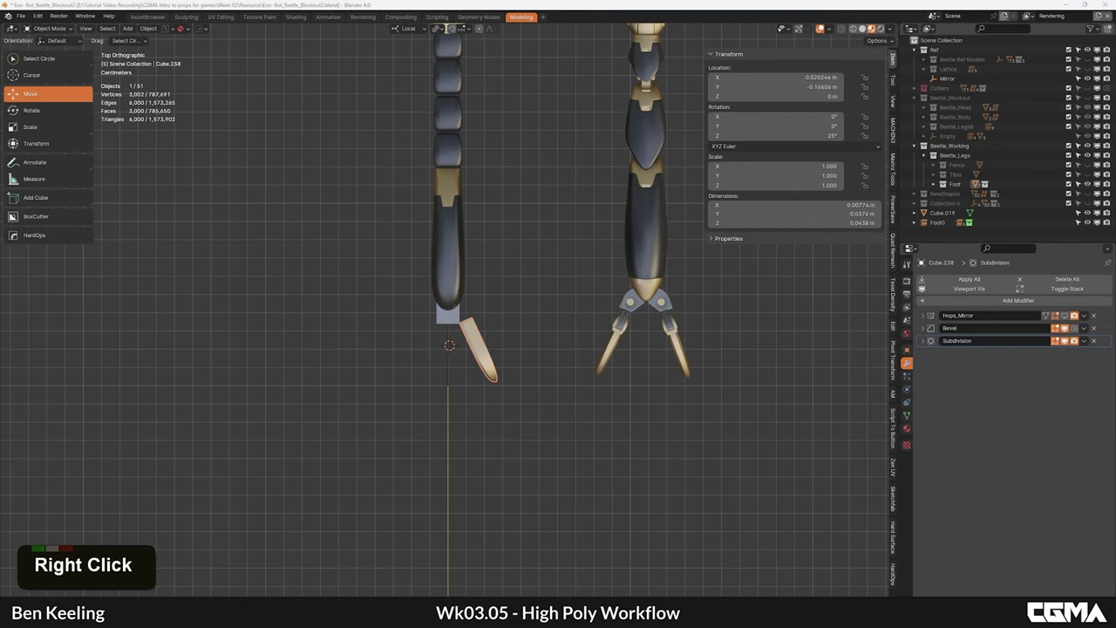
pyautogui.moveTo(1115, 354); pyautogui.dragTo(745, 337, button='right')
pyautogui.scroll(-4, 735, 364)
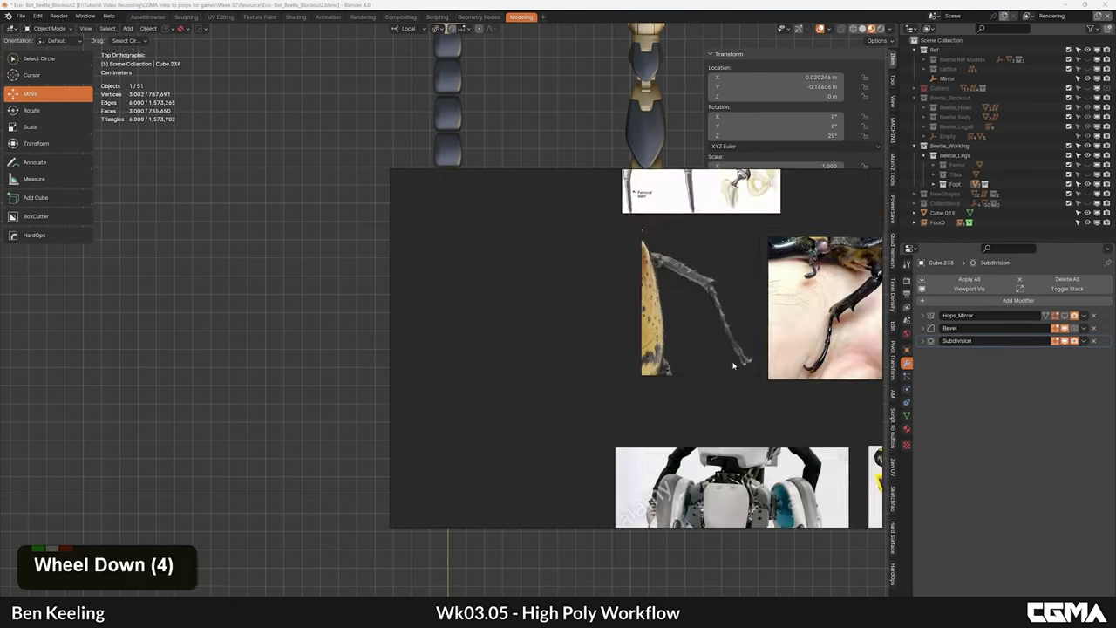
pyautogui.scroll(6, 747, 366)
pyautogui.scroll(-6, 737, 336)
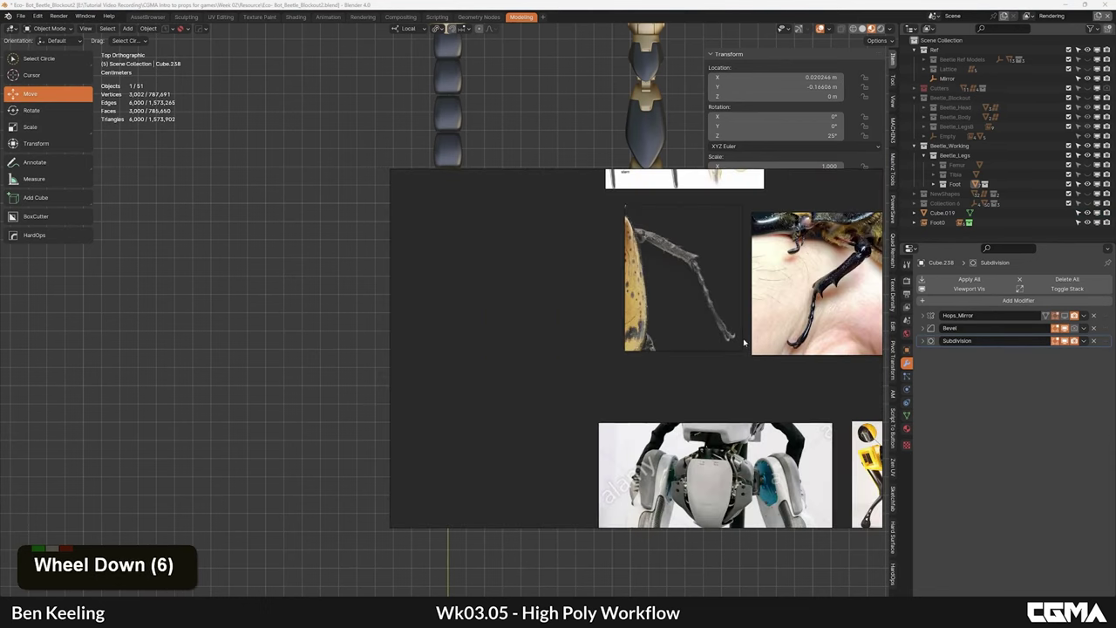
pyautogui.scroll(5, 732, 332)
pyautogui.scroll(-4, 663, 323)
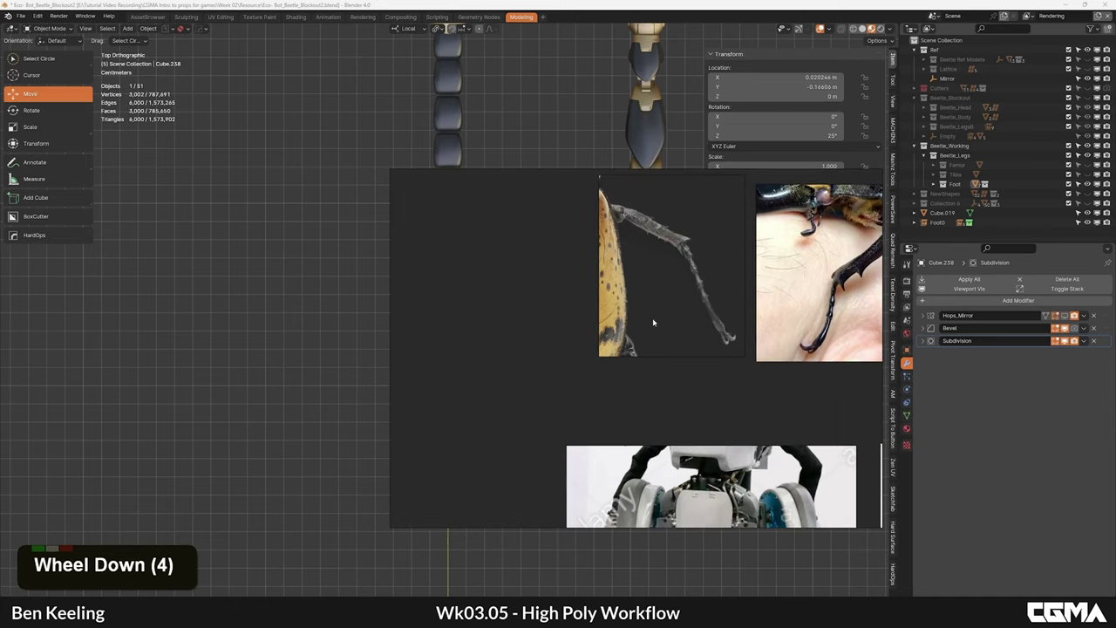
pyautogui.rightClick(723, 329)
# Step: Set the claw's pivot to its surface centre of mass
pyautogui.keyDown('alt'); pyautogui.moveTo(475, 335); pyautogui.dragTo(448, 272, button='middle'); pyautogui.keyUp('alt')
pyautogui.scroll(-6, 448, 272)
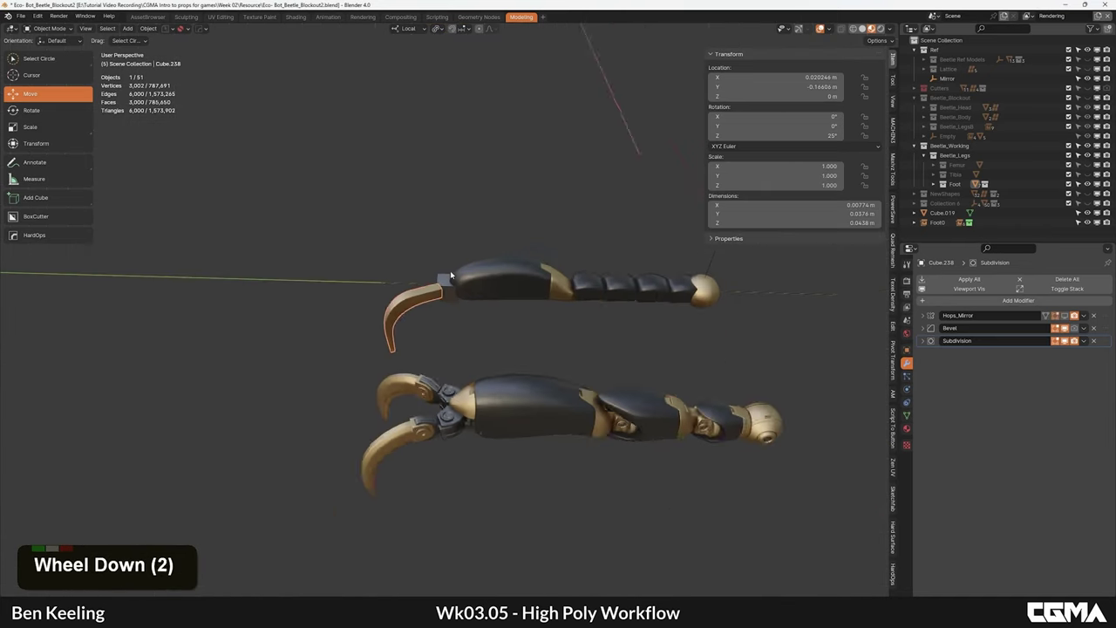
pyautogui.scroll(4, 444, 277)
pyautogui.press('w')
pyautogui.scroll(3, 454, 279)
pyautogui.hotkey('alt', 'shift', 'a')
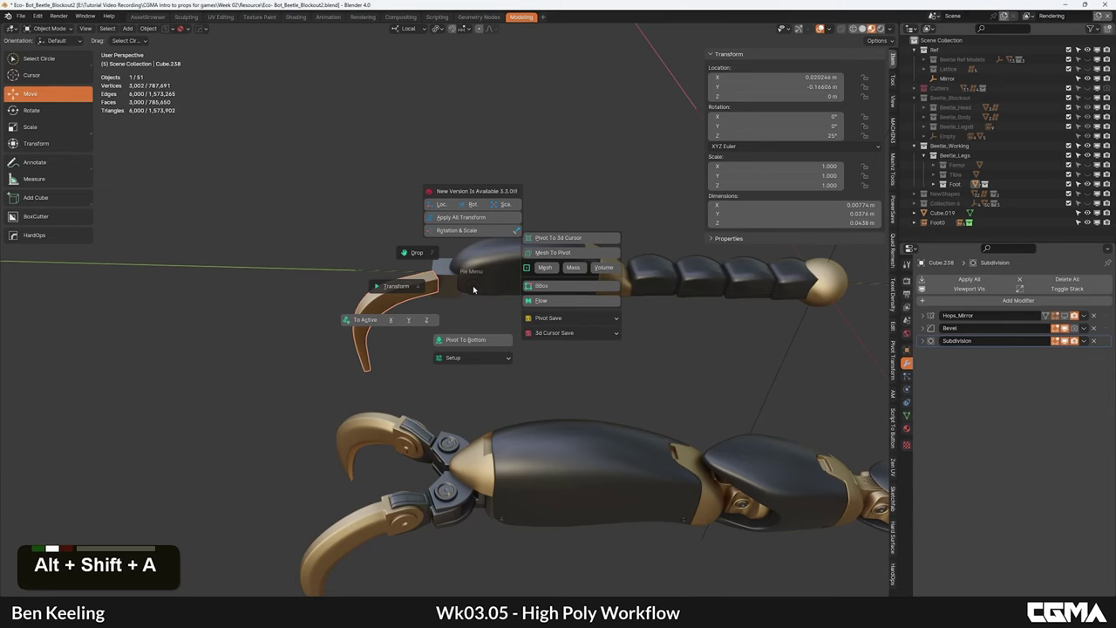
pyautogui.click(571, 273)
# Step: Reposition the claw's pivot at the claw's base, where it meets the cube
pyautogui.keyDown('alt'); pyautogui.moveTo(558, 274); pyautogui.dragTo(437, 266, button='middle'); pyautogui.keyUp('alt')
pyautogui.scroll(-3, 453, 277)
pyautogui.scroll(6, 427, 296)
pyautogui.hotkey('alt', 'shift', 'a')
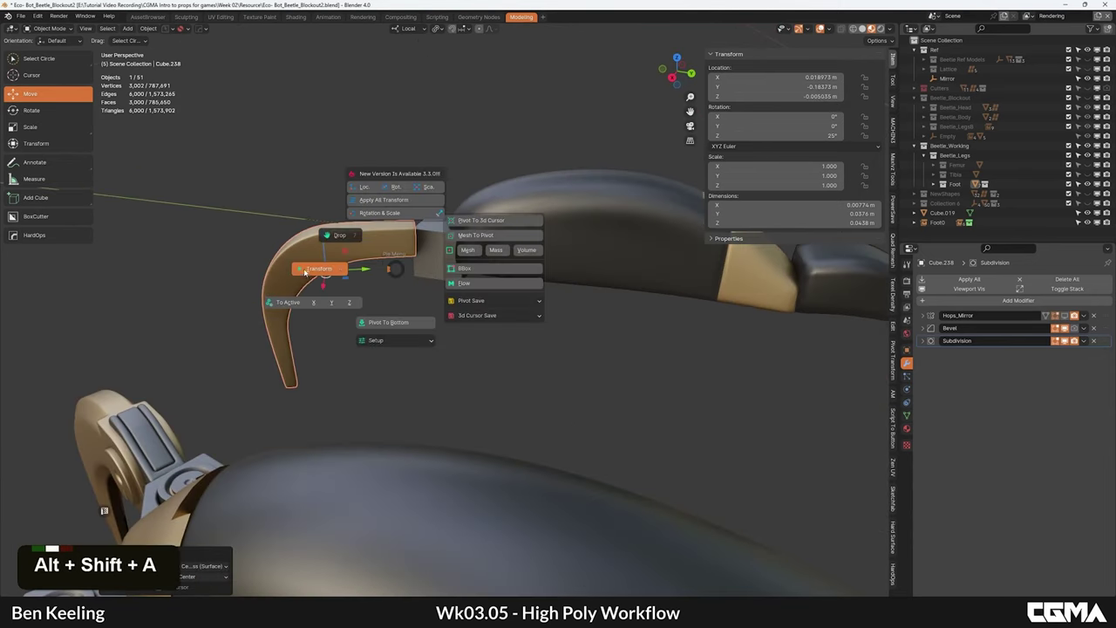
pyautogui.click(346, 254)
pyautogui.moveTo(424, 222); pyautogui.dragTo(447, 215)
pyautogui.click(244, 29)
# Step: Try rotating the claw about its base pivot and undo the trial rotations
pyautogui.press('r')
pyautogui.hotkey('ctrl', 'z')
pyautogui.keyDown('alt'); pyautogui.moveTo(473, 215); pyautogui.dragTo(421, 241, button='middle'); pyautogui.keyUp('alt')
pyautogui.moveTo(417, 236); pyautogui.dragTo(420, 234)
pyautogui.hotkey('ctrl', 'z')
pyautogui.hotkey('ctrl', 'z')
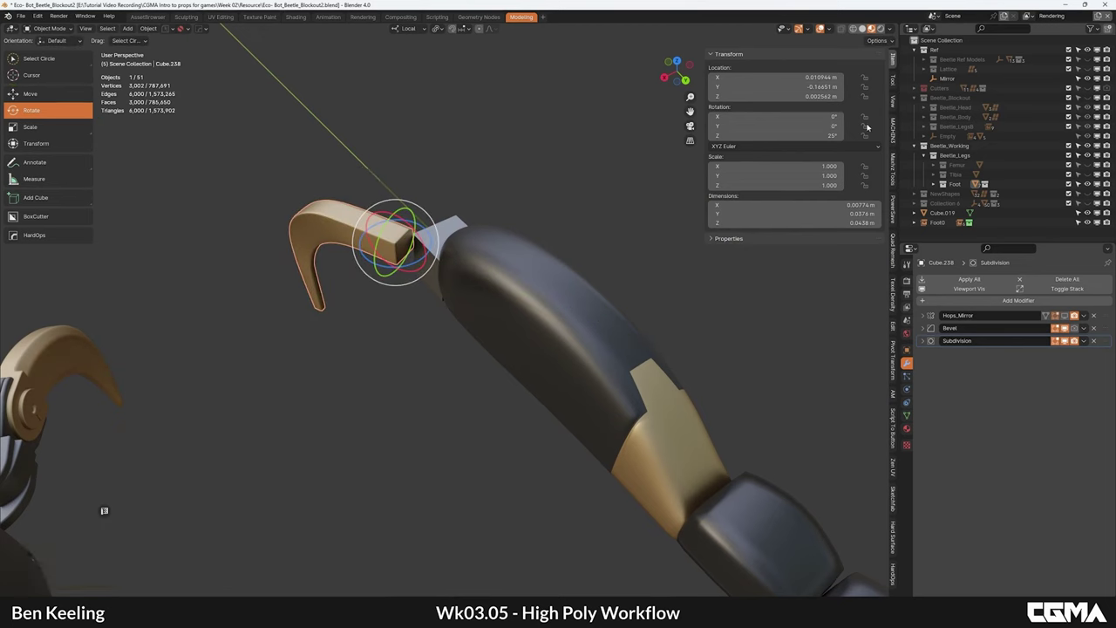
# Step: Lock the claw's Y and Z rotation, test how it swings about X and undo the test
pyautogui.keyDown('alt'); pyautogui.moveTo(415, 257); pyautogui.dragTo(429, 228, button='middle'); pyautogui.keyUp('alt')
pyautogui.moveTo(429, 227); pyautogui.dragTo(410, 244)
pyautogui.hotkey('ctrl', 'z')
# Step: Examine the claw's joint against the reference foot's hinges from above and in perspective
pyautogui.keyDown('alt'); pyautogui.moveTo(516, 179); pyautogui.dragTo(465, 267, button='middle'); pyautogui.keyUp('alt')
pyautogui.press('`')
pyautogui.click(465, 221)
pyautogui.scroll(-3, 466, 224)
pyautogui.scroll(5, 451, 416)
pyautogui.keyDown('alt'); pyautogui.moveTo(451, 416); pyautogui.dragTo(532, 249, button='middle'); pyautogui.keyUp('alt')
pyautogui.moveTo(532, 248); pyautogui.dragTo(497, 264, button='middle')
pyautogui.scroll(-3, 497, 264)
pyautogui.keyDown('alt'); pyautogui.moveTo(646, 209); pyautogui.dragTo(494, 154, button='middle'); pyautogui.keyUp('alt')
# Step: Draw a 32-vertex cylinder about 0.007 m across and 0.0062 m deep on the side of the claw's base
pyautogui.keyDown('alt'); pyautogui.moveTo(415, 330); pyautogui.dragTo(398, 266, button='middle'); pyautogui.keyUp('alt')
pyautogui.scroll(3, 398, 266)
pyautogui.moveTo(397, 266); pyautogui.dragTo(445, 339, button='middle')
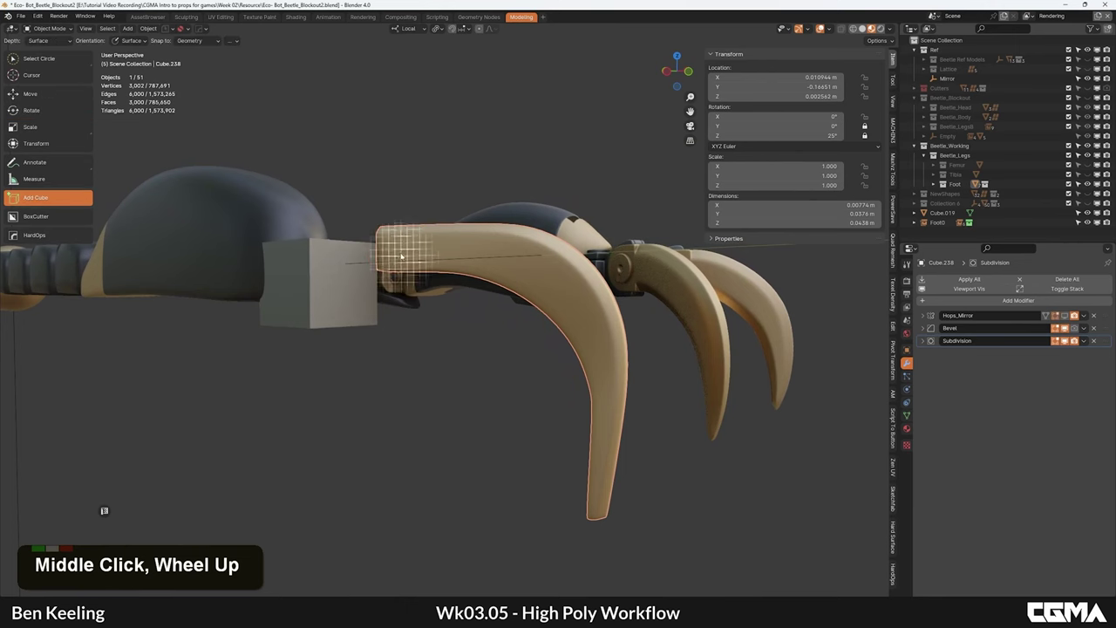
pyautogui.moveTo(57, 202); pyautogui.dragTo(98, 216)
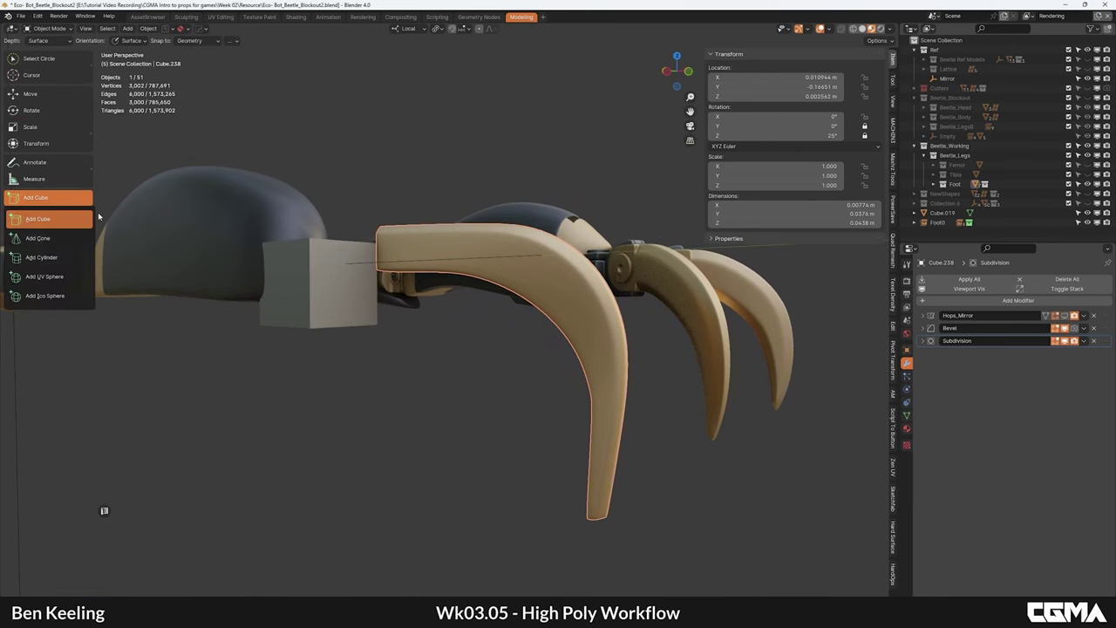
pyautogui.click(42, 258)
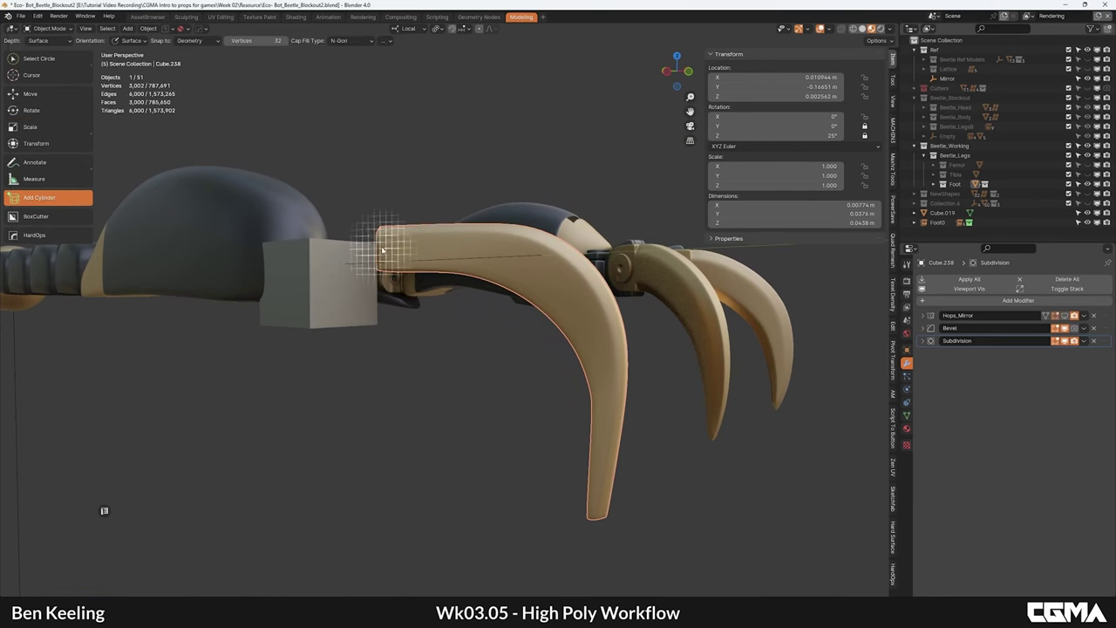
pyautogui.click(436, 274)
# Step: In top view, lengthen the cylinder along its local Z axis by a factor of about 1.88
pyautogui.keyDown('alt'); pyautogui.moveTo(437, 274); pyautogui.dragTo(401, 320, button='middle'); pyautogui.keyUp('alt')
pyautogui.press('`')
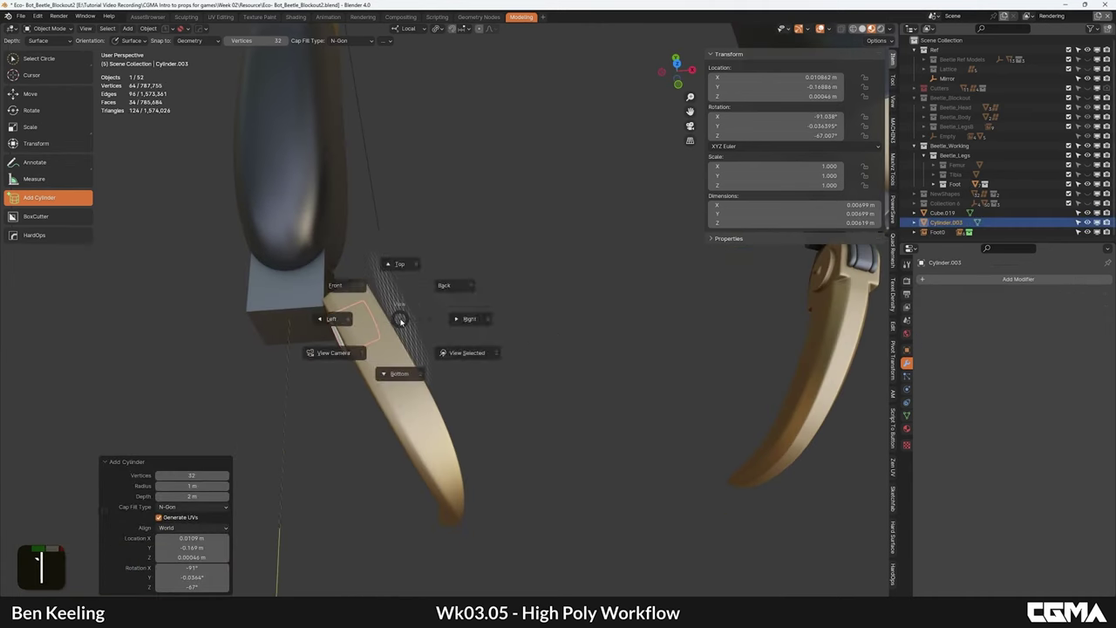
pyautogui.click(399, 266)
pyautogui.scroll(2, 380, 324)
pyautogui.press('w')
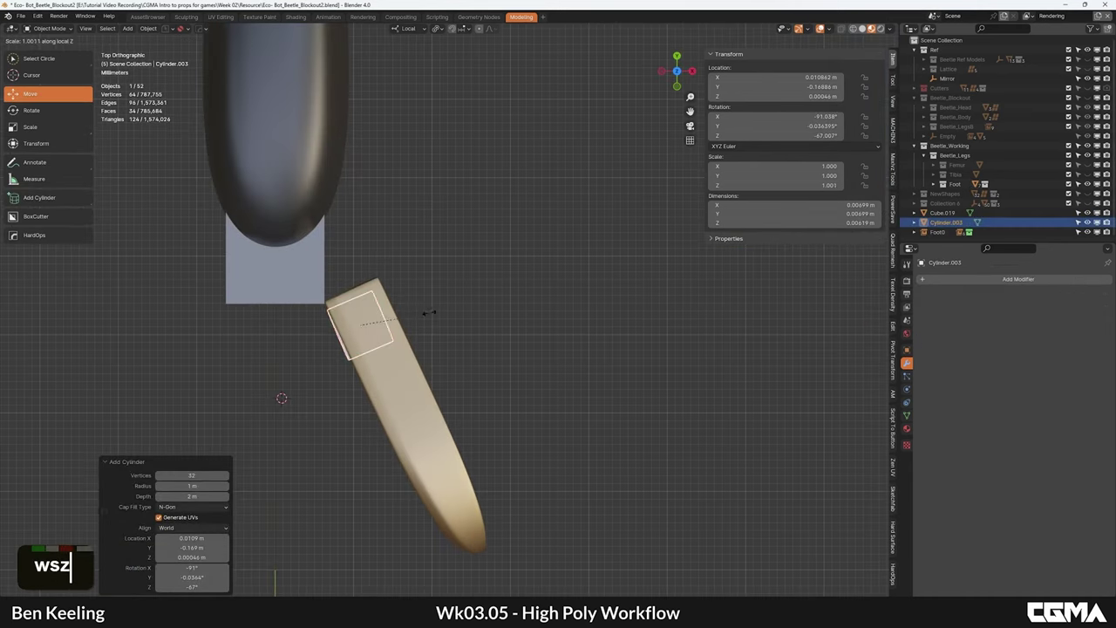
pyautogui.click(485, 287)
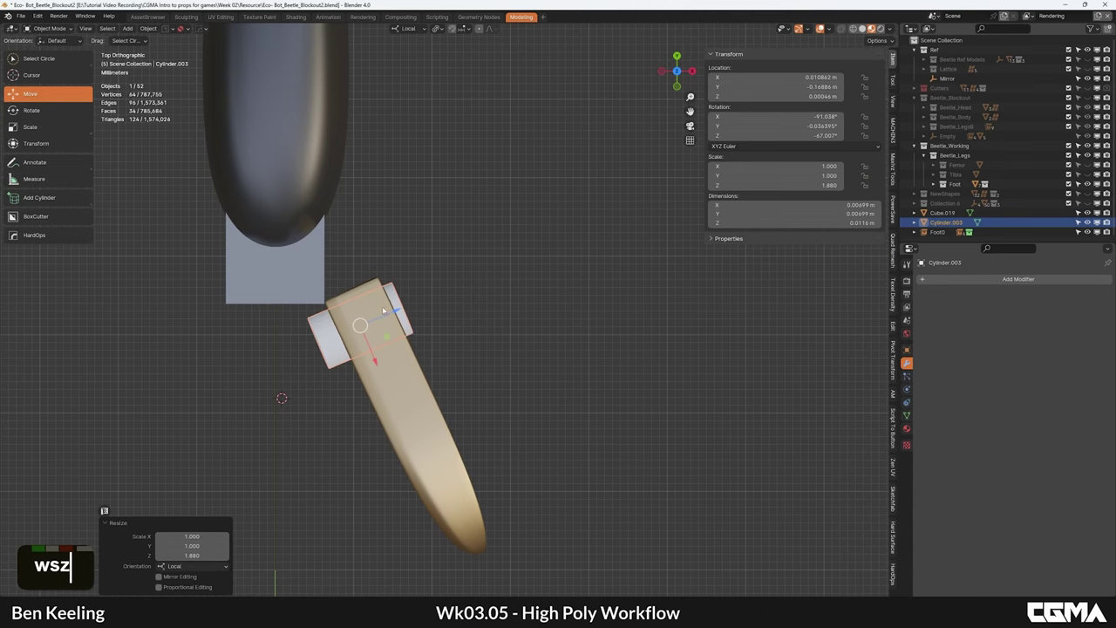
# Step: Link the claw's material to the hinge cylinder
pyautogui.keyDown('shift'); pyautogui.click(414, 381); pyautogui.keyUp('shift')
pyautogui.hotkey('ctrl', 'l')
pyautogui.click(413, 398)
pyautogui.scroll(-3, 436, 306)
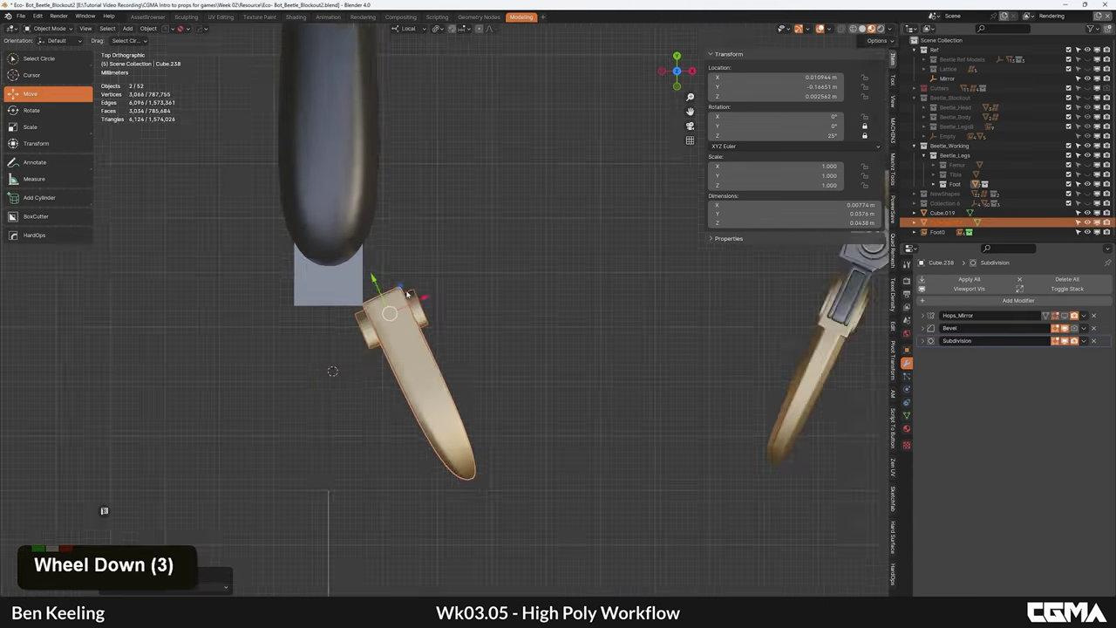
# Step: Centre the hinge cylinder across the claw and shade it with auto smooth at 30°
pyautogui.keyDown('alt'); pyautogui.moveTo(407, 295); pyautogui.dragTo(438, 294, button='middle'); pyautogui.keyUp('alt')
pyautogui.click(407, 306)
pyautogui.rightClick(405, 314)
pyautogui.click(393, 319)
pyautogui.keyDown('alt'); pyautogui.moveTo(440, 341); pyautogui.dragTo(556, 322, button='middle'); pyautogui.keyUp('alt')
pyautogui.click(475, 333)
pyautogui.click(463, 312)
pyautogui.rightClick(463, 312)
pyautogui.click(463, 320)
# Step: In top view, move the claw and its hinge cylinder together slightly inward and away from the foot
pyautogui.scroll(3, 436, 353)
pyautogui.press('`')
pyautogui.click(403, 303)
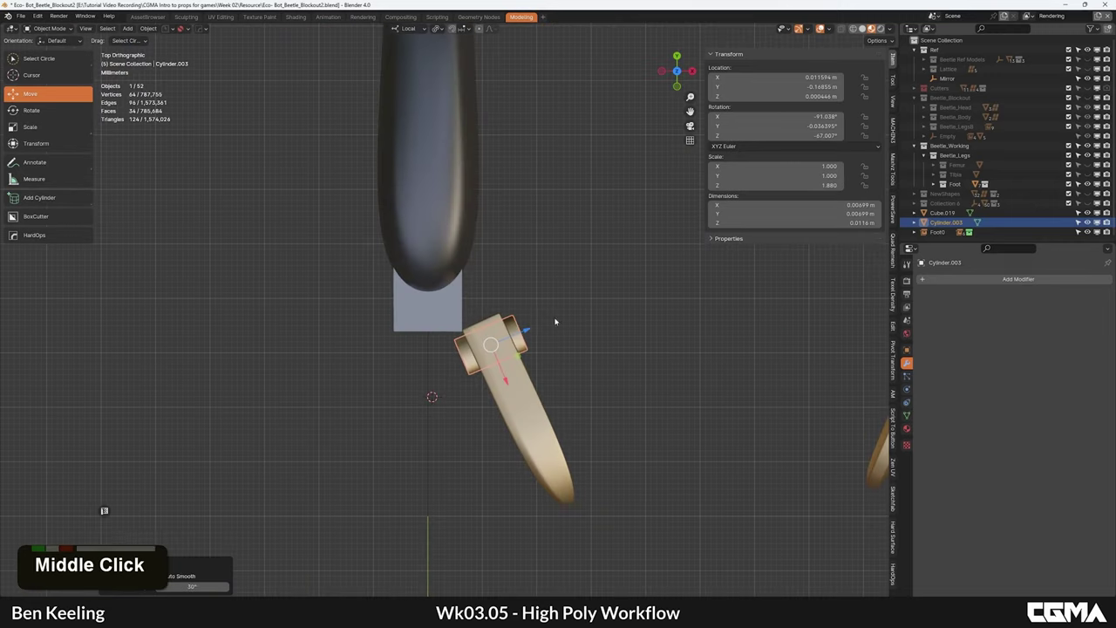
pyautogui.keyDown('shift'); pyautogui.click(488, 330); pyautogui.keyUp('shift')
pyautogui.press('g')
pyautogui.click(474, 337)
pyautogui.click(453, 320)
pyautogui.scroll(-2, 462, 340)
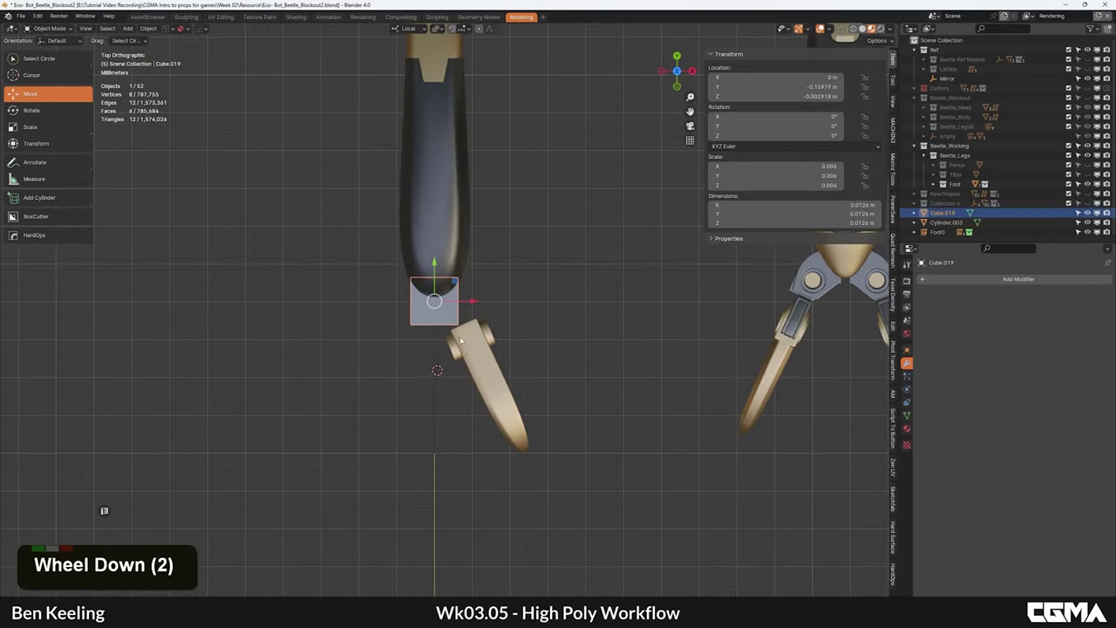
# Step: Duplicate the hinge cylinder about -0.0103 m along its local X axis and reset the copy's rotation to 0°
pyautogui.scroll(3, 461, 340)
pyautogui.click(456, 375)
pyautogui.hotkey('shift', 'd')
pyautogui.middleClick(443, 347)
pyautogui.click(431, 315)
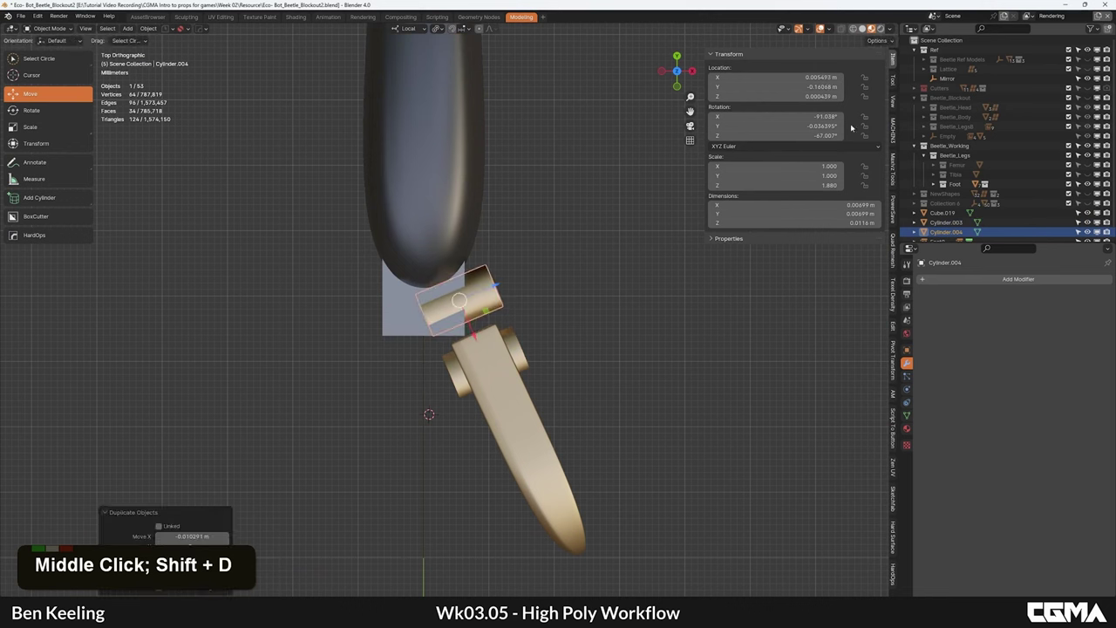
pyautogui.press('BackSpace')
# Step: Move the copied cylinder about -0.0003 m in X and -0.0012 m in Y, and lock its X and Y rotation
pyautogui.scroll(3, 479, 287)
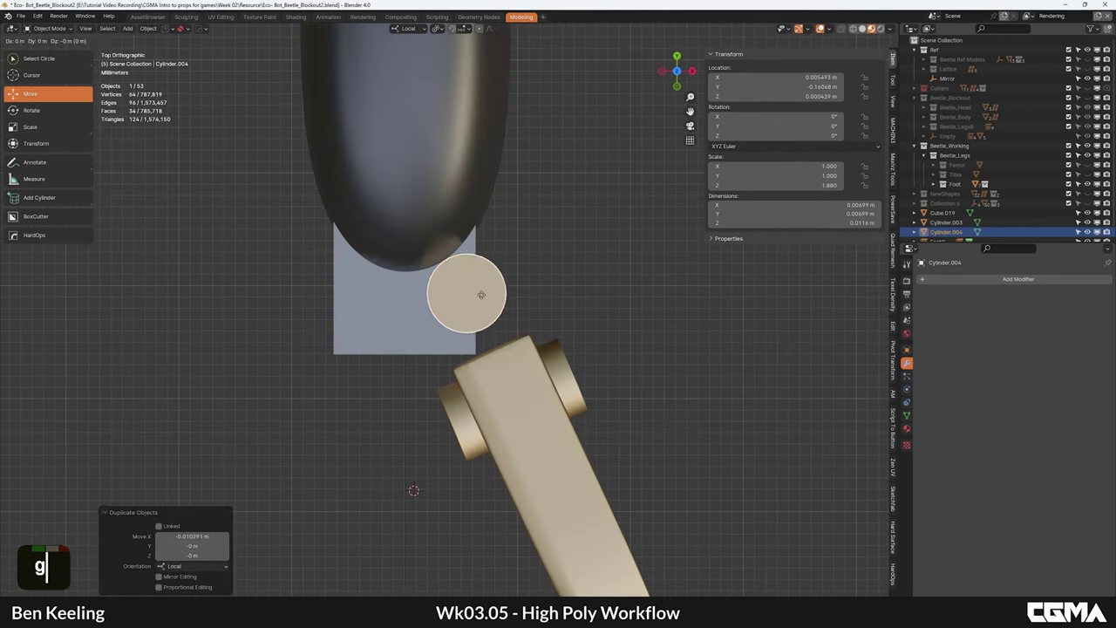
pyautogui.scroll(-5, 484, 306)
pyautogui.keyDown('alt'); pyautogui.moveTo(483, 339); pyautogui.dragTo(633, 233, button='middle'); pyautogui.keyUp('alt')
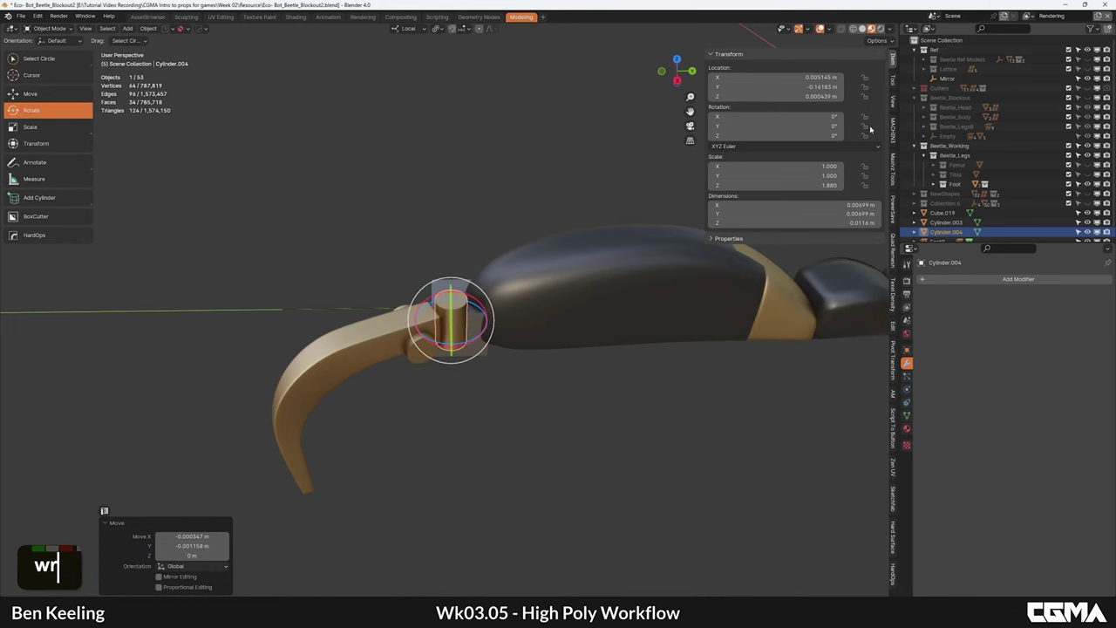
pyautogui.keyDown('alt'); pyautogui.moveTo(528, 325); pyautogui.dragTo(445, 349, button='middle'); pyautogui.keyUp('alt')
pyautogui.moveTo(443, 347); pyautogui.dragTo(444, 349)
pyautogui.hotkey('ctrl', 'z')
# Step: In top view, extrude the connector cube's claw-side face outward along X to about local X 1.79 m
pyautogui.keyDown('alt'); pyautogui.moveTo(444, 349); pyautogui.dragTo(475, 351, button='middle'); pyautogui.keyUp('alt')
pyautogui.press('`')
pyautogui.click(472, 301)
pyautogui.scroll(-7, 501, 323)
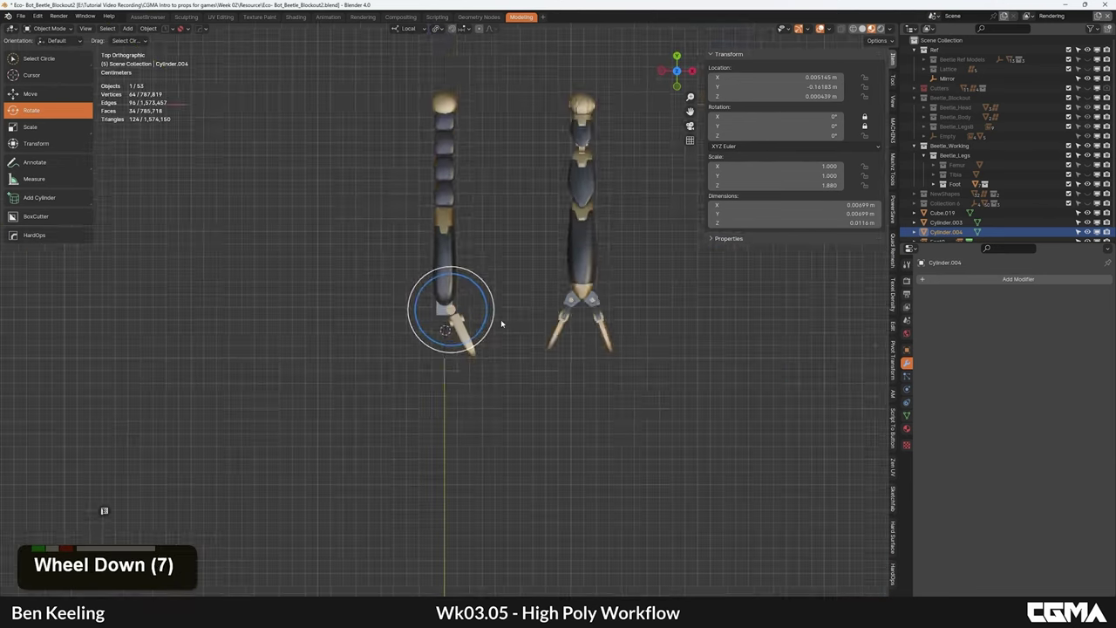
pyautogui.scroll(9, 505, 317)
pyautogui.scroll(-3, 462, 317)
pyautogui.click(425, 321)
pyautogui.scroll(3, 455, 314)
pyautogui.press('Tab')
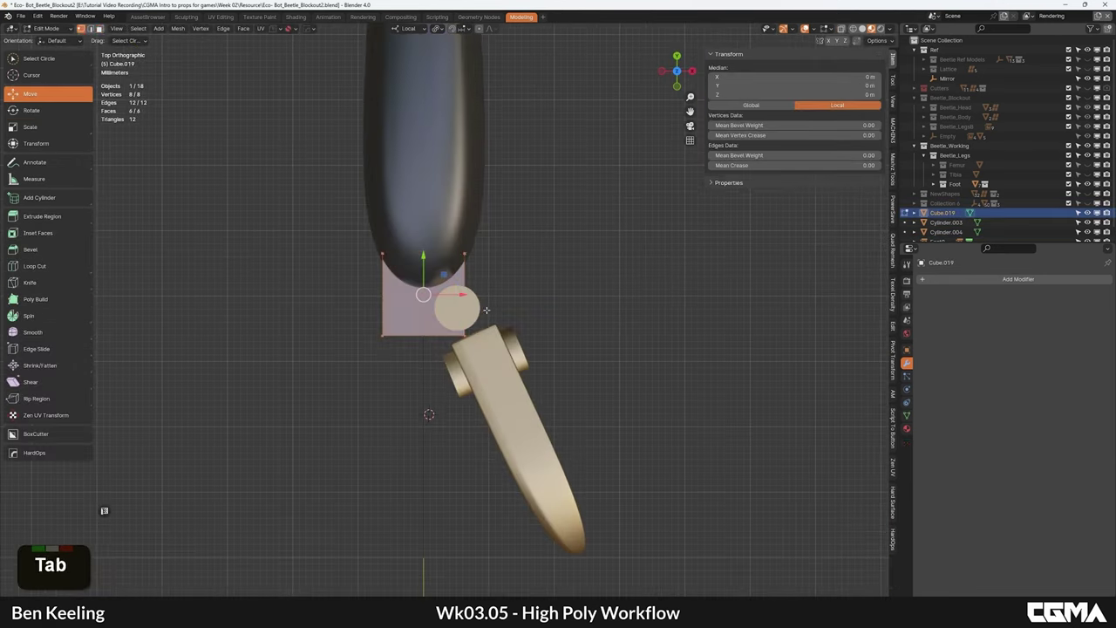
pyautogui.press('3')
pyautogui.click(490, 312)
pyautogui.keyDown('alt'); pyautogui.moveTo(499, 324); pyautogui.dragTo(389, 272, button='middle'); pyautogui.keyUp('alt')
pyautogui.click(484, 342)
pyautogui.keyDown('alt'); pyautogui.moveTo(458, 330); pyautogui.dragTo(547, 358, button='middle'); pyautogui.keyUp('alt')
pyautogui.press('`')
pyautogui.scroll(3, 499, 316)
pyautogui.press('e')
pyautogui.middleClick(530, 308)
pyautogui.click(538, 301)
# Step: With X-ray on, move the extrusion's outer vertices nearest the foot about -0.0058 m along Y to slope that side
pyautogui.press('1')
pyautogui.click(562, 238)
pyautogui.press('b')
pyautogui.moveTo(588, 283); pyautogui.dragTo(519, 191)
pyautogui.hotkey('alt', 'z')
pyautogui.click(572, 255)
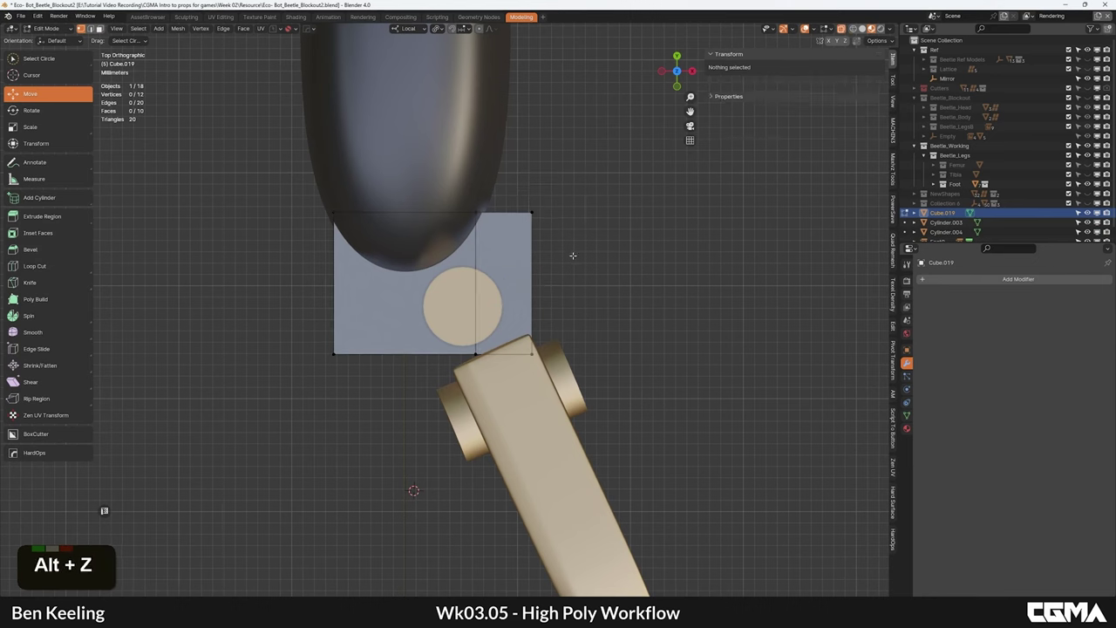
pyautogui.press('b')
pyautogui.moveTo(588, 273); pyautogui.dragTo(518, 195)
pyautogui.press('g')
pyautogui.middleClick(535, 228)
pyautogui.click(537, 262)
pyautogui.scroll(-4, 515, 288)
pyautogui.scroll(3, 496, 303)
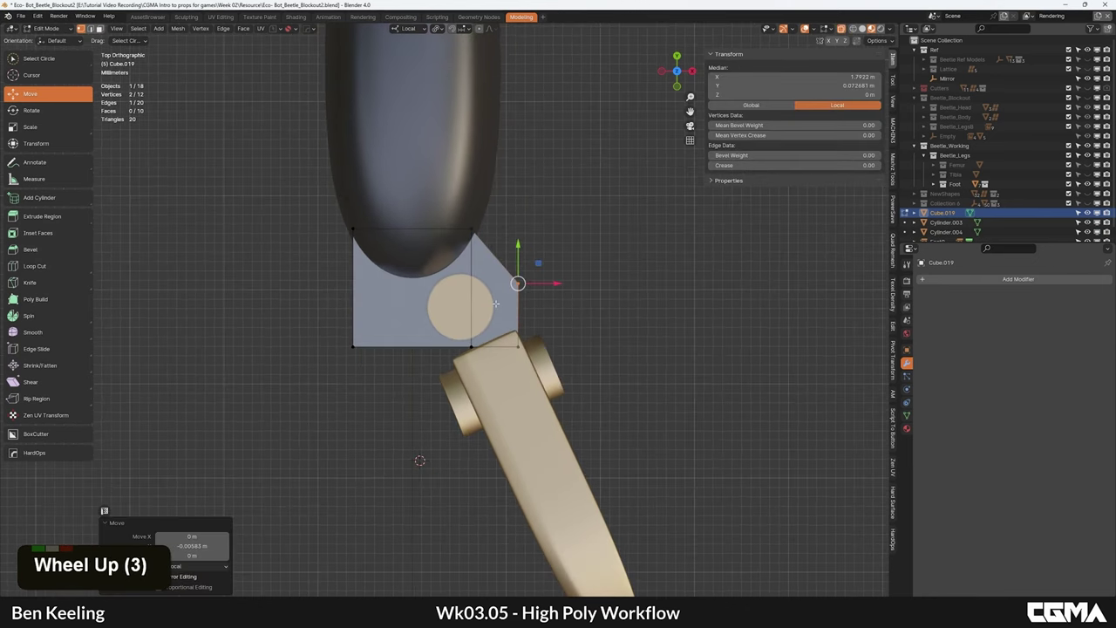
# Step: Raise the claw-facing edge vertices of the cube's original body along Y, leaving out the extrusion's outer corner
pyautogui.scroll(-3, 495, 303)
pyautogui.click(469, 370)
pyautogui.scroll(4, 467, 373)
pyautogui.press('b')
pyautogui.moveTo(491, 388); pyautogui.dragTo(233, 305)
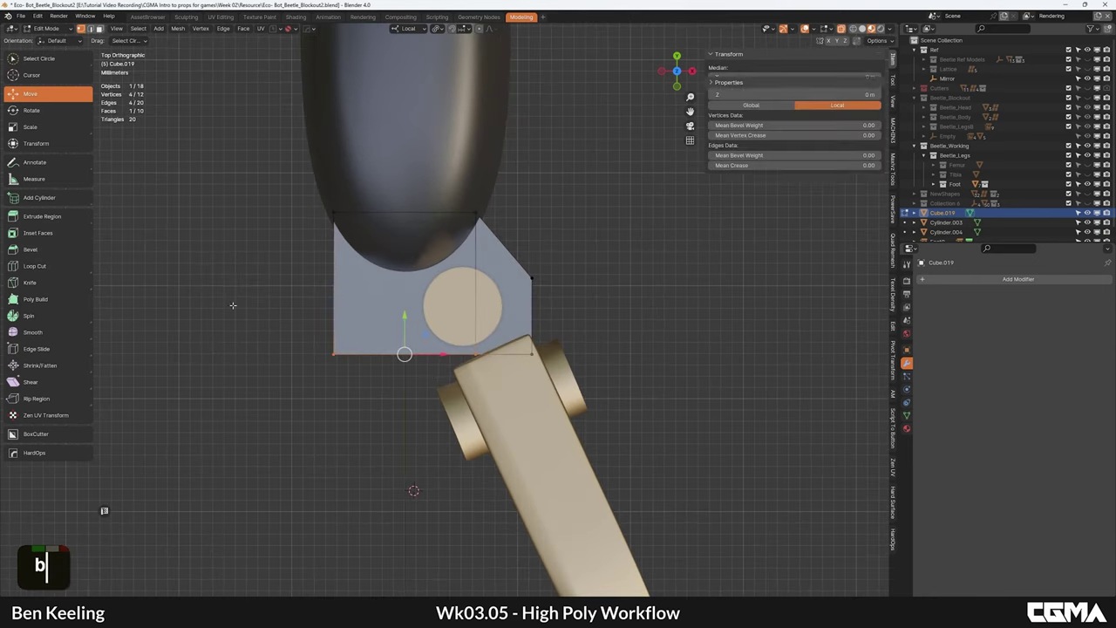
pyautogui.middleClick(391, 310)
pyautogui.click(391, 306)
pyautogui.click(520, 364)
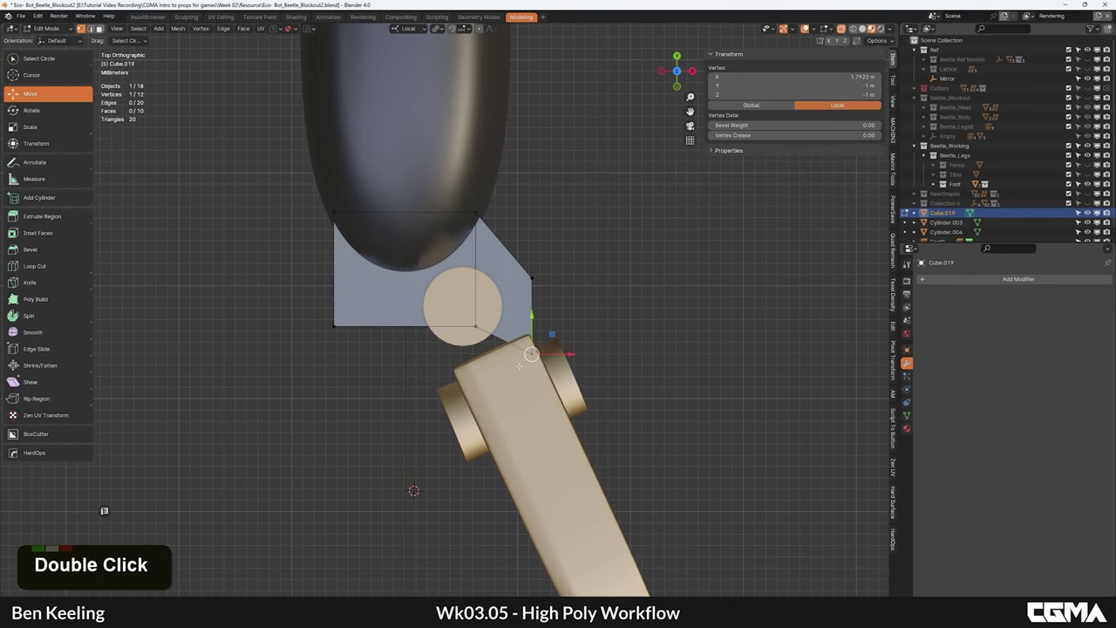
# Step: Add two centred loop cuts to the connector, splitting its body and then the half beside the claw
pyautogui.hotkey('ctrl', 'r')
pyautogui.keyDown('ctrl'); pyautogui.click(401, 325); pyautogui.keyUp('ctrl')
pyautogui.rightClick(401, 326)
pyautogui.press('3')
pyautogui.click(434, 328)
pyautogui.keyDown('alt'); pyautogui.moveTo(434, 331); pyautogui.dragTo(485, 350, button='middle'); pyautogui.keyUp('alt')
pyautogui.hotkey('ctrl', 'r')
pyautogui.keyDown('ctrl'); pyautogui.click(430, 320); pyautogui.keyUp('ctrl')
pyautogui.rightClick(429, 320)
# Step: In top view, pull the second loop cut's claw-facing edge toward the claw to about local Y -1.21 m
pyautogui.press('3')
pyautogui.click(441, 328)
pyautogui.press('2')
pyautogui.press('`')
pyautogui.click(479, 294)
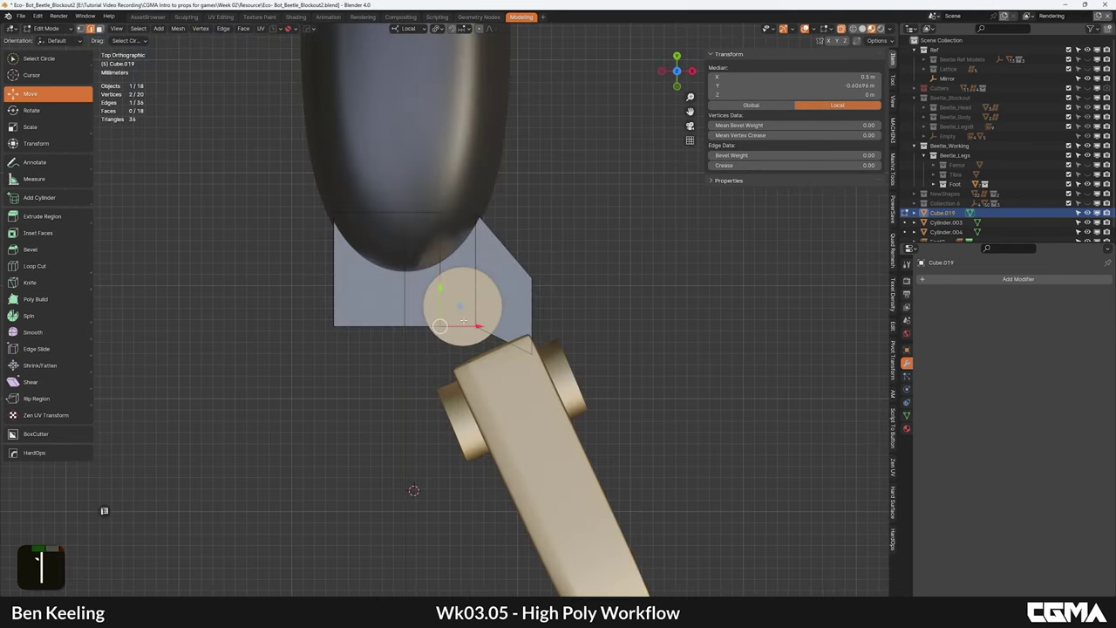
pyautogui.moveTo(460, 351); pyautogui.dragTo(459, 350)
pyautogui.scroll(-6, 452, 309)
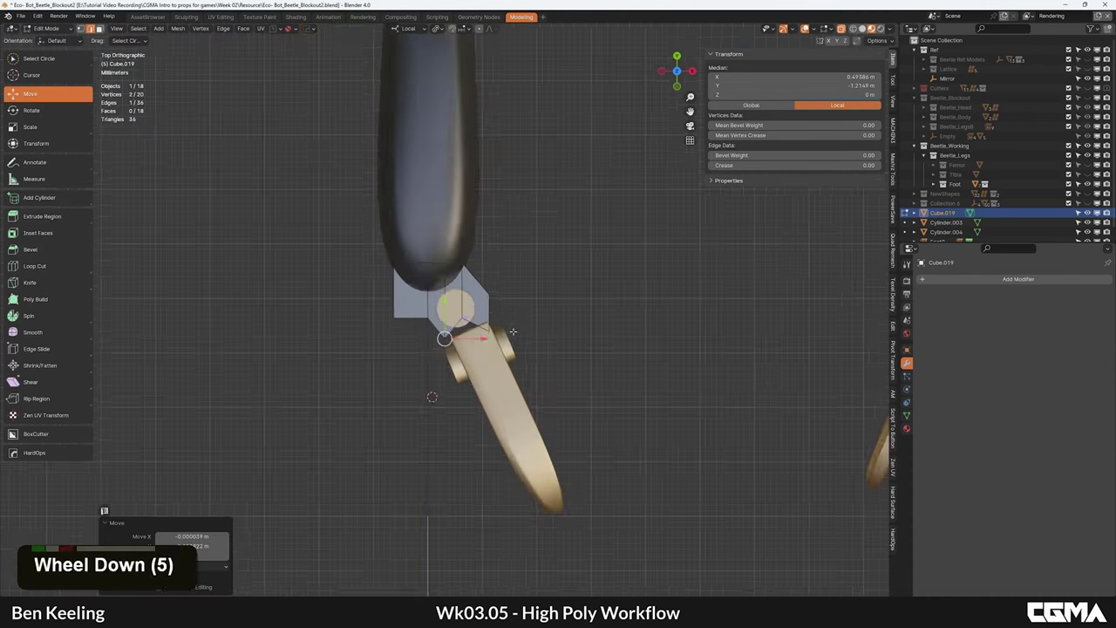
# Step: Align the connector's claw-facing vertices into one angled edge, moving the middle pair into line and the outer corner up along Y
pyautogui.moveTo(558, 307); pyautogui.dragTo(447, 294, button='middle')
pyautogui.scroll(5, 393, 284)
pyautogui.moveTo(382, 282); pyautogui.dragTo(605, 276, button='middle')
pyautogui.scroll(4, 593, 277)
pyautogui.press('1')
pyautogui.click(386, 226)
pyautogui.moveTo(386, 226); pyautogui.dragTo(402, 230)
pyautogui.press('g')
pyautogui.click(418, 266)
pyautogui.press('b')
pyautogui.moveTo(546, 312); pyautogui.dragTo(504, 284)
pyautogui.press('g')
pyautogui.middleClick(505, 268)
pyautogui.click(501, 248)
pyautogui.press('Tab')
pyautogui.scroll(-6, 499, 267)
pyautogui.scroll(-5, 480, 279)
pyautogui.scroll(6, 431, 297)
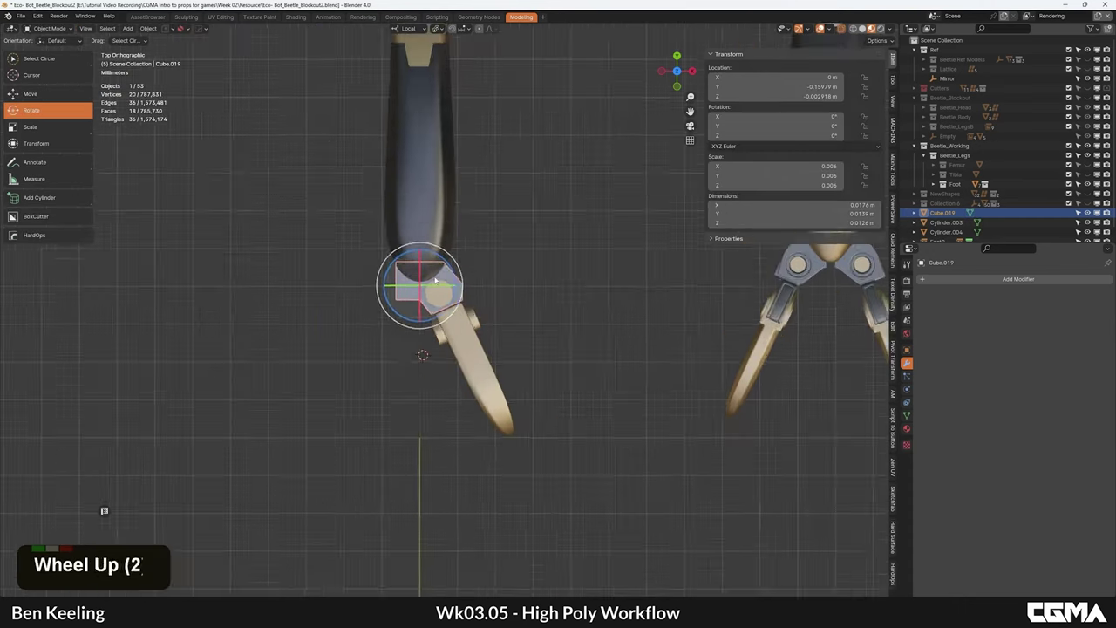
# Step: Mirror the connector across its X axis with bisect enabled
pyautogui.hotkey('alt', 'x')
pyautogui.click(516, 265)
pyautogui.scroll(-3, 580, 284)
pyautogui.keyDown('alt'); pyautogui.moveTo(592, 289); pyautogui.dragTo(575, 257, button='middle'); pyautogui.keyUp('alt')
pyautogui.moveTo(724, 270); pyautogui.dragTo(593, 293, button='middle')
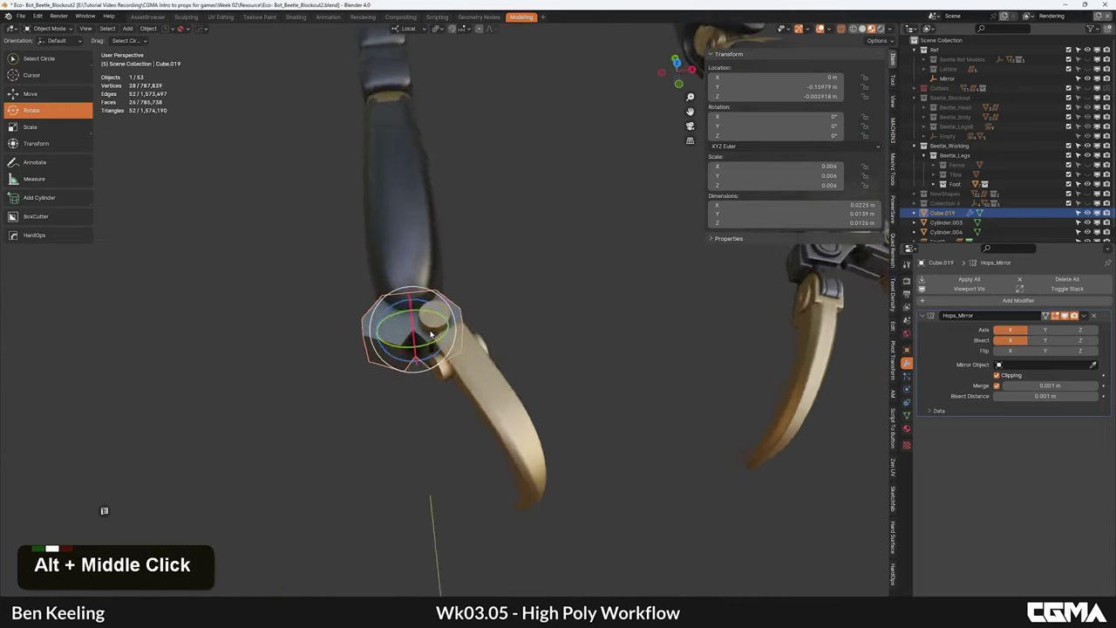
pyautogui.scroll(5, 427, 340)
# Step: With the mirror hidden in the viewport, shift the connector's central and far-side vertices along X toward the hinge cylinder
pyautogui.press('Tab')
pyautogui.keyDown('alt'); pyautogui.moveTo(423, 336); pyautogui.dragTo(460, 296, button='middle'); pyautogui.keyUp('alt')
pyautogui.press('3')
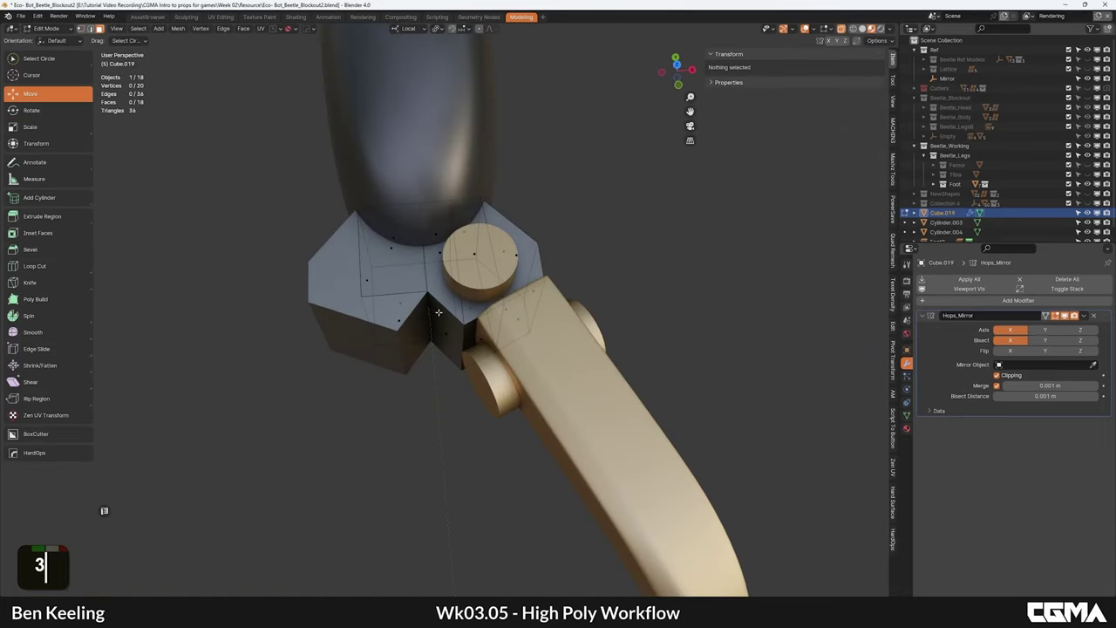
pyautogui.scroll(2, 414, 316)
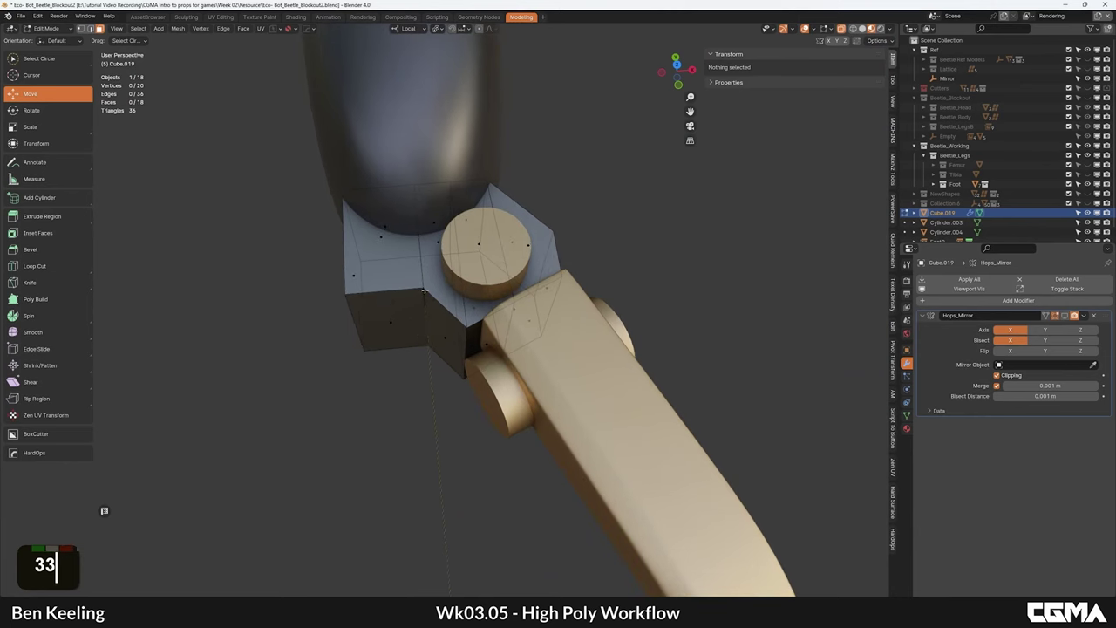
pyautogui.click(390, 244)
pyautogui.scroll(-2, 412, 282)
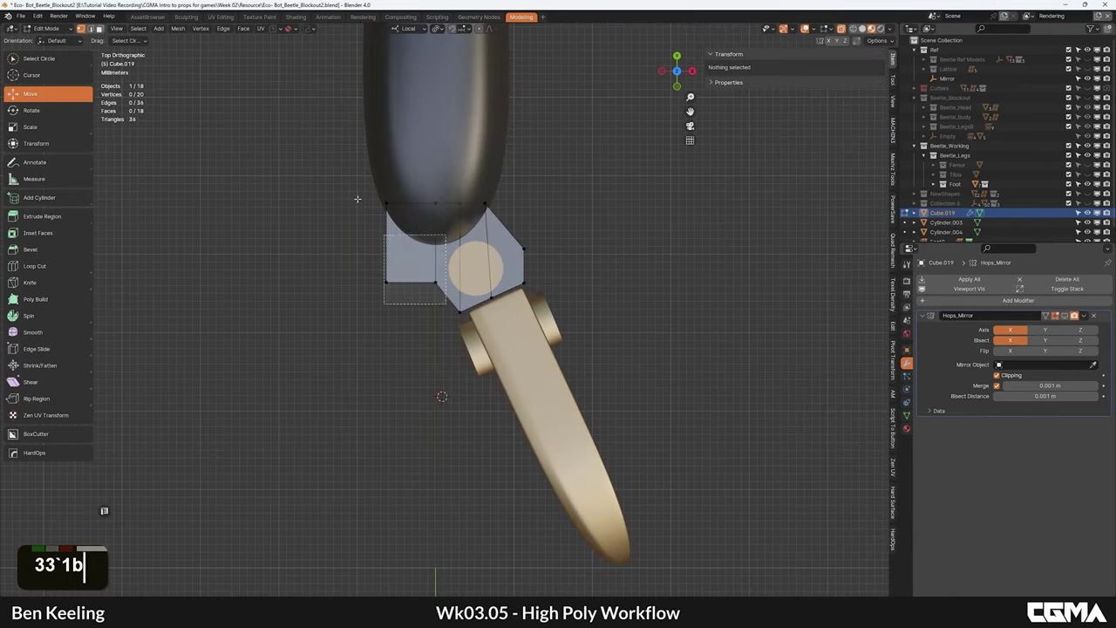
pyautogui.moveTo(357, 199); pyautogui.dragTo(355, 198)
pyautogui.press('g')
pyautogui.click(449, 241)
pyautogui.press('Tab')
pyautogui.scroll(-2, 452, 243)
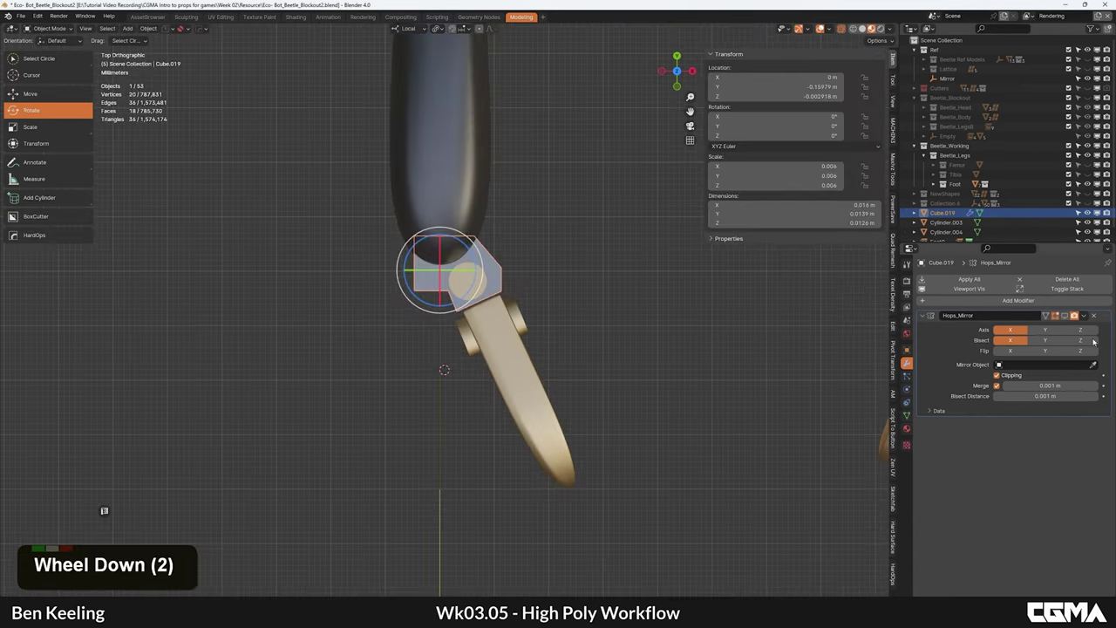
# Step: Show the connector's mirrored half again and inspect the joint from several angles
pyautogui.scroll(3, 447, 271)
pyautogui.press('Tab')
pyautogui.scroll(-2, 448, 274)
pyautogui.press('Tab')
pyautogui.keyDown('alt'); pyautogui.moveTo(449, 293); pyautogui.dragTo(460, 321, button='middle'); pyautogui.keyUp('alt')
pyautogui.press('w')
pyautogui.click(507, 276)
pyautogui.moveTo(414, 309); pyautogui.dragTo(414, 310)
pyautogui.keyDown('alt'); pyautogui.moveTo(416, 310); pyautogui.dragTo(566, 154, button='middle'); pyautogui.keyUp('alt')
pyautogui.moveTo(525, 309)
pyautogui.keyDown('alt'); pyautogui.mouseDown(button='middle')
pyautogui.moveTo(481, 255)
pyautogui.moveTo(520, 239)
pyautogui.moveTo(491, 192)
pyautogui.moveTo(499, 281)
pyautogui.moveTo(471, 305)
pyautogui.moveTo(416, 291)
pyautogui.moveTo(497, 287)
pyautogui.moveTo(506, 303)
pyautogui.mouseUp(button='middle'); pyautogui.keyUp('alt')
pyautogui.click(459, 264)
# Step: Turn on the wireframe display and hide the claw's Mirror, Bevel and Subdivision modifiers in the viewport
pyautogui.click(481, 373)
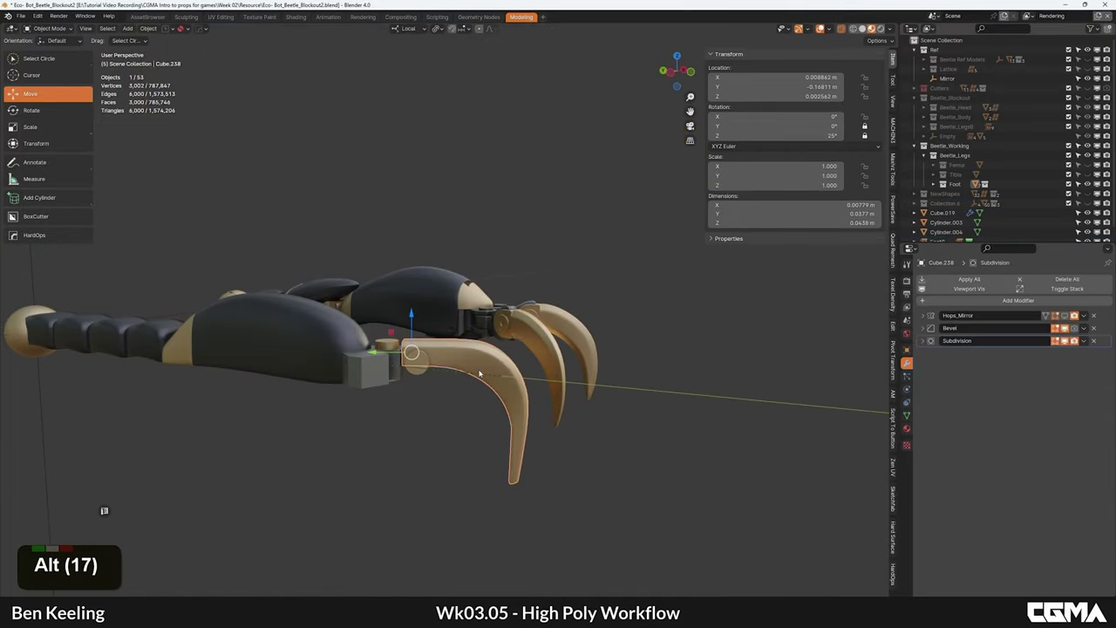
pyautogui.press('`')
pyautogui.click(538, 372)
pyautogui.keyDown('alt'); pyautogui.moveTo(538, 373); pyautogui.dragTo(438, 361, button='middle'); pyautogui.keyUp('alt')
pyautogui.scroll(5, 450, 358)
pyautogui.scroll(-2, 407, 346)
pyautogui.moveTo(279, 423); pyautogui.dragTo(418, 260, button='middle')
pyautogui.press('KP_Decimal')
pyautogui.scroll(-4, 399, 286)
pyautogui.keyDown('alt'); pyautogui.moveTo(349, 284); pyautogui.dragTo(453, 258, button='middle'); pyautogui.keyUp('alt')
pyautogui.press('F4')
pyautogui.scroll(-2, 475, 244)
pyautogui.keyDown('alt'); pyautogui.moveTo(538, 290); pyautogui.dragTo(483, 277, button='middle'); pyautogui.keyUp('alt')
pyautogui.scroll(1, 480, 309)
pyautogui.scroll(2, 476, 266)
# Step: Dissolve the edge loops that round the claw's bend, reducing it to a single corner
pyautogui.press('Tab')
pyautogui.keyDown('alt'); pyautogui.moveTo(423, 200); pyautogui.dragTo(429, 230, button='middle'); pyautogui.keyUp('alt')
pyautogui.press('2')
pyautogui.keyDown('alt'); pyautogui.keyDown('shift'); pyautogui.click(456, 190); pyautogui.keyUp('shift'); pyautogui.keyUp('alt')
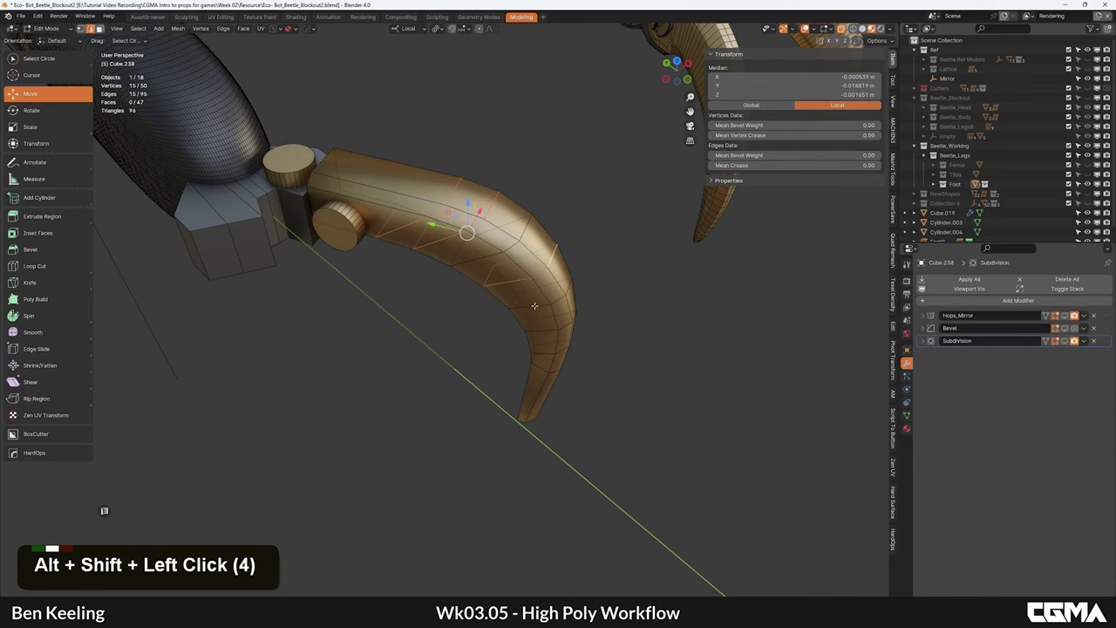
pyautogui.hotkey('ctrl', 'BackSpace')
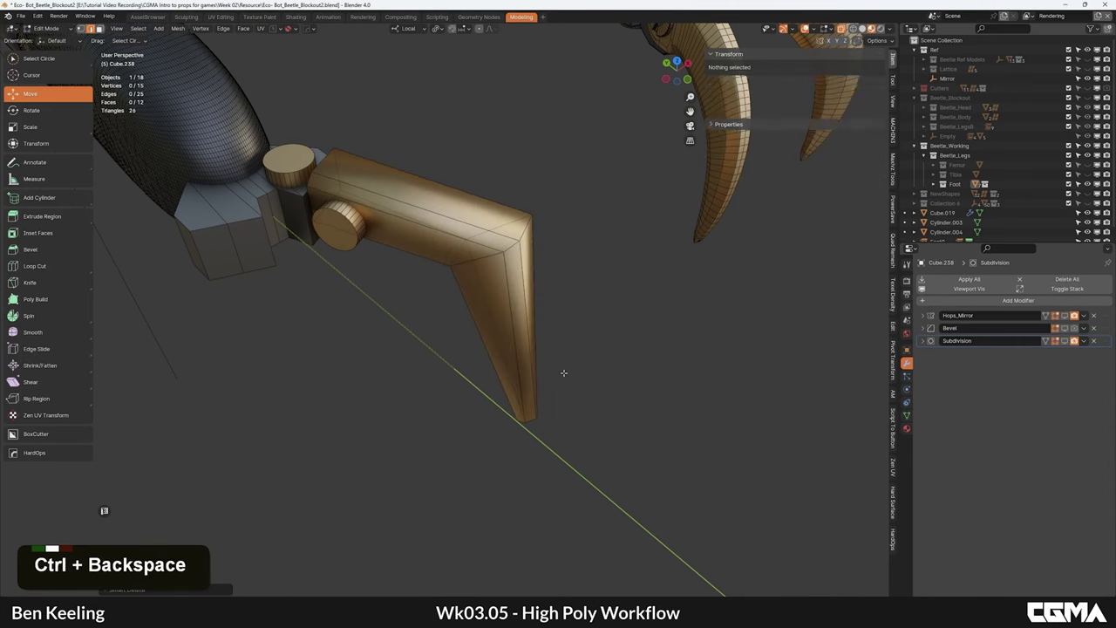
# Step: Try to bevel the claw's corner edge loop with several segments to form a smooth bend
pyautogui.scroll(-3, 568, 335)
pyautogui.keyDown('alt'); pyautogui.moveTo(570, 334); pyautogui.dragTo(493, 318, button='middle'); pyautogui.keyUp('alt')
pyautogui.click(478, 252)
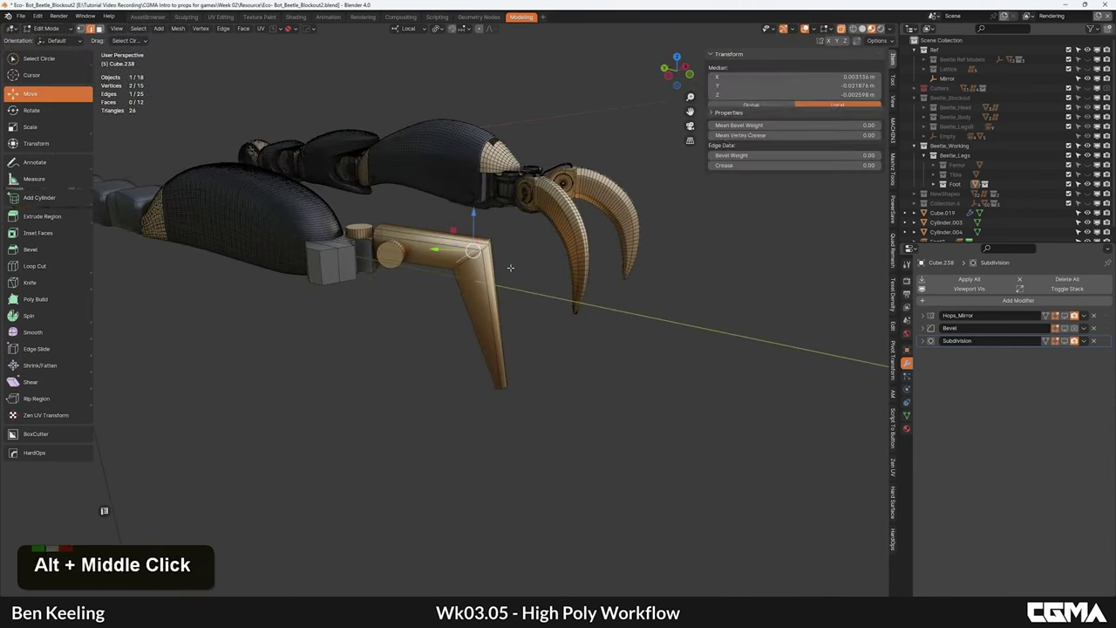
pyautogui.scroll(2, 511, 268)
pyautogui.keyDown('alt'); pyautogui.keyDown('shift'); pyautogui.click(465, 270); pyautogui.keyUp('shift'); pyautogui.keyUp('alt')
pyautogui.hotkey('ctrl', 'b')
pyautogui.scroll(5, 664, 289)
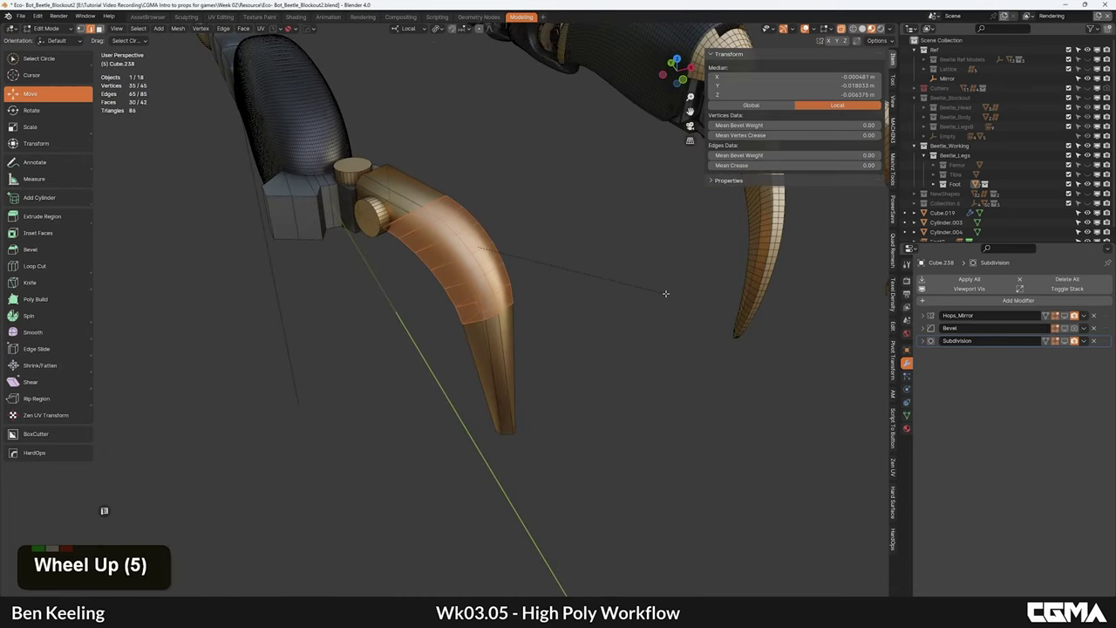
pyautogui.rightClick(628, 288)
# Step: Try to add a centred loop cut in the claw's upper section, then undo it and leave mesh editing
pyautogui.keyDown('alt'); pyautogui.moveTo(397, 326); pyautogui.dragTo(456, 262, button='middle'); pyautogui.keyUp('alt')
pyautogui.hotkey('ctrl', 'r')
pyautogui.click(418, 212)
pyautogui.rightClick(418, 212)
pyautogui.keyDown('alt'); pyautogui.moveTo(420, 218); pyautogui.dragTo(525, 341, button='middle'); pyautogui.keyUp('alt')
pyautogui.press(',')
pyautogui.hotkey('ctrl', 'z')
pyautogui.press('Tab')
# Step: Duplicate the claw in place as an independent copy in top view, then delete that copy
pyautogui.scroll(-4, 523, 242)
pyautogui.press('`')
pyautogui.click(447, 188)
pyautogui.scroll(3, 520, 407)
pyautogui.scroll(-3, 525, 341)
pyautogui.hotkey('shift', 'd')
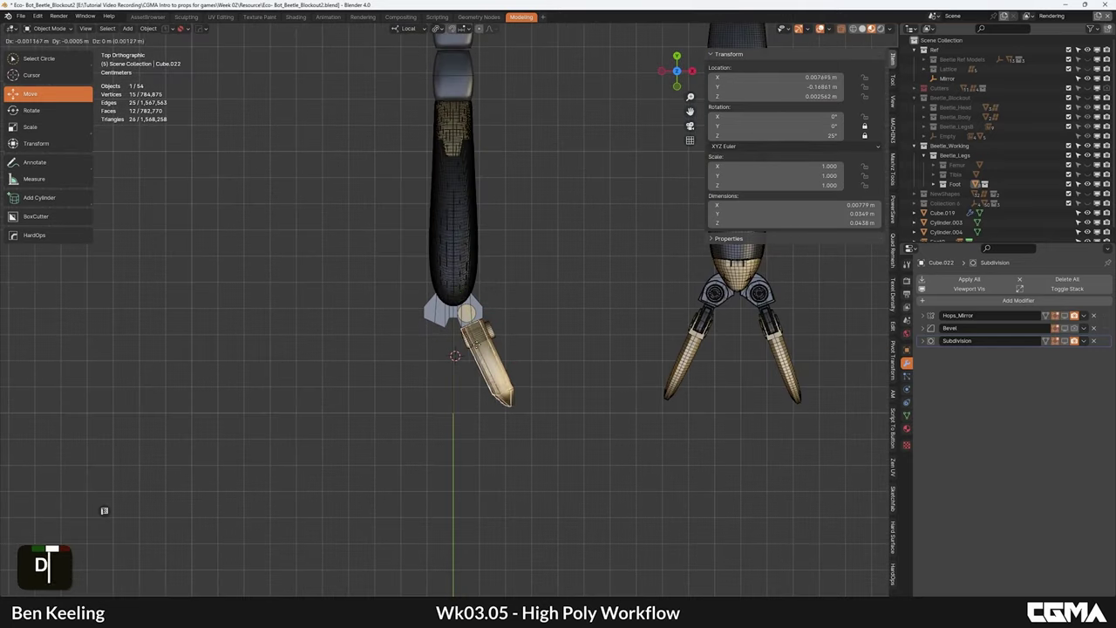
pyautogui.rightClick(449, 347)
pyautogui.press('Delete')
# Step: Make a linked duplicate of the claw and move it about -0.0385 m along the global X axis
pyautogui.click(501, 368)
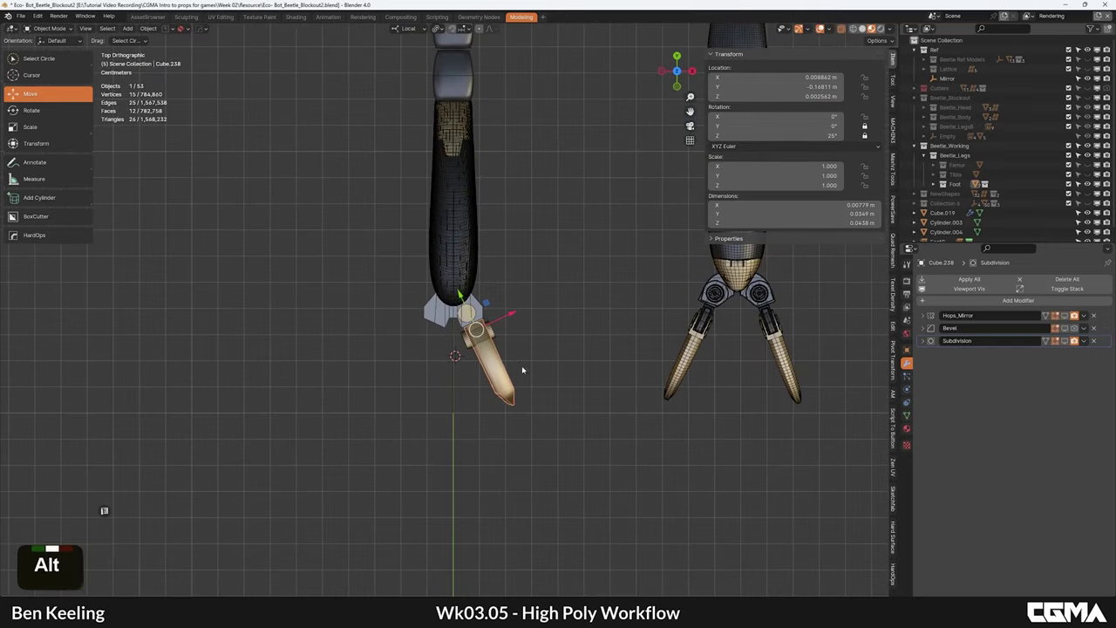
pyautogui.hotkey('alt', 'd')
pyautogui.middleClick(434, 363)
pyautogui.rightClick(498, 371)
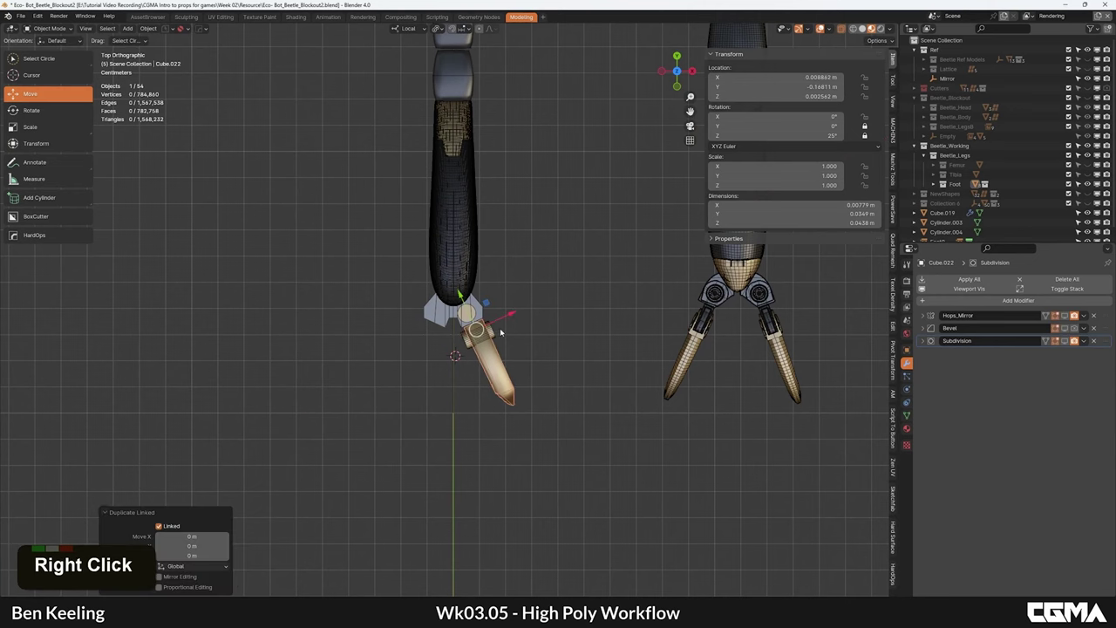
pyautogui.press(',')
pyautogui.moveTo(501, 331); pyautogui.dragTo(401, 330)
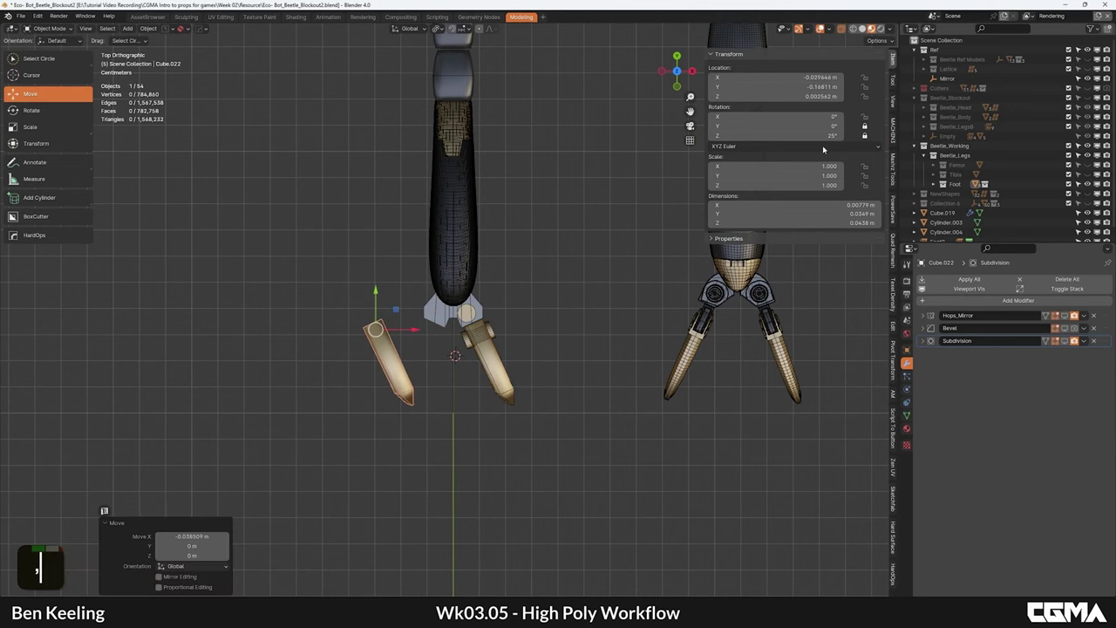
# Step: Reset the linked claw's Z rotation, then add a centred loop cut across its upper section and flatten it to 0 along Y
pyautogui.press('BackSpace')
pyautogui.keyDown('alt'); pyautogui.moveTo(406, 341); pyautogui.dragTo(532, 300, button='middle'); pyautogui.keyUp('alt')
pyautogui.press('Tab')
pyautogui.scroll(3, 576, 315)
pyautogui.press('2')
pyautogui.click(504, 258)
pyautogui.rightClick(504, 258)
pyautogui.keyDown('alt'); pyautogui.moveTo(504, 259); pyautogui.dragTo(550, 260, button='middle'); pyautogui.keyUp('alt')
pyautogui.press('s')
pyautogui.press('y')
pyautogui.press('0')
pyautogui.press('Return')
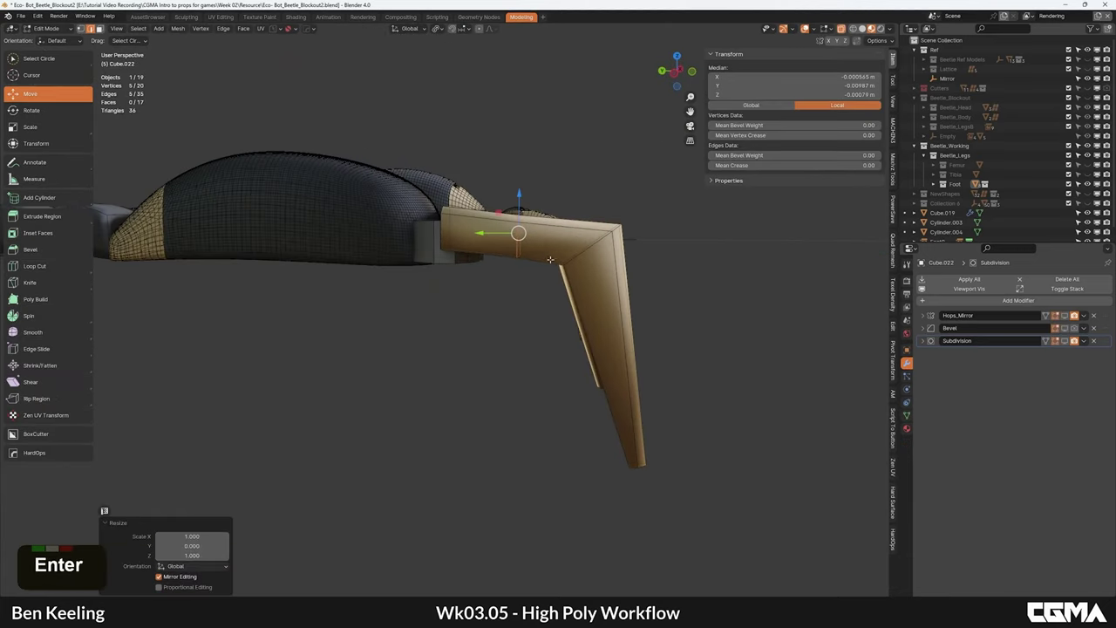
# Step: In left view, add a centred loop cut across the claw's lower section and flatten it to 0 along Z
pyautogui.press('`')
pyautogui.click(622, 288)
pyautogui.press('`')
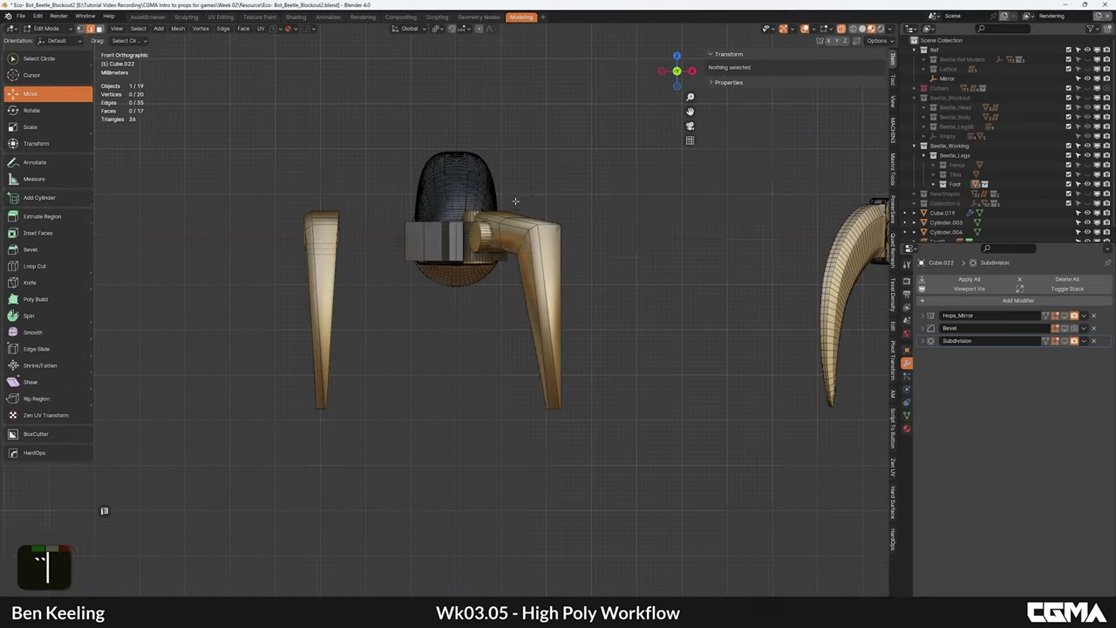
pyautogui.click(418, 211)
pyautogui.scroll(3, 557, 165)
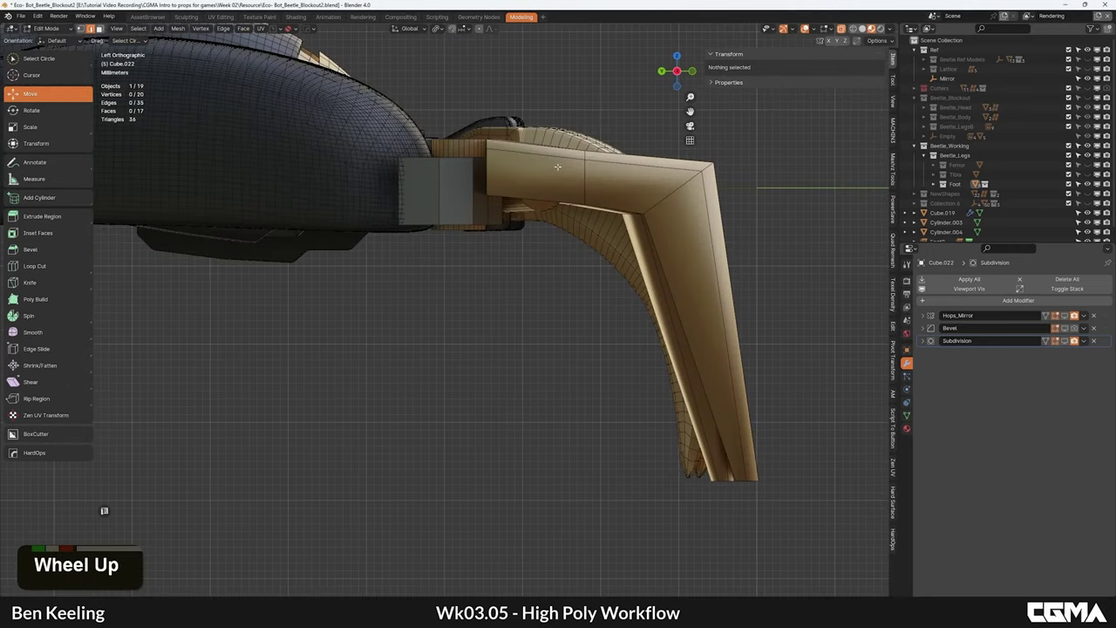
pyautogui.click(694, 347)
pyautogui.rightClick(735, 310)
pyautogui.press('s')
pyautogui.press('z')
pyautogui.press('0')
pyautogui.press('Return')
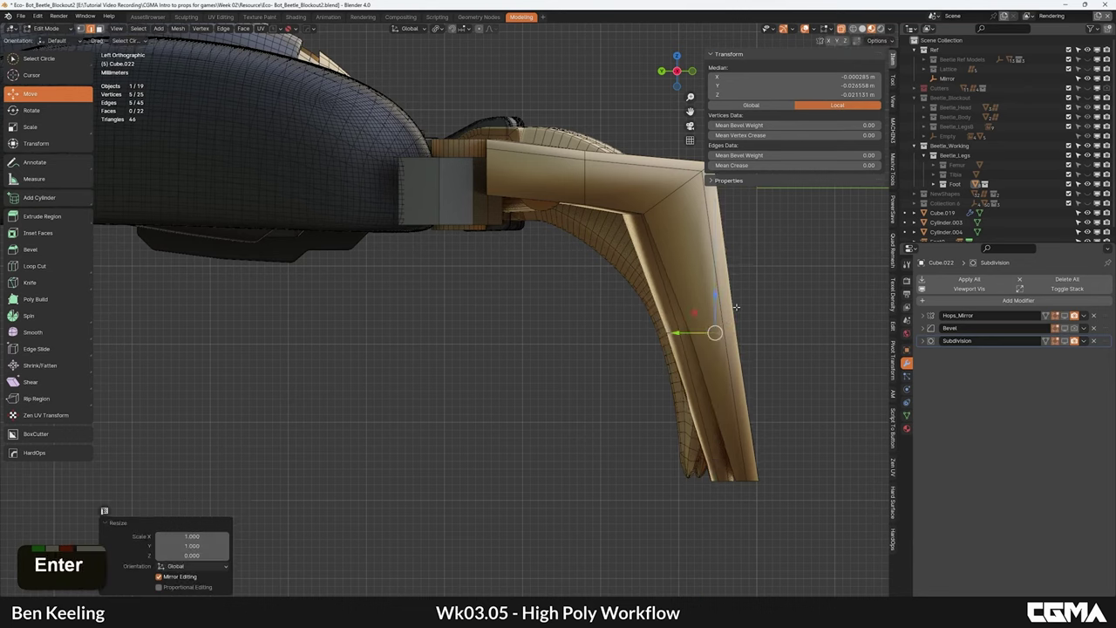
pyautogui.click(671, 205)
pyautogui.keyDown('alt'); pyautogui.moveTo(670, 209); pyautogui.dragTo(545, 273, button='middle'); pyautogui.keyUp('alt')
pyautogui.scroll(-3, 602, 237)
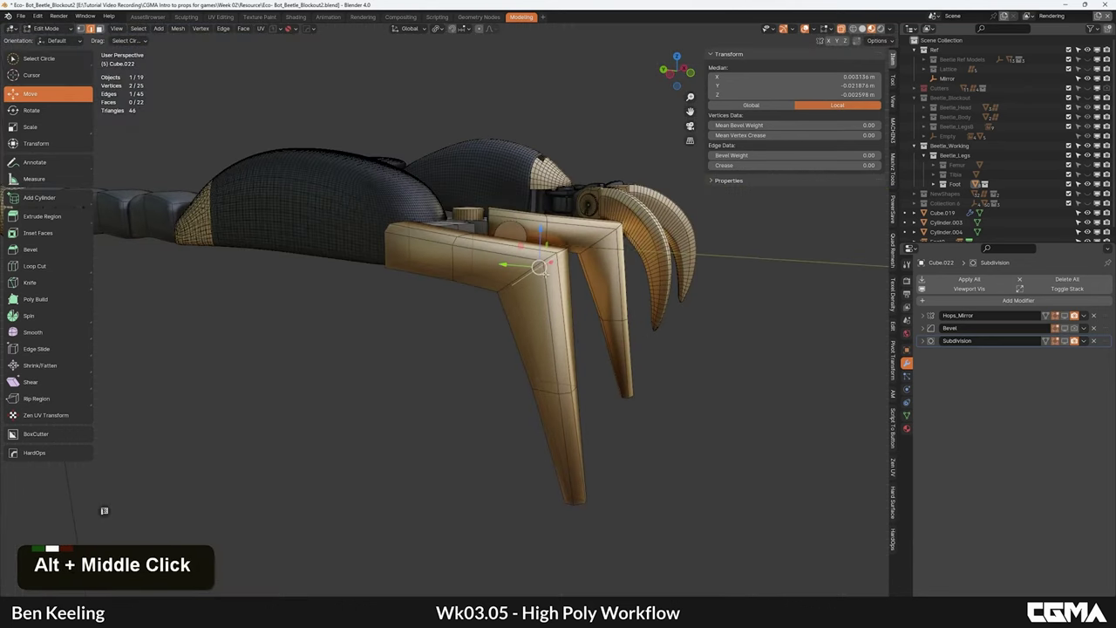
pyautogui.hotkey('ctrl', 'b')
pyautogui.click(723, 286)
pyautogui.rightClick(667, 292)
# Step: Toggle the mark on the selected edges at the claw's corner
pyautogui.keyDown('alt'); pyautogui.moveTo(522, 305); pyautogui.dragTo(559, 311, button='middle'); pyautogui.keyUp('alt')
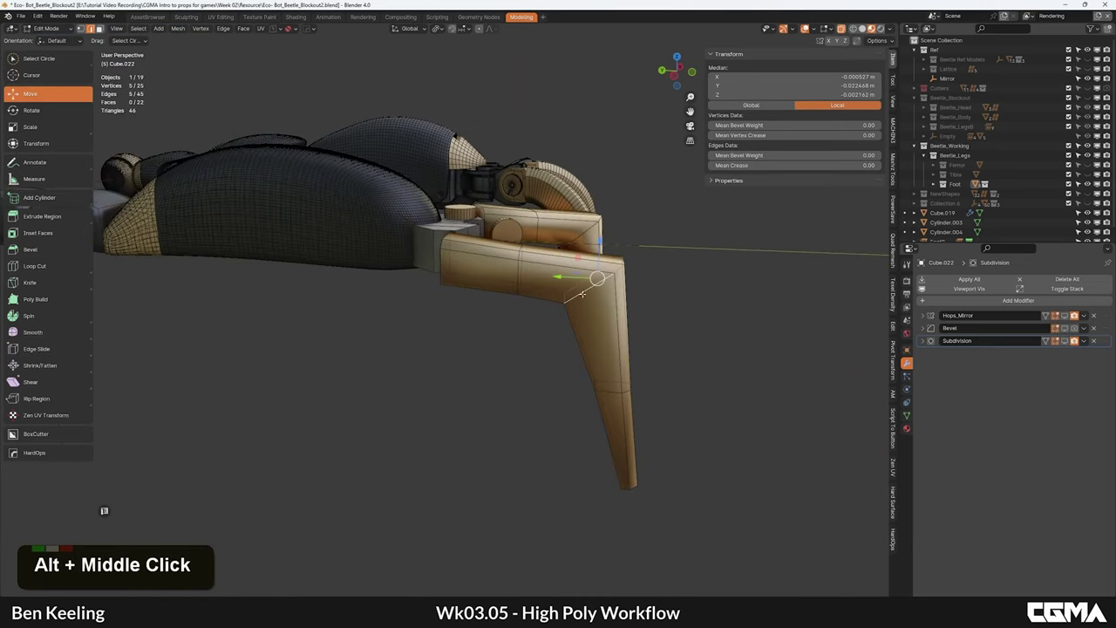
pyautogui.press('q')
pyautogui.click(633, 311)
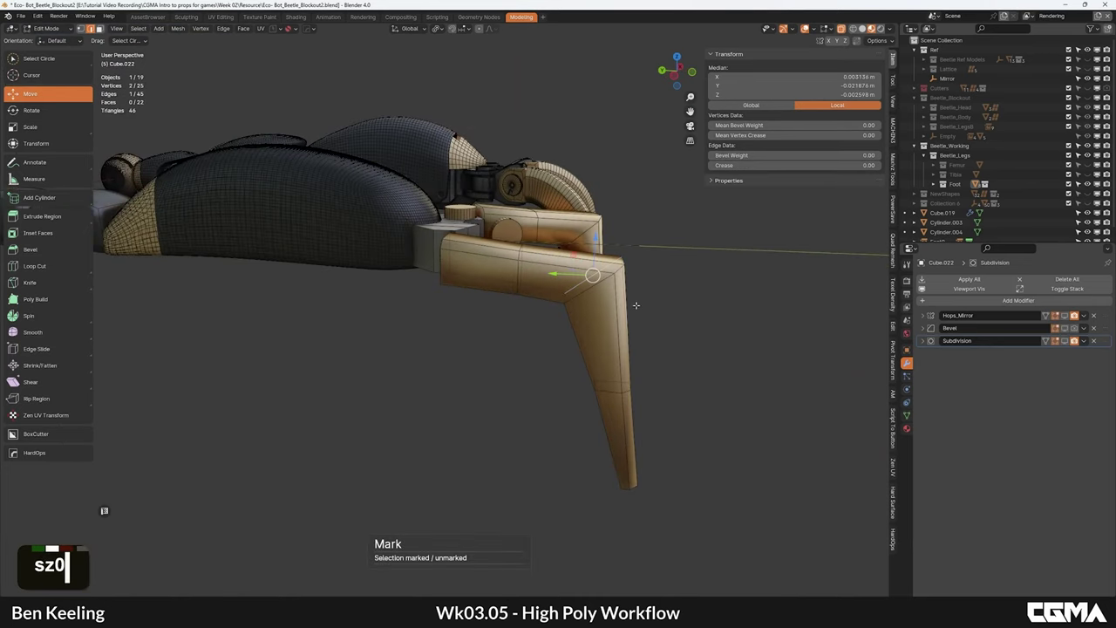
# Step: Try a corner edge loop bevel with Percent width at 100% and 11 segments, then undo the bevel
pyautogui.keyDown('alt'); pyautogui.keyDown('shift'); pyautogui.click(583, 292); pyautogui.keyUp('shift'); pyautogui.keyUp('alt')
pyautogui.hotkey('ctrl', 'b')
pyautogui.click(795, 299)
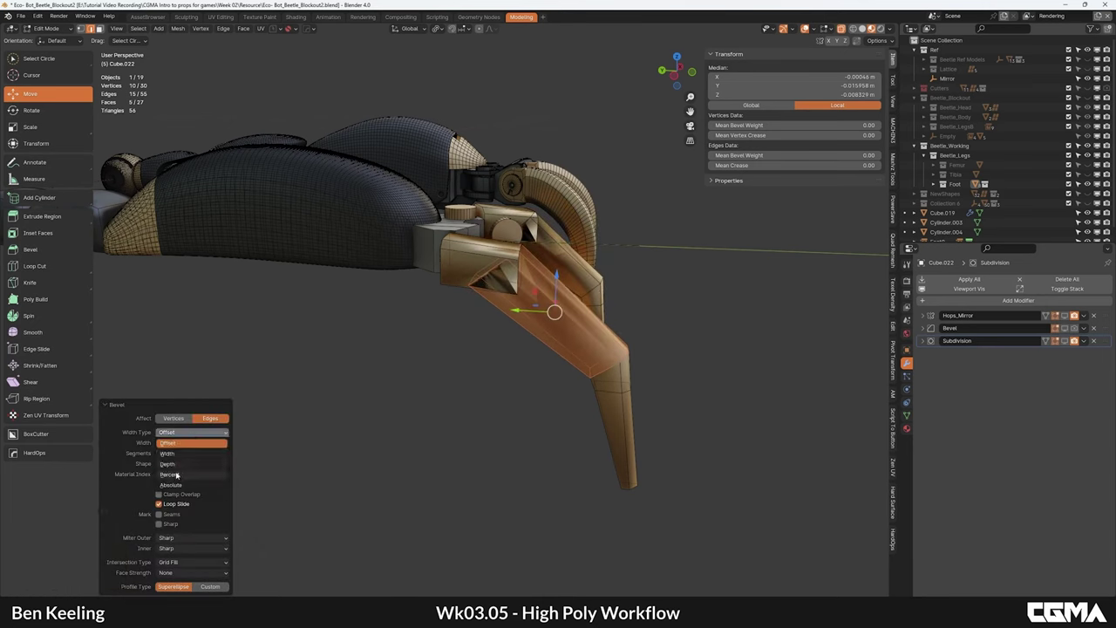
pyautogui.click(175, 475)
pyautogui.moveTo(180, 443); pyautogui.dragTo(237, 443)
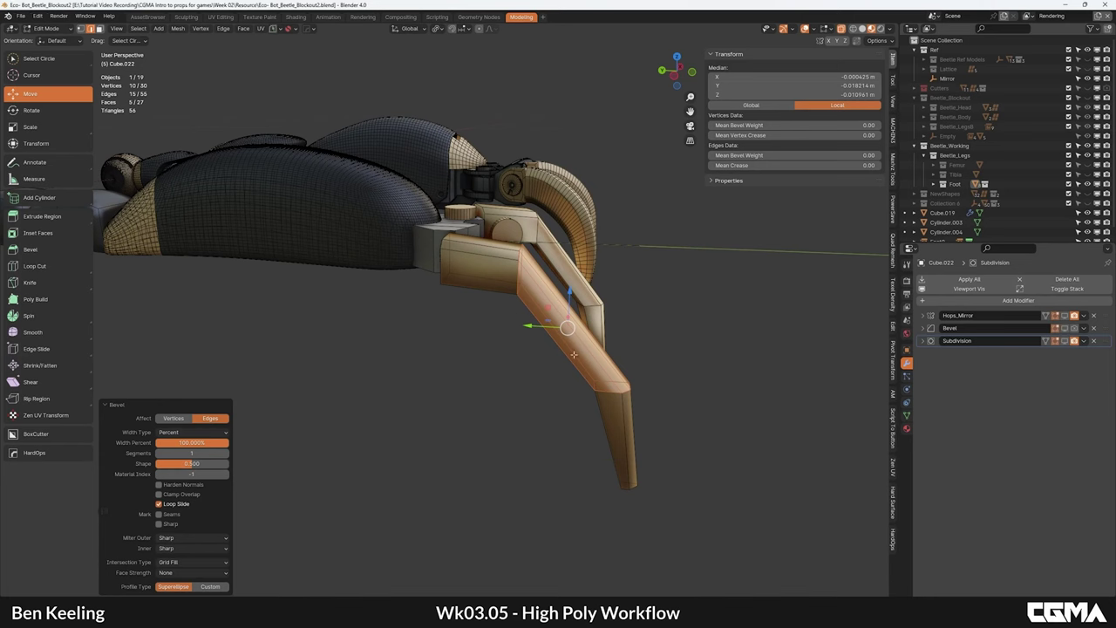
pyautogui.moveTo(213, 454); pyautogui.dragTo(244, 453)
pyautogui.keyDown('alt'); pyautogui.moveTo(731, 258); pyautogui.dragTo(798, 260, button='middle'); pyautogui.keyUp('alt')
pyautogui.moveTo(488, 402); pyautogui.dragTo(592, 279, button='middle')
pyautogui.hotkey('ctrl', 'z')
# Step: In left view, move the claw's tip vertices inward along the Y axis
pyautogui.press('`')
pyautogui.press('`')
pyautogui.press('1')
pyautogui.click(683, 377)
pyautogui.moveTo(681, 378); pyautogui.dragTo(582, 307)
pyautogui.press('g')
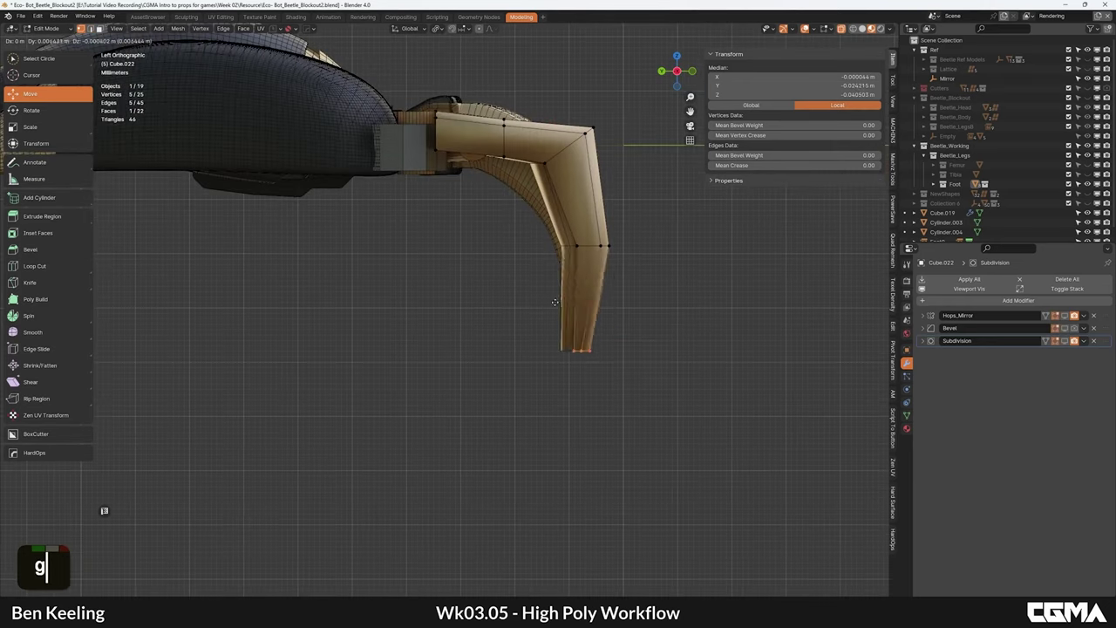
pyautogui.middleClick(556, 302)
pyautogui.click(551, 302)
# Step: Move the claw's lower edge loop inward and its upper edge loop back toward the foot connector
pyautogui.press('2')
pyautogui.click(595, 243)
pyautogui.keyDown('alt'); pyautogui.keyDown('shift'); pyautogui.click(604, 245); pyautogui.keyUp('shift'); pyautogui.keyUp('alt')
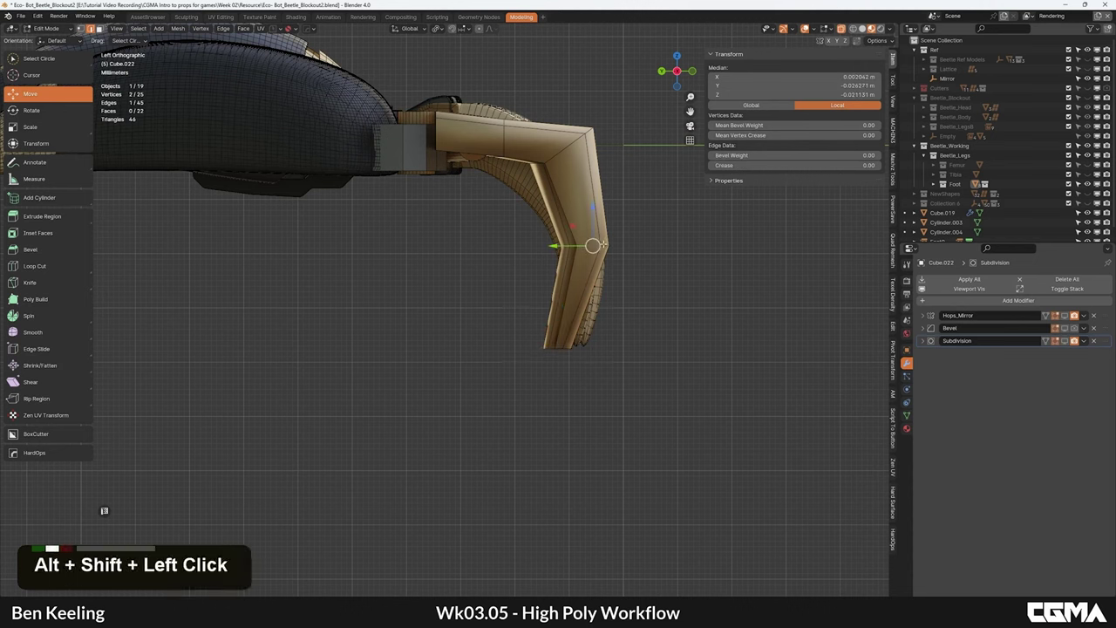
pyautogui.moveTo(571, 227); pyautogui.dragTo(547, 236)
pyautogui.click(505, 142)
pyautogui.keyDown('alt'); pyautogui.keyDown('shift'); pyautogui.click(508, 140); pyautogui.keyUp('shift'); pyautogui.keyUp('alt')
pyautogui.press('g')
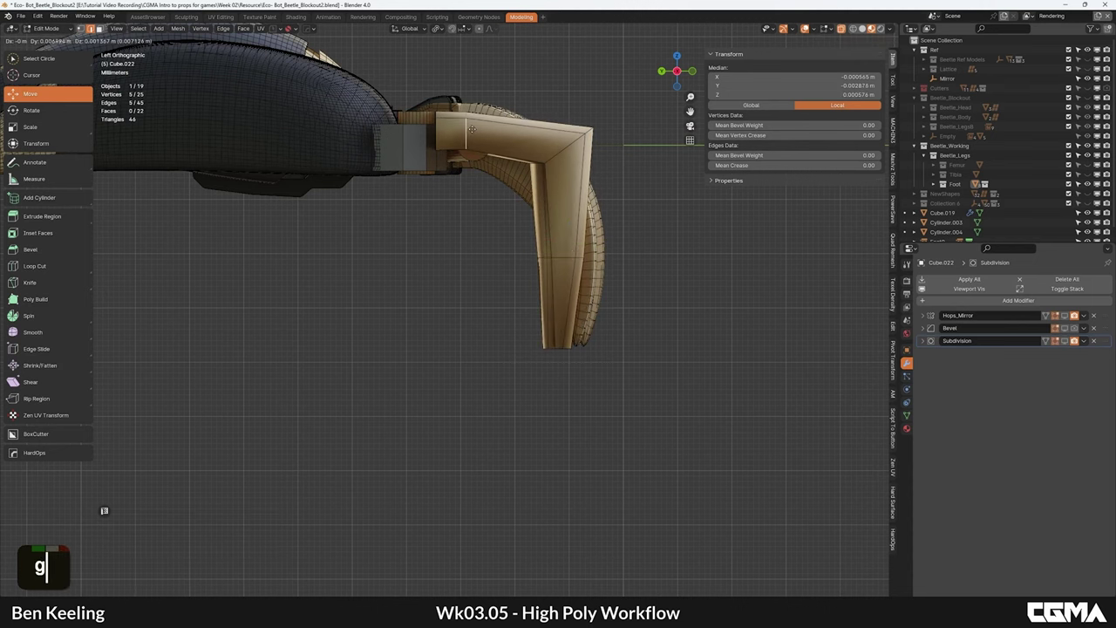
pyautogui.click(469, 129)
# Step: Try bevelling the claw's corner edge loop into a smooth bend, inspect it outside mesh editing, and undo the bevel
pyautogui.click(558, 150)
pyautogui.keyDown('alt'); pyautogui.keyDown('shift'); pyautogui.click(568, 146); pyautogui.keyUp('shift'); pyautogui.keyUp('alt')
pyautogui.hotkey('ctrl', 'v')
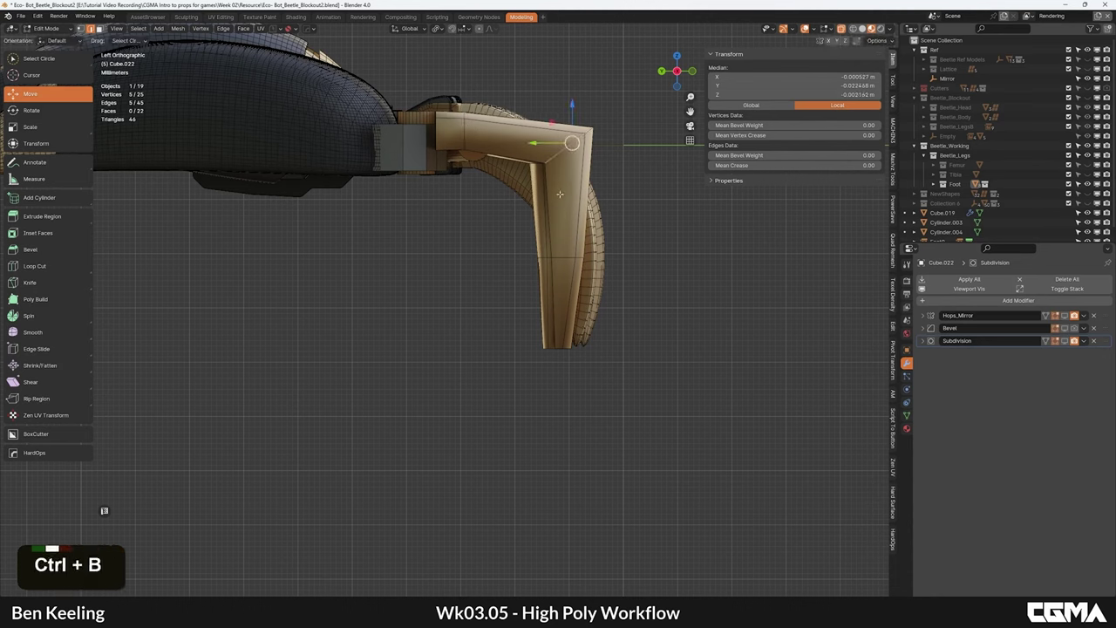
pyautogui.hotkey('ctrl', 'b')
pyautogui.click(687, 187)
pyautogui.keyDown('alt'); pyautogui.moveTo(682, 190); pyautogui.dragTo(528, 238, button='middle'); pyautogui.keyUp('alt')
pyautogui.press('Tab')
pyautogui.scroll(-2, 457, 247)
pyautogui.scroll(2, 528, 253)
pyautogui.hotkey('ctrl', 'z')
pyautogui.scroll(2, 527, 260)
pyautogui.hotkey('ctrl', 'z')
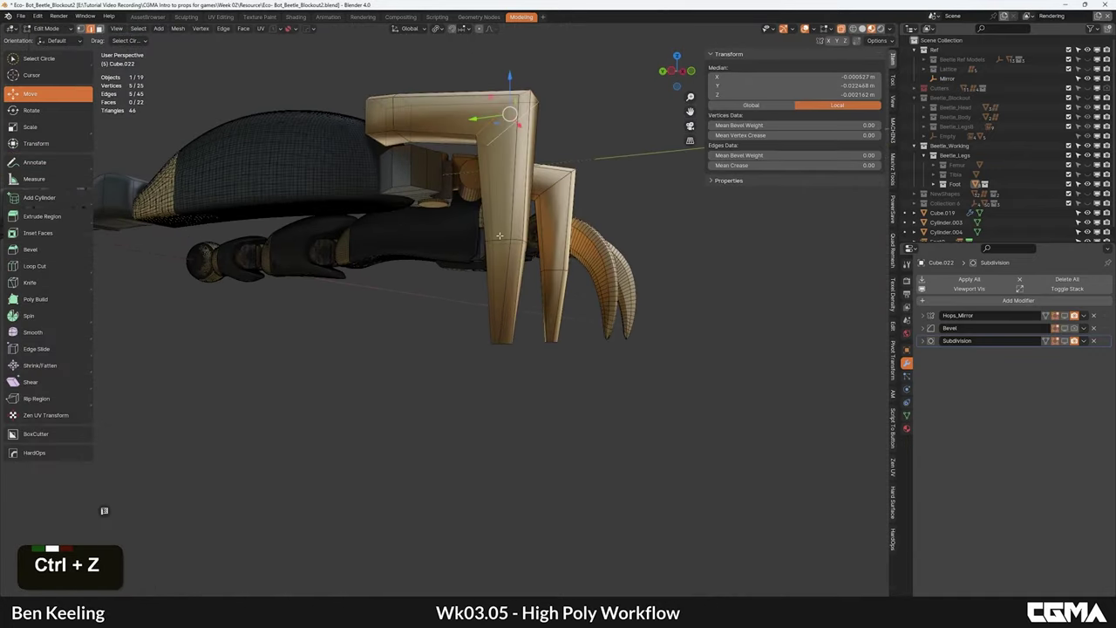
# Step: Edge-slide the claw's lower edge loop down toward the tip
pyautogui.press('g')
pyautogui.press('g')
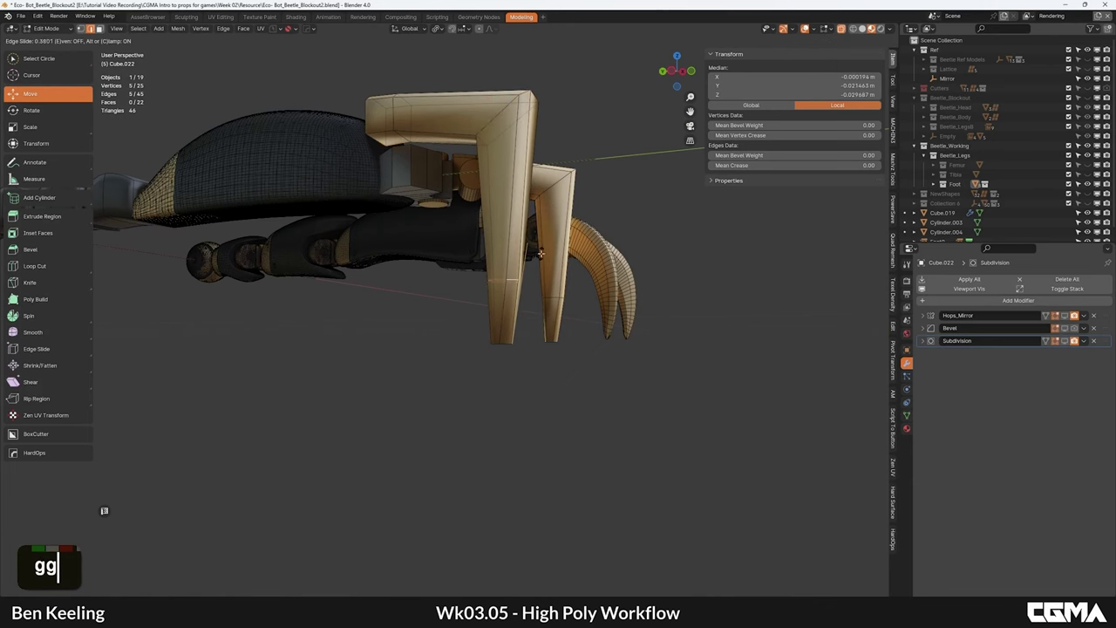
pyautogui.click(542, 254)
# Step: Try the corner edge loop bevel on the adjusted claw, inspect the curve from several angles, and undo it
pyautogui.keyDown('alt'); pyautogui.moveTo(541, 254); pyautogui.dragTo(534, 272, button='middle'); pyautogui.keyUp('alt')
pyautogui.keyDown('alt'); pyautogui.click(514, 153); pyautogui.keyUp('alt')
pyautogui.keyDown('alt'); pyautogui.keyDown('shift'); pyautogui.click(512, 155); pyautogui.keyUp('shift'); pyautogui.keyUp('alt')
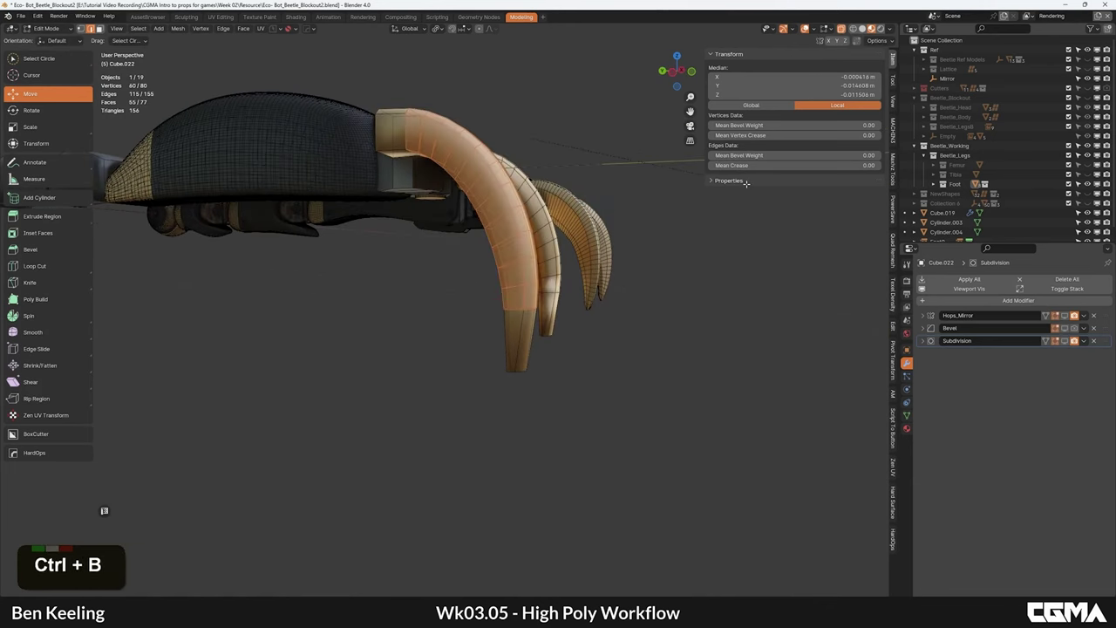
pyautogui.scroll(-2, 379, 199)
pyautogui.keyDown('alt'); pyautogui.middleClick(379, 199); pyautogui.keyUp('alt')
pyautogui.keyDown('alt'); pyautogui.middleClick(392, 231); pyautogui.keyUp('alt')
pyautogui.keyDown('alt'); pyautogui.moveTo(392, 231); pyautogui.dragTo(585, 214, button='middle'); pyautogui.keyUp('alt')
pyautogui.hotkey('ctrl', 'z')
pyautogui.hotkey('ctrl', 'z')
# Step: In left view, raise the claw's outer corner vertices along Z to level them with the top edge
pyautogui.press('`')
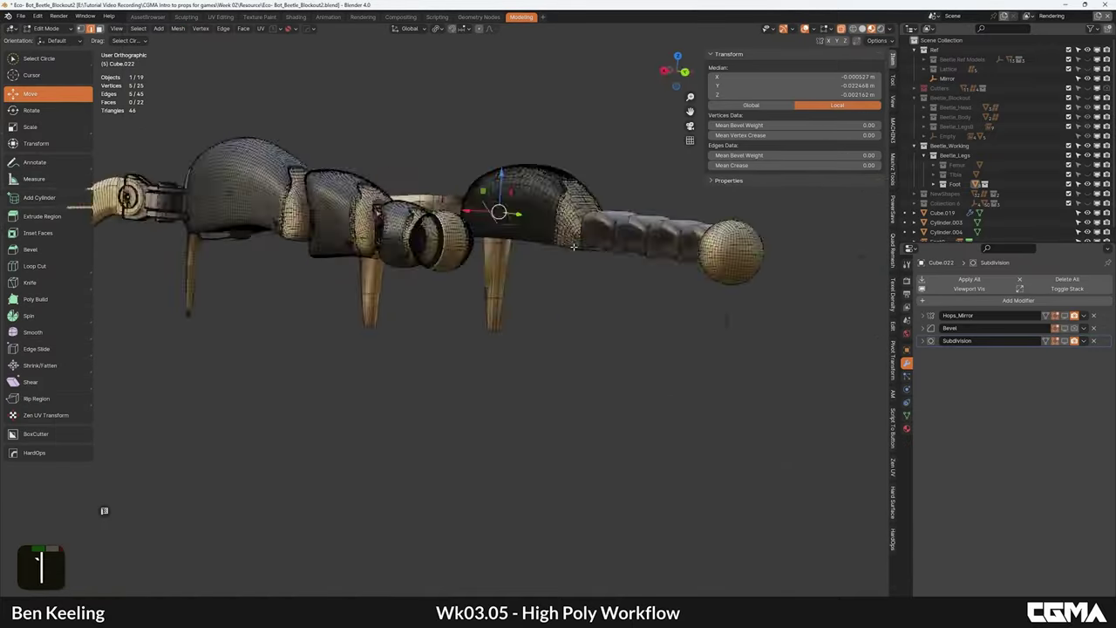
pyautogui.click(471, 243)
pyautogui.scroll(3, 482, 218)
pyautogui.moveTo(493, 272); pyautogui.dragTo(479, 292, button='middle')
pyautogui.press('1')
pyautogui.click(583, 247)
pyautogui.press('b')
pyautogui.moveTo(582, 247); pyautogui.dragTo(534, 194)
pyautogui.press('g')
pyautogui.middleClick(572, 203)
pyautogui.click(566, 194)
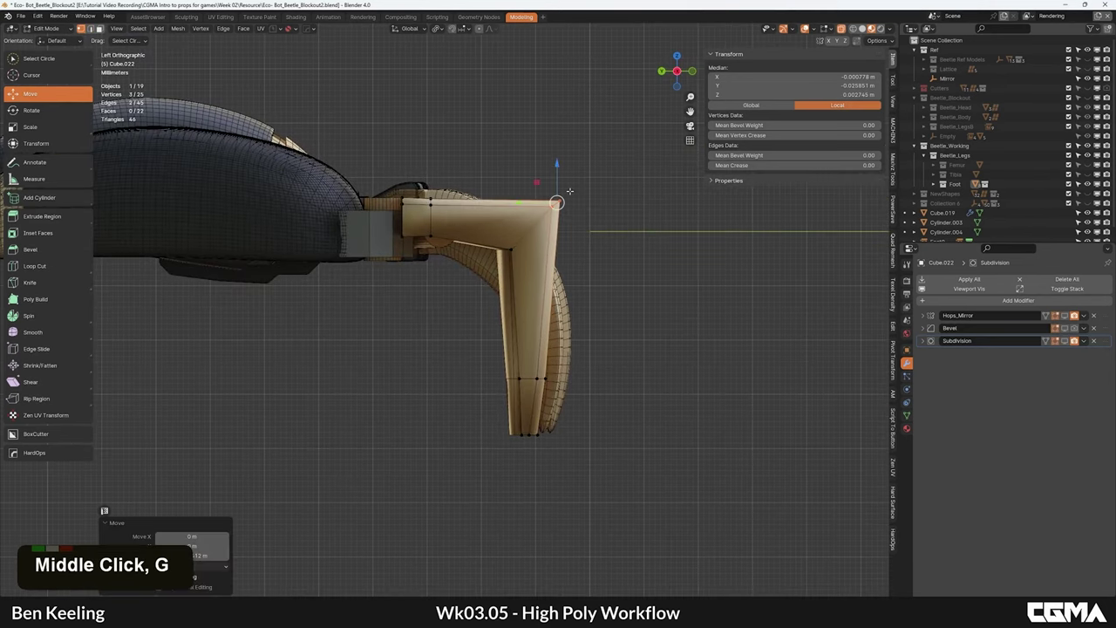
# Step: Move the upper section's underside vertices about -0.0034 m along Z and flatten them to 0 along Z
pyautogui.click(534, 275)
pyautogui.press('b')
pyautogui.moveTo(525, 271); pyautogui.dragTo(366, 217)
pyautogui.press('g')
pyautogui.middleClick(525, 230)
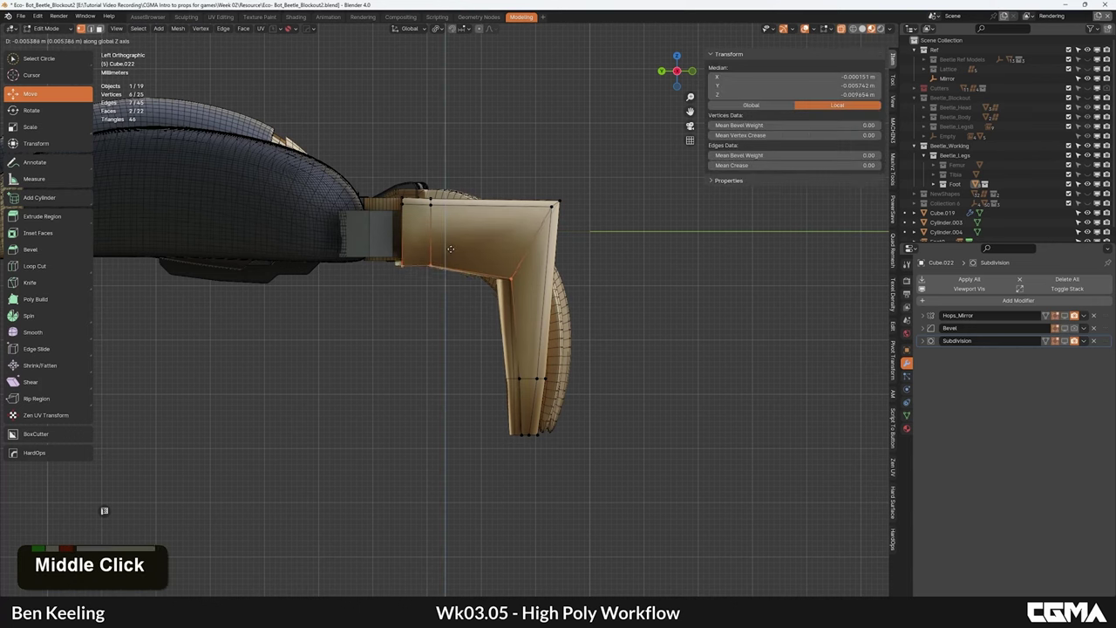
pyautogui.click(526, 234)
pyautogui.press('s')
pyautogui.press('z')
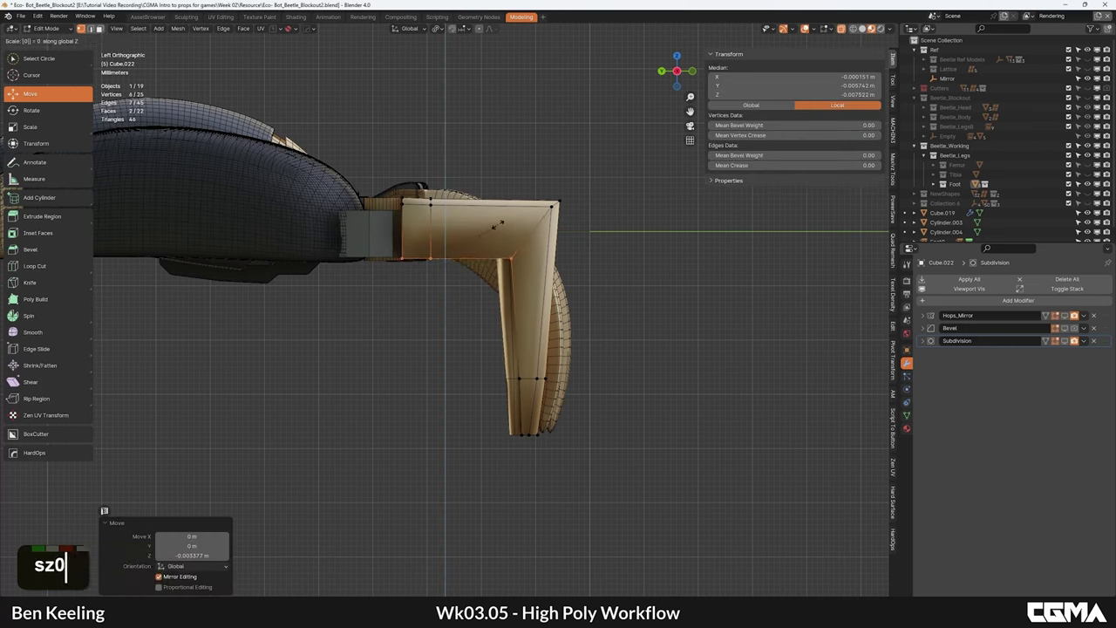
pyautogui.press('g')
# Step: Try bevelling the corner edge loop at 100% width with 11 segments in left view, then undo it
pyautogui.press('2')
pyautogui.doubleClick(530, 237)
pyautogui.keyDown('alt'); pyautogui.keyDown('shift'); pyautogui.click(534, 229); pyautogui.keyUp('shift'); pyautogui.keyUp('alt')
pyautogui.hotkey('ctrl', 'b')
pyautogui.click(694, 240)
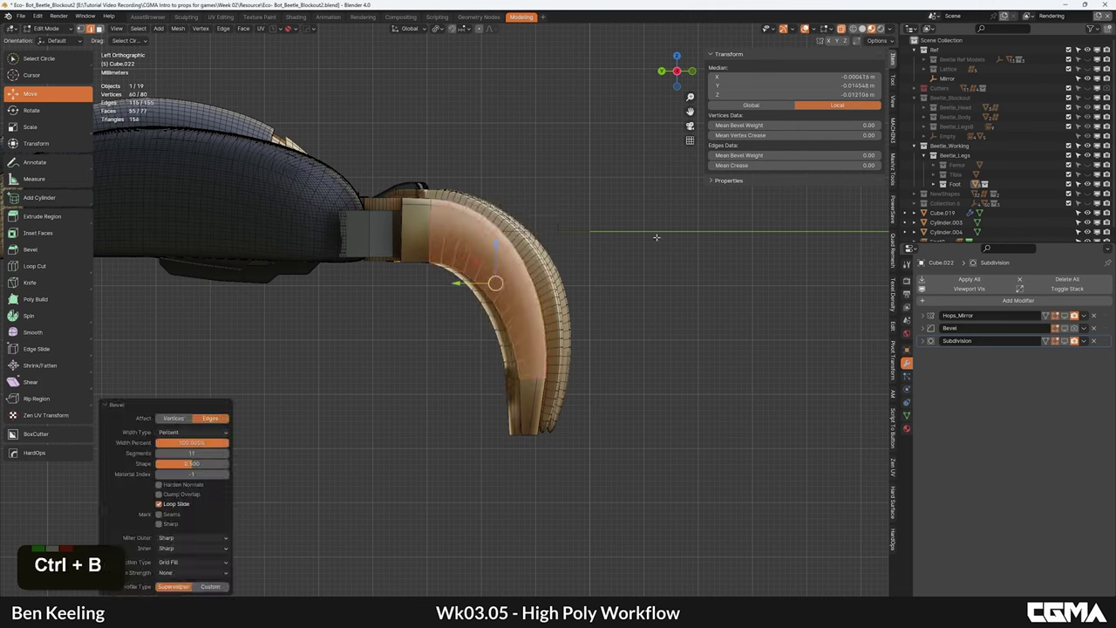
pyautogui.hotkey('ctrl', 'z')
# Step: Move the vertices along the inner side of the claw's lower section inward along Y to thicken it
pyautogui.press('1')
pyautogui.click(514, 455)
pyautogui.moveTo(526, 450); pyautogui.dragTo(457, 224)
pyautogui.press('g')
pyautogui.middleClick(509, 344)
pyautogui.click(510, 342)
pyautogui.press('Tab')
pyautogui.press('Tab')
# Step: Try bevelling the corner edge loop of the thickened claw, view it outside mesh editing, and undo the bevel
pyautogui.keyDown('alt'); pyautogui.keyDown('shift'); pyautogui.click(528, 231); pyautogui.keyUp('shift'); pyautogui.keyUp('alt')
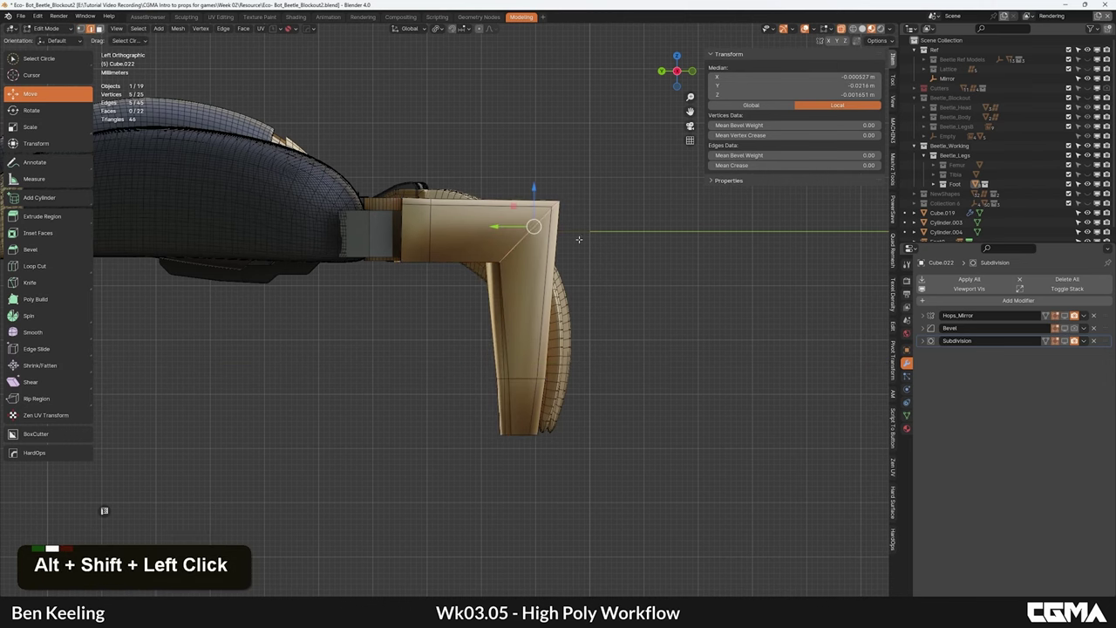
pyautogui.hotkey('ctrl', 'b')
pyautogui.click(637, 229)
pyautogui.press('Tab')
pyautogui.keyDown('alt'); pyautogui.moveTo(573, 236); pyautogui.dragTo(528, 254, button='middle'); pyautogui.keyUp('alt')
pyautogui.hotkey('ctrl', 'z')
pyautogui.hotkey('ctrl', 'z')
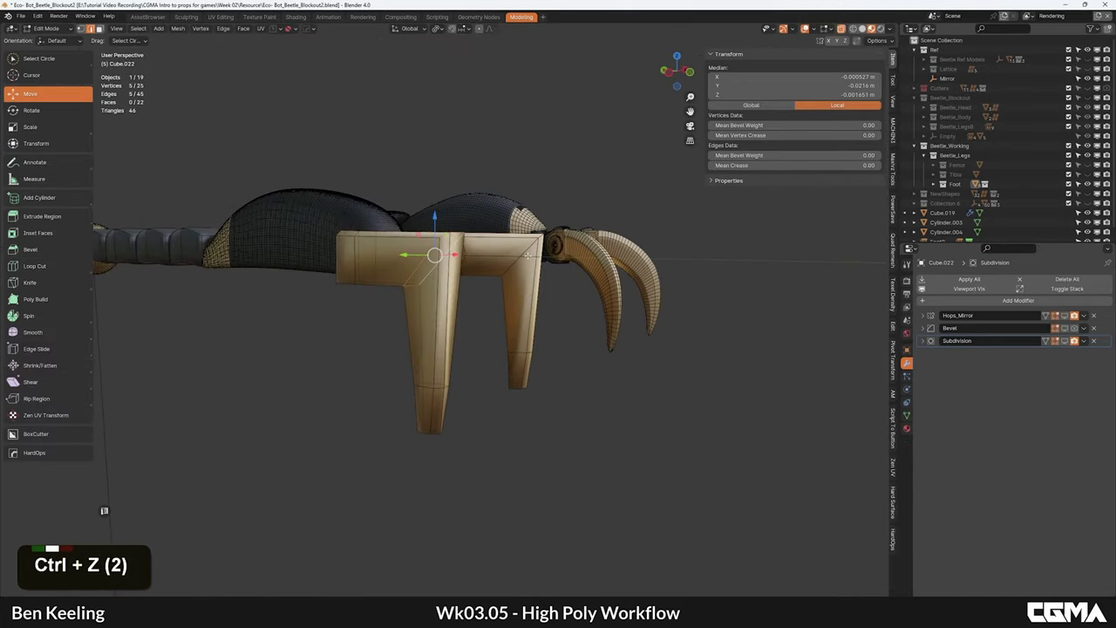
# Step: In left view, narrow the claw's tip by moving its inner tip vertices along Y toward the outer side
pyautogui.press('`')
pyautogui.click(593, 290)
pyautogui.press('`')
pyautogui.click(426, 291)
pyautogui.scroll(2, 428, 293)
pyautogui.press('1')
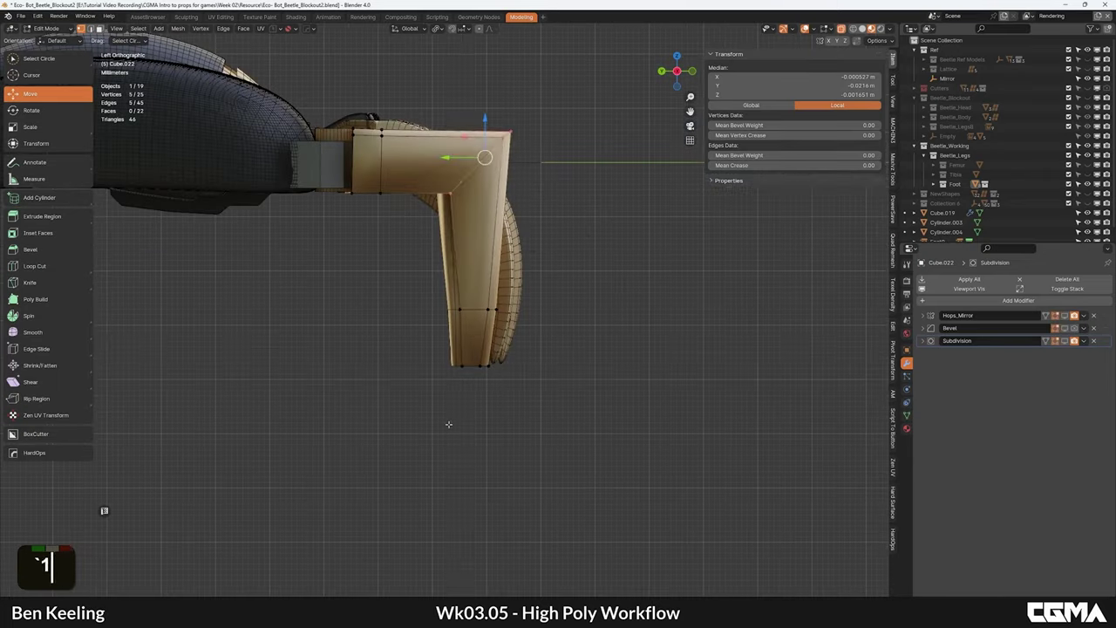
pyautogui.doubleClick(466, 366)
pyautogui.scroll(3, 455, 366)
pyautogui.click(471, 359)
pyautogui.click(427, 270)
pyautogui.press('b')
pyautogui.moveTo(428, 268); pyautogui.dragTo(478, 322)
pyautogui.press('g')
pyautogui.middleClick(493, 316)
pyautogui.click(486, 319)
pyautogui.press('Tab')
pyautogui.scroll(-3, 487, 292)
pyautogui.keyDown('shift'); pyautogui.moveTo(487, 205); pyautogui.dragTo(428, 274, button='middle'); pyautogui.keyUp('shift')
# Step: Bevel the narrowed claw's corner edge loop into a curve and check the shape outside mesh editing
pyautogui.press('Tab')
pyautogui.press('2')
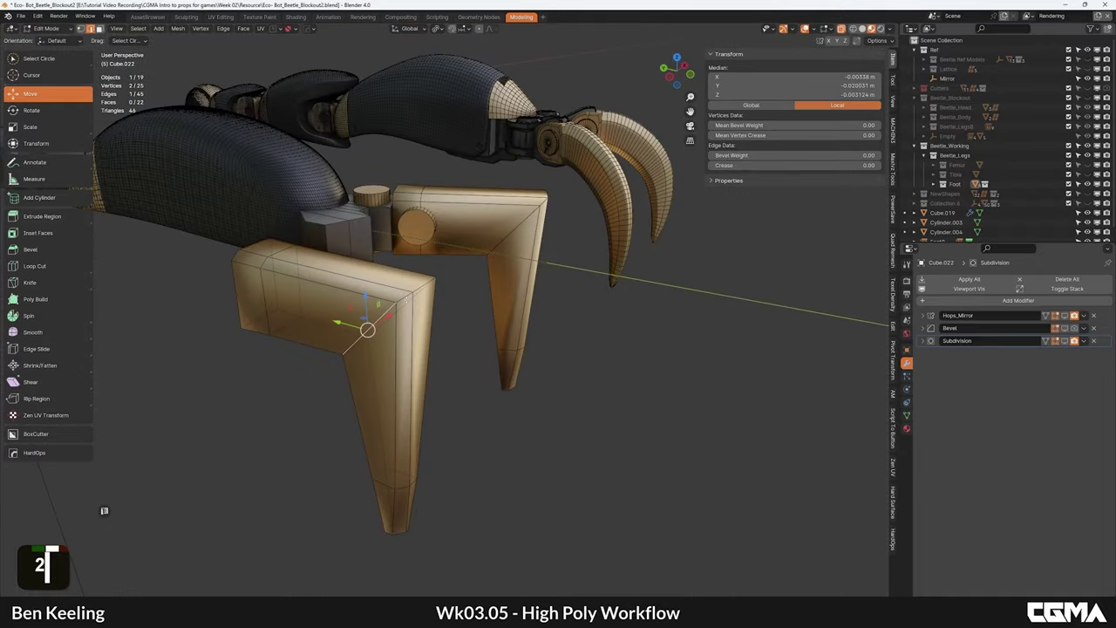
pyautogui.hotkey('ctrl', 'b')
pyautogui.click(569, 281)
pyautogui.press('Tab')
pyautogui.scroll(-3, 548, 287)
pyautogui.moveTo(546, 287)
pyautogui.keyDown('alt'); pyautogui.mouseDown(button='middle')
pyautogui.moveTo(428, 322)
pyautogui.moveTo(459, 325)
pyautogui.moveTo(514, 304)
pyautogui.moveTo(494, 302)
pyautogui.moveTo(543, 276)
pyautogui.mouseUp(button='middle'); pyautogui.keyUp('alt')
pyautogui.keyDown('alt'); pyautogui.scroll(-1, 497, 300); pyautogui.keyUp('alt')
# Step: Select an edge at the start of the claw's bend, then undo back to the unbevelled corner
pyautogui.press('Tab')
pyautogui.scroll(4, 497, 300)
pyautogui.press('2')
pyautogui.doubleClick(539, 297)
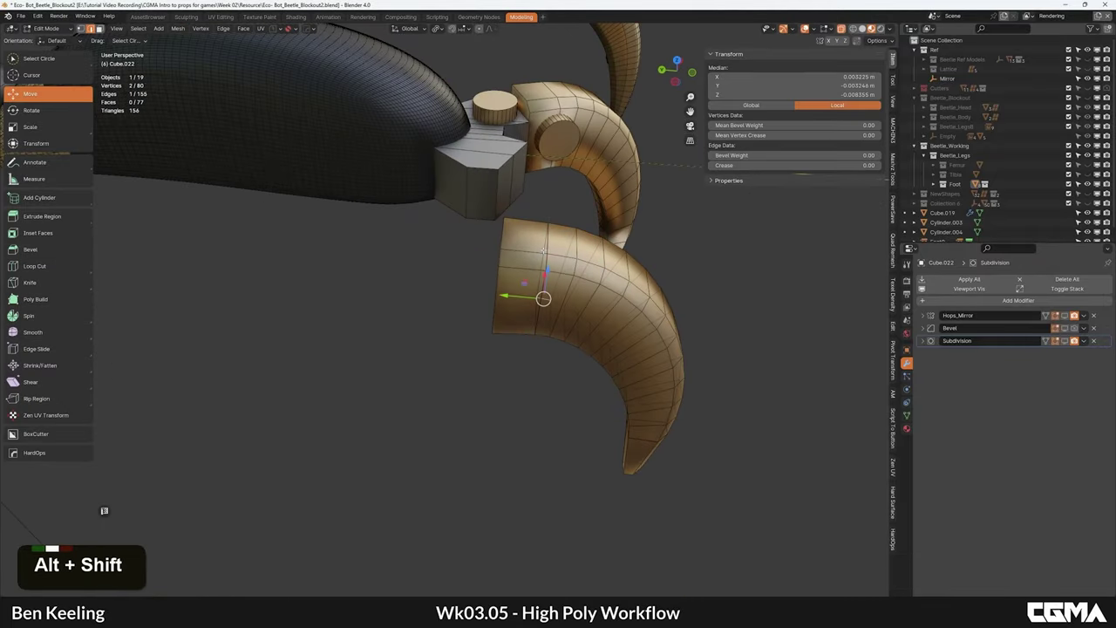
pyautogui.hotkey('ctrl', 'z')
pyautogui.moveTo(639, 302); pyautogui.dragTo(532, 273, button='middle')
pyautogui.hotkey('ctrl', 'z')
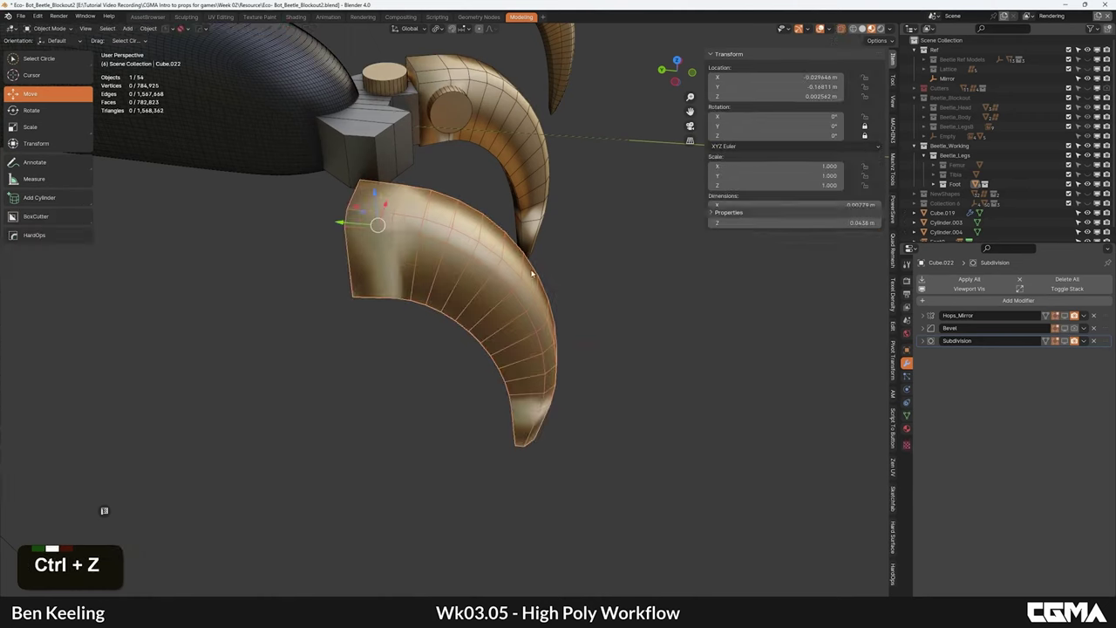
pyautogui.hotkey('ctrl', 'z')
pyautogui.hotkey('ctrl', 'z')
# Step: Bevel the claw's corner edge loop at 100 percent width with more segments and view the curve outside mesh editing
pyautogui.hotkey('ctrl', 'b')
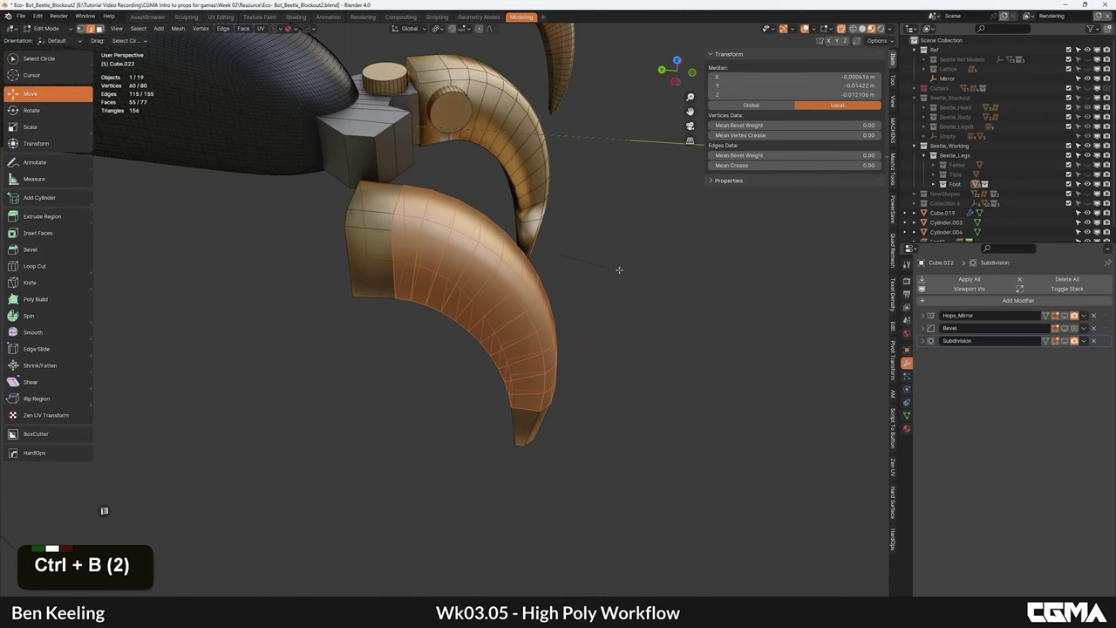
pyautogui.click(688, 272)
pyautogui.click(199, 454)
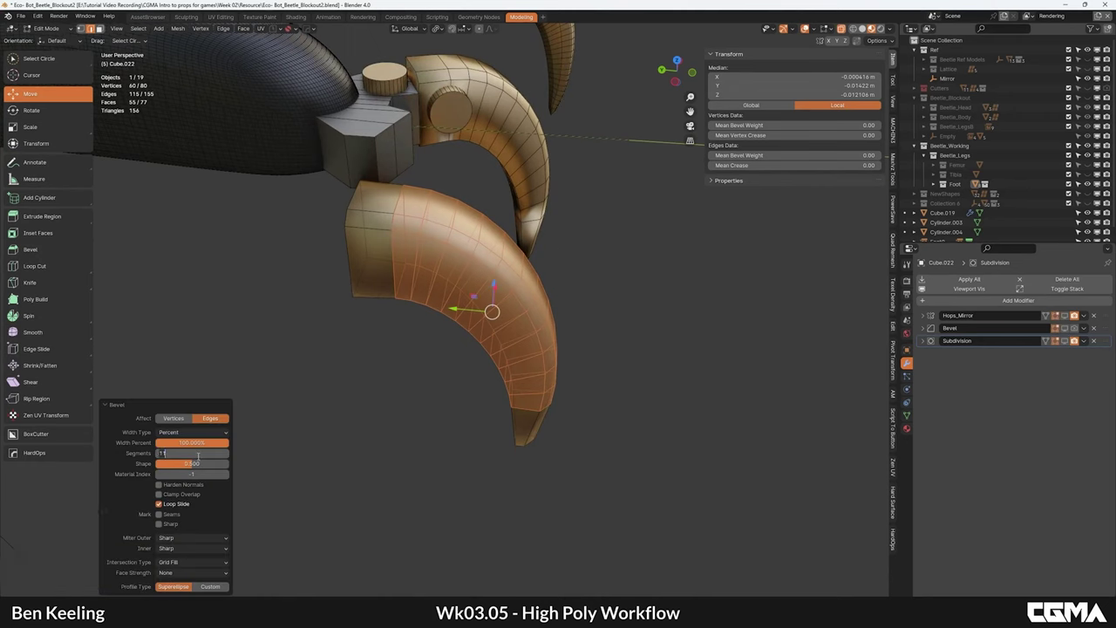
pyautogui.scroll(-3, 477, 295)
pyautogui.keyDown('alt'); pyautogui.moveTo(532, 298); pyautogui.dragTo(442, 288, button='middle'); pyautogui.keyUp('alt')
pyautogui.press('Tab')
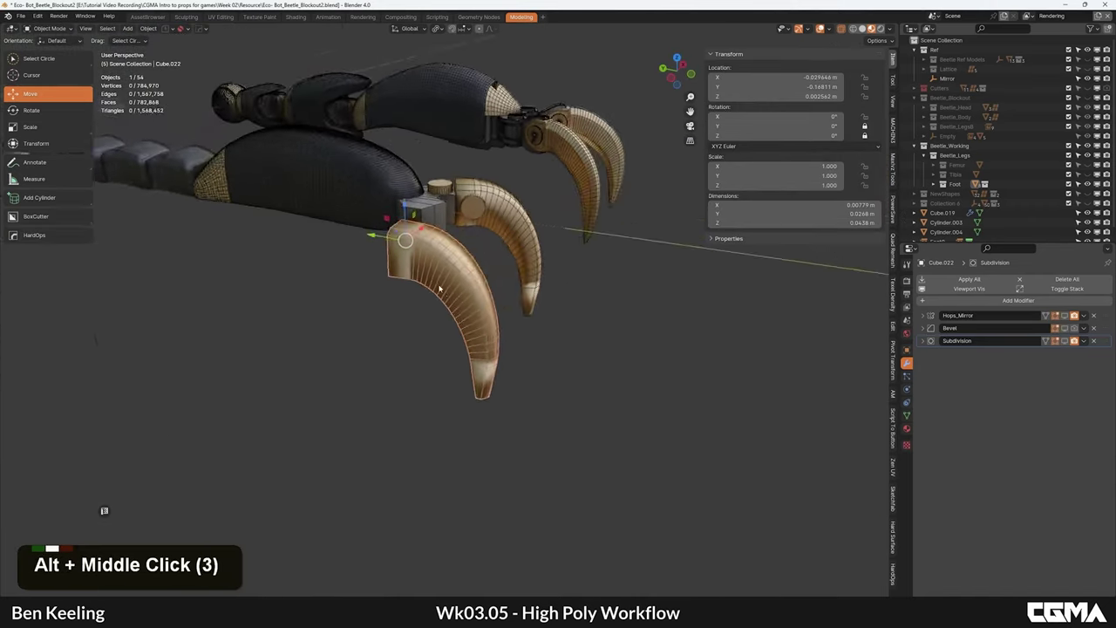
# Step: Dissolve the redundant edge loops at the base and tip ends of the claw's bend and check the shape outside mesh editing
pyautogui.scroll(2, 441, 288)
pyautogui.press('Tab')
pyautogui.press('2')
pyautogui.scroll(3, 424, 272)
pyautogui.click(415, 263)
pyautogui.keyDown('alt'); pyautogui.keyDown('shift'); pyautogui.click(417, 203); pyautogui.keyUp('shift'); pyautogui.keyUp('alt')
pyautogui.hotkey('ctrl', 'z')
pyautogui.keyDown('alt'); pyautogui.keyDown('shift'); pyautogui.click(419, 210); pyautogui.keyUp('shift'); pyautogui.keyUp('alt')
pyautogui.scroll(-3, 425, 229)
pyautogui.keyDown('alt'); pyautogui.moveTo(522, 478); pyautogui.dragTo(529, 453, button='middle'); pyautogui.keyUp('alt')
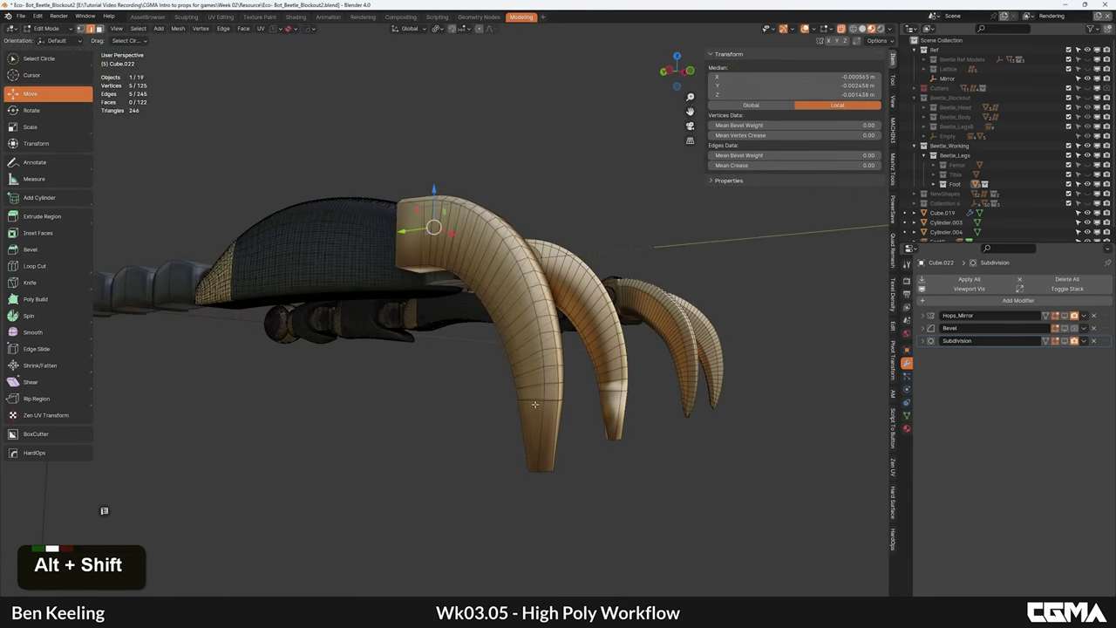
pyautogui.hotkey('ctrl', 'BackSpace')
pyautogui.press('Tab')
pyautogui.scroll(-2, 513, 384)
pyautogui.keyDown('alt'); pyautogui.moveTo(474, 336); pyautogui.dragTo(491, 364, button='middle'); pyautogui.keyUp('alt')
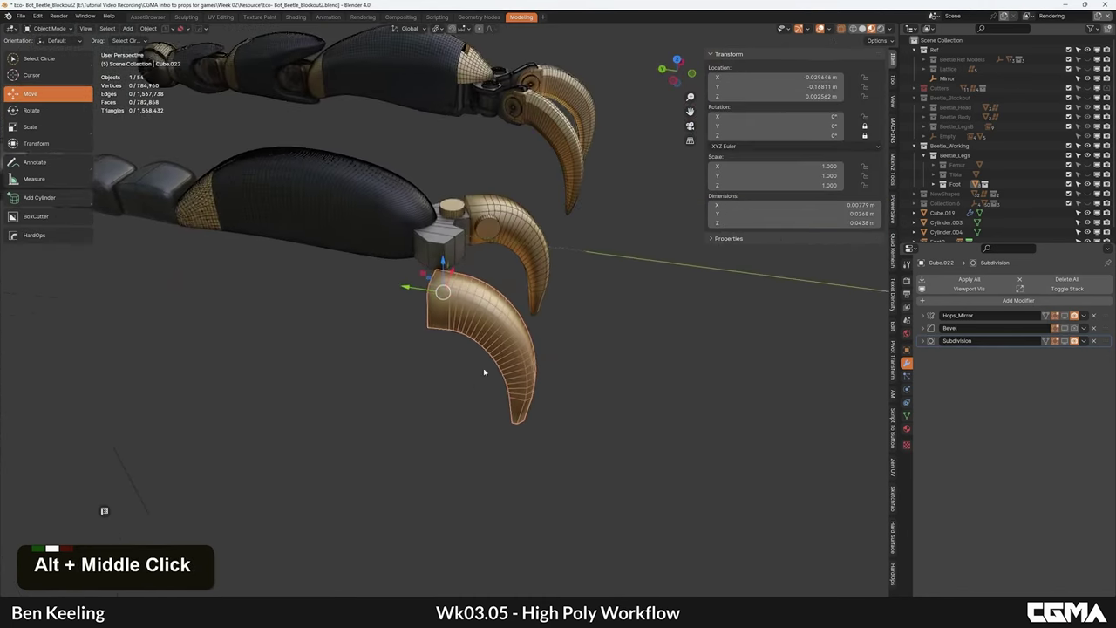
# Step: Turn on viewport display of the detached claw's modifiers and inspect the smoothed result
pyautogui.click(963, 293)
pyautogui.click(965, 293)
pyautogui.click(964, 293)
pyautogui.keyDown('alt'); pyautogui.moveTo(486, 310); pyautogui.dragTo(562, 324, button='middle'); pyautogui.keyUp('alt')
pyautogui.keyDown('alt'); pyautogui.moveTo(434, 333); pyautogui.dragTo(454, 331, button='middle'); pyautogui.keyUp('alt')
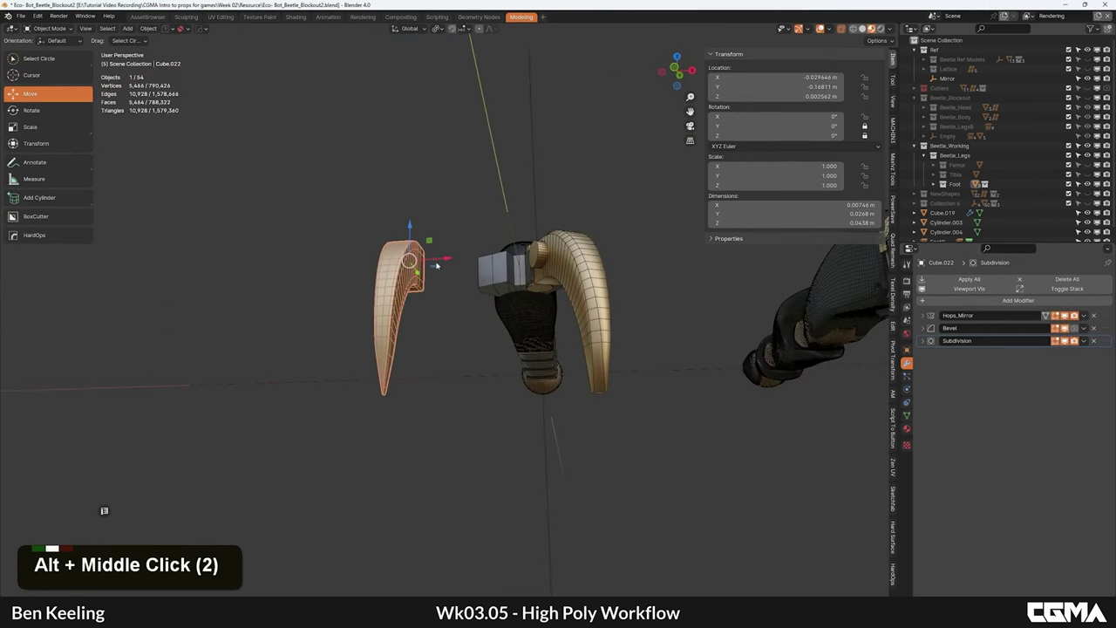
# Step: Show the modifiers of the linked claw attached to the foot and switch the transform orientation to Local
pyautogui.press('F4')
pyautogui.keyDown('alt'); pyautogui.middleClick(498, 299); pyautogui.keyUp('alt')
pyautogui.keyDown('alt'); pyautogui.moveTo(498, 299); pyautogui.dragTo(745, 324, button='middle'); pyautogui.keyUp('alt')
pyautogui.click(959, 293)
pyautogui.keyDown('alt'); pyautogui.moveTo(524, 307); pyautogui.dragTo(500, 307, button='middle'); pyautogui.keyUp('alt')
pyautogui.press('F4')
pyautogui.scroll(3, 482, 329)
pyautogui.press(',')
pyautogui.keyDown('alt'); pyautogui.middleClick(561, 309); pyautogui.keyUp('alt')
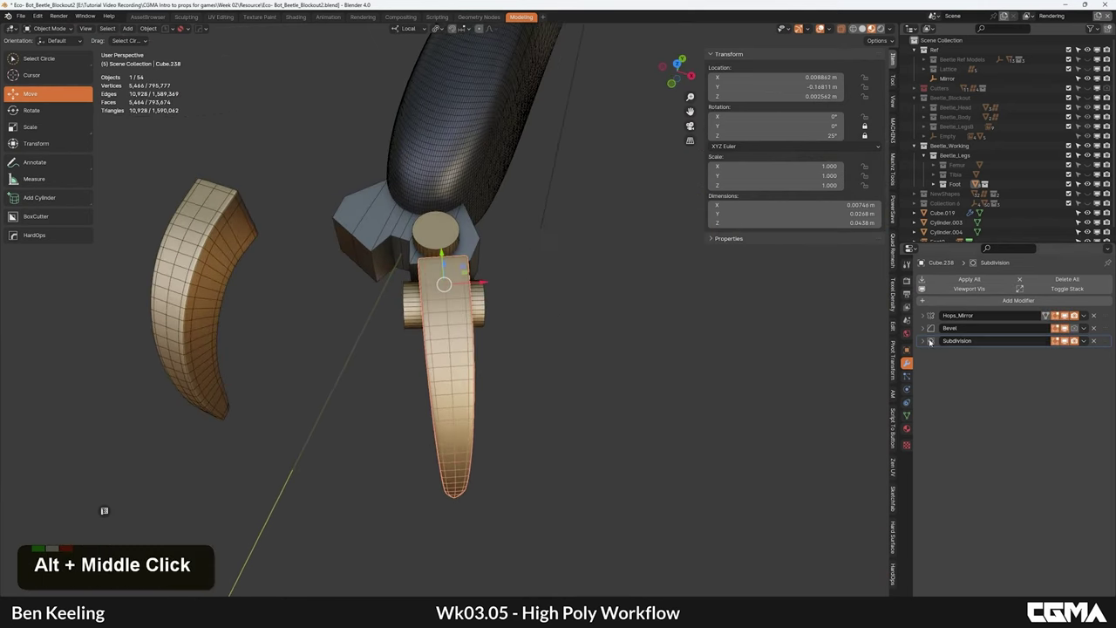
# Step: Flip the attached claw's mirror bisect along X and inspect the shaded result without wireframe
pyautogui.click(922, 315)
pyautogui.click(1009, 351)
pyautogui.keyDown('alt'); pyautogui.moveTo(466, 375); pyautogui.dragTo(441, 288, button='middle'); pyautogui.keyUp('alt')
pyautogui.click(542, 279)
pyautogui.press('F4')
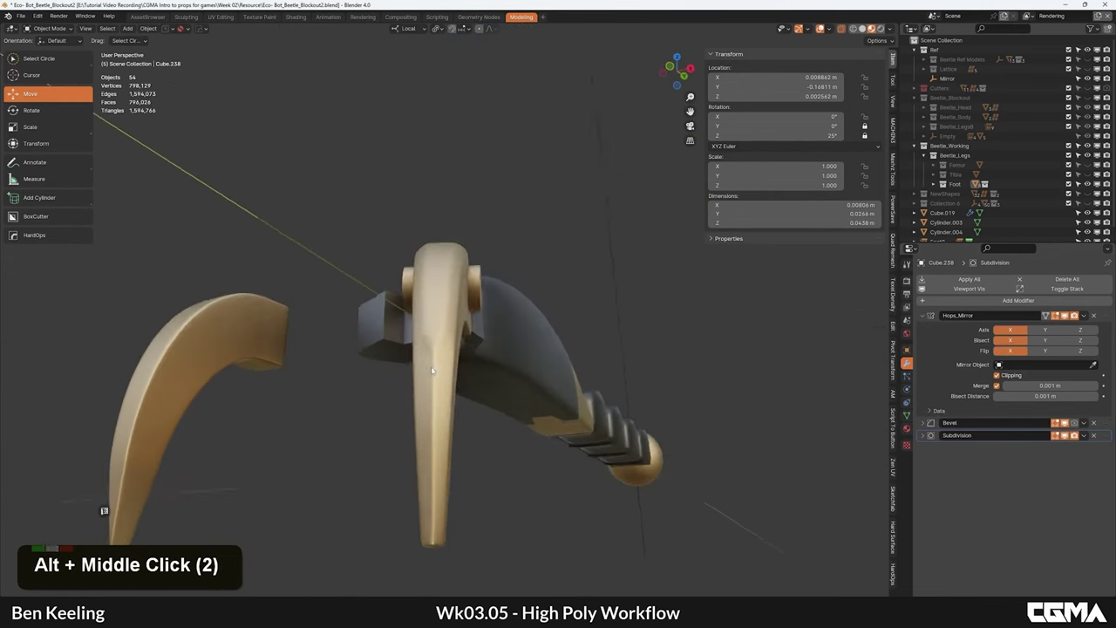
pyautogui.keyDown('alt'); pyautogui.moveTo(734, 350); pyautogui.dragTo(785, 381, button='middle'); pyautogui.keyUp('alt')
# Step: Hide the attached claw's modifiers, then show only its mirror with the wireframe on to examine the centre seam
pyautogui.click(961, 289)
pyautogui.press('Tab')
pyautogui.keyDown('alt'); pyautogui.moveTo(539, 420); pyautogui.dragTo(476, 406, button='middle'); pyautogui.keyUp('alt')
pyautogui.press('2')
pyautogui.press('Tab')
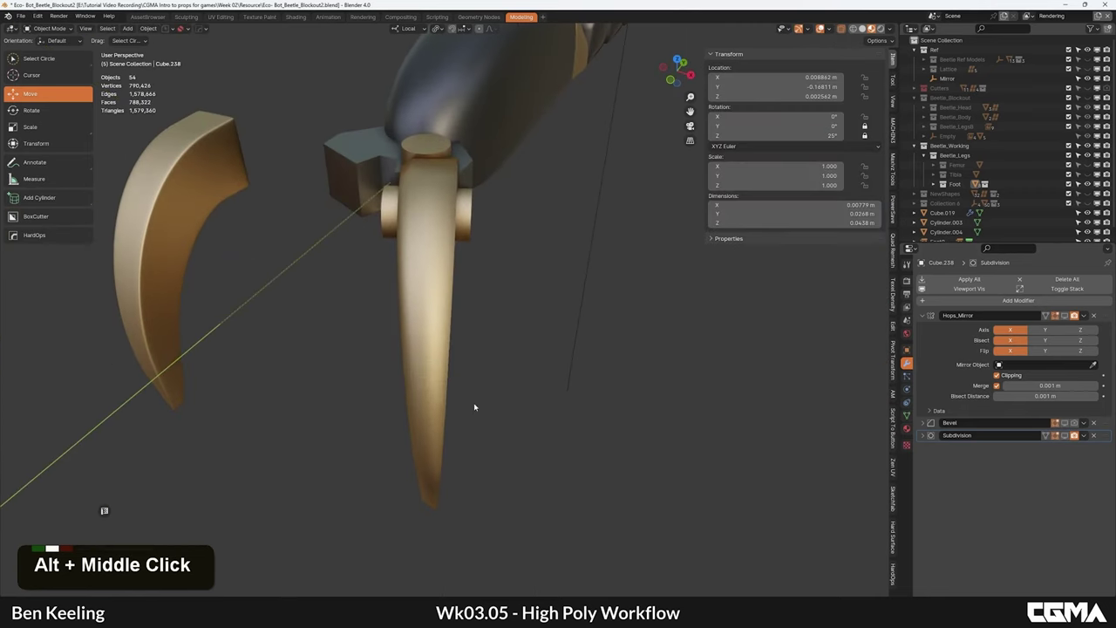
pyautogui.press('KP_7')
pyautogui.press('Tab')
pyautogui.press('Tab')
pyautogui.moveTo(483, 359); pyautogui.dragTo(492, 323, button='middle')
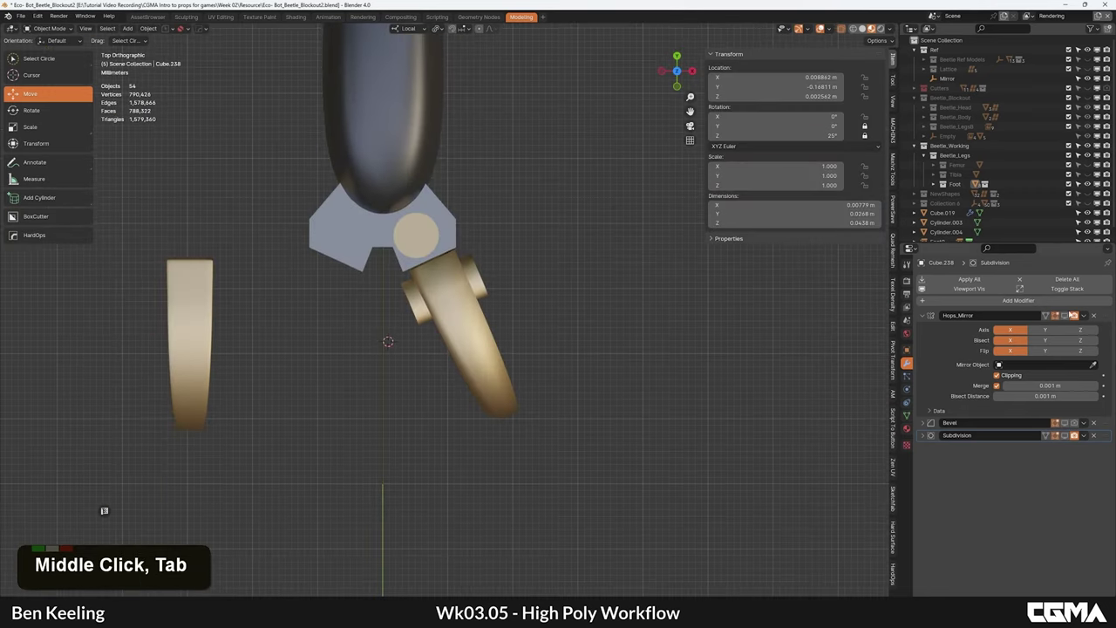
pyautogui.scroll(2, 580, 403)
pyautogui.press('F4')
pyautogui.keyDown('alt'); pyautogui.moveTo(521, 424); pyautogui.dragTo(493, 240, button='middle'); pyautogui.keyUp('alt')
# Step: Start the pivot transform on the attached claw and undo a small trial shift of its pivot
pyautogui.click(489, 368)
pyautogui.hotkey('alt', 'shift', 'a')
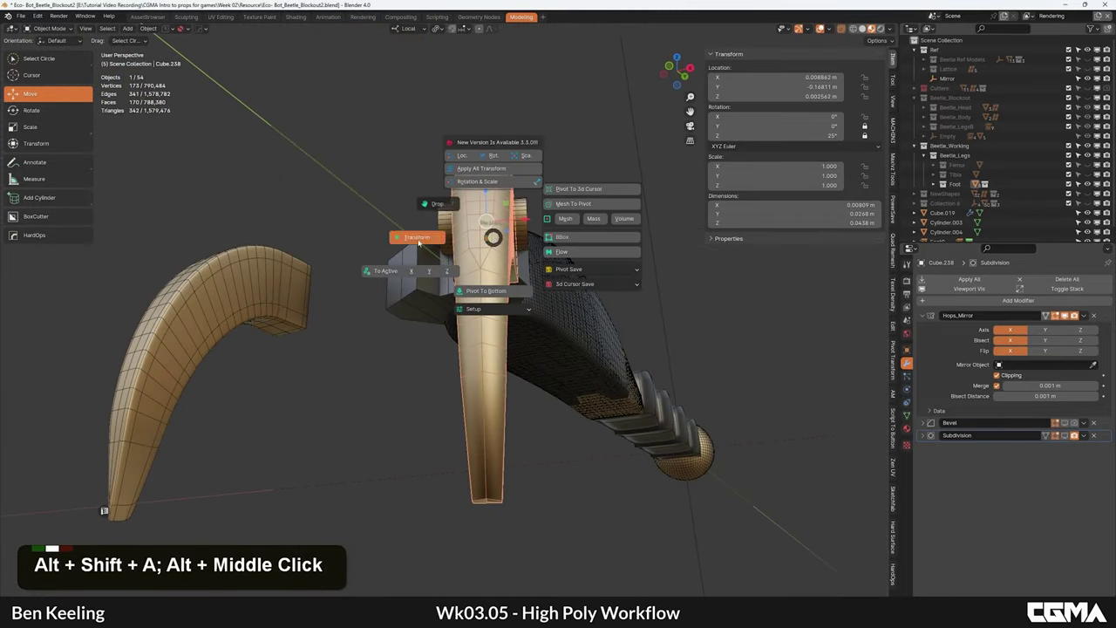
pyautogui.click(420, 237)
pyautogui.moveTo(507, 220)
pyautogui.mouseDown()
pyautogui.moveTo(519, 218)
pyautogui.moveTo(469, 222)
pyautogui.moveTo(503, 219)
pyautogui.mouseUp()
pyautogui.hotkey('ctrl', 'z')
pyautogui.hotkey('alt', 'shift', 'a')
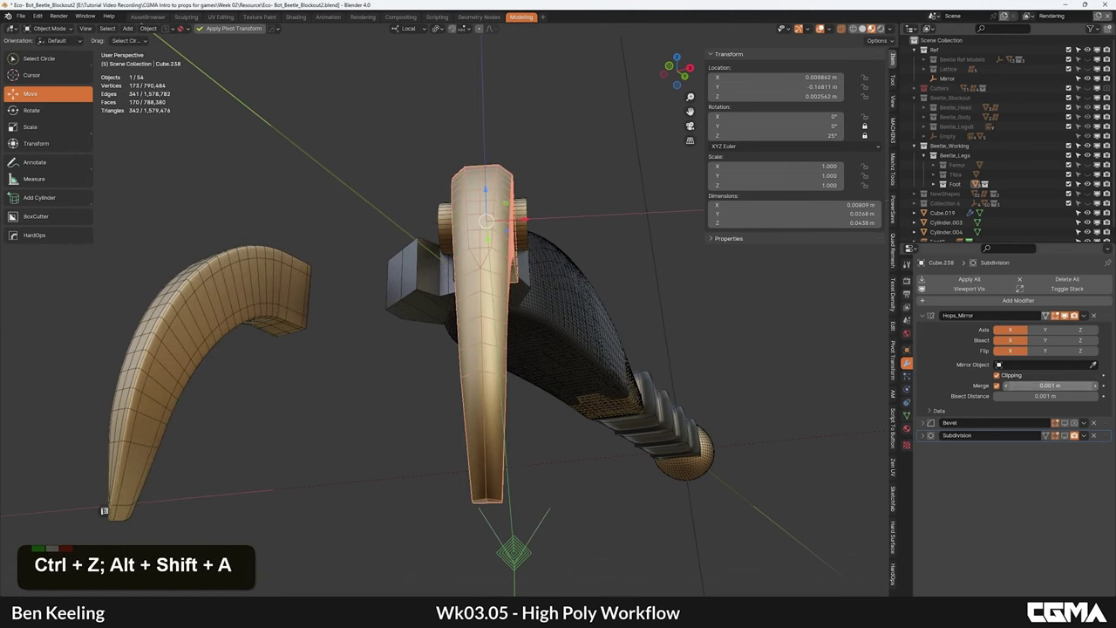
# Step: Set the bisect distance of the attached claw's mirror modifier to 0.00001 m
pyautogui.doubleClick(1043, 384)
pyautogui.write('1')
pyautogui.press('Return')
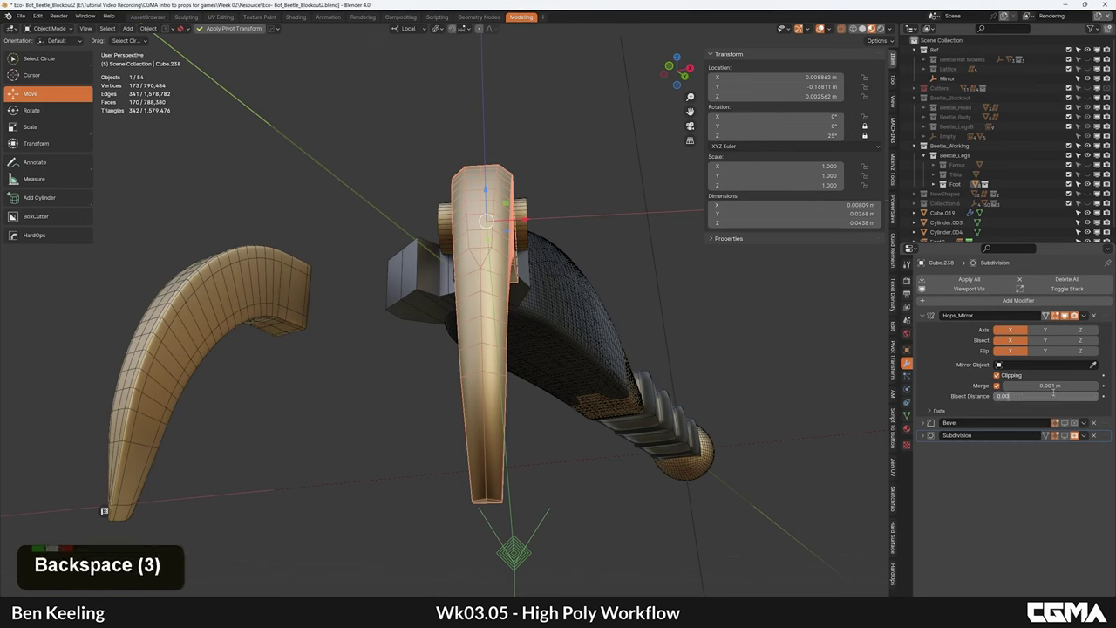
pyautogui.press('Return')
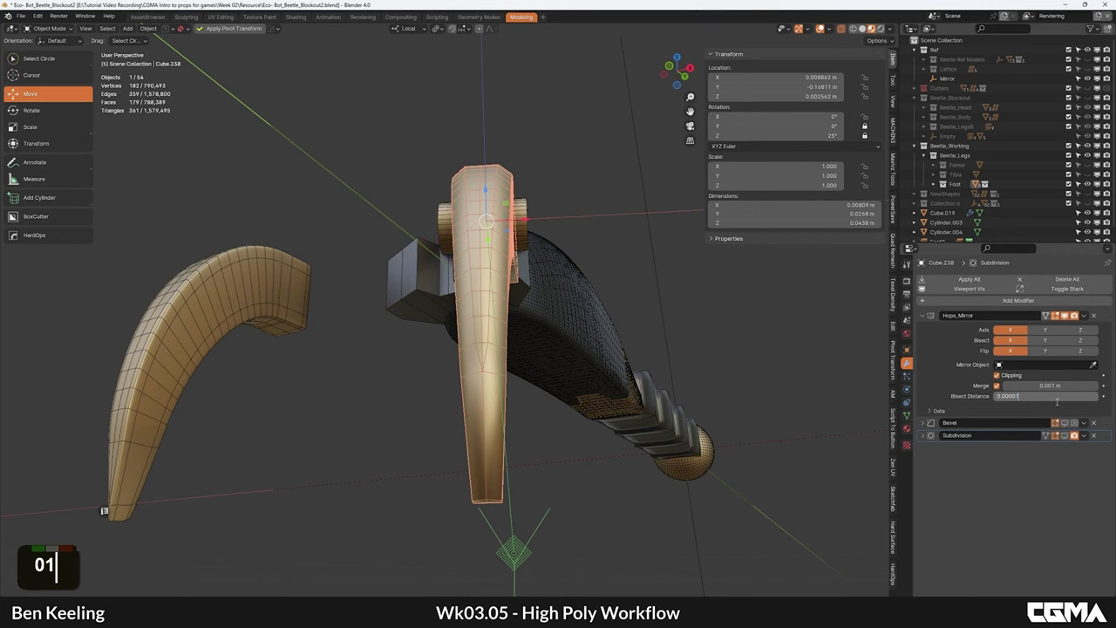
# Step: Shift the attached claw's pivot about 0.00035 m along local X to widen the mirrored shape and apply the pivot transform
pyautogui.keyDown('alt'); pyautogui.moveTo(500, 292); pyautogui.dragTo(492, 314, button='middle'); pyautogui.keyUp('alt')
pyautogui.keyDown('shift'); pyautogui.moveTo(541, 166); pyautogui.dragTo(525, 167); pyautogui.keyUp('shift')
pyautogui.hotkey('ctrl', 'z')
pyautogui.keyDown('alt'); pyautogui.moveTo(525, 167); pyautogui.dragTo(324, 76, button='middle'); pyautogui.keyUp('alt')
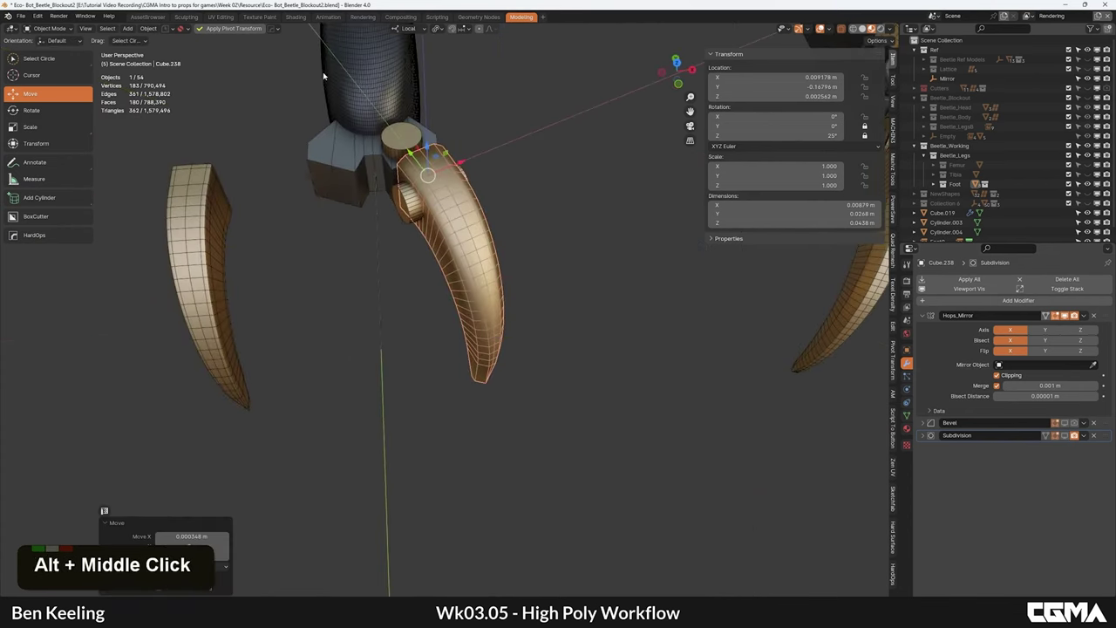
pyautogui.click(242, 29)
# Step: Select the attached claw and turn viewport display of its whole modifier stack back on
pyautogui.scroll(-4, 322, 95)
pyautogui.keyDown('alt'); pyautogui.moveTo(383, 140); pyautogui.dragTo(467, 373, button='middle'); pyautogui.keyUp('alt')
pyautogui.click(523, 199)
pyautogui.doubleClick(1065, 290)
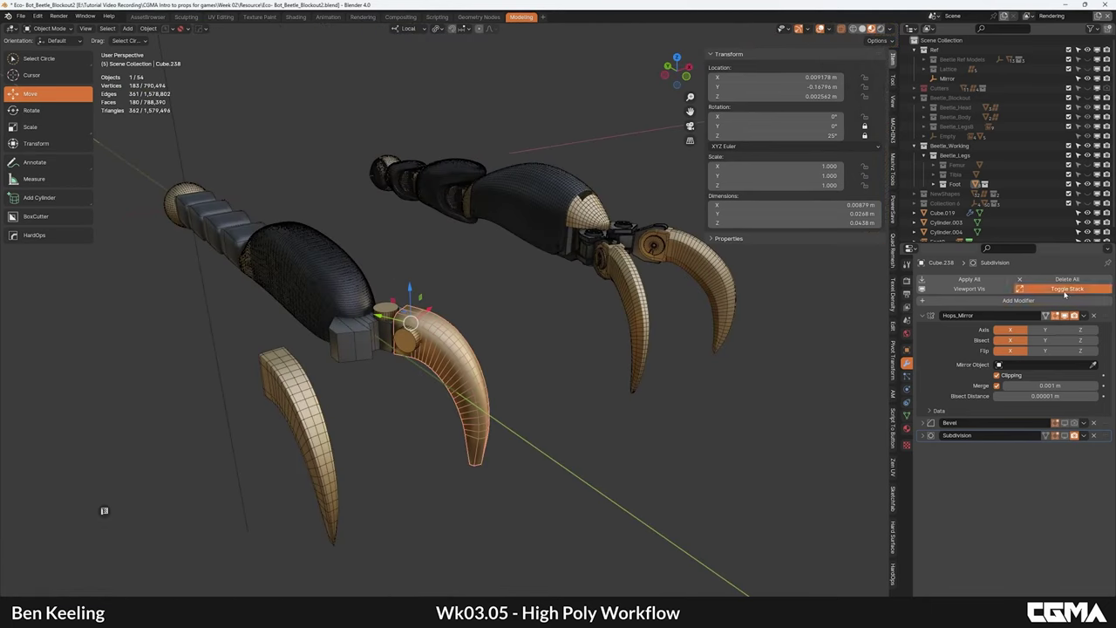
pyautogui.click(987, 291)
# Step: Delete the detached spare claw and view the remaining foot from the top
pyautogui.keyDown('alt'); pyautogui.moveTo(585, 305); pyautogui.dragTo(372, 298, button='middle'); pyautogui.keyUp('alt')
pyautogui.click(475, 335)
pyautogui.press('Delete')
pyautogui.keyDown('alt'); pyautogui.moveTo(489, 358); pyautogui.dragTo(539, 334, button='middle'); pyautogui.keyUp('alt')
pyautogui.keyDown('alt'); pyautogui.moveTo(523, 324); pyautogui.dragTo(516, 367, button='middle'); pyautogui.keyUp('alt')
pyautogui.click(509, 354)
pyautogui.press('`')
pyautogui.click(508, 299)
pyautogui.moveTo(509, 297); pyautogui.dragTo(520, 347, button='middle')
pyautogui.keyDown('shift'); pyautogui.click(472, 331); pyautogui.keyUp('shift')
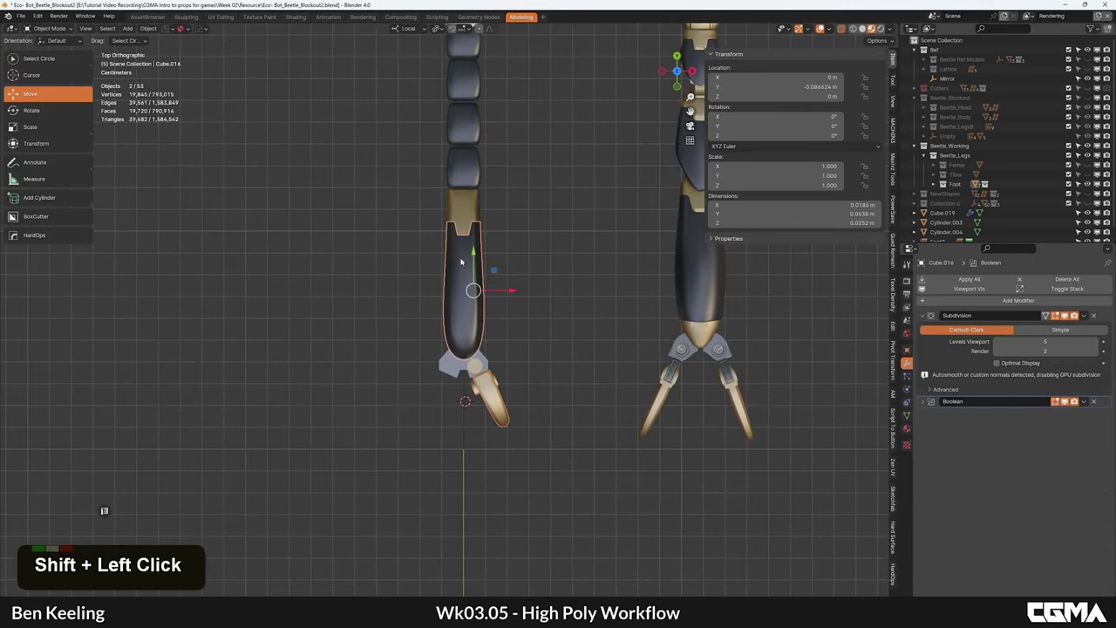
pyautogui.hotkey('alt', 'x')
pyautogui.rightClick(526, 270)
# Step: Mirror the claw along X across the dark leg segment using a new mirror modifier
pyautogui.click(506, 393)
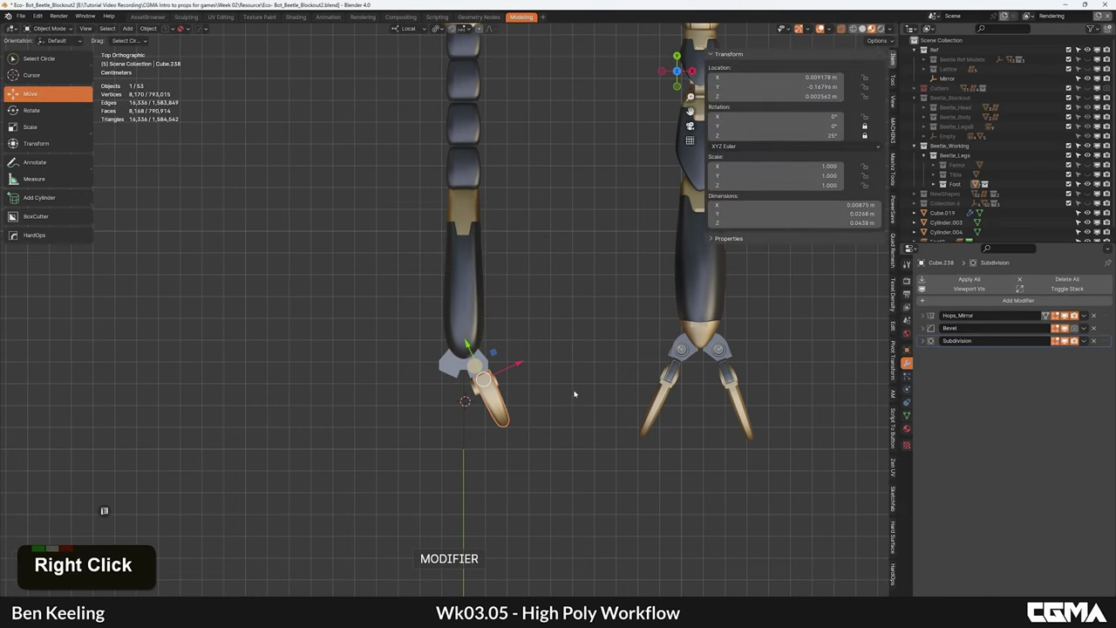
pyautogui.keyDown('shift'); pyautogui.click(459, 277); pyautogui.keyUp('shift')
pyautogui.hotkey('alt', 'x')
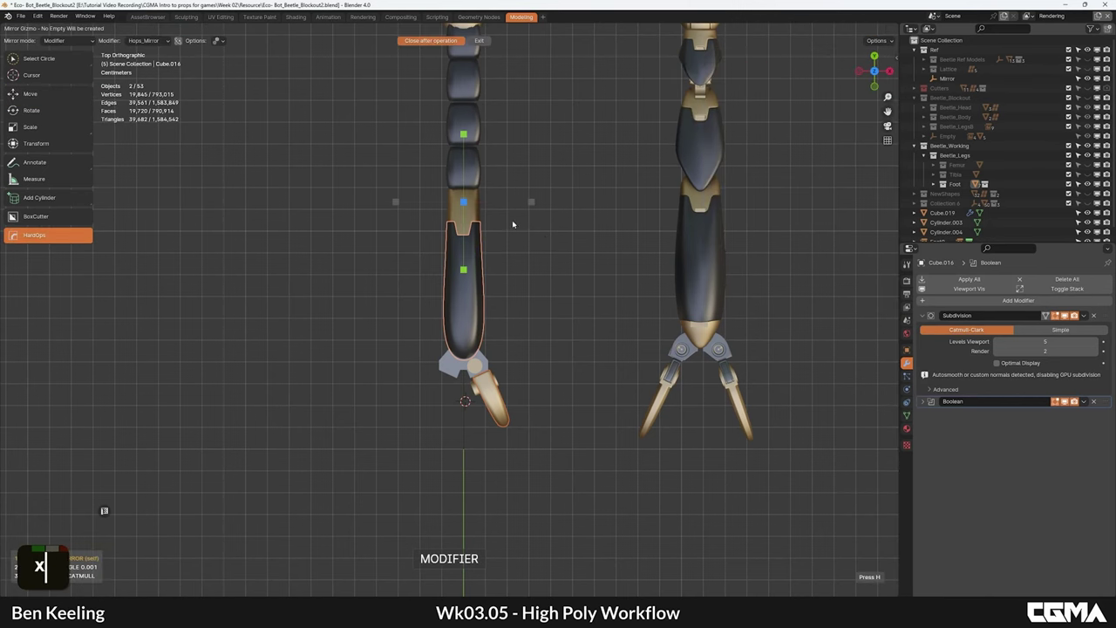
pyautogui.keyDown('shift'); pyautogui.moveTo(448, 227); pyautogui.dragTo(474, 272, button='middle'); pyautogui.keyUp('shift')
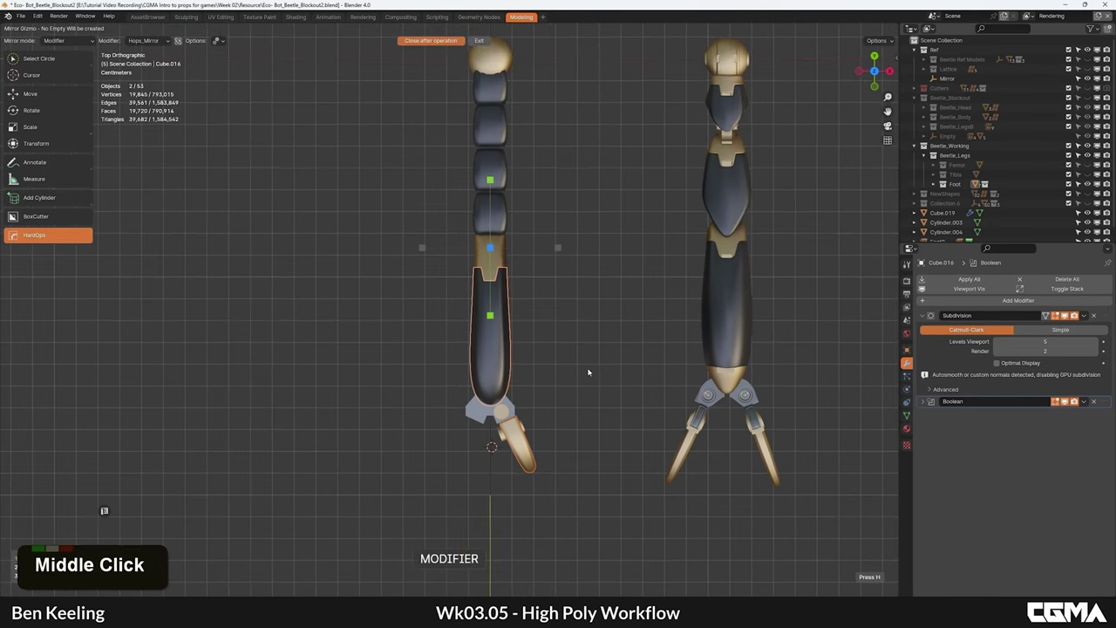
pyautogui.press('h')
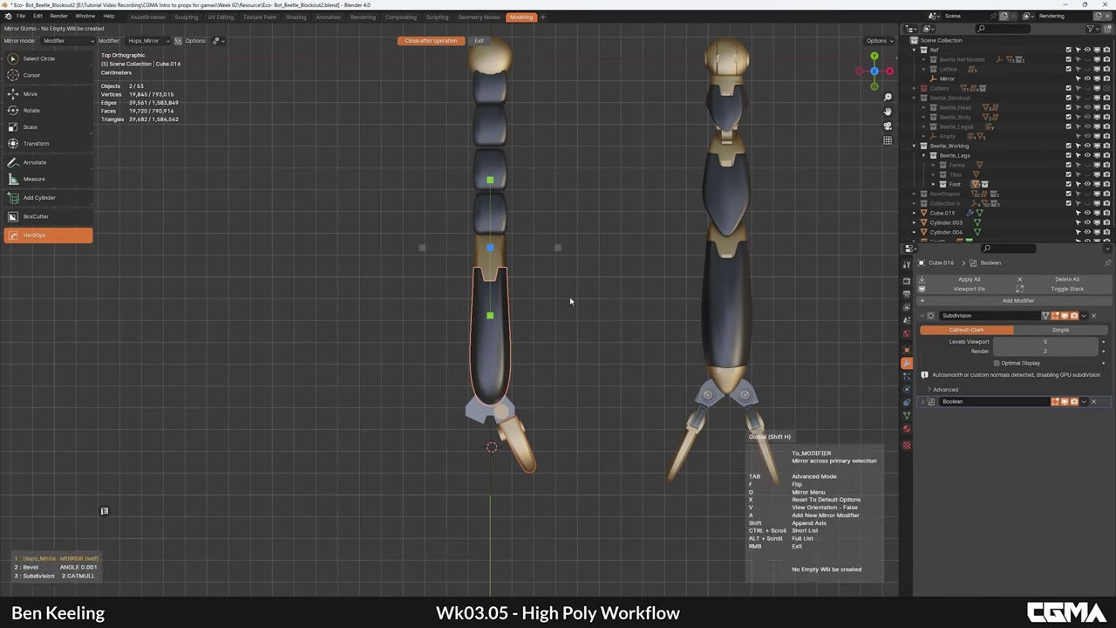
pyautogui.press('a')
pyautogui.click(558, 250)
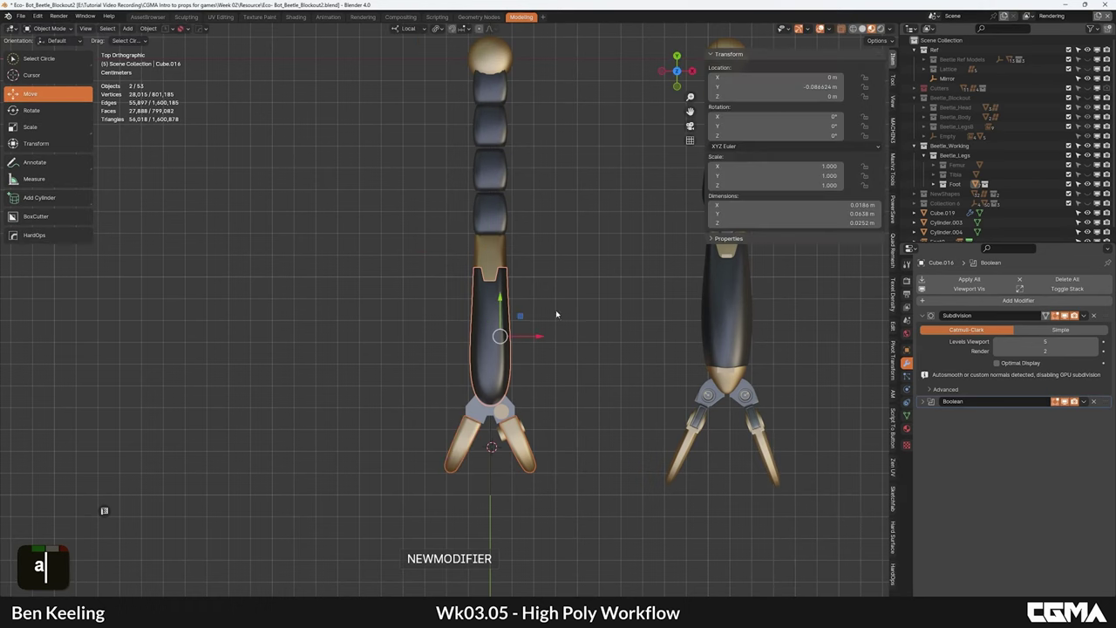
# Step: Mirror the claw's horizontal hinge cylinder along X across the dark leg segment
pyautogui.keyDown('alt'); pyautogui.moveTo(551, 479); pyautogui.dragTo(549, 389, button='middle'); pyautogui.keyUp('alt')
pyautogui.click(512, 314)
pyautogui.keyDown('alt'); pyautogui.moveTo(512, 314); pyautogui.dragTo(529, 359, button='middle'); pyautogui.keyUp('alt')
pyautogui.keyDown('shift'); pyautogui.click(477, 297); pyautogui.keyUp('shift')
pyautogui.hotkey('alt', 'x')
pyautogui.click(560, 253)
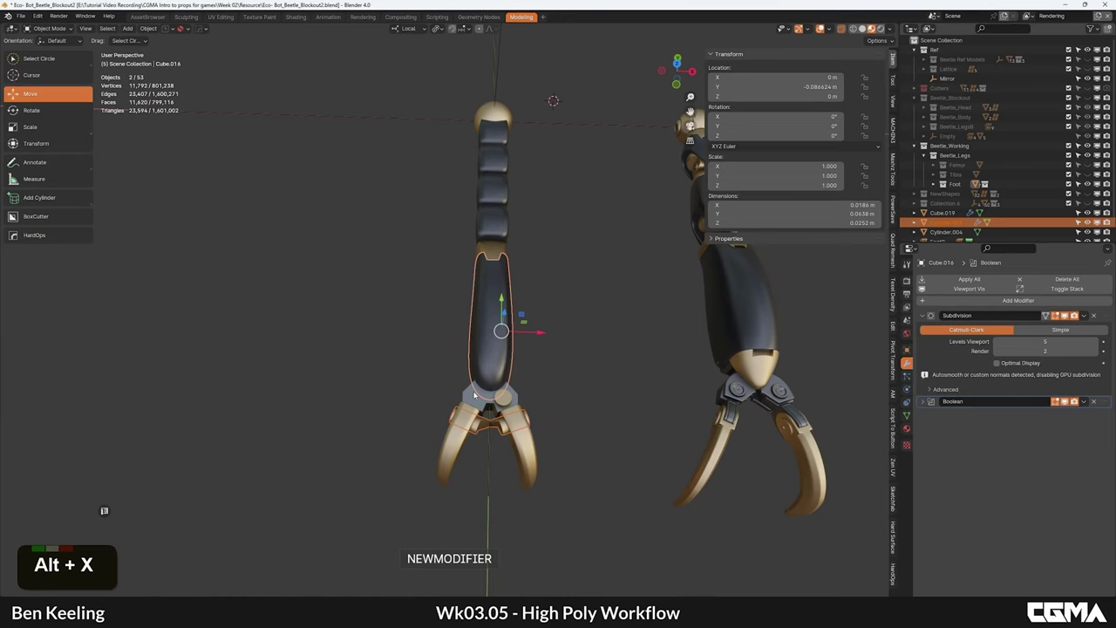
# Step: Edit the bisect distance of the hinge cylinder's mirror modifier to a smaller value to repair the centre join
pyautogui.keyDown('alt'); pyautogui.moveTo(621, 339); pyautogui.dragTo(668, 304, button='middle'); pyautogui.keyUp('alt')
pyautogui.click(668, 304)
pyautogui.keyDown('alt'); pyautogui.moveTo(575, 359); pyautogui.dragTo(517, 426, button='middle'); pyautogui.keyUp('alt')
pyautogui.click(544, 299)
pyautogui.scroll(4, 534, 436)
pyautogui.press('F4')
pyautogui.moveTo(517, 426); pyautogui.dragTo(526, 389, button='middle')
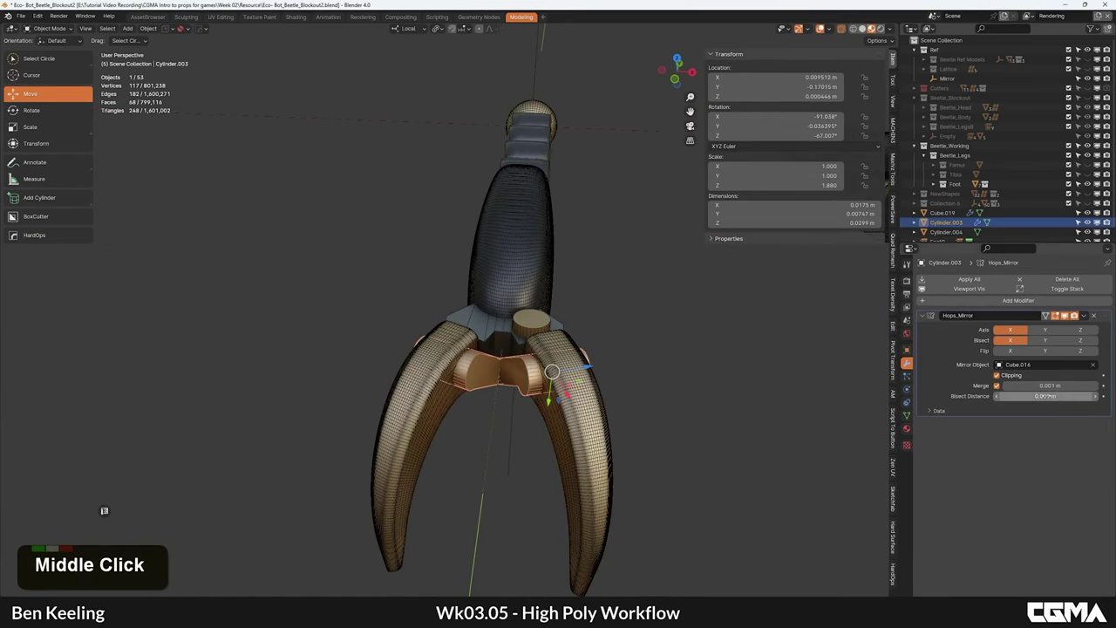
pyautogui.doubleClick(1045, 395)
pyautogui.press('BackSpace')
pyautogui.press('BackSpace')
pyautogui.press('BackSpace')
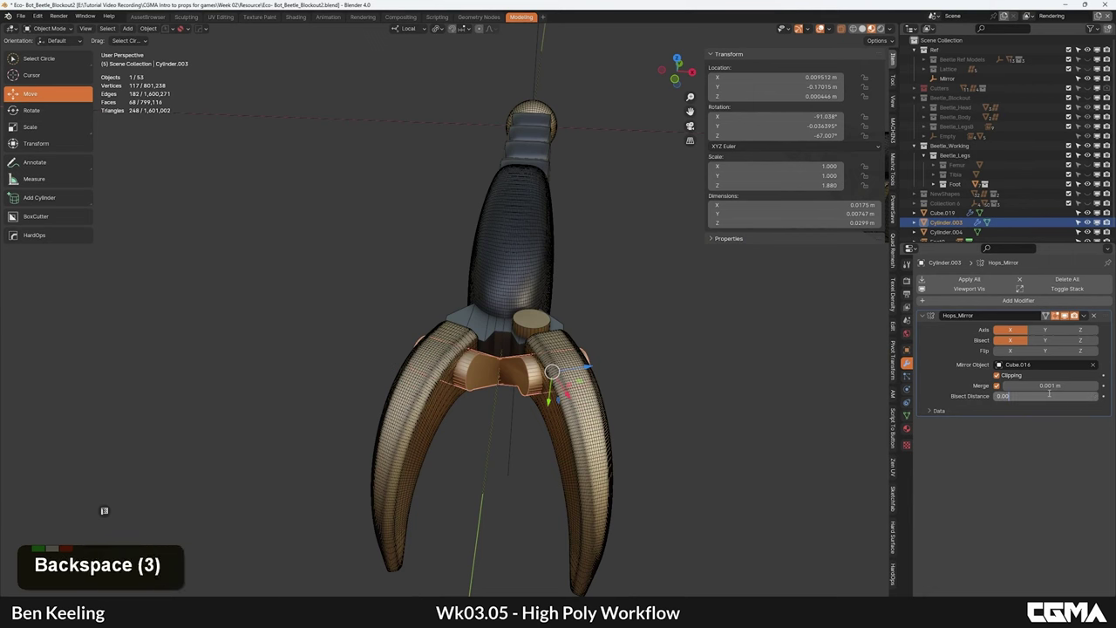
# Step: Compare the mirrored foot with the reference leg from the side and in perspective
pyautogui.keyDown('alt'); pyautogui.moveTo(505, 156); pyautogui.dragTo(567, 218, button='middle'); pyautogui.keyUp('alt')
pyautogui.click(648, 304)
pyautogui.scroll(-3, 647, 304)
pyautogui.keyDown('alt'); pyautogui.moveTo(648, 305); pyautogui.dragTo(685, 297, button='middle'); pyautogui.keyUp('alt')
pyautogui.press('F4')
pyautogui.keyDown('alt'); pyautogui.moveTo(524, 305); pyautogui.dragTo(555, 282, button='middle'); pyautogui.keyUp('alt')
pyautogui.scroll(-4, 371, 307)
pyautogui.click(453, 290)
pyautogui.keyDown('alt'); pyautogui.moveTo(454, 289); pyautogui.dragTo(500, 334, button='middle'); pyautogui.keyUp('alt')
pyautogui.press('`')
pyautogui.click(558, 333)
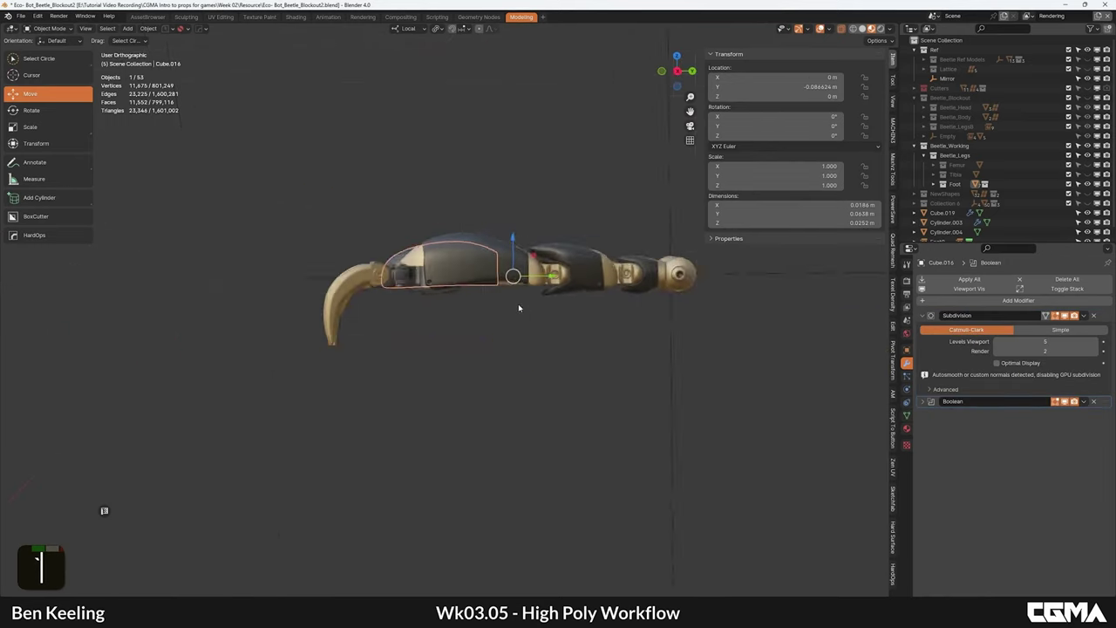
pyautogui.scroll(-1, 516, 293)
pyautogui.keyDown('alt'); pyautogui.moveTo(516, 293); pyautogui.dragTo(462, 341, button='middle'); pyautogui.keyUp('alt')
pyautogui.keyDown('alt'); pyautogui.moveTo(574, 360); pyautogui.dragTo(567, 383, button='middle'); pyautogui.keyUp('alt')
pyautogui.scroll(3, 519, 327)
# Step: In top view, reposition the vertical pin cylinder on the foot bracket to about X 0.0059 m, Y -0.1618 m
pyautogui.click(597, 359)
pyautogui.click(481, 415)
pyautogui.press('`')
pyautogui.click(493, 396)
pyautogui.scroll(4, 428, 410)
pyautogui.moveTo(426, 419); pyautogui.dragTo(501, 282, button='middle')
pyautogui.press('g')
pyautogui.middleClick(476, 311)
pyautogui.click(477, 311)
pyautogui.press('g')
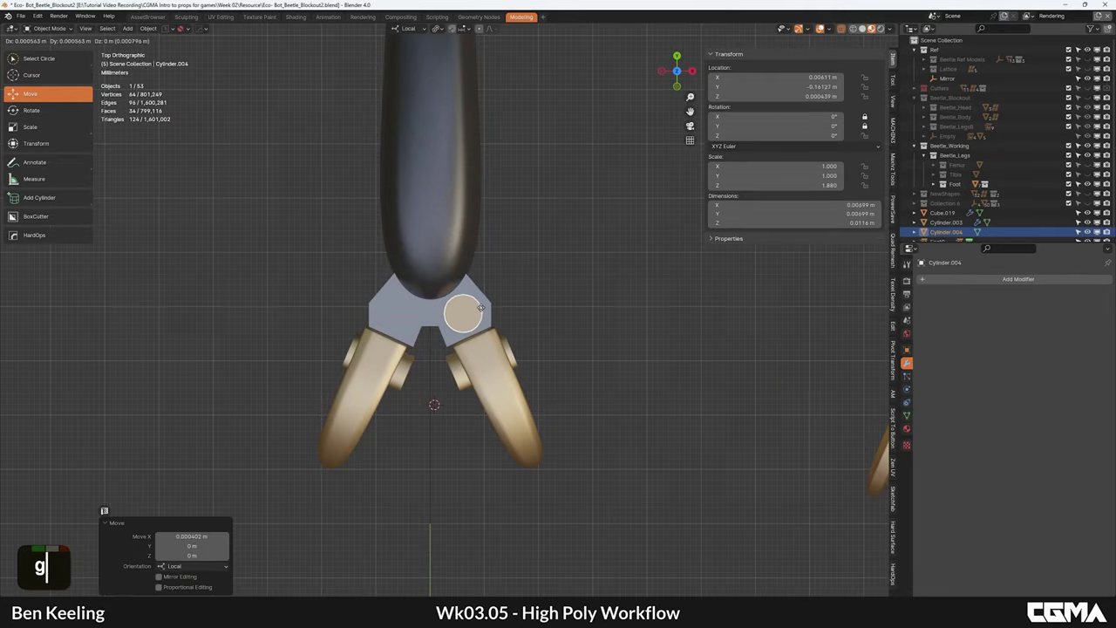
# Step: Try mirroring the vertical pin cylinder along X across the foot bracket and undo each attempt
pyautogui.keyDown('shift'); pyautogui.click(416, 320); pyautogui.keyUp('shift')
pyautogui.hotkey('alt', 'x')
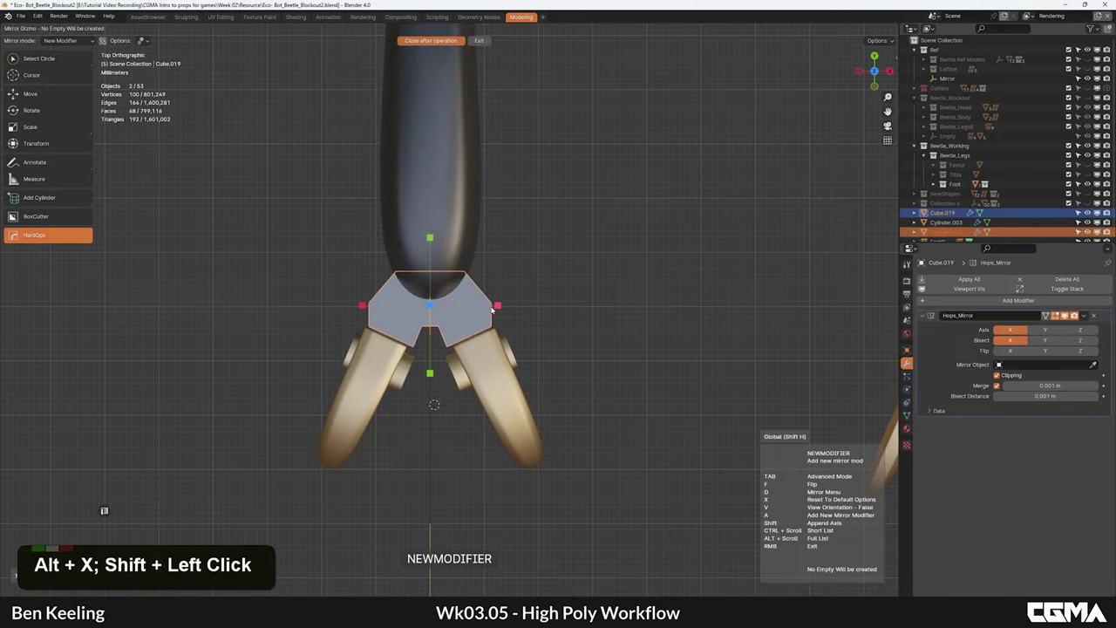
pyautogui.hotkey('ctrl', 'z')
pyautogui.hotkey('alt', 'x')
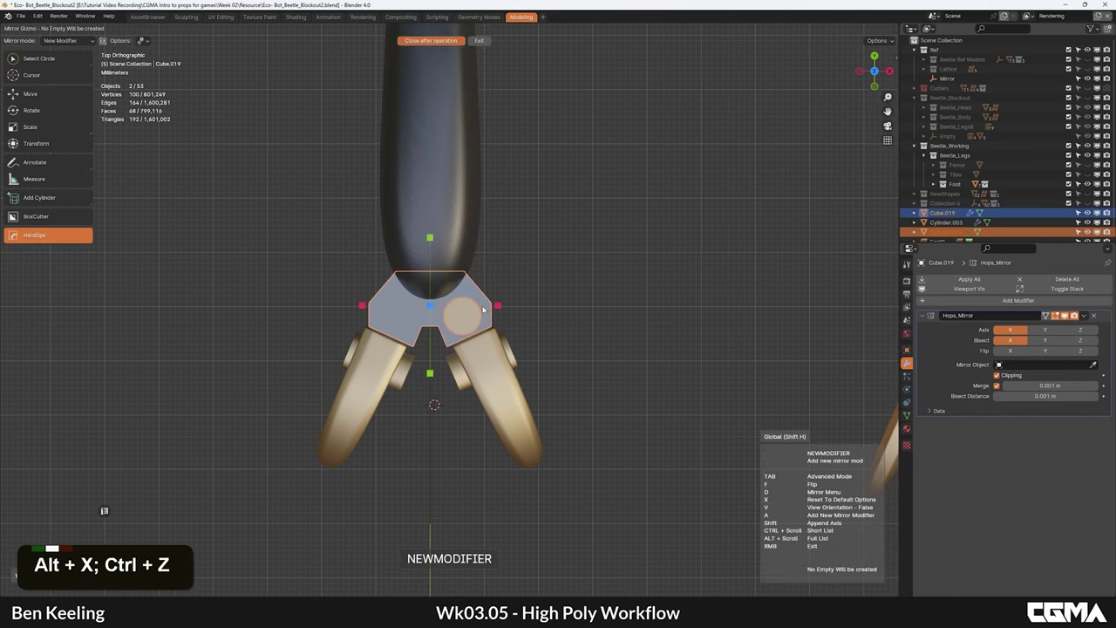
pyautogui.click(495, 307)
pyautogui.hotkey('ctrl', 'z')
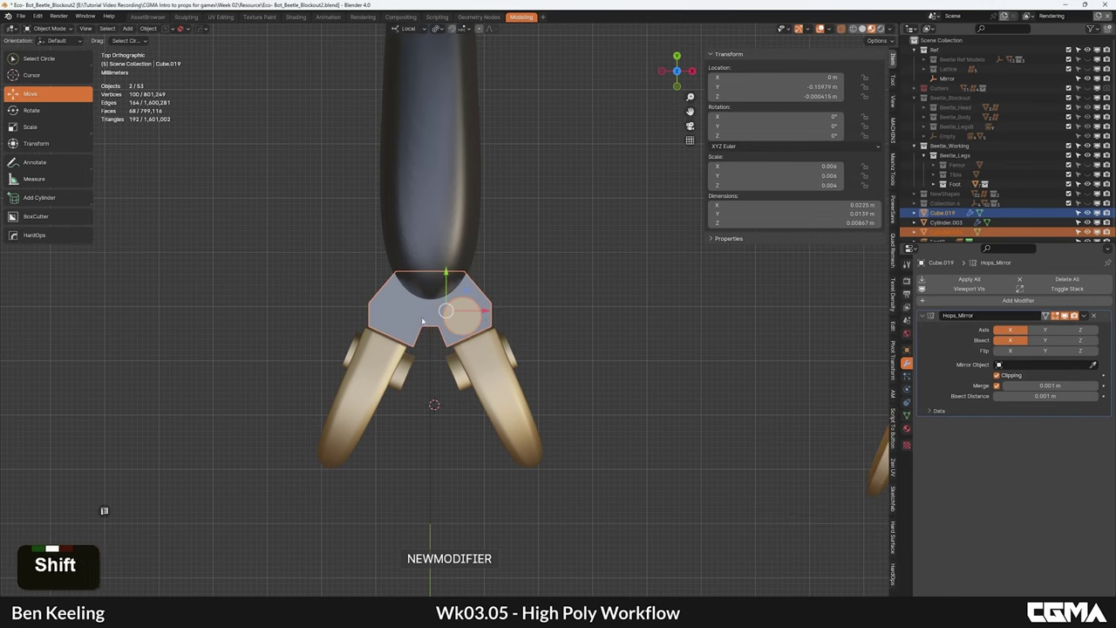
# Step: Mirror the vertical pin cylinder across the foot bracket along X and select the cylinder
pyautogui.click(466, 315)
pyautogui.keyDown('shift'); pyautogui.click(427, 318); pyautogui.keyUp('shift')
pyautogui.hotkey('alt', 'x')
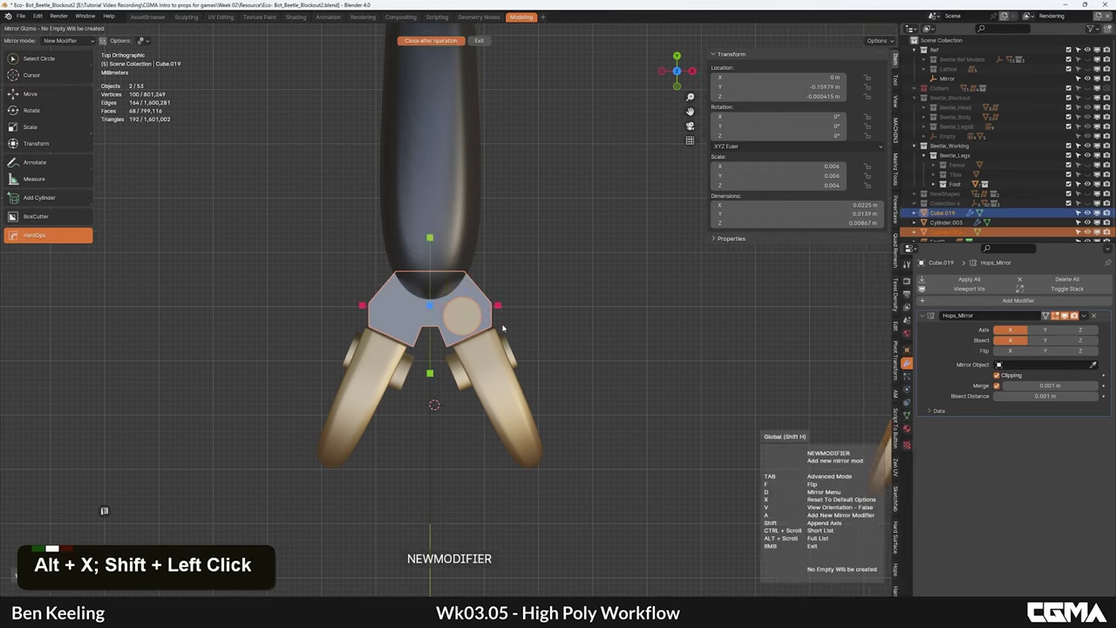
pyautogui.click(497, 306)
pyautogui.click(431, 324)
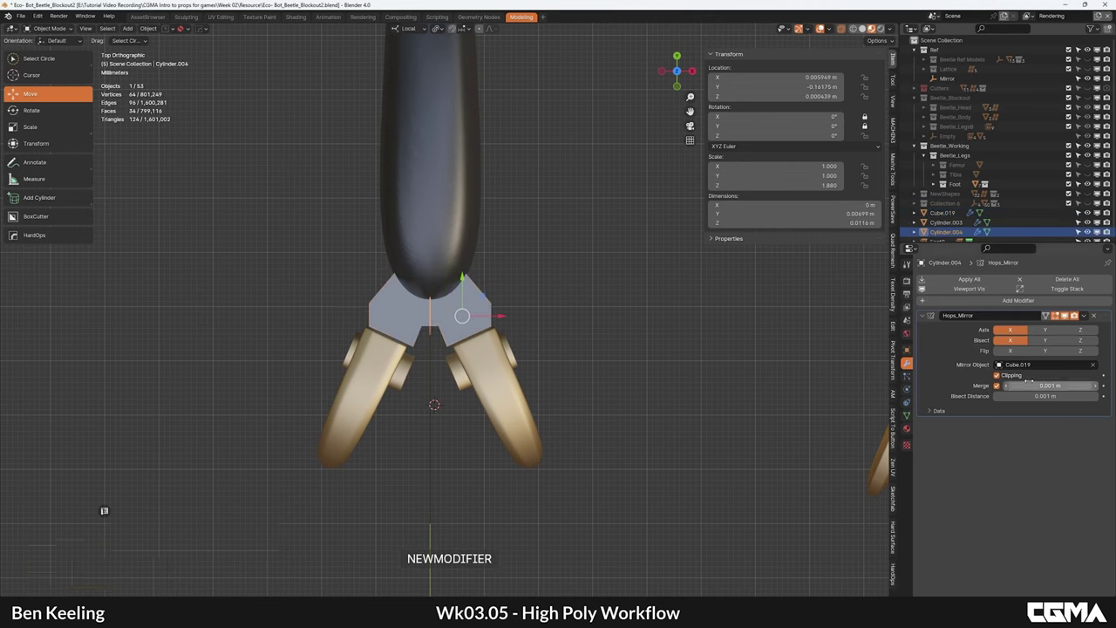
# Step: Set the pin's mirror bisect distance to 0.0001 m, turn off its X bisect, and check both pins in perspective
pyautogui.doubleClick(1055, 398)
pyautogui.write('-1')
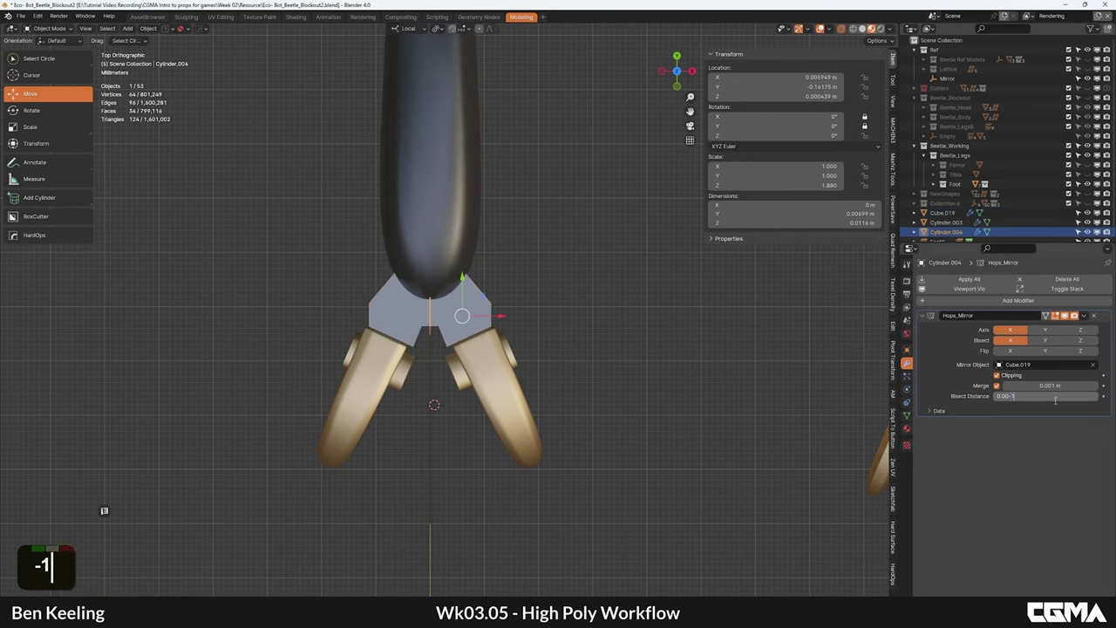
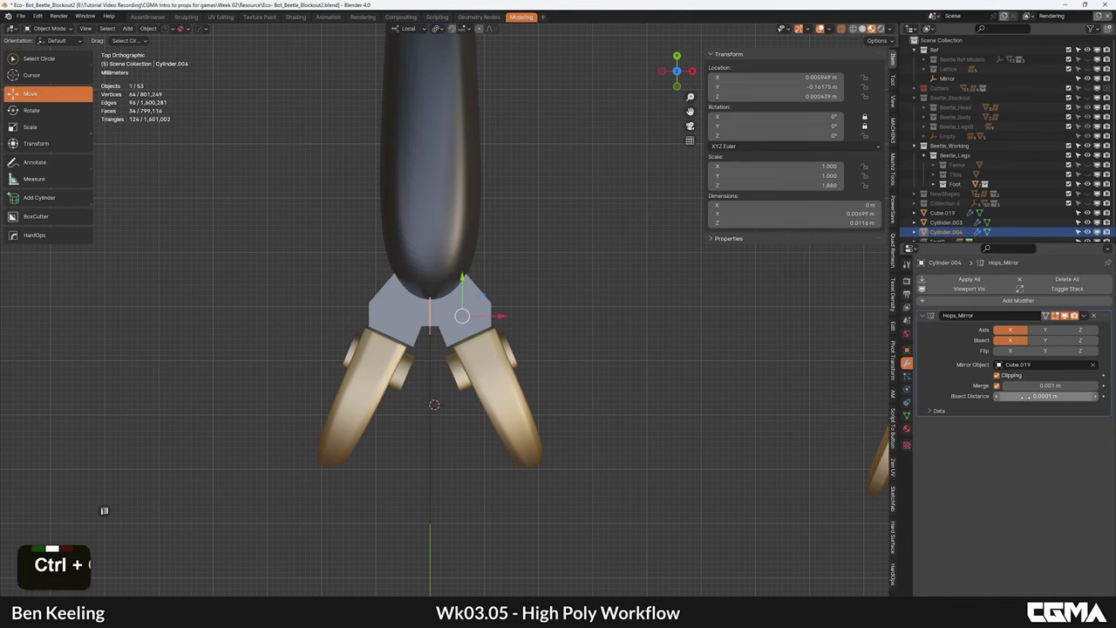
pyautogui.moveTo(441, 373); pyautogui.dragTo(412, 305, button='middle')
pyautogui.scroll(2, 503, 303)
pyautogui.click(1012, 340)
pyautogui.keyDown('alt'); pyautogui.moveTo(601, 233); pyautogui.dragTo(620, 305, button='middle'); pyautogui.keyUp('alt')
pyautogui.scroll(-2, 596, 272)
pyautogui.click(437, 270)
pyautogui.keyDown('alt'); pyautogui.moveTo(437, 270); pyautogui.dragTo(516, 236, button='middle'); pyautogui.keyUp('alt')
pyautogui.scroll(3, 516, 235)
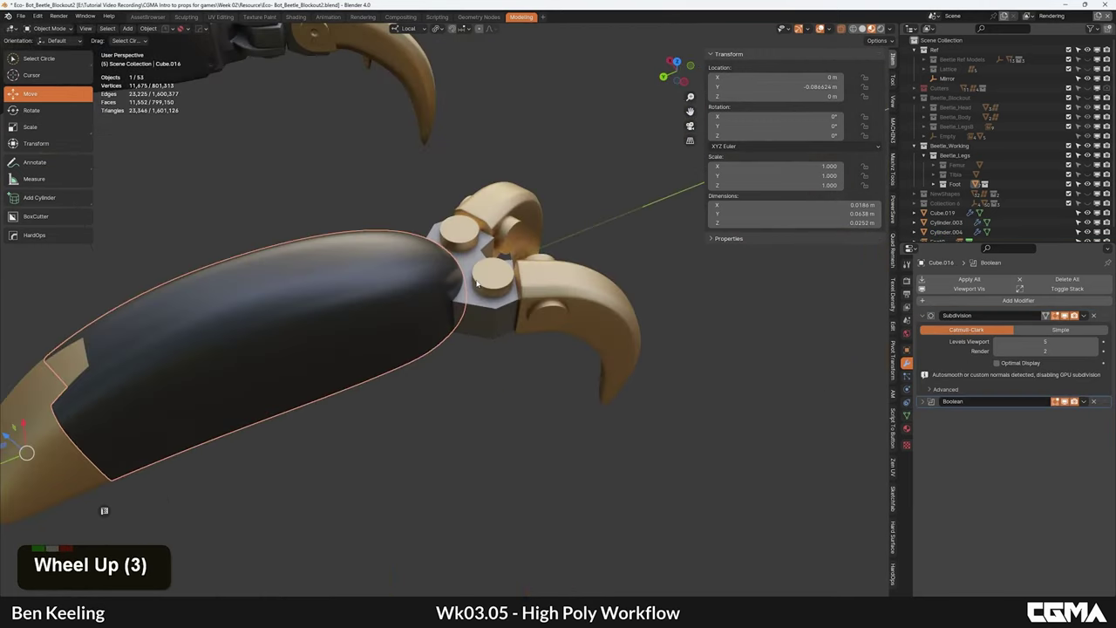
# Step: Bevel the mirrored vertical pin cylinders with 6 segments, a width of about 0.0017, and hardened normals
pyautogui.click(495, 279)
pyautogui.keyDown('alt'); pyautogui.moveTo(496, 279); pyautogui.dragTo(558, 257, button='middle'); pyautogui.keyUp('alt')
pyautogui.scroll(2, 565, 253)
pyautogui.press('q')
pyautogui.click(547, 257)
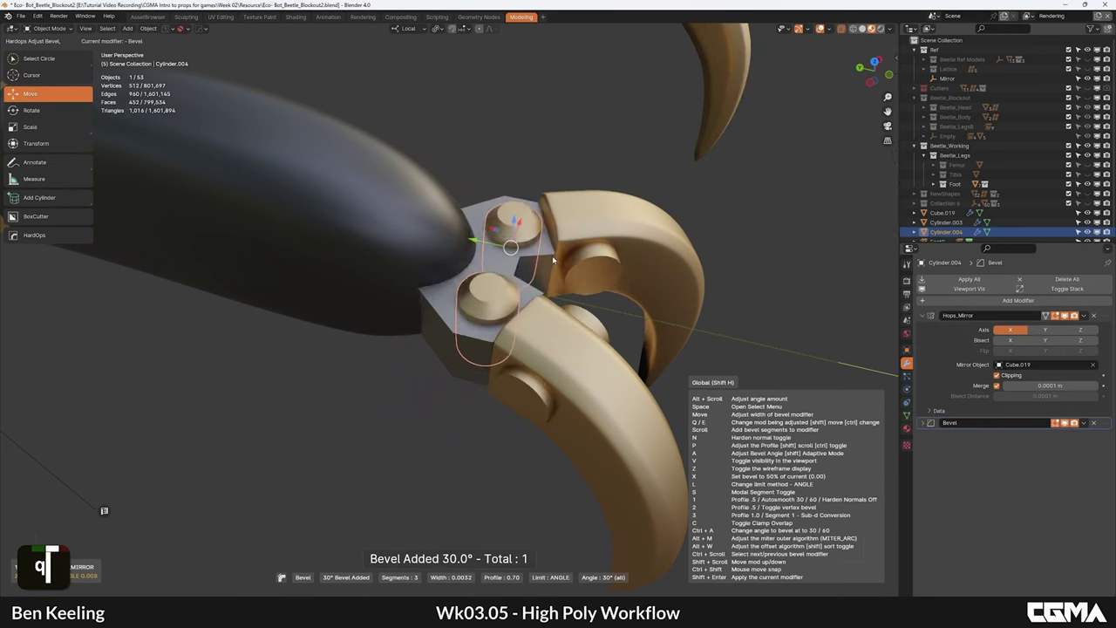
pyautogui.scroll(3, 556, 256)
pyautogui.press('shift')
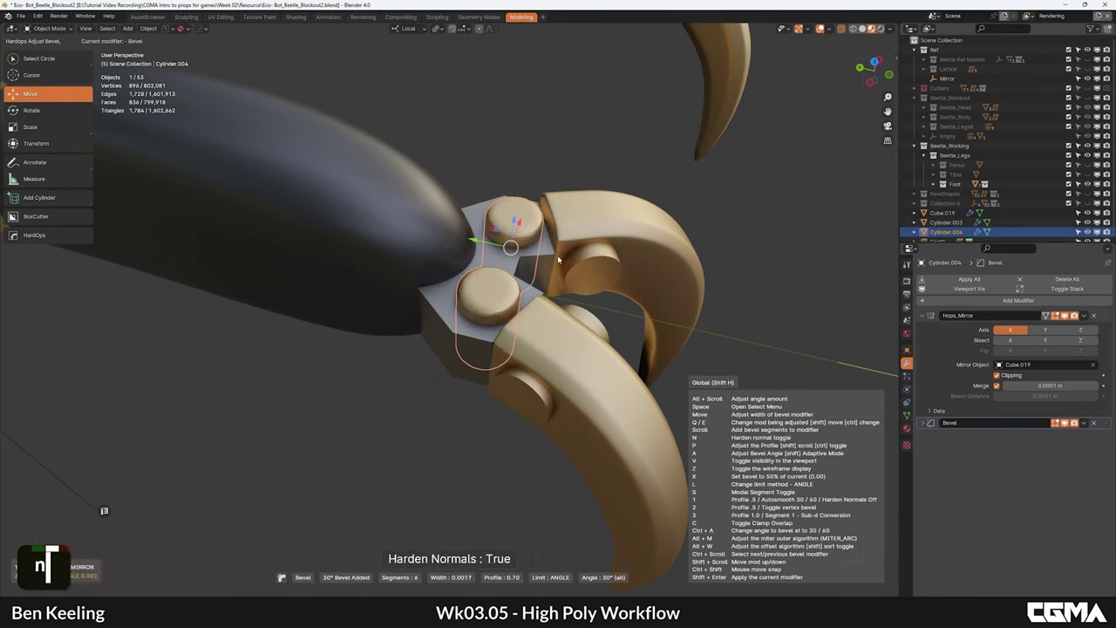
pyautogui.keyDown('shift'); pyautogui.click(561, 261); pyautogui.keyUp('shift')
# Step: Copy only the Bevel modifier from the vertical pin cylinders to the horizontal claw hinge cylinders
pyautogui.scroll(-4, 562, 262)
pyautogui.keyDown('alt'); pyautogui.moveTo(561, 262); pyautogui.dragTo(553, 316, button='middle'); pyautogui.keyUp('alt')
pyautogui.click(495, 338)
pyautogui.keyDown('alt'); pyautogui.moveTo(496, 338); pyautogui.dragTo(485, 318, button='middle'); pyautogui.keyUp('alt')
pyautogui.scroll(-1, 545, 408)
pyautogui.scroll(3, 458, 341)
pyautogui.doubleClick(487, 298)
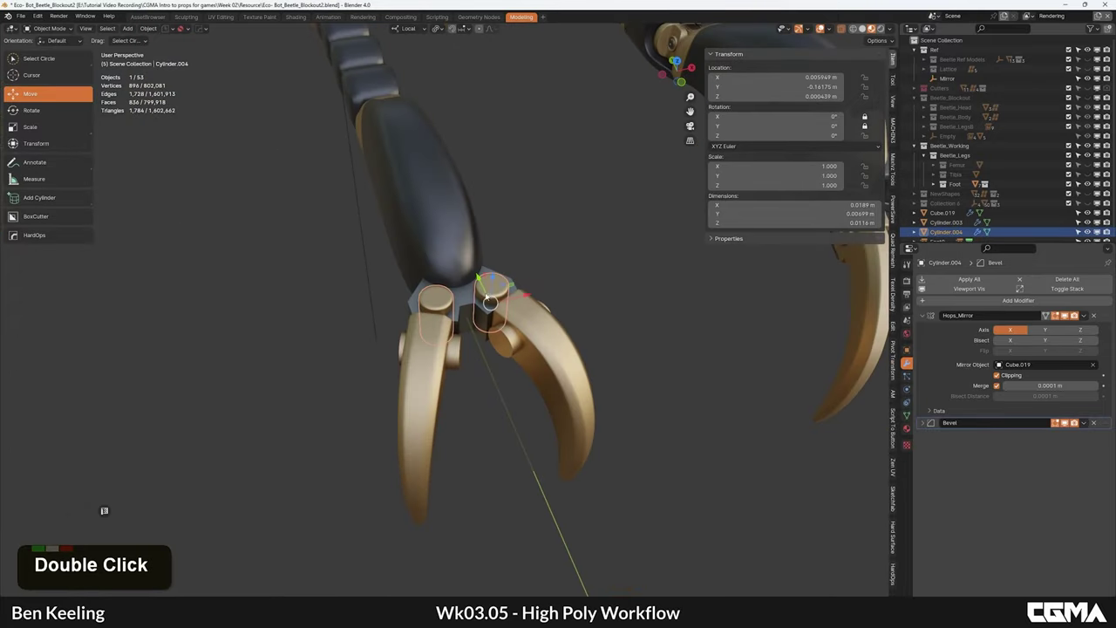
pyautogui.scroll(3, 490, 301)
pyautogui.keyDown('shift'); pyautogui.click(546, 336); pyautogui.keyUp('shift')
pyautogui.hotkey('ctrl', 'c')
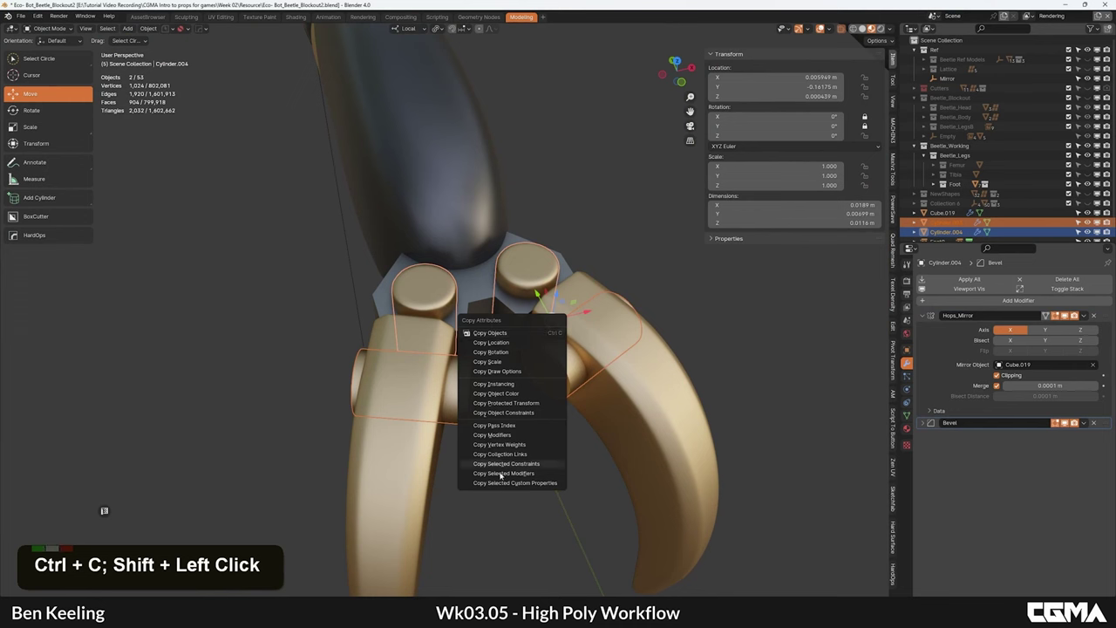
pyautogui.click(501, 477)
pyautogui.click(501, 506)
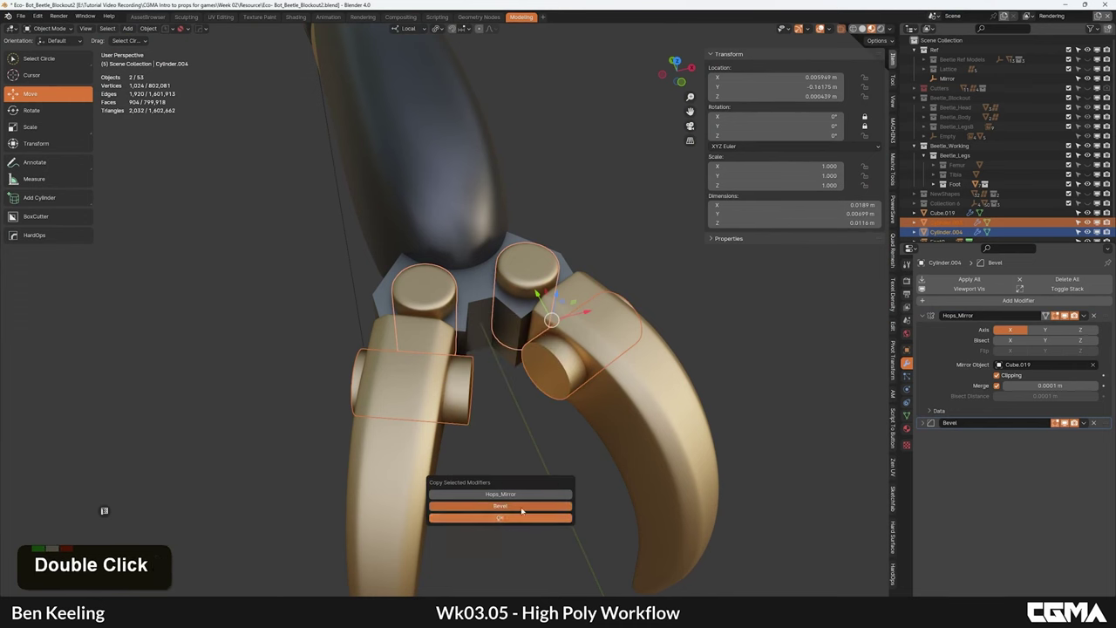
pyautogui.click(522, 516)
# Step: Examine the foot beside the reference leg in perspective and left view, with the shell selected
pyautogui.click(569, 266)
pyautogui.scroll(-1, 569, 266)
pyautogui.keyDown('alt'); pyautogui.moveTo(568, 266); pyautogui.dragTo(611, 235, button='middle'); pyautogui.keyUp('alt')
pyautogui.scroll(-3, 601, 237)
pyautogui.keyDown('alt'); pyautogui.moveTo(488, 269); pyautogui.dragTo(448, 268, button='middle'); pyautogui.keyUp('alt')
pyautogui.scroll(-1, 476, 187)
pyautogui.click(428, 340)
pyautogui.keyDown('alt'); pyautogui.moveTo(428, 339); pyautogui.dragTo(431, 304, button='middle'); pyautogui.keyUp('alt')
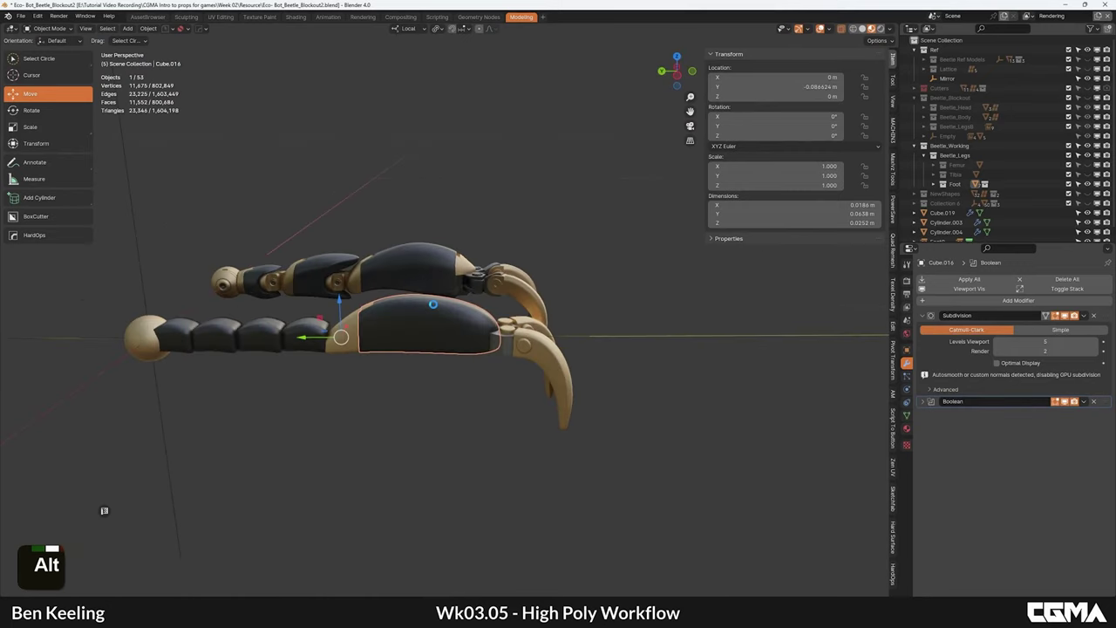
pyautogui.press('KP_3')
pyautogui.press('`')
pyautogui.click(365, 307)
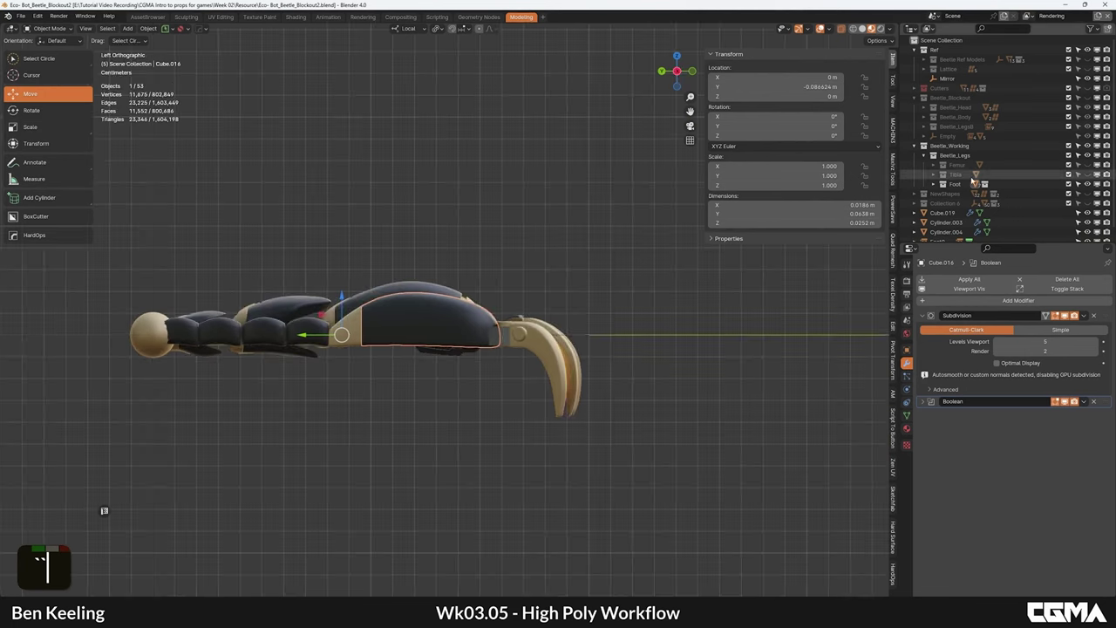
# Step: Move the loose foot bracket and cylinder objects into the Foot collection
pyautogui.scroll(-2, 952, 202)
pyautogui.click(946, 196)
pyautogui.click(946, 205)
pyautogui.keyDown('shift'); pyautogui.click(950, 225); pyautogui.keyUp('shift')
pyautogui.moveTo(951, 220); pyautogui.dragTo(972, 181)
# Step: Hide the Foot0 reference leg so that only the working foot remains, and select its shell
pyautogui.click(939, 213)
pyautogui.click(1088, 214)
pyautogui.moveTo(523, 272); pyautogui.dragTo(390, 337, button='middle')
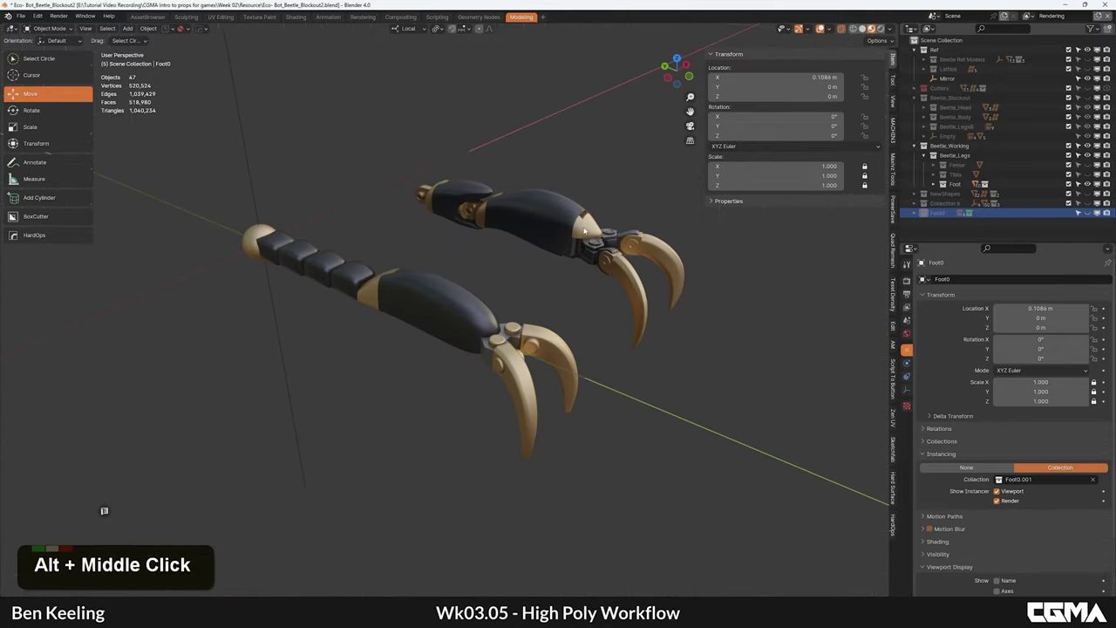
pyautogui.keyDown('shift'); pyautogui.doubleClick(1087, 215); pyautogui.keyUp('shift')
pyautogui.keyDown('alt'); pyautogui.moveTo(555, 307); pyautogui.dragTo(586, 272, button='middle'); pyautogui.keyUp('alt')
pyautogui.click(499, 324)
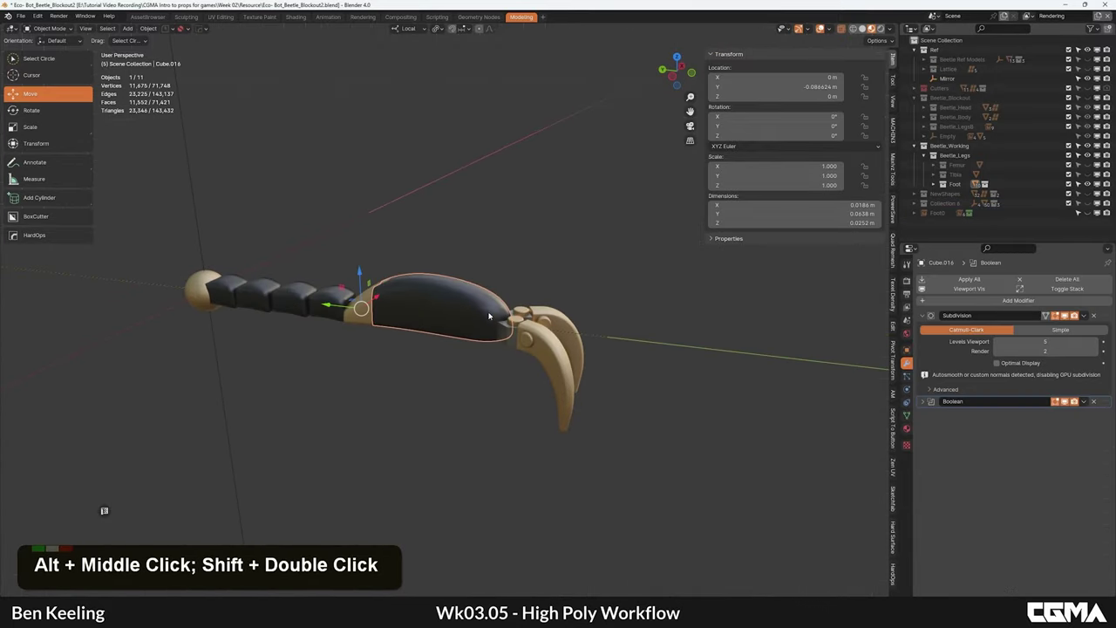
# Step: Extrude the foot bracket's shell-side faces further into the end of the shell
pyautogui.press('KP_3')
pyautogui.scroll(3, 400, 313)
pyautogui.keyDown('alt'); pyautogui.moveTo(357, 309); pyautogui.dragTo(539, 269, button='middle'); pyautogui.keyUp('alt')
pyautogui.click(537, 336)
pyautogui.press('Tab')
pyautogui.press('3')
pyautogui.click(551, 313)
pyautogui.keyDown('alt'); pyautogui.moveTo(551, 312); pyautogui.dragTo(555, 302, button='middle'); pyautogui.keyUp('alt')
pyautogui.scroll(3, 556, 301)
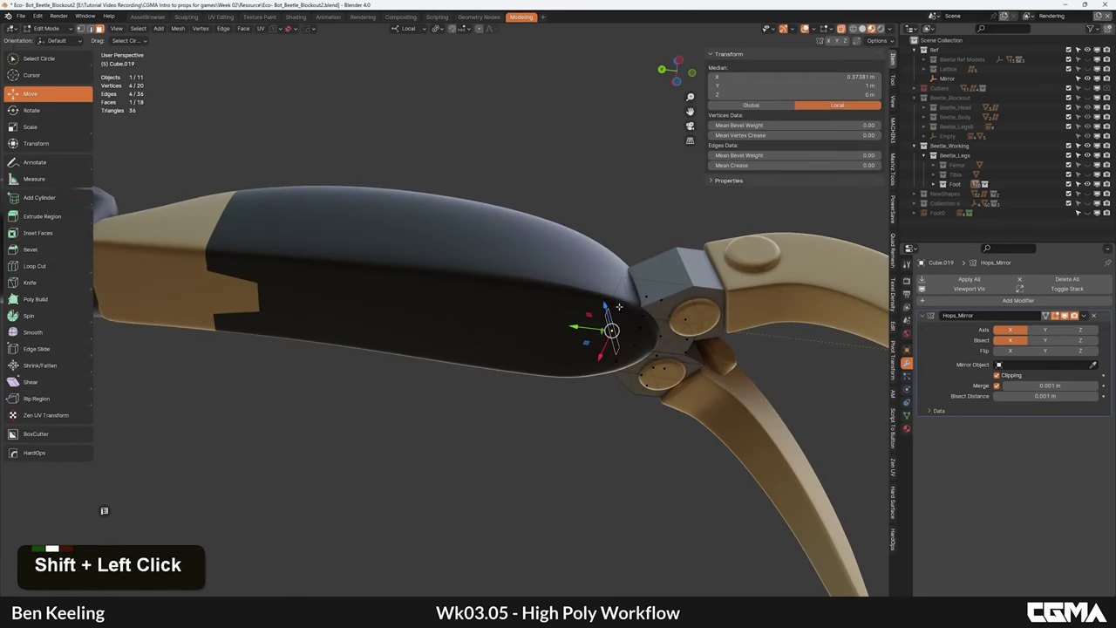
pyautogui.hotkey('ctrl', 'z')
pyautogui.keyDown('shift'); pyautogui.click(609, 343); pyautogui.keyUp('shift')
pyautogui.keyDown('alt'); pyautogui.moveTo(610, 342); pyautogui.dragTo(512, 336, button='middle'); pyautogui.keyUp('alt')
pyautogui.press('e')
pyautogui.click(594, 298)
pyautogui.press('Tab')
# Step: Try to place a cylinder over the shell's claw end in left view
pyautogui.scroll(-4, 605, 294)
pyautogui.click(450, 327)
pyautogui.keyDown('alt'); pyautogui.moveTo(444, 331); pyautogui.dragTo(466, 341, button='middle'); pyautogui.keyUp('alt')
pyautogui.press('`')
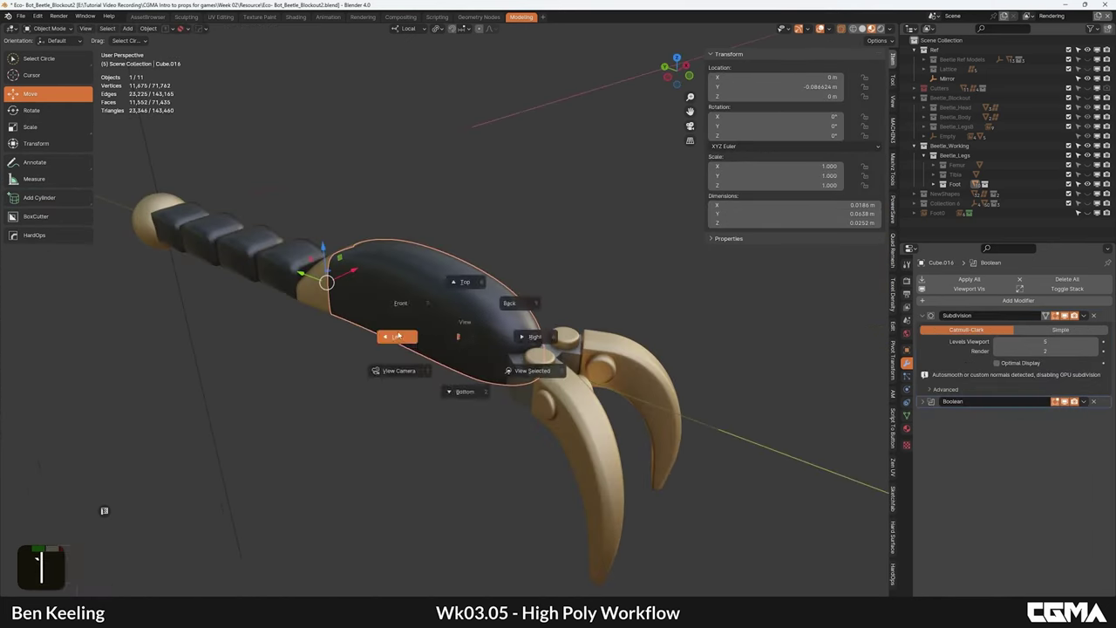
pyautogui.click(396, 334)
pyautogui.scroll(2, 531, 322)
pyautogui.scroll(-1, 547, 308)
pyautogui.scroll(-4, 532, 305)
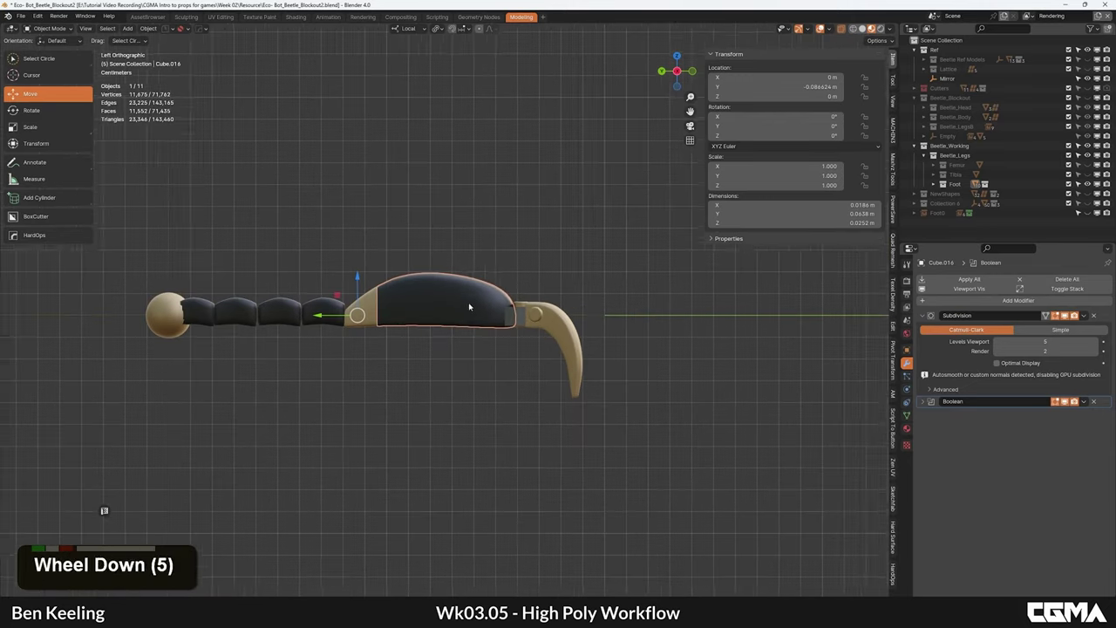
pyautogui.moveTo(468, 306); pyautogui.dragTo(491, 303, button='middle')
pyautogui.click(40, 219)
pyautogui.click(45, 199)
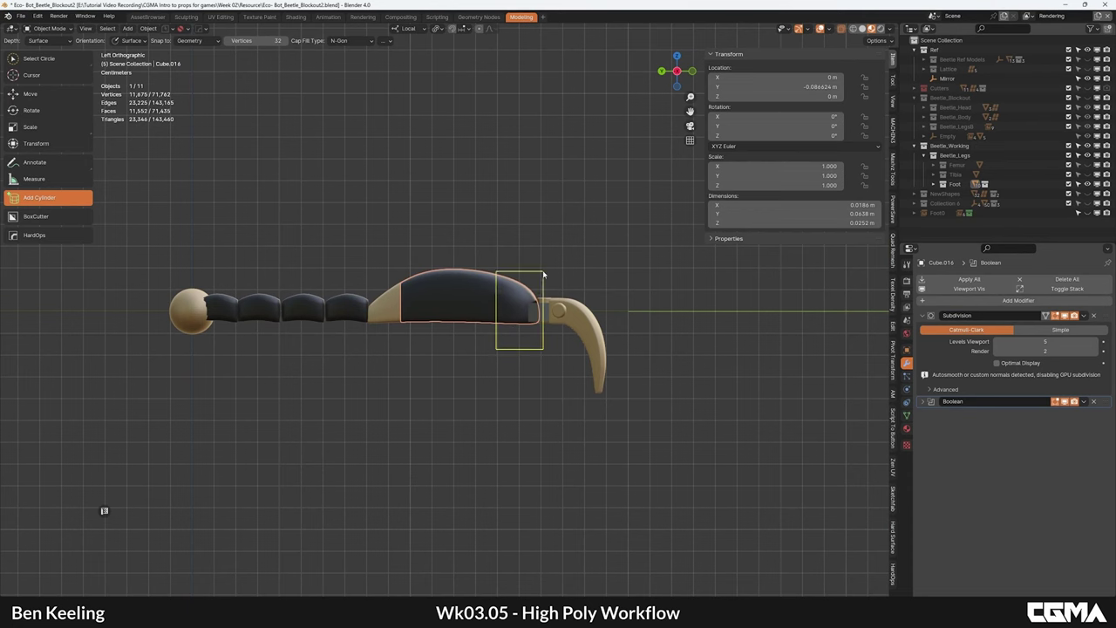
pyautogui.click(540, 304)
pyautogui.scroll(-2, 543, 306)
pyautogui.keyDown('alt'); pyautogui.moveTo(542, 307); pyautogui.dragTo(455, 384, button='middle'); pyautogui.keyUp('alt')
pyautogui.scroll(4, 471, 370)
pyautogui.keyDown('alt'); pyautogui.moveTo(517, 338); pyautogui.dragTo(497, 358, button='middle'); pyautogui.keyUp('alt')
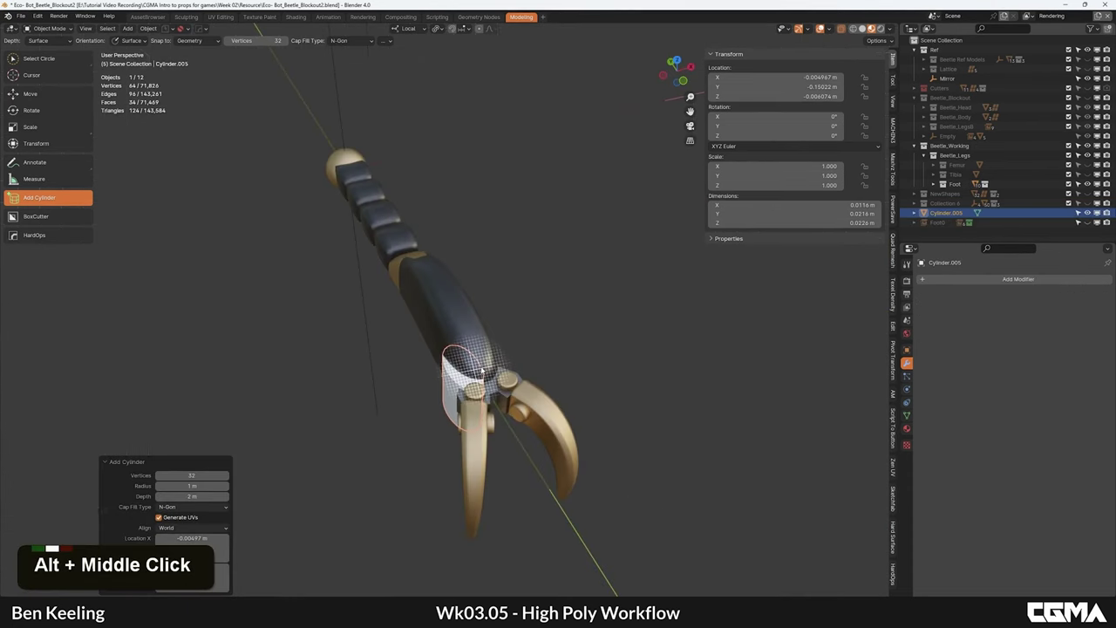
pyautogui.hotkey('ctrl', 'z')
# Step: In left view, draw a cube over the shell's lower claw end, about 0.0327 m long and 0.0199 m high
pyautogui.moveTo(39, 201); pyautogui.dragTo(38, 214)
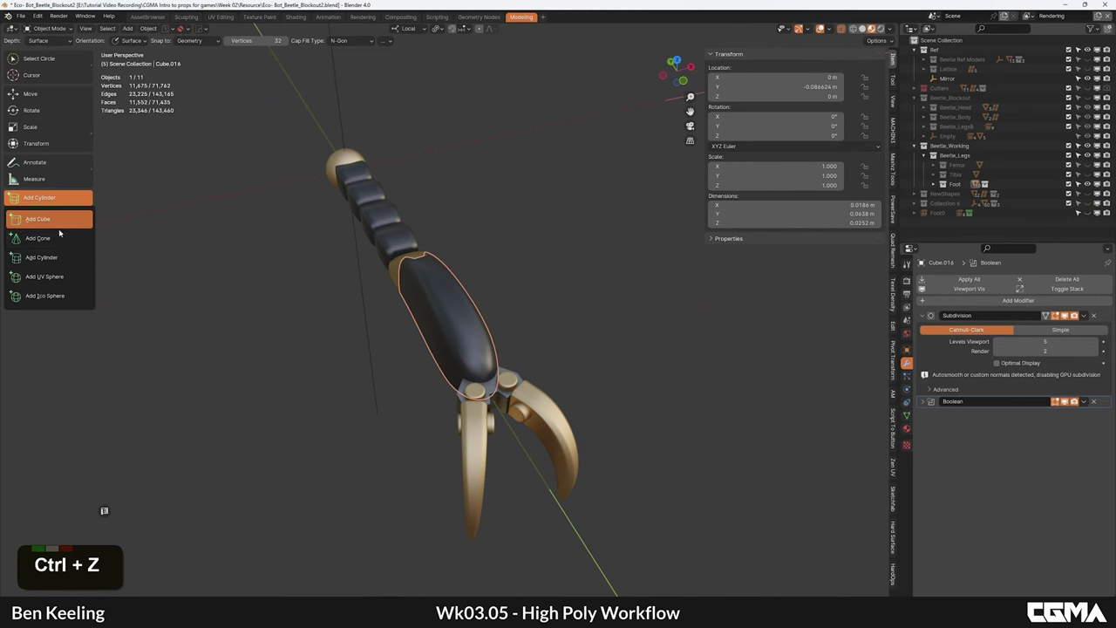
pyautogui.click(61, 222)
pyautogui.keyDown('alt'); pyautogui.moveTo(334, 287); pyautogui.dragTo(370, 263, button='middle'); pyautogui.keyUp('alt')
pyautogui.press('`')
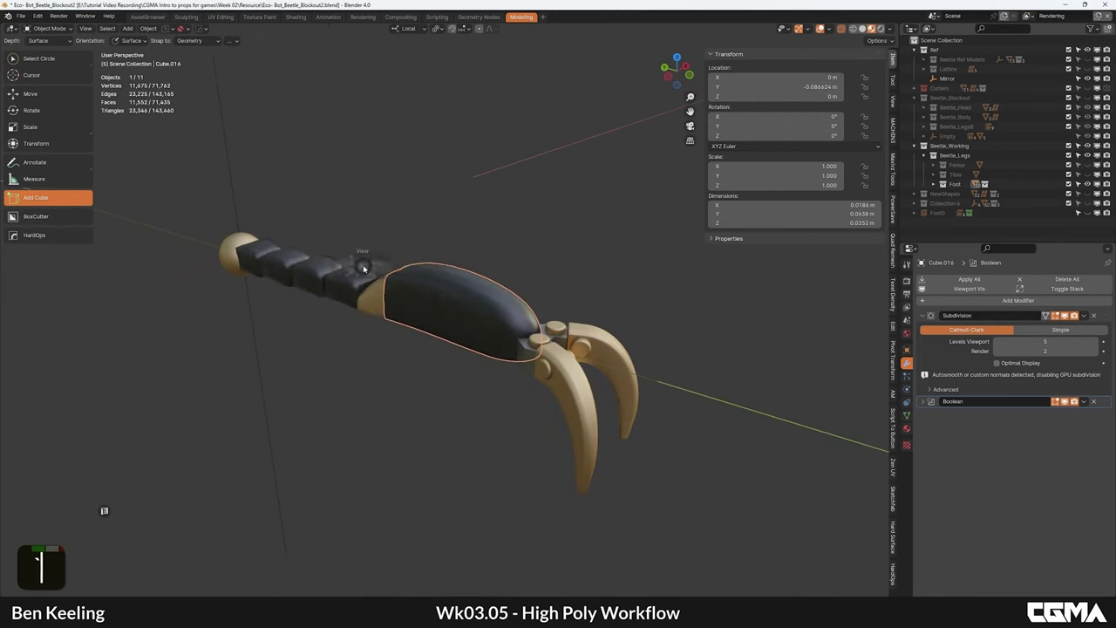
pyautogui.scroll(4, 523, 345)
pyautogui.press('`')
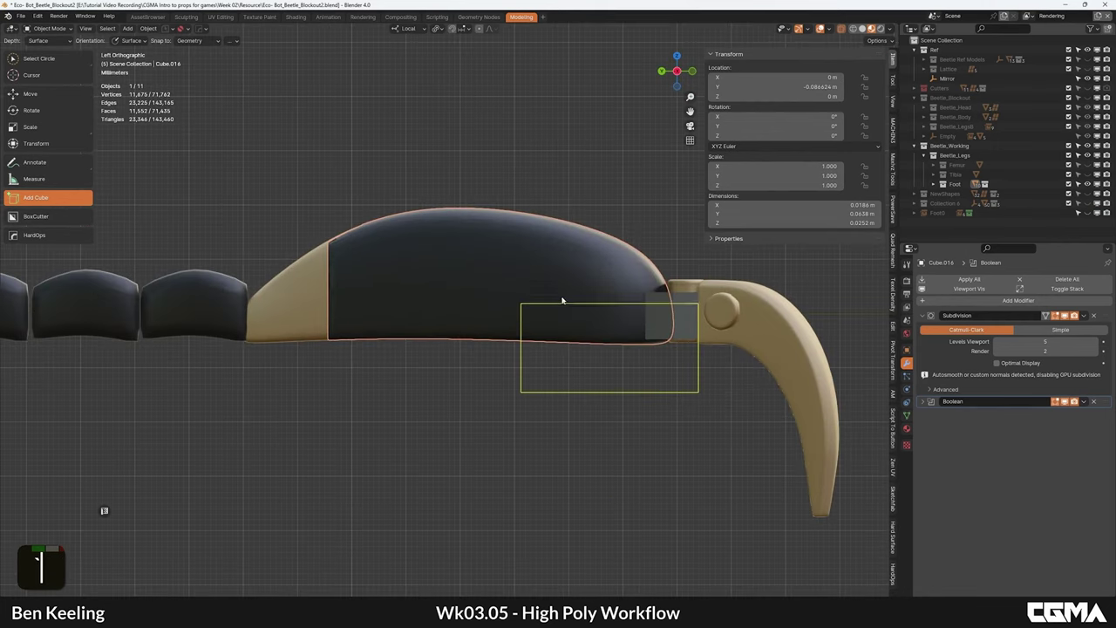
pyautogui.click(580, 290)
pyautogui.scroll(-3, 597, 301)
pyautogui.keyDown('alt'); pyautogui.moveTo(608, 305); pyautogui.dragTo(526, 360, button='middle'); pyautogui.keyUp('alt')
pyautogui.press('w')
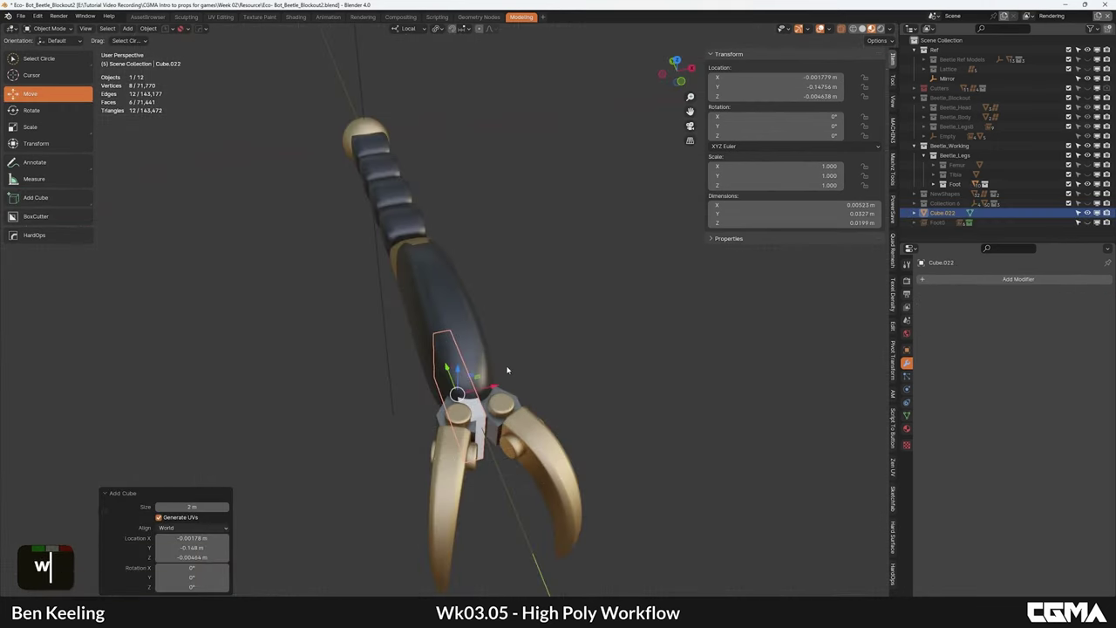
# Step: Widen the box along X to about 0.0289 m and shift it to about X 0.001 m across the shell
pyautogui.press('s')
pyautogui.press('x')
pyautogui.click(654, 352)
pyautogui.keyDown('alt'); pyautogui.moveTo(599, 380); pyautogui.dragTo(558, 386, button='middle'); pyautogui.keyUp('alt')
pyautogui.moveTo(460, 391); pyautogui.dragTo(462, 392)
pyautogui.press('s')
pyautogui.press('x')
pyautogui.click(544, 375)
pyautogui.keyDown('alt'); pyautogui.moveTo(529, 378); pyautogui.dragTo(503, 382, button='middle'); pyautogui.keyUp('alt')
pyautogui.moveTo(456, 393); pyautogui.dragTo(466, 394)
# Step: Try to subtract the box from the shell with a Boolean Difference and look at the cut
pyautogui.keyDown('alt'); pyautogui.moveTo(471, 403); pyautogui.dragTo(460, 296, button='middle'); pyautogui.keyUp('alt')
pyautogui.keyDown('shift'); pyautogui.click(460, 295); pyautogui.keyUp('shift')
pyautogui.hotkey('ctrl', '-')
pyautogui.keyDown('alt'); pyautogui.moveTo(328, 233); pyautogui.dragTo(392, 251, button='middle'); pyautogui.keyUp('alt')
pyautogui.click(455, 299)
pyautogui.keyDown('alt'); pyautogui.moveTo(389, 309); pyautogui.dragTo(539, 314, button='middle'); pyautogui.keyUp('alt')
# Step: Turn on the wireframe overlay and delete the overlapping Retopo_Cube.016 copy of the shell
pyautogui.press('F4')
pyautogui.click(563, 285)
pyautogui.click(441, 341)
pyautogui.press('Delete')
pyautogui.hotkey('ctrl', 'z')
pyautogui.hotkey('ctrl', 'z')
pyautogui.click(521, 311)
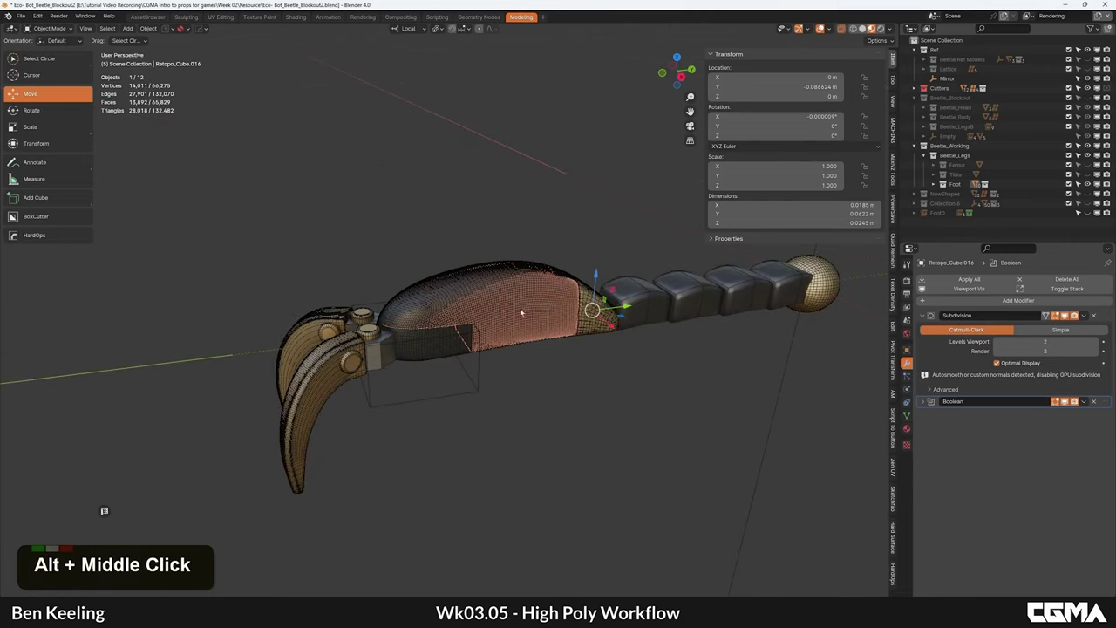
pyautogui.press('Delete')
# Step: Subtract the box from the lower claw end of the original shell with a Boolean Difference
pyautogui.click(466, 347)
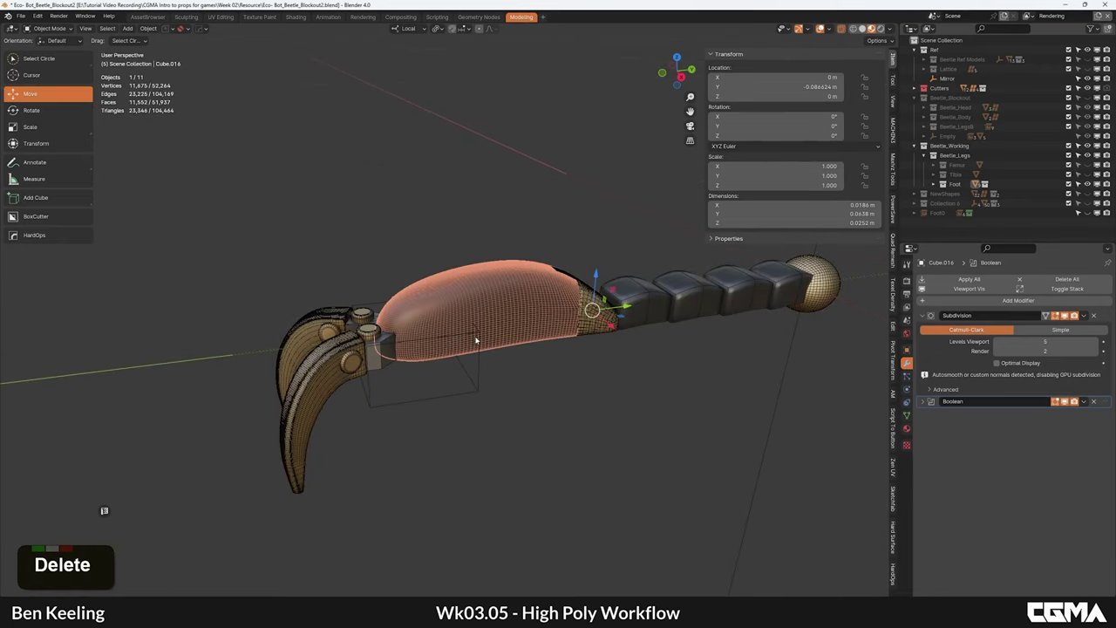
pyautogui.click(477, 341)
pyautogui.keyDown('shift'); pyautogui.click(501, 315); pyautogui.keyUp('shift')
pyautogui.hotkey('ctrl', '-')
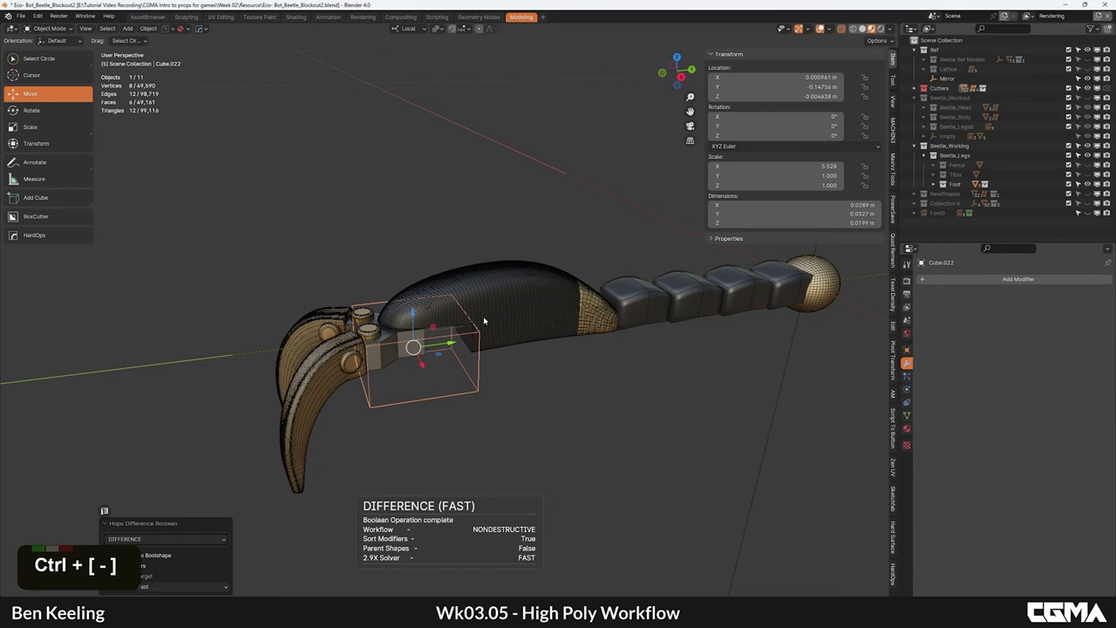
# Step: Find the duplicate of the gold end piece in the Foot collection and delete Retopo_Cube.017
pyautogui.press('.')
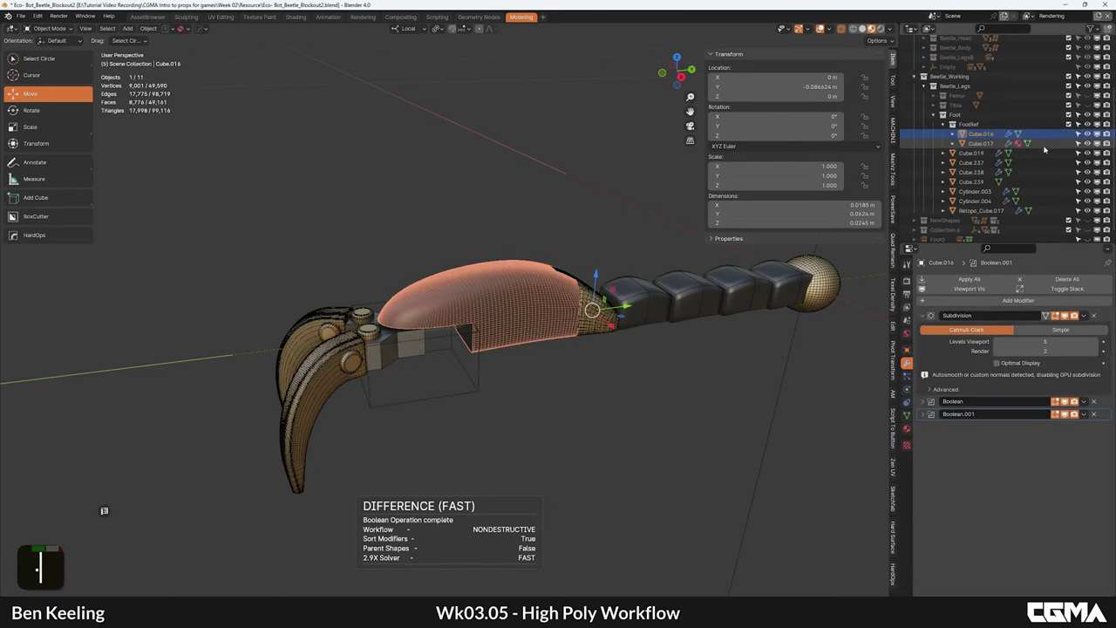
pyautogui.keyDown('alt'); pyautogui.moveTo(562, 230); pyautogui.dragTo(533, 278, button='middle'); pyautogui.keyUp('alt')
pyautogui.hotkey('shift', 'w')
pyautogui.scroll(2, 568, 361)
pyautogui.keyDown('alt'); pyautogui.moveTo(635, 382); pyautogui.dragTo(524, 403, button='middle'); pyautogui.keyUp('alt')
pyautogui.click(603, 406)
pyautogui.press('F4')
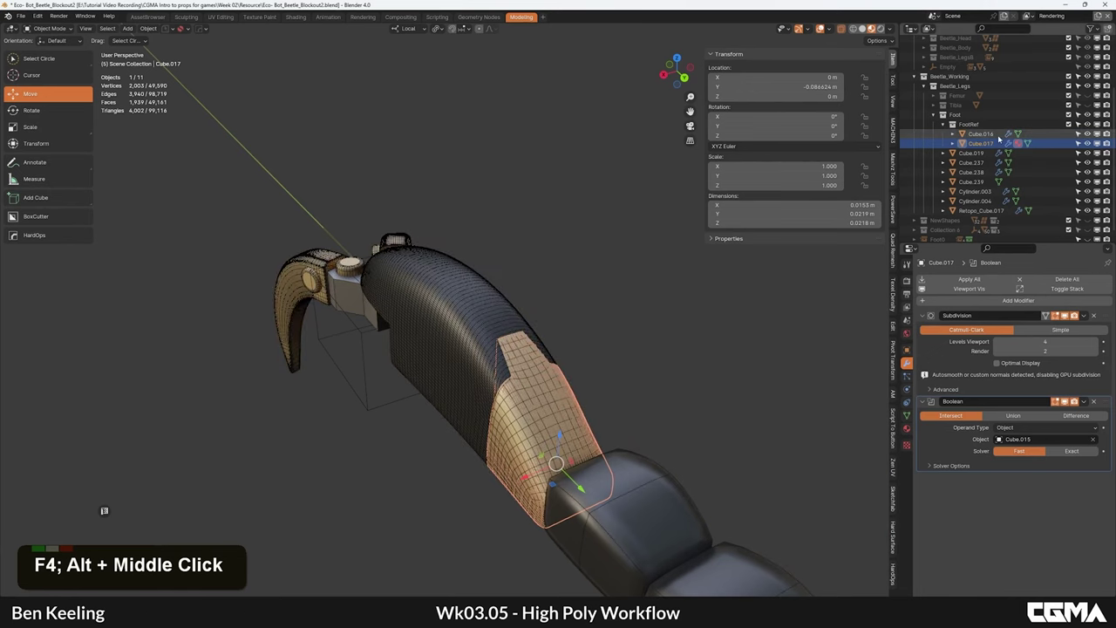
pyautogui.click(983, 134)
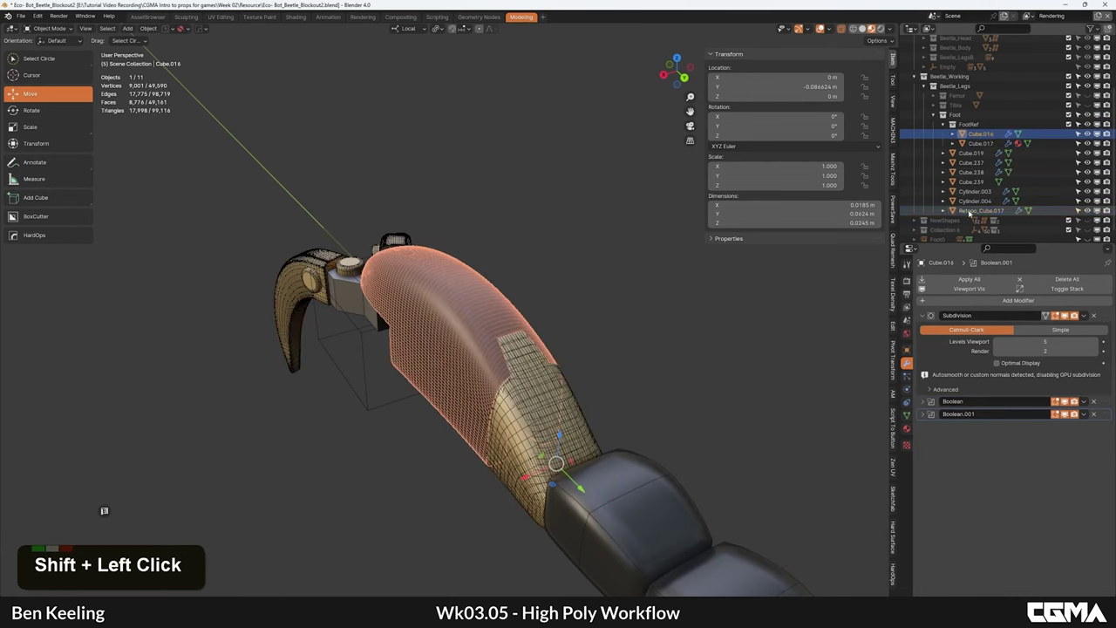
pyautogui.click(977, 211)
pyautogui.keyDown('alt'); pyautogui.middleClick(567, 300); pyautogui.keyUp('alt')
pyautogui.press('Delete')
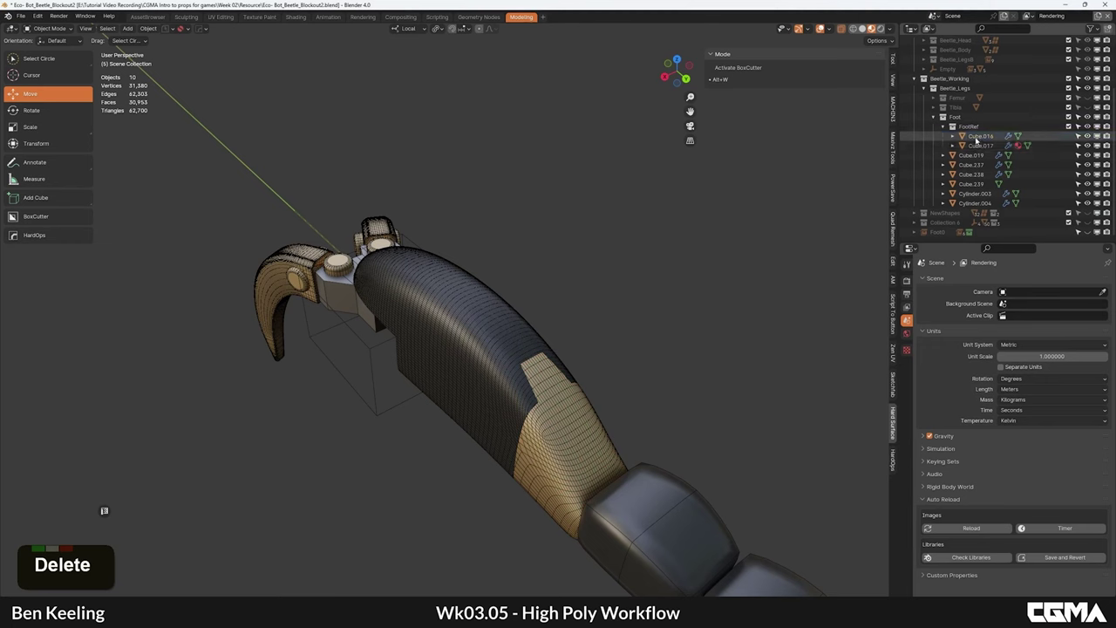
# Step: Move Cube.016 and Cube.017 from FootRef into the Foot collection and turn off the wireframe overlay
pyautogui.keyDown('shift'); pyautogui.click(977, 141); pyautogui.keyUp('shift')
pyautogui.moveTo(963, 117); pyautogui.dragTo(962, 117)
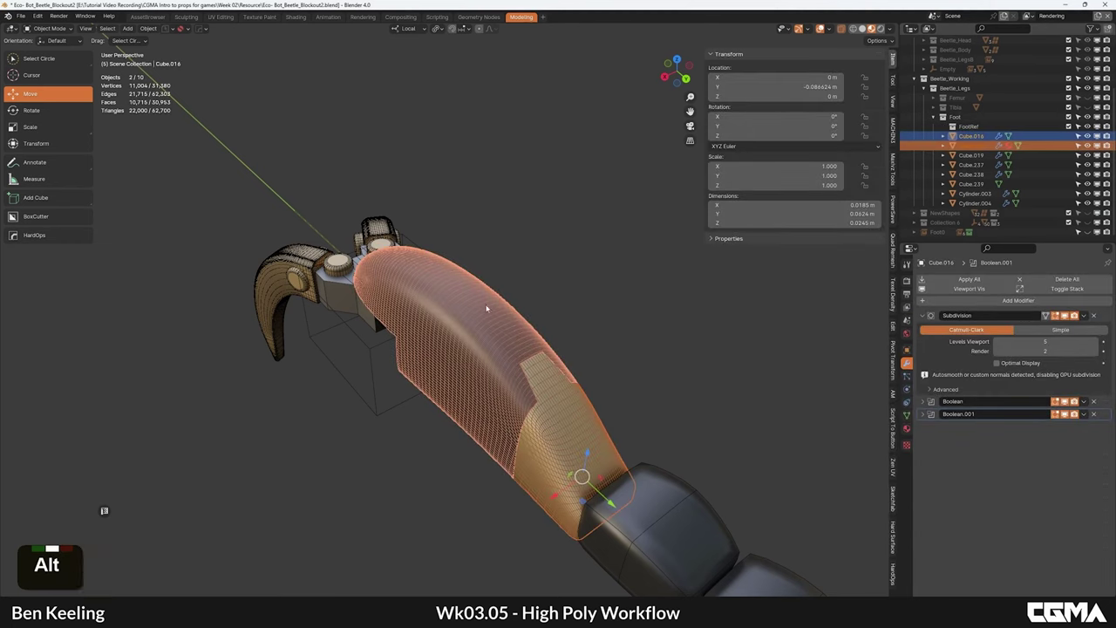
pyautogui.keyDown('alt'); pyautogui.moveTo(486, 309); pyautogui.dragTo(596, 320, button='middle'); pyautogui.keyUp('alt')
pyautogui.click(595, 319)
pyautogui.press('F4')
pyautogui.keyDown('alt'); pyautogui.moveTo(392, 301); pyautogui.dragTo(535, 319, button='middle'); pyautogui.keyUp('alt')
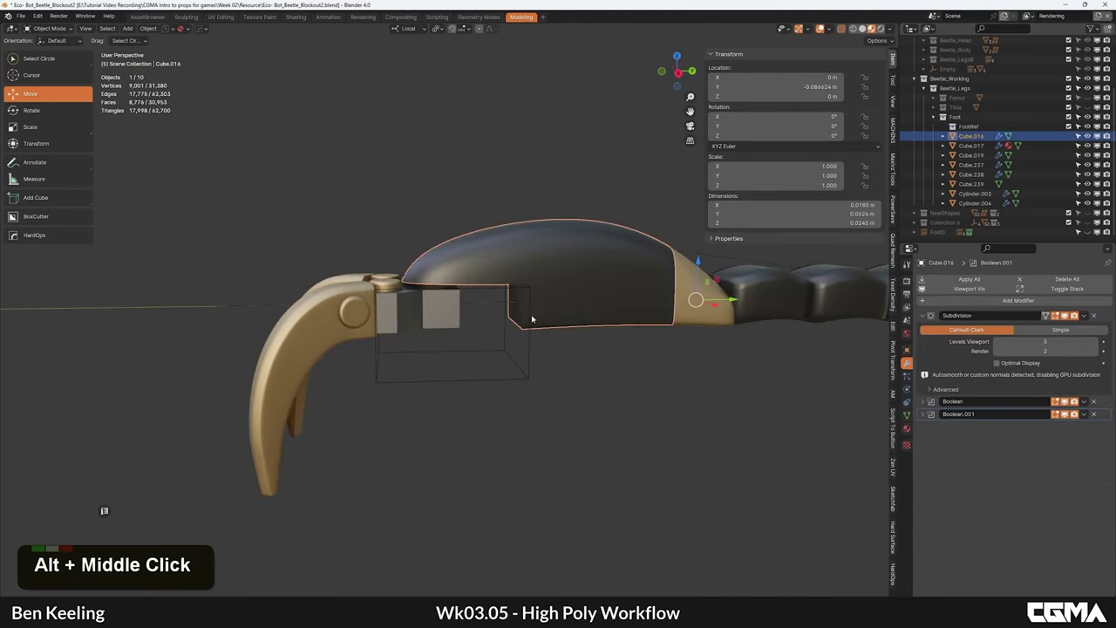
# Step: In left view, move the box cutter's shell-side vertices toward the claws, shortening it to about 0.0195 m along Y
pyautogui.press('`')
pyautogui.click(469, 315)
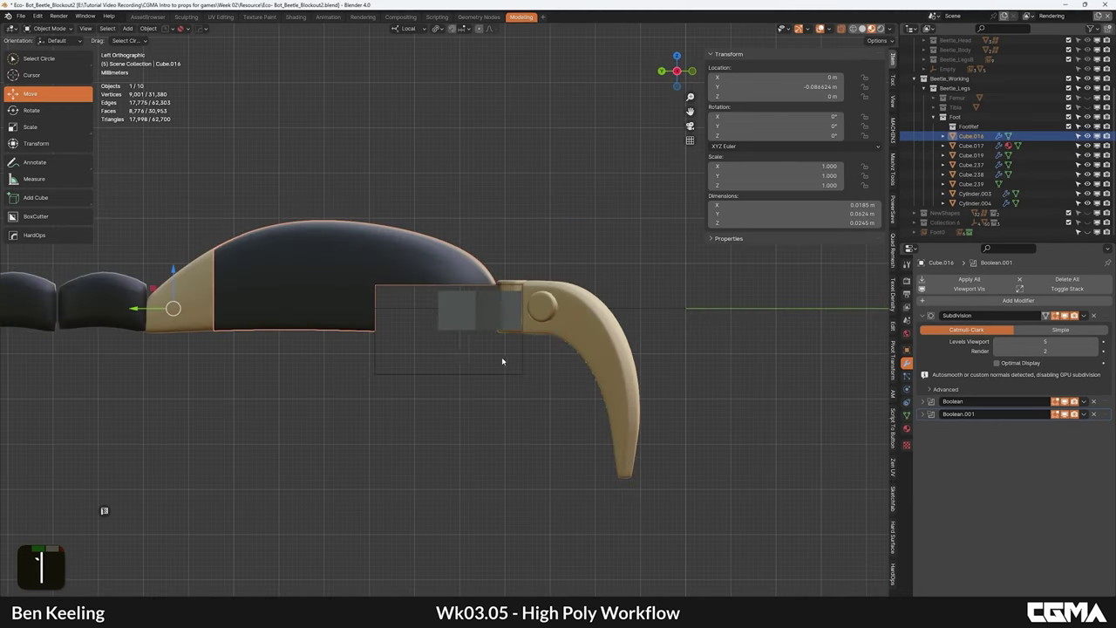
pyautogui.click(524, 374)
pyautogui.press('Tab')
pyautogui.press('1')
pyautogui.click(339, 441)
pyautogui.moveTo(339, 441); pyautogui.dragTo(340, 252)
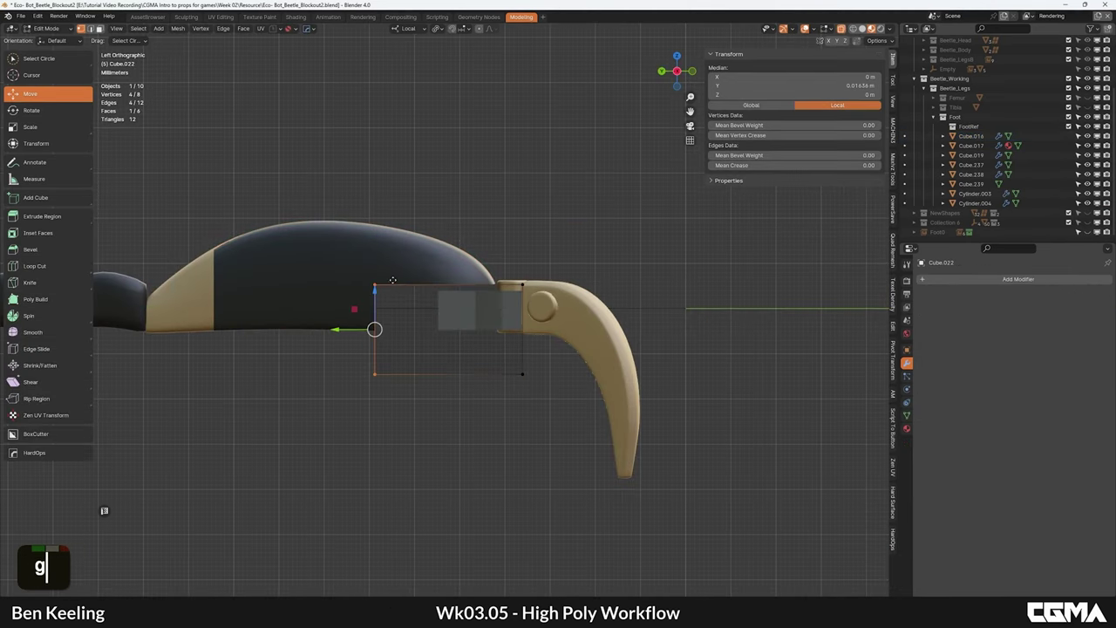
pyautogui.press('g')
pyautogui.middleClick(446, 279)
pyautogui.click(454, 278)
pyautogui.press('Tab')
# Step: Show the Foot0 reference leg again and compare its shell end and claw joint with the working foot
pyautogui.moveTo(471, 274)
pyautogui.keyDown('alt'); pyautogui.mouseDown(button='middle')
pyautogui.moveTo(438, 287)
pyautogui.moveTo(460, 286)
pyautogui.mouseUp(button='middle'); pyautogui.keyUp('alt')
pyautogui.scroll(-2, 449, 279)
pyautogui.keyDown('shift'); pyautogui.click(1087, 232); pyautogui.keyUp('shift')
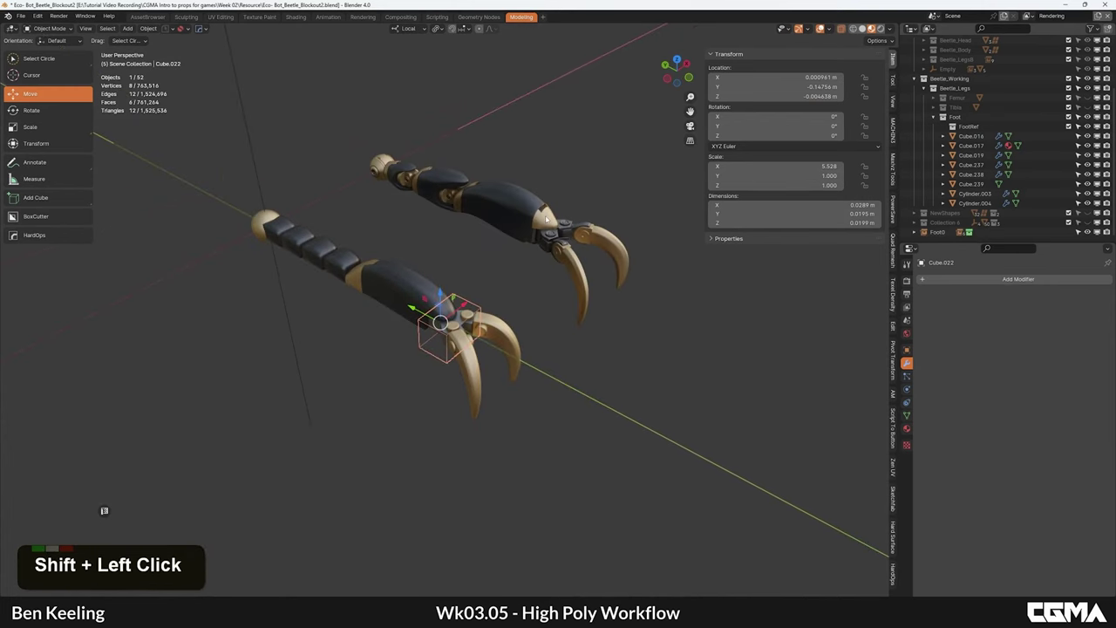
pyautogui.keyDown('alt'); pyautogui.moveTo(550, 220); pyautogui.dragTo(440, 261, button='middle'); pyautogui.keyUp('alt')
pyautogui.scroll(2, 437, 261)
pyautogui.keyDown('alt'); pyautogui.moveTo(352, 260); pyautogui.dragTo(485, 277, button='middle'); pyautogui.keyUp('alt')
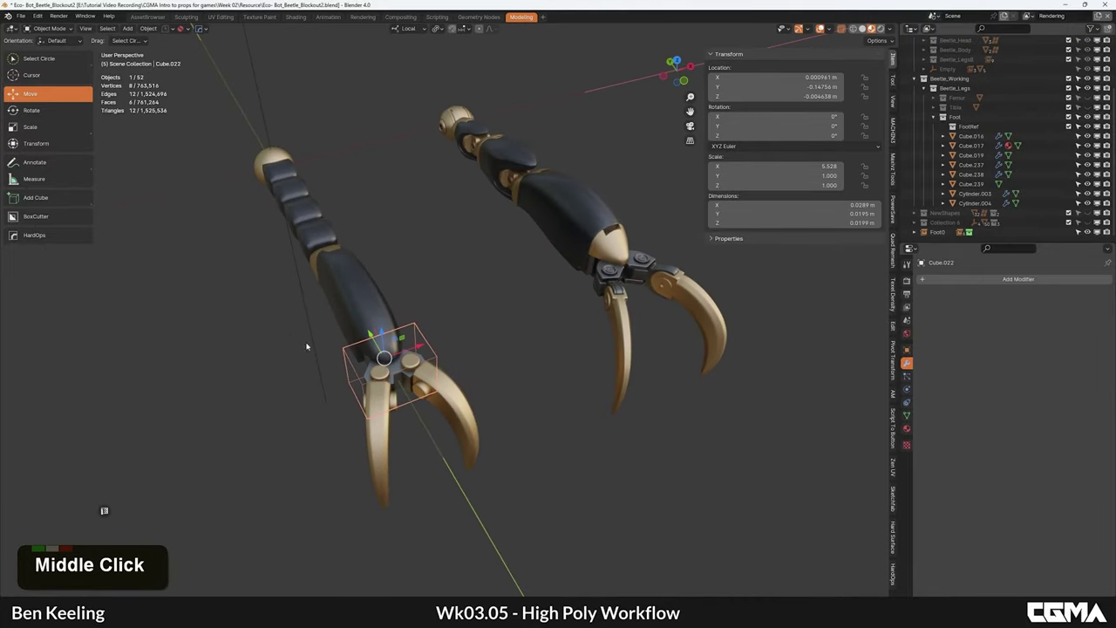
pyautogui.keyDown('alt'); pyautogui.moveTo(608, 264); pyautogui.dragTo(511, 218, button='middle'); pyautogui.keyUp('alt')
pyautogui.moveTo(441, 300); pyautogui.dragTo(569, 230, button='middle')
pyautogui.keyDown('alt'); pyautogui.moveTo(457, 281); pyautogui.dragTo(473, 307, button='middle'); pyautogui.keyUp('alt')
pyautogui.moveTo(396, 292); pyautogui.dragTo(494, 316, button='middle')
pyautogui.moveTo(442, 307)
pyautogui.keyDown('alt'); pyautogui.mouseDown(button='middle')
pyautogui.moveTo(428, 265)
pyautogui.moveTo(447, 308)
pyautogui.mouseUp(button='middle'); pyautogui.keyUp('alt')
pyautogui.moveTo(518, 304); pyautogui.dragTo(489, 301, button='middle')
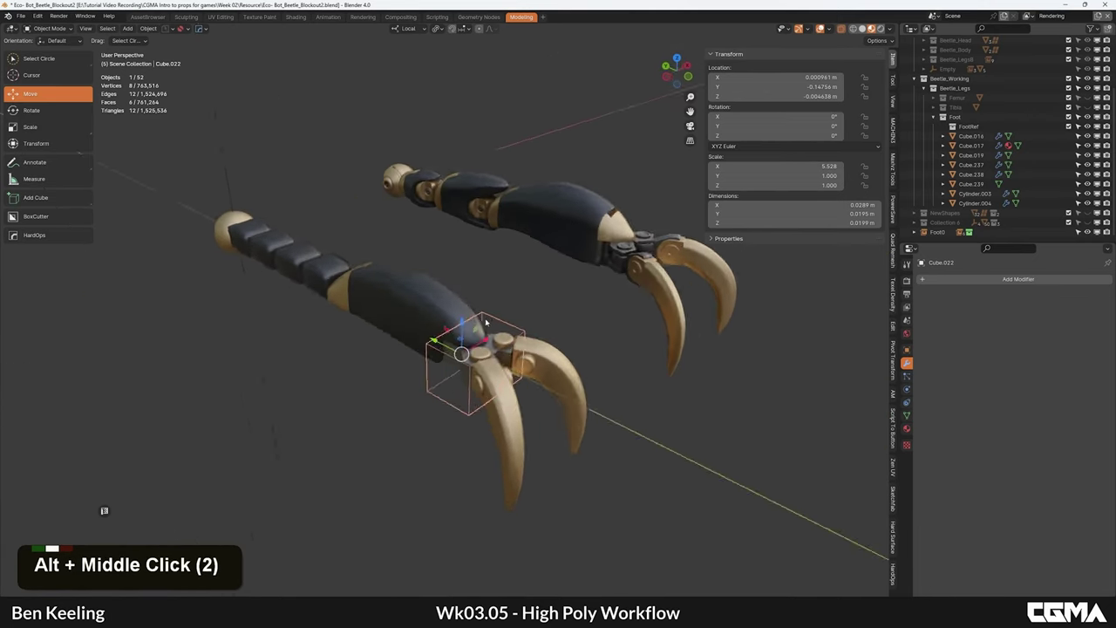
# Step: Duplicate the box cutter about 0.0149 m up along local Z and slash the dark shell with the copy, splitting off its claw-side tip
pyautogui.scroll(2, 524, 305)
pyautogui.hotkey('shift', 'd')
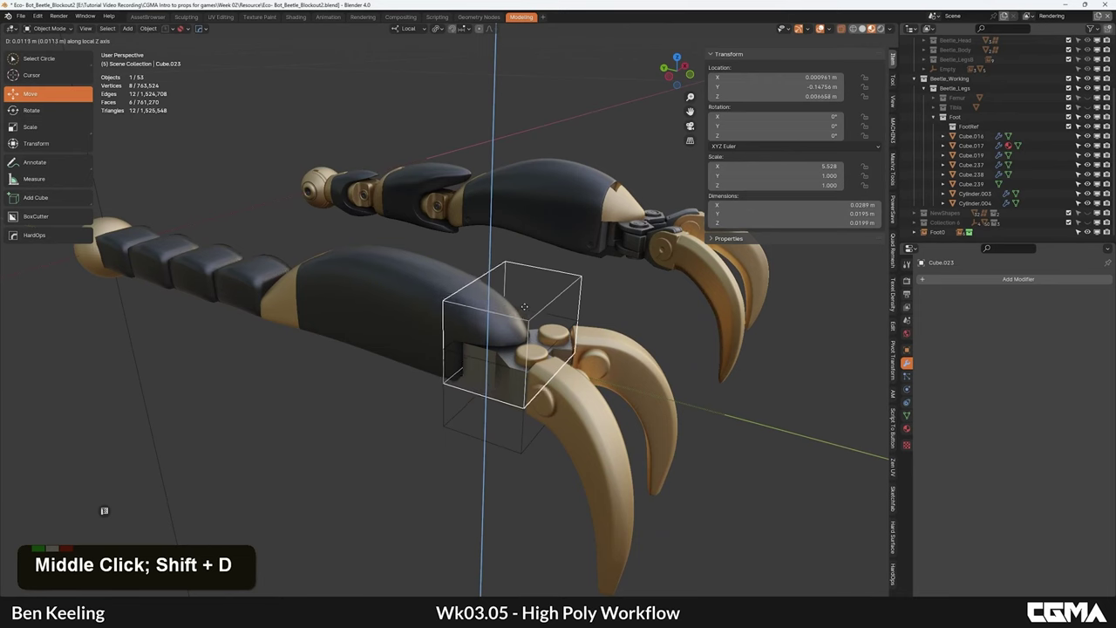
pyautogui.click(526, 296)
pyautogui.moveTo(528, 304)
pyautogui.keyDown('alt'); pyautogui.mouseDown(button='middle')
pyautogui.moveTo(561, 294)
pyautogui.moveTo(538, 247)
pyautogui.moveTo(541, 299)
pyautogui.mouseUp(button='middle'); pyautogui.keyUp('alt')
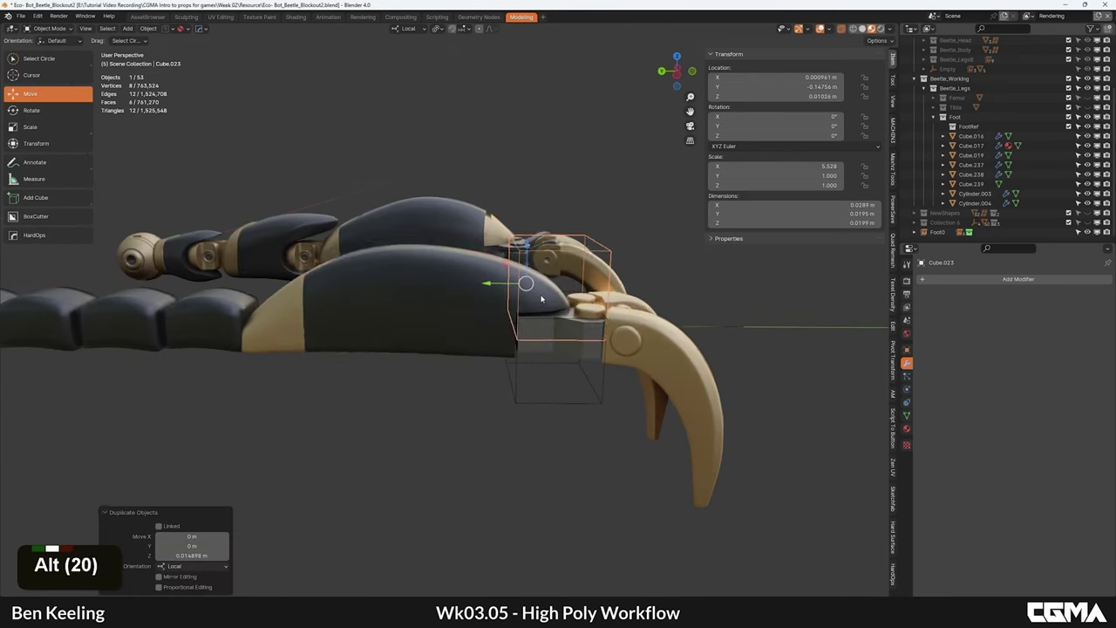
pyautogui.keyDown('shift'); pyautogui.click(541, 299); pyautogui.keyUp('shift')
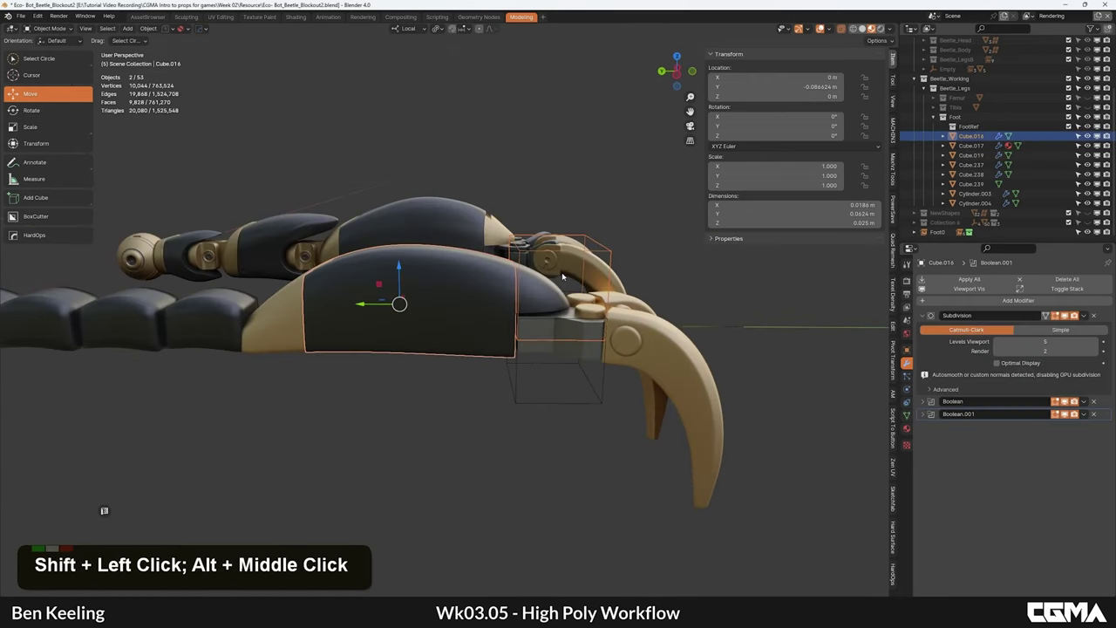
pyautogui.hotkey('ctrl', '/')
pyautogui.keyDown('alt'); pyautogui.middleClick(535, 328); pyautogui.keyUp('alt')
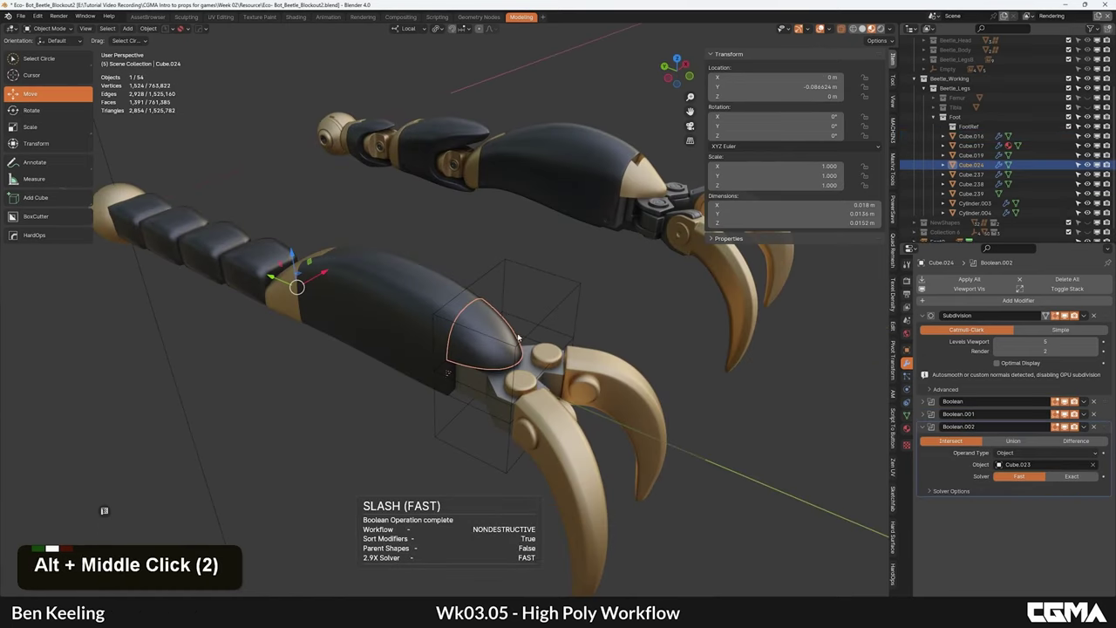
# Step: Replace the Dark plastic material on the split-off shell tip with Bronze
pyautogui.click(907, 428)
pyautogui.click(907, 416)
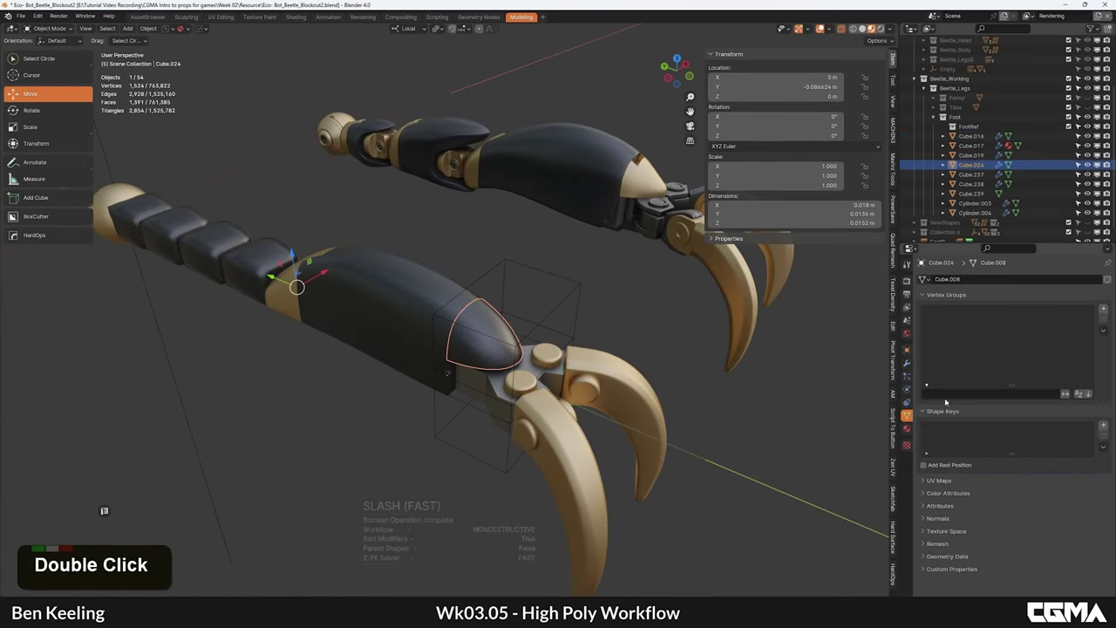
pyautogui.click(906, 429)
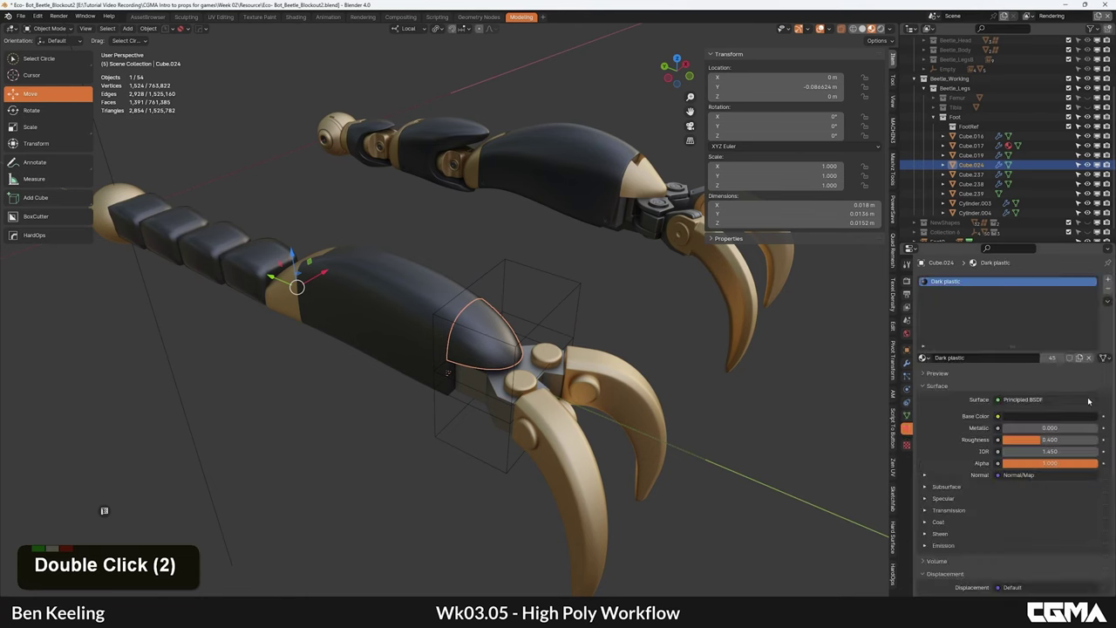
pyautogui.keyDown('alt'); pyautogui.click(1104, 358); pyautogui.keyUp('alt')
pyautogui.click(1040, 383)
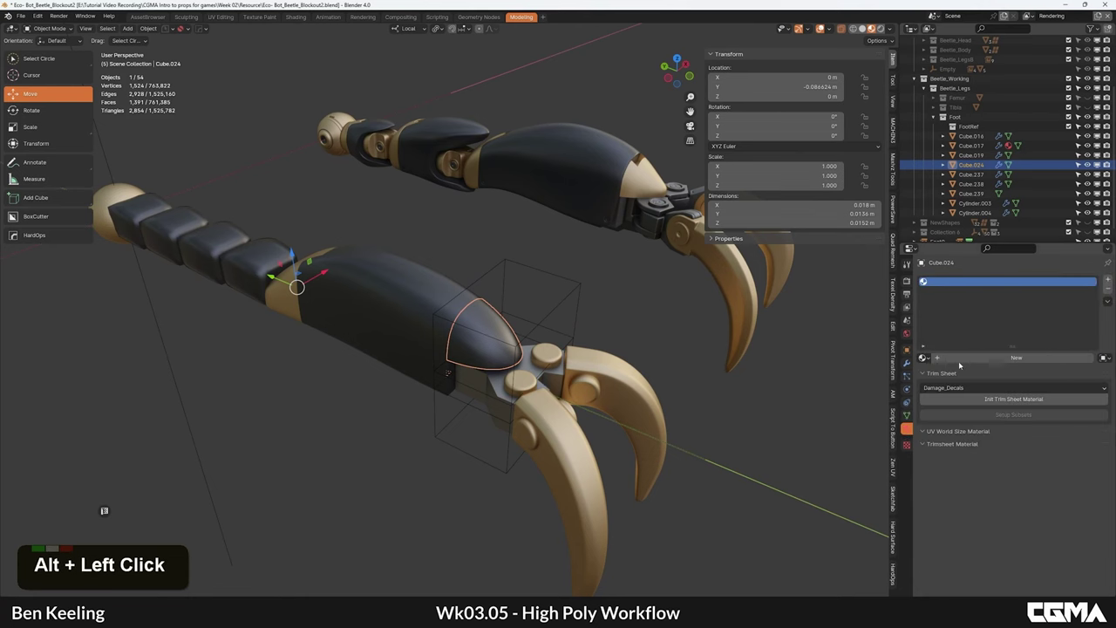
pyautogui.click(925, 359)
pyautogui.click(950, 374)
pyautogui.keyDown('alt'); pyautogui.moveTo(506, 340); pyautogui.dragTo(601, 332, button='middle'); pyautogui.keyUp('alt')
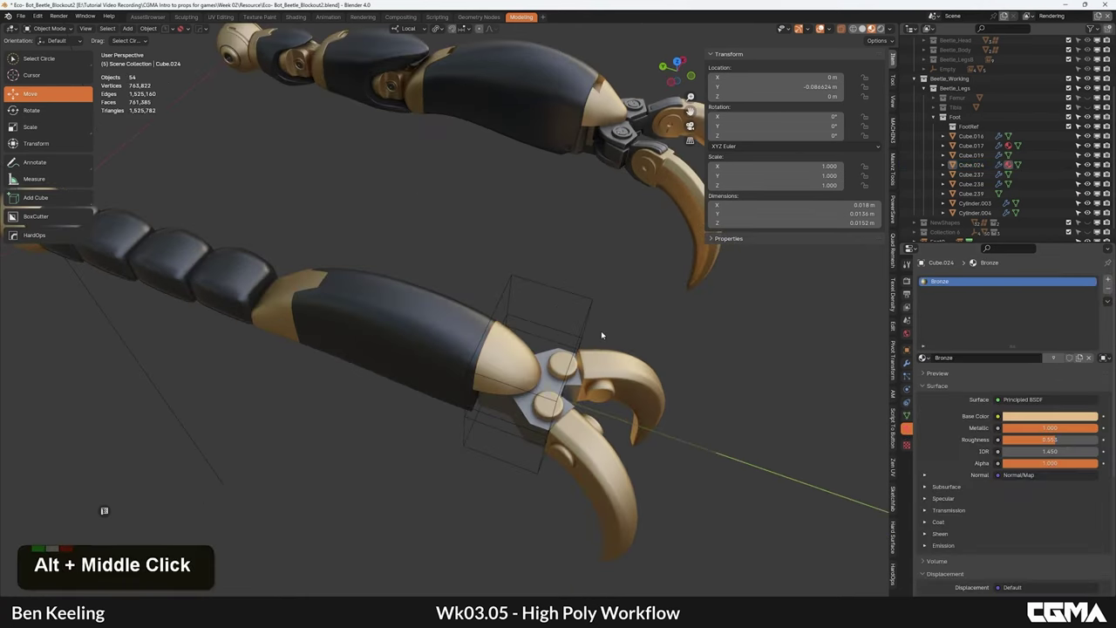
# Step: Hide the two box cutters around the shell tip and claw joint
pyautogui.scroll(-2, 567, 309)
pyautogui.click(541, 316)
pyautogui.press('h')
pyautogui.keyDown('alt'); pyautogui.moveTo(534, 327); pyautogui.dragTo(349, 323, button='middle'); pyautogui.keyUp('alt')
pyautogui.click(497, 361)
pyautogui.press('h')
# Step: Compare the working leg with the Foot0 reference leg, from the ball joint to the claws
pyautogui.keyDown('alt'); pyautogui.moveTo(431, 279); pyautogui.dragTo(578, 303, button='middle'); pyautogui.keyUp('alt')
pyautogui.moveTo(428, 333); pyautogui.dragTo(513, 358, button='middle')
pyautogui.scroll(3, 526, 374)
pyautogui.scroll(-2, 476, 340)
pyautogui.moveTo(400, 307); pyautogui.dragTo(460, 317, button='middle')
pyautogui.scroll(3, 451, 289)
pyautogui.click(457, 283)
pyautogui.scroll(-1, 460, 283)
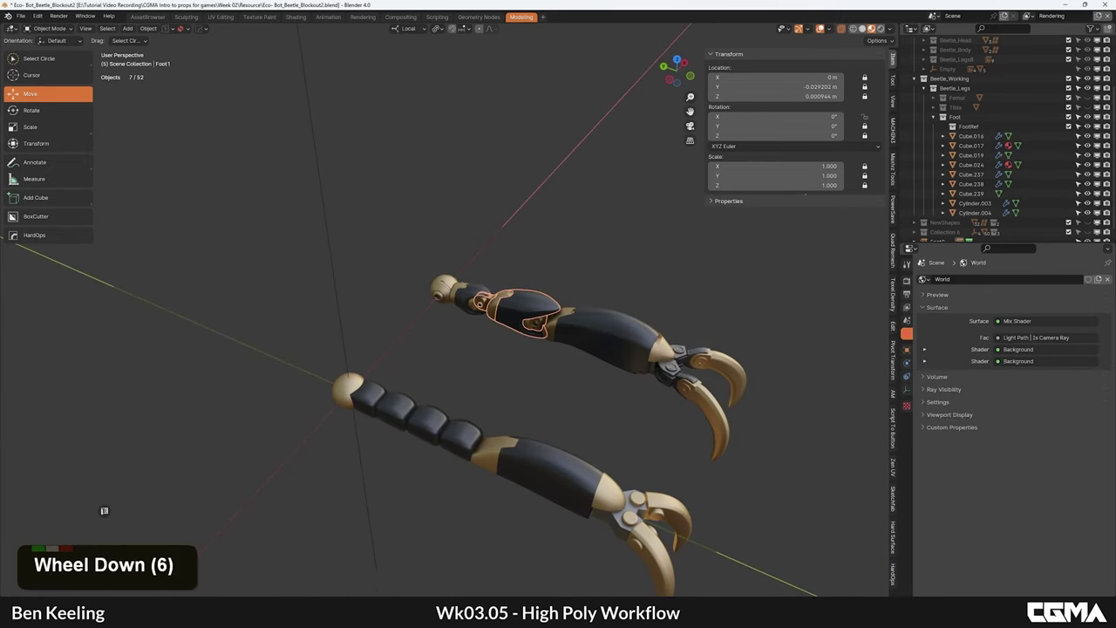
pyautogui.moveTo(582, 413); pyautogui.dragTo(590, 341, button='middle')
pyautogui.keyDown('alt'); pyautogui.moveTo(514, 339); pyautogui.dragTo(495, 309, button='middle'); pyautogui.keyUp('alt')
pyautogui.scroll(2, 495, 308)
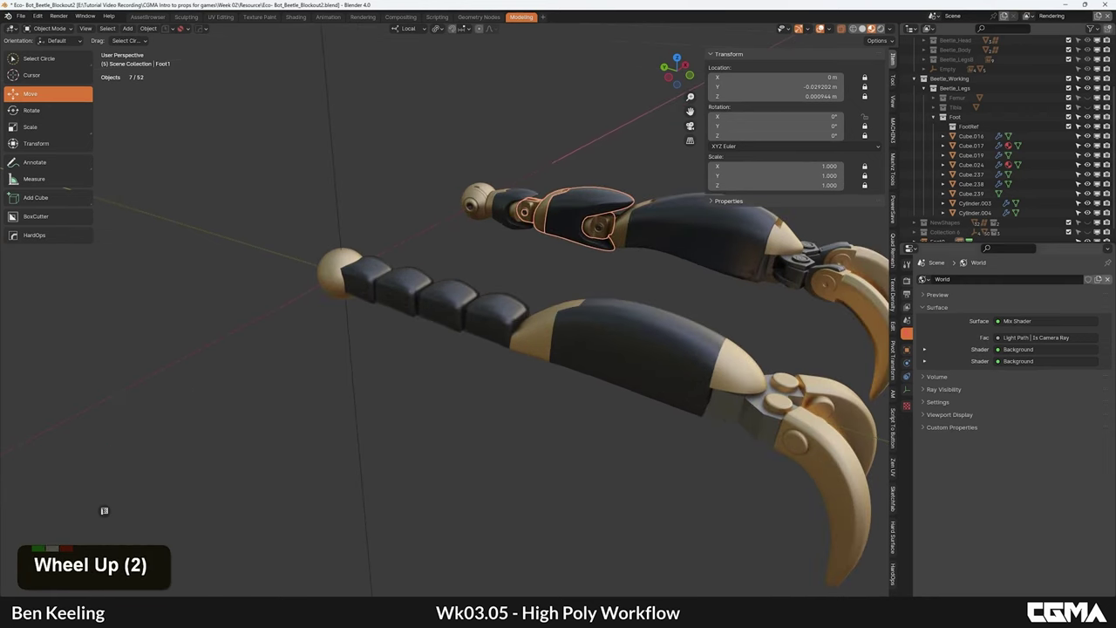
# Step: Bring up the reference image board, examine the beetle photos and stylised beetle designs, and return to the model
pyautogui.moveTo(1115, 293); pyautogui.dragTo(782, 302, button='right')
pyautogui.scroll(9, 781, 303)
pyautogui.scroll(-3, 786, 307)
pyautogui.moveTo(559, 410); pyautogui.dragTo(732, 316, button='middle')
pyautogui.scroll(-4, 757, 311)
pyautogui.moveTo(665, 226); pyautogui.dragTo(664, 336, button='middle')
pyautogui.scroll(-1, 664, 337)
pyautogui.scroll(-2, 750, 348)
pyautogui.moveTo(815, 384); pyautogui.dragTo(645, 350, button='middle')
pyautogui.moveTo(856, 391); pyautogui.dragTo(532, 342, button='middle')
pyautogui.moveTo(890, 427); pyautogui.dragTo(668, 367, button='middle')
pyautogui.moveTo(780, 375); pyautogui.dragTo(668, 353, button='middle')
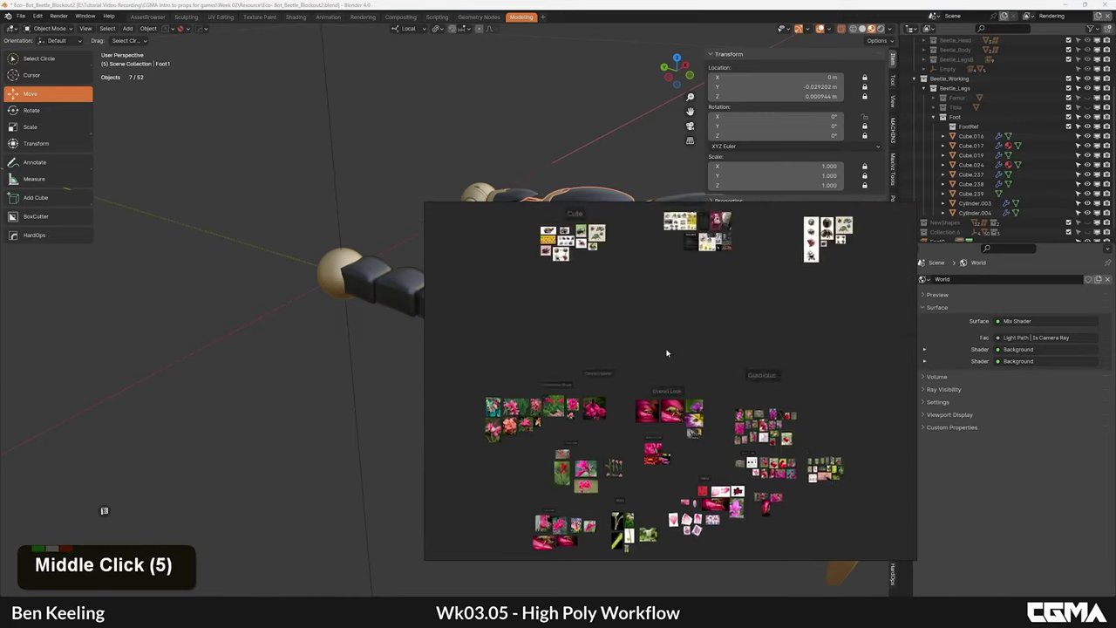
pyautogui.scroll(-3, 667, 354)
pyautogui.moveTo(655, 307); pyautogui.dragTo(633, 354, button='middle')
pyautogui.scroll(10, 586, 338)
pyautogui.scroll(6, 640, 318)
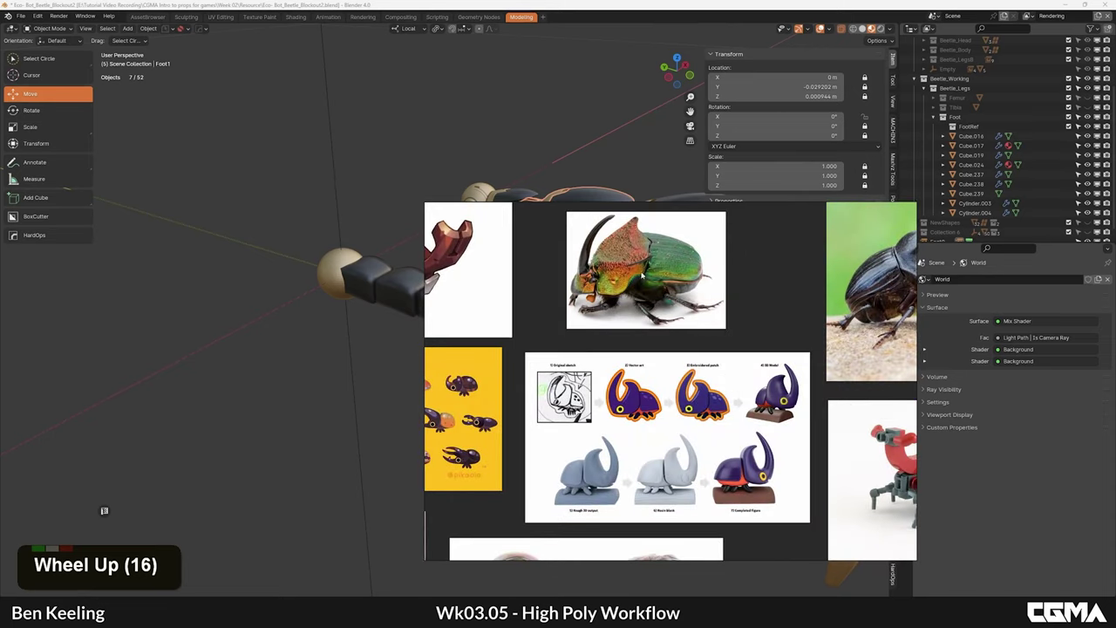
pyautogui.scroll(-2, 719, 330)
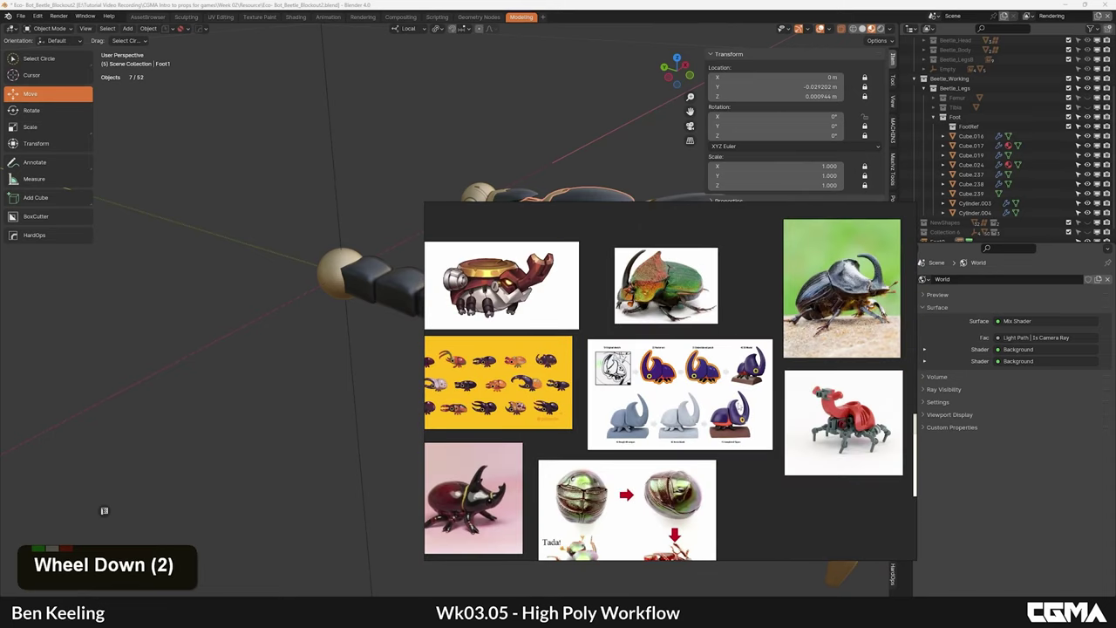
pyautogui.moveTo(757, 338); pyautogui.dragTo(780, 265, button='middle')
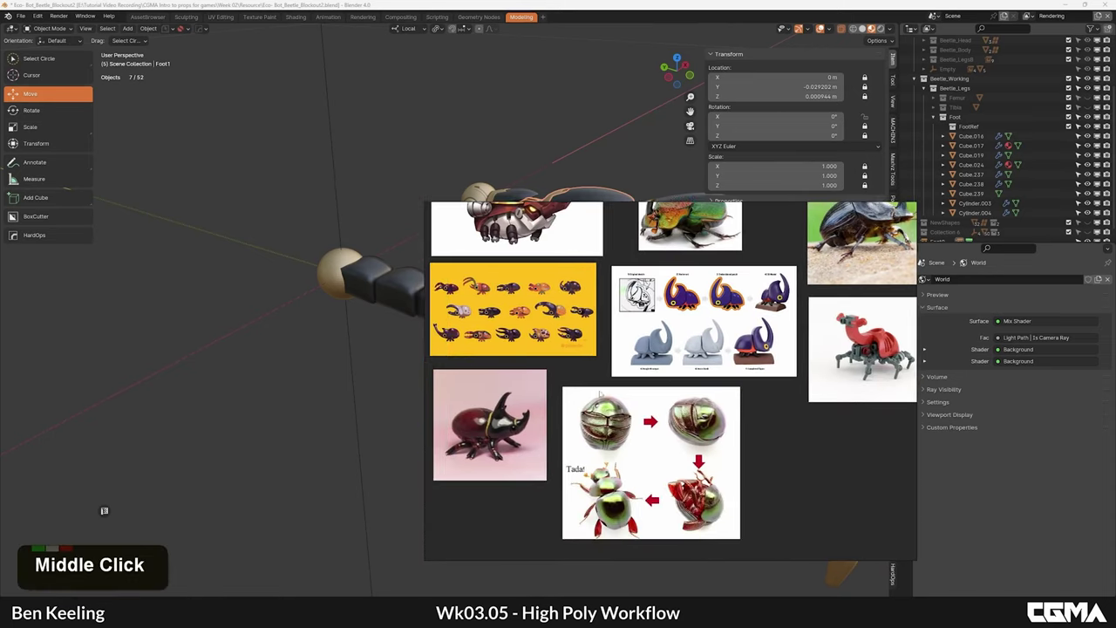
pyautogui.moveTo(655, 367); pyautogui.dragTo(1115, 346, button='right')
# Step: Show the Beetle_Blockout collection, compare both foot versions with the full beetle's legs, and hide the collection again
pyautogui.scroll(-3, 448, 309)
pyautogui.keyDown('alt'); pyautogui.moveTo(448, 308); pyautogui.dragTo(488, 317, button='middle'); pyautogui.keyUp('alt')
pyautogui.scroll(-2, 531, 308)
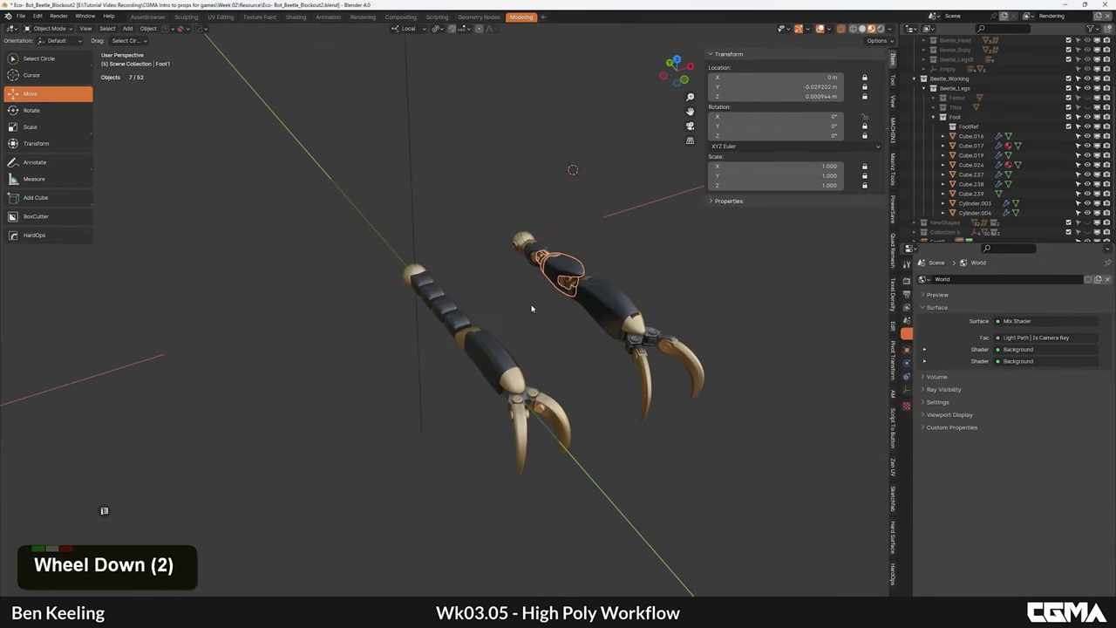
pyautogui.click(943, 116)
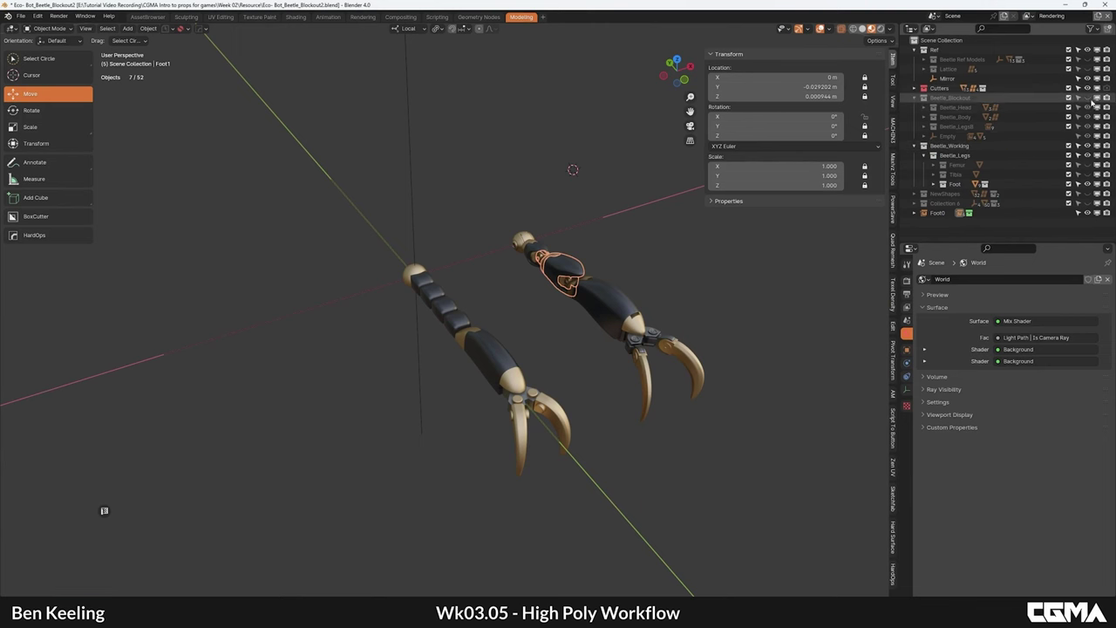
pyautogui.click(1088, 99)
pyautogui.scroll(-5, 608, 284)
pyautogui.keyDown('alt'); pyautogui.moveTo(606, 288); pyautogui.dragTo(404, 401, button='middle'); pyautogui.keyUp('alt')
pyautogui.scroll(2, 465, 259)
pyautogui.scroll(3, 568, 281)
pyautogui.keyDown('alt'); pyautogui.moveTo(413, 356); pyautogui.dragTo(451, 347, button='middle'); pyautogui.keyUp('alt')
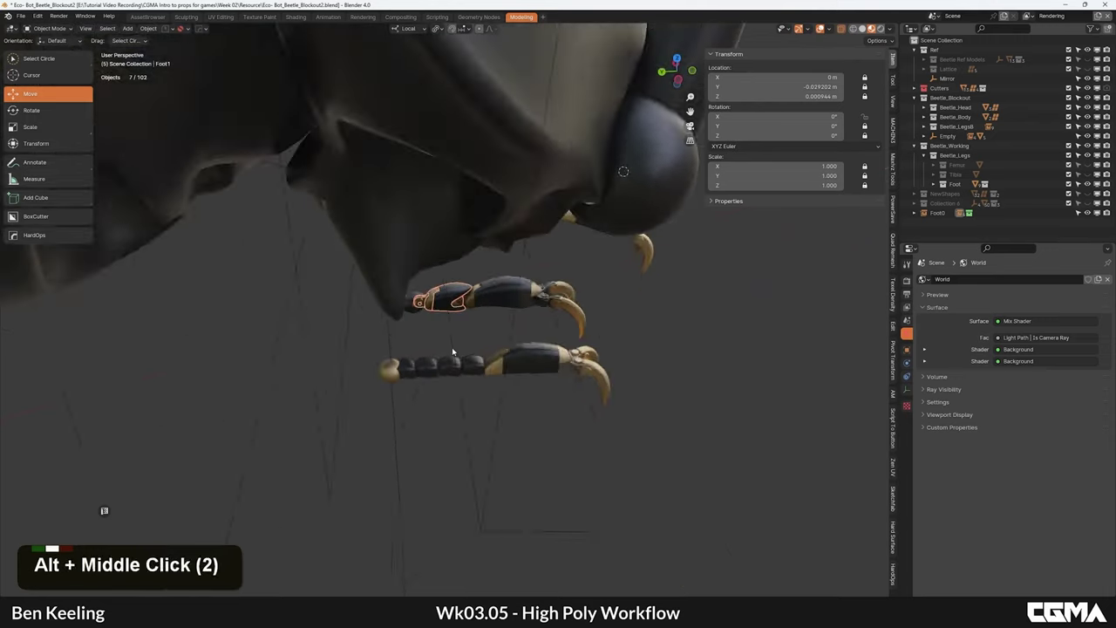
pyautogui.scroll(2, 428, 380)
pyautogui.keyDown('alt'); pyautogui.moveTo(417, 396); pyautogui.dragTo(386, 395, button='middle'); pyautogui.keyUp('alt')
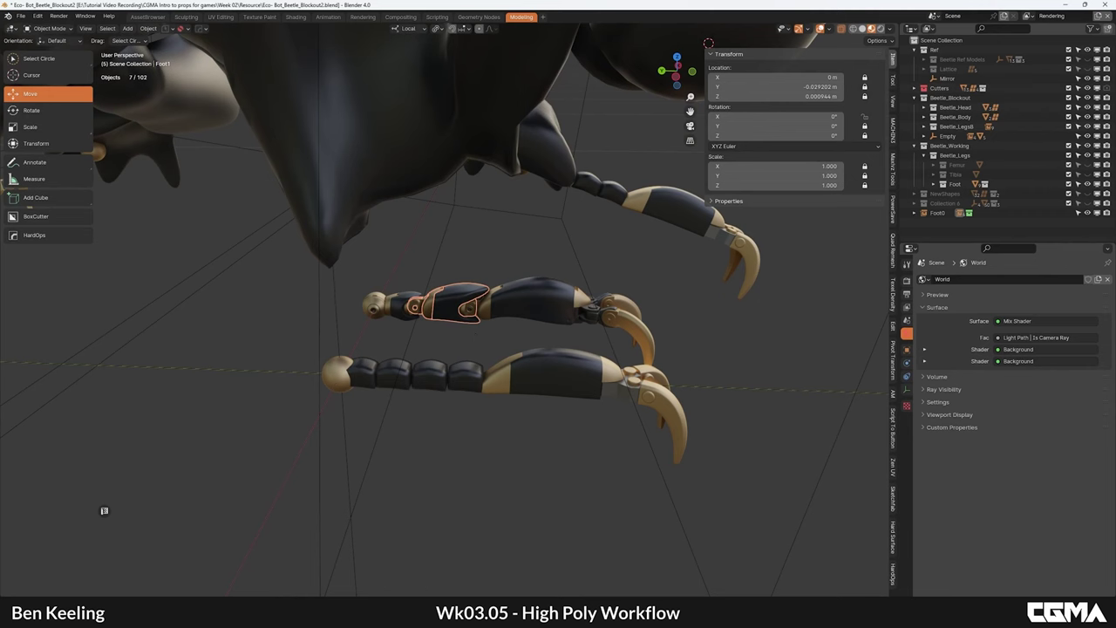
pyautogui.keyDown('alt'); pyautogui.moveTo(550, 331); pyautogui.dragTo(472, 329, button='middle'); pyautogui.keyUp('alt')
pyautogui.keyDown('alt'); pyautogui.scroll(-1, 475, 330); pyautogui.keyUp('alt')
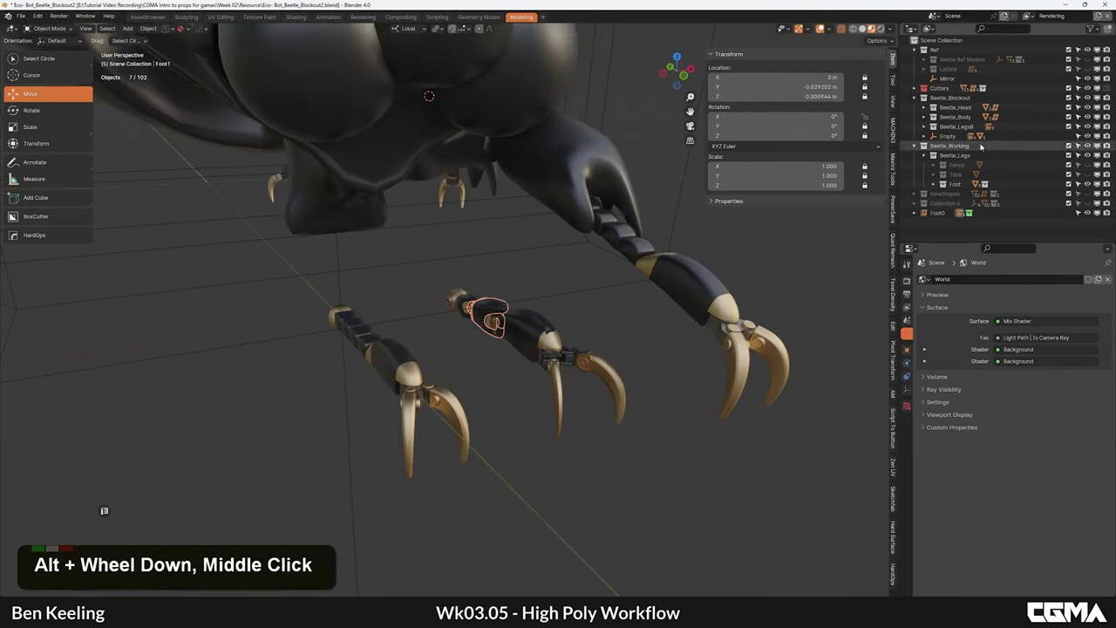
pyautogui.click(1087, 97)
# Step: In Cube.237, delete the dark segment second from the ball joint
pyautogui.keyDown('alt'); pyautogui.moveTo(330, 359); pyautogui.dragTo(438, 374, button='middle'); pyautogui.keyUp('alt')
pyautogui.press('`')
pyautogui.click(546, 339)
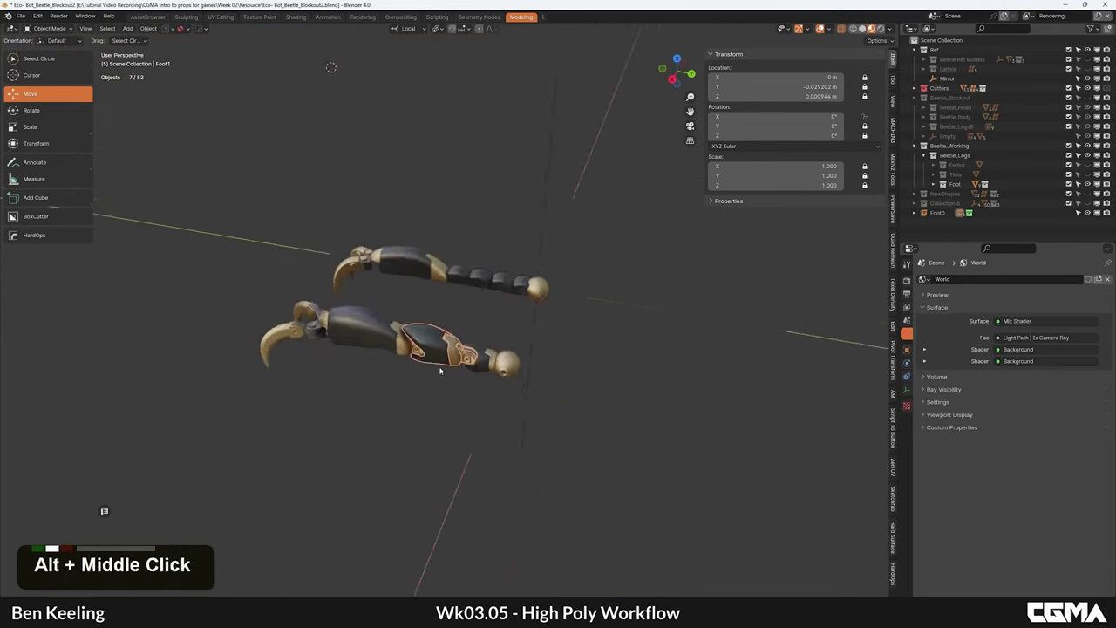
pyautogui.scroll(3, 439, 366)
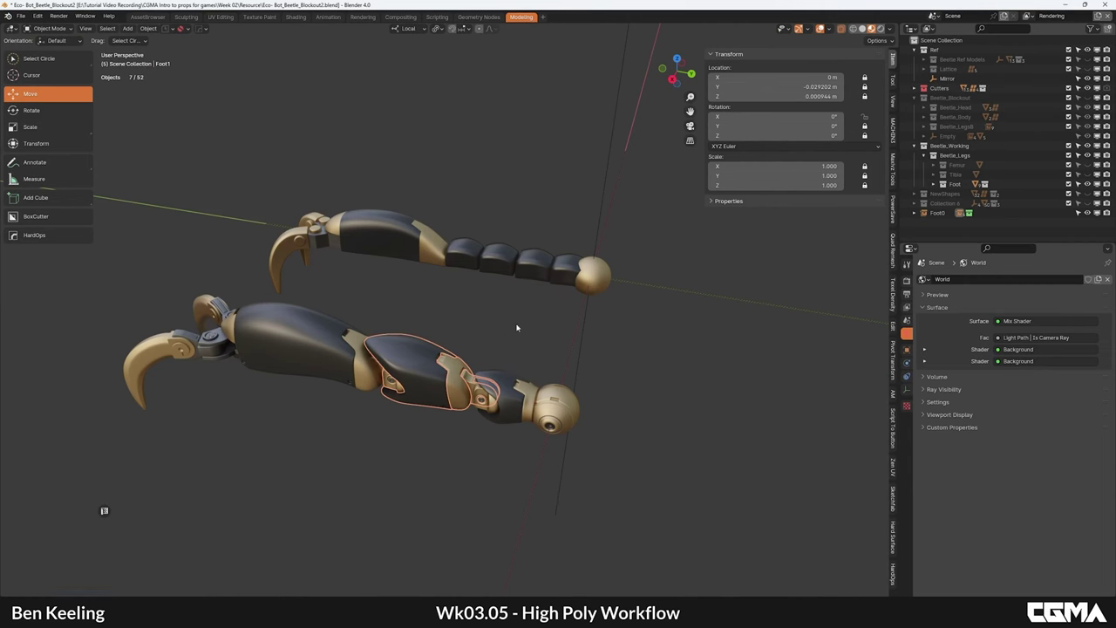
pyautogui.keyDown('alt'); pyautogui.moveTo(518, 328); pyautogui.dragTo(503, 336, button='middle'); pyautogui.keyUp('alt')
pyautogui.click(509, 246)
pyautogui.press('KP_Decimal')
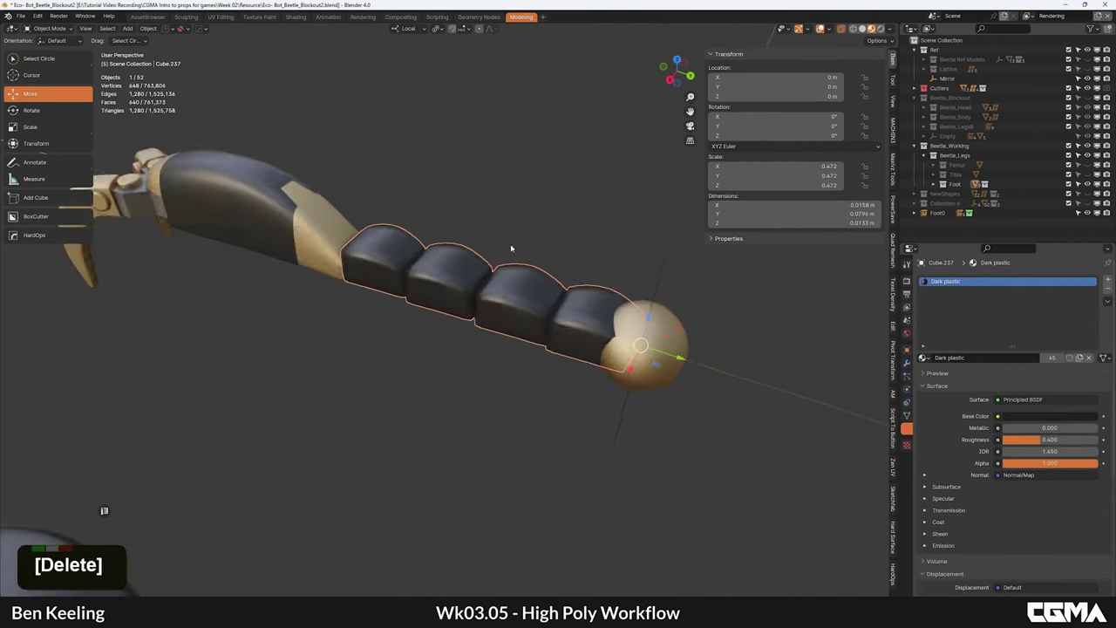
pyautogui.keyDown('alt'); pyautogui.moveTo(512, 249); pyautogui.dragTo(533, 285, button='middle'); pyautogui.keyUp('alt')
pyautogui.press('Tab')
pyautogui.press('3')
pyautogui.click(392, 284)
pyautogui.keyDown('alt'); pyautogui.moveTo(398, 295); pyautogui.dragTo(536, 304, button='middle'); pyautogui.keyUp('alt')
pyautogui.click(536, 304)
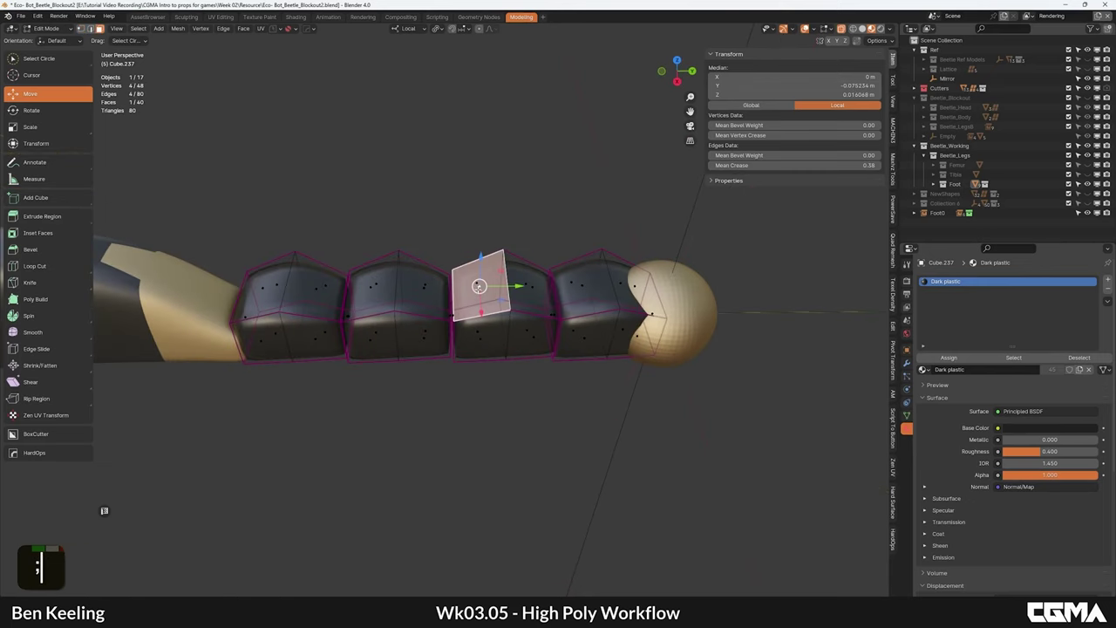
pyautogui.press('l')
pyautogui.scroll(-5, 479, 292)
pyautogui.moveTo(425, 352); pyautogui.dragTo(586, 270, button='middle')
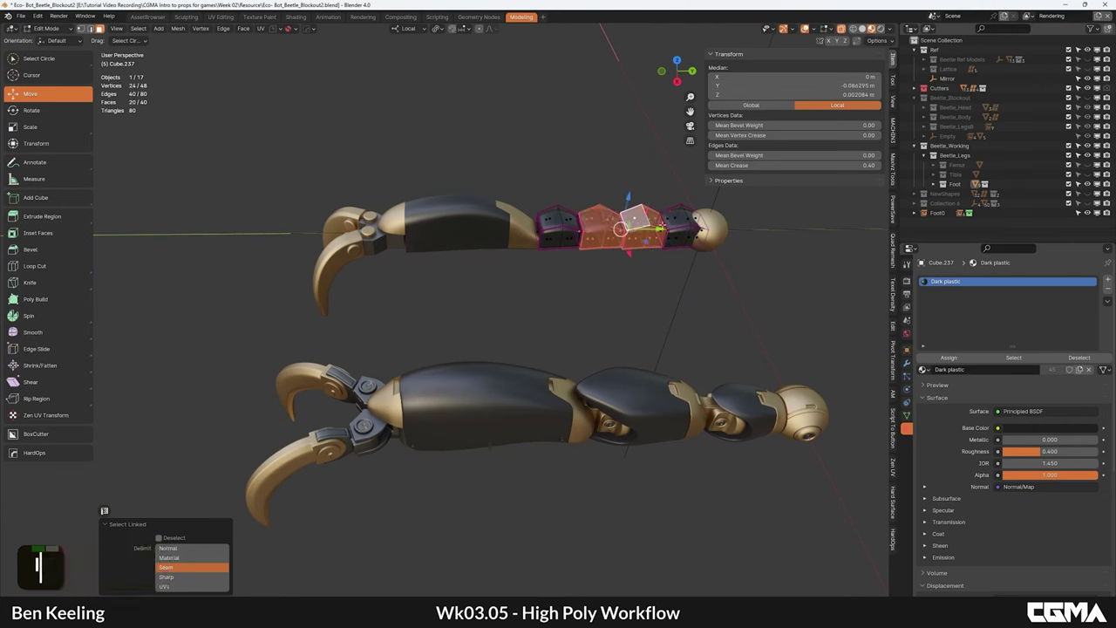
pyautogui.hotkey('ctrl', 'z')
pyautogui.hotkey('ctrl', 'BackSpace')
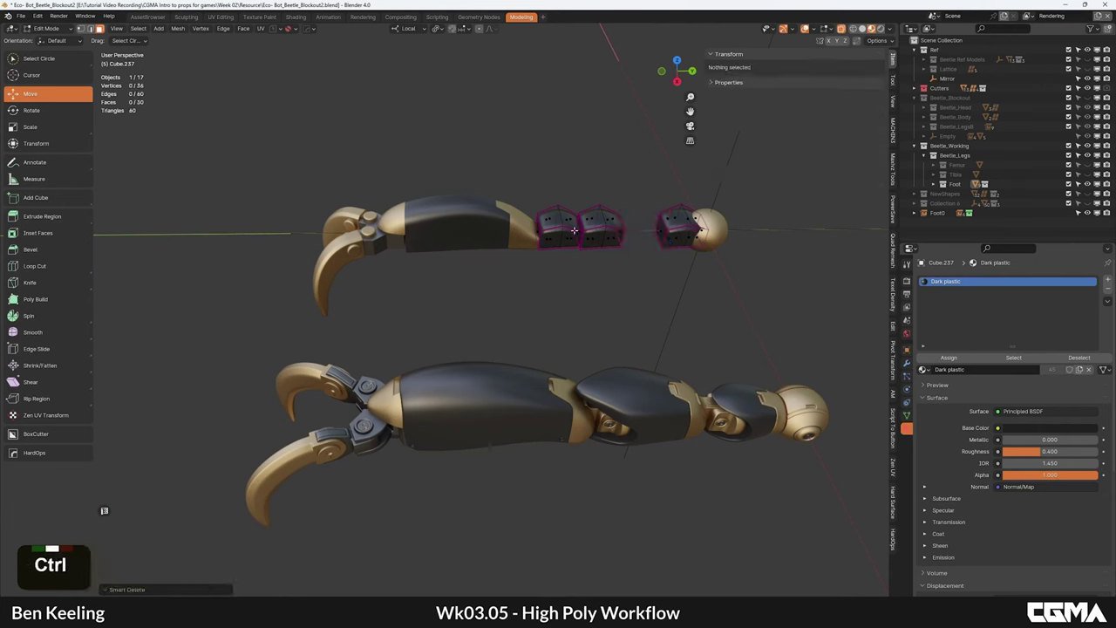
# Step: Delete the linked faces of the dark segment next to the bronze collar
pyautogui.doubleClick(549, 236)
pyautogui.press('l')
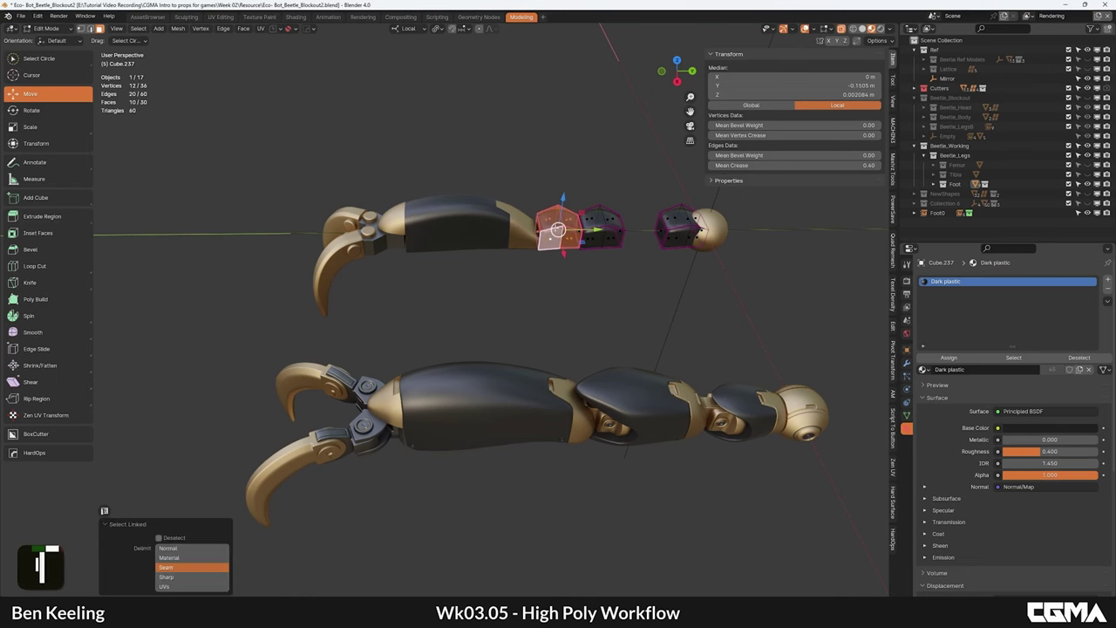
pyautogui.hotkey('ctrl', 'BackSpace')
# Step: Separate the remaining dark segment farther from the ball joint into its own object
pyautogui.moveTo(594, 234); pyautogui.dragTo(477, 250, button='middle')
pyautogui.click(493, 275)
pyautogui.press('l')
pyautogui.press('p')
pyautogui.click(476, 272)
pyautogui.press('Tab')
# Step: In left view, move the separated segment's upper claw-side vertices out to the pointed tip of the reference shell
pyautogui.click(475, 272)
pyautogui.click(560, 248)
pyautogui.click(480, 221)
pyautogui.press('`')
pyautogui.click(392, 251)
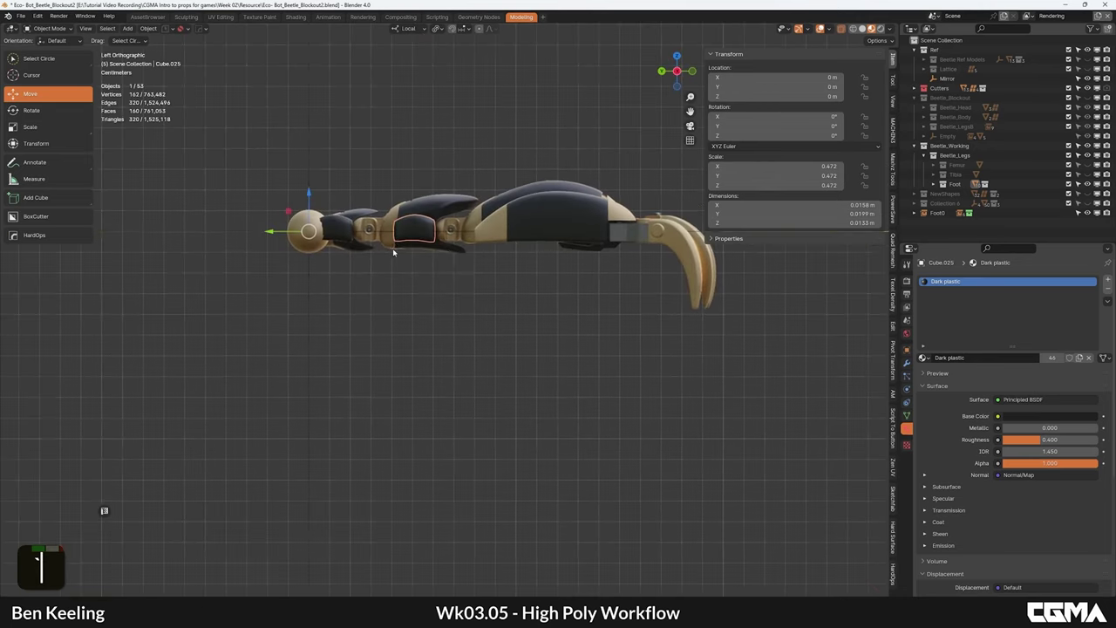
pyautogui.moveTo(392, 251); pyautogui.dragTo(388, 296, button='middle')
pyautogui.press('Tab')
pyautogui.scroll(3, 462, 291)
pyautogui.moveTo(462, 290); pyautogui.dragTo(426, 270, button='middle')
pyautogui.press('1')
pyautogui.scroll(3, 427, 269)
pyautogui.moveTo(547, 306); pyautogui.dragTo(433, 221)
pyautogui.press('g')
pyautogui.click(677, 213)
# Step: Raise the segment's upper middle vertices to form the shell's peak and shift its upper ball-side vertices up and toward the ball joint
pyautogui.hotkey('alt', 'a')
pyautogui.press('b')
pyautogui.press('g')
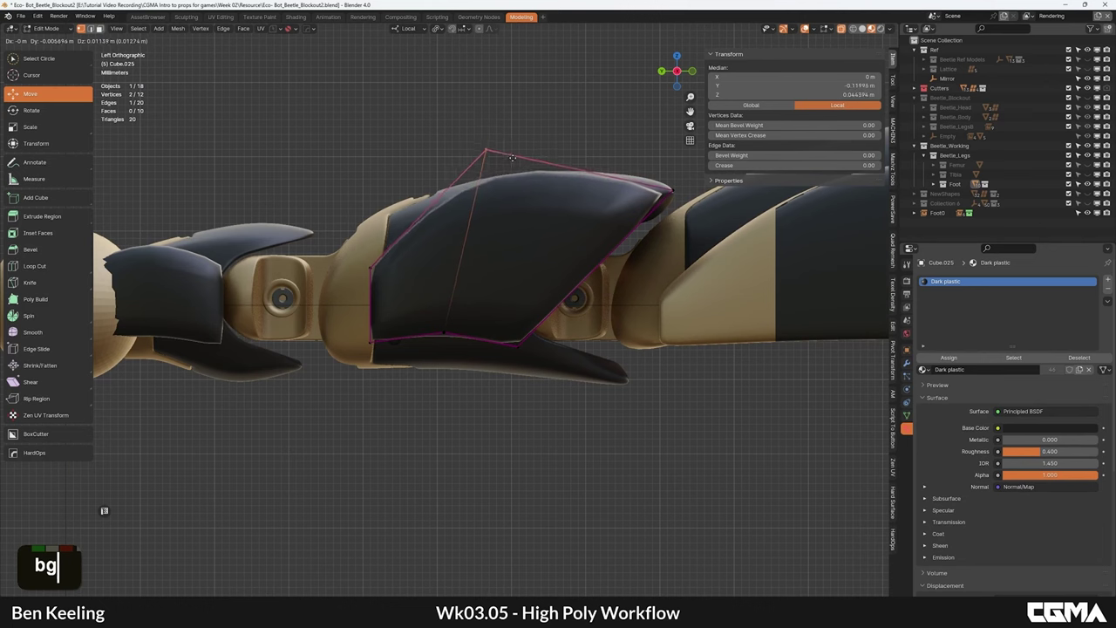
pyautogui.click(505, 159)
pyautogui.click(437, 281)
pyautogui.press('b')
pyautogui.moveTo(397, 292); pyautogui.dragTo(360, 252)
pyautogui.press('g')
pyautogui.click(336, 219)
# Step: Move the segment's lower ball-side vertices outward toward the ball joint, below the bronze collar
pyautogui.click(394, 350)
pyautogui.press('b')
pyautogui.moveTo(396, 359); pyautogui.dragTo(332, 314)
pyautogui.press('g')
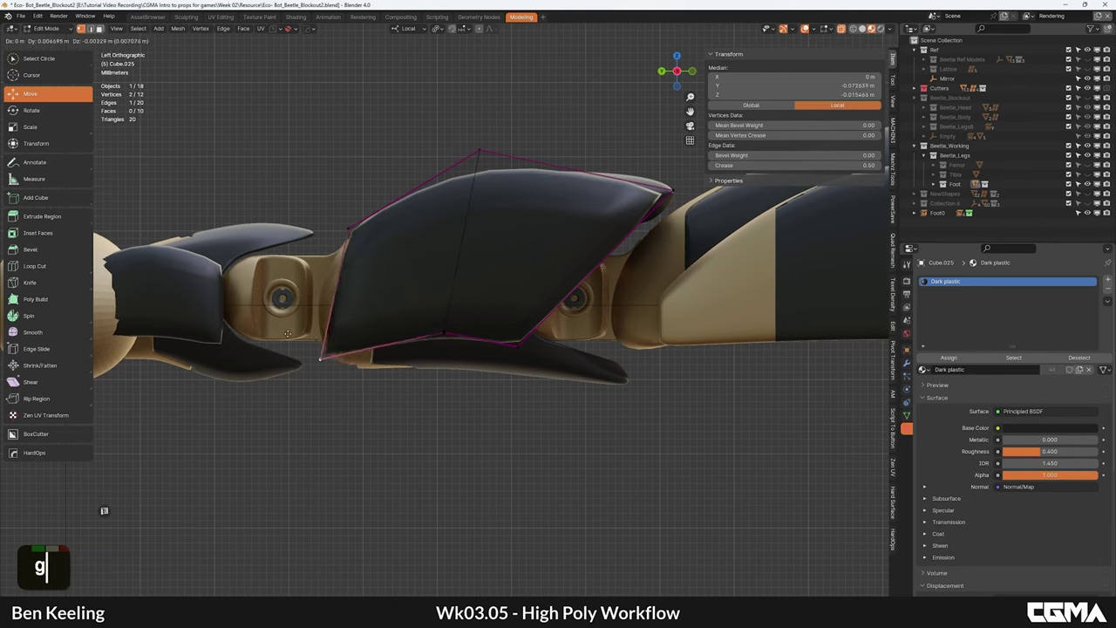
pyautogui.click(313, 340)
# Step: Add a lengthwise loop cut around the segment and push its ball-side vertices outward to round that end
pyautogui.click(383, 287)
pyautogui.hotkey('ctrl', 'r')
pyautogui.click(353, 293)
pyautogui.rightClick(357, 298)
pyautogui.press('1')
pyautogui.doubleClick(349, 295)
pyautogui.press('g')
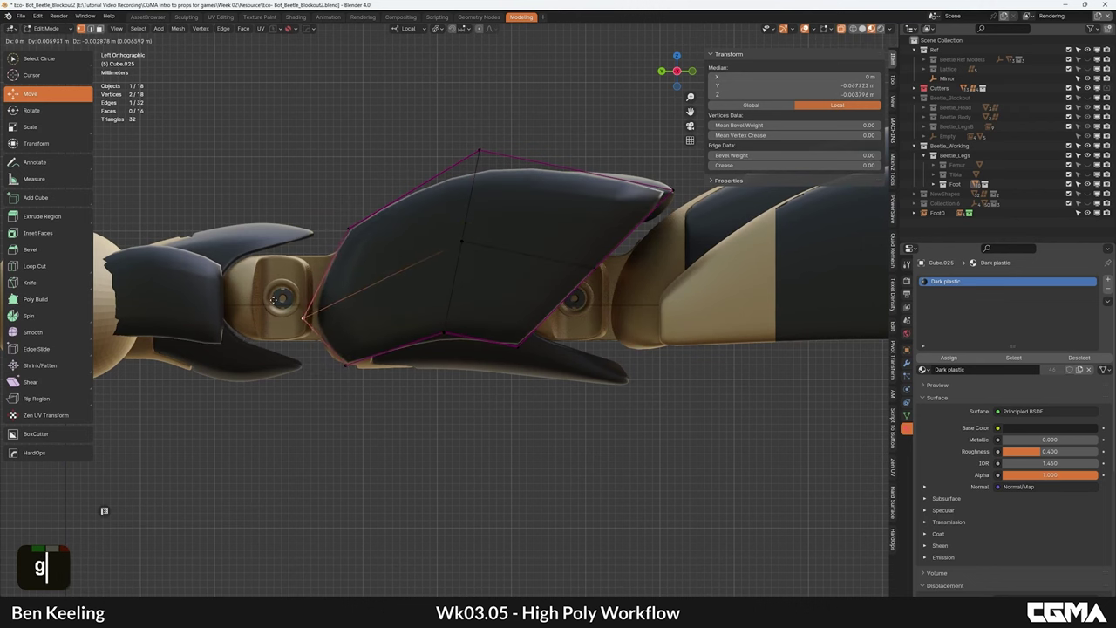
pyautogui.doubleClick(345, 365)
# Step: Reposition the segment's lower middle and lower claw-side vertices to reshape its bottom edge, and leave mesh editing
pyautogui.moveTo(462, 361); pyautogui.dragTo(429, 309)
pyautogui.press('g')
pyautogui.rightClick(440, 364)
pyautogui.click(455, 381)
pyautogui.press('b')
pyautogui.moveTo(468, 377); pyautogui.dragTo(423, 299)
pyautogui.press('g')
pyautogui.click(426, 340)
pyautogui.click(555, 394)
pyautogui.press('b')
pyautogui.moveTo(567, 401); pyautogui.dragTo(489, 316)
pyautogui.press('g')
pyautogui.click(603, 361)
pyautogui.press('Tab')
# Step: Select the two inner side faces of the dark segment and adjust their edges slightly, then leave mesh editing
pyautogui.keyDown('alt'); pyautogui.moveTo(596, 318); pyautogui.dragTo(440, 292, button='middle'); pyautogui.keyUp('alt')
pyautogui.scroll(-1, 496, 365)
pyautogui.press('KP_7')
pyautogui.scroll(2, 469, 304)
pyautogui.scroll(-4, 427, 302)
pyautogui.scroll(3, 484, 329)
pyautogui.press('Tab')
pyautogui.press('3')
pyautogui.click(412, 294)
pyautogui.keyDown('shift'); pyautogui.click(455, 281); pyautogui.keyUp('shift')
pyautogui.hotkey('shift', '2')
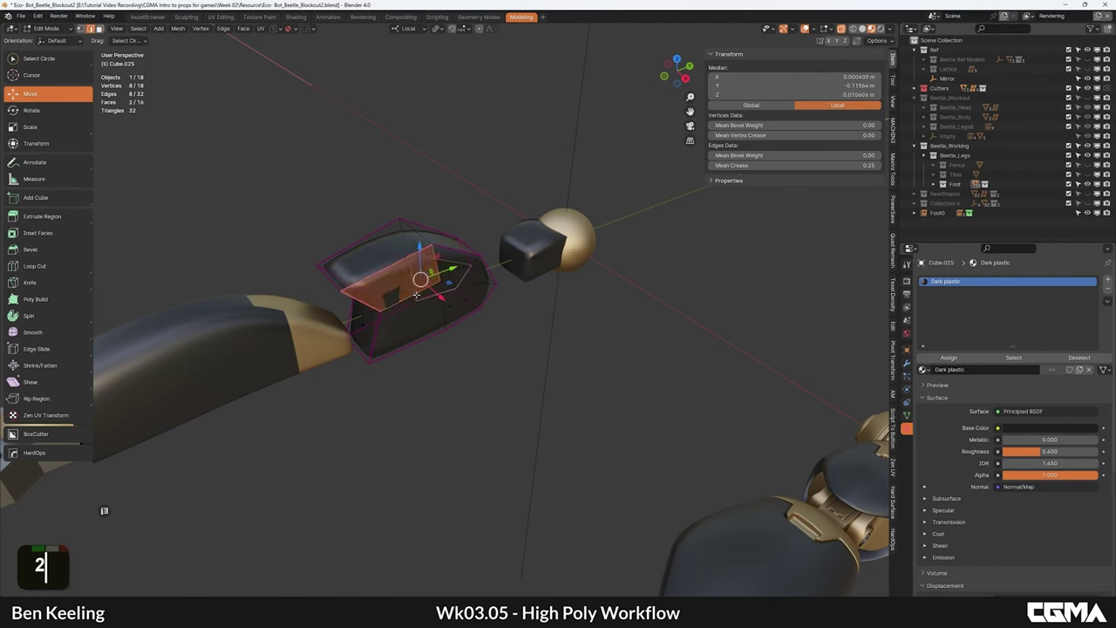
pyautogui.keyDown('shift'); pyautogui.click(450, 286); pyautogui.keyUp('shift')
pyautogui.keyDown('alt'); pyautogui.moveTo(450, 287); pyautogui.dragTo(460, 301, button='middle'); pyautogui.keyUp('alt')
pyautogui.moveTo(492, 313); pyautogui.dragTo(487, 311)
pyautogui.keyDown('alt'); pyautogui.moveTo(487, 311); pyautogui.dragTo(514, 288, button='middle'); pyautogui.keyUp('alt')
pyautogui.press('Tab')
# Step: Mirror the dark segment across its X axis with bisect so both sides match
pyautogui.scroll(-2, 501, 327)
pyautogui.hotkey('alt', 'x')
pyautogui.click(479, 200)
pyautogui.scroll(4, 415, 323)
pyautogui.press('F4')
pyautogui.keyDown('alt'); pyautogui.moveTo(413, 324); pyautogui.dragTo(539, 336, button='middle'); pyautogui.keyUp('alt')
pyautogui.scroll(-3, 354, 292)
pyautogui.scroll(3, 486, 316)
# Step: Apply the segment's mirror modifier and show its subdivision modifier in the viewport
pyautogui.click(906, 364)
pyautogui.click(965, 291)
pyautogui.press('Tab')
pyautogui.press('Tab')
pyautogui.click(1066, 402)
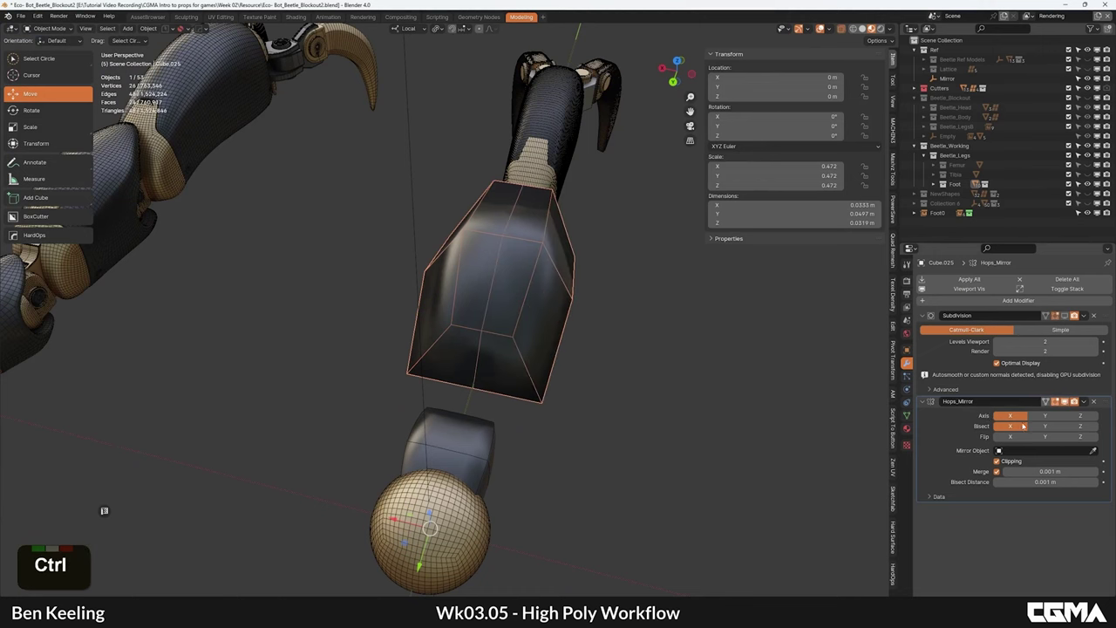
pyautogui.hotkey('ctrl', 'a')
pyautogui.click(1065, 315)
pyautogui.press('Tab')
pyautogui.keyDown('alt'); pyautogui.moveTo(454, 321); pyautogui.dragTo(580, 307, button='middle'); pyautogui.keyUp('alt')
pyautogui.press('Tab')
pyautogui.keyDown('alt'); pyautogui.moveTo(427, 301); pyautogui.dragTo(463, 352, button='middle'); pyautogui.keyUp('alt')
# Step: Try to link the object data between the shell segment and the small block beside the ball joint
pyautogui.scroll(-1, 429, 283)
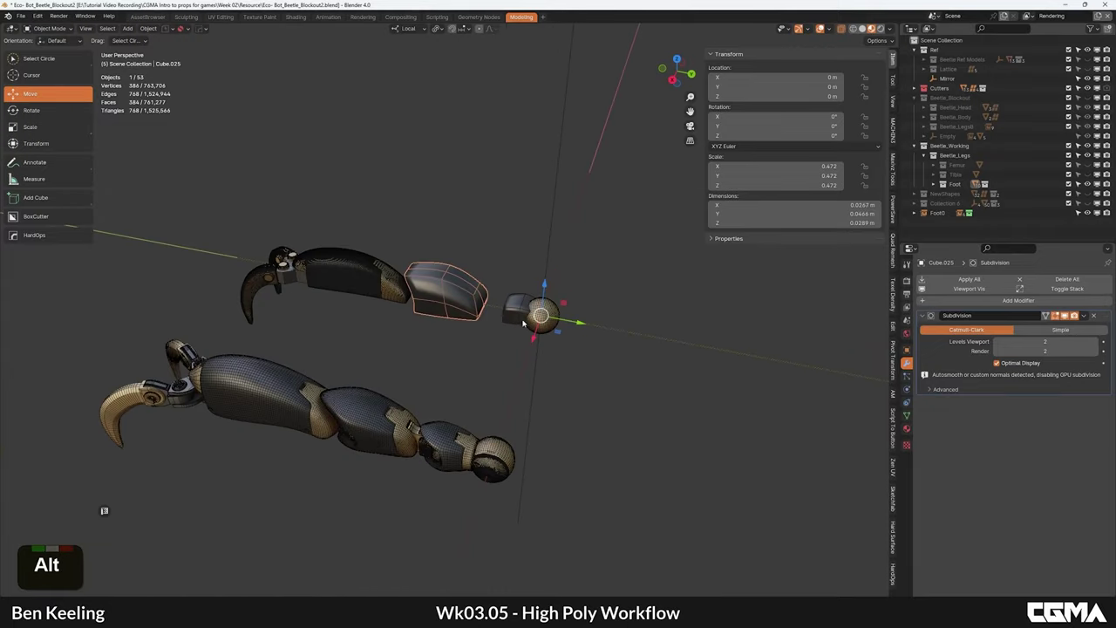
pyautogui.hotkey('ctrl', 'l')
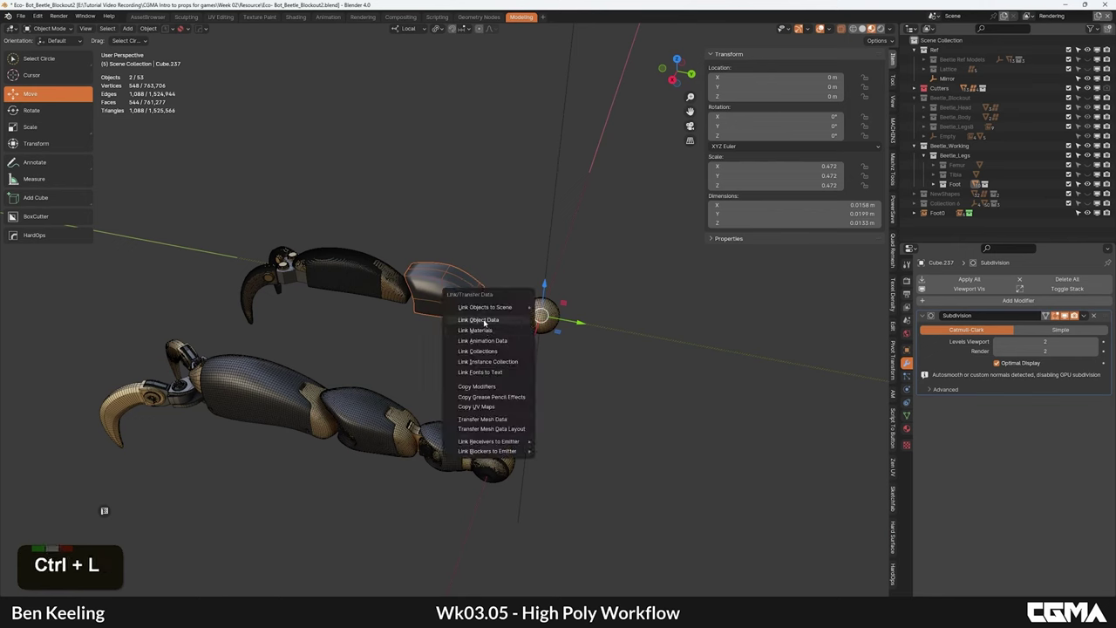
pyautogui.click(484, 322)
pyautogui.hotkey('ctrl', 'z')
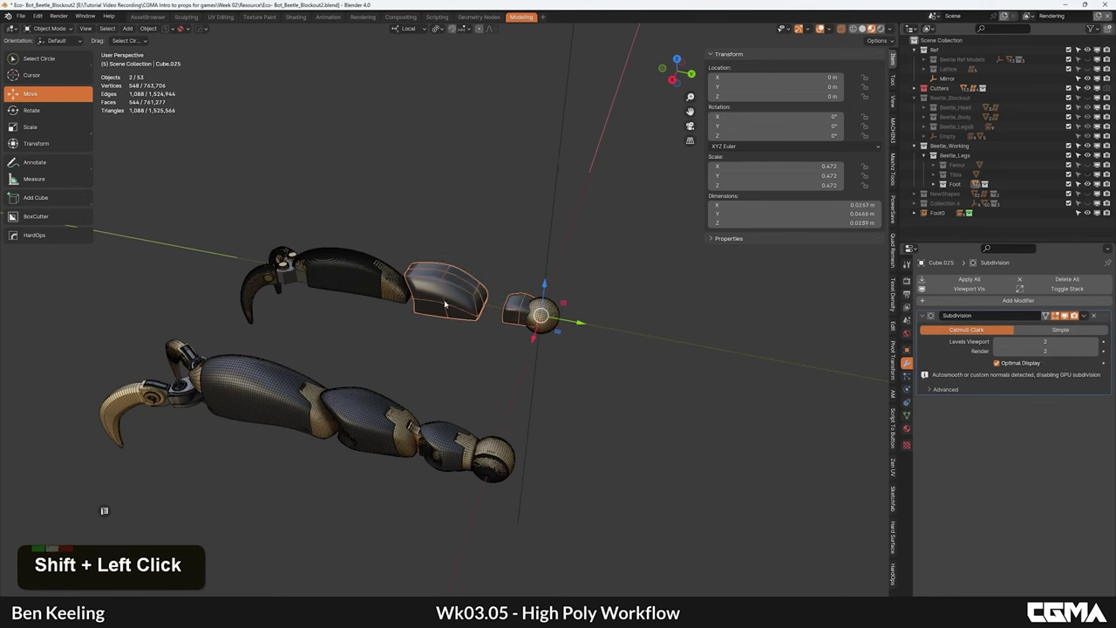
pyautogui.hotkey('ctrl', 'l')
pyautogui.click(444, 301)
pyautogui.keyDown('alt'); pyautogui.moveTo(494, 312); pyautogui.dragTo(458, 321, button='middle'); pyautogui.keyUp('alt')
pyautogui.scroll(4, 459, 322)
pyautogui.hotkey('ctrl', 'z')
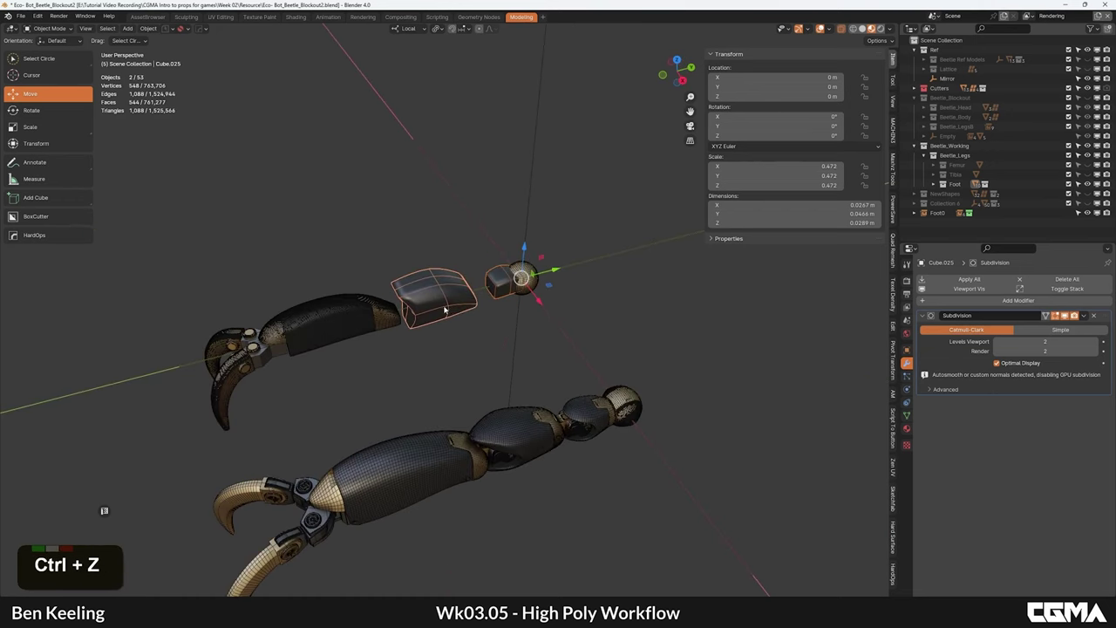
pyautogui.press('Delete')
pyautogui.hotkey('ctrl', 'z')
pyautogui.hotkey('ctrl', 'z')
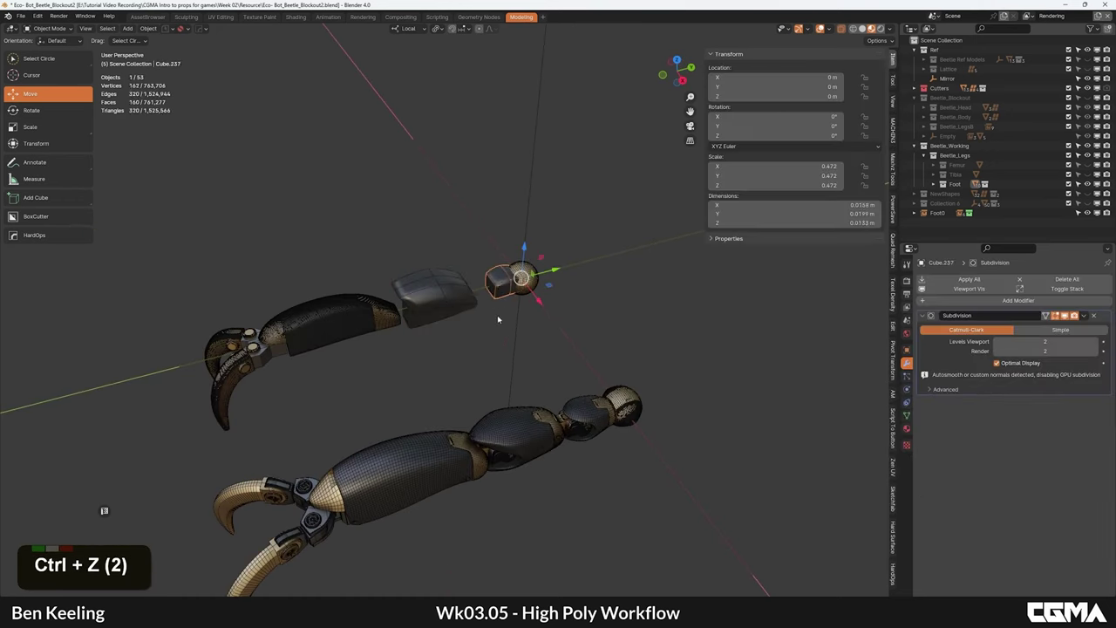
# Step: Delete the small block beside the ball joint and duplicate the shell segment about 0.0325 m along Y into its place
pyautogui.press('Delete')
pyautogui.click(437, 312)
pyautogui.hotkey('shift', 'd')
pyautogui.middleClick(516, 281)
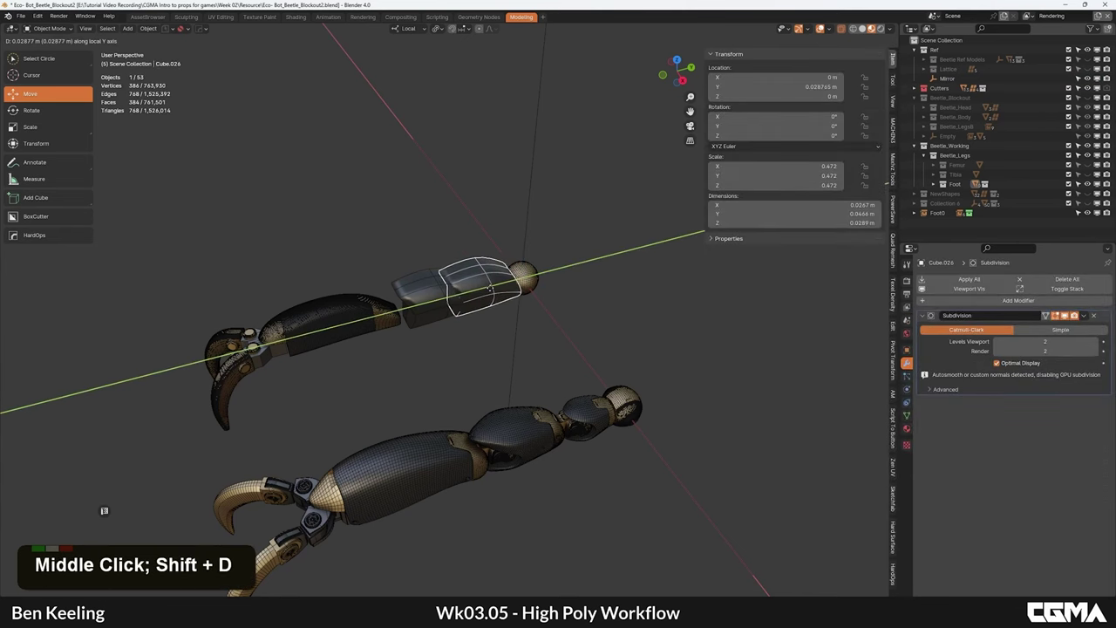
pyautogui.click(497, 293)
pyautogui.moveTo(497, 294); pyautogui.dragTo(617, 309, button='middle')
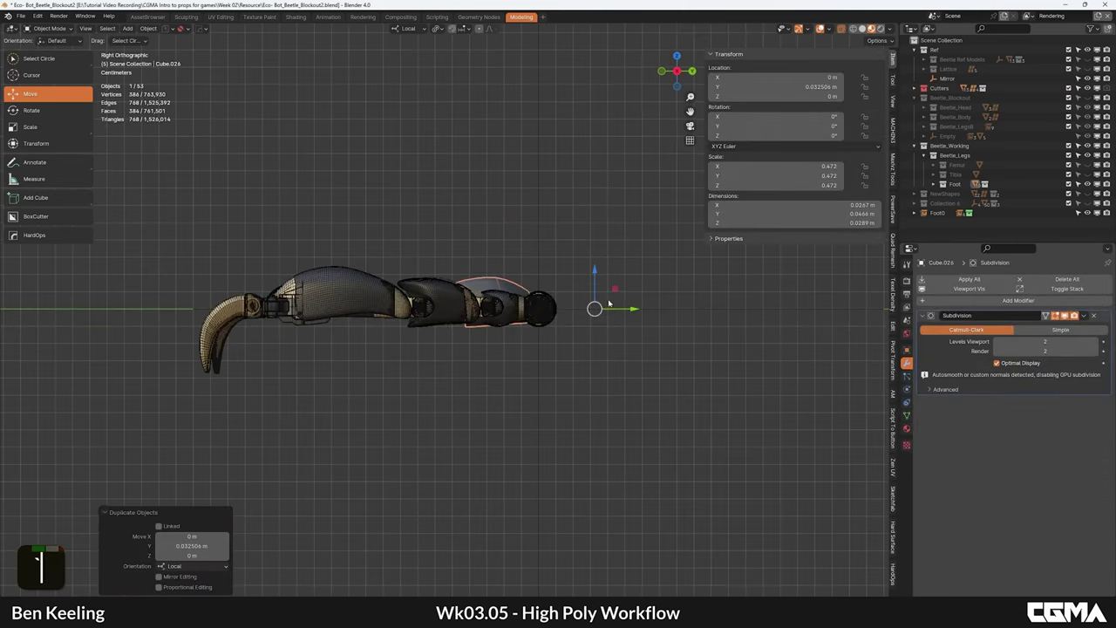
# Step: Set the duplicated segment's origin to its surface centre of mass
pyautogui.press('`')
pyautogui.scroll(3, 434, 314)
pyautogui.keyDown('shift'); pyautogui.moveTo(436, 314); pyautogui.dragTo(549, 348, button='middle'); pyautogui.keyUp('shift')
pyautogui.press('s')
pyautogui.rightClick(503, 295)
pyautogui.hotkey('alt', 'shift', 'a')
pyautogui.click(623, 274)
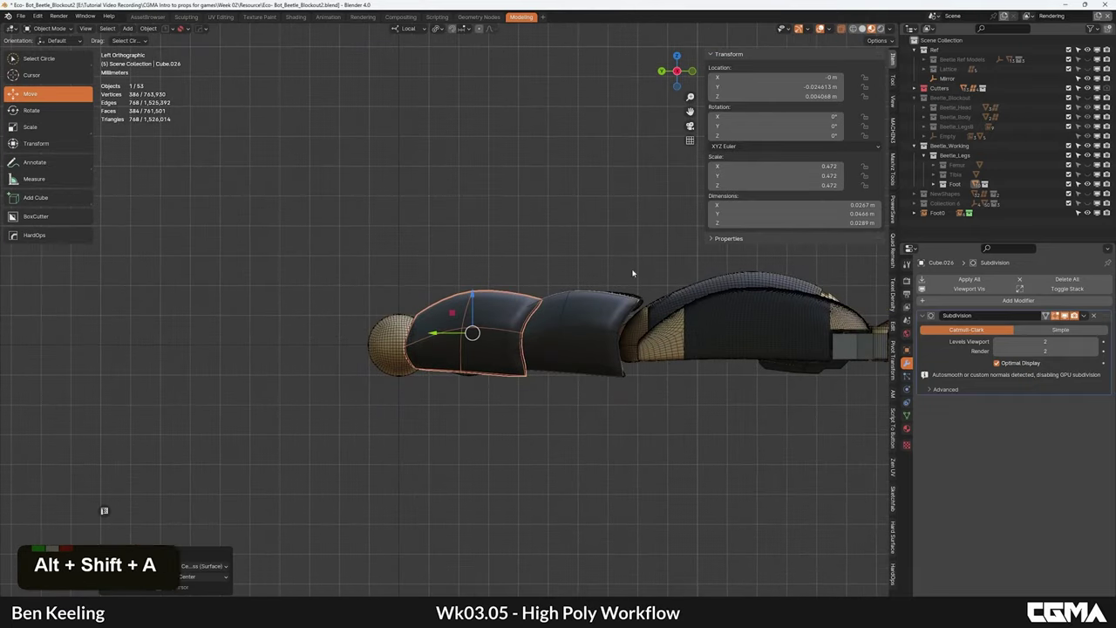
# Step: Scale the duplicated segment to about 0.779 and move it down against the ball joint, in line with the leg
pyautogui.press('s')
pyautogui.click(608, 281)
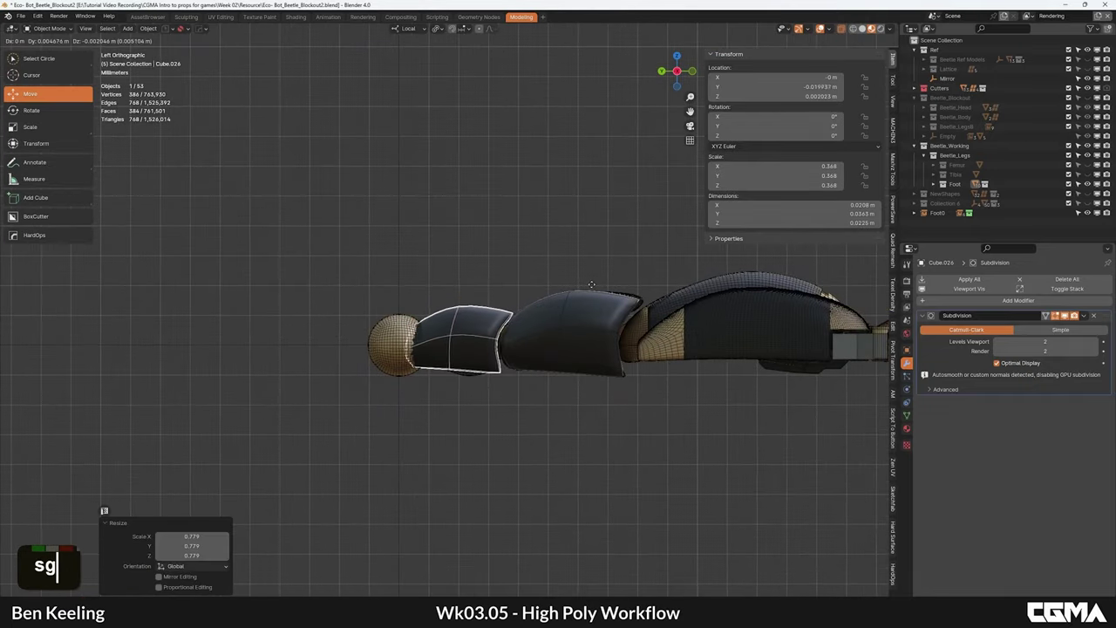
pyautogui.click(591, 284)
pyautogui.scroll(-3, 586, 277)
pyautogui.press('Tab')
pyautogui.press('Tab')
pyautogui.click(568, 257)
# Step: Open the small segment's mesh for editing in top view
pyautogui.keyDown('alt'); pyautogui.moveTo(567, 259); pyautogui.dragTo(445, 323, button='middle'); pyautogui.keyUp('alt')
pyautogui.scroll(-1, 495, 349)
pyautogui.scroll(3, 445, 322)
pyautogui.press('`')
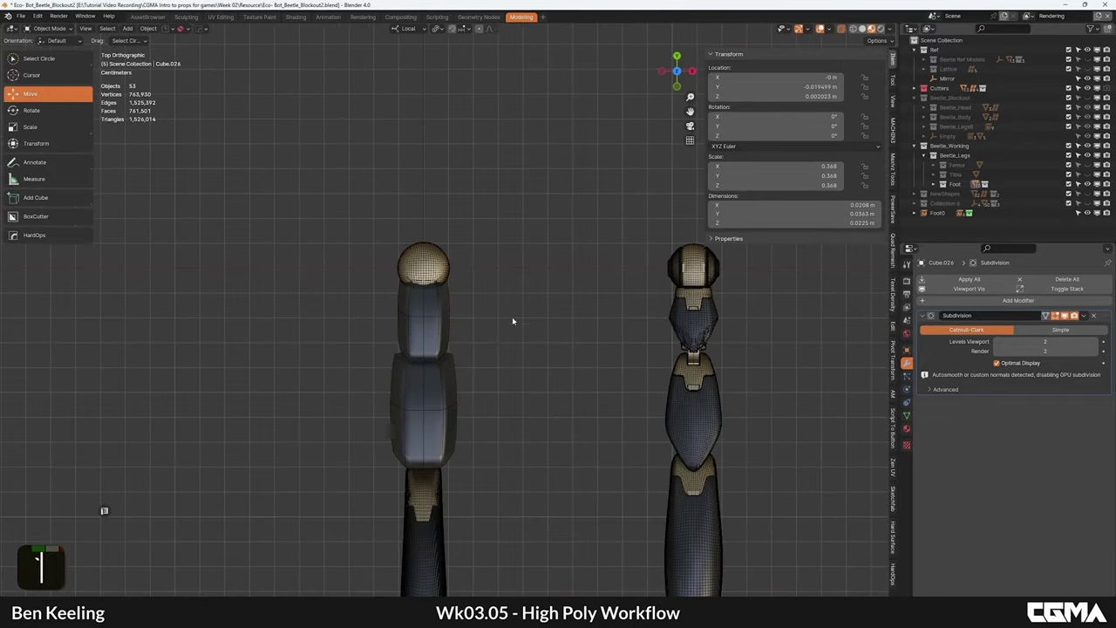
pyautogui.scroll(4, 445, 313)
pyautogui.press('Tab')
pyautogui.press('b')
pyautogui.moveTo(526, 279); pyautogui.dragTo(360, 224)
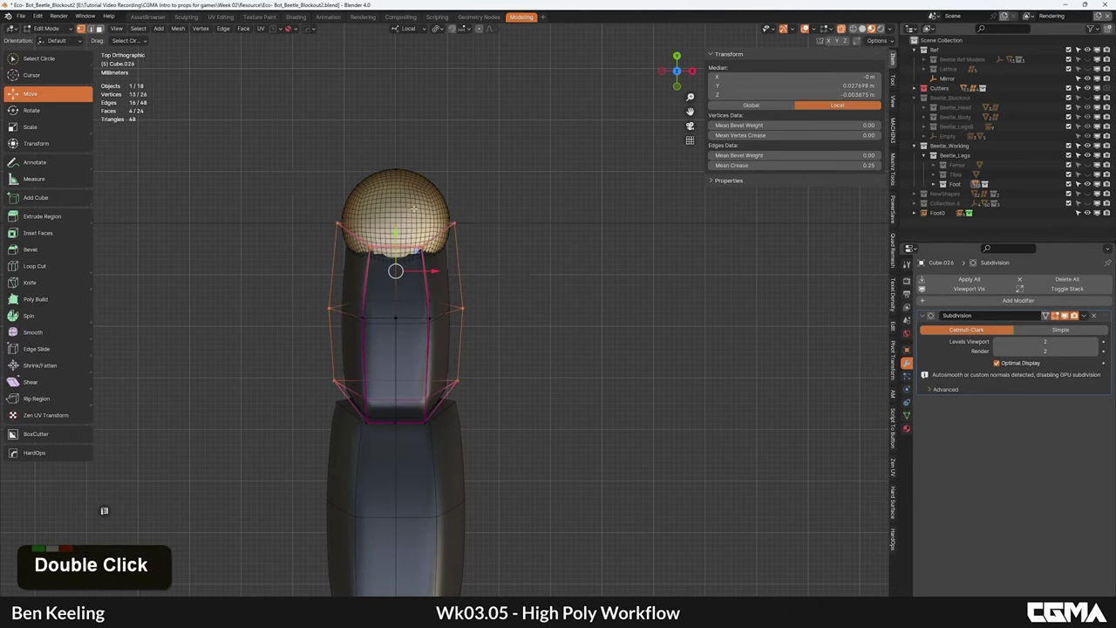
pyautogui.keyDown('shift'); pyautogui.moveTo(523, 218); pyautogui.dragTo(538, 268, button='middle'); pyautogui.keyUp('shift')
pyautogui.press('s')
pyautogui.rightClick(514, 262)
pyautogui.doubleClick(549, 299)
# Step: Scale the small segment's ball-side end vertices narrower and move them about 0.0017 m along Y away from the ball
pyautogui.press('b')
pyautogui.moveTo(526, 316); pyautogui.dragTo(246, 203)
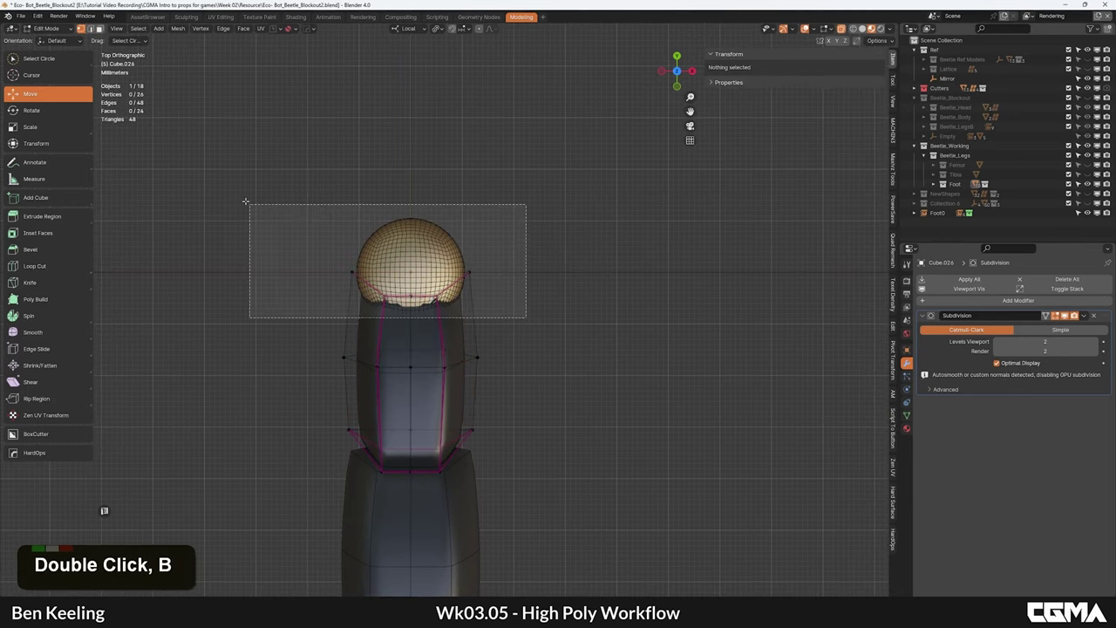
pyautogui.press('s')
pyautogui.click(463, 231)
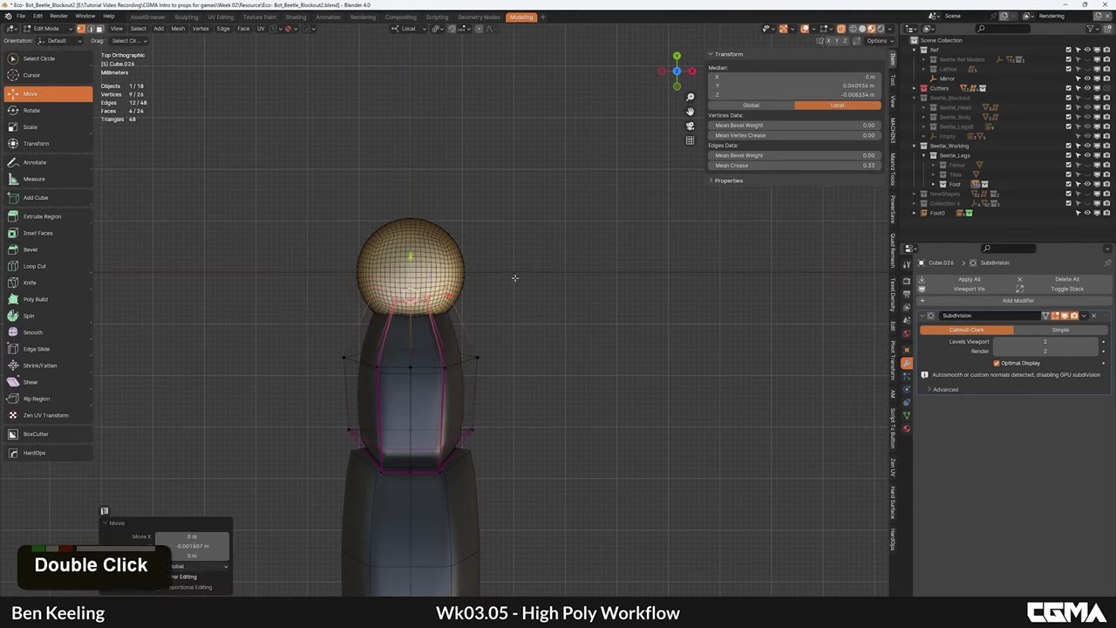
pyautogui.click(515, 278)
# Step: Scale the large segment's ball-side end vertices inward so that end tapers under the small segment, and leave mesh editing
pyautogui.keyDown('shift'); pyautogui.moveTo(514, 278); pyautogui.dragTo(501, 86, button='middle'); pyautogui.keyUp('shift')
pyautogui.press('Tab')
pyautogui.click(395, 371)
pyautogui.press('Tab')
pyautogui.press('b')
pyautogui.moveTo(535, 297); pyautogui.dragTo(298, 212)
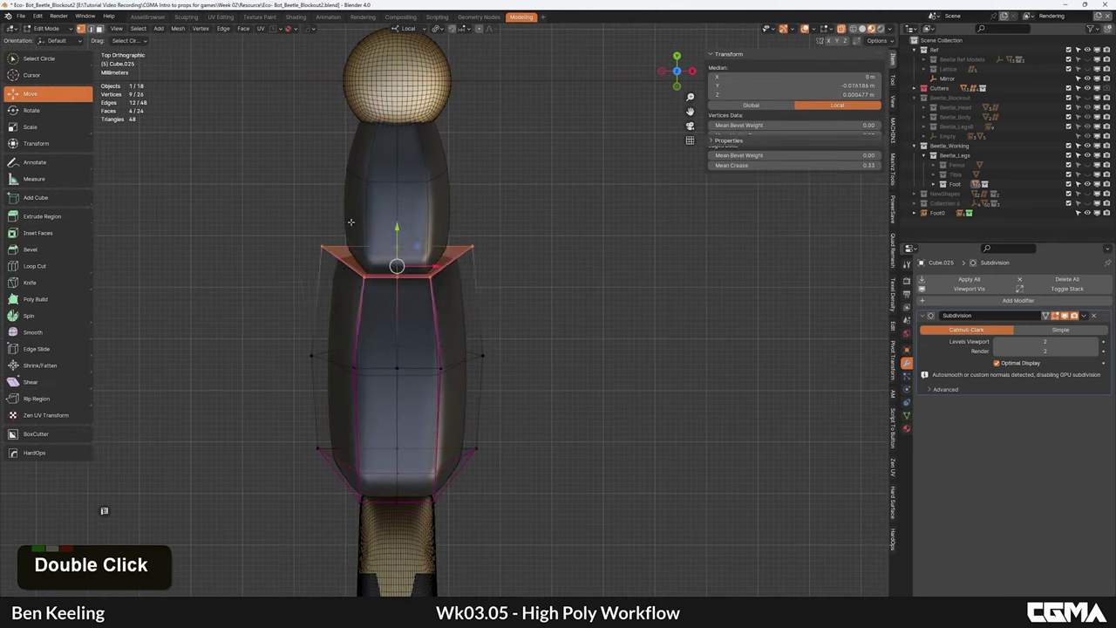
pyautogui.press('g')
pyautogui.press('s')
pyautogui.click(498, 213)
pyautogui.press('Tab')
# Step: Inspect the tapered leg segments in perspective and bring the beetle reference board over the viewport
pyautogui.scroll(-7, 465, 270)
pyautogui.click(465, 269)
pyautogui.keyDown('alt'); pyautogui.moveTo(442, 322); pyautogui.dragTo(436, 359, button='middle'); pyautogui.keyUp('alt')
pyautogui.scroll(3, 302, 227)
pyautogui.click(381, 269)
pyautogui.moveTo(380, 269); pyautogui.dragTo(491, 329, button='middle')
pyautogui.moveTo(1115, 306); pyautogui.dragTo(724, 331, button='right')
pyautogui.scroll(-12, 725, 332)
pyautogui.moveTo(789, 301); pyautogui.dragTo(603, 362, button='middle')
pyautogui.moveTo(741, 349); pyautogui.dragTo(628, 355, button='middle')
pyautogui.moveTo(839, 355); pyautogui.dragTo(689, 367, button='middle')
# Step: Examine the leg and foot segments in the Hercules Beetle photo taken from above
pyautogui.scroll(9, 637, 308)
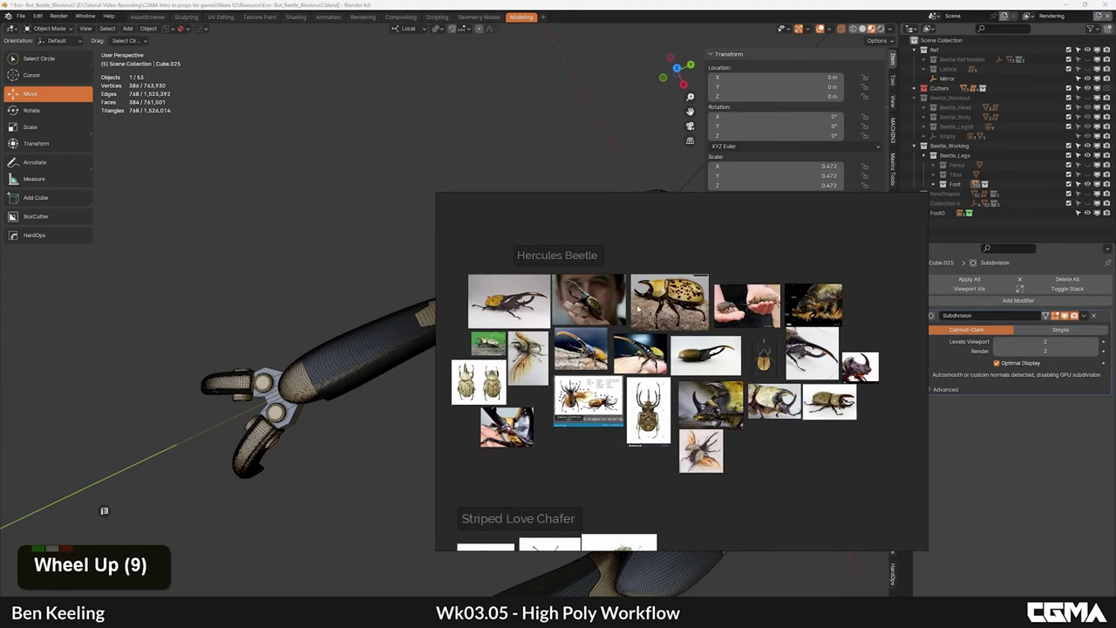
pyautogui.scroll(11, 715, 394)
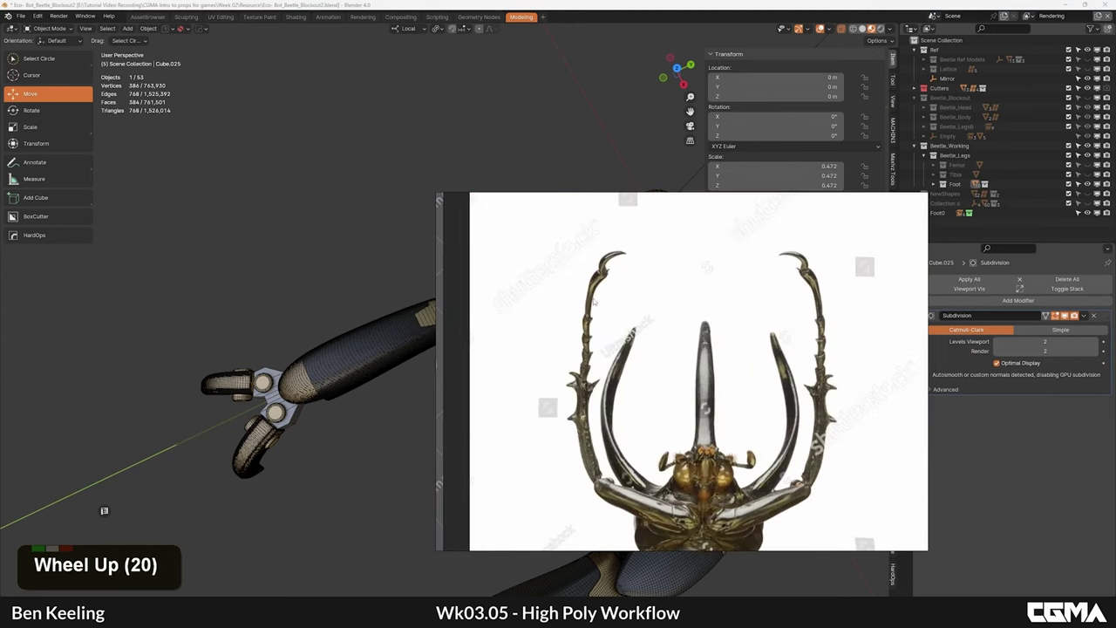
pyautogui.middleClick(603, 342)
pyautogui.scroll(4, 596, 327)
pyautogui.scroll(-5, 620, 328)
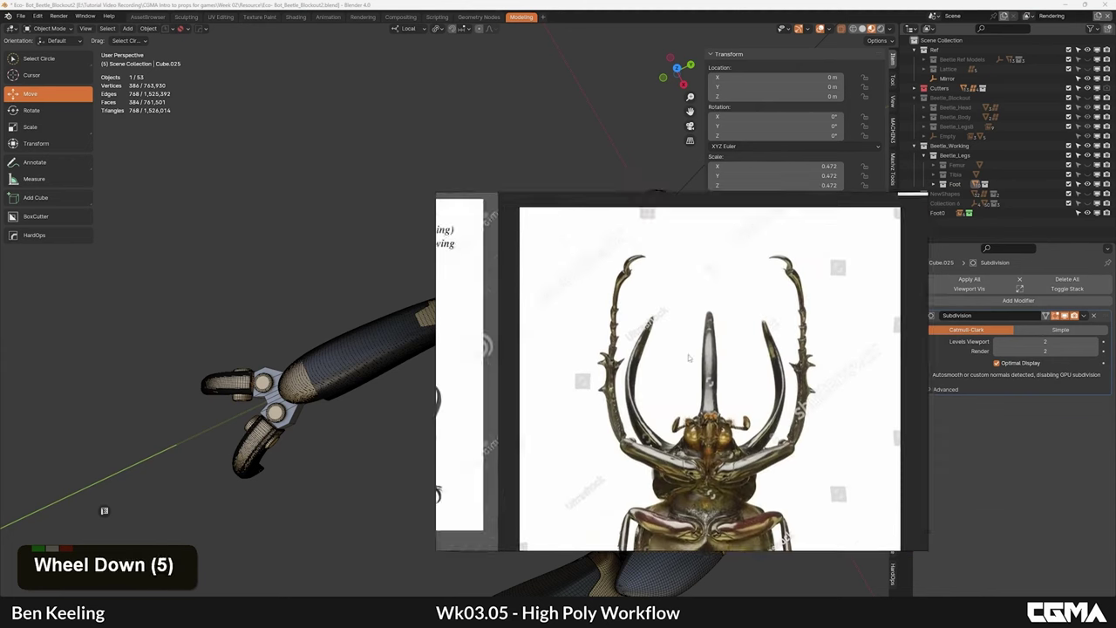
pyautogui.moveTo(761, 377); pyautogui.dragTo(674, 338, button='middle')
pyautogui.scroll(-5, 693, 392)
pyautogui.moveTo(695, 393); pyautogui.dragTo(734, 350, button='middle')
pyautogui.moveTo(753, 435); pyautogui.dragTo(616, 368, button='middle')
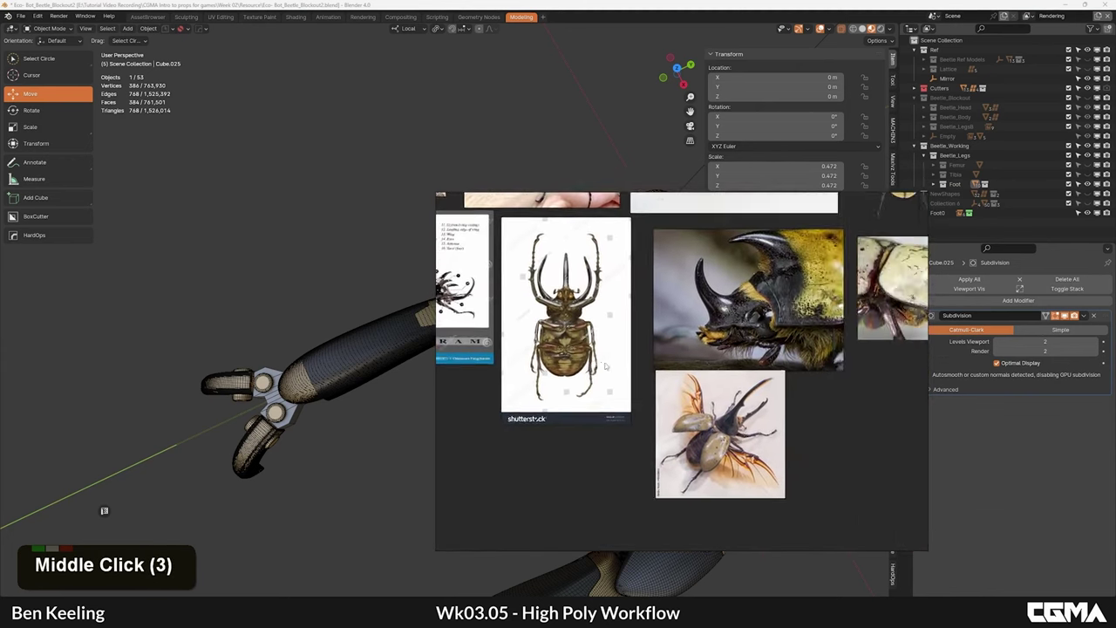
pyautogui.scroll(6, 779, 474)
pyautogui.scroll(5, 726, 394)
pyautogui.scroll(-10, 726, 394)
# Step: Examine the segmented foot in the spotted yellow beetle photo and move the reference board off the viewport
pyautogui.moveTo(725, 393); pyautogui.dragTo(689, 421, button='middle')
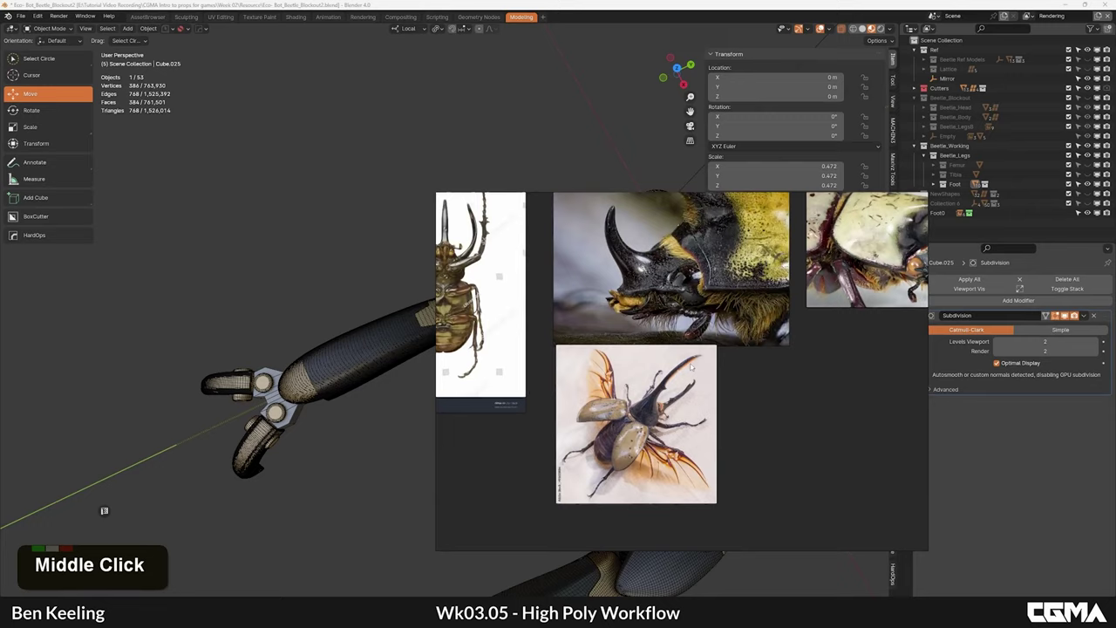
pyautogui.moveTo(761, 283); pyautogui.dragTo(654, 388, button='middle')
pyautogui.moveTo(876, 225); pyautogui.dragTo(705, 351, button='middle')
pyautogui.scroll(8, 697, 326)
pyautogui.scroll(-4, 698, 352)
pyautogui.scroll(8, 705, 349)
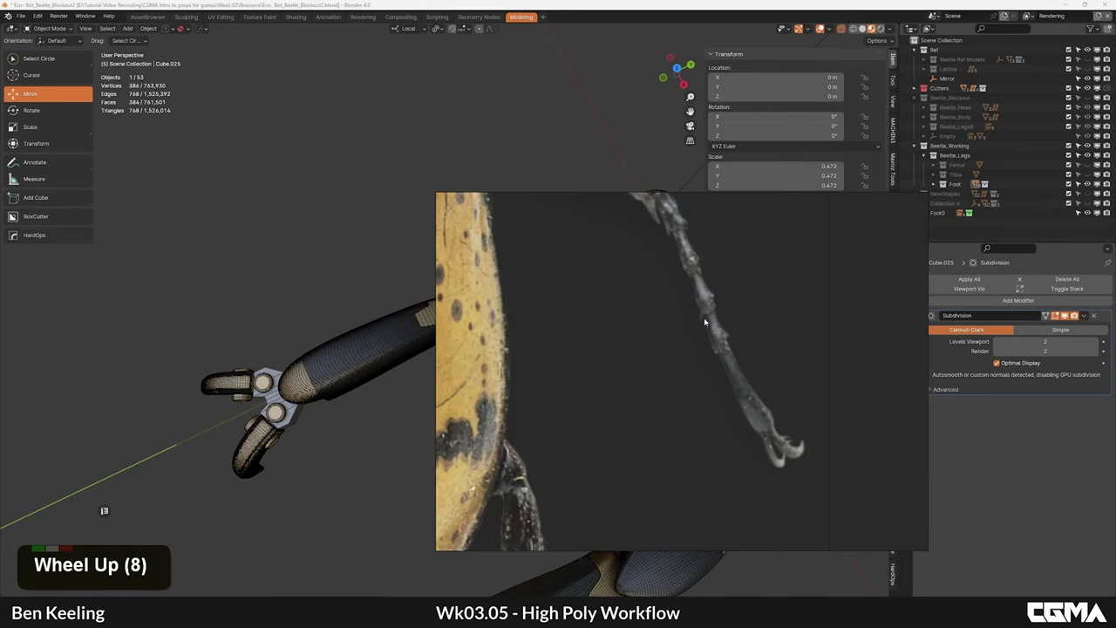
pyautogui.moveTo(565, 368); pyautogui.dragTo(1115, 375, button='right')
# Step: Move the large segment's central claw-side vertices toward the claws in top view to give that end a rounded tip
pyautogui.scroll(-3, 524, 364)
pyautogui.keyDown('shift'); pyautogui.moveTo(564, 440); pyautogui.dragTo(538, 398, button='middle'); pyautogui.keyUp('shift')
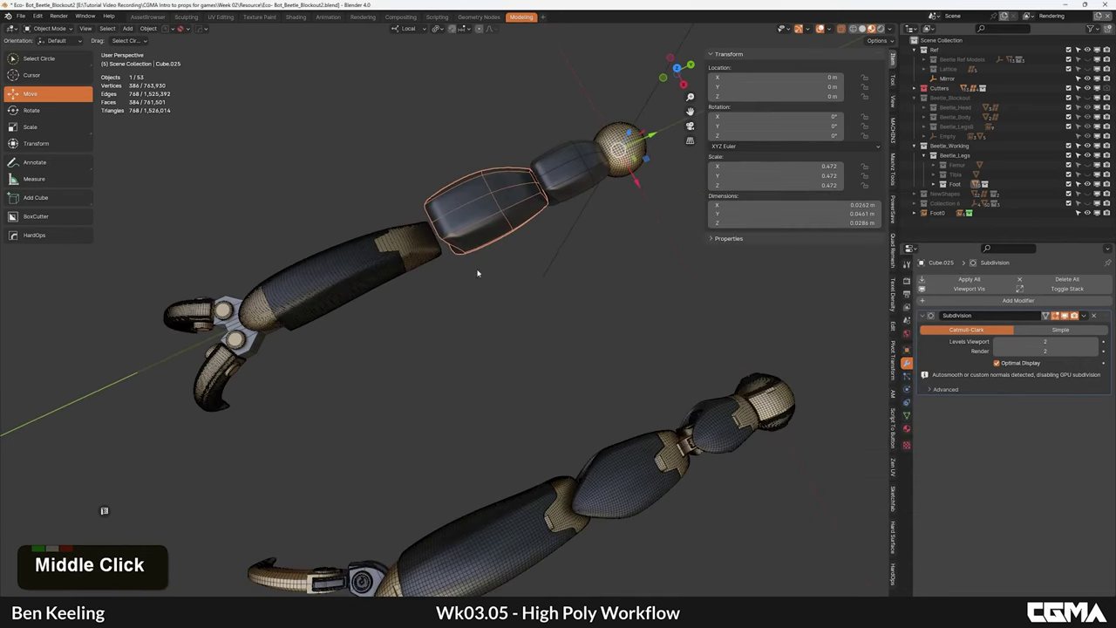
pyautogui.moveTo(477, 273); pyautogui.dragTo(503, 315, button='middle')
pyautogui.press('`')
pyautogui.click(491, 245)
pyautogui.press('1')
pyautogui.click(427, 343)
pyautogui.press('b')
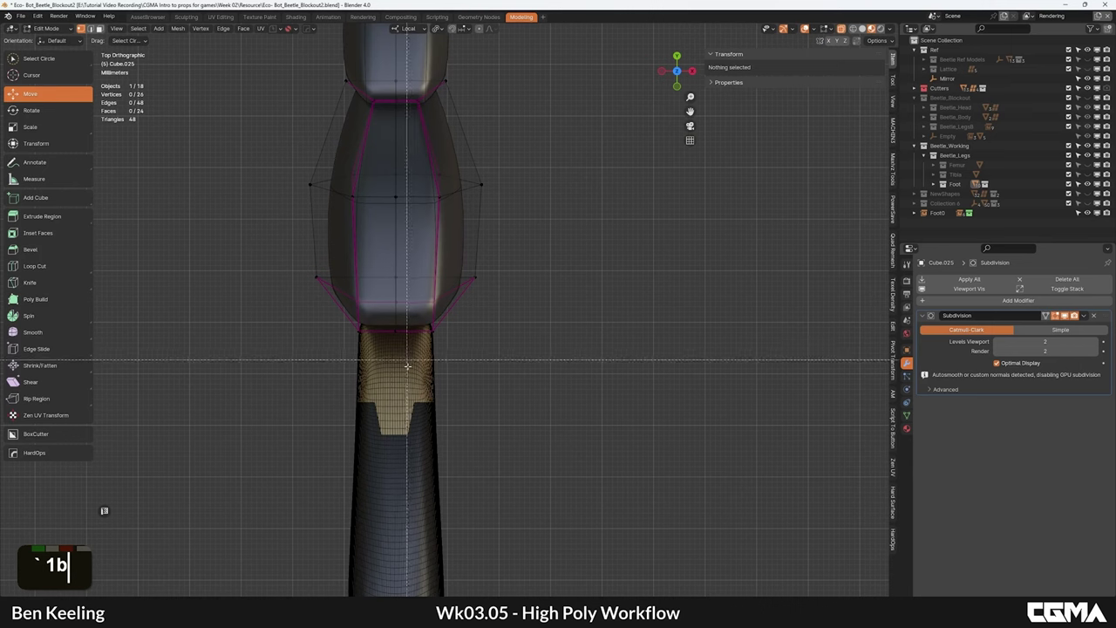
pyautogui.moveTo(409, 369); pyautogui.dragTo(382, 253)
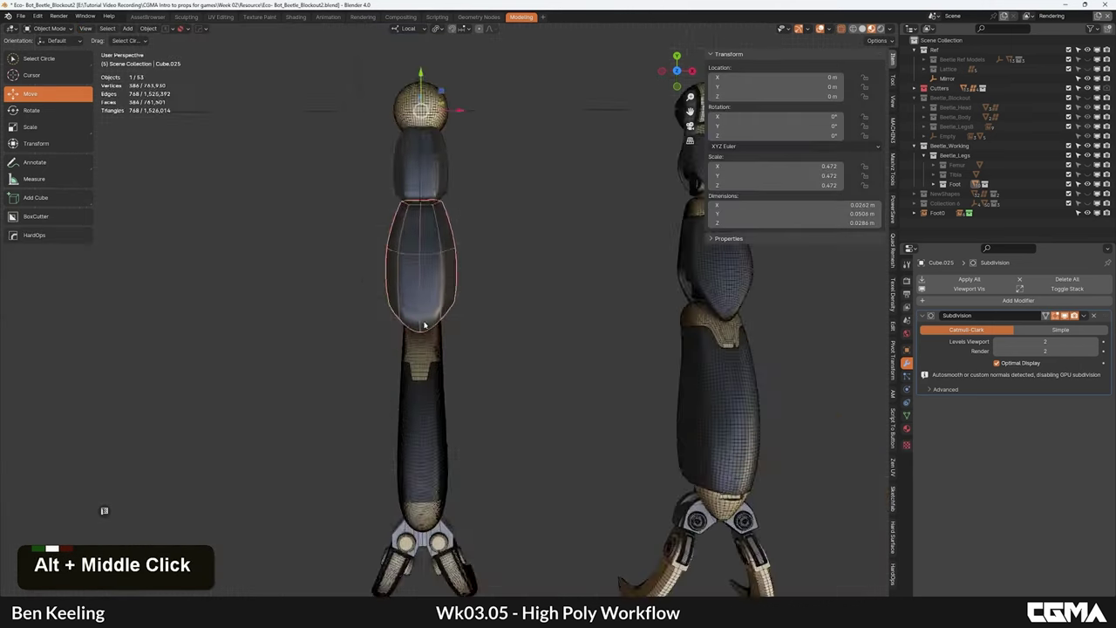
pyautogui.keyDown('alt'); pyautogui.moveTo(488, 331); pyautogui.dragTo(576, 306, button='middle'); pyautogui.keyUp('alt')
pyautogui.keyDown('alt'); pyautogui.moveTo(558, 322); pyautogui.dragTo(541, 331, button='middle'); pyautogui.keyUp('alt')
# Step: Move the small segment's central claw-side vertices toward the claws in top view to round that end, and hide the wireframe overlay
pyautogui.click(511, 343)
pyautogui.press('`')
pyautogui.click(523, 262)
pyautogui.scroll(3, 479, 337)
pyautogui.press('1')
pyautogui.moveTo(334, 348); pyautogui.dragTo(516, 360, button='middle')
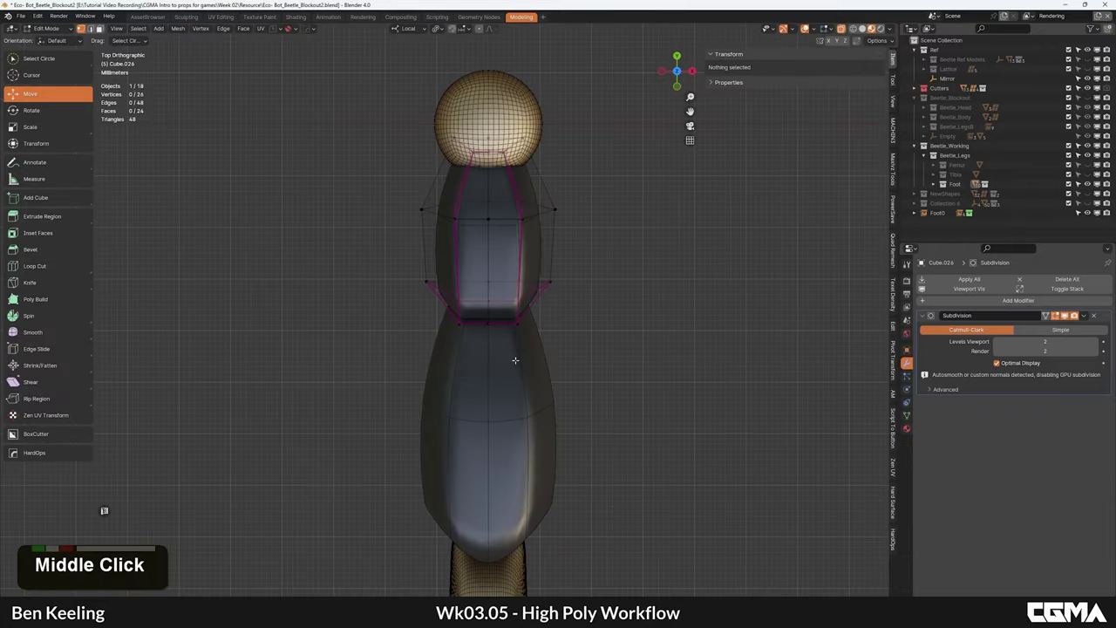
pyautogui.moveTo(498, 376); pyautogui.dragTo(475, 260)
pyautogui.click(478, 282)
pyautogui.press('Tab')
pyautogui.keyDown('alt'); pyautogui.moveTo(479, 283); pyautogui.dragTo(517, 292, button='middle'); pyautogui.keyUp('alt')
pyautogui.click(612, 307)
pyautogui.press('F4')
pyautogui.scroll(-3, 505, 286)
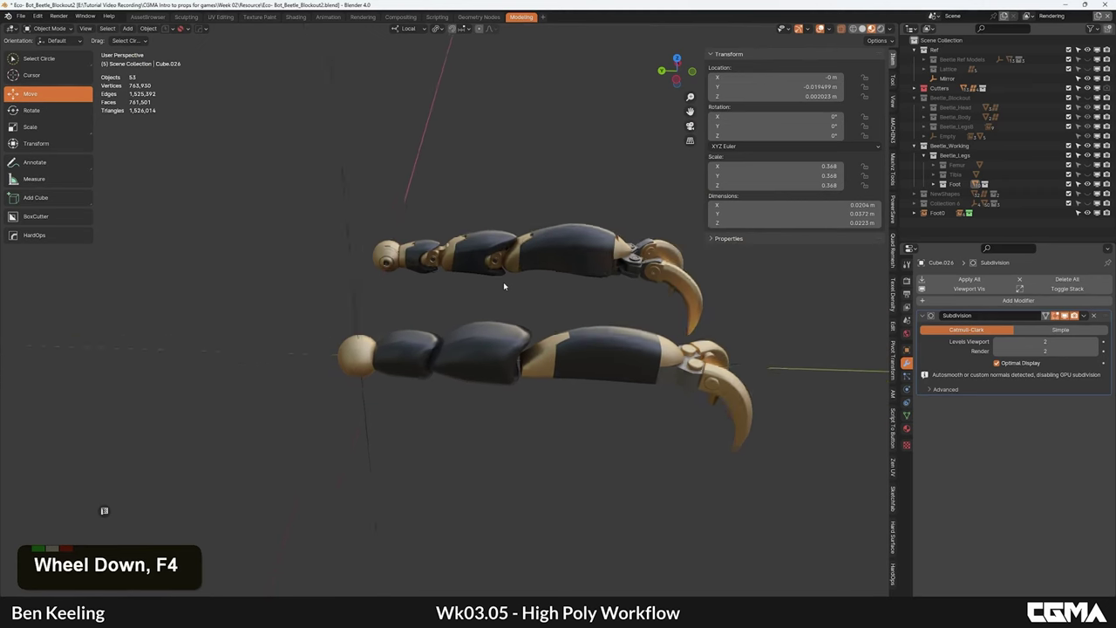
# Step: Remove the crease from the large segment's two upper lengthwise edge lines
pyautogui.moveTo(593, 307); pyautogui.dragTo(391, 330, button='middle')
pyautogui.scroll(3, 391, 330)
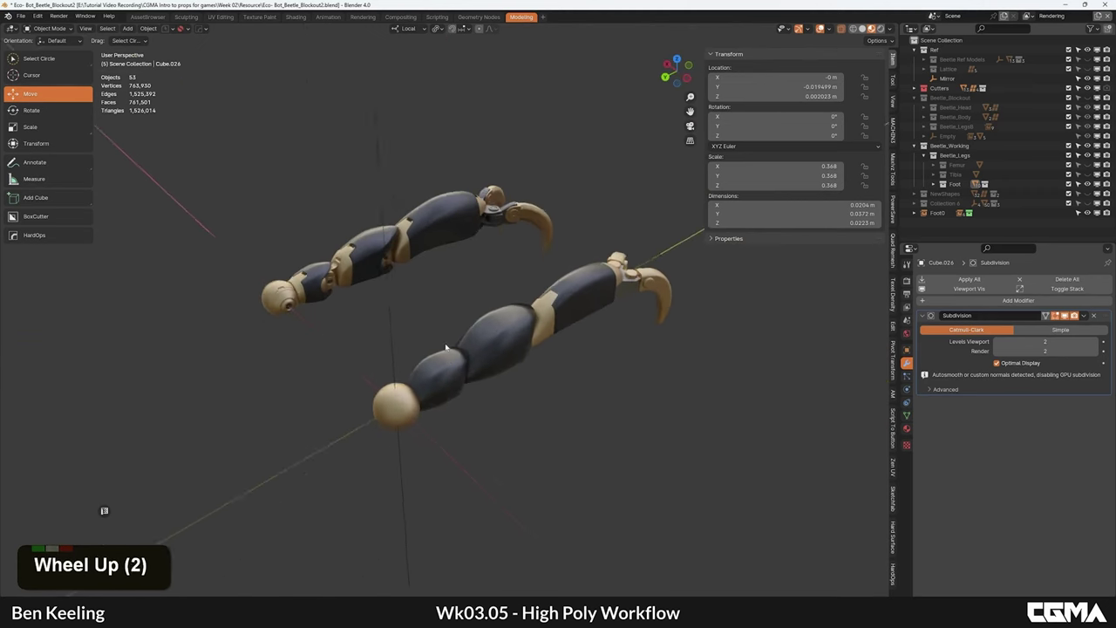
pyautogui.keyDown('alt'); pyautogui.moveTo(504, 347); pyautogui.dragTo(541, 375, button='middle'); pyautogui.keyUp('alt')
pyautogui.press('Tab')
pyautogui.scroll(3, 457, 324)
pyautogui.scroll(1, 457, 325)
pyautogui.press('2')
pyautogui.click(500, 317)
pyautogui.keyDown('alt'); pyautogui.moveTo(499, 317); pyautogui.dragTo(570, 295, button='middle'); pyautogui.keyUp('alt')
pyautogui.keyDown('alt'); pyautogui.moveTo(344, 296); pyautogui.dragTo(513, 261, button='middle'); pyautogui.keyUp('alt')
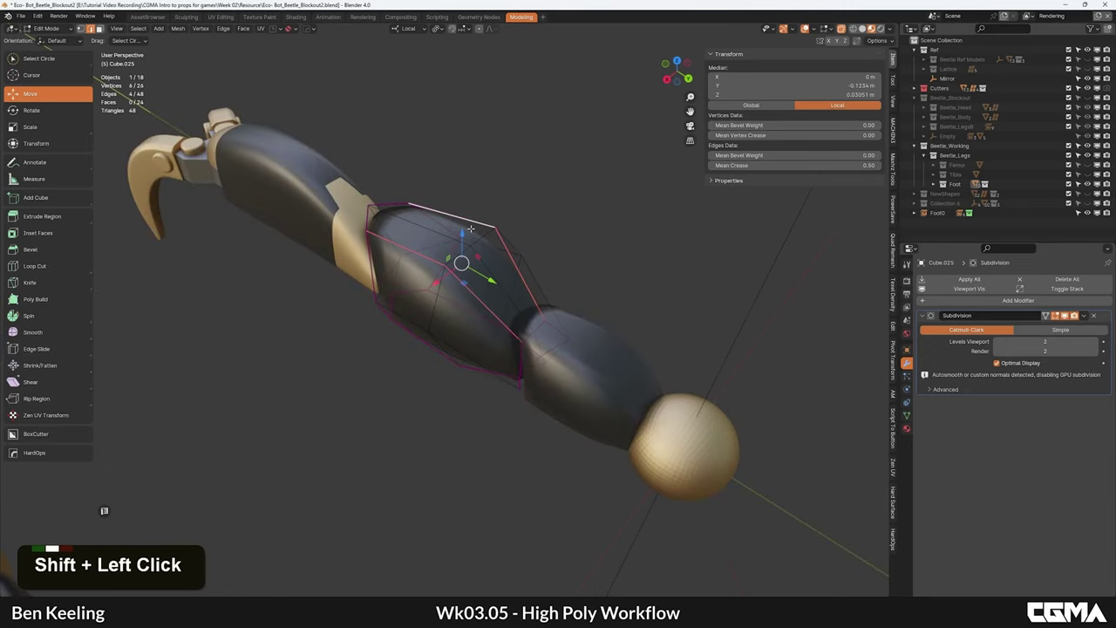
pyautogui.press('q')
pyautogui.press('q')
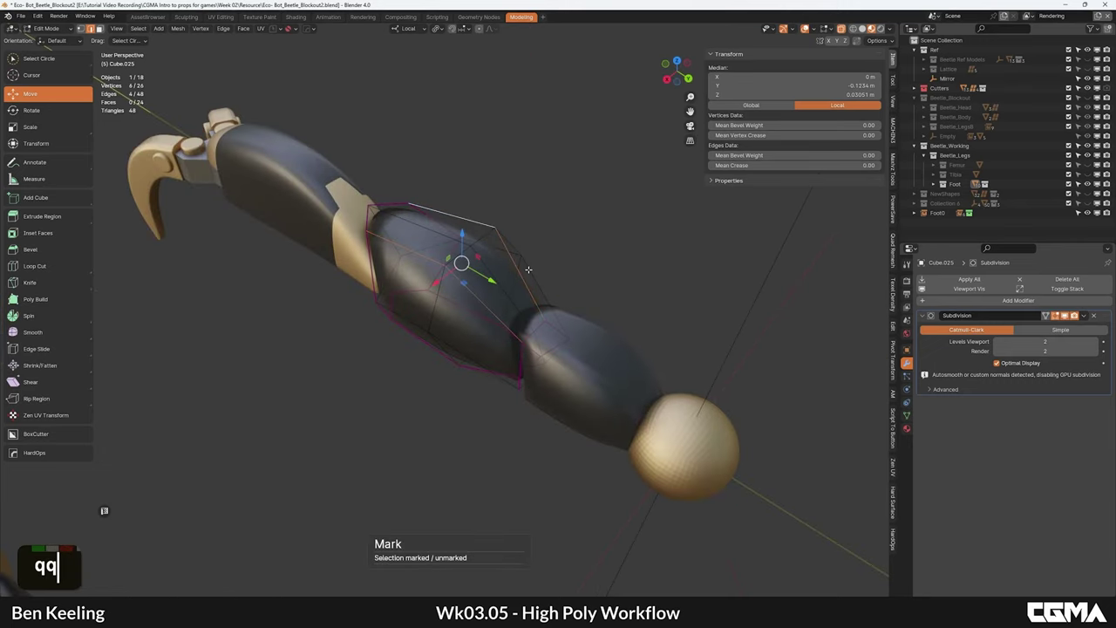
# Step: Adjust the crease marking on the large segment's lower lengthwise edges and check the resulting shape
pyautogui.press('Tab')
pyautogui.scroll(-2, 531, 274)
pyautogui.keyDown('alt'); pyautogui.moveTo(531, 273); pyautogui.dragTo(410, 179, button='middle'); pyautogui.keyUp('alt')
pyautogui.press('Tab')
pyautogui.keyDown('alt'); pyautogui.moveTo(505, 314); pyautogui.dragTo(542, 263, button='middle'); pyautogui.keyUp('alt')
pyautogui.keyDown('shift'); pyautogui.click(486, 288); pyautogui.keyUp('shift')
pyautogui.scroll(2, 542, 263)
pyautogui.hotkey('ctrl', 'z')
pyautogui.keyDown('shift'); pyautogui.click(516, 230); pyautogui.keyUp('shift')
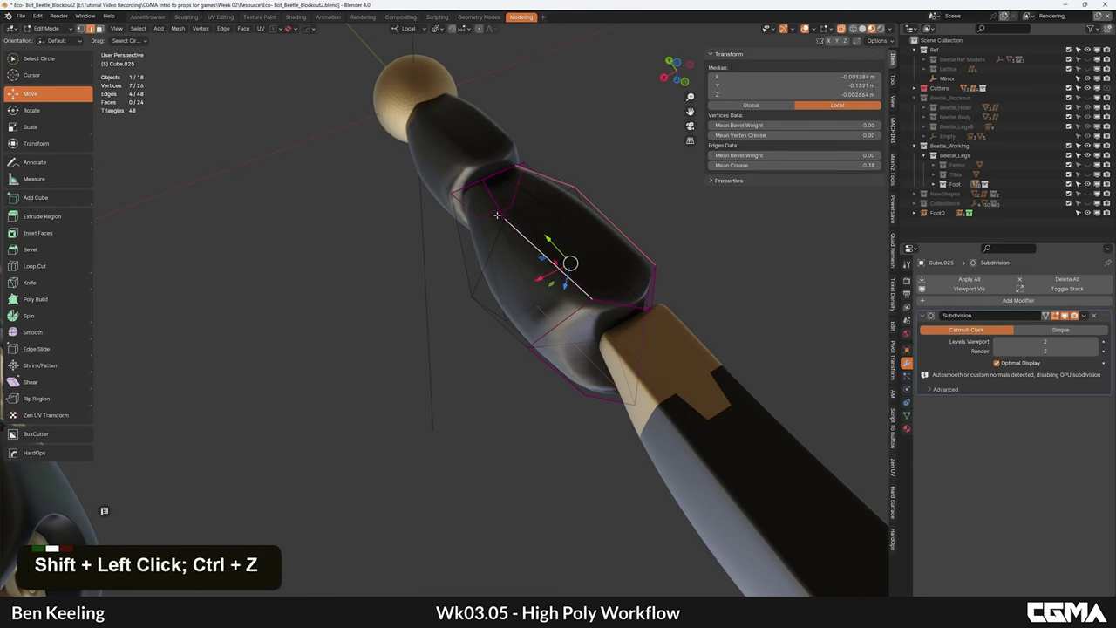
pyautogui.keyDown('shift'); pyautogui.click(509, 242); pyautogui.keyUp('shift')
pyautogui.press('q')
pyautogui.keyDown('shift'); pyautogui.click(510, 213); pyautogui.keyUp('shift')
pyautogui.press('q')
pyautogui.hotkey('ctrl', 'z')
pyautogui.hotkey('ctrl', 'z')
pyautogui.keyDown('alt'); pyautogui.moveTo(501, 214); pyautogui.dragTo(493, 355, button='middle'); pyautogui.keyUp('alt')
pyautogui.press('q')
pyautogui.press('Tab')
pyautogui.press('Tab')
pyautogui.press('q')
pyautogui.press('Tab')
# Step: Set the large segment's viewport subdivision to 4 levels and check its shading beside the finished leg
pyautogui.scroll(-4, 539, 329)
pyautogui.keyDown('alt'); pyautogui.moveTo(539, 330); pyautogui.dragTo(510, 371, button='middle'); pyautogui.keyUp('alt')
pyautogui.scroll(2, 511, 372)
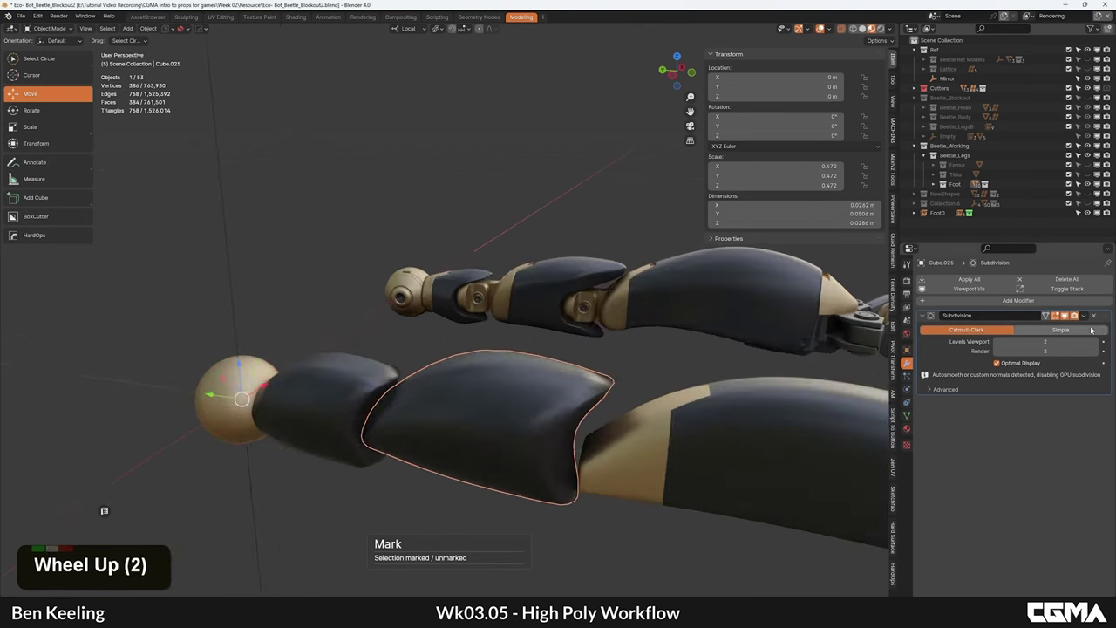
pyautogui.keyDown('alt'); pyautogui.moveTo(536, 301); pyautogui.dragTo(601, 326, button='middle'); pyautogui.keyUp('alt')
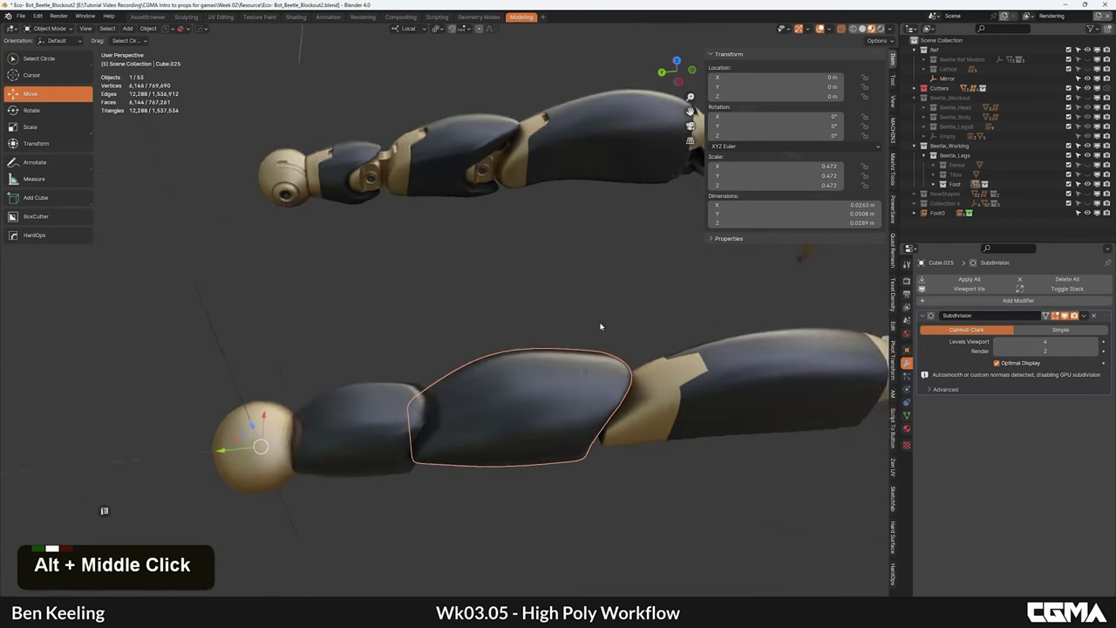
pyautogui.scroll(-1, 575, 349)
pyautogui.press('F4')
pyautogui.press('F4')
pyautogui.keyDown('alt'); pyautogui.moveTo(486, 387); pyautogui.dragTo(584, 403, button='middle'); pyautogui.keyUp('alt')
# Step: Set the small segment's viewport subdivision to 4 levels
pyautogui.click(509, 403)
pyautogui.keyDown('alt'); pyautogui.moveTo(508, 403); pyautogui.dragTo(626, 376, button='middle'); pyautogui.keyUp('alt')
pyautogui.keyDown('alt'); pyautogui.moveTo(558, 324); pyautogui.dragTo(518, 287, button='middle'); pyautogui.keyUp('alt')
pyautogui.scroll(4, 518, 288)
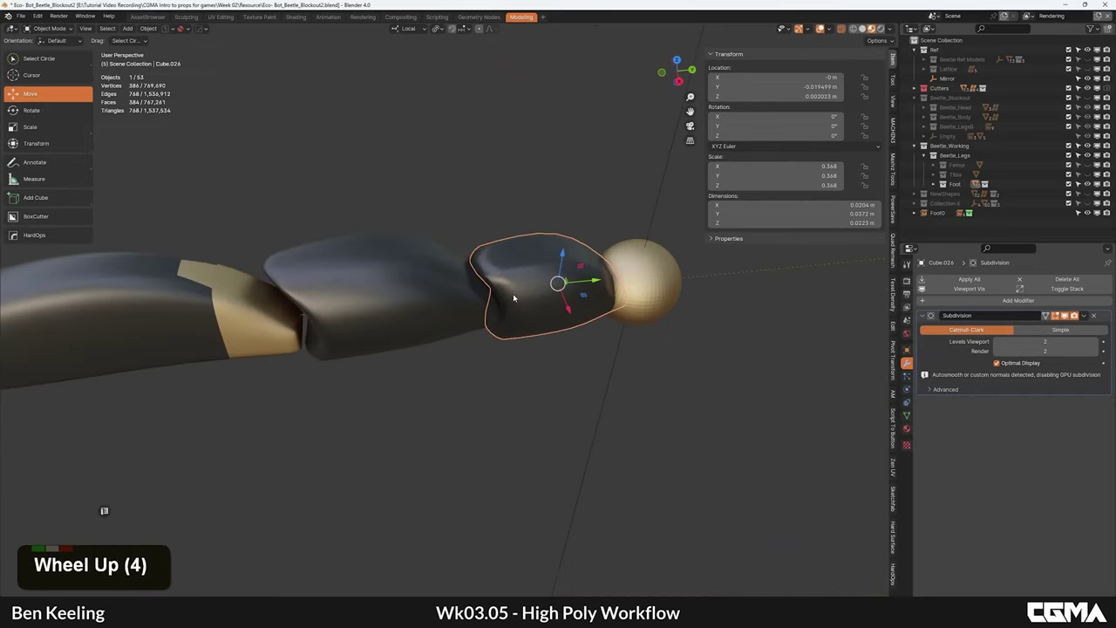
pyautogui.press('F4')
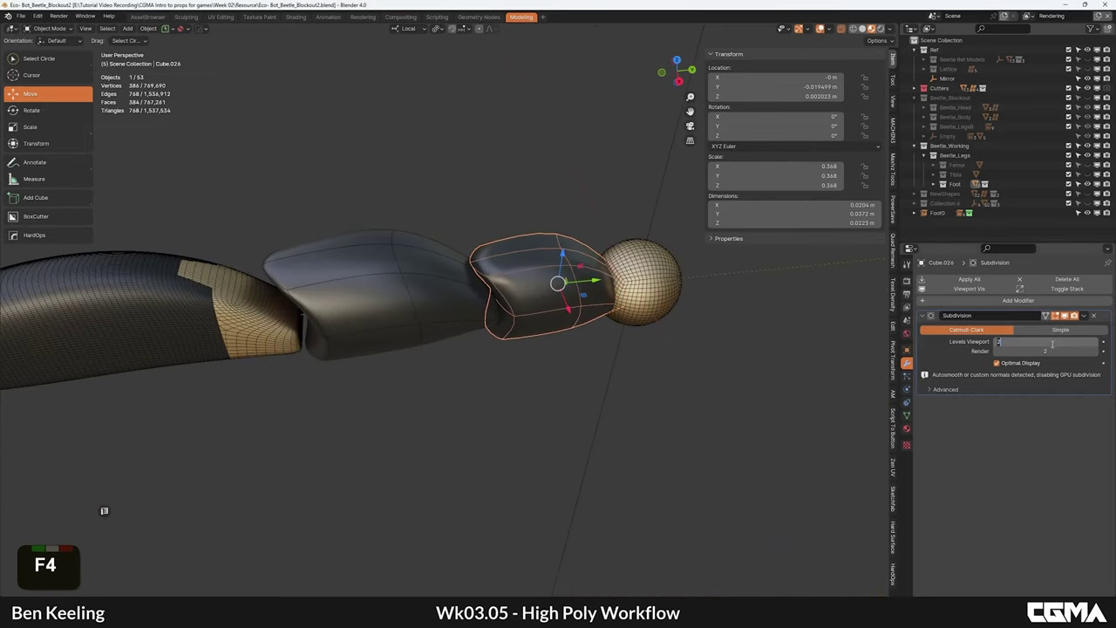
pyautogui.press('Return')
# Step: Change the mean crease of the small segment's four lengthwise edge lines
pyautogui.keyDown('alt'); pyautogui.moveTo(596, 335); pyautogui.dragTo(525, 231, button='middle'); pyautogui.keyUp('alt')
pyautogui.press('2')
pyautogui.keyDown('shift'); pyautogui.click(501, 270); pyautogui.keyUp('shift')
pyautogui.keyDown('shift'); pyautogui.click(414, 366); pyautogui.keyUp('shift')
pyautogui.keyDown('shift'); pyautogui.click(471, 380); pyautogui.keyUp('shift')
pyautogui.keyDown('alt'); pyautogui.moveTo(462, 385); pyautogui.dragTo(376, 359, button='middle'); pyautogui.keyUp('alt')
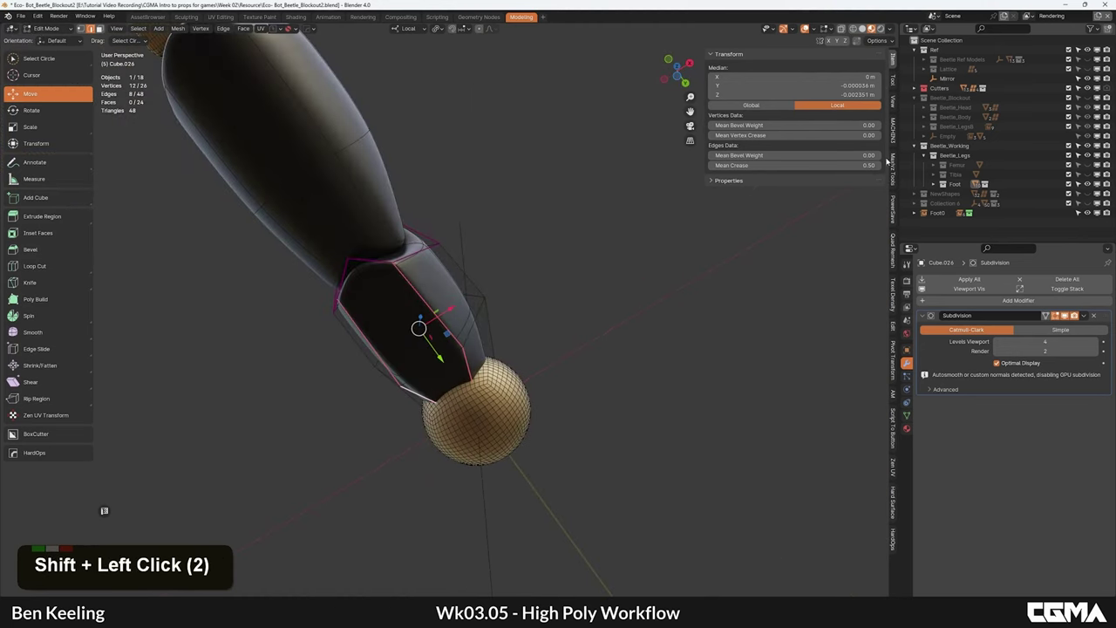
pyautogui.press('Return')
pyautogui.keyDown('alt'); pyautogui.moveTo(378, 344); pyautogui.dragTo(436, 383, button='middle'); pyautogui.keyUp('alt')
pyautogui.press('Tab')
# Step: Compare the two reshaped shell segments with the finished leg from several angles
pyautogui.keyDown('alt'); pyautogui.moveTo(436, 331); pyautogui.dragTo(602, 222, button='middle'); pyautogui.keyUp('alt')
pyautogui.click(601, 223)
pyautogui.scroll(-4, 558, 271)
pyautogui.keyDown('alt'); pyautogui.moveTo(523, 314); pyautogui.dragTo(511, 342, button='middle'); pyautogui.keyUp('alt')
pyautogui.scroll(-3, 448, 309)
pyautogui.scroll(3, 508, 309)
pyautogui.keyDown('alt'); pyautogui.moveTo(573, 264); pyautogui.dragTo(395, 315, button='middle'); pyautogui.keyUp('alt')
pyautogui.scroll(6, 455, 370)
pyautogui.scroll(-3, 509, 322)
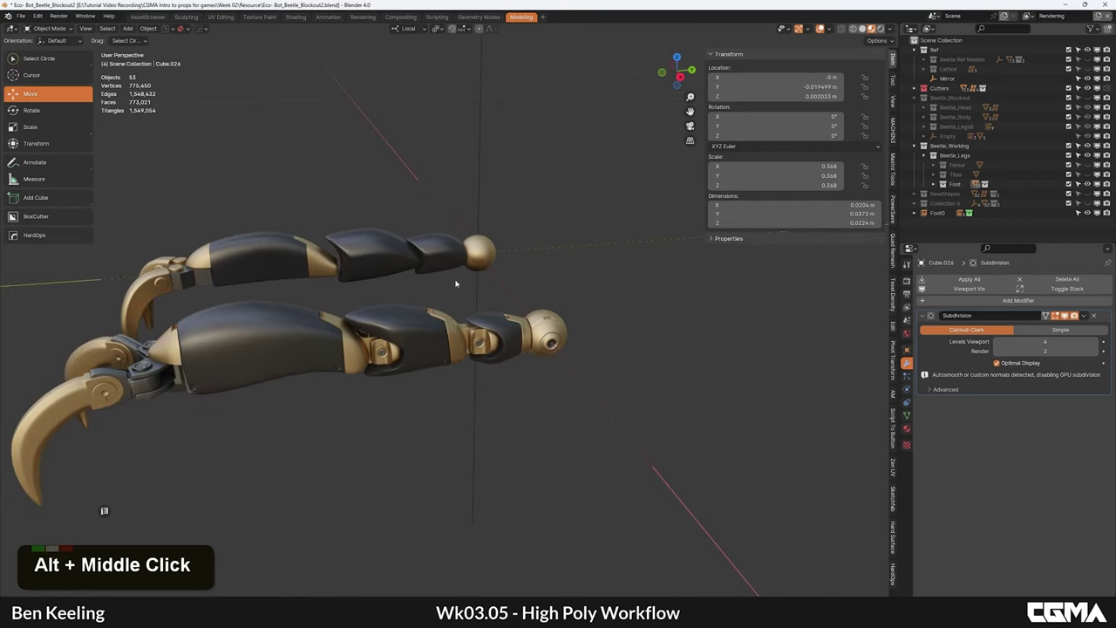
pyautogui.moveTo(482, 358)
pyautogui.keyDown('alt'); pyautogui.mouseDown(button='middle')
pyautogui.moveTo(451, 338)
pyautogui.moveTo(476, 345)
pyautogui.mouseUp(button='middle'); pyautogui.keyUp('alt')
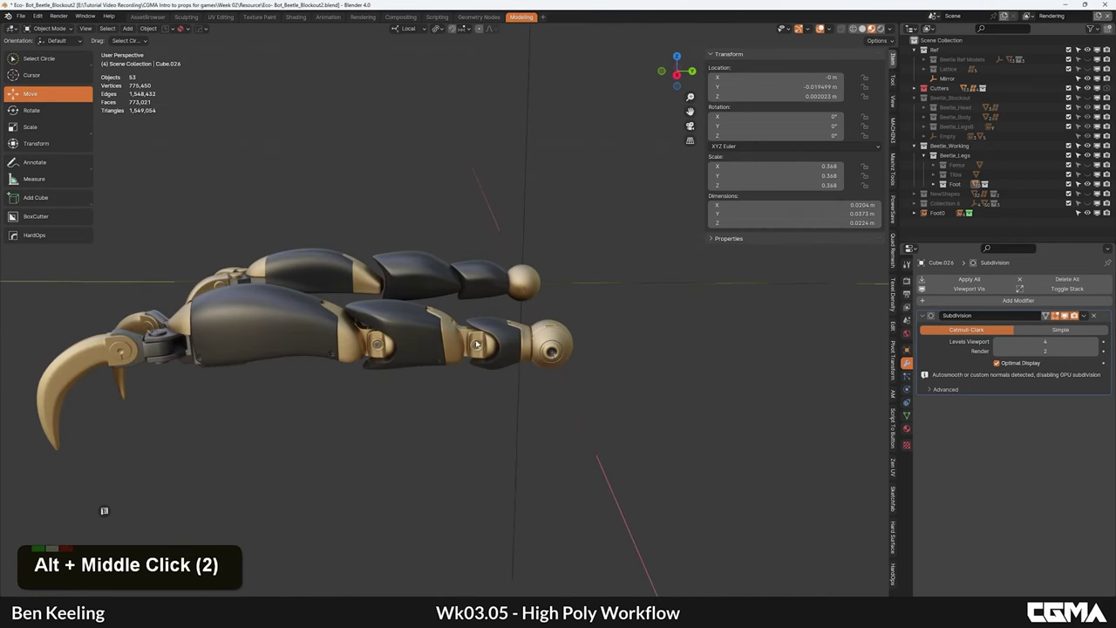
pyautogui.moveTo(404, 277); pyautogui.dragTo(450, 305, button='middle')
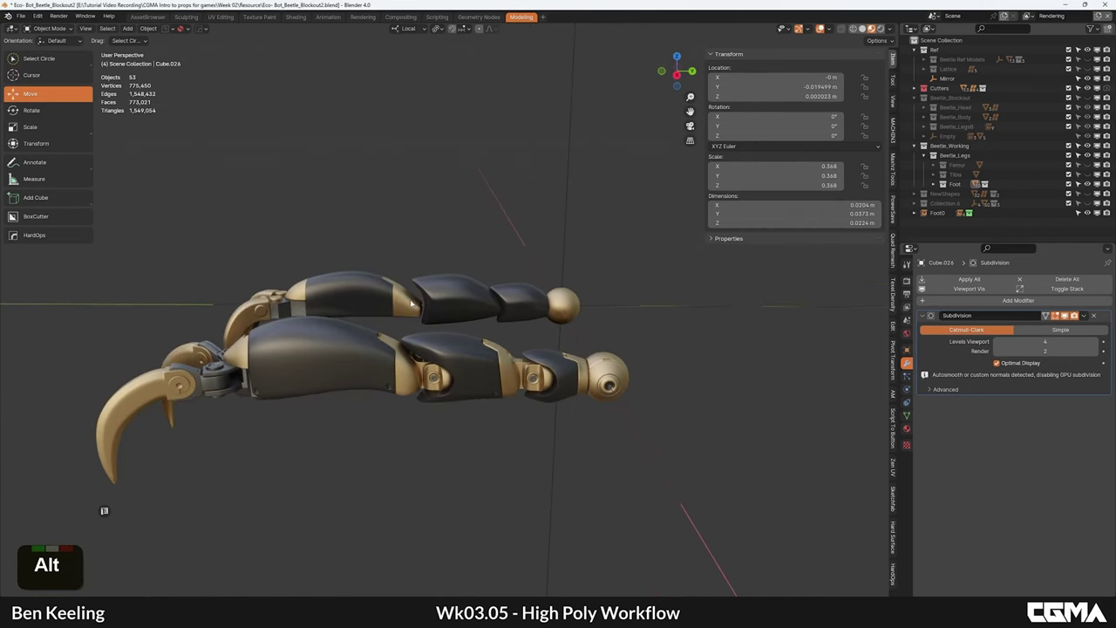
# Step: Select the bronze connector next to the large segment and examine the matching hinge on the finished leg
pyautogui.click(411, 303)
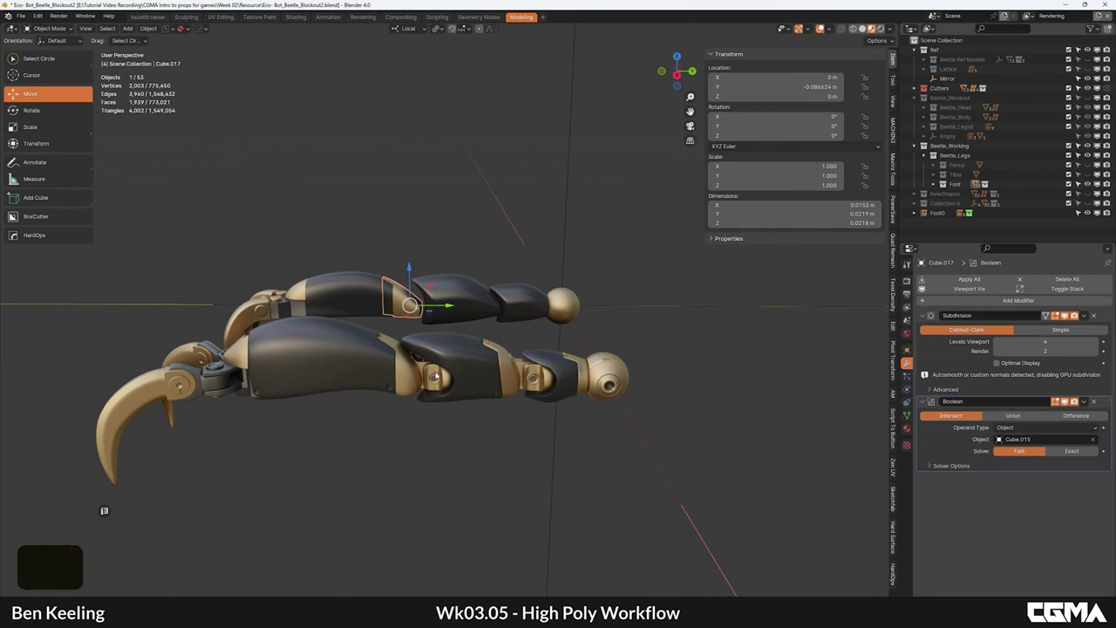
pyautogui.keyDown('alt'); pyautogui.moveTo(436, 376); pyautogui.dragTo(452, 391, button='middle'); pyautogui.keyUp('alt')
pyautogui.scroll(4, 452, 390)
pyautogui.keyDown('alt'); pyautogui.moveTo(450, 438); pyautogui.dragTo(469, 336, button='middle'); pyautogui.keyUp('alt')
pyautogui.moveTo(469, 336); pyautogui.dragTo(491, 382, button='middle')
pyautogui.press('`')
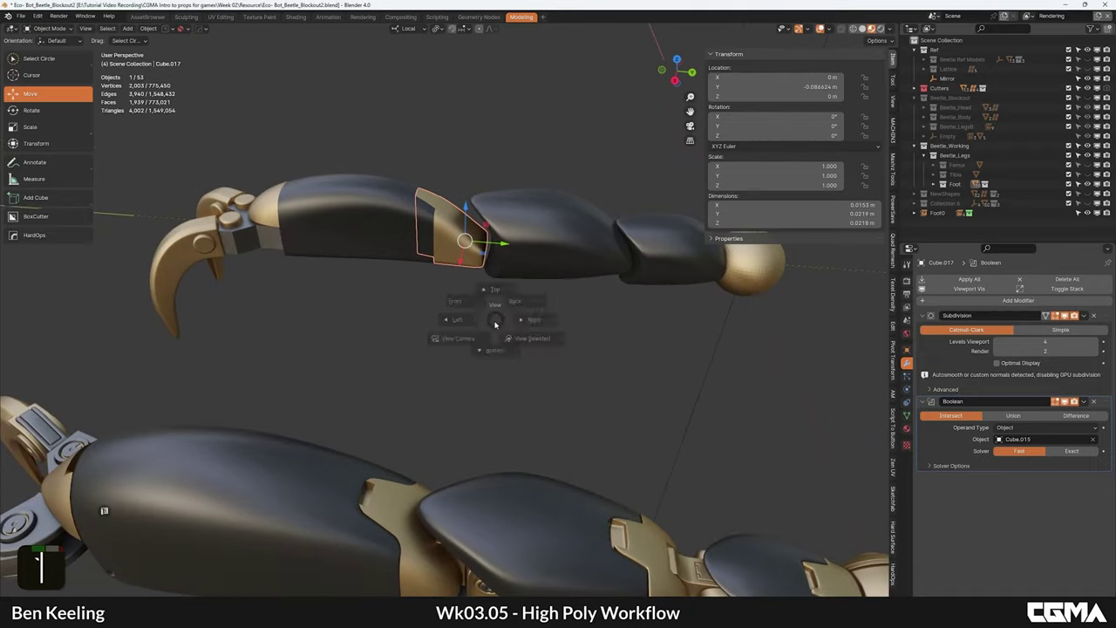
pyautogui.click(494, 290)
pyautogui.scroll(-7, 476, 285)
pyautogui.moveTo(388, 304); pyautogui.dragTo(471, 309, button='middle')
pyautogui.keyDown('alt'); pyautogui.moveTo(471, 309); pyautogui.dragTo(488, 349, button='middle'); pyautogui.keyUp('alt')
pyautogui.moveTo(488, 349); pyautogui.dragTo(481, 385, button='middle')
pyautogui.scroll(2, 481, 385)
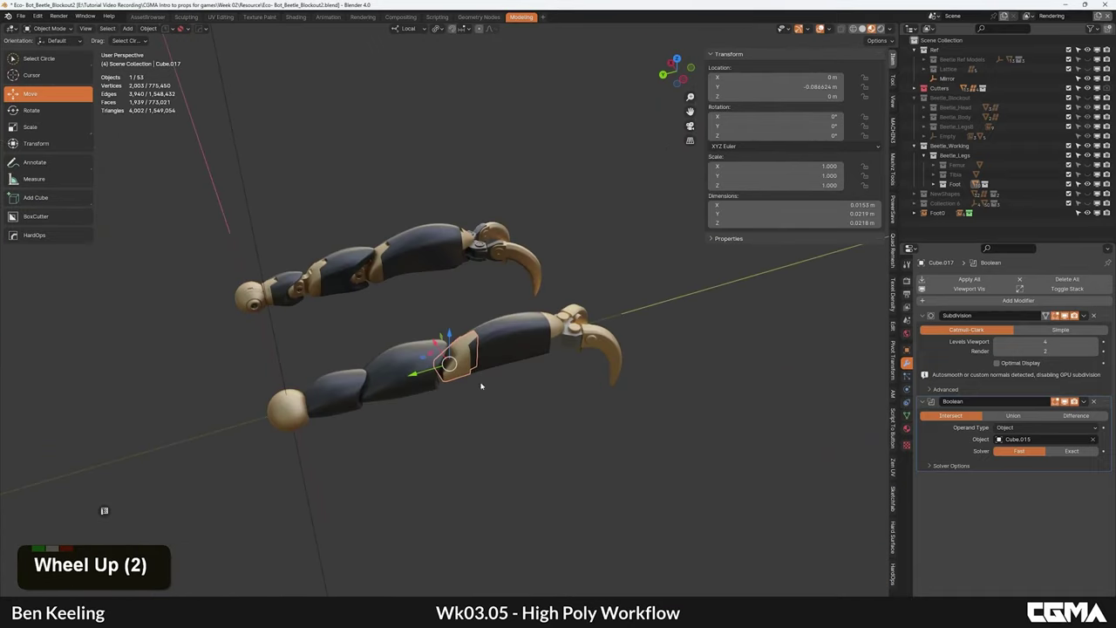
pyautogui.scroll(2, 480, 387)
# Step: Snap the 3D cursor to the selected bronze connector and switch to the left side view
pyautogui.hotkey('shift', 's')
pyautogui.click(523, 432)
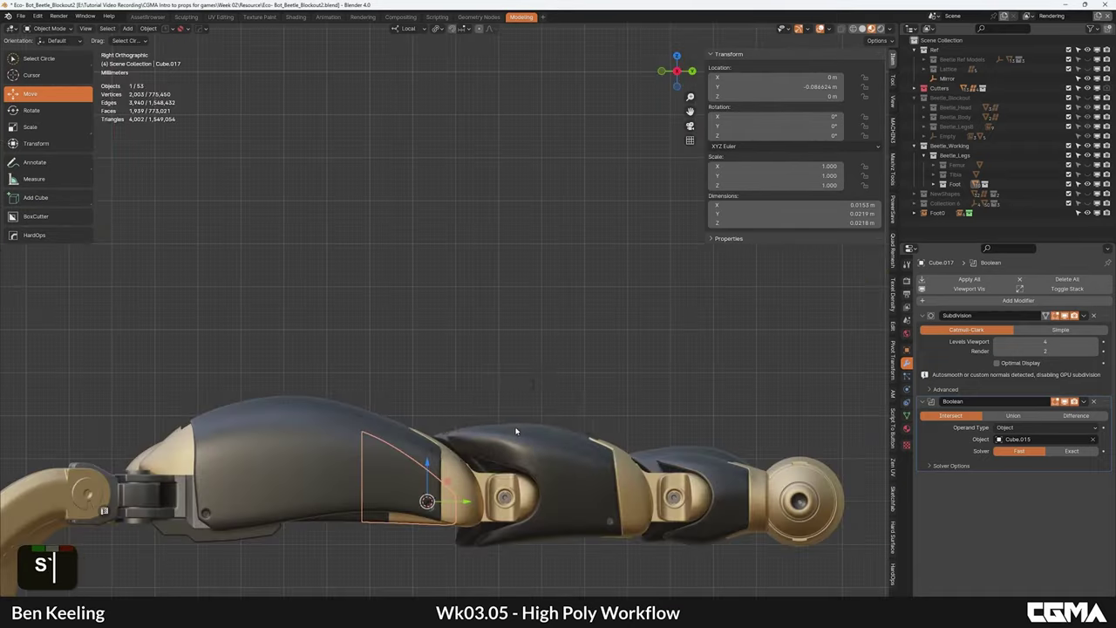
pyautogui.press('`')
pyautogui.click(445, 424)
pyautogui.moveTo(443, 393); pyautogui.dragTo(431, 256, button='middle')
# Step: Draw a thin 32-vertex cylinder about 0.013 m across and move it onto the joint between the large segment and the bronze connector
pyautogui.hotkey('shift', 'a')
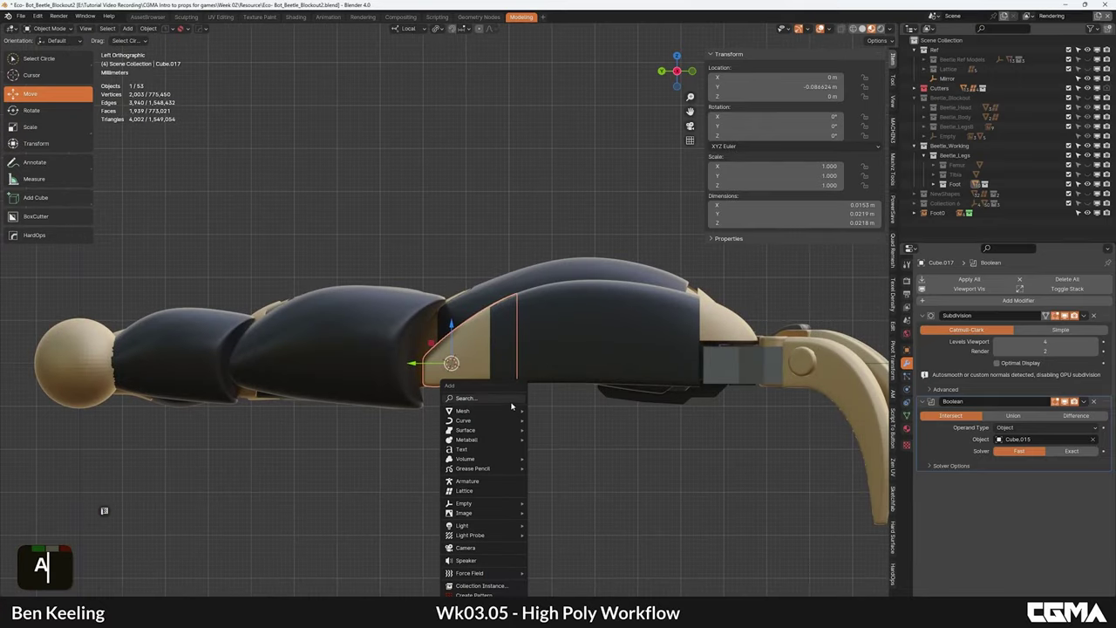
pyautogui.moveTo(466, 414)
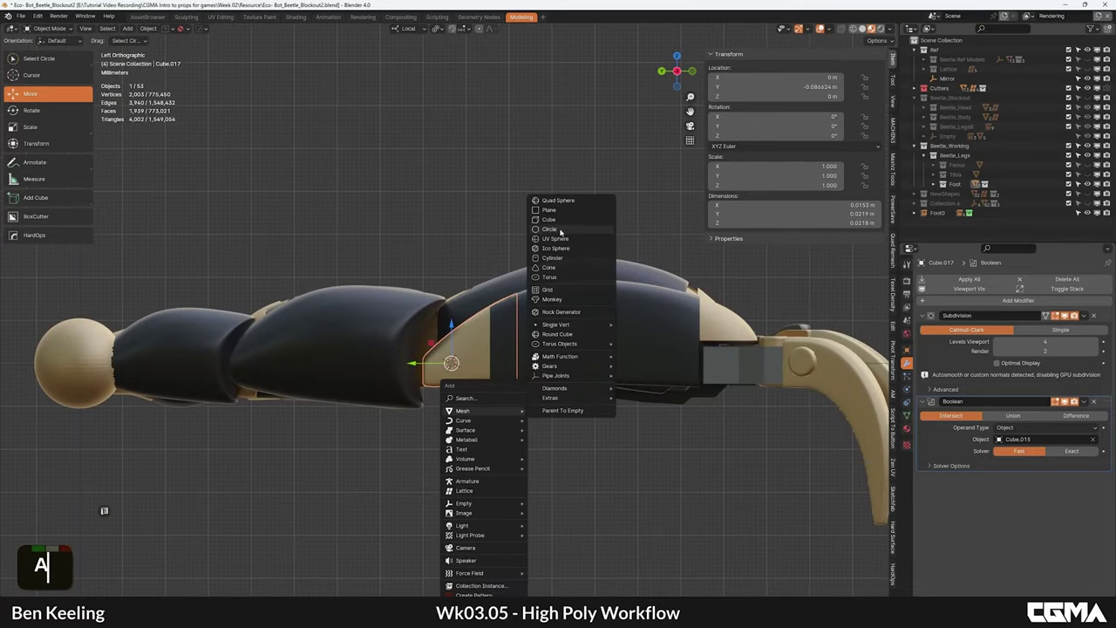
pyautogui.doubleClick(49, 199)
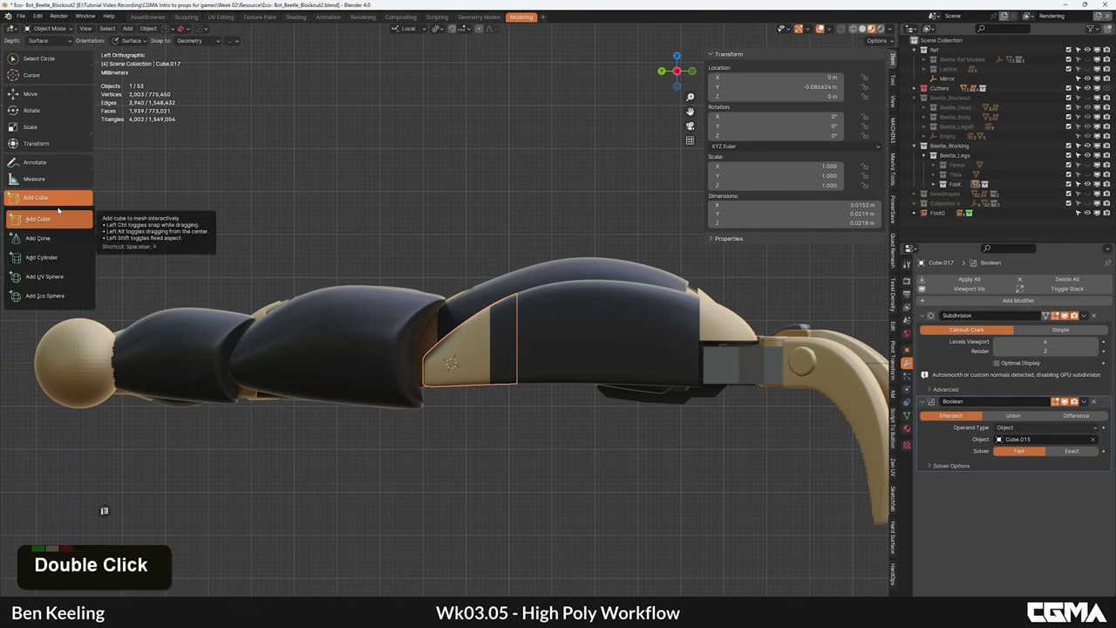
pyautogui.click(67, 258)
pyautogui.keyDown('shift'); pyautogui.moveTo(397, 491); pyautogui.dragTo(384, 394, button='middle'); pyautogui.keyUp('shift')
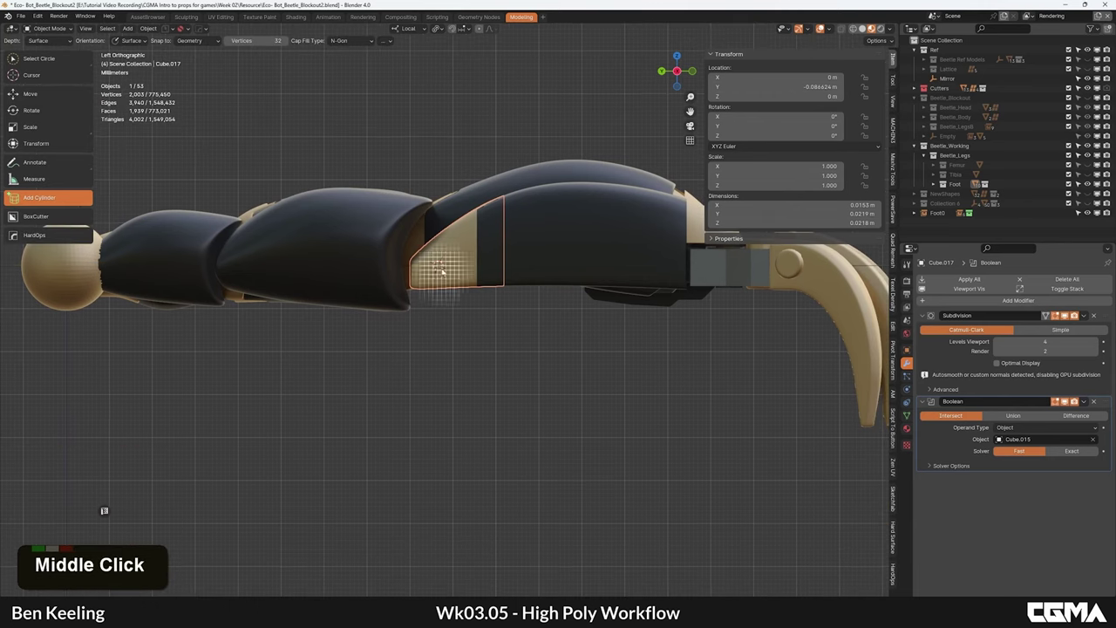
pyautogui.click(385, 41)
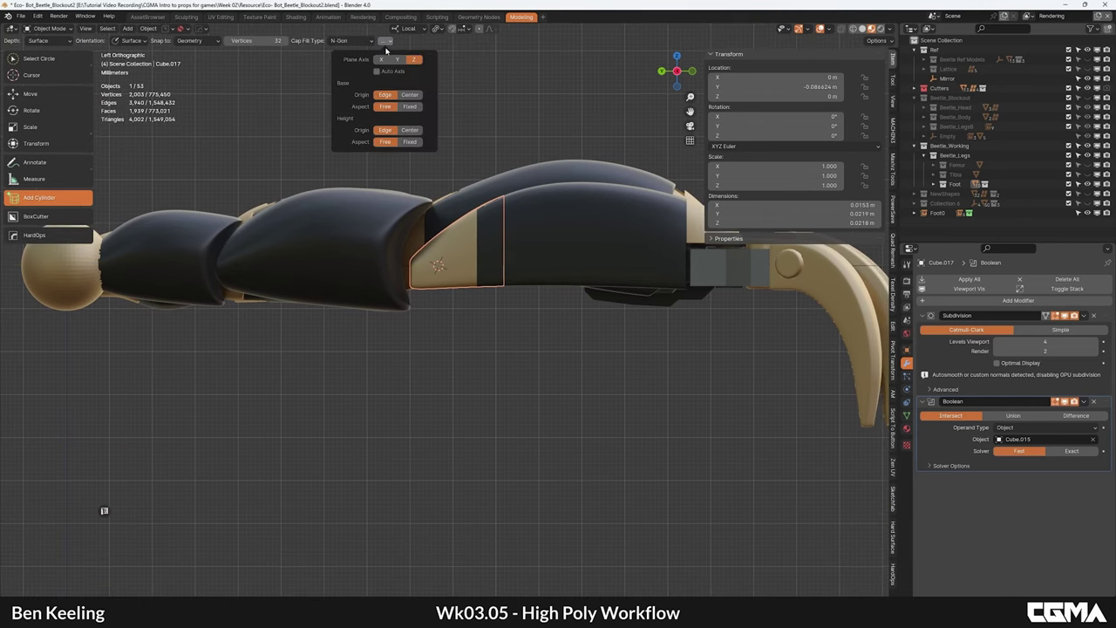
pyautogui.click(388, 41)
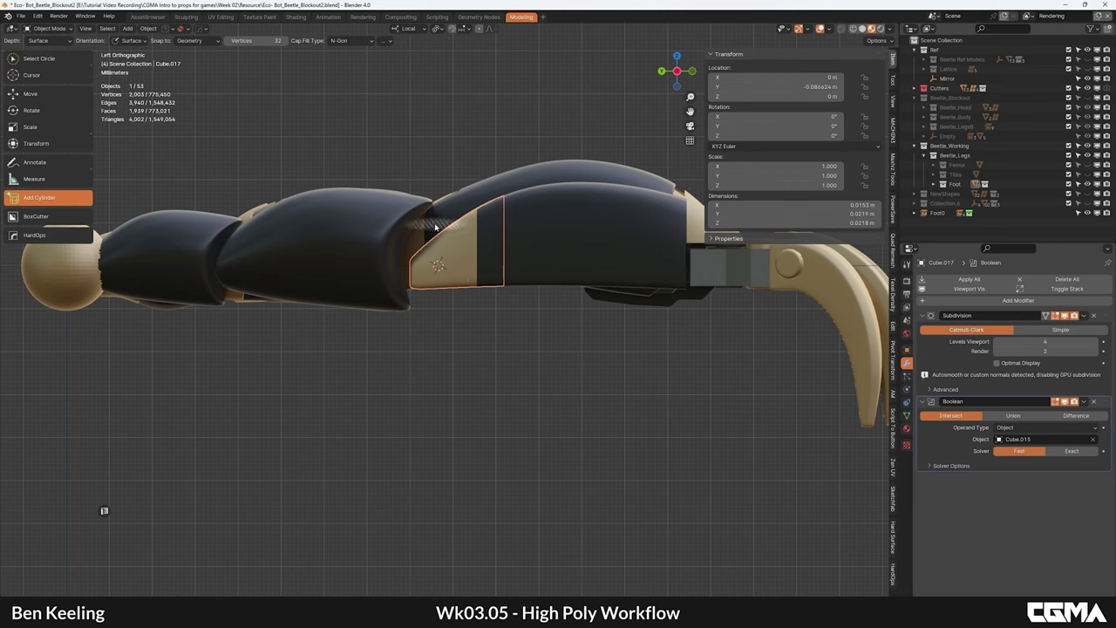
pyautogui.click(385, 41)
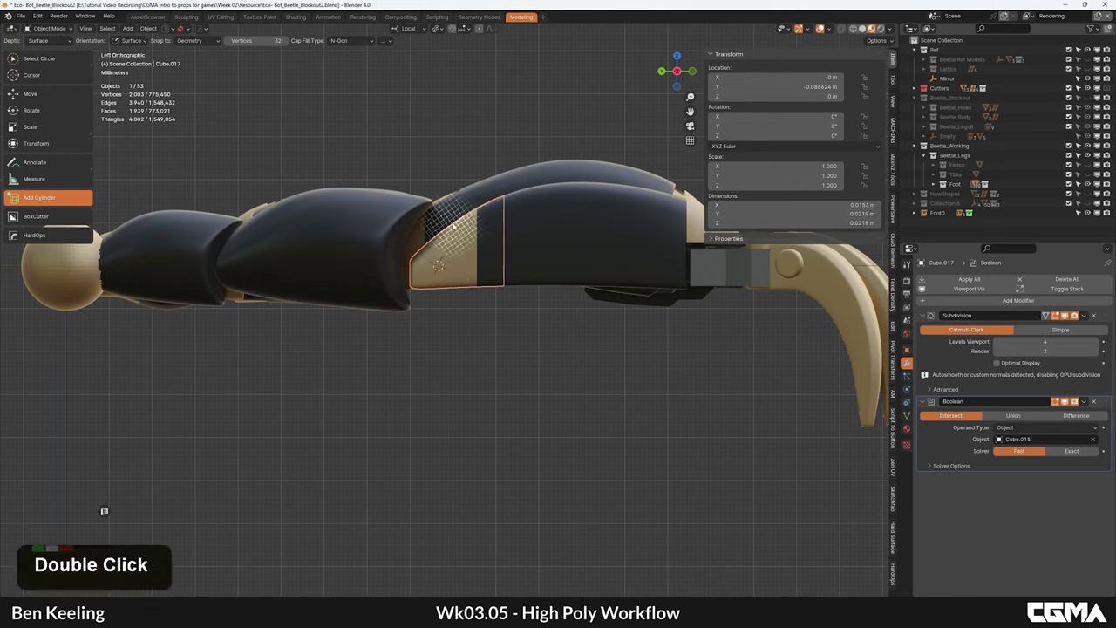
pyautogui.click(443, 137)
pyautogui.scroll(-2, 447, 147)
pyautogui.press('w')
pyautogui.click(442, 248)
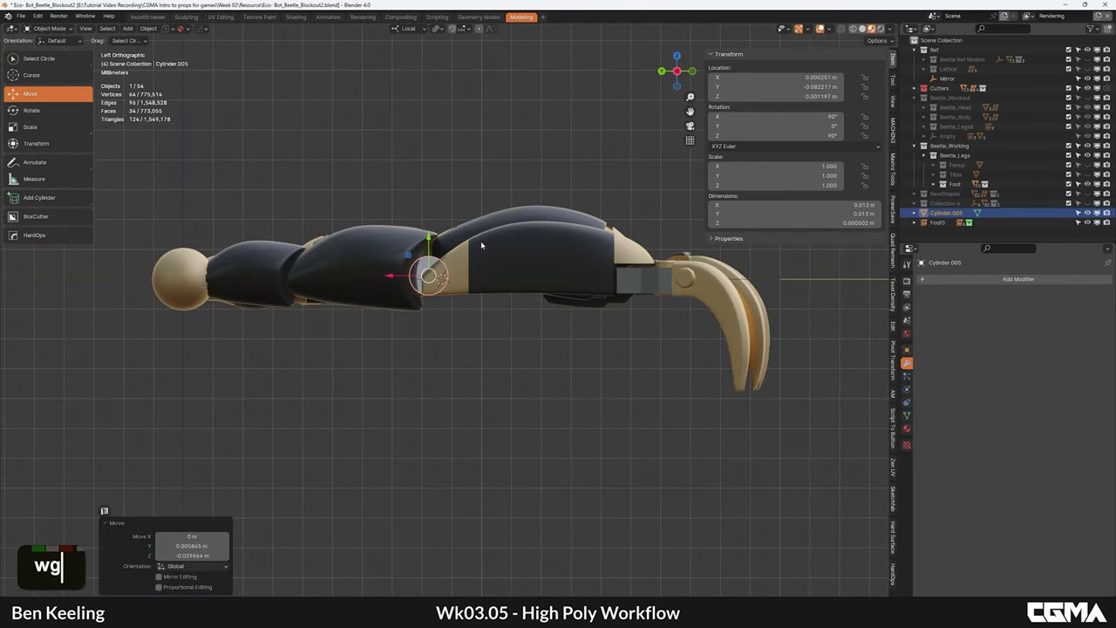
# Step: Widen the hinge cylinder along its local Z axis to a scale of 12.023
pyautogui.keyDown('alt'); pyautogui.moveTo(480, 241); pyautogui.dragTo(369, 299, button='middle'); pyautogui.keyUp('alt')
pyautogui.keyDown('alt'); pyautogui.moveTo(516, 258); pyautogui.dragTo(528, 284, button='middle'); pyautogui.keyUp('alt')
pyautogui.press('s')
pyautogui.press('z')
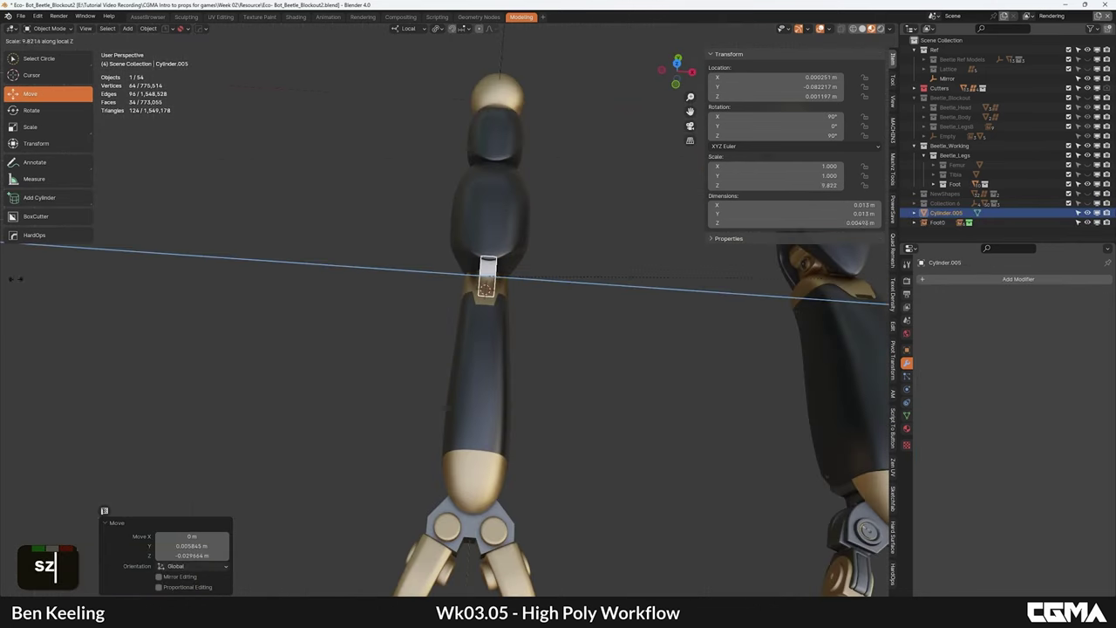
pyautogui.keyDown('alt'); pyautogui.moveTo(189, 266); pyautogui.dragTo(351, 247, button='middle'); pyautogui.keyUp('alt')
pyautogui.scroll(4, 366, 251)
pyautogui.keyDown('alt'); pyautogui.moveTo(384, 301); pyautogui.dragTo(388, 244, button='middle'); pyautogui.keyUp('alt')
pyautogui.scroll(-3, 436, 245)
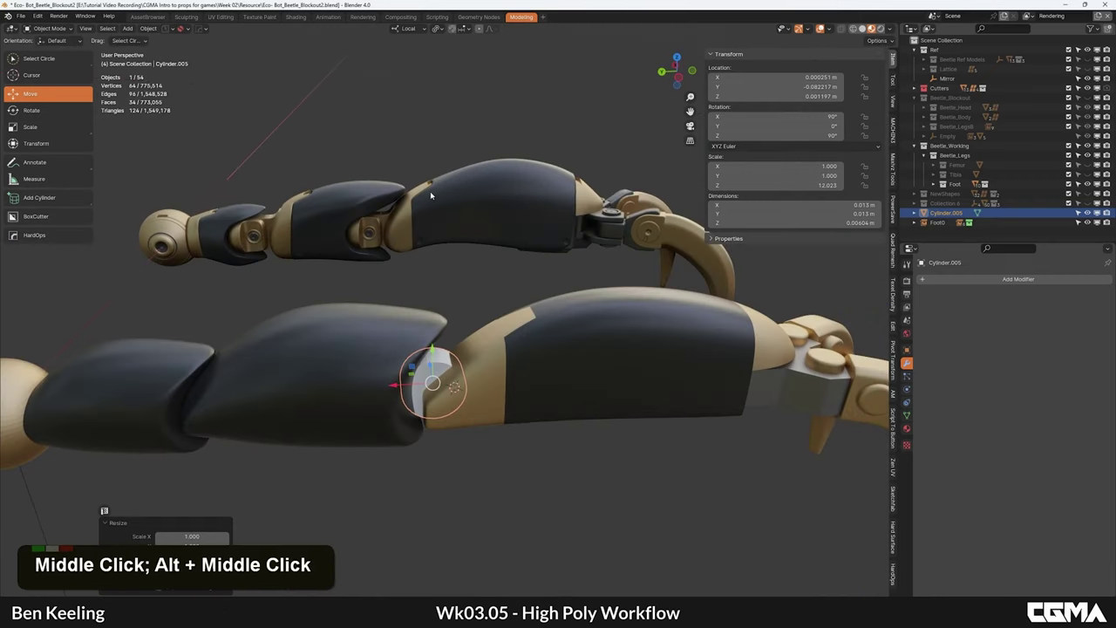
# Step: Snap the 3D cursor to the hinge cylinder's centre in top view
pyautogui.keyDown('alt'); pyautogui.moveTo(495, 368); pyautogui.dragTo(408, 421, button='middle'); pyautogui.keyUp('alt')
pyautogui.keyDown('alt'); pyautogui.moveTo(443, 363); pyautogui.dragTo(481, 351, button='middle'); pyautogui.keyUp('alt')
pyautogui.press('KP_7')
pyautogui.hotkey('shift', 's')
pyautogui.click(469, 354)
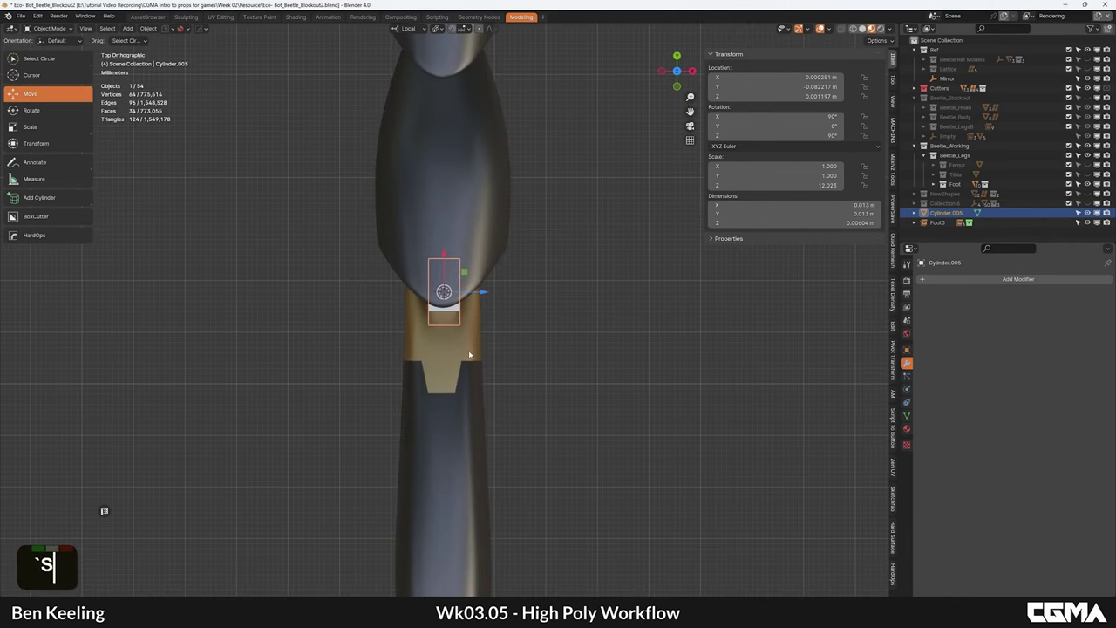
# Step: Add a cube between the large segment and the hinge cylinder, scale it to 0.474 in X and centre it at X 0 m
pyautogui.doubleClick(55, 198)
pyautogui.moveTo(36, 202); pyautogui.dragTo(58, 225)
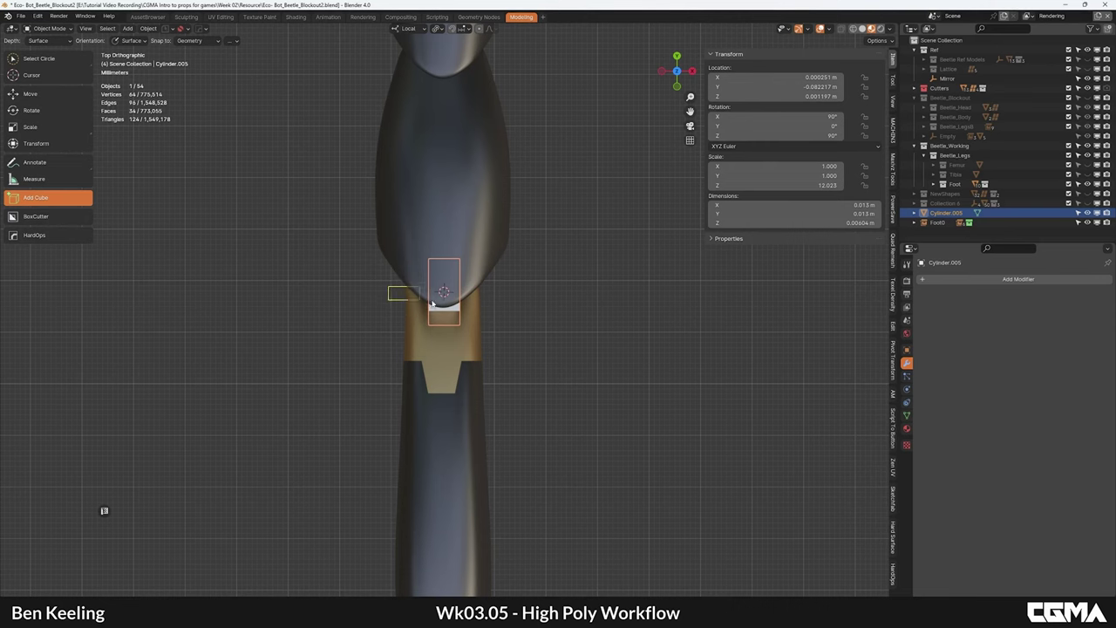
pyautogui.click(484, 163)
pyautogui.keyDown('alt'); pyautogui.moveTo(414, 228); pyautogui.dragTo(471, 166, button='middle'); pyautogui.keyUp('alt')
pyautogui.press('w')
pyautogui.click(507, 286)
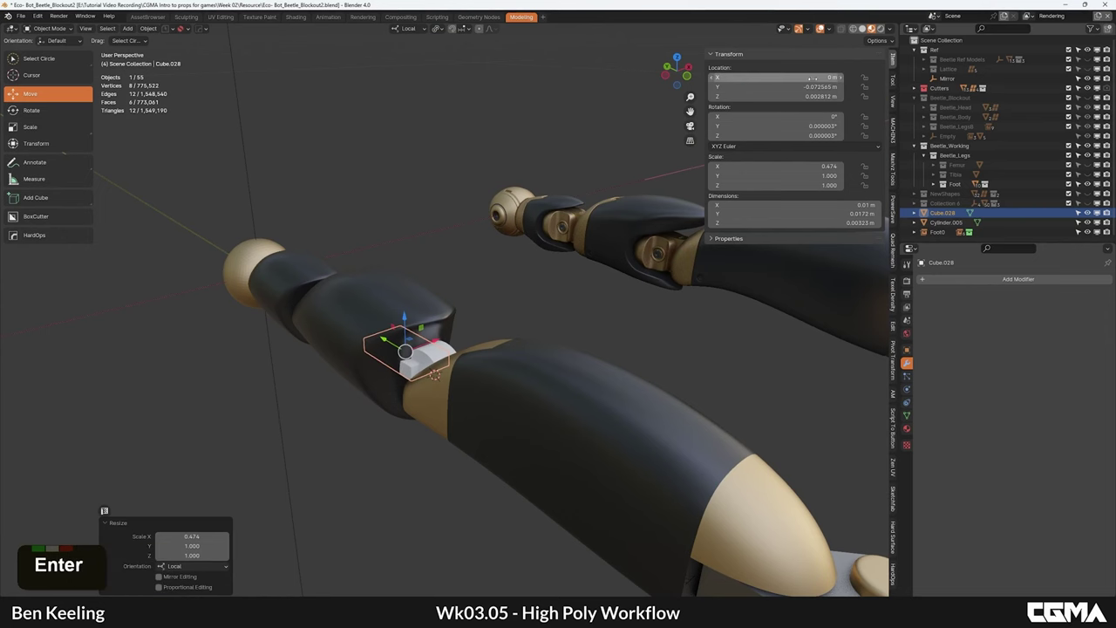
pyautogui.keyDown('alt'); pyautogui.moveTo(557, 150); pyautogui.dragTo(541, 324, button='middle'); pyautogui.keyUp('alt')
pyautogui.scroll(2, 496, 289)
pyautogui.press('s')
pyautogui.rightClick(659, 283)
pyautogui.scroll(-4, 563, 305)
pyautogui.press('s')
pyautogui.rightClick(558, 311)
# Step: Hide the finished leg Foot0 and scale the hinge cube taller and across its X axis
pyautogui.keyDown('shift'); pyautogui.click(1087, 233); pyautogui.keyUp('shift')
pyautogui.scroll(-5, 397, 333)
pyautogui.scroll(5, 488, 338)
pyautogui.press('s')
pyautogui.keyDown('alt'); pyautogui.moveTo(440, 332); pyautogui.dragTo(546, 322, button='middle'); pyautogui.keyUp('alt')
pyautogui.press('s')
pyautogui.press('x')
# Step: Link the bronze material of the adjoining connector to the hinge cube and hinge cylinder
pyautogui.keyDown('shift'); pyautogui.click(447, 363); pyautogui.keyUp('shift')
pyautogui.keyDown('shift'); pyautogui.click(479, 363); pyautogui.keyUp('shift')
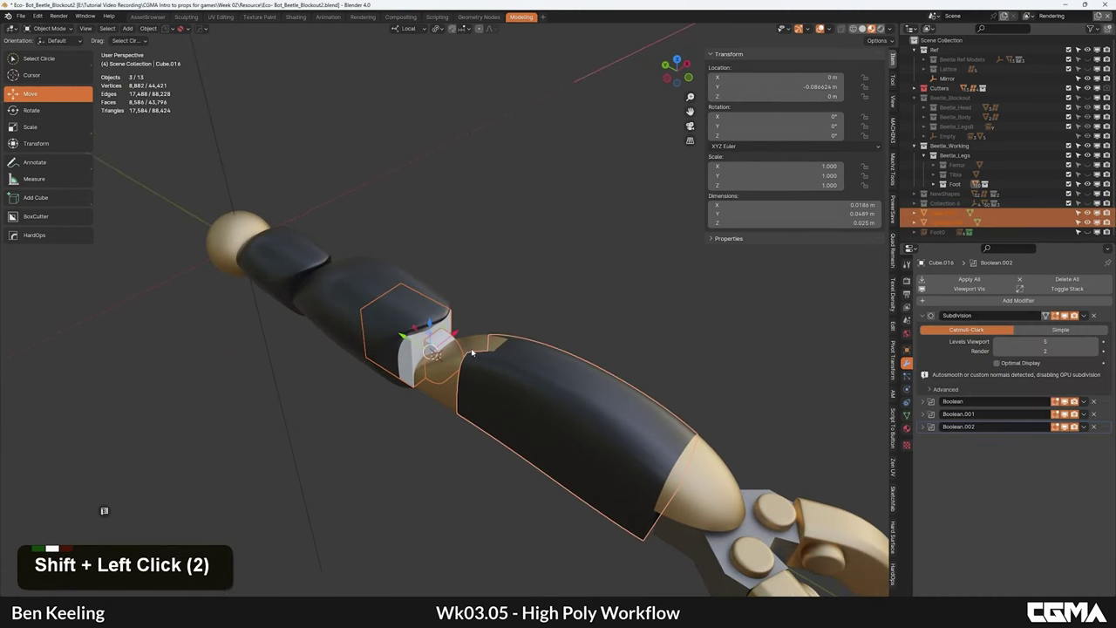
pyautogui.press('z')
pyautogui.hotkey('ctrl', 'z')
pyautogui.keyDown('shift'); pyautogui.click(444, 348); pyautogui.keyUp('shift')
pyautogui.keyDown('shift'); pyautogui.click(476, 347); pyautogui.keyUp('shift')
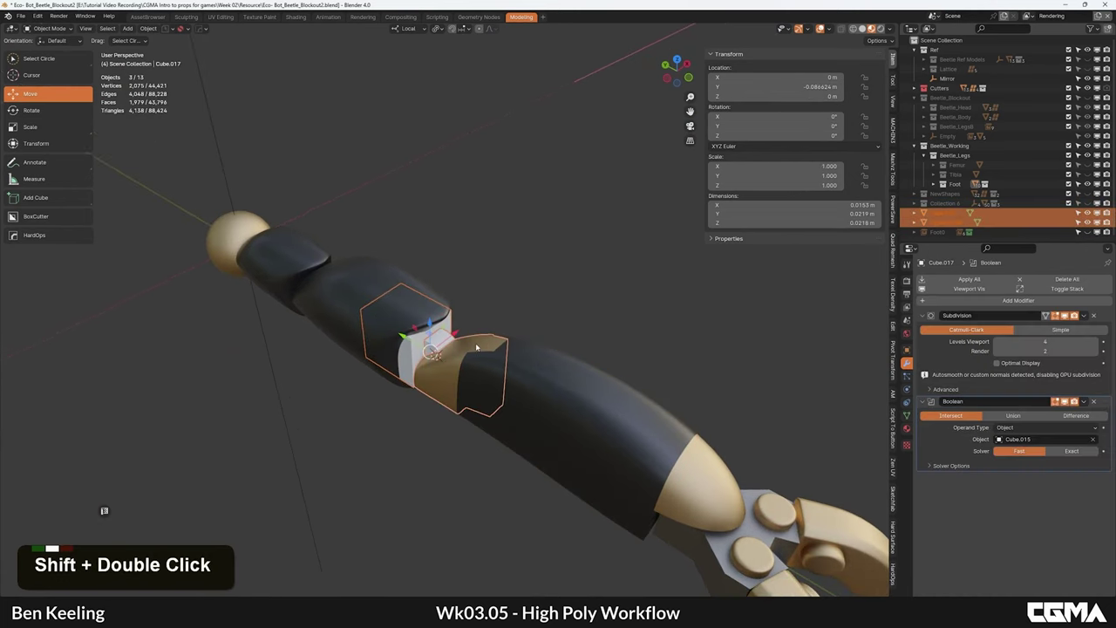
pyautogui.hotkey('ctrl', 'l')
pyautogui.click(478, 340)
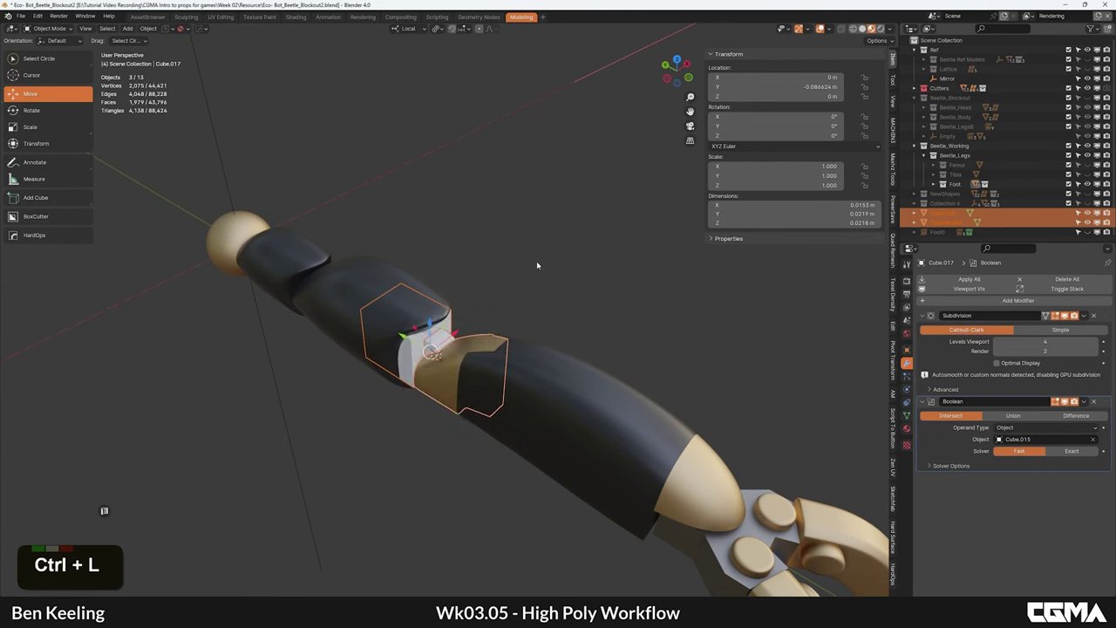
pyautogui.hotkey('ctrl', 'l')
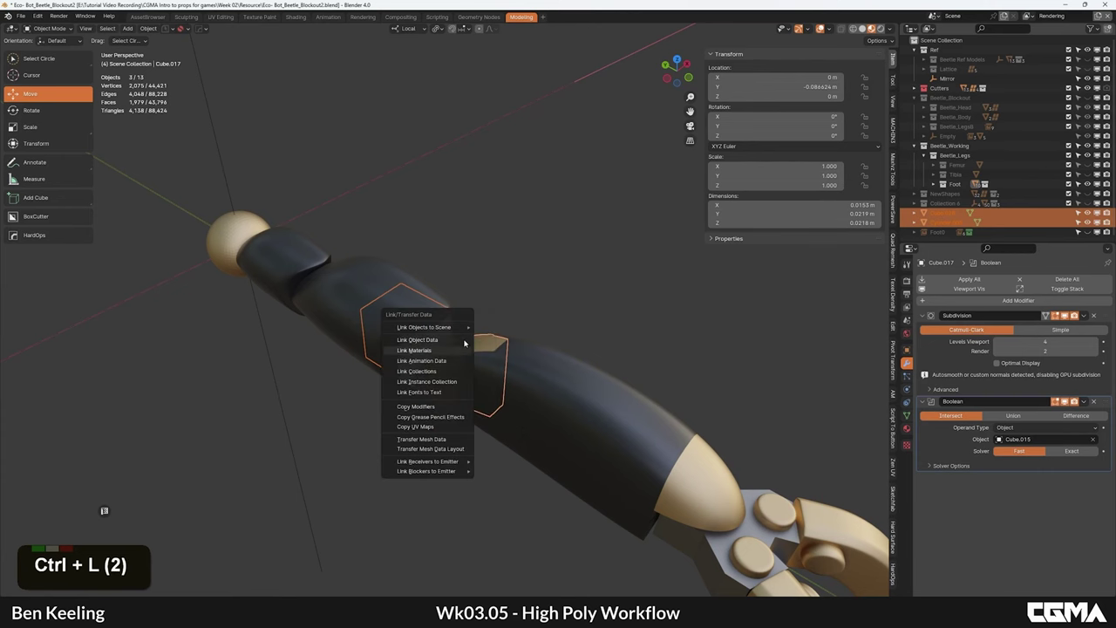
pyautogui.click(465, 348)
pyautogui.click(535, 299)
# Step: Examine how the bronze hinge cube and cylinder sit between the large armour segment and the connector
pyautogui.scroll(-3, 535, 299)
pyautogui.keyDown('alt'); pyautogui.moveTo(536, 299); pyautogui.dragTo(383, 314, button='middle'); pyautogui.keyUp('alt')
pyautogui.scroll(3, 501, 342)
pyautogui.click(462, 369)
pyautogui.keyDown('alt'); pyautogui.moveTo(501, 342); pyautogui.dragTo(501, 390, button='middle'); pyautogui.keyUp('alt')
pyautogui.keyDown('alt'); pyautogui.click(463, 349); pyautogui.keyUp('alt')
pyautogui.rightClick(463, 343)
pyautogui.click(436, 335)
pyautogui.scroll(-4, 440, 338)
pyautogui.click(492, 348)
pyautogui.scroll(5, 508, 347)
pyautogui.moveTo(492, 348)
pyautogui.keyDown('alt'); pyautogui.mouseDown(button='middle')
pyautogui.moveTo(509, 344)
pyautogui.moveTo(485, 273)
pyautogui.moveTo(494, 362)
pyautogui.mouseUp(button='middle'); pyautogui.keyUp('alt')
# Step: In right view, move the large armour segment's two mid-height vertices at the hinge end inward along its length to deepen the opening
pyautogui.click(477, 339)
pyautogui.click(520, 356)
pyautogui.press('`')
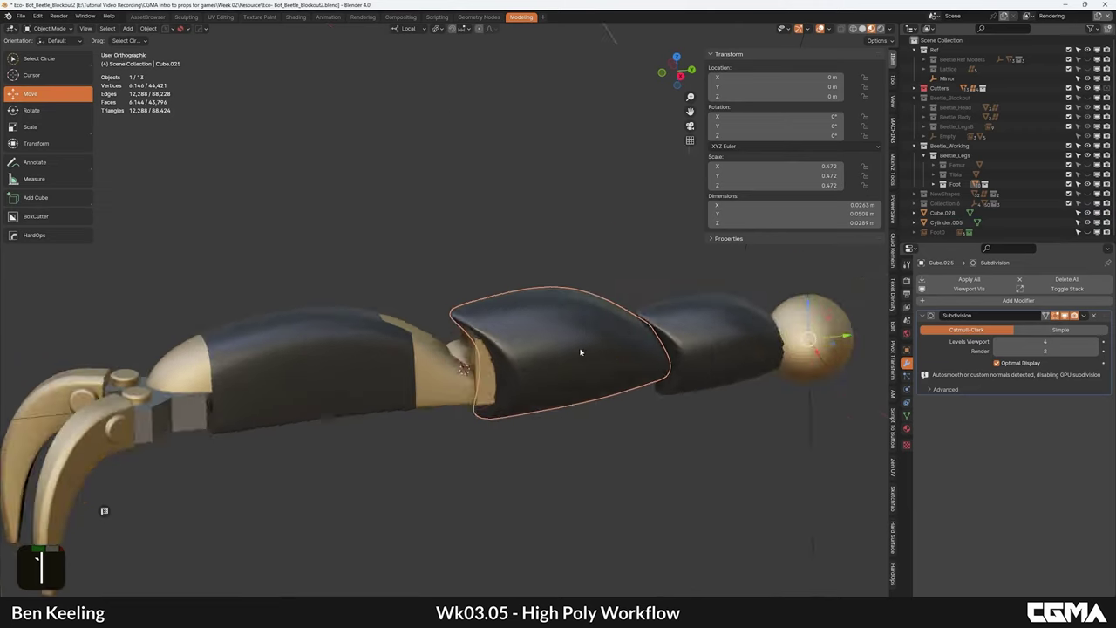
pyautogui.scroll(3, 523, 357)
pyautogui.press('Tab')
pyautogui.press('1')
pyautogui.click(601, 428)
pyautogui.moveTo(599, 428); pyautogui.dragTo(451, 364)
pyautogui.press('g')
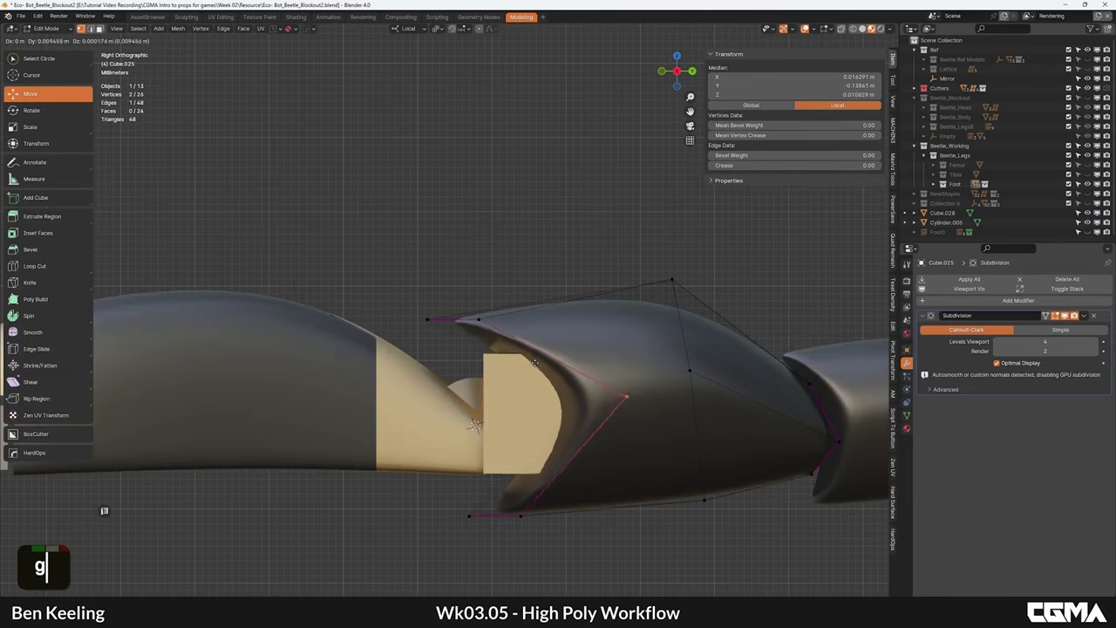
pyautogui.click(489, 362)
pyautogui.press('Tab')
# Step: Select the bronze hinge cylinder and open its X location for editing
pyautogui.scroll(-4, 489, 361)
pyautogui.keyDown('alt'); pyautogui.moveTo(489, 362); pyautogui.dragTo(545, 380, button='middle'); pyautogui.keyUp('alt')
pyautogui.click(457, 342)
pyautogui.keyDown('alt'); pyautogui.moveTo(457, 342); pyautogui.dragTo(517, 288, button='middle'); pyautogui.keyUp('alt')
pyautogui.click(469, 328)
pyautogui.scroll(3, 468, 329)
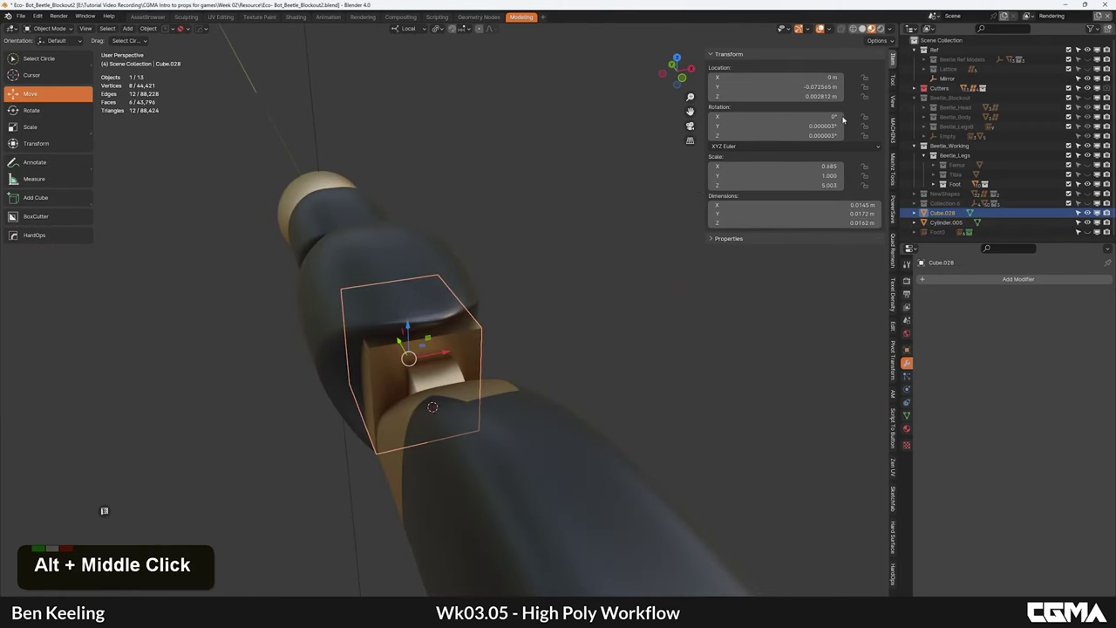
pyautogui.click(446, 379)
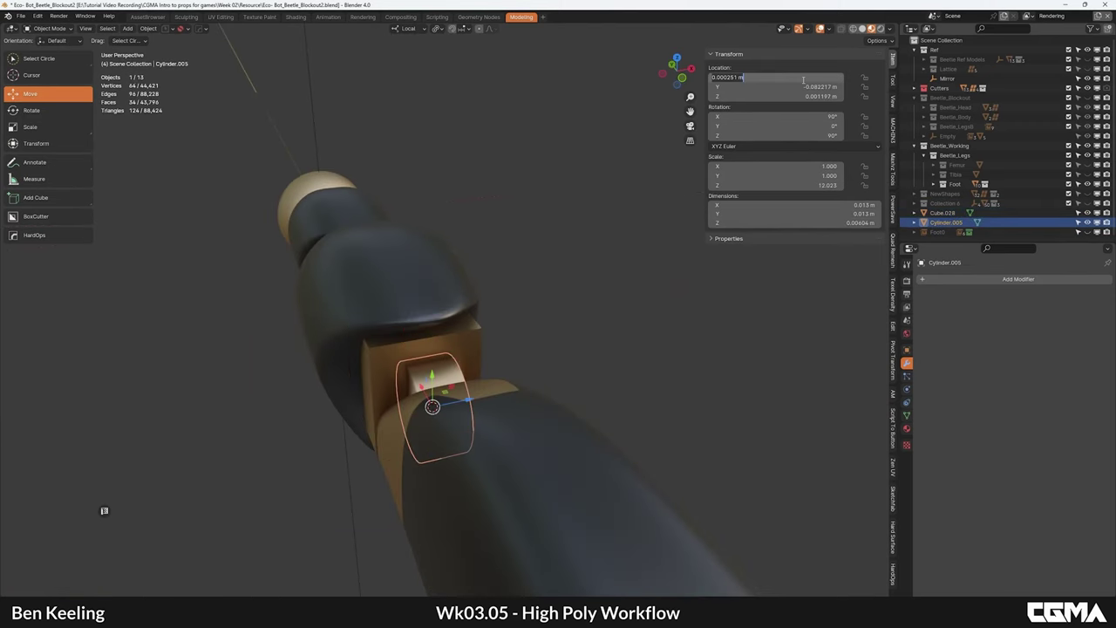
# Step: Set the selected cylinder's X location to 0 m and isolate it in local view
pyautogui.scroll(-4, 427, 342)
pyautogui.keyDown('alt'); pyautogui.moveTo(410, 347); pyautogui.dragTo(285, 299, button='middle'); pyautogui.keyUp('alt')
pyautogui.press('/')
pyautogui.scroll(-4, 466, 370)
# Step: Connect the opposite upper and lower vertices across the cylinder's end caps with an edge
pyautogui.press('Tab')
pyautogui.press('1')
pyautogui.click(454, 261)
pyautogui.keyDown('shift'); pyautogui.click(452, 411); pyautogui.keyUp('shift')
pyautogui.keyDown('alt'); pyautogui.moveTo(485, 253); pyautogui.dragTo(447, 223, button='middle'); pyautogui.keyUp('alt')
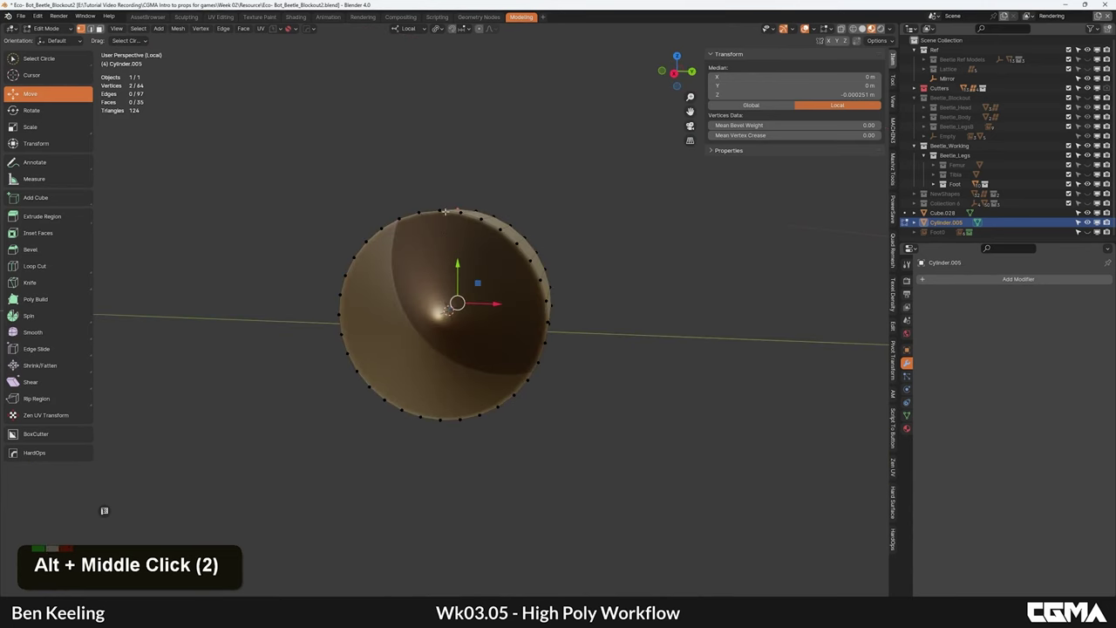
# Step: Select the faces on one half of the split cylinder and delete them
pyautogui.press('3')
pyautogui.click(408, 353)
pyautogui.keyDown('alt'); pyautogui.moveTo(409, 353); pyautogui.dragTo(494, 365, button='middle'); pyautogui.keyUp('alt')
pyautogui.keyDown('alt'); pyautogui.moveTo(527, 314); pyautogui.dragTo(430, 404, button='middle'); pyautogui.keyUp('alt')
pyautogui.keyDown('ctrl'); pyautogui.click(447, 370); pyautogui.keyUp('ctrl')
pyautogui.hotkey('ctrl', 'z')
pyautogui.keyDown('ctrl'); pyautogui.click(457, 332); pyautogui.keyUp('ctrl')
pyautogui.keyDown('shift'); pyautogui.click(487, 312); pyautogui.keyUp('shift')
pyautogui.hotkey('ctrl', 'BackSpace')
# Step: Extrude the half-cylinder's open edges straight outward to an overall length of about 0.0262 m, close the open end, and leave local view
pyautogui.press('2')
pyautogui.click(434, 328)
pyautogui.keyDown('alt'); pyautogui.keyDown('shift'); pyautogui.click(464, 334); pyautogui.keyUp('shift'); pyautogui.keyUp('alt')
pyautogui.press('e')
pyautogui.middleClick(611, 370)
pyautogui.click(667, 384)
pyautogui.hotkey('alt', 'c')
pyautogui.keyDown('alt'); pyautogui.moveTo(667, 383); pyautogui.dragTo(528, 317, button='middle'); pyautogui.keyUp('alt')
pyautogui.press('Tab')
pyautogui.press('/')
# Step: Show the finished detailed leg beside the working leg and select the block inside the middle joint
pyautogui.scroll(4, 436, 384)
pyautogui.keyDown('alt'); pyautogui.moveTo(523, 366); pyautogui.dragTo(347, 389, button='middle'); pyautogui.keyUp('alt')
pyautogui.scroll(-3, 418, 392)
pyautogui.keyDown('alt'); pyautogui.moveTo(514, 399); pyautogui.dragTo(439, 372, button='middle'); pyautogui.keyUp('alt')
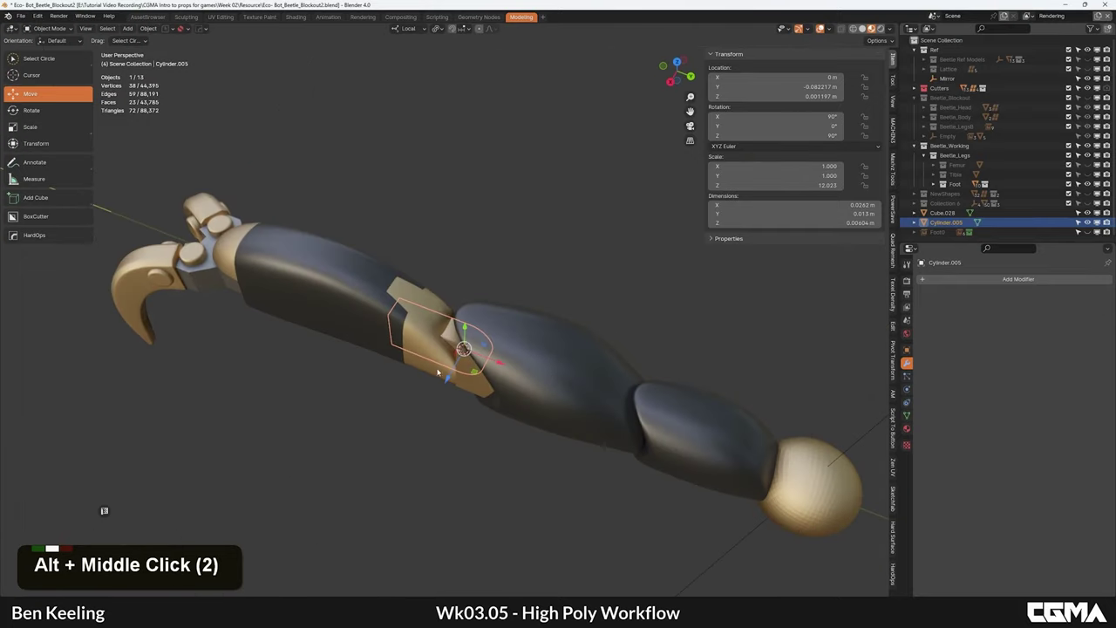
pyautogui.keyDown('alt'); pyautogui.moveTo(441, 319); pyautogui.dragTo(506, 386, button='middle'); pyautogui.keyUp('alt')
pyautogui.click(503, 359)
pyautogui.scroll(-3, 500, 324)
pyautogui.keyDown('alt'); pyautogui.moveTo(499, 324); pyautogui.dragTo(506, 341, button='middle'); pyautogui.keyUp('alt')
pyautogui.moveTo(571, 458); pyautogui.dragTo(488, 360, button='middle')
pyautogui.scroll(3, 489, 359)
pyautogui.moveTo(488, 371)
pyautogui.keyDown('alt'); pyautogui.mouseDown(button='middle')
pyautogui.moveTo(482, 349)
pyautogui.moveTo(475, 365)
pyautogui.mouseUp(button='middle'); pyautogui.keyUp('alt')
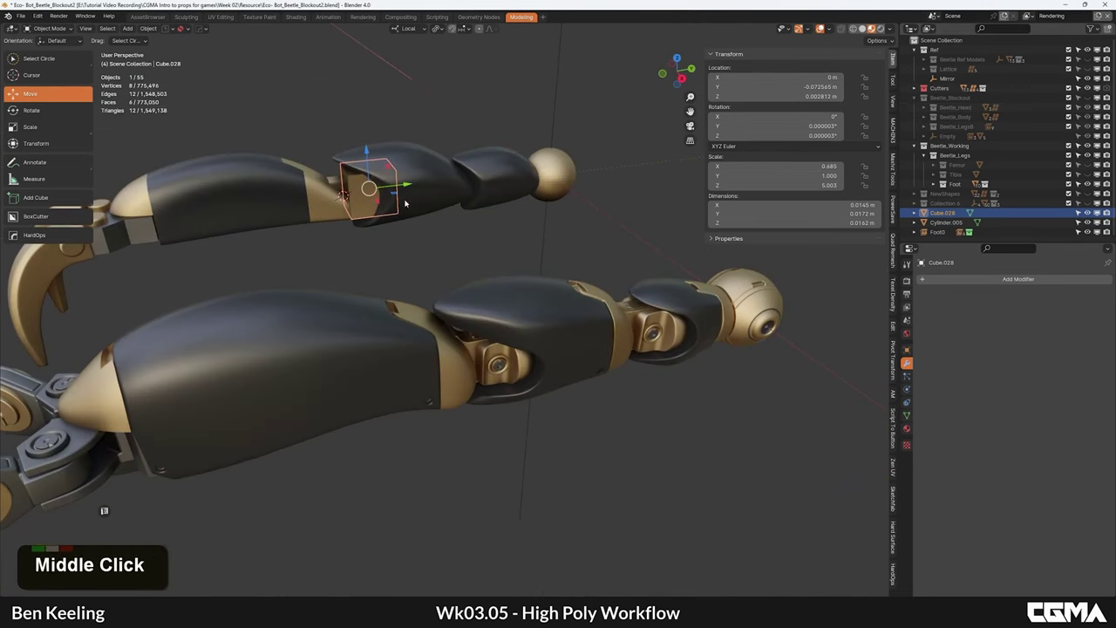
pyautogui.doubleClick(414, 234)
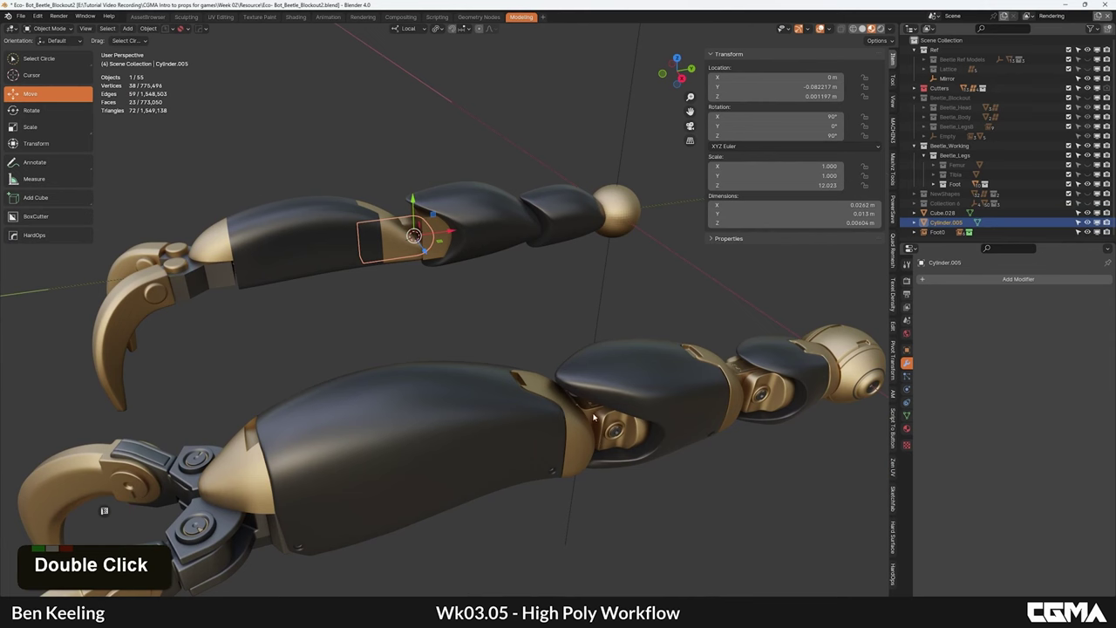
pyautogui.click(446, 250)
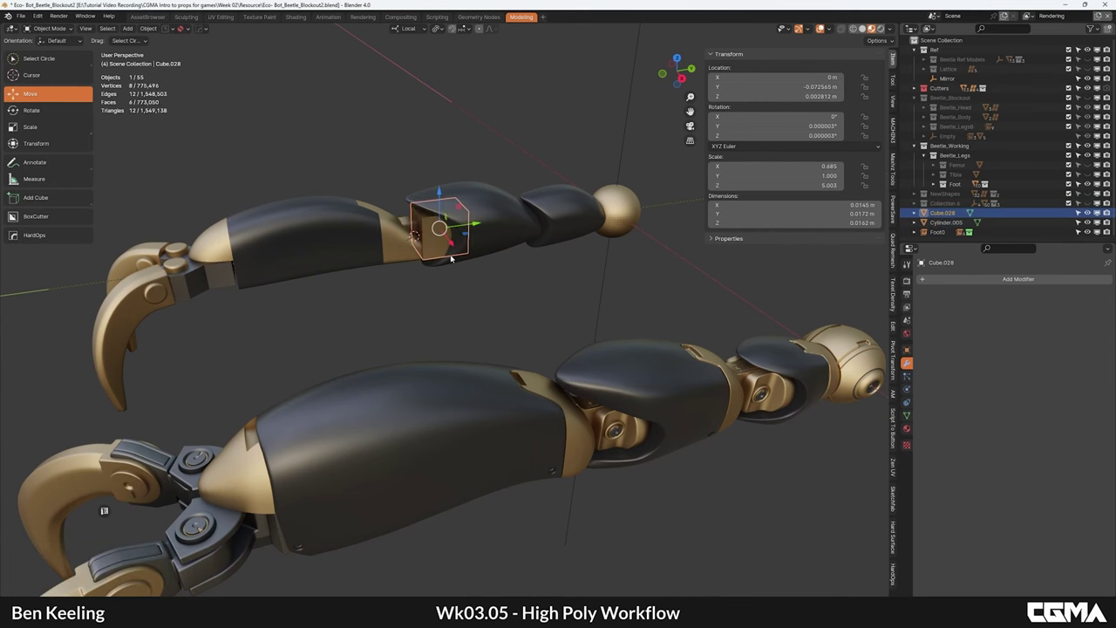
# Step: Examine the shape of the hinge joints between the shells on the finished leg
pyautogui.press('KP_Decimal')
pyautogui.scroll(-7, 450, 279)
pyautogui.keyDown('alt'); pyautogui.middleClick(489, 366); pyautogui.keyUp('alt')
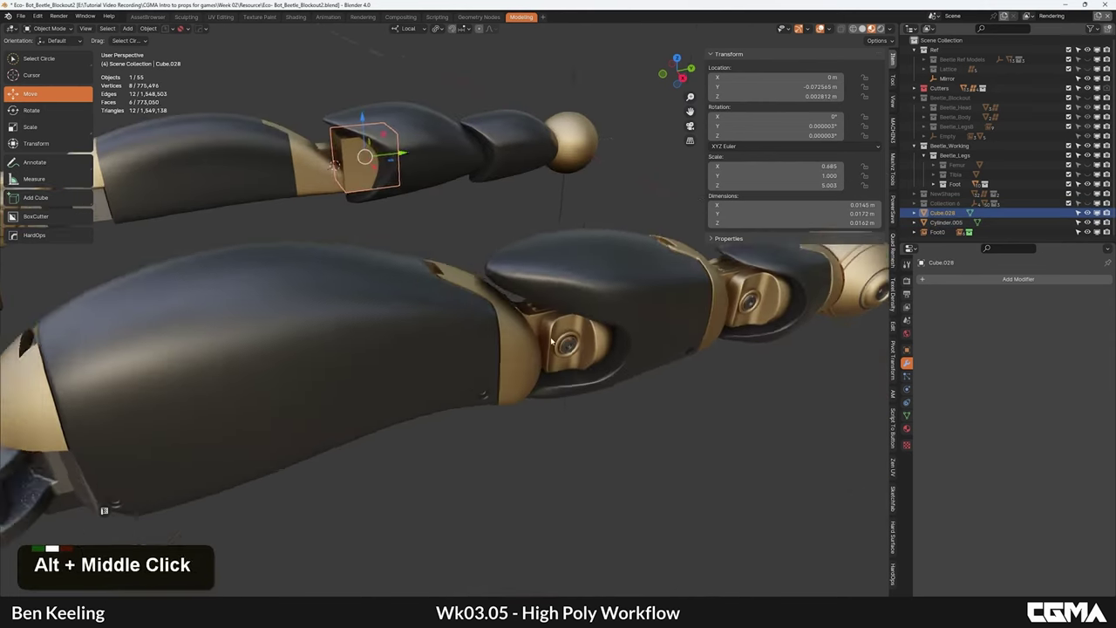
pyautogui.moveTo(571, 335); pyautogui.dragTo(648, 281, button='middle')
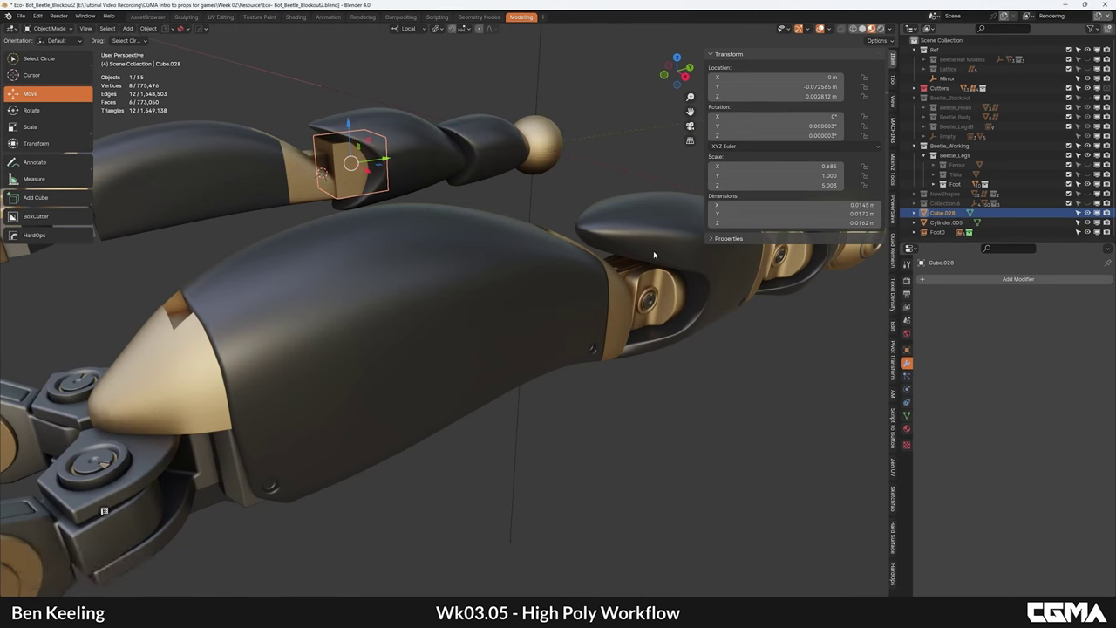
pyautogui.keyDown('alt'); pyautogui.moveTo(665, 273); pyautogui.dragTo(378, 282, button='middle'); pyautogui.keyUp('alt')
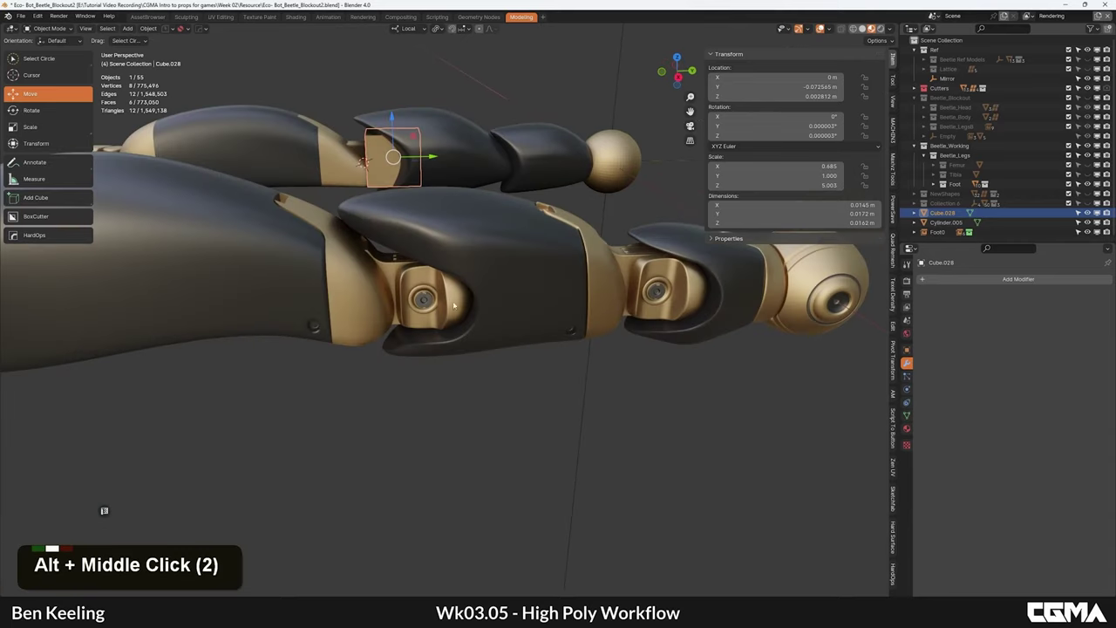
pyautogui.moveTo(454, 305); pyautogui.dragTo(514, 299, button='middle')
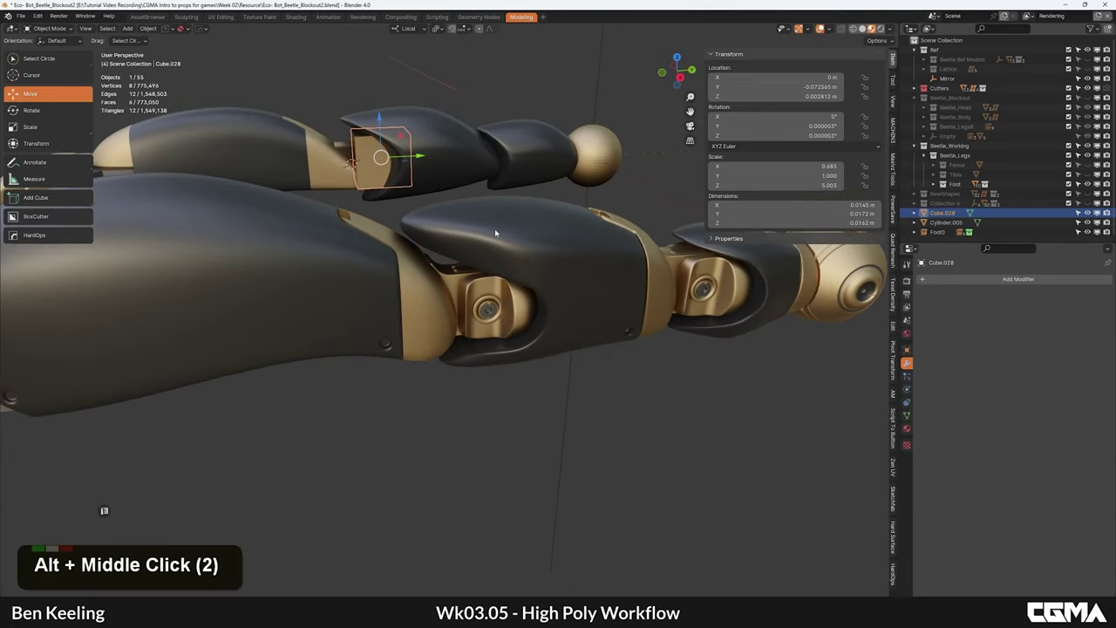
pyautogui.moveTo(452, 175); pyautogui.dragTo(468, 200, button='middle')
pyautogui.keyDown('alt'); pyautogui.moveTo(405, 183); pyautogui.dragTo(558, 209, button='middle'); pyautogui.keyUp('alt')
# Step: Isolate the working leg's joint block in local view
pyautogui.scroll(3, 490, 301)
pyautogui.keyDown('alt'); pyautogui.moveTo(494, 324); pyautogui.dragTo(415, 239, button='middle'); pyautogui.keyUp('alt')
pyautogui.press('Tab')
pyautogui.press('3')
pyautogui.press('Tab')
pyautogui.press('/')
pyautogui.scroll(-3, 471, 232)
pyautogui.press('capslock')
pyautogui.keyDown('alt'); pyautogui.moveTo(551, 238); pyautogui.dragTo(486, 222, button='middle'); pyautogui.keyUp('alt')
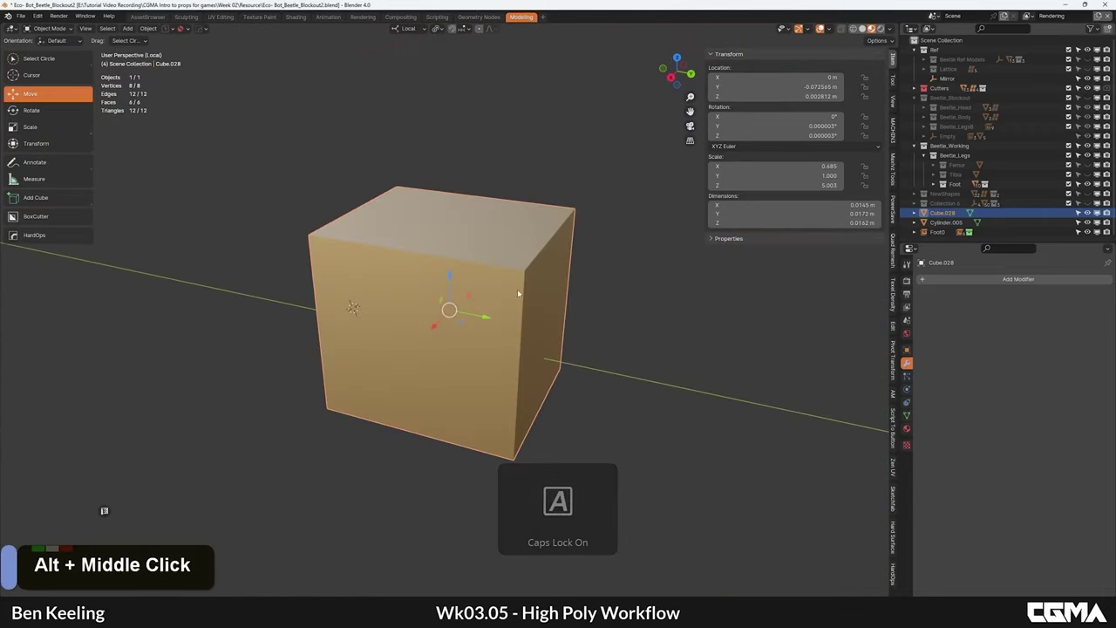
# Step: Bevel the block's upper and lower end edges with clamped overlap to form a full half-round end
pyautogui.press('Tab')
pyautogui.click(519, 237)
pyautogui.press('2')
pyautogui.click(553, 250)
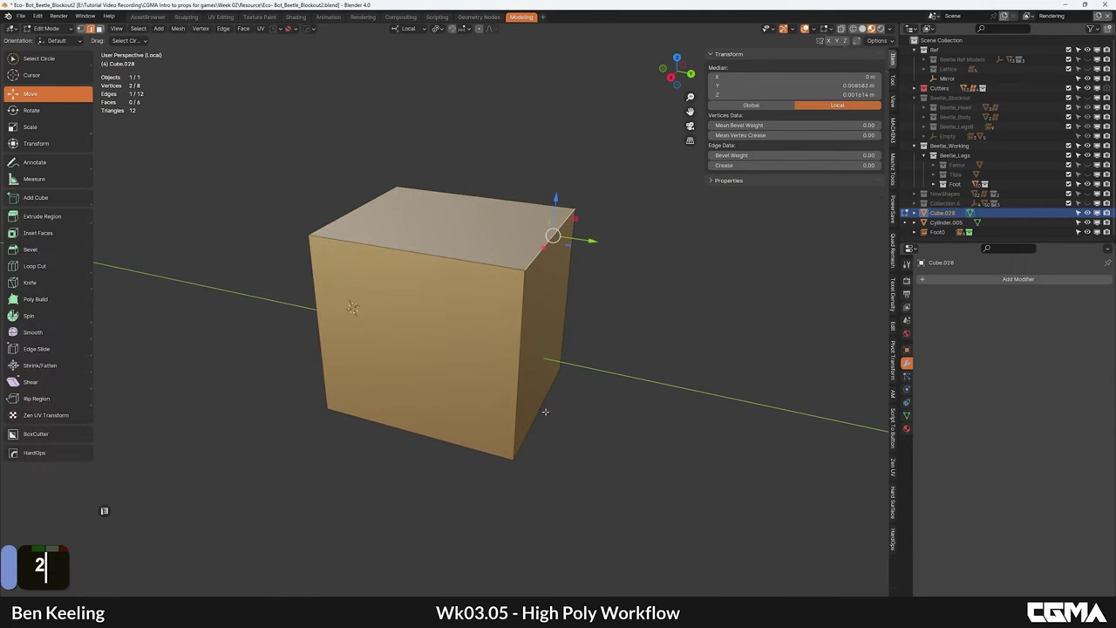
pyautogui.press('capslock')
pyautogui.keyDown('alt'); pyautogui.moveTo(546, 411); pyautogui.dragTo(522, 404, button='middle'); pyautogui.keyUp('alt')
pyautogui.keyDown('shift'); pyautogui.click(531, 421); pyautogui.keyUp('shift')
pyautogui.hotkey('ctrl', 'b')
pyautogui.scroll(5, 665, 354)
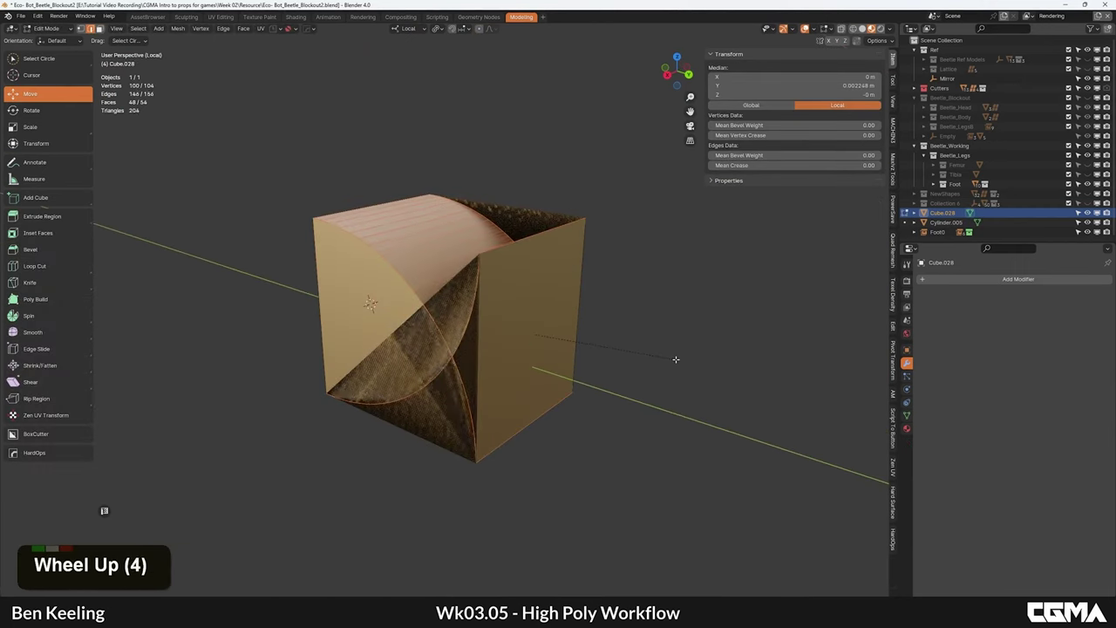
pyautogui.press('c')
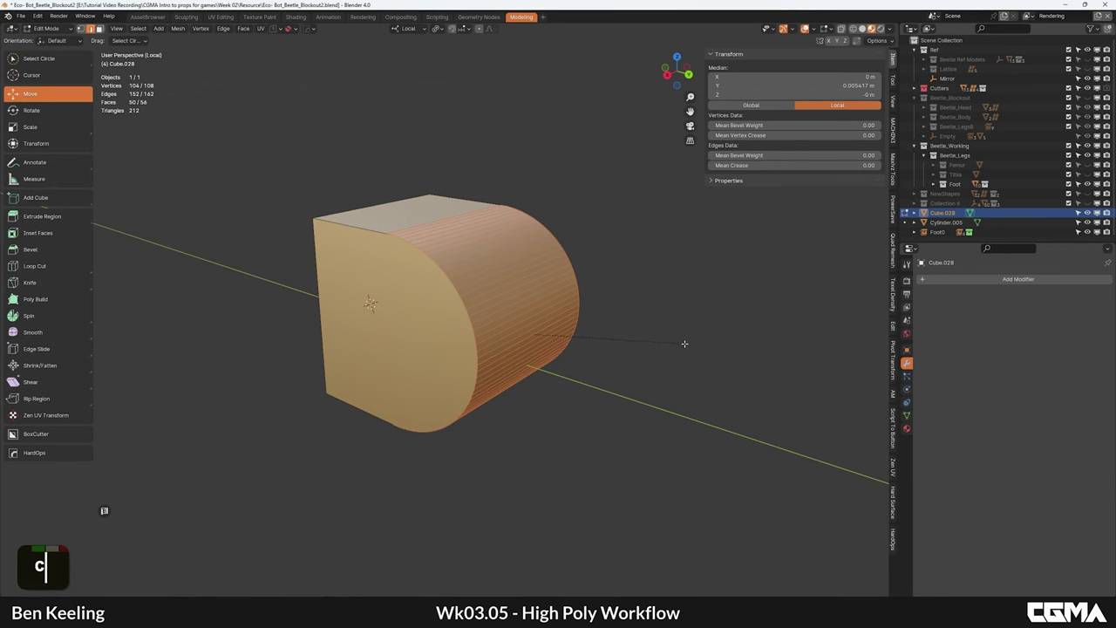
pyautogui.scroll(-4, 684, 344)
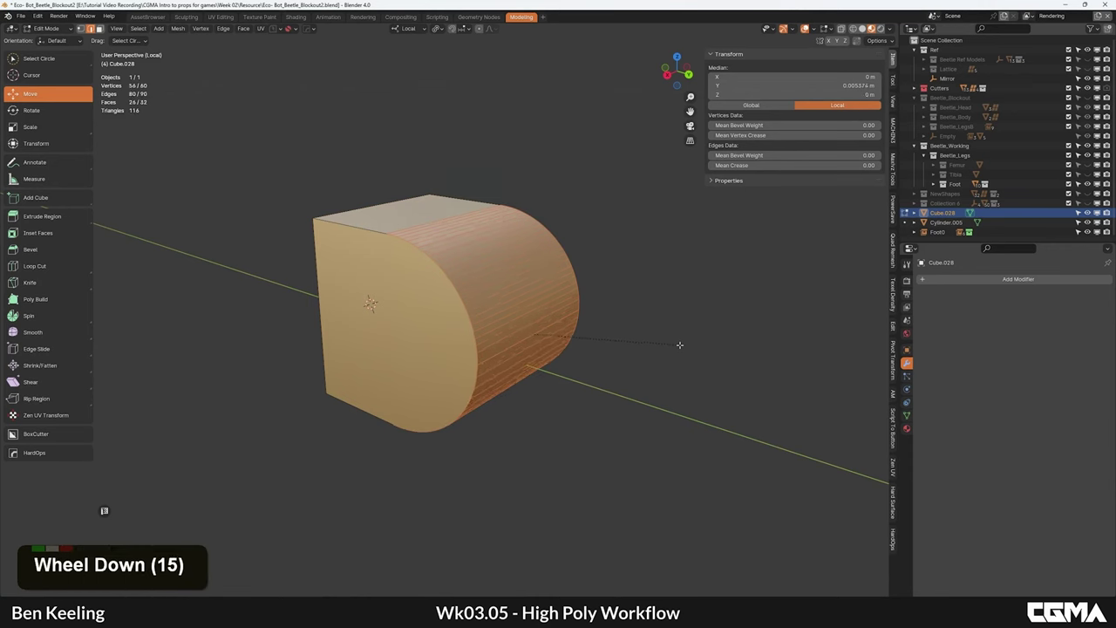
pyautogui.click(680, 345)
# Step: Set the rounded end's bevel to 10 segments
pyautogui.keyDown('alt'); pyautogui.moveTo(430, 299); pyautogui.dragTo(417, 320, button='middle'); pyautogui.keyUp('alt')
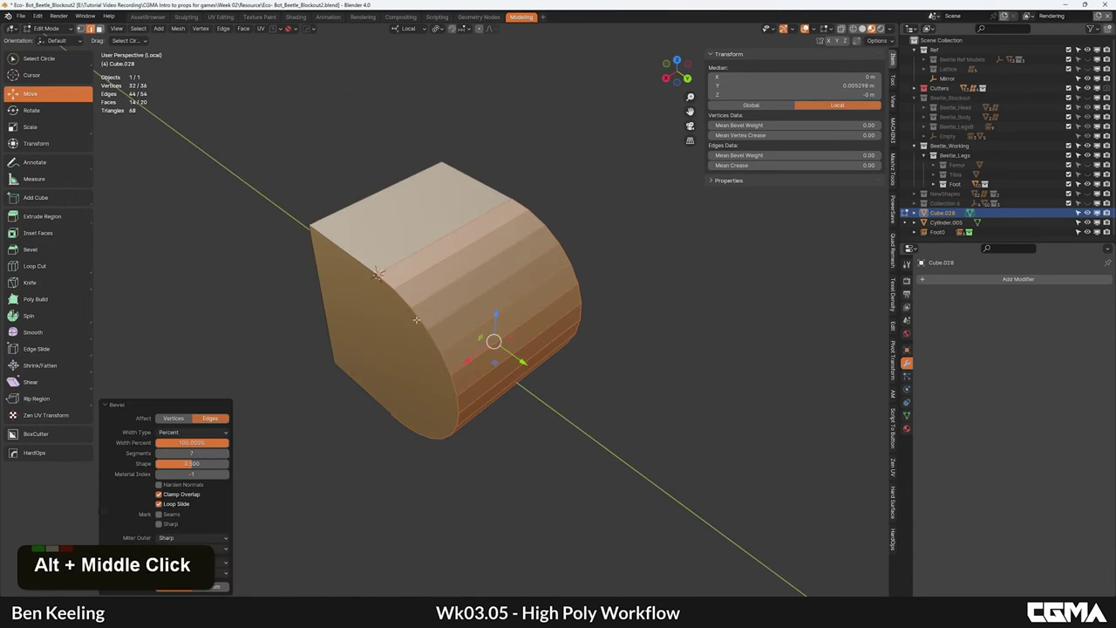
pyautogui.doubleClick(224, 455)
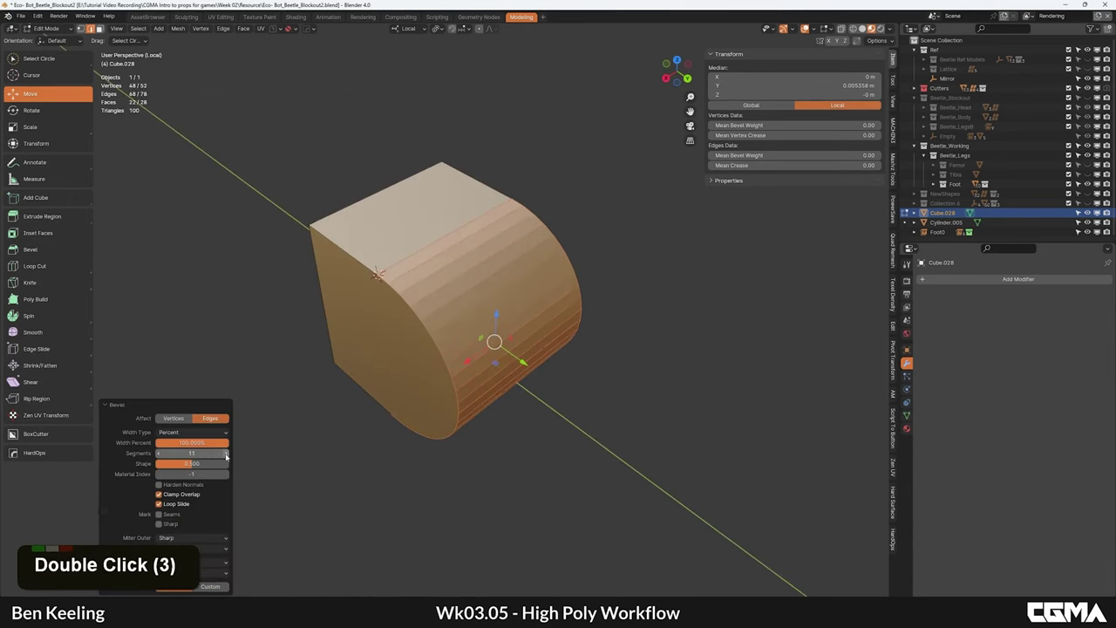
pyautogui.click(160, 457)
pyautogui.keyDown('alt'); pyautogui.moveTo(453, 300); pyautogui.dragTo(445, 301, button='middle'); pyautogui.keyUp('alt')
pyautogui.click(436, 291)
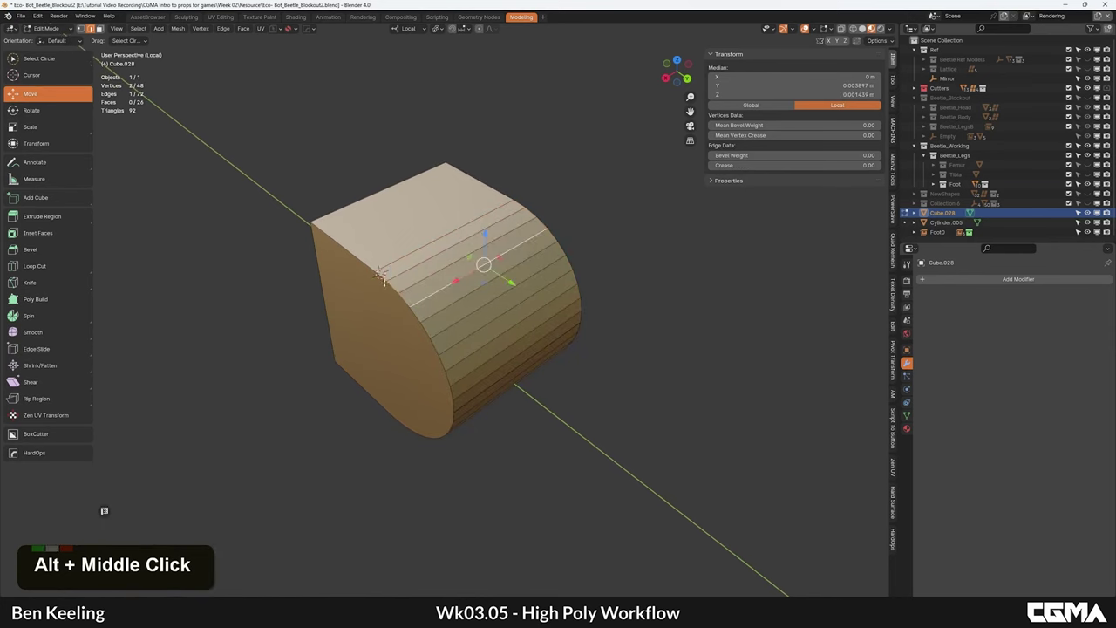
pyautogui.keyDown('alt'); pyautogui.keyDown('shift'); pyautogui.click(365, 262); pyautogui.keyUp('shift'); pyautogui.keyUp('alt')
pyautogui.hotkey('ctrl', 'b')
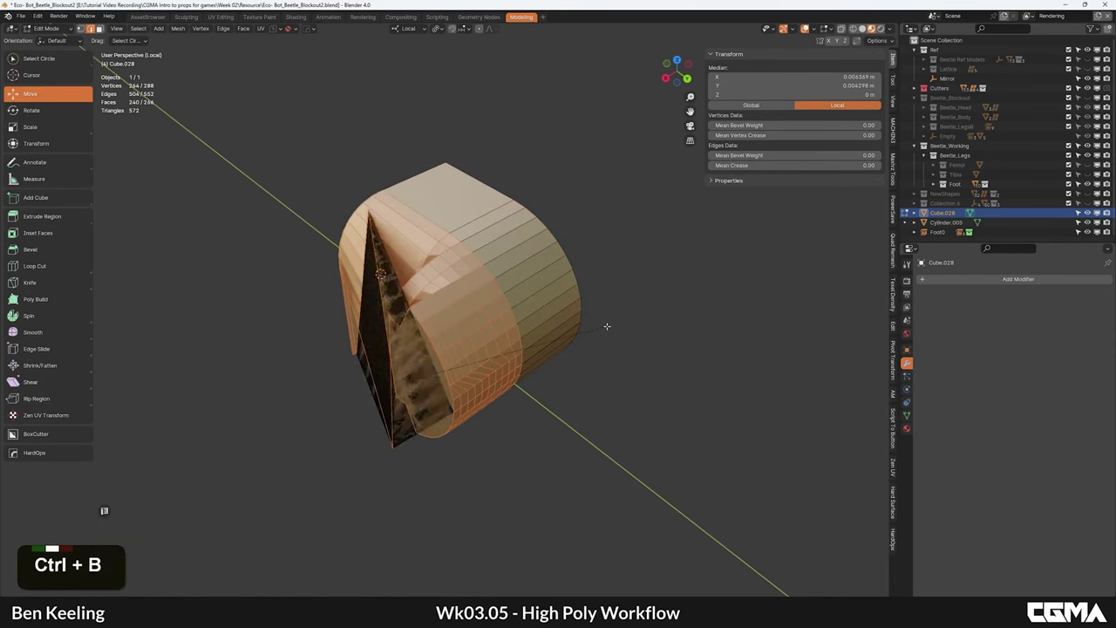
pyautogui.rightClick(582, 326)
pyautogui.hotkey('ctrl', 'b')
pyautogui.rightClick(517, 314)
# Step: Merge all of the block's overlapping vertices by distance
pyautogui.press('1')
pyautogui.press('a')
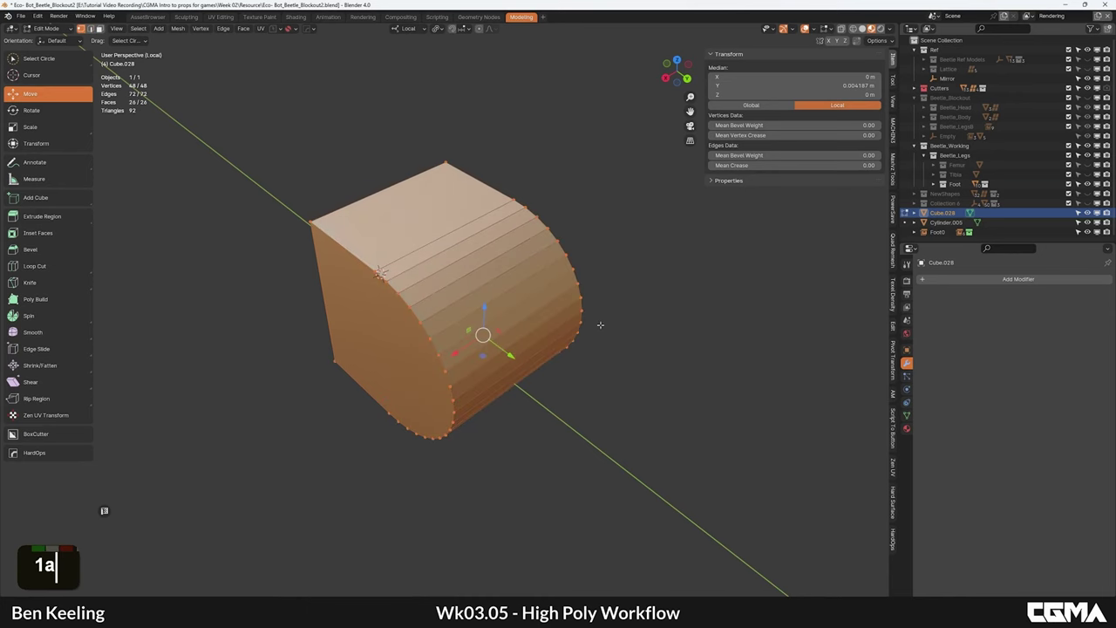
pyautogui.press('m')
pyautogui.click(568, 360)
# Step: Select the edges along the curved outline of the block's flat side face
pyautogui.press('2')
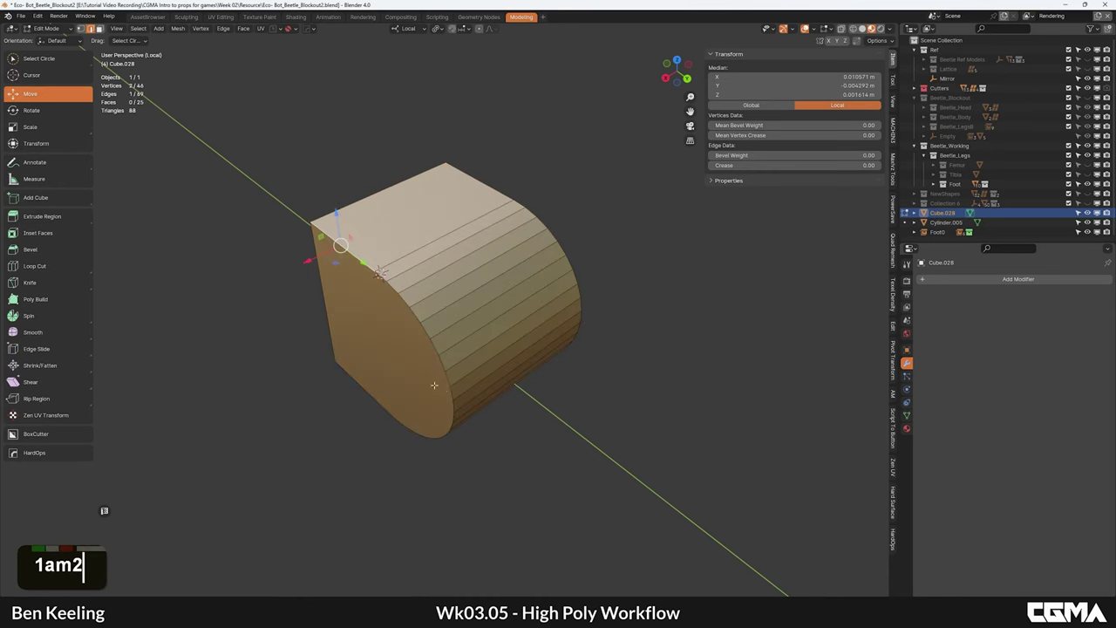
pyautogui.keyDown('ctrl'); pyautogui.click(448, 422); pyautogui.keyUp('ctrl')
pyautogui.keyDown('alt'); pyautogui.moveTo(448, 422); pyautogui.dragTo(431, 341, button='middle'); pyautogui.keyUp('alt')
pyautogui.keyDown('ctrl'); pyautogui.click(384, 361); pyautogui.keyUp('ctrl')
# Step: Try to bevel the selected side outline using an Offset width of 0.045 m with 10 segments
pyautogui.hotkey('ctrl', 'b')
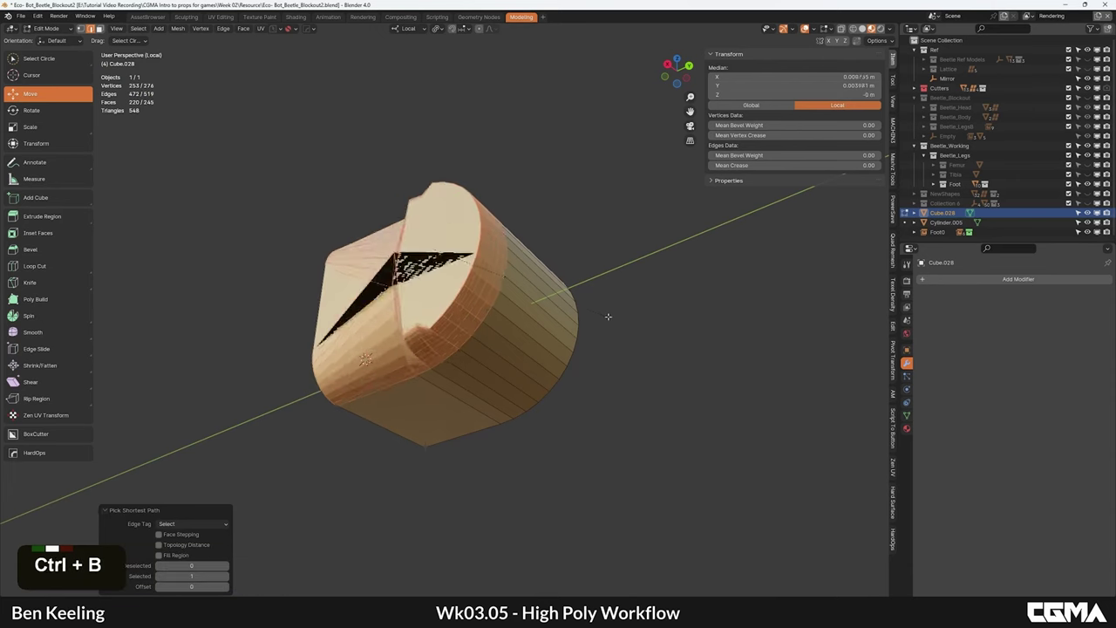
pyautogui.click(606, 319)
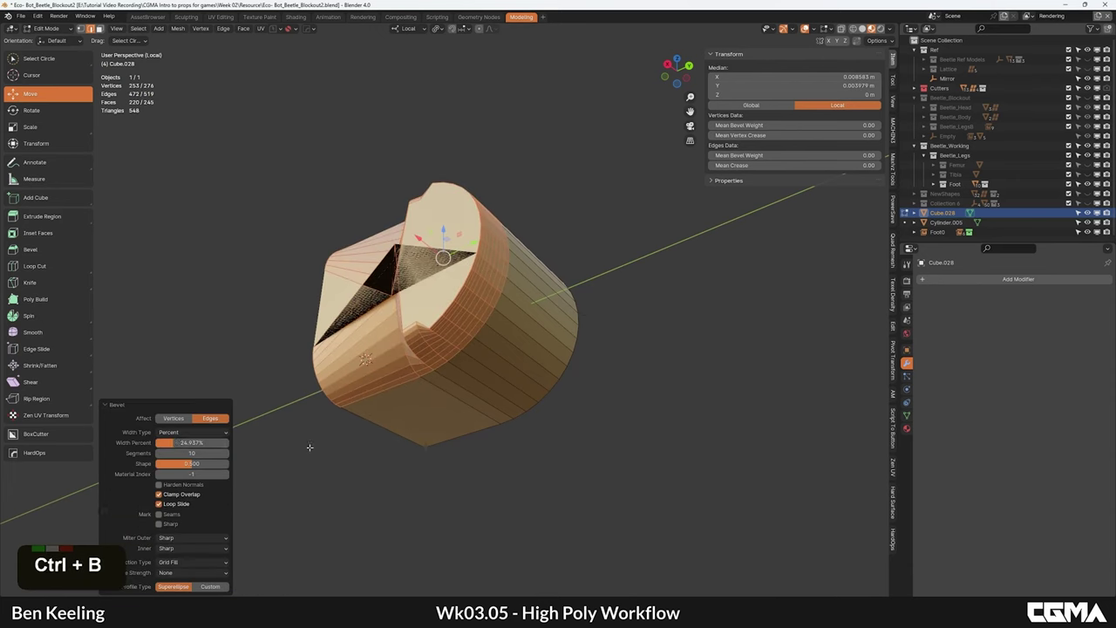
pyautogui.click(177, 444)
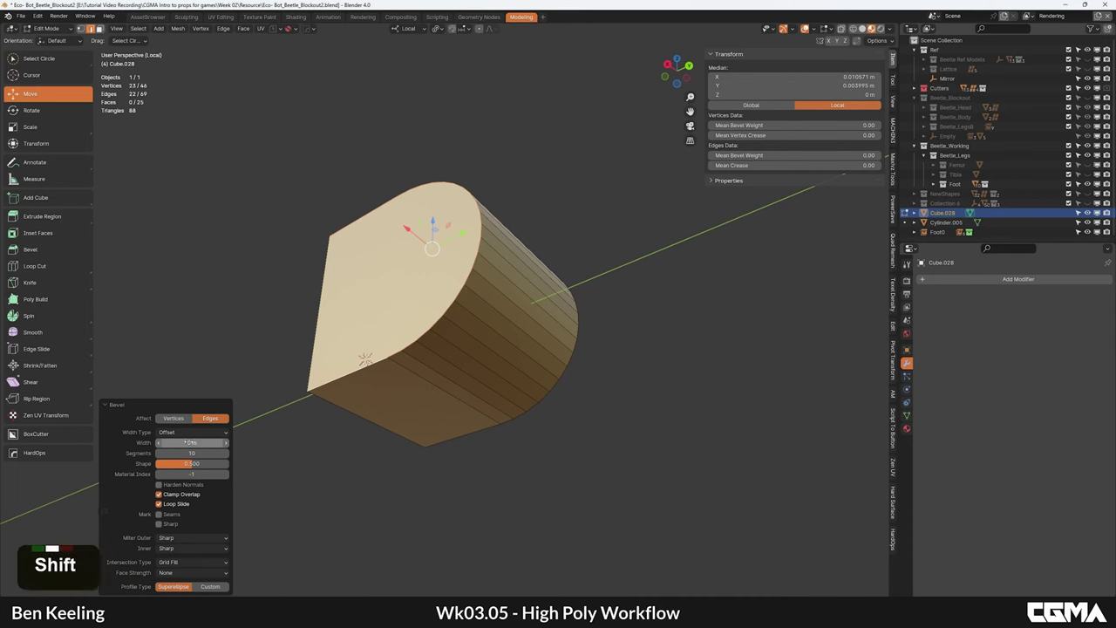
pyautogui.keyDown('shift'); pyautogui.moveTo(189, 442); pyautogui.dragTo(197, 442); pyautogui.keyUp('shift')
pyautogui.keyDown('alt'); pyautogui.moveTo(454, 288); pyautogui.dragTo(371, 358, button='middle'); pyautogui.keyUp('alt')
pyautogui.scroll(2, 371, 358)
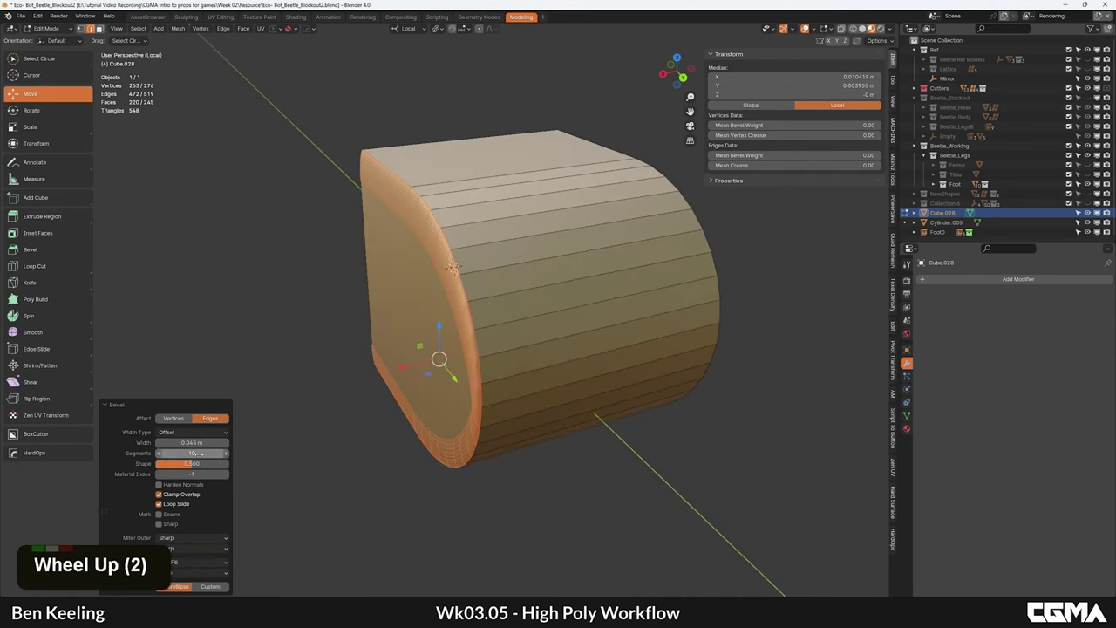
pyautogui.keyDown('alt'); pyautogui.moveTo(484, 378); pyautogui.dragTo(535, 330, button='middle'); pyautogui.keyUp('alt')
pyautogui.press('Tab')
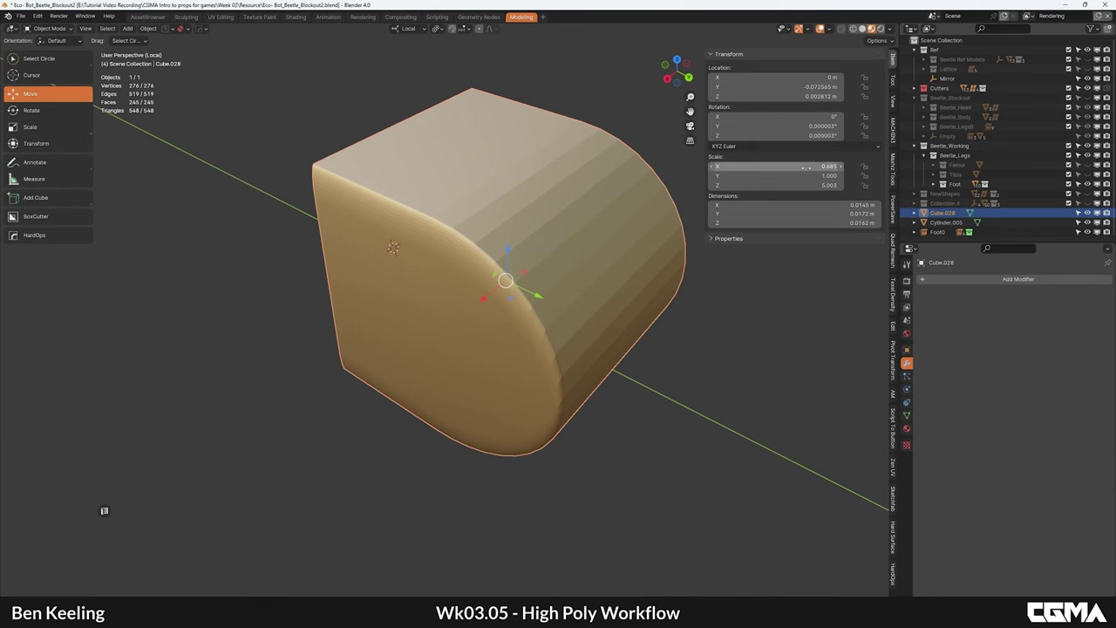
pyautogui.hotkey('ctrl', 'z')
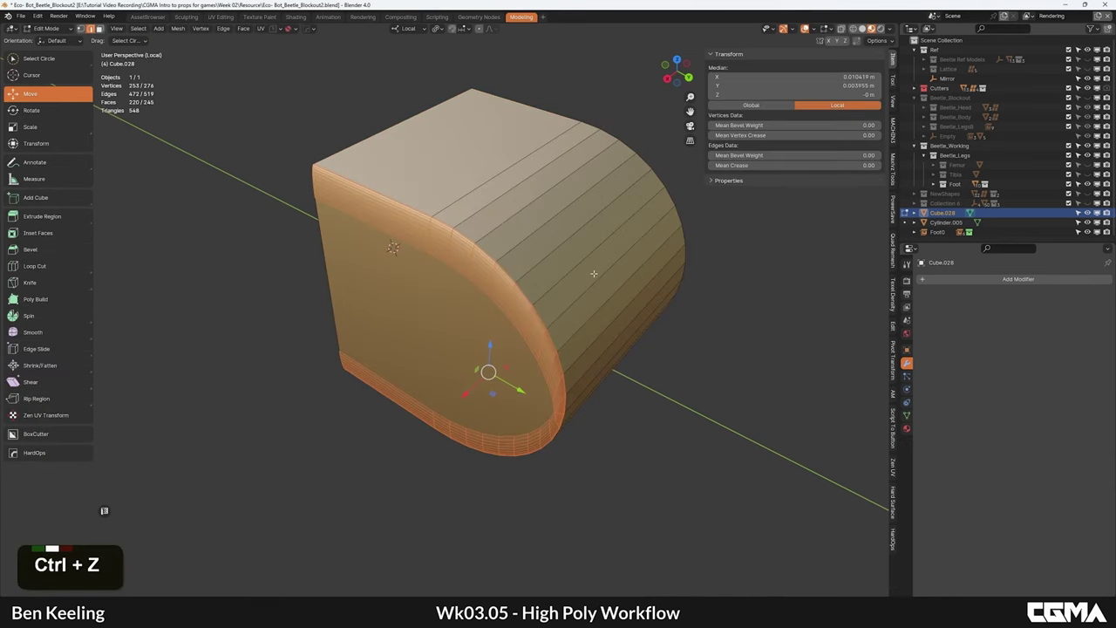
pyautogui.hotkey('ctrl', 'z')
# Step: Apply the joint block's scale
pyautogui.press('Tab')
pyautogui.hotkey('ctrl', 'a')
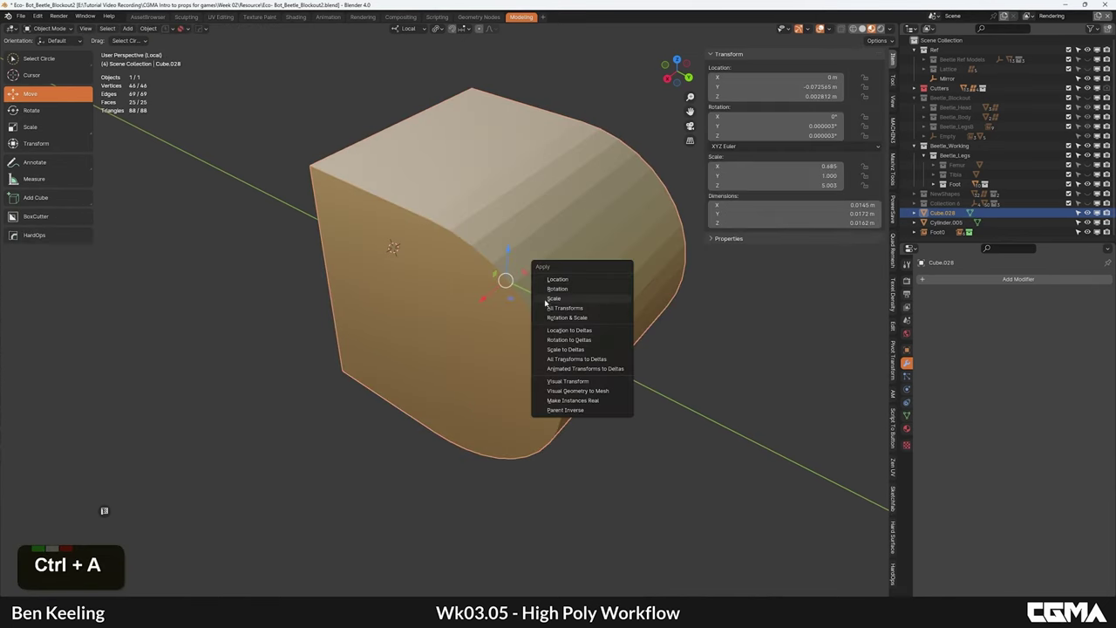
pyautogui.click(563, 299)
# Step: Bevel the block's selected side outline evenly with 10 segments
pyautogui.press('Tab')
pyautogui.hotkey('ctrl', 'b')
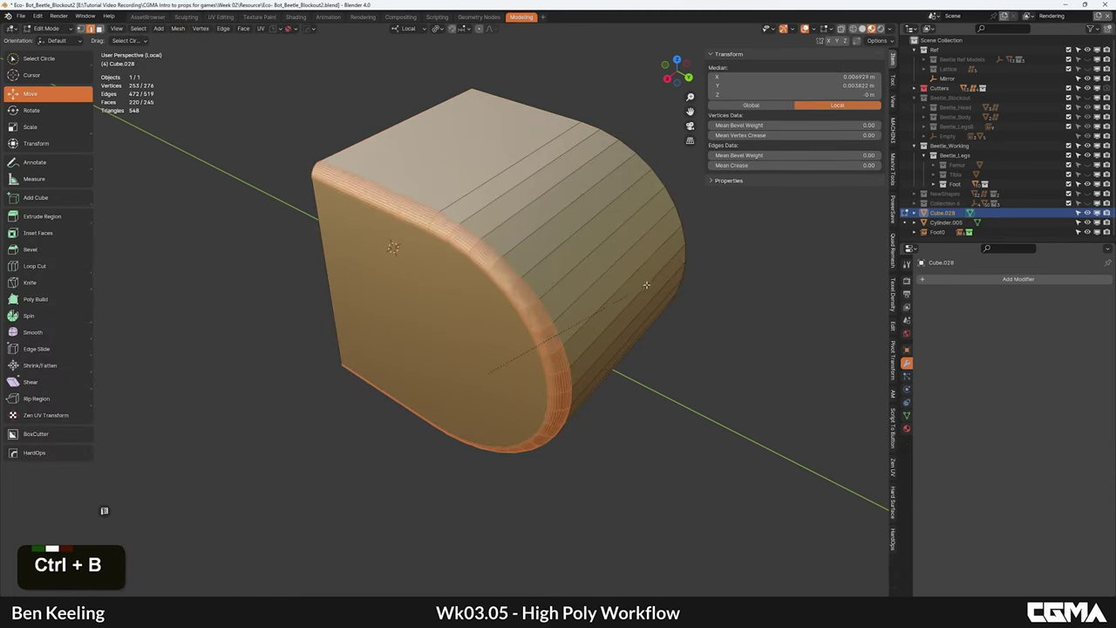
pyautogui.click(733, 279)
pyautogui.press('Tab')
# Step: Apply smooth shading to the block and leave local view
pyautogui.scroll(-3, 523, 296)
pyautogui.moveTo(519, 296)
pyautogui.keyDown('alt'); pyautogui.mouseDown(button='middle')
pyautogui.moveTo(538, 289)
pyautogui.moveTo(411, 288)
pyautogui.moveTo(526, 417)
pyautogui.mouseUp(button='middle'); pyautogui.keyUp('alt')
pyautogui.rightClick(523, 286)
pyautogui.click(526, 289)
pyautogui.scroll(-2, 523, 288)
pyautogui.press('/')
pyautogui.scroll(-1, 539, 297)
# Step: Try to shift the rounded block along the leg
pyautogui.keyDown('alt'); pyautogui.moveTo(526, 416); pyautogui.dragTo(489, 328, button='middle'); pyautogui.keyUp('alt')
pyautogui.scroll(4, 558, 370)
pyautogui.press('Tab')
pyautogui.press('1')
pyautogui.click(579, 403)
pyautogui.scroll(-3, 556, 397)
pyautogui.press('Tab')
pyautogui.moveTo(486, 328); pyautogui.dragTo(463, 334)
pyautogui.moveTo(466, 343)
pyautogui.keyDown('alt'); pyautogui.mouseDown(button='middle')
pyautogui.moveTo(494, 336)
pyautogui.moveTo(454, 340)
pyautogui.mouseUp(button='middle'); pyautogui.keyUp('alt')
pyautogui.hotkey('ctrl', 'z')
pyautogui.keyDown('alt'); pyautogui.middleClick(454, 339); pyautogui.keyUp('alt')
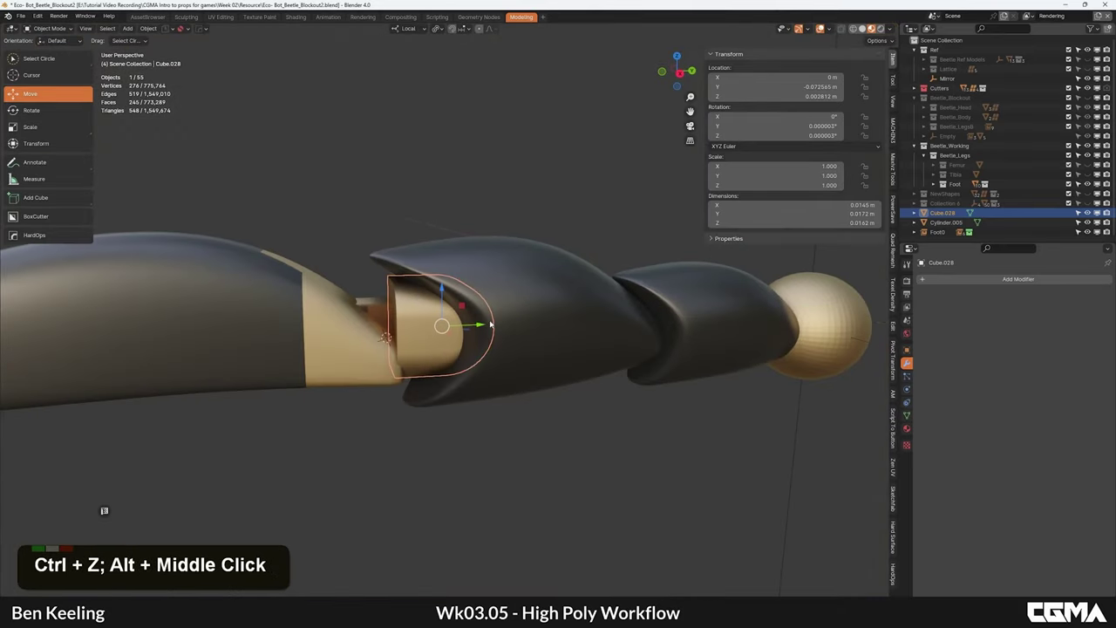
# Step: Open the dark leg shell around the block for vertex editing in the left orthographic view
pyautogui.click(506, 348)
pyautogui.press('Tab')
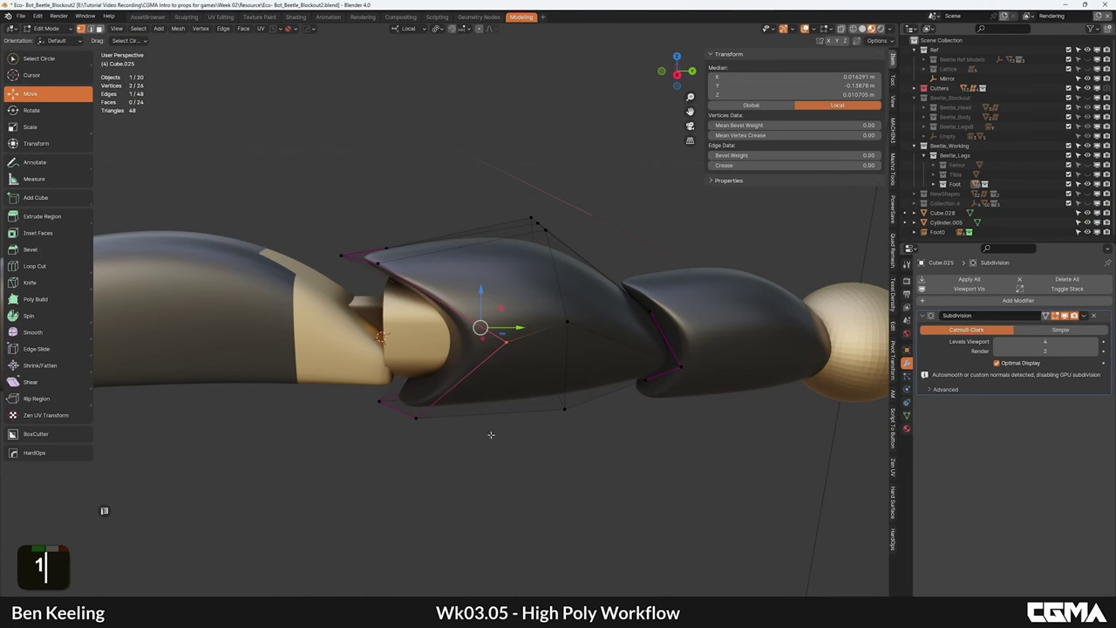
pyautogui.click(490, 435)
pyautogui.click(425, 426)
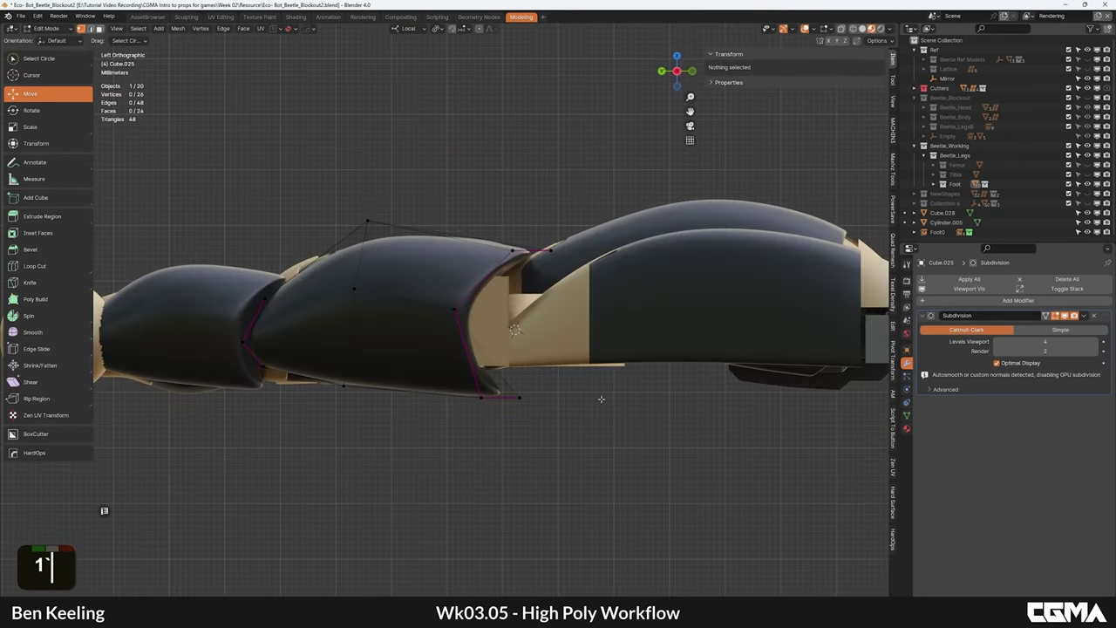
pyautogui.doubleClick(454, 307)
pyautogui.press('g')
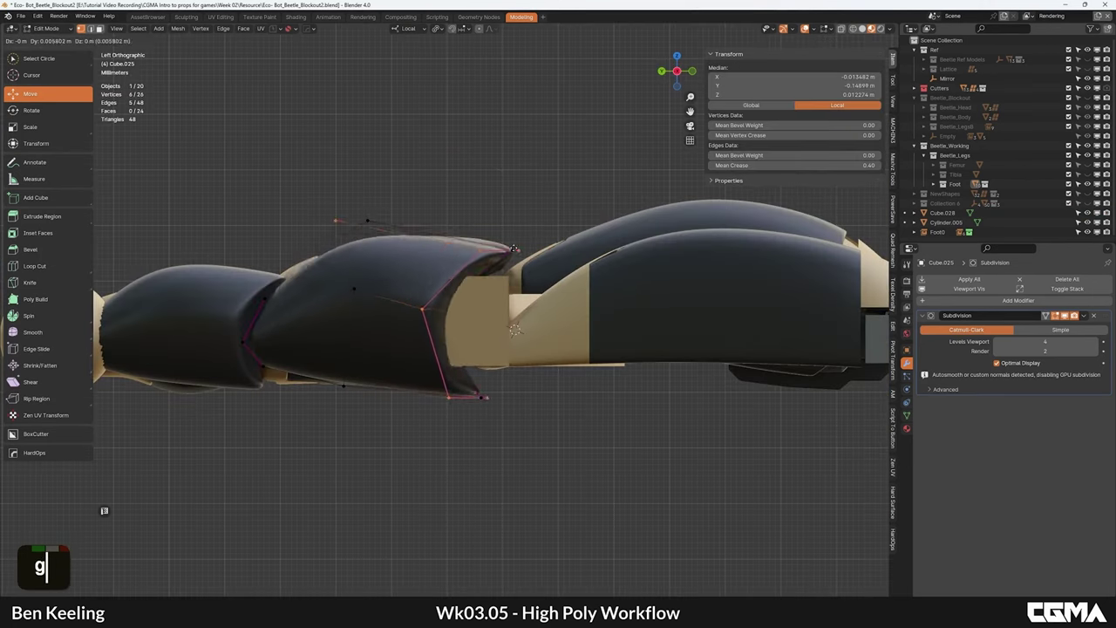
pyautogui.rightClick(491, 231)
pyautogui.click(586, 423)
# Step: Box-select the shell's joint-side vertices through the mesh and move them along the leg away from the joint, exposing more of the block
pyautogui.press('b')
pyautogui.moveTo(599, 440); pyautogui.dragTo(347, 206)
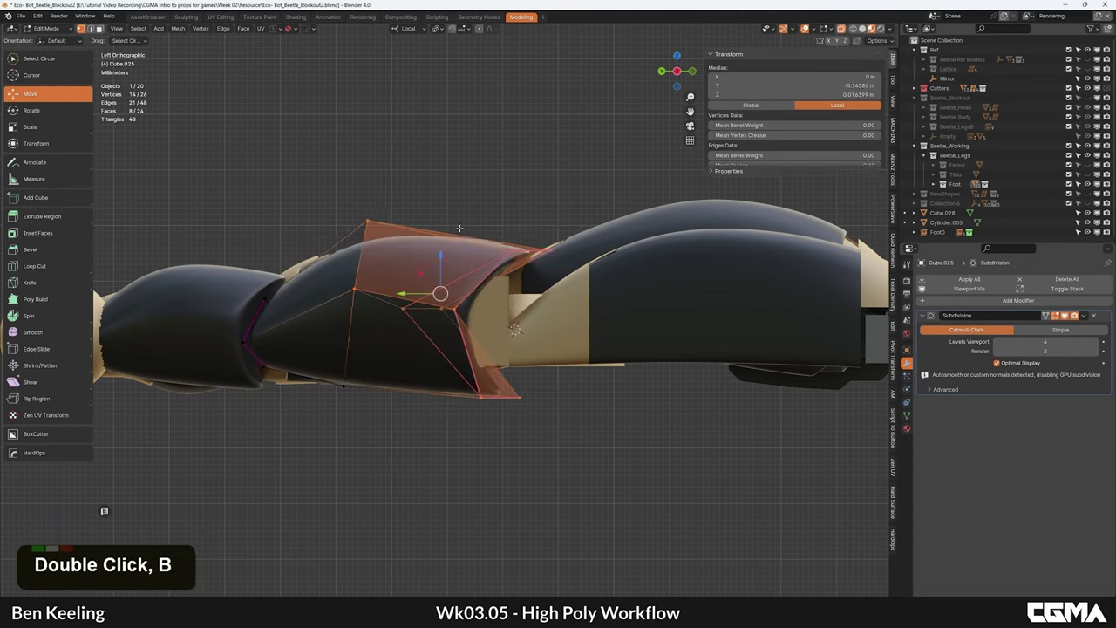
pyautogui.press('g')
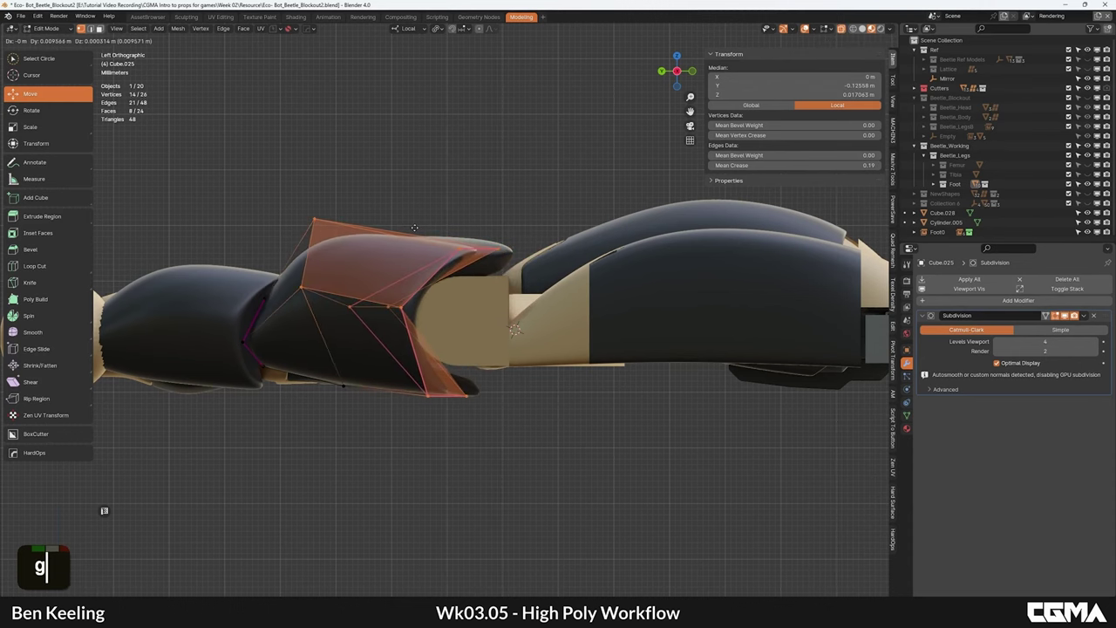
pyautogui.click(438, 226)
pyautogui.press('Tab')
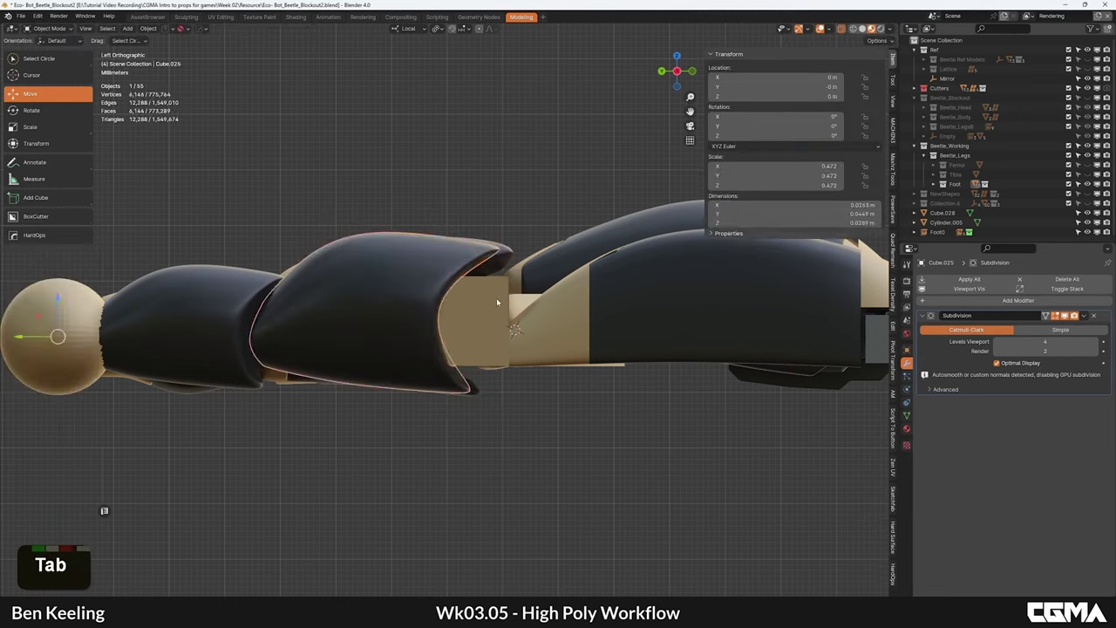
# Step: Open the rounded joint block for editing, select all its vertices through the mesh and reposition it between the shells
pyautogui.click(496, 300)
pyautogui.press('Tab')
pyautogui.press('b')
pyautogui.moveTo(554, 416); pyautogui.dragTo(382, 245)
pyautogui.press('g')
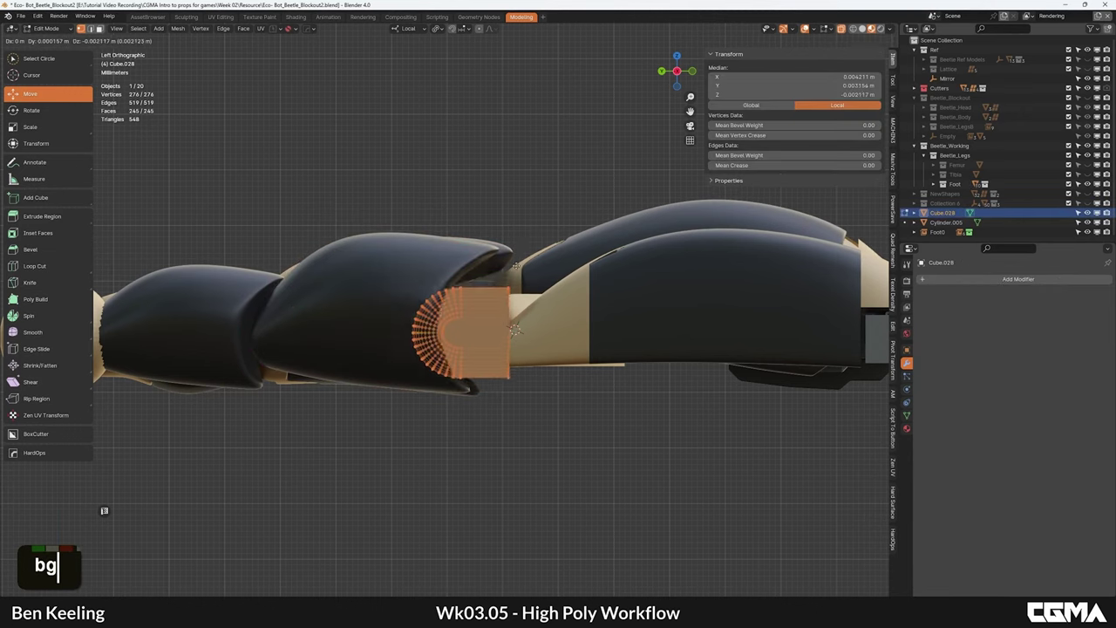
pyautogui.click(534, 255)
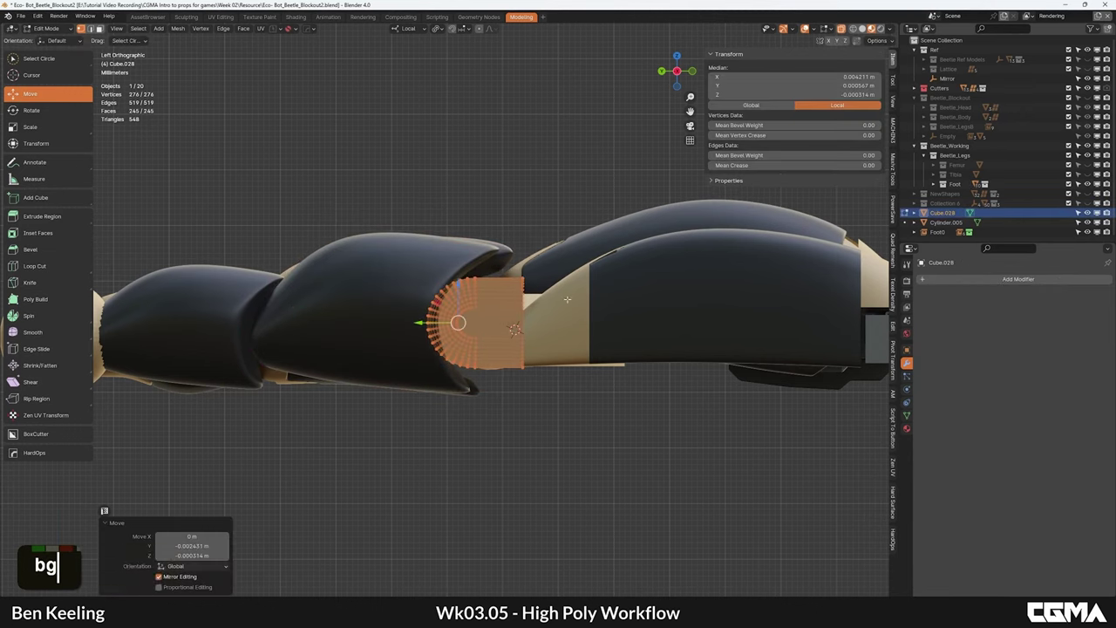
# Step: Box-select the block's flat-end vertices and move them along the Y axis toward its rounded end, shortening the block
pyautogui.click(556, 400)
pyautogui.press('b')
pyautogui.moveTo(554, 410); pyautogui.dragTo(489, 245)
pyautogui.press('g')
pyautogui.middleClick(534, 248)
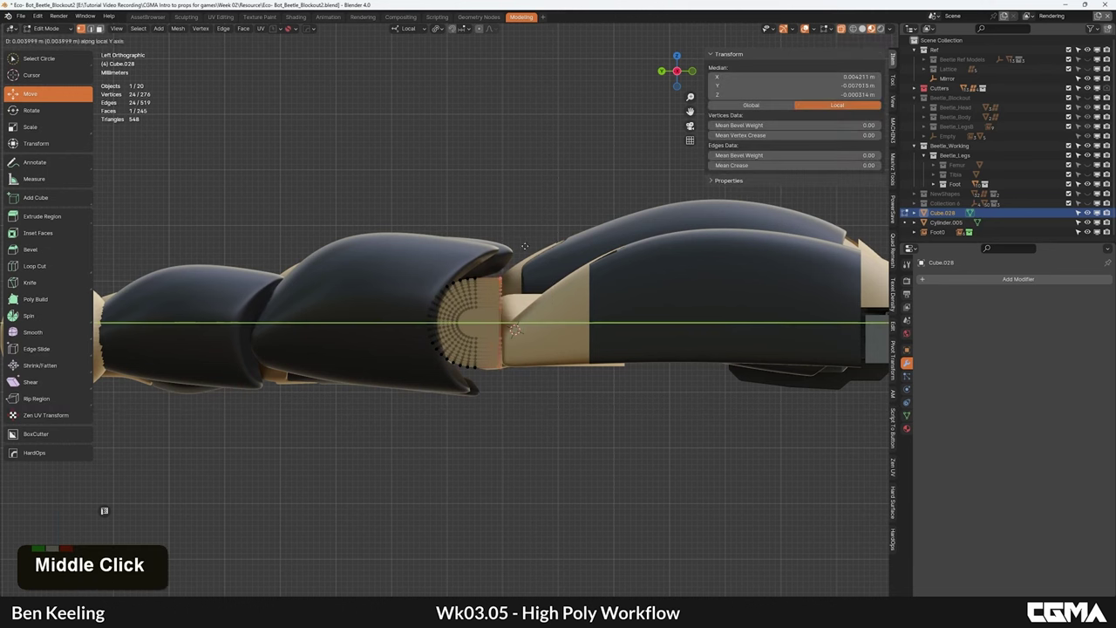
pyautogui.click(539, 249)
pyautogui.press('Tab')
# Step: Open the bronze cap beside the joint for editing and move its upper joint-side edges up and back from the joint
pyautogui.scroll(-3, 543, 279)
pyautogui.click(520, 310)
pyautogui.keyDown('alt'); pyautogui.moveTo(566, 288); pyautogui.dragTo(593, 369, button='middle'); pyautogui.keyUp('alt')
pyautogui.scroll(3, 477, 321)
pyautogui.press('Tab')
pyautogui.press('1')
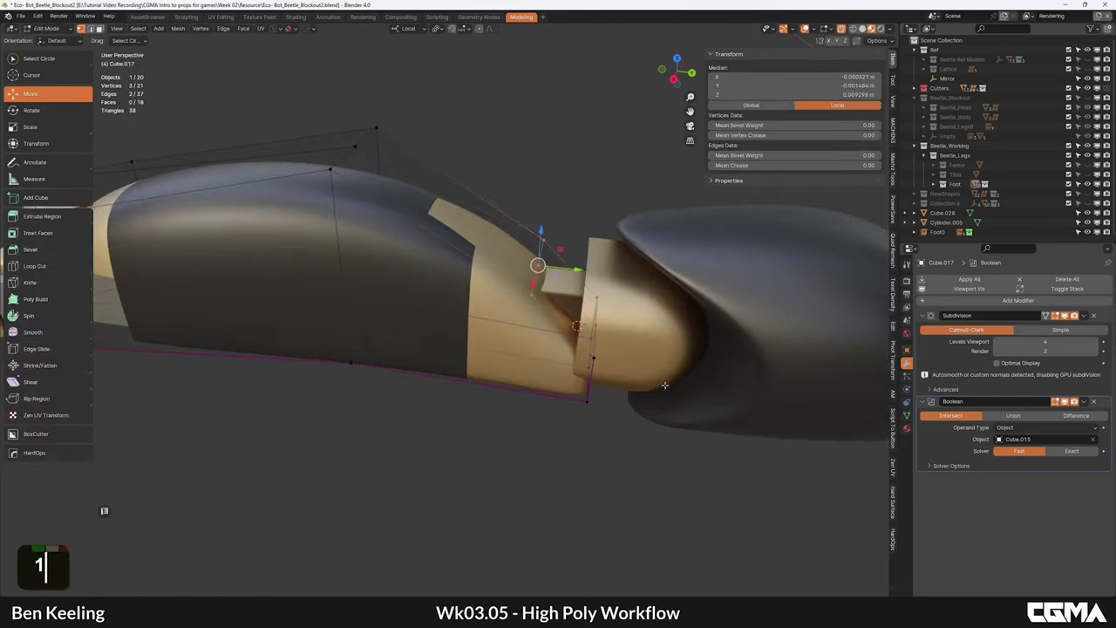
pyautogui.keyDown('alt'); pyautogui.middleClick(589, 381); pyautogui.keyUp('alt')
pyautogui.press('2')
pyautogui.press('g')
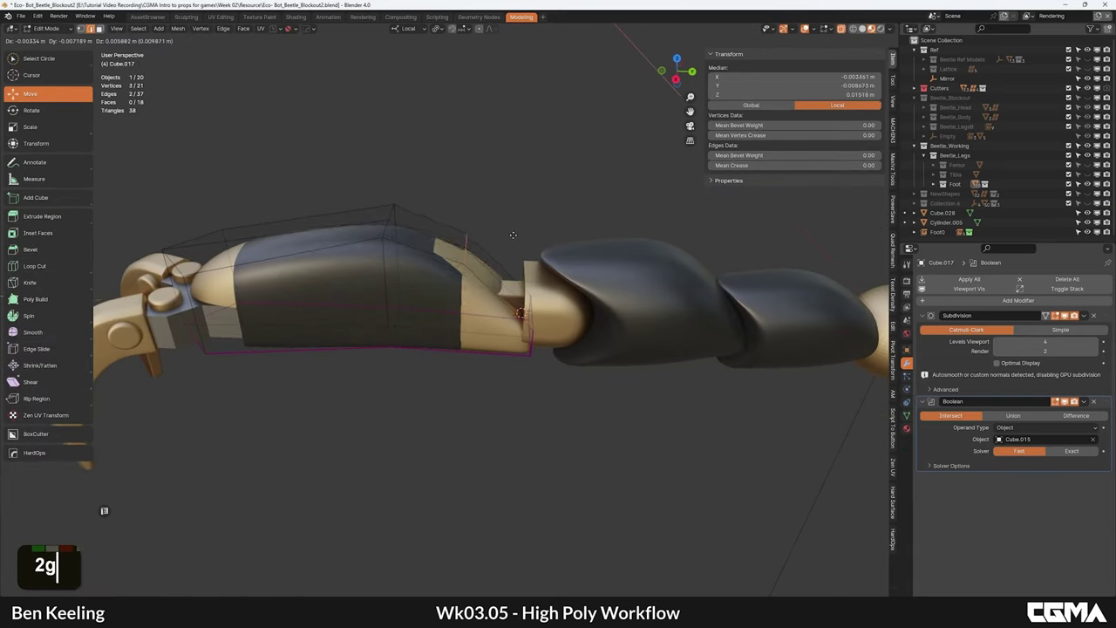
pyautogui.click(512, 240)
# Step: Select the edges around the bronze cap's joint-end face and set their mean crease to 0
pyautogui.click(550, 375)
pyautogui.press('1')
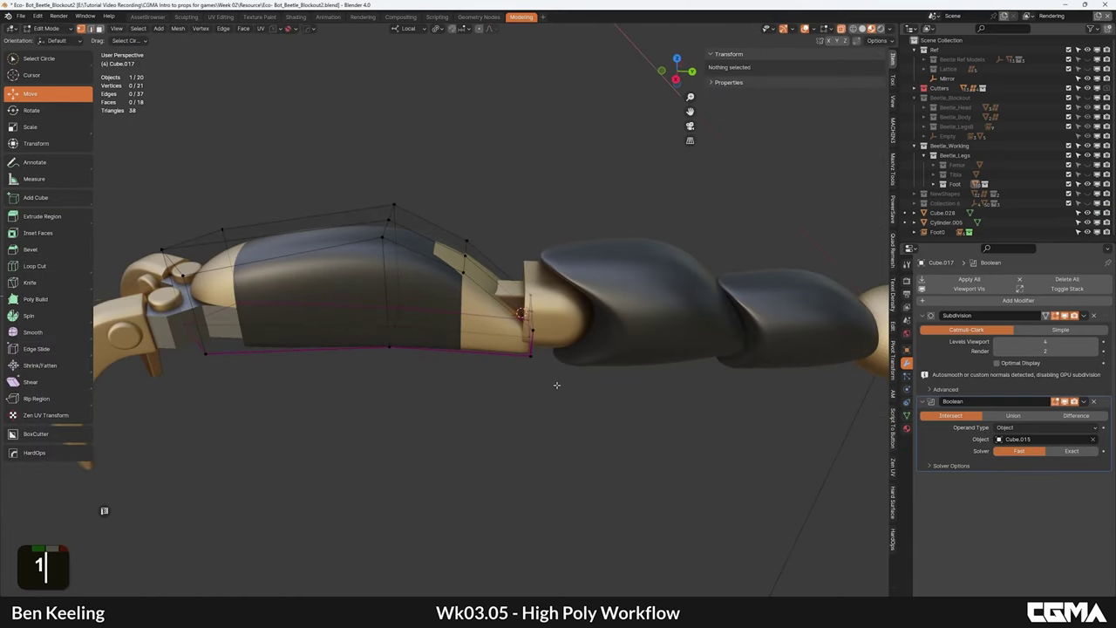
pyautogui.doubleClick(519, 259)
pyautogui.click(562, 358)
pyautogui.keyDown('alt'); pyautogui.moveTo(563, 357); pyautogui.dragTo(516, 347, button='middle'); pyautogui.keyUp('alt')
pyautogui.scroll(4, 516, 347)
pyautogui.press('2')
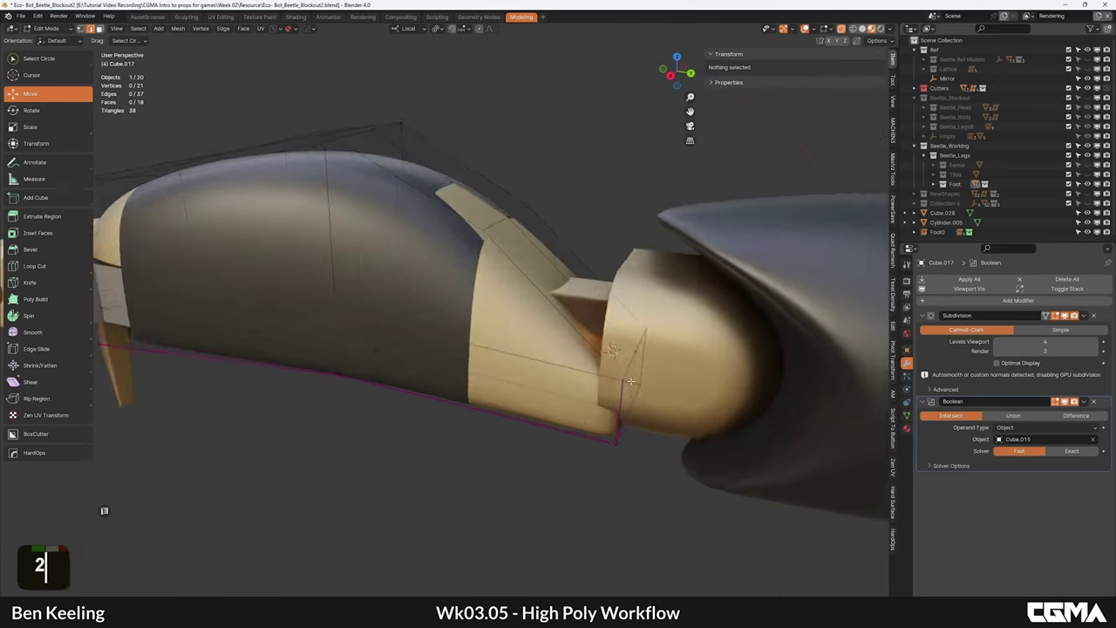
pyautogui.keyDown('alt'); pyautogui.moveTo(623, 327); pyautogui.dragTo(574, 304, button='middle'); pyautogui.keyUp('alt')
pyautogui.click(574, 304)
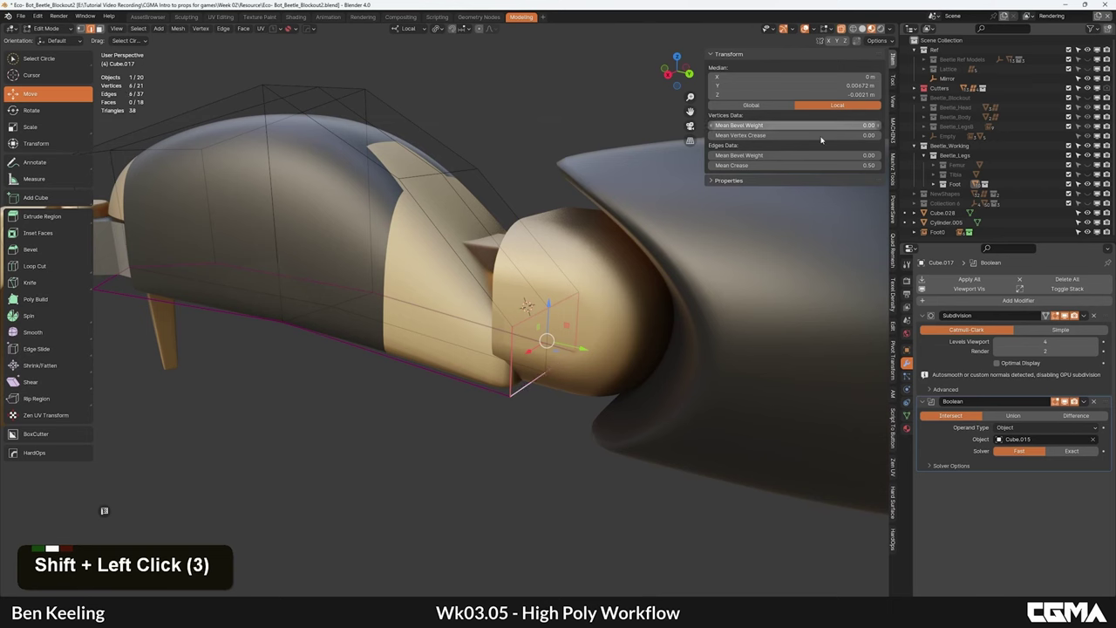
pyautogui.write('0')
pyautogui.press('Return')
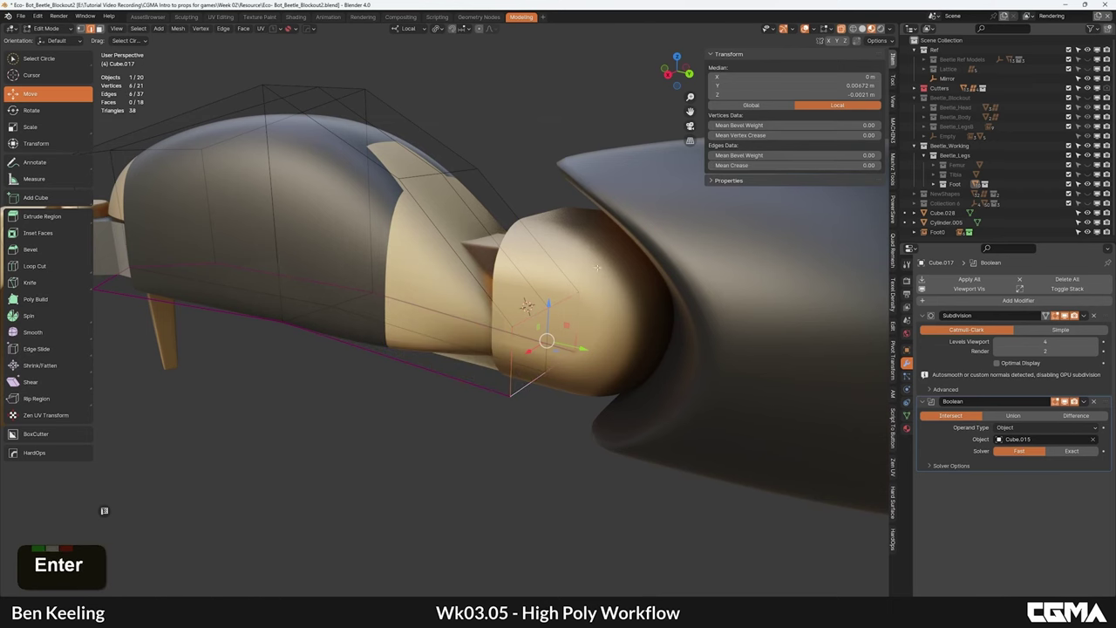
# Step: Try to pull the bronze cap's two joint-end faces back along the leg
pyautogui.keyDown('alt'); pyautogui.middleClick(532, 318); pyautogui.keyUp('alt')
pyautogui.press('3')
pyautogui.click(536, 349)
pyautogui.keyDown('shift'); pyautogui.click(556, 335); pyautogui.keyUp('shift')
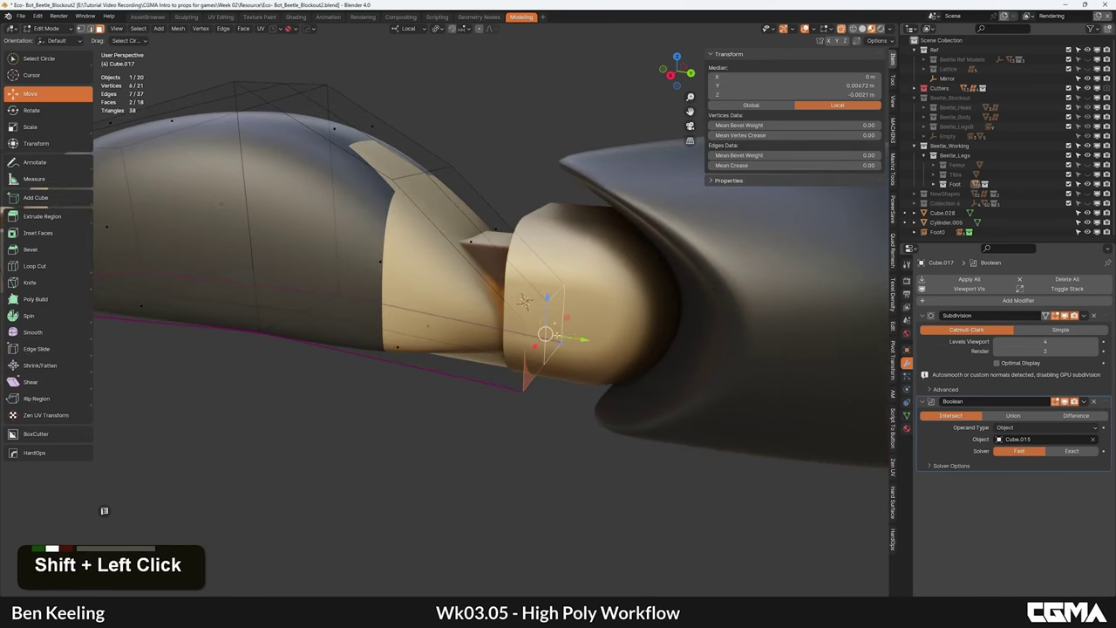
pyautogui.moveTo(552, 335); pyautogui.dragTo(540, 334)
pyautogui.press('Tab')
pyautogui.scroll(-3, 426, 229)
# Step: Mirror the rounded joint block across the leg's centre with the HardOps mirror tool
pyautogui.keyDown('alt'); pyautogui.moveTo(426, 229); pyautogui.dragTo(426, 162, button='middle'); pyautogui.keyUp('alt')
pyautogui.keyDown('alt'); pyautogui.moveTo(514, 204); pyautogui.dragTo(393, 262, button='middle'); pyautogui.keyUp('alt')
pyautogui.click(380, 276)
pyautogui.keyDown('alt'); pyautogui.moveTo(468, 283); pyautogui.dragTo(403, 234, button='middle'); pyautogui.keyUp('alt')
pyautogui.hotkey('alt', 'x')
pyautogui.click(464, 229)
pyautogui.keyDown('alt'); pyautogui.moveTo(529, 229); pyautogui.dragTo(601, 224, button='middle'); pyautogui.keyUp('alt')
pyautogui.click(448, 167)
# Step: Sharpen the hinge piece between the block and the bronze cap with HardOps, using wireframe display to check the meshes
pyautogui.scroll(-3, 448, 166)
pyautogui.scroll(4, 442, 272)
pyautogui.click(439, 270)
pyautogui.keyDown('alt'); pyautogui.moveTo(439, 271); pyautogui.dragTo(482, 311, button='middle'); pyautogui.keyUp('alt')
pyautogui.press('F4')
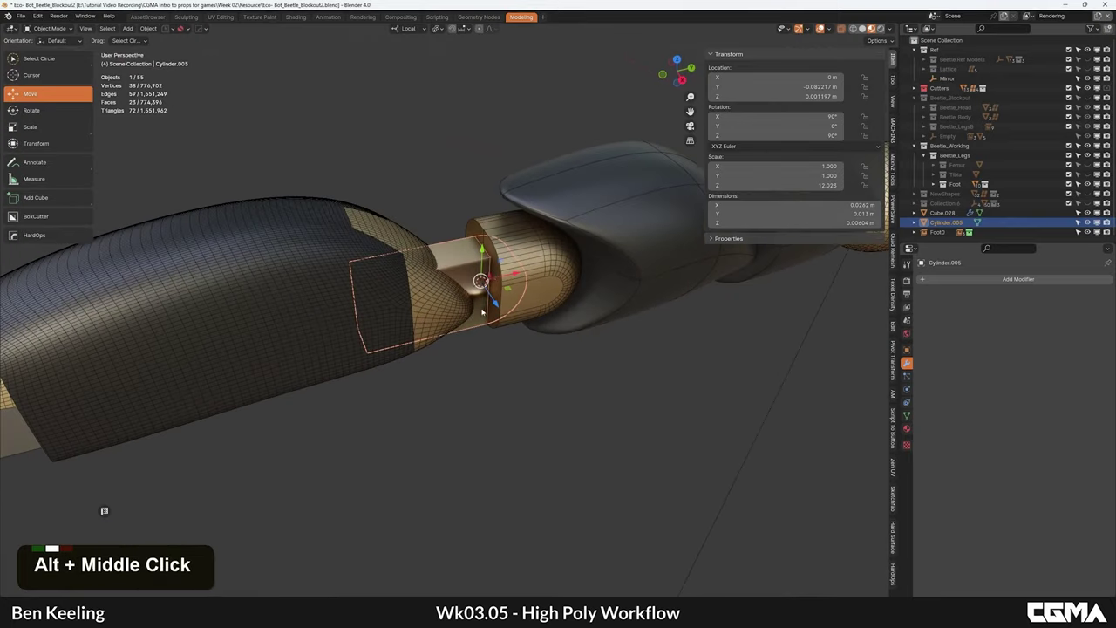
pyautogui.press('q')
pyautogui.click(486, 269)
pyautogui.keyDown('alt'); pyautogui.moveTo(485, 271); pyautogui.dragTo(508, 317, button='middle'); pyautogui.keyUp('alt')
pyautogui.click(465, 227)
pyautogui.scroll(-1, 465, 227)
pyautogui.press('F4')
# Step: Examine in the top orthographic view how the hinge piece, bronze cap and dark shell line up at the joint
pyautogui.scroll(-4, 420, 324)
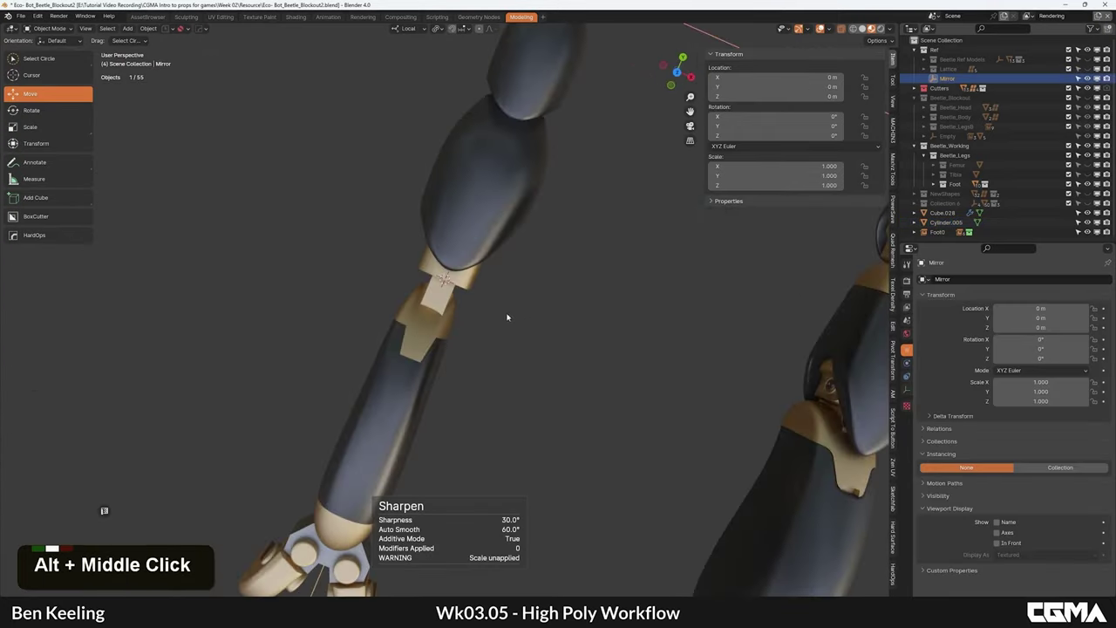
pyautogui.press('1')
pyautogui.moveTo(503, 262); pyautogui.dragTo(531, 214, button='middle')
pyautogui.click(450, 326)
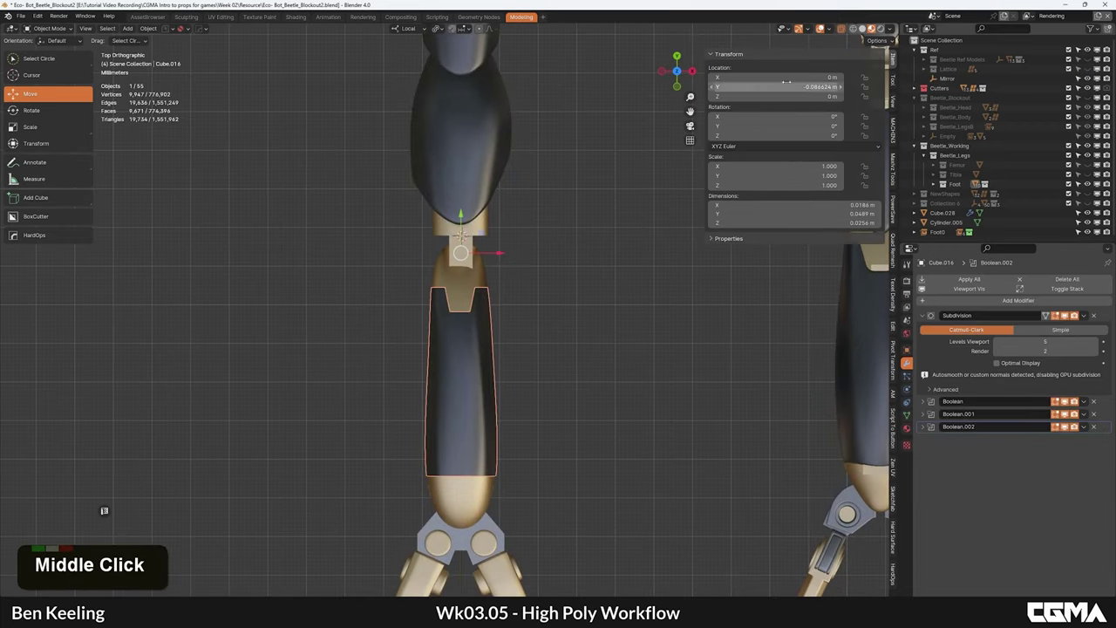
pyautogui.click(467, 275)
pyautogui.click(461, 253)
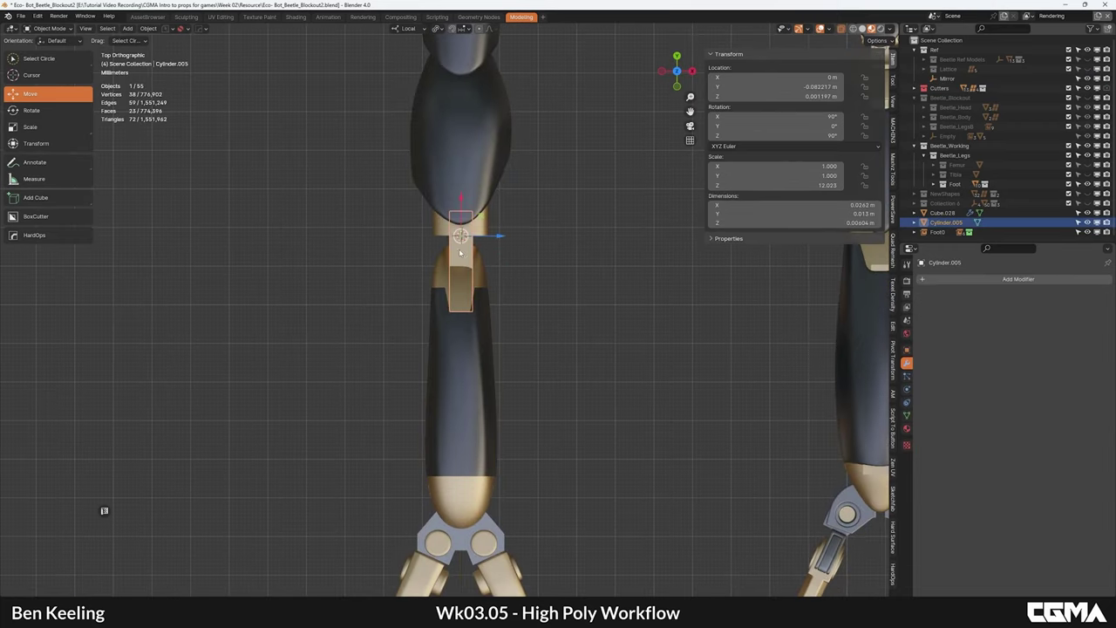
pyautogui.scroll(3, 451, 252)
pyautogui.keyDown('shift'); pyautogui.moveTo(451, 252); pyautogui.dragTo(455, 279, button='middle'); pyautogui.keyUp('shift')
pyautogui.click(465, 294)
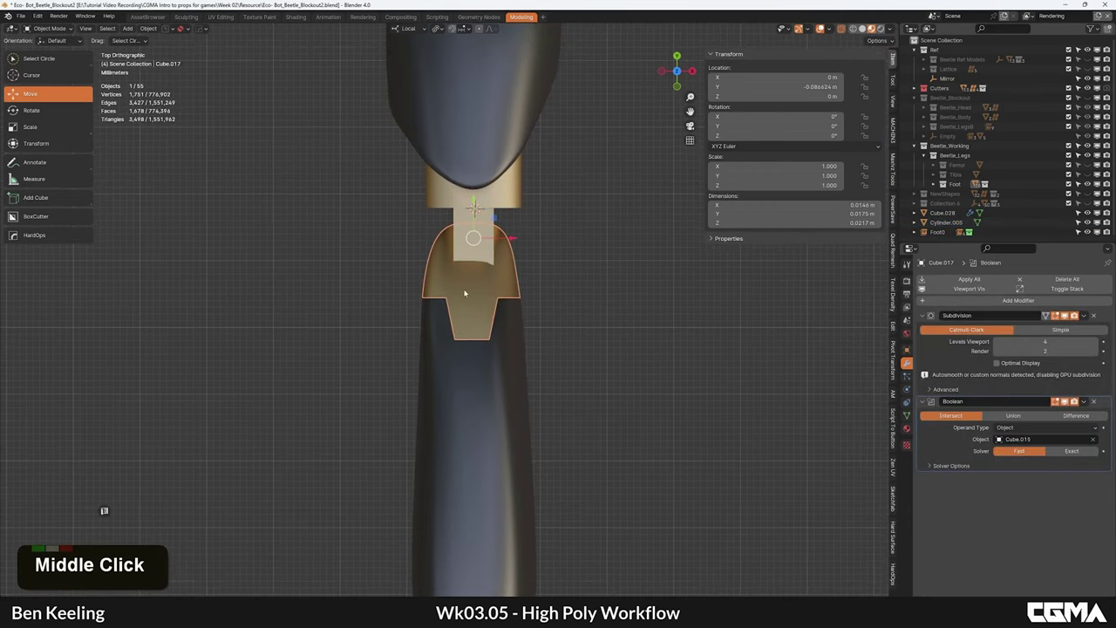
pyautogui.scroll(-2, 467, 283)
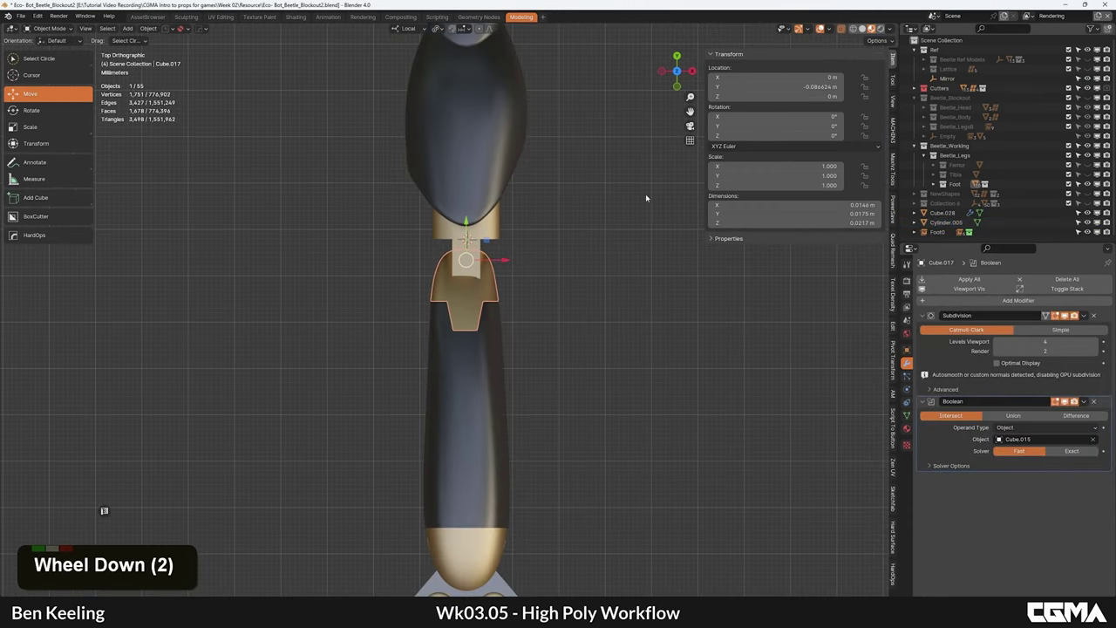
pyautogui.scroll(4, 463, 258)
pyautogui.scroll(-3, 466, 255)
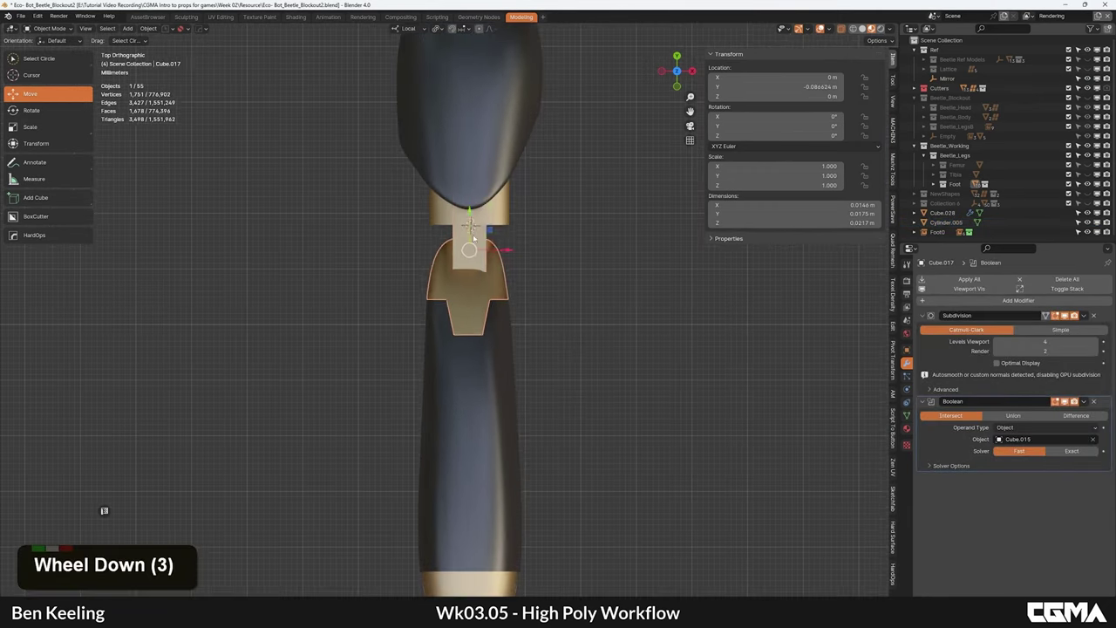
# Step: Hide the hinge piece to inspect the bronze cap beneath it, and undo the hiding
pyautogui.click(469, 256)
pyautogui.press('h')
pyautogui.click(467, 277)
pyautogui.keyDown('shift'); pyautogui.moveTo(468, 259); pyautogui.dragTo(489, 279, button='middle'); pyautogui.keyUp('shift')
pyautogui.scroll(6, 491, 343)
pyautogui.scroll(-4, 482, 292)
pyautogui.hotkey('ctrl', 'z')
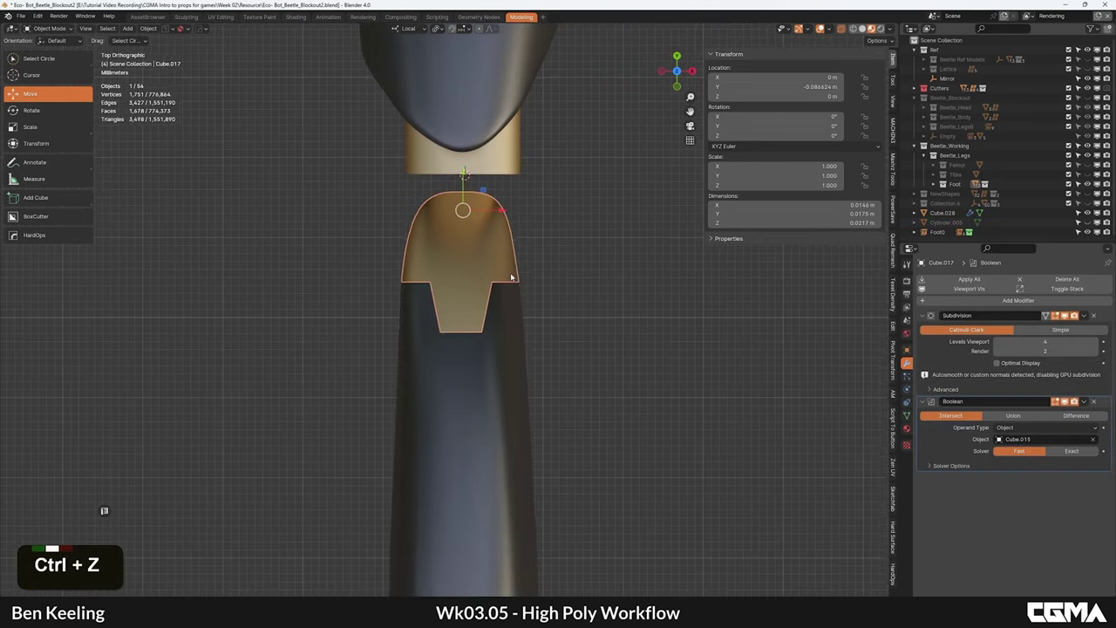
pyautogui.scroll(-3, 508, 257)
pyautogui.hotkey('ctrl', 'z')
pyautogui.scroll(4, 492, 277)
# Step: Reveal the bronze cap's boolean cutter, set its origin to the surface centre of mass and its X location to 0 m
pyautogui.click(491, 278)
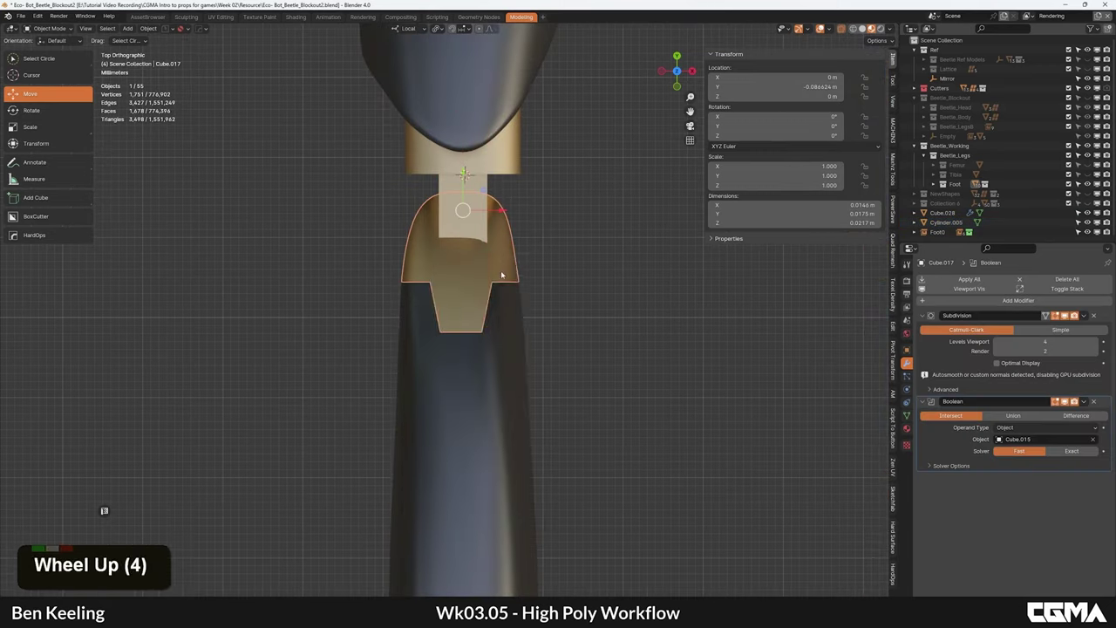
pyautogui.press('q')
pyautogui.click(469, 293)
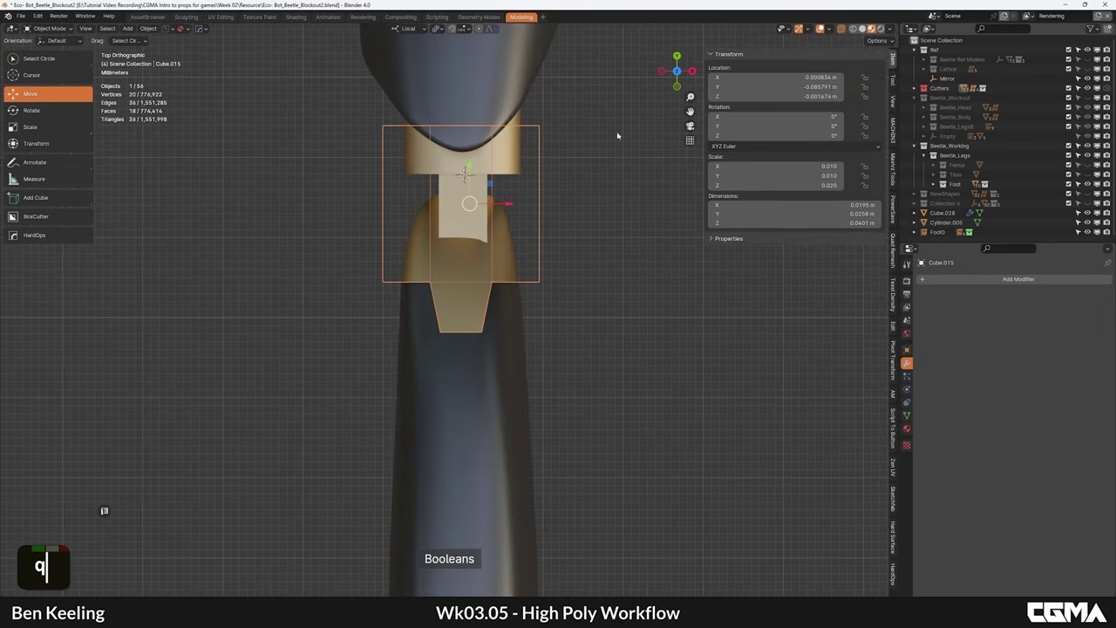
pyautogui.hotkey('alt', 'shift', 'a')
pyautogui.click(597, 212)
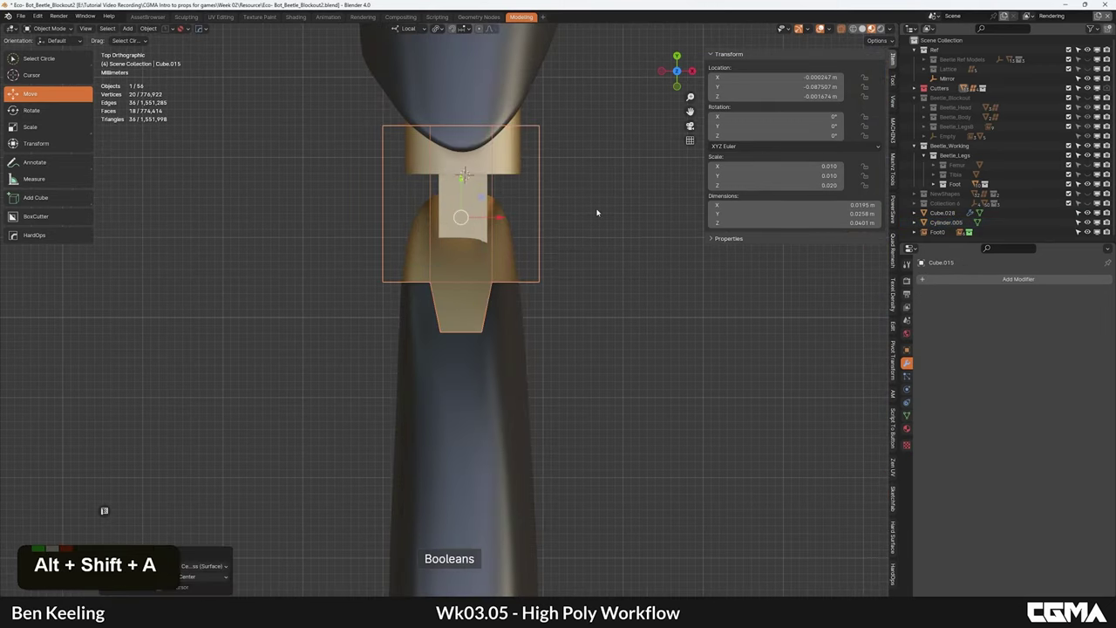
pyautogui.write('0')
pyautogui.press('Return')
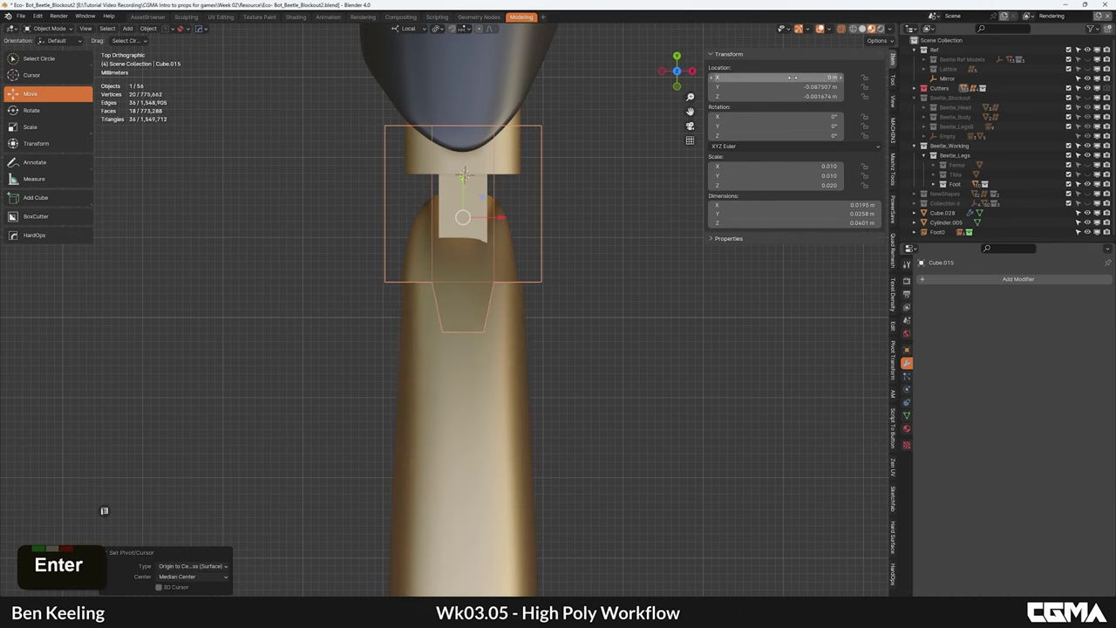
# Step: Select the bronze cap and the long leg shell in wireframe display and link the shell's object data to the cap
pyautogui.click(493, 326)
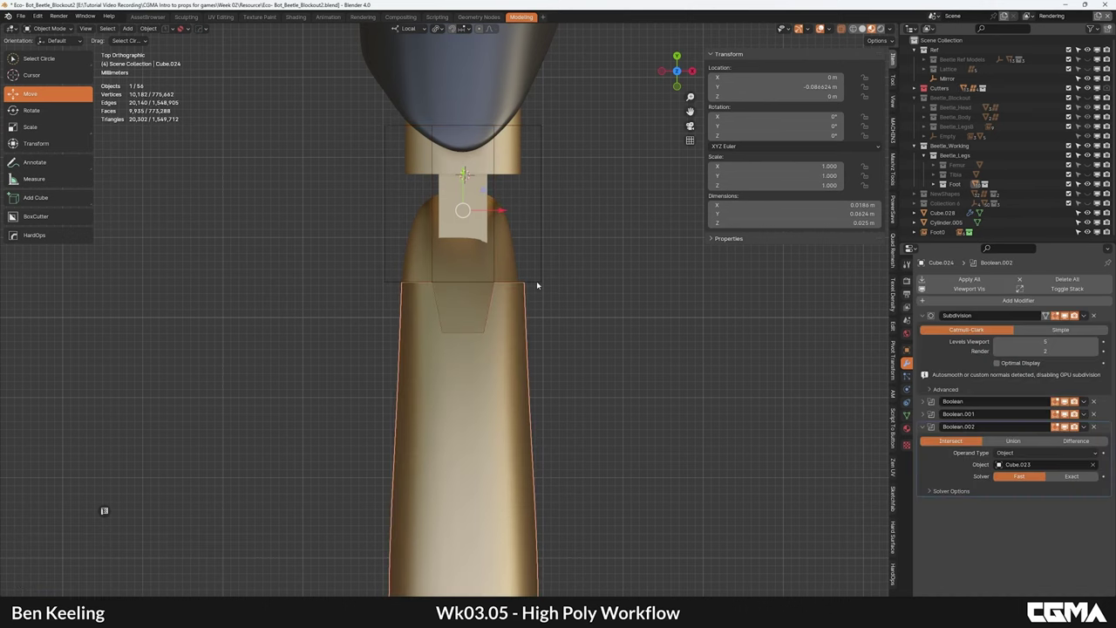
pyautogui.keyDown('alt'); pyautogui.moveTo(410, 342); pyautogui.dragTo(570, 259, button='middle'); pyautogui.keyUp('alt')
pyautogui.keyDown('alt'); pyautogui.moveTo(399, 266); pyautogui.dragTo(508, 334, button='middle'); pyautogui.keyUp('alt')
pyautogui.press('F4')
pyautogui.click(436, 289)
pyautogui.click(481, 247)
pyautogui.keyDown('alt'); pyautogui.moveTo(452, 423); pyautogui.dragTo(519, 256, button='middle'); pyautogui.keyUp('alt')
pyautogui.click(451, 357)
pyautogui.keyDown('shift'); pyautogui.click(519, 257); pyautogui.keyUp('shift')
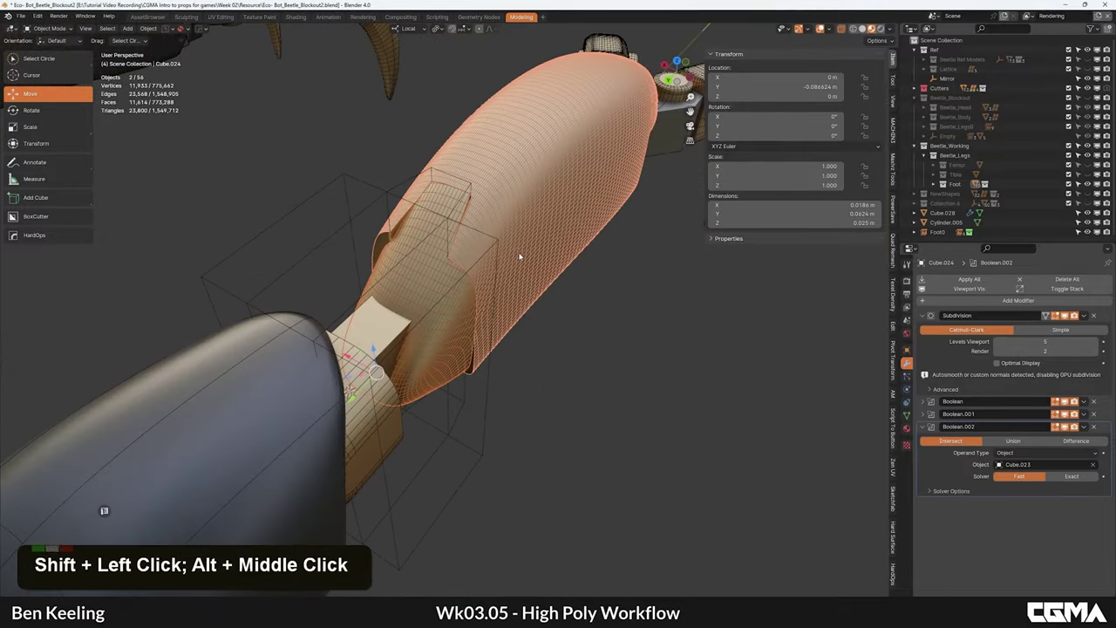
pyautogui.hotkey('ctrl', 'l')
pyautogui.click(498, 245)
# Step: Assign the Dark plastic material to the long leg shell in place of Bronze
pyautogui.keyDown('alt'); pyautogui.moveTo(497, 246); pyautogui.dragTo(455, 317, button='middle'); pyautogui.keyUp('alt')
pyautogui.click(419, 317)
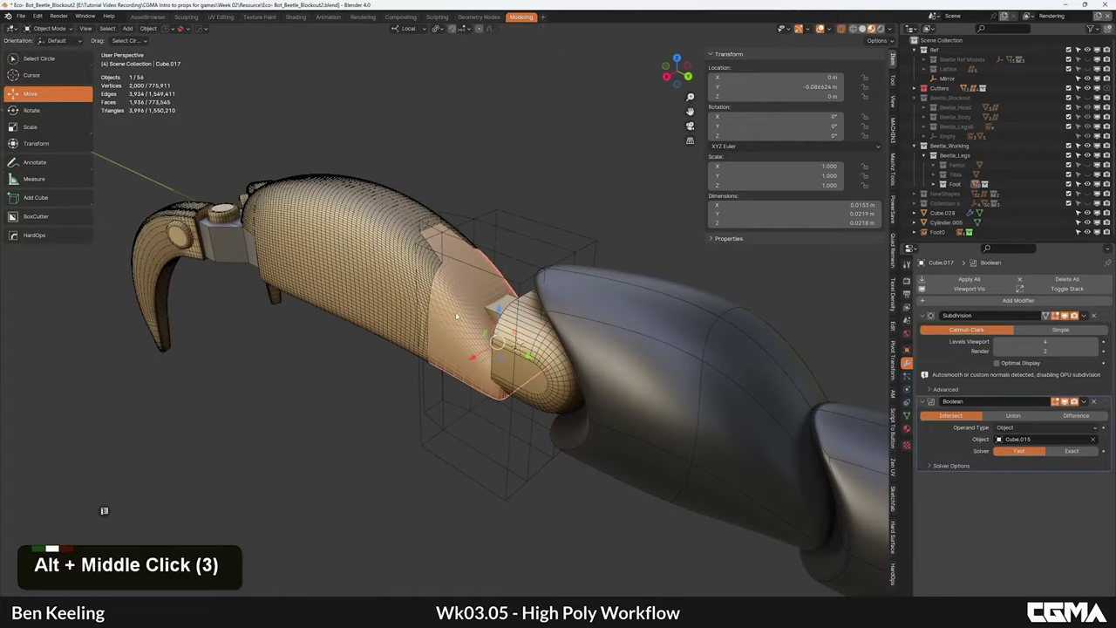
pyautogui.keyDown('alt'); pyautogui.moveTo(309, 235); pyautogui.dragTo(341, 246, button='middle'); pyautogui.keyUp('alt')
pyautogui.click(341, 246)
pyautogui.click(904, 428)
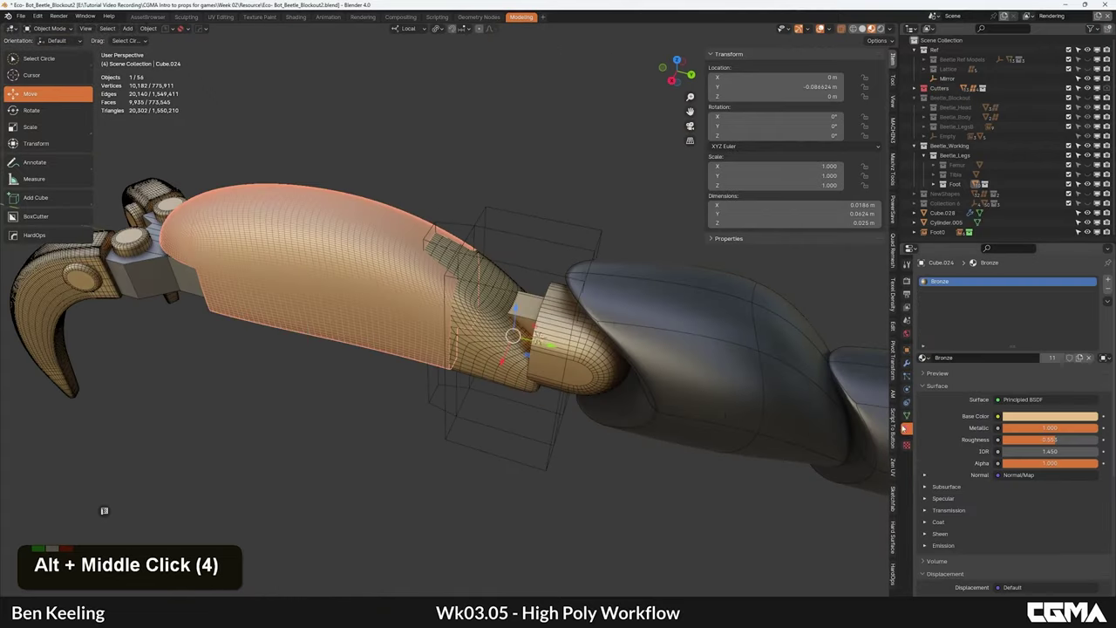
pyautogui.keyDown('alt'); pyautogui.click(1108, 303); pyautogui.keyUp('alt')
pyautogui.keyDown('alt'); pyautogui.click(1109, 303); pyautogui.keyUp('alt')
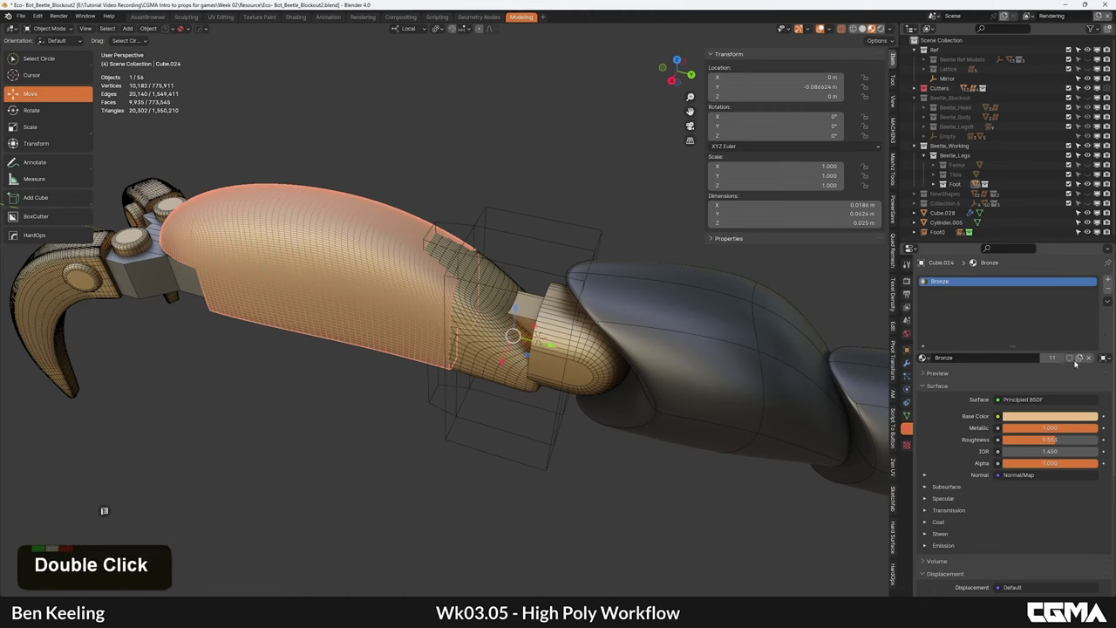
pyautogui.click(922, 358)
pyautogui.click(953, 392)
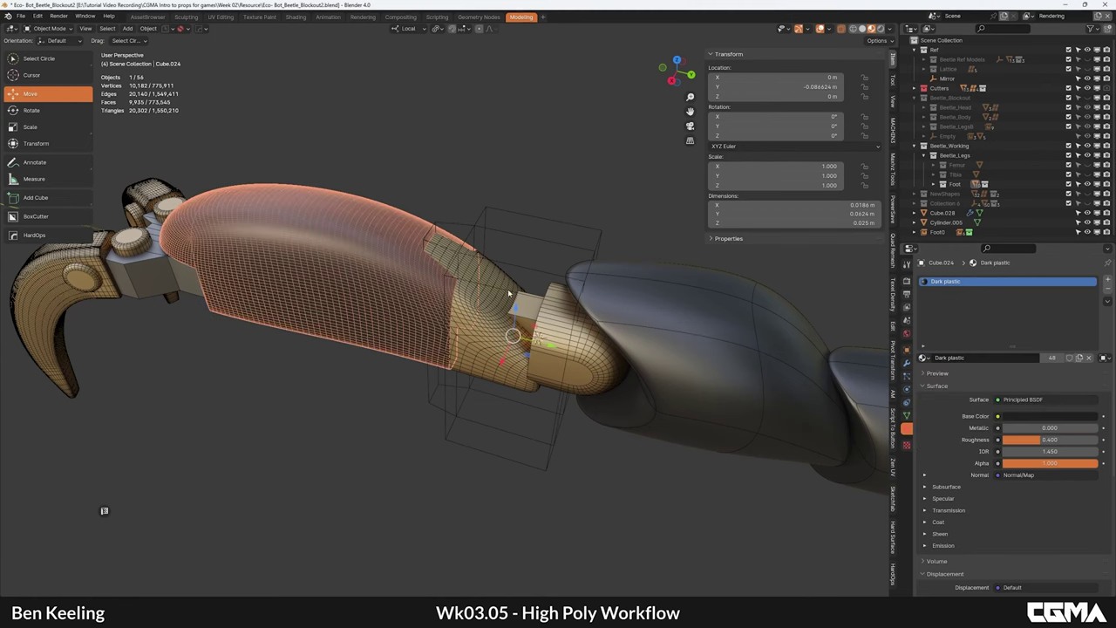
# Step: Open the bronze cap for editing, select the edges around its joint end and set their mean crease to 0
pyautogui.keyDown('alt'); pyautogui.moveTo(513, 295); pyautogui.dragTo(560, 224, button='middle'); pyautogui.keyUp('alt')
pyautogui.click(560, 224)
pyautogui.doubleClick(448, 340)
pyautogui.click(448, 342)
pyautogui.keyDown('alt'); pyautogui.moveTo(449, 342); pyautogui.dragTo(465, 357, button='middle'); pyautogui.keyUp('alt')
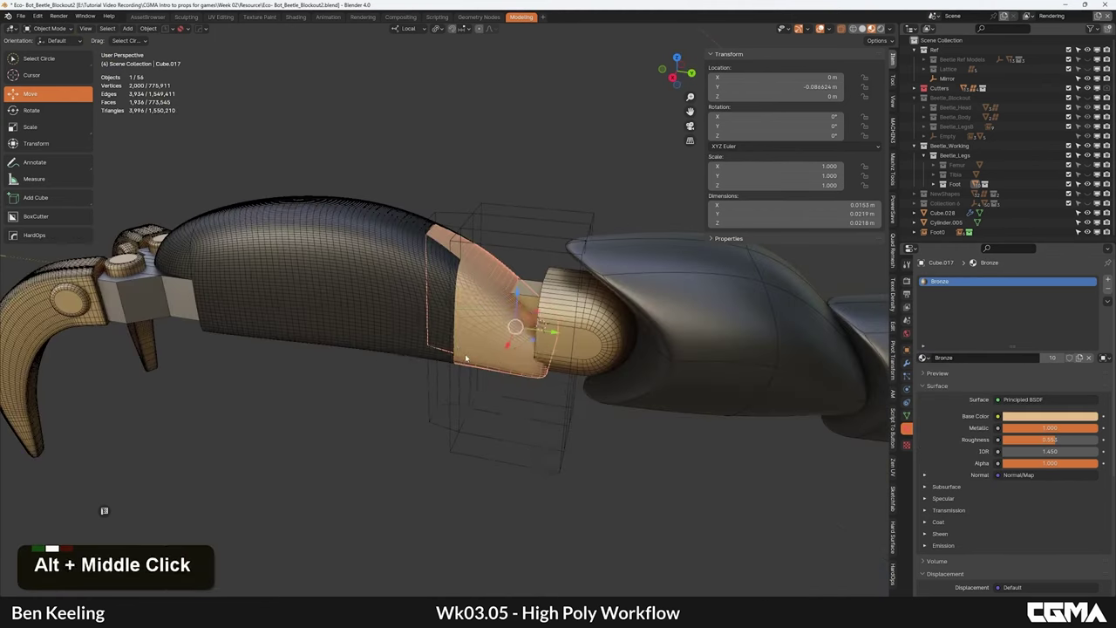
pyautogui.press('KP_3')
pyautogui.press('Tab')
pyautogui.keyDown('alt'); pyautogui.moveTo(607, 340); pyautogui.dragTo(514, 391, button='middle'); pyautogui.keyUp('alt')
pyautogui.scroll(2, 522, 403)
pyautogui.press('2')
pyautogui.keyDown('shift'); pyautogui.click(567, 361); pyautogui.keyUp('shift')
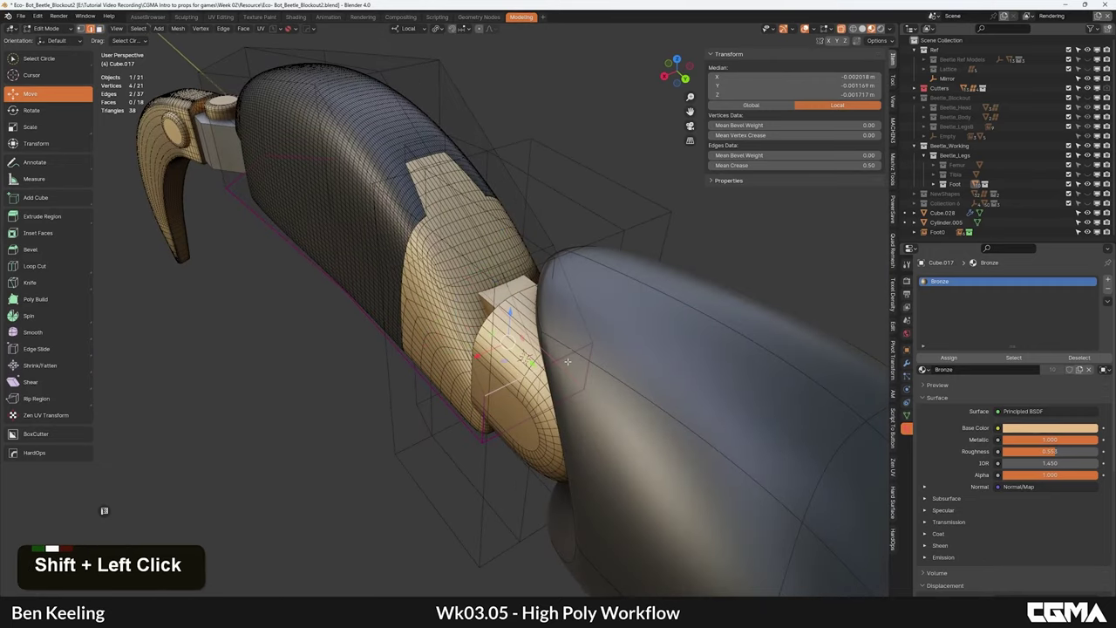
pyautogui.keyDown('shift'); pyautogui.click(482, 410); pyautogui.keyUp('shift')
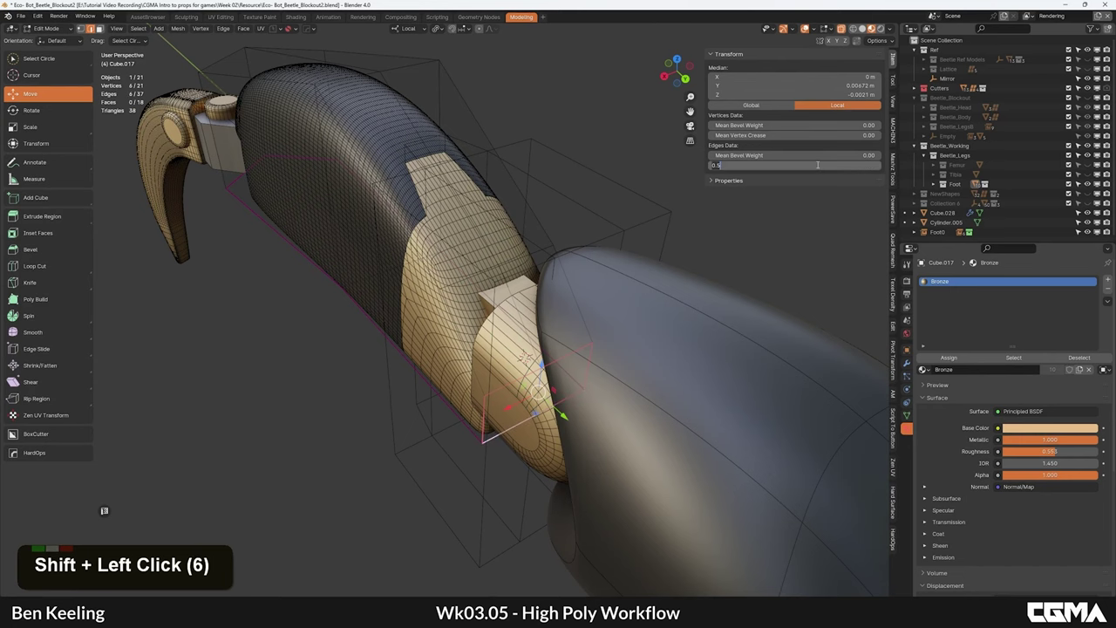
pyautogui.press('Return')
# Step: Leave editing, turn off the wireframe display and compare the leg with the finished detailed leg
pyautogui.keyDown('alt'); pyautogui.moveTo(542, 350); pyautogui.dragTo(596, 289, button='middle'); pyautogui.keyUp('alt')
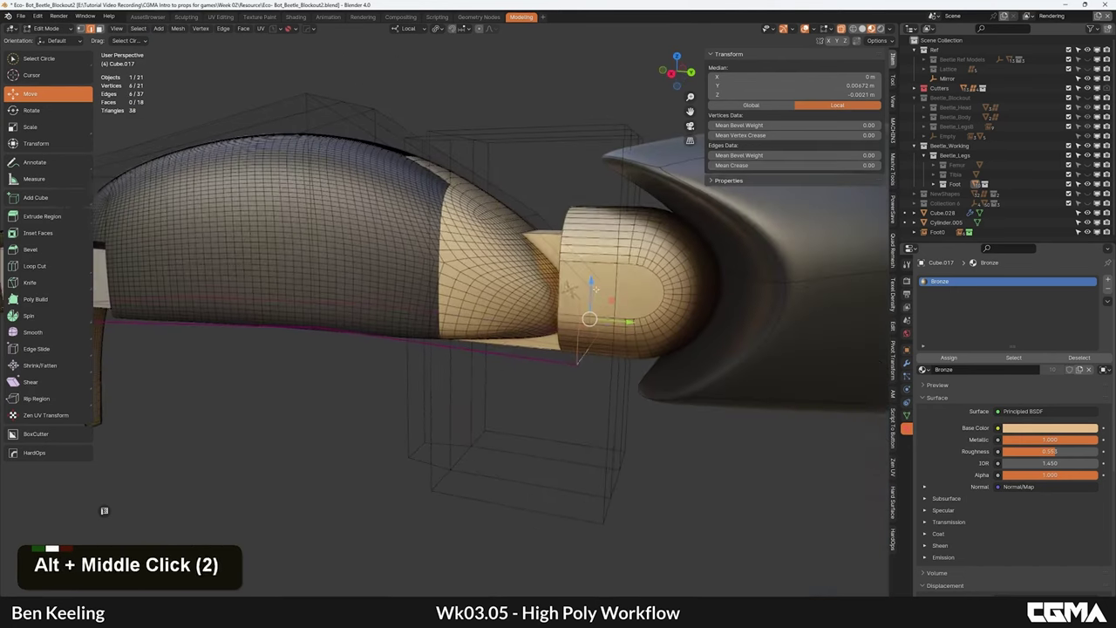
pyautogui.keyDown('alt'); pyautogui.middleClick(595, 289); pyautogui.keyUp('alt')
pyautogui.scroll(-2, 574, 291)
pyautogui.keyDown('alt'); pyautogui.middleClick(574, 290); pyautogui.keyUp('alt')
pyautogui.scroll(-4, 564, 274)
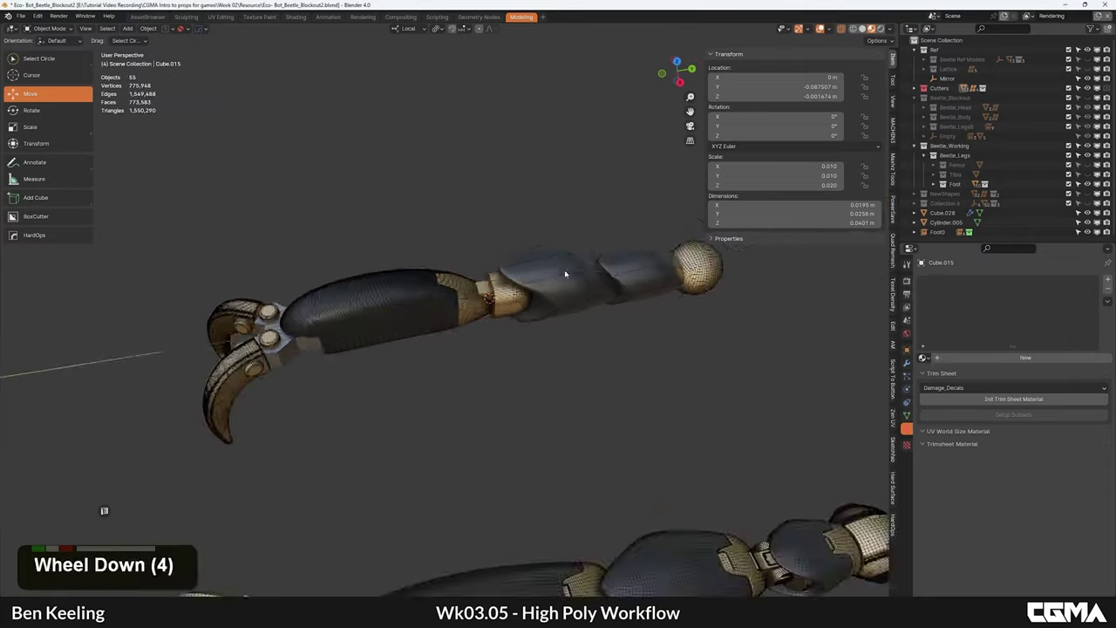
pyautogui.keyDown('alt'); pyautogui.moveTo(565, 274); pyautogui.dragTo(515, 337, button='middle'); pyautogui.keyUp('alt')
pyautogui.press('F4')
pyautogui.scroll(1, 479, 292)
pyautogui.scroll(-4, 488, 296)
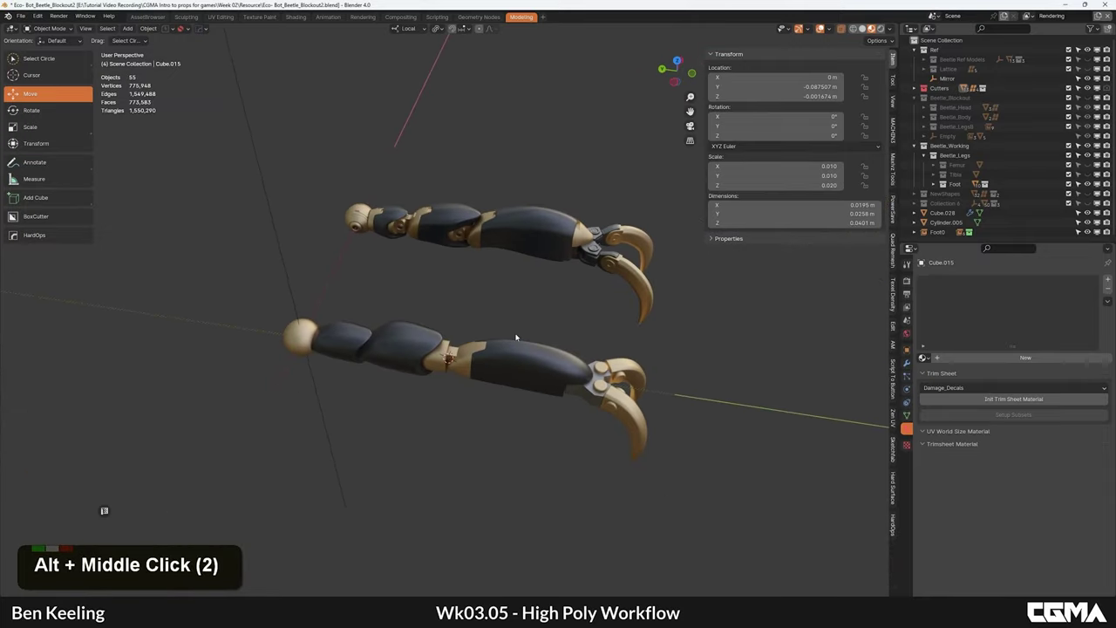
# Step: Shorten the bronze connector in the lower hinge joint to about 0.015 m by moving its foot-side end vertices toward the joint
pyautogui.moveTo(427, 363); pyautogui.dragTo(462, 360, button='middle')
pyautogui.click(438, 347)
pyautogui.keyDown('alt'); pyautogui.moveTo(436, 342); pyautogui.dragTo(459, 337, button='middle'); pyautogui.keyUp('alt')
pyautogui.scroll(3, 516, 377)
pyautogui.click(511, 381)
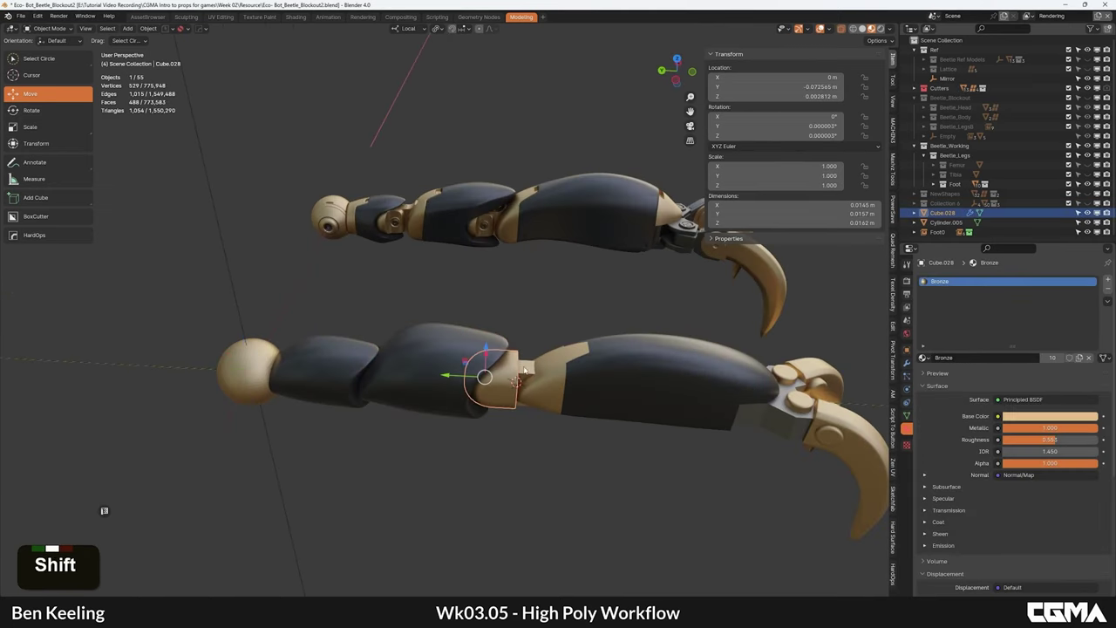
pyautogui.keyDown('shift'); pyautogui.click(527, 367); pyautogui.keyUp('shift')
pyautogui.keyDown('alt'); pyautogui.moveTo(527, 367); pyautogui.dragTo(482, 370, button='middle'); pyautogui.keyUp('alt')
pyautogui.click(531, 381)
pyautogui.press('KP_7')
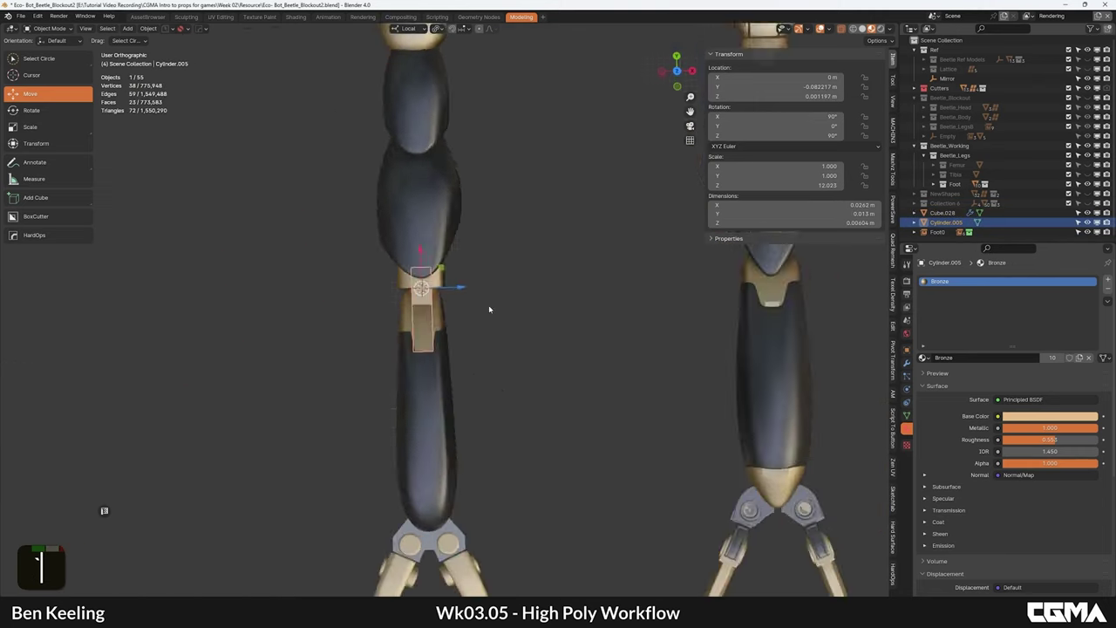
pyautogui.scroll(3, 491, 309)
pyautogui.press('1')
pyautogui.click(520, 447)
pyautogui.moveTo(520, 448); pyautogui.dragTo(321, 343)
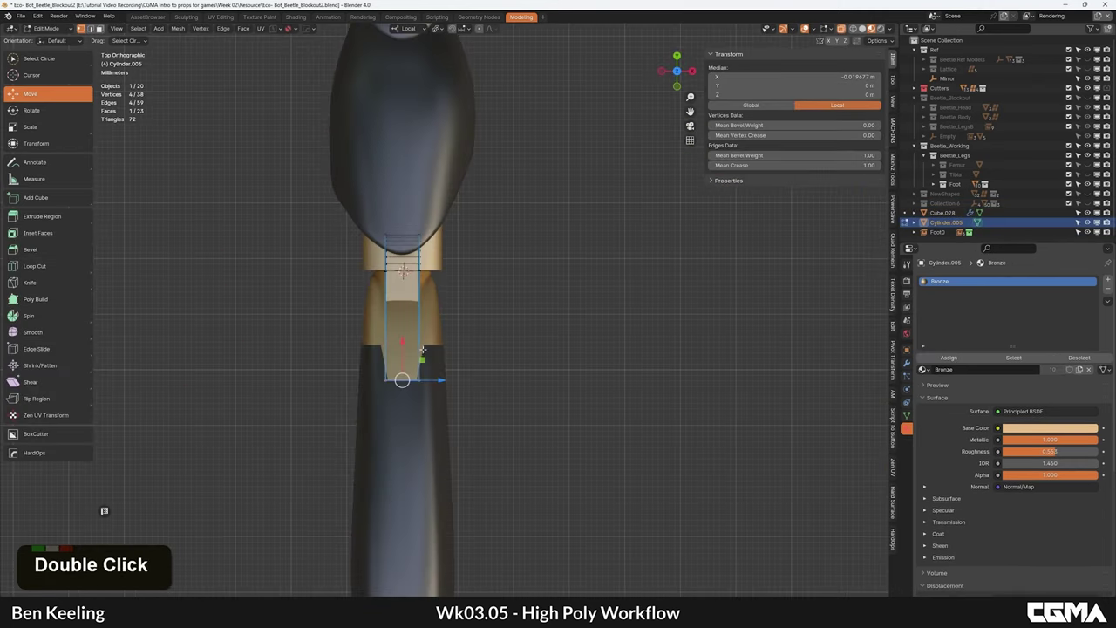
pyautogui.click(422, 301)
pyautogui.press('1')
# Step: Make a linked duplicate of the rounded bronze hinge piece and its connector and move it along Y to the joint between the two upper shells
pyautogui.scroll(-3, 424, 299)
pyautogui.keyDown('alt'); pyautogui.moveTo(424, 299); pyautogui.dragTo(450, 239, button='middle'); pyautogui.keyUp('alt')
pyautogui.scroll(3, 458, 309)
pyautogui.keyDown('alt'); pyautogui.moveTo(459, 308); pyautogui.dragTo(413, 356, button='middle'); pyautogui.keyUp('alt')
pyautogui.click(465, 326)
pyautogui.click(397, 334)
pyautogui.click(427, 333)
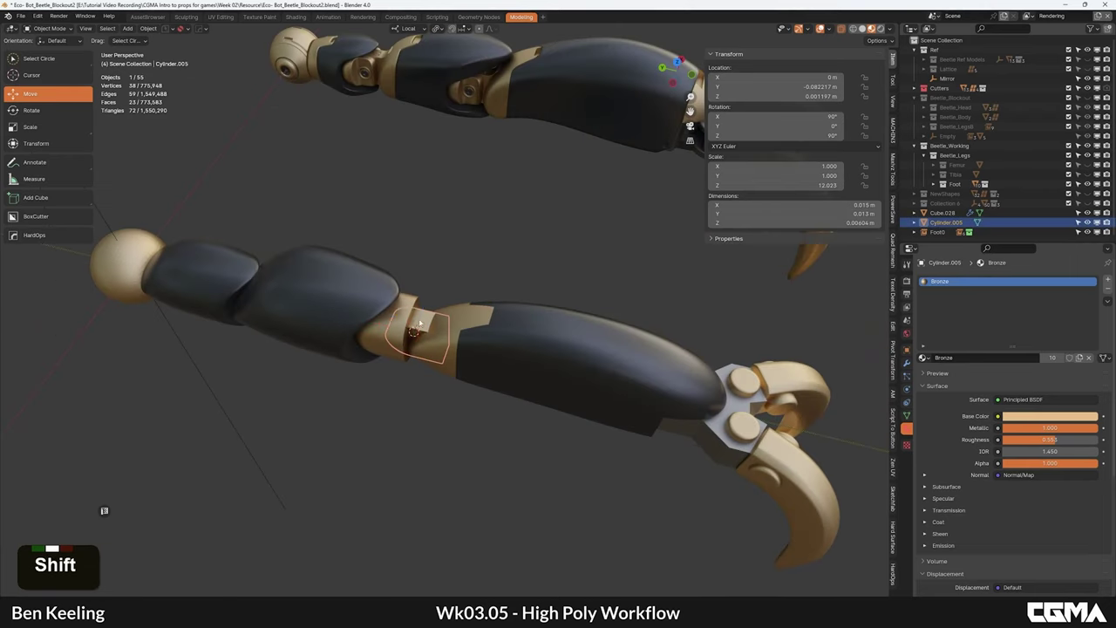
pyautogui.keyDown('shift'); pyautogui.click(400, 316); pyautogui.keyUp('shift')
pyautogui.scroll(-2, 433, 268)
pyautogui.keyDown('alt'); pyautogui.moveTo(451, 300); pyautogui.dragTo(442, 262, button='middle'); pyautogui.keyUp('alt')
pyautogui.click(428, 257)
pyautogui.click(437, 323)
pyautogui.keyDown('shift'); pyautogui.click(428, 342); pyautogui.keyUp('shift')
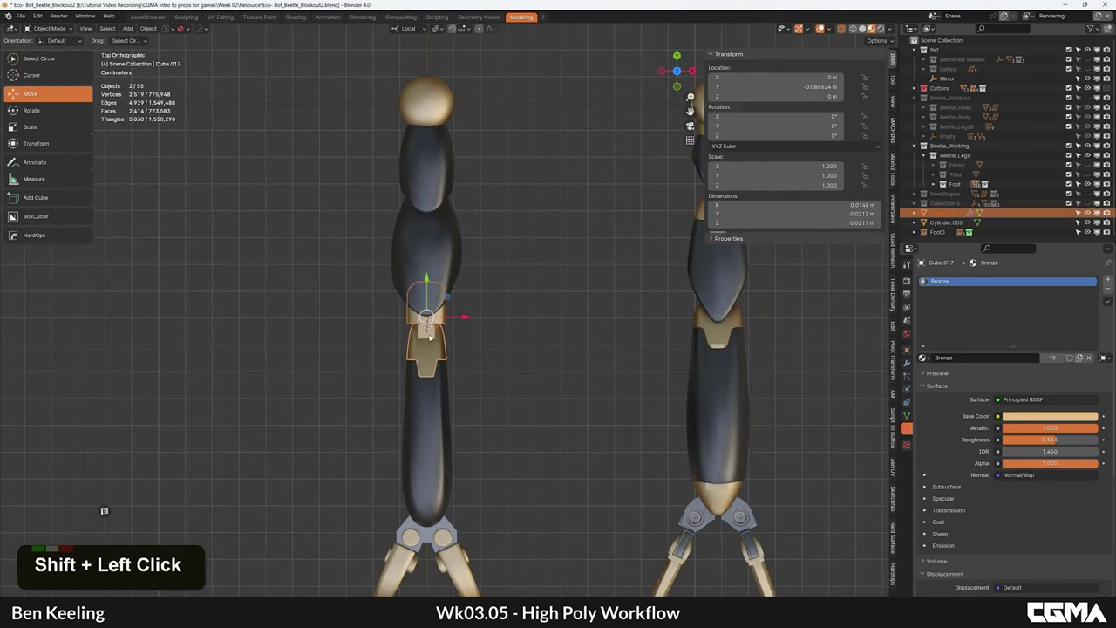
pyautogui.click(429, 336)
pyautogui.keyDown('shift'); pyautogui.click(441, 318); pyautogui.keyUp('shift')
pyautogui.keyDown('shift'); pyautogui.moveTo(443, 317); pyautogui.dragTo(462, 372, button='middle'); pyautogui.keyUp('shift')
pyautogui.hotkey('alt', 'd')
pyautogui.middleClick(463, 301)
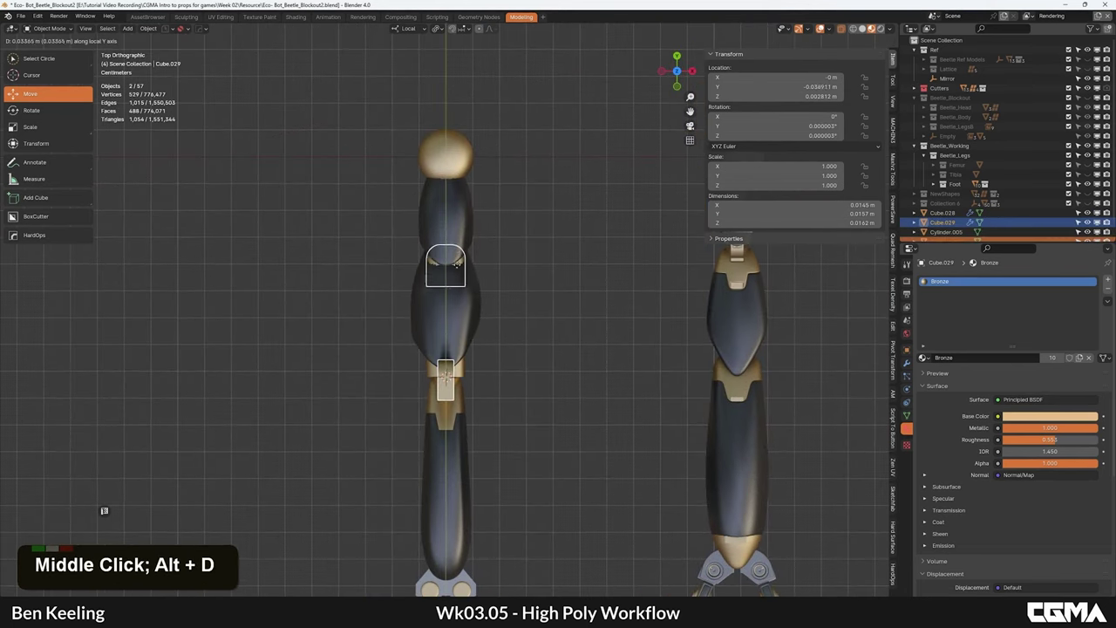
pyautogui.rightClick(456, 265)
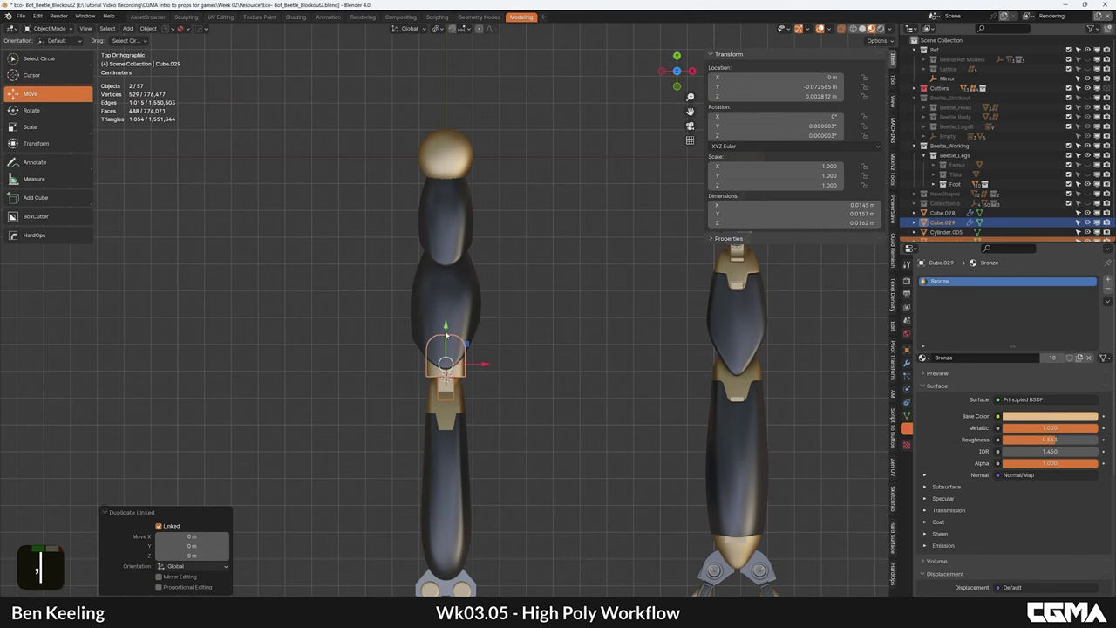
# Step: Open the middle dark shell for editing in a left side view with vertex selection
pyautogui.keyDown('alt'); pyautogui.moveTo(379, 301); pyautogui.dragTo(486, 219, button='middle'); pyautogui.keyUp('alt')
pyautogui.click(415, 328)
pyautogui.press('`')
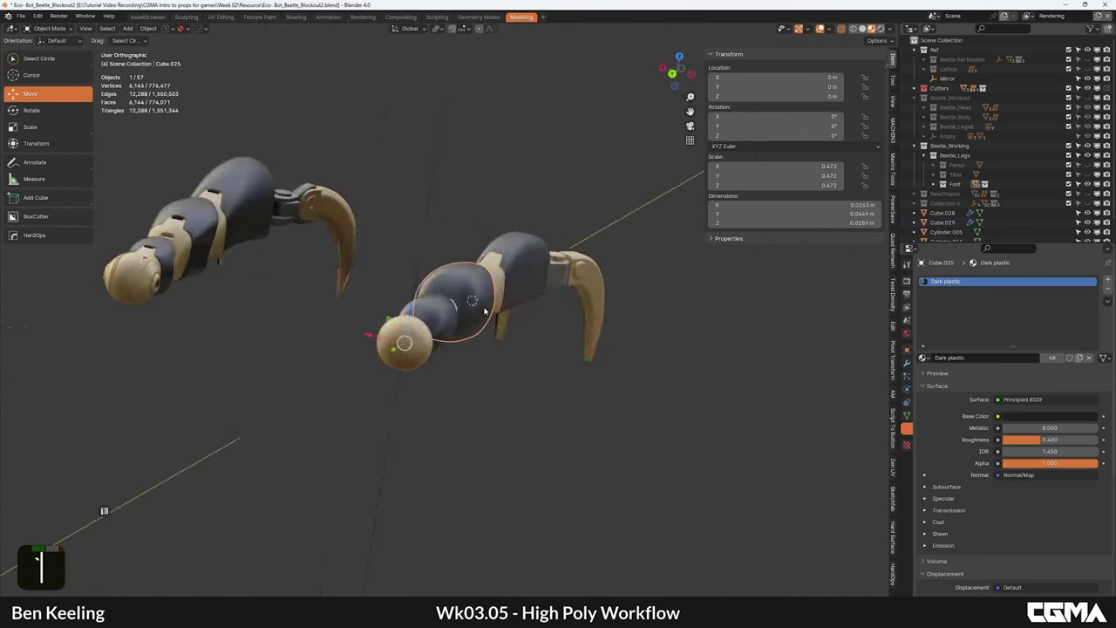
pyautogui.scroll(-2, 485, 310)
pyautogui.press('`')
pyautogui.scroll(4, 427, 304)
pyautogui.press('Tab')
pyautogui.press('1')
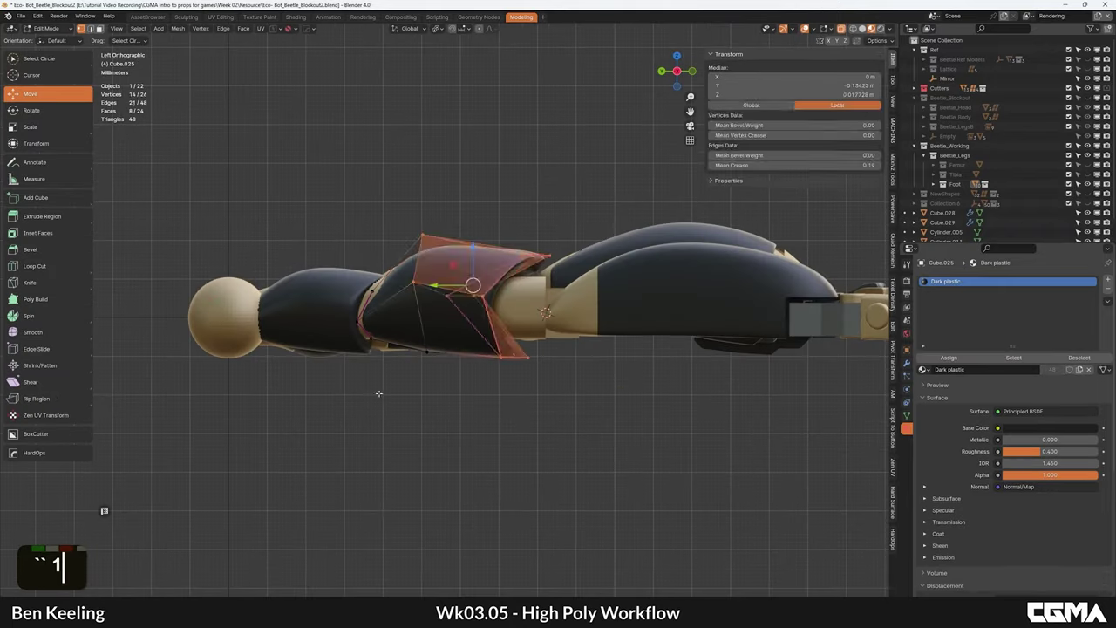
# Step: Try to shorten the middle shell by moving only its hip-side end vertices toward the foot, and undo the move
pyautogui.click(380, 391)
pyautogui.press('b')
pyautogui.moveTo(399, 384); pyautogui.dragTo(345, 271)
pyautogui.press('g')
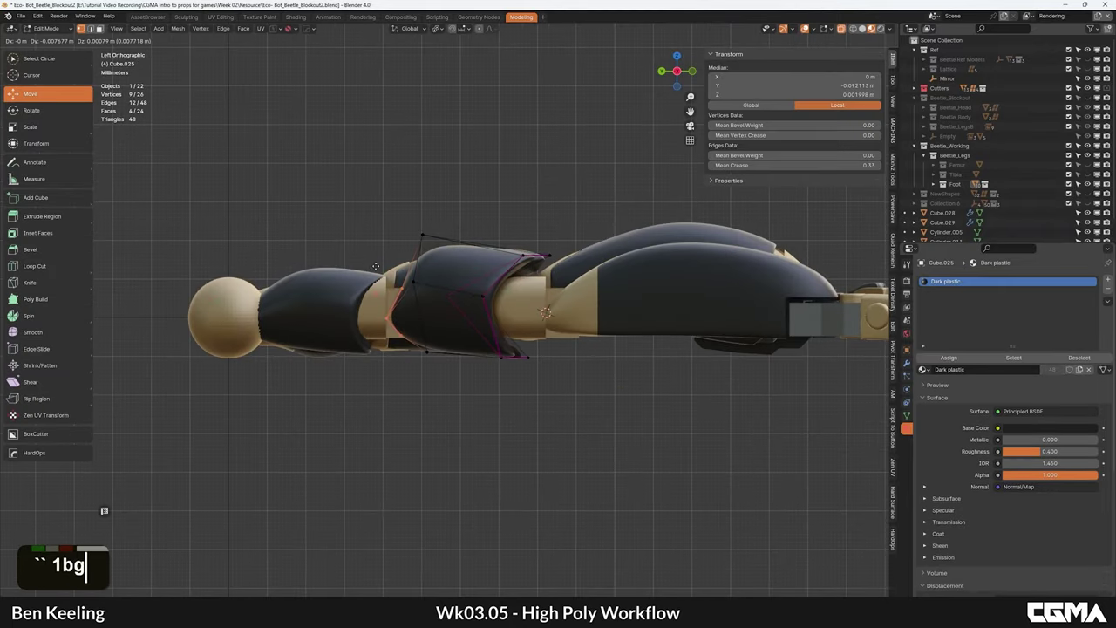
pyautogui.click(376, 266)
pyautogui.click(464, 230)
pyautogui.press('b')
pyautogui.rightClick(442, 371)
pyautogui.hotkey('ctrl', 'z')
pyautogui.hotkey('ctrl', 'z')
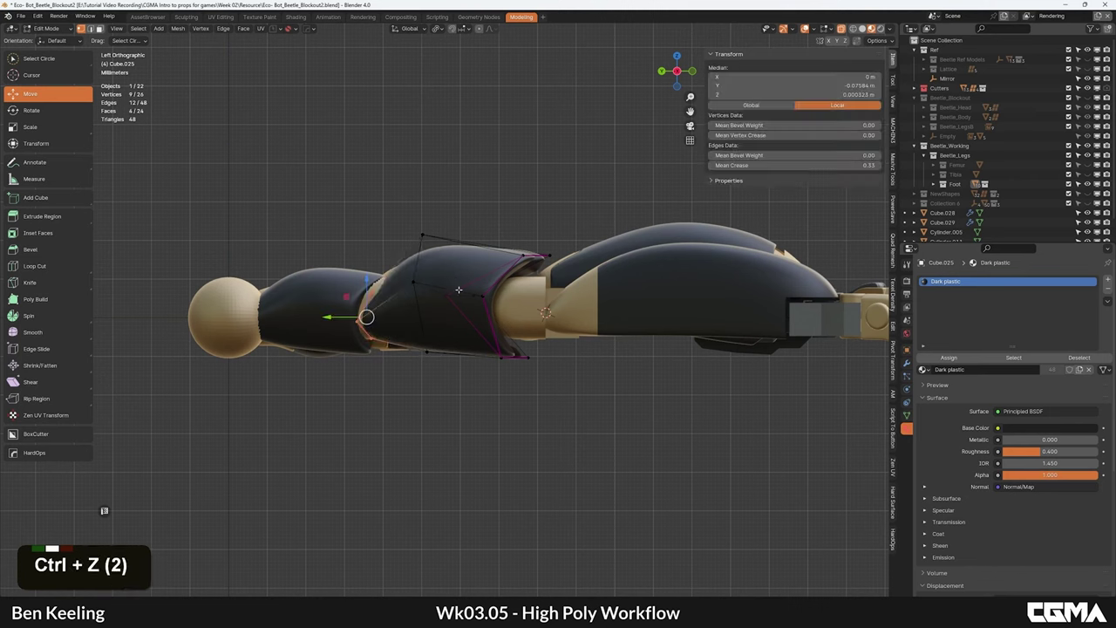
# Step: Move all vertices of the middle shell's hip-side half toward the foot to expose the upper joint, and leave editing
pyautogui.press('b')
pyautogui.moveTo(458, 417); pyautogui.dragTo(358, 190)
pyautogui.press('g')
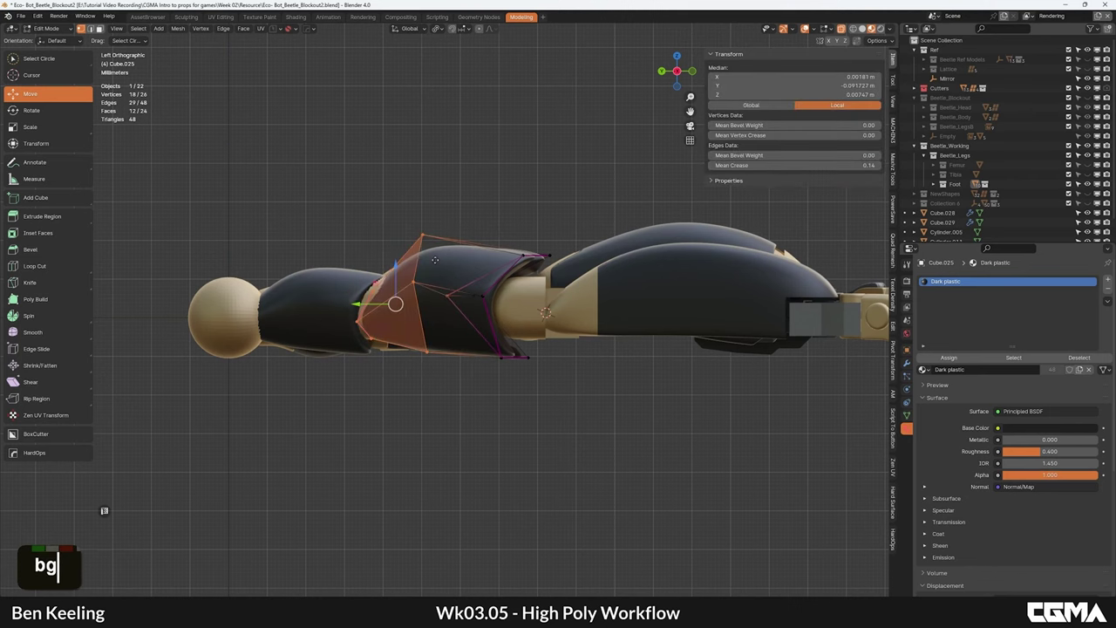
pyautogui.click(462, 259)
pyautogui.click(466, 228)
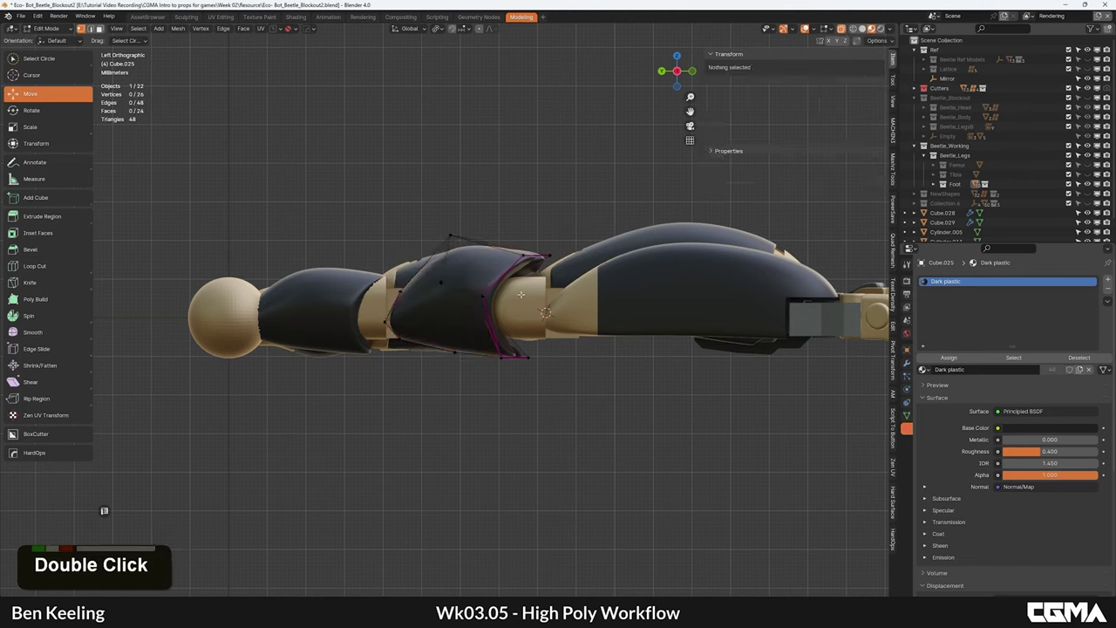
pyautogui.press('Tab')
# Step: Examine how the duplicated hinge pieces fit between the first and middle shells
pyautogui.scroll(-3, 485, 244)
pyautogui.keyDown('alt'); pyautogui.moveTo(501, 261); pyautogui.dragTo(408, 354, button='middle'); pyautogui.keyUp('alt')
pyautogui.keyDown('alt'); pyautogui.moveTo(627, 284); pyautogui.dragTo(518, 317, button='middle'); pyautogui.keyUp('alt')
pyautogui.keyDown('alt'); pyautogui.moveTo(414, 345); pyautogui.dragTo(514, 253, button='middle'); pyautogui.keyUp('alt')
pyautogui.click(478, 216)
pyautogui.keyDown('alt'); pyautogui.moveTo(426, 262); pyautogui.dragTo(438, 221, button='middle'); pyautogui.keyUp('alt')
pyautogui.click(403, 304)
pyautogui.scroll(5, 406, 304)
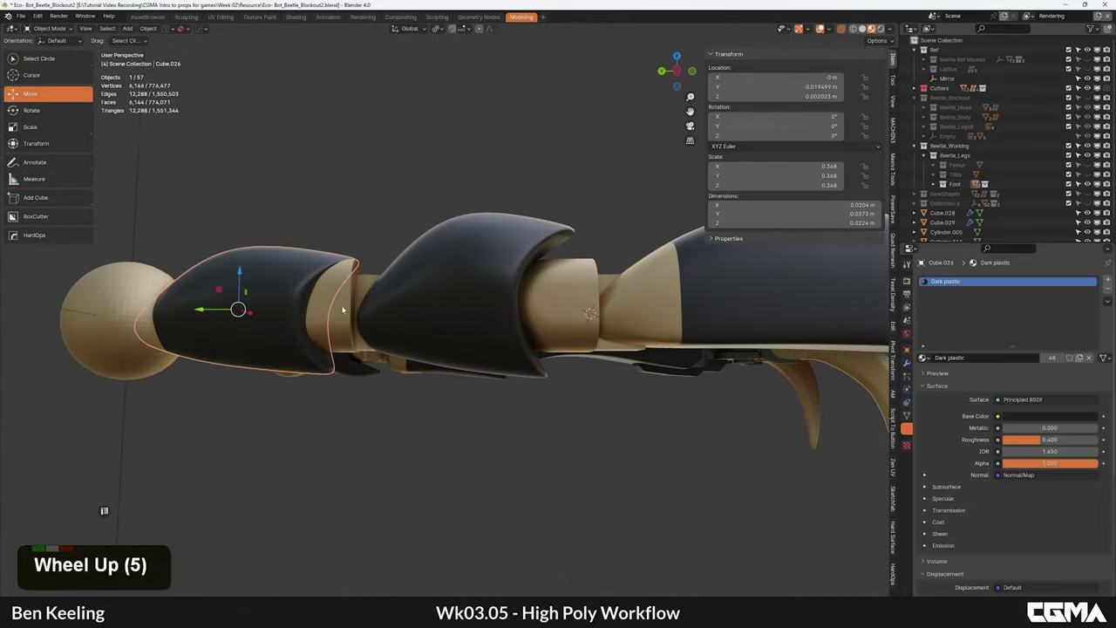
# Step: Try to scale the duplicated rounded hinge piece to 0.802 and reposition it, and undo both changes
pyautogui.click(340, 308)
pyautogui.press('s')
pyautogui.click(456, 242)
pyautogui.press('g')
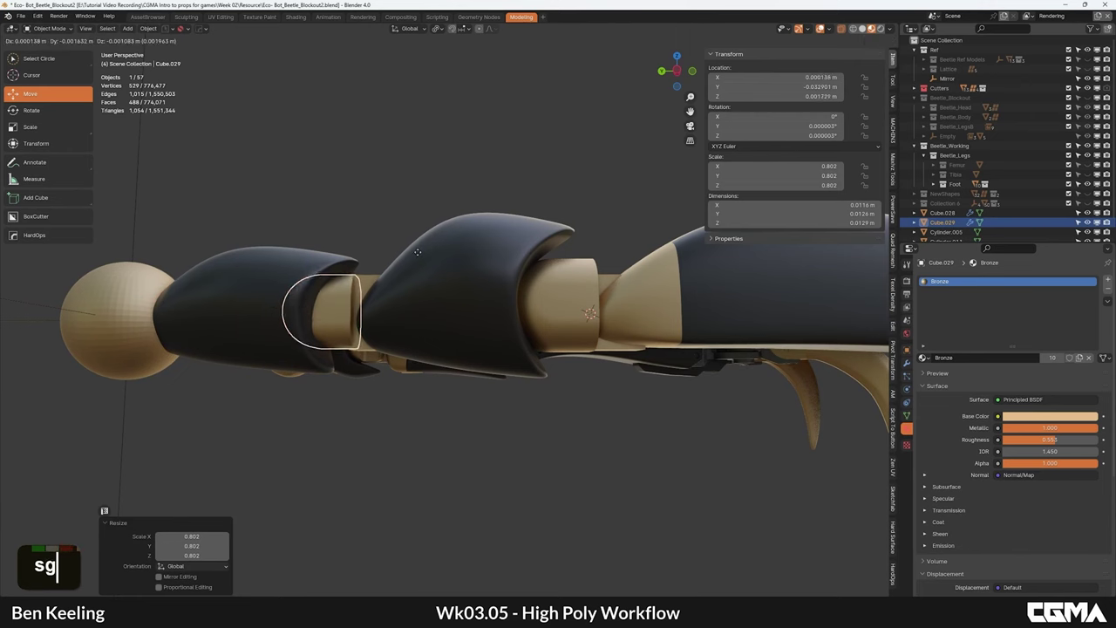
pyautogui.hotkey('ctrl', 'z')
pyautogui.hotkey('ctrl', 'z')
# Step: Scale the duplicated hinge piece and connector to 0.827 and lower the rounded hinge piece about 0.00094 m along Z
pyautogui.press('s')
pyautogui.click(439, 261)
pyautogui.click(335, 279)
pyautogui.press('g')
pyautogui.middleClick(333, 287)
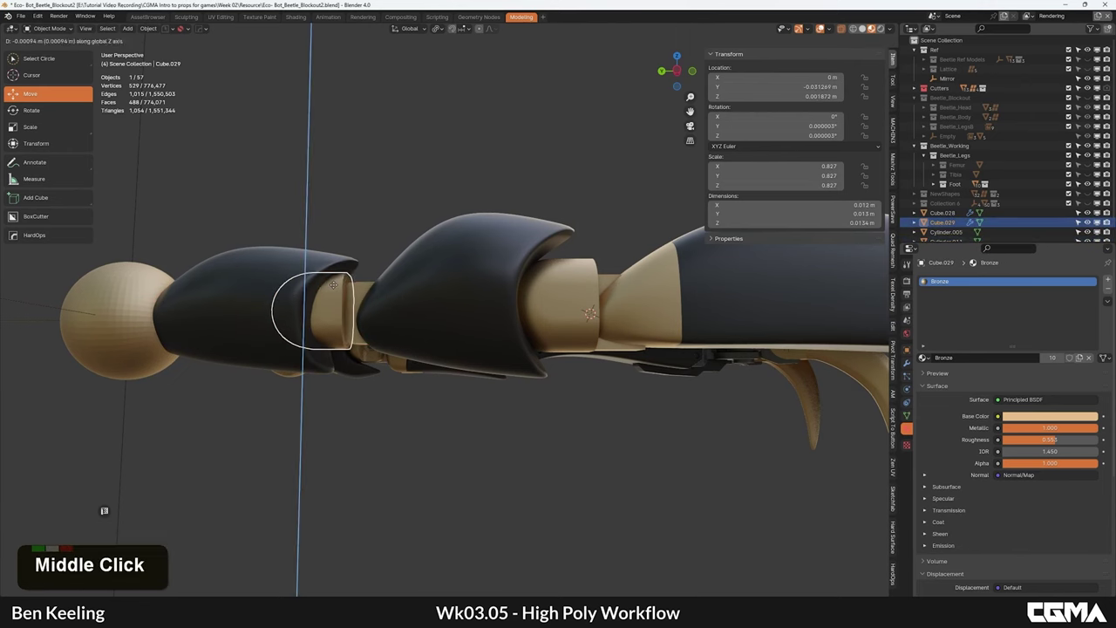
pyautogui.click(333, 284)
# Step: Compare the upper joint with the finished detailed leg from several sides and save the file
pyautogui.keyDown('alt'); pyautogui.scroll(-1, 398, 259); pyautogui.keyUp('alt')
pyautogui.keyDown('alt'); pyautogui.moveTo(399, 259); pyautogui.dragTo(363, 295, button='middle'); pyautogui.keyUp('alt')
pyautogui.click(396, 212)
pyautogui.keyDown('alt'); pyautogui.moveTo(396, 211); pyautogui.dragTo(199, 236, button='middle'); pyautogui.keyUp('alt')
pyautogui.keyDown('alt'); pyautogui.moveTo(509, 262); pyautogui.dragTo(436, 282, button='middle'); pyautogui.keyUp('alt')
pyautogui.click(435, 272)
pyautogui.scroll(-2, 413, 279)
pyautogui.click(560, 282)
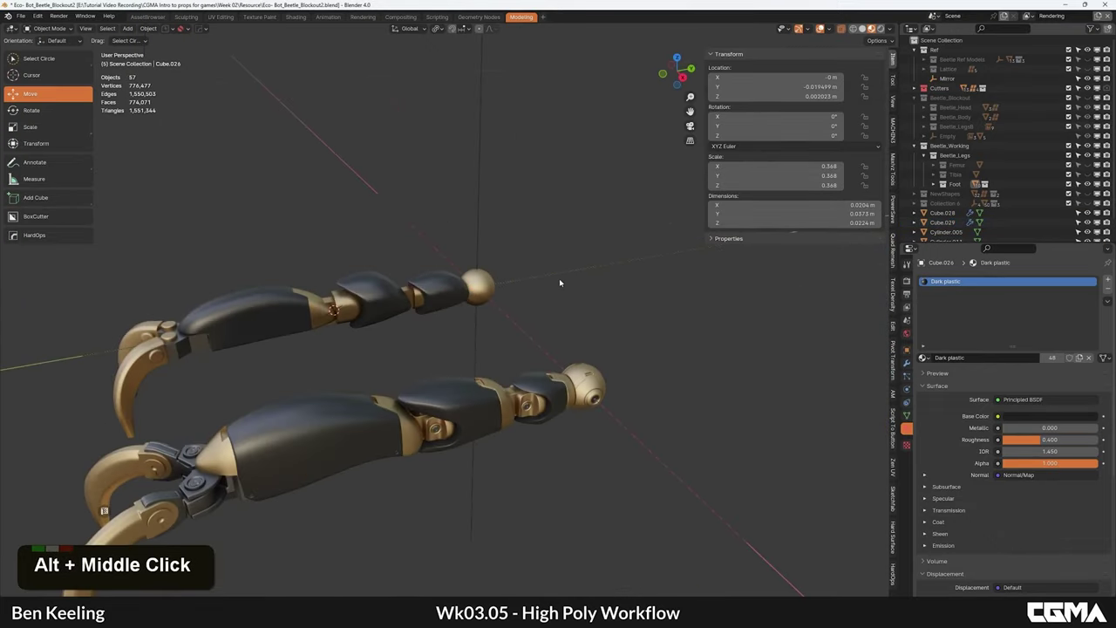
pyautogui.scroll(-2, 560, 282)
pyautogui.keyDown('alt'); pyautogui.moveTo(558, 288); pyautogui.dragTo(459, 392, button='middle'); pyautogui.keyUp('alt')
pyautogui.keyDown('alt'); pyautogui.moveTo(345, 266); pyautogui.dragTo(396, 276, button='middle'); pyautogui.keyUp('alt')
pyautogui.keyDown('alt'); pyautogui.moveTo(453, 399); pyautogui.dragTo(487, 312, button='middle'); pyautogui.keyUp('alt')
pyautogui.hotkey('ctrl', 's')
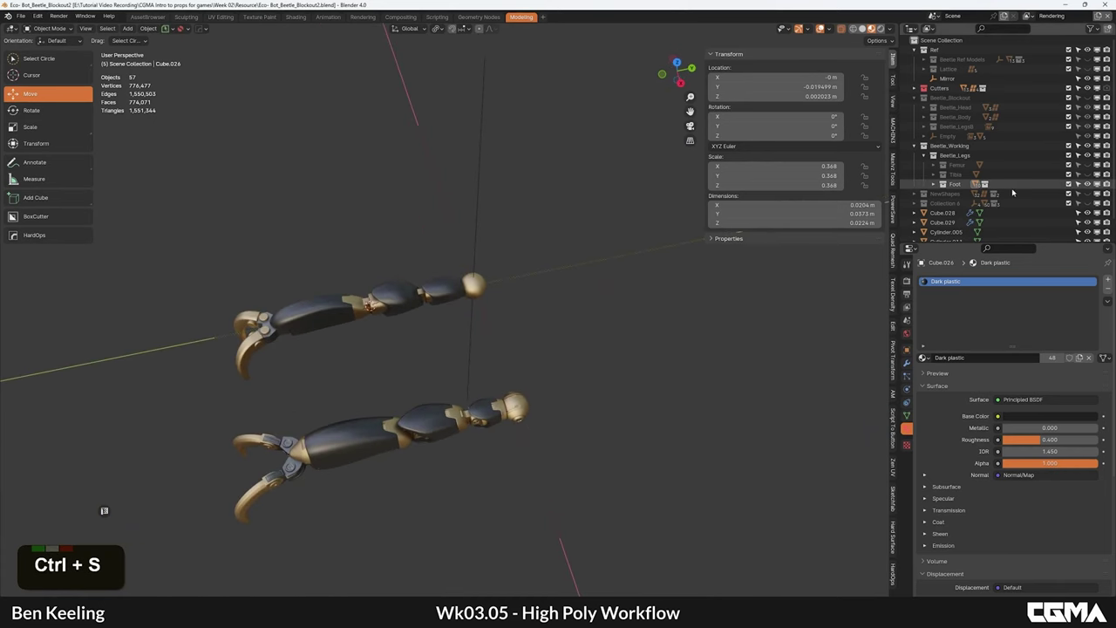
# Step: Move Cube.028, Cube.029, Cylinder.005 and Cylinder.011 into the Foot collection
pyautogui.scroll(-6, 970, 232)
pyautogui.moveTo(986, 243); pyautogui.dragTo(969, 349)
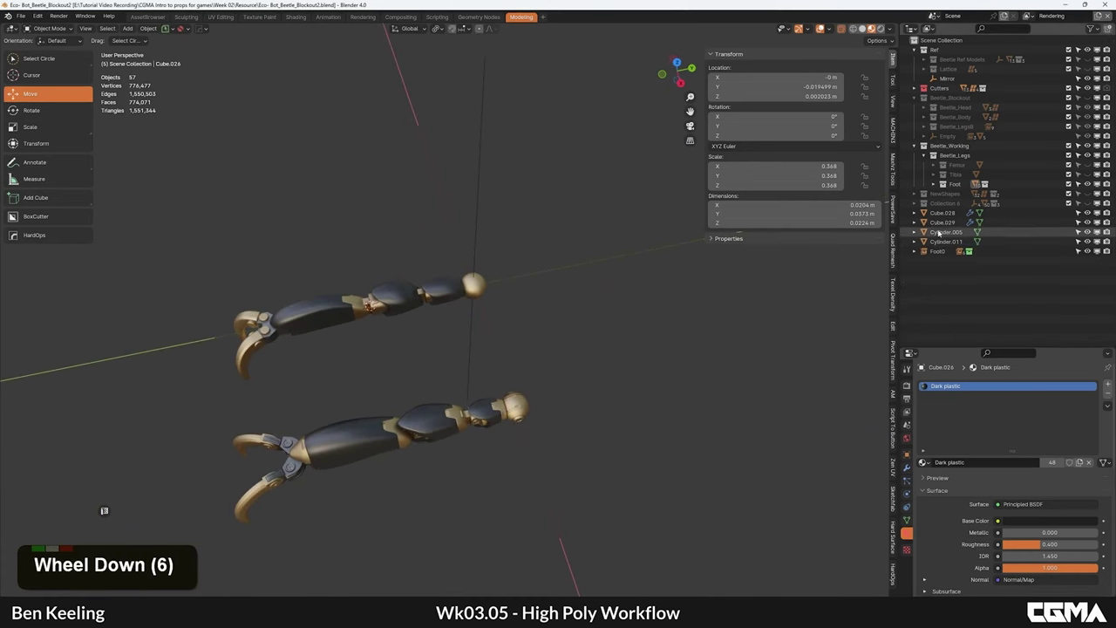
pyautogui.click(944, 241)
pyautogui.keyDown('shift'); pyautogui.click(938, 214); pyautogui.keyUp('shift')
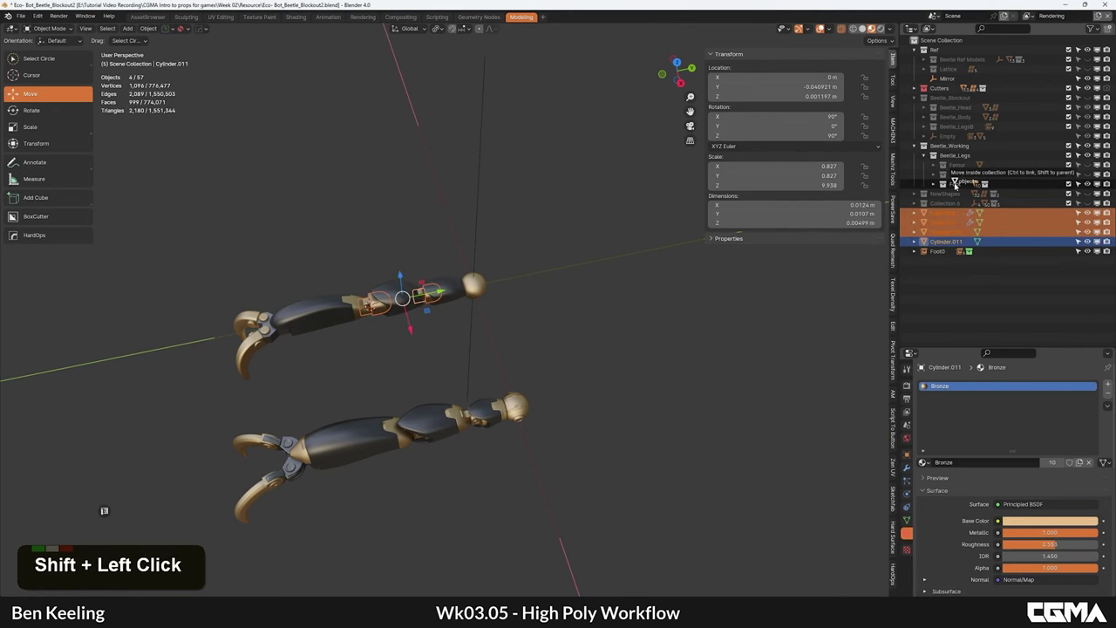
pyautogui.moveTo(959, 183); pyautogui.dragTo(960, 184)
# Step: Examine the bronze end caps on the finished leg's shells against the plain shells of the working leg
pyautogui.scroll(3, 463, 297)
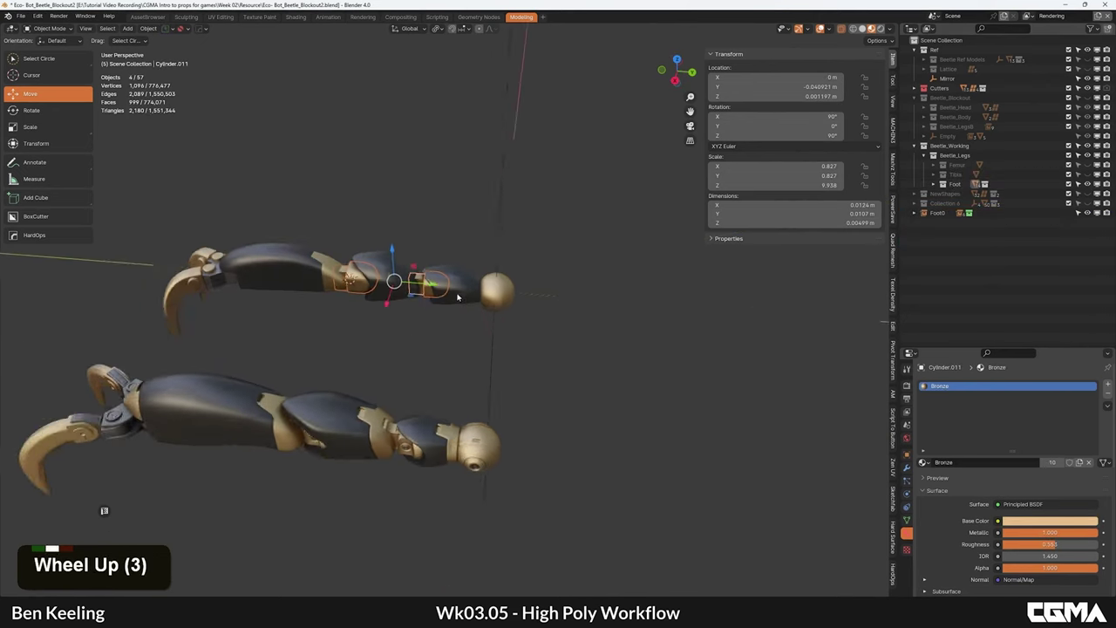
pyautogui.moveTo(466, 296); pyautogui.dragTo(593, 266, button='middle')
pyautogui.moveTo(593, 266); pyautogui.dragTo(526, 269, button='middle')
pyautogui.click(559, 274)
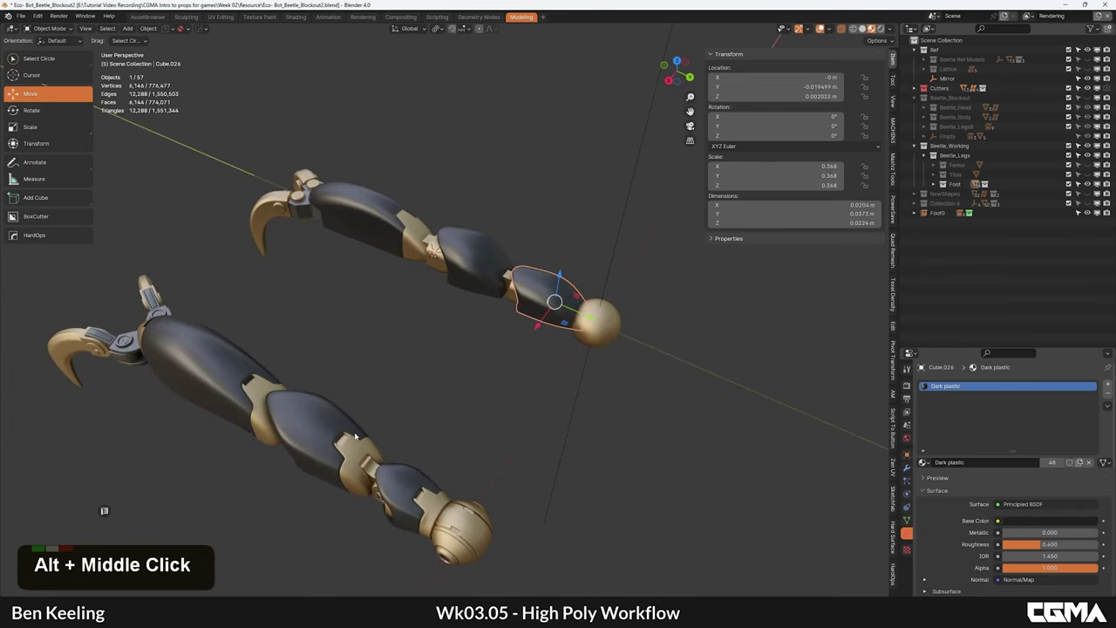
pyautogui.press('`')
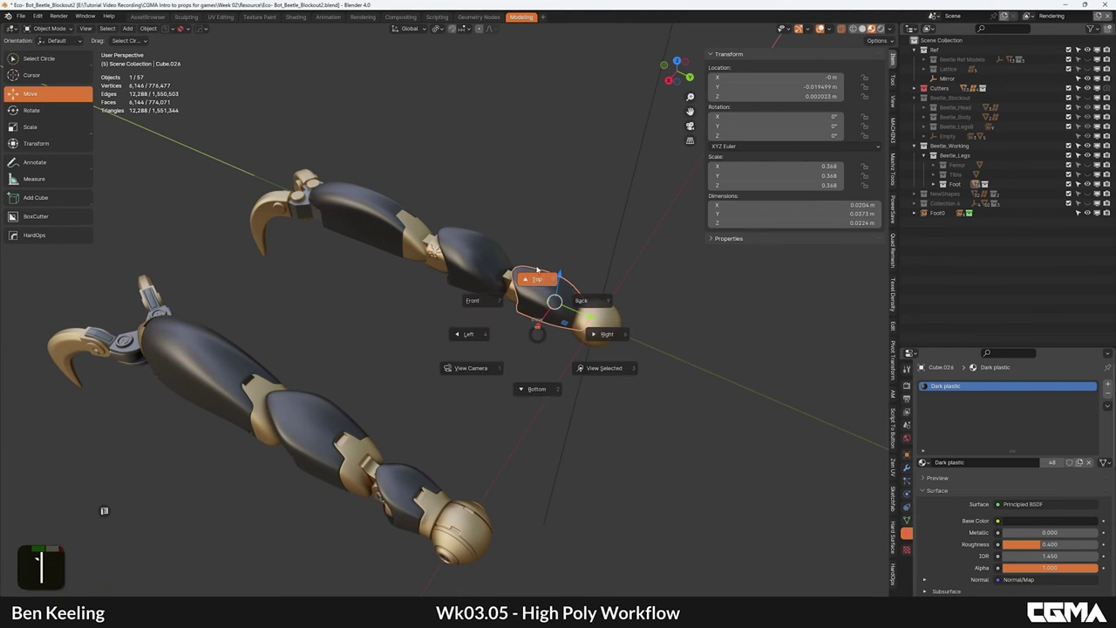
pyautogui.click(534, 281)
pyautogui.moveTo(525, 272); pyautogui.dragTo(588, 277, button='middle')
pyautogui.scroll(3, 549, 298)
pyautogui.scroll(-2, 515, 335)
pyautogui.moveTo(466, 317); pyautogui.dragTo(474, 370, button='middle')
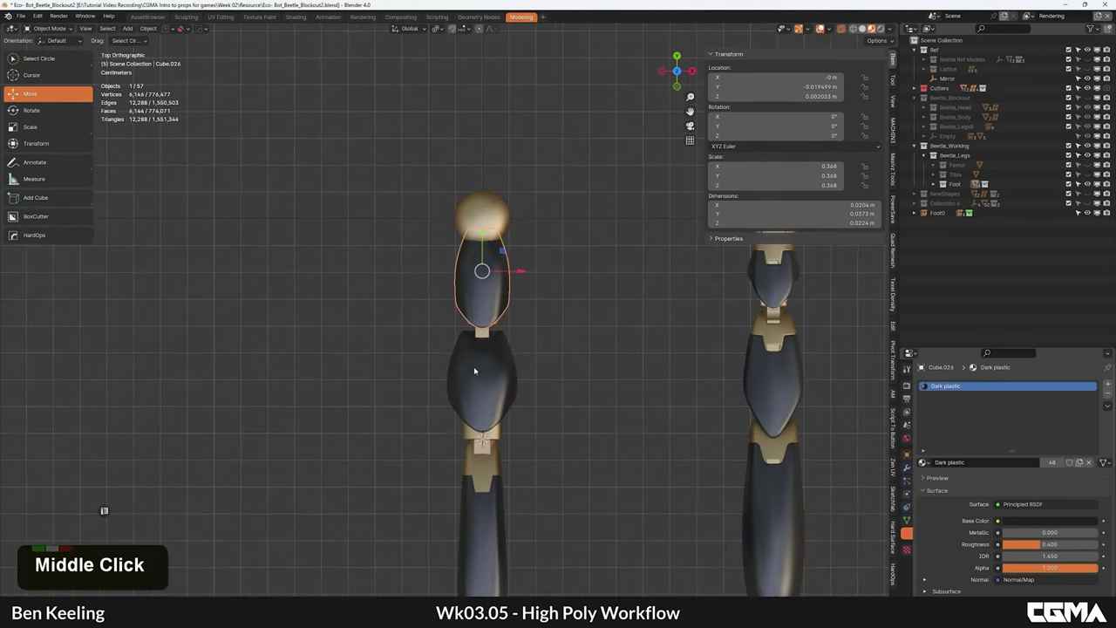
# Step: Draw a cutter box about 0.035 by 0.022 m around the hip-side part of the middle dark shell
pyautogui.click(475, 370)
pyautogui.scroll(4, 524, 348)
pyautogui.hotkey('shift', 'a')
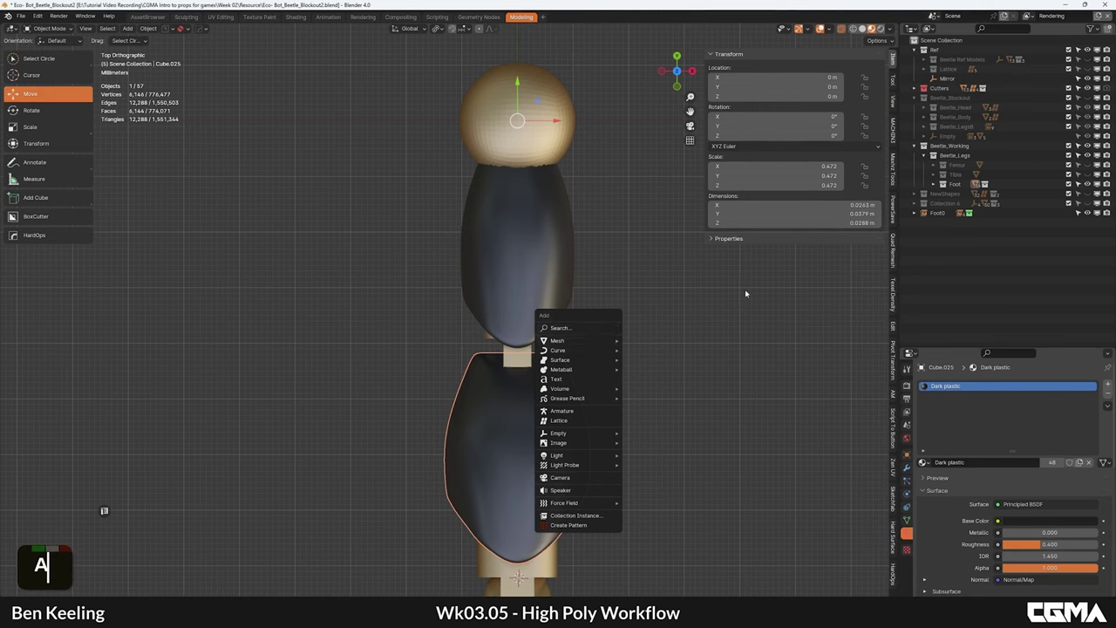
pyautogui.click(50, 201)
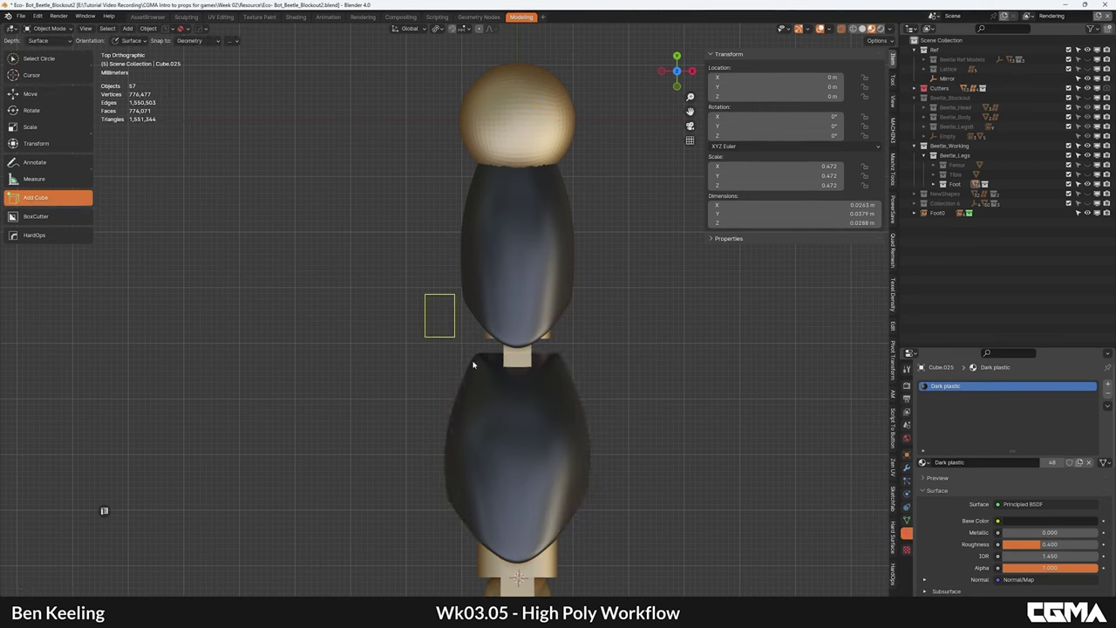
pyautogui.moveTo(621, 419); pyautogui.dragTo(619, 416)
pyautogui.click(540, 292)
pyautogui.keyDown('alt'); pyautogui.moveTo(540, 292); pyautogui.dragTo(537, 239, button='middle'); pyautogui.keyUp('alt')
# Step: Split the middle shell with the cutter box using the HardOps Slash boolean
pyautogui.press('w')
pyautogui.click(589, 77)
pyautogui.keyDown('shift'); pyautogui.click(520, 267); pyautogui.keyUp('shift')
pyautogui.keyDown('alt'); pyautogui.moveTo(580, 104); pyautogui.dragTo(565, 323, button='middle'); pyautogui.keyUp('alt')
pyautogui.press('ctrl+KP_Divide')
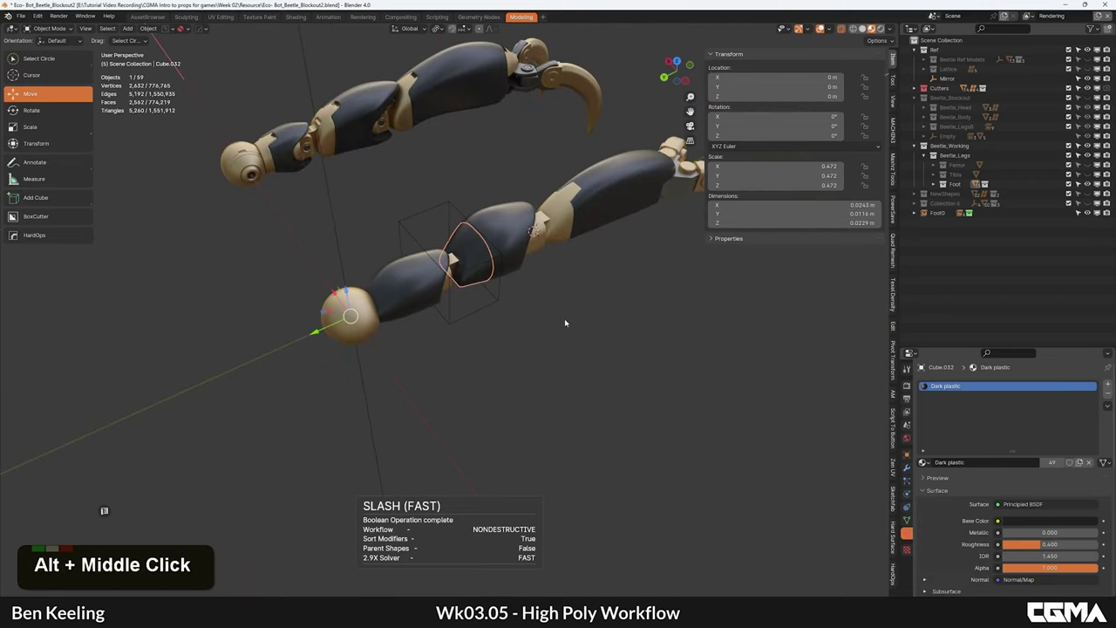
# Step: Replace the Dark plastic material on the middle shell's cut-off hip-side piece with Bronze
pyautogui.click(1102, 463)
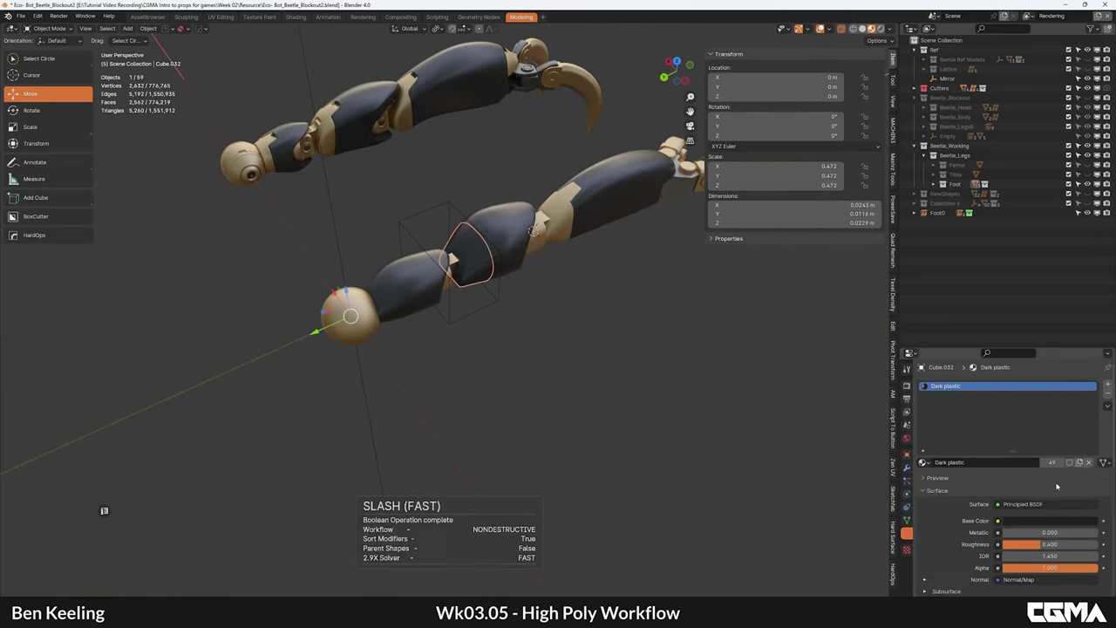
pyautogui.click(1047, 486)
pyautogui.click(925, 463)
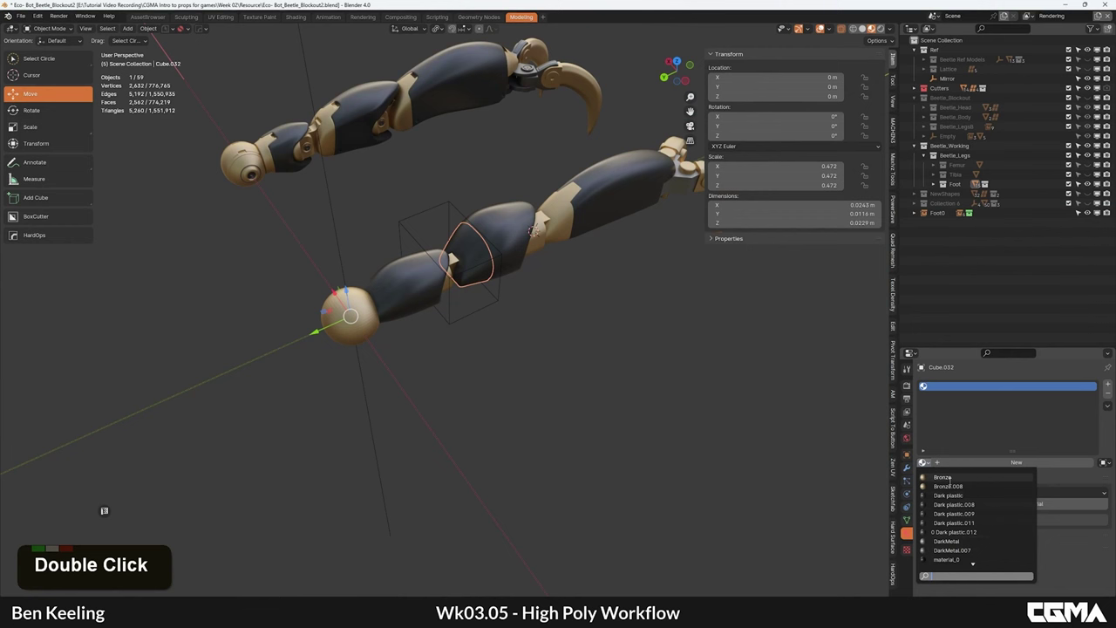
pyautogui.click(949, 478)
pyautogui.click(927, 463)
# Step: Duplicate the cutter box to the hip-side end of the first shell and split that shell with the Slash boolean
pyautogui.keyDown('alt'); pyautogui.moveTo(516, 310); pyautogui.dragTo(513, 342, button='middle'); pyautogui.keyUp('alt')
pyautogui.click(514, 340)
pyautogui.click(513, 236)
pyautogui.keyDown('alt'); pyautogui.moveTo(512, 239); pyautogui.dragTo(413, 286, button='middle'); pyautogui.keyUp('alt')
pyautogui.hotkey('shift', 'd')
pyautogui.click(398, 266)
pyautogui.keyDown('shift'); pyautogui.click(421, 277); pyautogui.keyUp('shift')
pyautogui.press('F4')
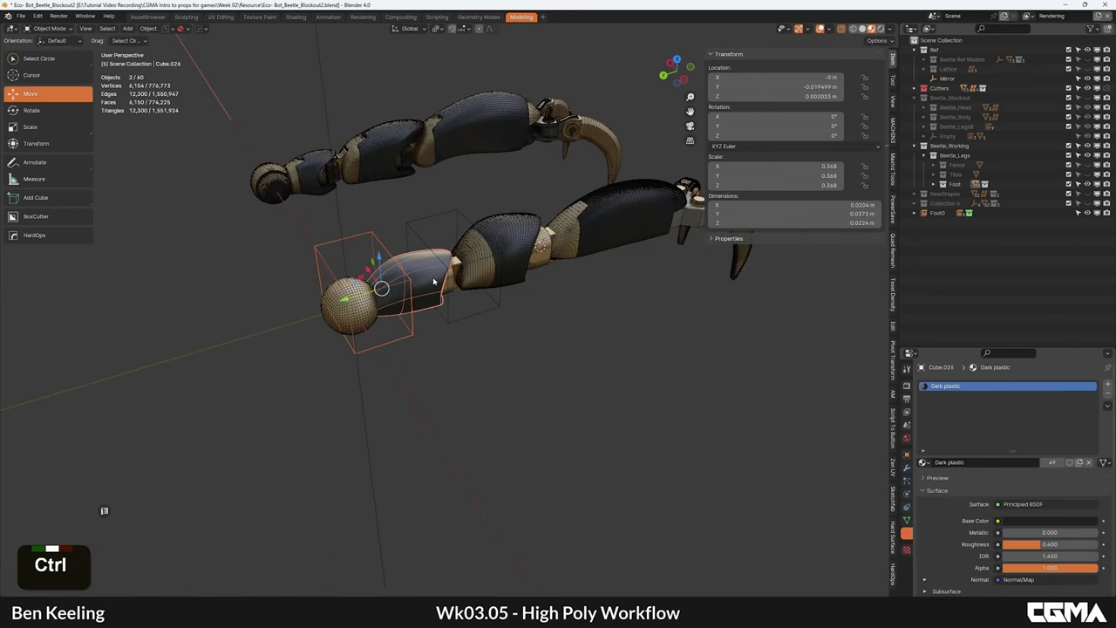
pyautogui.hotkey('ctrl', '/')
# Step: Assign the Bronze material to the first shell's cut-off piece in place of Dark plastic
pyautogui.click(398, 275)
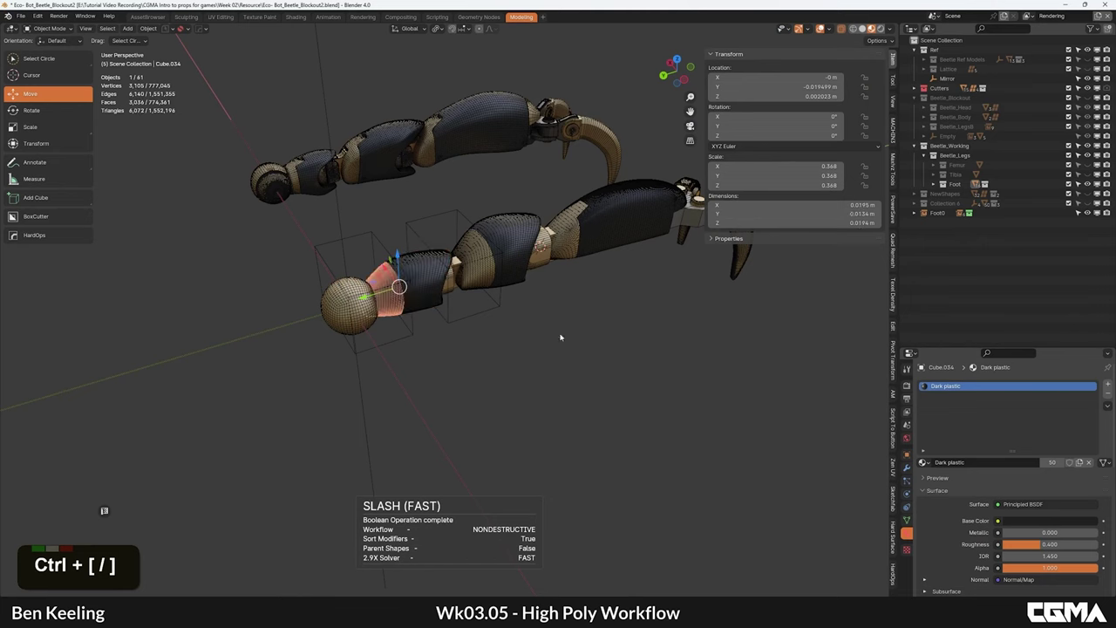
pyautogui.click(1039, 485)
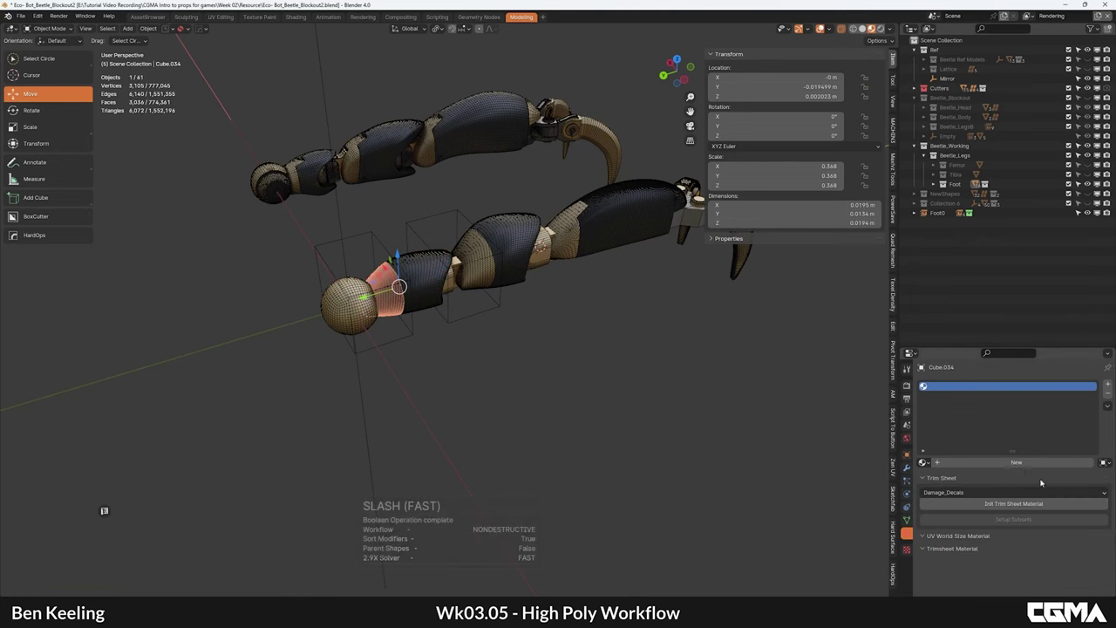
pyautogui.click(924, 462)
pyautogui.click(942, 477)
# Step: Hide the two cutter boxes around the first and middle shells
pyautogui.keyDown('alt'); pyautogui.moveTo(423, 356); pyautogui.dragTo(386, 334, button='middle'); pyautogui.keyUp('alt')
pyautogui.scroll(2, 390, 299)
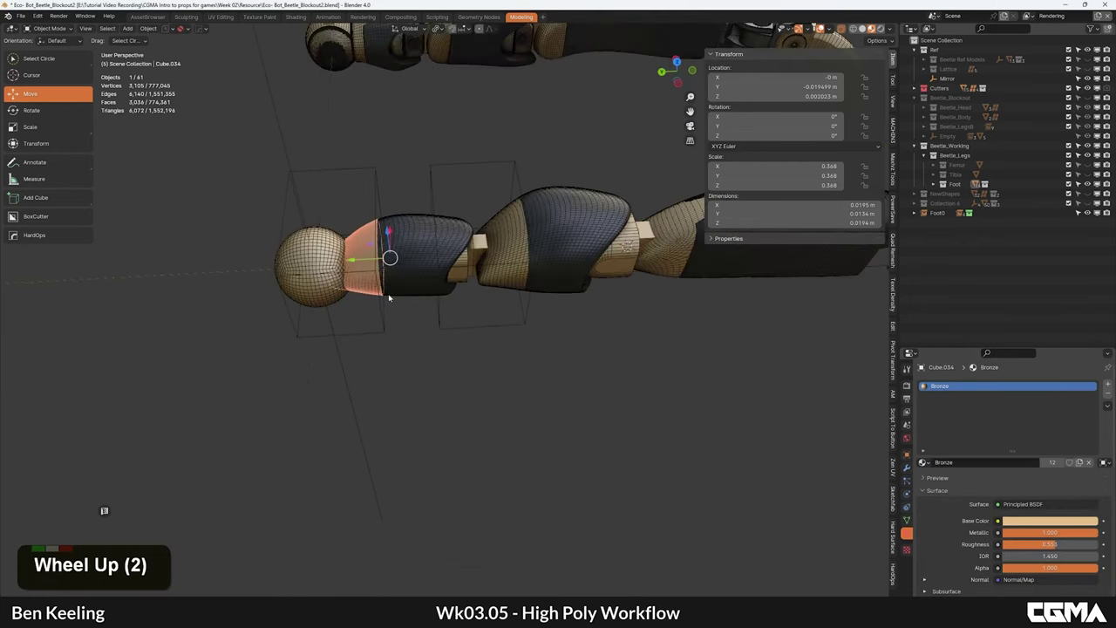
pyautogui.click(389, 298)
pyautogui.press('h')
pyautogui.press('h')
# Step: Compare the leg with its new bronze end pieces against the finished detailed leg
pyautogui.scroll(-4, 442, 305)
pyautogui.keyDown('alt'); pyautogui.moveTo(442, 305); pyautogui.dragTo(474, 276, button='middle'); pyautogui.keyUp('alt')
pyautogui.scroll(-3, 468, 207)
pyautogui.scroll(2, 483, 334)
pyautogui.keyDown('alt'); pyautogui.moveTo(361, 267); pyautogui.dragTo(503, 301, button='middle'); pyautogui.keyUp('alt')
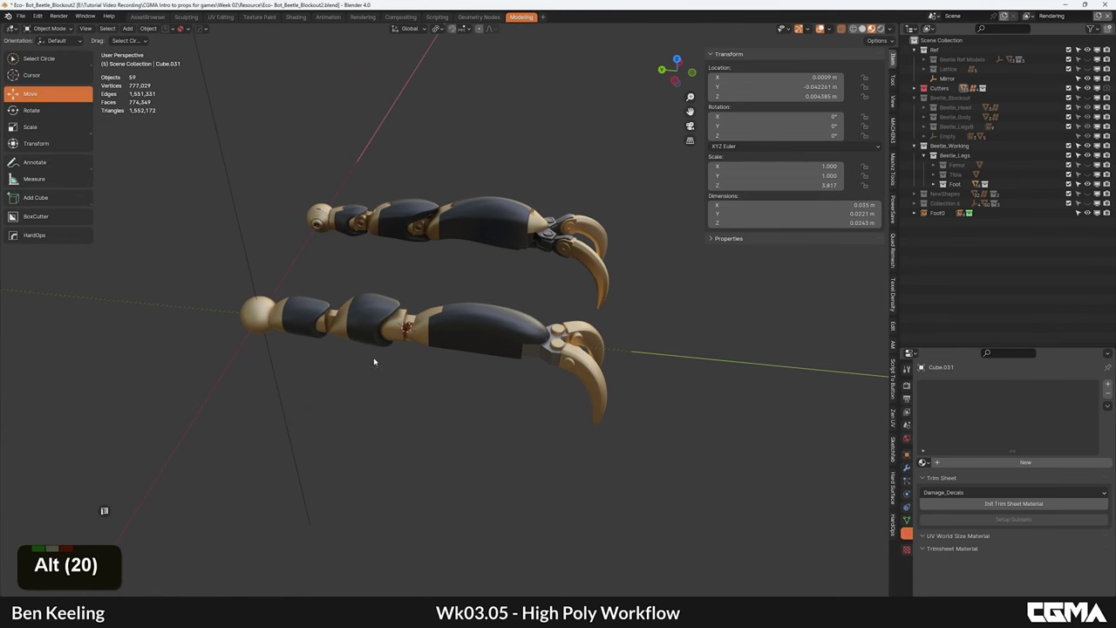
pyautogui.moveTo(557, 310); pyautogui.dragTo(431, 281, button='middle')
pyautogui.keyDown('alt'); pyautogui.moveTo(430, 281); pyautogui.dragTo(450, 289); pyautogui.keyUp('alt')
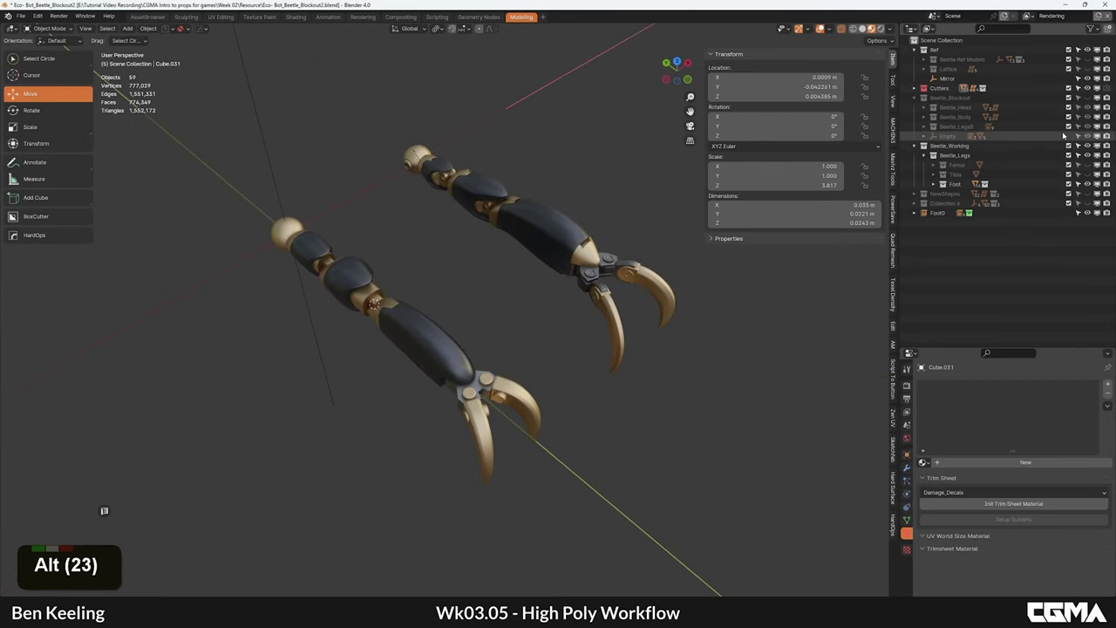
# Step: Show the Beetle_Blockout collection and view the new leg against the whole beetle
pyautogui.keyDown('shift'); pyautogui.click(1087, 98); pyautogui.keyUp('shift')
pyautogui.scroll(-4, 516, 253)
pyautogui.moveTo(515, 253)
pyautogui.keyDown('alt'); pyautogui.mouseDown(button='middle')
pyautogui.moveTo(376, 232)
pyautogui.moveTo(383, 246)
pyautogui.moveTo(436, 230)
pyautogui.moveTo(498, 250)
pyautogui.moveTo(568, 237)
pyautogui.moveTo(552, 273)
pyautogui.moveTo(391, 271)
pyautogui.moveTo(457, 243)
pyautogui.moveTo(443, 234)
pyautogui.moveTo(511, 269)
pyautogui.moveTo(485, 249)
pyautogui.moveTo(516, 247)
pyautogui.mouseUp(button='middle'); pyautogui.keyUp('alt')
pyautogui.scroll(-2, 511, 269)
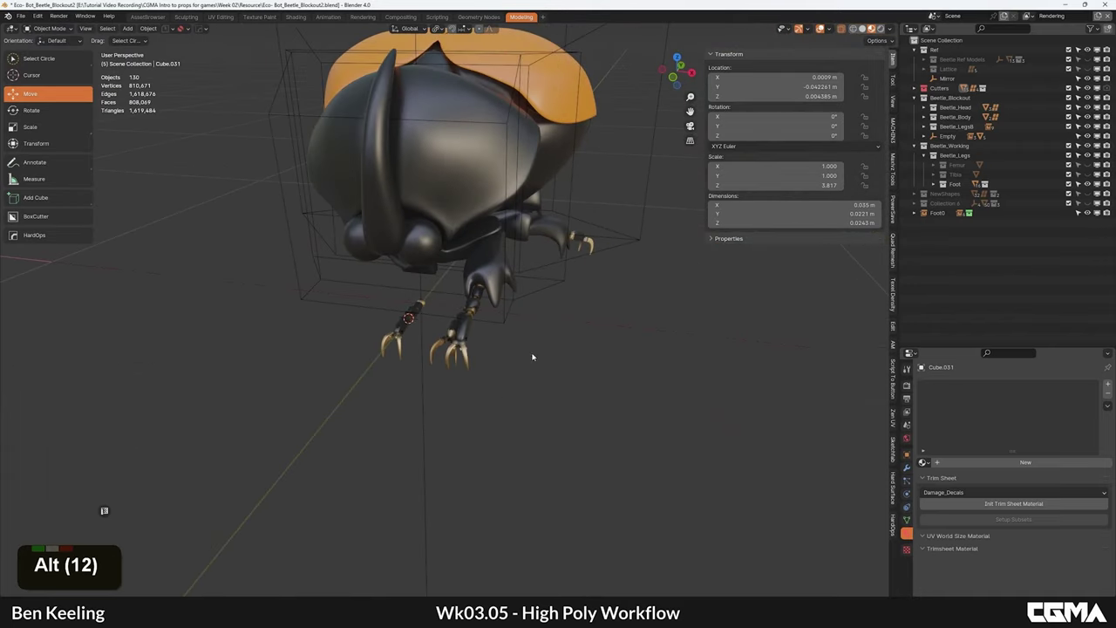
pyautogui.keyDown('alt'); pyautogui.moveTo(533, 356); pyautogui.dragTo(559, 368, button='middle'); pyautogui.keyUp('alt')
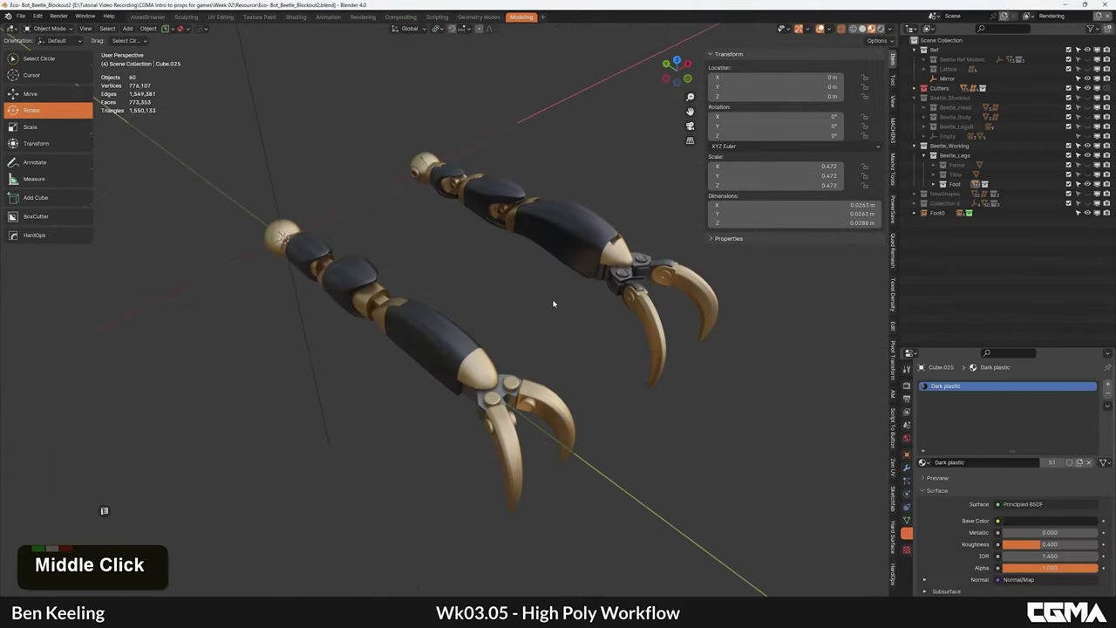
# Step: Examine the foot joint, pins and claws of the finished leg beside the working leg
pyautogui.keyDown('alt'); pyautogui.middleClick(552, 312); pyautogui.keyUp('alt')
pyautogui.keyDown('alt'); pyautogui.moveTo(435, 359); pyautogui.dragTo(562, 351, button='middle'); pyautogui.keyUp('alt')
pyautogui.keyDown('alt'); pyautogui.moveTo(524, 280); pyautogui.dragTo(524, 349, button='middle'); pyautogui.keyUp('alt')
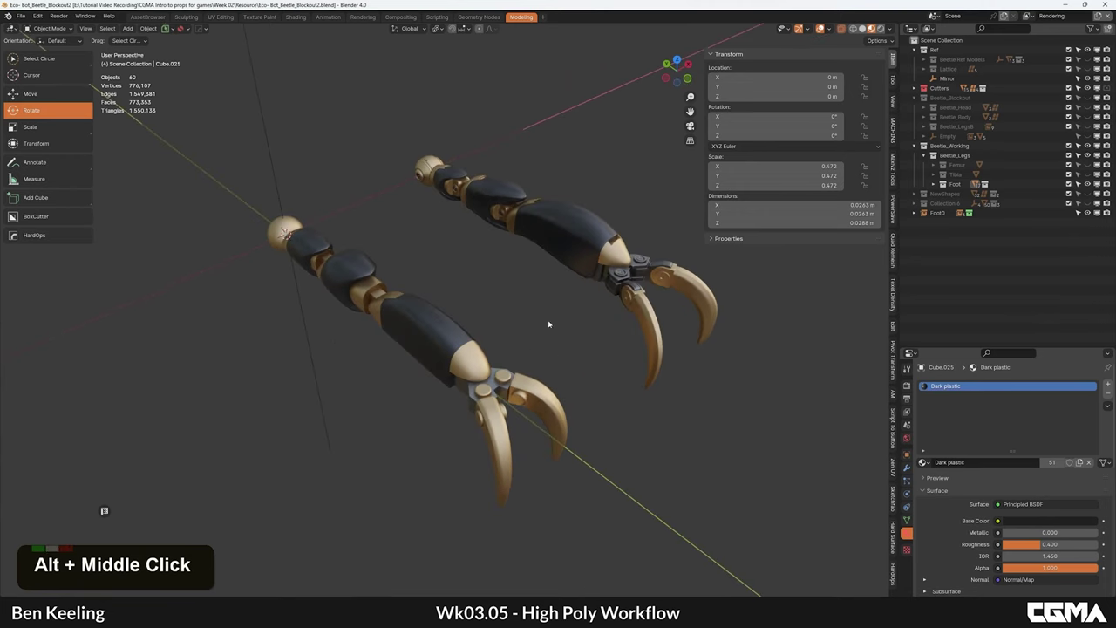
pyautogui.moveTo(436, 295); pyautogui.dragTo(484, 354, button='middle')
pyautogui.moveTo(608, 345)
pyautogui.keyDown('alt'); pyautogui.mouseDown(button='middle')
pyautogui.moveTo(483, 384)
pyautogui.moveTo(593, 349)
pyautogui.mouseUp(button='middle'); pyautogui.keyUp('alt')
pyautogui.keyDown('alt'); pyautogui.moveTo(593, 349); pyautogui.dragTo(515, 293, button='middle'); pyautogui.keyUp('alt')
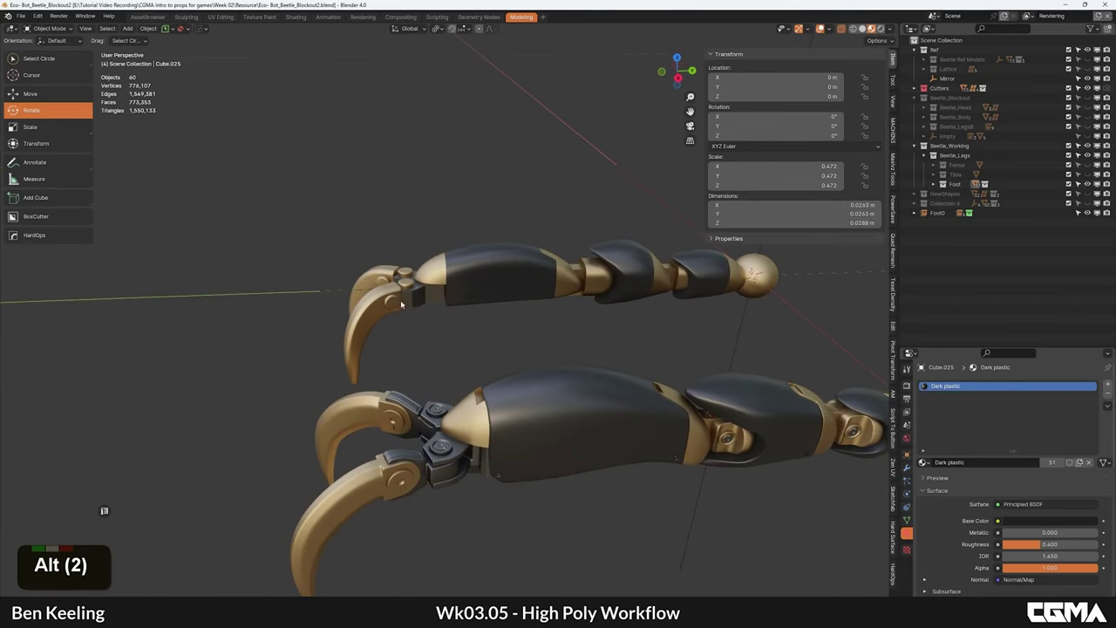
pyautogui.scroll(2, 441, 424)
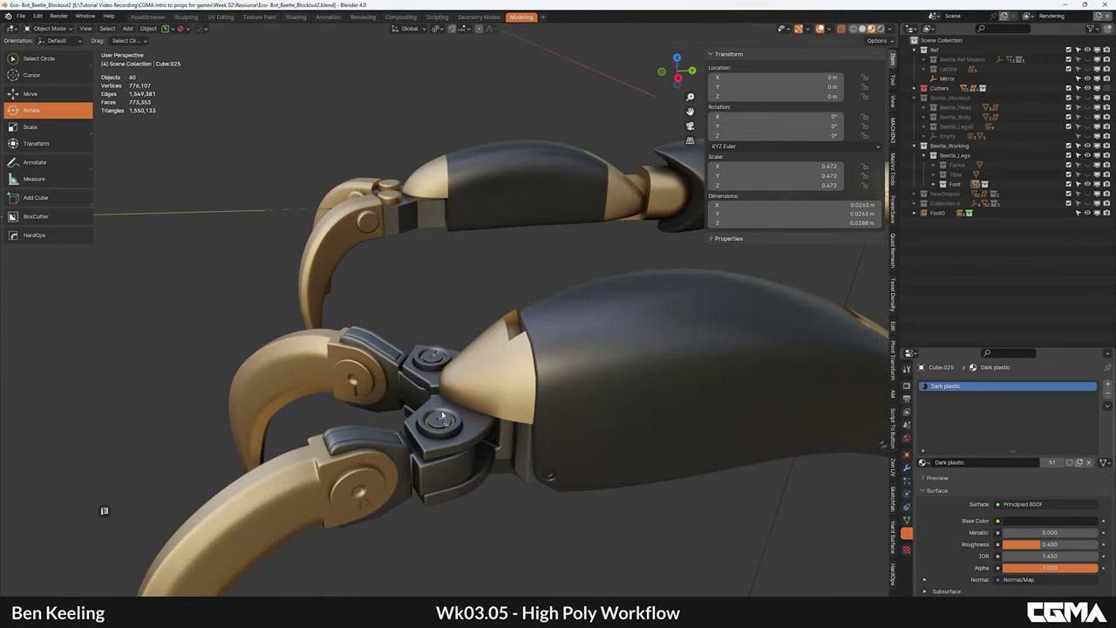
pyautogui.keyDown('alt'); pyautogui.moveTo(379, 261); pyautogui.dragTo(484, 297, button='middle'); pyautogui.keyUp('alt')
# Step: Duplicate the foot joint's vertical bronze pins and raise the copy about 0.0103 m above the originals
pyautogui.click(449, 276)
pyautogui.press('`')
pyautogui.click(493, 248)
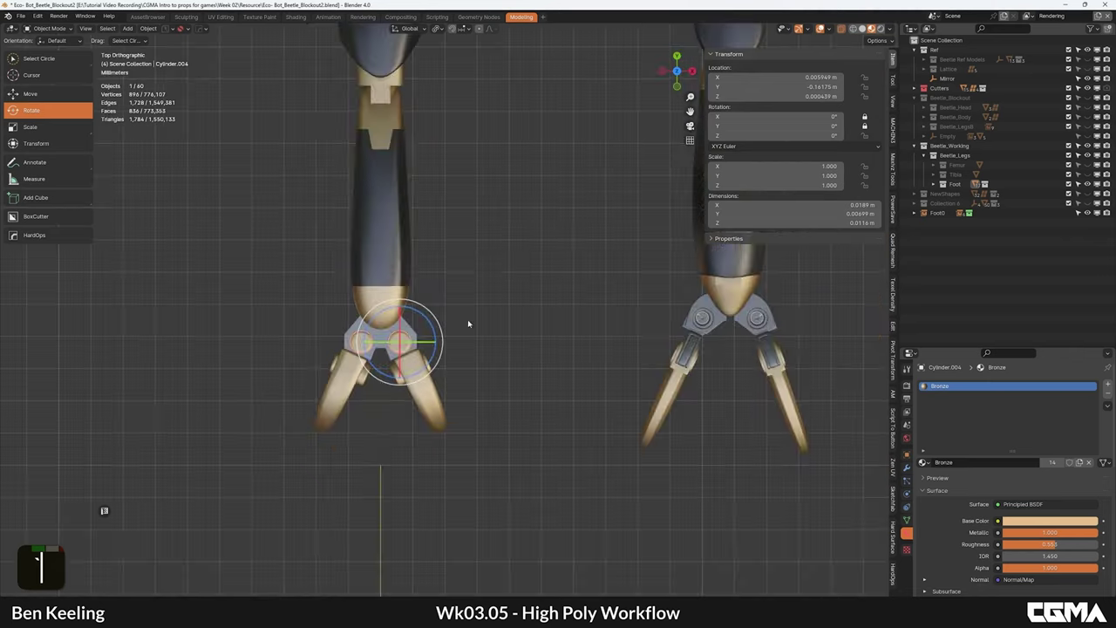
pyautogui.scroll(3, 426, 361)
pyautogui.scroll(3, 454, 314)
pyautogui.hotkey('shift', 'd')
pyautogui.rightClick(469, 331)
pyautogui.moveTo(465, 343)
pyautogui.keyDown('alt'); pyautogui.mouseDown(button='middle')
pyautogui.moveTo(474, 276)
pyautogui.moveTo(459, 297)
pyautogui.moveTo(476, 336)
pyautogui.mouseUp(button='middle'); pyautogui.keyUp('alt')
pyautogui.scroll(-7, 474, 276)
pyautogui.scroll(6, 488, 340)
pyautogui.press('w')
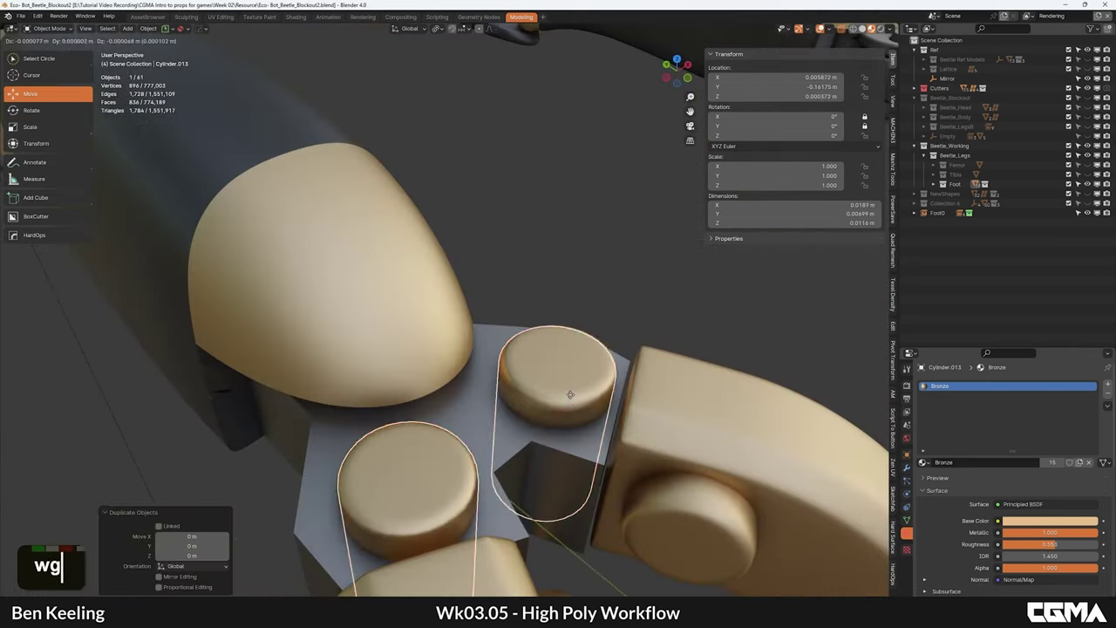
pyautogui.middleClick(572, 377)
pyautogui.click(625, 245)
# Step: Flatten the pin copy along Z to about a quarter of its height, lower it onto the original pins and apply its scale
pyautogui.press('s')
pyautogui.press('z')
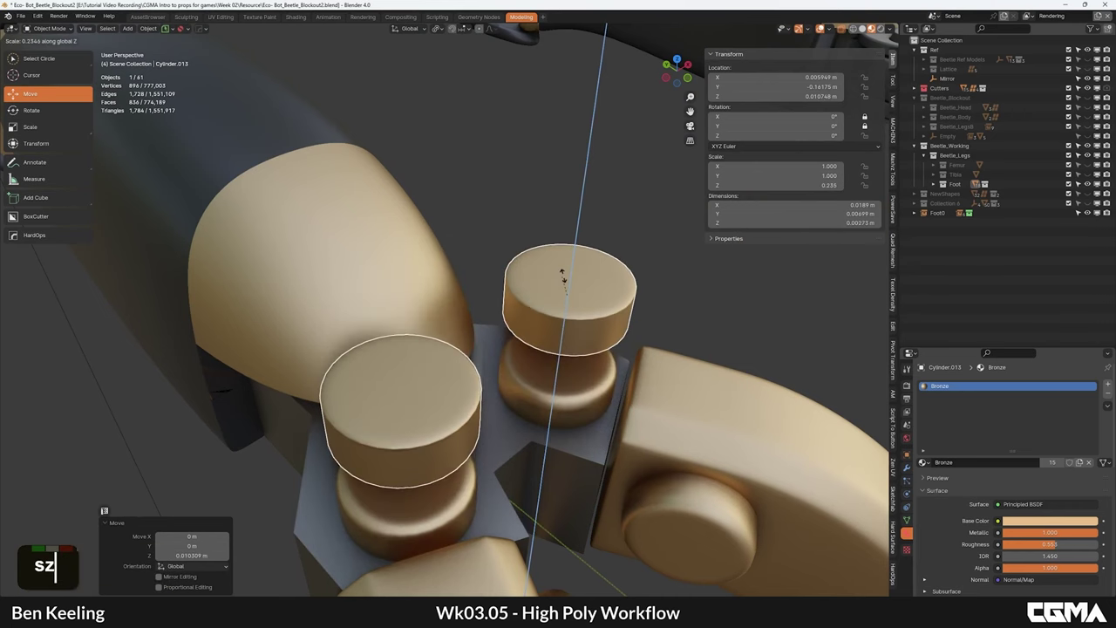
pyautogui.middleClick(632, 298)
pyautogui.rightClick(590, 316)
pyautogui.moveTo(568, 273); pyautogui.dragTo(563, 327)
pyautogui.hotkey('ctrl', 'a')
pyautogui.click(597, 346)
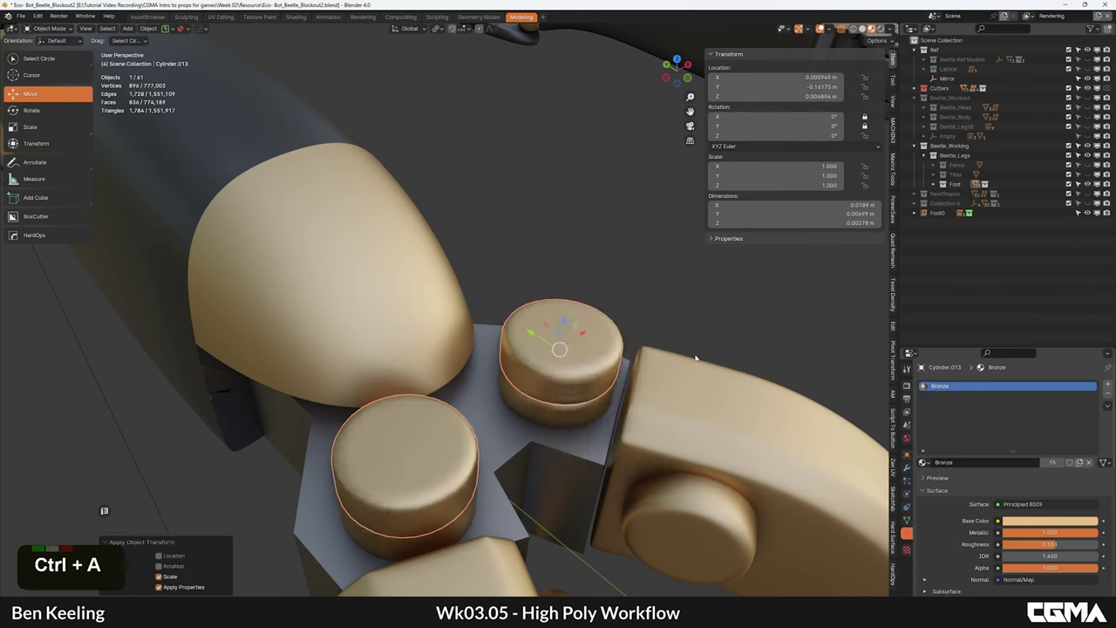
# Step: Shrink the pin caps uniformly to about 0.00195 m high, apply their scale and adjust their bevel
pyautogui.press('s')
pyautogui.click(660, 364)
pyautogui.hotkey('ctrl', 'a')
pyautogui.click(616, 343)
pyautogui.scroll(-5, 580, 356)
pyautogui.moveTo(579, 355); pyautogui.dragTo(521, 309, button='middle')
pyautogui.scroll(7, 448, 287)
pyautogui.press('q')
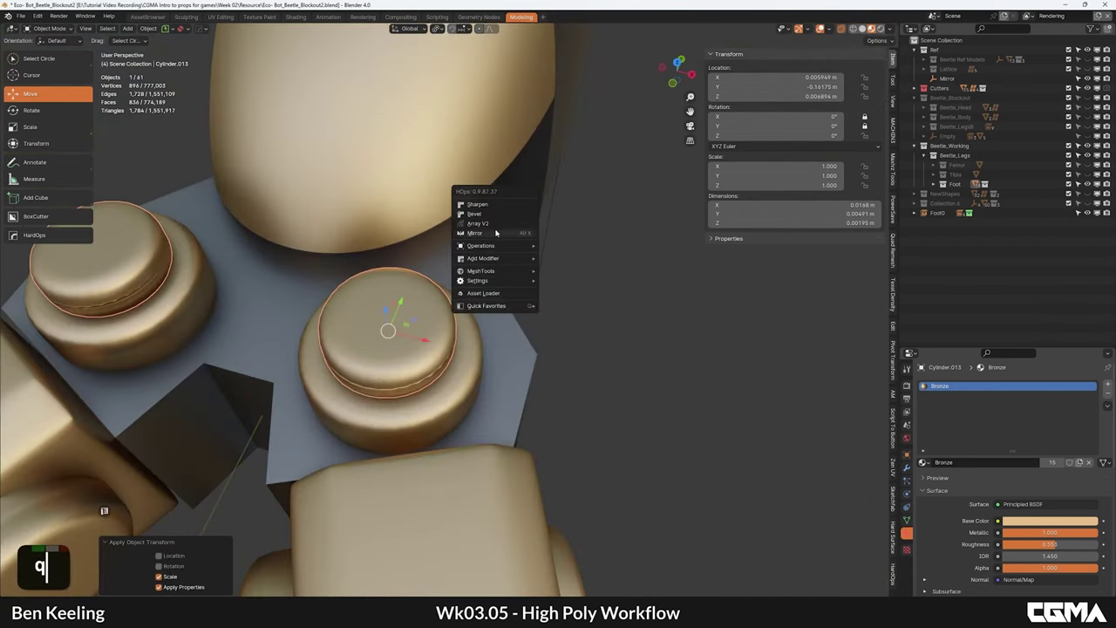
pyautogui.click(497, 214)
pyautogui.keyDown('shift'); pyautogui.click(500, 218); pyautogui.keyUp('shift')
pyautogui.press('3')
pyautogui.hotkey('ctrl', 'z')
# Step: Inset the cap's top face by about 0.001 m and again by about 0.0006 m, and extrude the centre down into a recess
pyautogui.press('Tab')
pyautogui.press('3')
pyautogui.moveTo(556, 323); pyautogui.dragTo(641, 304, button='middle')
pyautogui.press('i')
pyautogui.click(612, 308)
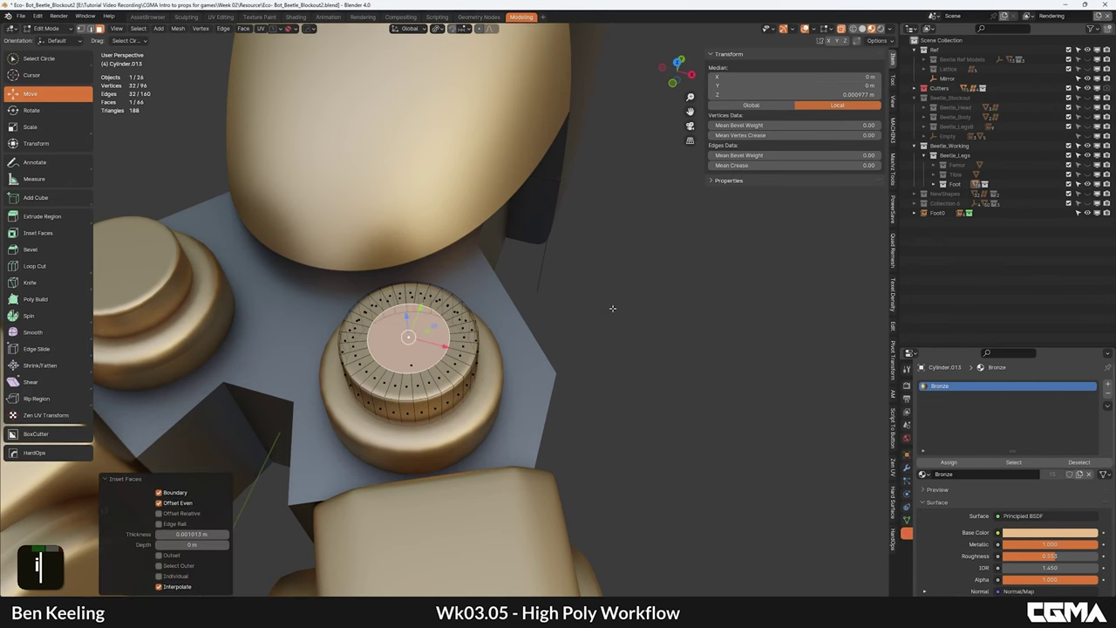
pyautogui.press('i')
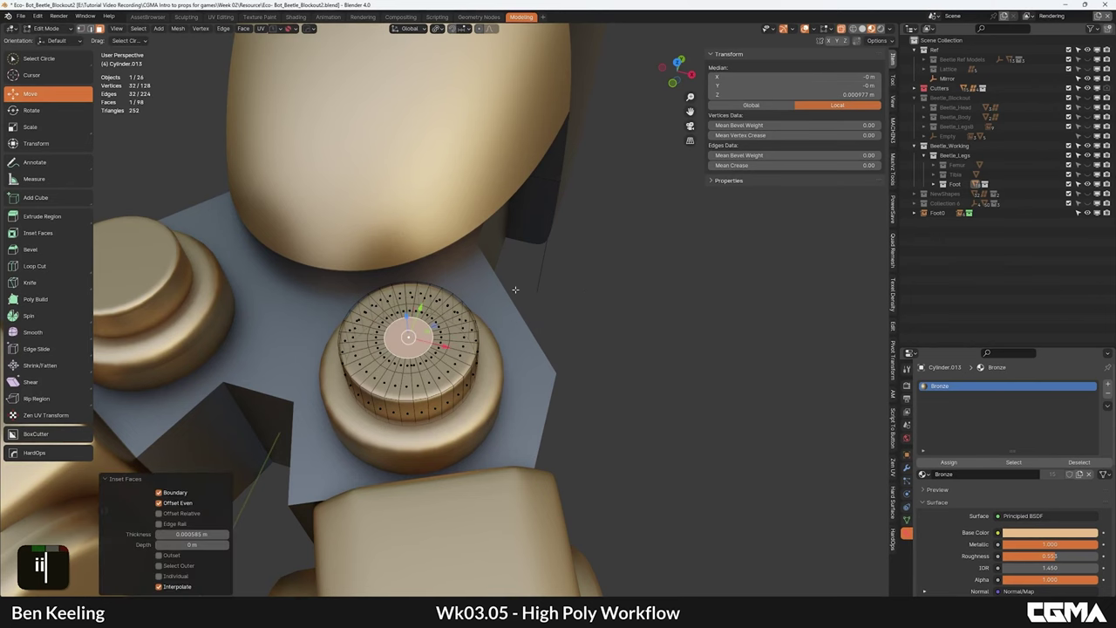
pyautogui.press('e')
pyautogui.click(573, 300)
pyautogui.click(586, 300)
# Step: Scale the edge loop around the cap's recess outward by 1.362, bevel it 0.000172 m wide and inset the resulting band to form a ring groove
pyautogui.press('Tab')
pyautogui.scroll(-3, 556, 329)
pyautogui.moveTo(555, 329); pyautogui.dragTo(402, 374, button='middle')
pyautogui.scroll(4, 530, 339)
pyautogui.press('Tab')
pyautogui.keyDown('alt'); pyautogui.keyDown('shift'); pyautogui.click(401, 377); pyautogui.keyUp('shift'); pyautogui.keyUp('alt')
pyautogui.press('s')
pyautogui.click(714, 316)
pyautogui.hotkey('ctrl', 'b')
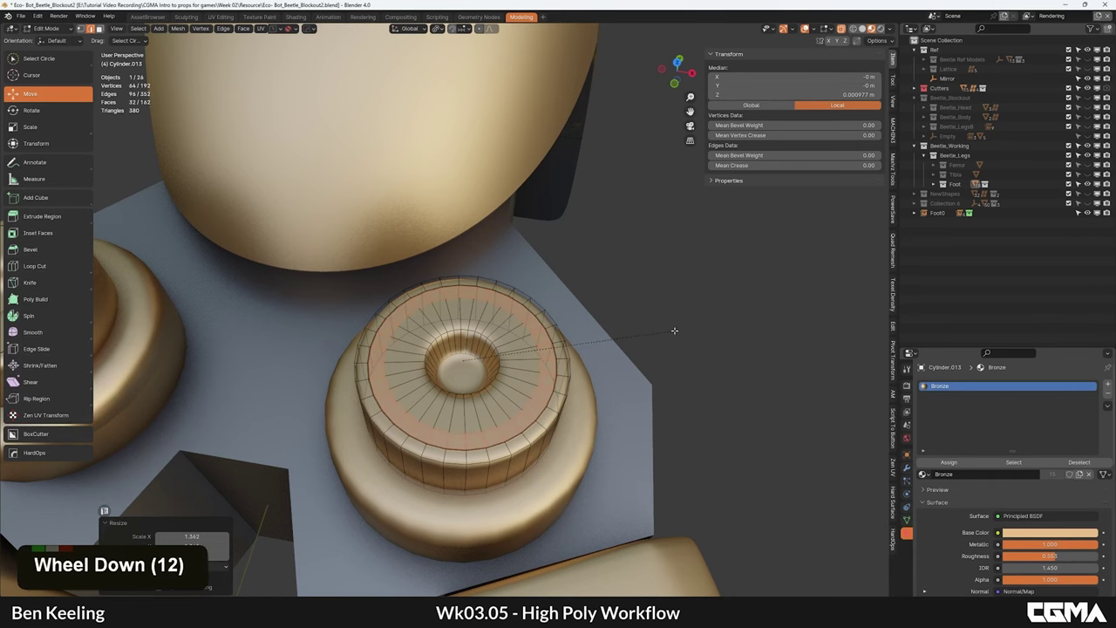
pyautogui.click(675, 330)
pyautogui.press('i')
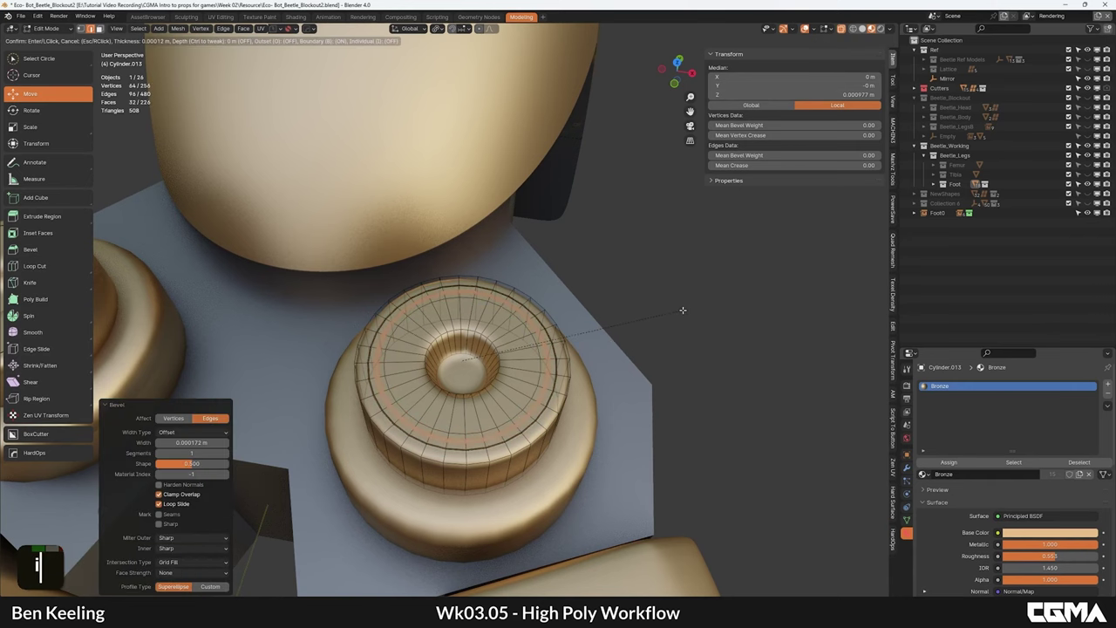
pyautogui.click(668, 314)
pyautogui.press('Tab')
# Step: Flatten the grooved caps along Z by a factor of 0.544 and lower them into the bronze pins
pyautogui.scroll(-4, 560, 344)
pyautogui.moveTo(561, 343); pyautogui.dragTo(540, 253, button='middle')
pyautogui.press('s')
pyautogui.press('z')
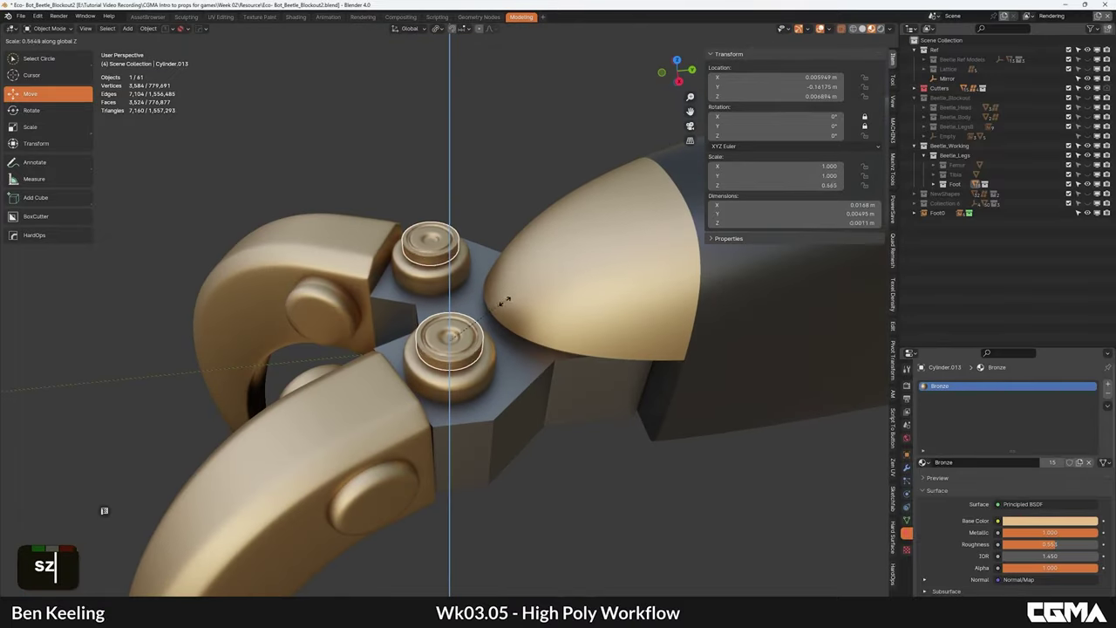
pyautogui.click(499, 297)
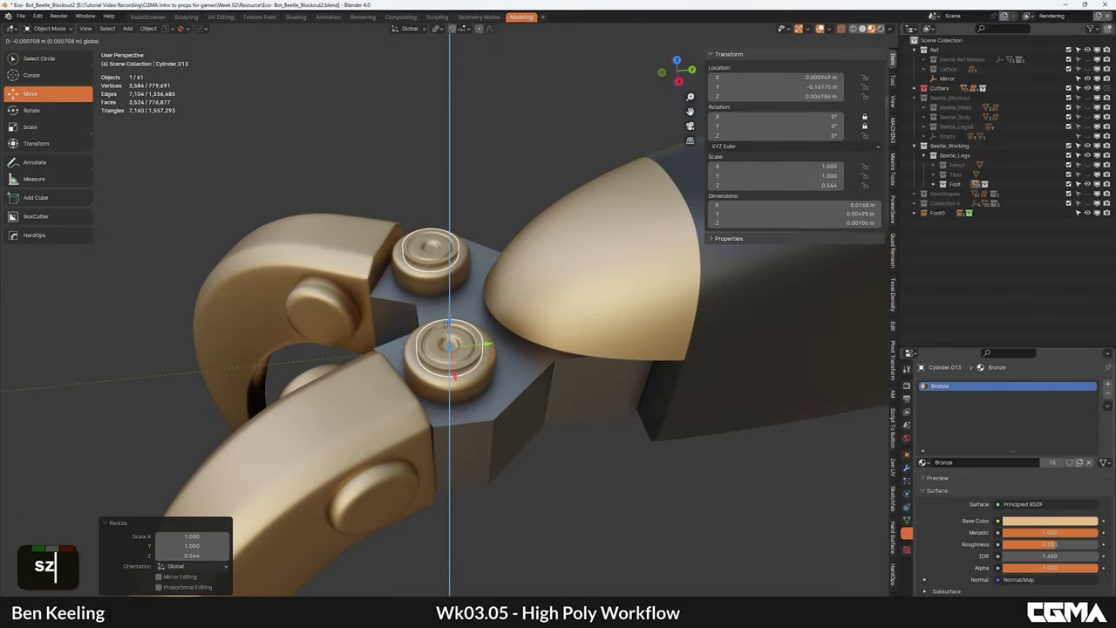
pyautogui.moveTo(447, 324); pyautogui.dragTo(446, 320)
# Step: Assign the DarkMetal material to the grooved pin caps in place of Bronze
pyautogui.scroll(-3, 471, 324)
pyautogui.keyDown('alt'); pyautogui.moveTo(486, 327); pyautogui.dragTo(448, 313, button='middle'); pyautogui.keyUp('alt')
pyautogui.scroll(-1, 559, 332)
pyautogui.scroll(3, 494, 349)
pyautogui.scroll(4, 457, 345)
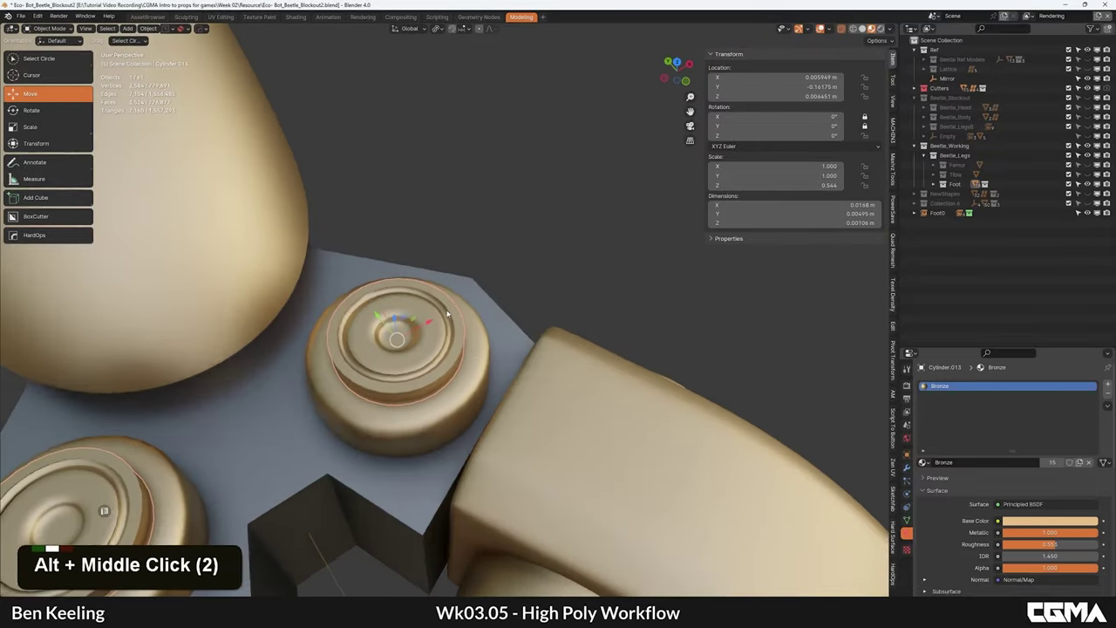
pyautogui.scroll(-9, 448, 315)
pyautogui.middleClick(438, 367)
pyautogui.press('m')
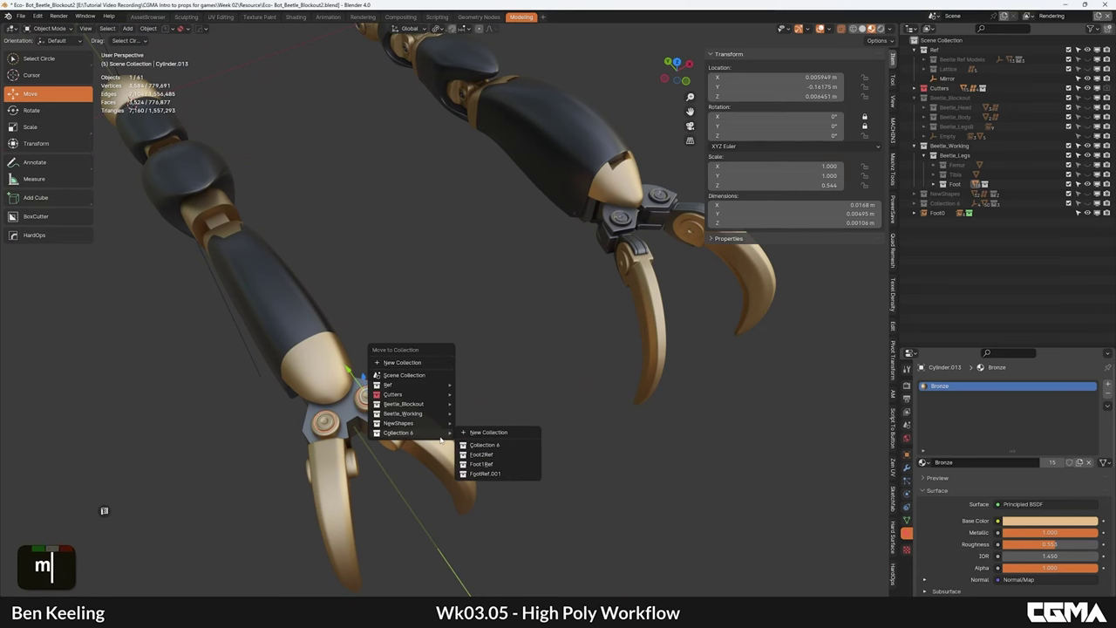
pyautogui.hotkey('alt', 'm')
pyautogui.click(386, 314)
pyautogui.moveTo(410, 323); pyautogui.dragTo(488, 323, button='middle')
pyautogui.click(483, 334)
# Step: Compare the foot's dark metal joint block with the joint on the finished leg
pyautogui.keyDown('alt'); pyautogui.middleClick(419, 348); pyautogui.keyUp('alt')
pyautogui.scroll(2, 454, 331)
pyautogui.keyDown('alt'); pyautogui.middleClick(394, 343); pyautogui.keyUp('alt')
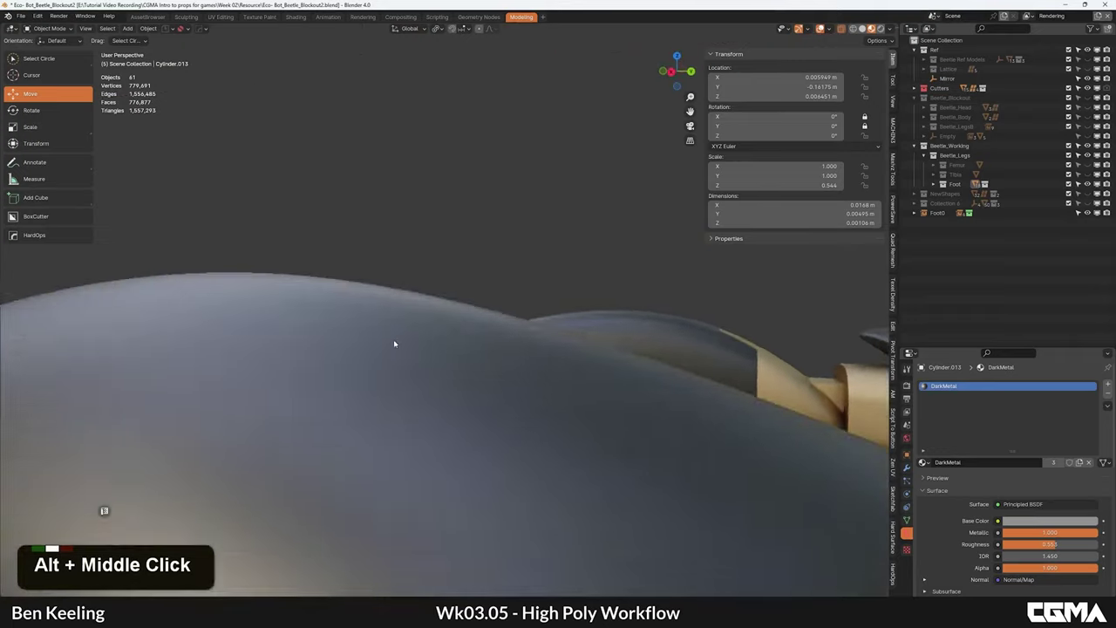
pyautogui.click(444, 406)
pyautogui.scroll(3, 444, 407)
pyautogui.moveTo(444, 392); pyautogui.dragTo(466, 424, button='middle')
pyautogui.keyDown('alt'); pyautogui.middleClick(468, 363); pyautogui.keyUp('alt')
pyautogui.keyDown('alt'); pyautogui.scroll(-1, 441, 366); pyautogui.keyUp('alt')
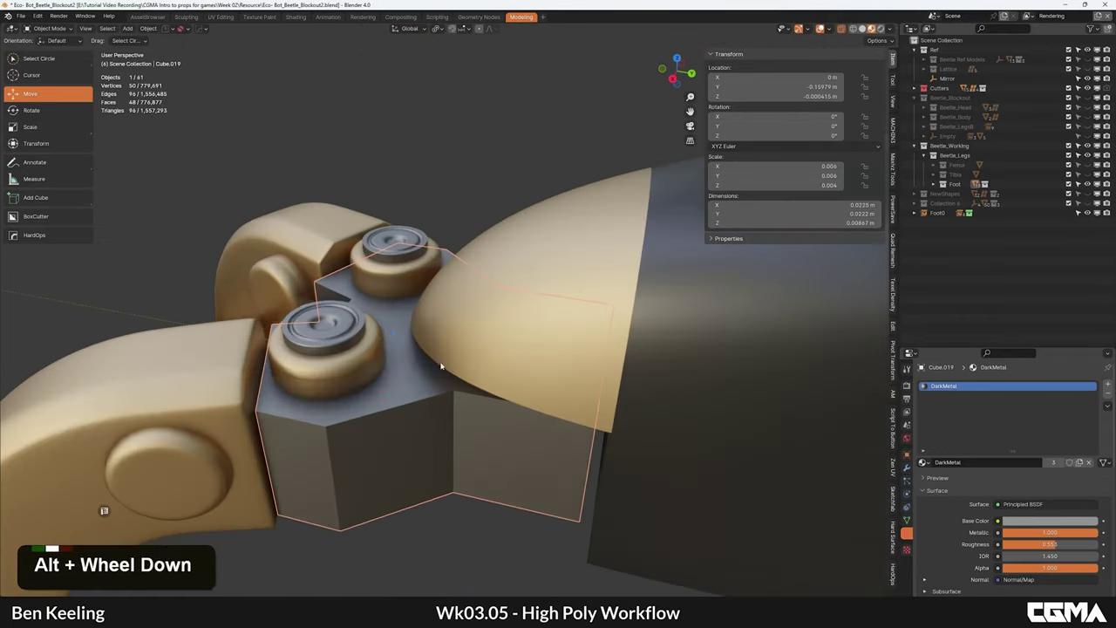
pyautogui.scroll(-6, 440, 366)
pyautogui.keyDown('alt'); pyautogui.middleClick(370, 353); pyautogui.keyUp('alt')
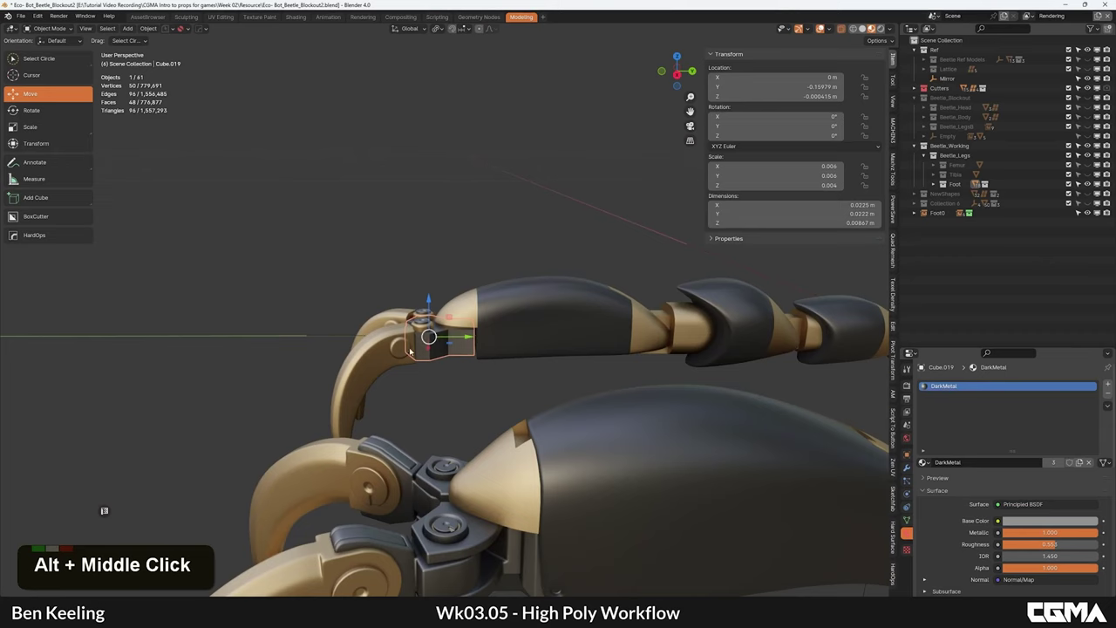
pyautogui.scroll(-2, 427, 360)
pyautogui.scroll(2, 463, 417)
pyautogui.keyDown('alt'); pyautogui.middleClick(454, 331); pyautogui.keyUp('alt')
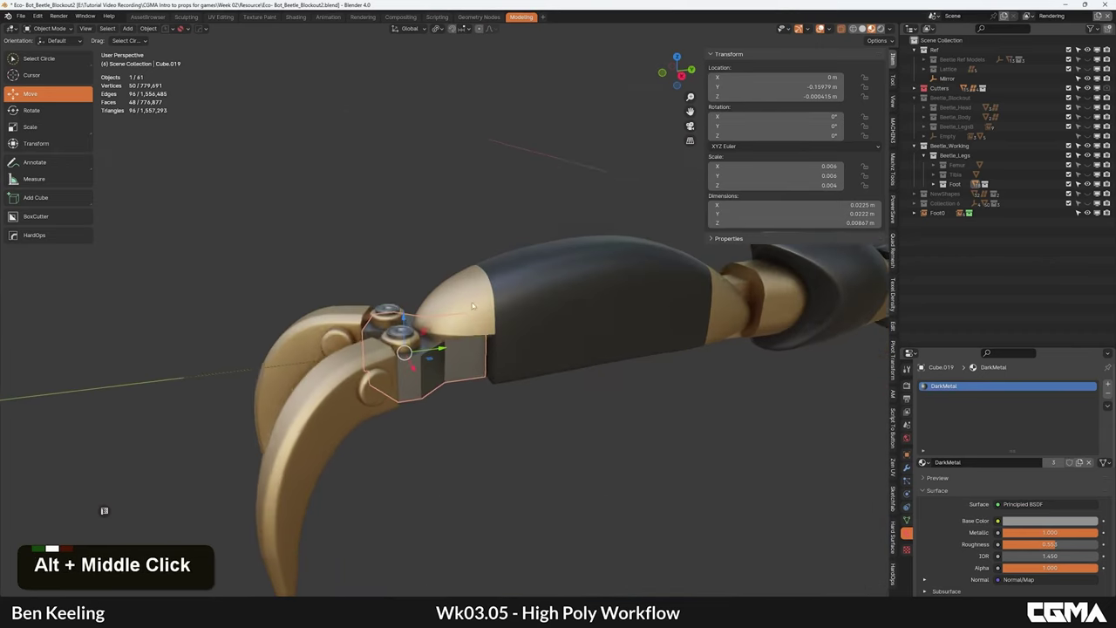
# Step: Isolate the joint block and draw a cube over the mid-height of its claw-side part in the right view
pyautogui.press('KP_Divide')
pyautogui.scroll(-5, 449, 340)
pyautogui.press('KP_3')
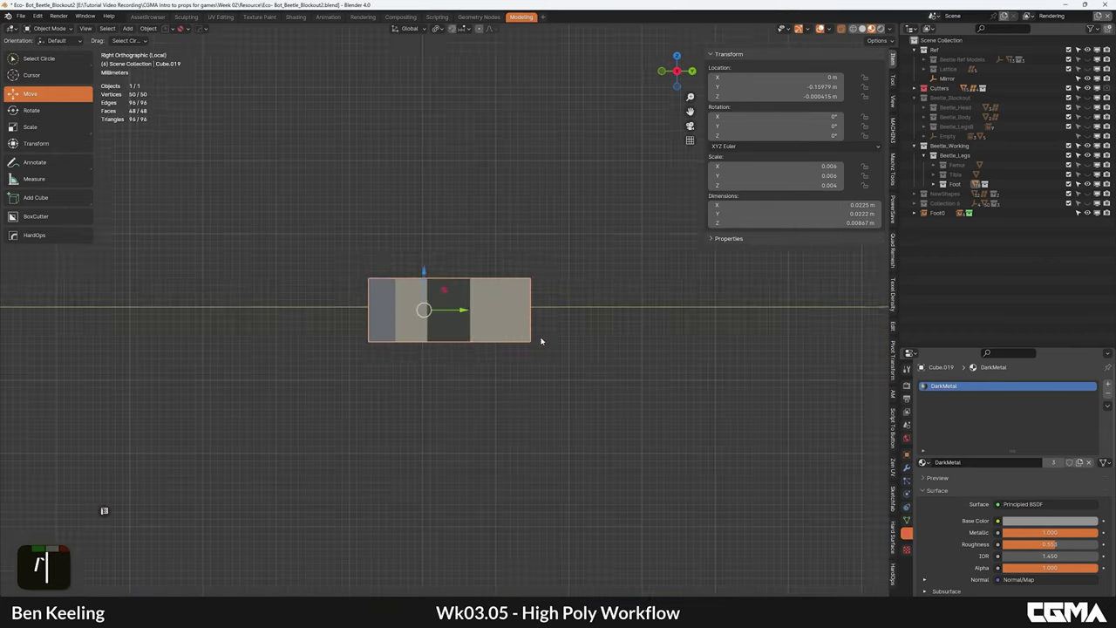
pyautogui.scroll(3, 482, 339)
pyautogui.scroll(-3, 475, 331)
pyautogui.keyDown('shift'); pyautogui.moveTo(468, 325); pyautogui.dragTo(555, 344, button='middle'); pyautogui.keyUp('shift')
pyautogui.scroll(3, 550, 337)
pyautogui.keyDown('shift'); pyautogui.moveTo(538, 331); pyautogui.dragTo(479, 319, button='middle'); pyautogui.keyUp('shift')
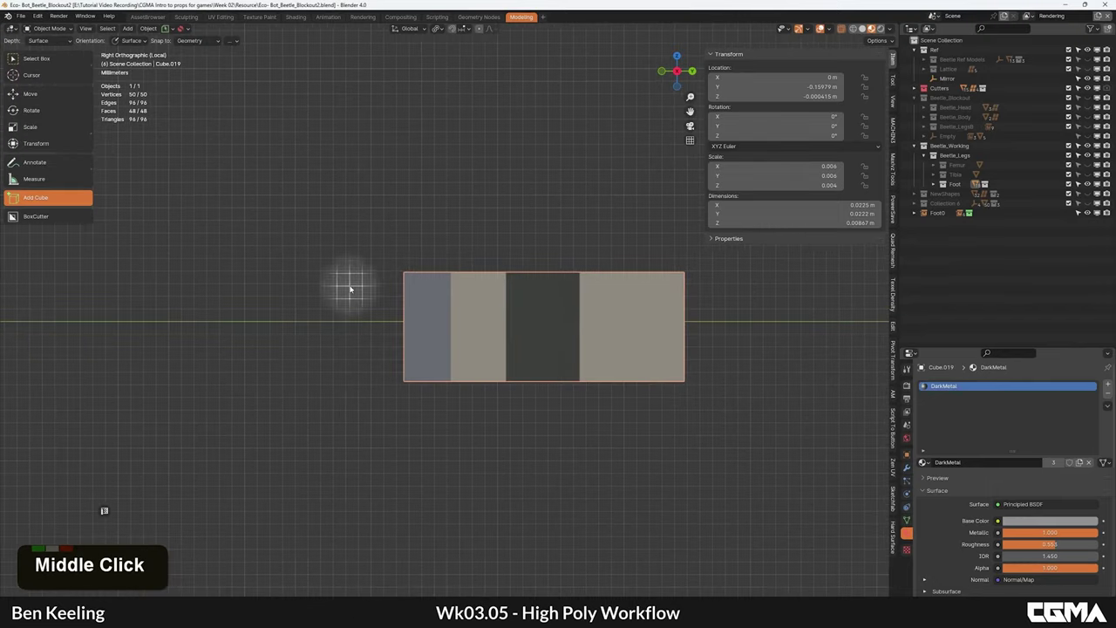
pyautogui.keyDown('shift'); pyautogui.moveTo(307, 300); pyautogui.dragTo(365, 297, button='middle'); pyautogui.keyUp('shift')
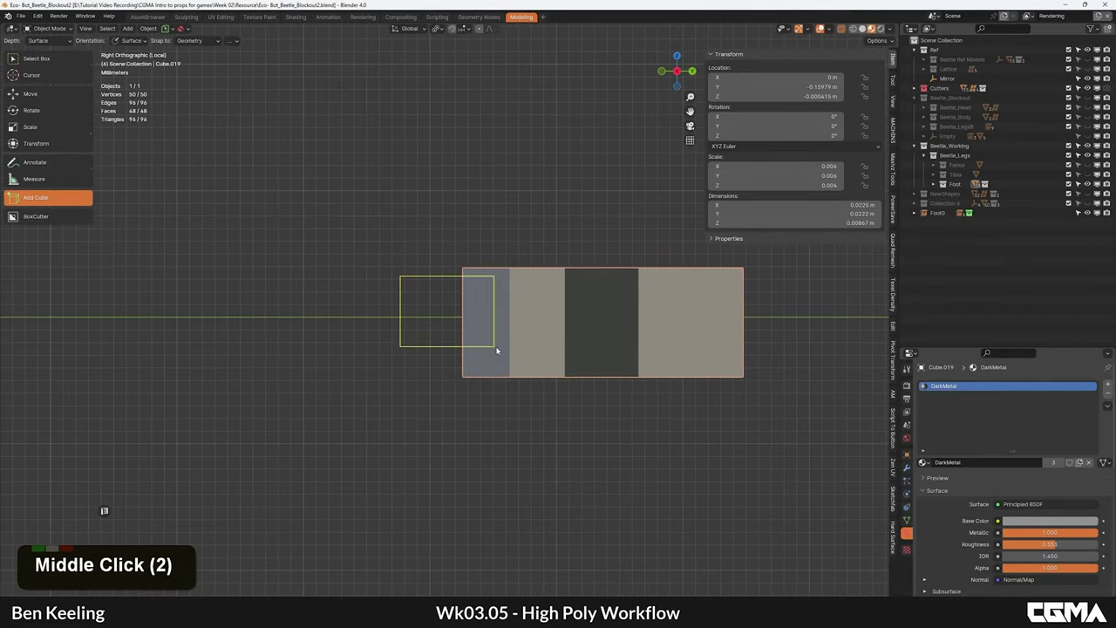
pyautogui.click(641, 353)
# Step: Widen the cube along X by a factor of 17.109 so it spans the whole joint block, and adjust its height along Z
pyautogui.keyDown('alt'); pyautogui.moveTo(514, 296); pyautogui.dragTo(576, 323, button='middle'); pyautogui.keyUp('alt')
pyautogui.press('w')
pyautogui.keyDown('alt'); pyautogui.moveTo(501, 321); pyautogui.dragTo(549, 326, button='middle'); pyautogui.keyUp('alt')
pyautogui.press('s')
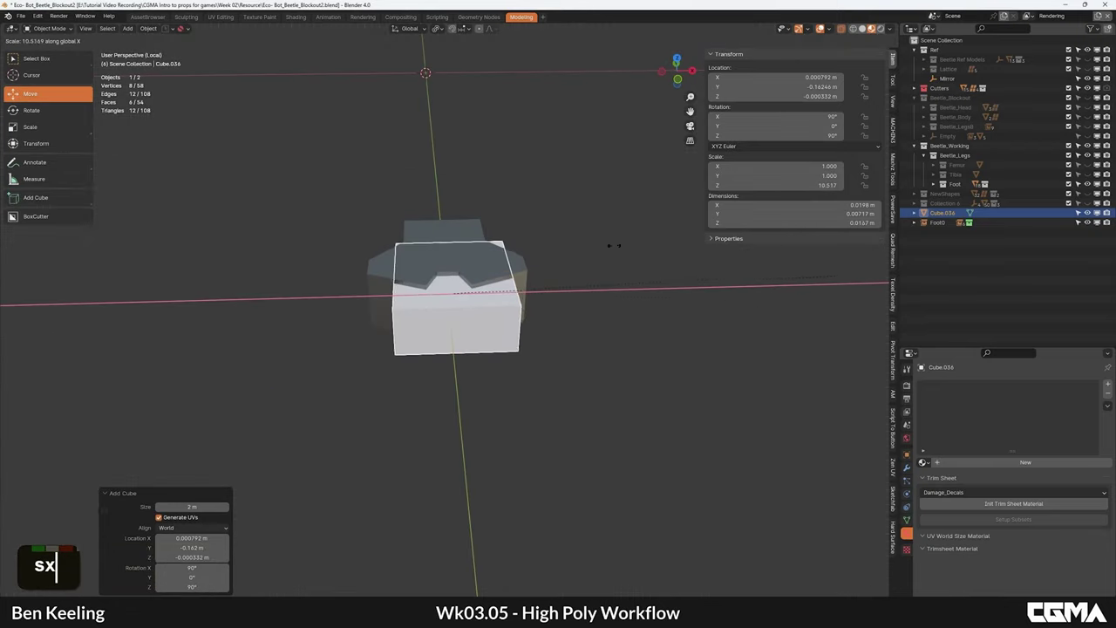
pyautogui.click(380, 197)
pyautogui.keyDown('alt'); pyautogui.moveTo(427, 236); pyautogui.dragTo(303, 253, button='middle'); pyautogui.keyUp('alt')
pyautogui.keyDown('alt'); pyautogui.moveTo(554, 300); pyautogui.dragTo(549, 215, button='middle'); pyautogui.keyUp('alt')
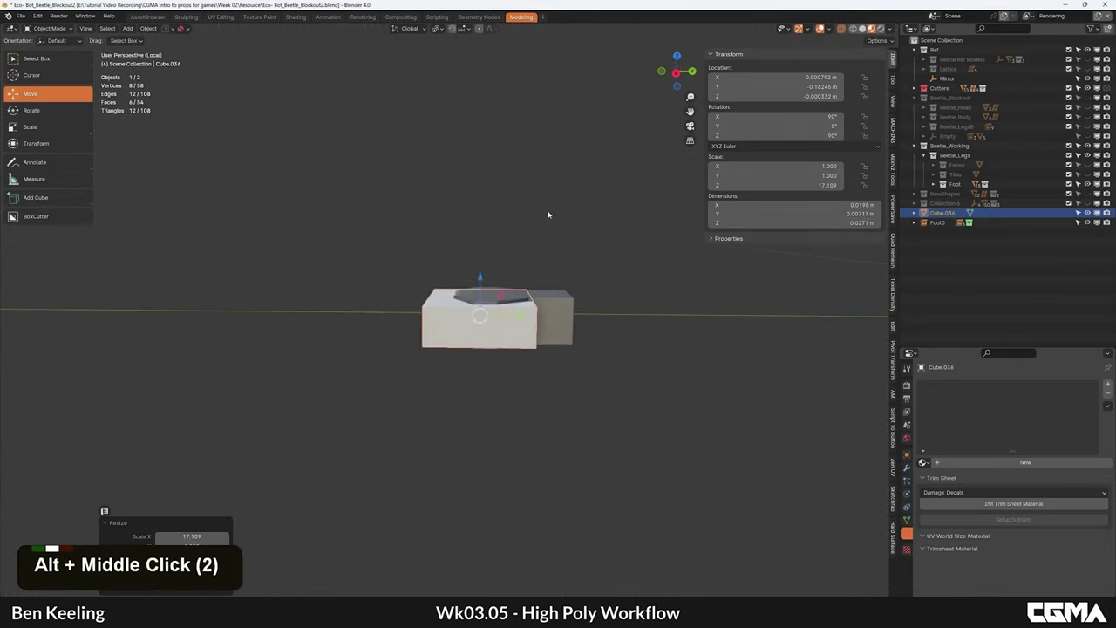
pyautogui.press('s')
pyautogui.press('z')
# Step: Subtract the cube from the joint block with a boolean to cut a slot between its upper and lower plates, and hide the cutter
pyautogui.keyDown('shift'); pyautogui.click(512, 300); pyautogui.keyUp('shift')
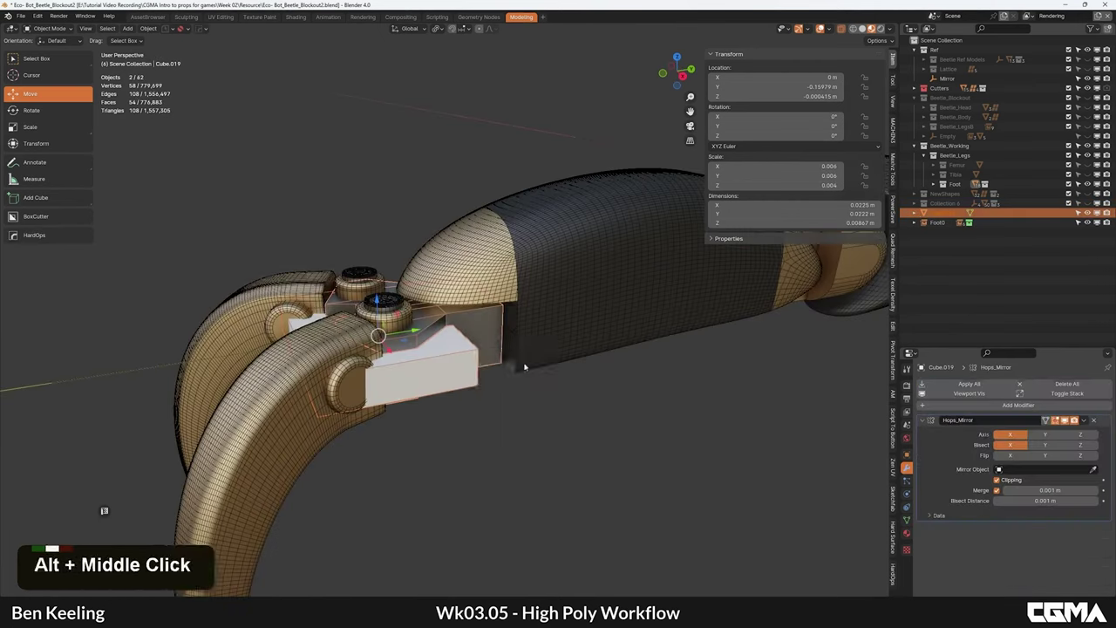
pyautogui.press('q')
pyautogui.click(506, 360)
pyautogui.keyDown('alt'); pyautogui.moveTo(466, 351); pyautogui.dragTo(512, 335, button='middle'); pyautogui.keyUp('alt')
pyautogui.press('j')
pyautogui.press('h')
pyautogui.scroll(-2, 510, 382)
pyautogui.scroll(5, 462, 345)
pyautogui.scroll(-2, 508, 314)
# Step: Using Local orientation, move the claws away from the joint block and shift their bronze pins 0.00286 m to follow
pyautogui.click(508, 309)
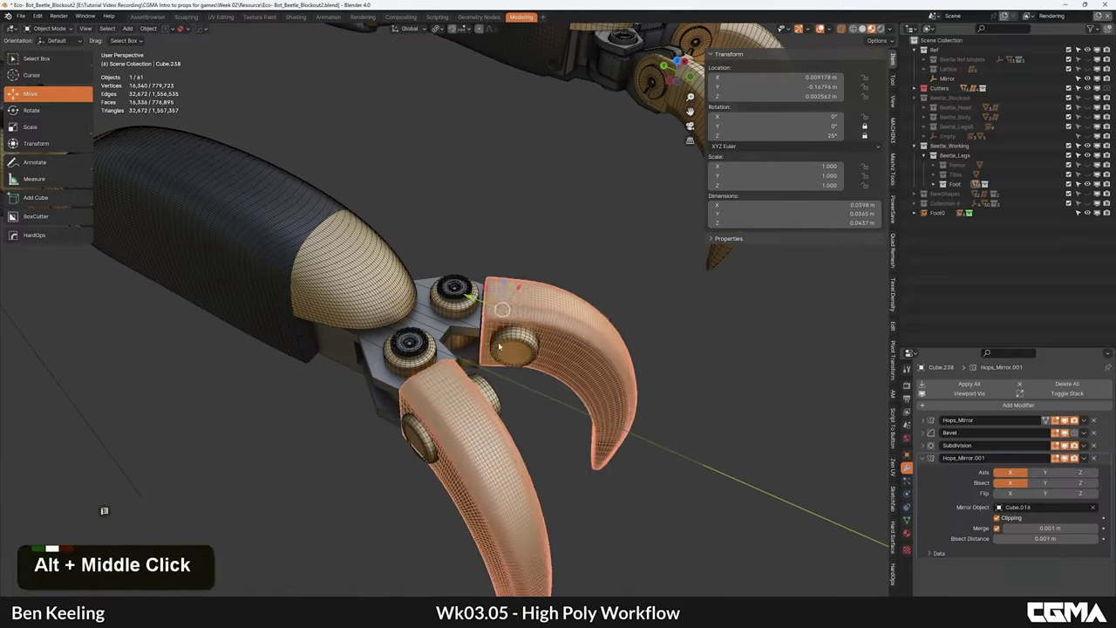
pyautogui.keyDown('shift'); pyautogui.click(516, 335); pyautogui.keyUp('shift')
pyautogui.click(534, 305)
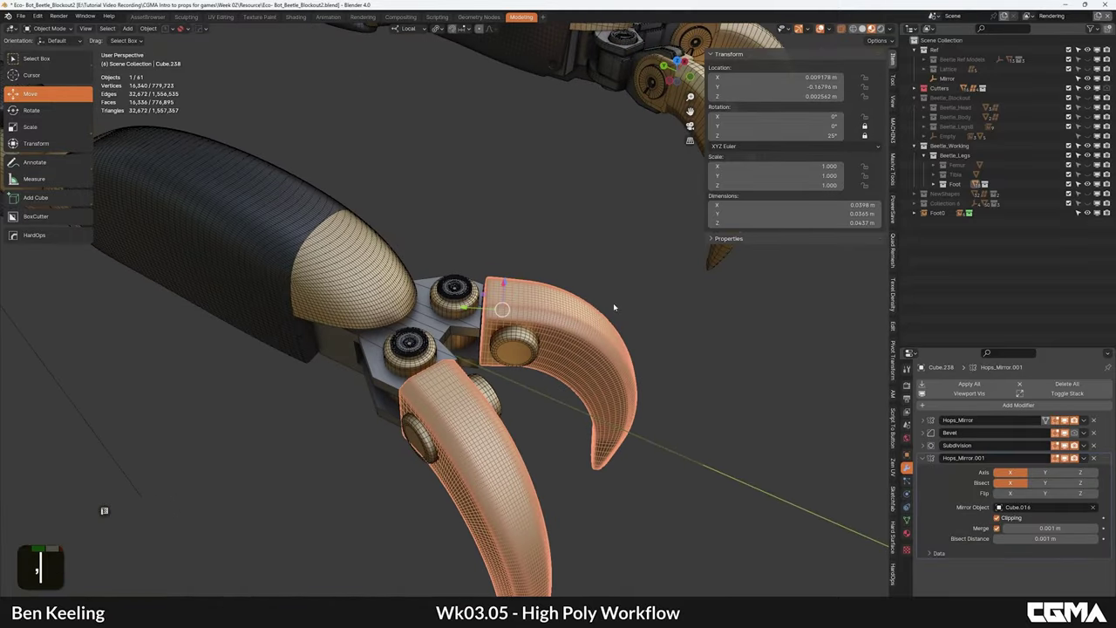
pyautogui.moveTo(476, 309); pyautogui.dragTo(501, 310)
pyautogui.click(517, 336)
pyautogui.press('g')
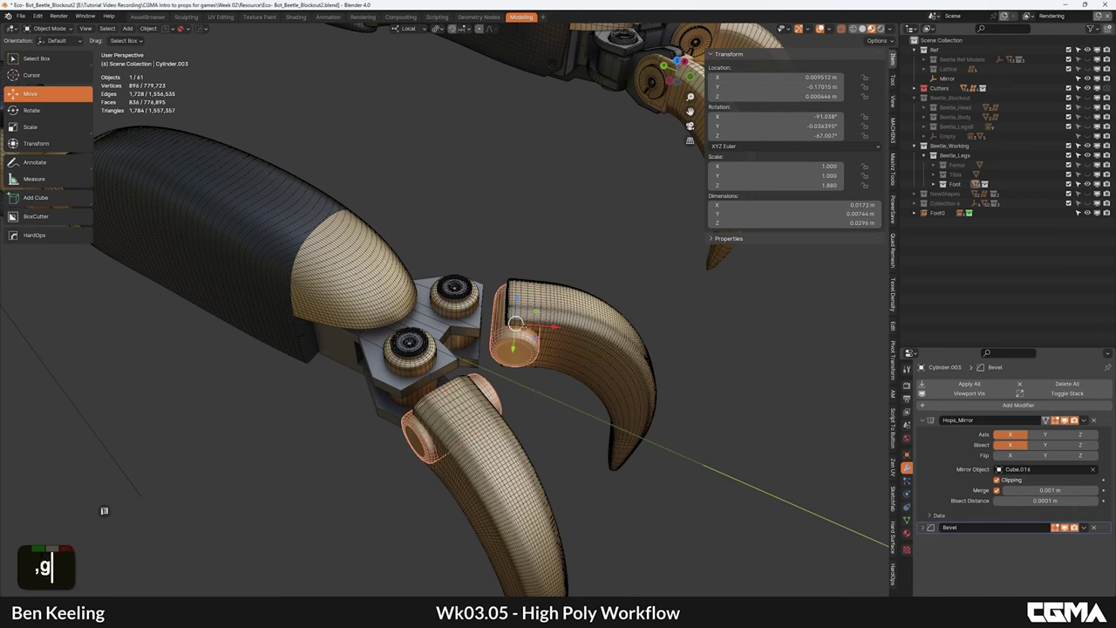
pyautogui.middleClick(530, 332)
pyautogui.click(542, 330)
pyautogui.keyDown('alt'); pyautogui.middleClick(542, 330); pyautogui.keyUp('alt')
pyautogui.scroll(5, 489, 323)
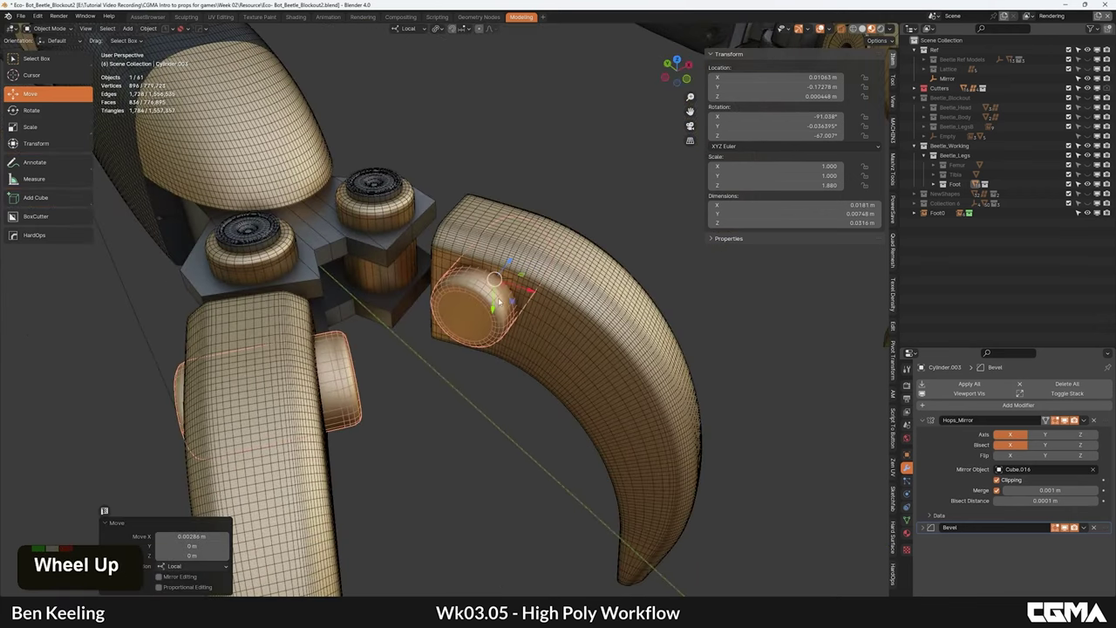
# Step: Tighten the HardOps bevel on the edges of the claws' bronze pins
pyautogui.press('q')
pyautogui.keyDown('shift'); pyautogui.click(460, 307); pyautogui.keyUp('shift')
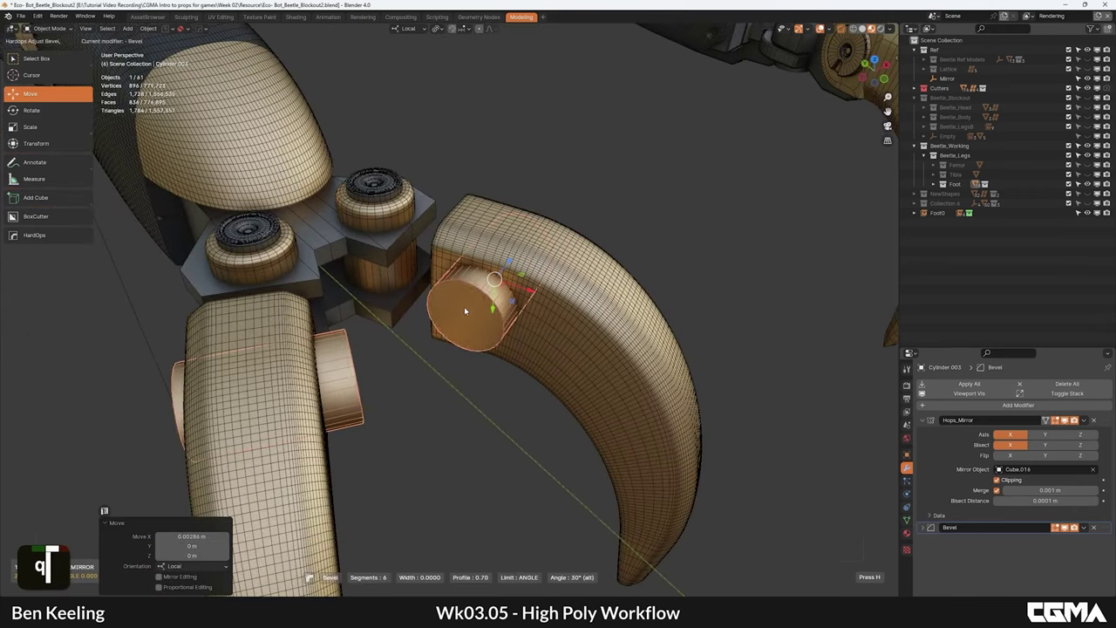
pyautogui.scroll(-2, 463, 306)
pyautogui.keyDown('alt'); pyautogui.middleClick(486, 317); pyautogui.keyUp('alt')
pyautogui.keyDown('alt'); pyautogui.middleClick(488, 304); pyautogui.keyUp('alt')
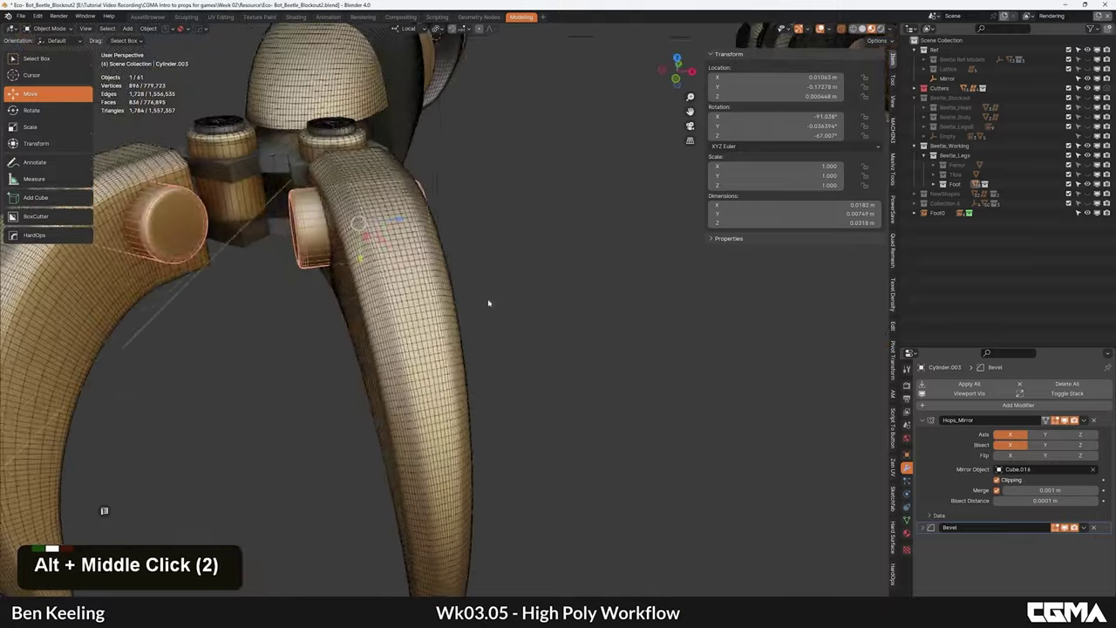
pyautogui.scroll(-3, 526, 335)
pyautogui.scroll(-2, 523, 335)
pyautogui.click(434, 313)
# Step: Adjust the HardOps bevel on the edges of the joint block's vertical bronze pins
pyautogui.moveTo(436, 319); pyautogui.dragTo(410, 349, button='middle')
pyautogui.click(495, 368)
pyautogui.keyDown('alt'); pyautogui.middleClick(405, 336); pyautogui.keyUp('alt')
pyautogui.scroll(4, 454, 331)
pyautogui.moveTo(497, 349); pyautogui.dragTo(396, 343, button='middle')
pyautogui.keyDown('alt'); pyautogui.middleClick(514, 353); pyautogui.keyUp('alt')
pyautogui.keyDown('alt'); pyautogui.middleClick(394, 340); pyautogui.keyUp('alt')
pyautogui.doubleClick(423, 353)
pyautogui.press('q')
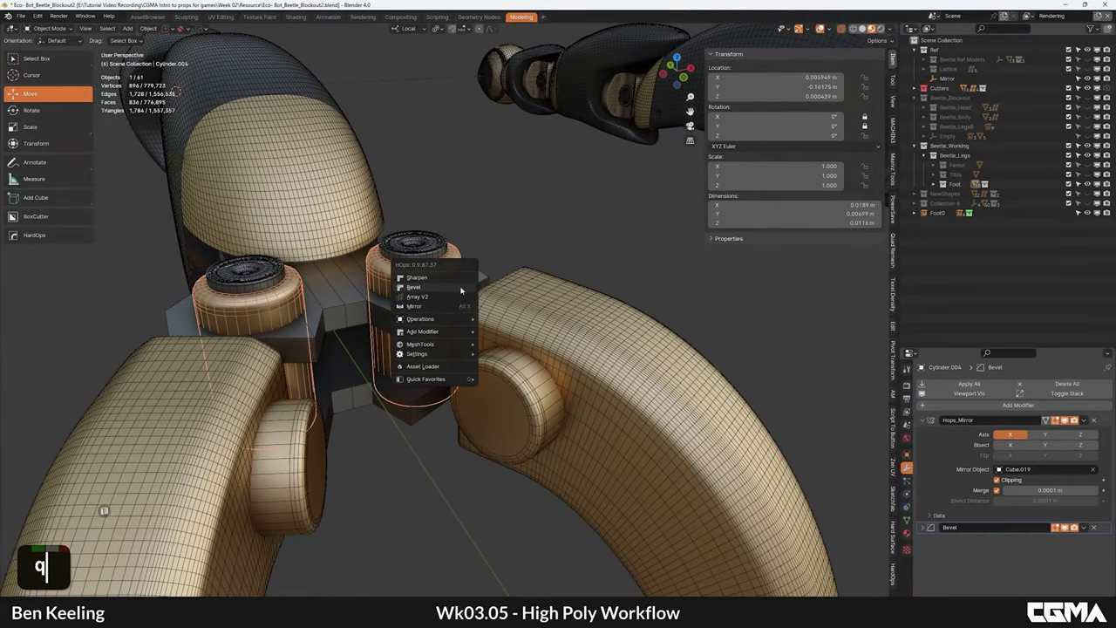
pyautogui.click(461, 288)
pyautogui.keyDown('shift'); pyautogui.click(445, 289); pyautogui.keyUp('shift')
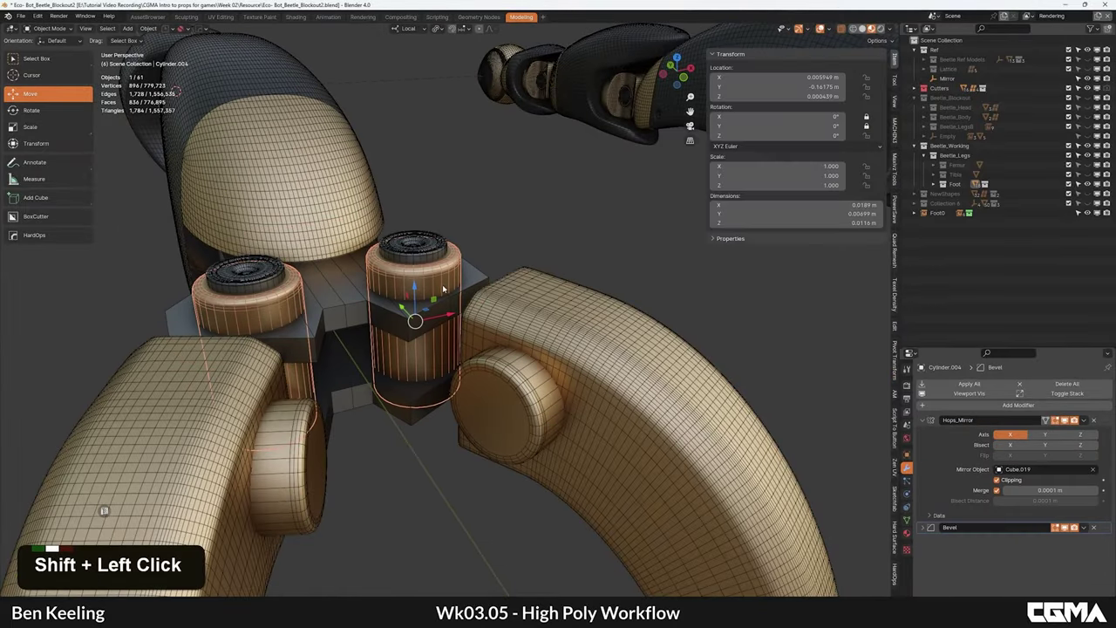
# Step: Duplicate the vertical pin's outer side faces in place and shorten the copy along local Z to fit between the joint block plates
pyautogui.press('Tab')
pyautogui.press('3')
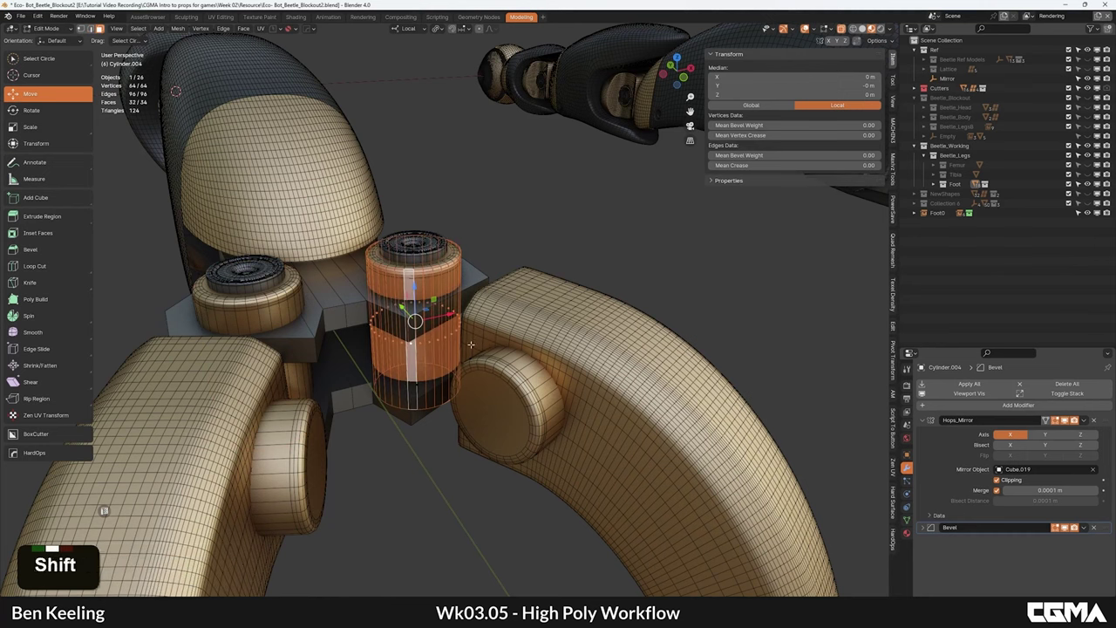
pyautogui.hotkey('shift', 'd')
pyautogui.rightClick(470, 344)
pyautogui.press('s')
pyautogui.press('z')
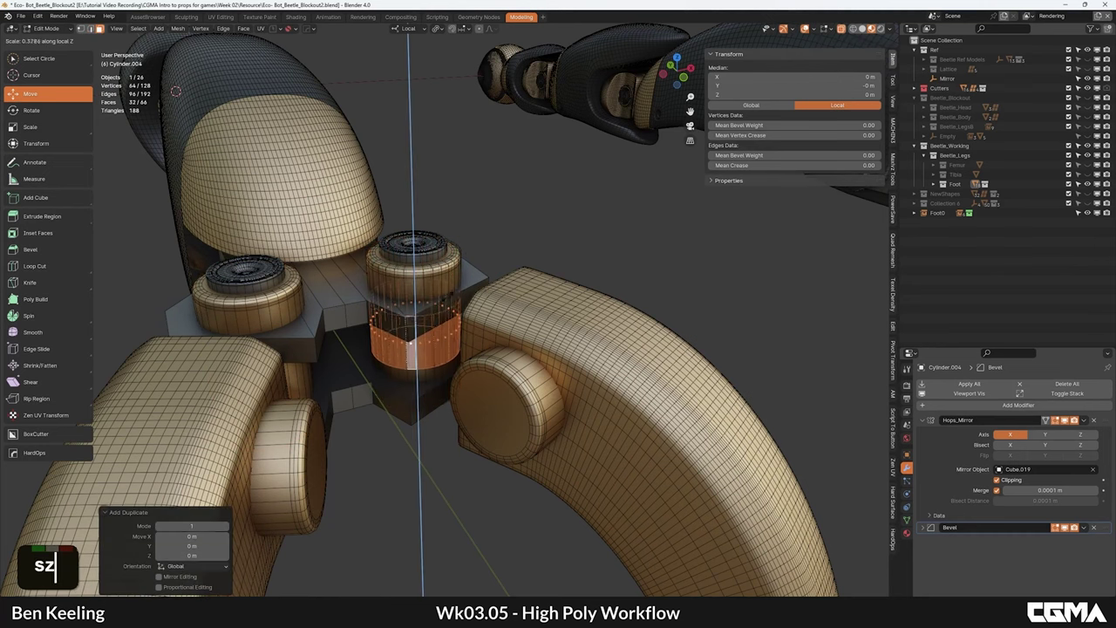
pyautogui.click(449, 299)
# Step: Separate the shortened ring of faces from the pin into its own object and select it
pyautogui.scroll(-4, 449, 299)
pyautogui.keyDown('alt'); pyautogui.moveTo(448, 299); pyautogui.dragTo(403, 361, button='middle'); pyautogui.keyUp('alt')
pyautogui.scroll(6, 440, 362)
pyautogui.scroll(-3, 497, 295)
pyautogui.keyDown('alt'); pyautogui.moveTo(509, 311); pyautogui.dragTo(474, 312, button='middle'); pyautogui.keyUp('alt')
pyautogui.scroll(4, 464, 329)
pyautogui.press('Tab')
pyautogui.press('Tab')
pyautogui.click(517, 301)
pyautogui.press('Tab')
# Step: Add a HardOps Solidify modifier to the separated ring
pyautogui.press('q')
pyautogui.moveTo(475, 355)
pyautogui.click(544, 365)
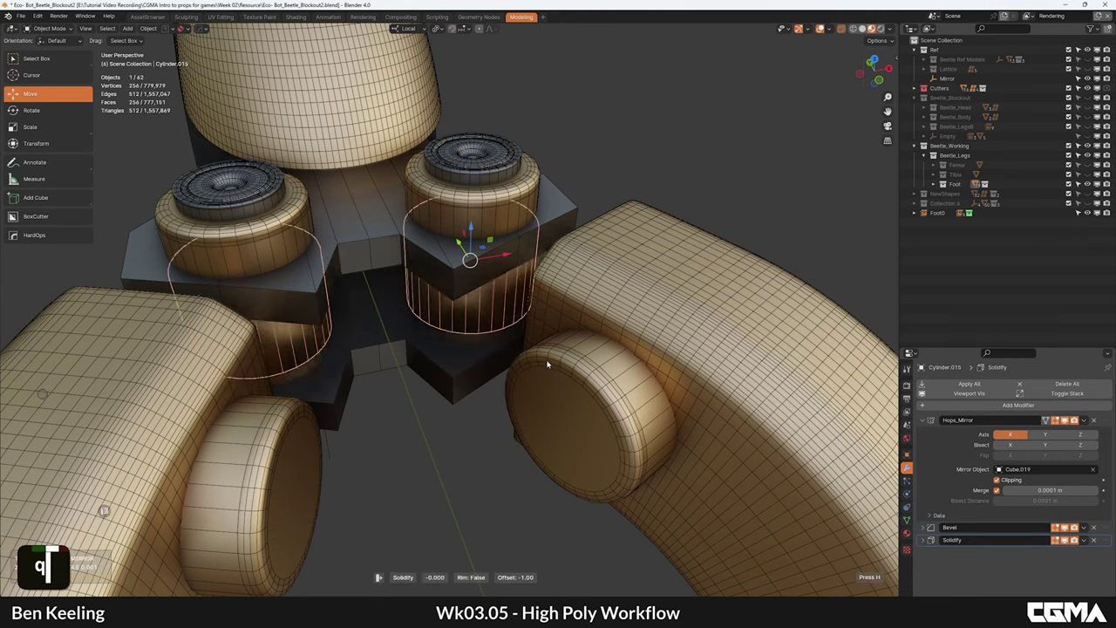
pyautogui.keyDown('shift'); pyautogui.click(547, 364); pyautogui.keyUp('shift')
# Step: Isolate the ring with its modifiers hidden and mark two opposite vertical edges as sharp
pyautogui.click(969, 395)
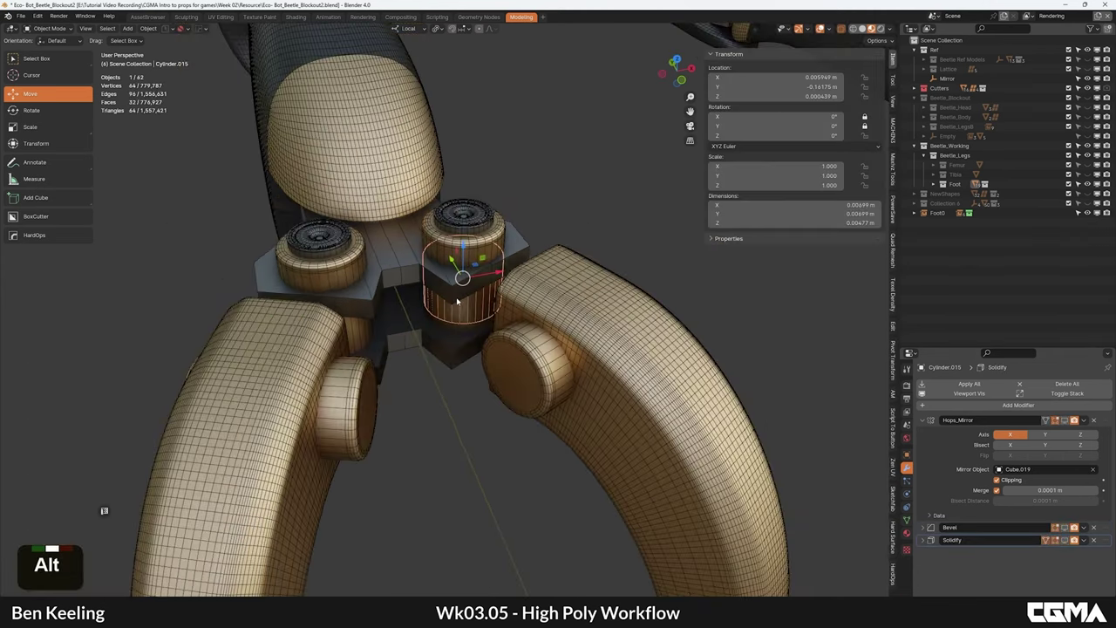
pyautogui.press('/')
pyautogui.keyDown('alt'); pyautogui.moveTo(456, 301); pyautogui.dragTo(459, 348, button='middle'); pyautogui.keyUp('alt')
pyautogui.press('Tab')
pyautogui.scroll(-5, 480, 304)
pyautogui.click(449, 361)
pyautogui.scroll(-2, 450, 361)
pyautogui.keyDown('alt'); pyautogui.moveTo(456, 289); pyautogui.dragTo(503, 270, button='middle'); pyautogui.keyUp('alt')
pyautogui.press('q')
pyautogui.click(472, 292)
# Step: Select one half of the ring with linked selection delimited by Sharp and delete it
pyautogui.press('3')
pyautogui.click(504, 362)
pyautogui.press('l')
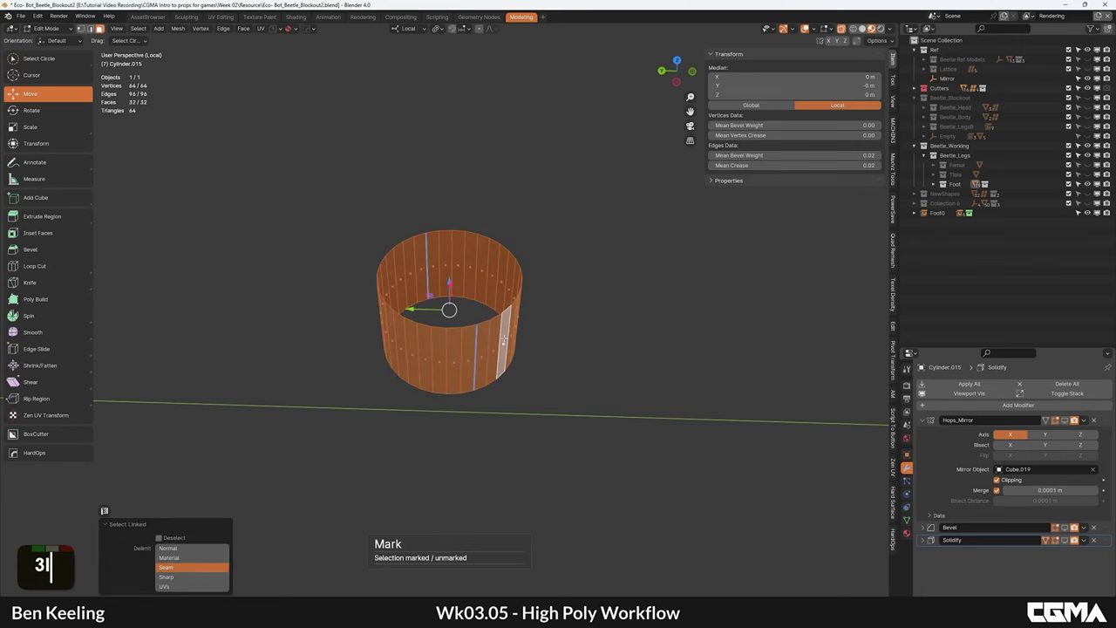
pyautogui.click(179, 576)
pyautogui.keyDown('alt'); pyautogui.moveTo(532, 313); pyautogui.dragTo(498, 314, button='middle'); pyautogui.keyUp('alt')
pyautogui.hotkey('ctrl', 'BackSpace')
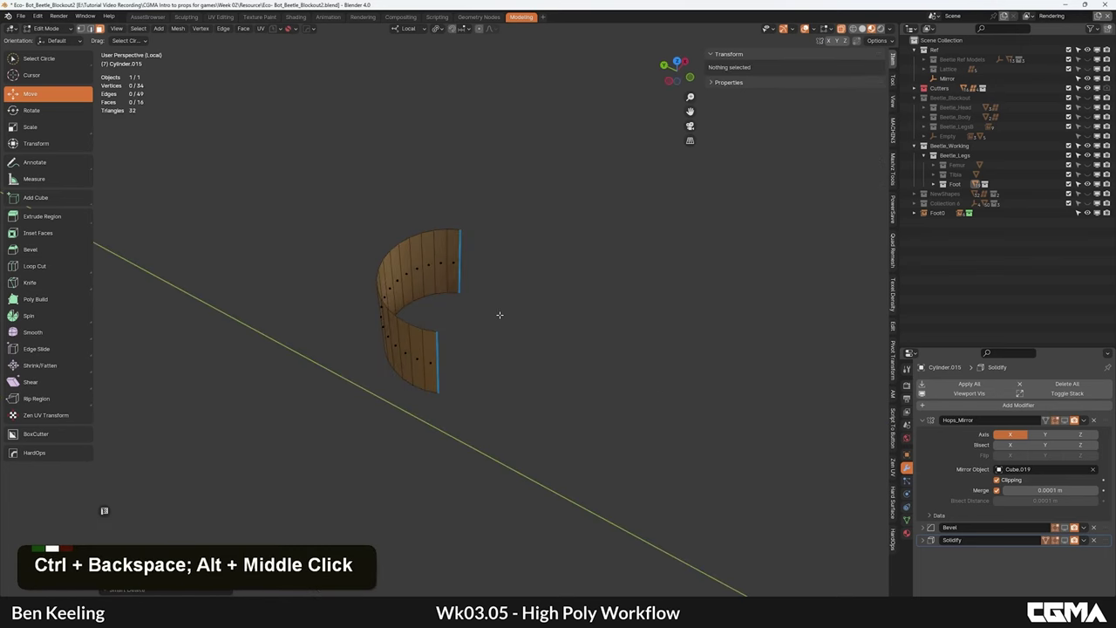
# Step: Try to extrude the half ring's open vertical edges freely toward the claw
pyautogui.press('2')
pyautogui.click(442, 367)
pyautogui.press('e')
pyautogui.middleClick(543, 369)
pyautogui.rightClick(499, 354)
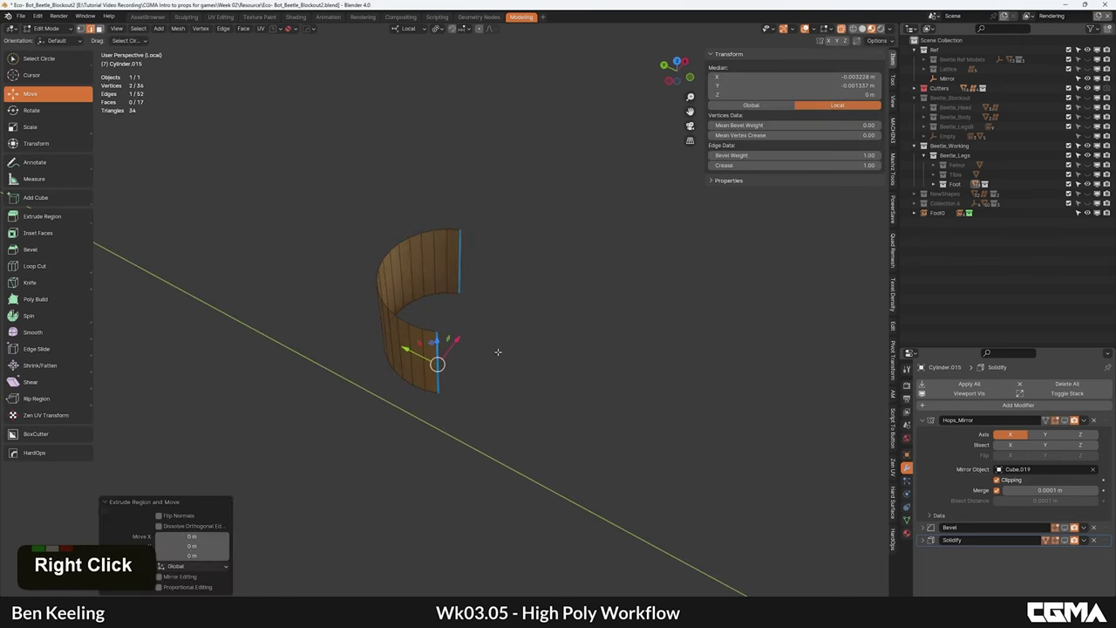
pyautogui.press('/')
pyautogui.keyDown('alt'); pyautogui.moveTo(480, 342); pyautogui.dragTo(468, 335, button='middle'); pyautogui.keyUp('alt')
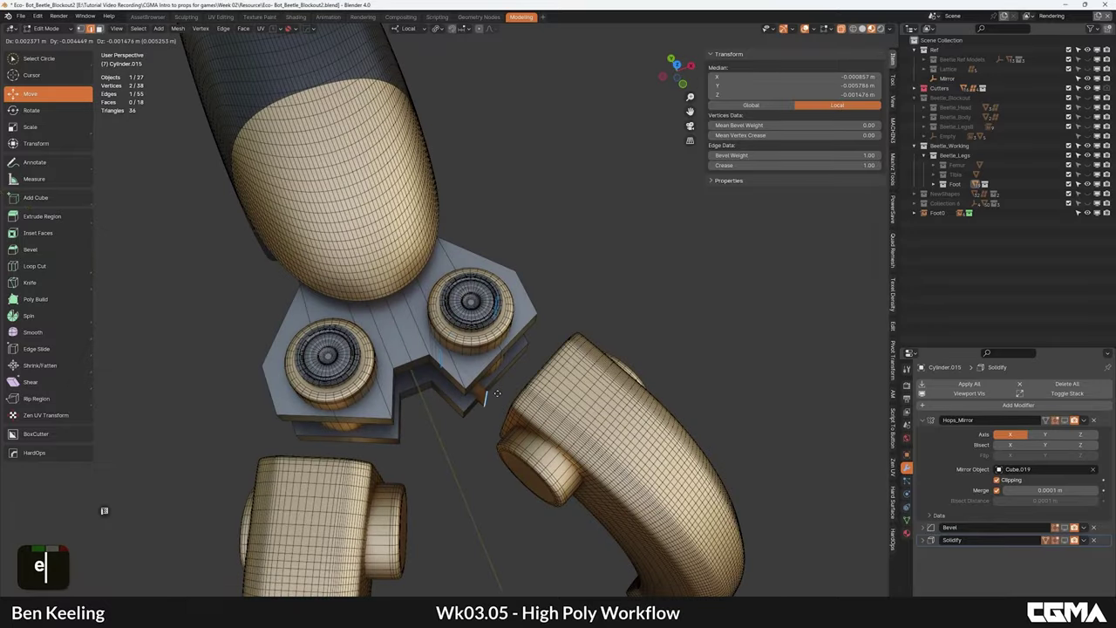
pyautogui.click(521, 420)
pyautogui.keyDown('alt'); pyautogui.moveTo(520, 419); pyautogui.dragTo(401, 291, button='middle'); pyautogui.keyUp('alt')
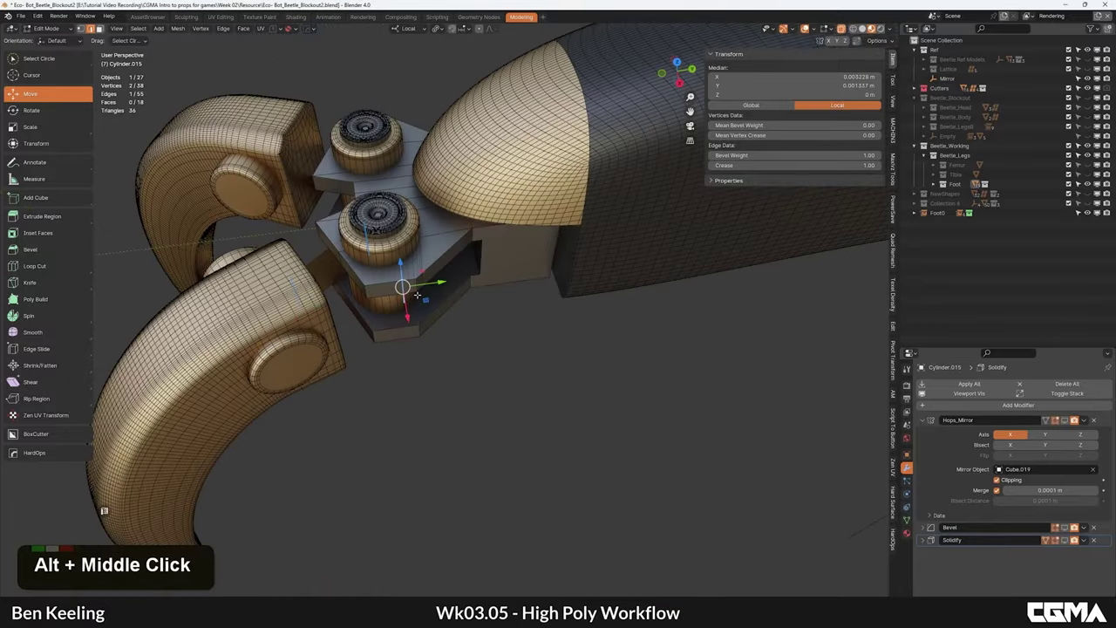
pyautogui.press('e')
pyautogui.rightClick(320, 349)
pyautogui.keyDown('alt'); pyautogui.moveTo(319, 349); pyautogui.dragTo(498, 345, button='middle'); pyautogui.keyUp('alt')
pyautogui.hotkey('ctrl', 'z')
# Step: Rotate the half ring's pivot to 25° about Z from the top view and apply the pivot transform
pyautogui.press('Tab')
pyautogui.click(513, 278)
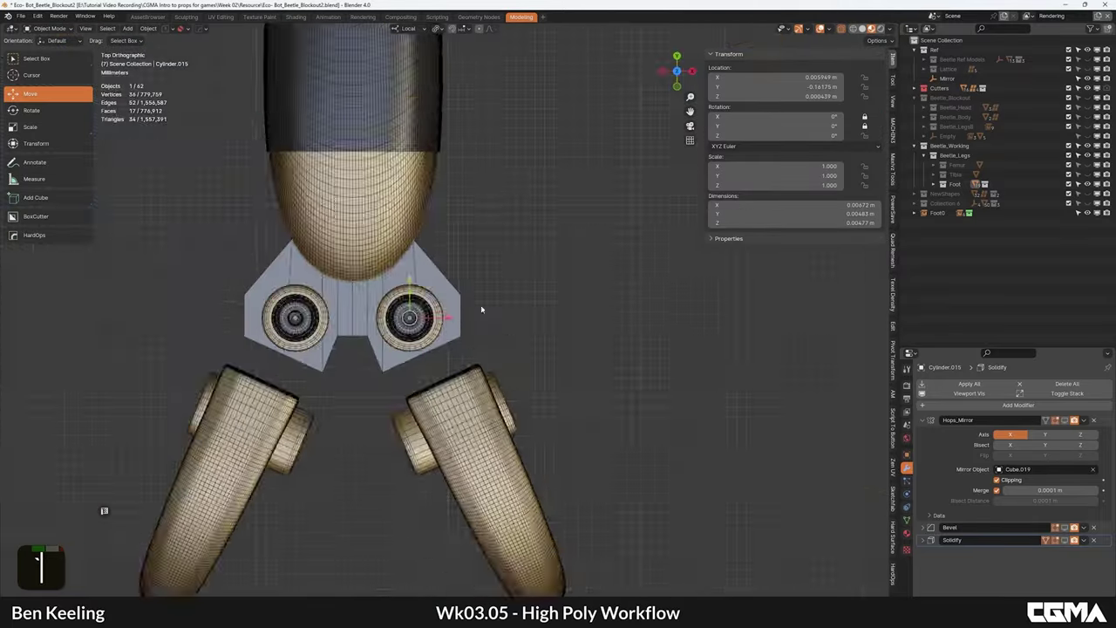
pyautogui.scroll(2, 406, 313)
pyautogui.moveTo(404, 314); pyautogui.dragTo(475, 346, button='middle')
pyautogui.press('/')
pyautogui.scroll(-3, 492, 335)
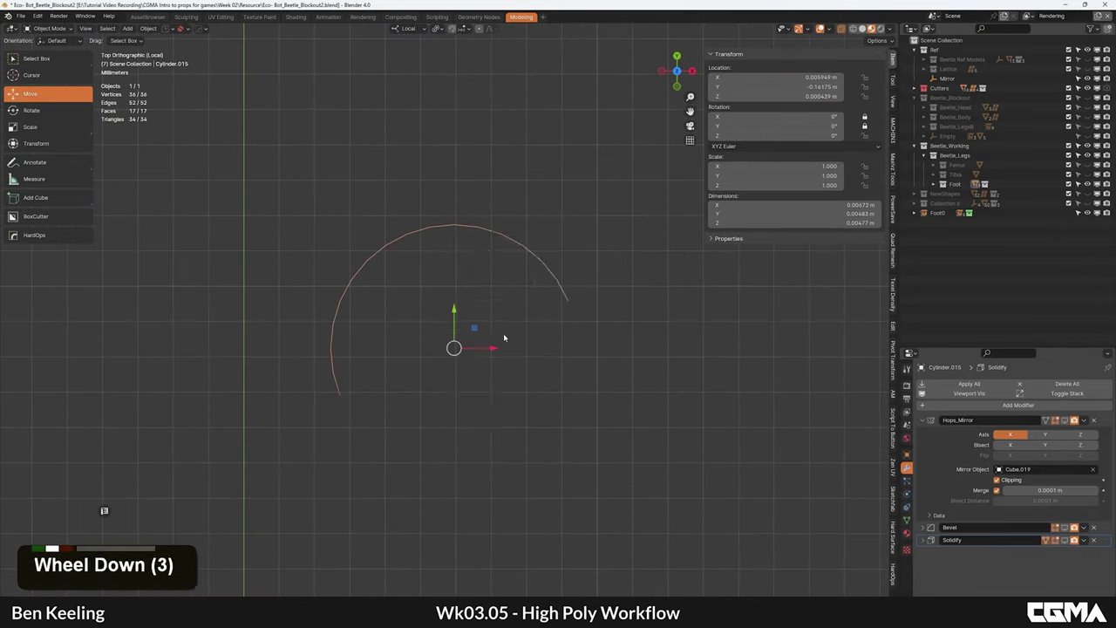
pyautogui.hotkey('alt', 'shift', 'a')
pyautogui.press('r')
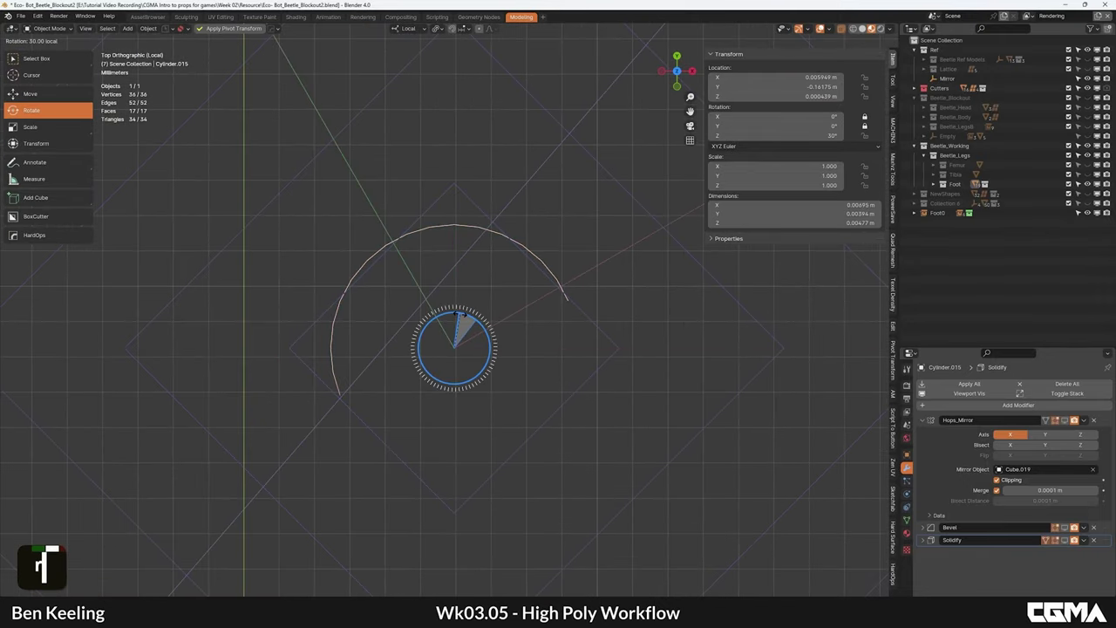
pyautogui.keyDown('ctrl'); pyautogui.moveTo(459, 314); pyautogui.dragTo(458, 313); pyautogui.keyUp('ctrl')
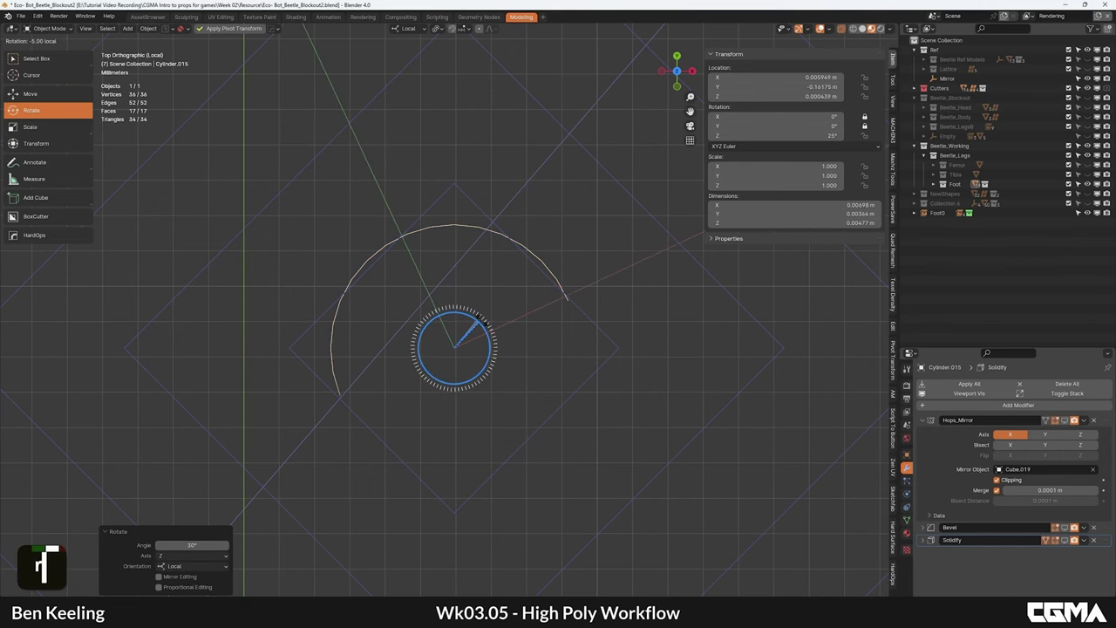
pyautogui.click(234, 28)
# Step: Extrude both open vertical edges of the half ring outward along local Y to form two straight arms
pyautogui.press('Tab')
pyautogui.scroll(-4, 392, 324)
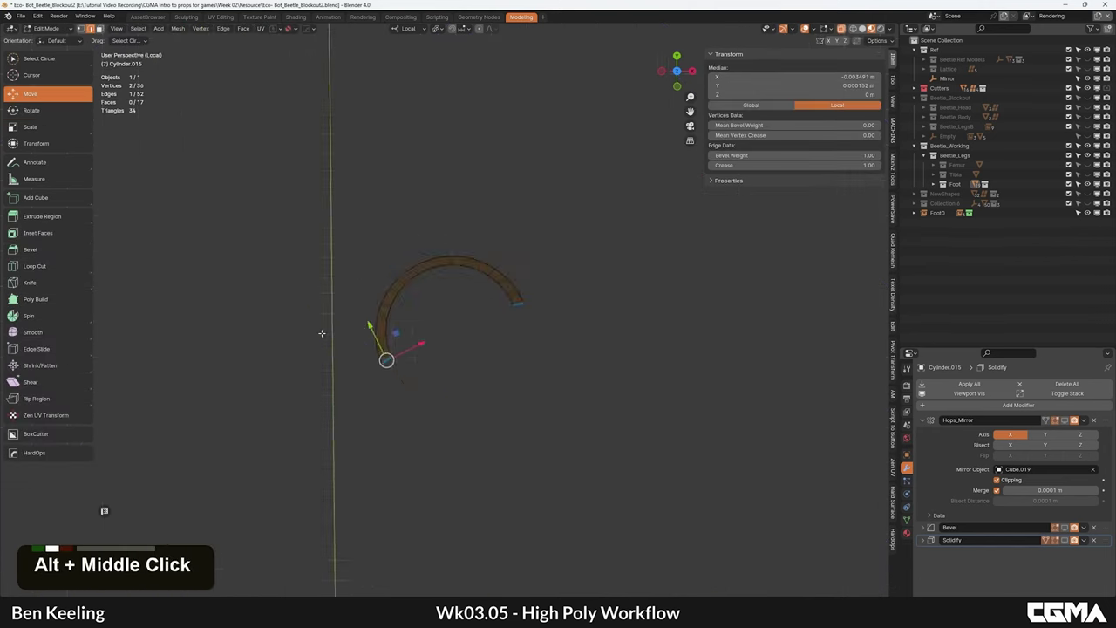
pyautogui.moveTo(322, 334); pyautogui.dragTo(393, 319, button='middle')
pyautogui.press('e')
pyautogui.press('y')
pyautogui.click(541, 340)
pyautogui.moveTo(550, 338); pyautogui.dragTo(523, 327, button='middle')
pyautogui.click(472, 286)
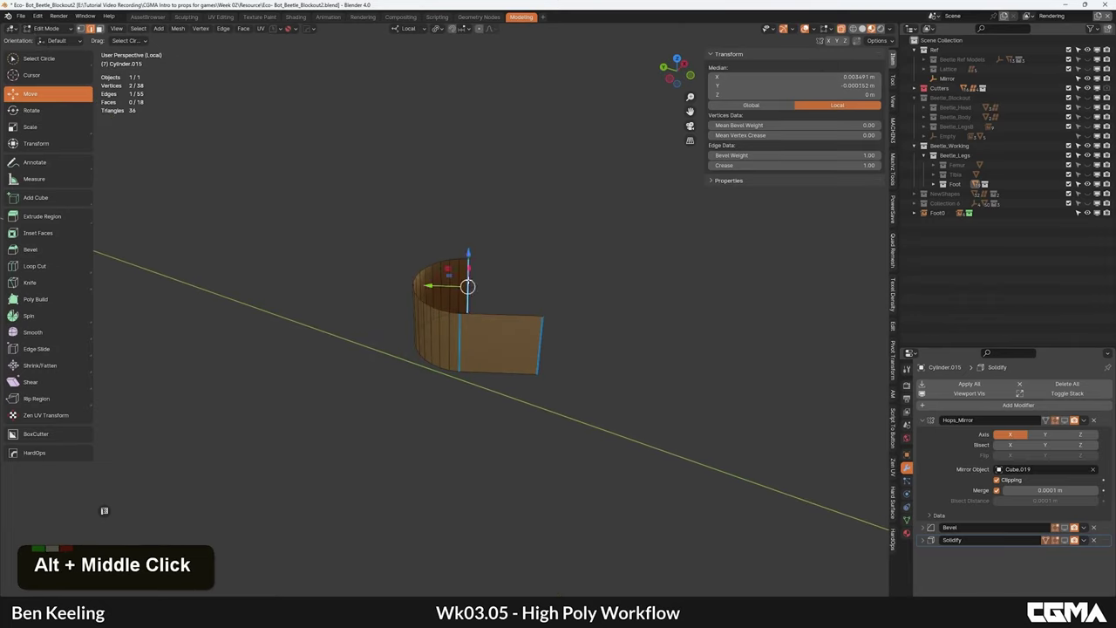
pyautogui.press('e')
pyautogui.middleClick(563, 289)
pyautogui.click(541, 291)
# Step: Leave isolation and move the arms' outer edge further along the link direction so it reaches the claw
pyautogui.press('Tab')
pyautogui.press('/')
pyautogui.keyDown('alt'); pyautogui.moveTo(556, 292); pyautogui.dragTo(558, 236, button='middle'); pyautogui.keyUp('alt')
pyautogui.scroll(5, 466, 276)
pyautogui.scroll(-1, 458, 277)
pyautogui.press('Tab')
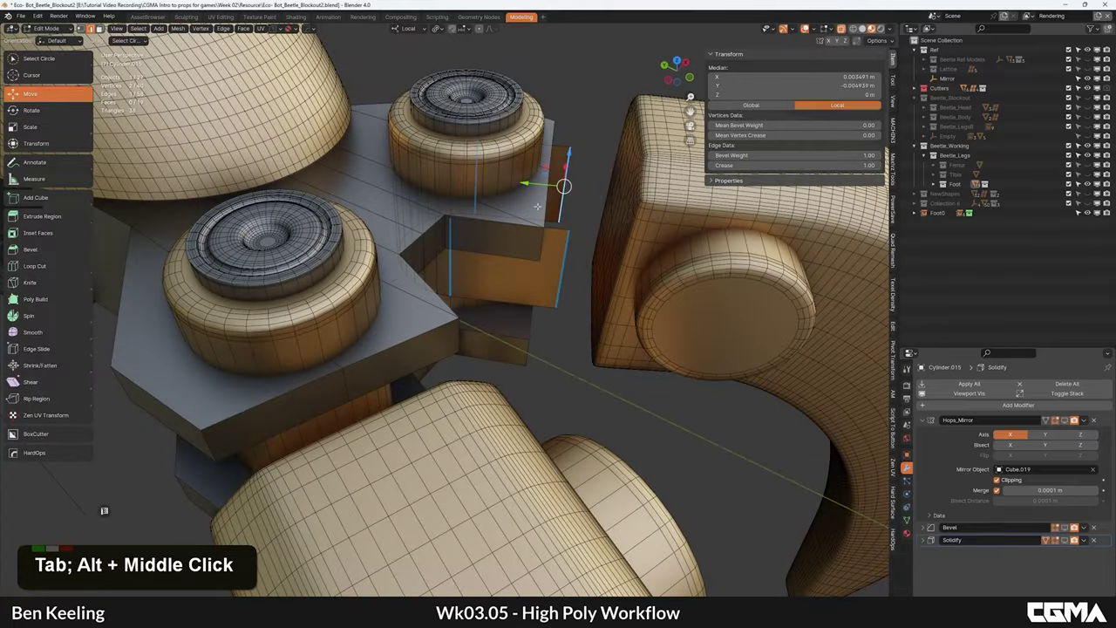
pyautogui.press('g')
pyautogui.middleClick(644, 291)
pyautogui.click(649, 294)
# Step: Link the joint block's grey material between the new link piece and the block
pyautogui.press('Tab')
pyautogui.scroll(-6, 602, 270)
pyautogui.keyDown('alt'); pyautogui.moveTo(583, 261); pyautogui.dragTo(521, 248, button='middle'); pyautogui.keyUp('alt')
pyautogui.scroll(4, 563, 269)
pyautogui.keyDown('shift'); pyautogui.click(520, 252); pyautogui.keyUp('shift')
pyautogui.hotkey('ctrl', 'l')
pyautogui.click(506, 277)
pyautogui.scroll(-3, 506, 278)
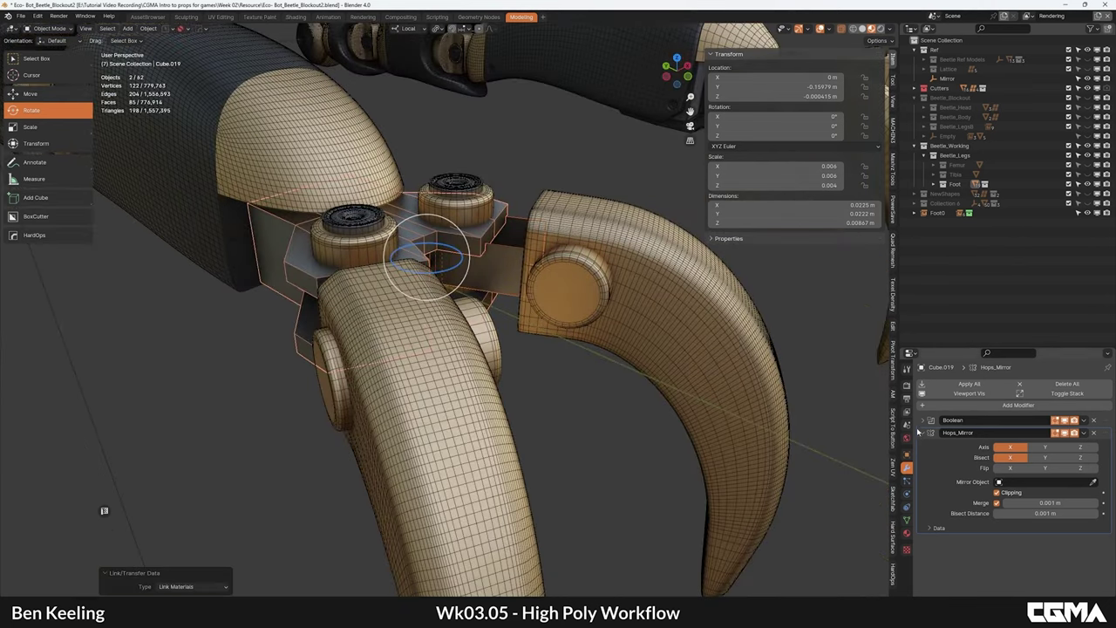
pyautogui.click(920, 433)
# Step: Fill two faces between the link piece's straight arms by bridging their opposing edges
pyautogui.keyDown('alt'); pyautogui.moveTo(526, 303); pyautogui.dragTo(496, 344, button='middle'); pyautogui.keyUp('alt')
pyautogui.scroll(4, 496, 344)
pyautogui.press('2')
pyautogui.keyDown('alt'); pyautogui.moveTo(540, 282); pyautogui.dragTo(517, 305, button='middle'); pyautogui.keyUp('alt')
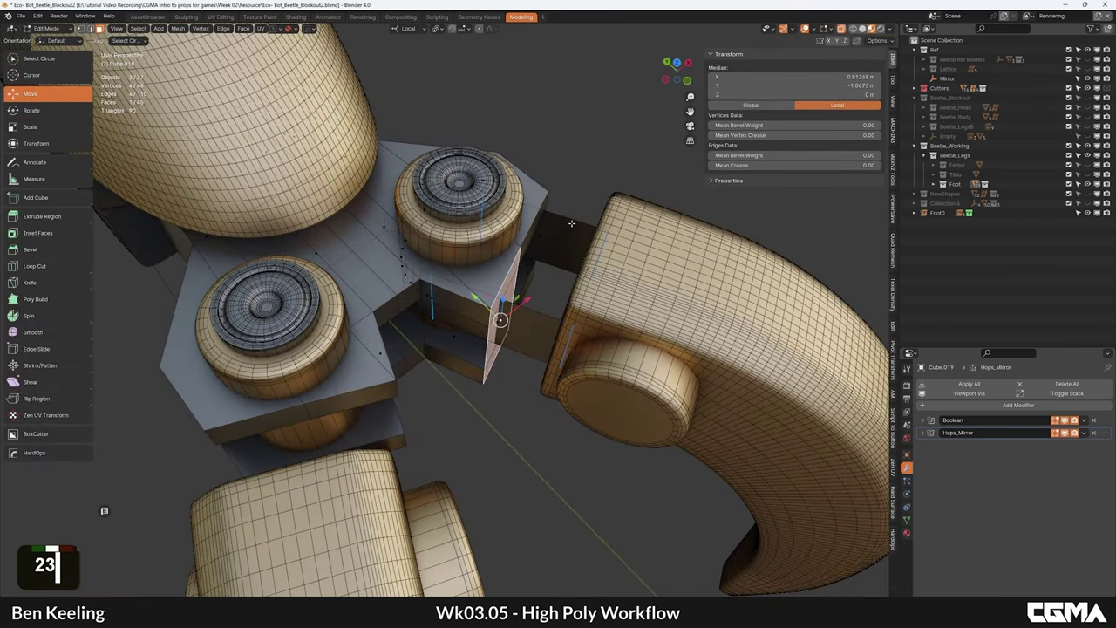
pyautogui.press('2')
pyautogui.press('Tab')
pyautogui.click(568, 228)
pyautogui.press('Tab')
pyautogui.press('2')
pyautogui.click(567, 228)
pyautogui.keyDown('shift'); pyautogui.click(529, 317); pyautogui.keyUp('shift')
pyautogui.press('f')
pyautogui.keyDown('alt'); pyautogui.moveTo(528, 317); pyautogui.dragTo(458, 285, button='middle'); pyautogui.keyUp('alt')
pyautogui.click(484, 194)
pyautogui.keyDown('shift'); pyautogui.click(533, 237); pyautogui.keyUp('shift')
pyautogui.press('f')
pyautogui.press('Tab')
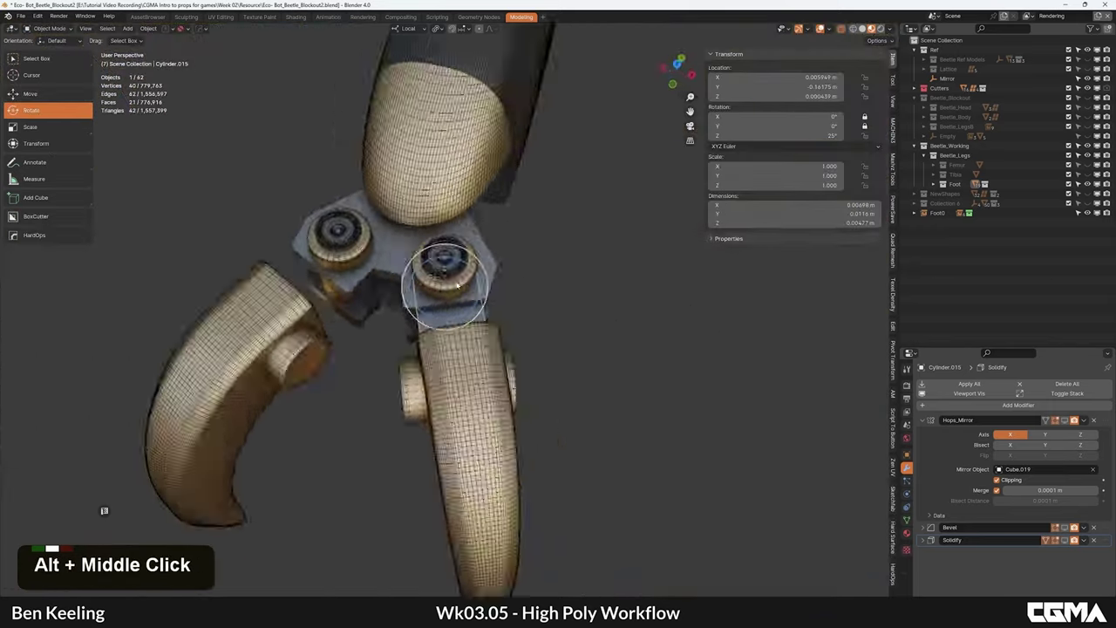
pyautogui.scroll(3, 457, 286)
pyautogui.press('q')
pyautogui.click(454, 300)
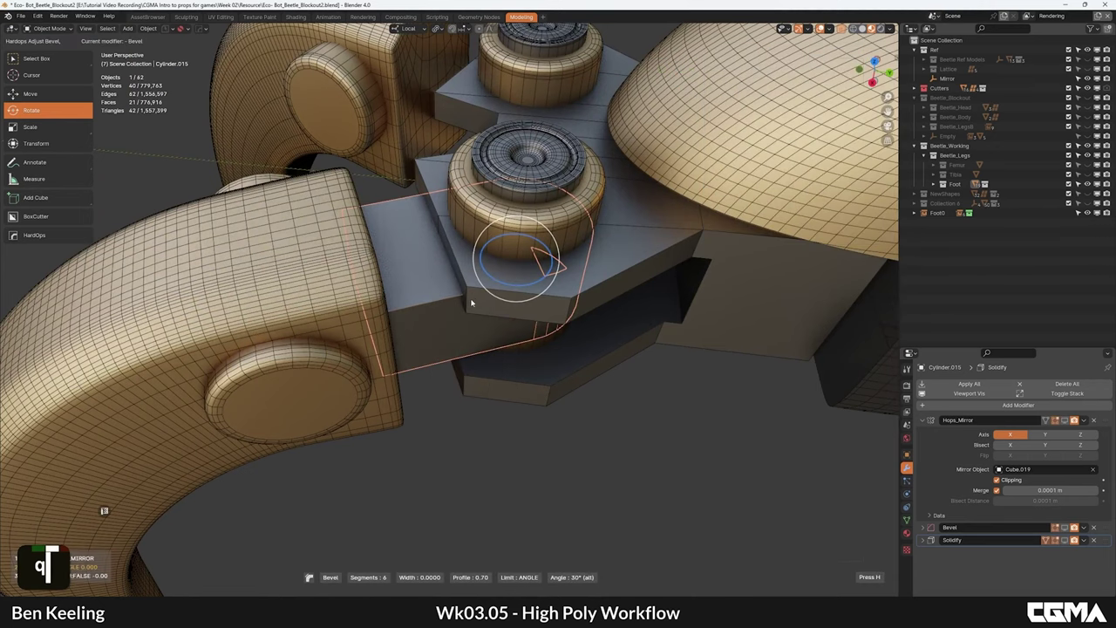
pyautogui.rightClick(464, 302)
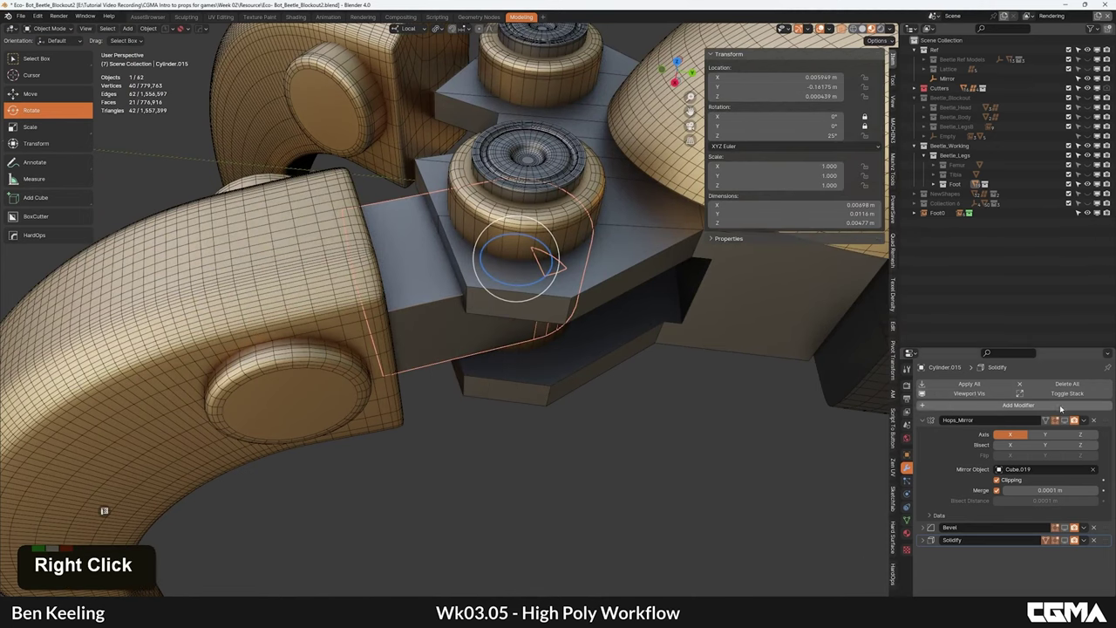
# Step: Show the link piece's modifiers in the viewport and delete them all
pyautogui.click(977, 394)
pyautogui.scroll(-5, 528, 307)
pyautogui.keyDown('alt'); pyautogui.moveTo(536, 311); pyautogui.dragTo(919, 383, button='middle'); pyautogui.keyUp('alt')
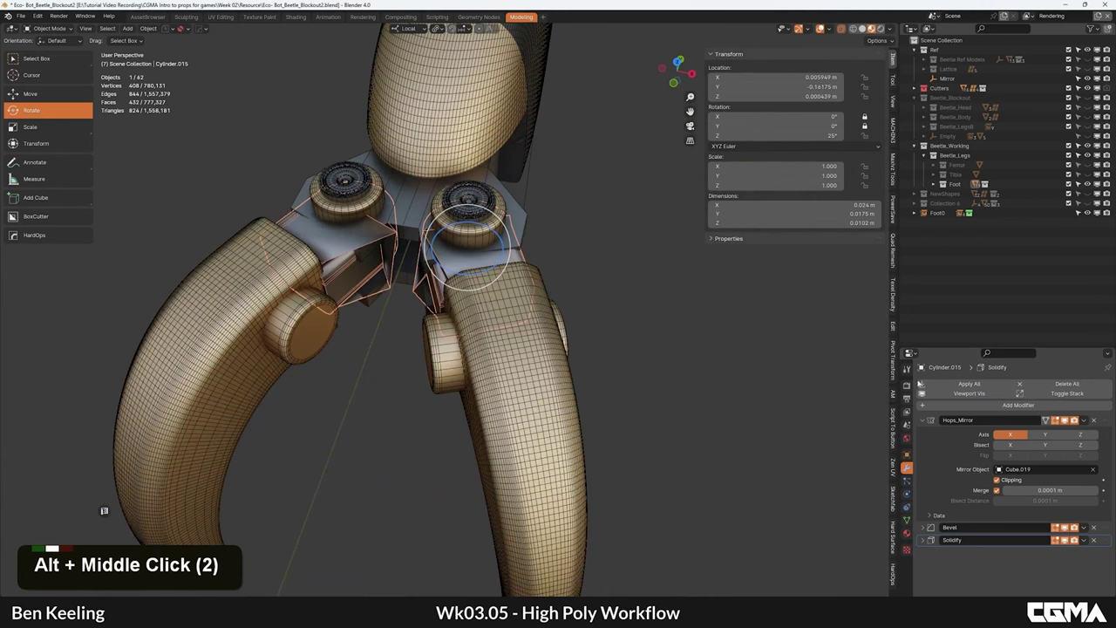
pyautogui.click(1041, 383)
pyautogui.keyDown('alt'); pyautogui.moveTo(662, 340); pyautogui.dragTo(498, 302, button='middle'); pyautogui.keyUp('alt')
pyautogui.scroll(3, 498, 302)
pyautogui.press('q')
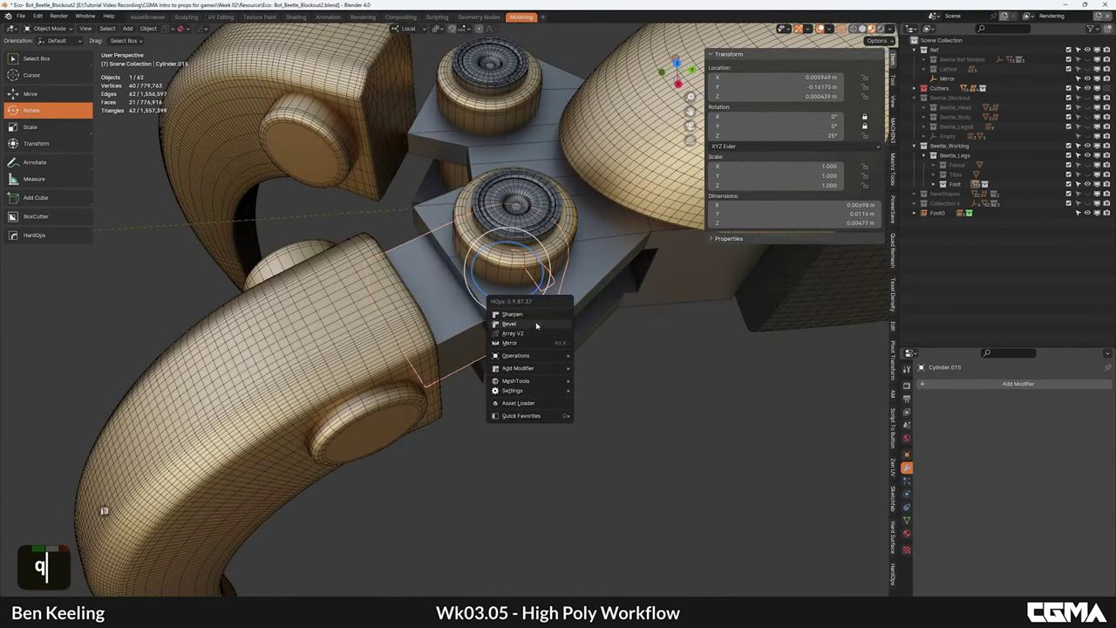
pyautogui.click(530, 324)
pyautogui.keyDown('shift'); pyautogui.rightClick(525, 323); pyautogui.keyUp('shift')
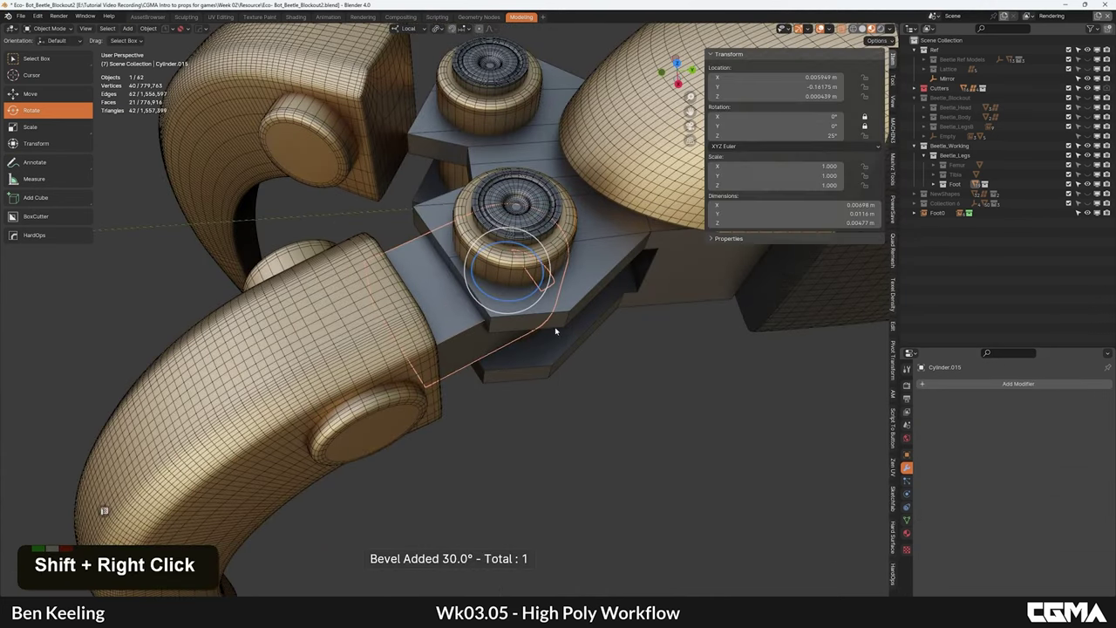
# Step: Apply the link piece's scale and add a narrow HardOps bevel with 4 segments and a 30° angle limit
pyautogui.hotkey('ctrl', 'a')
pyautogui.click(576, 359)
pyautogui.press('Tab')
pyautogui.press('Tab')
pyautogui.press('q')
pyautogui.click(500, 336)
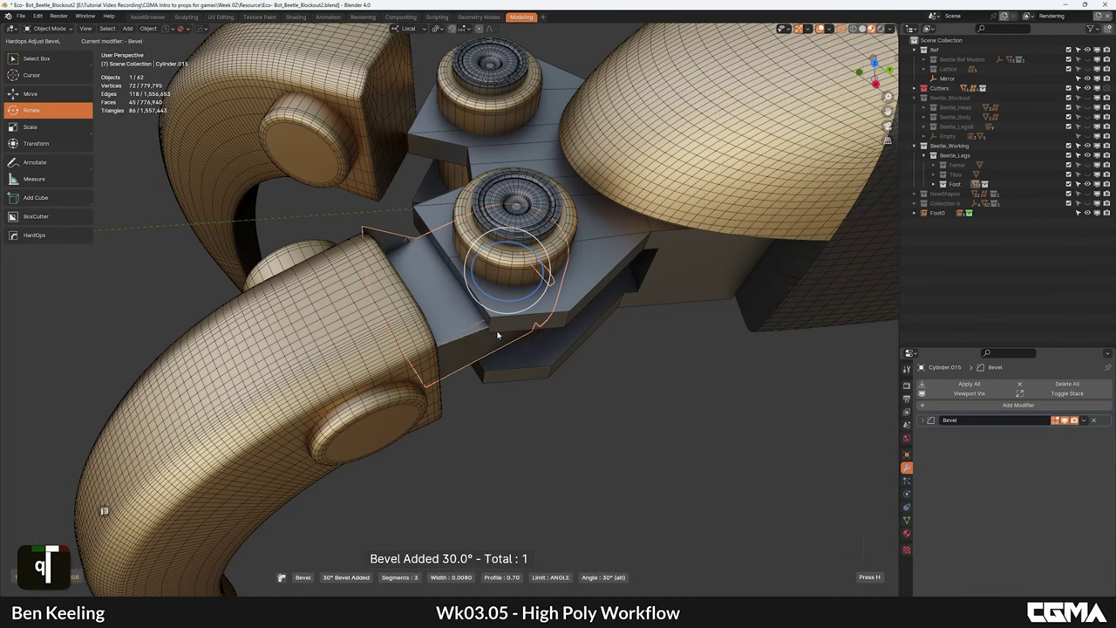
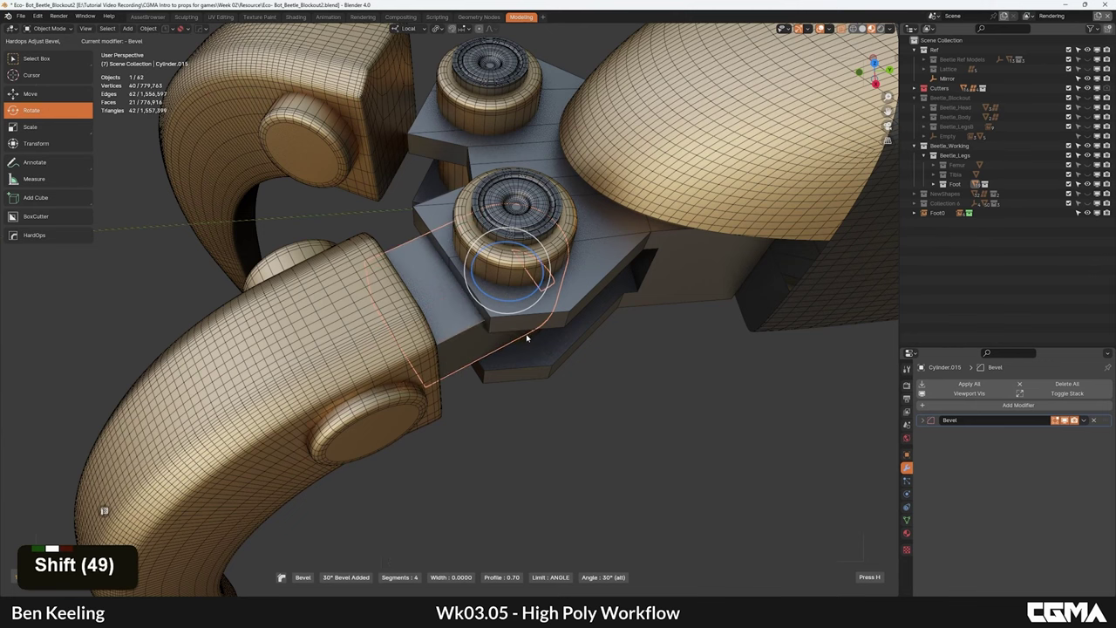
pyautogui.keyDown('shift'); pyautogui.click(526, 338); pyautogui.keyUp('shift')
pyautogui.scroll(-6, 524, 339)
pyautogui.click(500, 366)
pyautogui.keyDown('alt'); pyautogui.moveTo(501, 366); pyautogui.dragTo(546, 324, button='middle'); pyautogui.keyUp('alt')
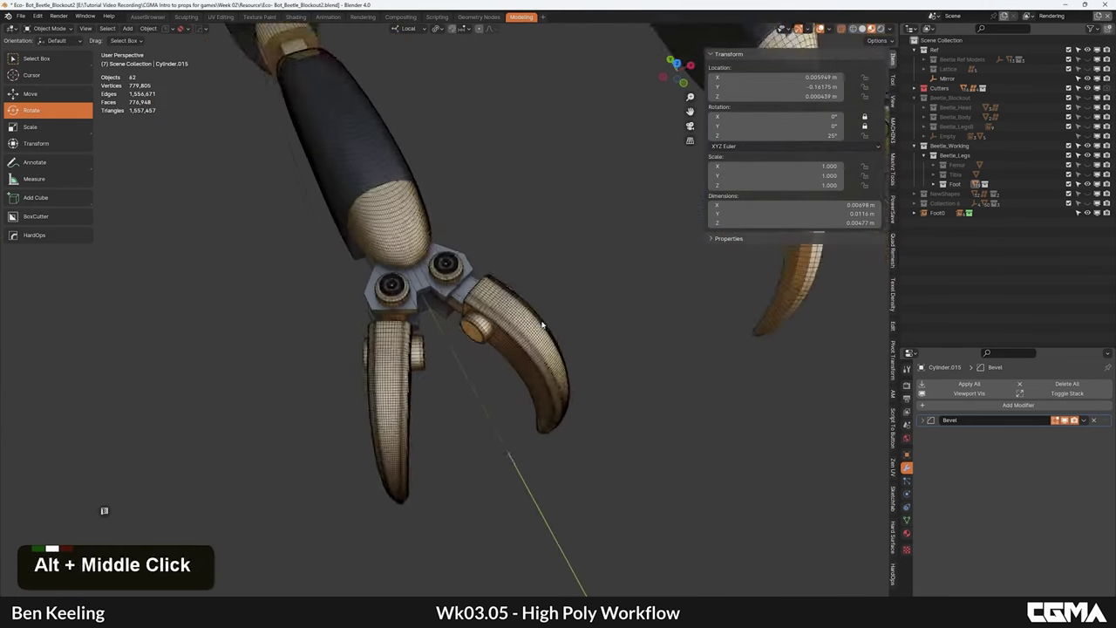
# Step: Turn off the wireframe overlay and mirror the link piece along X using the joint block as the active object
pyautogui.scroll(4, 466, 272)
pyautogui.press('F4')
pyautogui.click(464, 272)
pyautogui.keyDown('alt'); pyautogui.moveTo(465, 272); pyautogui.dragTo(399, 283, button='middle'); pyautogui.keyUp('alt')
pyautogui.keyDown('shift'); pyautogui.click(410, 217); pyautogui.keyUp('shift')
pyautogui.hotkey('alt', 'x')
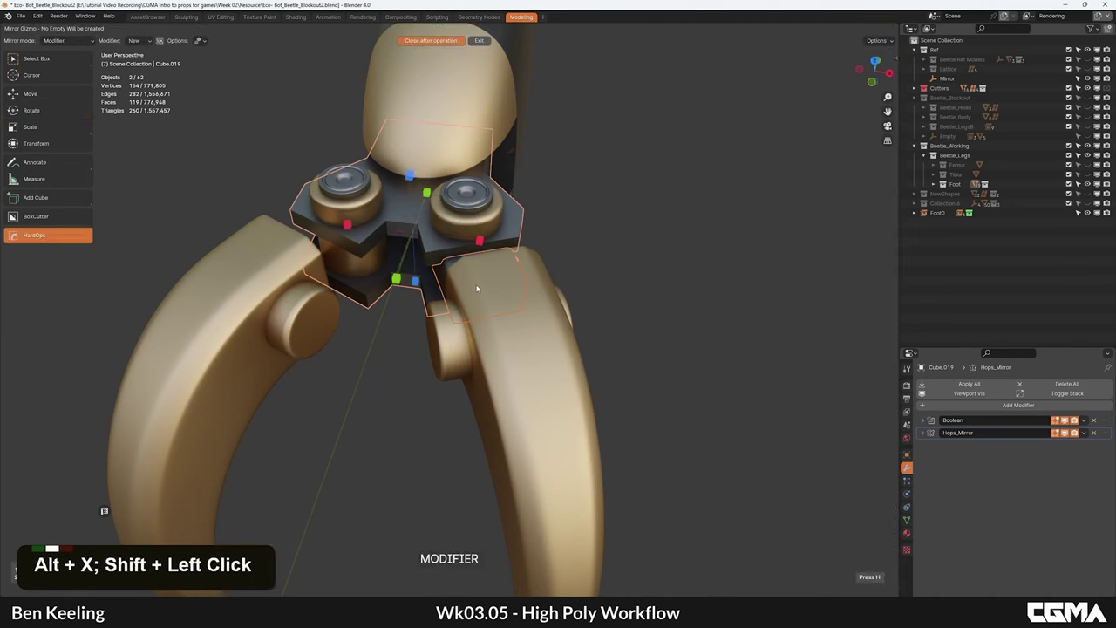
pyautogui.click(513, 235)
# Step: Turn off the X Bisect and Merge options of the joint block's mirror modifier
pyautogui.click(923, 433)
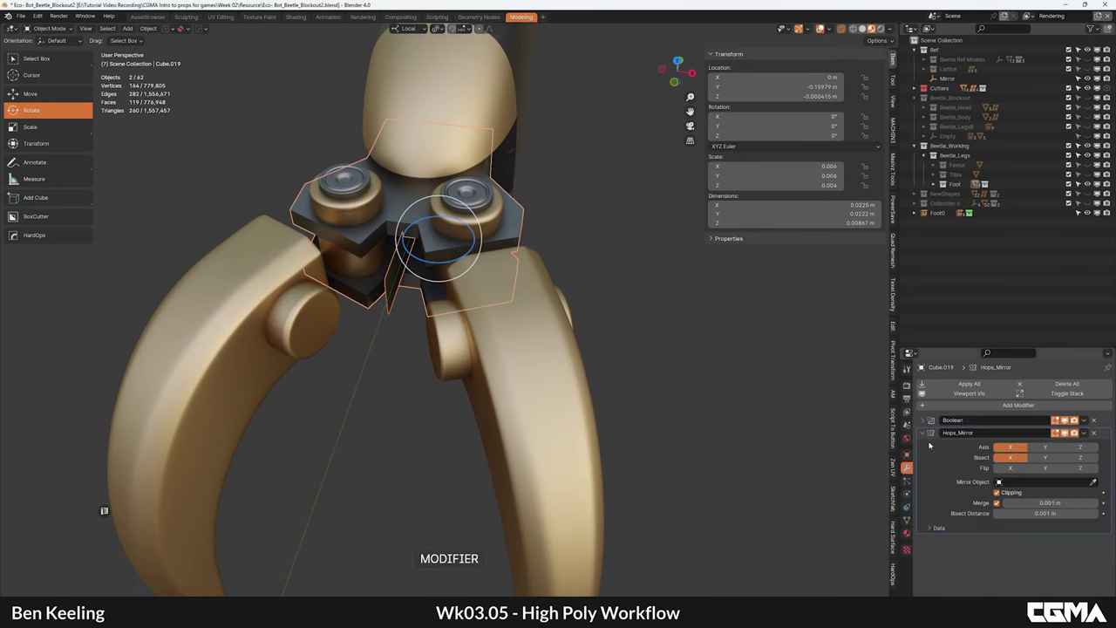
pyautogui.keyDown('alt'); pyautogui.moveTo(534, 301); pyautogui.dragTo(558, 342, button='middle'); pyautogui.keyUp('alt')
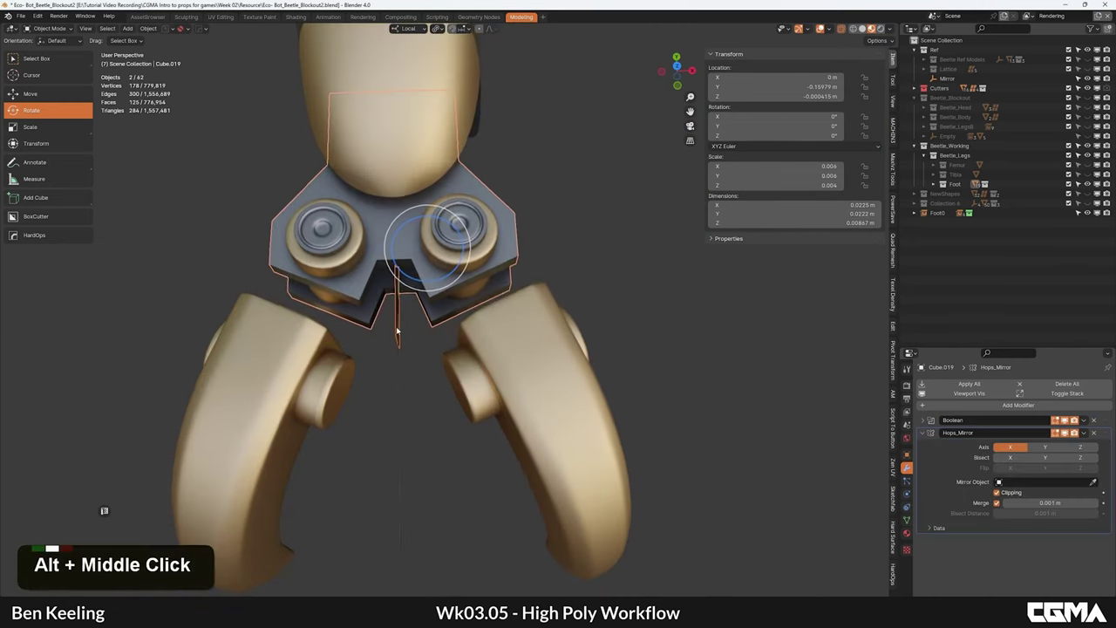
pyautogui.click(997, 503)
pyautogui.keyDown('alt'); pyautogui.middleClick(438, 266); pyautogui.keyUp('alt')
pyautogui.keyDown('alt'); pyautogui.moveTo(357, 309); pyautogui.dragTo(596, 365, button='middle'); pyautogui.keyUp('alt')
pyautogui.click(1003, 459)
pyautogui.click(680, 308)
pyautogui.click(462, 342)
pyautogui.keyDown('alt'); pyautogui.moveTo(461, 345); pyautogui.dragTo(481, 305, button='middle'); pyautogui.keyUp('alt')
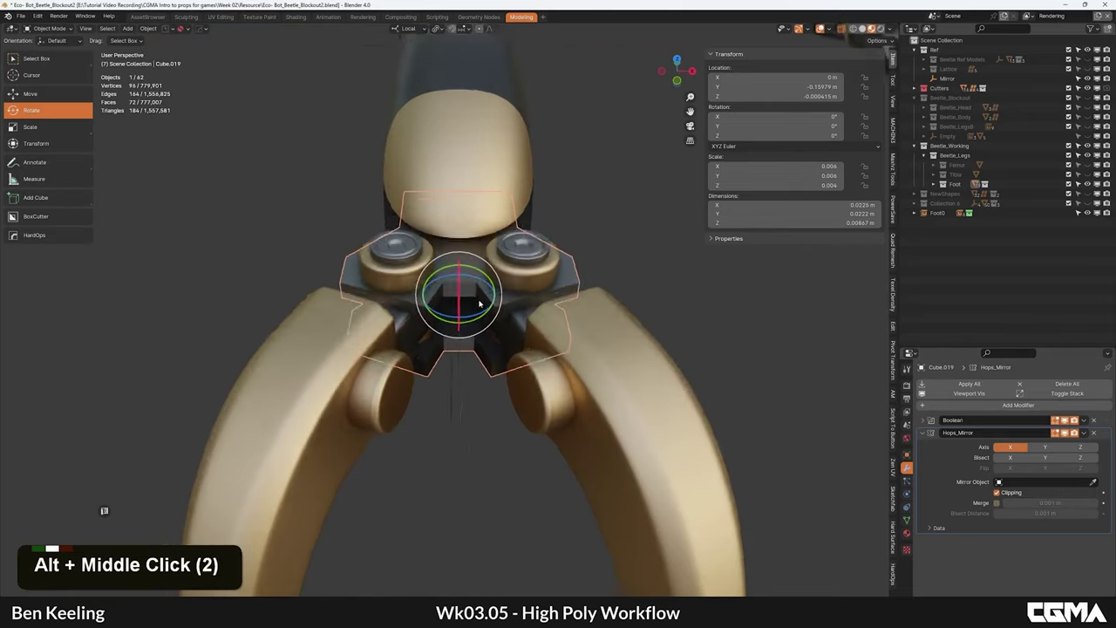
# Step: Add a HardOps bevel with 3 segments and a 60° angle limit to the joint block
pyautogui.scroll(4, 482, 314)
pyautogui.press('q')
pyautogui.keyDown('shift'); pyautogui.click(447, 317); pyautogui.keyUp('shift')
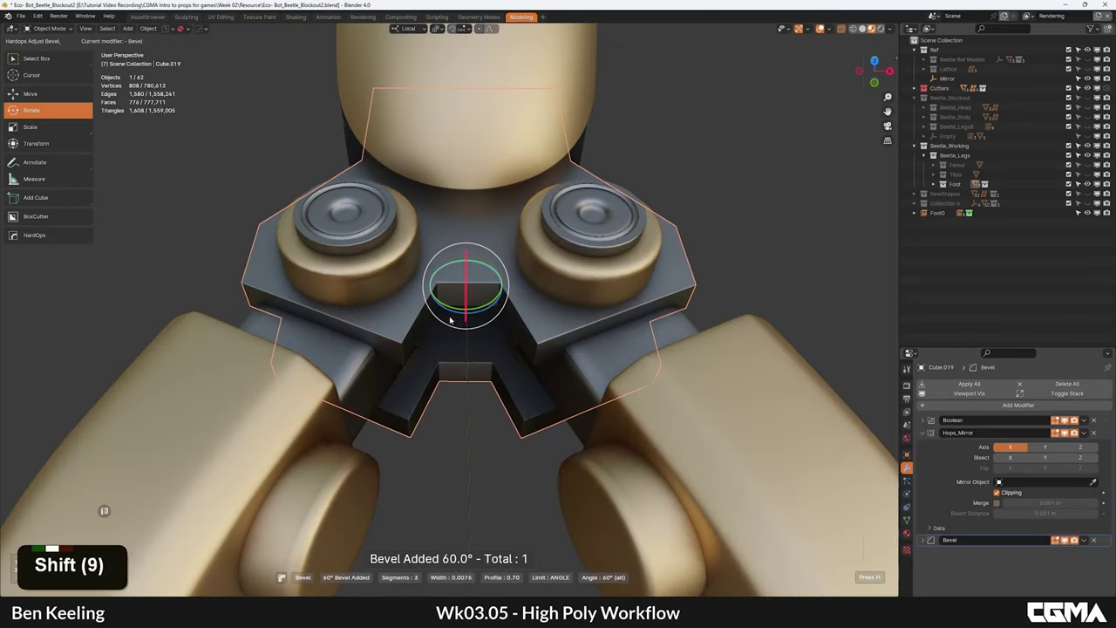
pyautogui.click(422, 323)
# Step: Bevel the inner edge of the joint block's central notch in edit mode
pyautogui.press('Tab')
pyautogui.keyDown('alt'); pyautogui.moveTo(437, 327); pyautogui.dragTo(424, 331, button='middle'); pyautogui.keyUp('alt')
pyautogui.press('2')
pyautogui.click(505, 389)
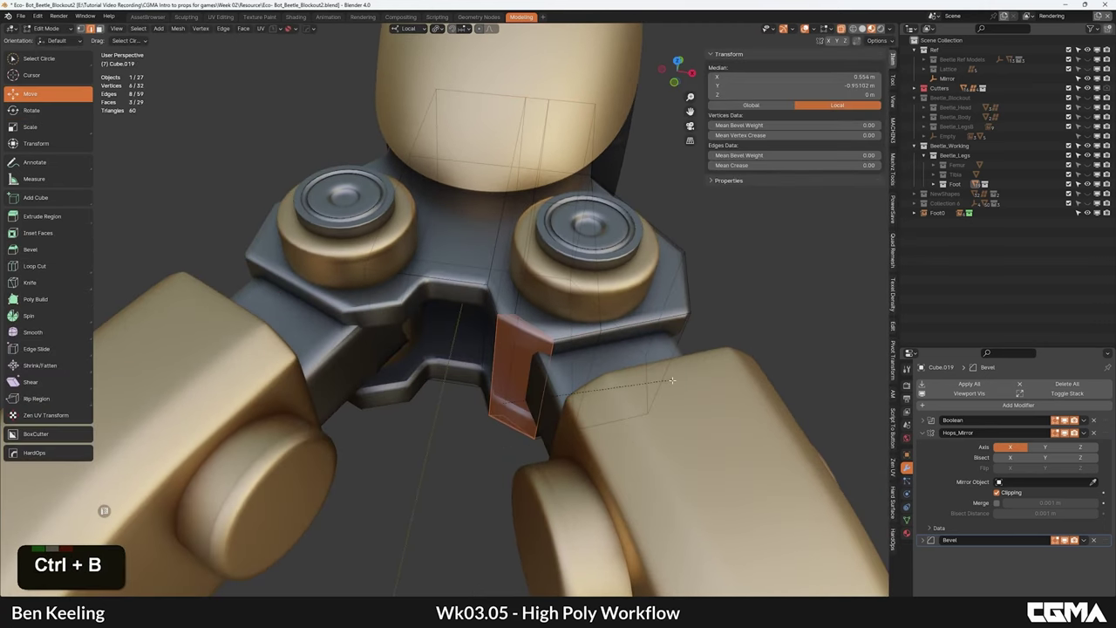
pyautogui.click(651, 385)
pyautogui.press('Tab')
# Step: Examine the link piece's rounded end in edit mode and the pins around the joint block from several angles
pyautogui.keyDown('alt'); pyautogui.moveTo(649, 387); pyautogui.dragTo(488, 335, button='middle'); pyautogui.keyUp('alt')
pyautogui.scroll(-2, 510, 360)
pyautogui.click(410, 299)
pyautogui.keyDown('alt'); pyautogui.moveTo(412, 301); pyautogui.dragTo(486, 358, button='middle'); pyautogui.keyUp('alt')
pyautogui.press('Tab')
pyautogui.scroll(3, 429, 334)
pyautogui.press('3')
pyautogui.click(455, 337)
pyautogui.keyDown('alt'); pyautogui.middleClick(544, 376); pyautogui.keyUp('alt')
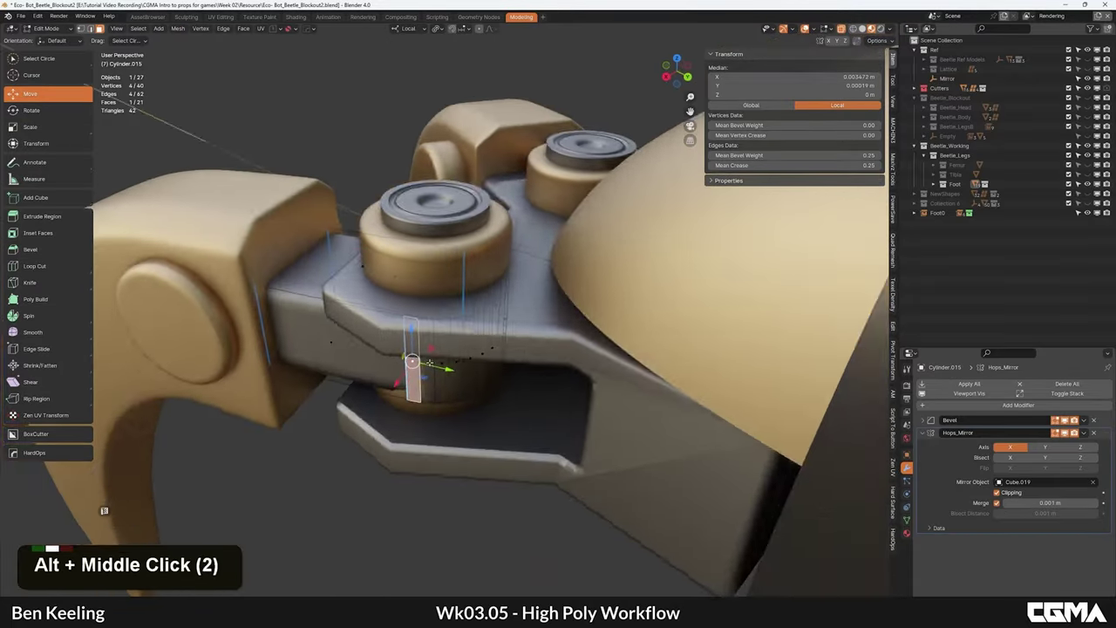
pyautogui.keyDown('alt'); pyautogui.middleClick(493, 374); pyautogui.keyUp('alt')
pyautogui.press('Tab')
pyautogui.scroll(-3, 526, 367)
pyautogui.keyDown('alt'); pyautogui.moveTo(494, 335); pyautogui.dragTo(542, 373, button='middle'); pyautogui.keyUp('alt')
pyautogui.click(521, 275)
pyautogui.keyDown('alt'); pyautogui.moveTo(525, 272); pyautogui.dragTo(616, 302, button='middle'); pyautogui.keyUp('alt')
pyautogui.keyDown('alt'); pyautogui.moveTo(536, 315); pyautogui.dragTo(530, 338, button='middle'); pyautogui.keyUp('alt')
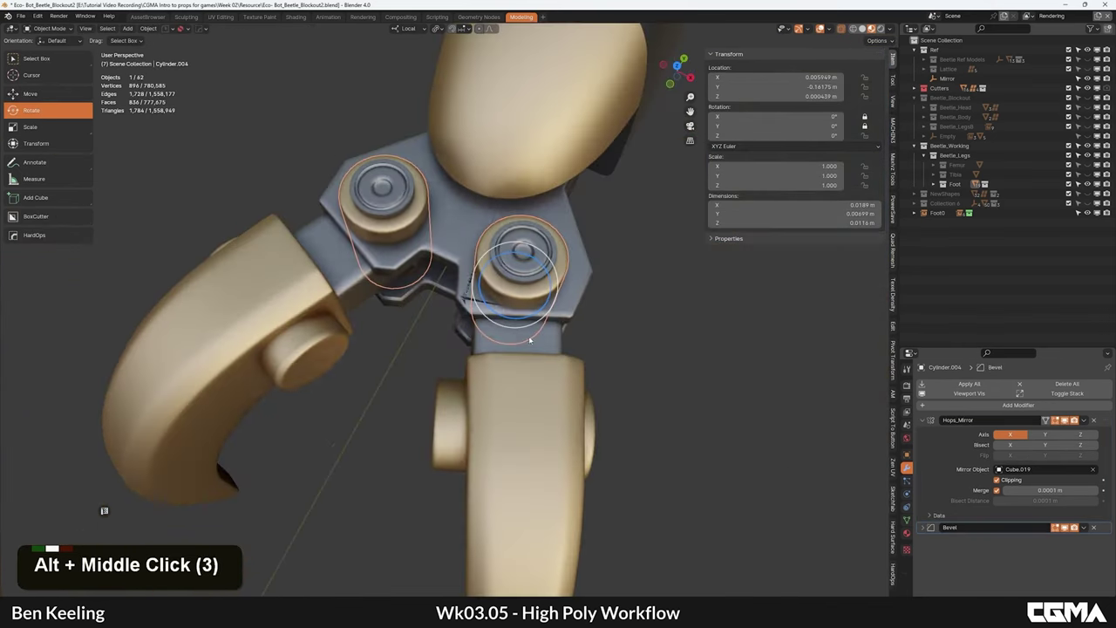
# Step: Turn on the wireframe overlay and adjust the joint block's HardOps bevel
pyautogui.scroll(4, 457, 314)
pyautogui.click(479, 298)
pyautogui.press('F4')
pyautogui.keyDown('alt'); pyautogui.moveTo(483, 295); pyautogui.dragTo(523, 318, button='middle'); pyautogui.keyUp('alt')
pyautogui.scroll(6, 454, 330)
pyautogui.scroll(-1, 452, 329)
pyautogui.press('q')
pyautogui.click(525, 316)
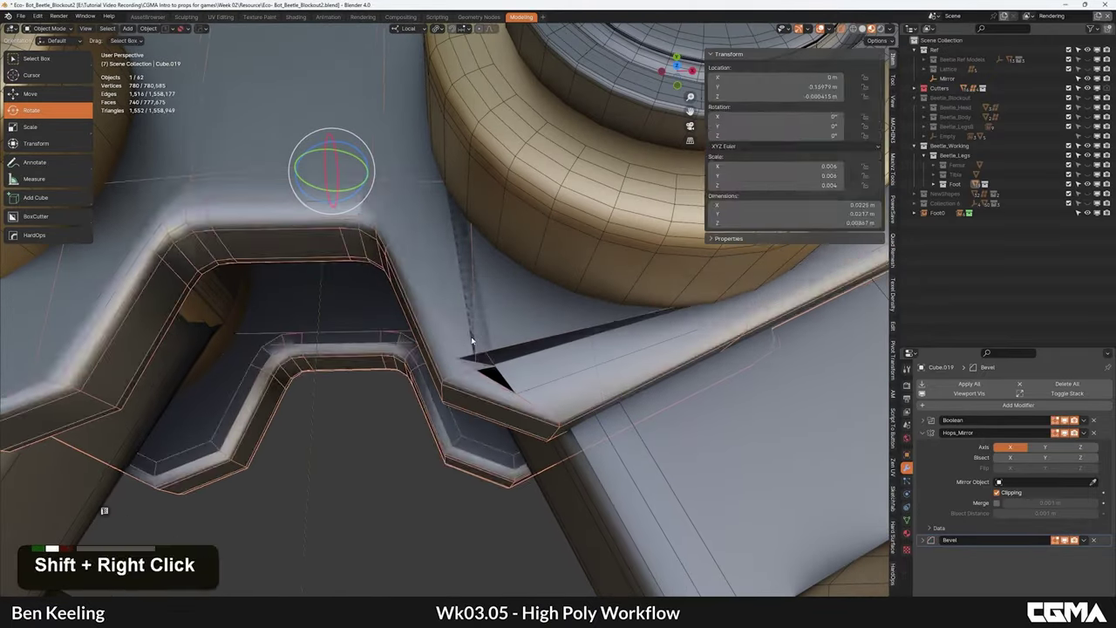
# Step: Slide the corner vertex beside the joint block's notch to clear the overlapping bevel faces under the pin
pyautogui.press('1')
pyautogui.press('g')
pyautogui.rightClick(474, 368)
pyautogui.click(472, 368)
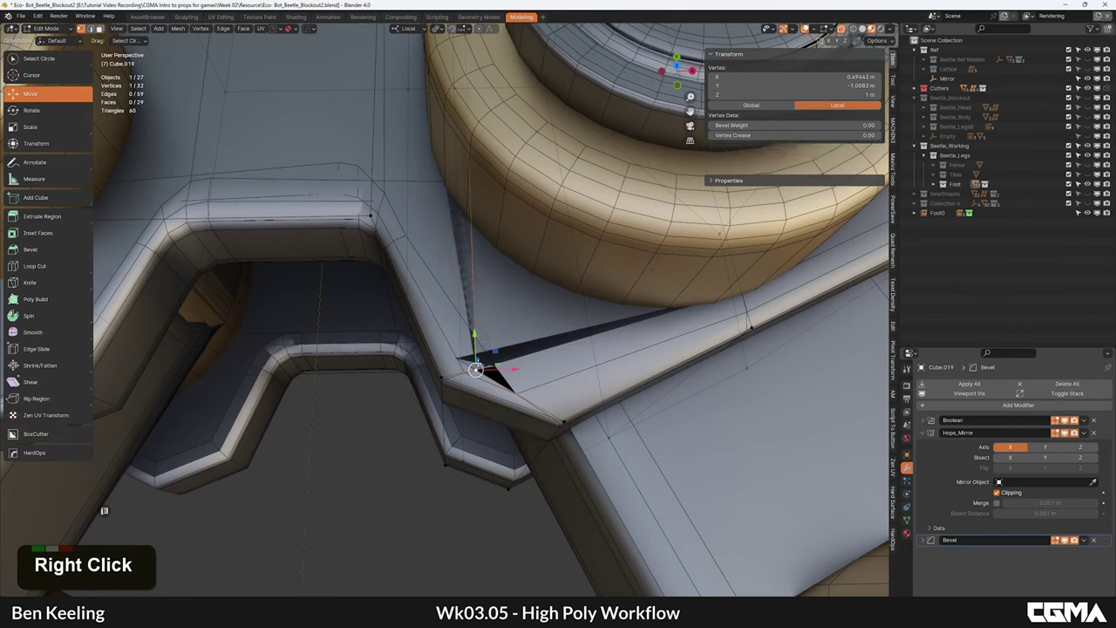
pyautogui.press('g')
pyautogui.keyDown('alt'); pyautogui.middleClick(386, 261); pyautogui.keyUp('alt')
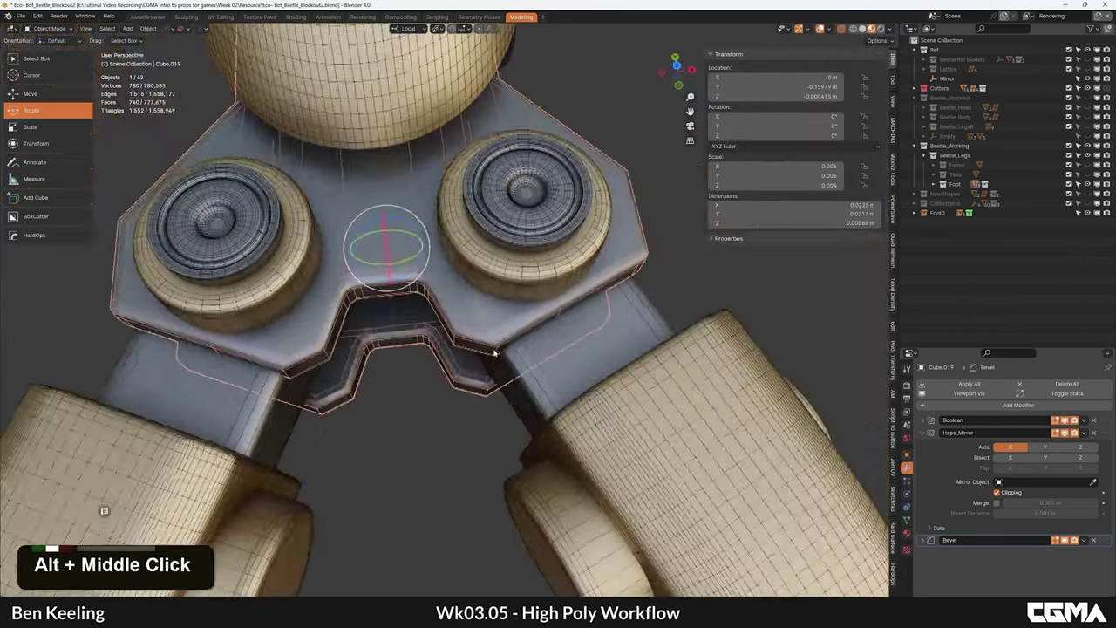
# Step: Expand the joint block's Bevel modifier settings and set the profile shape to 0.5
pyautogui.keyDown('alt'); pyautogui.middleClick(445, 314); pyautogui.keyUp('alt')
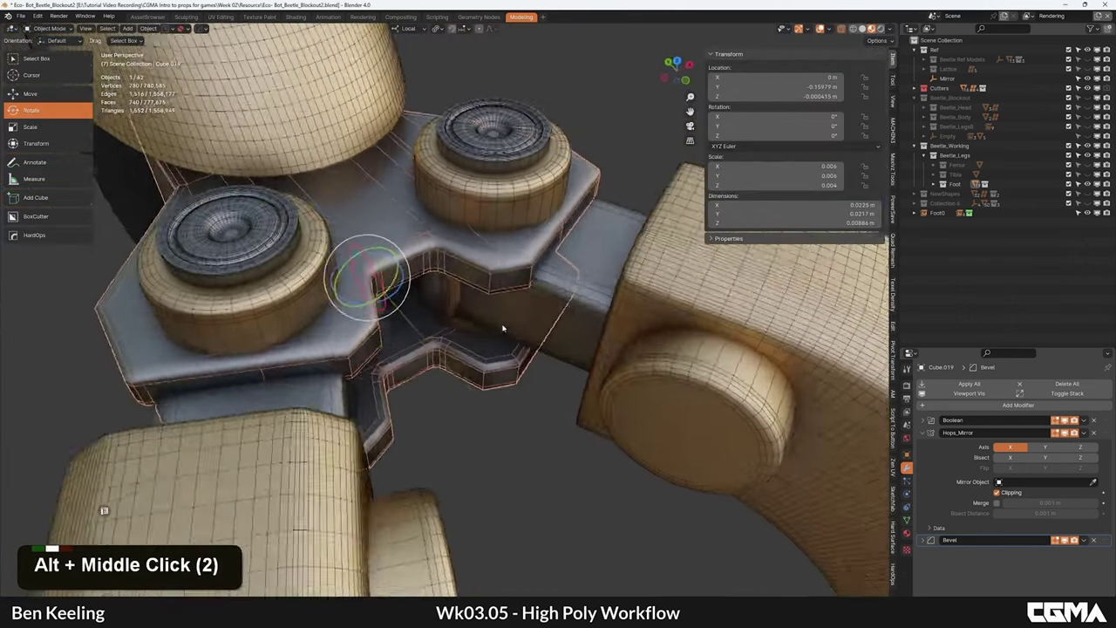
pyautogui.click(928, 434)
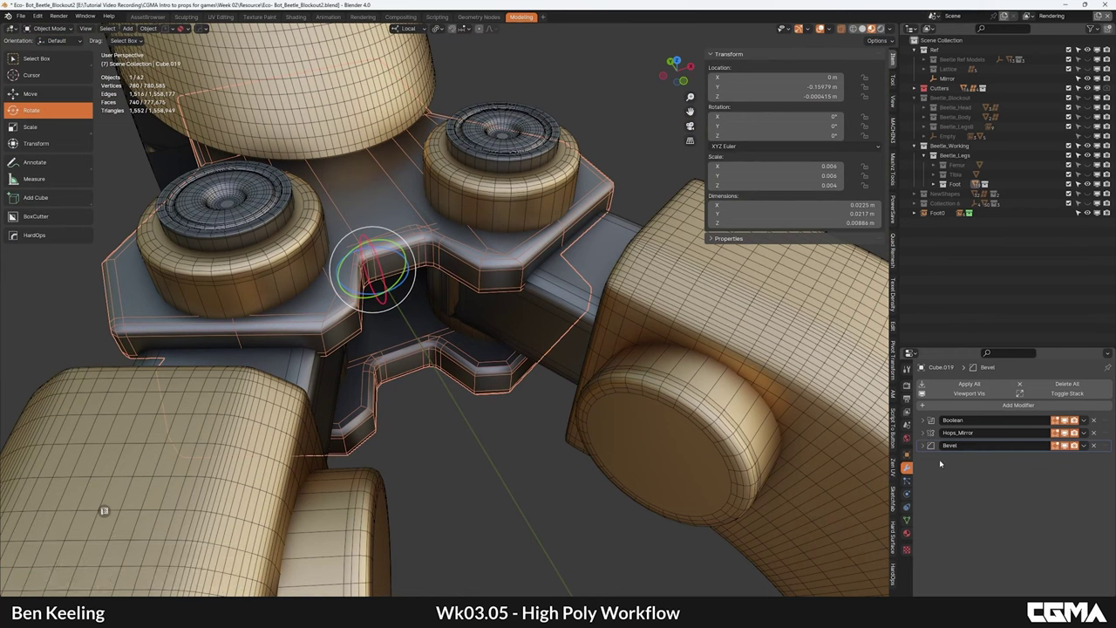
pyautogui.click(929, 445)
pyautogui.click(976, 579)
pyautogui.scroll(-4, 986, 579)
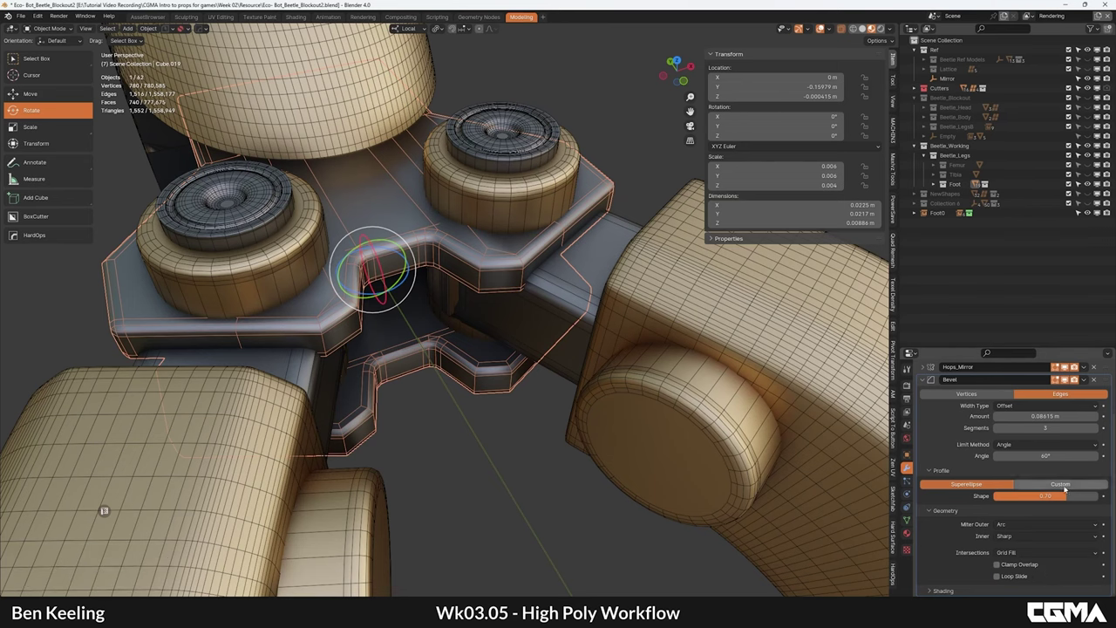
pyautogui.write('5')
pyautogui.press('Return')
pyautogui.scroll(-3, 662, 261)
pyautogui.keyDown('alt'); pyautogui.moveTo(663, 262); pyautogui.dragTo(542, 245, button='middle'); pyautogui.keyUp('alt')
# Step: Move the inner end face of the claw's side pin about 0.0018 m along its local Z axis
pyautogui.click(626, 291)
pyautogui.scroll(-1, 626, 291)
pyautogui.scroll(-3, 542, 244)
pyautogui.keyDown('alt'); pyautogui.moveTo(488, 270); pyautogui.dragTo(567, 270, button='middle'); pyautogui.keyUp('alt')
pyautogui.scroll(-2, 523, 279)
pyautogui.keyDown('alt'); pyautogui.moveTo(470, 305); pyautogui.dragTo(498, 379, button='middle'); pyautogui.keyUp('alt')
pyautogui.scroll(2, 461, 328)
pyautogui.click(434, 349)
pyautogui.click(433, 331)
pyautogui.scroll(3, 462, 333)
pyautogui.press('Tab')
pyautogui.press('3')
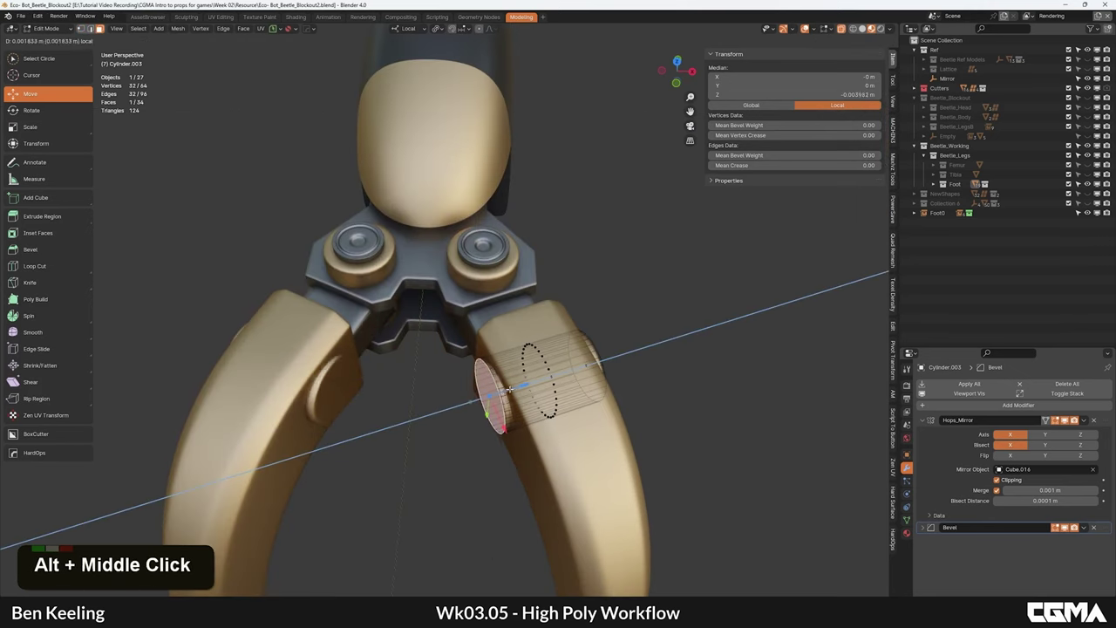
pyautogui.moveTo(510, 389); pyautogui.dragTo(512, 388)
pyautogui.scroll(-1, 512, 388)
pyautogui.press('Tab')
# Step: Inset the outer end face of the claw's side pin twice, leaving a small circle at the centre
pyautogui.keyDown('alt'); pyautogui.moveTo(516, 375); pyautogui.dragTo(533, 293, button='middle'); pyautogui.keyUp('alt')
pyautogui.click(585, 282)
pyautogui.scroll(-1, 585, 282)
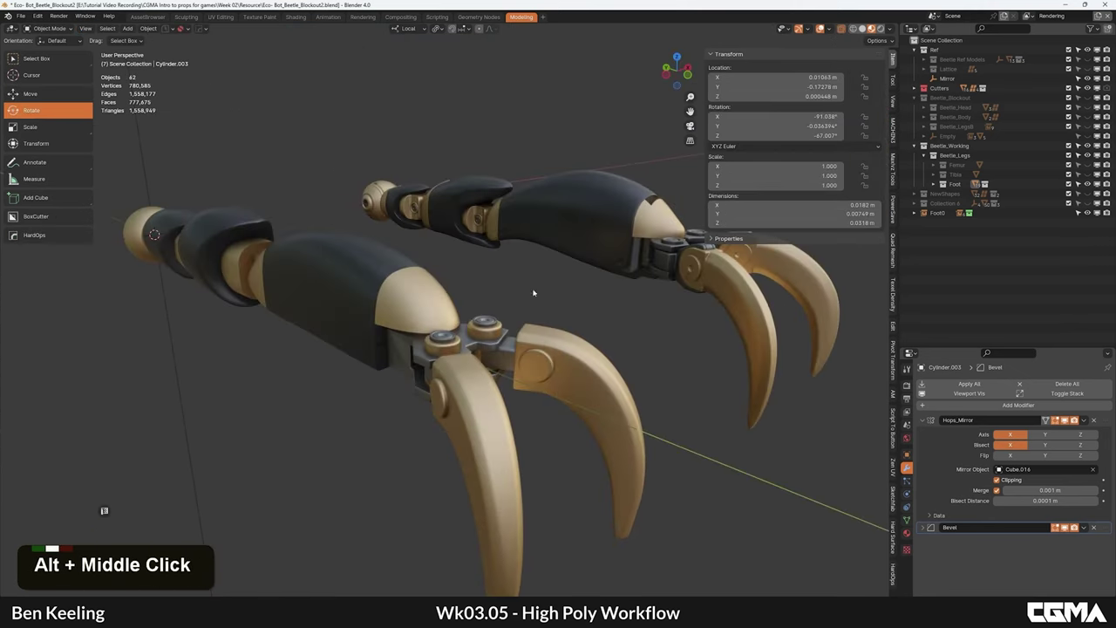
pyautogui.keyDown('alt'); pyautogui.moveTo(754, 262); pyautogui.dragTo(555, 376, button='middle'); pyautogui.keyUp('alt')
pyautogui.scroll(4, 406, 382)
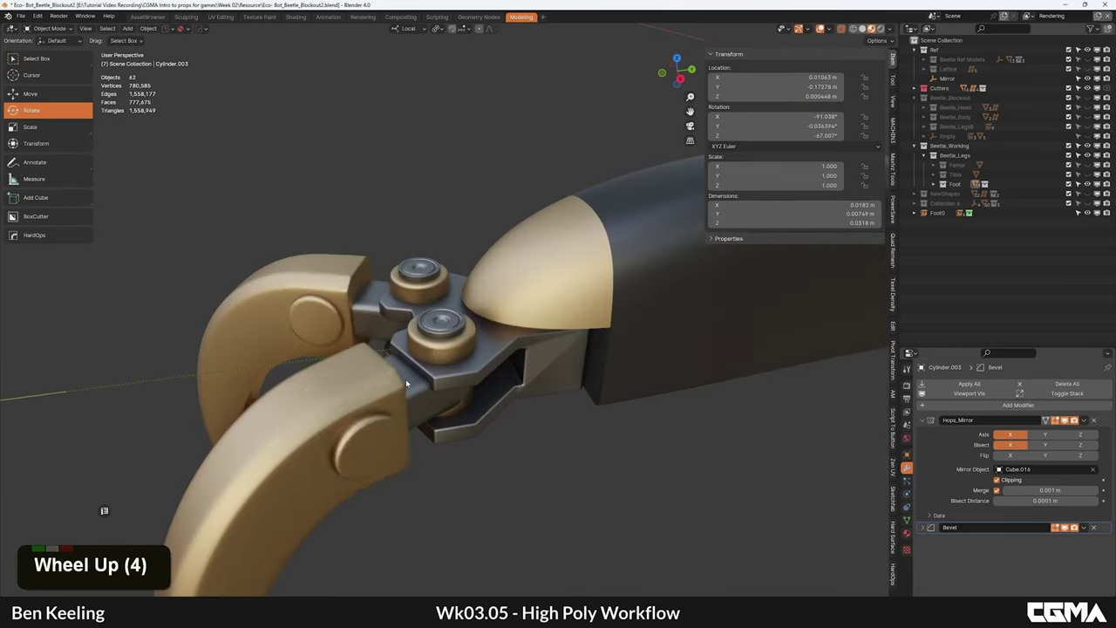
pyautogui.click(400, 389)
pyautogui.click(370, 418)
pyautogui.moveTo(373, 415); pyautogui.dragTo(427, 391, button='middle')
pyautogui.press('Tab')
pyautogui.scroll(3, 428, 391)
pyautogui.press('3')
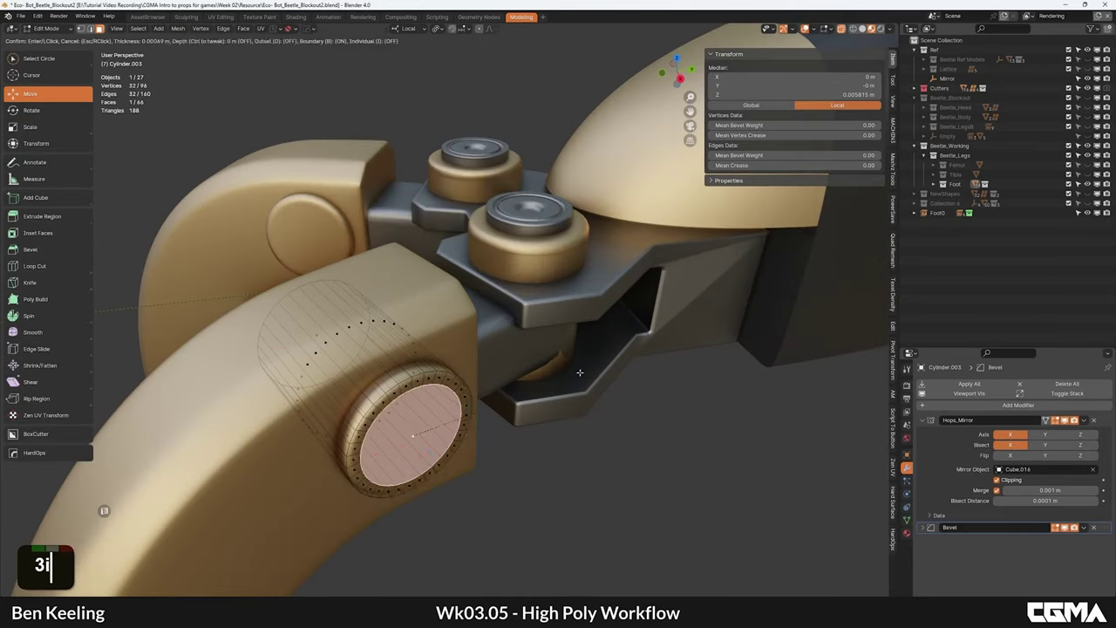
pyautogui.click(601, 364)
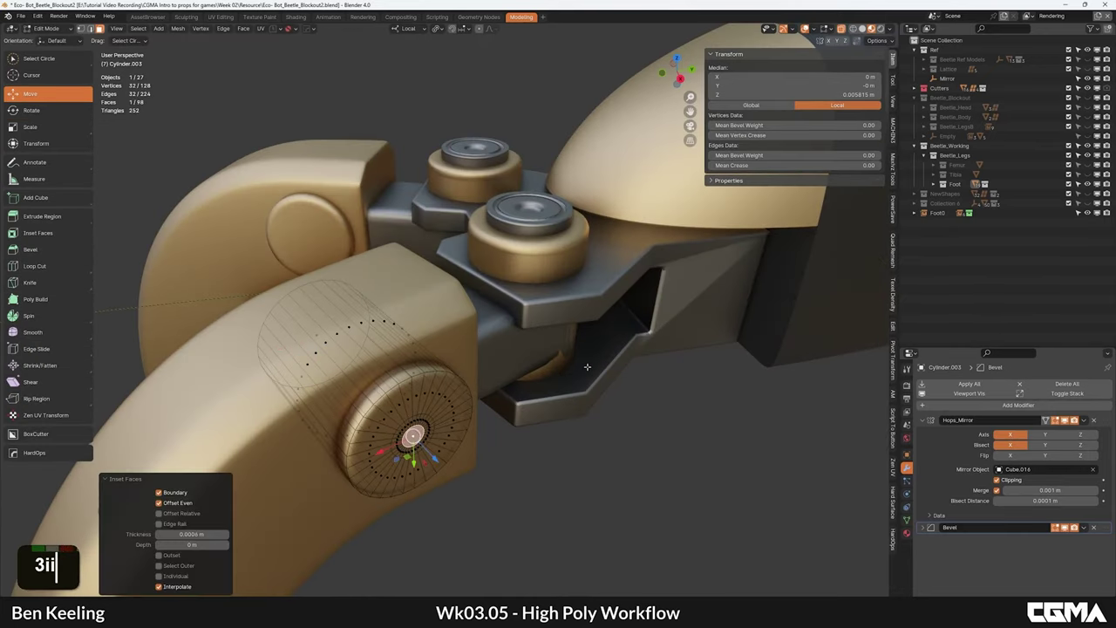
pyautogui.click(578, 362)
pyautogui.keyDown('alt'); pyautogui.moveTo(580, 364); pyautogui.dragTo(598, 401, button='middle'); pyautogui.keyUp('alt')
pyautogui.press('Tab')
# Step: Turn on the wireframe overlay and adjust the HardOps bevel on the claw's side pin
pyautogui.scroll(-4, 598, 403)
pyautogui.keyDown('alt'); pyautogui.moveTo(514, 405); pyautogui.dragTo(511, 352, button='middle'); pyautogui.keyUp('alt')
pyautogui.click(433, 336)
pyautogui.scroll(3, 413, 336)
pyautogui.press('F4')
pyautogui.scroll(1, 428, 336)
pyautogui.press('q')
pyautogui.click(435, 343)
pyautogui.keyDown('shift'); pyautogui.click(430, 342); pyautogui.keyUp('shift')
pyautogui.scroll(-5, 432, 343)
pyautogui.hotkey('alt', 'x')
pyautogui.rightClick(523, 367)
pyautogui.scroll(-3, 521, 368)
pyautogui.press('w')
pyautogui.hotkey('alt', 'x')
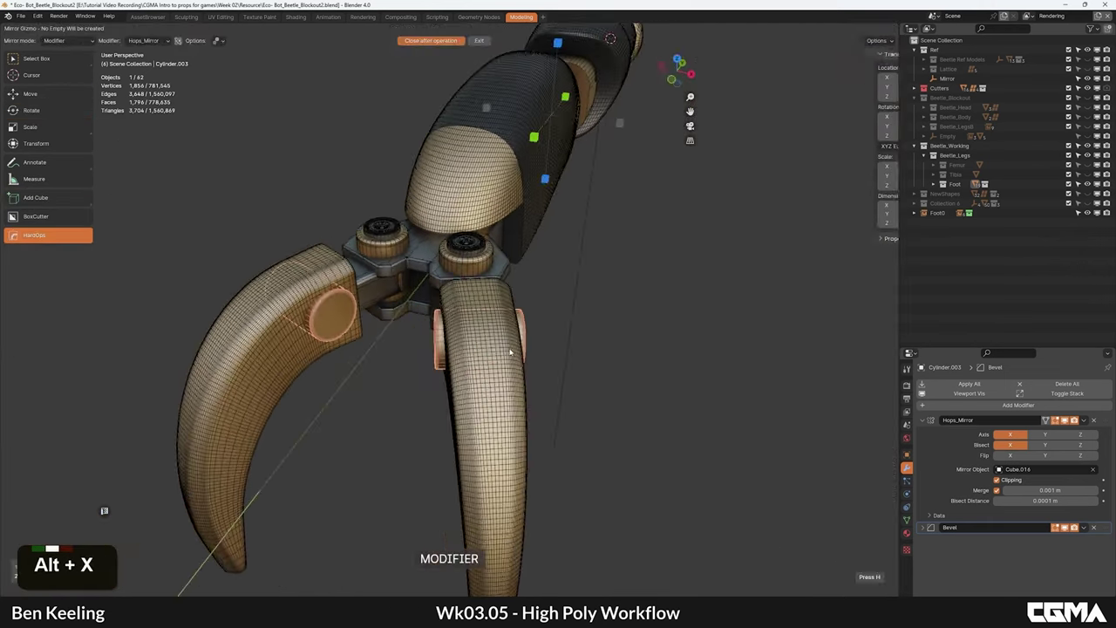
pyautogui.rightClick(534, 354)
# Step: Mirror the claw's side pin along its local Z axis with a new HardOps mirror modifier
pyautogui.click(932, 425)
pyautogui.hotkey('alt', 'x')
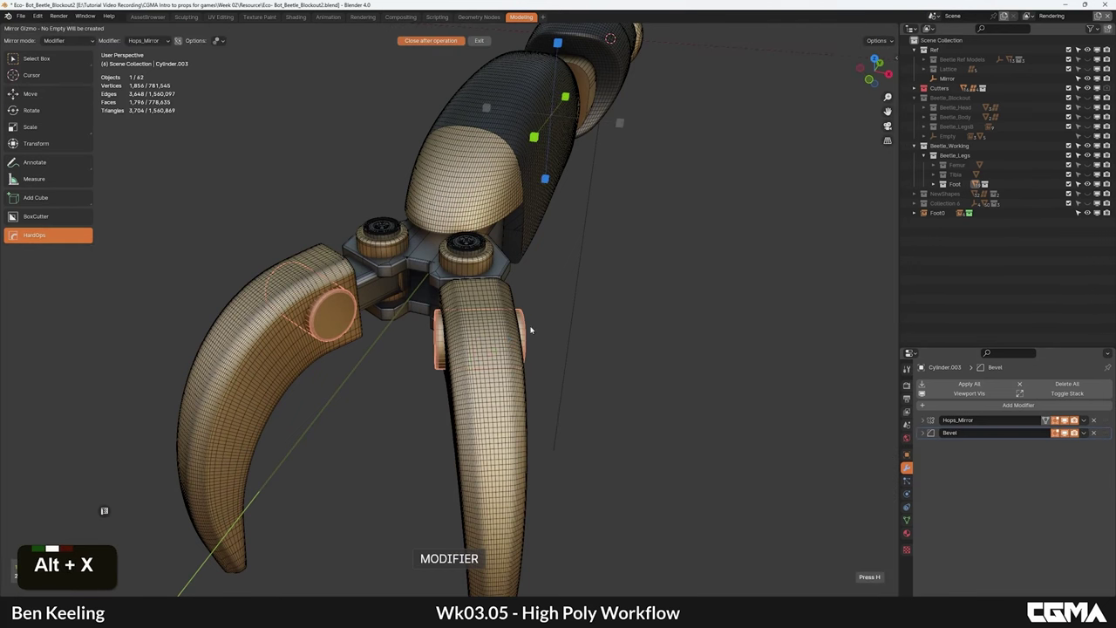
pyautogui.press('h')
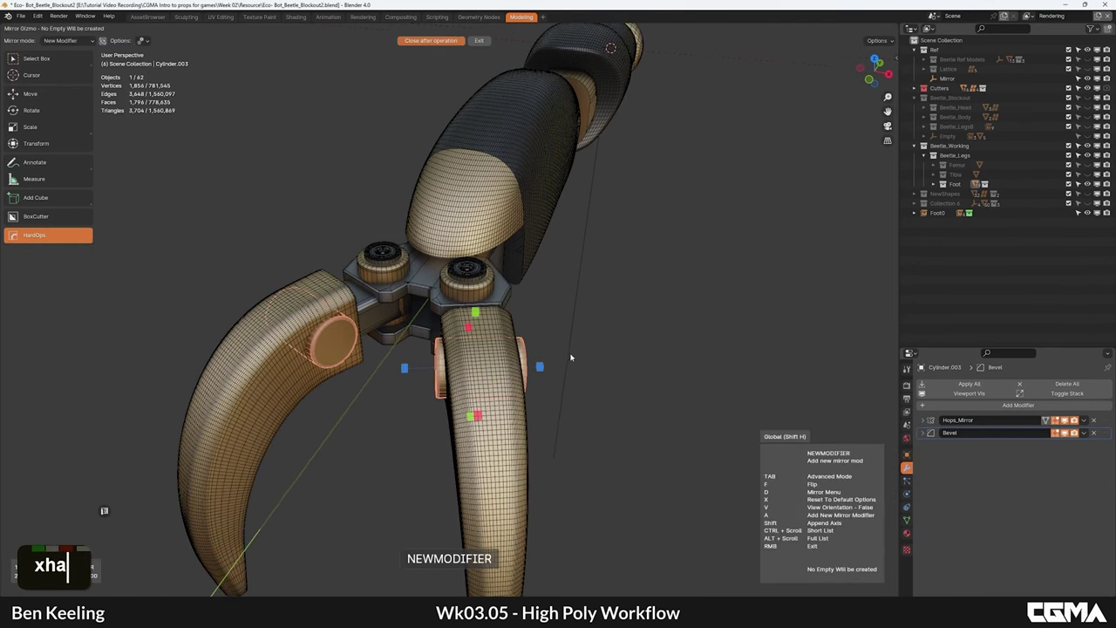
pyautogui.click(540, 367)
# Step: In top view, move the side pin's pivot about 0.0007 m along local Z to centre the mirrored pin on the claw
pyautogui.keyDown('alt'); pyautogui.moveTo(529, 375); pyautogui.dragTo(514, 419, button='middle'); pyautogui.keyUp('alt')
pyautogui.hotkey('alt', 'shift', 'a')
pyautogui.press('`')
pyautogui.click(516, 378)
pyautogui.scroll(2, 535, 386)
pyautogui.moveTo(533, 373); pyautogui.dragTo(541, 369)
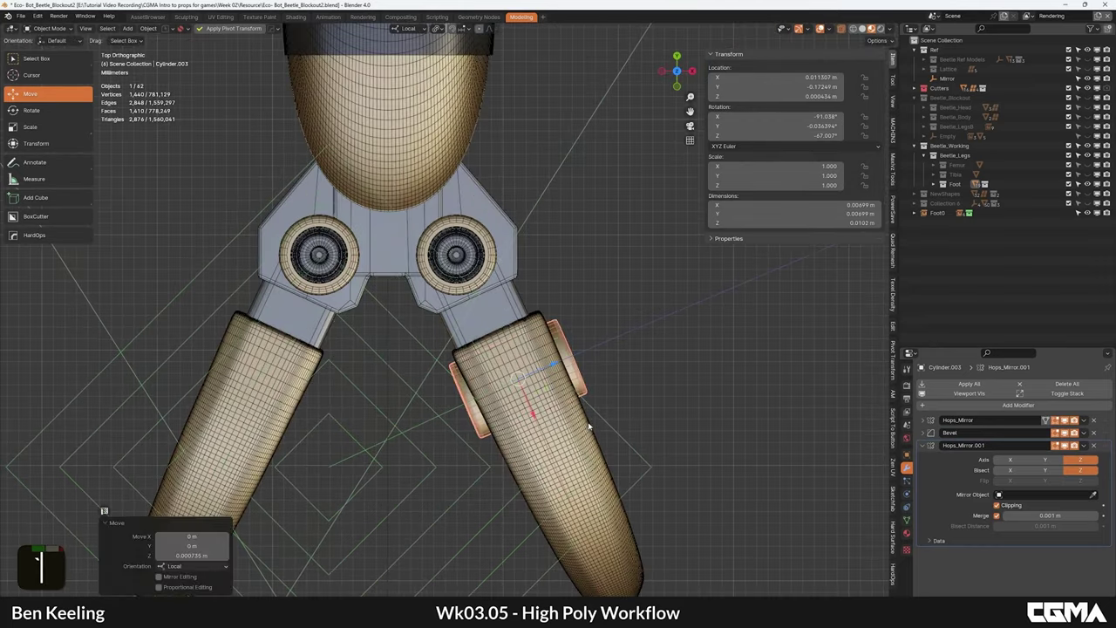
# Step: Check the claw's rotation, set the side pin's Z rotation to -65°, and nudge the pin into place
pyautogui.doubleClick(535, 336)
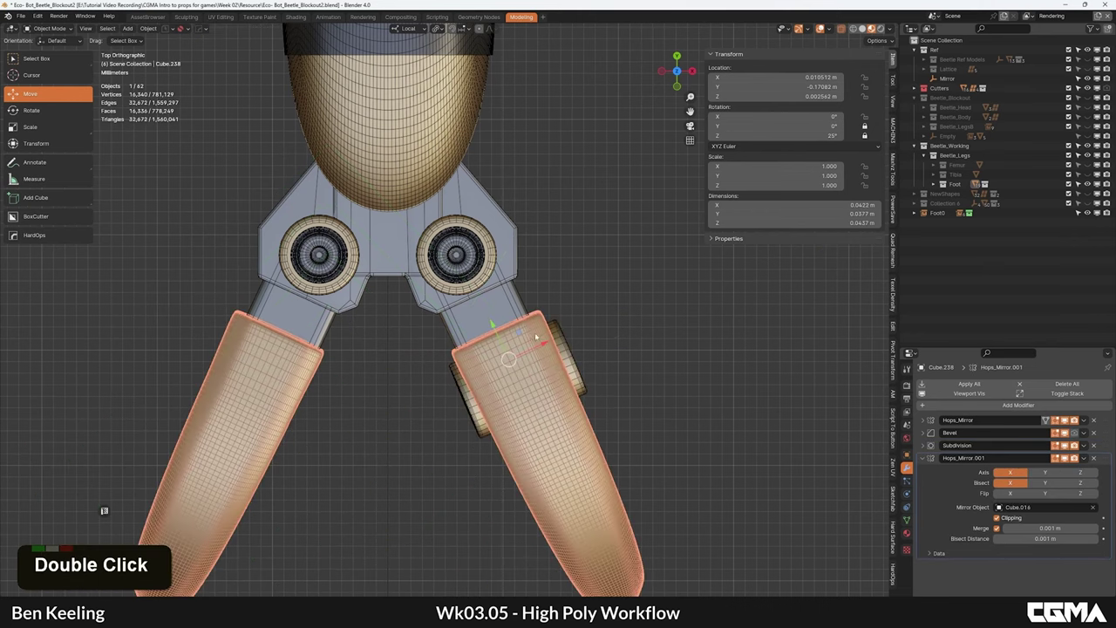
pyautogui.click(568, 360)
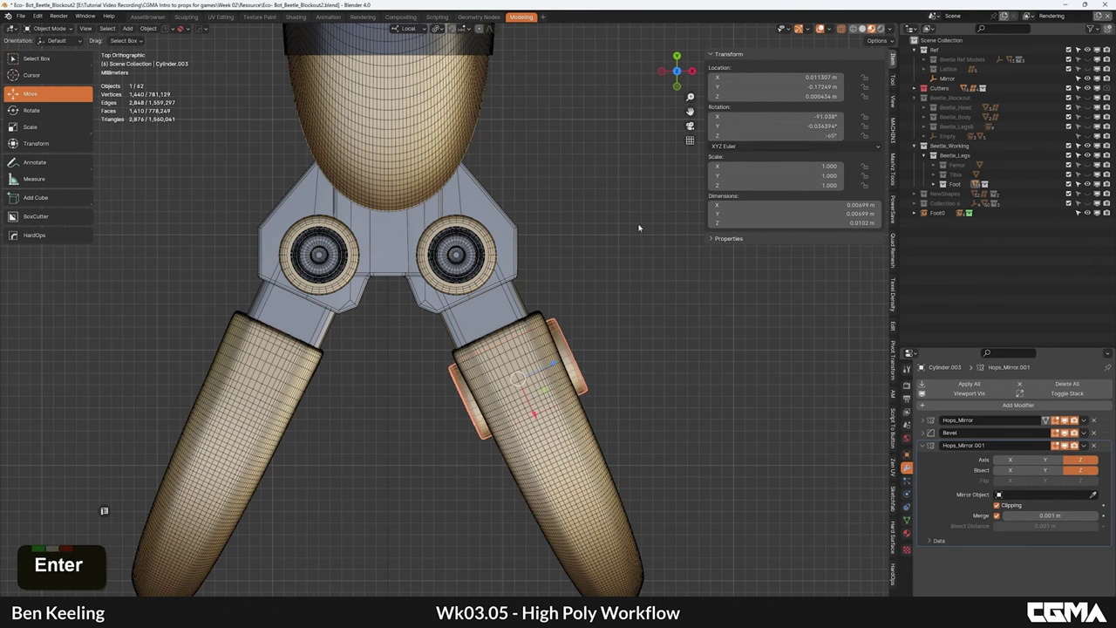
pyautogui.moveTo(542, 392); pyautogui.dragTo(543, 391)
pyautogui.scroll(-1, 548, 394)
# Step: Examine the foot and the leg segments from several angles, with and without the wireframe overlay
pyautogui.keyDown('alt'); pyautogui.moveTo(607, 407); pyautogui.dragTo(560, 404, button='middle'); pyautogui.keyUp('alt')
pyautogui.scroll(-2, 475, 310)
pyautogui.scroll(-4, 475, 310)
pyautogui.scroll(2, 491, 354)
pyautogui.moveTo(485, 395); pyautogui.dragTo(413, 424, button='middle')
pyautogui.click(521, 405)
pyautogui.scroll(2, 413, 423)
pyautogui.press('F4')
pyautogui.moveTo(414, 424); pyautogui.dragTo(466, 428, button='middle')
pyautogui.click(545, 361)
pyautogui.scroll(-4, 571, 347)
pyautogui.moveTo(467, 428); pyautogui.dragTo(478, 390, button='middle')
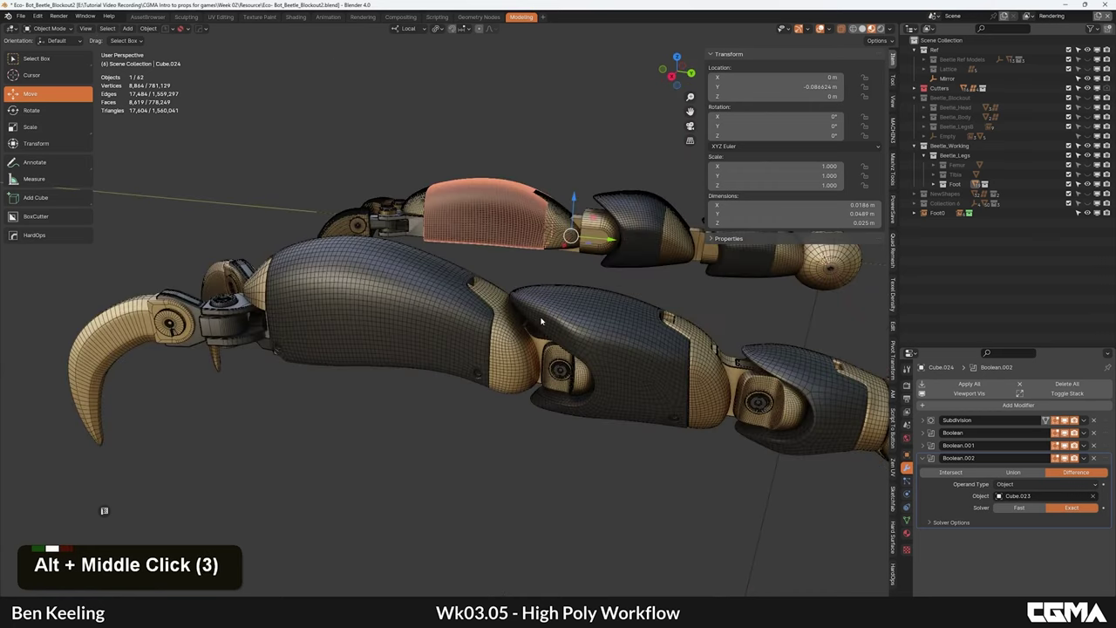
pyautogui.keyDown('alt'); pyautogui.moveTo(541, 321); pyautogui.dragTo(546, 320, button='middle'); pyautogui.keyUp('alt')
pyautogui.keyDown('alt'); pyautogui.moveTo(485, 391); pyautogui.dragTo(397, 439, button='middle'); pyautogui.keyUp('alt')
# Step: In top view, add a small cube about 0.0035 × 0.0015 × 0.0029 m beside the gold piece at the leg joint
pyautogui.click(583, 307)
pyautogui.press('KP_7')
pyautogui.scroll(2, 586, 310)
pyautogui.scroll(3, 586, 310)
pyautogui.moveTo(534, 244); pyautogui.dragTo(773, 462, button='middle')
pyautogui.scroll(4, 772, 461)
pyautogui.moveTo(604, 357); pyautogui.dragTo(550, 270, button='middle')
pyautogui.scroll(-2, 602, 331)
pyautogui.moveTo(603, 331); pyautogui.dragTo(582, 307, button='middle')
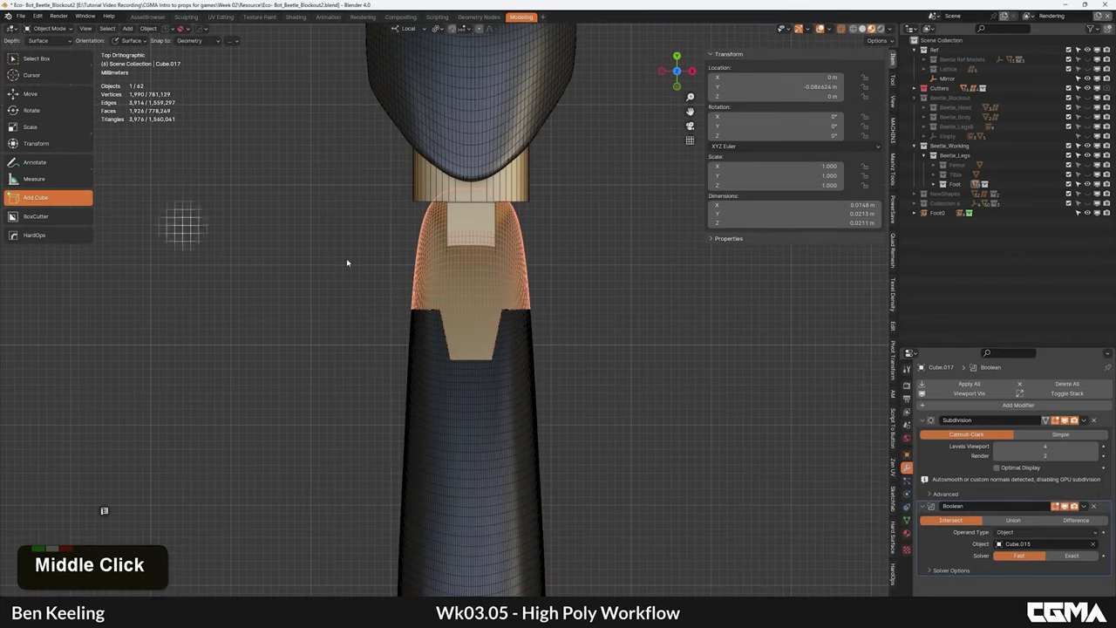
pyautogui.click(608, 300)
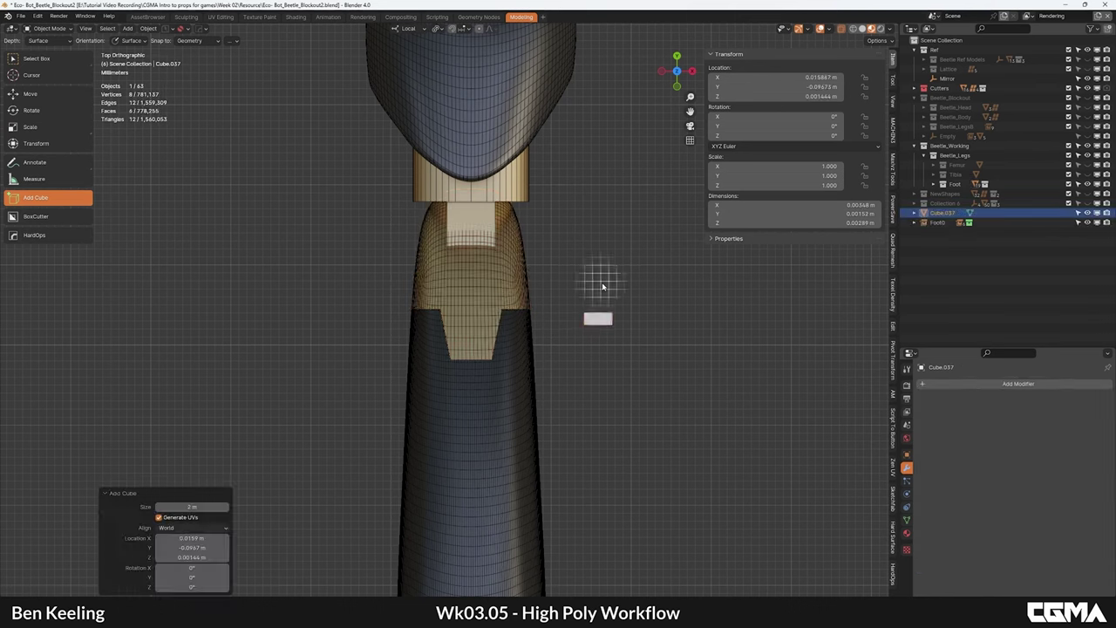
# Step: Move the small cube onto the tapered tip of the gold leg piece and raise it to the surface along Z
pyautogui.click(484, 354)
pyautogui.keyDown('alt'); pyautogui.moveTo(484, 353); pyautogui.dragTo(567, 343, button='middle'); pyautogui.keyUp('alt')
pyautogui.scroll(-5, 503, 306)
pyautogui.press('g')
pyautogui.press('z')
pyautogui.press('KP_Decimal')
pyautogui.scroll(-5, 475, 347)
# Step: Cut the small cube out of the gold leg piece with a HardOps Difference boolean
pyautogui.keyDown('shift'); pyautogui.click(489, 401); pyautogui.keyUp('shift')
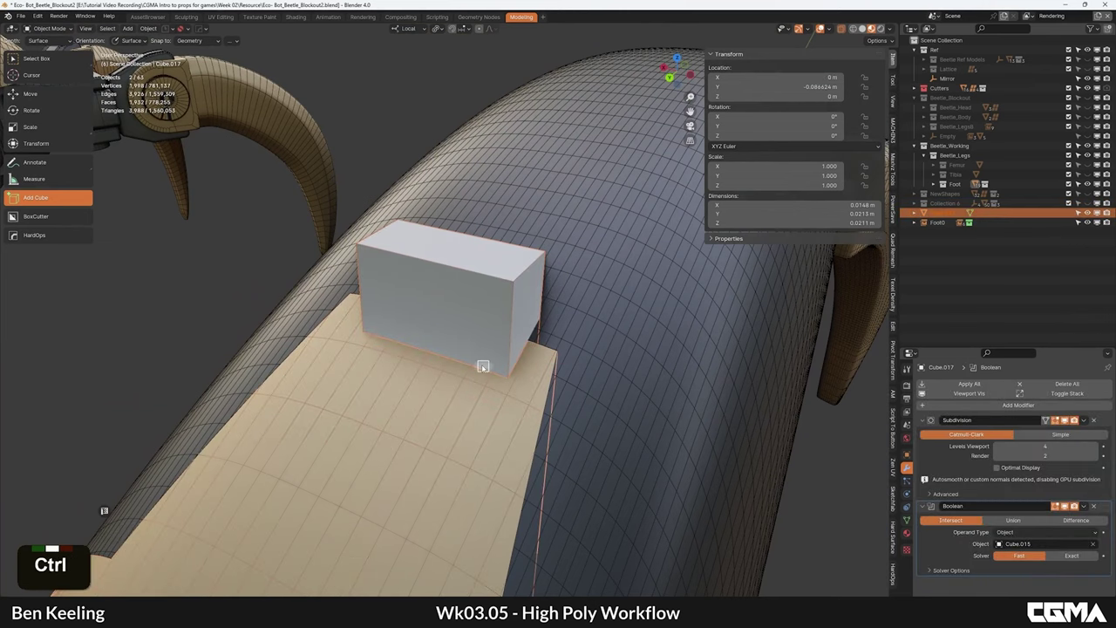
pyautogui.hotkey('ctrl', '/')
pyautogui.press('q')
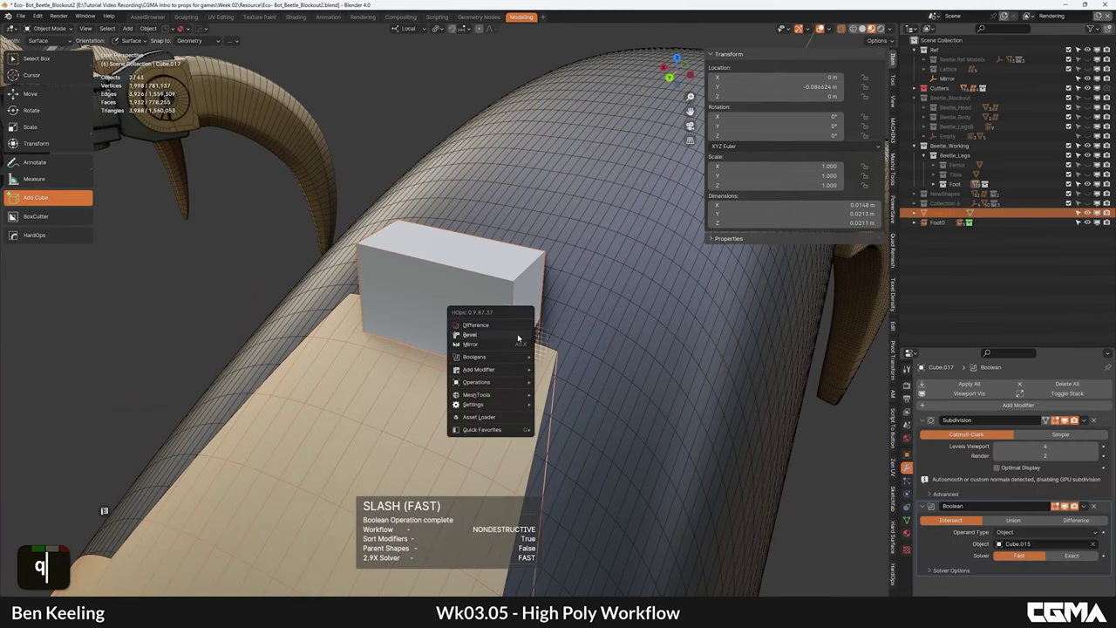
pyautogui.click(493, 328)
pyautogui.scroll(-3, 471, 334)
pyautogui.keyDown('alt'); pyautogui.moveTo(443, 325); pyautogui.dragTo(485, 347, button='middle'); pyautogui.keyUp('alt')
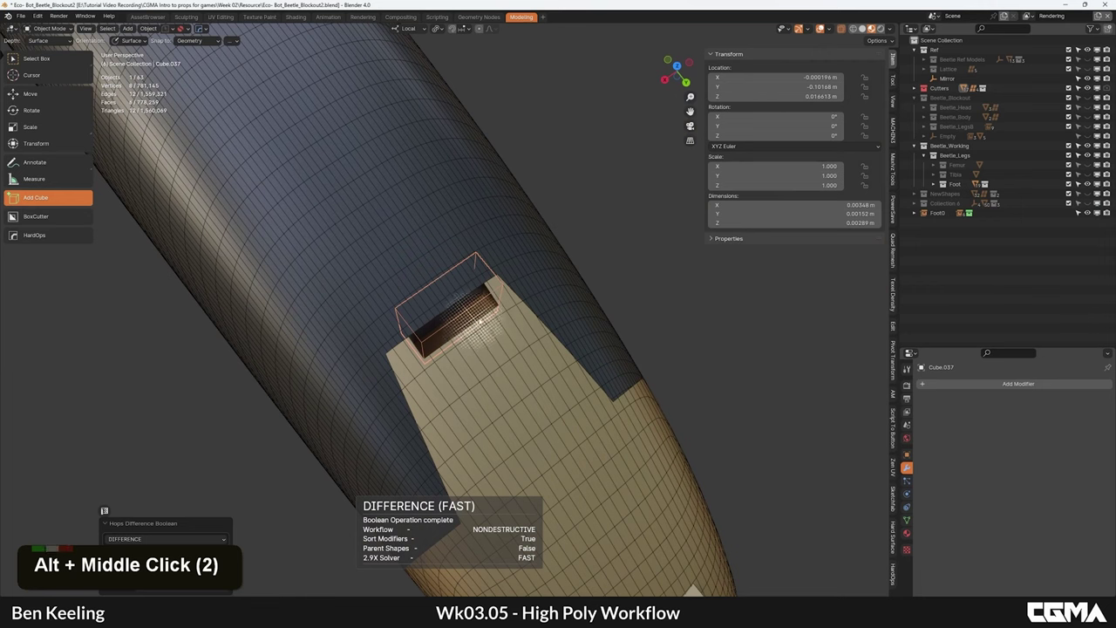
# Step: Shift the cutter cube slightly along X to centre the slot on the gold piece's tip
pyautogui.press('w')
pyautogui.click(466, 309)
pyautogui.keyDown('alt'); pyautogui.moveTo(465, 309); pyautogui.dragTo(451, 326, button='middle'); pyautogui.keyUp('alt')
pyautogui.click(469, 316)
pyautogui.click(466, 319)
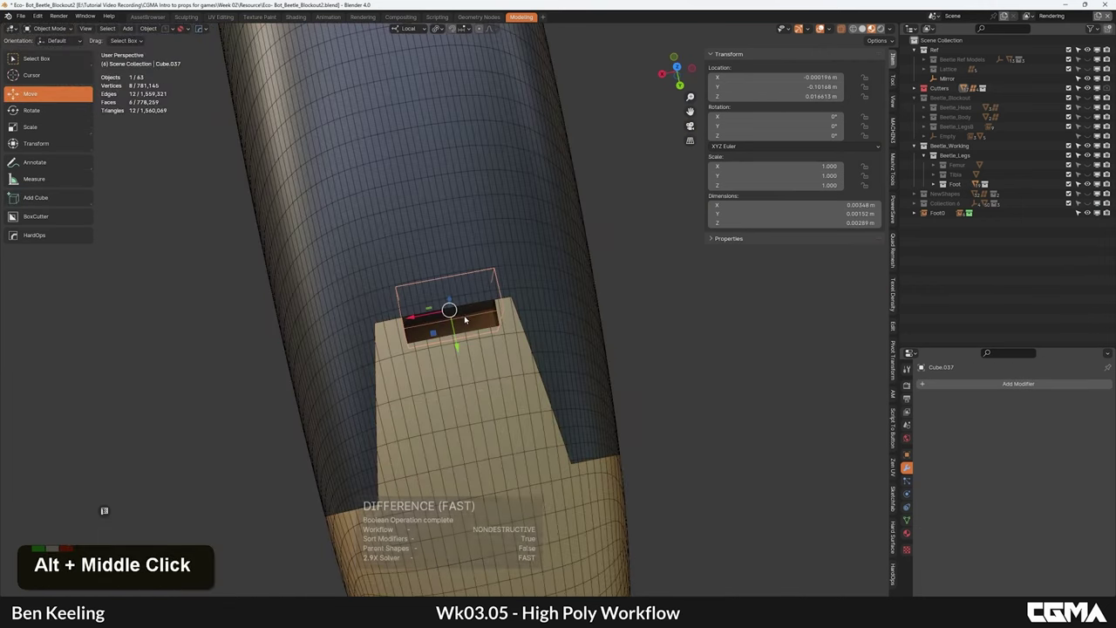
pyautogui.moveTo(421, 314); pyautogui.dragTo(419, 314)
# Step: Turn off the wireframe overlay, hide the cutter cube, and select the gold leg piece
pyautogui.scroll(-3, 421, 315)
pyautogui.keyDown('alt'); pyautogui.moveTo(432, 339); pyautogui.dragTo(355, 301, button='middle'); pyautogui.keyUp('alt')
pyautogui.press('F4')
pyautogui.scroll(-5, 469, 306)
pyautogui.press('h')
pyautogui.scroll(-3, 518, 329)
pyautogui.click(472, 312)
pyautogui.click(320, 320)
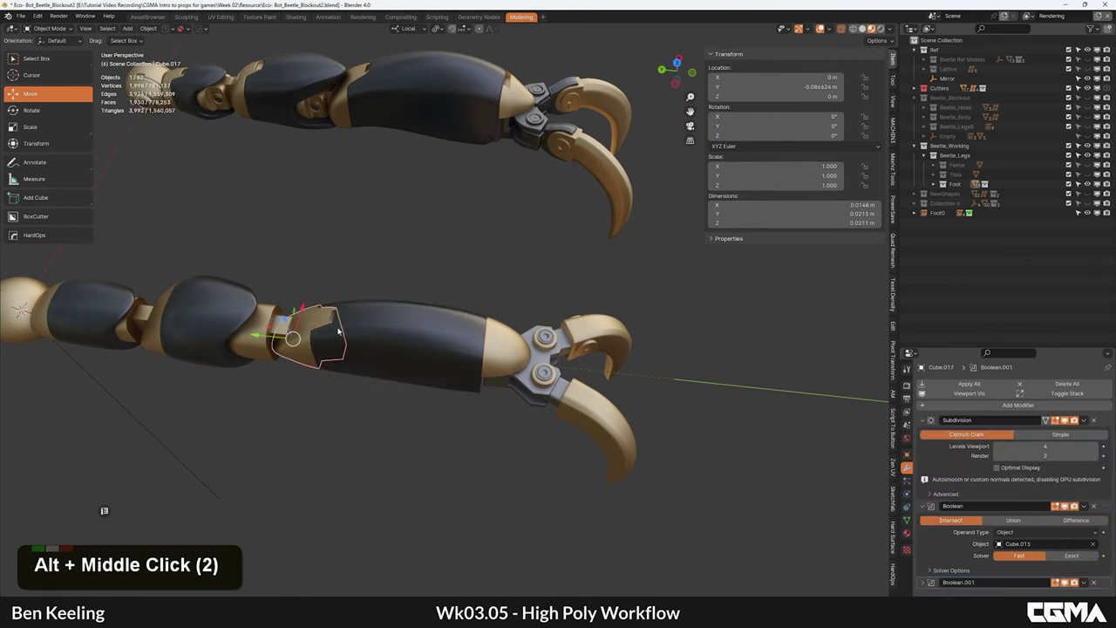
# Step: Duplicate the slot cutter cube, place the copy on the gold cap beside the claws, and scale it up to about 1.9
pyautogui.press('q')
pyautogui.click(310, 347)
pyautogui.click(341, 330)
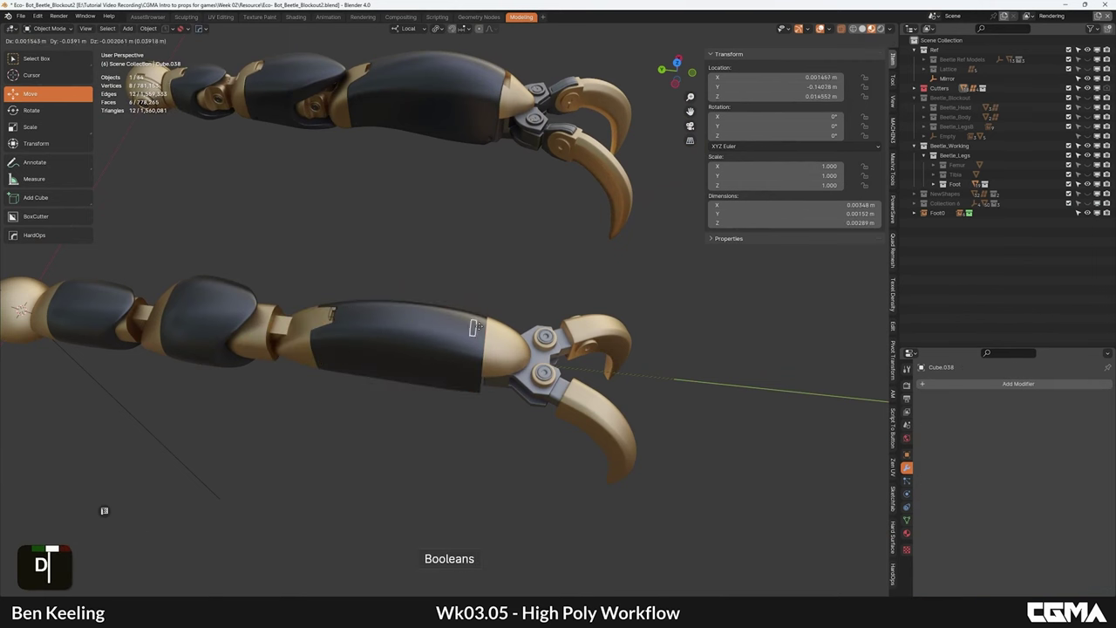
pyautogui.middleClick(479, 326)
pyautogui.click(490, 330)
pyautogui.keyDown('alt'); pyautogui.moveTo(489, 330); pyautogui.dragTo(469, 364, button='middle'); pyautogui.keyUp('alt')
pyautogui.scroll(5, 469, 365)
pyautogui.press('s')
pyautogui.click(588, 329)
pyautogui.keyDown('alt'); pyautogui.moveTo(588, 329); pyautogui.dragTo(524, 381, button='middle'); pyautogui.keyUp('alt')
# Step: Cut the enlarged cube out of the gold cap with a Difference boolean and nudge the cutter into place
pyautogui.keyDown('shift'); pyautogui.click(556, 402); pyautogui.keyUp('shift')
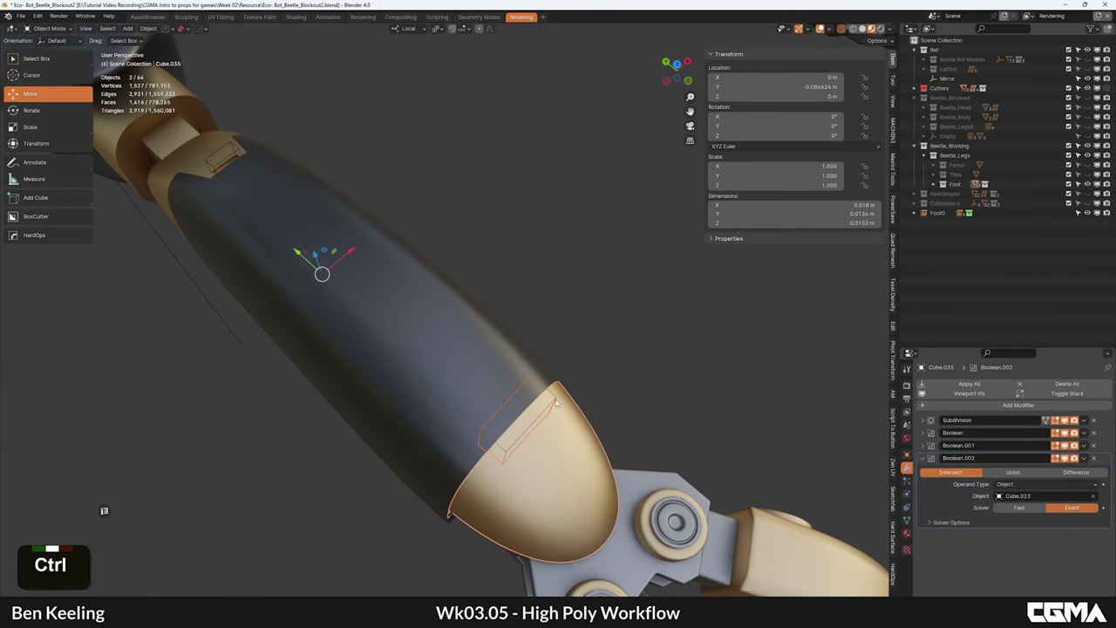
pyautogui.hotkey('ctrl', '/')
pyautogui.hotkey('ctrl', 'z')
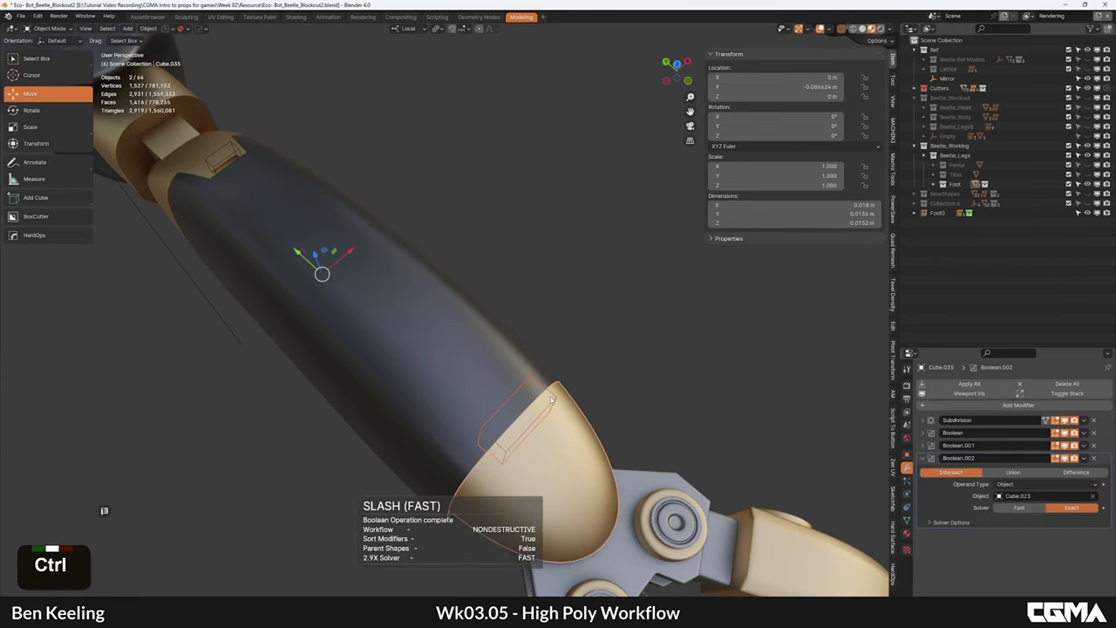
pyautogui.hotkey('ctrl', '-')
pyautogui.keyDown('alt'); pyautogui.moveTo(551, 399); pyautogui.dragTo(512, 351, button='middle'); pyautogui.keyUp('alt')
pyautogui.keyDown('alt'); pyautogui.scroll(-1, 513, 351); pyautogui.keyUp('alt')
pyautogui.scroll(-2, 513, 350)
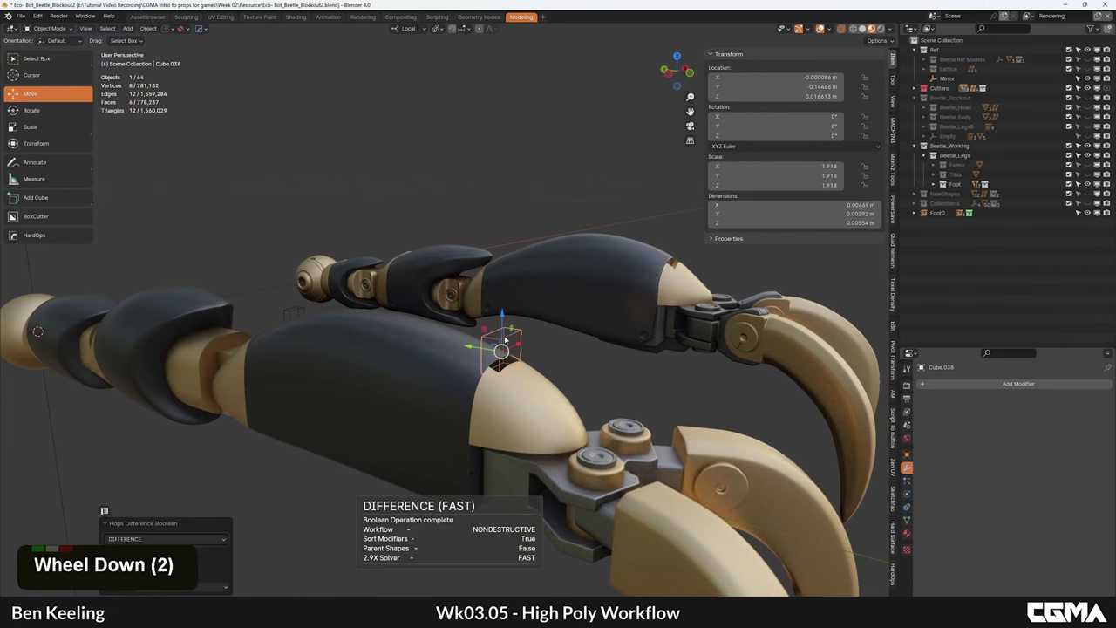
pyautogui.moveTo(570, 349); pyautogui.dragTo(568, 347)
pyautogui.click(569, 347)
# Step: Examine the new slots in the gold pieces and the shells along the upper leg from several angles
pyautogui.keyDown('alt'); pyautogui.moveTo(558, 358); pyautogui.dragTo(506, 388, button='middle'); pyautogui.keyUp('alt')
pyautogui.click(513, 375)
pyautogui.keyDown('alt'); pyautogui.moveTo(558, 305); pyautogui.dragTo(528, 361, button='middle'); pyautogui.keyUp('alt')
pyautogui.click(520, 317)
pyautogui.press('F4')
pyautogui.press('F4')
pyautogui.moveTo(399, 334)
pyautogui.keyDown('alt'); pyautogui.mouseDown(button='middle')
pyautogui.moveTo(436, 260)
pyautogui.moveTo(411, 336)
pyautogui.moveTo(366, 371)
pyautogui.moveTo(497, 317)
pyautogui.moveTo(459, 304)
pyautogui.moveTo(384, 336)
pyautogui.mouseUp(button='middle'); pyautogui.keyUp('alt')
pyautogui.scroll(3, 514, 468)
pyautogui.keyDown('alt'); pyautogui.moveTo(514, 468); pyautogui.dragTo(522, 386, button='middle'); pyautogui.keyUp('alt')
pyautogui.click(417, 353)
pyautogui.keyDown('alt'); pyautogui.moveTo(426, 358); pyautogui.dragTo(396, 384, button='middle'); pyautogui.keyUp('alt')
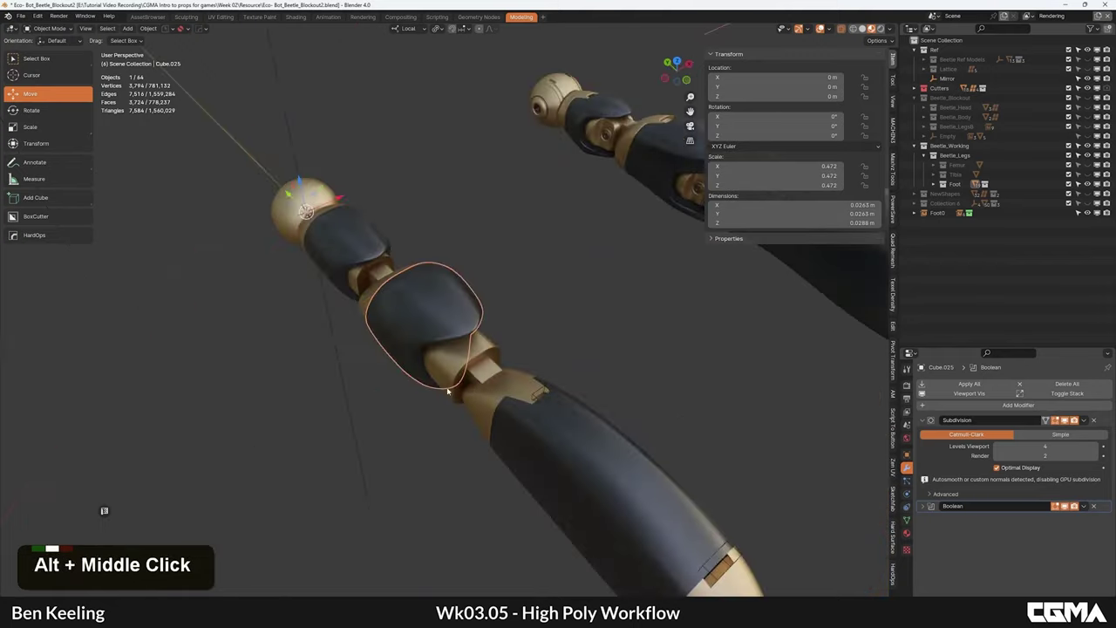
# Step: In top view, draw a box about 7.9 by 11.6 mm over one side of the gold joint below the middle shell
pyautogui.click(475, 364)
pyautogui.keyDown('alt'); pyautogui.moveTo(518, 346); pyautogui.dragTo(501, 404, button='middle'); pyautogui.keyUp('alt')
pyautogui.scroll(5, 442, 340)
pyautogui.scroll(-6, 462, 349)
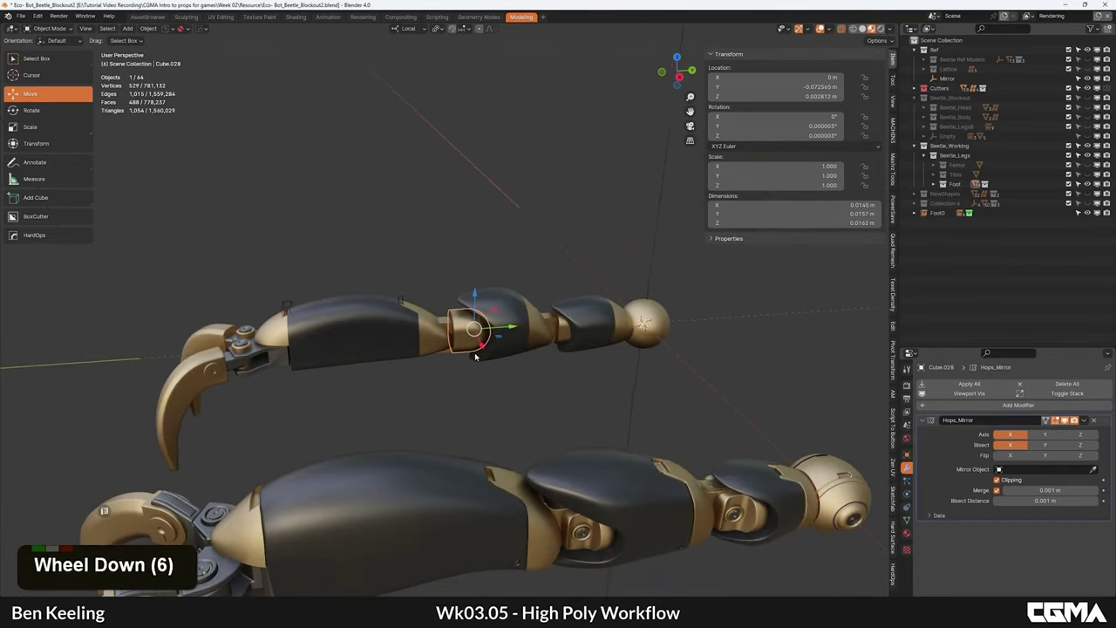
pyautogui.keyDown('alt'); pyautogui.moveTo(454, 337); pyautogui.dragTo(399, 349, button='middle'); pyautogui.keyUp('alt')
pyautogui.press('`')
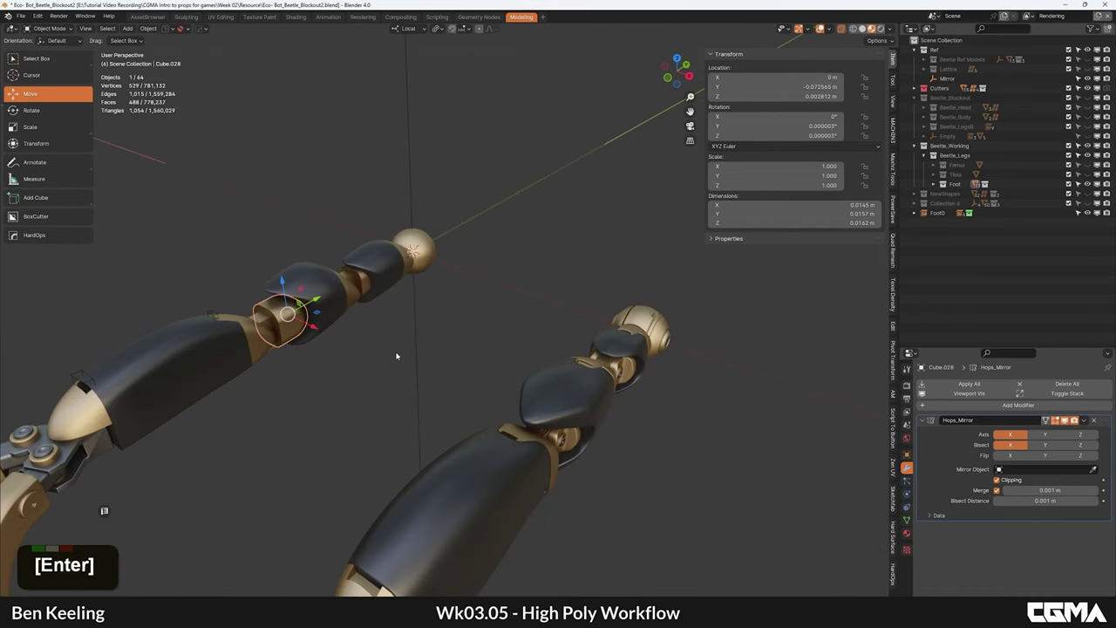
pyautogui.press('KP_Decimal')
pyautogui.scroll(-5, 324, 343)
pyautogui.keyDown('alt'); pyautogui.moveTo(325, 343); pyautogui.dragTo(448, 394, button='middle'); pyautogui.keyUp('alt')
pyautogui.press('`')
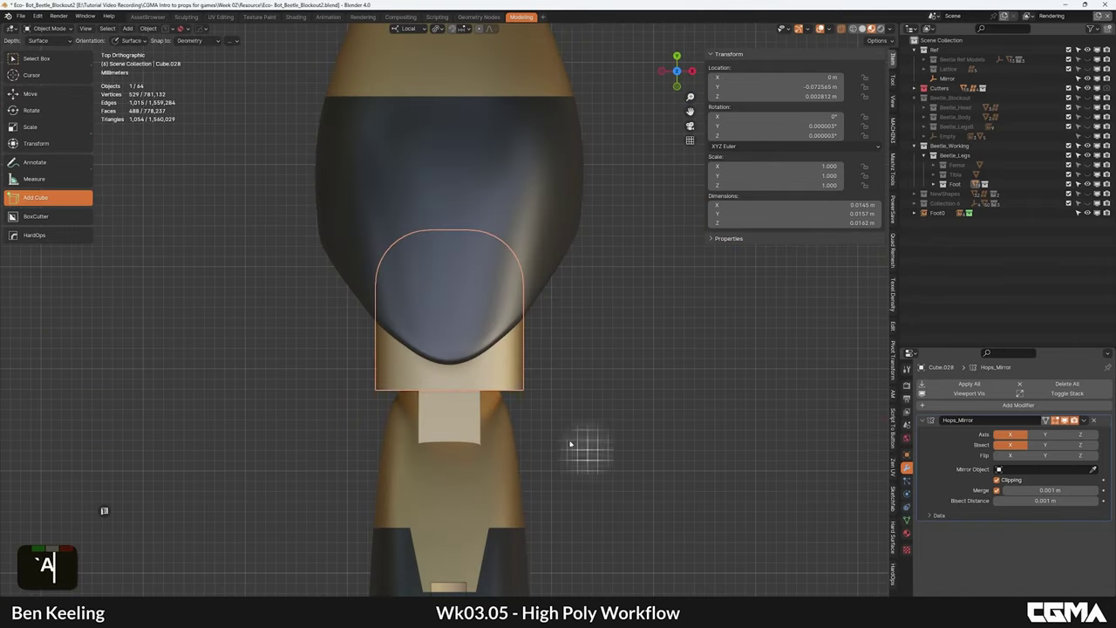
pyautogui.moveTo(472, 307); pyautogui.dragTo(472, 309)
pyautogui.click(455, 260)
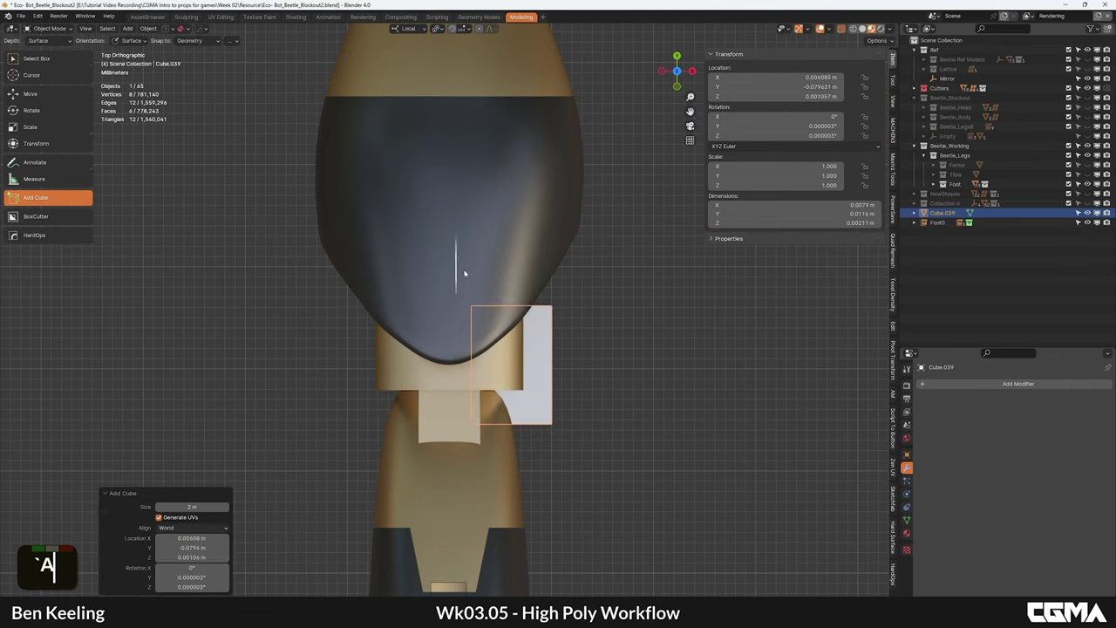
# Step: Scale the new box along local Z to about 9.1 so it spans the full height of the joint
pyautogui.keyDown('alt'); pyautogui.moveTo(554, 332); pyautogui.dragTo(442, 257, button='middle'); pyautogui.keyUp('alt')
pyautogui.scroll(-3, 442, 256)
pyautogui.press('w')
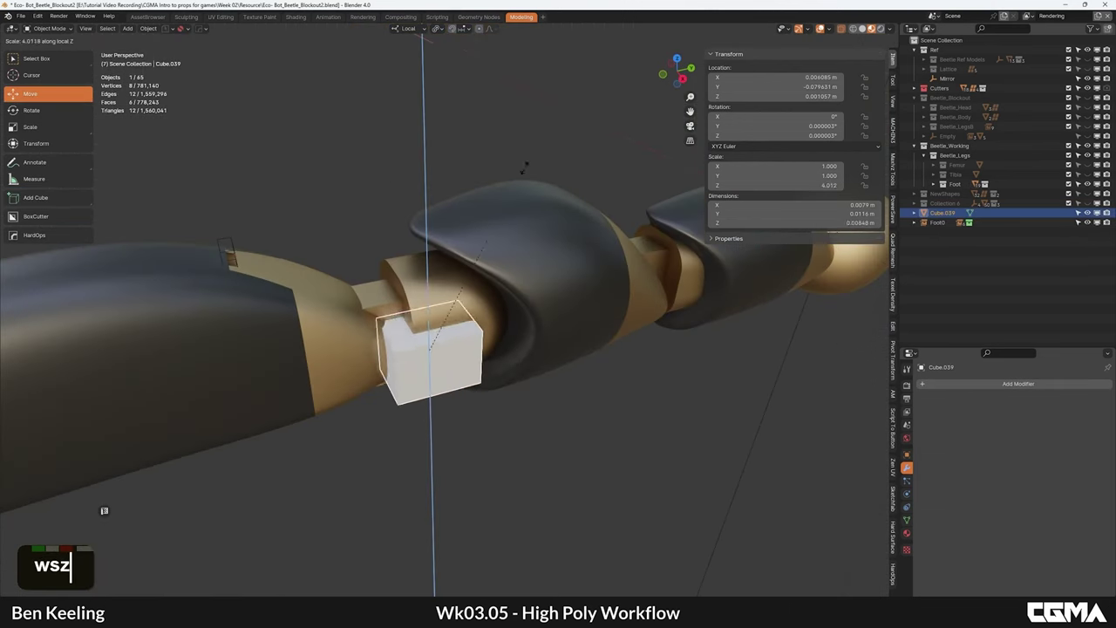
pyautogui.click(682, 530)
# Step: Cut the box out of the gold joint with a Difference boolean and shift the cutter about 1.7 mm outward along X
pyautogui.keyDown('alt'); pyautogui.moveTo(384, 292); pyautogui.dragTo(525, 378, button='middle'); pyautogui.keyUp('alt')
pyautogui.keyDown('shift'); pyautogui.click(431, 284); pyautogui.keyUp('shift')
pyautogui.hotkey('ctrl', '-')
pyautogui.moveTo(513, 371); pyautogui.dragTo(512, 372)
pyautogui.scroll(-4, 563, 405)
pyautogui.keyDown('alt'); pyautogui.moveTo(562, 404); pyautogui.dragTo(491, 353, button='middle'); pyautogui.keyUp('alt')
pyautogui.scroll(3, 491, 353)
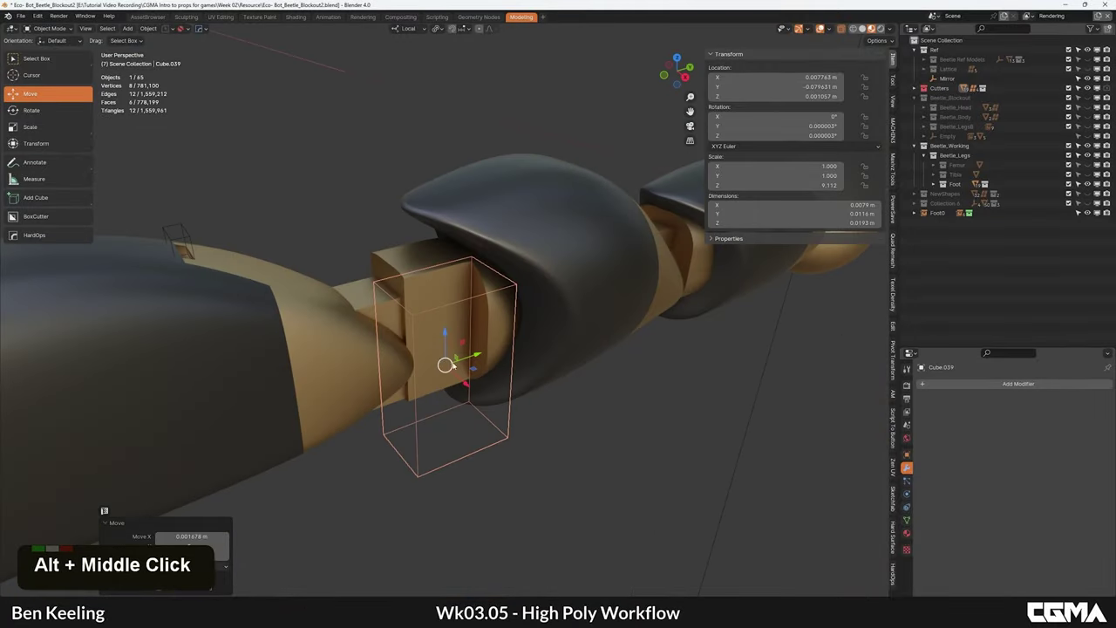
# Step: Move the cutter box along X to adjust the depth of the side notch in the gold joint
pyautogui.press('g')
pyautogui.press('x')
pyautogui.press('x')
pyautogui.moveTo(450, 359); pyautogui.dragTo(451, 360)
pyautogui.moveTo(451, 359)
pyautogui.keyDown('alt'); pyautogui.mouseDown(button='middle')
pyautogui.moveTo(439, 333)
pyautogui.moveTo(531, 312)
pyautogui.moveTo(445, 384)
pyautogui.moveTo(455, 373)
pyautogui.mouseUp(button='middle'); pyautogui.keyUp('alt')
pyautogui.scroll(-4, 446, 384)
pyautogui.keyDown('alt'); pyautogui.moveTo(572, 225); pyautogui.dragTo(506, 344, button='middle'); pyautogui.keyUp('alt')
pyautogui.scroll(6, 505, 343)
# Step: Turn on the wireframe overlay and reposition the joint's cutter box to about X 7.5 mm and Y -81.4 mm
pyautogui.click(545, 373)
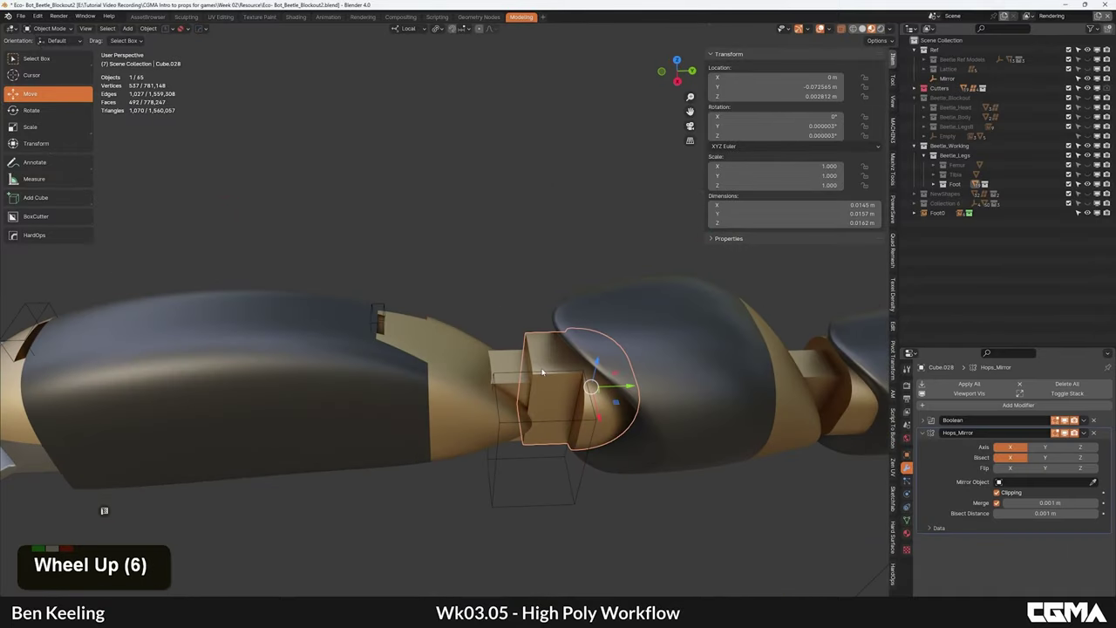
pyautogui.press('KP_Decimal')
pyautogui.hotkey('shift', 'w')
pyautogui.scroll(-4, 523, 337)
pyautogui.keyDown('alt'); pyautogui.moveTo(515, 381); pyautogui.dragTo(533, 262, button='middle'); pyautogui.keyUp('alt')
pyautogui.click(534, 269)
pyautogui.moveTo(614, 409); pyautogui.dragTo(576, 396)
pyautogui.keyDown('alt'); pyautogui.moveTo(608, 378); pyautogui.dragTo(505, 287, button='middle'); pyautogui.keyUp('alt')
pyautogui.keyDown('alt'); pyautogui.moveTo(443, 333); pyautogui.dragTo(414, 467, button='middle'); pyautogui.keyUp('alt')
pyautogui.moveTo(469, 458); pyautogui.dragTo(489, 476)
pyautogui.keyDown('alt'); pyautogui.moveTo(518, 457); pyautogui.dragTo(505, 451, button='middle'); pyautogui.keyUp('alt')
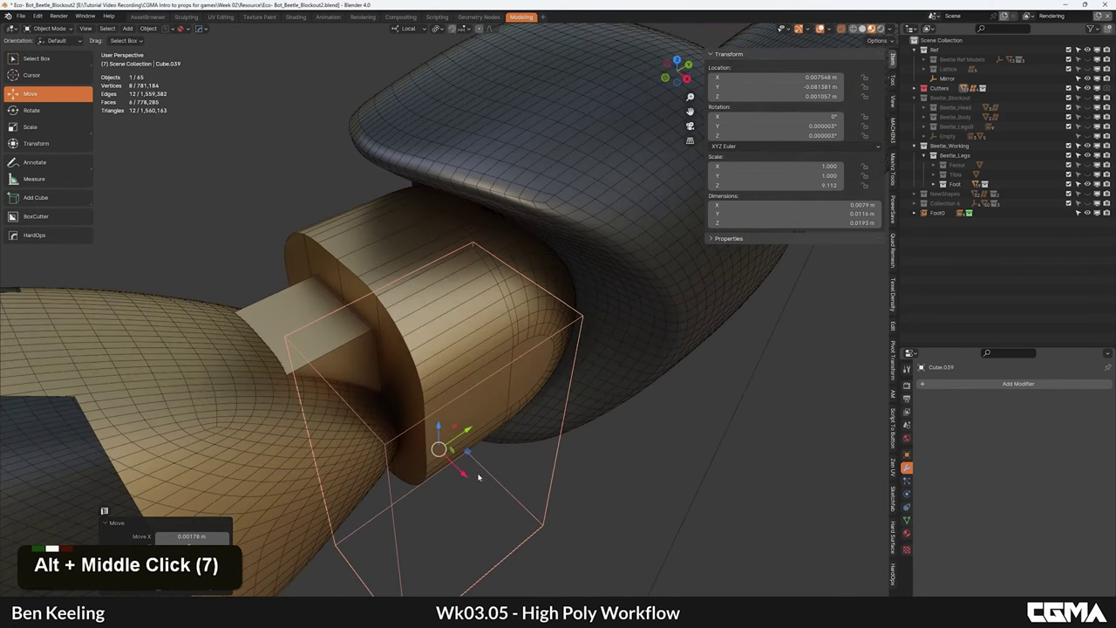
pyautogui.moveTo(455, 470); pyautogui.dragTo(455, 470)
# Step: Set the solver of the gold joint's Boolean modifier to Exact
pyautogui.press('Tab')
pyautogui.press('2')
pyautogui.press('Tab')
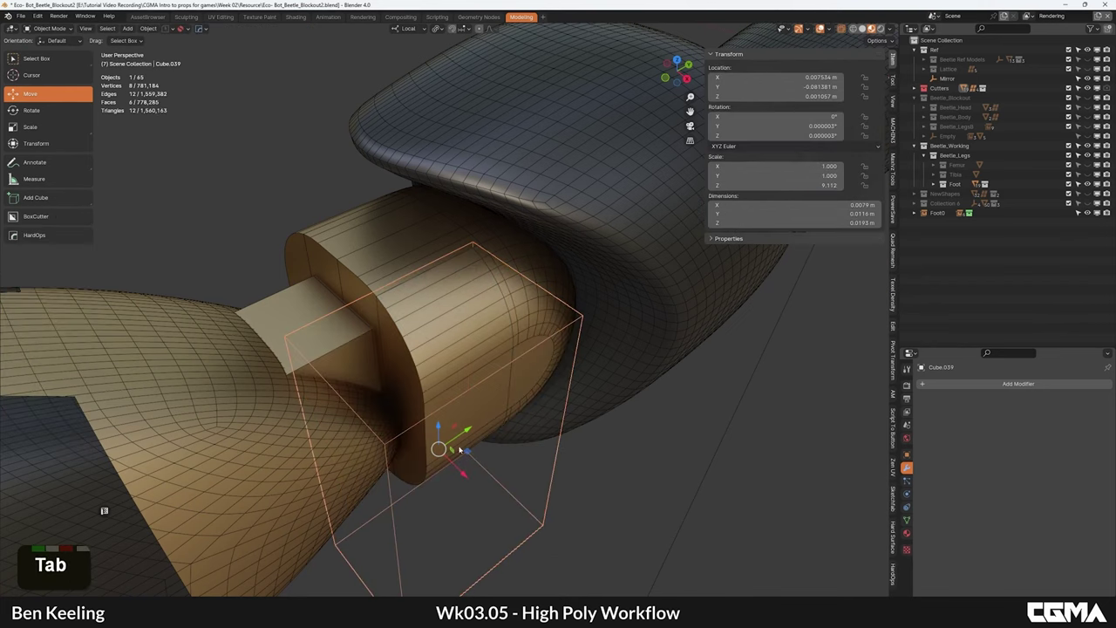
pyautogui.click(493, 379)
pyautogui.click(924, 432)
pyautogui.click(924, 421)
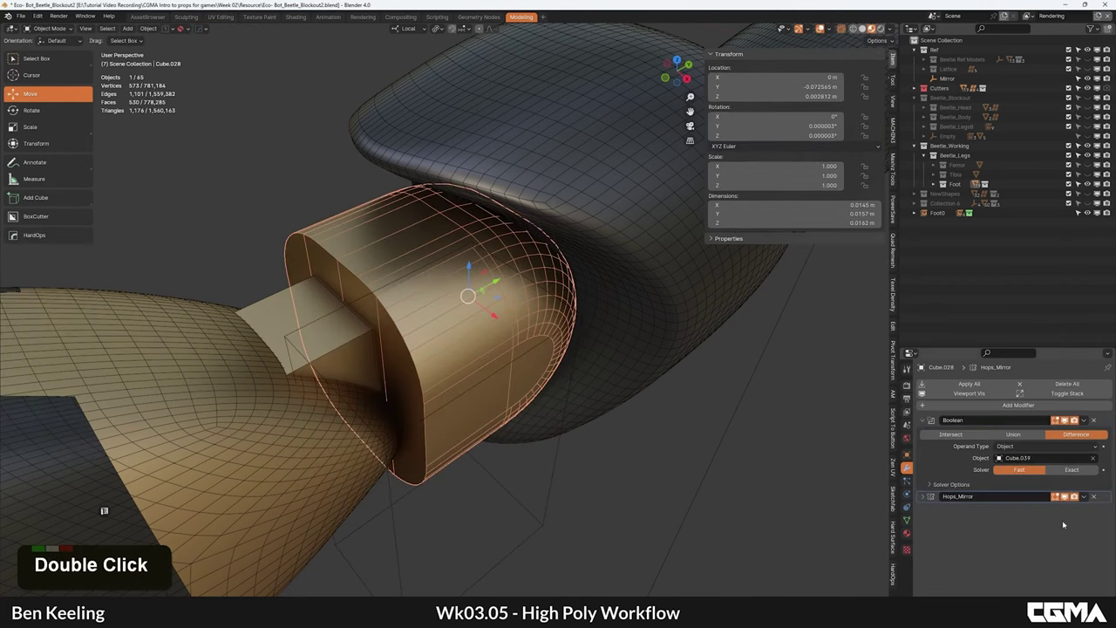
pyautogui.click(1065, 472)
# Step: Bevel the cutter box's inner vertical edge with several segments to round the corner of the joint notch
pyautogui.keyDown('alt'); pyautogui.moveTo(419, 311); pyautogui.dragTo(449, 293, button='middle'); pyautogui.keyUp('alt')
pyautogui.click(496, 248)
pyautogui.press('Tab')
pyautogui.press('2')
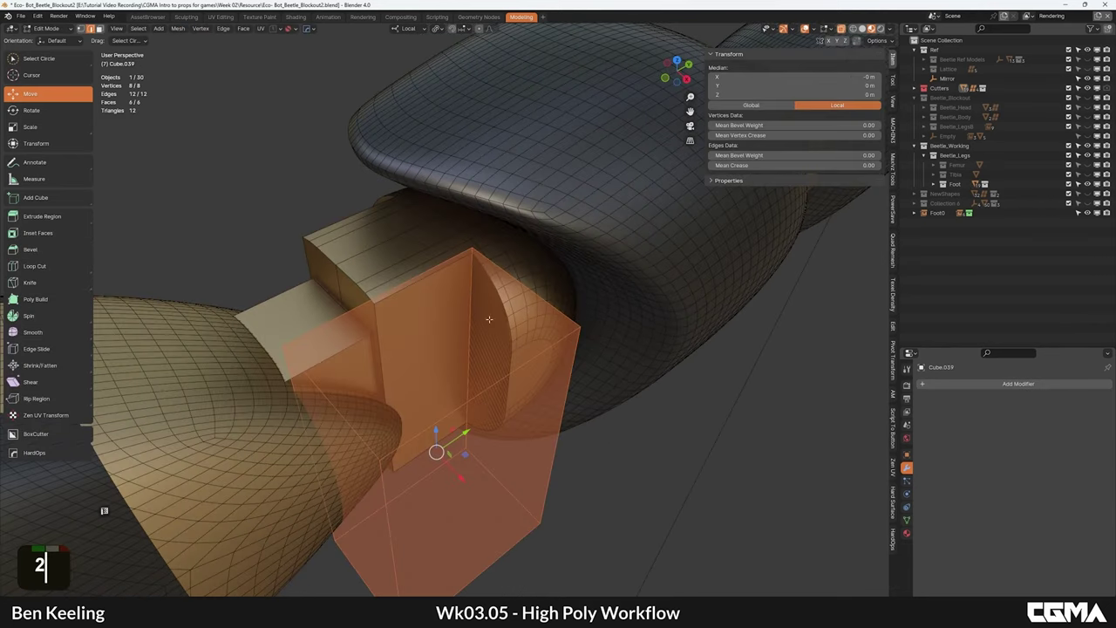
pyautogui.click(462, 312)
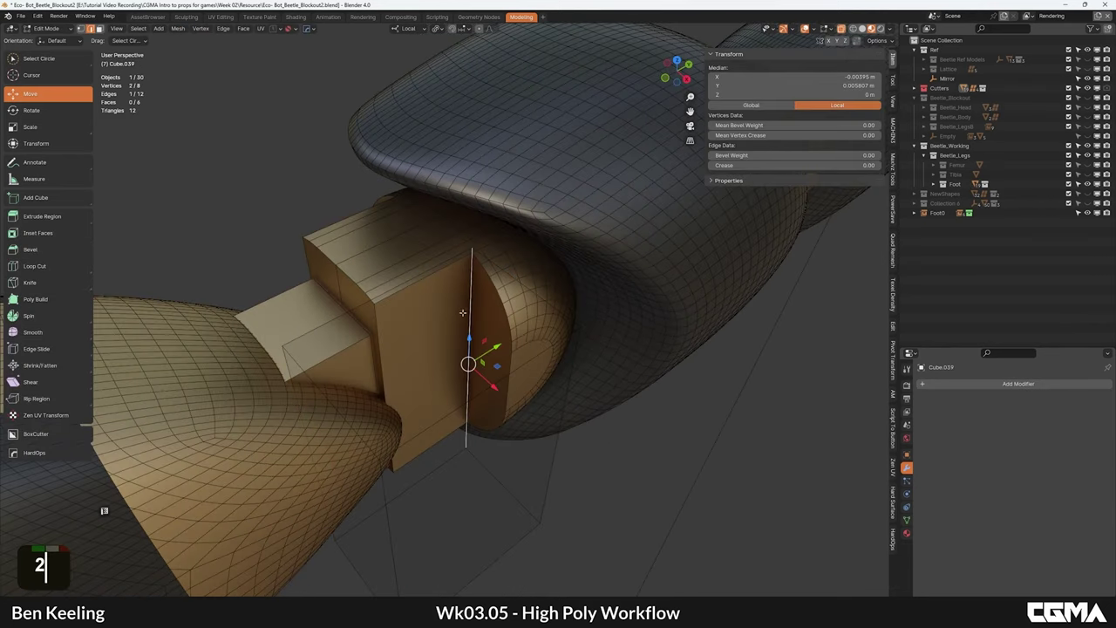
pyautogui.click(757, 355)
pyautogui.press('Tab')
pyautogui.scroll(-3, 576, 343)
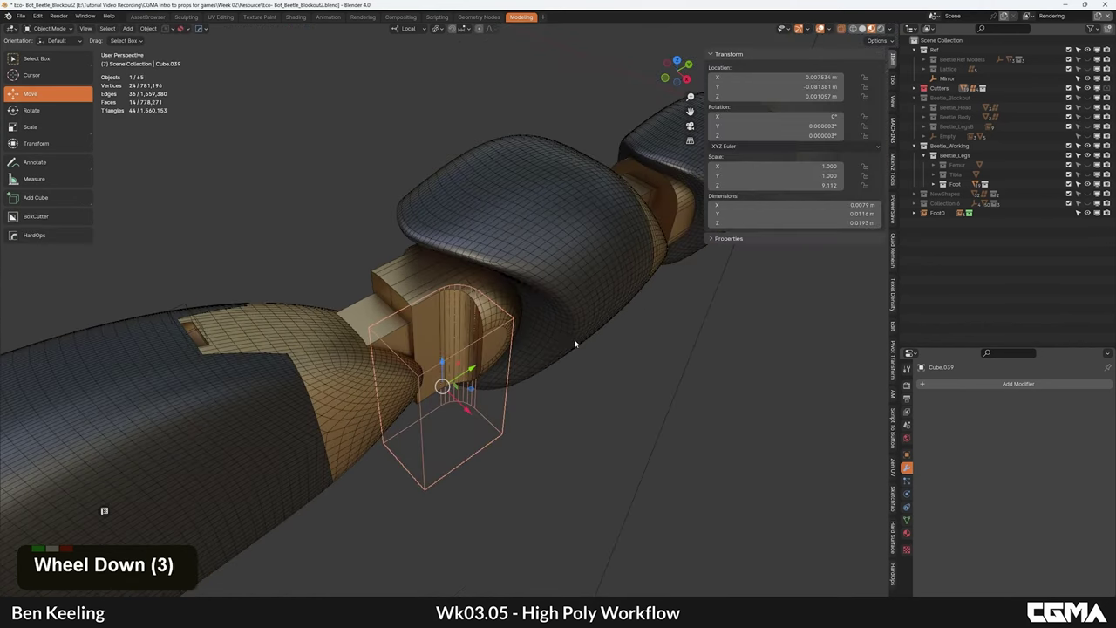
# Step: Hide the cutter box, bevel the end edges of the gold joint piece, and turn off the wireframe overlay
pyautogui.press('h')
pyautogui.keyDown('alt'); pyautogui.moveTo(466, 336); pyautogui.dragTo(430, 375, button='middle'); pyautogui.keyUp('alt')
pyautogui.click(466, 331)
pyautogui.scroll(3, 465, 331)
pyautogui.scroll(4, 465, 351)
pyautogui.scroll(-4, 463, 351)
pyautogui.press('Tab')
pyautogui.press('2')
pyautogui.click(440, 311)
pyautogui.press('F4')
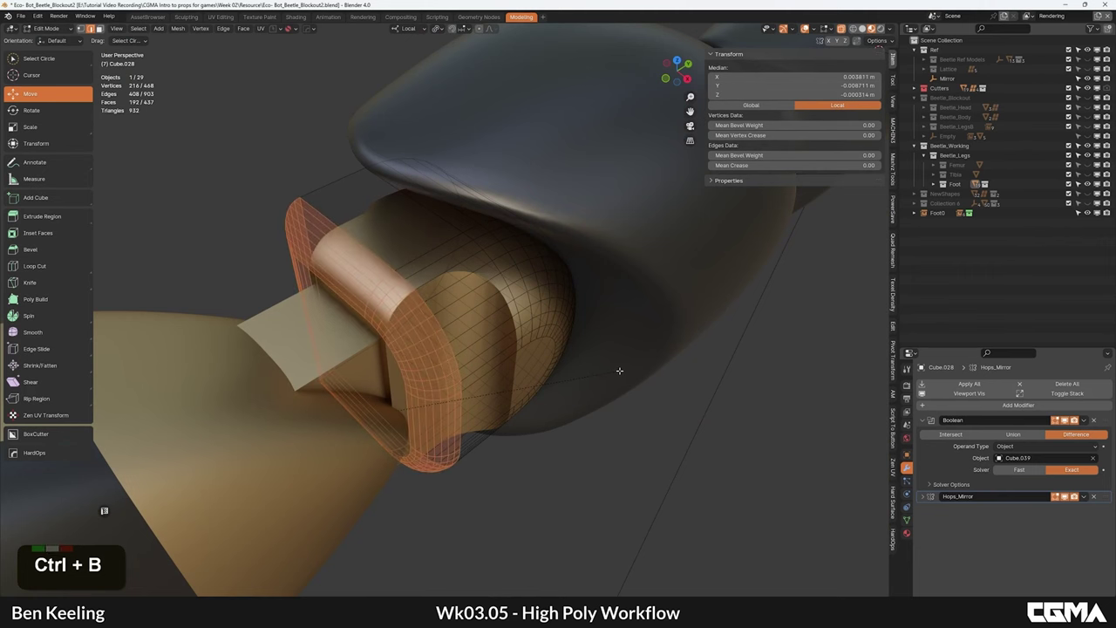
pyautogui.press('Tab')
# Step: Bring back the joint's cutter box and move it about 2.1 mm along Y towards the middle shell
pyautogui.scroll(-3, 477, 374)
pyautogui.keyDown('alt'); pyautogui.moveTo(478, 374); pyautogui.dragTo(456, 332, button='middle'); pyautogui.keyUp('alt')
pyautogui.scroll(4, 456, 331)
pyautogui.press('q')
pyautogui.click(456, 333)
pyautogui.click(448, 333)
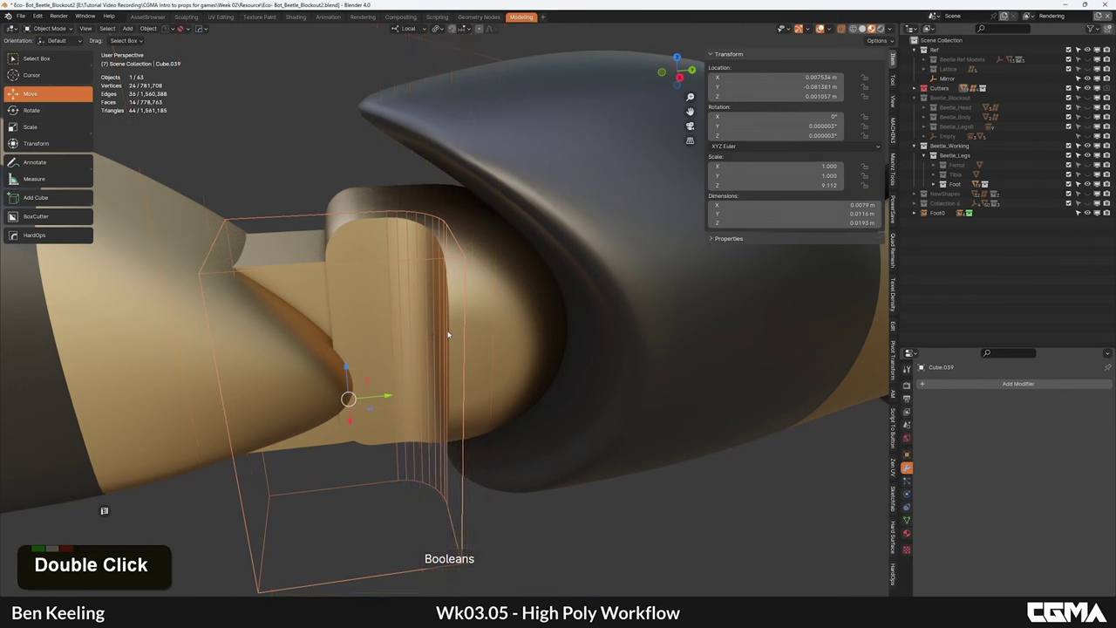
pyautogui.moveTo(385, 396); pyautogui.dragTo(423, 394)
pyautogui.keyDown('alt'); pyautogui.moveTo(406, 391); pyautogui.dragTo(375, 381, button='middle'); pyautogui.keyUp('alt')
pyautogui.scroll(-2, 456, 409)
# Step: Move a side edge at the pointed end of the gold leg piece slightly along local Y
pyautogui.click(293, 378)
pyautogui.scroll(-3, 417, 385)
pyautogui.press('Tab')
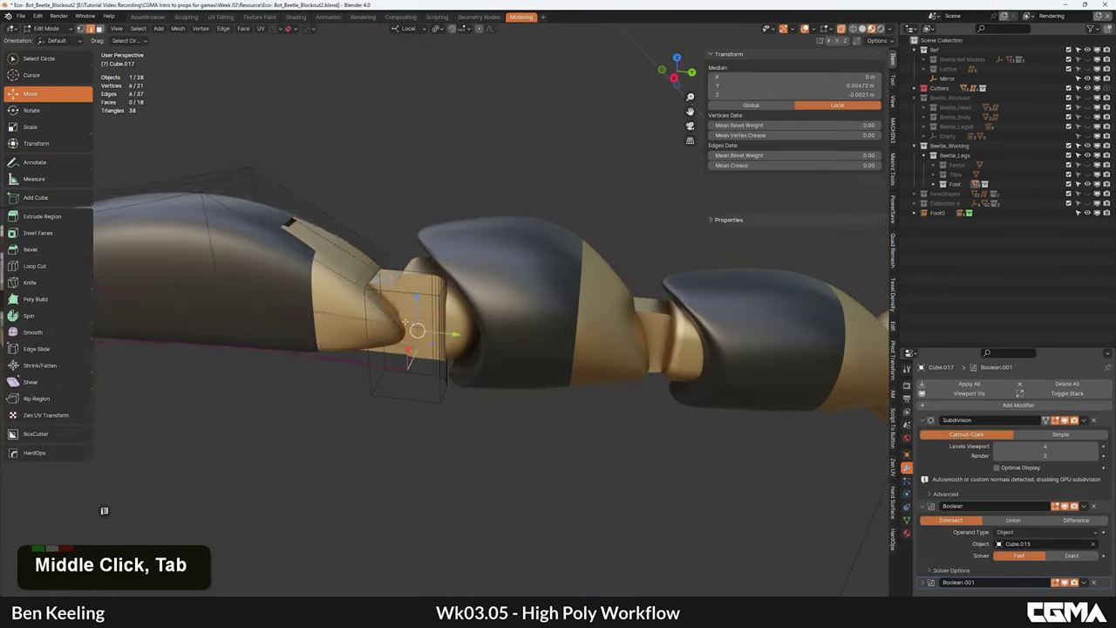
pyautogui.scroll(4, 504, 391)
pyautogui.press('2')
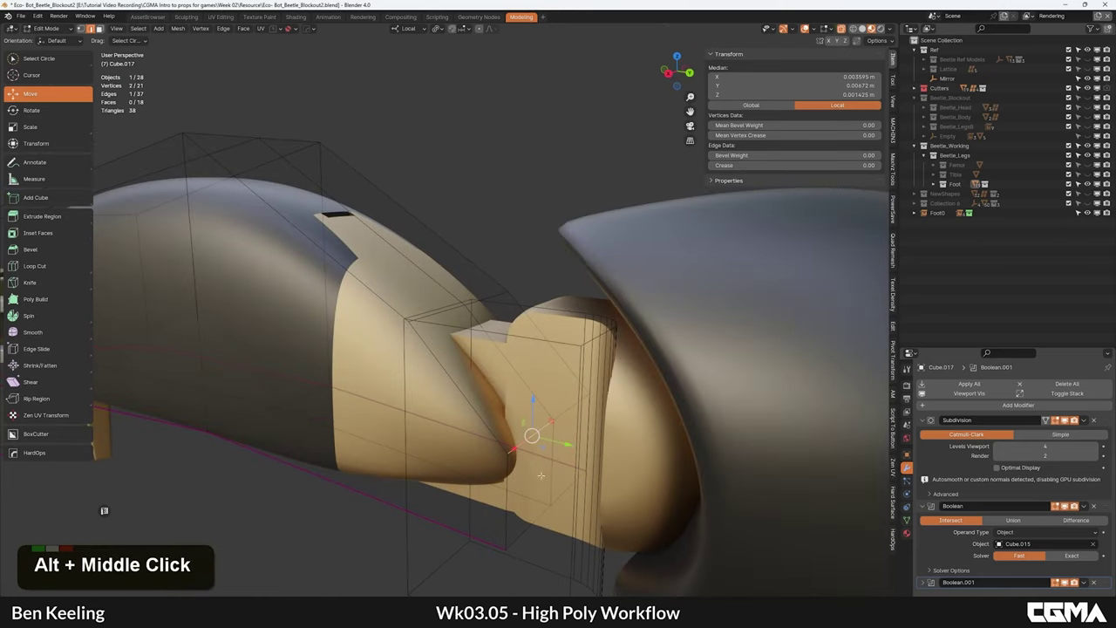
pyautogui.keyDown('alt'); pyautogui.moveTo(524, 459); pyautogui.dragTo(575, 449, button='middle'); pyautogui.keyUp('alt')
pyautogui.moveTo(575, 449)
pyautogui.keyDown('shift'); pyautogui.mouseDown()
pyautogui.moveTo(559, 450)
pyautogui.moveTo(571, 451)
pyautogui.mouseUp(); pyautogui.keyUp('shift')
pyautogui.scroll(-4, 543, 410)
pyautogui.press('Tab')
# Step: Examine the connecting link between the gold leg piece and the joint from above and from the sides
pyautogui.keyDown('alt'); pyautogui.moveTo(543, 411); pyautogui.dragTo(514, 348, button='middle'); pyautogui.keyUp('alt')
pyautogui.click(511, 325)
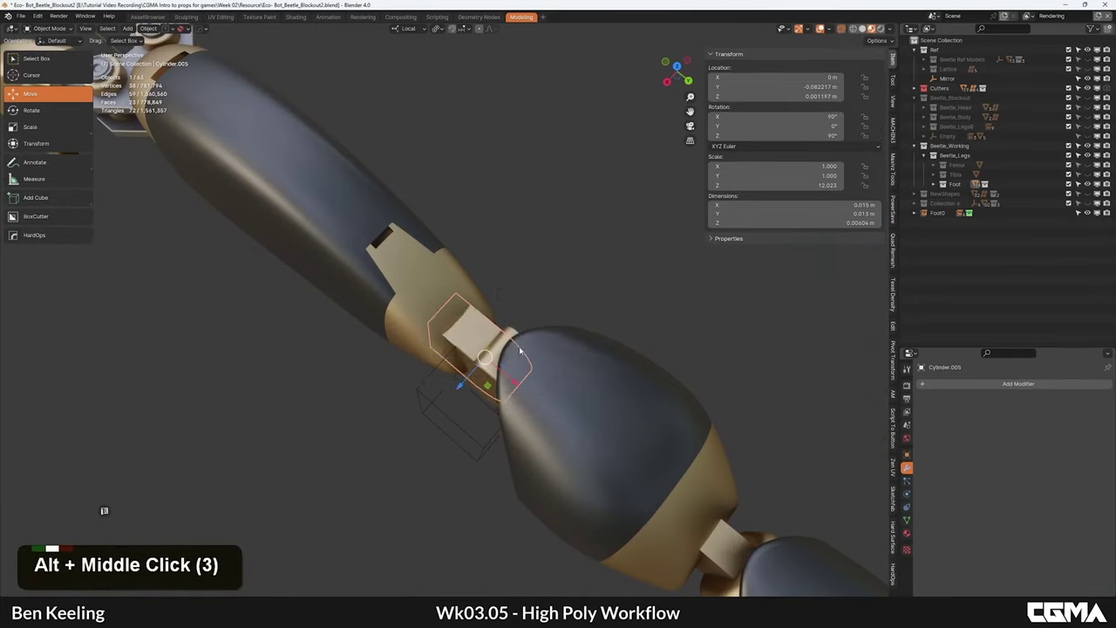
pyautogui.press('`')
pyautogui.click(503, 259)
pyautogui.scroll(4, 476, 359)
pyautogui.scroll(-3, 475, 359)
pyautogui.keyDown('alt'); pyautogui.moveTo(505, 391); pyautogui.dragTo(429, 307, button='middle'); pyautogui.keyUp('alt')
pyautogui.keyDown('alt'); pyautogui.moveTo(433, 349); pyautogui.dragTo(502, 262, button='middle'); pyautogui.keyUp('alt')
pyautogui.click(458, 315)
pyautogui.scroll(4, 467, 334)
pyautogui.scroll(-3, 474, 341)
# Step: With the wireframe overlay on, draw a box about 7.3 by 13.1 mm over the gold leg piece's end in top view
pyautogui.press('F4')
pyautogui.click(514, 423)
pyautogui.keyDown('alt'); pyautogui.moveTo(509, 329); pyautogui.dragTo(546, 344, button='middle'); pyautogui.keyUp('alt')
pyautogui.press('`')
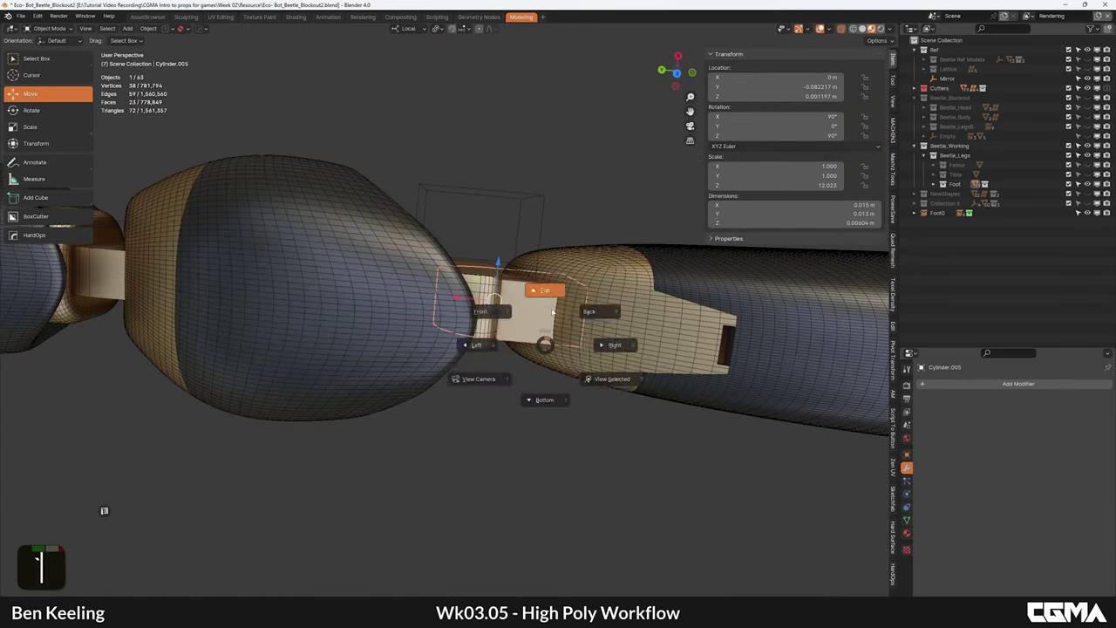
pyautogui.moveTo(575, 382); pyautogui.dragTo(489, 395, button='middle')
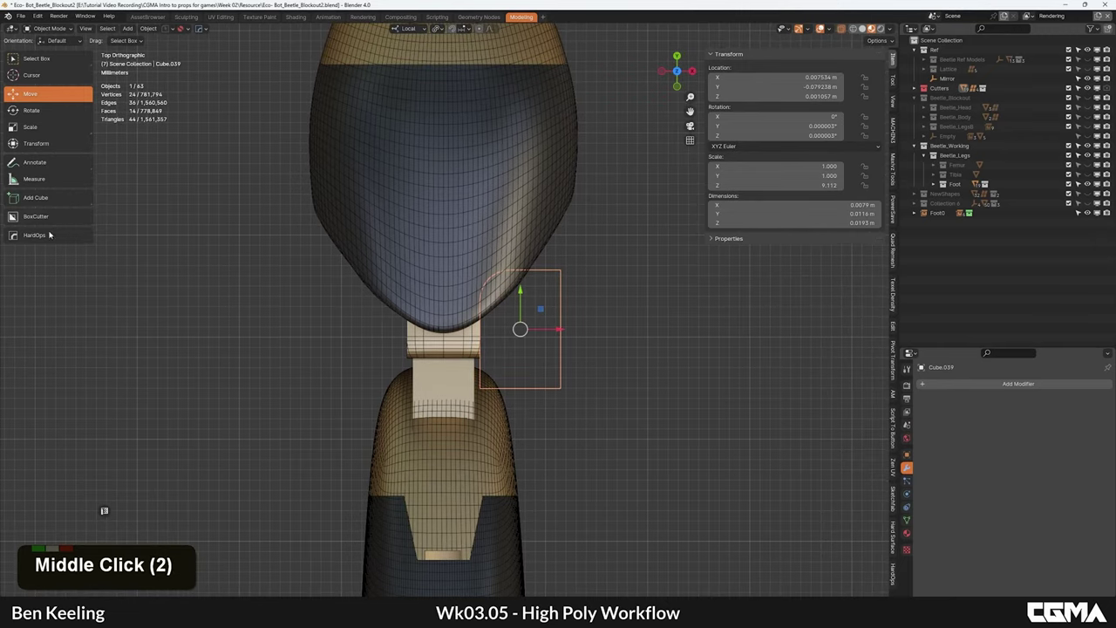
pyautogui.click(48, 201)
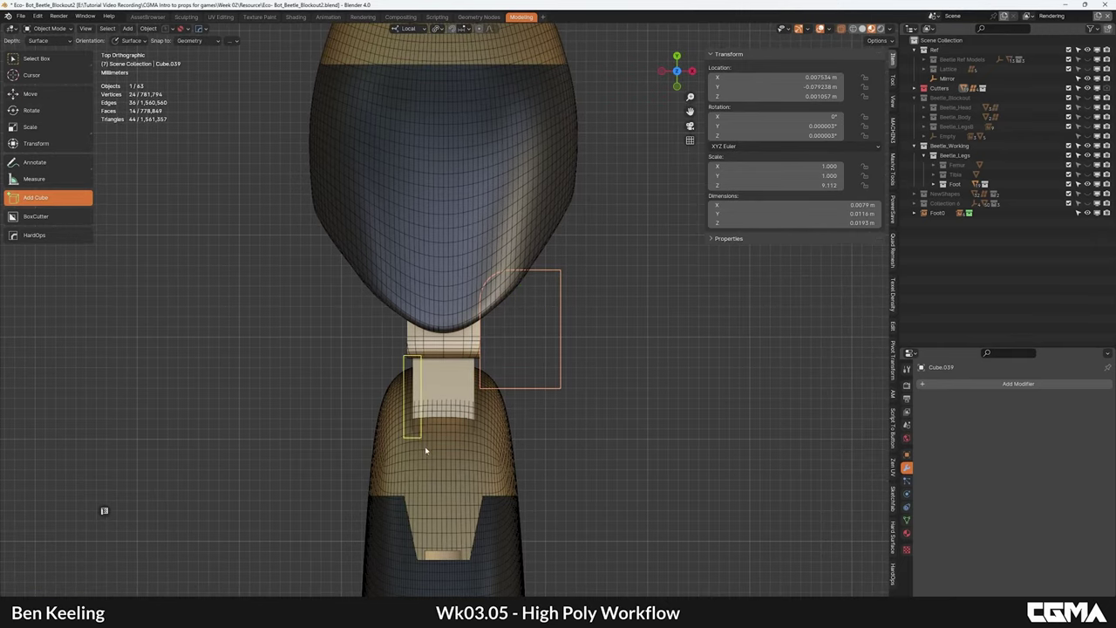
pyautogui.moveTo(478, 490); pyautogui.dragTo(479, 490)
pyautogui.click(486, 396)
# Step: Scale the new box along local Z to about 5 so it passes through the gold leg piece
pyautogui.keyDown('alt'); pyautogui.moveTo(486, 398); pyautogui.dragTo(420, 353, button='middle'); pyautogui.keyUp('alt')
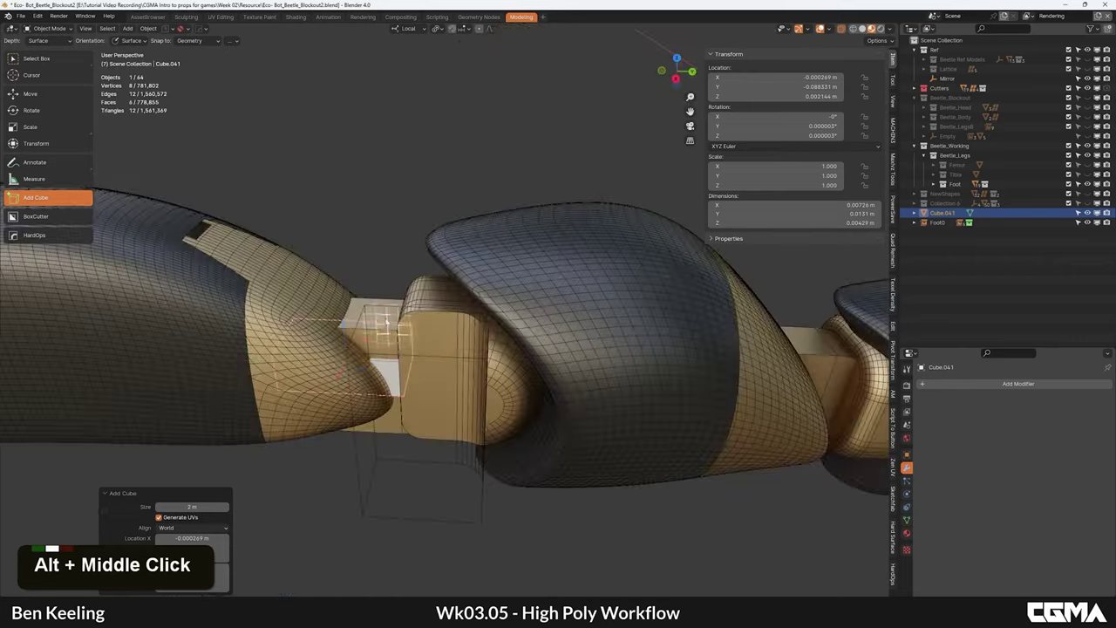
pyautogui.press('w')
pyautogui.click(458, 33)
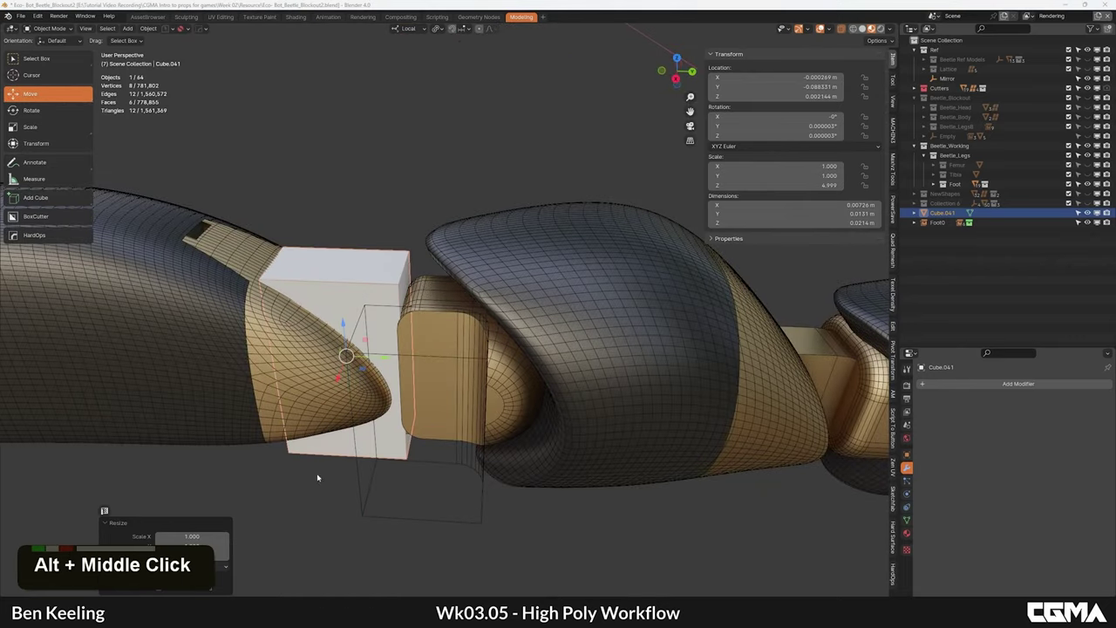
pyautogui.keyDown('alt'); pyautogui.moveTo(380, 545); pyautogui.dragTo(356, 567, button='middle'); pyautogui.keyUp('alt')
# Step: Cut the tall box out of the gold leg piece with a Difference boolean and expand only that modifier's settings
pyautogui.keyDown('shift'); pyautogui.click(270, 235); pyautogui.keyUp('shift')
pyautogui.hotkey('ctrl', 'z')
pyautogui.keyDown('shift'); pyautogui.click(278, 240); pyautogui.keyUp('shift')
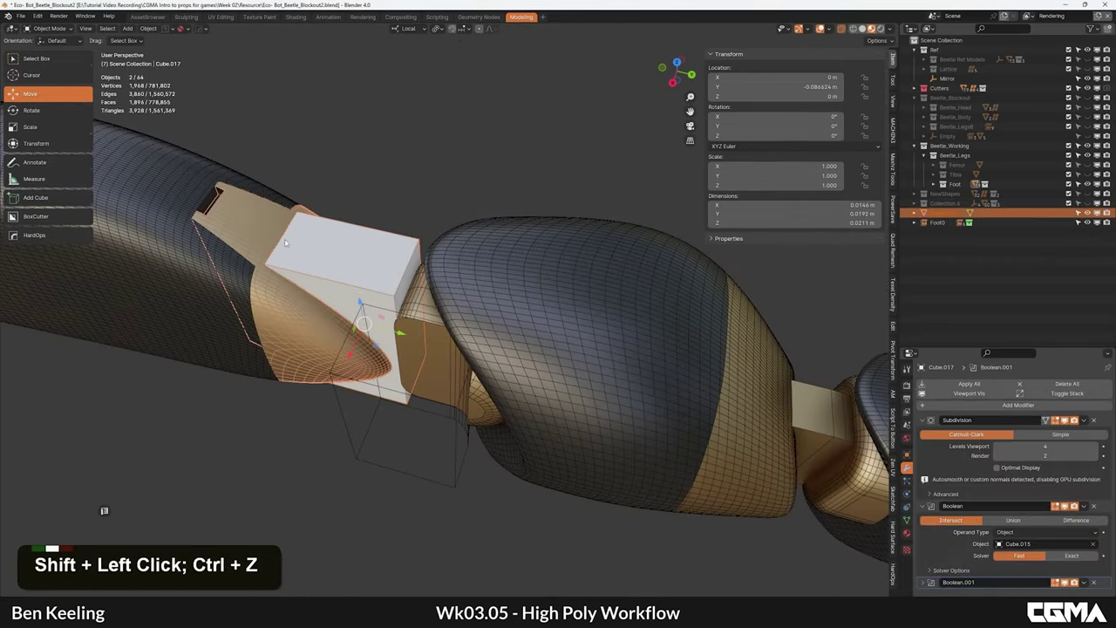
pyautogui.hotkey('ctrl', '-')
pyautogui.keyDown('alt'); pyautogui.moveTo(286, 243); pyautogui.dragTo(434, 293, button='middle'); pyautogui.keyUp('alt')
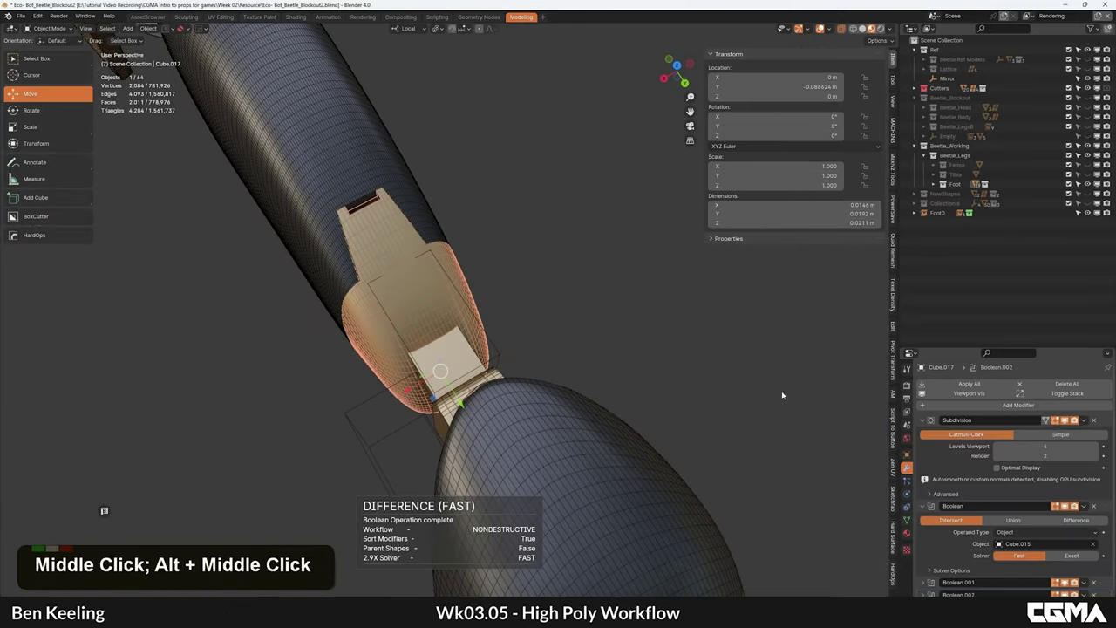
pyautogui.moveTo(923, 424); pyautogui.dragTo(918, 449)
pyautogui.click(922, 459)
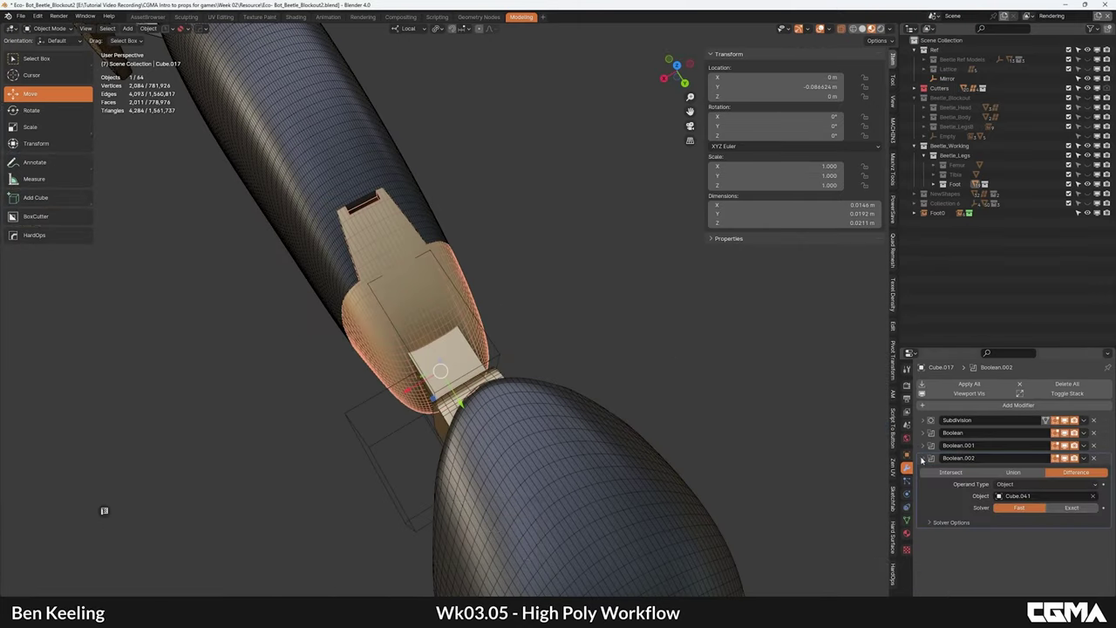
# Step: Scale the cutter box along Z to about 10.15 and lower it about 4 mm along local Z
pyautogui.keyDown('alt'); pyautogui.moveTo(558, 339); pyautogui.dragTo(462, 291, button='middle'); pyautogui.keyUp('alt')
pyautogui.click(557, 324)
pyautogui.keyDown('alt'); pyautogui.moveTo(490, 342); pyautogui.dragTo(505, 367, button='middle'); pyautogui.keyUp('alt')
pyautogui.scroll(3, 551, 325)
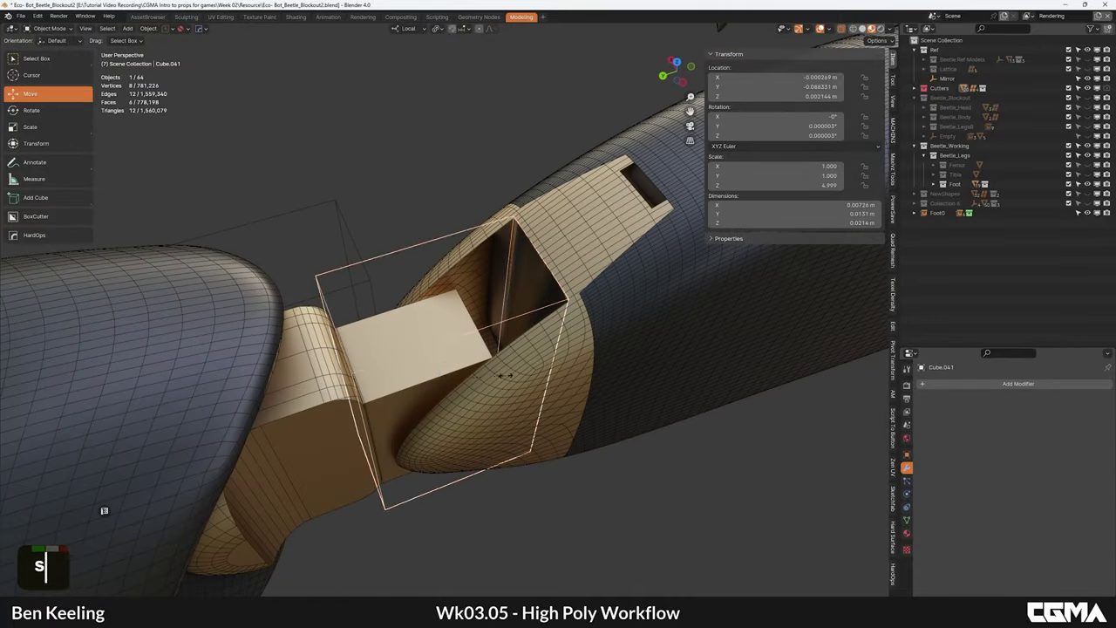
pyautogui.click(540, 311)
pyautogui.keyDown('alt'); pyautogui.moveTo(539, 312); pyautogui.dragTo(476, 295, button='middle'); pyautogui.keyUp('alt')
pyautogui.click(428, 449)
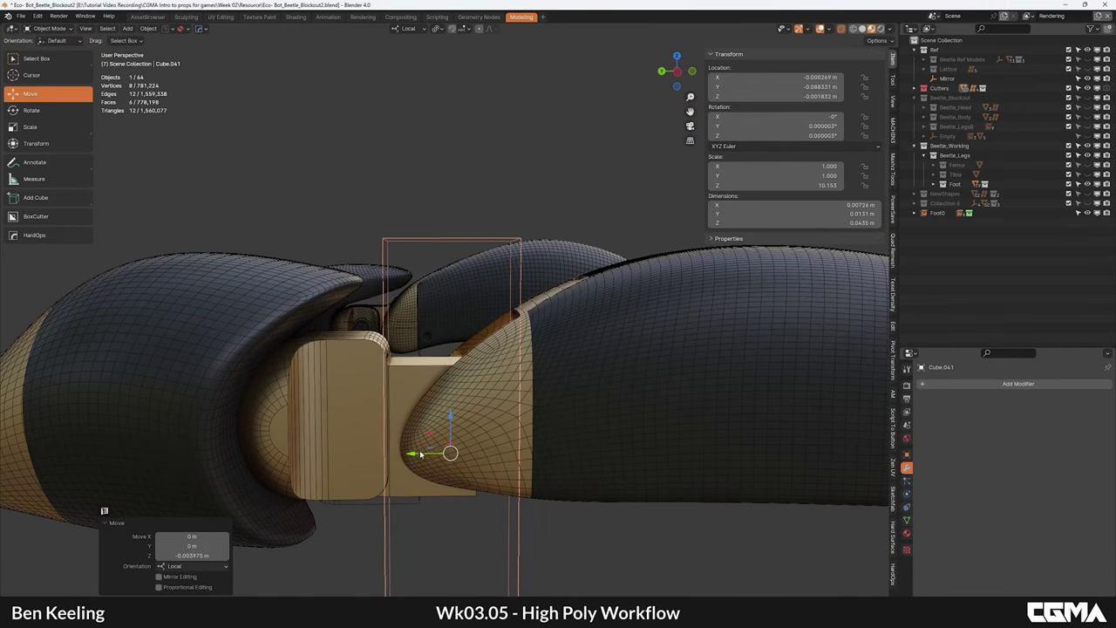
# Step: Shift the cutter box about 3 mm along local Y toward the joint
pyautogui.moveTo(394, 452); pyautogui.dragTo(384, 452)
pyautogui.keyDown('alt'); pyautogui.moveTo(472, 378); pyautogui.dragTo(672, 397, button='middle'); pyautogui.keyUp('alt')
pyautogui.scroll(4, 486, 357)
pyautogui.keyDown('alt'); pyautogui.moveTo(486, 356); pyautogui.dragTo(657, 282, button='middle'); pyautogui.keyUp('alt')
pyautogui.press('F4')
pyautogui.keyDown('alt'); pyautogui.moveTo(560, 341); pyautogui.dragTo(443, 326, button='middle'); pyautogui.keyUp('alt')
pyautogui.press('F4')
pyautogui.scroll(2, 535, 336)
pyautogui.scroll(-2, 534, 338)
pyautogui.keyDown('alt'); pyautogui.moveTo(529, 342); pyautogui.dragTo(548, 373, button='middle'); pyautogui.keyUp('alt')
# Step: Isolate the gold leg piece, switch its latest boolean's solver to Fast, and exit the isolated view
pyautogui.click(637, 306)
pyautogui.keyDown('alt'); pyautogui.moveTo(637, 306); pyautogui.dragTo(598, 332, button='middle'); pyautogui.keyUp('alt')
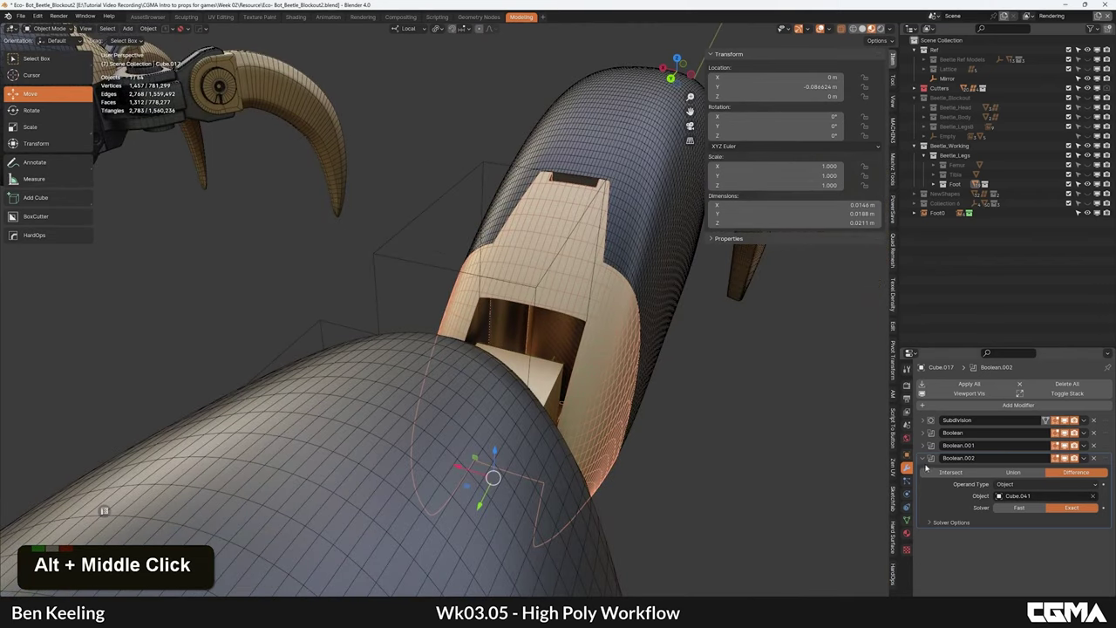
pyautogui.click(923, 458)
pyautogui.press('KP_Divide')
pyautogui.keyDown('alt'); pyautogui.moveTo(590, 337); pyautogui.dragTo(528, 401, button='middle'); pyautogui.keyUp('alt')
pyautogui.scroll(-2, 520, 331)
pyautogui.click(922, 458)
pyautogui.click(1028, 508)
pyautogui.keyDown('alt'); pyautogui.moveTo(471, 340); pyautogui.dragTo(647, 435, button='middle'); pyautogui.keyUp('alt')
pyautogui.keyDown('alt'); pyautogui.moveTo(436, 284); pyautogui.dragTo(530, 386, button='middle'); pyautogui.keyUp('alt')
pyautogui.scroll(3, 494, 306)
pyautogui.scroll(-2, 497, 297)
pyautogui.press('/')
# Step: Set the cutter box's X location to 0 and switch the gold leg piece's latest boolean solver to Exact
pyautogui.press('`')
pyautogui.moveTo(394, 244); pyautogui.dragTo(456, 309, button='middle')
pyautogui.click(476, 389)
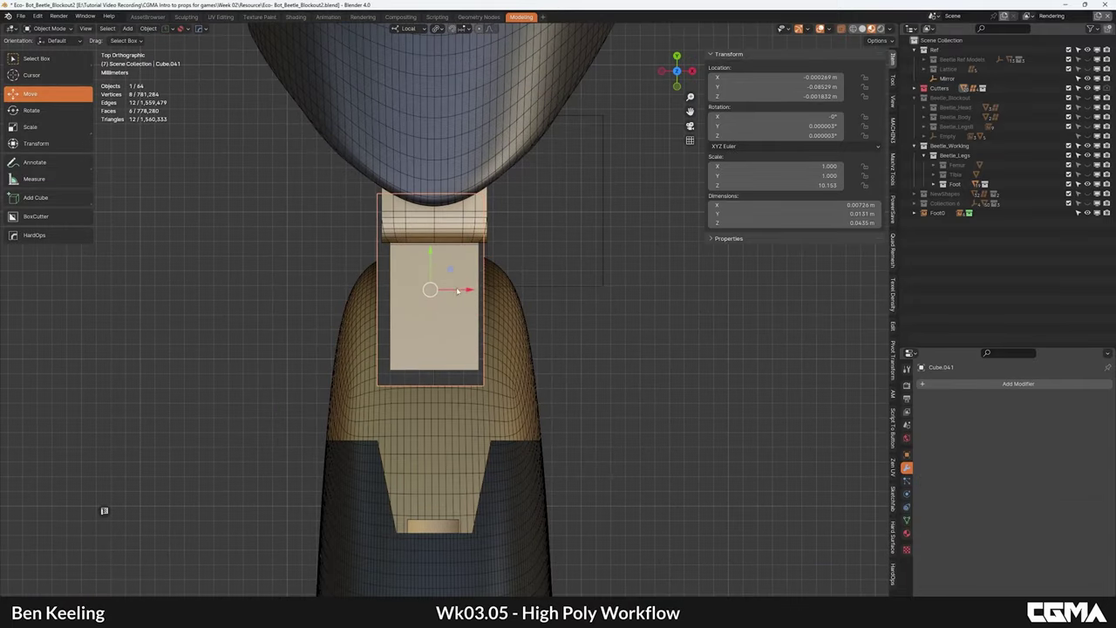
pyautogui.write('0')
pyautogui.press('Return')
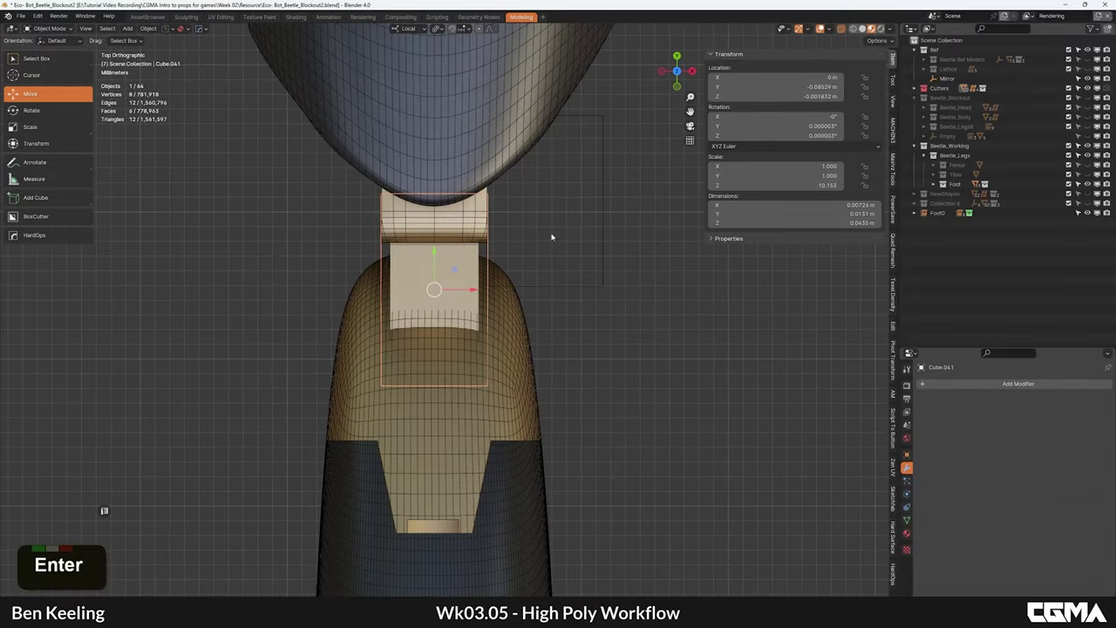
pyautogui.click(411, 454)
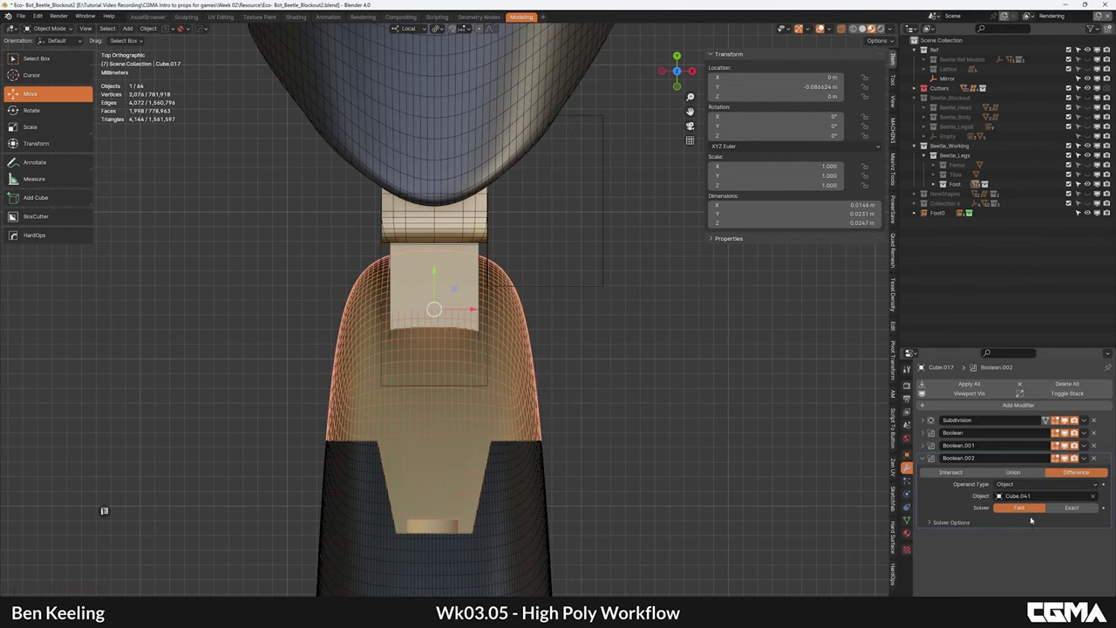
pyautogui.scroll(3, 410, 351)
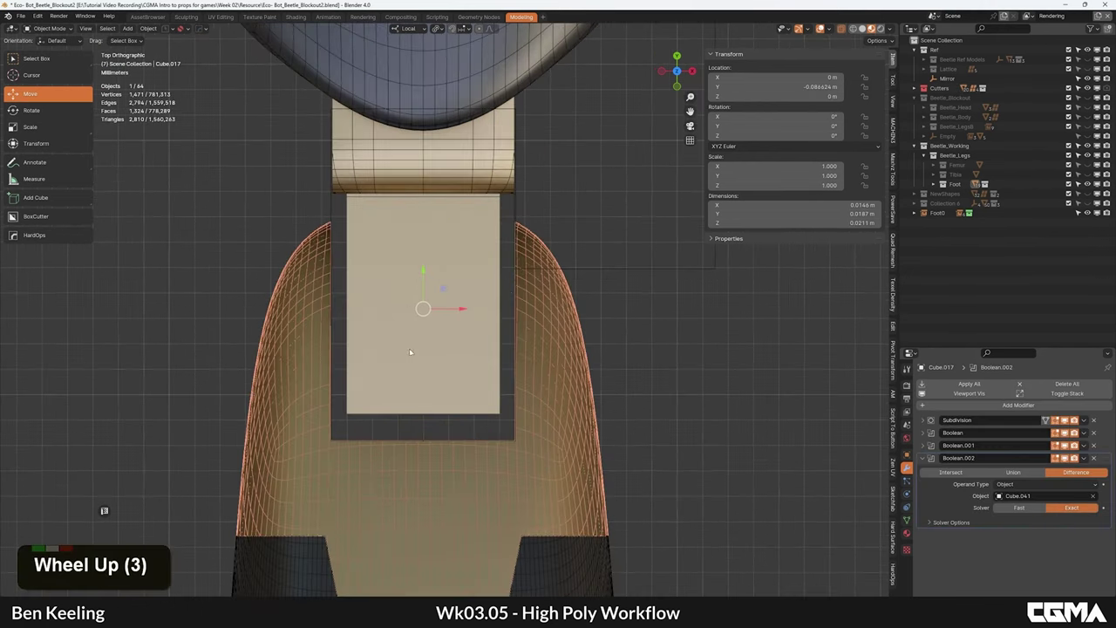
# Step: Narrow the cutter box to about 0.88 along X and move its slot-end vertices about 0.8 mm along local Y toward the joint block
pyautogui.click(512, 231)
pyautogui.scroll(-2, 395, 345)
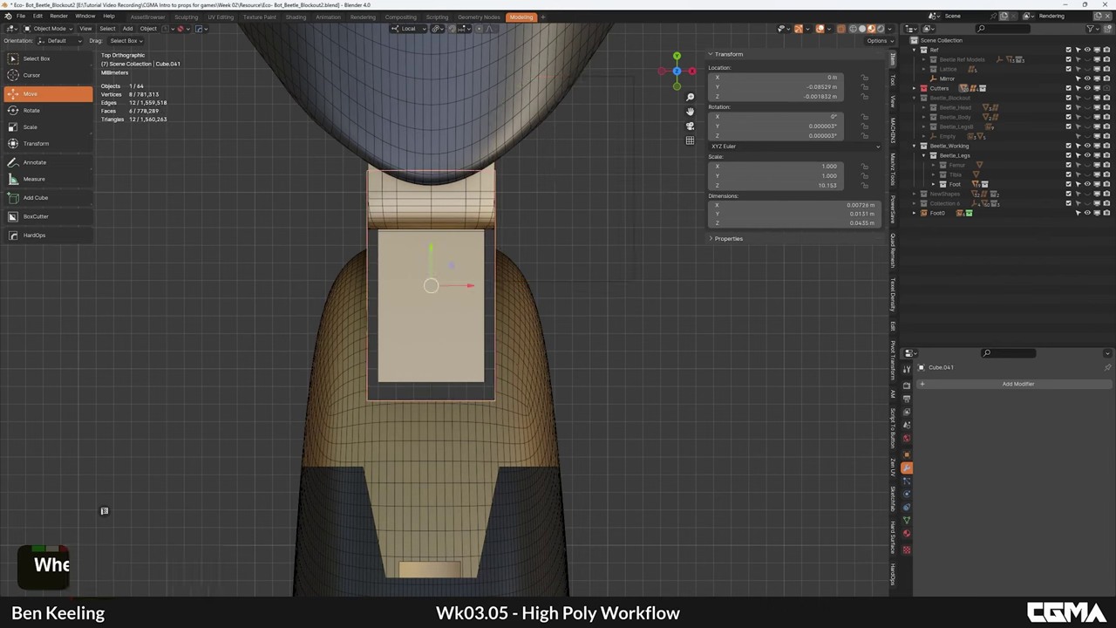
pyautogui.click(629, 294)
pyautogui.press('Tab')
pyautogui.press('1')
pyautogui.click(532, 431)
pyautogui.moveTo(530, 434); pyautogui.dragTo(364, 383)
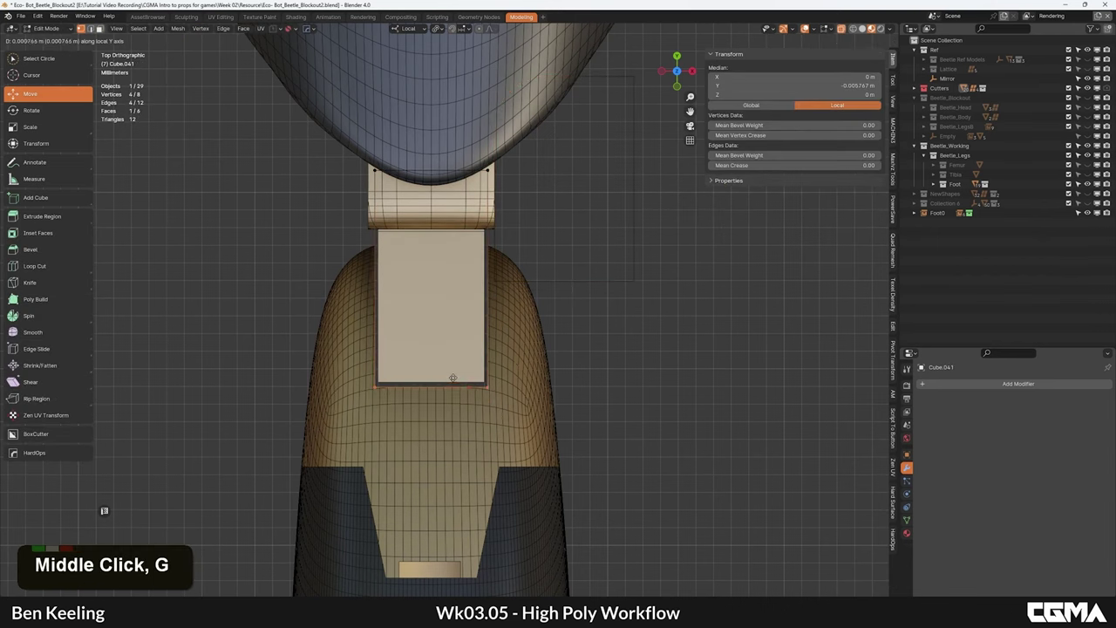
pyautogui.click(452, 377)
pyautogui.press('Tab')
# Step: Scale the cutter box's geometry along X to about 7.13 mm wide
pyautogui.scroll(-2, 486, 366)
pyautogui.keyDown('alt'); pyautogui.moveTo(486, 366); pyautogui.dragTo(509, 325, button='middle'); pyautogui.keyUp('alt')
pyautogui.click(529, 297)
pyautogui.keyDown('alt'); pyautogui.moveTo(500, 231); pyautogui.dragTo(516, 242, button='middle'); pyautogui.keyUp('alt')
pyautogui.click(517, 249)
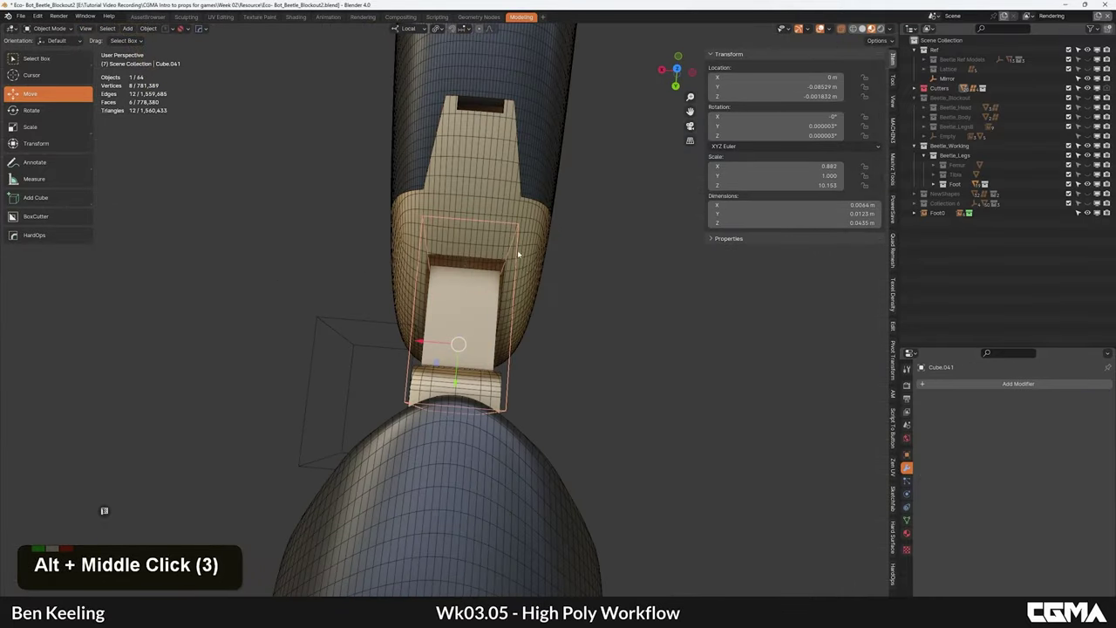
pyautogui.press('Tab')
pyautogui.press('s')
pyautogui.press('x')
pyautogui.click(528, 283)
pyautogui.press('Tab')
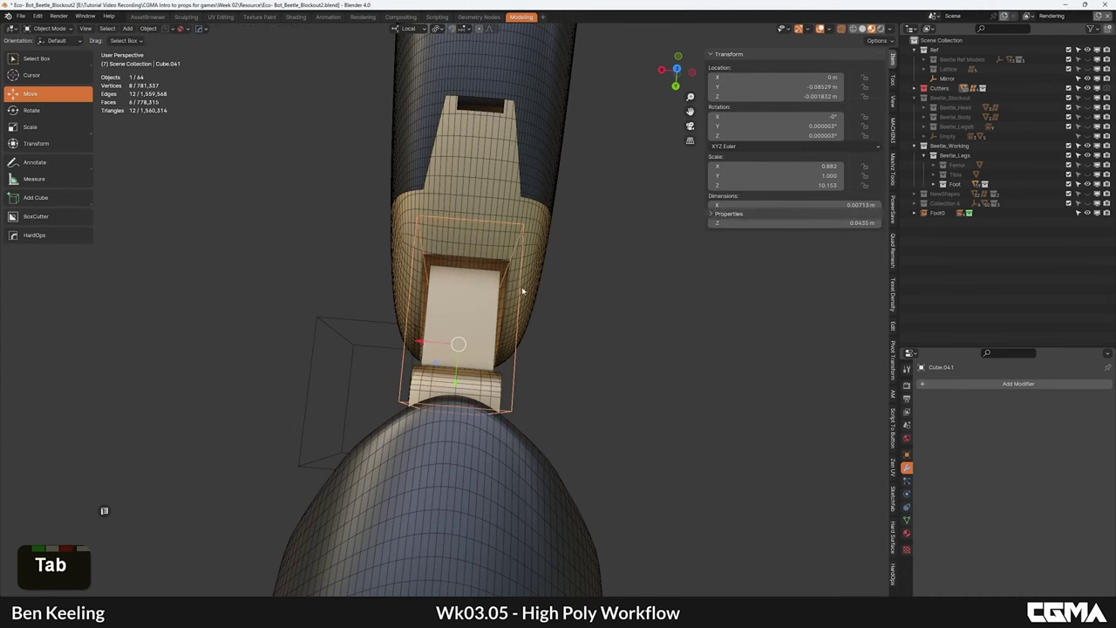
# Step: Set the gold leg piece's latest boolean solver to Fast and hide the cutter box
pyautogui.click(539, 259)
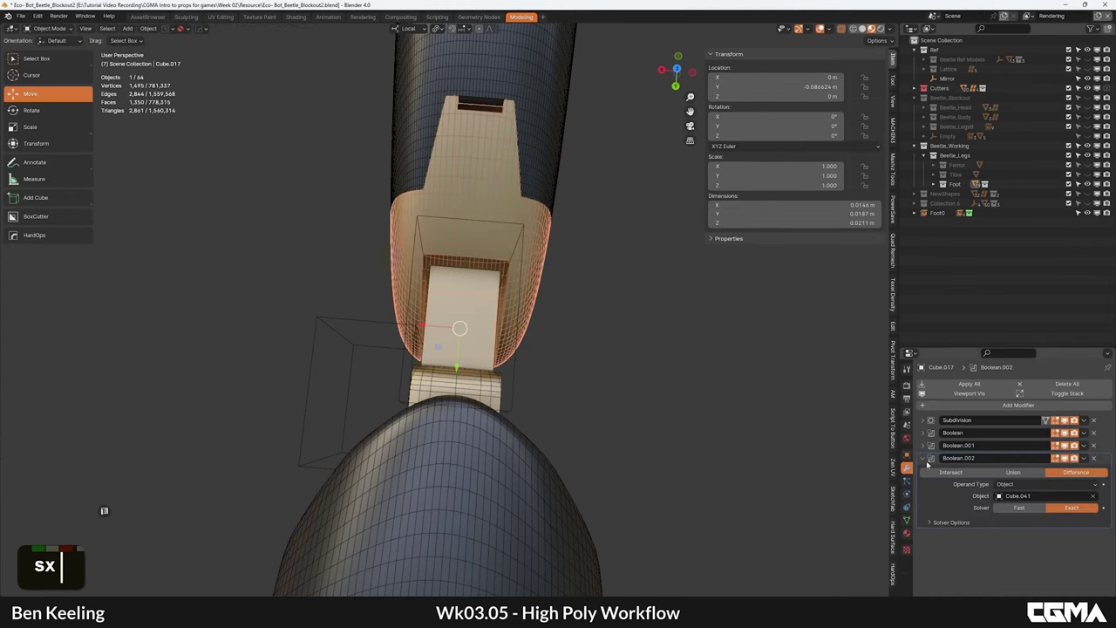
pyautogui.keyDown('alt'); pyautogui.moveTo(427, 268); pyautogui.dragTo(527, 268, button='middle'); pyautogui.keyUp('alt')
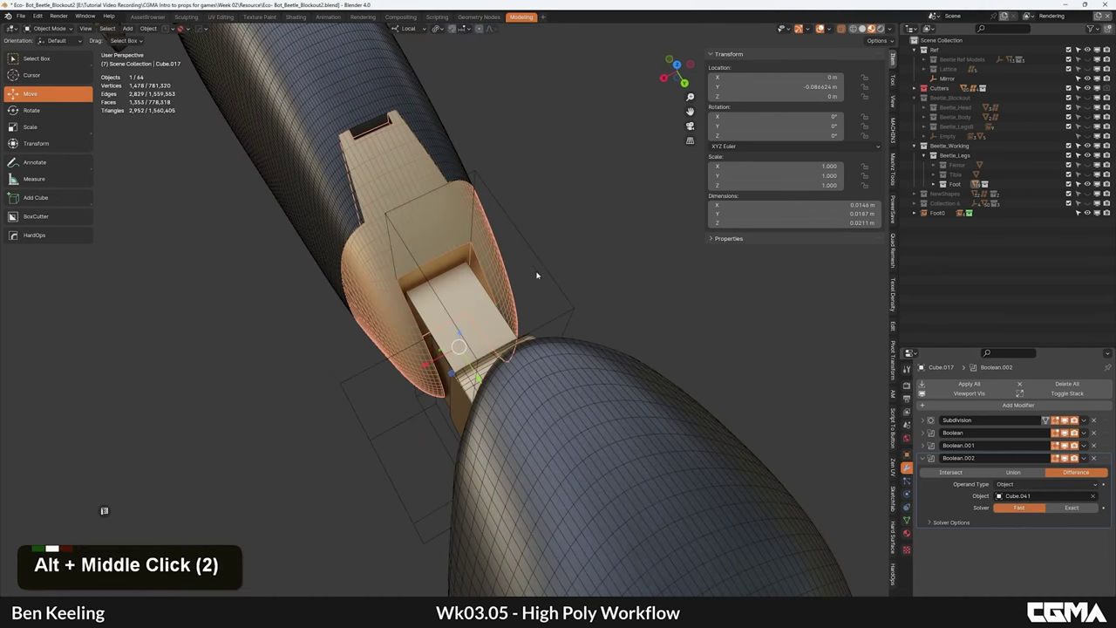
pyautogui.click(542, 266)
pyautogui.press('h')
pyautogui.keyDown('alt'); pyautogui.moveTo(428, 283); pyautogui.dragTo(365, 374, button='middle'); pyautogui.keyUp('alt')
# Step: Examine the joint block in its new slot and compare it with the other joints along the legs
pyautogui.click(448, 314)
pyautogui.scroll(5, 450, 314)
pyautogui.press('Tab')
pyautogui.press('3')
pyautogui.hotkey('alt', 'a')
pyautogui.scroll(-4, 393, 335)
pyautogui.press('Tab')
pyautogui.scroll(-3, 375, 358)
pyautogui.click(365, 374)
pyautogui.scroll(-3, 418, 340)
pyautogui.keyDown('alt'); pyautogui.moveTo(515, 261); pyautogui.dragTo(442, 293, button='middle'); pyautogui.keyUp('alt')
pyautogui.scroll(2, 447, 345)
pyautogui.scroll(-1, 510, 347)
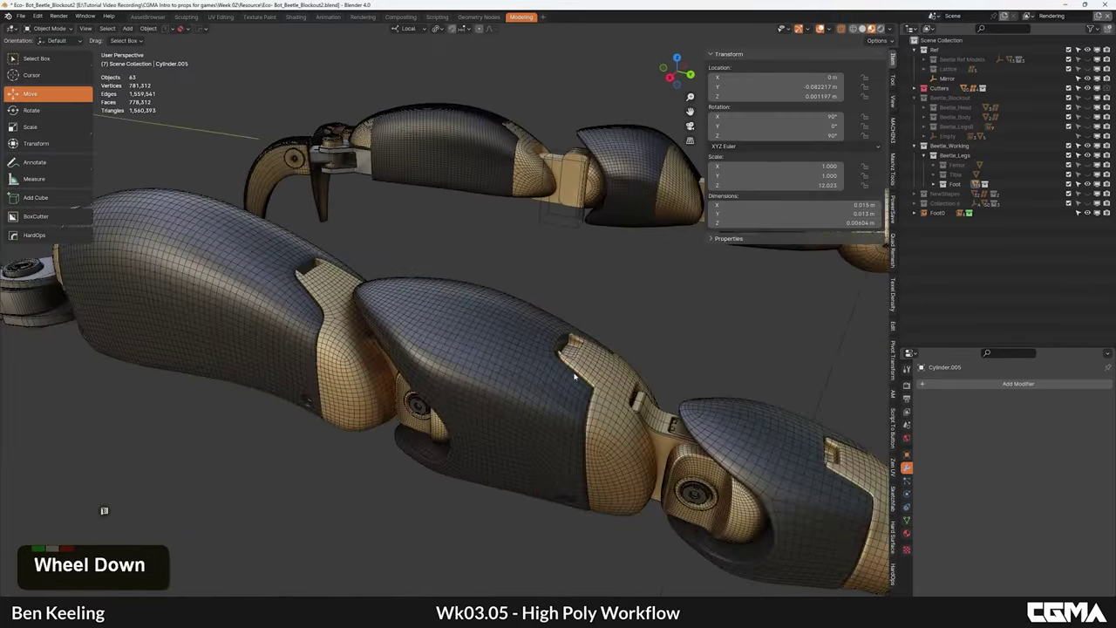
# Step: Pull the joint block's slot-side end face back about 3.3 mm and extrude it about 3.8 mm along local X into the slot
pyautogui.keyDown('alt'); pyautogui.moveTo(549, 227); pyautogui.dragTo(477, 280, button='middle'); pyautogui.keyUp('alt')
pyautogui.click(522, 305)
pyautogui.scroll(4, 514, 309)
pyautogui.press('Tab')
pyautogui.click(480, 284)
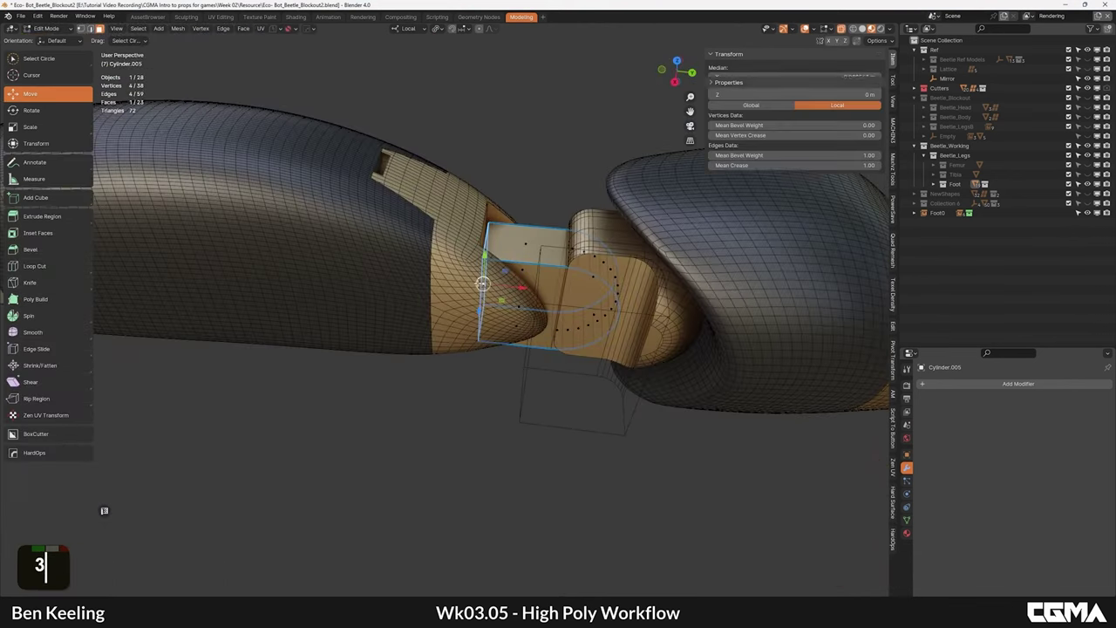
pyautogui.click(532, 290)
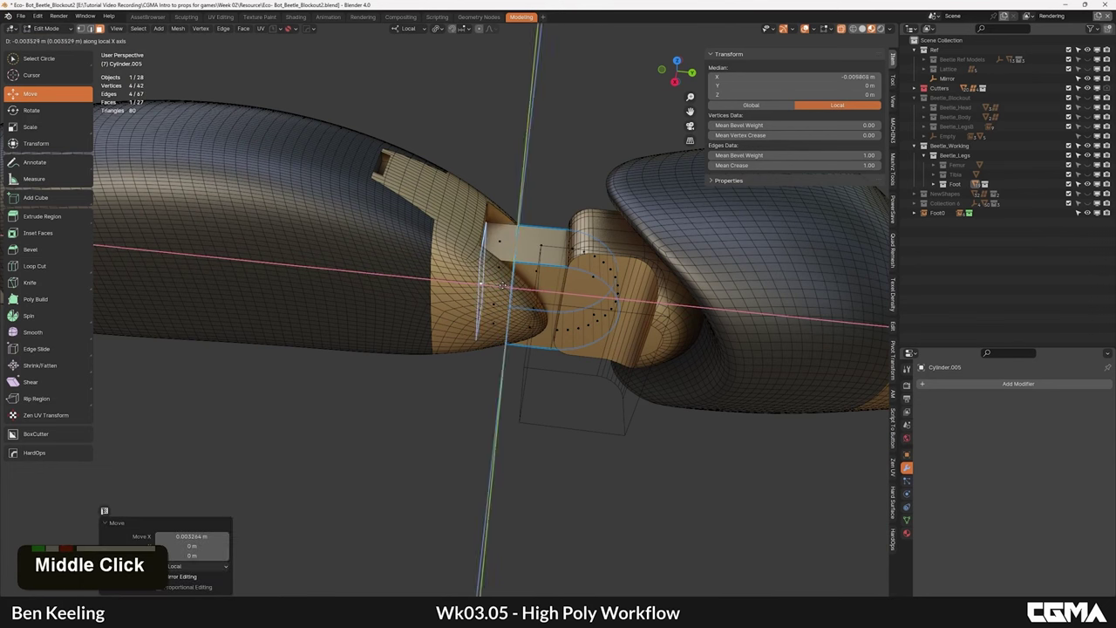
# Step: Raise the top edge of the joint block's extruded end along local Y toward the top of the gold slot
pyautogui.keyDown('alt'); pyautogui.moveTo(558, 290); pyautogui.dragTo(484, 307, button='middle'); pyautogui.keyUp('alt')
pyautogui.press('2')
pyautogui.click(448, 252)
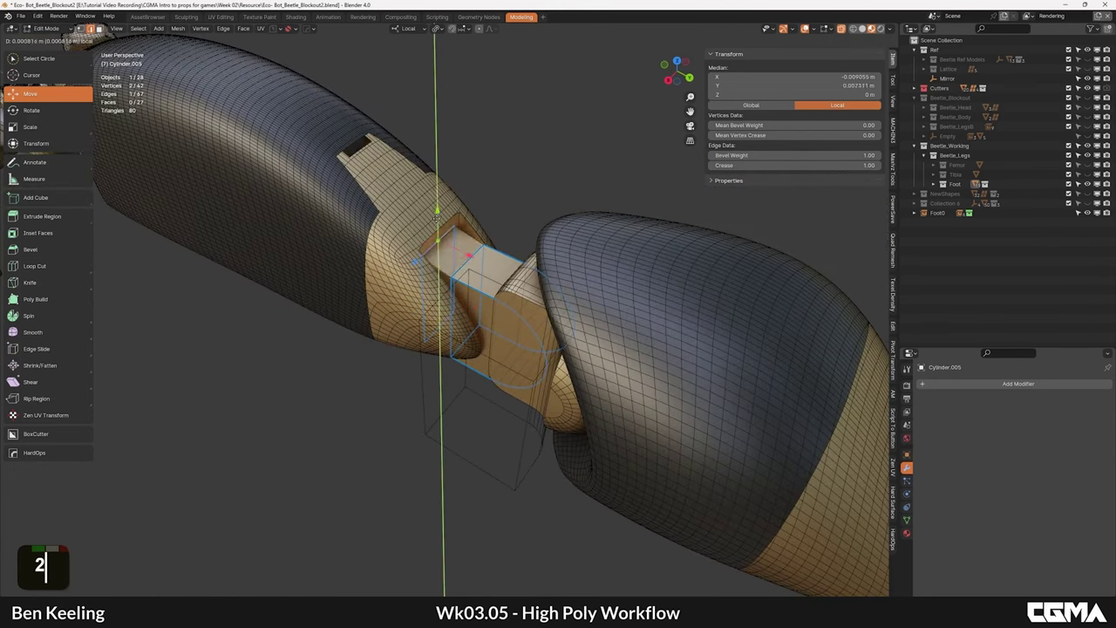
pyautogui.click(434, 208)
pyautogui.keyDown('alt'); pyautogui.moveTo(469, 265); pyautogui.dragTo(526, 264, button='middle'); pyautogui.keyUp('alt')
pyautogui.scroll(3, 522, 234)
pyautogui.click(461, 213)
pyautogui.keyDown('alt'); pyautogui.moveTo(461, 212); pyautogui.dragTo(471, 220, button='middle'); pyautogui.keyUp('alt')
pyautogui.press('Tab')
# Step: In left side view, lower the bottom front vertices of the gold leg piece's cage
pyautogui.click(456, 214)
pyautogui.scroll(-4, 456, 214)
pyautogui.press('KP_3')
pyautogui.scroll(-2, 502, 228)
pyautogui.scroll(4, 505, 257)
pyautogui.scroll(-4, 510, 272)
pyautogui.press('`')
pyautogui.scroll(3, 487, 266)
pyautogui.press('Tab')
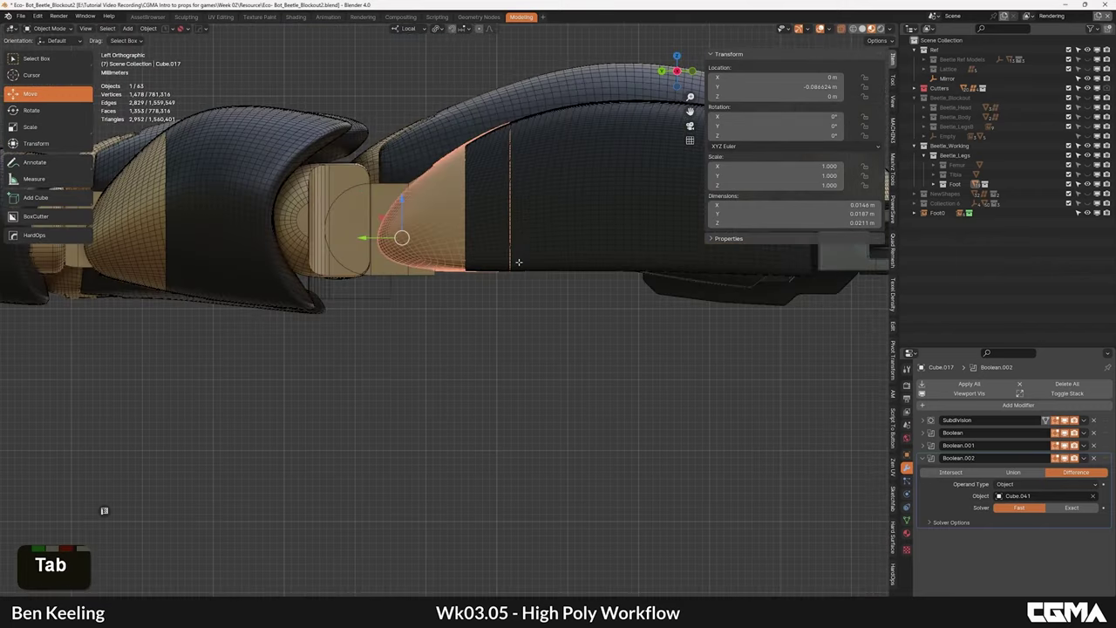
pyautogui.scroll(-2, 501, 279)
pyautogui.press('1')
pyautogui.hotkey('alt', 'a')
pyautogui.scroll(1, 389, 297)
pyautogui.scroll(2, 446, 305)
pyautogui.press('b')
pyautogui.moveTo(435, 311); pyautogui.dragTo(342, 257)
pyautogui.press('g')
pyautogui.press('g')
pyautogui.doubleClick(396, 284)
# Step: Raise the bottom middle vertices of the gold leg piece's cage about 4.5 mm along Z
pyautogui.press('b')
pyautogui.moveTo(634, 302); pyautogui.dragTo(563, 231)
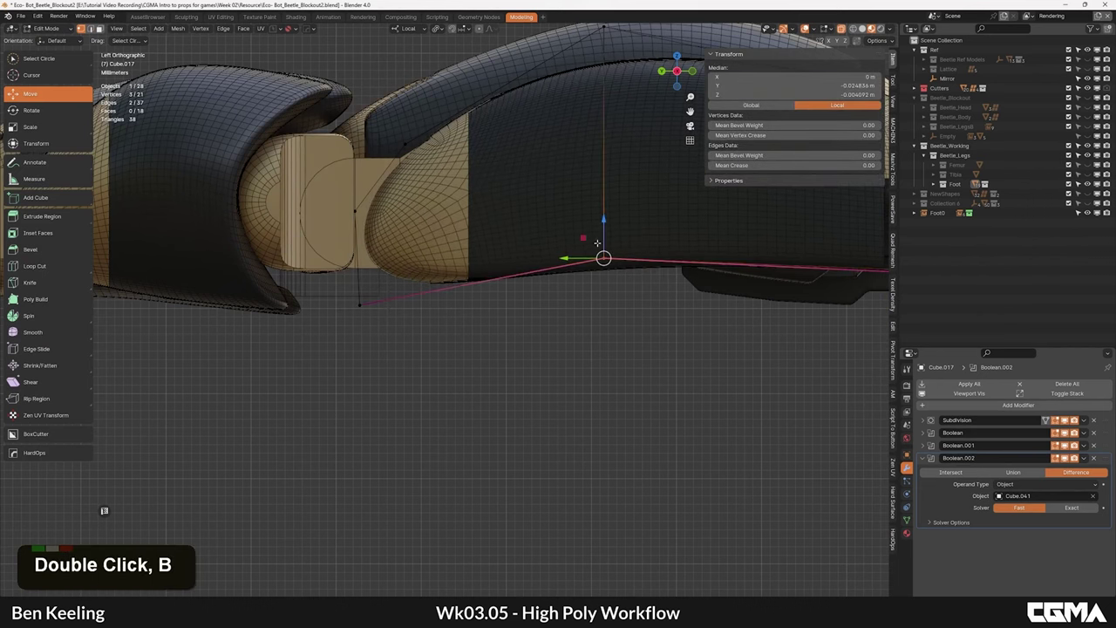
pyautogui.press('g')
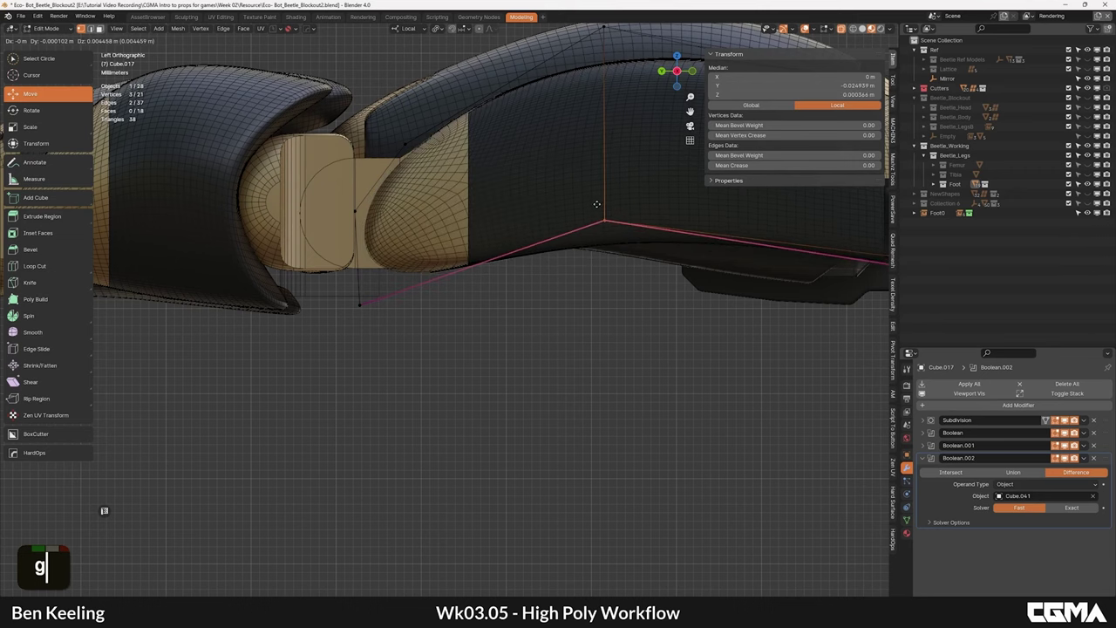
pyautogui.click(596, 205)
pyautogui.press('Tab')
# Step: Bevel the edge loop at the base of the joint block's extruded end into a multi-segment curve
pyautogui.moveTo(445, 231)
pyautogui.keyDown('alt'); pyautogui.mouseDown(button='middle')
pyautogui.moveTo(556, 269)
pyautogui.moveTo(493, 204)
pyautogui.moveTo(383, 235)
pyautogui.moveTo(440, 218)
pyautogui.mouseUp(button='middle'); pyautogui.keyUp('alt')
pyautogui.scroll(3, 462, 284)
pyautogui.moveTo(461, 285)
pyautogui.keyDown('alt'); pyautogui.mouseDown(button='middle')
pyautogui.moveTo(495, 202)
pyautogui.moveTo(474, 267)
pyautogui.mouseUp(button='middle'); pyautogui.keyUp('alt')
pyautogui.click(516, 210)
pyautogui.scroll(3, 475, 268)
pyautogui.press('Tab')
pyautogui.press('2')
pyautogui.click(485, 259)
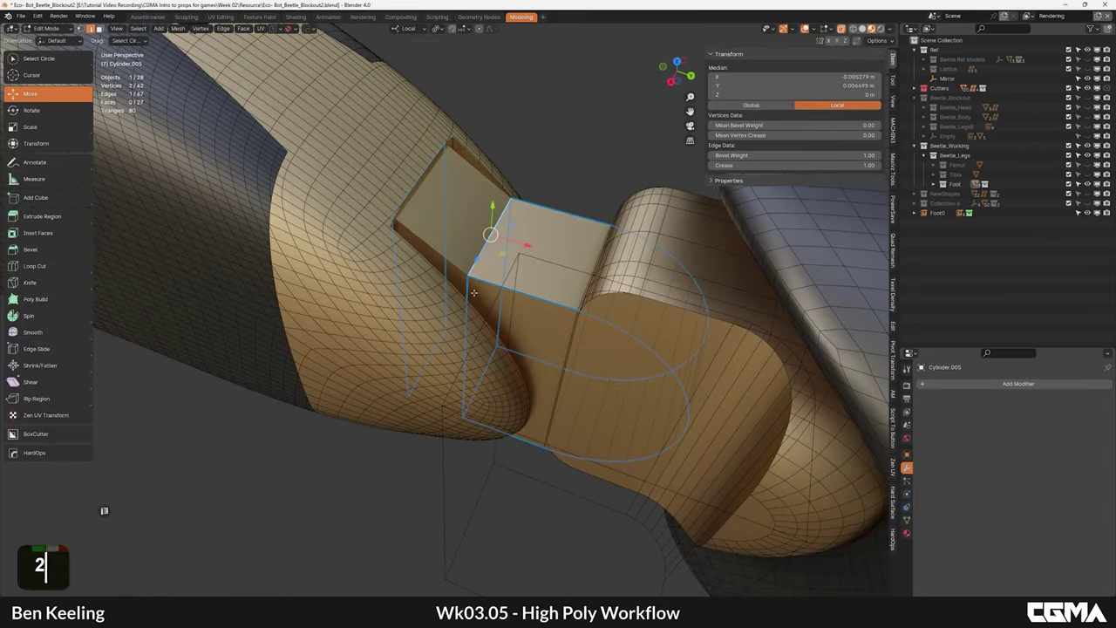
pyautogui.hotkey('ctrl', 'b')
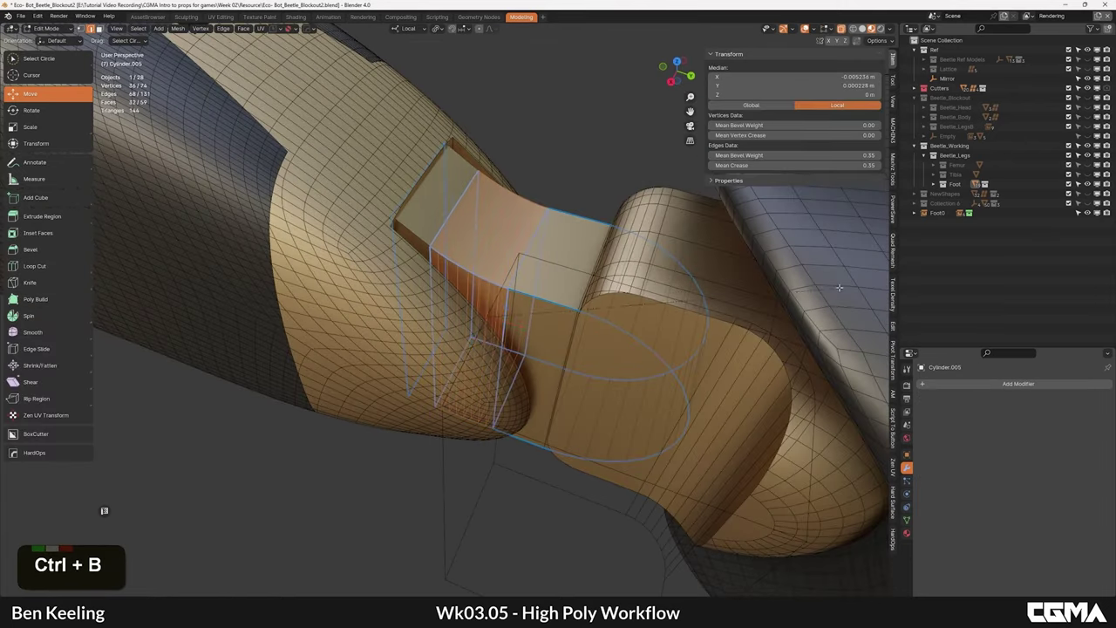
pyautogui.click(842, 289)
pyautogui.press('Tab')
# Step: Turn off the wireframe overlay and clear the sharp marks from the joint block's bevelled section with HardOps Mark
pyautogui.scroll(-3, 640, 275)
pyautogui.keyDown('alt'); pyautogui.moveTo(640, 275); pyautogui.dragTo(480, 284, button='middle'); pyautogui.keyUp('alt')
pyautogui.hotkey('alt', 'a')
pyautogui.scroll(-3, 534, 244)
pyautogui.scroll(4, 566, 293)
pyautogui.click(566, 293)
pyautogui.click(479, 284)
pyautogui.moveTo(480, 285); pyautogui.dragTo(464, 286, button='middle')
pyautogui.press('Tab')
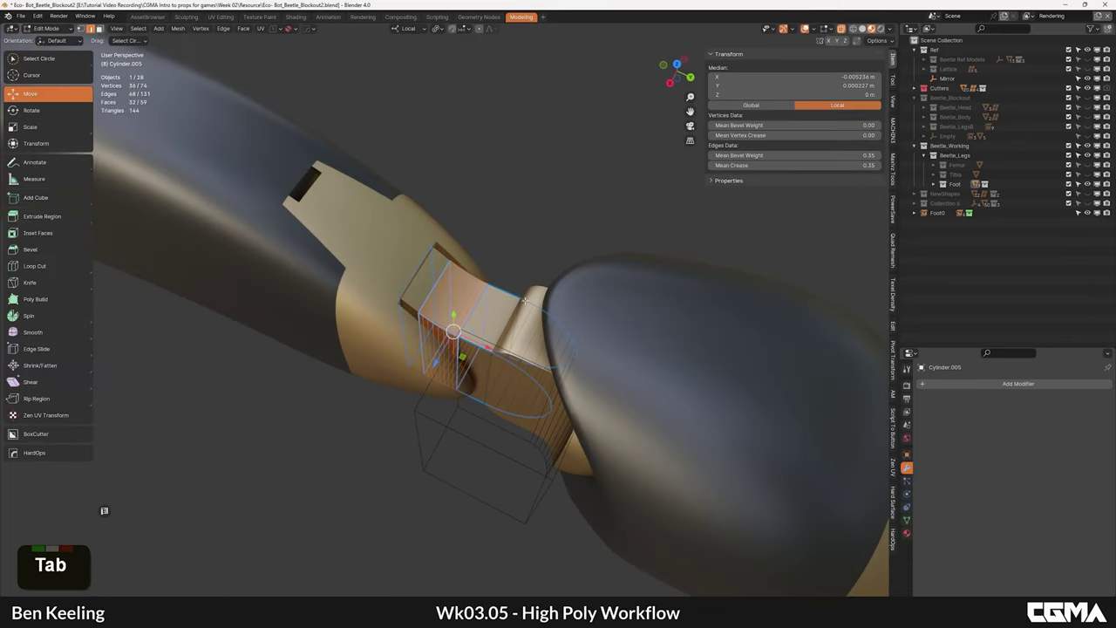
pyautogui.press('q')
pyautogui.click(520, 263)
pyautogui.press('Tab')
# Step: In top view, shift the joint block's end face slightly back from the slot wall along local X
pyautogui.keyDown('alt'); pyautogui.moveTo(521, 266); pyautogui.dragTo(469, 303, button='middle'); pyautogui.keyUp('alt')
pyautogui.scroll(3, 469, 302)
pyautogui.press('`')
pyautogui.click(468, 276)
pyautogui.press('Tab')
pyautogui.press('1')
pyautogui.moveTo(457, 302); pyautogui.dragTo(455, 294)
pyautogui.press('g')
pyautogui.moveTo(487, 304); pyautogui.dragTo(518, 311, button='middle')
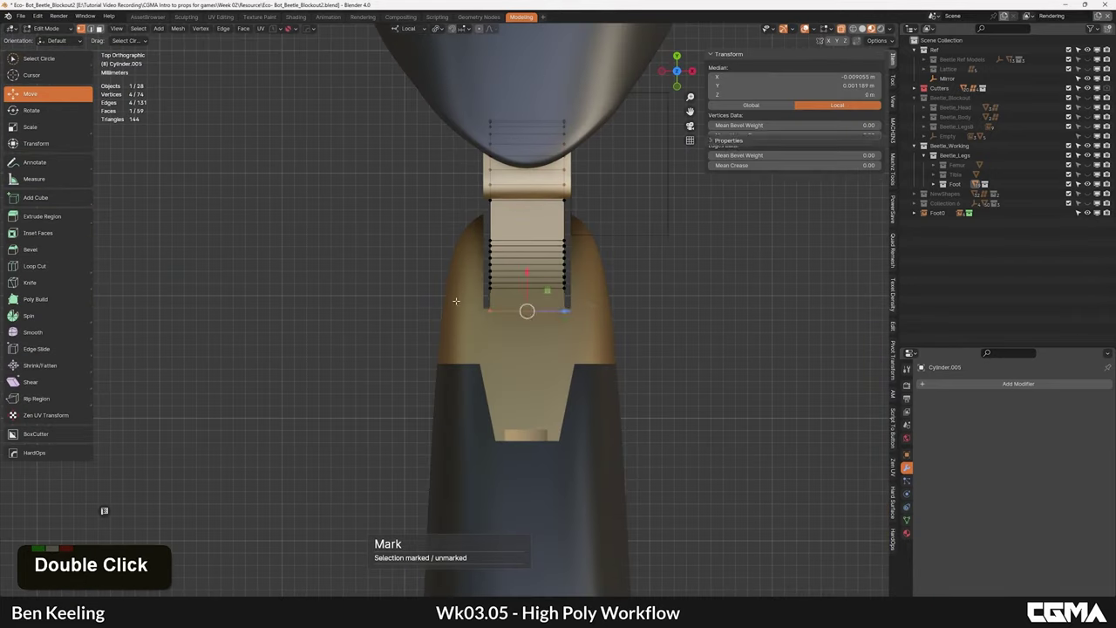
pyautogui.moveTo(524, 282); pyautogui.dragTo(523, 281)
pyautogui.scroll(-1, 571, 286)
pyautogui.press('Tab')
# Step: Add a narrow HardOps bevel with 3 segments and a 30° angle limit to the joint block
pyautogui.keyDown('alt'); pyautogui.moveTo(581, 286); pyautogui.dragTo(480, 241, button='middle'); pyautogui.keyUp('alt')
pyautogui.press('q')
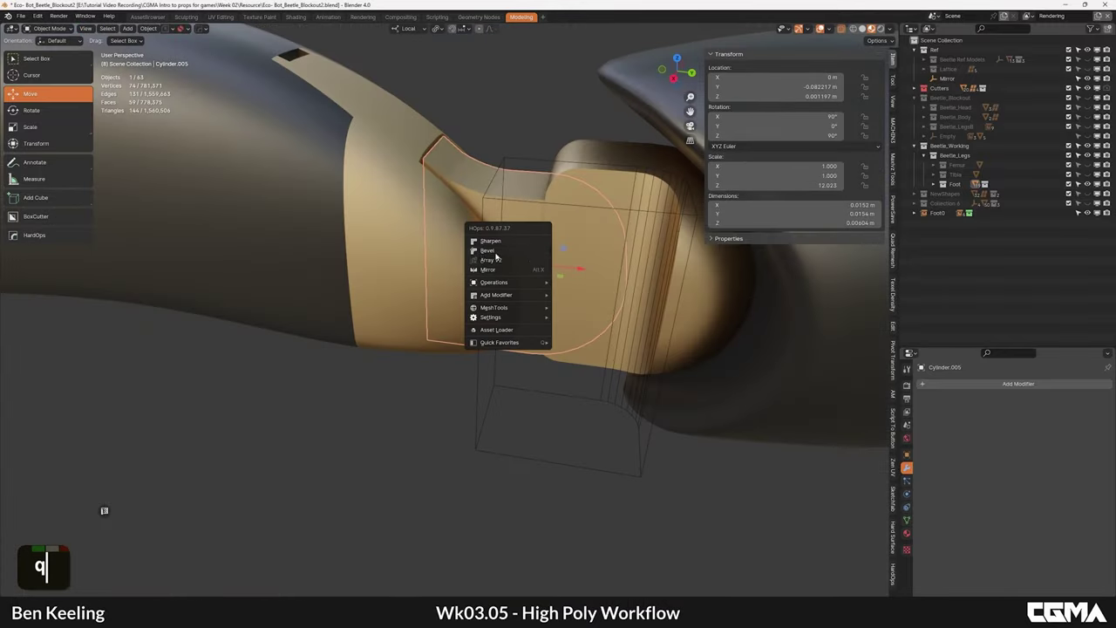
pyautogui.click(491, 251)
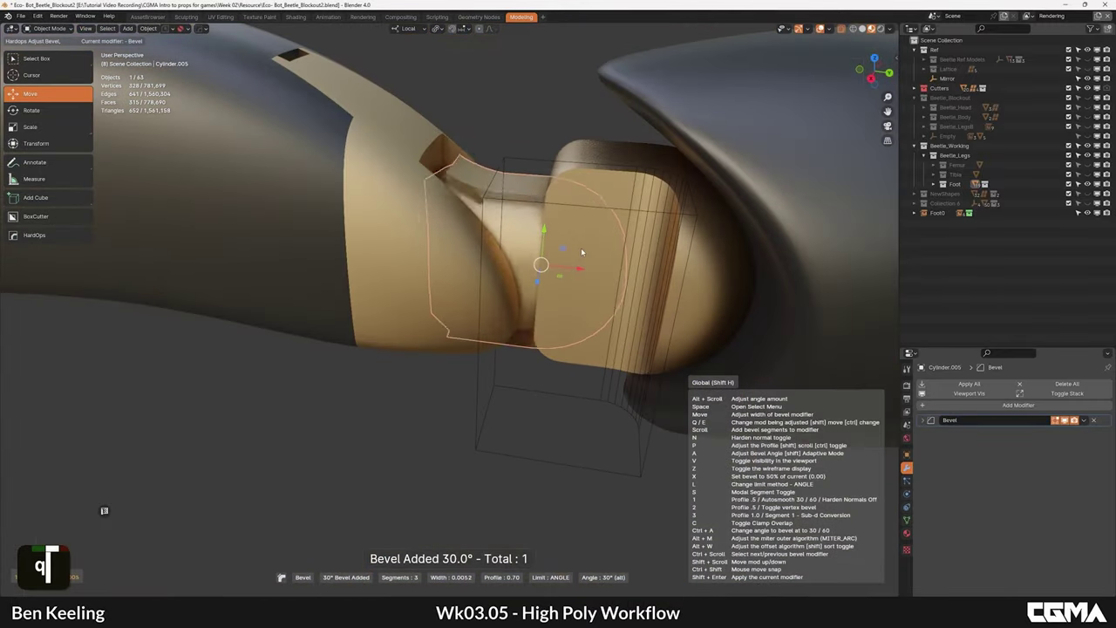
pyautogui.keyDown('shift'); pyautogui.click(586, 247); pyautogui.keyUp('shift')
pyautogui.keyDown('alt'); pyautogui.middleClick(586, 247); pyautogui.keyUp('alt')
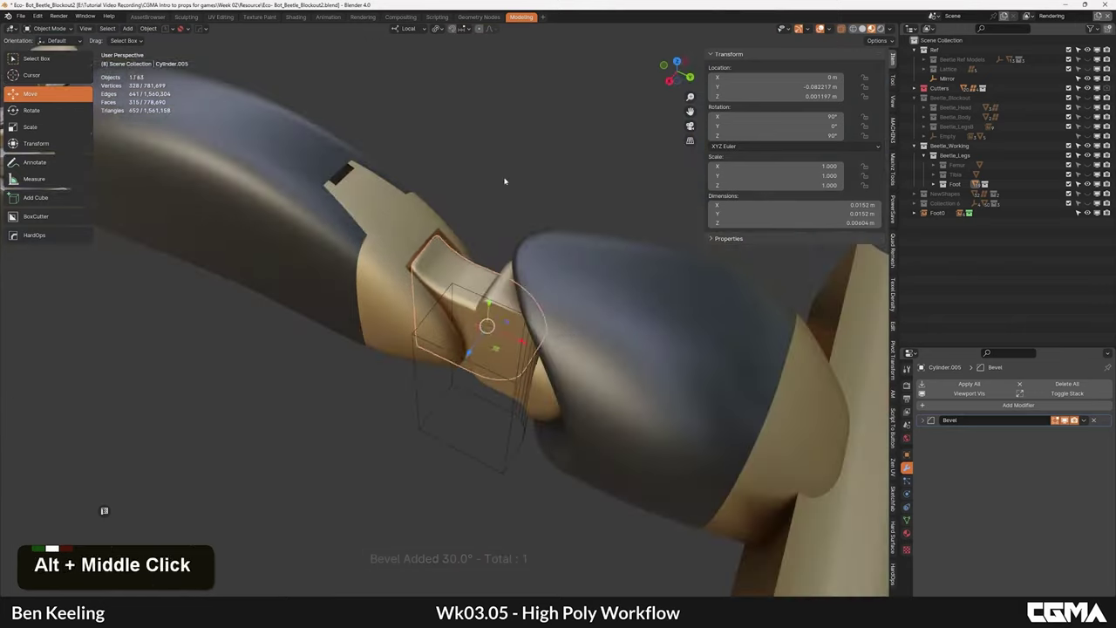
# Step: Try adding a HardOps bevel with 3 segments and a 60° angle limit to the rounded joint housing
pyautogui.press('F4')
pyautogui.keyDown('alt'); pyautogui.moveTo(471, 263); pyautogui.dragTo(553, 282, button='middle'); pyautogui.keyUp('alt')
pyautogui.click(587, 250)
pyautogui.keyDown('alt'); pyautogui.middleClick(588, 250); pyautogui.keyUp('alt')
pyautogui.scroll(5, 470, 274)
pyautogui.keyDown('alt'); pyautogui.moveTo(451, 281); pyautogui.dragTo(527, 255, button='middle'); pyautogui.keyUp('alt')
pyautogui.scroll(-3, 513, 256)
pyautogui.scroll(3, 522, 257)
pyautogui.press('q')
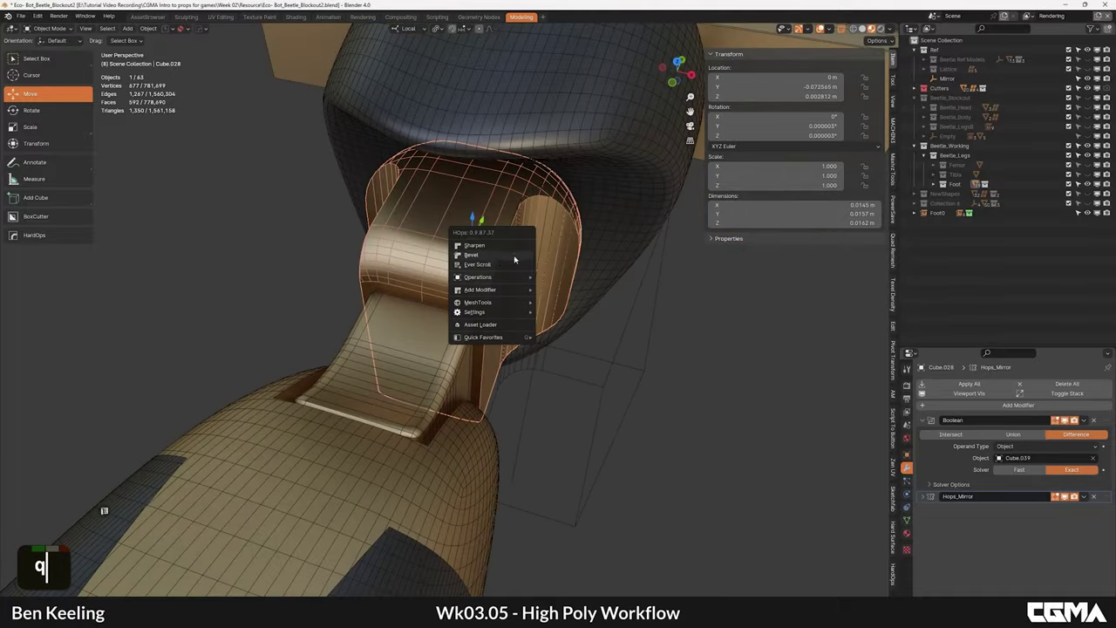
pyautogui.click(495, 257)
pyautogui.press('shift')
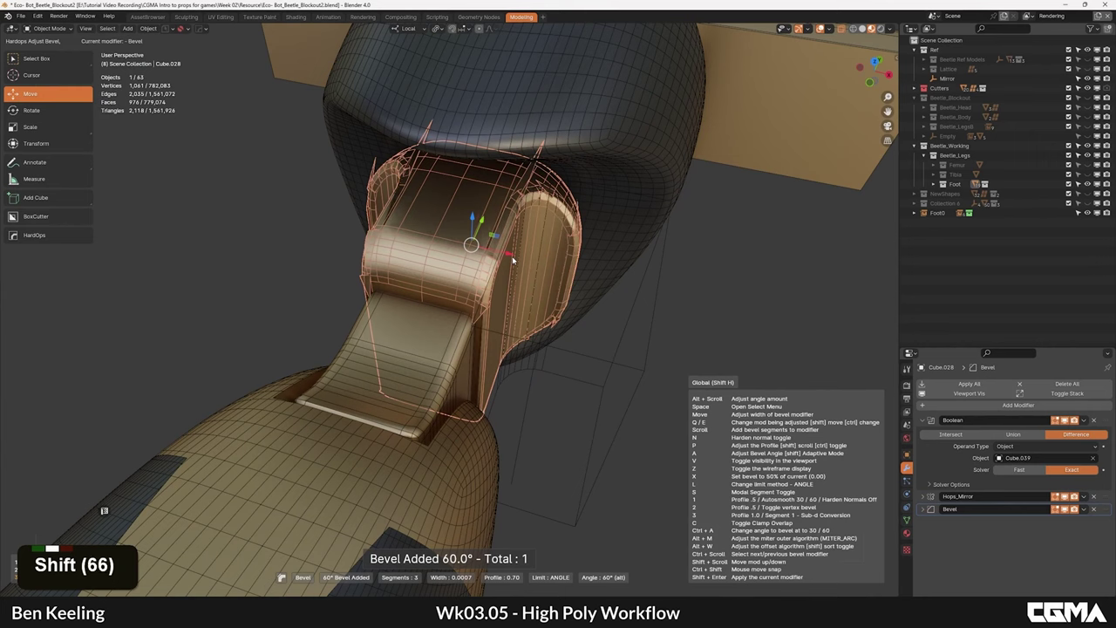
pyautogui.keyDown('shift'); pyautogui.click(512, 259); pyautogui.keyUp('shift')
pyautogui.scroll(3, 469, 254)
pyautogui.moveTo(513, 259)
pyautogui.keyDown('alt'); pyautogui.mouseDown(button='middle')
pyautogui.moveTo(469, 255)
pyautogui.moveTo(501, 260)
pyautogui.mouseUp(button='middle'); pyautogui.keyUp('alt')
pyautogui.scroll(-3, 469, 255)
pyautogui.scroll(-3, 502, 261)
pyautogui.keyDown('alt'); pyautogui.moveTo(428, 260); pyautogui.dragTo(385, 217, button='middle'); pyautogui.keyUp('alt')
pyautogui.moveTo(484, 280)
pyautogui.keyDown('alt'); pyautogui.mouseDown(button='middle')
pyautogui.moveTo(443, 279)
pyautogui.moveTo(491, 260)
pyautogui.mouseUp(button='middle'); pyautogui.keyUp('alt')
pyautogui.scroll(1, 491, 259)
pyautogui.hotkey('ctrl', 'z')
# Step: Try shifting the rounded joint housing slightly along local Z with the wireframe overlay off
pyautogui.keyDown('alt'); pyautogui.moveTo(397, 210); pyautogui.dragTo(443, 224, button='middle'); pyautogui.keyUp('alt')
pyautogui.press('F4')
pyautogui.scroll(-2, 466, 243)
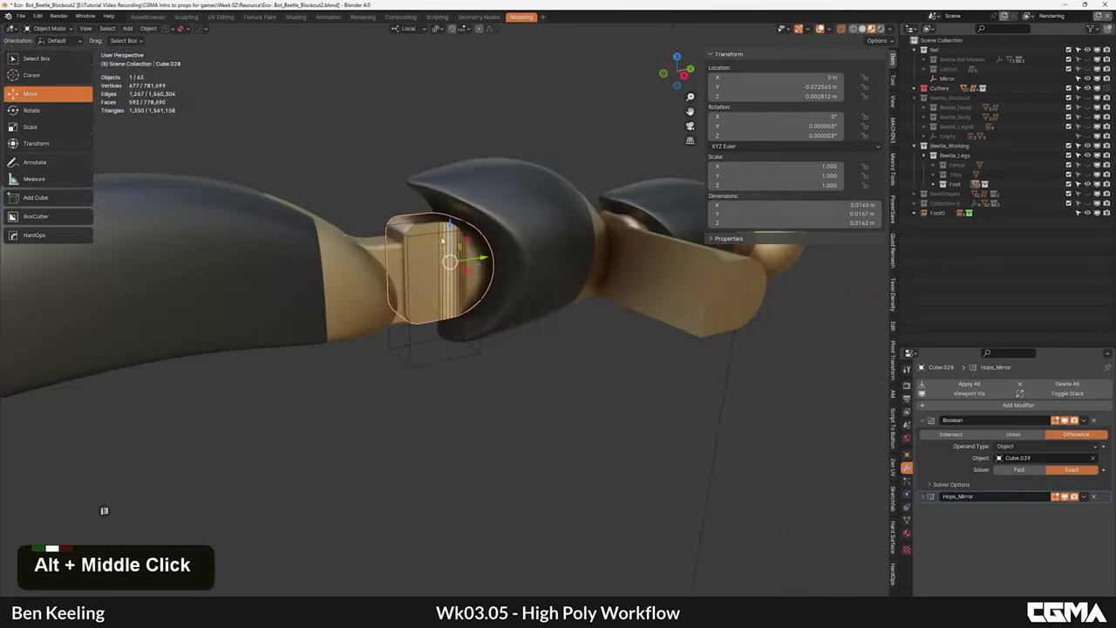
pyautogui.scroll(3, 445, 224)
pyautogui.moveTo(450, 189); pyautogui.dragTo(450, 201)
pyautogui.keyDown('alt'); pyautogui.moveTo(437, 212); pyautogui.dragTo(469, 266, button='middle'); pyautogui.keyUp('alt')
pyautogui.hotkey('ctrl', 'z')
# Step: Hide the wireframe cutter box below the rounded joint housing
pyautogui.scroll(2, 469, 270)
pyautogui.click(527, 341)
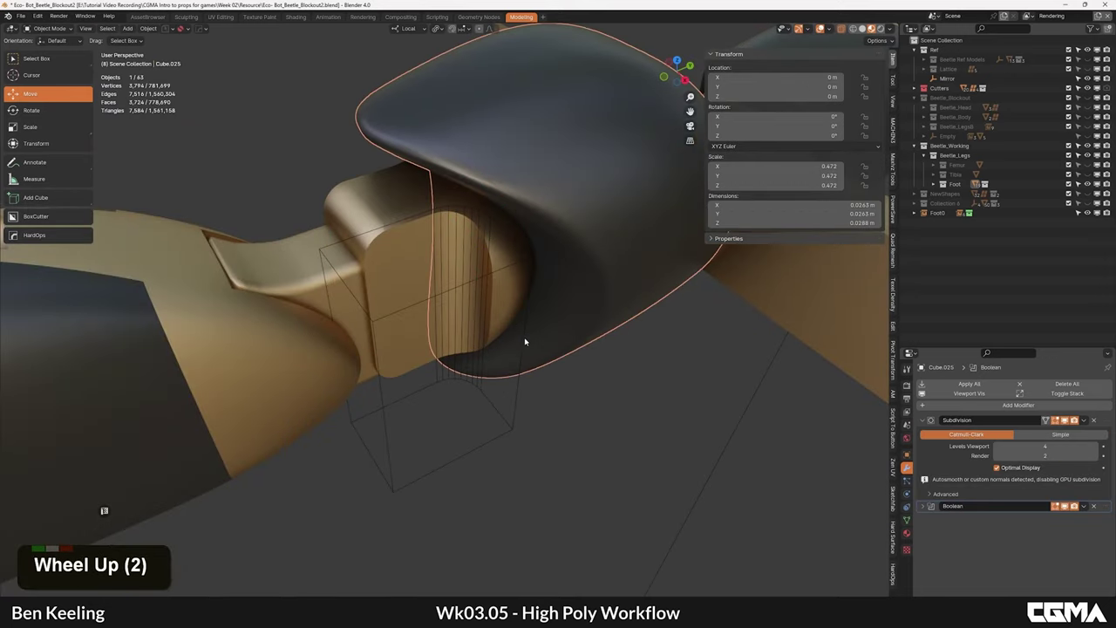
pyautogui.click(525, 339)
pyautogui.press('h')
# Step: Remesh the joint housing with Quad Remesher at 1000 quads with X symmetry, and add a level 2 Subdivision modifier
pyautogui.click(465, 269)
pyautogui.scroll(-2, 464, 268)
pyautogui.press('F4')
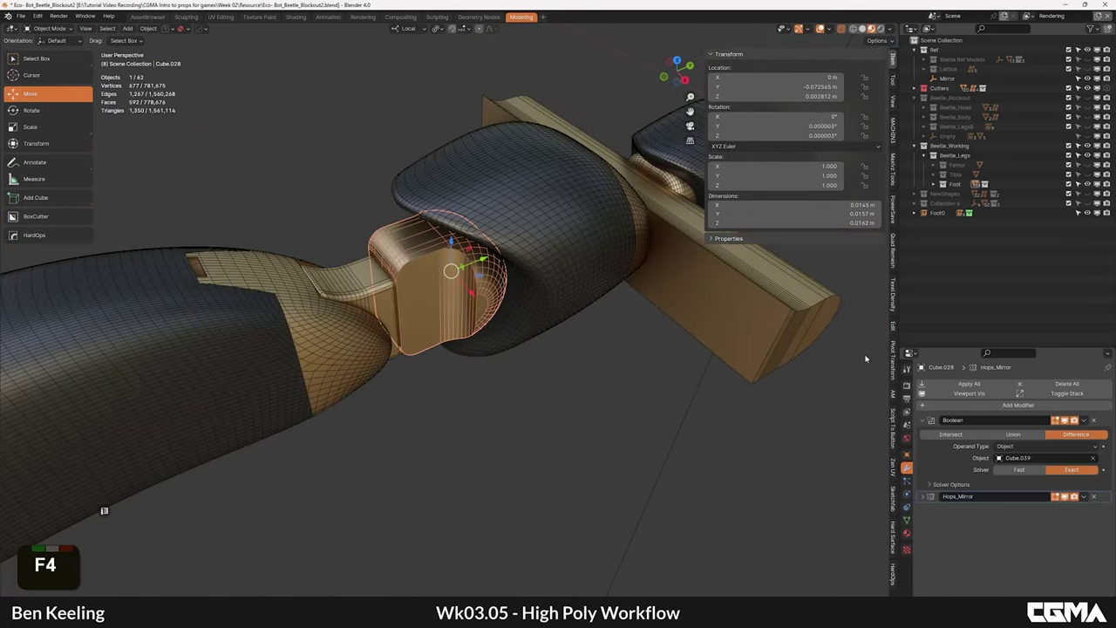
pyautogui.click(185, 30)
pyautogui.click(893, 202)
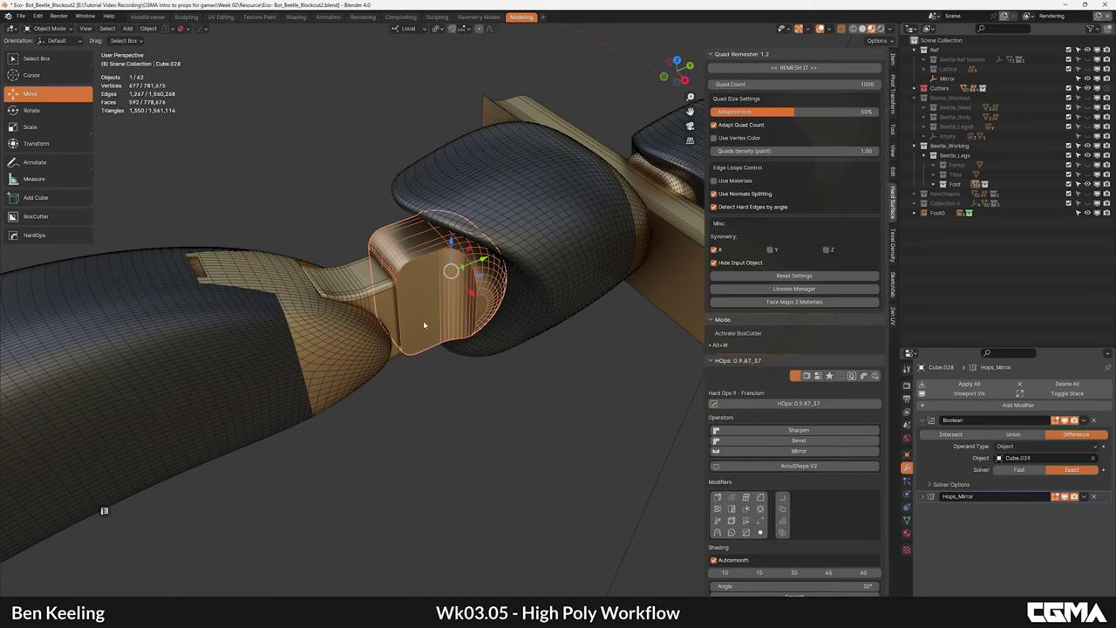
pyautogui.hotkey('ctrl', '2')
pyautogui.keyDown('alt'); pyautogui.moveTo(451, 293); pyautogui.dragTo(417, 318, button='middle'); pyautogui.keyUp('alt')
pyautogui.click(615, 379)
pyautogui.scroll(-1, 441, 279)
pyautogui.press('F4')
pyautogui.scroll(-5, 427, 227)
pyautogui.scroll(-2, 450, 301)
# Step: Try linking the first joint block's object data to the long cylinder crossing the next leg joint
pyautogui.click(520, 402)
pyautogui.keyDown('alt'); pyautogui.moveTo(521, 402); pyautogui.dragTo(537, 343, button='middle'); pyautogui.keyUp('alt')
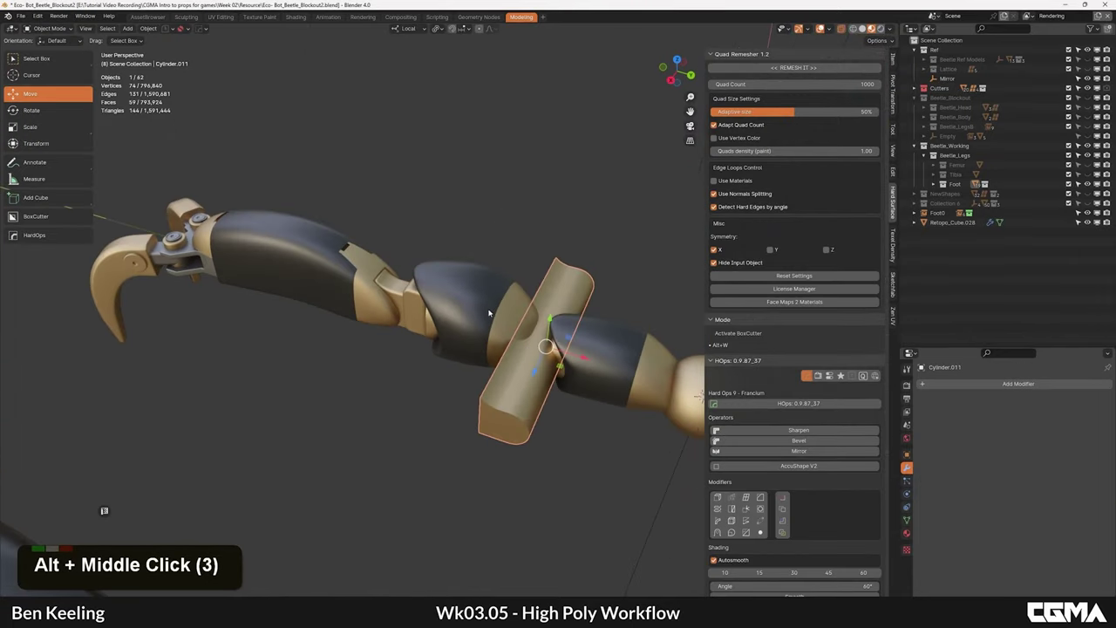
pyautogui.press('g')
pyautogui.rightClick(529, 290)
pyautogui.press('h')
pyautogui.hotkey('ctrl', 'z')
pyautogui.keyDown('alt'); pyautogui.middleClick(413, 301); pyautogui.keyUp('alt')
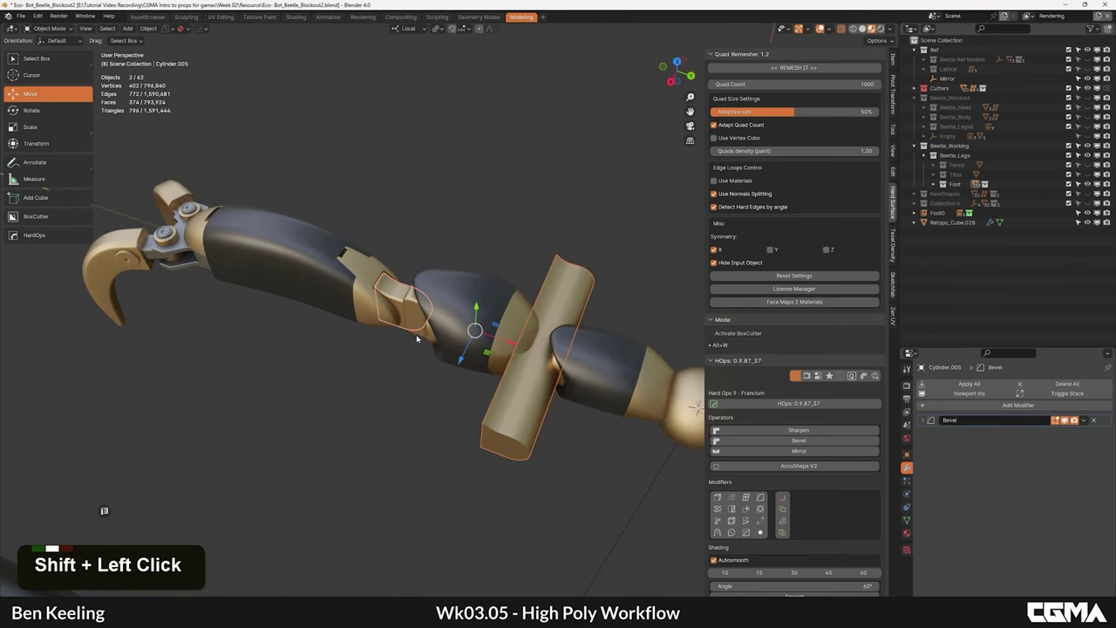
pyautogui.hotkey('ctrl', 'l')
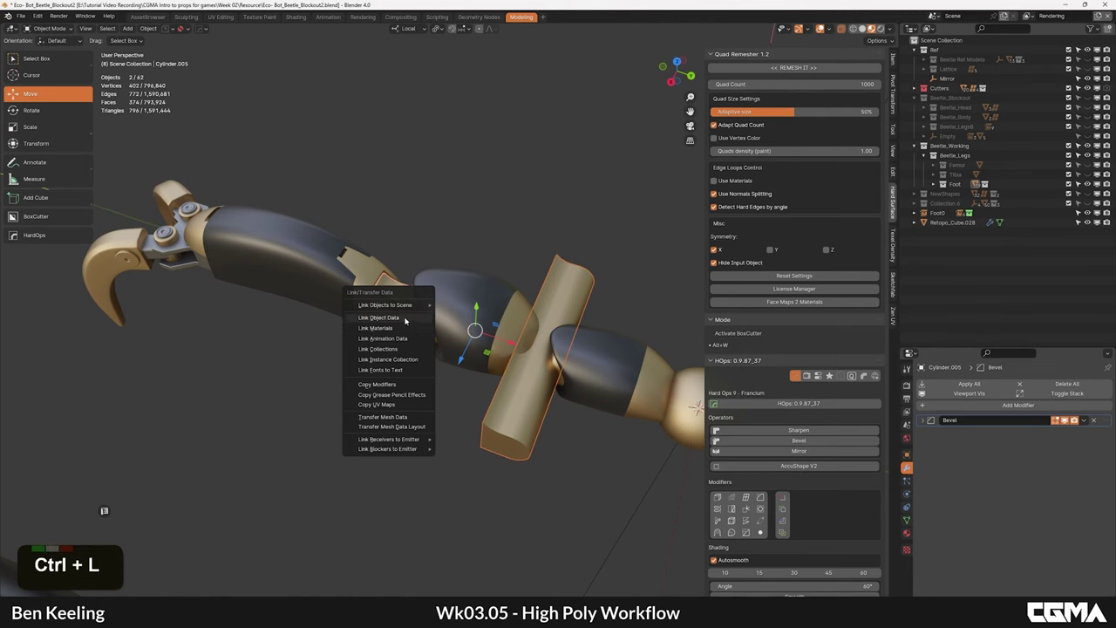
pyautogui.click(404, 317)
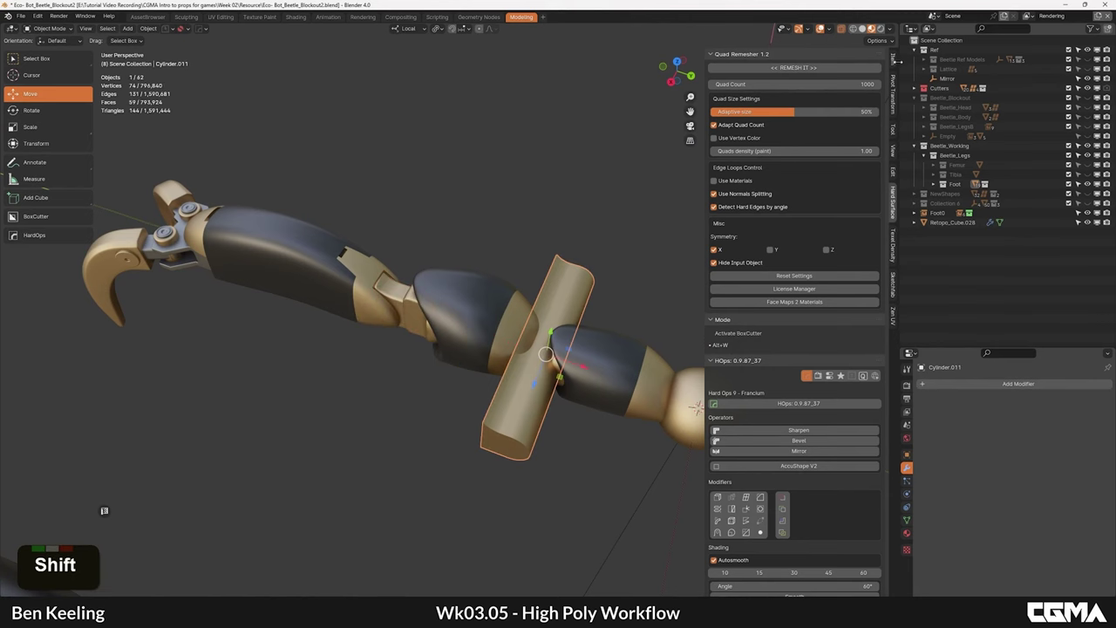
# Step: Shrink the long cylinder crossing the next leg joint by resetting its scale to the default
pyautogui.click(894, 59)
pyautogui.press('BackSpace')
pyautogui.click(565, 298)
pyautogui.keyDown('alt'); pyautogui.moveTo(565, 298); pyautogui.dragTo(527, 332, button='middle'); pyautogui.keyUp('alt')
pyautogui.click(438, 298)
pyautogui.click(479, 295)
pyautogui.moveTo(479, 295)
pyautogui.keyDown('alt'); pyautogui.mouseDown(button='middle')
pyautogui.moveTo(515, 319)
pyautogui.moveTo(449, 317)
pyautogui.moveTo(471, 305)
pyautogui.mouseUp(button='middle'); pyautogui.keyUp('alt')
pyautogui.click(476, 317)
# Step: Select the mirrored hinge screws at the claws and set snapping to Face
pyautogui.moveTo(218, 301); pyautogui.dragTo(335, 338, button='middle')
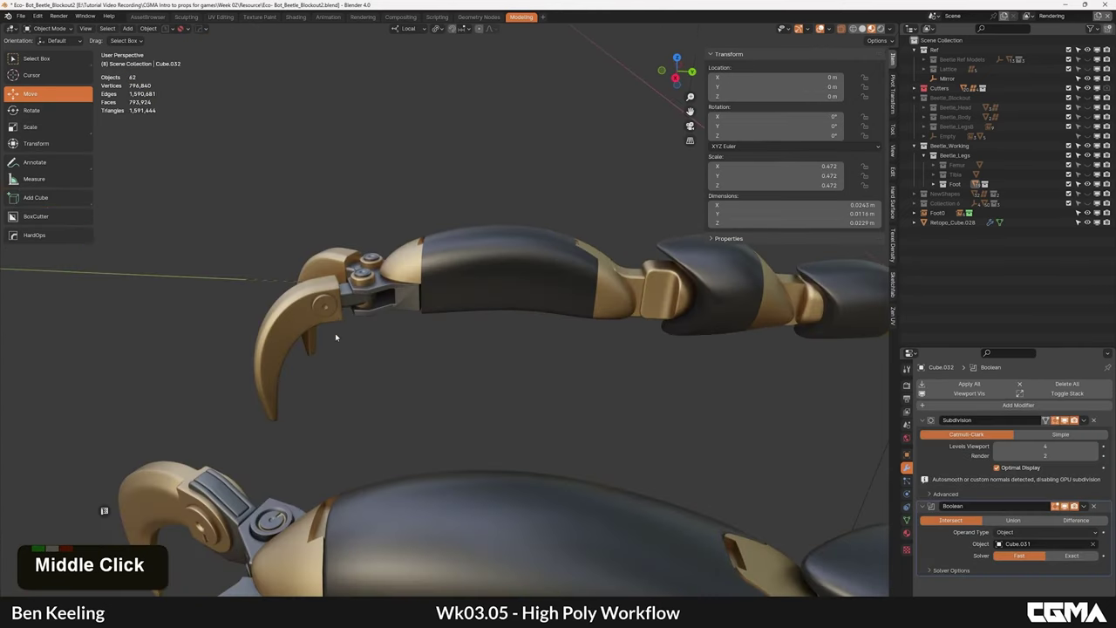
pyautogui.click(367, 278)
pyautogui.keyDown('alt'); pyautogui.moveTo(368, 278); pyautogui.dragTo(331, 384, button='middle'); pyautogui.keyUp('alt')
pyautogui.scroll(4, 364, 320)
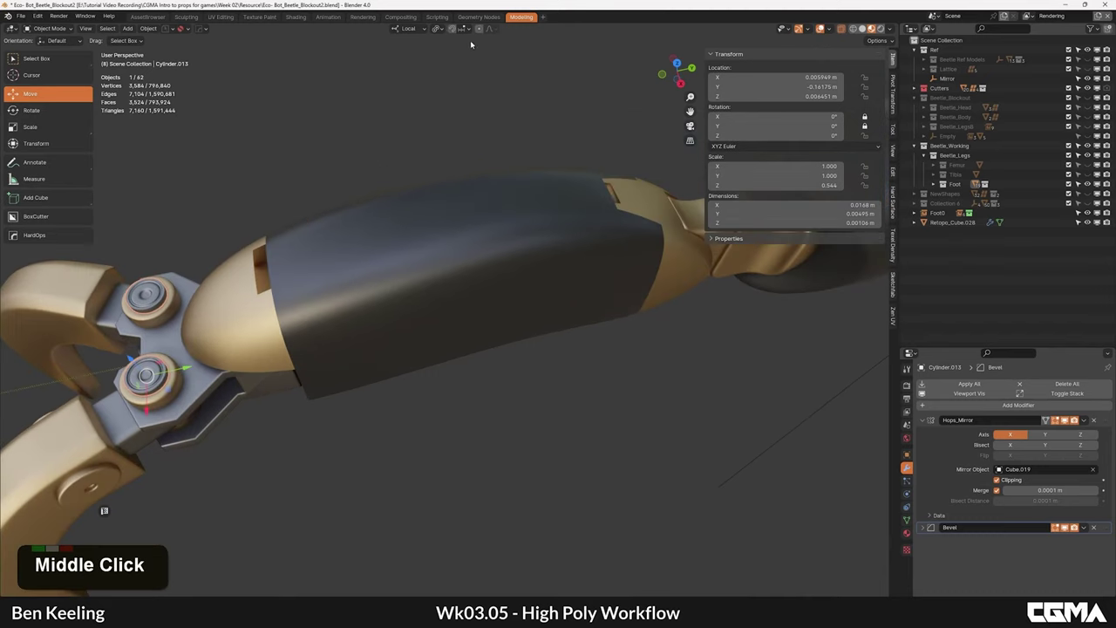
pyautogui.click(466, 29)
pyautogui.click(449, 109)
pyautogui.scroll(-4, 366, 275)
pyautogui.keyDown('alt'); pyautogui.moveTo(367, 275); pyautogui.dragTo(301, 293, button='middle'); pyautogui.keyUp('alt')
# Step: Try snapping the claw hinge screws onto the remeshed joint housing
pyautogui.press('g')
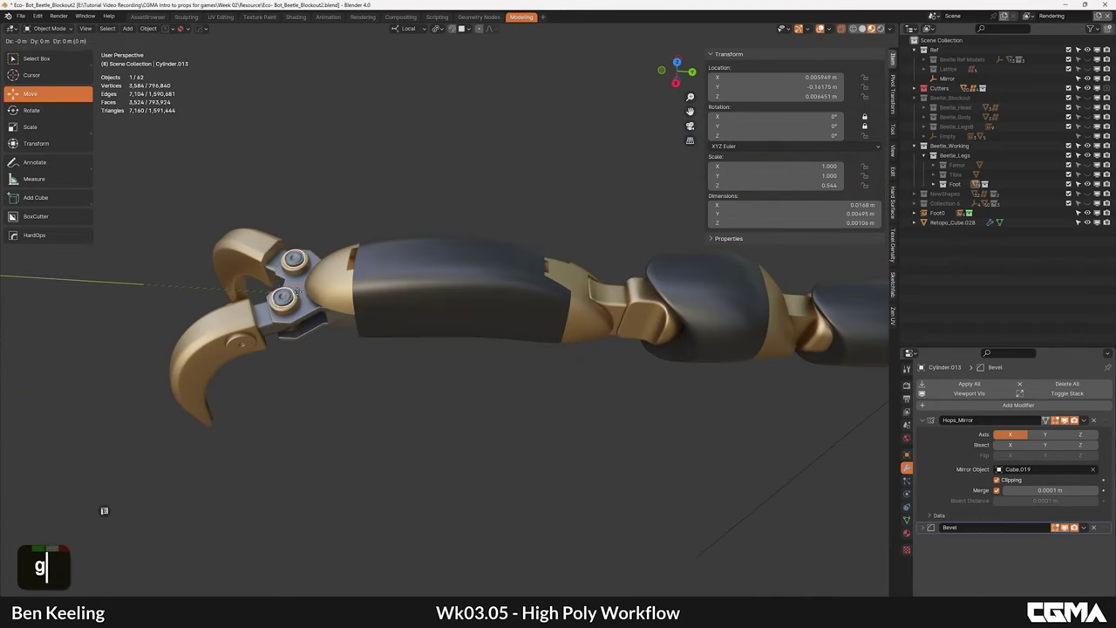
pyautogui.keyDown('ctrl'); pyautogui.click(634, 323); pyautogui.keyUp('ctrl')
pyautogui.moveTo(635, 323); pyautogui.dragTo(550, 324, button='middle')
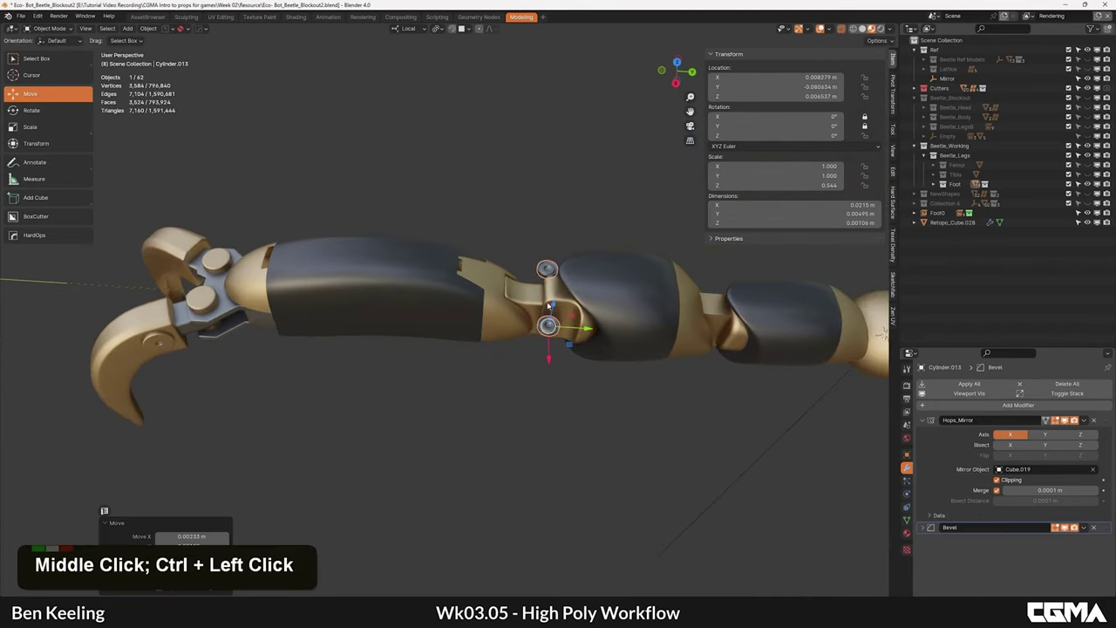
# Step: Turn on Align Rotation to Target for snapping and snap the screws onto the joint housing again
pyautogui.click(466, 30)
pyautogui.click(428, 185)
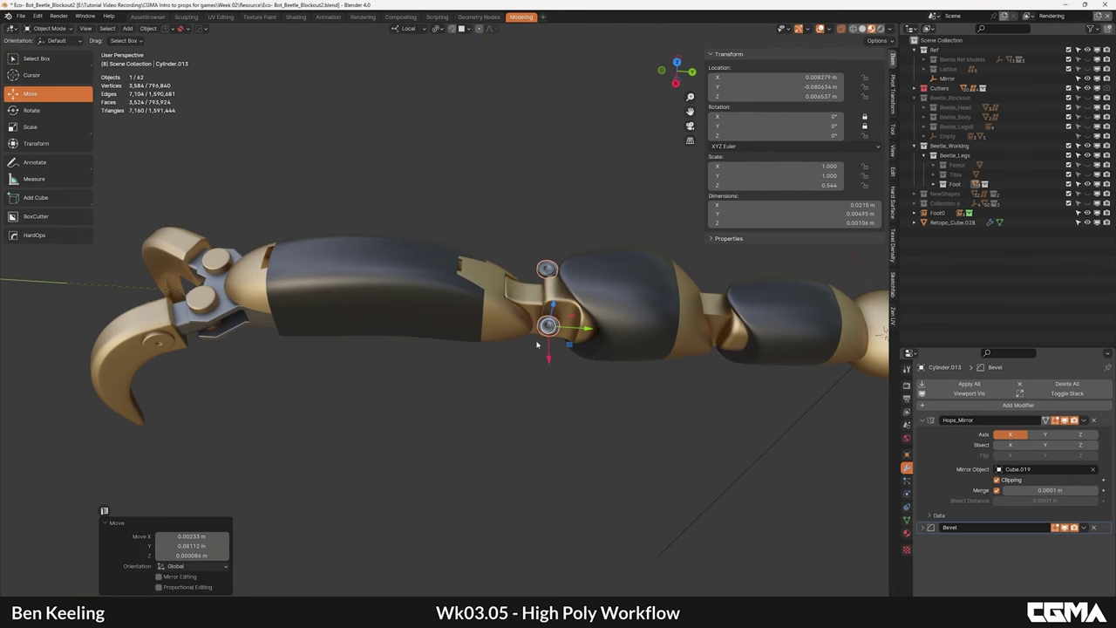
pyautogui.keyDown('ctrl'); pyautogui.click(564, 312); pyautogui.keyUp('ctrl')
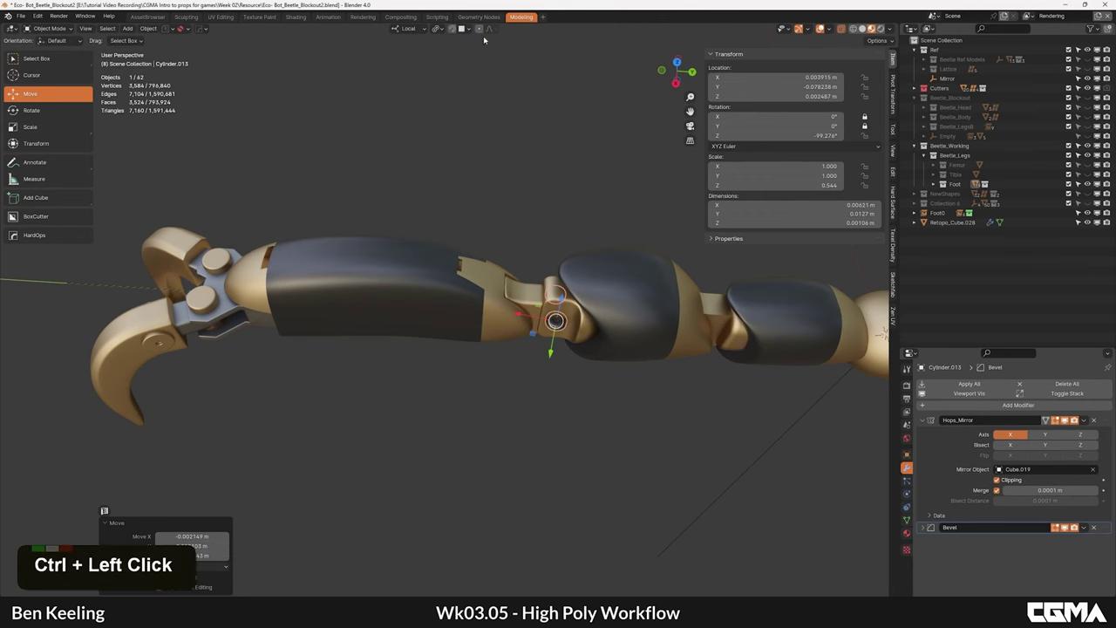
pyautogui.click(461, 29)
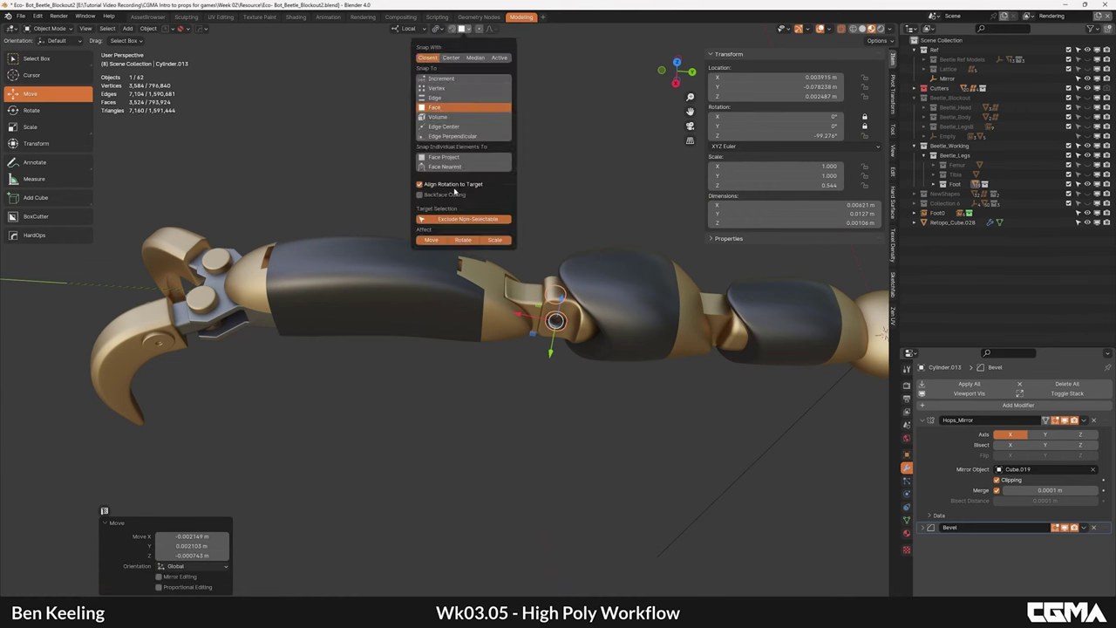
# Step: Try snapping the original screws flush onto the joint housing's flat side face with rotation alignment
pyautogui.keyDown('shift'); pyautogui.moveTo(557, 322); pyautogui.dragTo(577, 259, button='middle'); pyautogui.keyUp('shift')
pyautogui.press('KP_Decimal')
pyautogui.scroll(-3, 541, 307)
pyautogui.press('g')
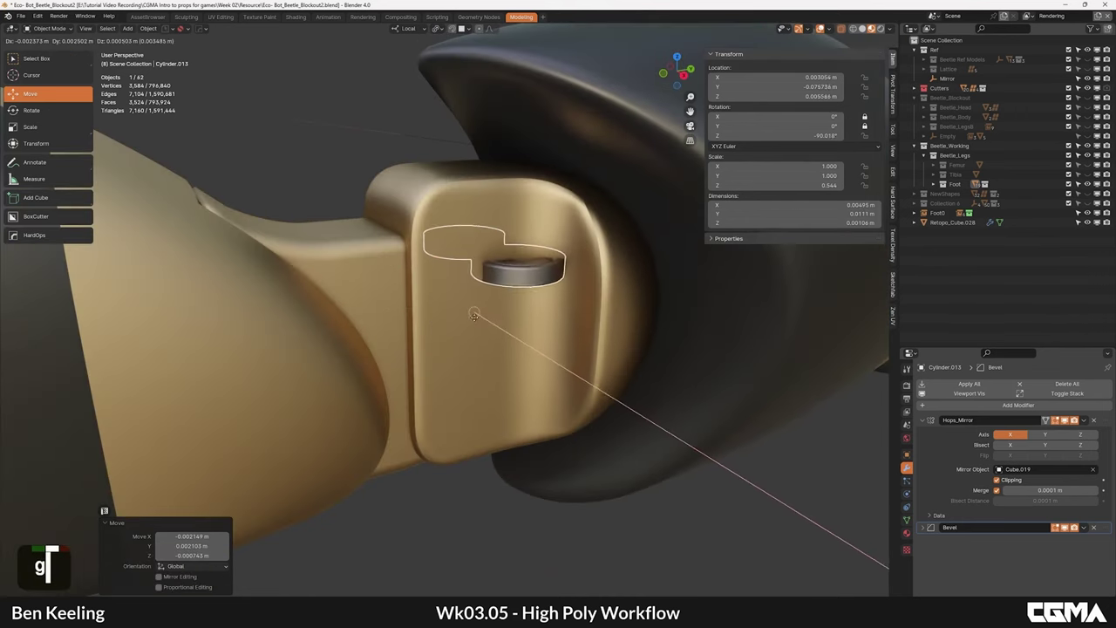
pyautogui.keyDown('ctrl'); pyautogui.moveTo(475, 316); pyautogui.dragTo(448, 353); pyautogui.keyUp('ctrl')
pyautogui.keyDown('alt'); pyautogui.moveTo(449, 353); pyautogui.dragTo(491, 338, button='middle'); pyautogui.keyUp('alt')
pyautogui.press('r')
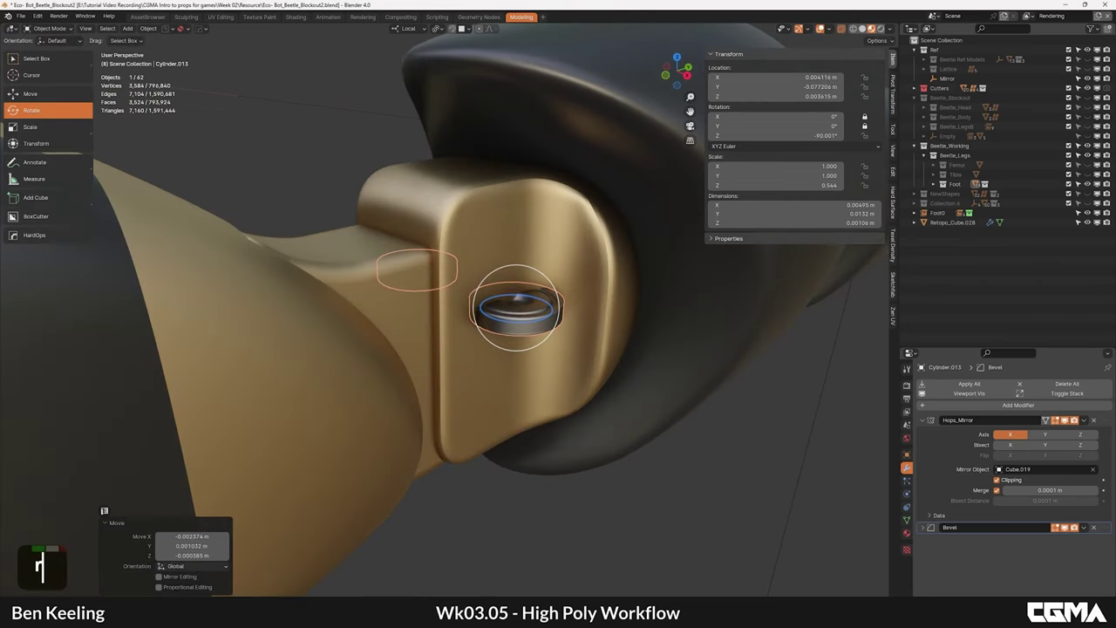
pyautogui.press('g')
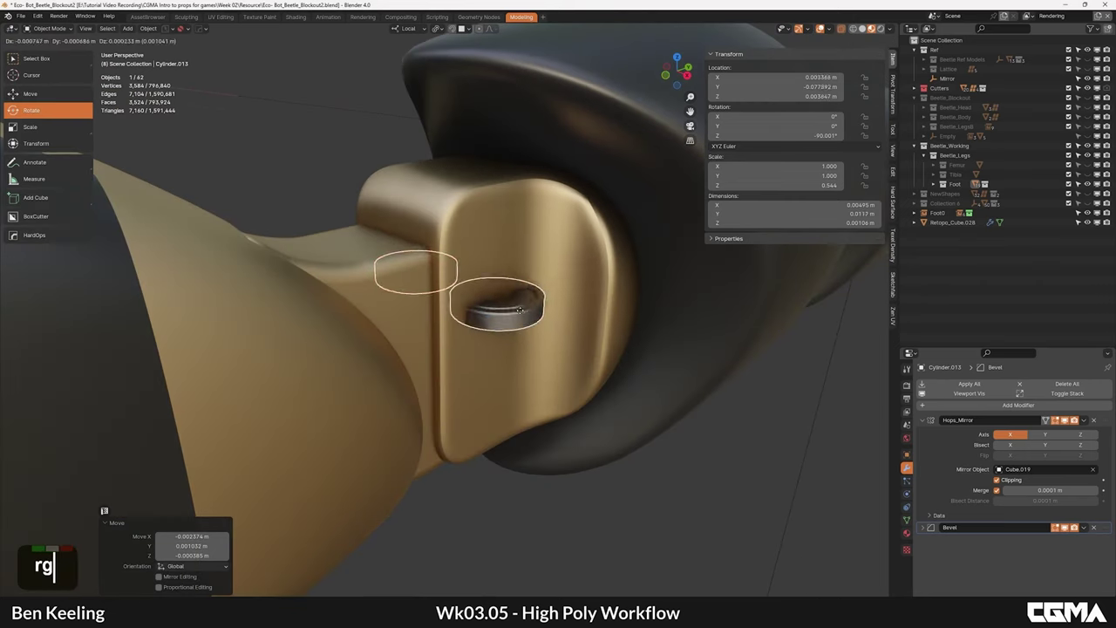
pyautogui.keyDown('ctrl'); pyautogui.click(531, 292); pyautogui.keyUp('ctrl')
pyautogui.keyDown('alt'); pyautogui.moveTo(531, 292); pyautogui.dragTo(543, 324, button='middle'); pyautogui.keyUp('alt')
pyautogui.press('g')
pyautogui.keyDown('alt'); pyautogui.moveTo(506, 359); pyautogui.dragTo(534, 337, button='middle'); pyautogui.keyUp('alt')
pyautogui.keyDown('alt'); pyautogui.moveTo(630, 238); pyautogui.dragTo(535, 315, button='middle'); pyautogui.keyUp('alt')
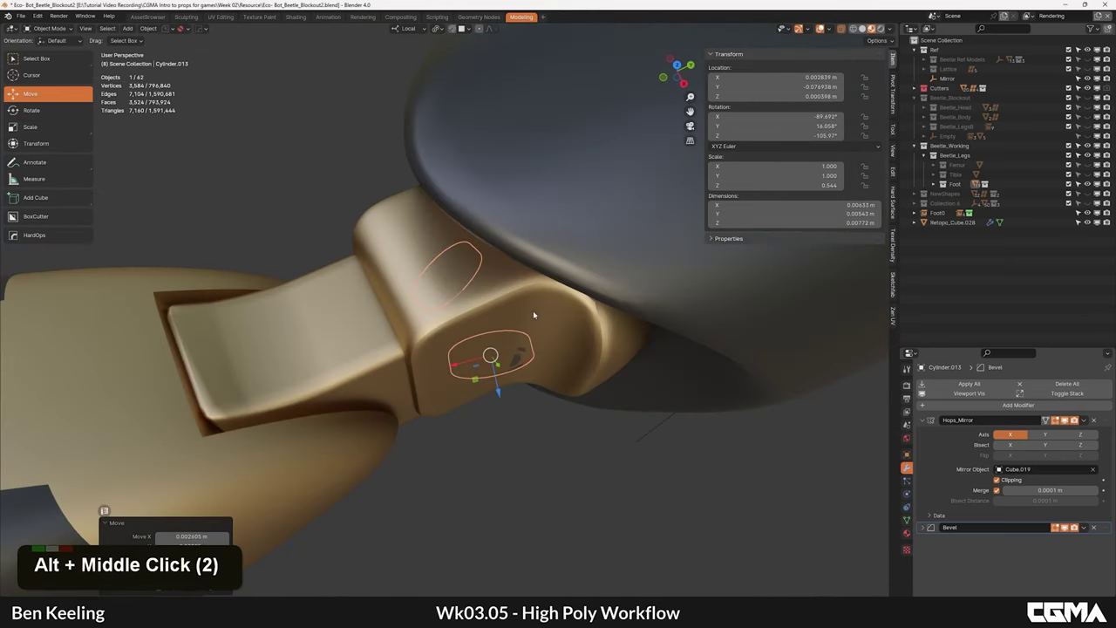
# Step: Reset the original screws' rotation and set their Y rotation to 90°
pyautogui.press('BackSpace')
pyautogui.keyDown('alt'); pyautogui.middleClick(550, 267); pyautogui.keyUp('alt')
pyautogui.press('r')
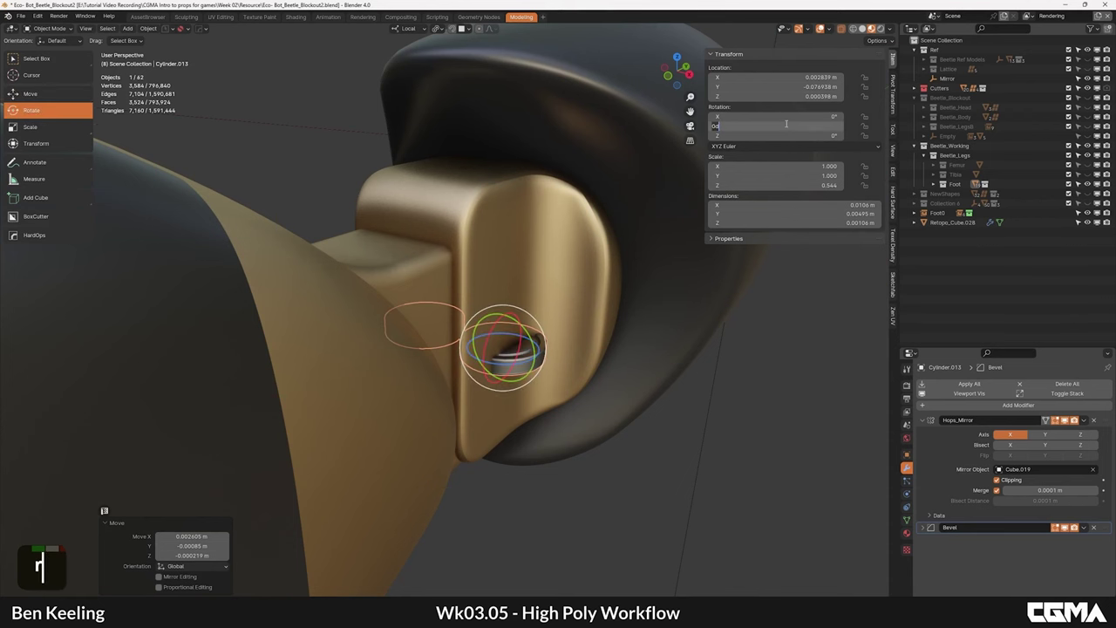
pyautogui.press('Return')
pyautogui.keyDown('alt'); pyautogui.moveTo(591, 281); pyautogui.dragTo(635, 305, button='middle'); pyautogui.keyUp('alt')
# Step: Move the original screws out to the housing's side face and up towards its middle
pyautogui.press('w')
pyautogui.moveTo(527, 335); pyautogui.dragTo(541, 337)
pyautogui.keyDown('alt'); pyautogui.moveTo(641, 344); pyautogui.dragTo(529, 340, button='middle'); pyautogui.keyUp('alt')
pyautogui.press('g')
pyautogui.click(509, 302)
# Step: Scale the original screws up on the joint housing by a factor of about 1.23
pyautogui.press('s')
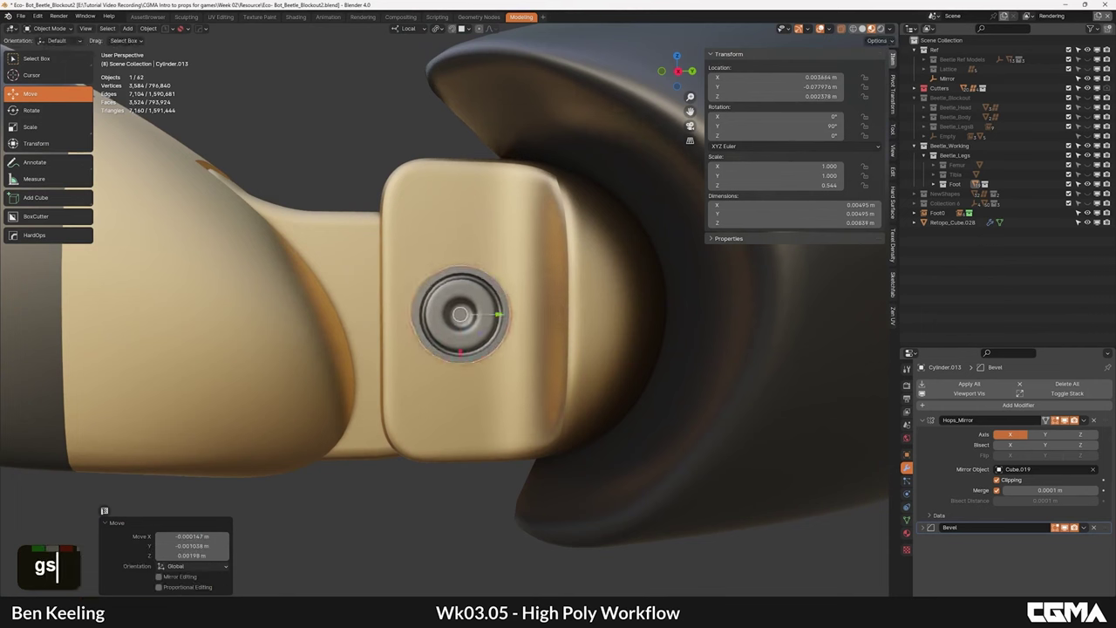
pyautogui.click(579, 243)
pyautogui.press('s')
pyautogui.click(561, 239)
pyautogui.scroll(-7, 559, 237)
pyautogui.keyDown('alt'); pyautogui.moveTo(524, 228); pyautogui.dragTo(436, 306, button='middle'); pyautogui.keyUp('alt')
pyautogui.click(287, 166)
pyautogui.scroll(-2, 436, 305)
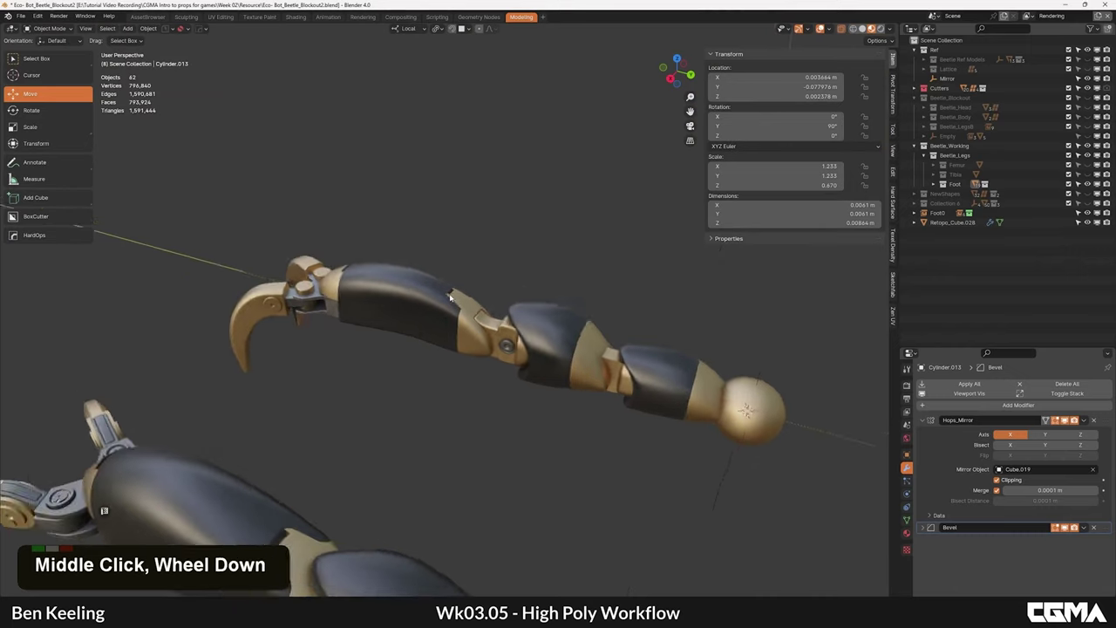
pyautogui.keyDown('alt'); pyautogui.moveTo(489, 336); pyautogui.dragTo(541, 349, button='middle'); pyautogui.keyUp('alt')
pyautogui.scroll(3, 554, 355)
# Step: Try linking the joint housing's object data to the screws, and undo it
pyautogui.click(589, 358)
pyautogui.keyDown('shift'); pyautogui.click(610, 333); pyautogui.keyUp('shift')
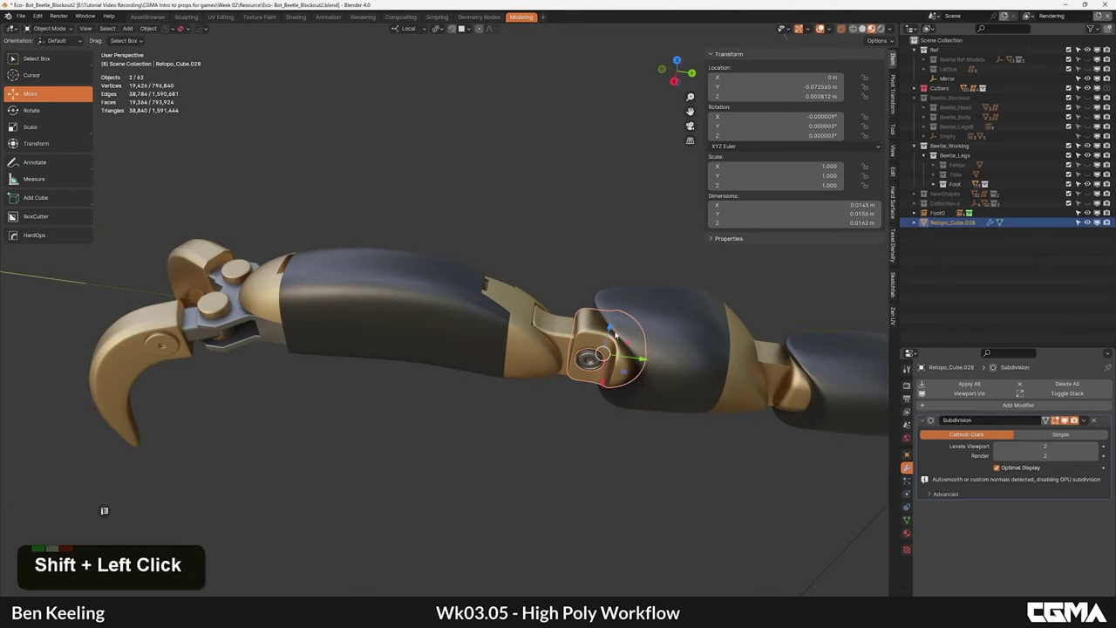
pyautogui.hotkey('ctrl', 'l')
pyautogui.click(616, 332)
pyautogui.click(621, 258)
pyautogui.scroll(-1, 619, 266)
pyautogui.hotkey('ctrl', 'z')
pyautogui.hotkey('ctrl', 'z')
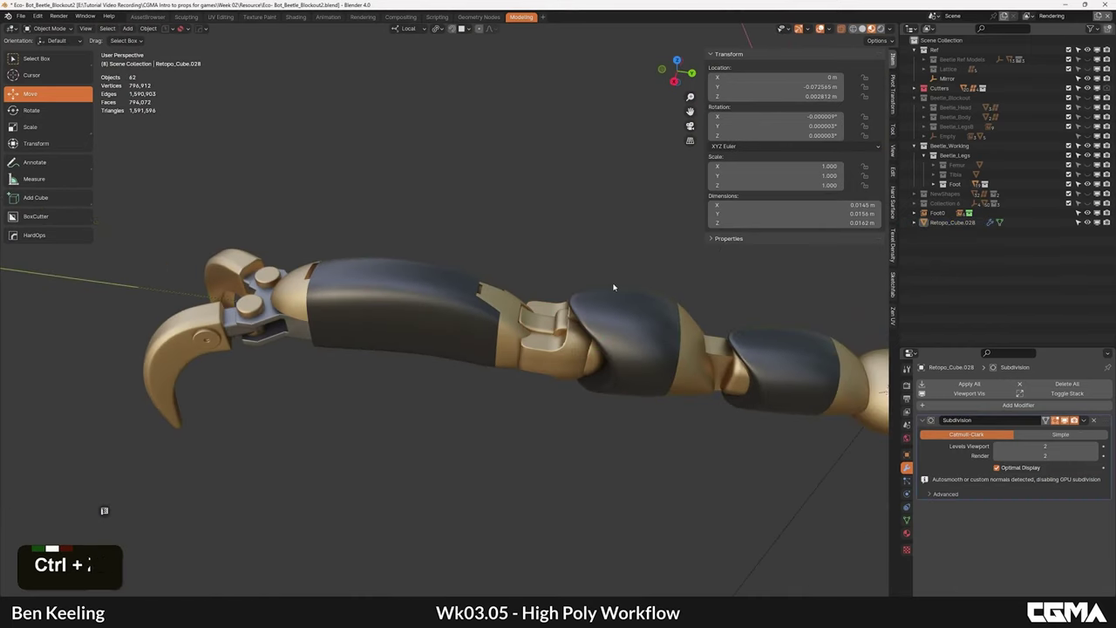
pyautogui.hotkey('ctrl', 'k')
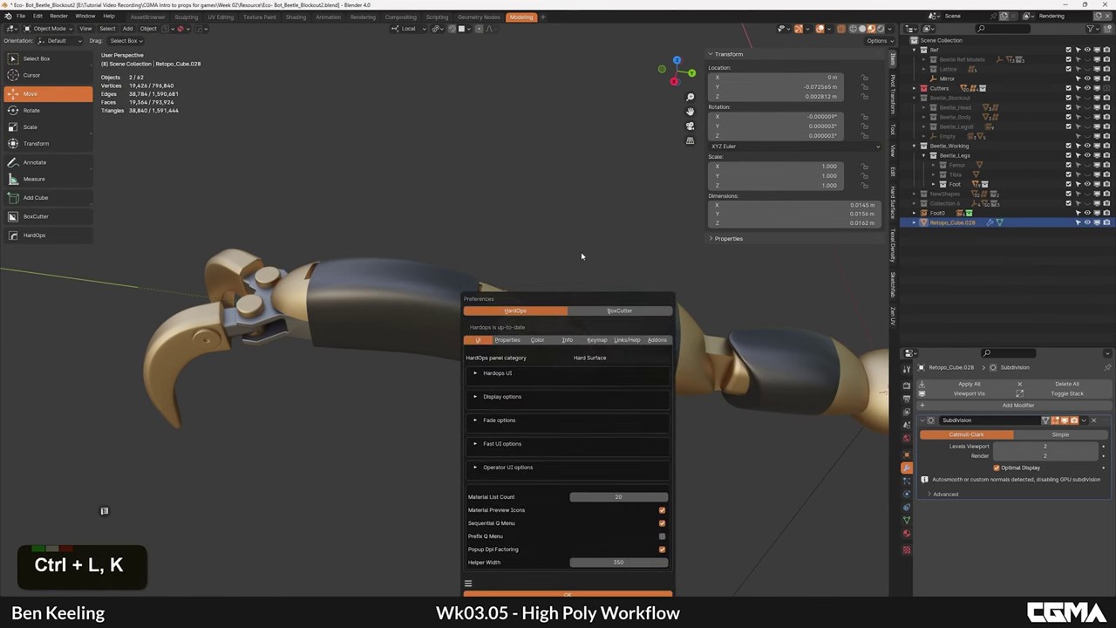
pyautogui.middleClick(563, 259)
# Step: Link the joint housing's material to the original screws
pyautogui.hotkey('ctrl', 'l')
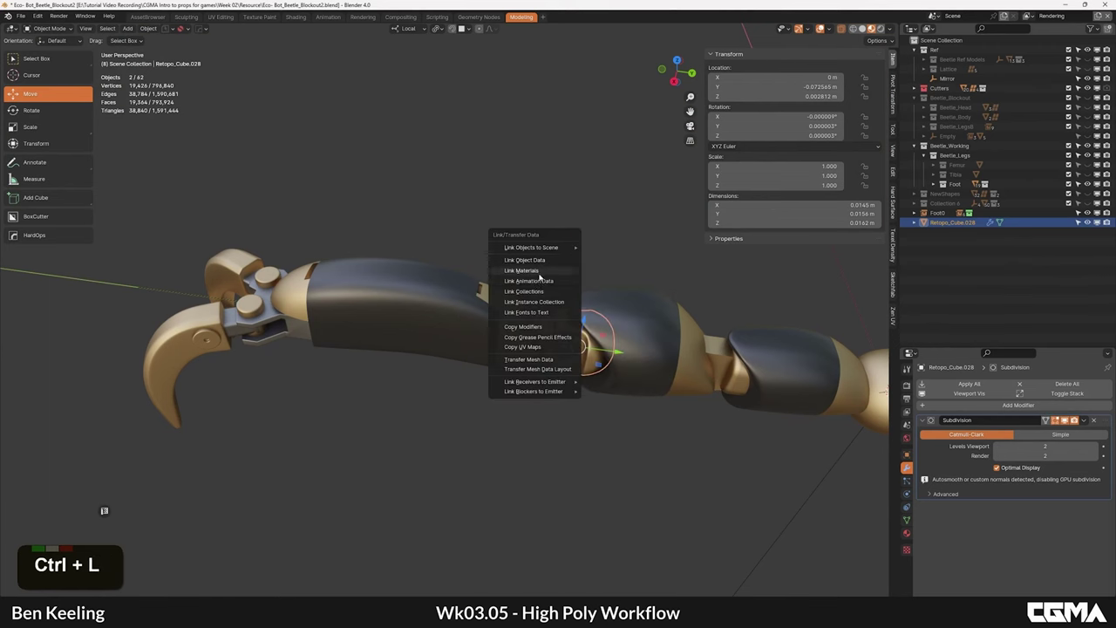
pyautogui.click(539, 274)
pyautogui.click(553, 267)
# Step: Undo the material link, scaling, rotation and moves made to the original claw hinge screws
pyautogui.scroll(-2, 553, 267)
pyautogui.keyDown('alt'); pyautogui.moveTo(553, 266); pyautogui.dragTo(511, 324, button='middle'); pyautogui.keyUp('alt')
pyautogui.scroll(-1, 570, 302)
pyautogui.scroll(2, 510, 339)
pyautogui.hotkey('ctrl', 'z')
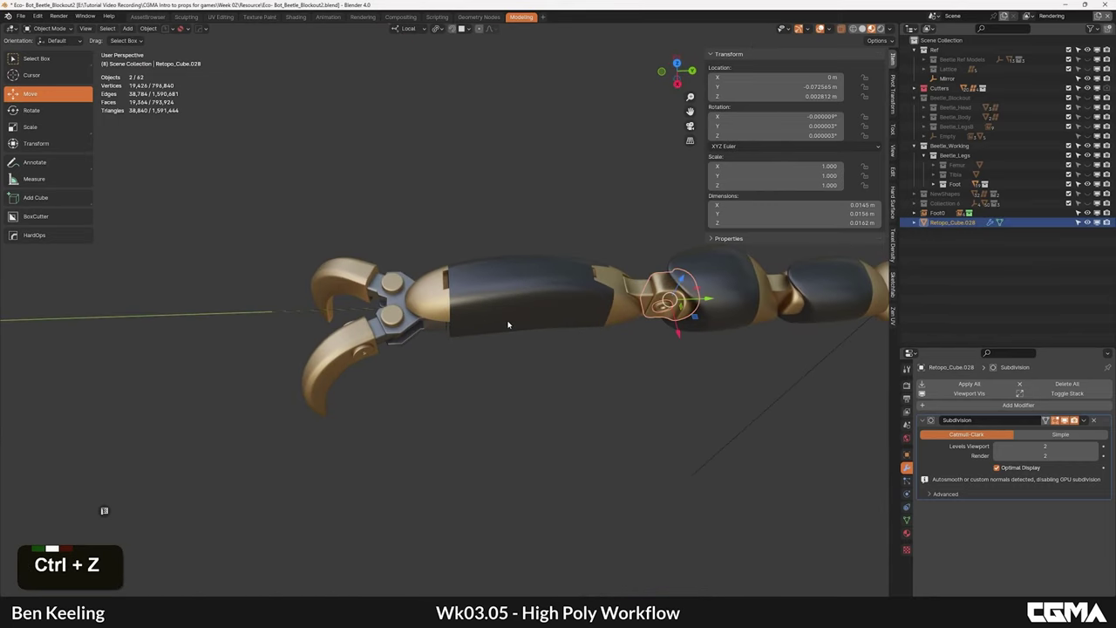
pyautogui.hotkey('ctrl', 'z')
pyautogui.hotkey('ctrl', 'z')
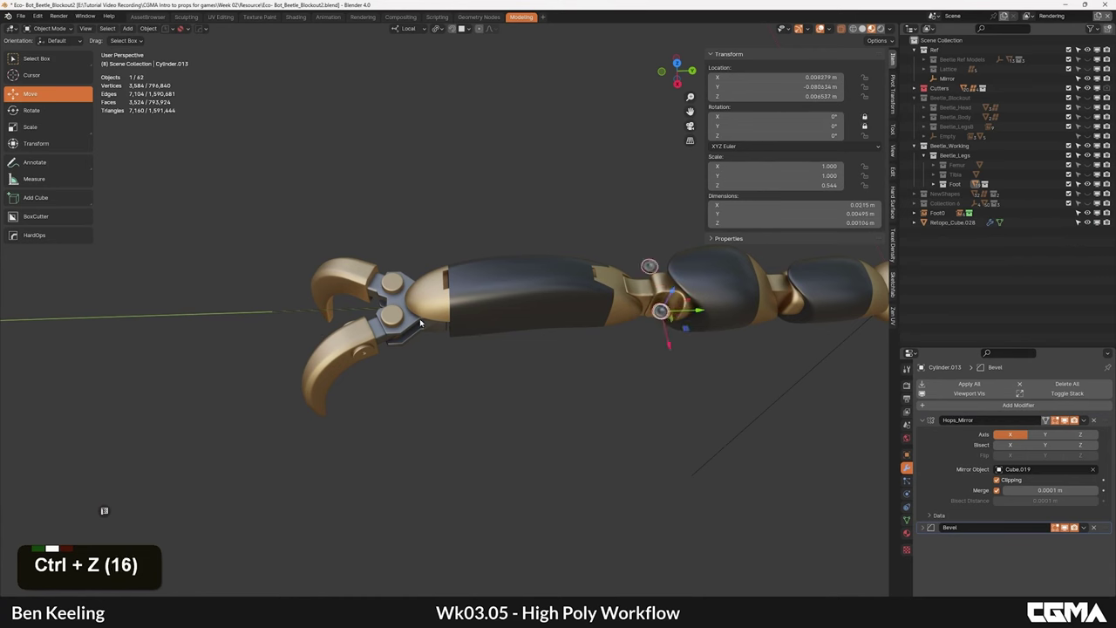
# Step: Duplicate the claw hinge screws and snap the copy onto the side face of the first joint's housing
pyautogui.rightClick(425, 282)
pyautogui.press('g')
pyautogui.keyDown('ctrl'); pyautogui.click(663, 305); pyautogui.keyUp('ctrl')
pyautogui.keyDown('alt'); pyautogui.middleClick(663, 296); pyautogui.keyUp('alt')
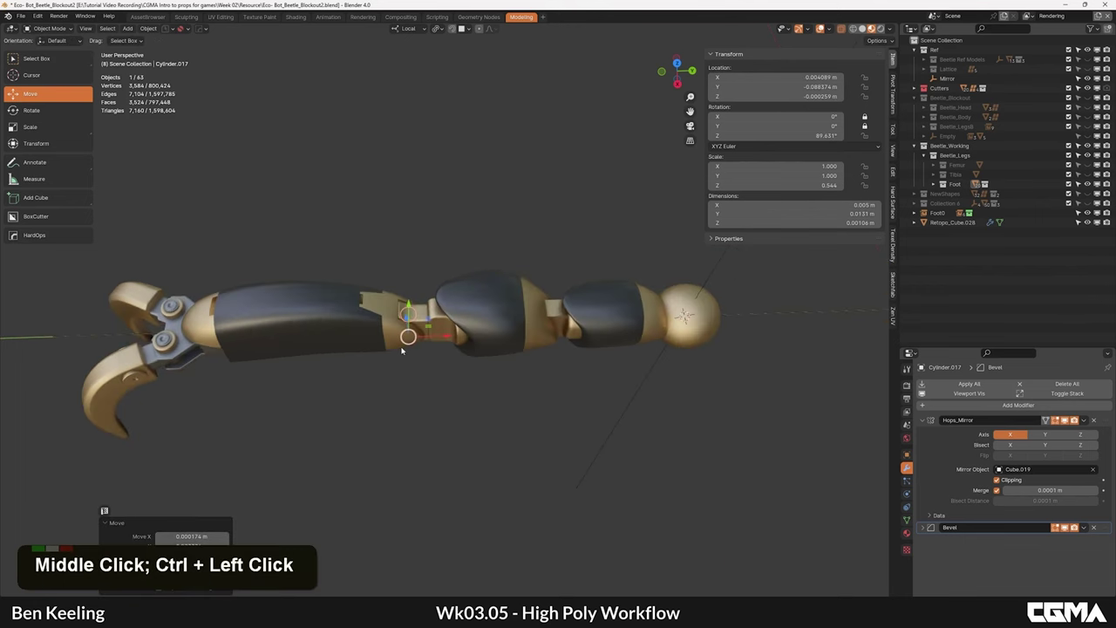
pyautogui.scroll(6, 415, 351)
pyautogui.press('g')
pyautogui.click(424, 368)
# Step: Set the screw copy's X rotation to 90° and scale the copy up
pyautogui.keyDown('alt'); pyautogui.moveTo(435, 369); pyautogui.dragTo(510, 321, button='middle'); pyautogui.keyUp('alt')
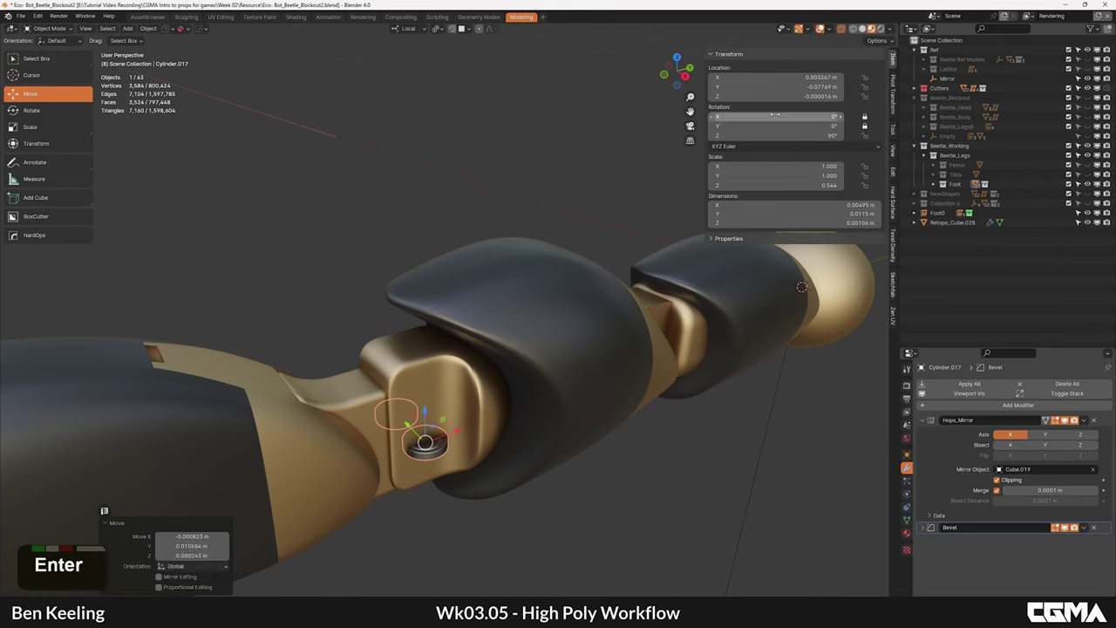
pyautogui.press('Return')
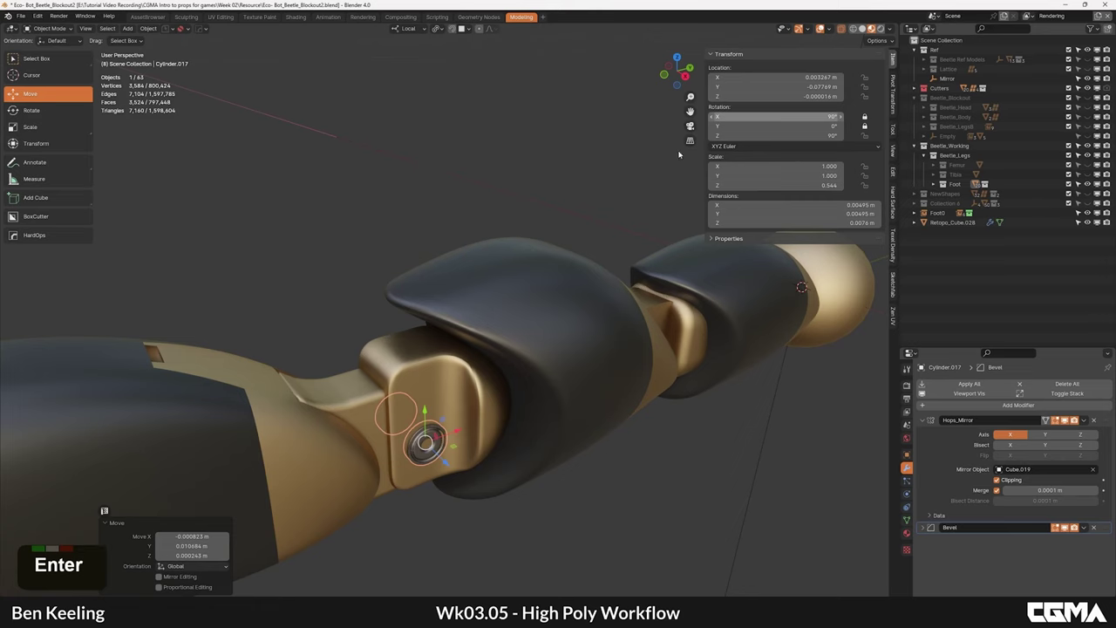
pyautogui.keyDown('alt'); pyautogui.middleClick(424, 409); pyautogui.keyUp('alt')
pyautogui.press('s')
pyautogui.click(456, 426)
# Step: Raise the screw copy on the housing's side face and adjust how far it sits in the surface
pyautogui.moveTo(418, 453); pyautogui.dragTo(418, 425)
pyautogui.keyDown('alt'); pyautogui.moveTo(421, 427); pyautogui.dragTo(449, 458, button='middle'); pyautogui.keyUp('alt')
pyautogui.moveTo(447, 452); pyautogui.dragTo(463, 459)
# Step: Link the joint housing's material to the screw copy
pyautogui.keyDown('shift'); pyautogui.click(493, 397); pyautogui.keyUp('shift')
pyautogui.hotkey('ctrl', 'l')
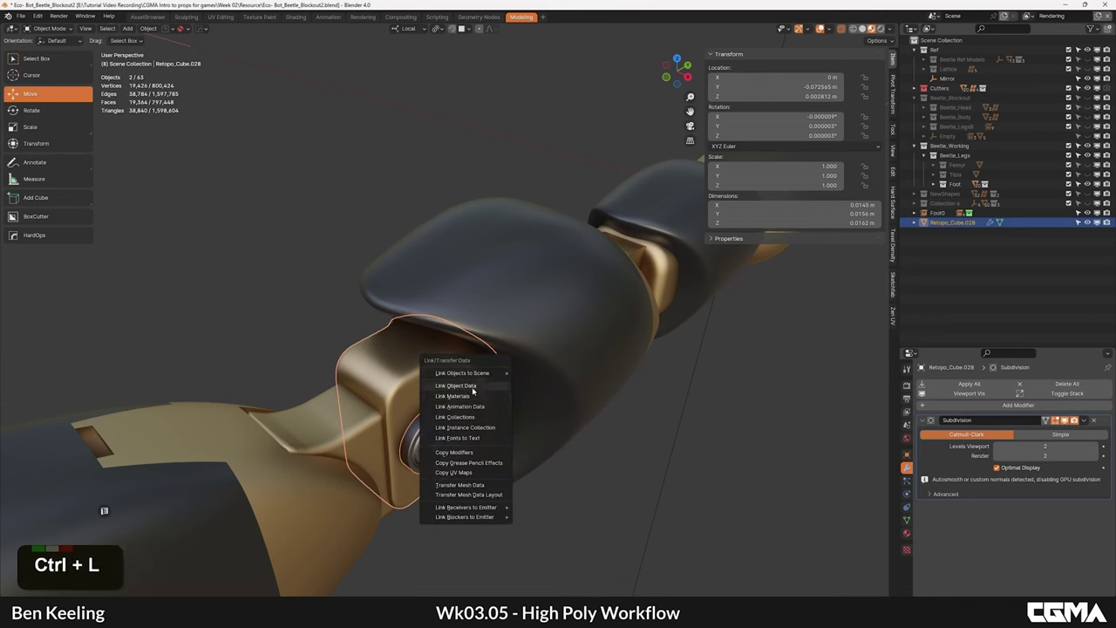
pyautogui.click(472, 396)
pyautogui.scroll(-3, 314, 206)
pyautogui.click(339, 226)
# Step: Compare the detailed leg with the reference leg, examining the joints and the ball joint at the upper end
pyautogui.moveTo(340, 353); pyautogui.dragTo(506, 216, button='middle')
pyautogui.keyDown('alt'); pyautogui.moveTo(670, 281); pyautogui.dragTo(517, 243, button='middle'); pyautogui.keyUp('alt')
pyautogui.scroll(-2, 567, 280)
pyautogui.keyDown('alt'); pyautogui.moveTo(516, 242); pyautogui.dragTo(520, 319, button='middle'); pyautogui.keyUp('alt')
pyautogui.scroll(-2, 540, 300)
pyautogui.moveTo(610, 339); pyautogui.dragTo(565, 330, button='middle')
pyautogui.click(598, 253)
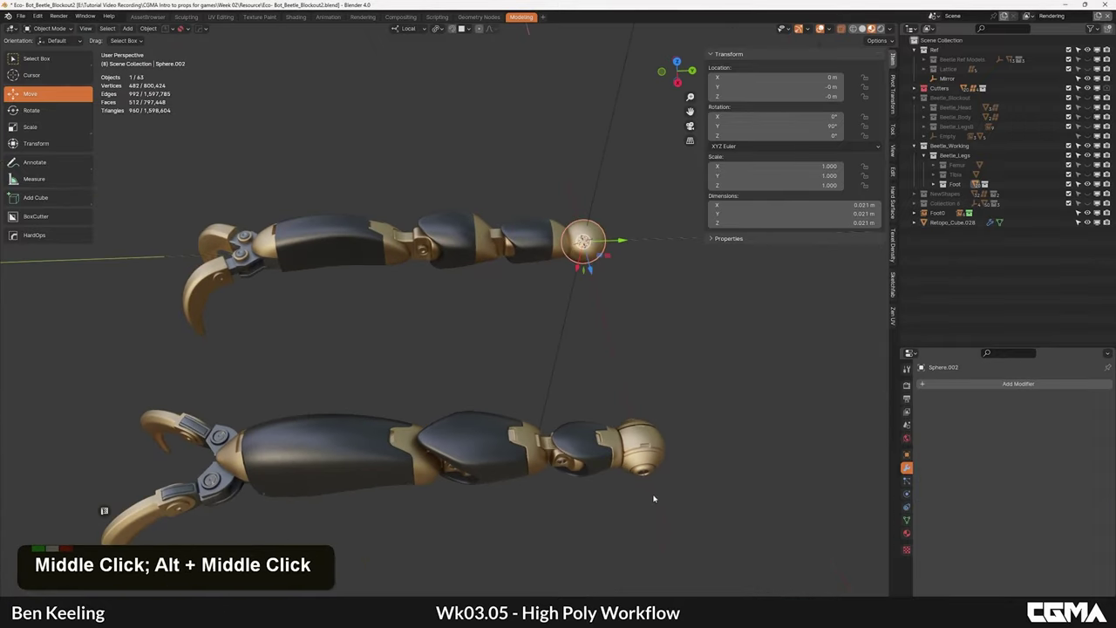
pyautogui.keyDown('alt'); pyautogui.moveTo(647, 455); pyautogui.dragTo(383, 296, button='middle'); pyautogui.keyUp('alt')
pyautogui.moveTo(384, 296); pyautogui.dragTo(485, 299, button='middle')
pyautogui.keyDown('alt'); pyautogui.moveTo(578, 253); pyautogui.dragTo(583, 338, button='middle'); pyautogui.keyUp('alt')
pyautogui.scroll(2, 395, 359)
pyautogui.scroll(4, 395, 359)
pyautogui.press('F4')
pyautogui.press('F4')
pyautogui.scroll(-2, 407, 349)
pyautogui.keyDown('alt'); pyautogui.moveTo(414, 324); pyautogui.dragTo(511, 353, button='middle'); pyautogui.keyUp('alt')
pyautogui.moveTo(510, 352); pyautogui.dragTo(368, 350, button='middle')
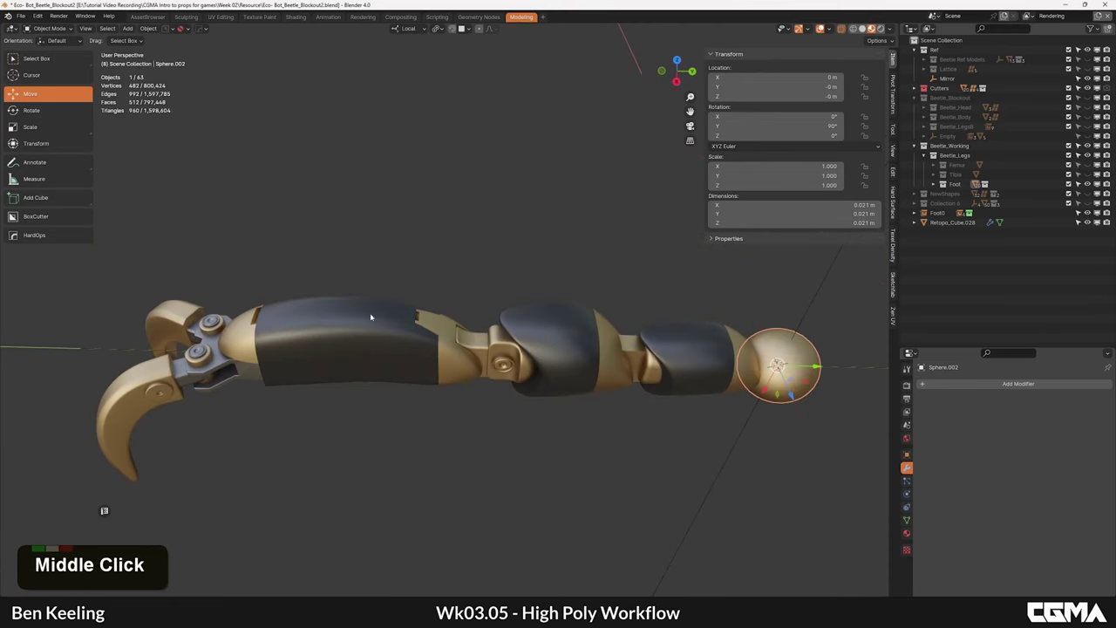
pyautogui.keyDown('alt'); pyautogui.moveTo(581, 320); pyautogui.dragTo(466, 344, button='middle'); pyautogui.keyUp('alt')
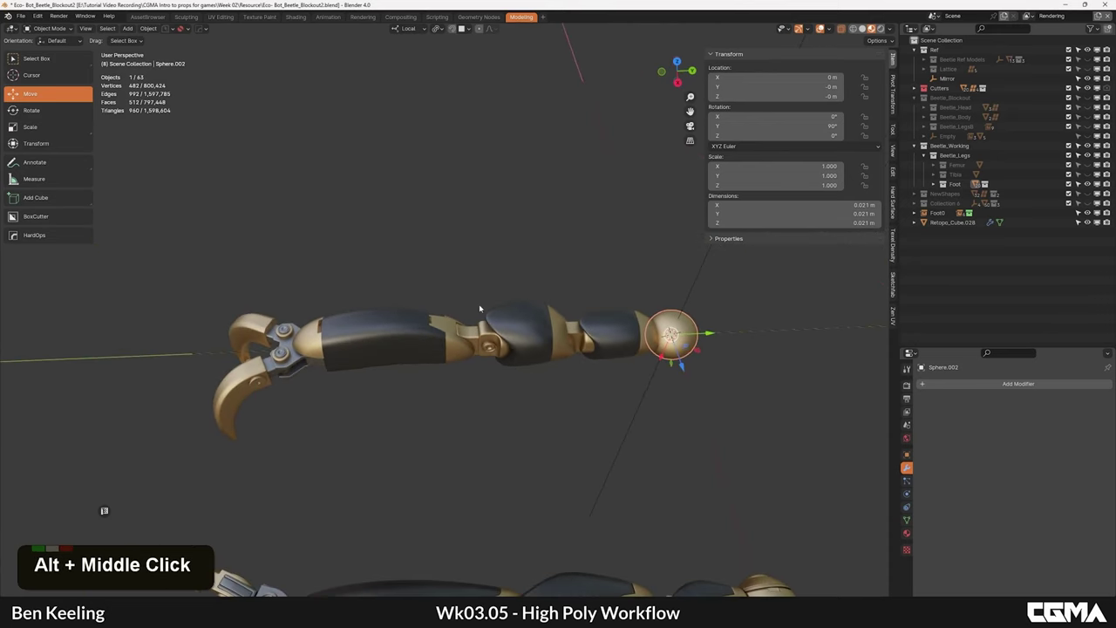
pyautogui.keyDown('alt'); pyautogui.moveTo(573, 329); pyautogui.dragTo(523, 301, button='middle'); pyautogui.keyUp('alt')
pyautogui.keyDown('alt'); pyautogui.moveTo(558, 271); pyautogui.dragTo(471, 416, button='middle'); pyautogui.keyUp('alt')
pyautogui.scroll(2, 399, 414)
pyautogui.moveTo(598, 281); pyautogui.dragTo(513, 331, button='middle')
pyautogui.keyDown('alt'); pyautogui.moveTo(440, 340); pyautogui.dragTo(498, 367, button='middle'); pyautogui.keyUp('alt')
# Step: In top view, select the centre edge loop of the ball joint sphere that runs along the leg
pyautogui.press('`')
pyautogui.click(496, 314)
pyautogui.press('Tab')
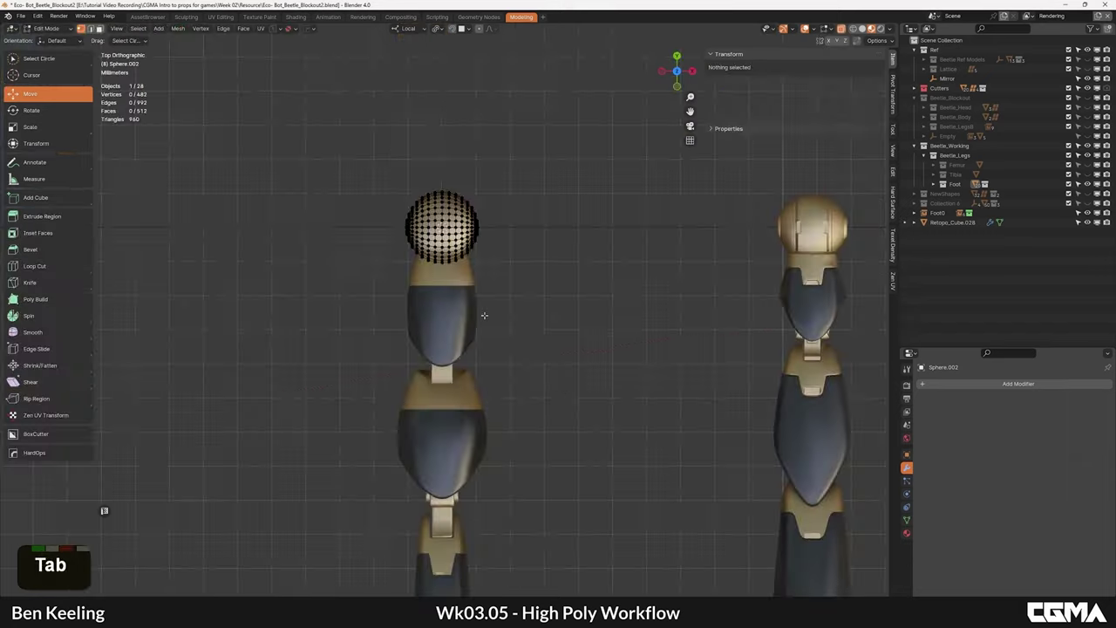
pyautogui.scroll(4, 482, 316)
pyautogui.moveTo(501, 262); pyautogui.dragTo(497, 376, button='middle')
pyautogui.scroll(2, 475, 322)
pyautogui.press('3')
pyautogui.click(450, 248)
pyautogui.keyDown('alt'); pyautogui.keyDown('shift'); pyautogui.click(449, 268); pyautogui.keyUp('shift'); pyautogui.keyUp('alt')
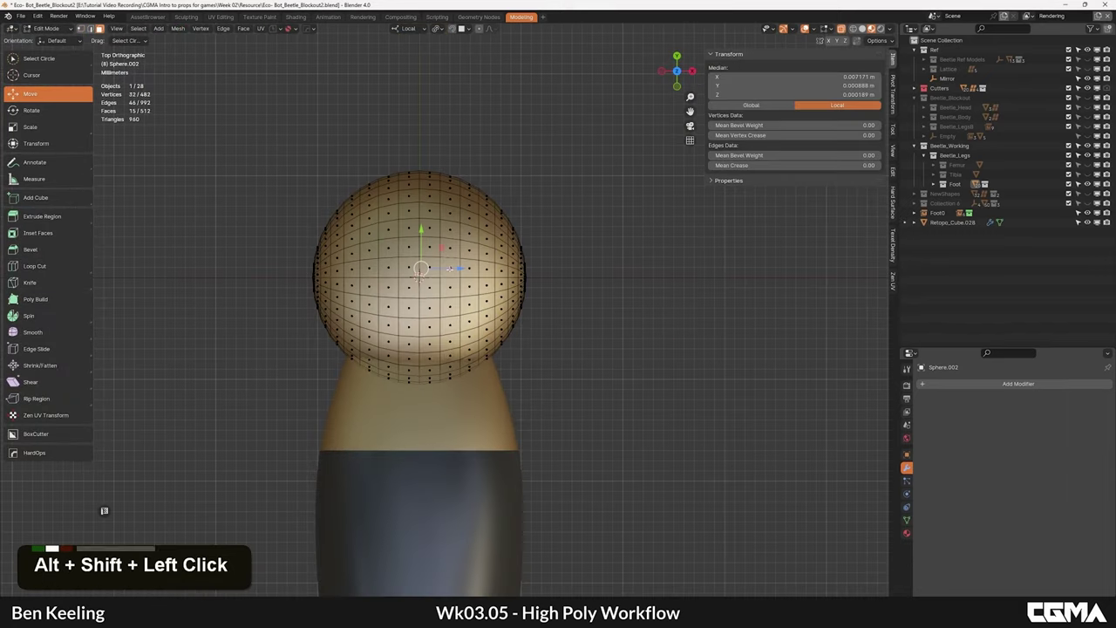
pyautogui.press('2')
pyautogui.click(421, 267)
pyautogui.keyDown('alt'); pyautogui.keyDown('shift'); pyautogui.click(421, 267); pyautogui.keyUp('shift'); pyautogui.keyUp('alt')
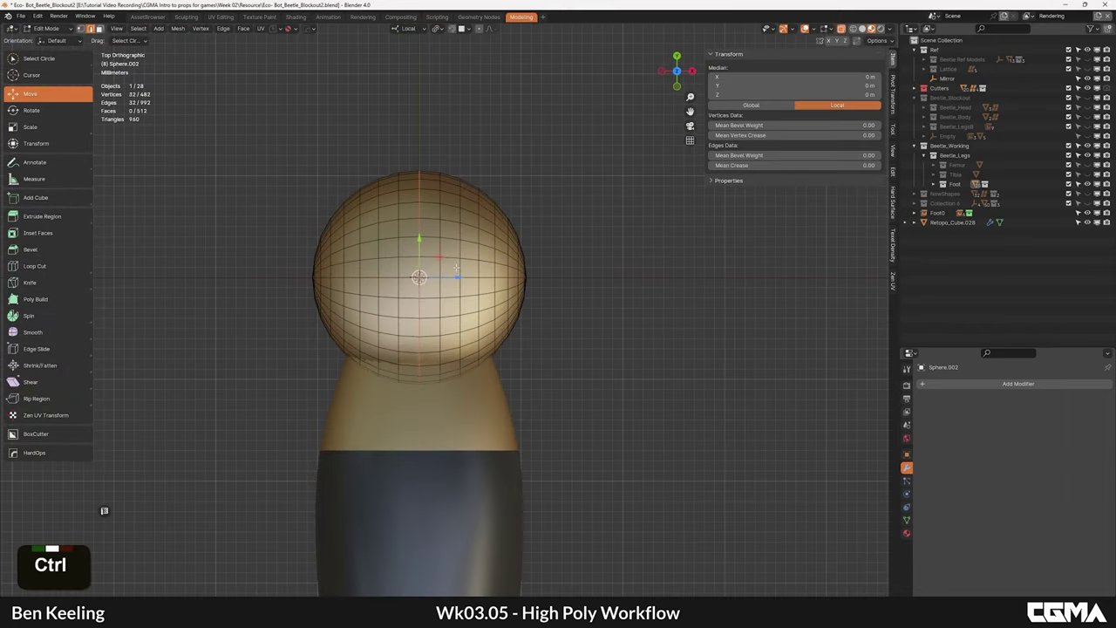
# Step: Grow the centre loop selection four times into a wide band of faces around the ball joint
pyautogui.press('ctrl+KP_Add')
pyautogui.press('ctrl+KP_Add')
pyautogui.press('ctrl+KP_Add')
pyautogui.press('ctrl+KP_Add')
pyautogui.press('3')
pyautogui.keyDown('alt'); pyautogui.moveTo(456, 266); pyautogui.dragTo(516, 209, button='middle'); pyautogui.keyUp('alt')
pyautogui.moveTo(524, 148); pyautogui.dragTo(536, 270, button='middle')
pyautogui.keyDown('alt'); pyautogui.moveTo(558, 262); pyautogui.dragTo(604, 261, button='middle'); pyautogui.keyUp('alt')
# Step: Try to inset the ball joint's central face band and raise it above the side caps
pyautogui.press('i')
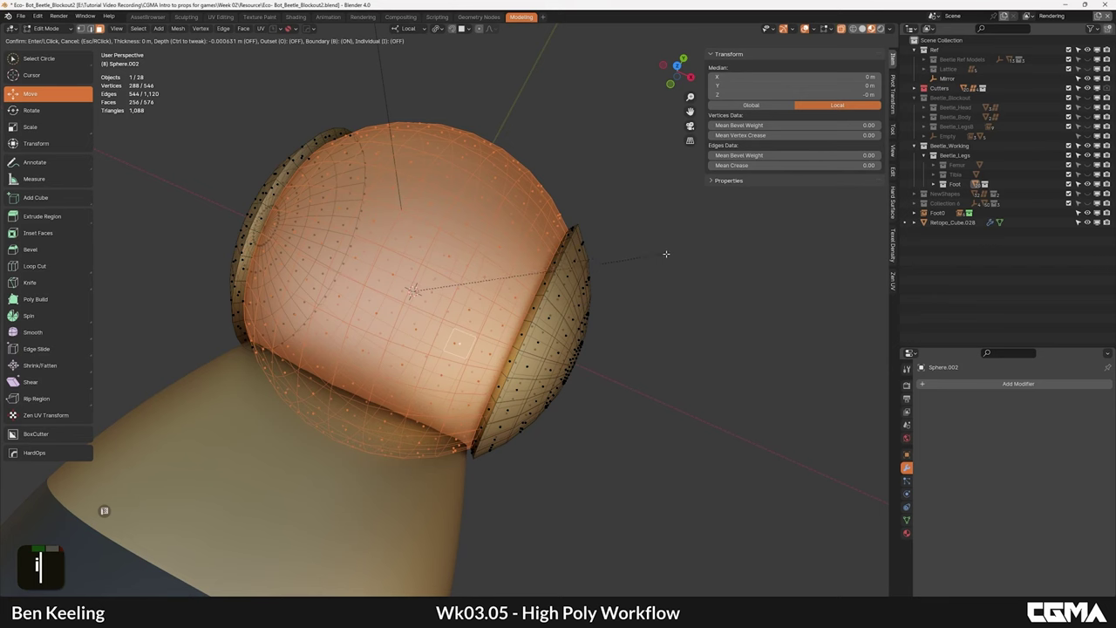
pyautogui.press('ctrl')
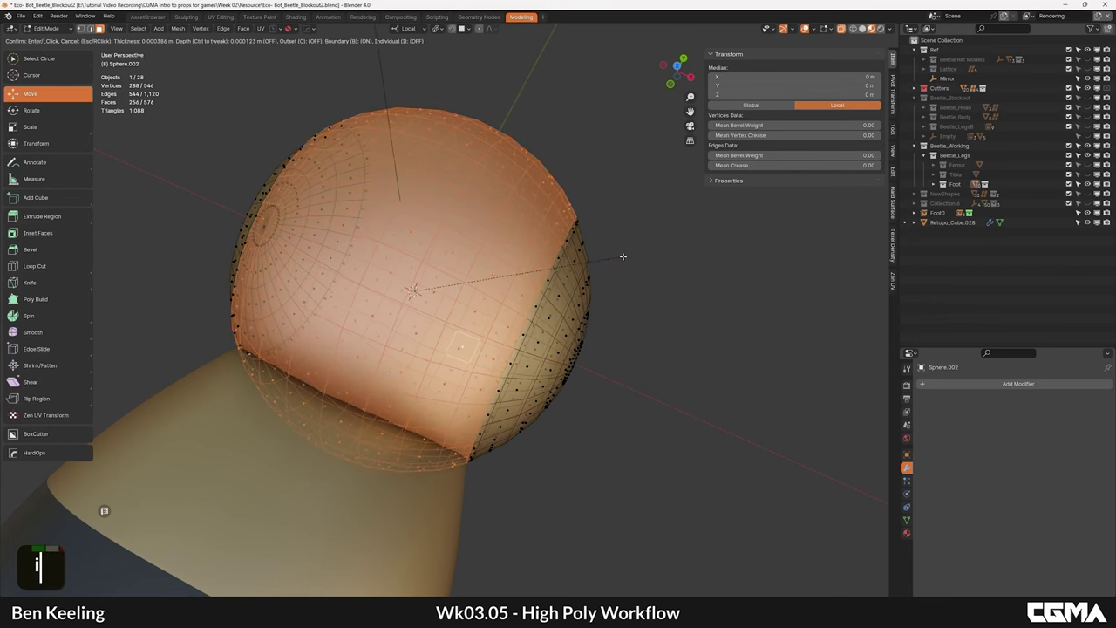
pyautogui.click(624, 256)
pyautogui.scroll(-2, 623, 256)
pyautogui.keyDown('alt'); pyautogui.moveTo(621, 255); pyautogui.dragTo(581, 272, button='middle'); pyautogui.keyUp('alt')
pyautogui.scroll(4, 574, 286)
pyautogui.scroll(-3, 573, 286)
pyautogui.hotkey('ctrl', 'z')
# Step: Inset the ball joint's central face band by about 0.0006 m and raise it outward from the side caps
pyautogui.press('i')
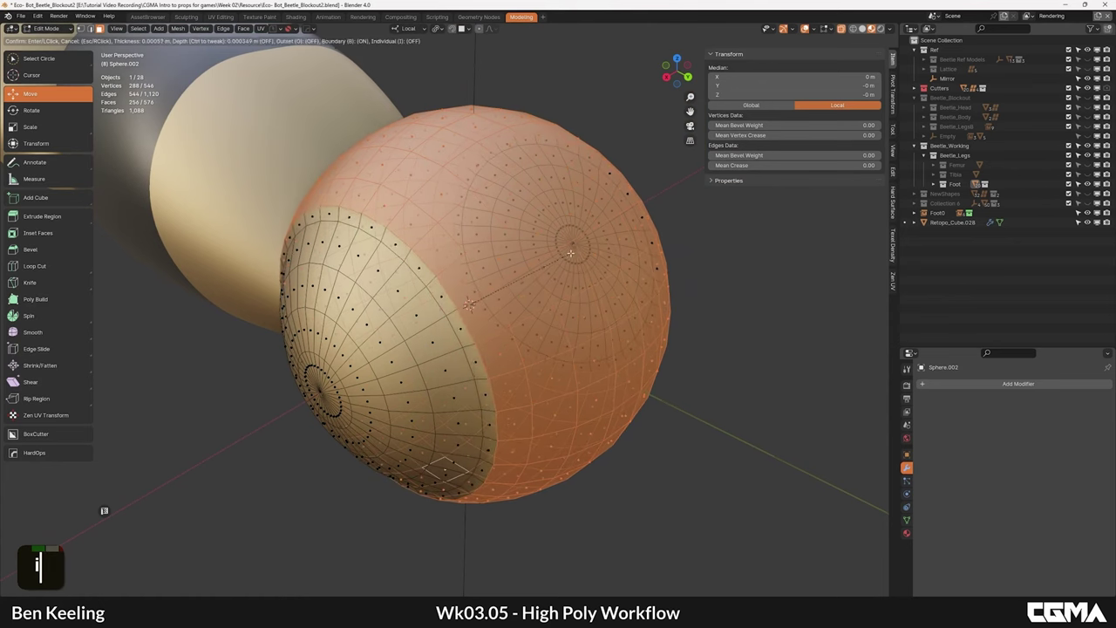
pyautogui.press('ctrl')
pyautogui.click(578, 254)
pyautogui.press('Tab')
pyautogui.scroll(-2, 558, 265)
pyautogui.keyDown('alt'); pyautogui.moveTo(538, 277); pyautogui.dragTo(487, 279, button='middle'); pyautogui.keyUp('alt')
pyautogui.click(675, 346)
pyautogui.scroll(-3, 674, 346)
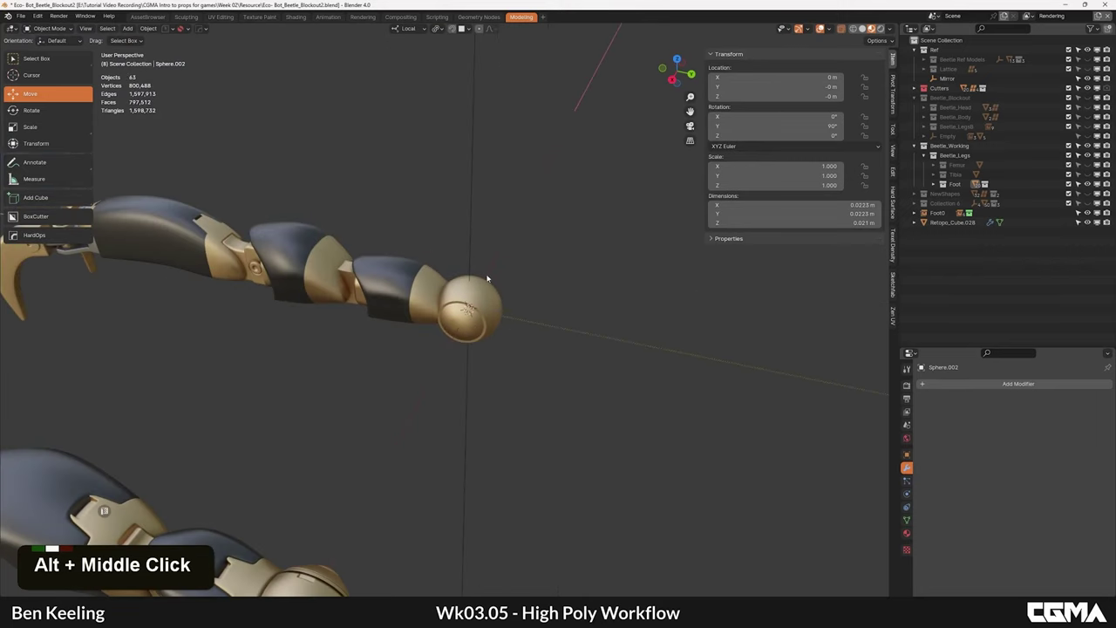
# Step: Following the reference ball joint, add one centred edge loop around the pole of the ball joint's side cap
pyautogui.moveTo(529, 334); pyautogui.dragTo(368, 474, button='middle')
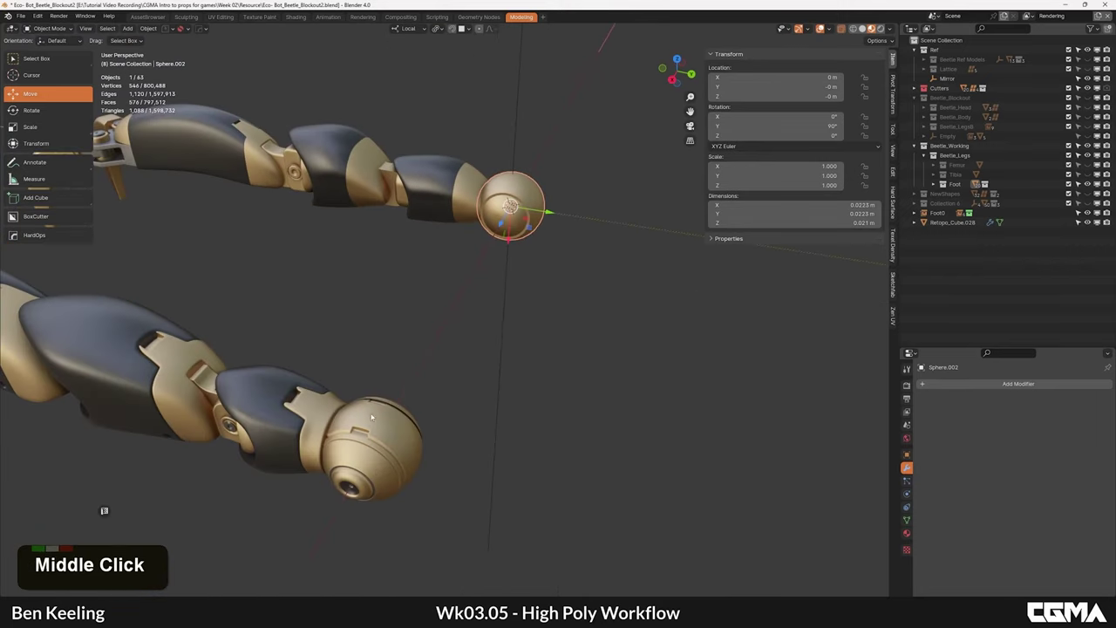
pyautogui.keyDown('alt'); pyautogui.moveTo(546, 289); pyautogui.dragTo(572, 268, button='middle'); pyautogui.keyUp('alt')
pyautogui.scroll(6, 530, 300)
pyautogui.press('Tab')
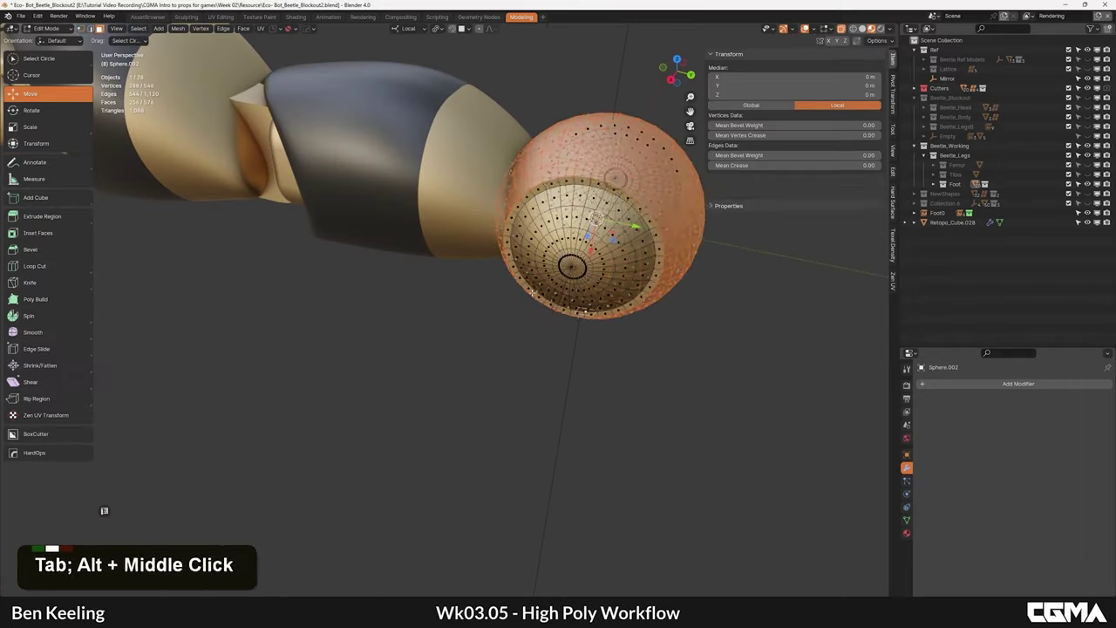
pyautogui.press('1')
pyautogui.click(572, 268)
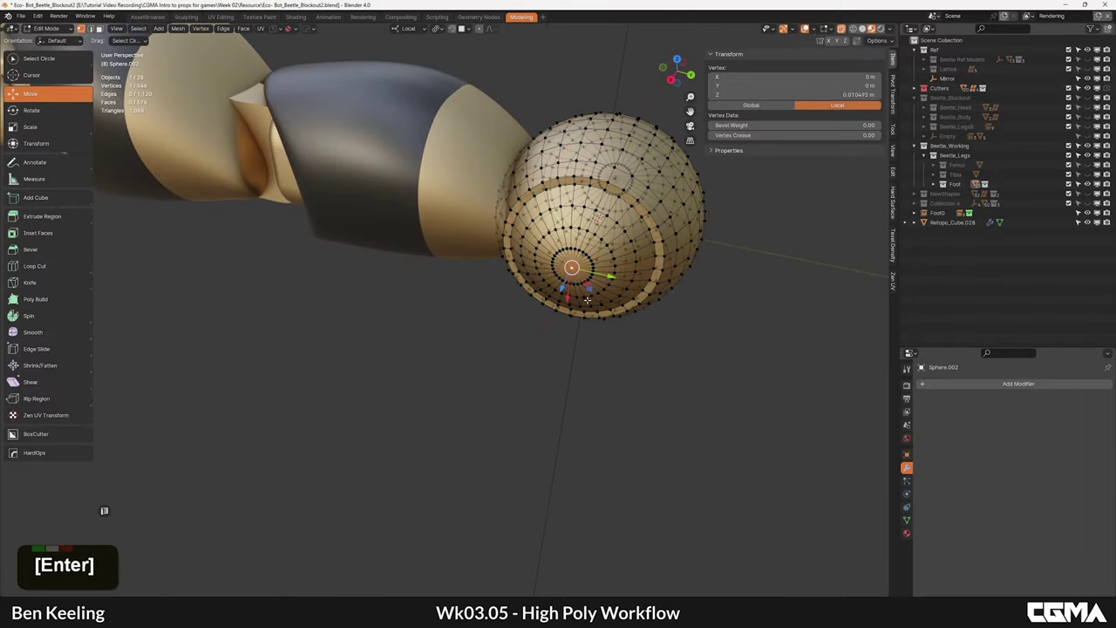
pyautogui.press('KP_Decimal')
pyautogui.keyDown('alt'); pyautogui.moveTo(587, 301); pyautogui.dragTo(554, 343, button='middle'); pyautogui.keyUp('alt')
pyautogui.scroll(-14, 553, 342)
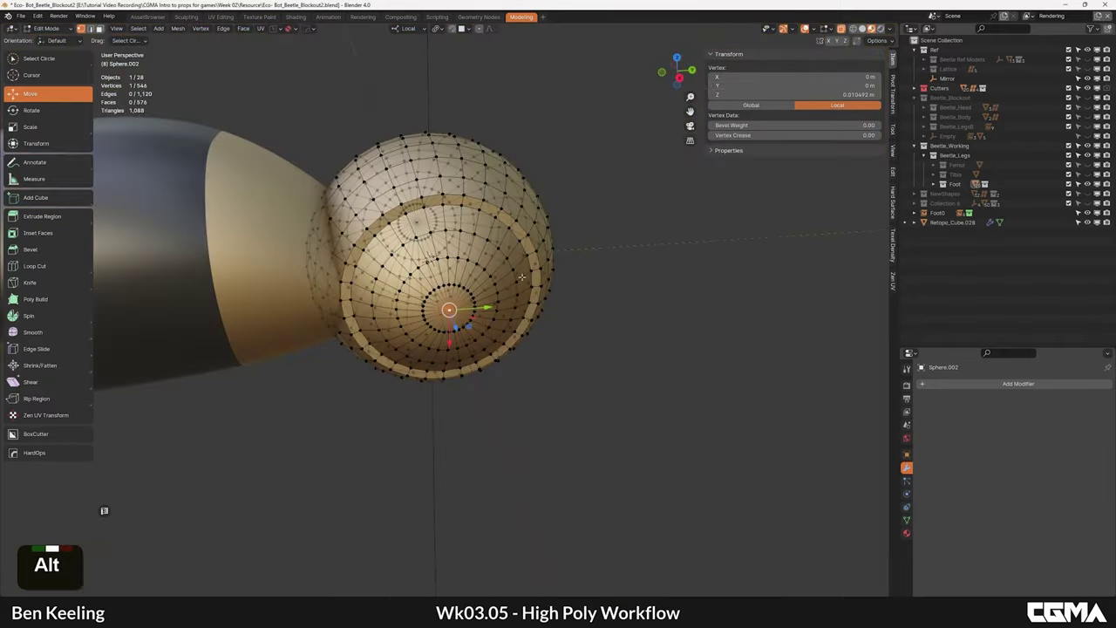
pyautogui.hotkey('alt', 'z')
pyautogui.keyDown('alt'); pyautogui.moveTo(522, 277); pyautogui.dragTo(562, 257, button='middle'); pyautogui.keyUp('alt')
pyautogui.scroll(3, 562, 257)
pyautogui.press('3')
pyautogui.keyDown('alt'); pyautogui.moveTo(423, 308); pyautogui.dragTo(412, 295, button='middle'); pyautogui.keyUp('alt')
pyautogui.hotkey('ctrl', 'r')
pyautogui.click(404, 297)
pyautogui.rightClick(404, 297)
# Step: Try Set Flow on the new edge loop around the cap's pole
pyautogui.rightClick(403, 296)
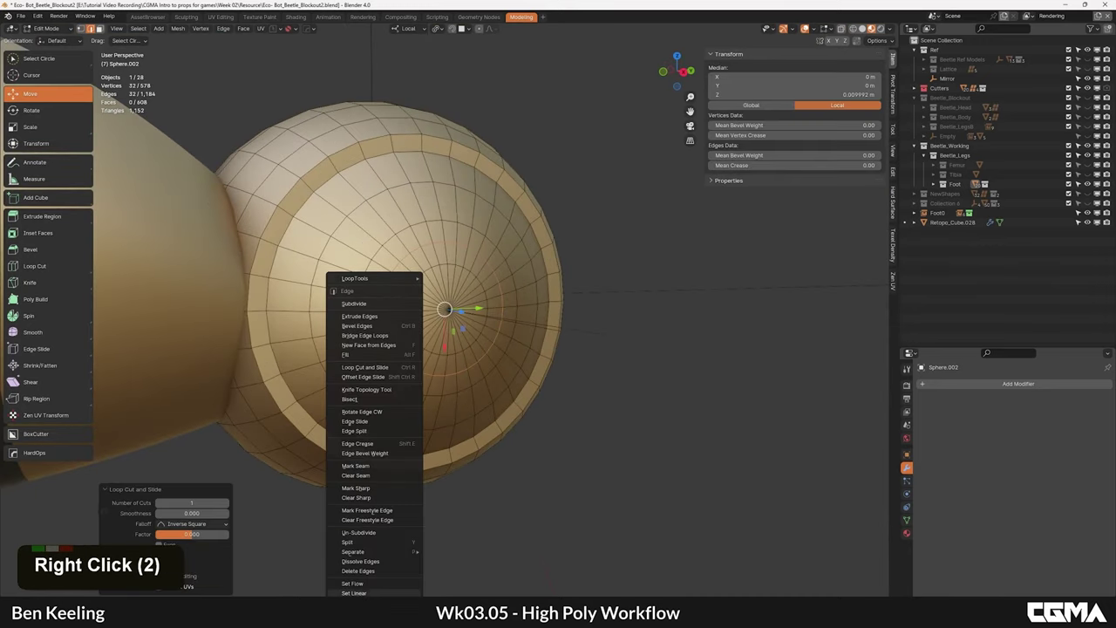
pyautogui.click(352, 583)
pyautogui.keyDown('alt'); pyautogui.moveTo(496, 352); pyautogui.dragTo(443, 281, button='middle'); pyautogui.keyUp('alt')
pyautogui.hotkey('ctrl', 'z')
pyautogui.rightClick(443, 282)
pyautogui.click(414, 328)
pyautogui.rightClick(389, 327)
pyautogui.click(397, 327)
# Step: Apply Set Flow to the new edge loop so it follows the curvature of the side cap
pyautogui.keyDown('alt'); pyautogui.moveTo(398, 341); pyautogui.dragTo(423, 294, button='middle'); pyautogui.keyUp('alt')
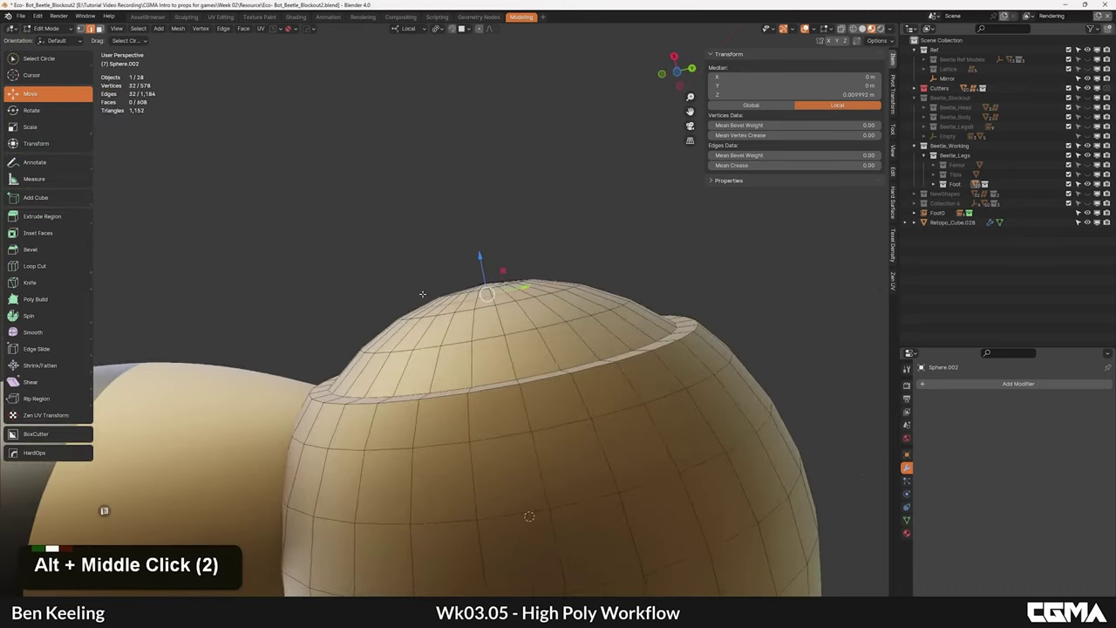
pyautogui.scroll(4, 423, 323)
pyautogui.keyDown('alt'); pyautogui.moveTo(413, 357); pyautogui.dragTo(416, 362, button='middle'); pyautogui.keyUp('alt')
pyautogui.rightClick(418, 364)
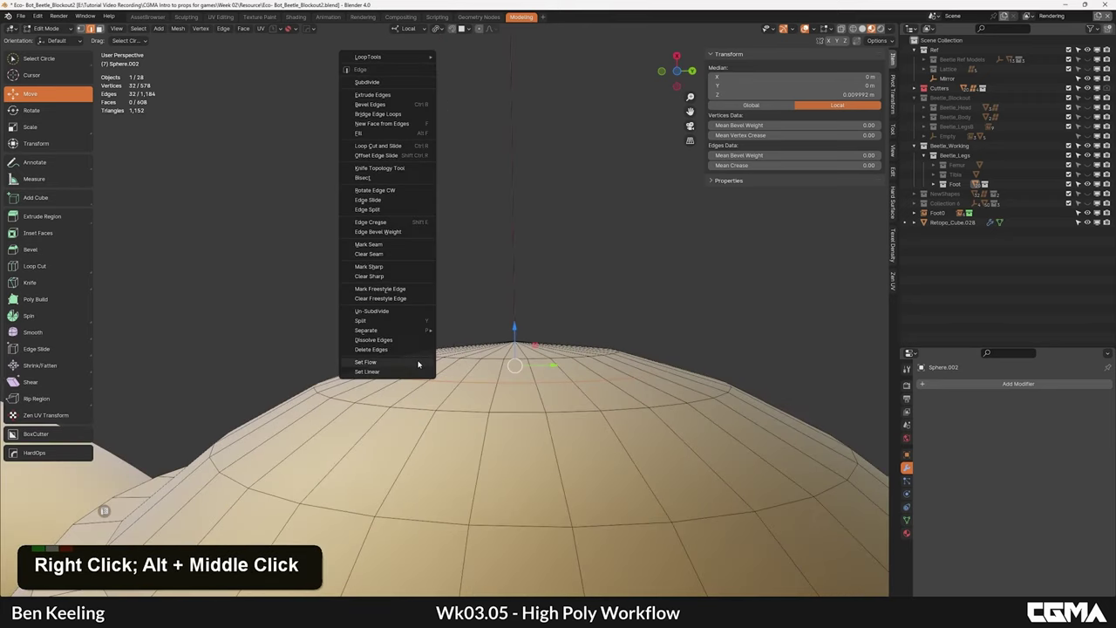
pyautogui.click(417, 363)
pyautogui.scroll(-4, 488, 331)
pyautogui.keyDown('alt'); pyautogui.moveTo(523, 288); pyautogui.dragTo(488, 384, button='middle'); pyautogui.keyUp('alt')
pyautogui.keyDown('alt'); pyautogui.moveTo(551, 239); pyautogui.dragTo(545, 291, button='middle'); pyautogui.keyUp('alt')
# Step: Grow the selection twice from the cap's pole vertex, then inset and raise those faces into a round hub
pyautogui.press('1')
pyautogui.click(497, 336)
pyautogui.press('ctrl+KP_Add')
pyautogui.press('ctrl+KP_Add')
pyautogui.press('3')
pyautogui.keyDown('alt'); pyautogui.moveTo(610, 255); pyautogui.dragTo(609, 299, button='middle'); pyautogui.keyUp('alt')
pyautogui.press('i')
pyautogui.keyDown('ctrl'); pyautogui.click(671, 273); pyautogui.keyUp('ctrl')
# Step: Select the ring of faces along the hub's rim and inset it with a slight depth to form a stepped edge
pyautogui.press('2')
pyautogui.keyDown('alt'); pyautogui.click(527, 286); pyautogui.keyUp('alt')
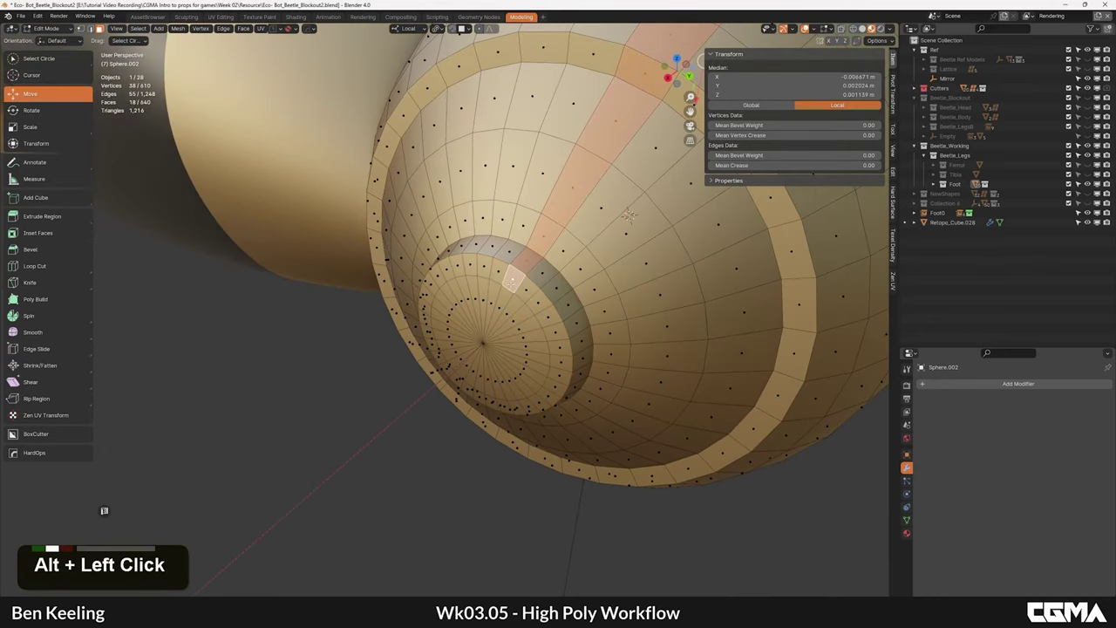
pyautogui.hotkey('ctrl', 'z')
pyautogui.keyDown('alt'); pyautogui.click(526, 289); pyautogui.keyUp('alt')
pyautogui.press('i')
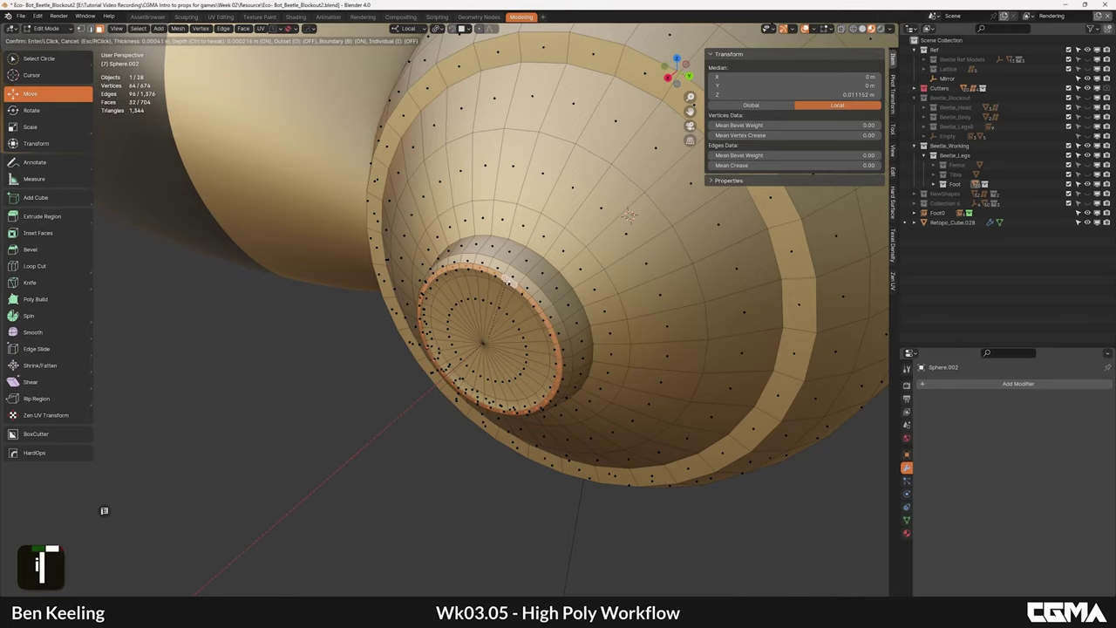
pyautogui.click(514, 289)
# Step: Sharpen the ball joint with HardOps, using 30° sharpness and 60° auto smooth
pyautogui.press('Tab')
pyautogui.scroll(-2, 514, 290)
pyautogui.keyDown('alt'); pyautogui.middleClick(514, 290); pyautogui.keyUp('alt')
pyautogui.press('q')
pyautogui.click(489, 280)
pyautogui.keyDown('alt'); pyautogui.middleClick(475, 305); pyautogui.keyUp('alt')
pyautogui.moveTo(475, 306); pyautogui.dragTo(497, 332, button='middle')
# Step: Try to merge the faces around the hub's pole into a single face
pyautogui.press('Tab')
pyautogui.scroll(2, 498, 333)
pyautogui.press('3')
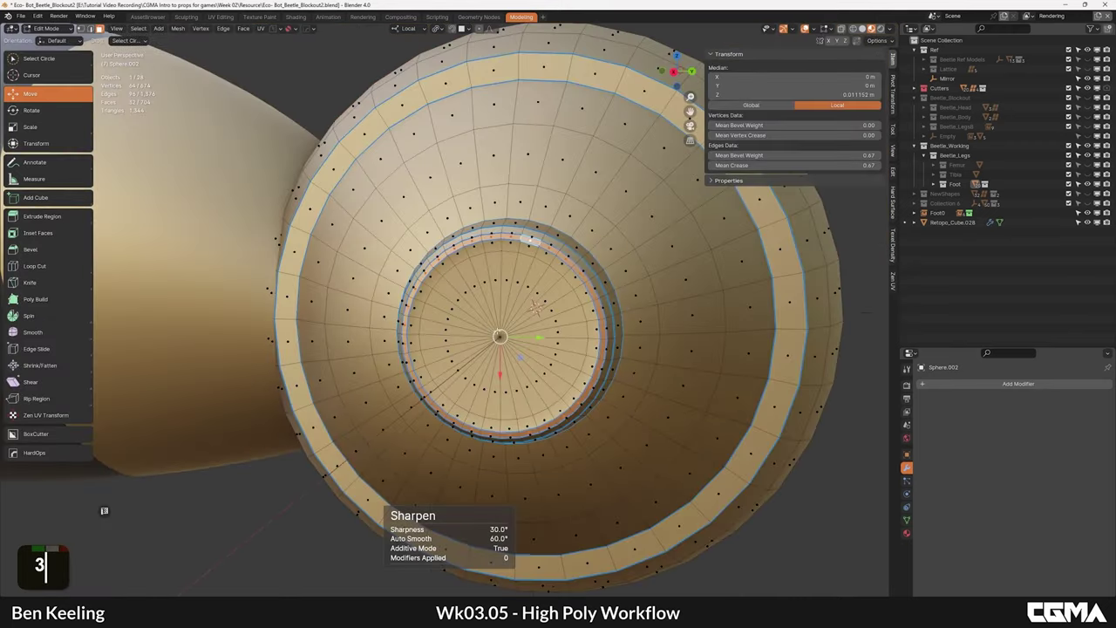
pyautogui.press('1')
pyautogui.click(503, 337)
pyautogui.press('ctrl+KP_Add')
pyautogui.press('3')
pyautogui.press('f')
pyautogui.scroll(-3, 500, 336)
pyautogui.keyDown('alt'); pyautogui.middleClick(475, 326); pyautogui.keyUp('alt')
pyautogui.moveTo(475, 326)
pyautogui.mouseDown(button='middle')
pyautogui.moveTo(497, 344)
pyautogui.moveTo(475, 336)
pyautogui.mouseUp(button='middle')
pyautogui.scroll(4, 497, 344)
pyautogui.hotkey('ctrl', 'z')
pyautogui.keyDown('alt'); pyautogui.middleClick(499, 340); pyautogui.keyUp('alt')
pyautogui.hotkey('ctrl', 'z')
# Step: Select all the triangular faces inside the hub's rim and merge them into one flat round face
pyautogui.press('3')
pyautogui.keyDown('shift'); pyautogui.doubleClick(531, 386); pyautogui.keyUp('shift')
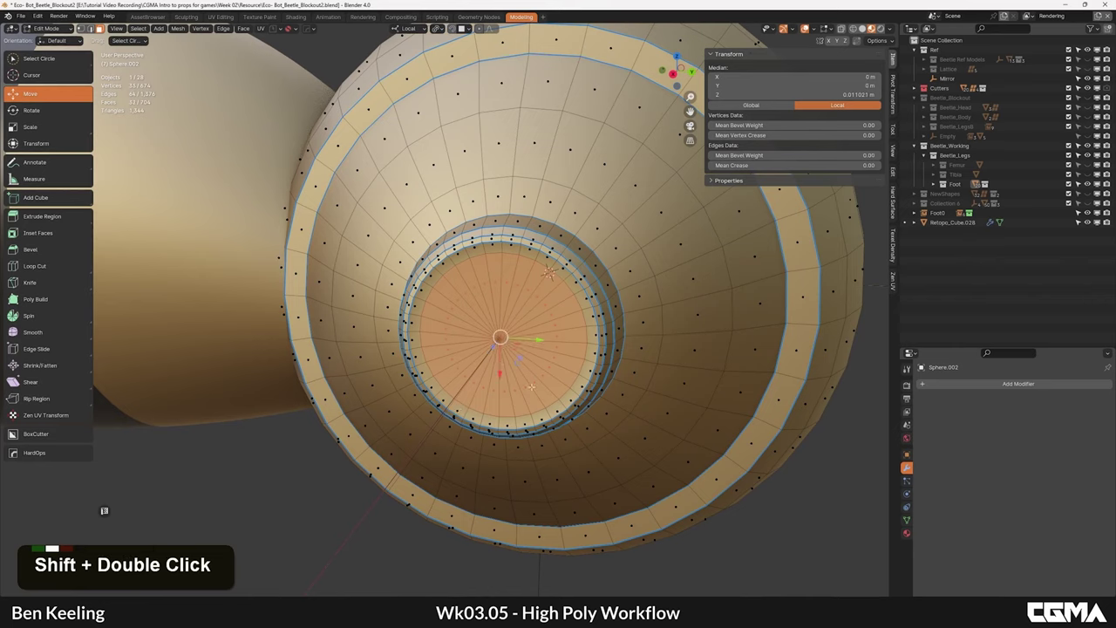
pyautogui.scroll(-1, 565, 338)
pyautogui.press('f')
pyautogui.scroll(3, 547, 327)
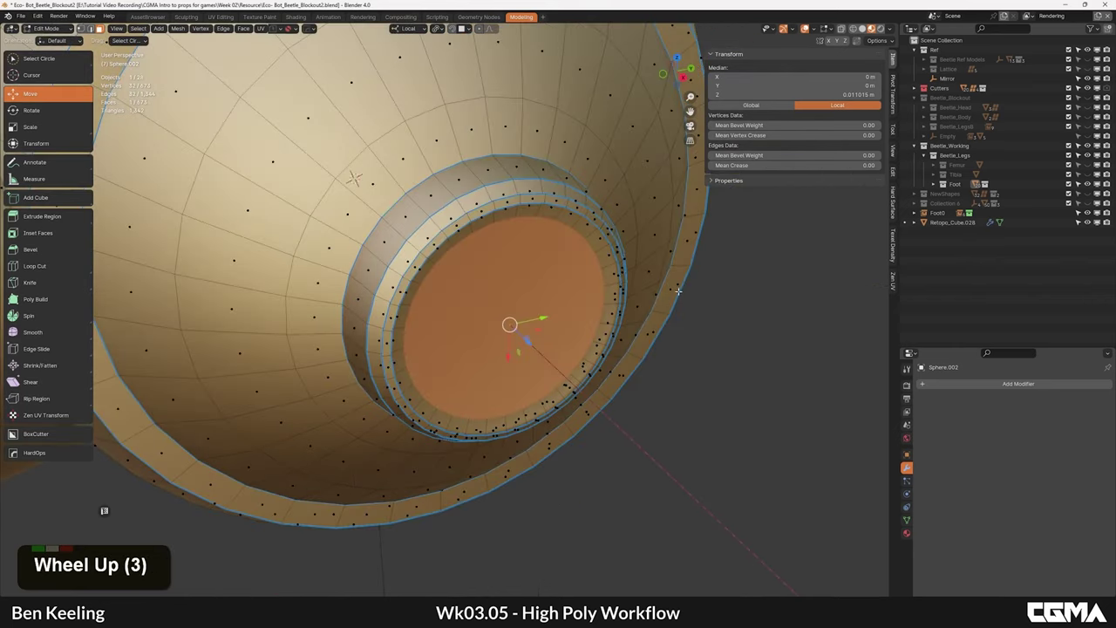
# Step: Inset the hub's flat round face and extrude the inner face inward to form a recessed socket
pyautogui.press('i')
pyautogui.click(625, 301)
pyautogui.keyDown('alt'); pyautogui.moveTo(551, 321); pyautogui.dragTo(501, 303, button='middle'); pyautogui.keyUp('alt')
pyautogui.press('e')
pyautogui.click(544, 305)
# Step: Add a HardOps bevel modifier to the ball joint with 3 segments and a 30° angle limit
pyautogui.scroll(-3, 543, 305)
pyautogui.press('Tab')
pyautogui.press('q')
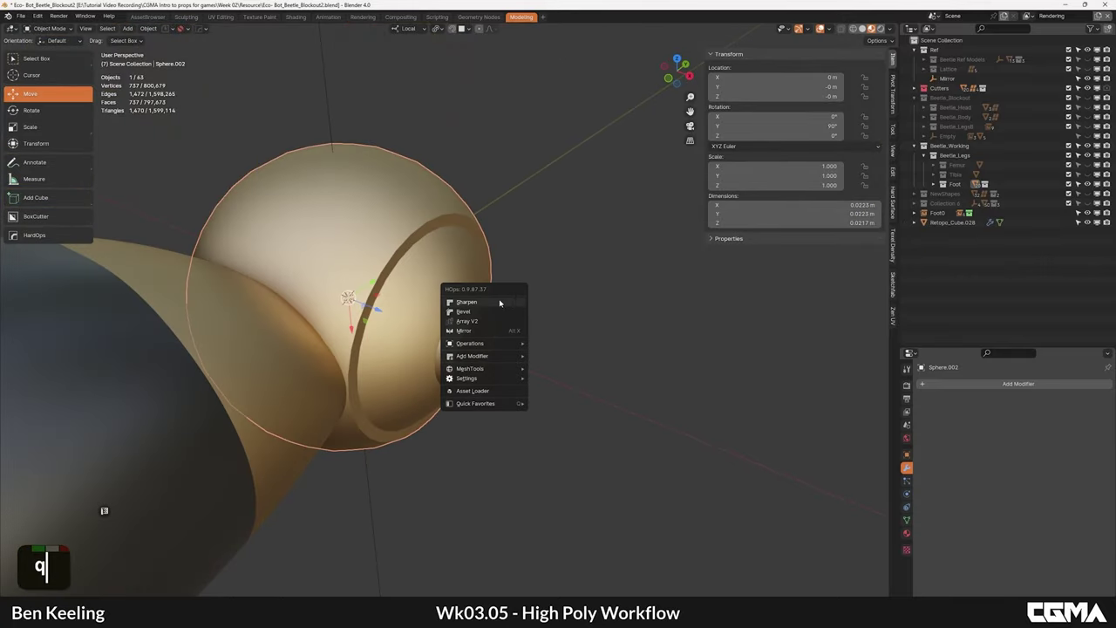
pyautogui.click(485, 312)
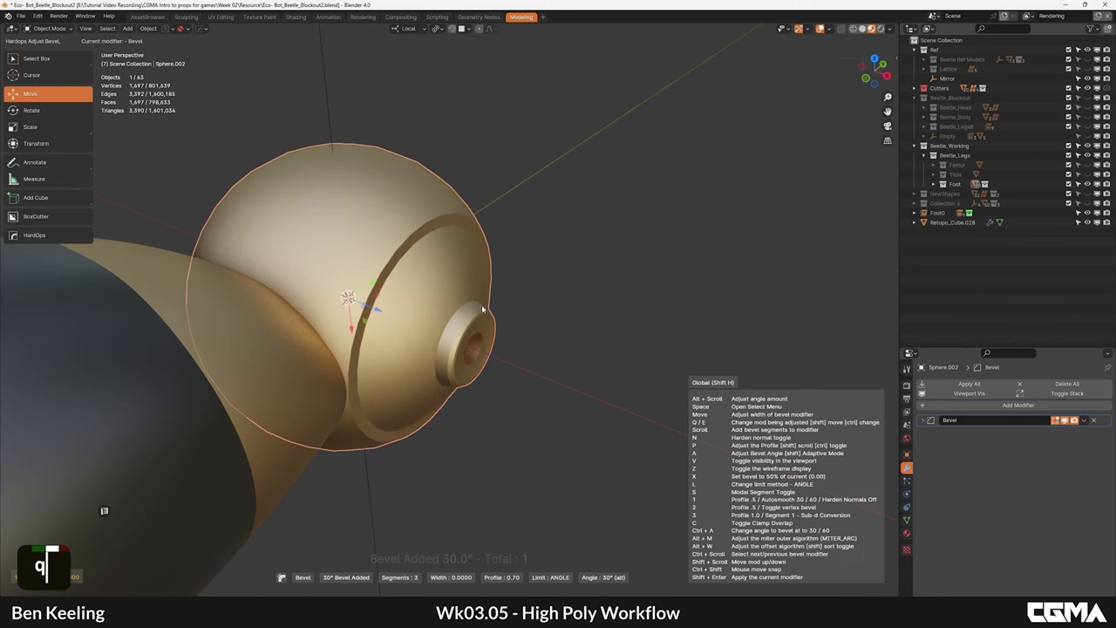
pyautogui.click(482, 307)
pyautogui.scroll(-2, 521, 331)
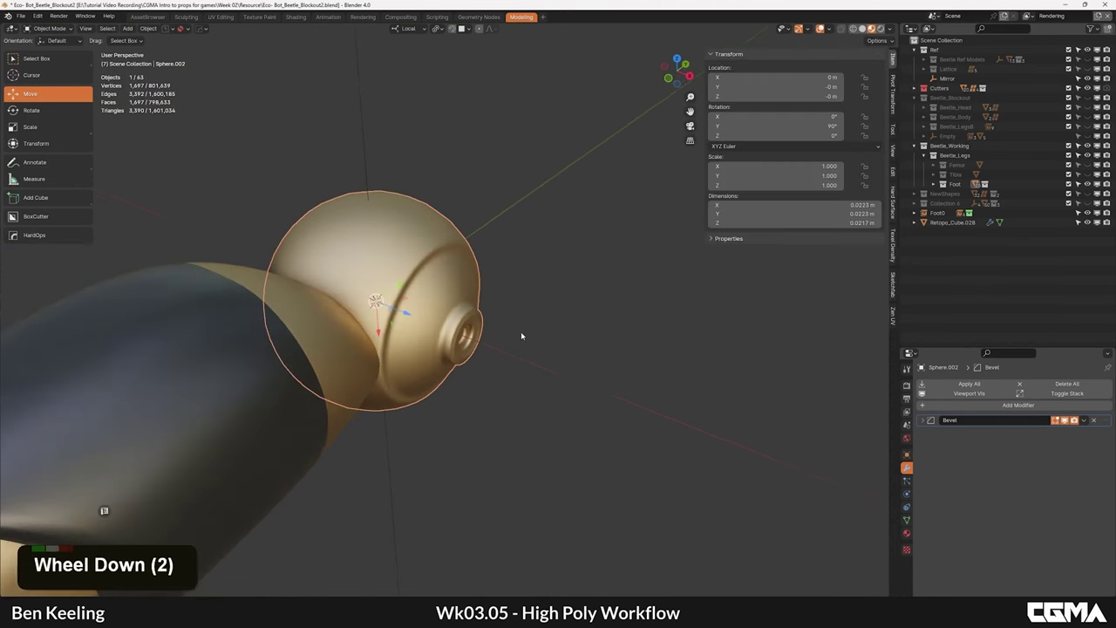
# Step: Mirror the ball joint across its local Z axis with a new HardOps mirror modifier
pyautogui.keyDown('alt'); pyautogui.moveTo(521, 332); pyautogui.dragTo(454, 335, button='middle'); pyautogui.keyUp('alt')
pyautogui.click(616, 343)
pyautogui.scroll(-4, 616, 342)
pyautogui.keyDown('alt'); pyautogui.moveTo(616, 343); pyautogui.dragTo(488, 319, button='middle'); pyautogui.keyUp('alt')
pyautogui.click(486, 321)
pyautogui.hotkey('alt', 'x')
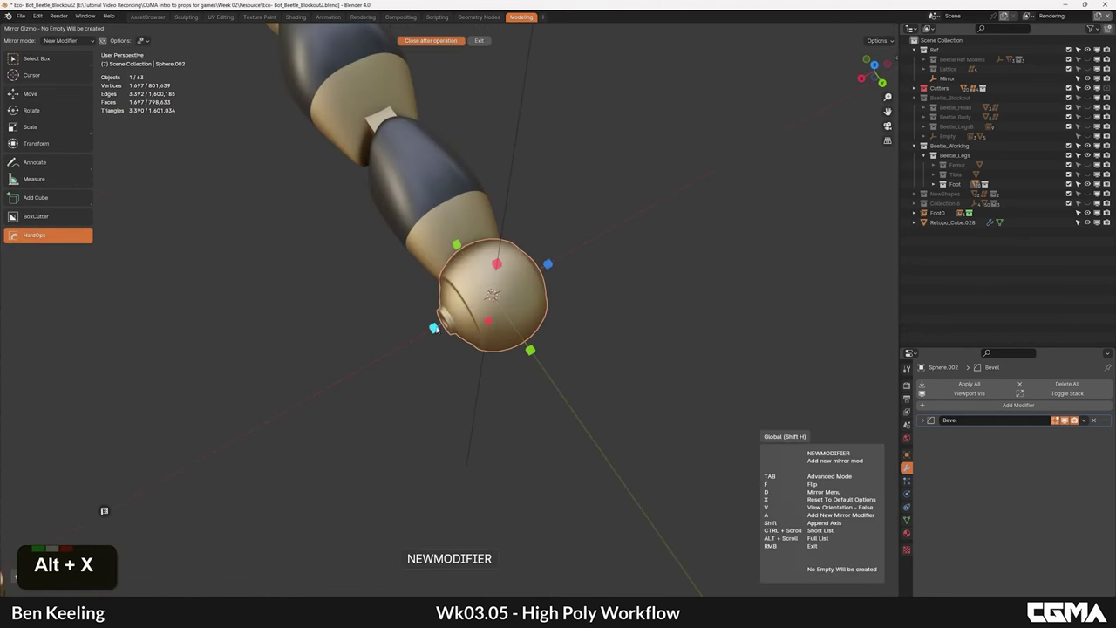
pyautogui.click(435, 329)
pyautogui.click(572, 337)
# Step: Add an edge loop around the ball joint's sloped cap, just outside the raised hub
pyautogui.keyDown('alt'); pyautogui.moveTo(571, 337); pyautogui.dragTo(484, 290, button='middle'); pyautogui.keyUp('alt')
pyautogui.scroll(-3, 515, 335)
pyautogui.scroll(5, 454, 305)
pyautogui.scroll(1, 436, 288)
pyautogui.click(420, 288)
pyautogui.press('Tab')
pyautogui.scroll(3, 417, 292)
pyautogui.moveTo(383, 305); pyautogui.dragTo(408, 311, button='middle')
pyautogui.scroll(2, 408, 311)
pyautogui.hotkey('ctrl', 'r')
pyautogui.click(396, 289)
pyautogui.rightClick(396, 290)
# Step: Add a second edge loop beside the first one on the cap and slide it to leave a narrow ring of faces
pyautogui.press('3')
pyautogui.click(406, 297)
pyautogui.hotkey('ctrl', 'r')
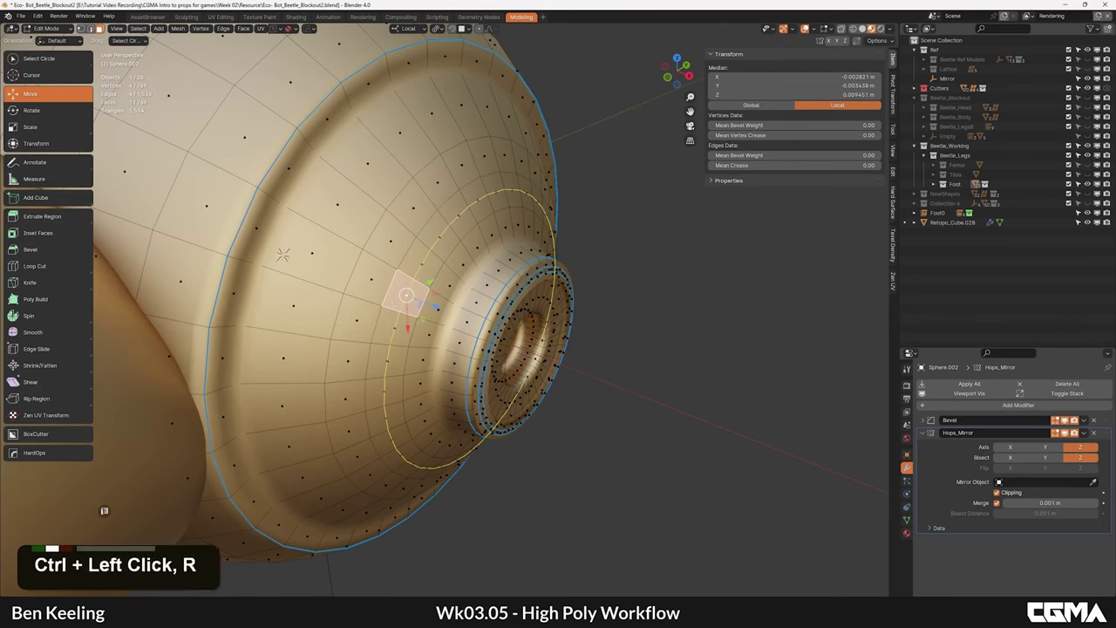
pyautogui.click(397, 312)
pyautogui.rightClick(397, 311)
pyautogui.press('g')
pyautogui.press('g')
pyautogui.click(392, 298)
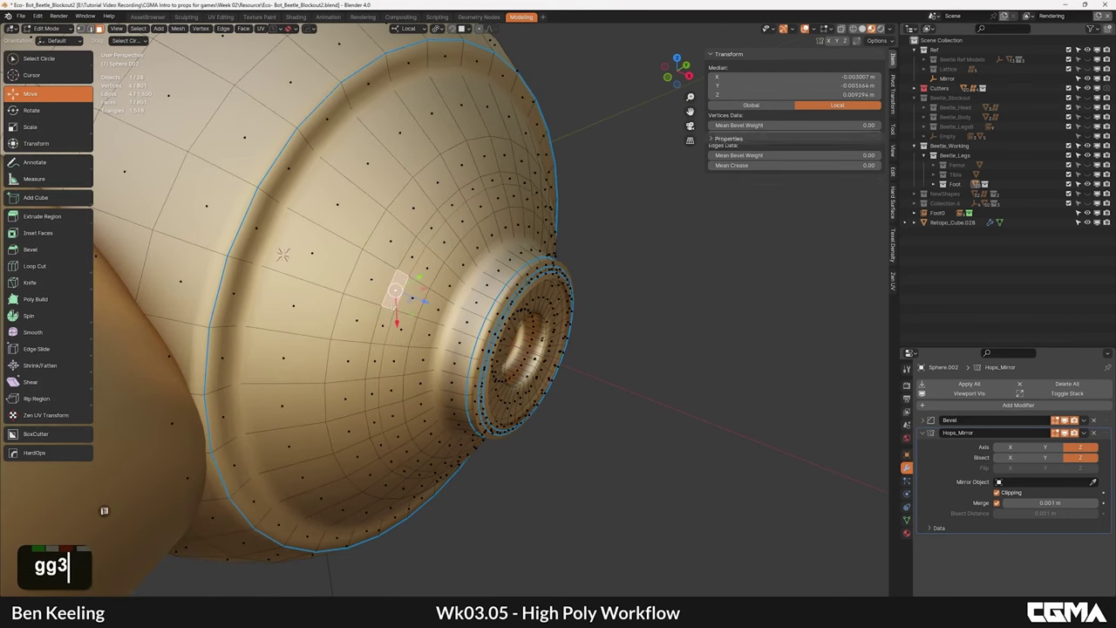
# Step: Select the narrow ring of faces around the hub and extrude it outward about 0.0005 m
pyautogui.keyDown('alt'); pyautogui.click(388, 310); pyautogui.keyUp('alt')
pyautogui.press('e')
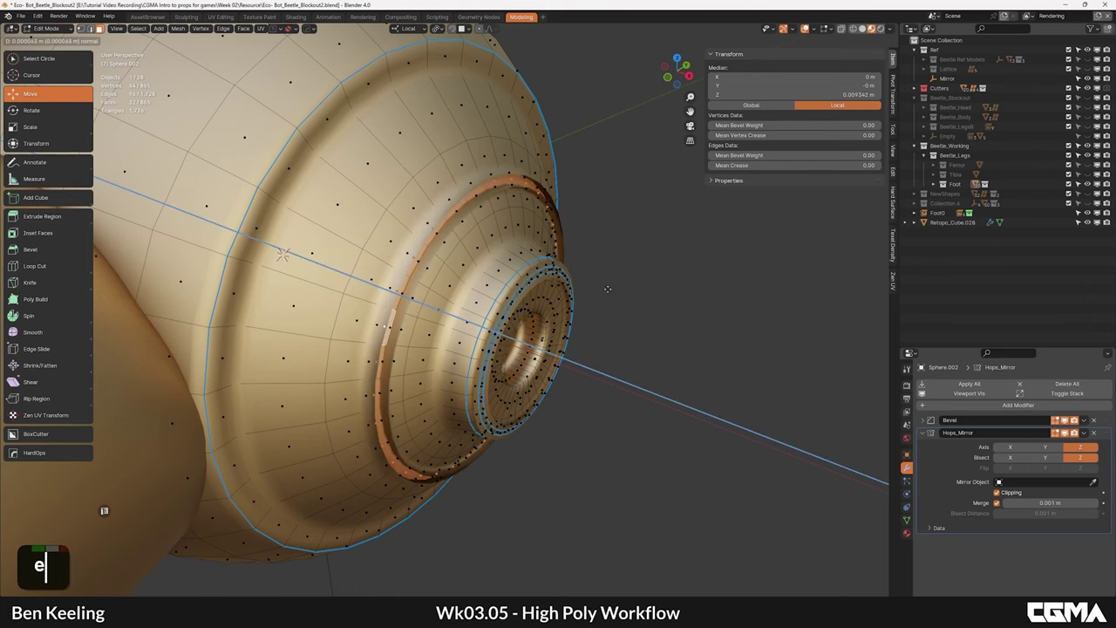
pyautogui.click(621, 293)
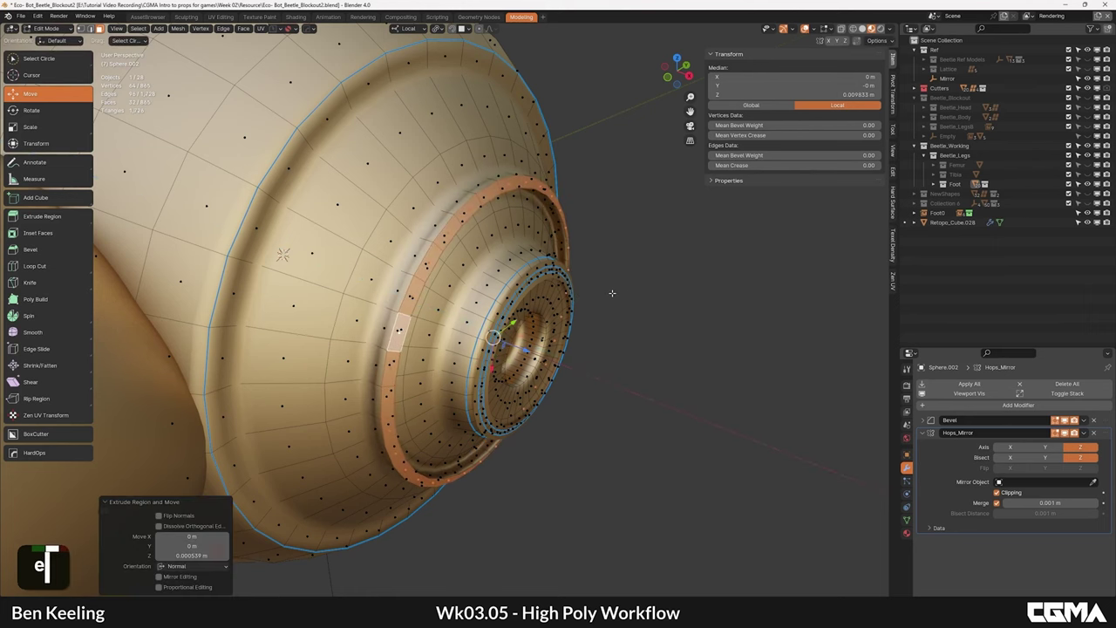
# Step: Grow the selection over the raised ring's sides and assign it a second material slot with Dark plastic
pyautogui.press('ctrl+KP_Add')
pyautogui.click(908, 532)
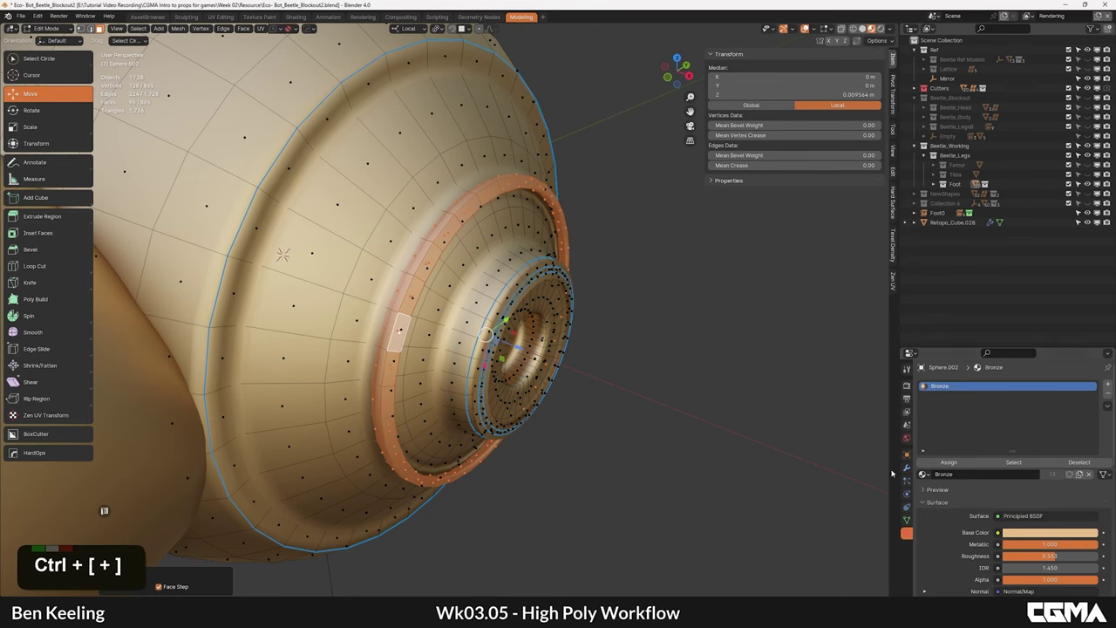
pyautogui.click(1107, 383)
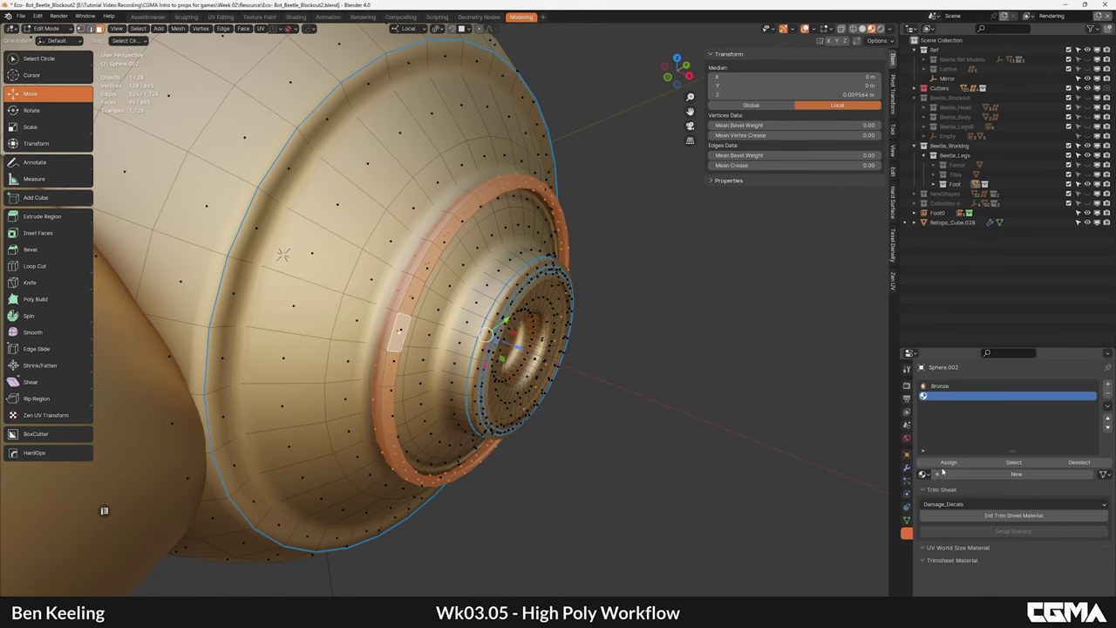
pyautogui.click(924, 474)
pyautogui.click(953, 508)
pyautogui.click(937, 463)
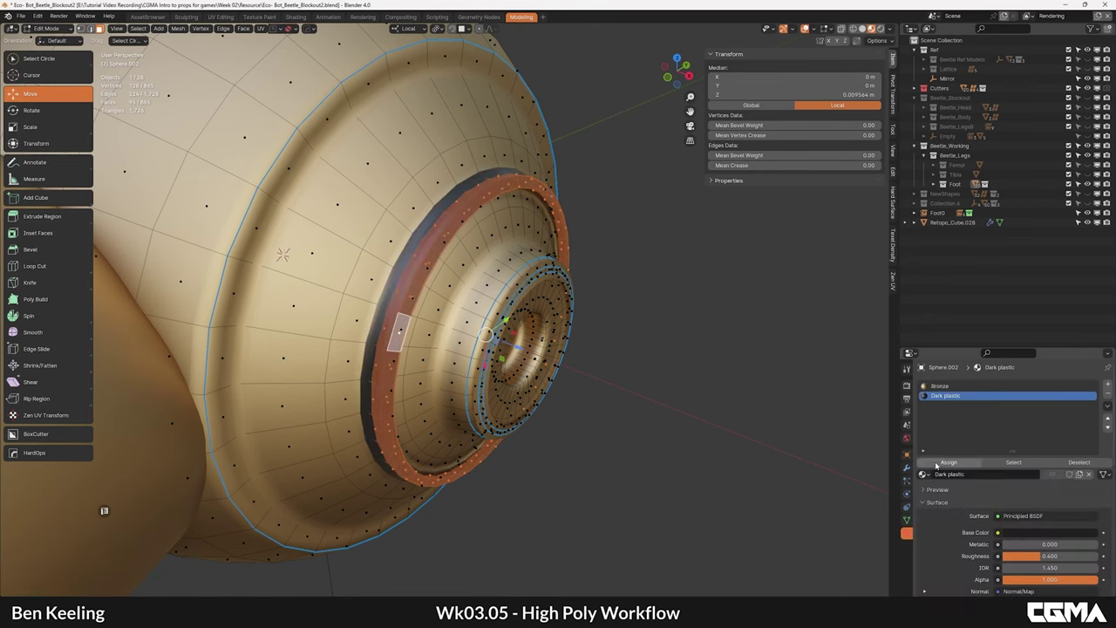
pyautogui.press('Tab')
# Step: Compare the ball joint with the one on the reference leg
pyautogui.scroll(-4, 575, 349)
pyautogui.scroll(-2, 503, 354)
pyautogui.keyDown('alt'); pyautogui.moveTo(575, 349); pyautogui.dragTo(464, 351, button='middle'); pyautogui.keyUp('alt')
pyautogui.click(547, 396)
pyautogui.scroll(-3, 506, 344)
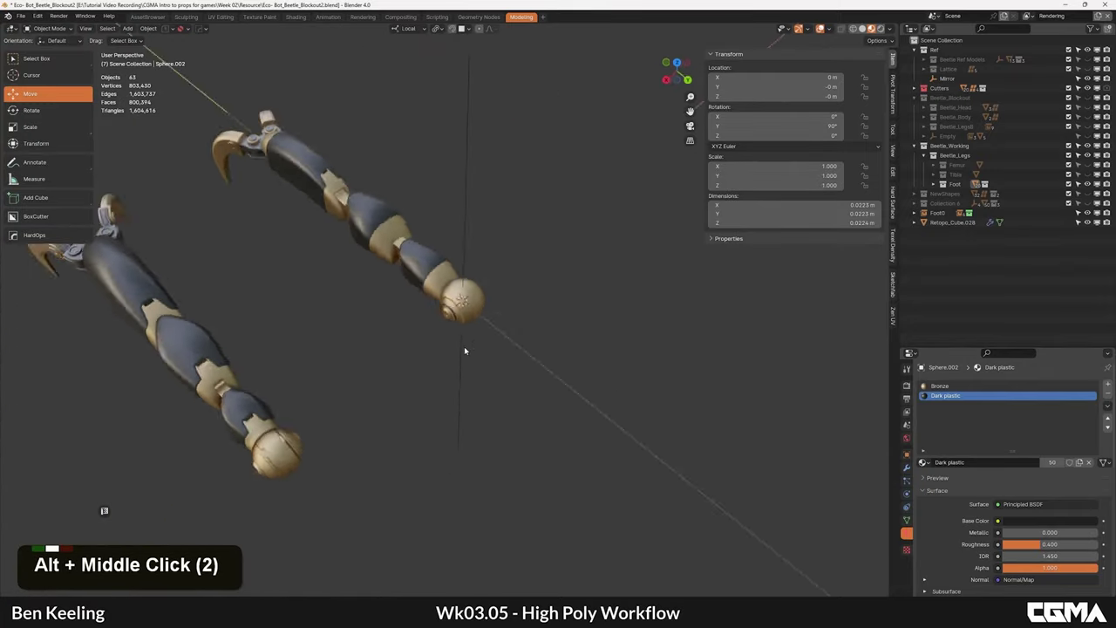
pyautogui.scroll(5, 465, 350)
# Step: Select the middle edge loop of the sphere and grow the selection four times over its wide central band
pyautogui.press('Tab')
pyautogui.scroll(1, 499, 308)
pyautogui.keyDown('alt'); pyautogui.middleClick(498, 310); pyautogui.keyUp('alt')
pyautogui.scroll(3, 498, 310)
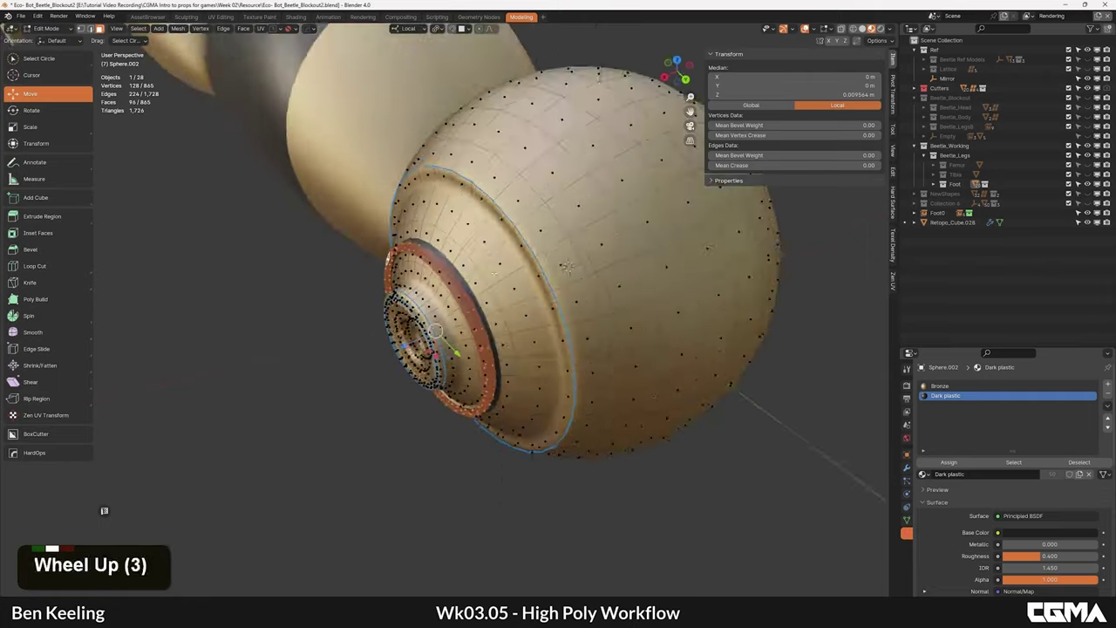
pyautogui.scroll(1, 494, 274)
pyautogui.press('3')
pyautogui.click(538, 171)
pyautogui.scroll(-2, 523, 200)
pyautogui.keyDown('alt'); pyautogui.moveTo(475, 277); pyautogui.dragTo(515, 309, button='middle'); pyautogui.keyUp('alt')
pyautogui.click(469, 305)
pyautogui.press('2')
pyautogui.click(479, 254)
pyautogui.keyDown('alt'); pyautogui.moveTo(481, 254); pyautogui.dragTo(588, 264, button='middle'); pyautogui.keyUp('alt')
pyautogui.click(413, 245)
pyautogui.keyDown('alt'); pyautogui.keyDown('shift'); pyautogui.click(411, 266); pyautogui.keyUp('shift'); pyautogui.keyUp('alt')
pyautogui.press('ctrl+KP_Add')
pyautogui.press('ctrl+KP_Add')
pyautogui.press('ctrl+KP_Add')
pyautogui.press('ctrl+KP_Add')
# Step: Deselect two neighbouring faces at the central band's edge and extrude the remaining faces to outline a small rectangular notch
pyautogui.press('3')
pyautogui.keyDown('alt'); pyautogui.moveTo(436, 274); pyautogui.dragTo(516, 354, button='middle'); pyautogui.keyUp('alt')
pyautogui.scroll(1, 504, 344)
pyautogui.keyDown('shift'); pyautogui.click(509, 308); pyautogui.keyUp('shift')
pyautogui.keyDown('shift'); pyautogui.click(543, 307); pyautogui.keyUp('shift')
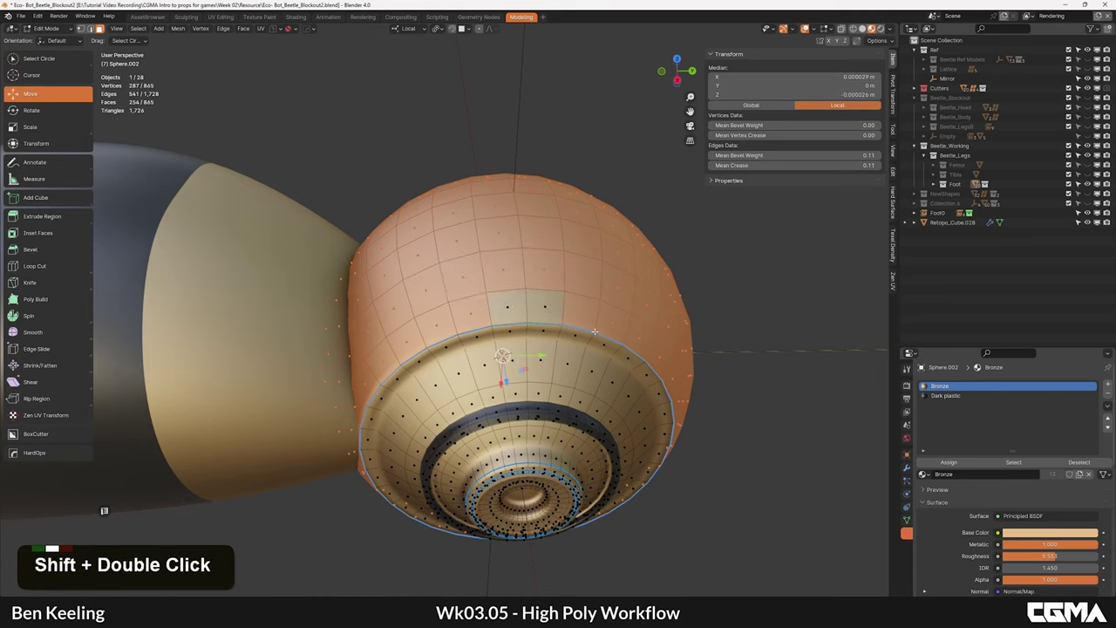
pyautogui.keyDown('alt'); pyautogui.moveTo(543, 308); pyautogui.dragTo(522, 322, button='middle'); pyautogui.keyUp('alt')
pyautogui.press('e')
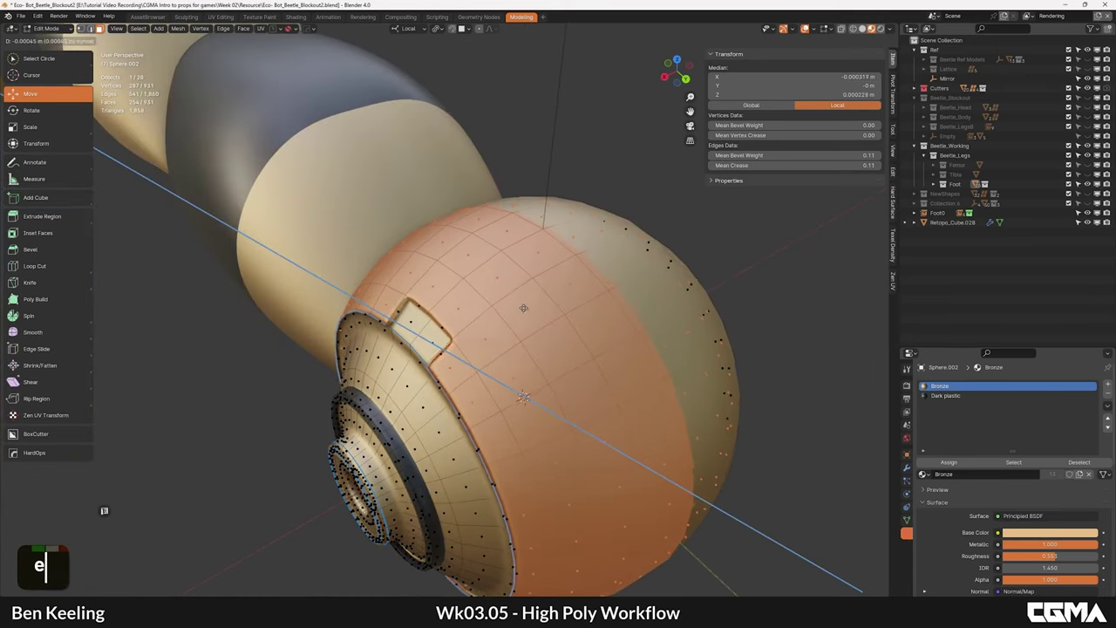
pyautogui.scroll(-3, 498, 375)
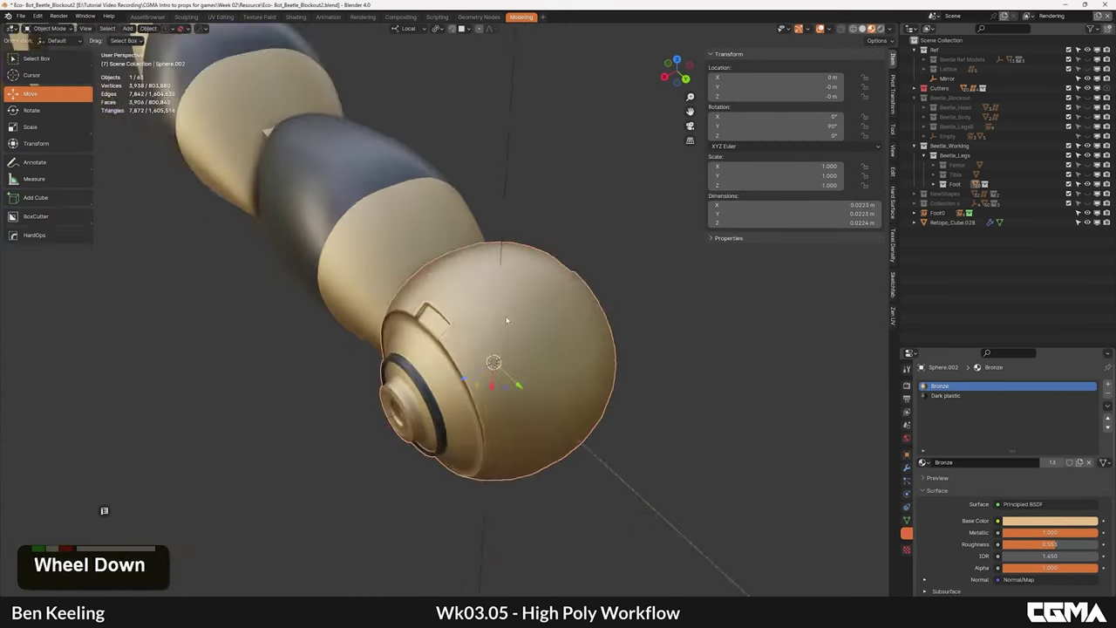
pyautogui.keyDown('alt'); pyautogui.moveTo(498, 375); pyautogui.dragTo(352, 339, button='middle'); pyautogui.keyUp('alt')
pyautogui.scroll(-2, 568, 287)
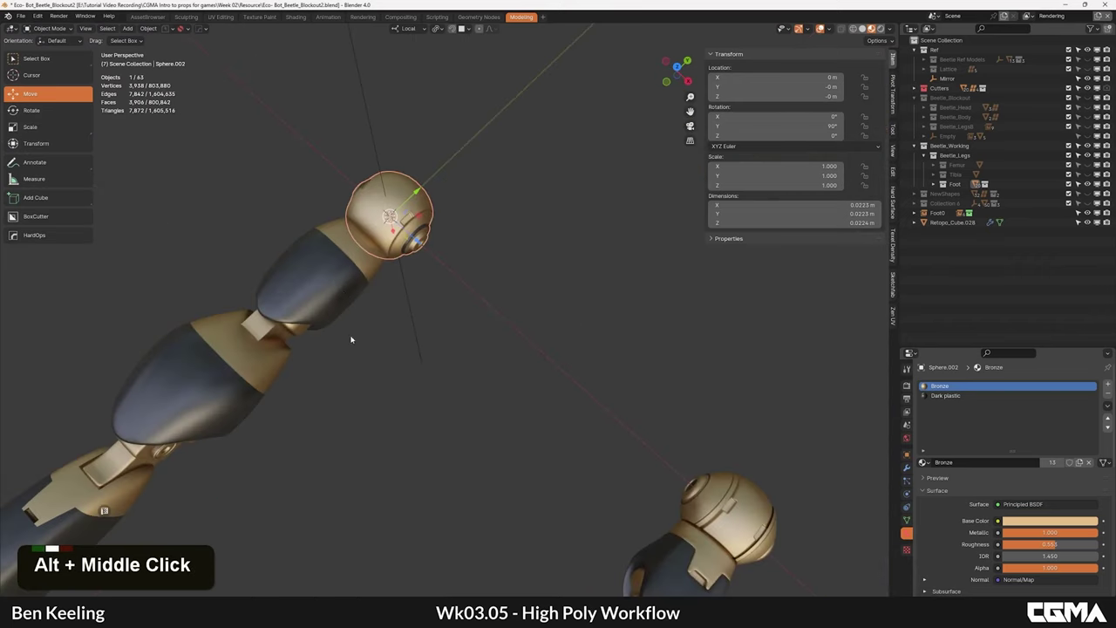
# Step: Apply the HardOps Sharpen operation to the ball joint
pyautogui.scroll(7, 405, 304)
pyautogui.moveTo(404, 304)
pyautogui.keyDown('alt'); pyautogui.mouseDown(button='middle')
pyautogui.moveTo(392, 245)
pyautogui.moveTo(450, 322)
pyautogui.moveTo(436, 306)
pyautogui.moveTo(418, 347)
pyautogui.moveTo(465, 331)
pyautogui.mouseUp(button='middle'); pyautogui.keyUp('alt')
pyautogui.press('F4')
pyautogui.press('F4')
pyautogui.press('q')
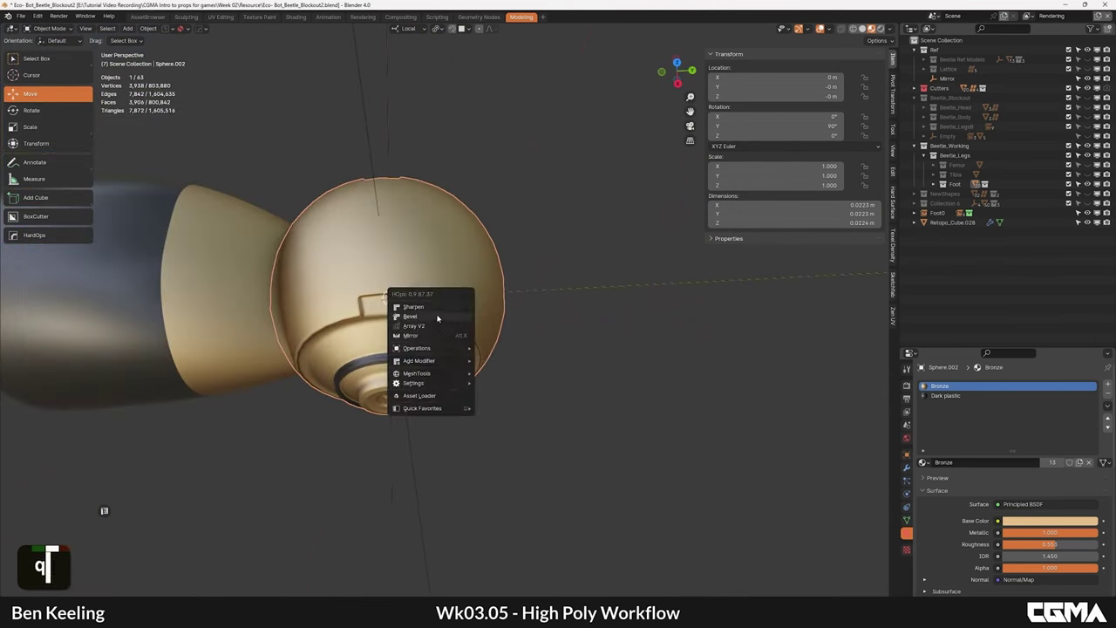
pyautogui.keyDown('alt'); pyautogui.click(435, 308); pyautogui.keyUp('alt')
pyautogui.scroll(-2, 568, 319)
pyautogui.keyDown('alt'); pyautogui.moveTo(572, 323); pyautogui.dragTo(574, 331); pyautogui.keyUp('alt')
pyautogui.keyDown('alt'); pyautogui.click(573, 331); pyautogui.keyUp('alt')
# Step: Compare the whole detailed leg, from ball joint to claws, with the reference leg
pyautogui.keyDown('alt'); pyautogui.moveTo(574, 331); pyautogui.dragTo(324, 326, button='middle'); pyautogui.keyUp('alt')
pyautogui.scroll(-4, 489, 333)
pyautogui.scroll(-3, 432, 367)
pyautogui.keyDown('alt'); pyautogui.moveTo(395, 331); pyautogui.dragTo(448, 360, button='middle'); pyautogui.keyUp('alt')
pyautogui.scroll(-2, 456, 317)
pyautogui.scroll(3, 449, 362)
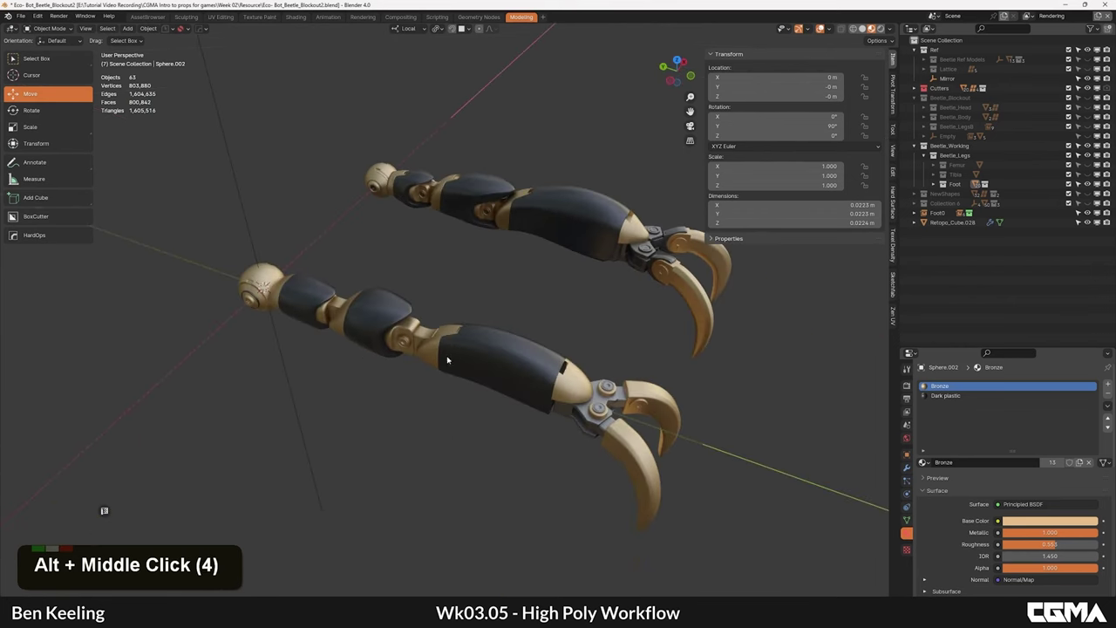
pyautogui.keyDown('alt'); pyautogui.moveTo(426, 322); pyautogui.dragTo(410, 367, button='middle'); pyautogui.keyUp('alt')
pyautogui.scroll(2, 407, 370)
pyautogui.moveTo(547, 325); pyautogui.dragTo(702, 360, button='middle')
pyautogui.keyDown('alt'); pyautogui.moveTo(676, 406); pyautogui.dragTo(627, 406, button='middle'); pyautogui.keyUp('alt')
pyautogui.scroll(-1, 658, 365)
pyautogui.scroll(-3, 646, 403)
pyautogui.moveTo(785, 383); pyautogui.dragTo(518, 419, button='middle')
pyautogui.scroll(2, 577, 442)
# Step: Select two leg parts and mirror them with the HardOps mirror tool
pyautogui.click(412, 371)
pyautogui.keyDown('alt'); pyautogui.moveTo(417, 369); pyautogui.dragTo(504, 365, button='middle'); pyautogui.keyUp('alt')
pyautogui.keyDown('shift'); pyautogui.click(419, 321); pyautogui.keyUp('shift')
pyautogui.hotkey('alt', 'x')
pyautogui.click(472, 268)
pyautogui.click(530, 356)
pyautogui.press('q')
pyautogui.keyDown('alt'); pyautogui.moveTo(534, 326); pyautogui.dragTo(488, 346, button='middle'); pyautogui.keyUp('alt')
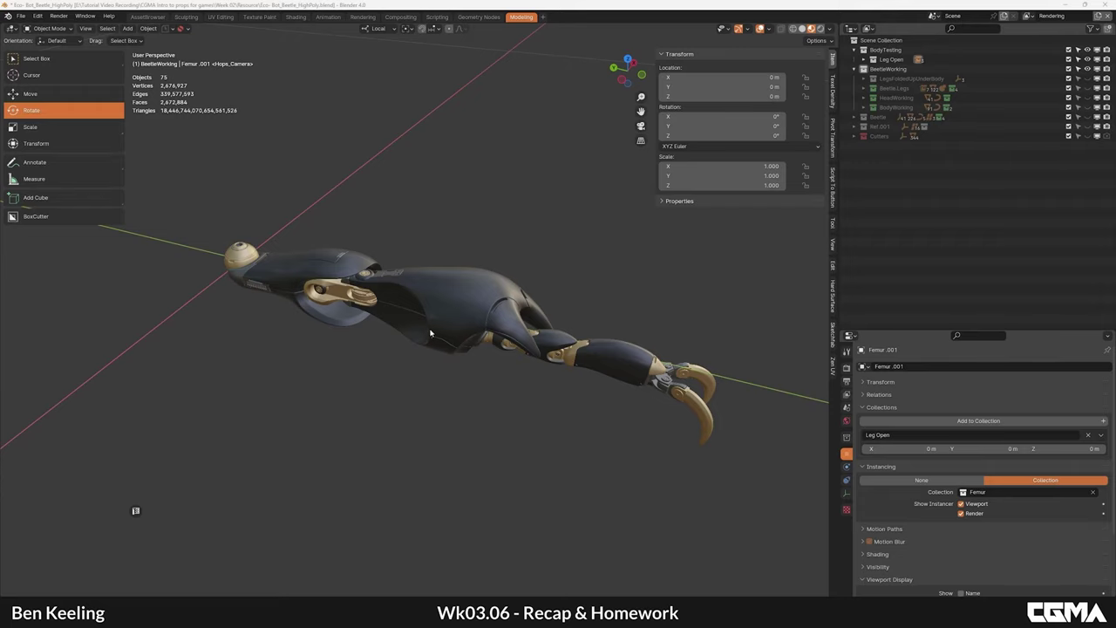
# Step: Examine the finished high-poly beetle leg from several angles, including its joints, foot and claws
pyautogui.moveTo(430, 333)
pyautogui.keyDown('alt'); pyautogui.mouseDown(button='middle')
pyautogui.moveTo(444, 353)
pyautogui.moveTo(451, 329)
pyautogui.moveTo(445, 321)
pyautogui.moveTo(433, 352)
pyautogui.mouseUp(button='middle'); pyautogui.keyUp('alt')
pyautogui.moveTo(571, 410); pyautogui.dragTo(464, 360, button='middle')
pyautogui.keyDown('alt'); pyautogui.moveTo(464, 360); pyautogui.dragTo(499, 383, button='middle'); pyautogui.keyUp('alt')
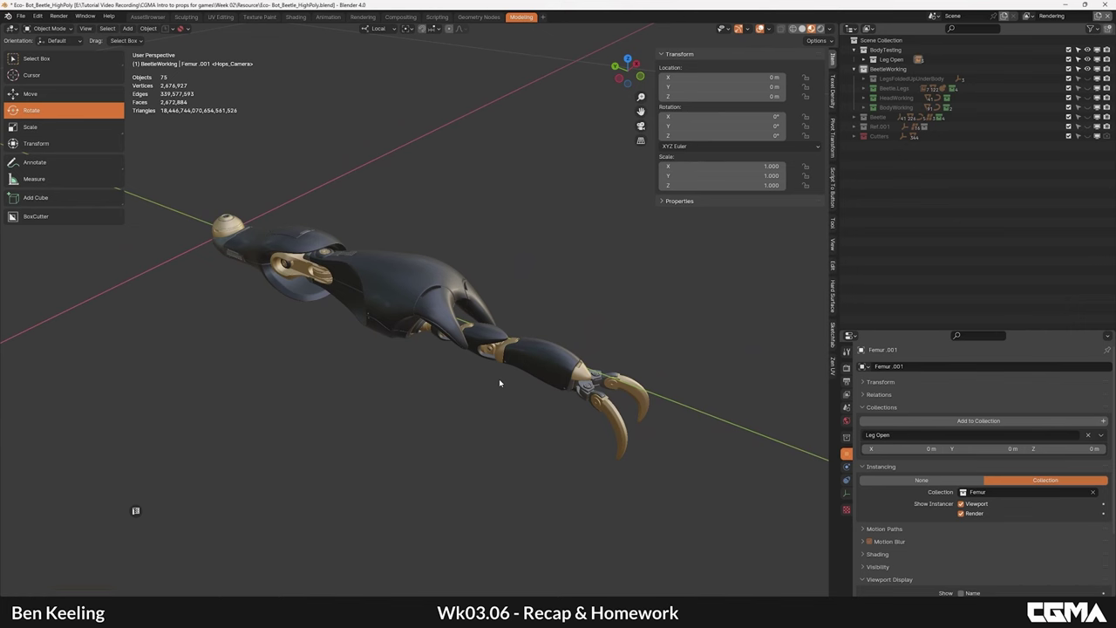
pyautogui.moveTo(456, 333)
pyautogui.keyDown('alt'); pyautogui.mouseDown(button='middle')
pyautogui.moveTo(468, 320)
pyautogui.moveTo(459, 333)
pyautogui.mouseUp(button='middle'); pyautogui.keyUp('alt')
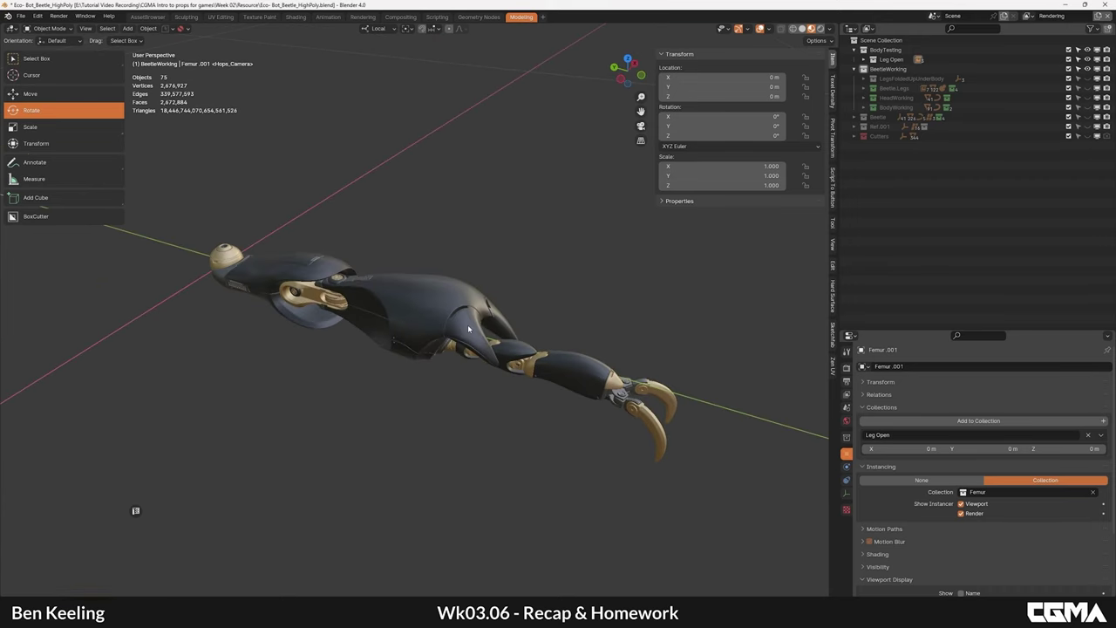
pyautogui.moveTo(425, 333); pyautogui.dragTo(448, 330, button='middle')
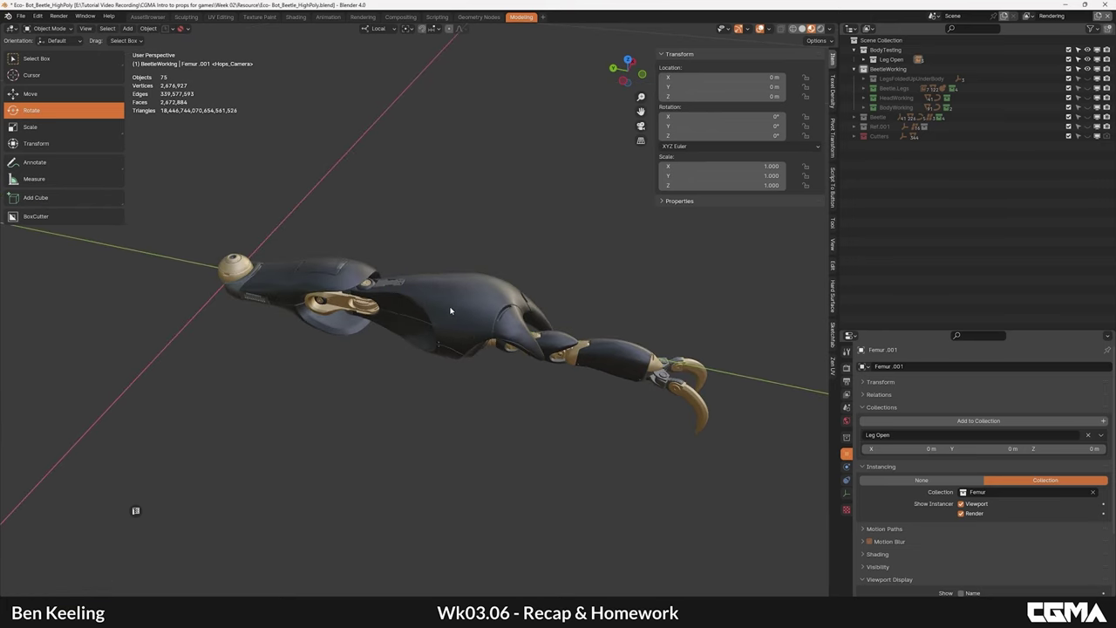
pyautogui.keyDown('alt'); pyautogui.moveTo(424, 304); pyautogui.dragTo(496, 335, button='middle'); pyautogui.keyUp('alt')
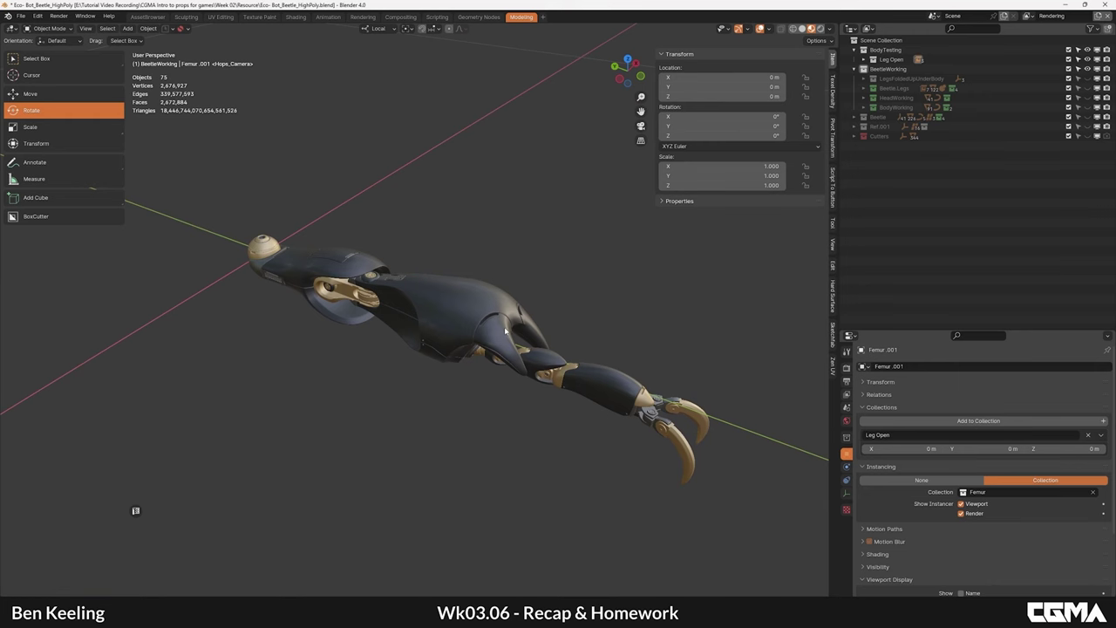
pyautogui.moveTo(516, 358); pyautogui.dragTo(506, 339, button='middle')
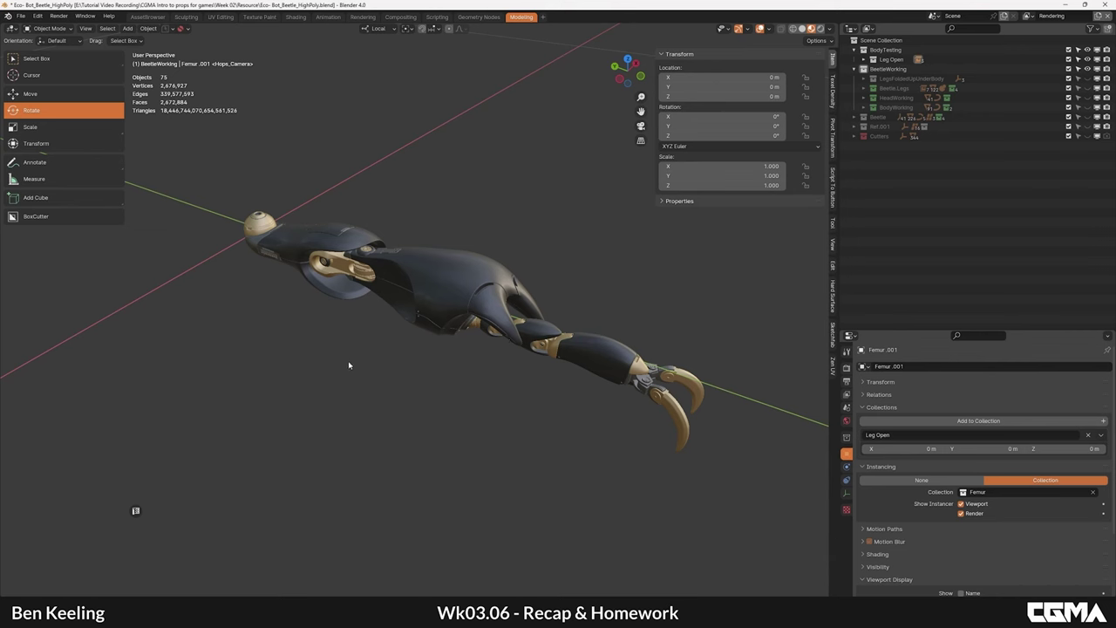
pyautogui.keyDown('alt'); pyautogui.moveTo(341, 365); pyautogui.dragTo(501, 426, button='middle'); pyautogui.keyUp('alt')
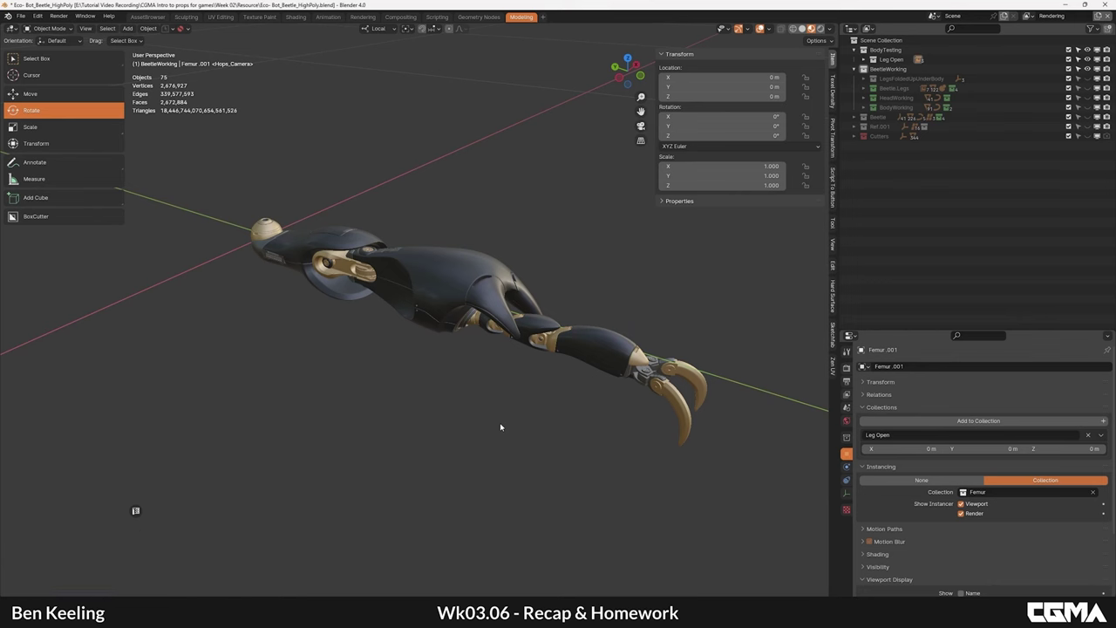
pyautogui.keyDown('alt'); pyautogui.moveTo(415, 371); pyautogui.dragTo(512, 364, button='middle'); pyautogui.keyUp('alt')
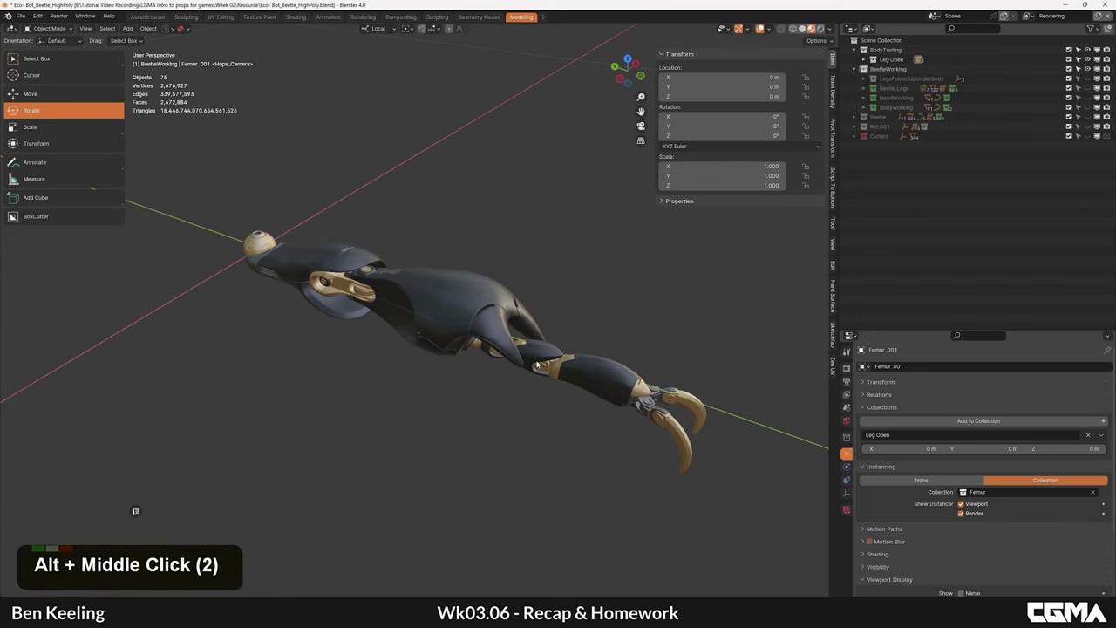
pyautogui.moveTo(509, 362); pyautogui.dragTo(518, 360, button='middle')
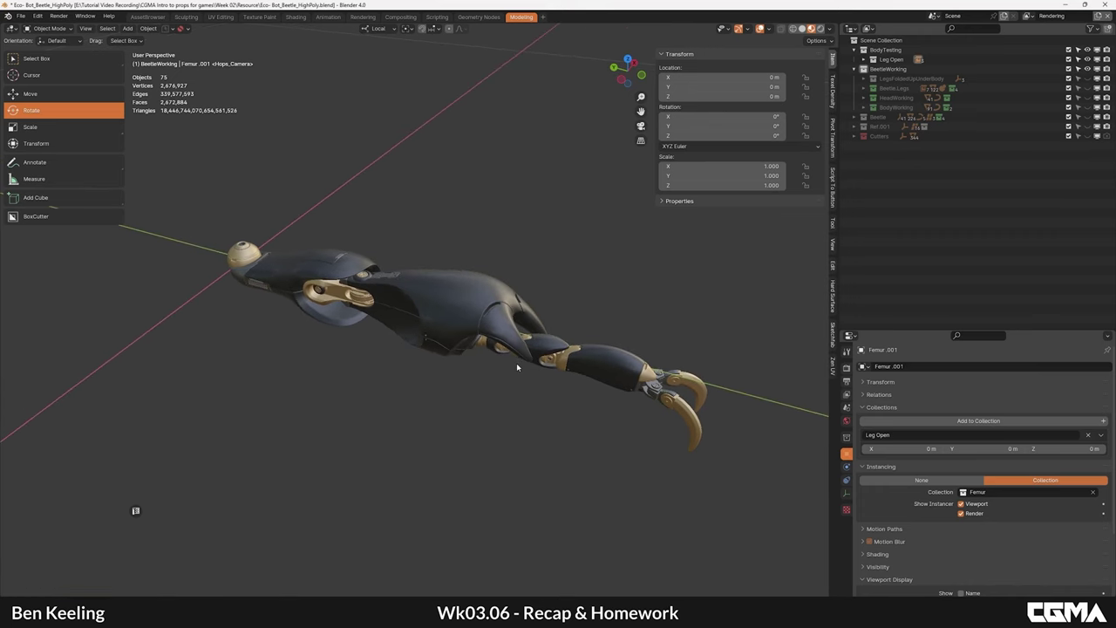
pyautogui.keyDown('alt'); pyautogui.moveTo(425, 330); pyautogui.dragTo(410, 330, button='middle'); pyautogui.keyUp('alt')
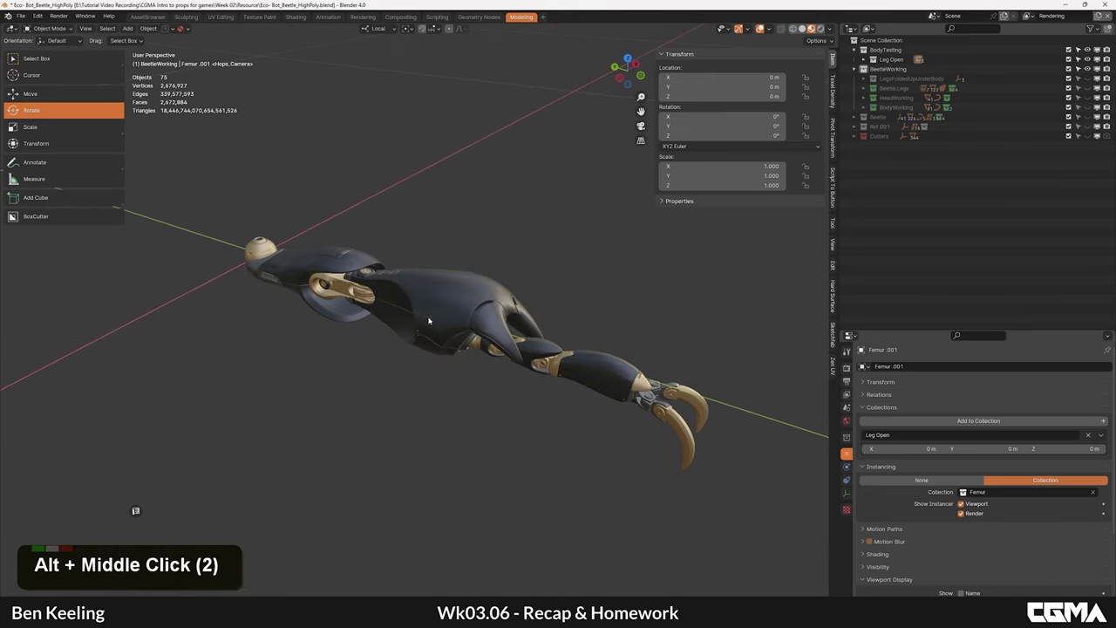
pyautogui.keyDown('alt'); pyautogui.middleClick(423, 335); pyautogui.keyUp('alt')
pyautogui.keyDown('alt'); pyautogui.moveTo(387, 343); pyautogui.dragTo(437, 338, button='middle'); pyautogui.keyUp('alt')
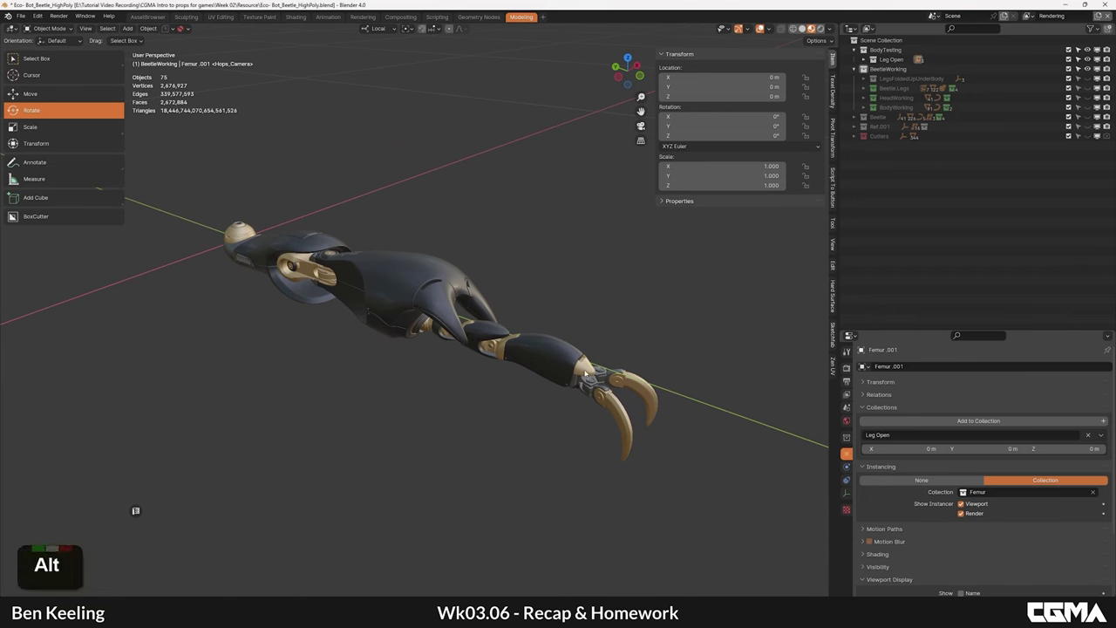
pyautogui.keyDown('alt'); pyautogui.middleClick(482, 340); pyautogui.keyUp('alt')
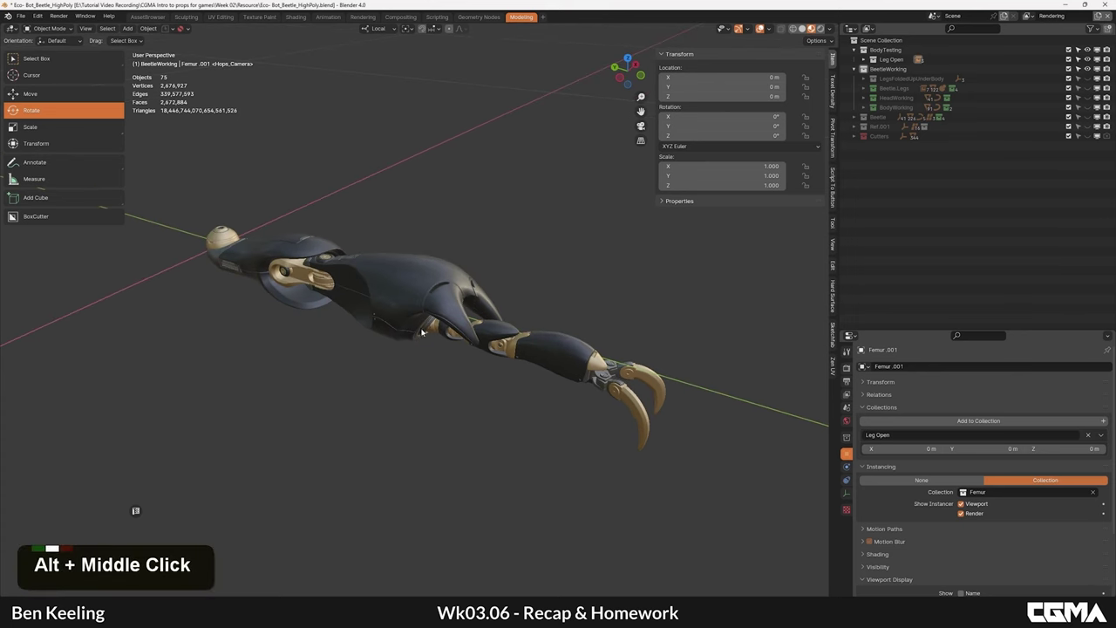
pyautogui.scroll(2, 461, 350)
pyautogui.moveTo(457, 338); pyautogui.dragTo(537, 337, button='middle')
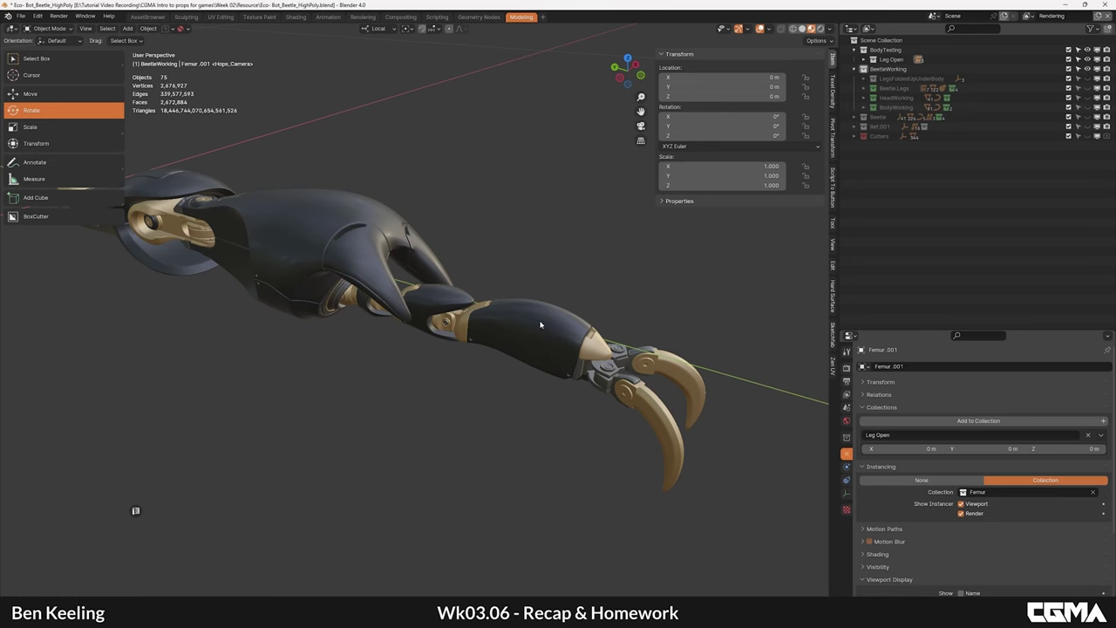
pyautogui.moveTo(571, 365); pyautogui.dragTo(701, 409, button='middle')
pyautogui.keyDown('alt'); pyautogui.middleClick(494, 339); pyautogui.keyUp('alt')
pyautogui.scroll(-1, 556, 366)
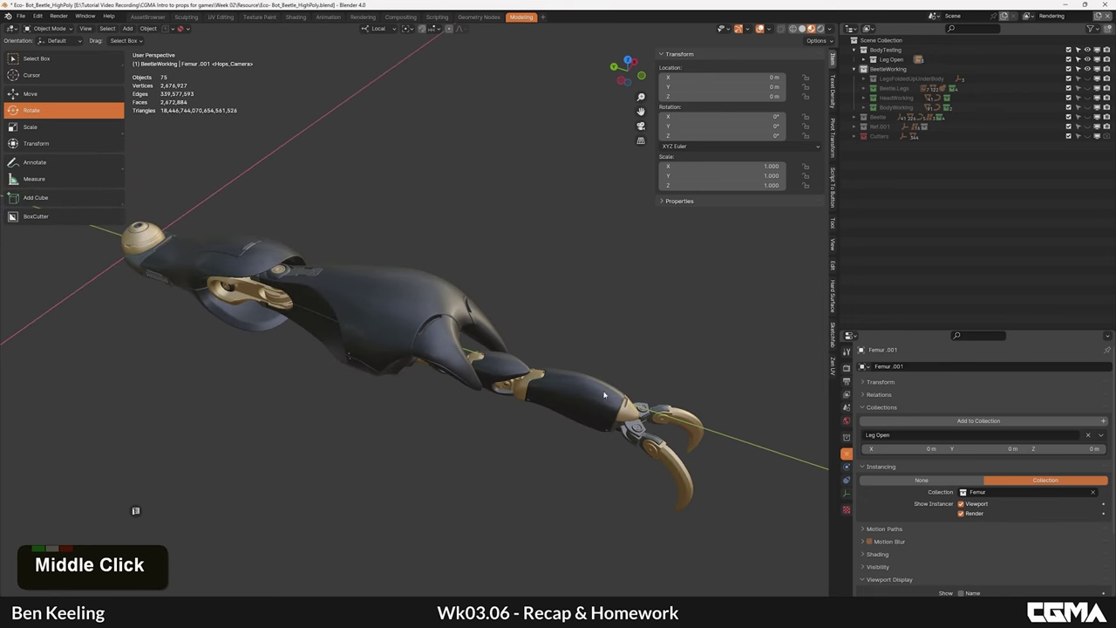
pyautogui.moveTo(540, 374); pyautogui.dragTo(529, 353, button='middle')
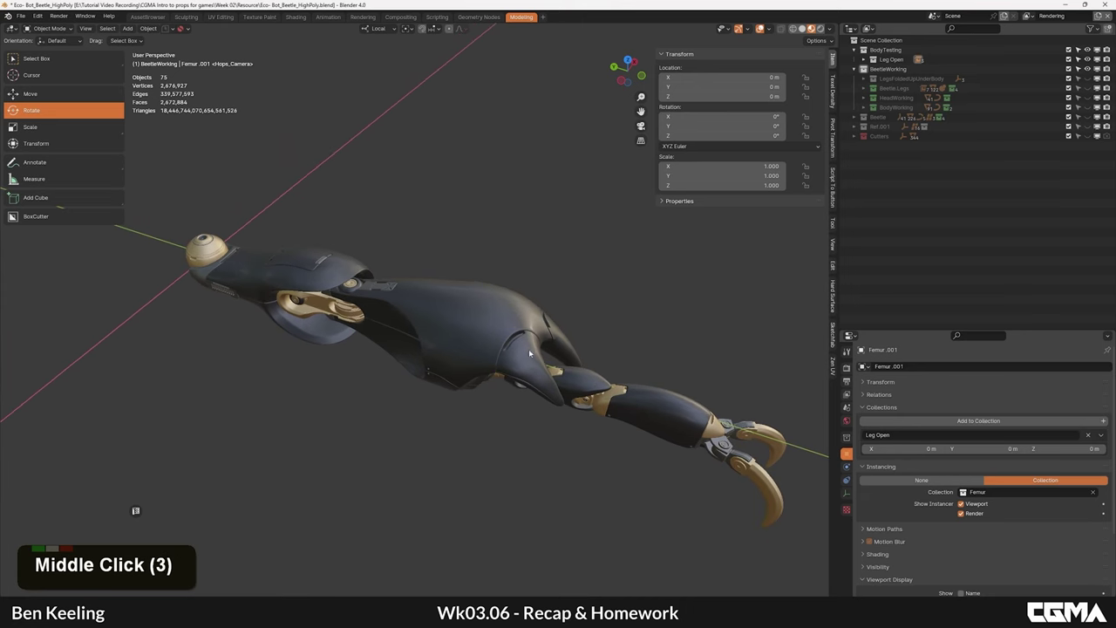
pyautogui.keyDown('alt'); pyautogui.middleClick(433, 279); pyautogui.keyUp('alt')
pyautogui.keyDown('alt'); pyautogui.middleClick(482, 312); pyautogui.keyUp('alt')
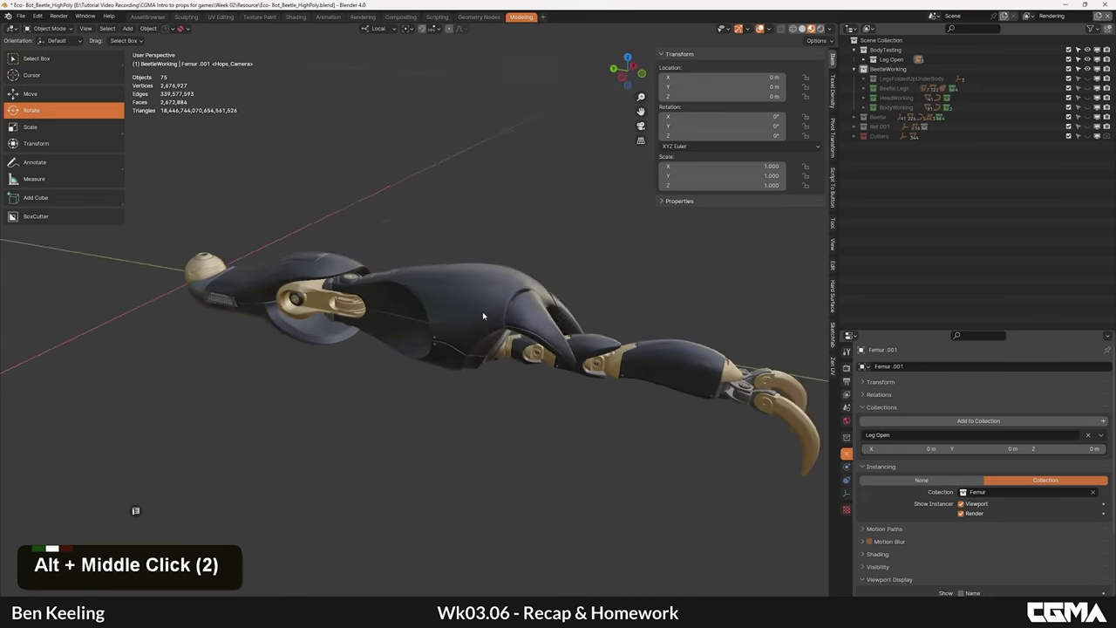
pyautogui.moveTo(483, 312); pyautogui.dragTo(475, 314, button='middle')
pyautogui.keyDown('alt'); pyautogui.middleClick(406, 322); pyautogui.keyUp('alt')
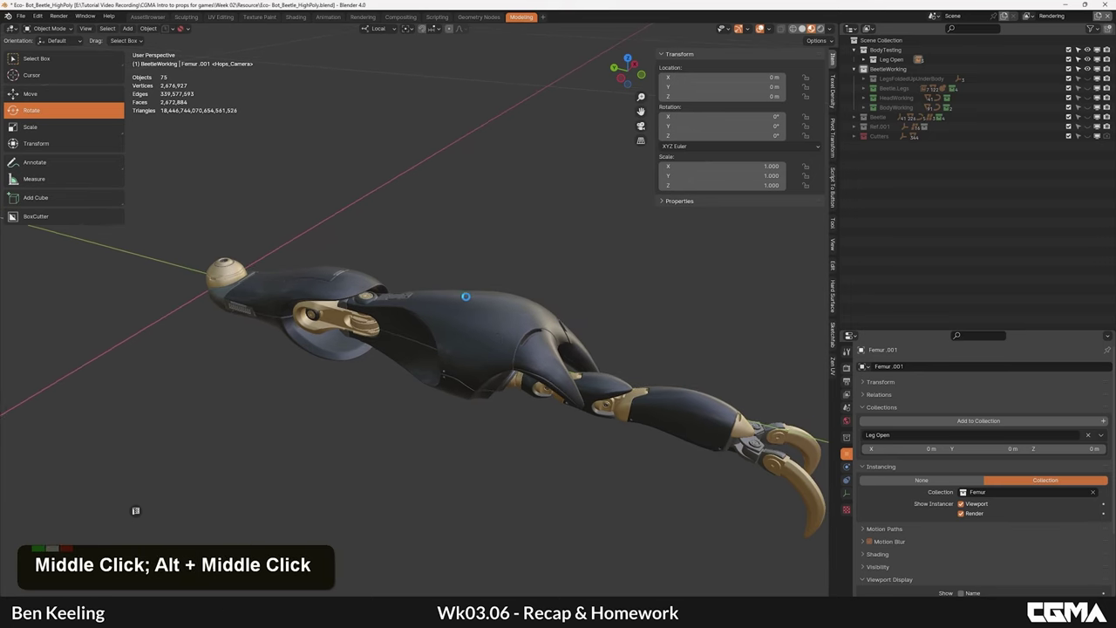
pyautogui.moveTo(525, 327); pyautogui.dragTo(515, 358, button='middle')
pyautogui.keyDown('alt'); pyautogui.middleClick(524, 347); pyautogui.keyUp('alt')
pyautogui.scroll(-1, 521, 356)
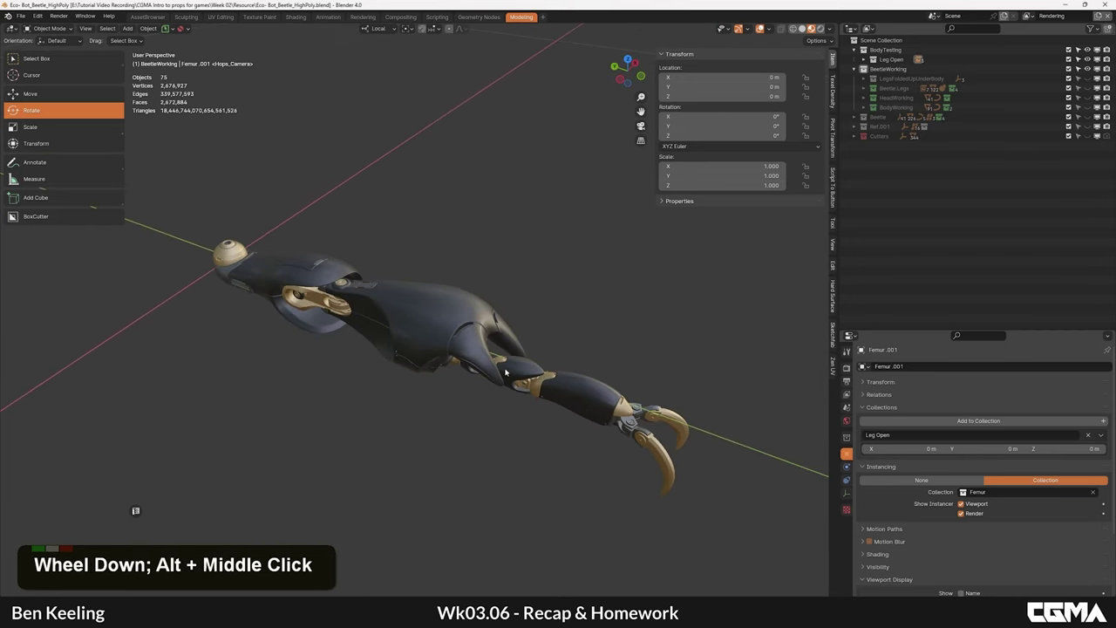
pyautogui.keyDown('alt'); pyautogui.middleClick(490, 368); pyautogui.keyUp('alt')
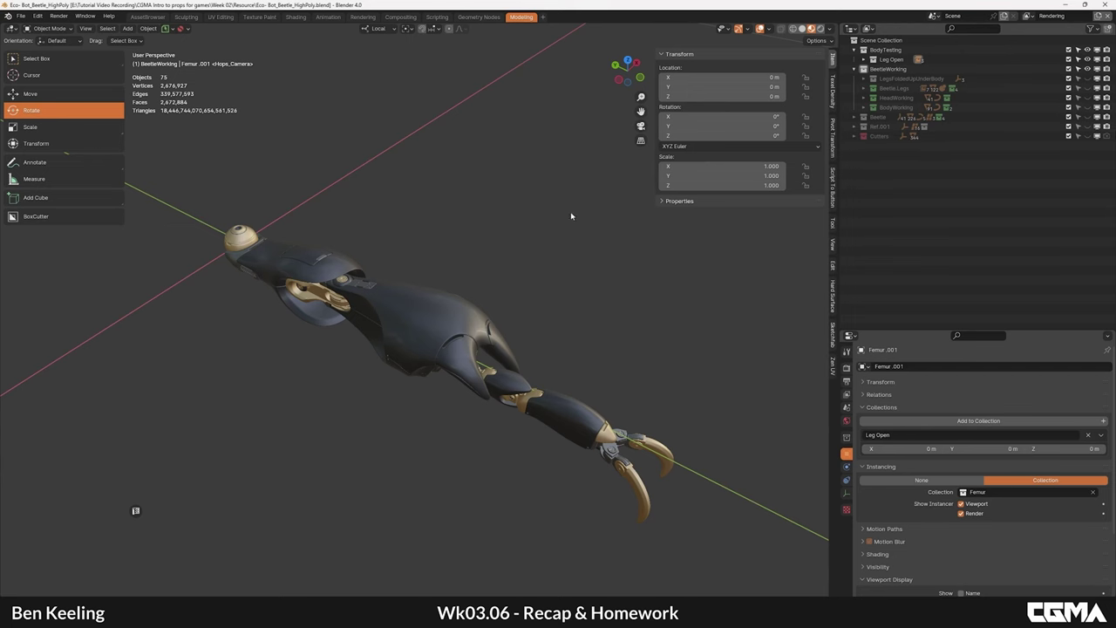
# Step: Switch to the Eco-Bot_Beetle_Blockout2 file and bring the whole beetle into view
pyautogui.moveTo(654, 617)
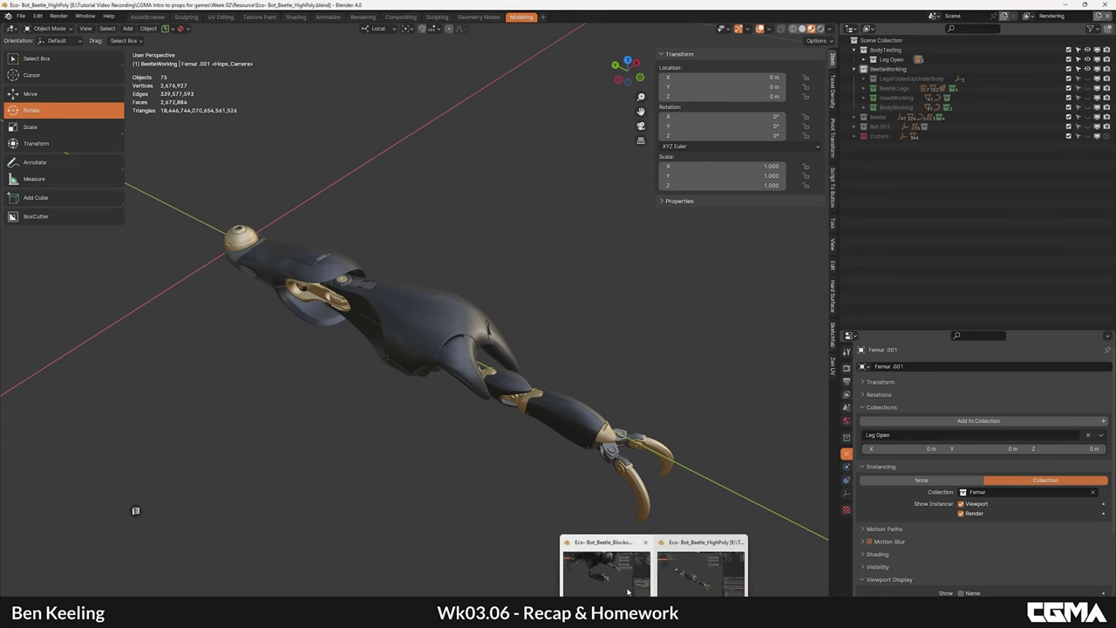
pyautogui.click(627, 592)
pyautogui.scroll(-4, 602, 384)
pyautogui.keyDown('alt'); pyautogui.moveTo(610, 384); pyautogui.dragTo(445, 355, button='middle'); pyautogui.keyUp('alt')
pyautogui.scroll(-3, 473, 353)
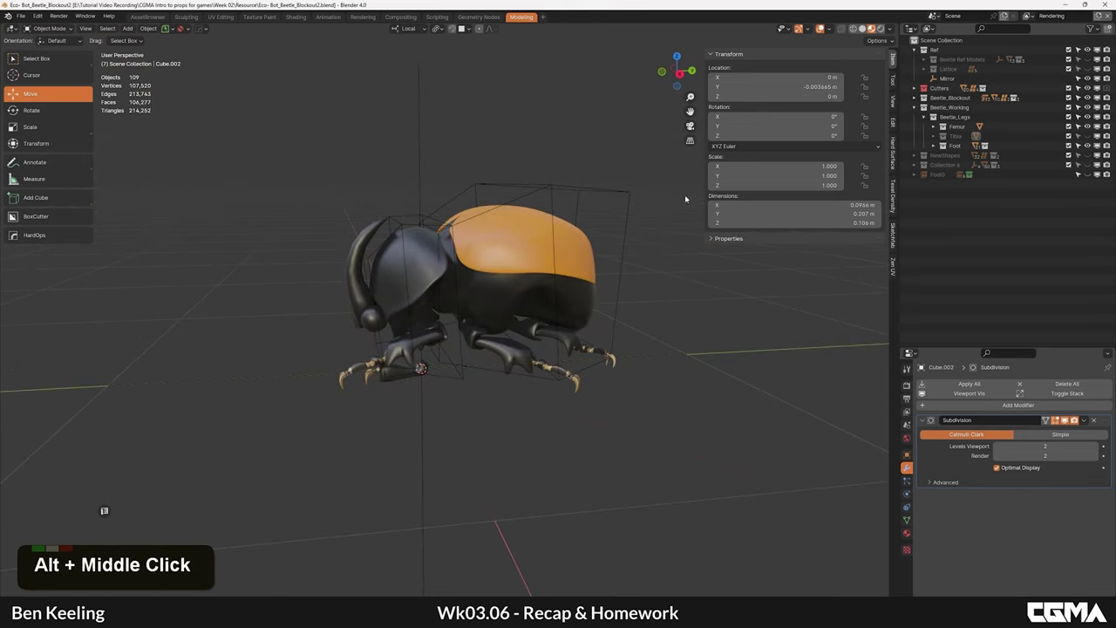
# Step: Hide the two lattice cages surrounding the beetle's body
pyautogui.click(527, 201)
pyautogui.press('h')
pyautogui.click(441, 228)
pyautogui.press('h')
pyautogui.keyDown('alt'); pyautogui.moveTo(421, 265); pyautogui.dragTo(363, 414, button='middle'); pyautogui.keyUp('alt')
pyautogui.scroll(5, 477, 349)
pyautogui.keyDown('alt'); pyautogui.middleClick(363, 414); pyautogui.keyUp('alt')
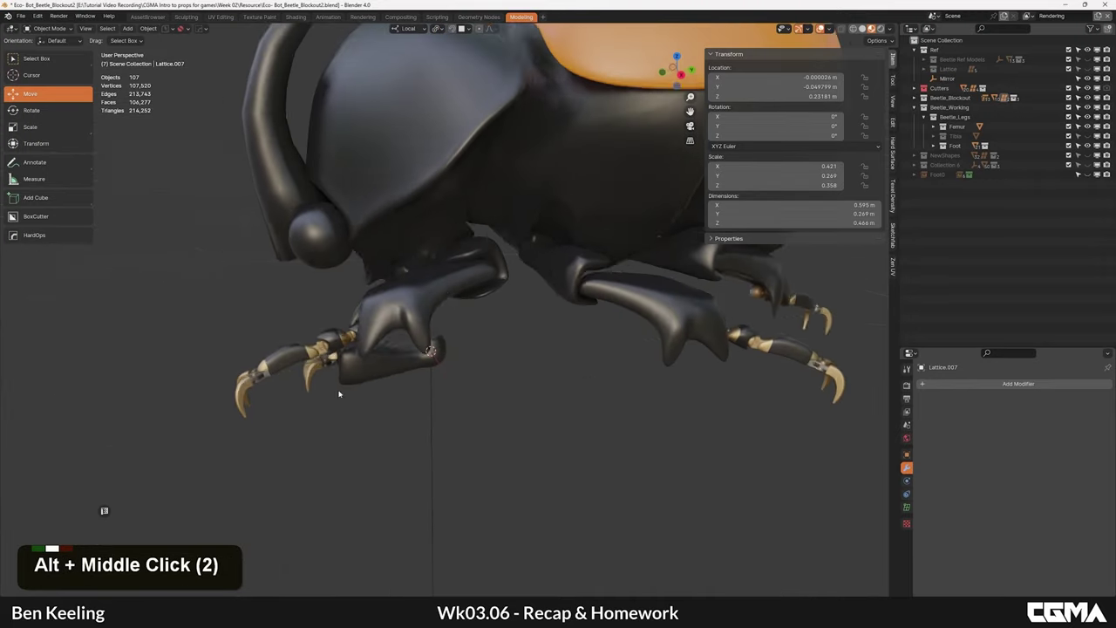
pyautogui.scroll(-4, 339, 284)
pyautogui.keyDown('alt'); pyautogui.moveTo(381, 267); pyautogui.dragTo(408, 394, button='middle'); pyautogui.keyUp('alt')
pyautogui.click(914, 107)
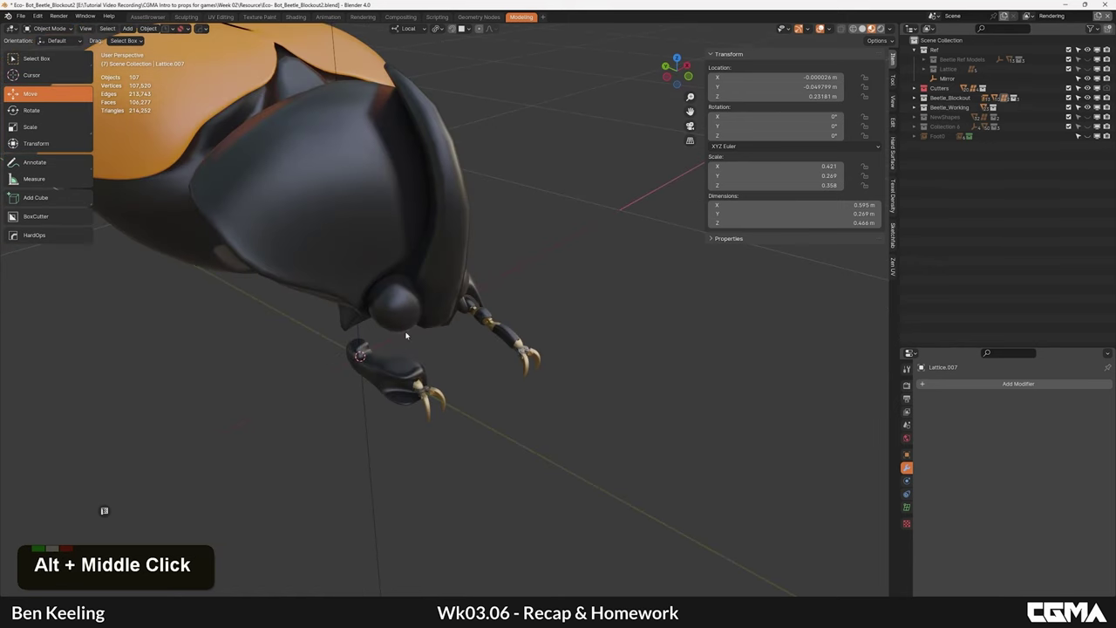
pyautogui.keyDown('alt'); pyautogui.moveTo(419, 370); pyautogui.dragTo(457, 341, button='middle'); pyautogui.keyUp('alt')
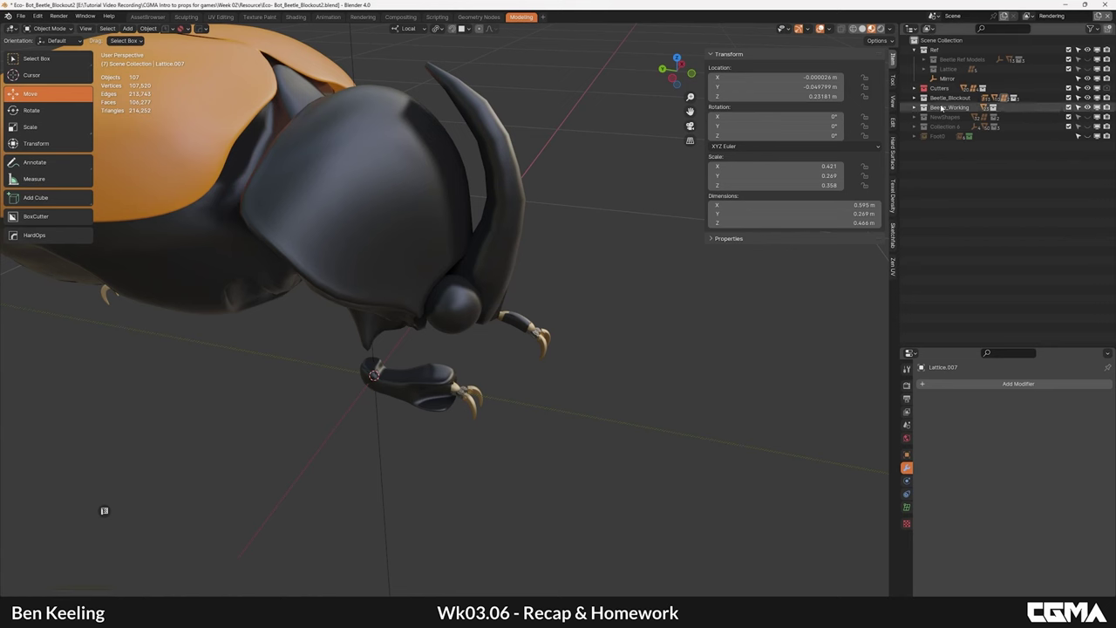
pyautogui.click(915, 108)
# Step: Add a collection instance of the Femur collection to the scene
pyautogui.keyDown('alt'); pyautogui.moveTo(645, 293); pyautogui.dragTo(582, 403, button='middle'); pyautogui.keyUp('alt')
pyautogui.moveTo(583, 403); pyautogui.dragTo(564, 331, button='middle')
pyautogui.hotkey('shift', 'a')
pyautogui.click(553, 515)
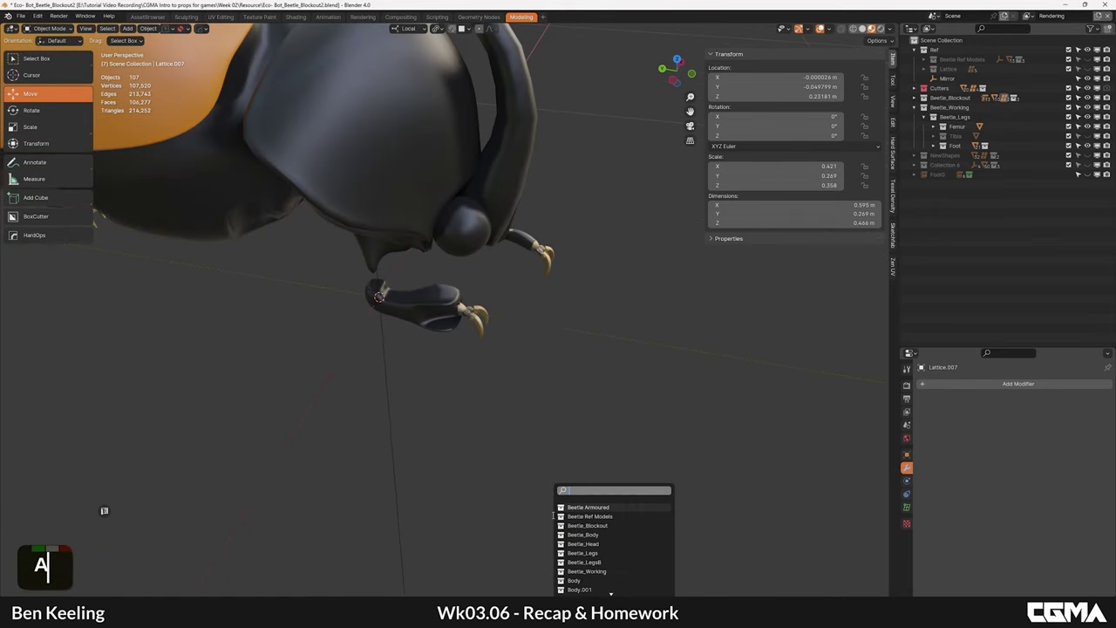
pyautogui.write('fem')
pyautogui.press('Return')
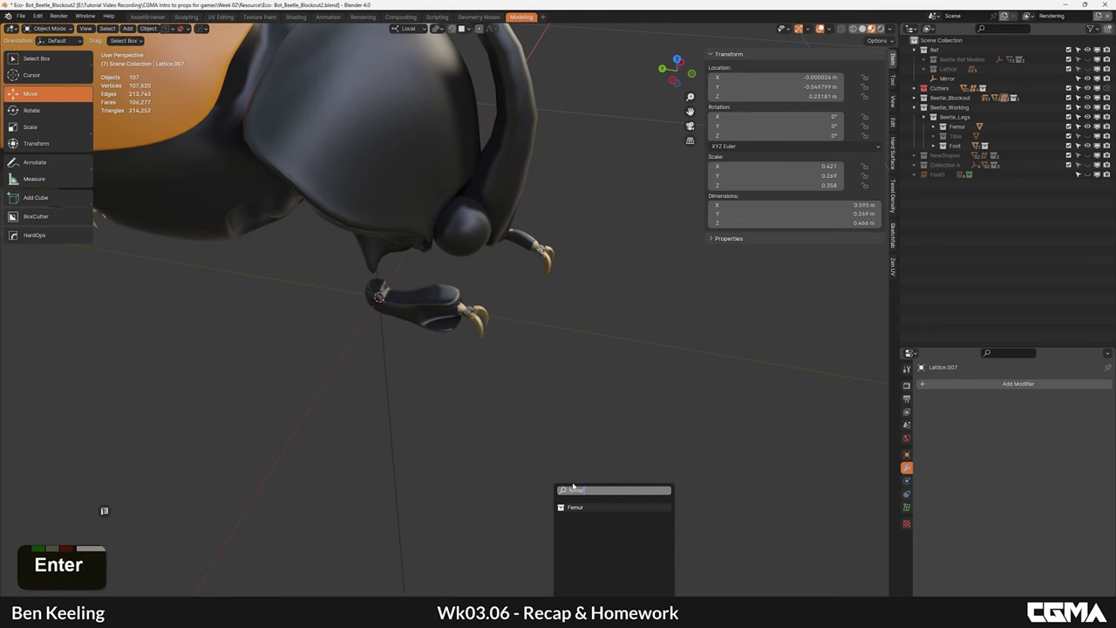
# Step: Move the Femur instance clear of the beetle, to about -0.303 m on X
pyautogui.keyDown('alt'); pyautogui.middleClick(407, 275); pyautogui.keyUp('alt')
pyautogui.moveTo(425, 251); pyautogui.dragTo(272, 289)
pyautogui.keyDown('alt'); pyautogui.moveTo(272, 289); pyautogui.dragTo(317, 322, button='middle'); pyautogui.keyUp('alt')
# Step: Duplicate the femur instance about -0.14 m along Y and set the copy's instanced collection to Tibia
pyautogui.hotkey('shift', 'd')
pyautogui.press('y')
pyautogui.click(408, 349)
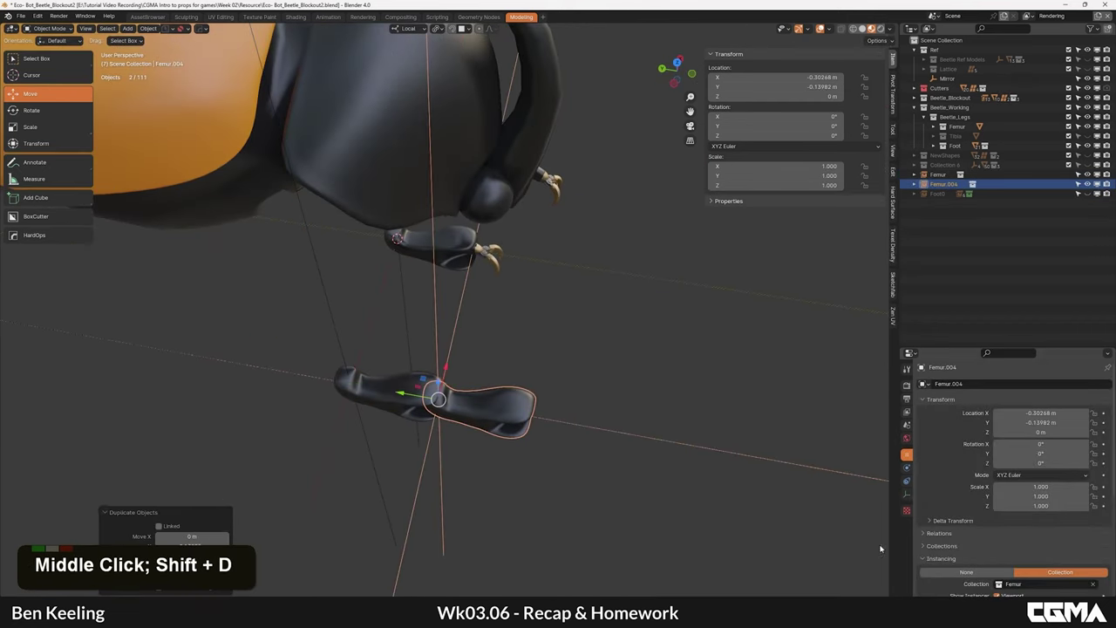
pyautogui.scroll(-7, 1050, 558)
pyautogui.click(1030, 454)
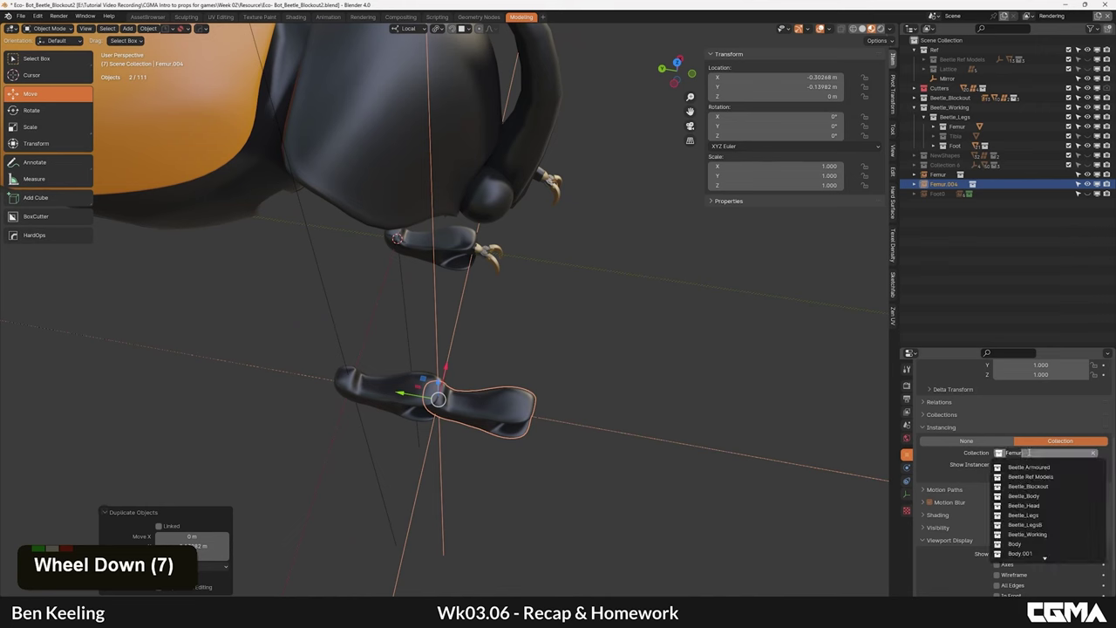
pyautogui.write('tibia')
pyautogui.press('Return')
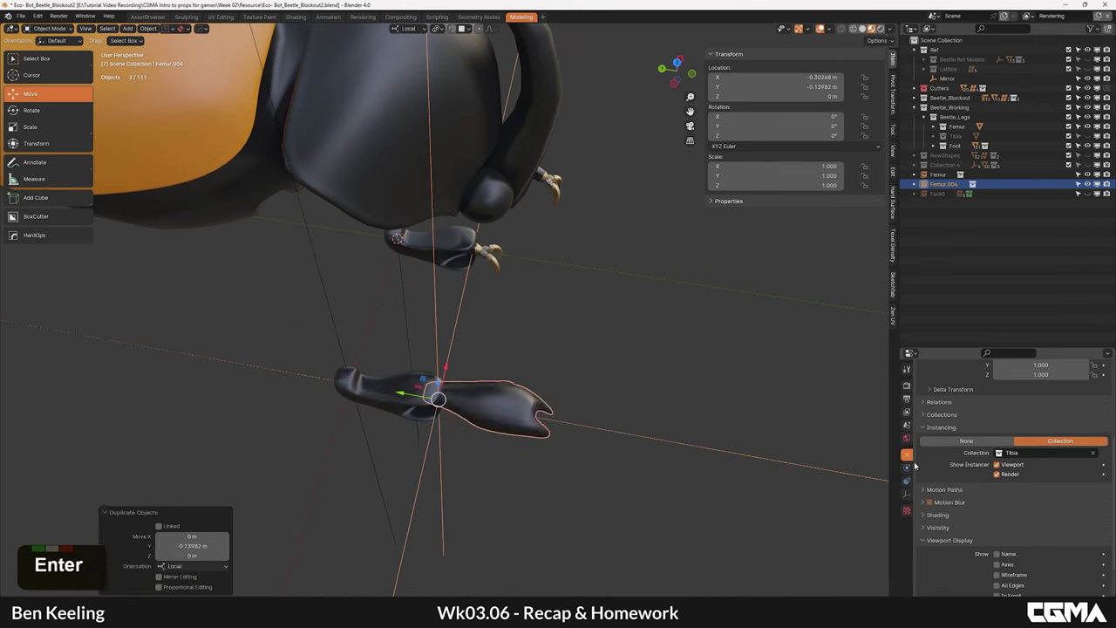
# Step: Duplicate the tibia instance about -0.14 m further along Y and set the copy's instanced collection to Foot
pyautogui.hotkey('shift', 'd')
pyautogui.middleClick(517, 412)
pyautogui.click(603, 426)
pyautogui.click(1053, 454)
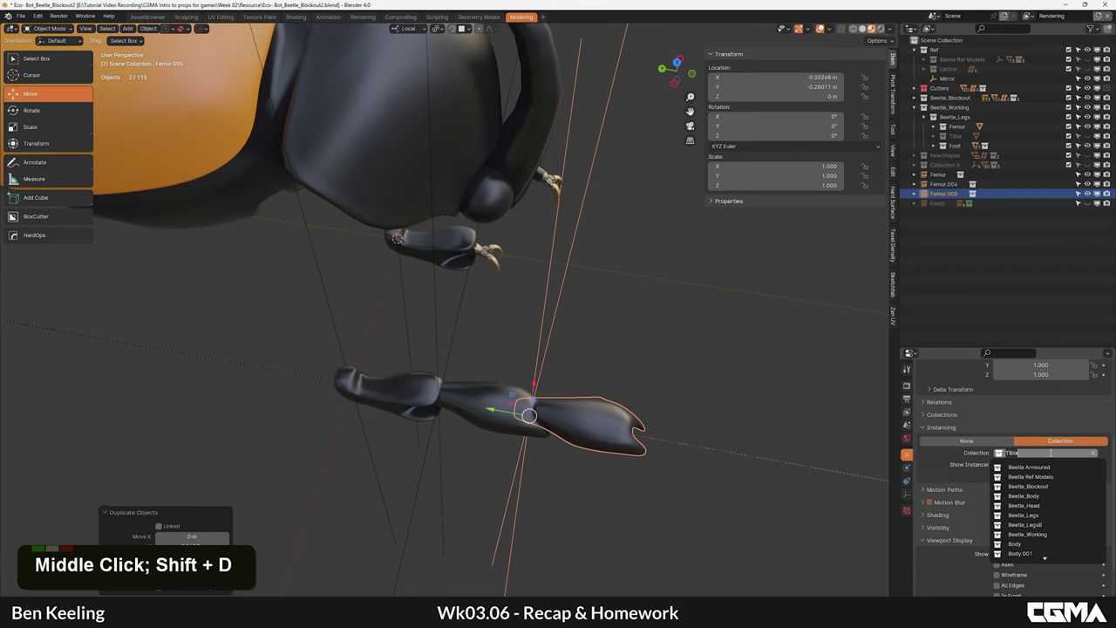
pyautogui.write('foot')
pyautogui.press('Return')
# Step: Select the foot, tibia and femur instances together, with the femur as the active object
pyautogui.keyDown('alt'); pyautogui.moveTo(725, 425); pyautogui.dragTo(569, 398, button='middle'); pyautogui.keyUp('alt')
pyautogui.click(614, 358)
pyautogui.click(569, 398)
pyautogui.keyDown('shift'); pyautogui.click(491, 351); pyautogui.keyUp('shift')
pyautogui.keyDown('shift'); pyautogui.click(376, 314); pyautogui.keyUp('shift')
pyautogui.press('q')
pyautogui.click(515, 331)
pyautogui.click(482, 369)
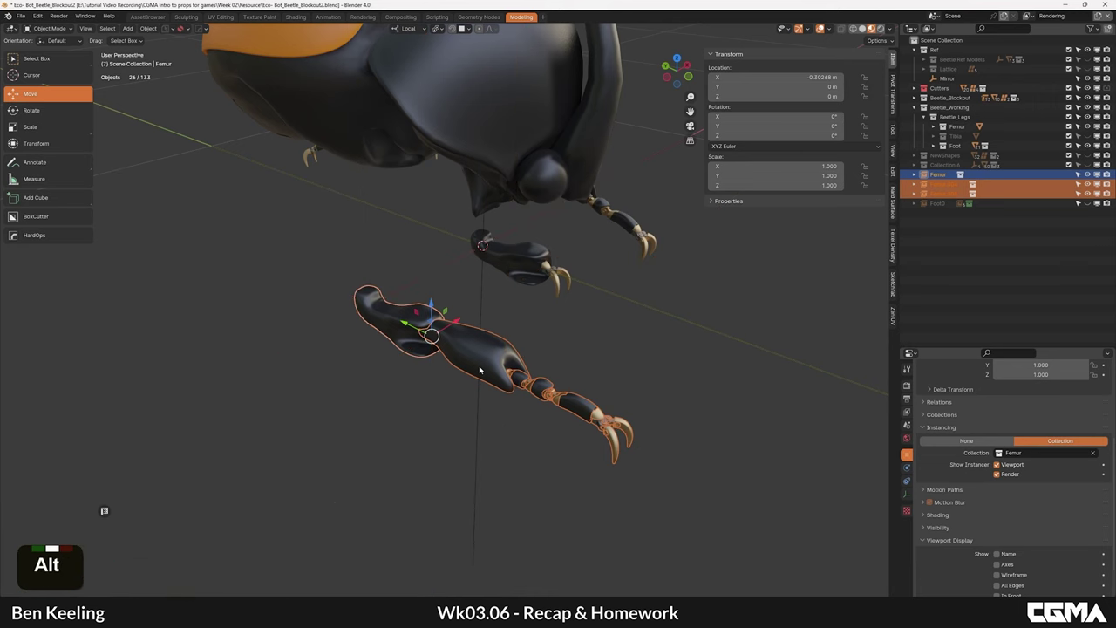
# Step: Examine the assembled leg from several angles, focusing on its parts and the joints between them
pyautogui.keyDown('alt'); pyautogui.moveTo(483, 370); pyautogui.dragTo(524, 347, button='middle'); pyautogui.keyUp('alt')
pyautogui.keyDown('alt'); pyautogui.moveTo(542, 390); pyautogui.dragTo(600, 253, button='middle'); pyautogui.keyUp('alt')
pyautogui.click(574, 392)
pyautogui.click(605, 378)
pyautogui.press('KP_Decimal')
pyautogui.click(600, 240)
pyautogui.keyDown('alt'); pyautogui.moveTo(615, 354); pyautogui.dragTo(483, 331, button='middle'); pyautogui.keyUp('alt')
pyautogui.keyDown('alt'); pyautogui.scroll(-2, 567, 286); pyautogui.keyUp('alt')
pyautogui.scroll(-2, 569, 336)
pyautogui.keyDown('alt'); pyautogui.moveTo(680, 324); pyautogui.dragTo(593, 192, button='middle'); pyautogui.keyUp('alt')
pyautogui.keyDown('alt'); pyautogui.moveTo(649, 384); pyautogui.dragTo(586, 338, button='middle'); pyautogui.keyUp('alt')
pyautogui.keyDown('alt'); pyautogui.moveTo(490, 272); pyautogui.dragTo(496, 247, button='middle'); pyautogui.keyUp('alt')
pyautogui.keyDown('alt'); pyautogui.moveTo(579, 288); pyautogui.dragTo(444, 335, button='middle'); pyautogui.keyUp('alt')
pyautogui.keyDown('alt'); pyautogui.moveTo(530, 352); pyautogui.dragTo(583, 366, button='middle'); pyautogui.keyUp('alt')
pyautogui.keyDown('alt'); pyautogui.moveTo(493, 365); pyautogui.dragTo(439, 386, button='middle'); pyautogui.keyUp('alt')
pyautogui.keyDown('alt'); pyautogui.moveTo(568, 331); pyautogui.dragTo(496, 337, button='middle'); pyautogui.keyUp('alt')
pyautogui.keyDown('alt'); pyautogui.moveTo(346, 388); pyautogui.dragTo(560, 398, button='middle'); pyautogui.keyUp('alt')
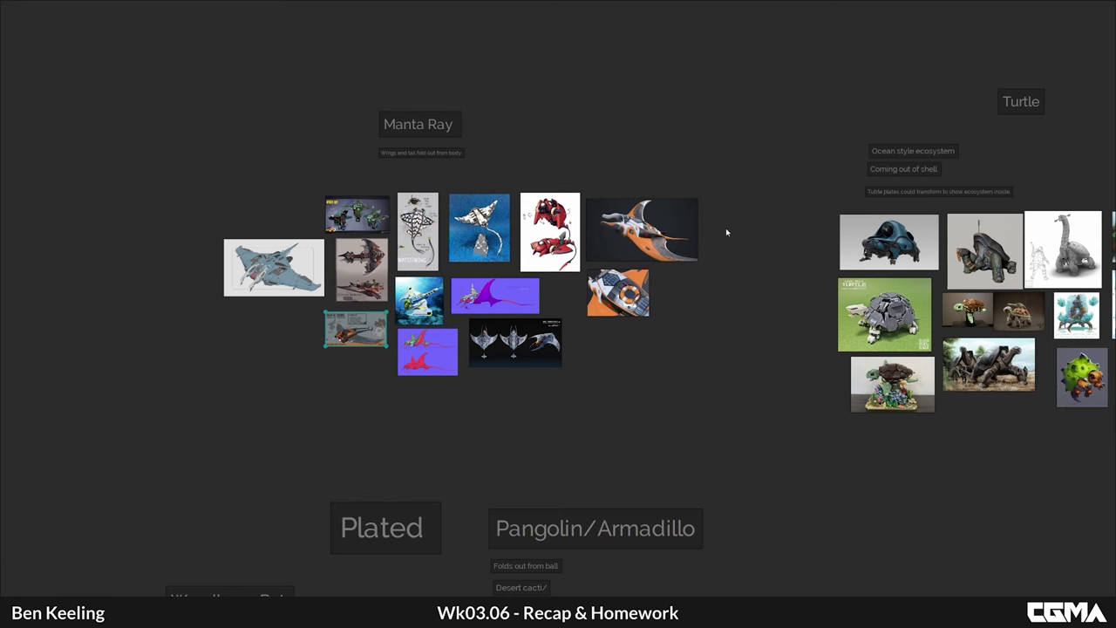
# Step: Examine the Manta Ray group of reference images on the reference board
pyautogui.moveTo(748, 259); pyautogui.dragTo(775, 290, button='middle')
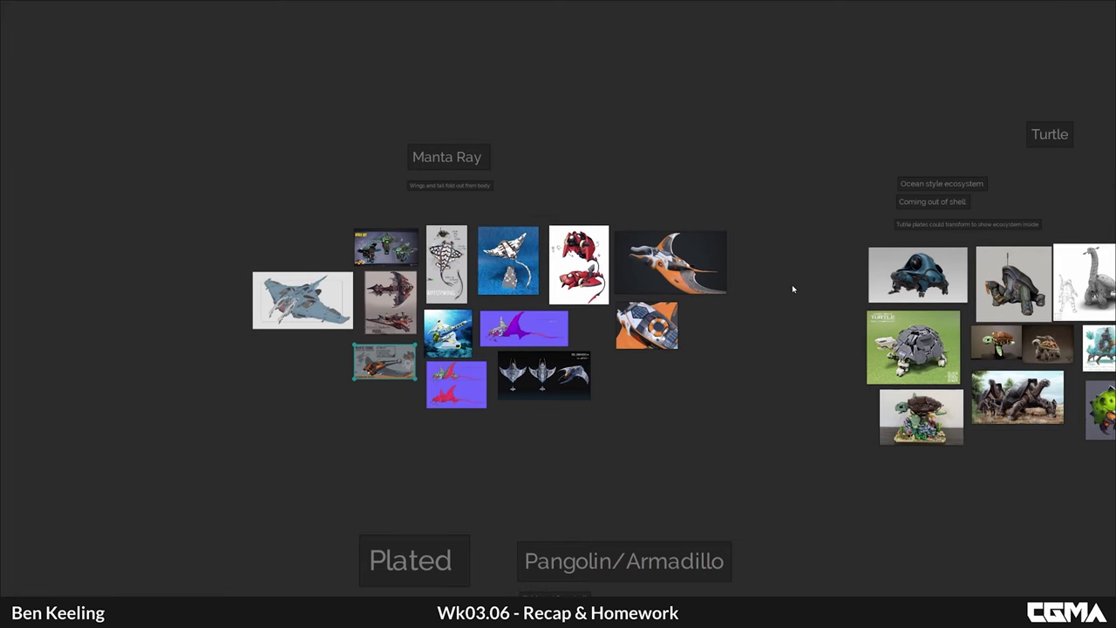
pyautogui.scroll(3, 448, 343)
pyautogui.moveTo(375, 346); pyautogui.dragTo(460, 347, button='middle')
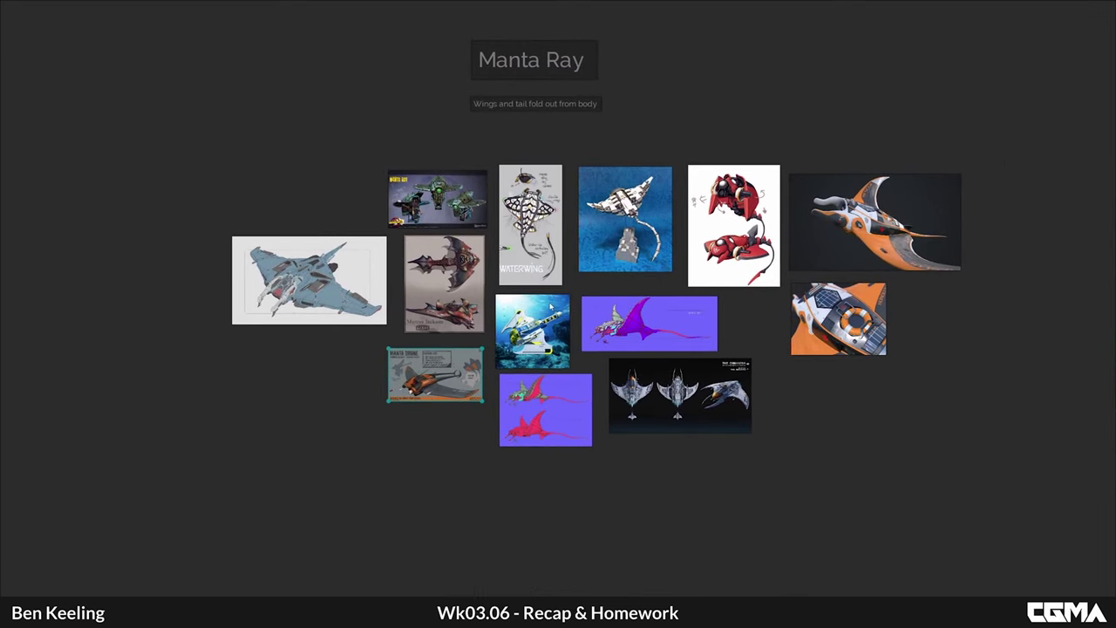
pyautogui.scroll(3, 306, 303)
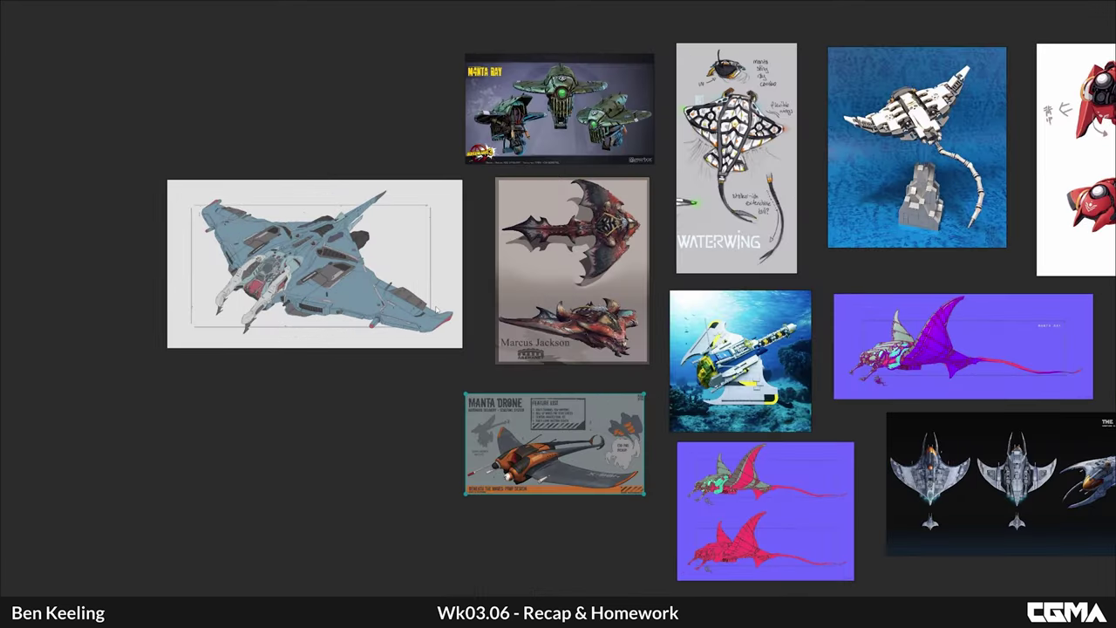
pyautogui.moveTo(414, 260); pyautogui.dragTo(402, 288, button='middle')
pyautogui.scroll(-2, 294, 247)
pyautogui.moveTo(235, 253); pyautogui.dragTo(265, 271, button='middle')
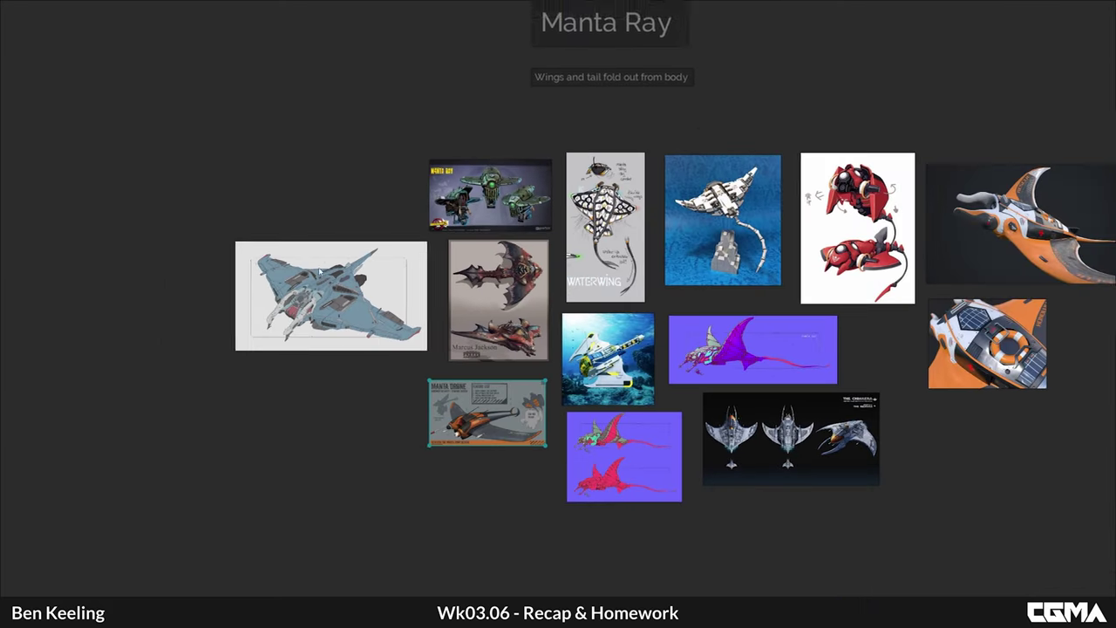
# Step: Circle the near wing of the blue manta ray concept in red and undo the mark
pyautogui.scroll(3, 265, 271)
pyautogui.scroll(-1, 271, 270)
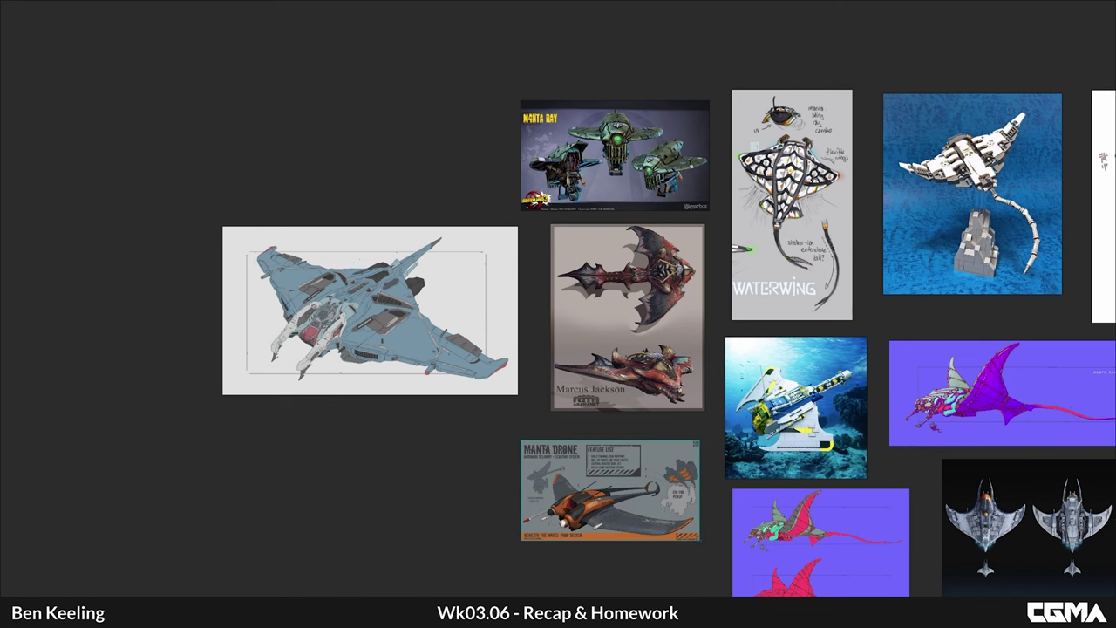
pyautogui.moveTo(421, 295)
pyautogui.mouseDown()
pyautogui.moveTo(366, 362)
pyautogui.moveTo(526, 350)
pyautogui.moveTo(443, 296)
pyautogui.mouseUp()
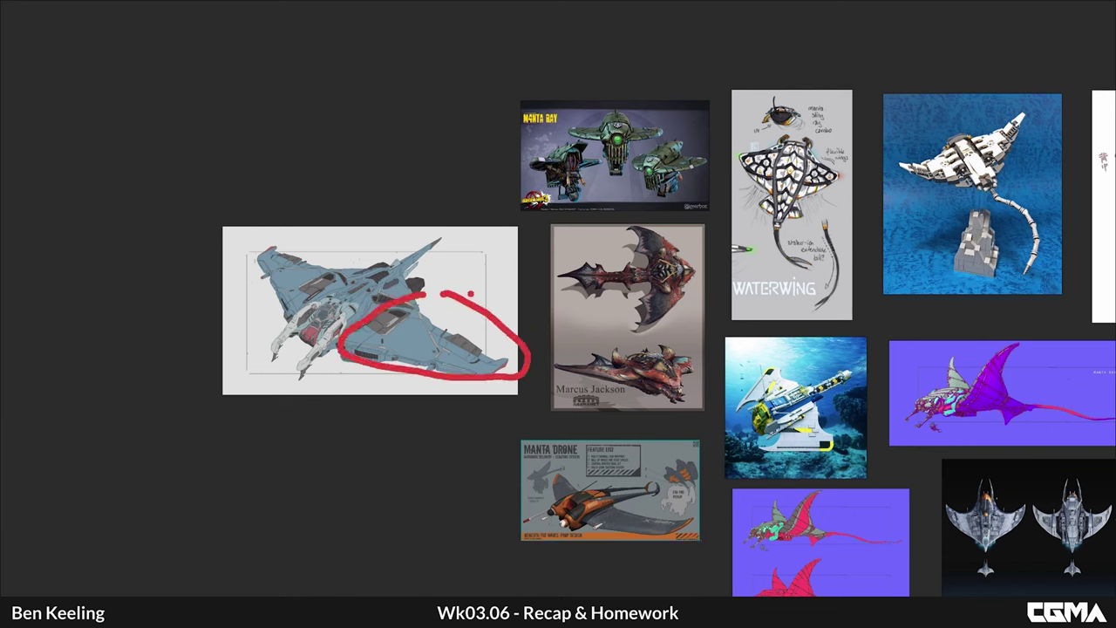
pyautogui.hotkey('ctrl', 'z')
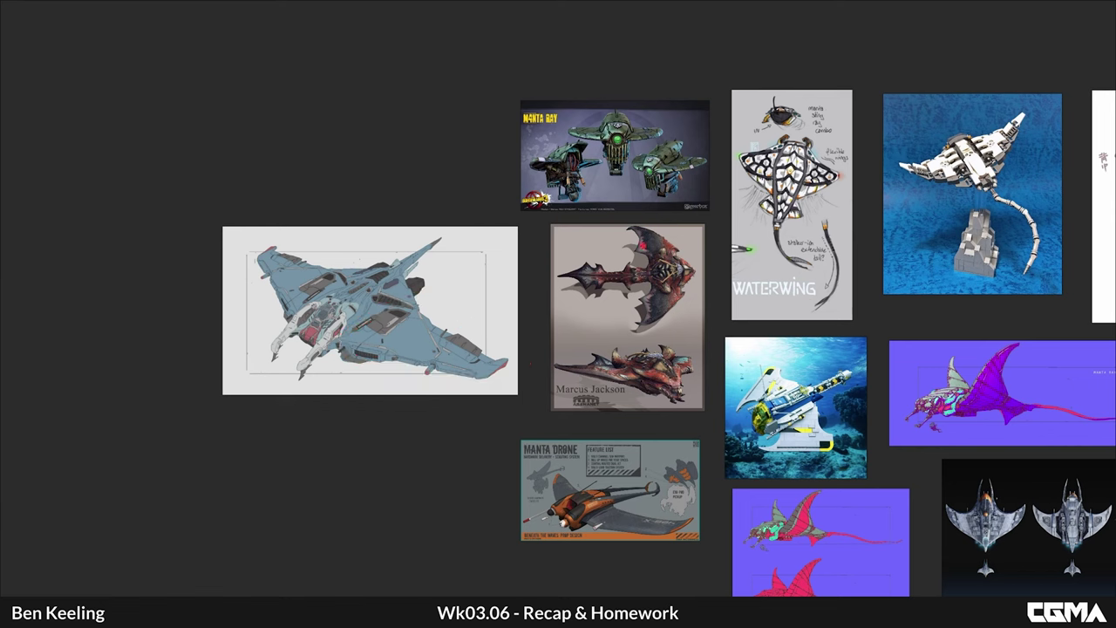
# Step: Circle the tracked leg on the upper blue crab tank in the Crab bot references in red
pyautogui.scroll(-7, 961, 260)
pyautogui.moveTo(628, 386); pyautogui.dragTo(534, 154, button='middle')
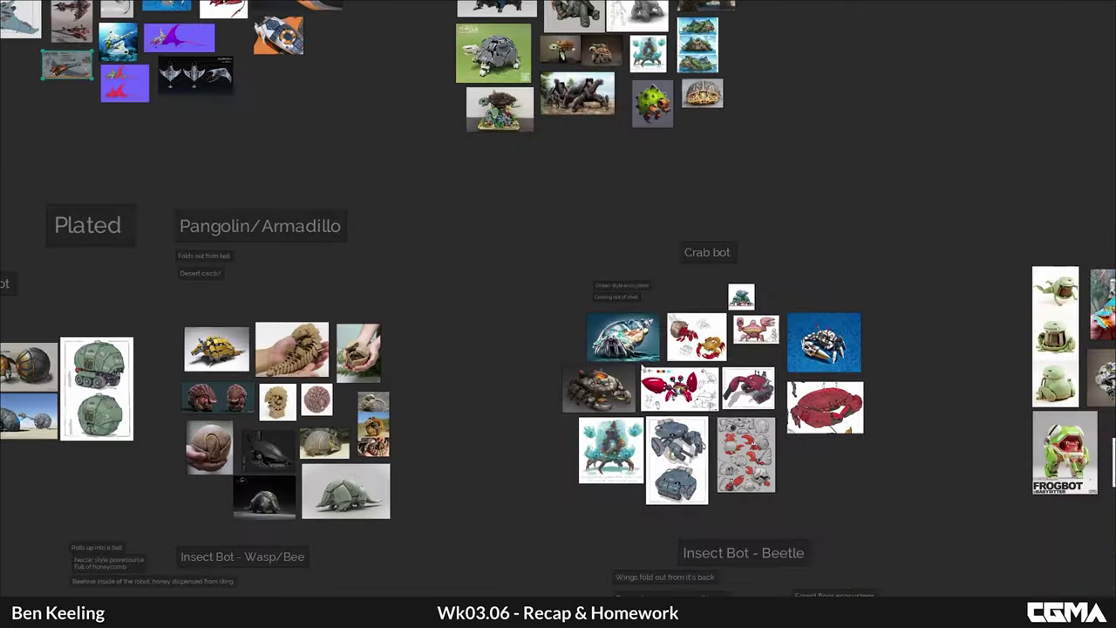
pyautogui.scroll(7, 740, 529)
pyautogui.moveTo(528, 312); pyautogui.dragTo(597, 362, button='middle')
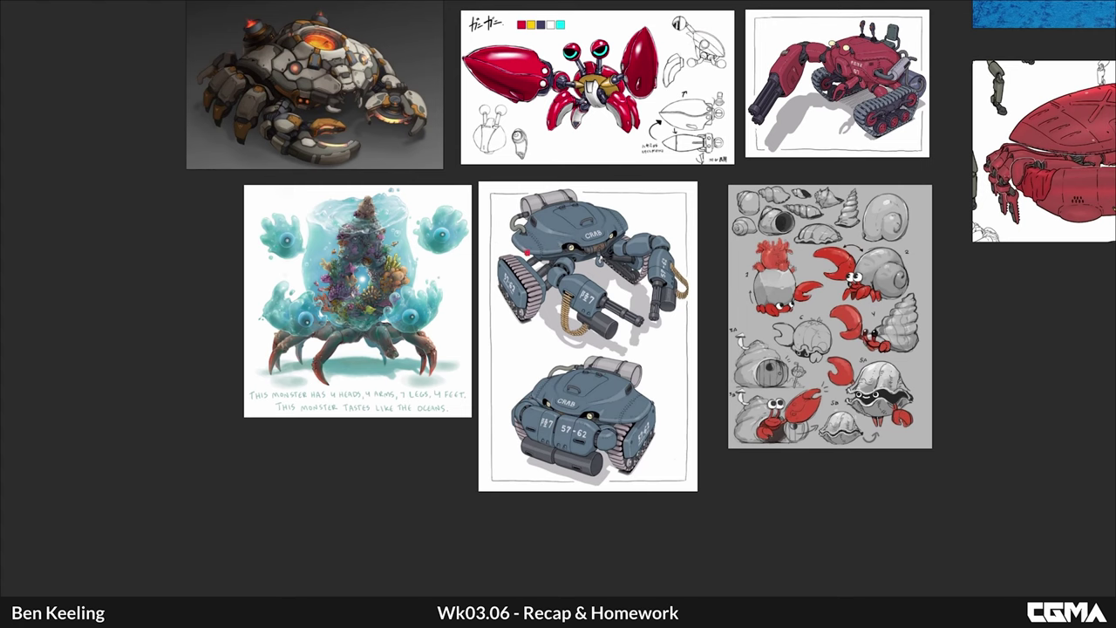
pyautogui.moveTo(543, 252)
pyautogui.mouseDown()
pyautogui.moveTo(520, 250)
pyautogui.moveTo(478, 281)
pyautogui.moveTo(528, 331)
pyautogui.moveTo(572, 279)
pyautogui.moveTo(550, 253)
pyautogui.mouseUp()
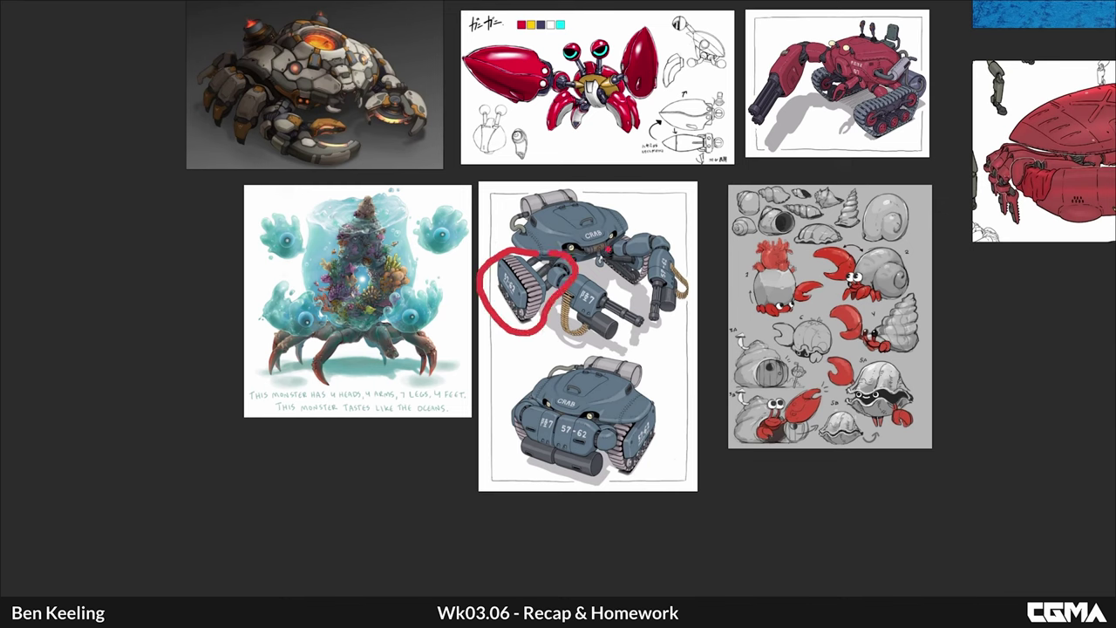
pyautogui.press('e')
# Step: Mark the upper blue crab tank's shell with a red stroke and undo the last annotation strokes
pyautogui.moveTo(551, 204)
pyautogui.mouseDown()
pyautogui.moveTo(534, 249)
pyautogui.moveTo(629, 310)
pyautogui.moveTo(599, 277)
pyautogui.mouseUp()
pyautogui.hotkey('ctrl', 'z')
pyautogui.hotkey('ctrl', 'z')
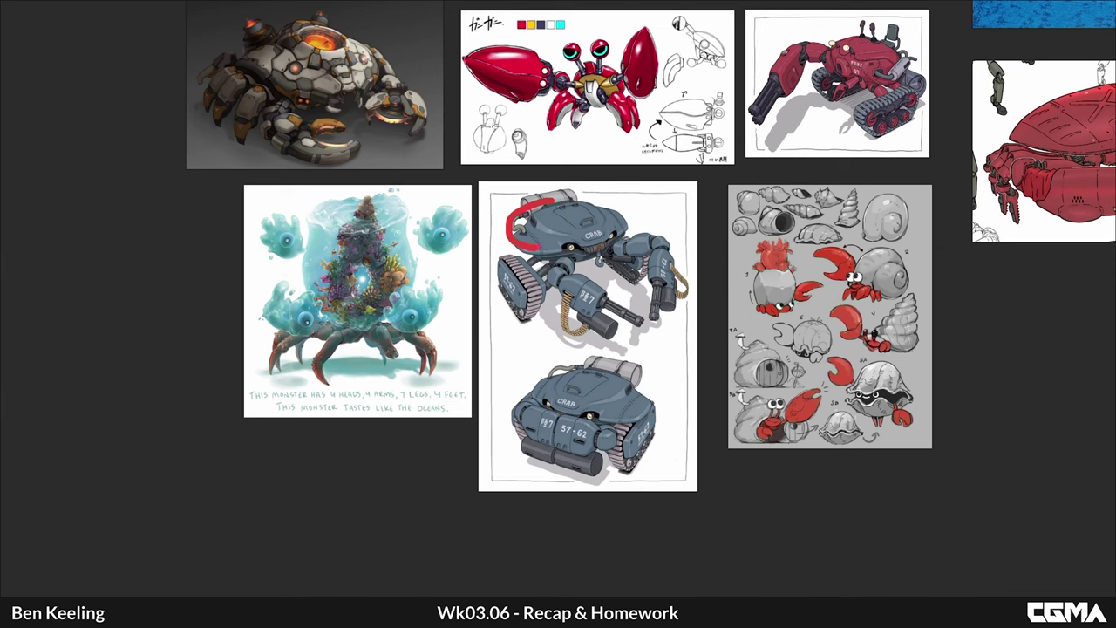